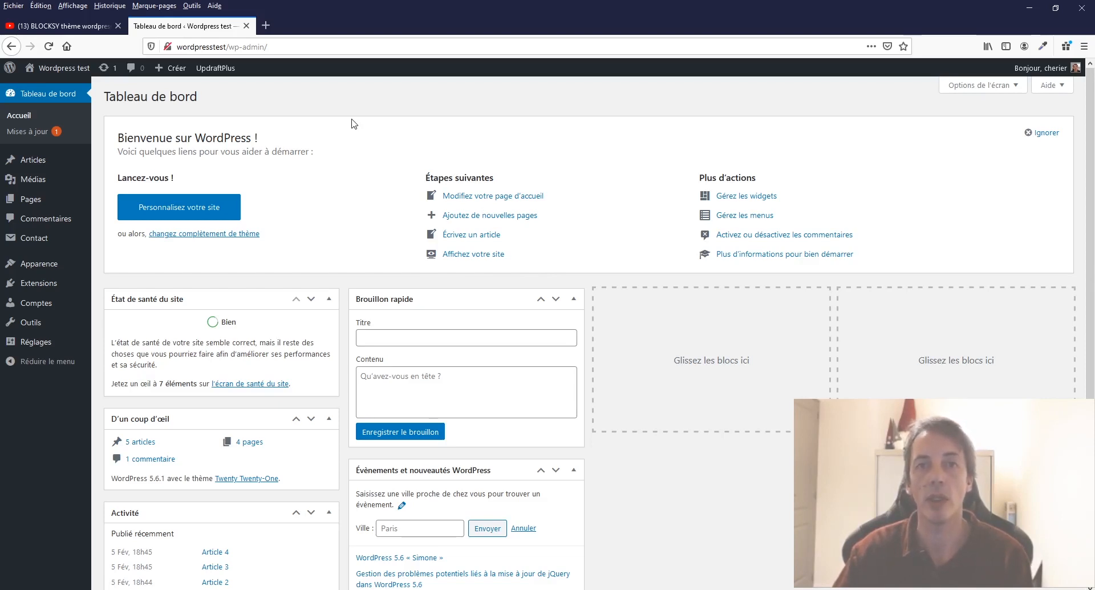
Follow the Blocksy link in the YouTube video description and download the free theme archive blocksy.1.7.64.zip from WordPress.org
{"action": "left_click", "coordinate": [60, 26]}
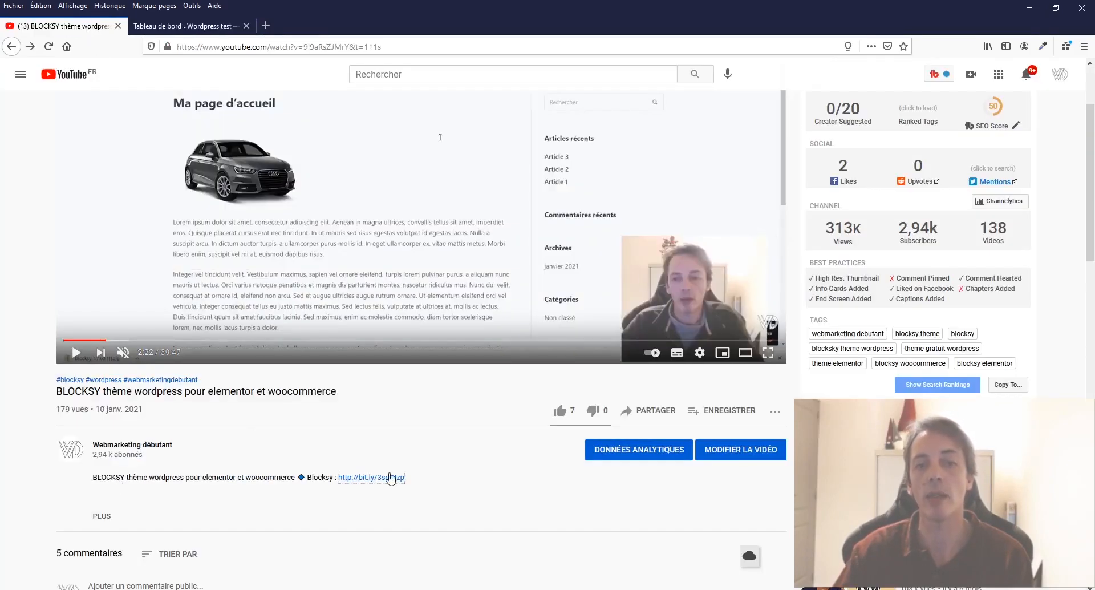
{"action": "left_click", "coordinate": [390, 482]}
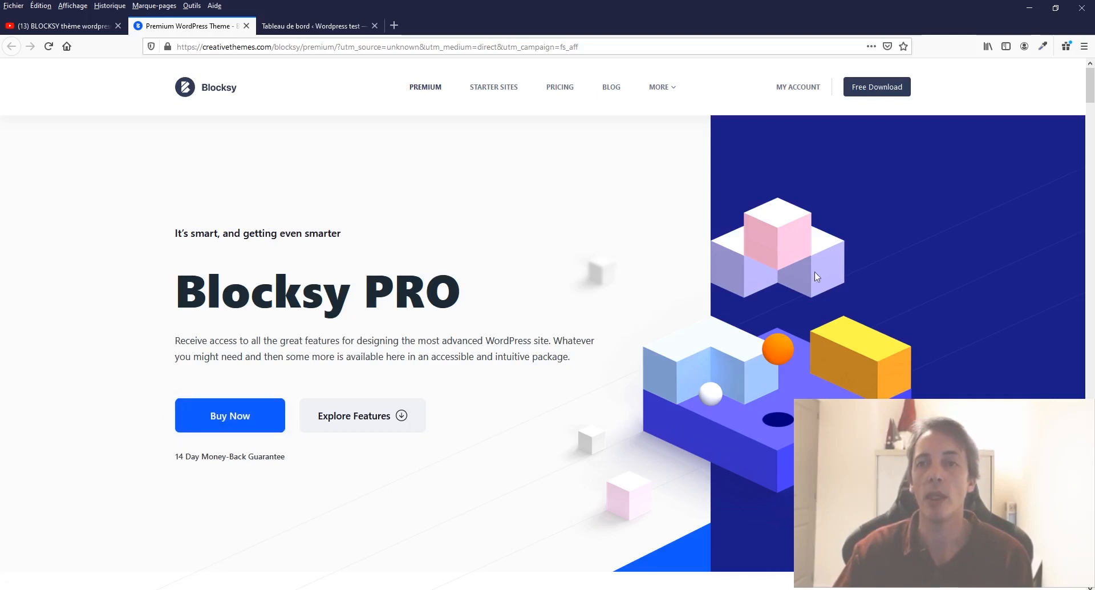
{"action": "left_click", "coordinate": [876, 91]}
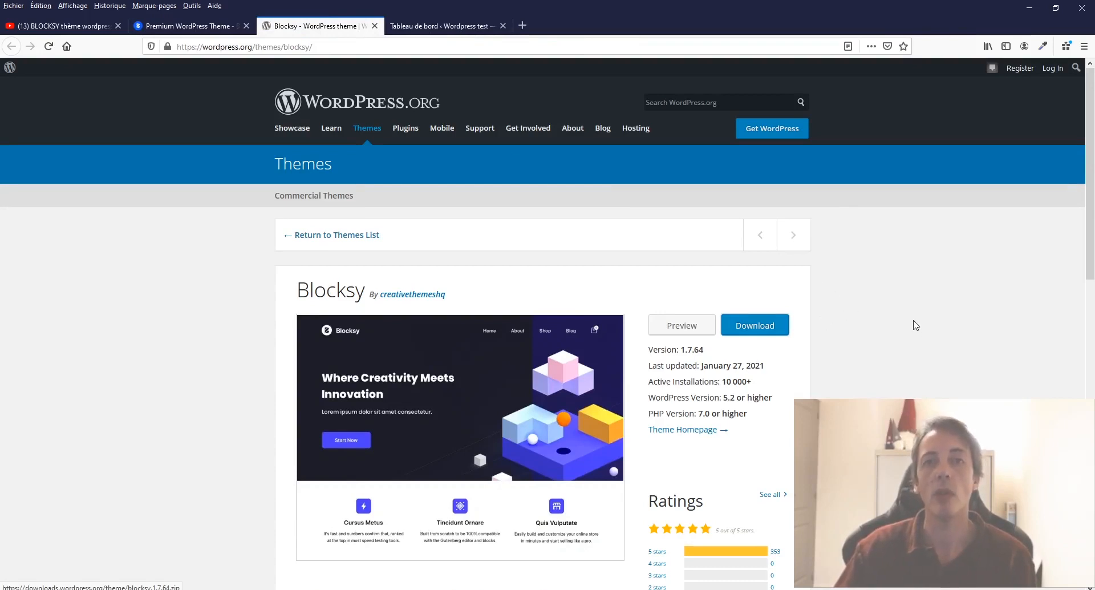
{"action": "left_click", "coordinate": [757, 333]}
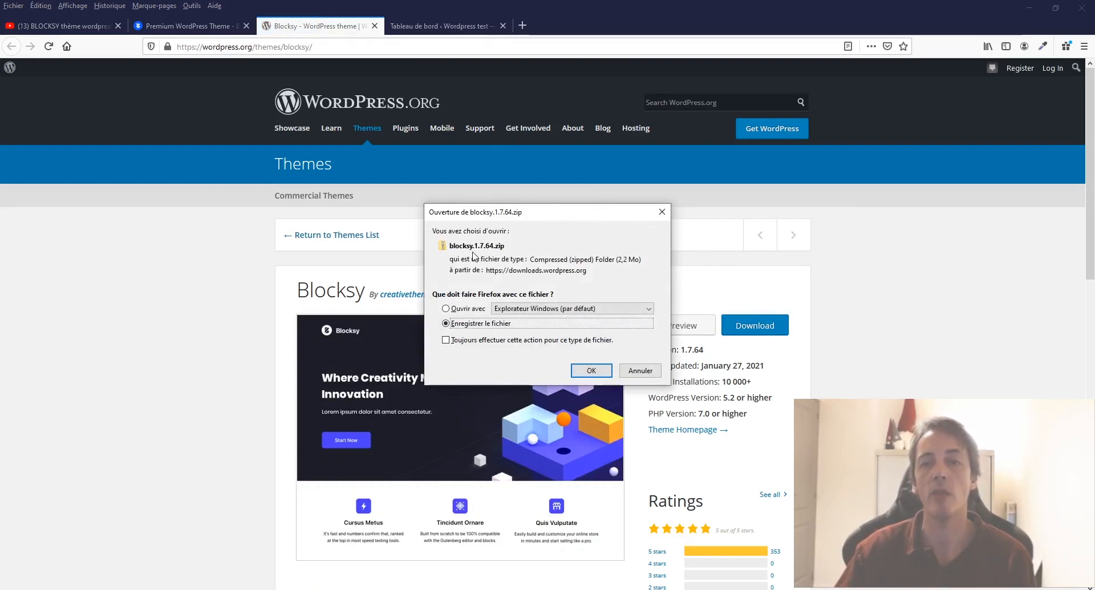
{"action": "left_click", "coordinate": [596, 372]}
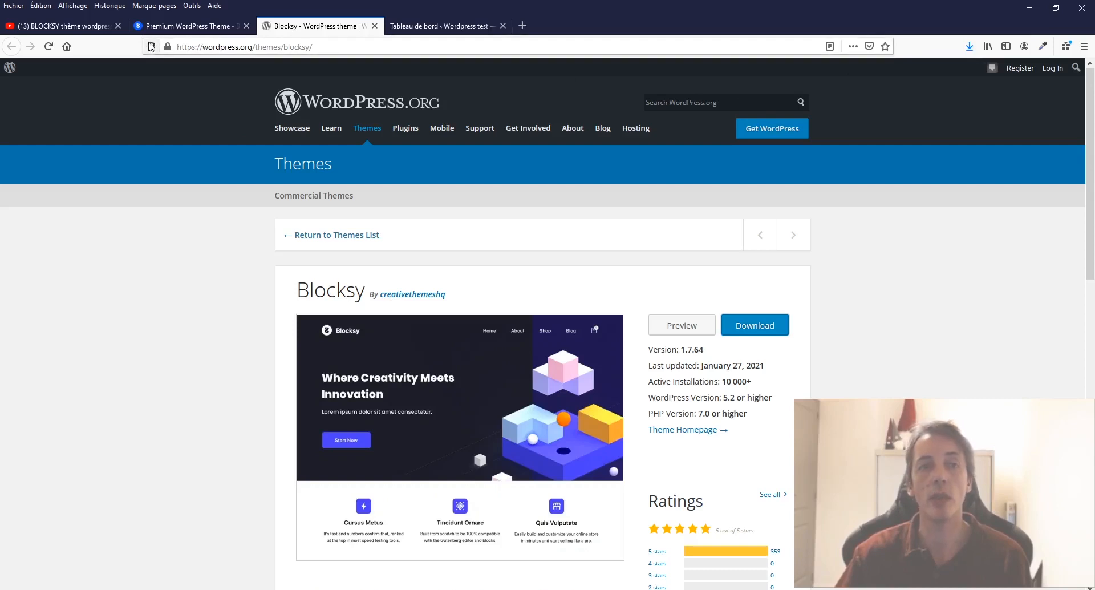
Upload blocksy.1.7.64.zip as a new theme in the Wordpress test site's admin and install it
{"action": "left_click", "coordinate": [449, 29]}
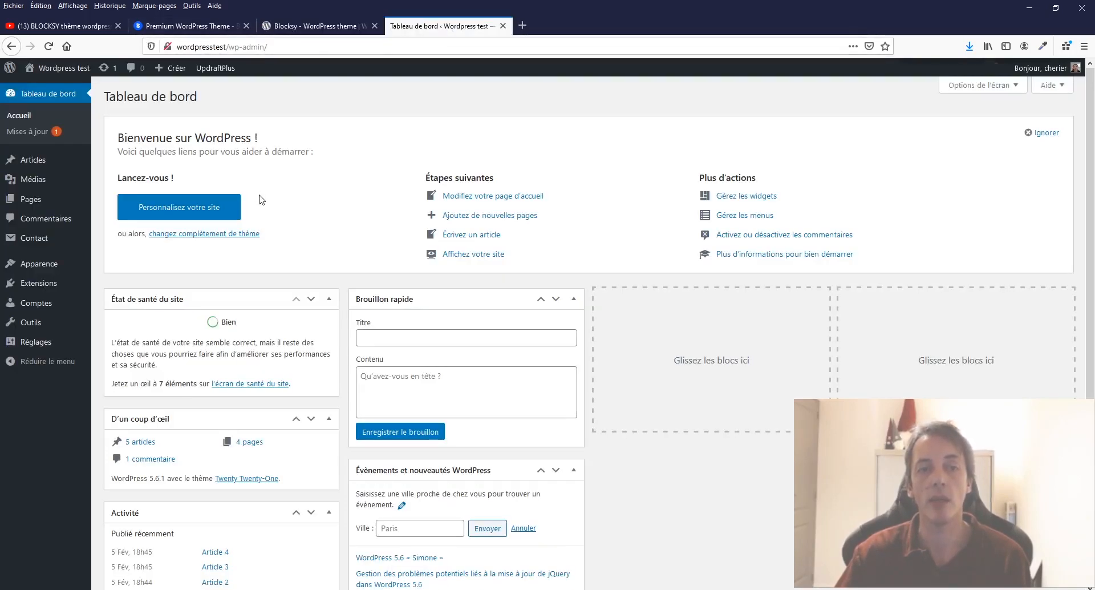
{"action": "mouse_move", "coordinate": [24, 270]}
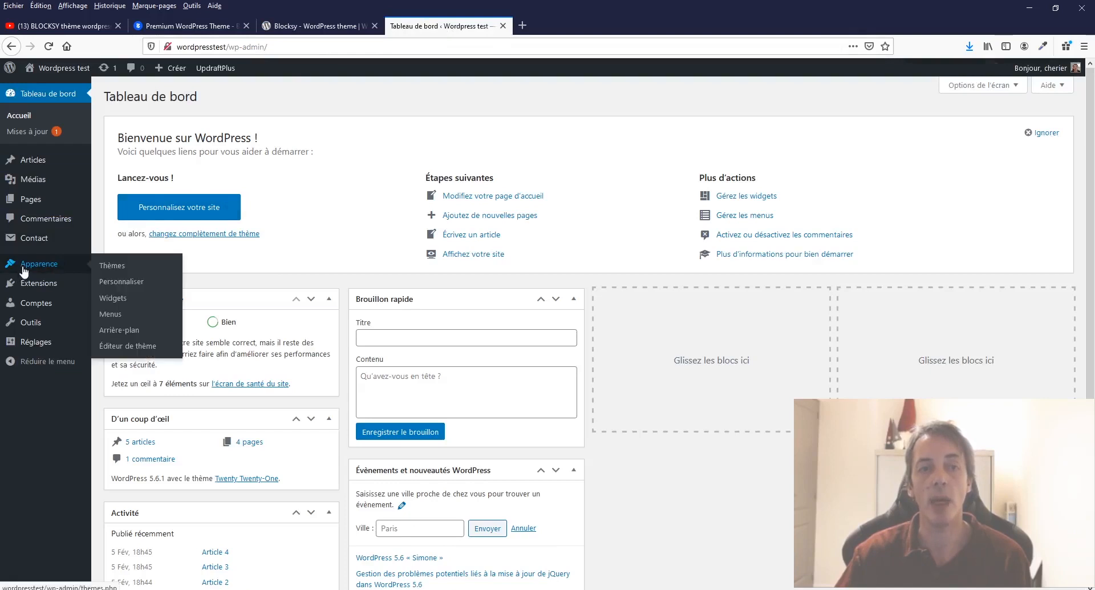
{"action": "left_click", "coordinate": [119, 275]}
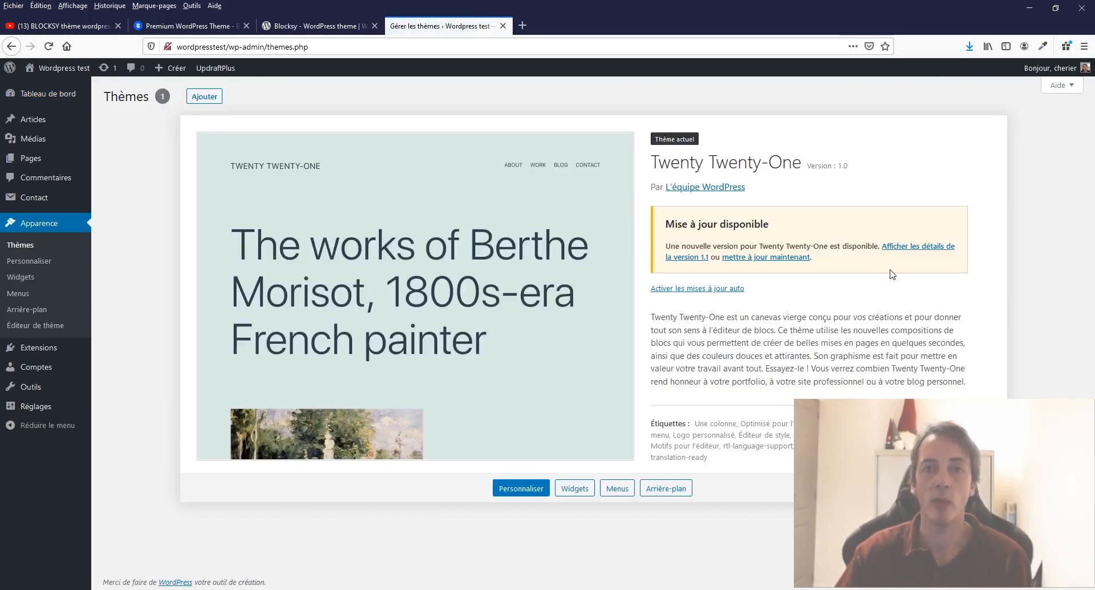
{"action": "left_click", "coordinate": [206, 100]}
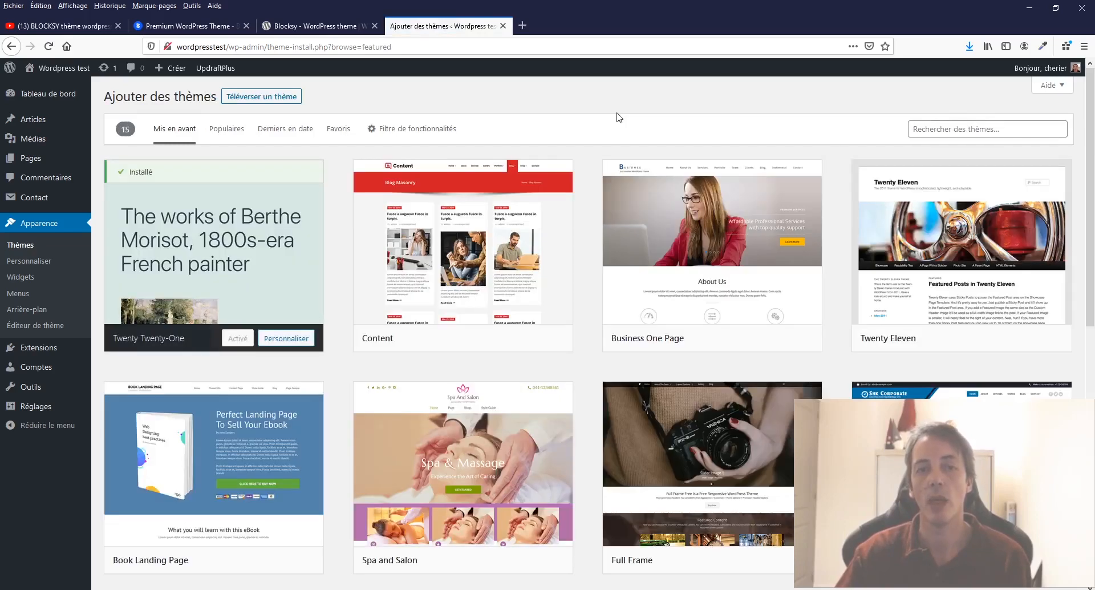
{"action": "left_click", "coordinate": [250, 98]}
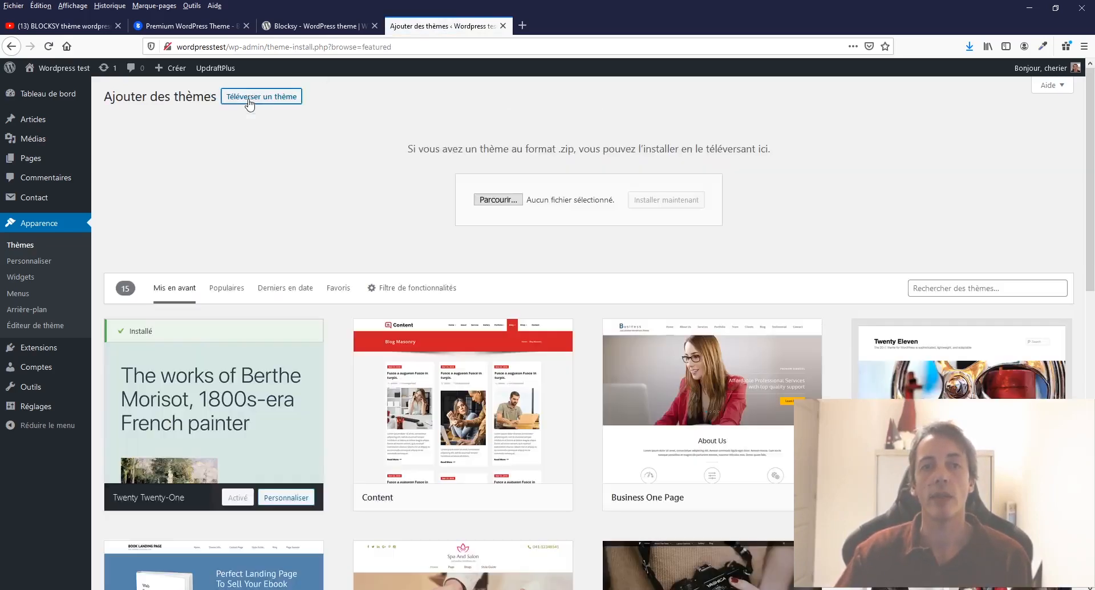
{"action": "left_click", "coordinate": [500, 202]}
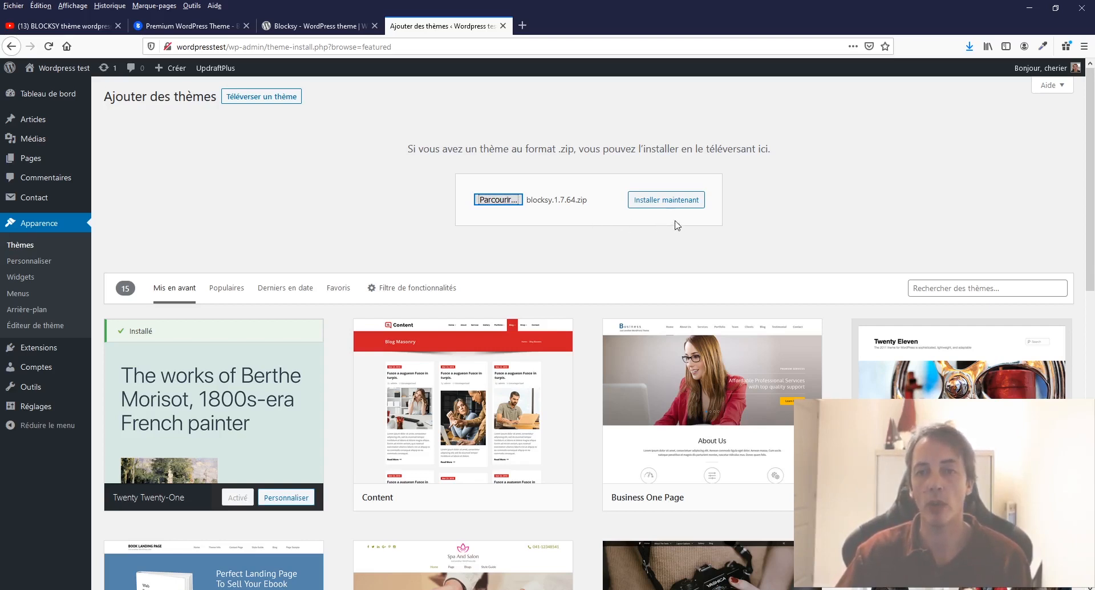
{"action": "left_click", "coordinate": [646, 205]}
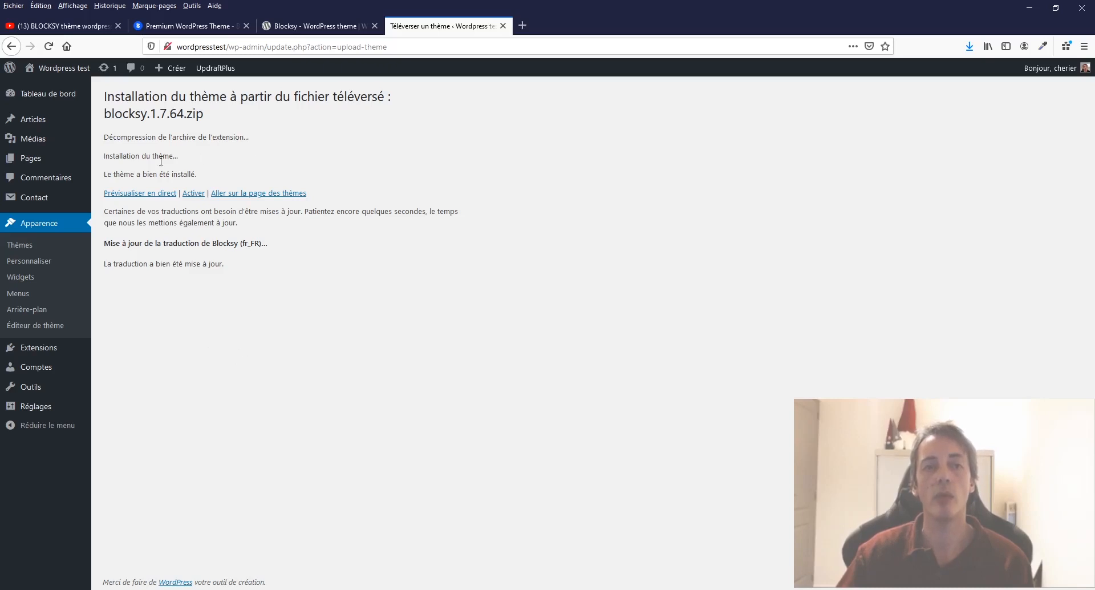
Activate the installed Blocksy theme from the site's theme management page
{"action": "left_click", "coordinate": [31, 261]}
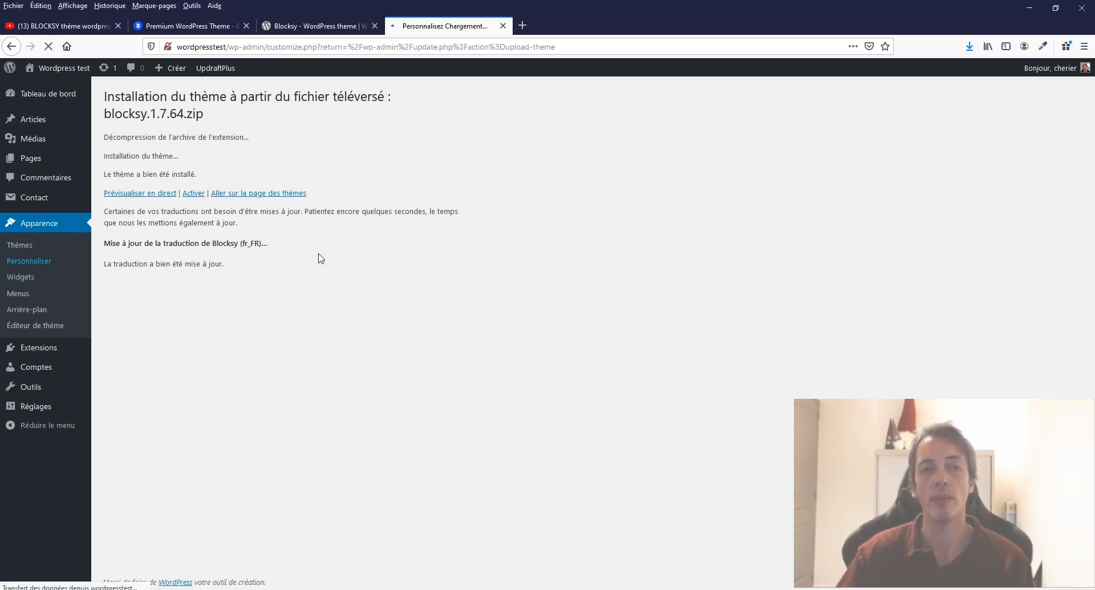
{"action": "left_click", "coordinate": [12, 46]}
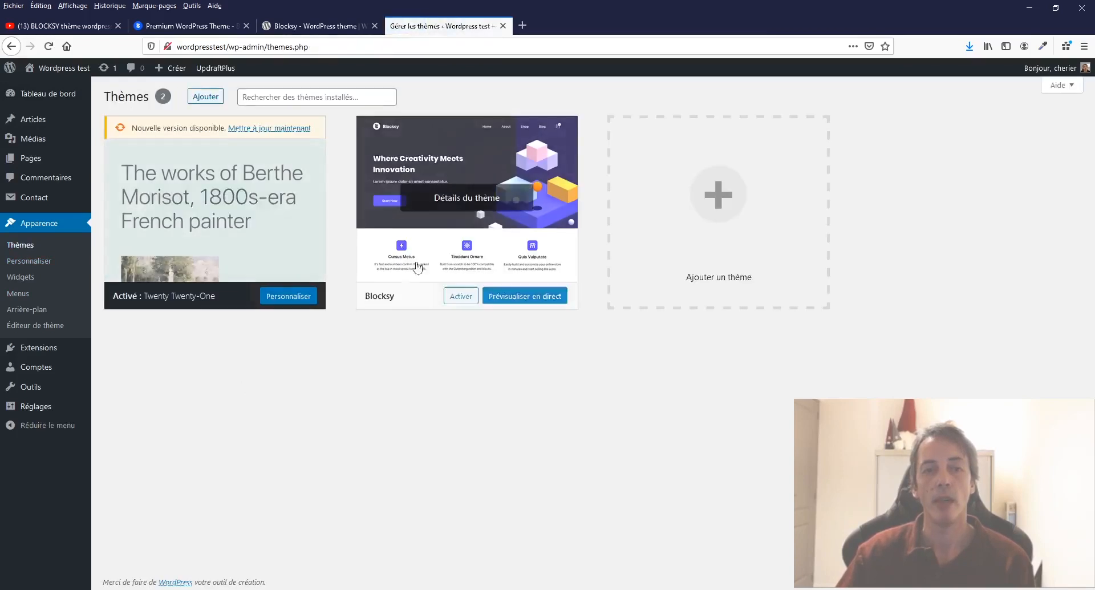
{"action": "left_click", "coordinate": [456, 296]}
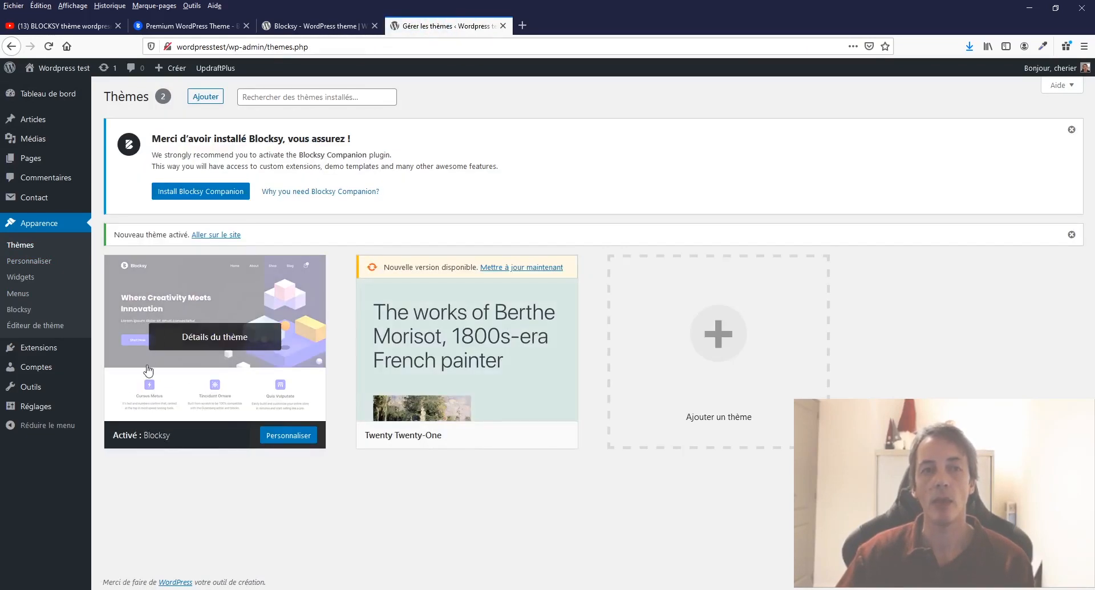
Open the public Wordpress test site in a new browser tab and switch to it
{"action": "mouse_move", "coordinate": [59, 74]}
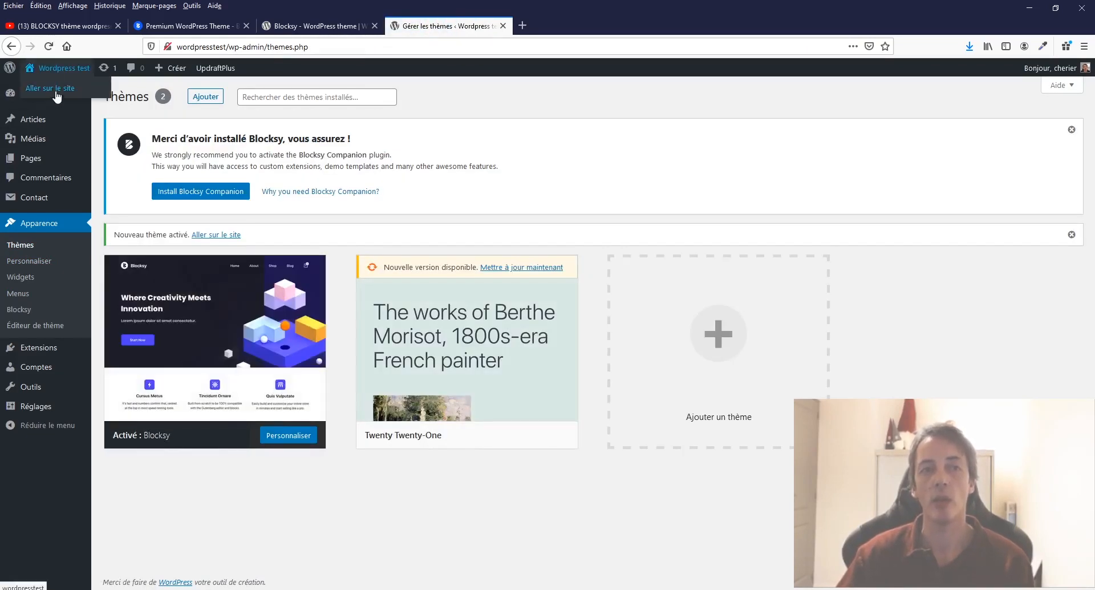
{"action": "right_click", "coordinate": [57, 96]}
{"action": "left_click", "coordinate": [80, 101]}
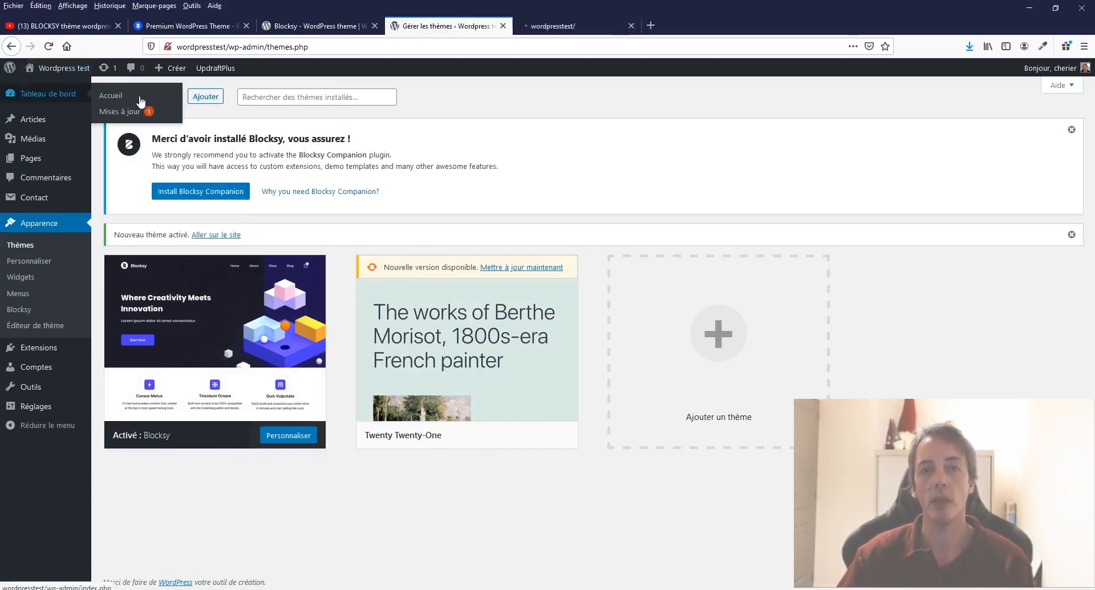
{"action": "left_click", "coordinate": [569, 29]}
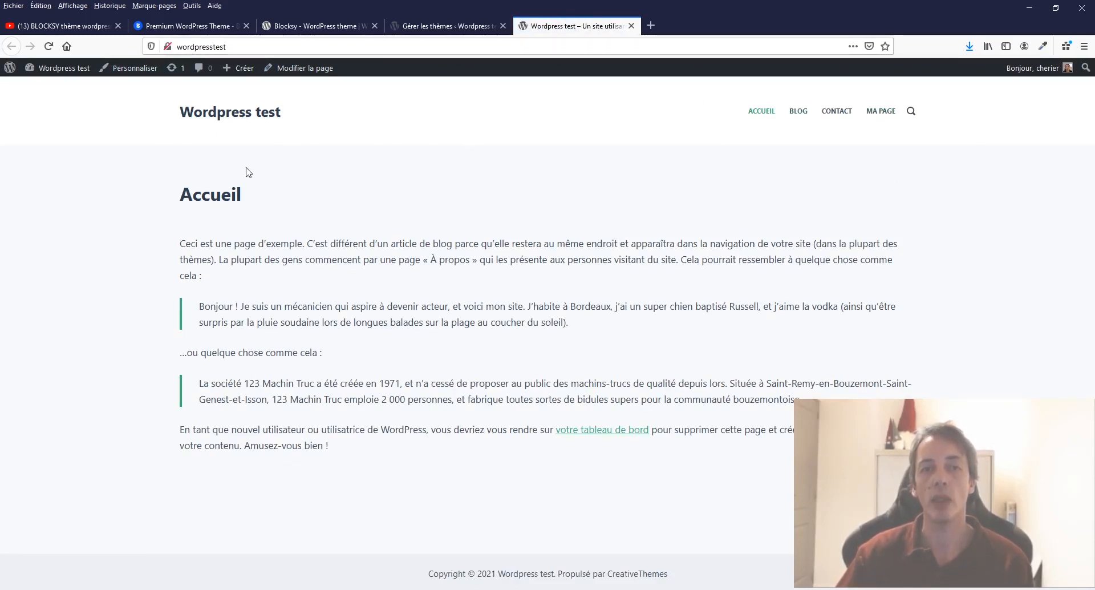
Examine how the Blog page lays out its article cards, from the first row to the footer
{"action": "left_click", "coordinate": [803, 113]}
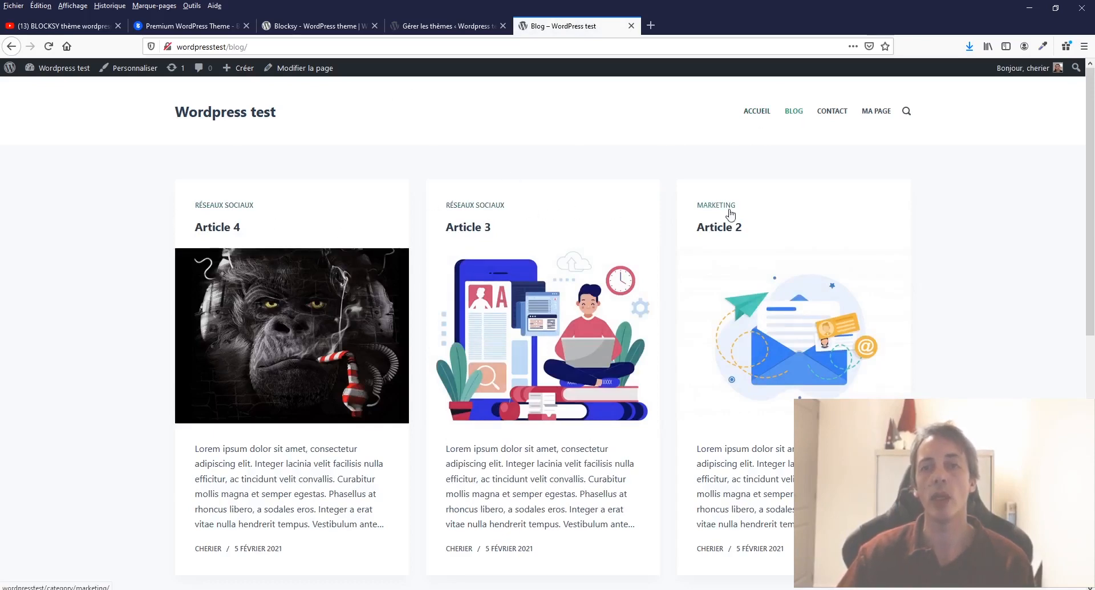
{"action": "scroll", "coordinate": [731, 215], "scroll_direction": "down", "scroll_amount": 8}
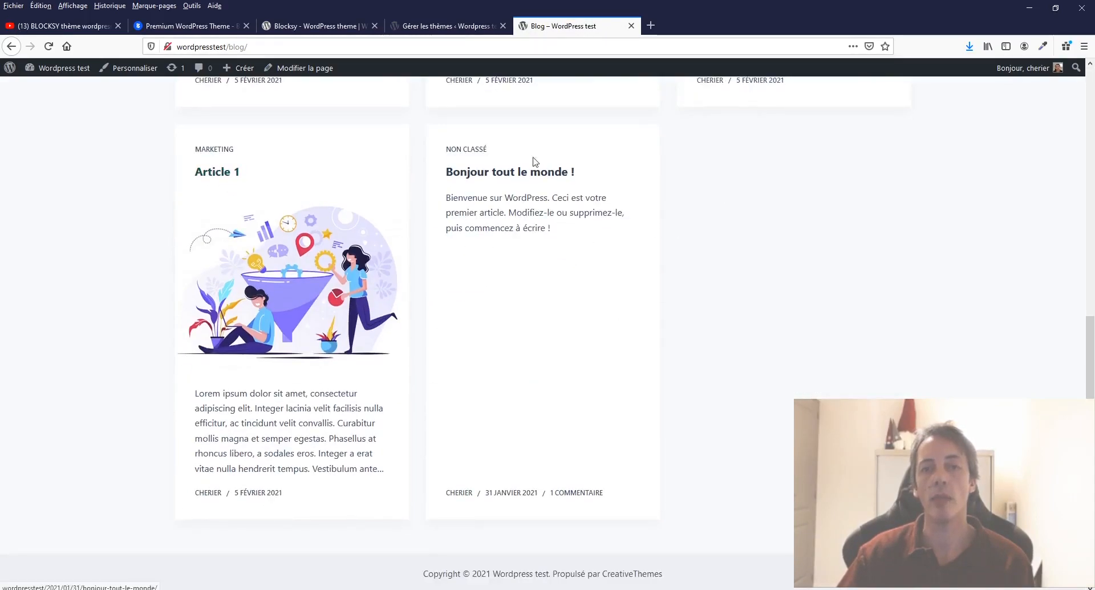
{"action": "scroll", "coordinate": [466, 307], "scroll_direction": "up", "scroll_amount": 8}
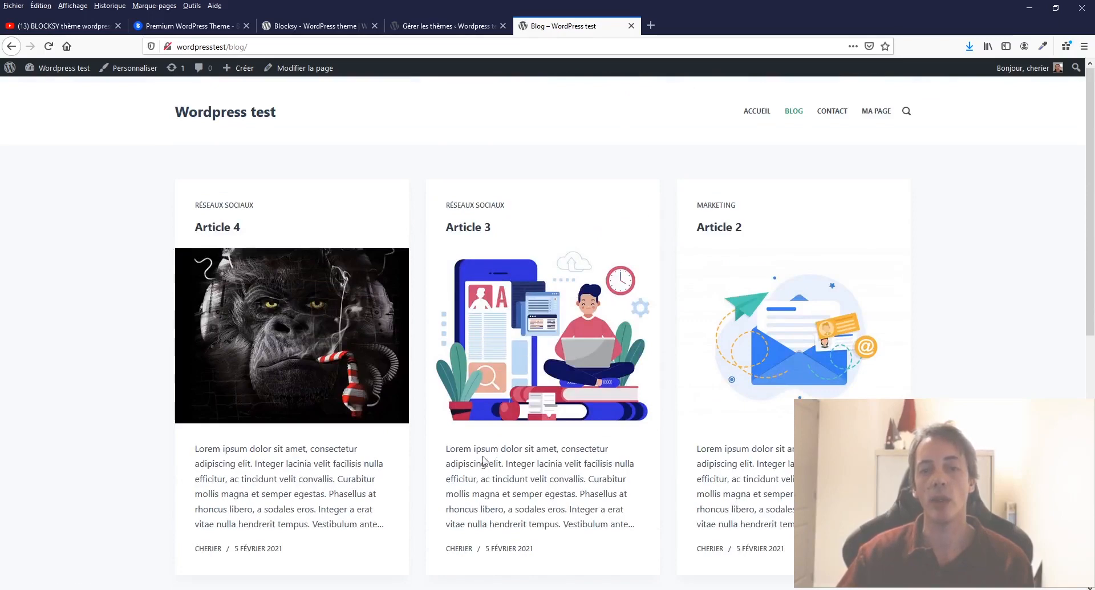
{"action": "left_click_drag", "start_coordinate": [494, 464], "coordinate": [581, 524]}
Open Article 3 and examine its layout, including share links, post navigation, related posts and comment form
{"action": "left_click", "coordinate": [577, 329]}
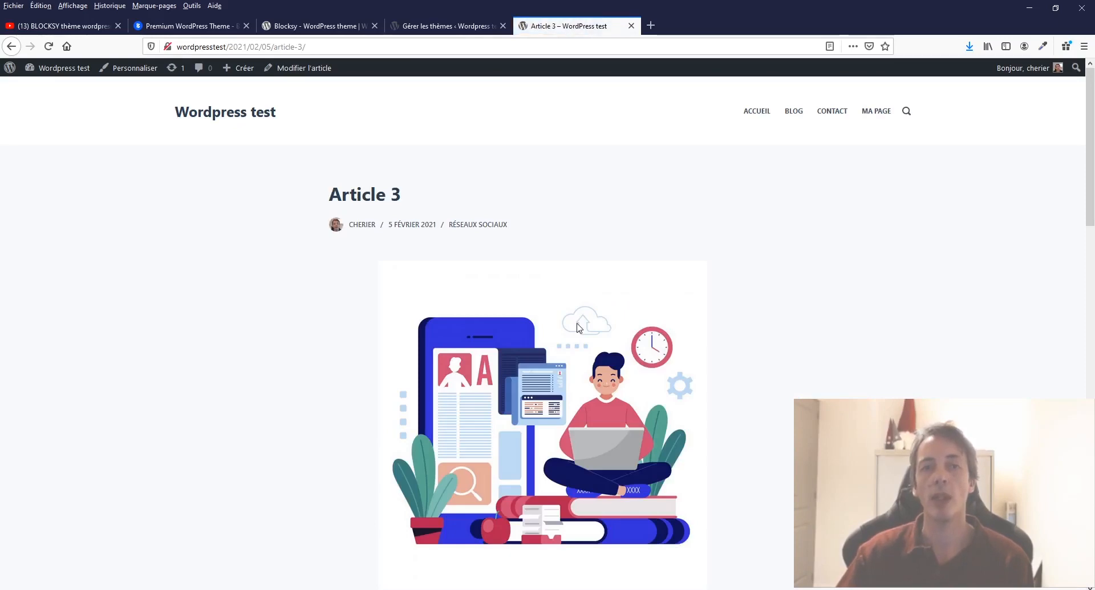
{"action": "scroll", "coordinate": [578, 328], "scroll_direction": "down", "scroll_amount": 3}
{"action": "scroll", "coordinate": [578, 328], "scroll_direction": "down", "scroll_amount": 9}
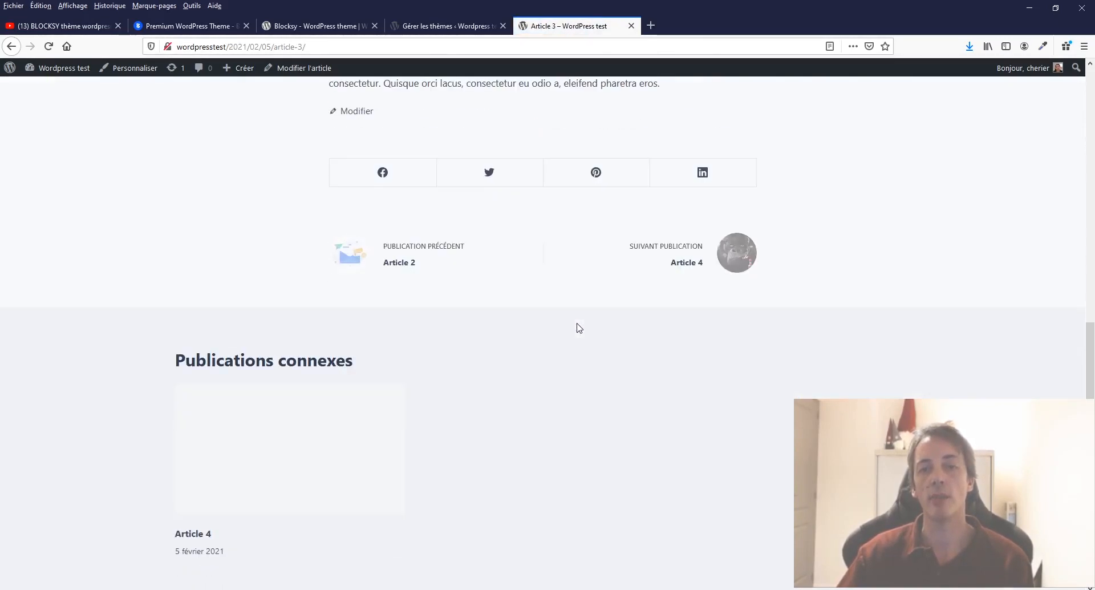
{"action": "scroll", "coordinate": [577, 324], "scroll_direction": "up", "scroll_amount": 3}
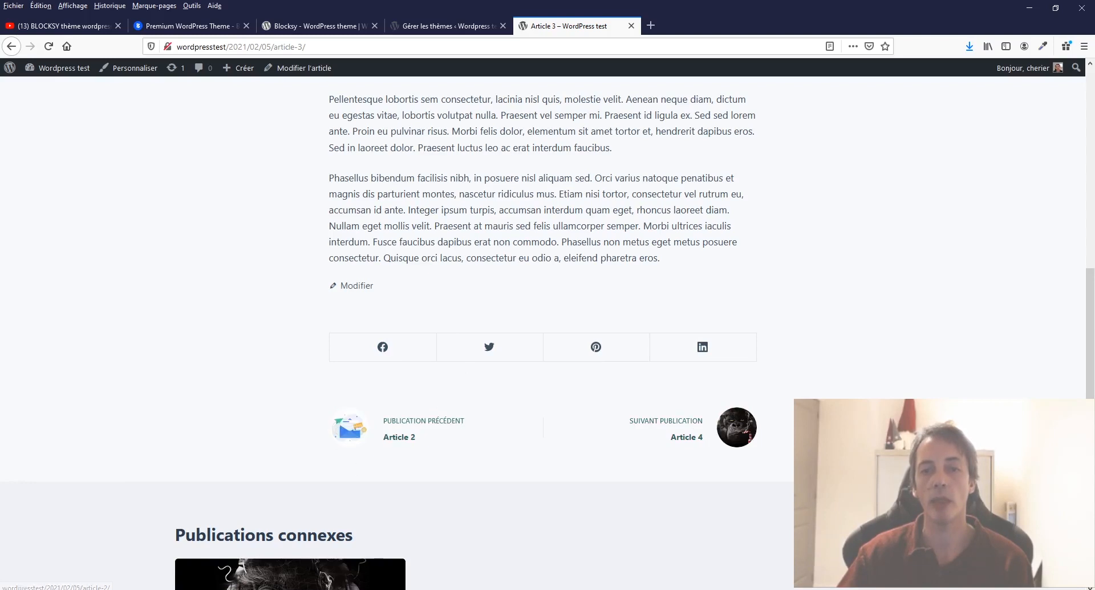
{"action": "scroll", "coordinate": [543, 416], "scroll_direction": "down", "scroll_amount": 6}
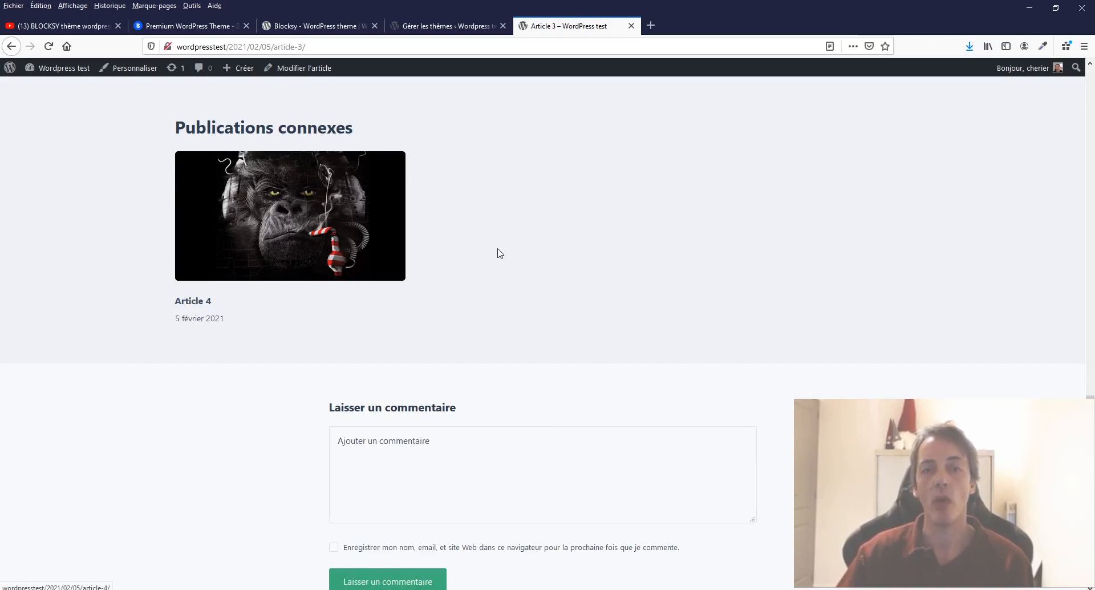
{"action": "scroll", "coordinate": [693, 301], "scroll_direction": "down", "scroll_amount": 2}
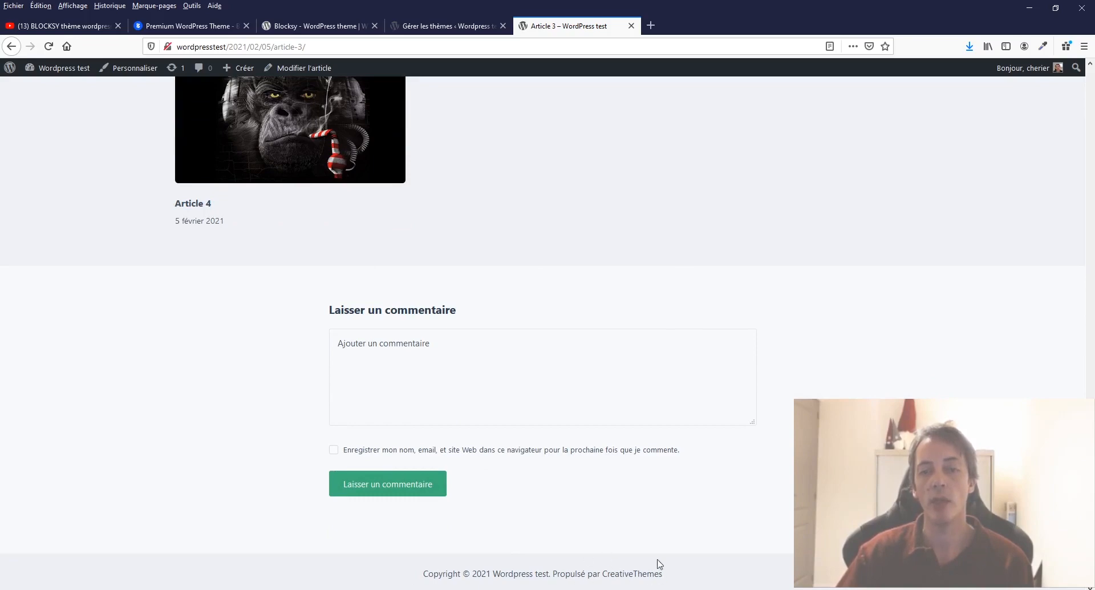
{"action": "scroll", "coordinate": [657, 238], "scroll_direction": "up", "scroll_amount": 20}
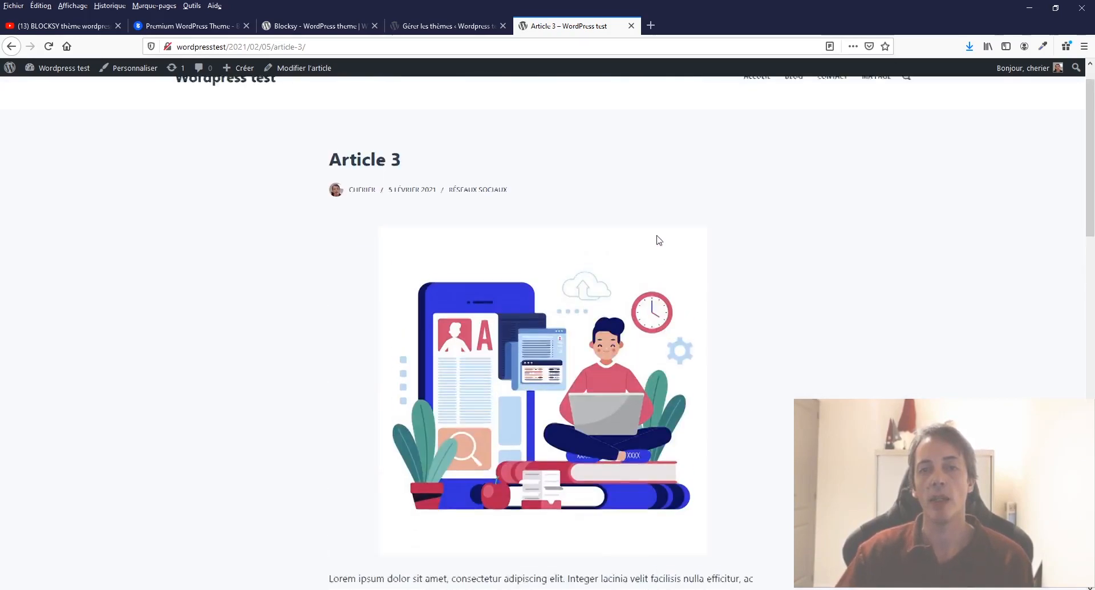
{"action": "scroll", "coordinate": [659, 240], "scroll_direction": "up", "scroll_amount": 1}
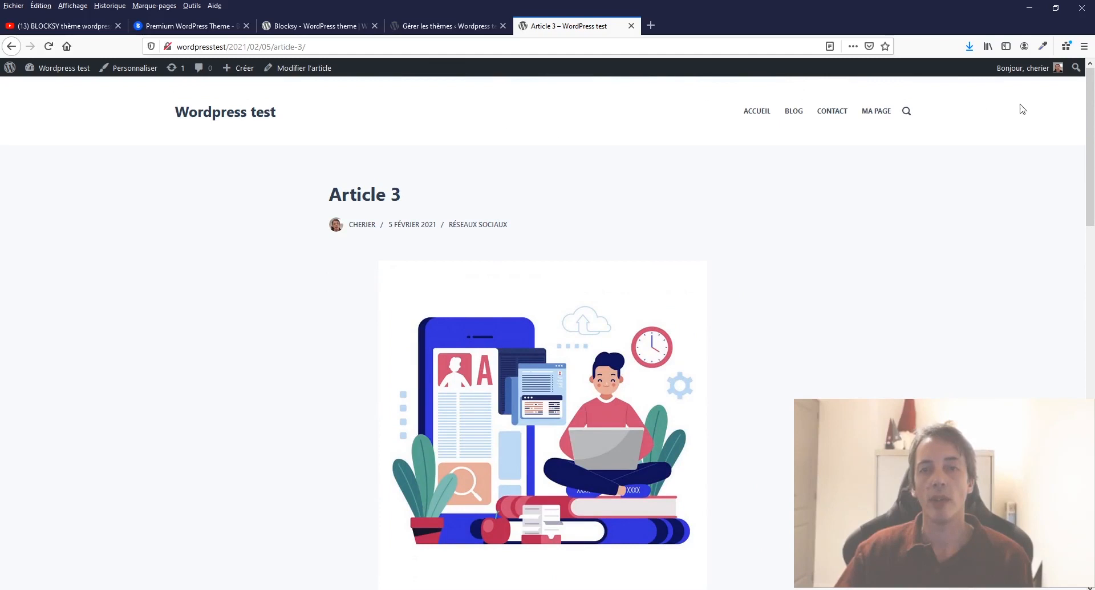
Open Ma page and examine its layout from the title down to the footer
{"action": "left_click", "coordinate": [875, 112]}
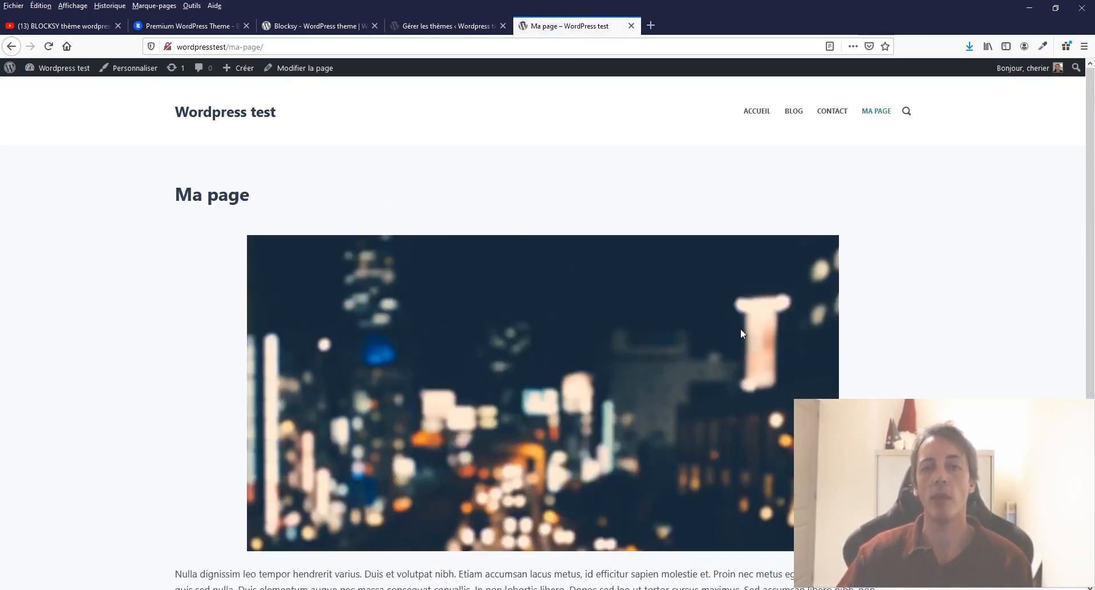
{"action": "scroll", "coordinate": [788, 366], "scroll_direction": "down", "scroll_amount": 5}
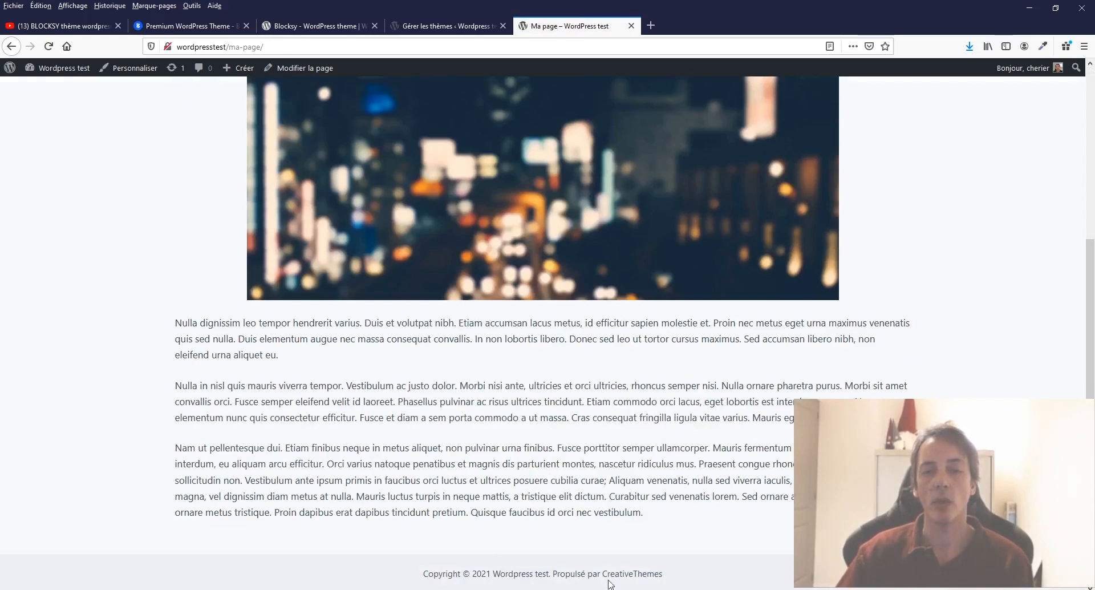
{"action": "scroll", "coordinate": [542, 314], "scroll_direction": "up", "scroll_amount": 5}
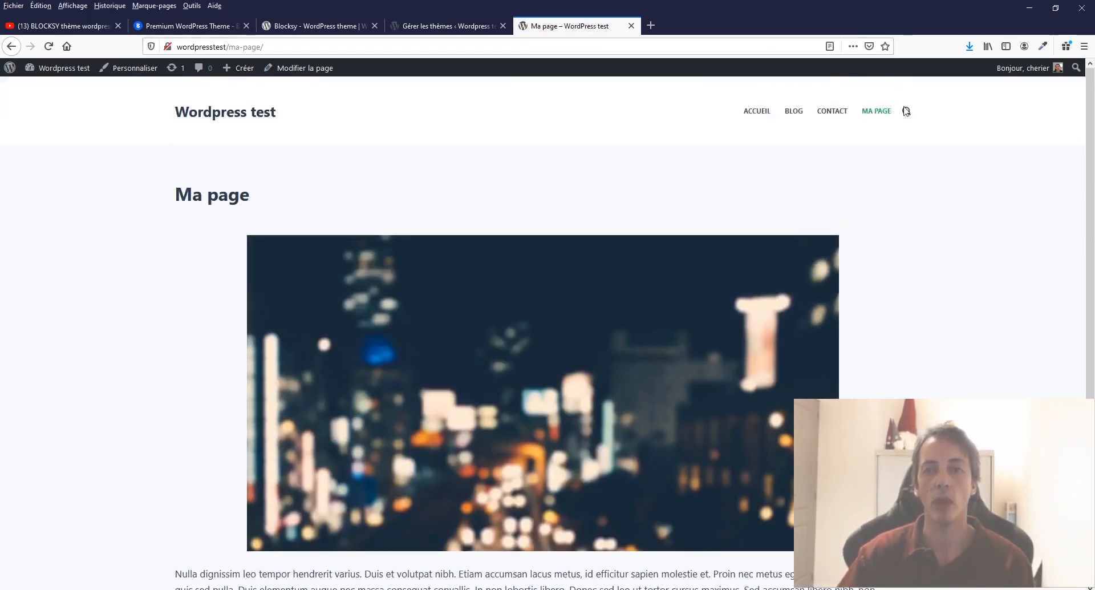
Look over the Blog page's article listing again and return to the Accueil page
{"action": "left_click", "coordinate": [793, 115]}
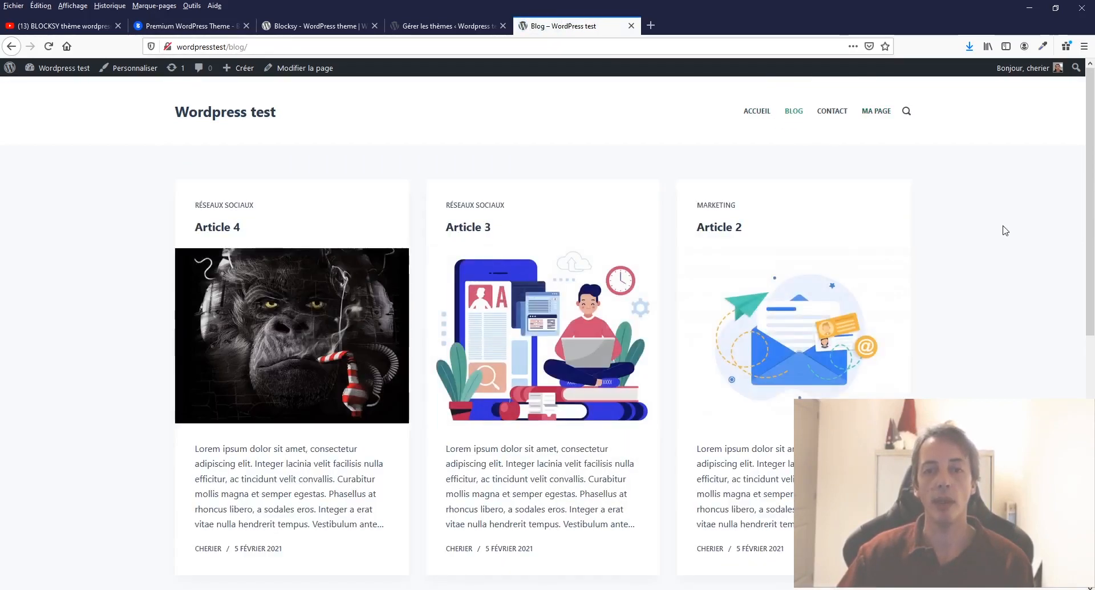
{"action": "scroll", "coordinate": [1006, 231], "scroll_direction": "down", "scroll_amount": 8}
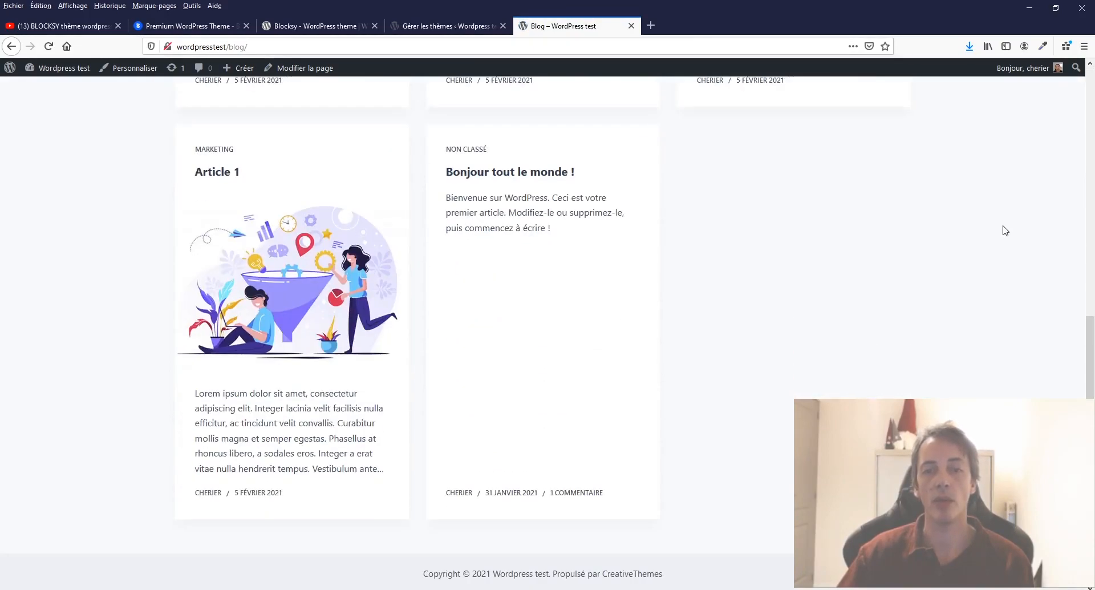
{"action": "scroll", "coordinate": [1005, 231], "scroll_direction": "up", "scroll_amount": 8}
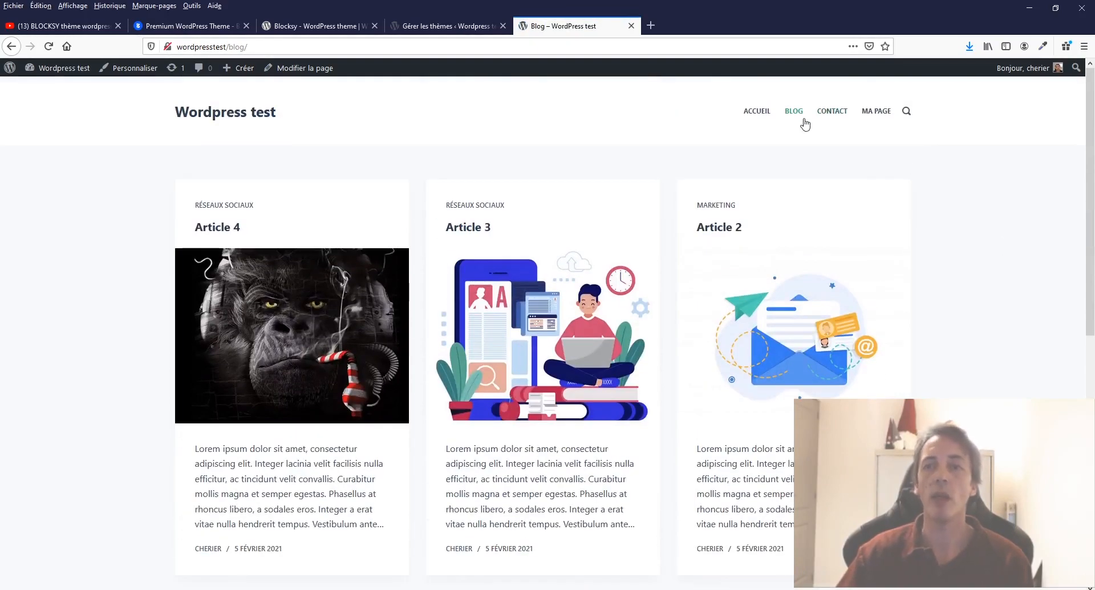
{"action": "left_click", "coordinate": [762, 112]}
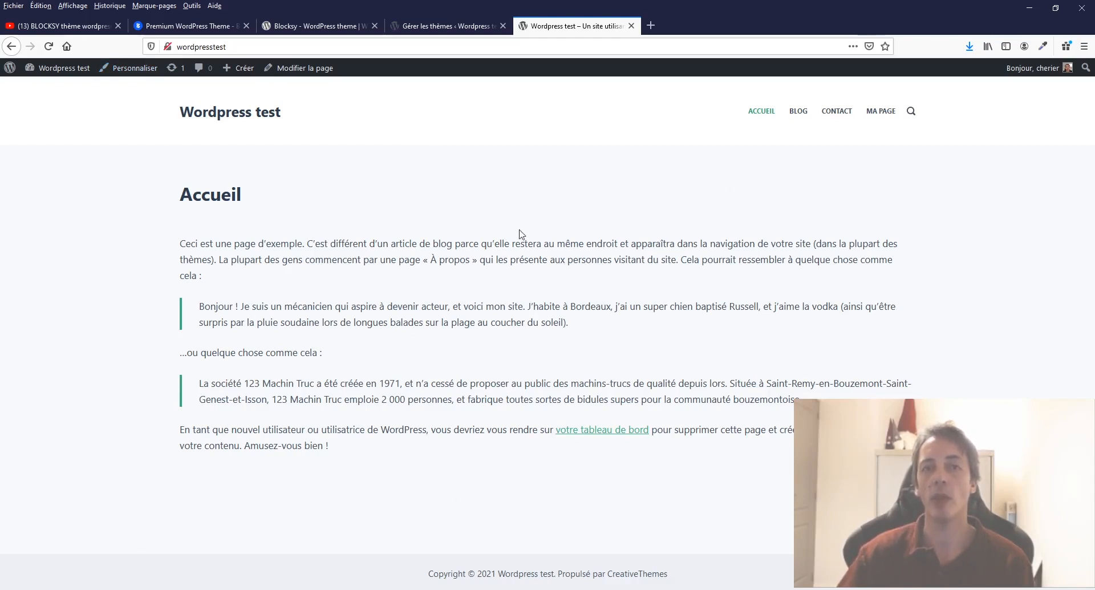
Reopen the Blog page and review its article cards down the full listing
{"action": "left_click", "coordinate": [799, 111]}
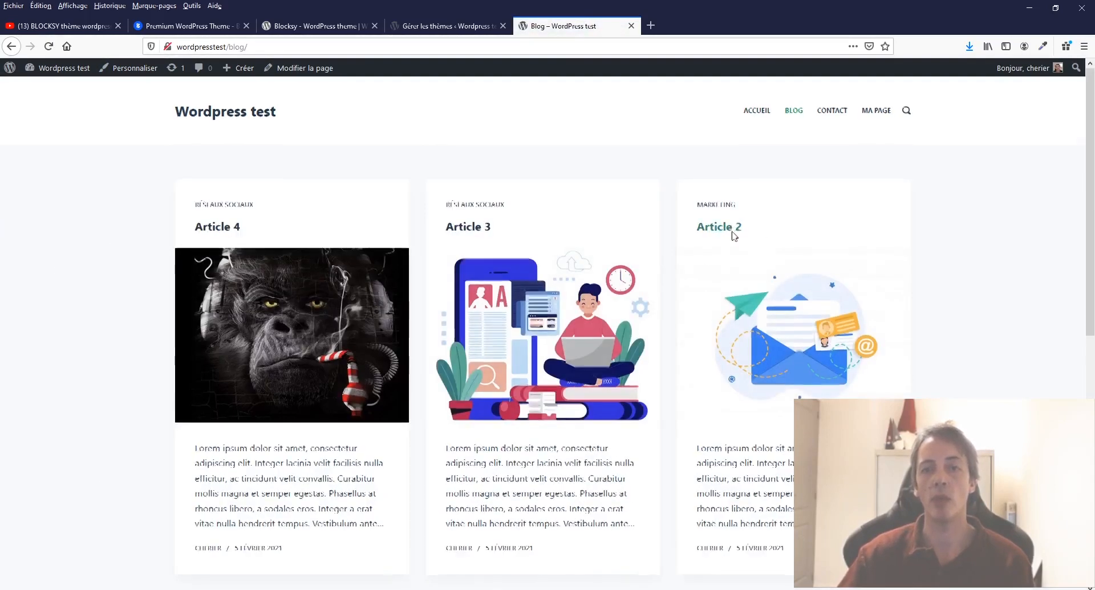
{"action": "scroll", "coordinate": [733, 234], "scroll_direction": "down", "scroll_amount": 8}
{"action": "scroll", "coordinate": [735, 240], "scroll_direction": "up", "scroll_amount": 8}
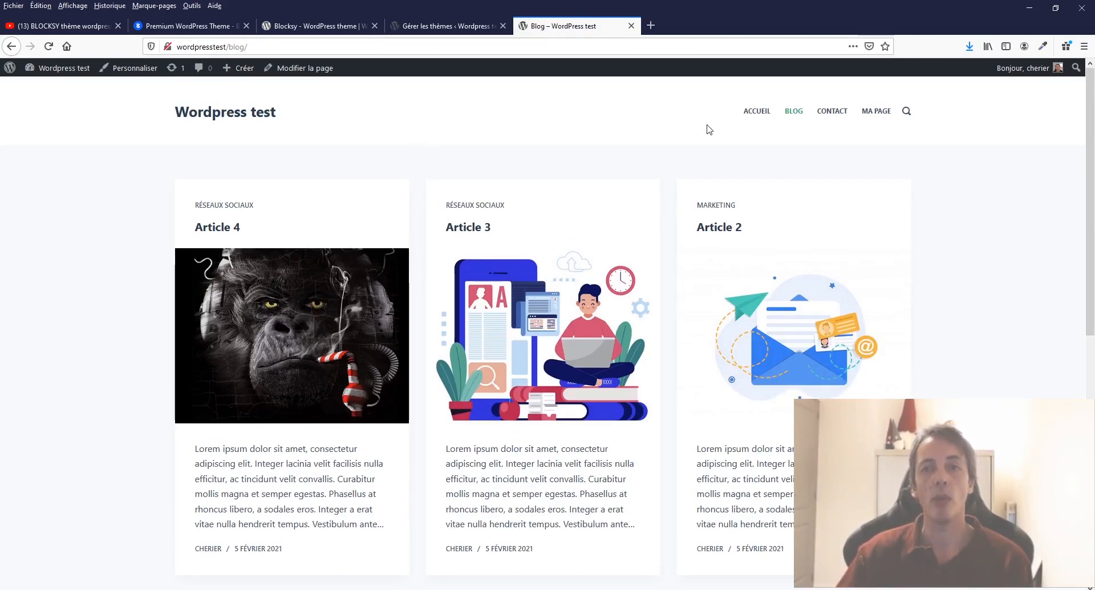
Open the theme Customizer from the Blog page and survey its option sections, from Options Générales to Cœur
{"action": "left_click", "coordinate": [129, 69]}
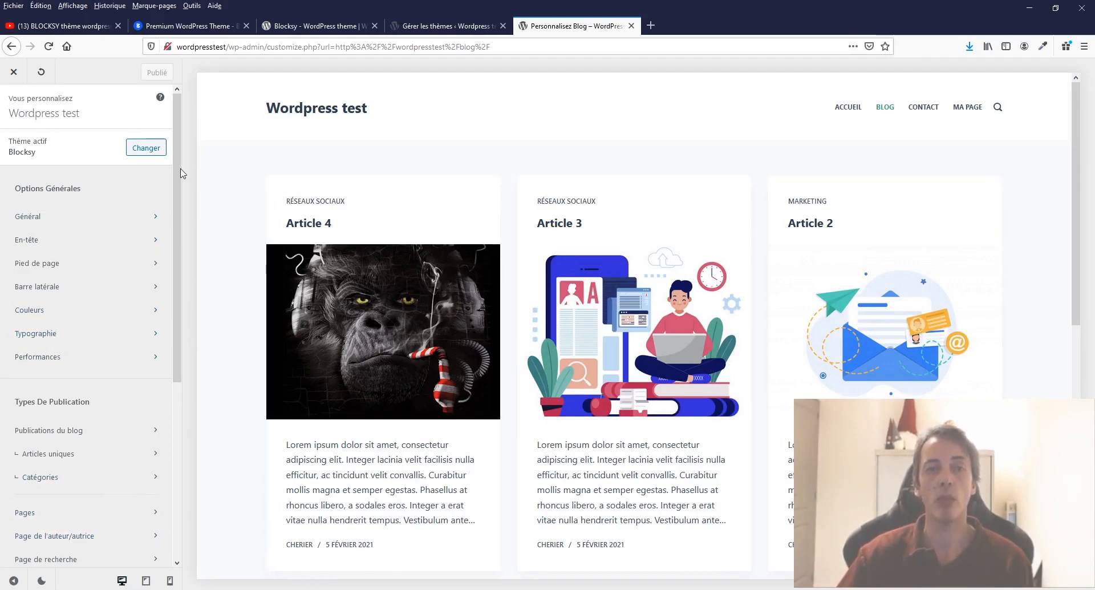
{"action": "left_click_drag", "start_coordinate": [175, 190], "coordinate": [173, 383]}
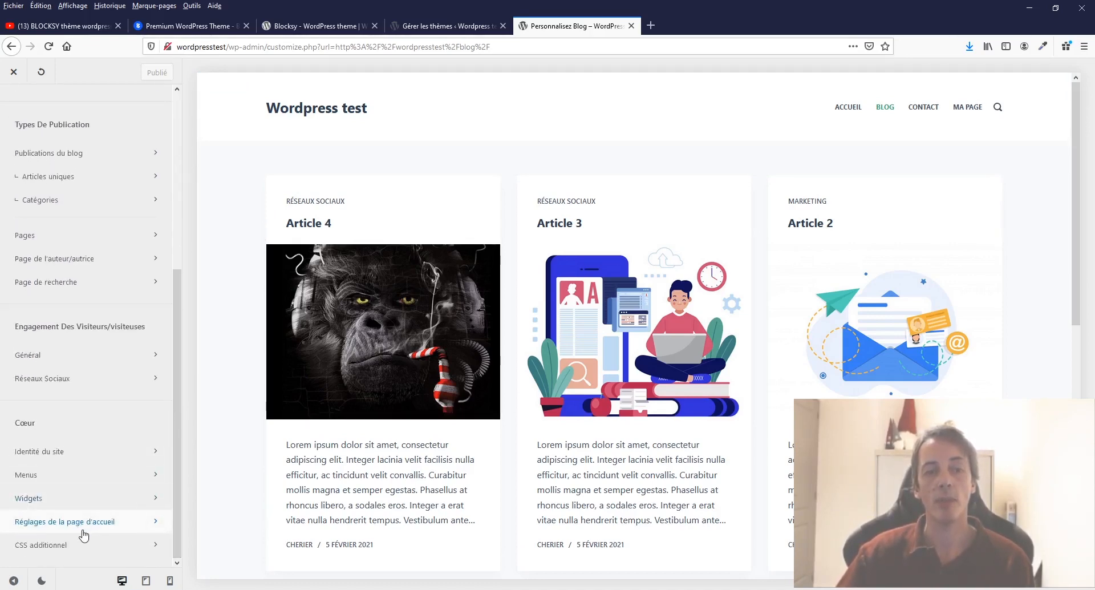
{"action": "scroll", "coordinate": [100, 369], "scroll_direction": "up", "scroll_amount": 5}
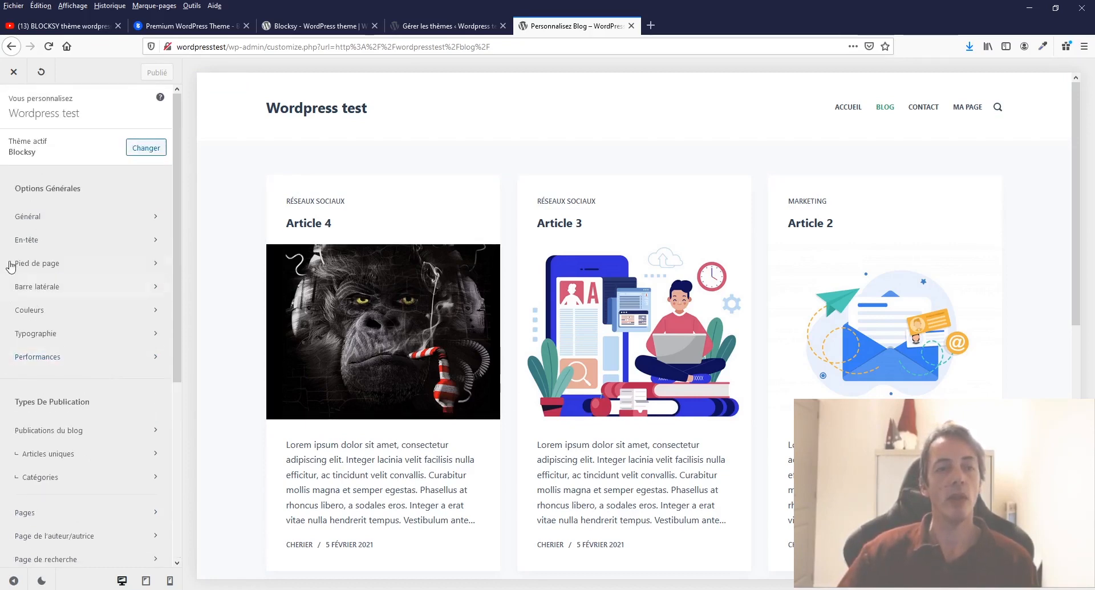
{"action": "scroll", "coordinate": [70, 353], "scroll_direction": "down", "scroll_amount": 4}
{"action": "scroll", "coordinate": [69, 351], "scroll_direction": "down", "scroll_amount": 1}
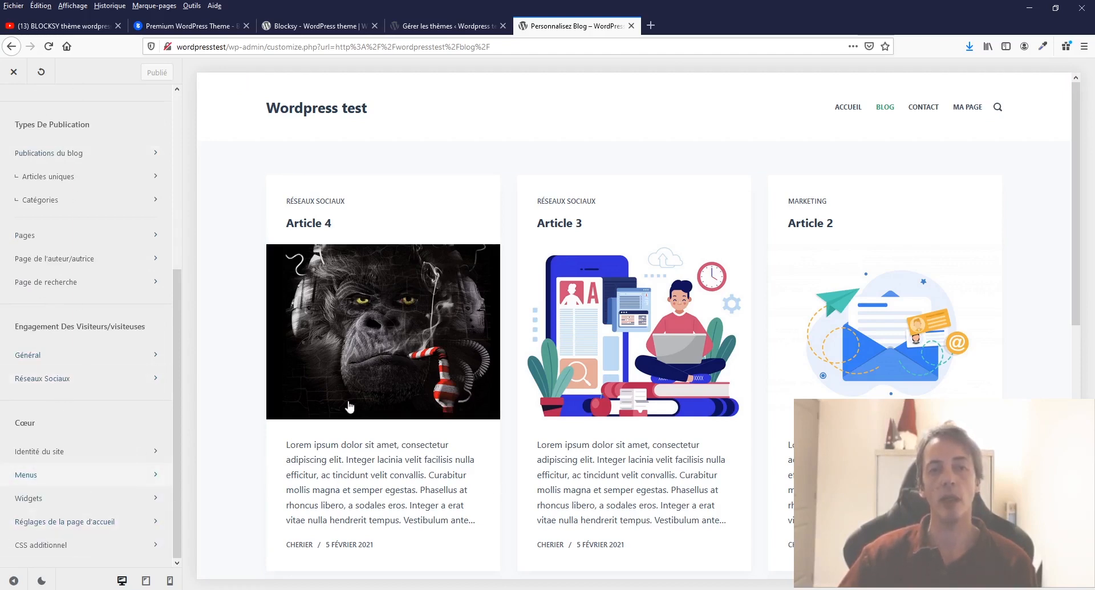
Examine the CSS additionnel section with its code editor and return to the main Customizer list
{"action": "left_click", "coordinate": [26, 548]}
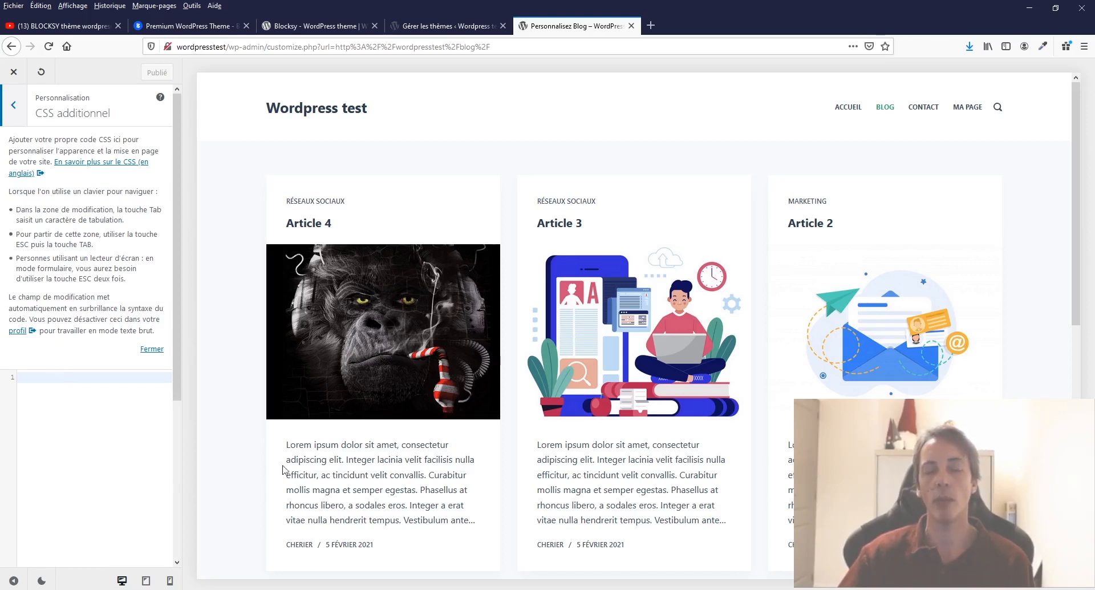
{"action": "left_click", "coordinate": [90, 380]}
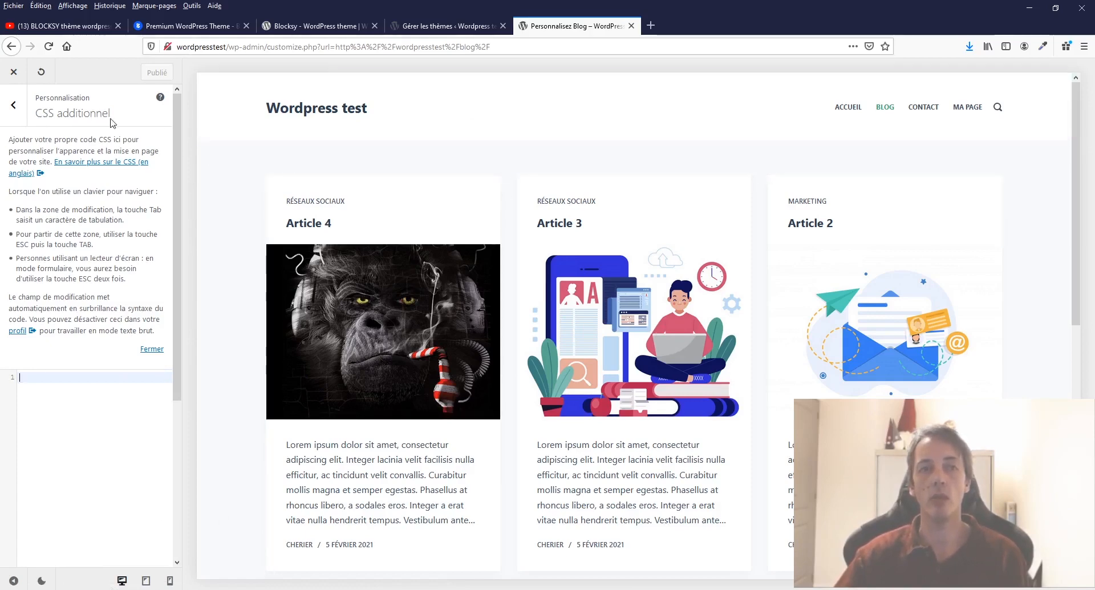
{"action": "left_click", "coordinate": [13, 105]}
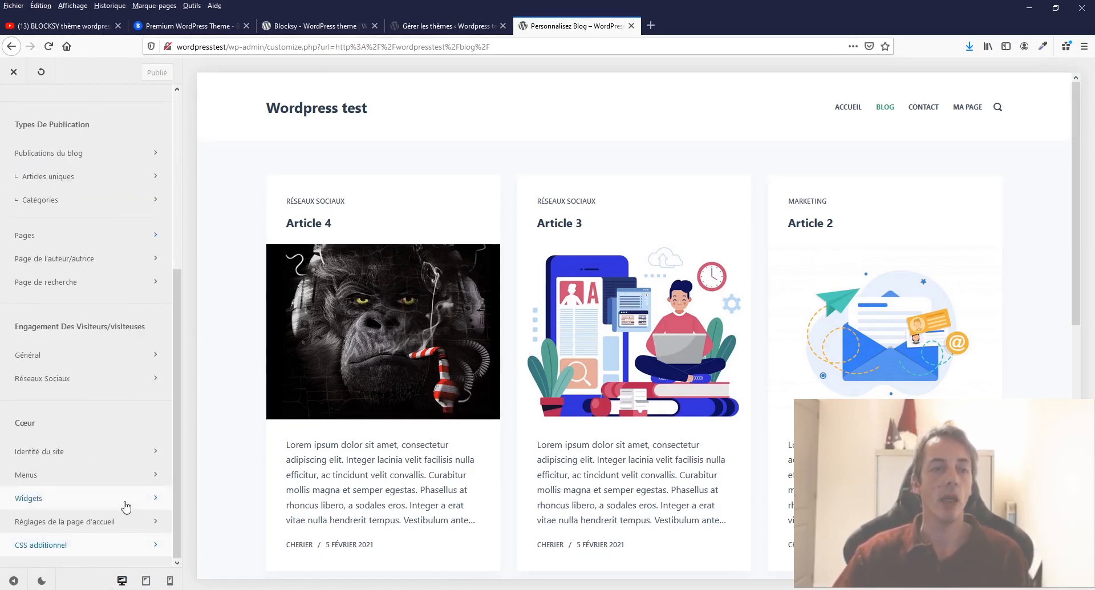
In the homepage settings, try Les derniers articles as the homepage display, check the preview, and restore Une page statique
{"action": "left_click", "coordinate": [39, 523]}
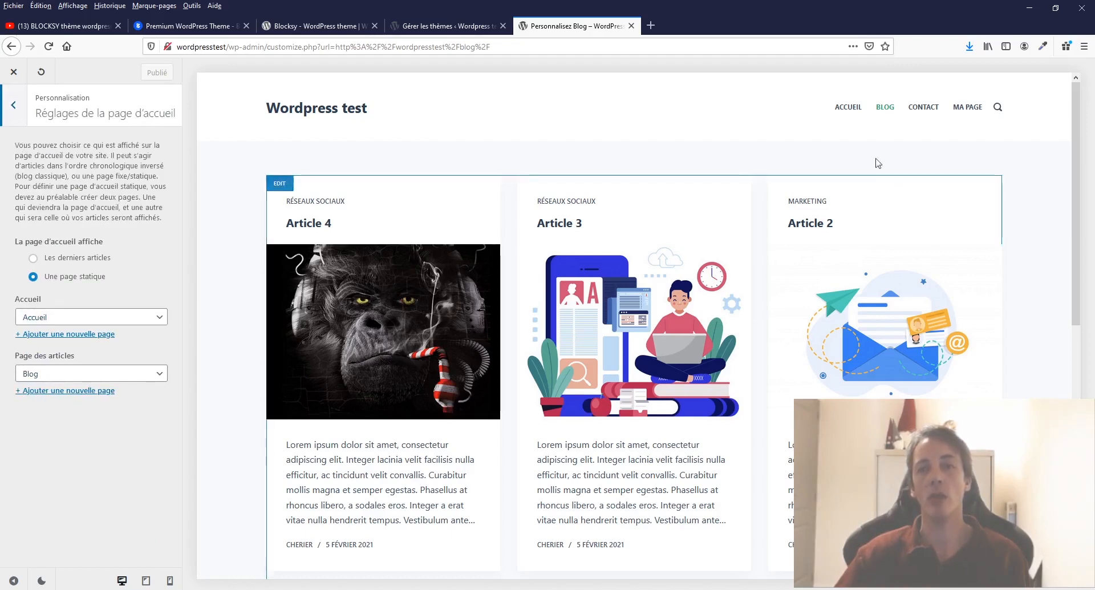
{"action": "left_click", "coordinate": [857, 109]}
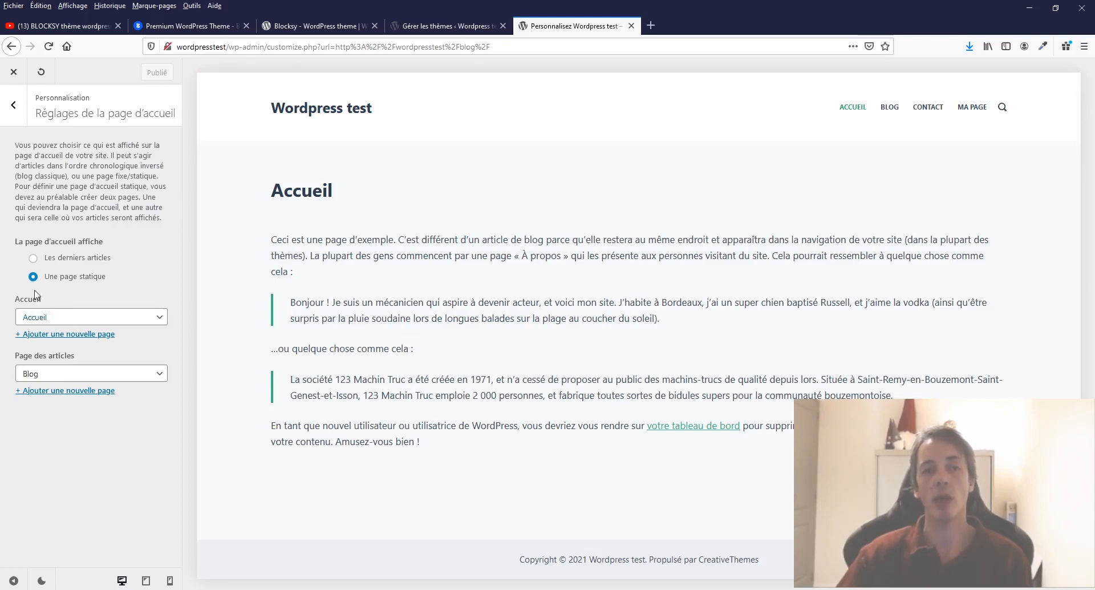
{"action": "left_click", "coordinate": [34, 260]}
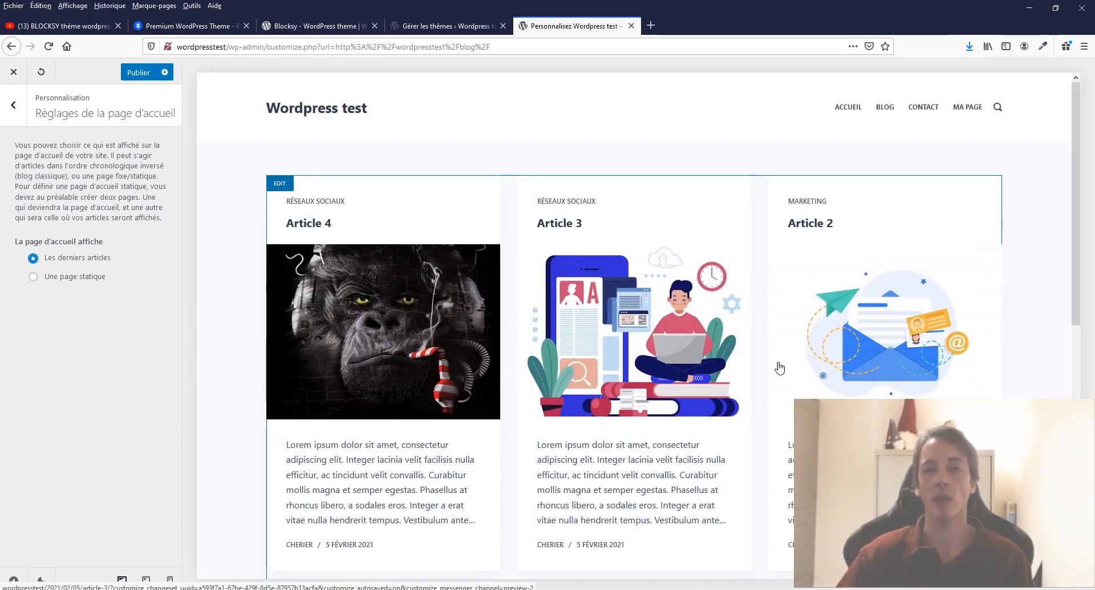
{"action": "scroll", "coordinate": [715, 342], "scroll_direction": "down", "scroll_amount": 10}
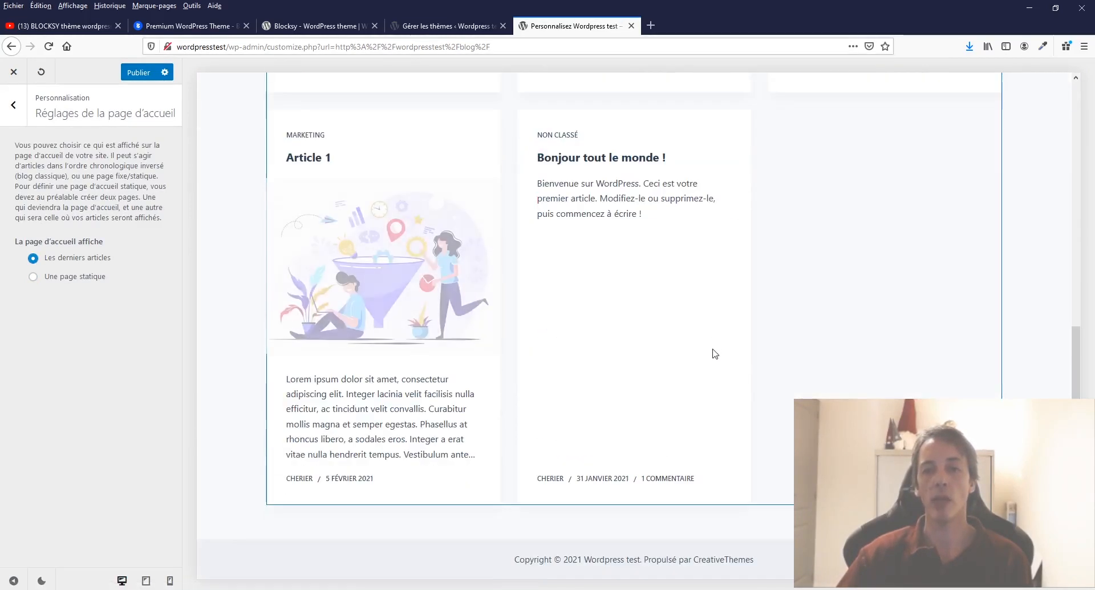
{"action": "scroll", "coordinate": [713, 355], "scroll_direction": "up", "scroll_amount": 10}
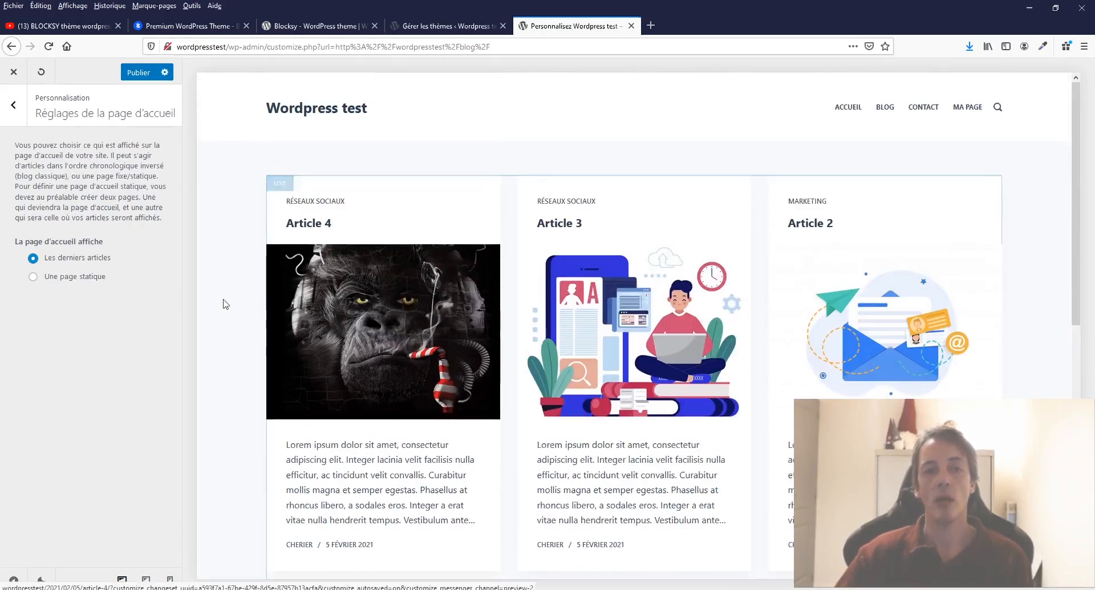
{"action": "left_click", "coordinate": [33, 277]}
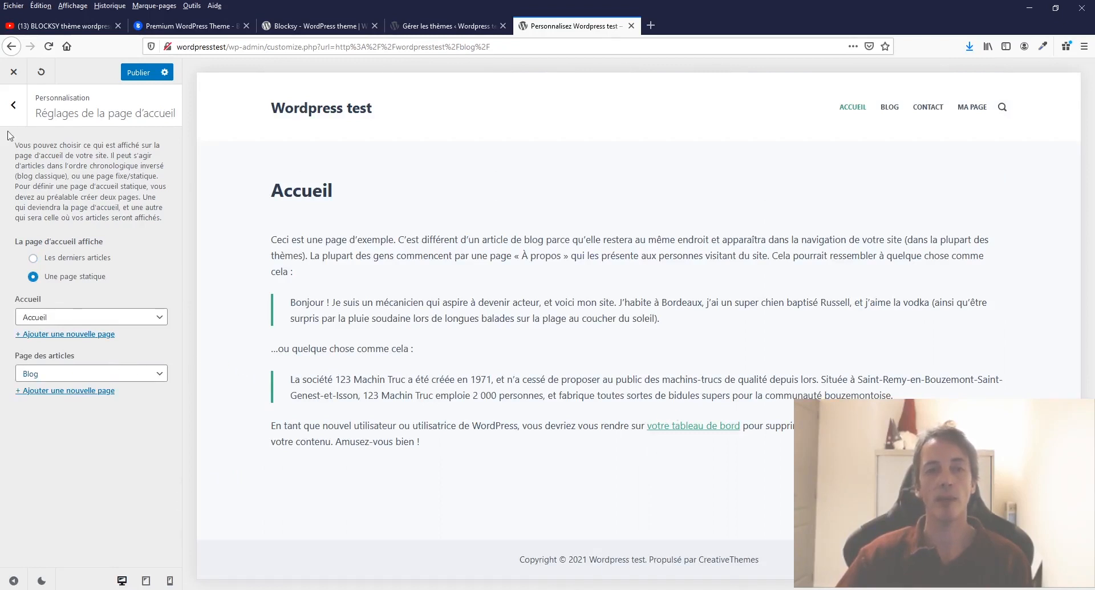
Check the Widgets section for the Accueil page and return to the main Customizer list
{"action": "left_click", "coordinate": [14, 110]}
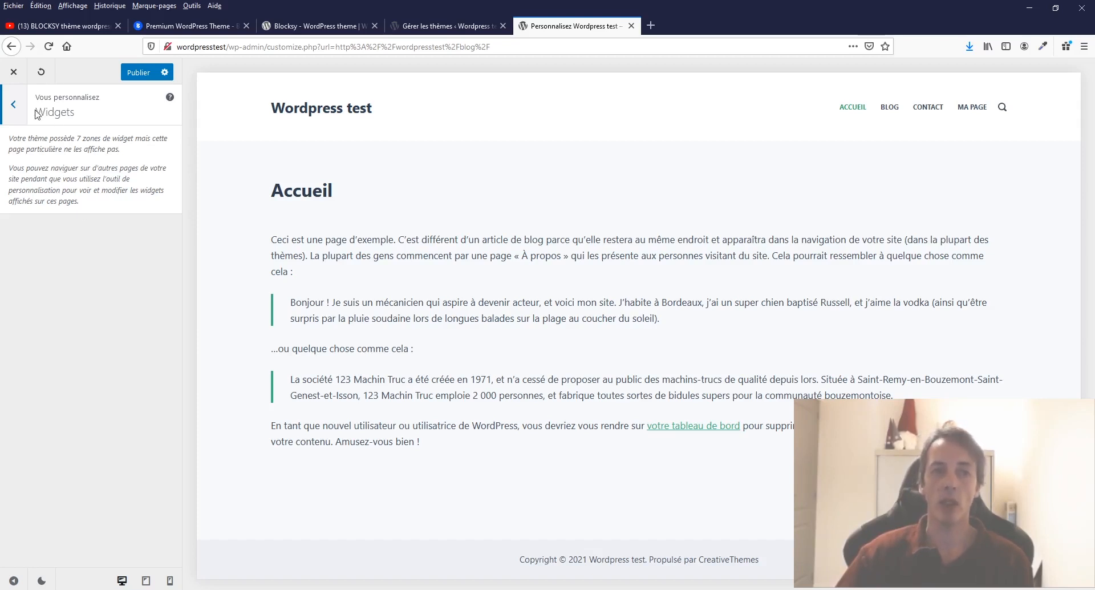
{"action": "left_click", "coordinate": [13, 104]}
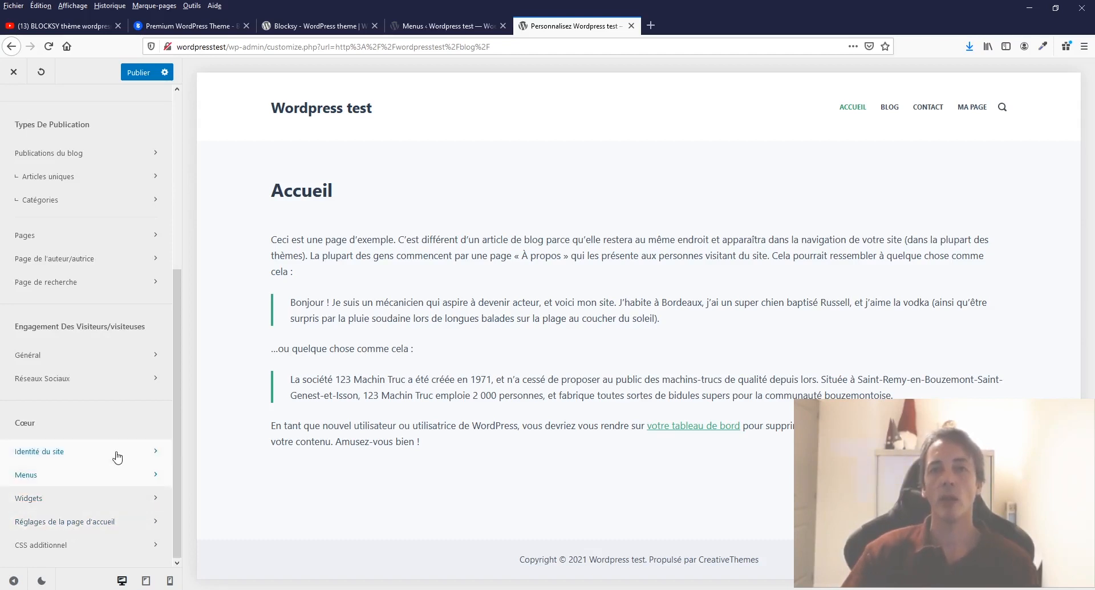
Assign the menu footer to the Menu du pied de page location and publish the change
{"action": "left_click", "coordinate": [26, 475]}
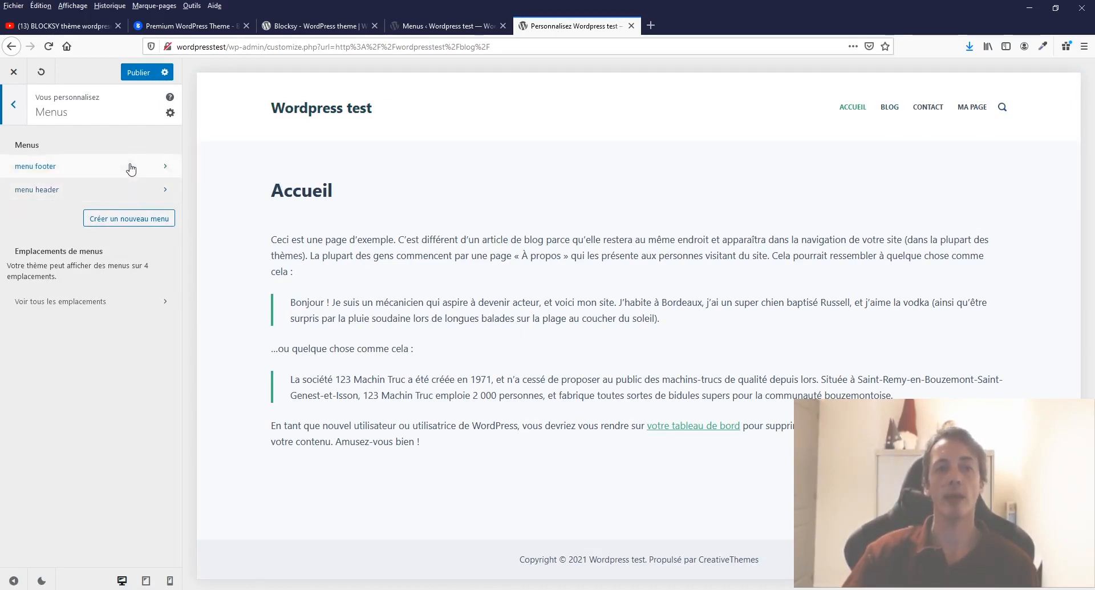
{"action": "left_click", "coordinate": [46, 169]}
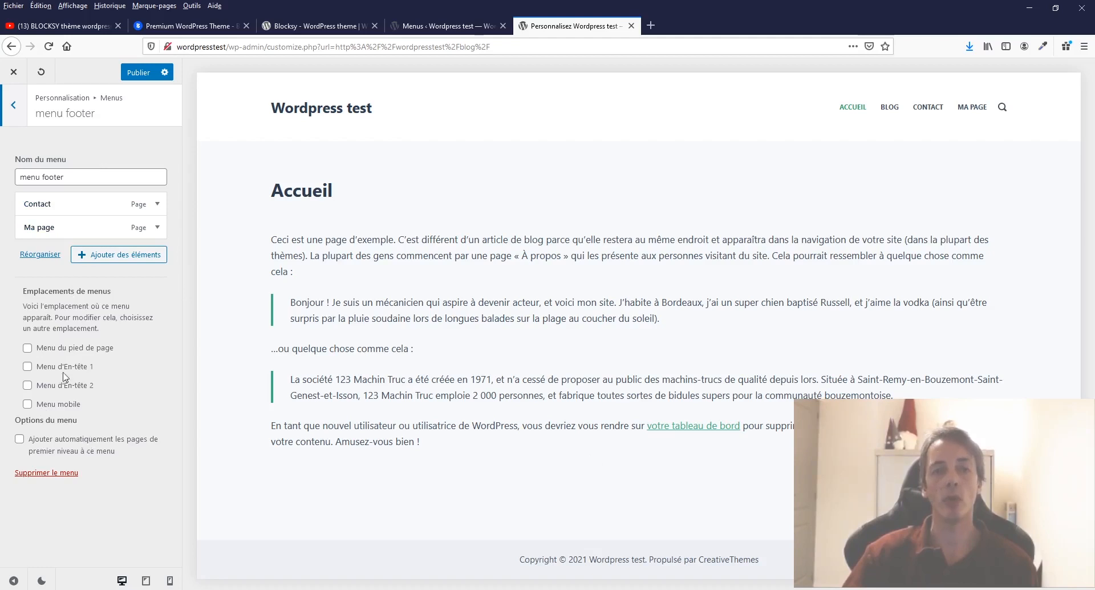
{"action": "left_click", "coordinate": [28, 350]}
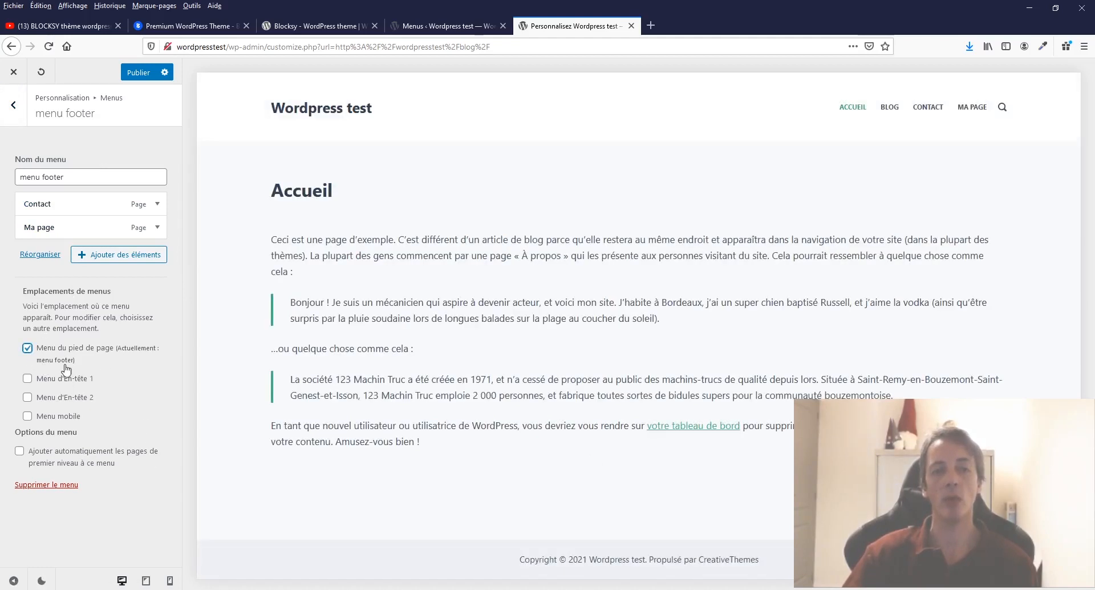
{"action": "left_click", "coordinate": [137, 73]}
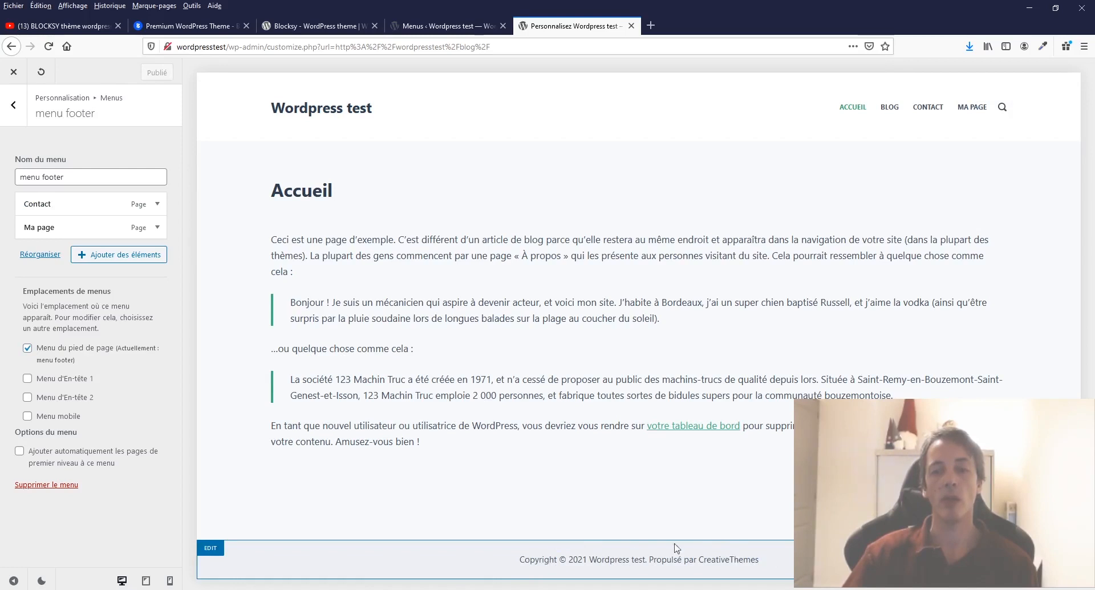
{"action": "left_click", "coordinate": [14, 107]}
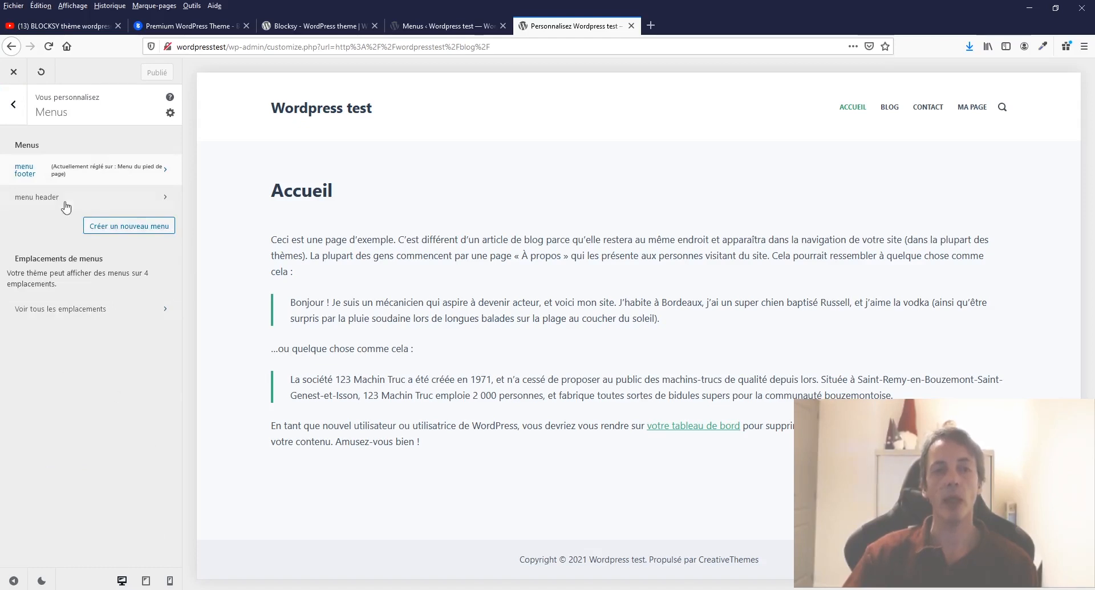
Assign the menu header to the Menu d'En-tête 1 location, check the Blog submenu in the preview, and publish
{"action": "left_click", "coordinate": [43, 198]}
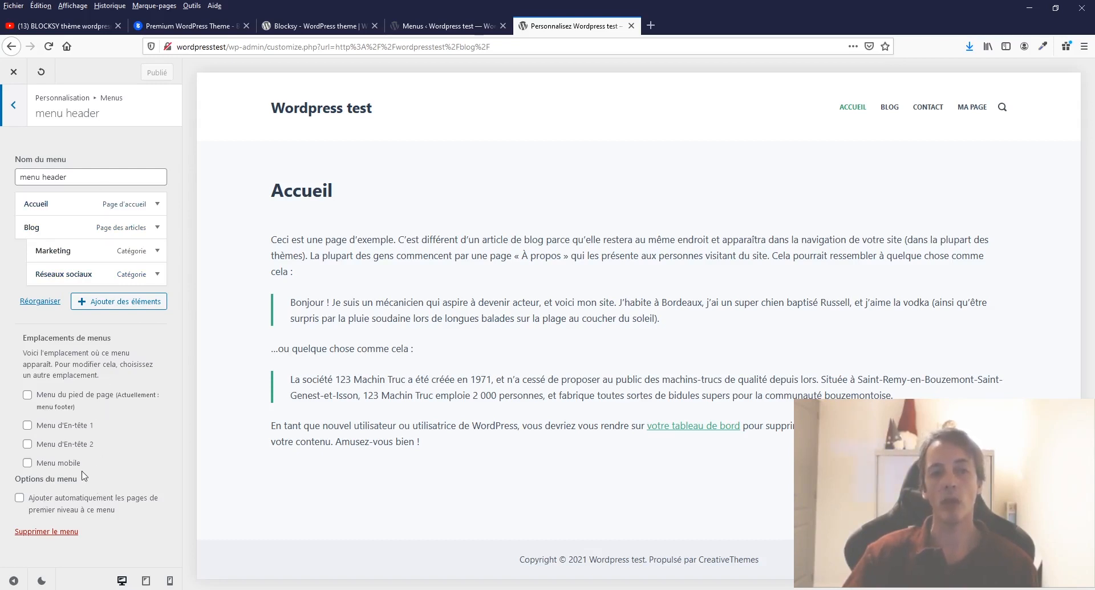
{"action": "left_click", "coordinate": [27, 426]}
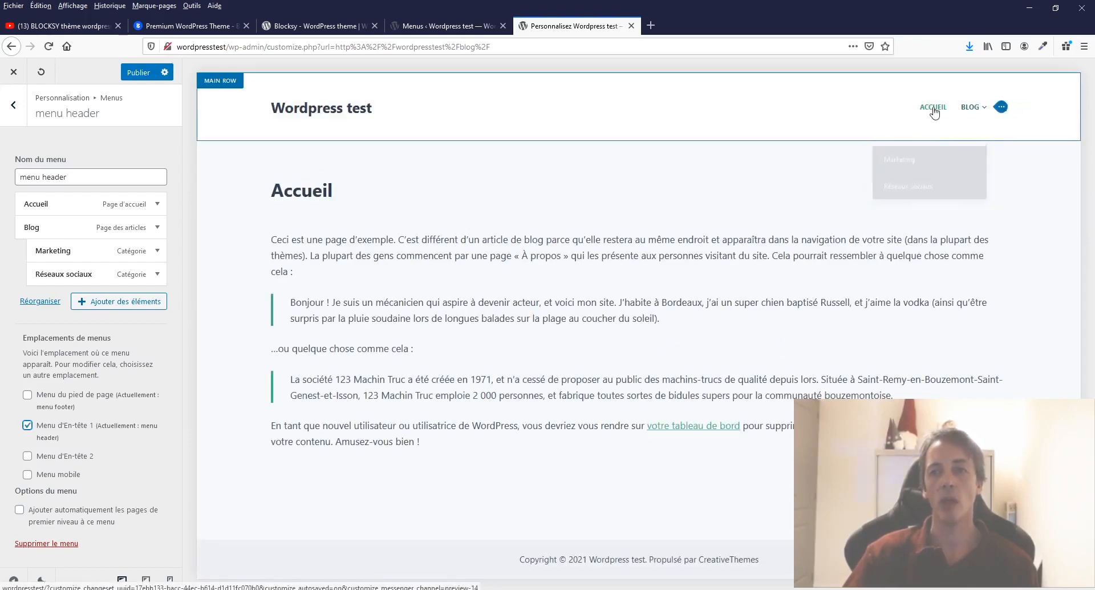
{"action": "mouse_move", "coordinate": [982, 112]}
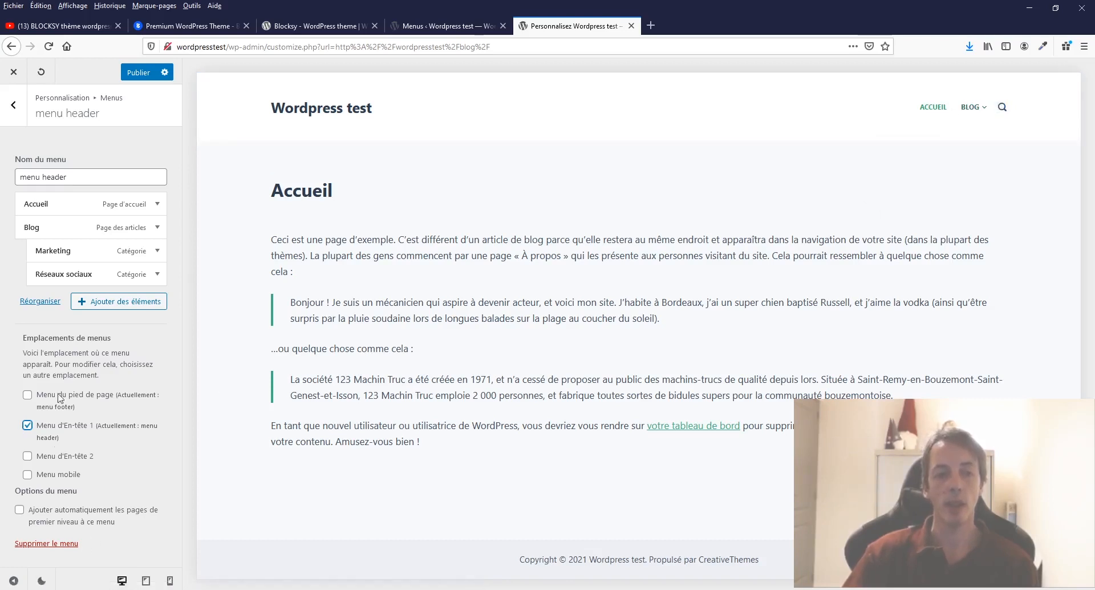
{"action": "left_click", "coordinate": [137, 73]}
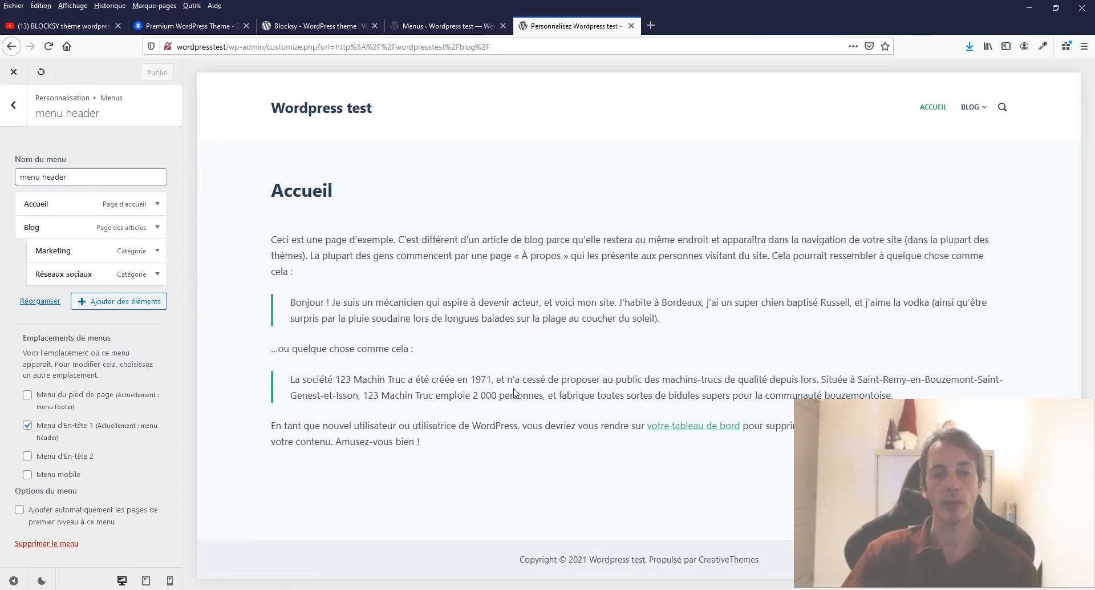
{"action": "left_click", "coordinate": [13, 104]}
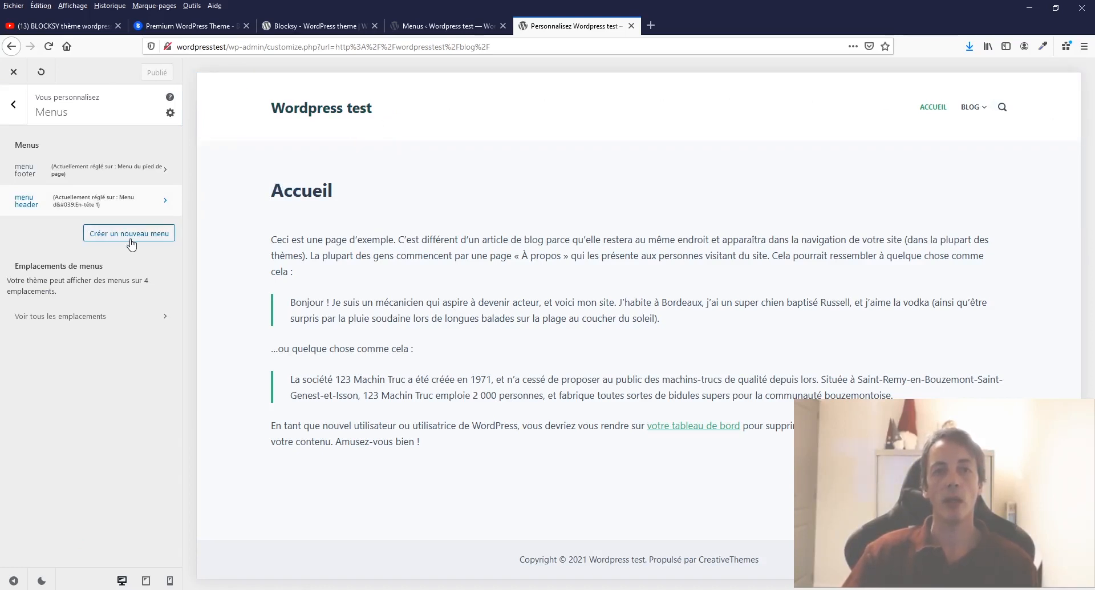
Refresh the Menus page in the WordPress admin to compare its location settings, and return to the Customizer
{"action": "left_click", "coordinate": [442, 26]}
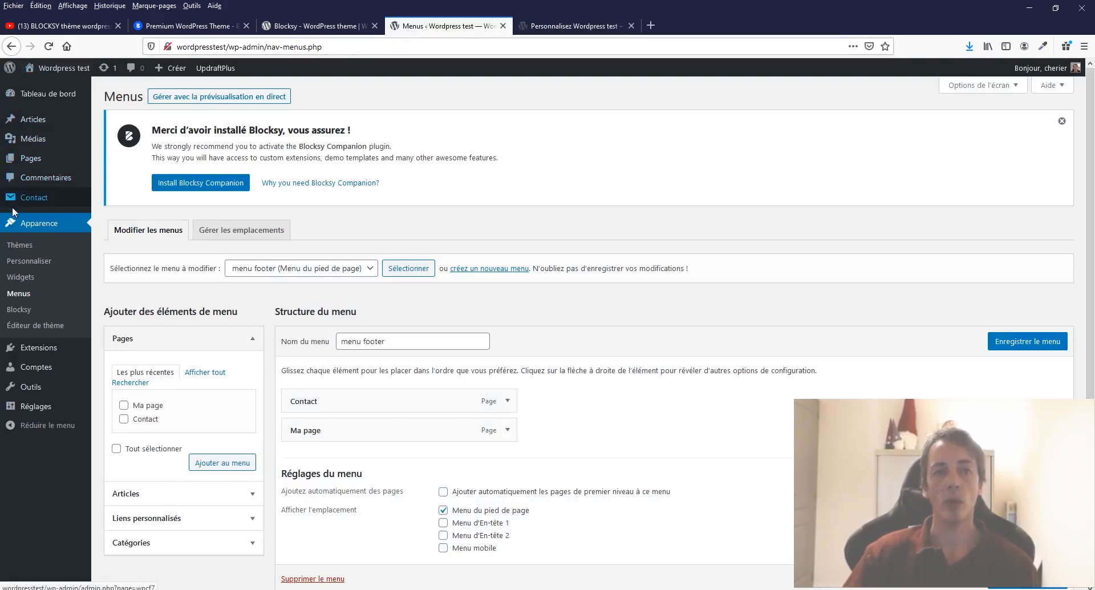
{"action": "left_click", "coordinate": [14, 295]}
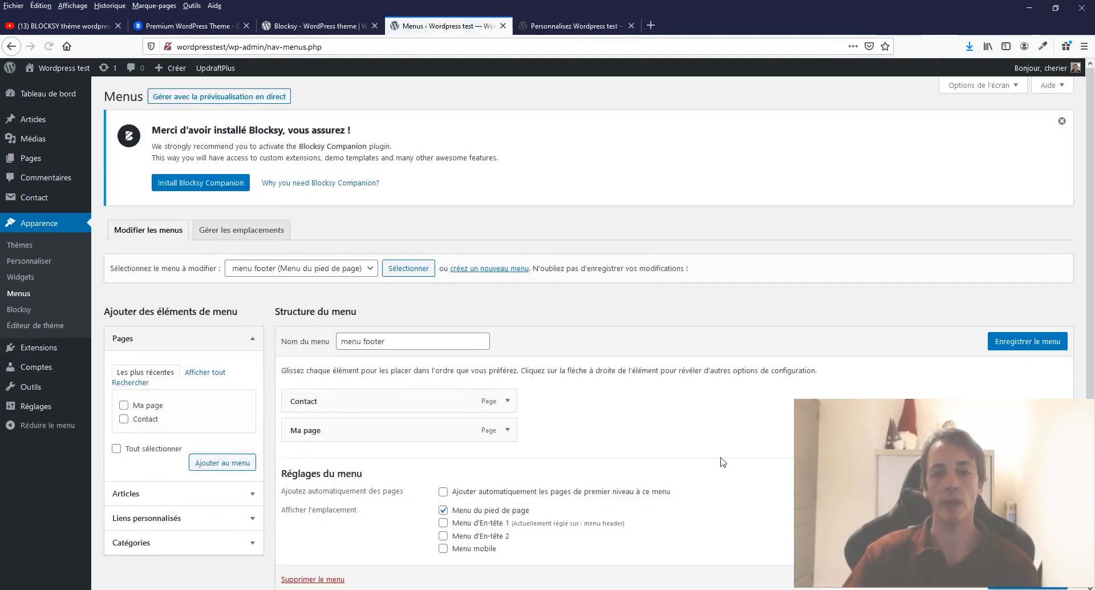
{"action": "left_click", "coordinate": [571, 25]}
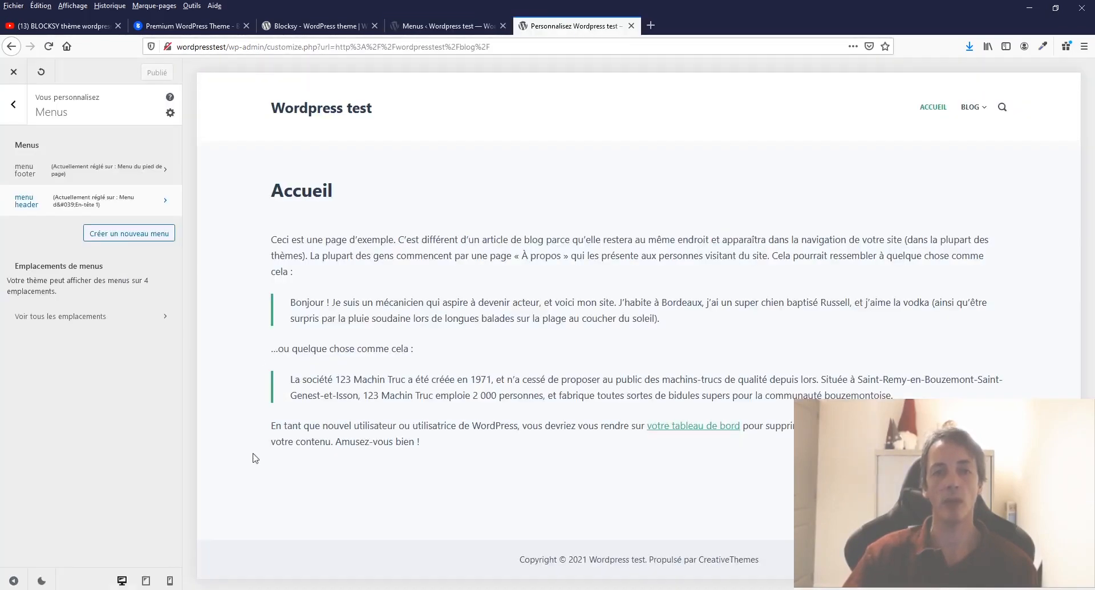
Review all menu locations and their assigned menus in the Customizer, and return to the main section list
{"action": "left_click", "coordinate": [13, 104]}
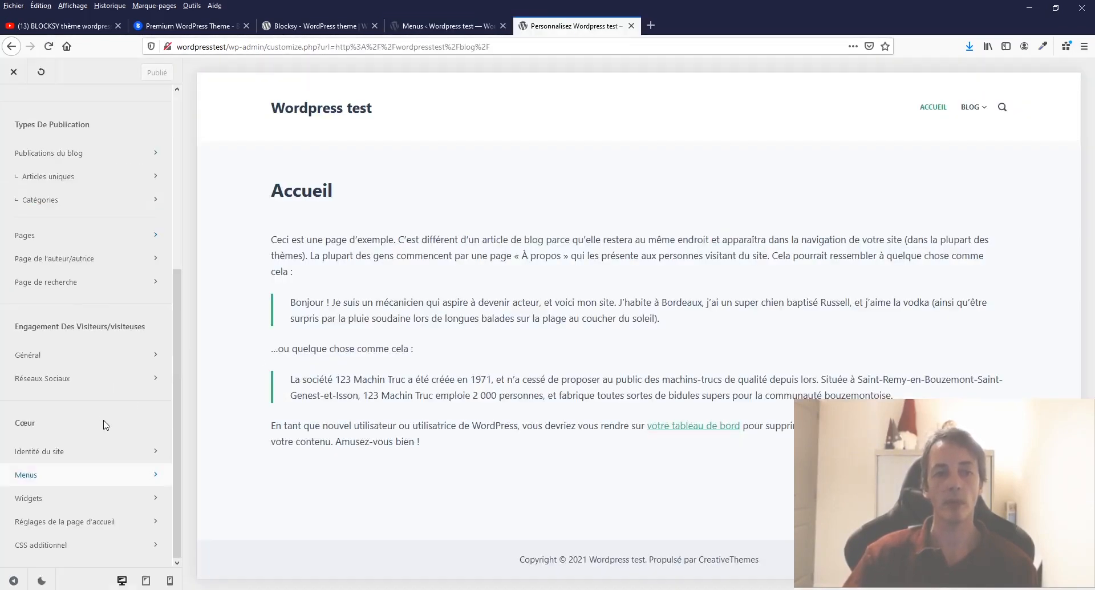
{"action": "left_click", "coordinate": [35, 478]}
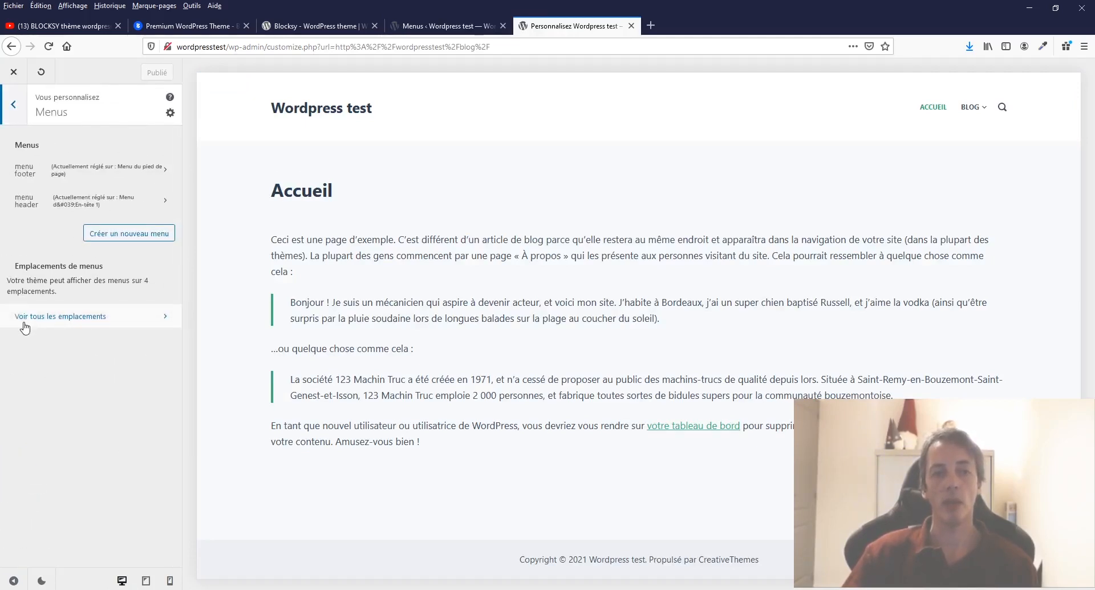
{"action": "left_click", "coordinate": [103, 323]}
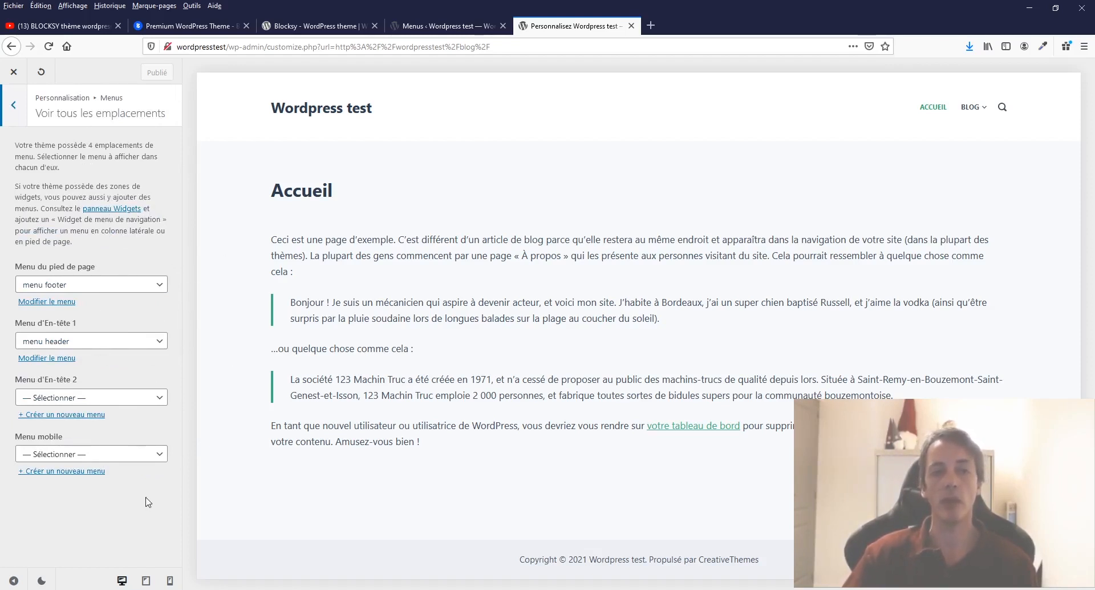
{"action": "left_click", "coordinate": [15, 113]}
{"action": "left_click", "coordinate": [15, 109]}
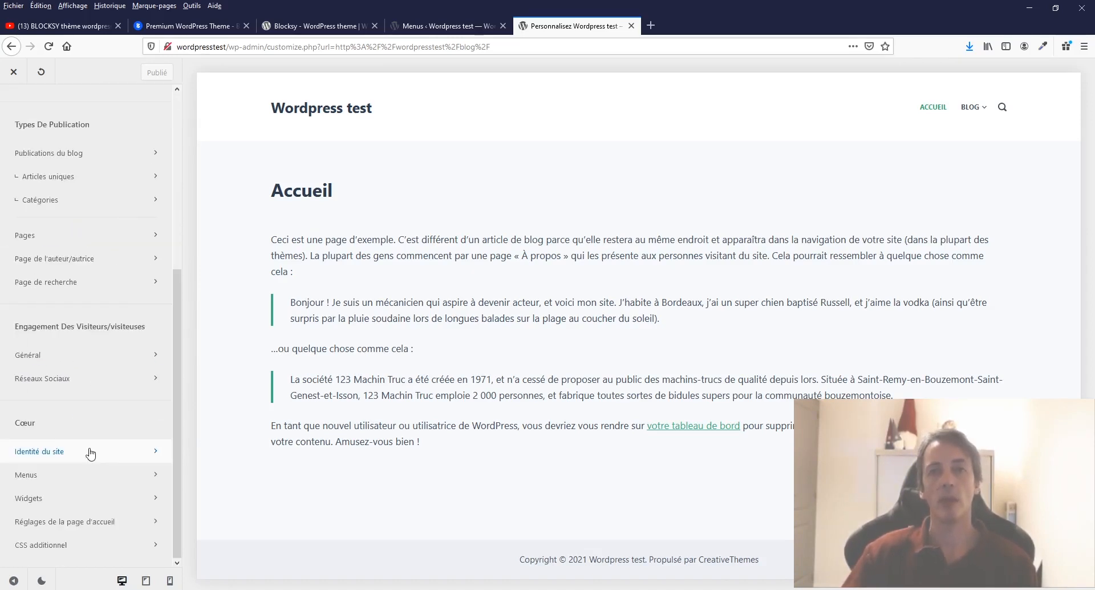
Open the Identité du site section to examine the site title, slogan and icon options
{"action": "left_click", "coordinate": [90, 452]}
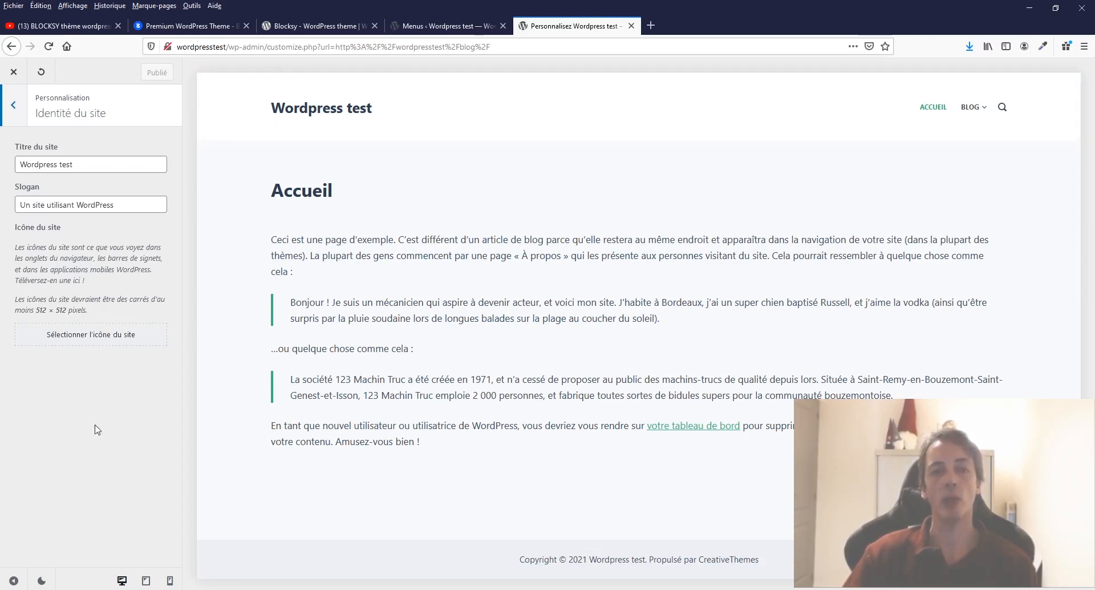
Set webmarketing-debutant-contours.png from the media library as the site icon, accept the suggested crop, and publish
{"action": "left_click", "coordinate": [91, 338]}
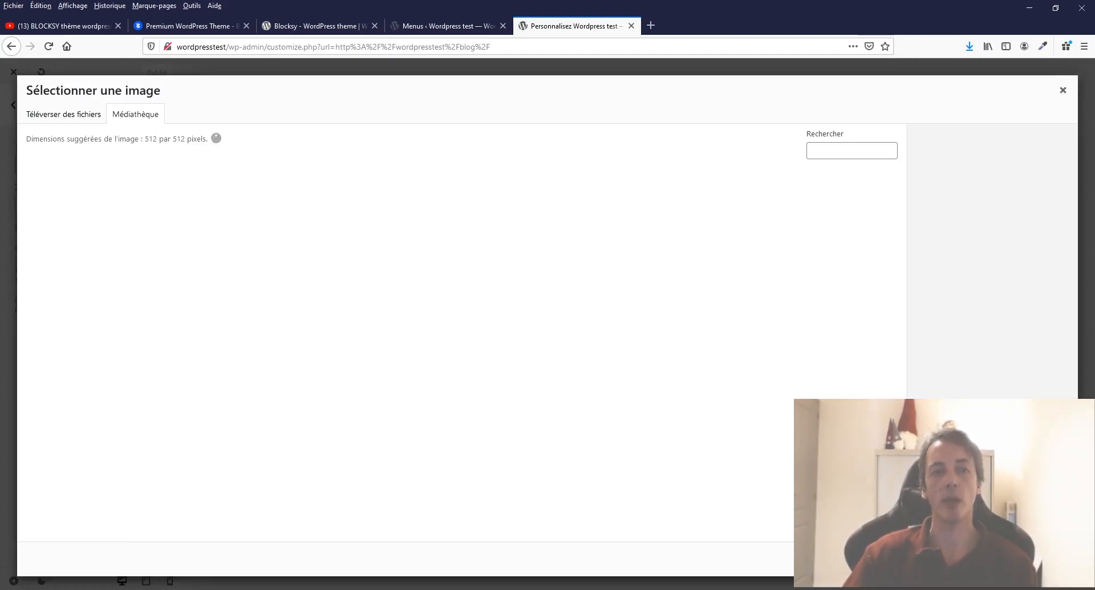
{"action": "left_click", "coordinate": [239, 302]}
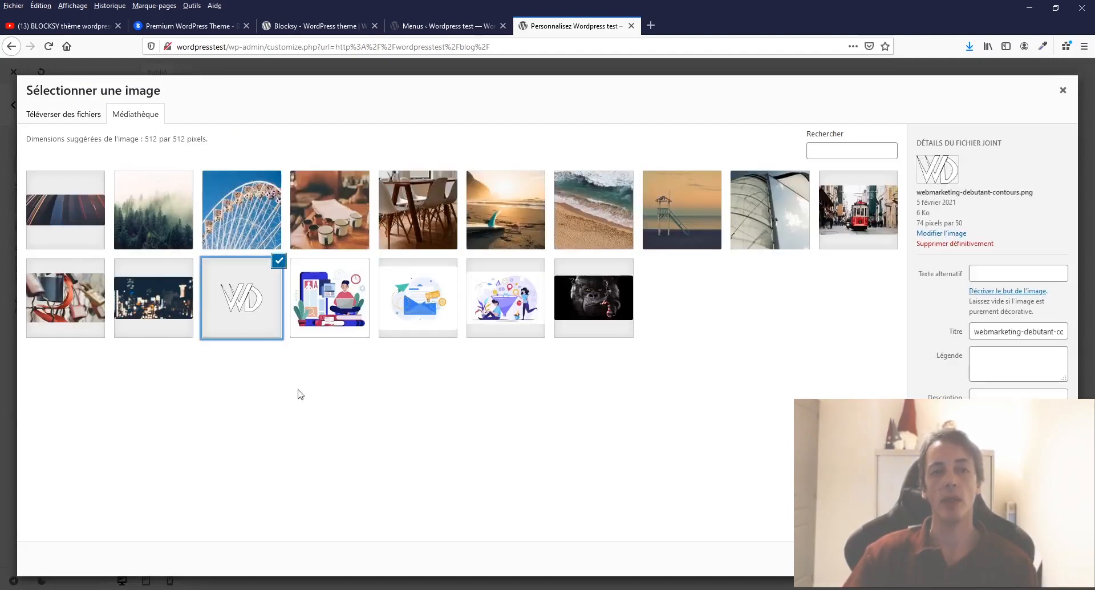
{"action": "left_click", "coordinate": [1039, 559]}
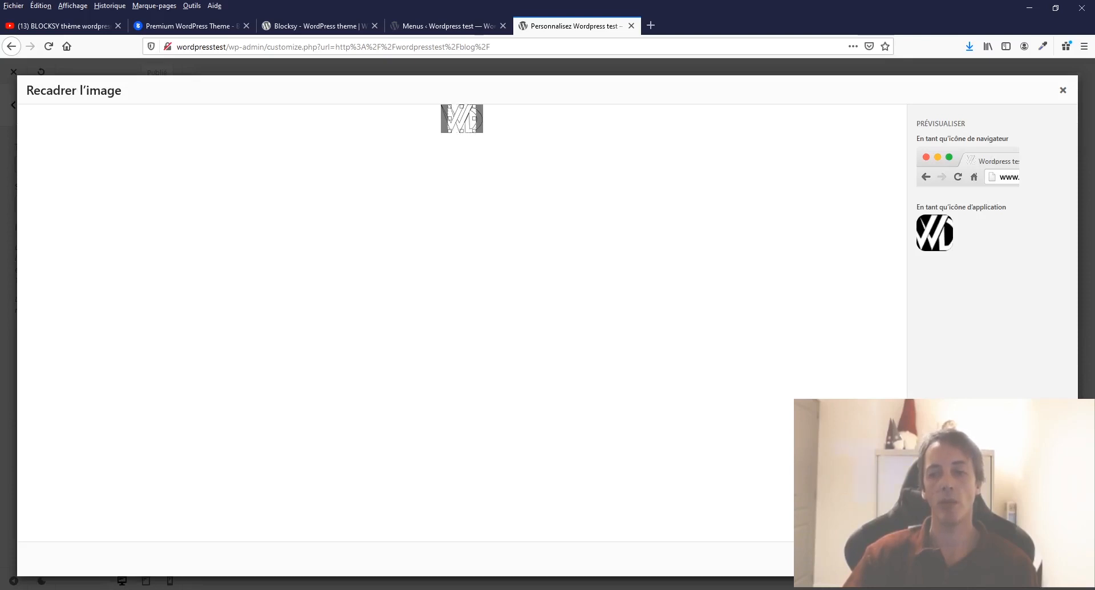
{"action": "left_click", "coordinate": [947, 559]}
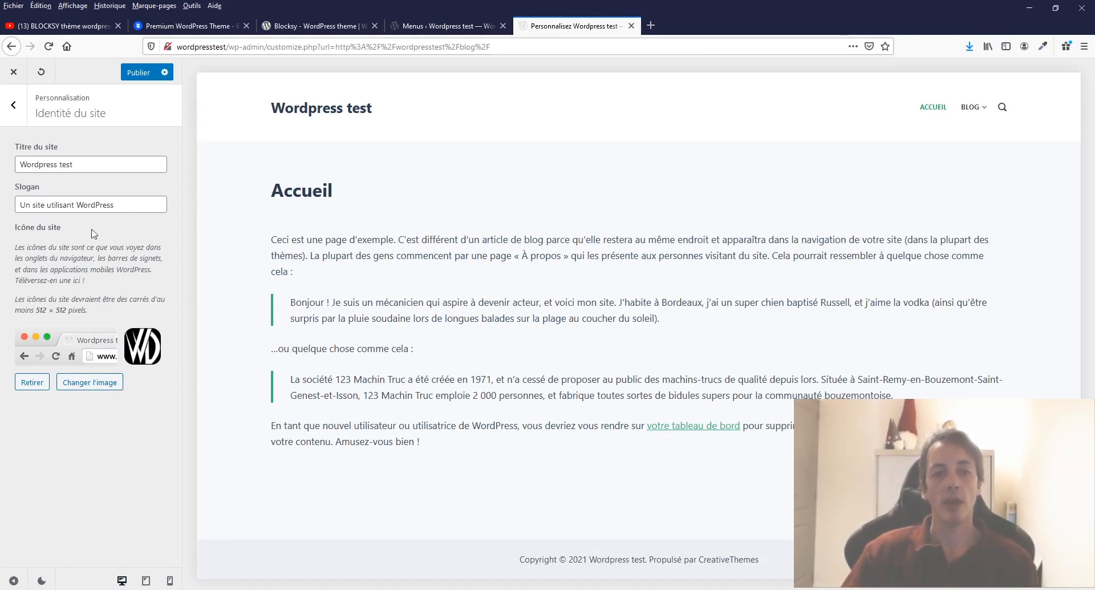
{"action": "left_click", "coordinate": [135, 73]}
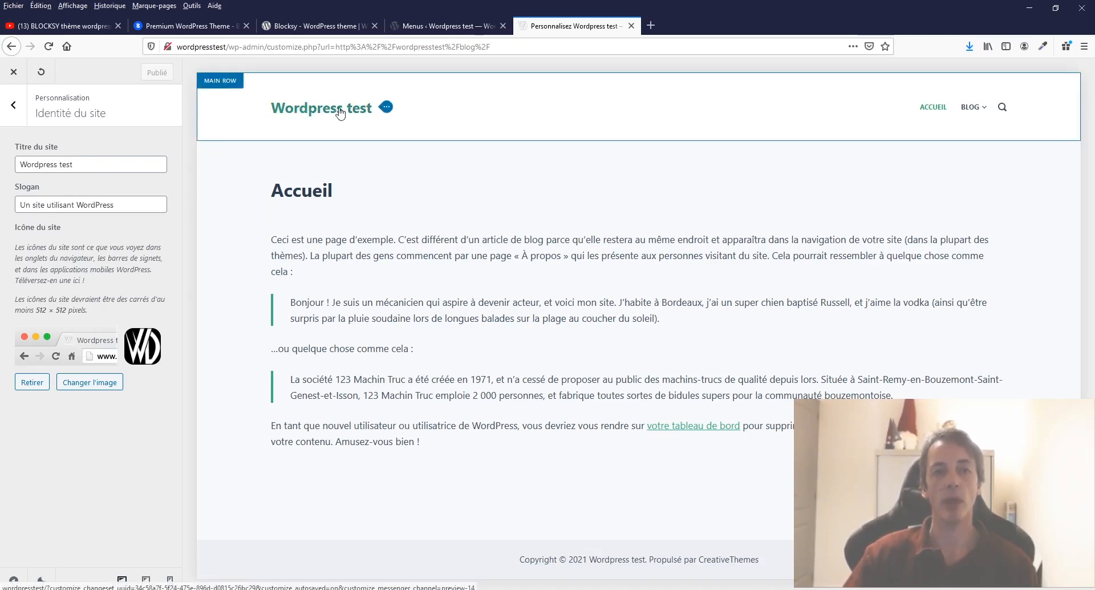
Examine the header's Logo and Rangée principale settings from the preview, and return to the main section list
{"action": "left_click", "coordinate": [387, 108]}
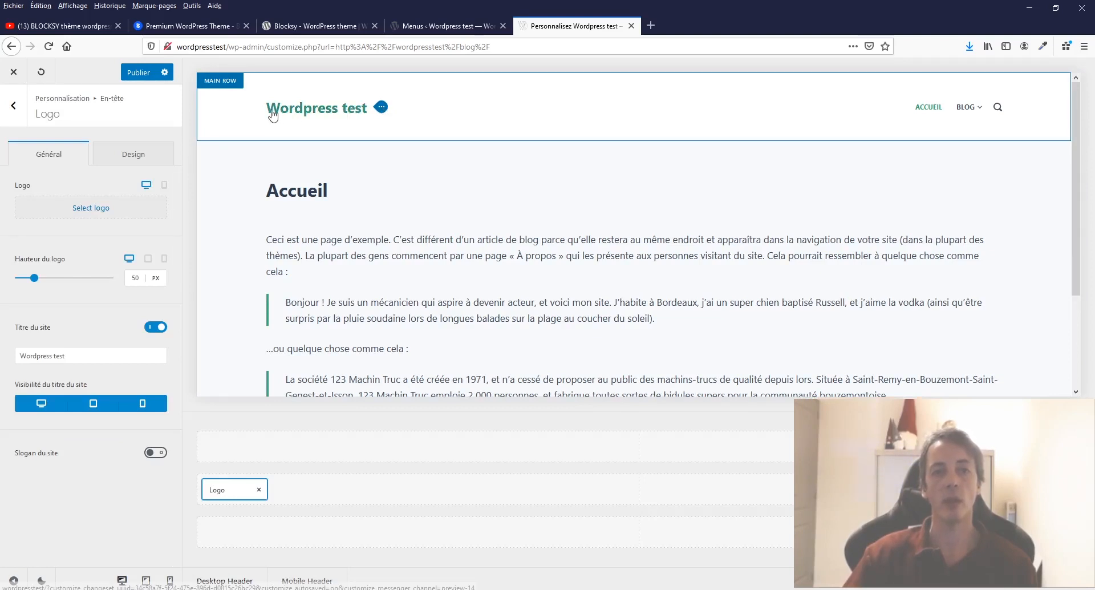
{"action": "left_click", "coordinate": [13, 108]}
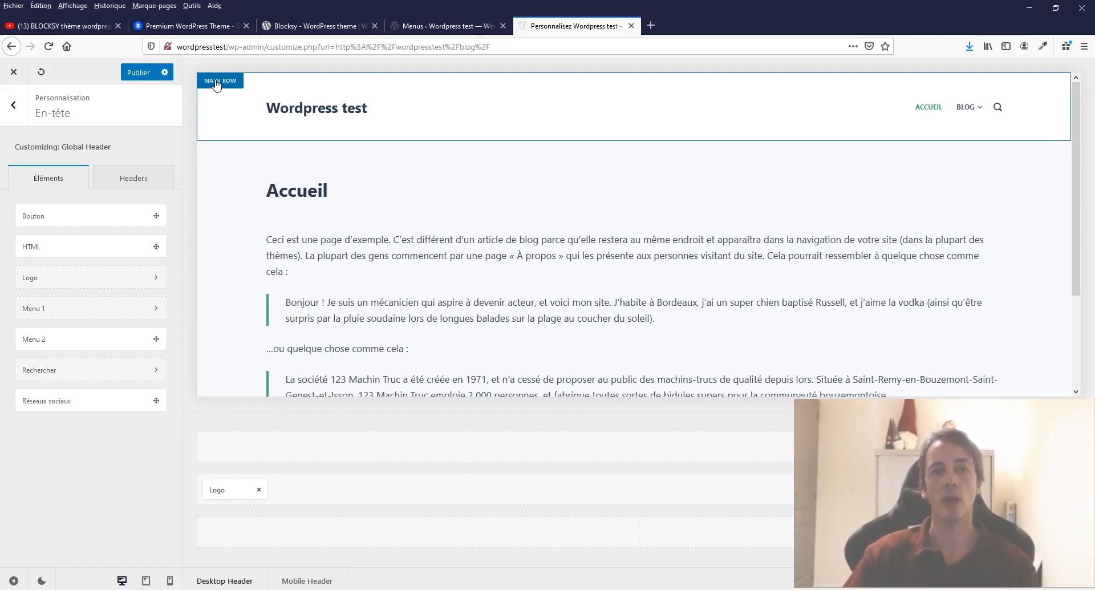
{"action": "left_click", "coordinate": [216, 83]}
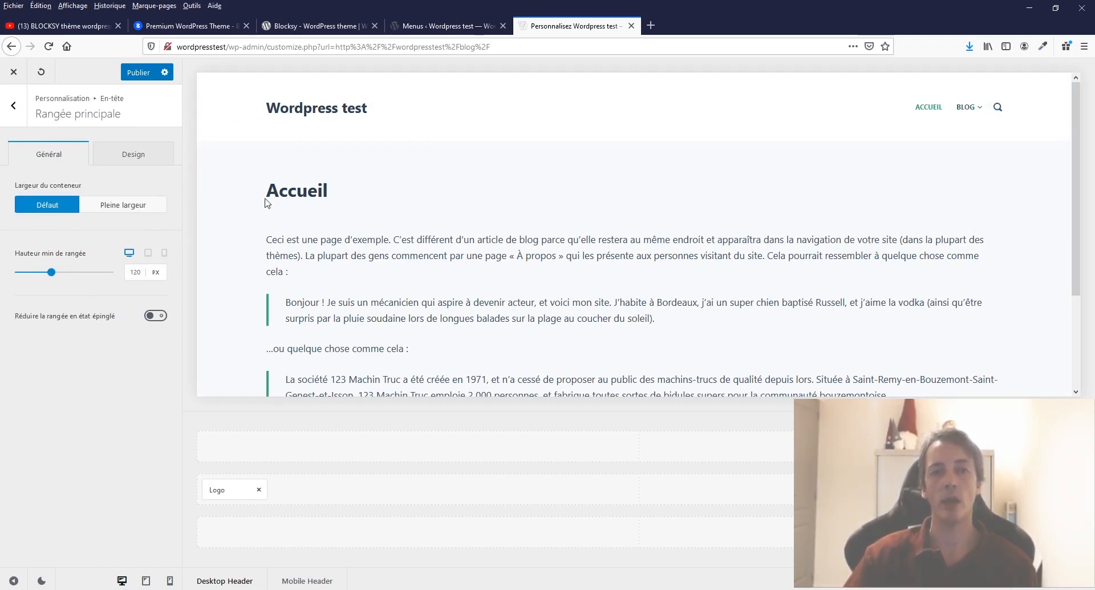
{"action": "left_click", "coordinate": [14, 114]}
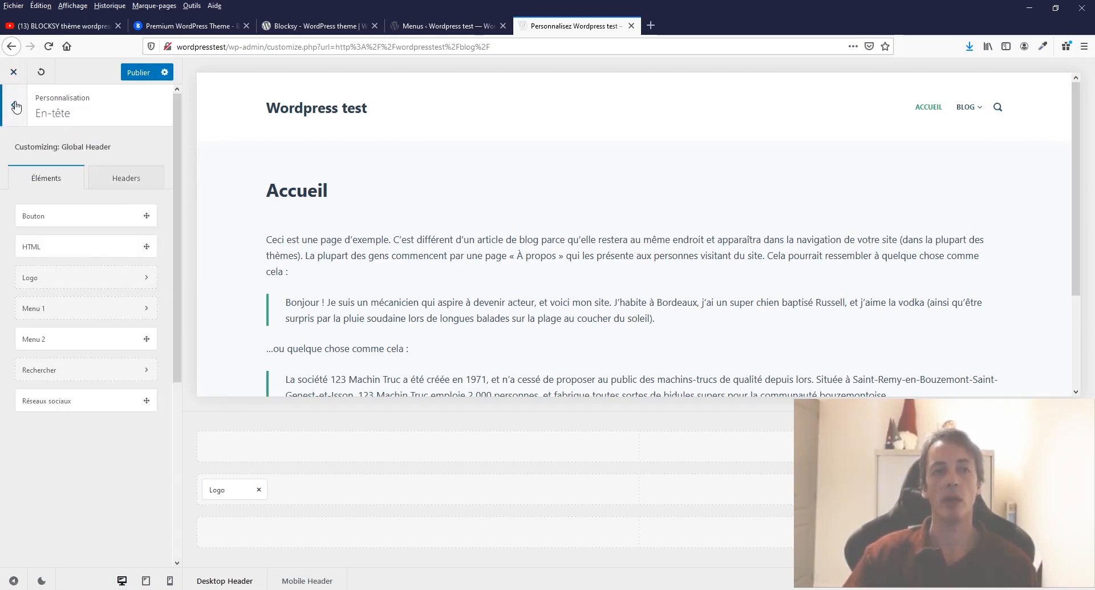
{"action": "left_click", "coordinate": [16, 107]}
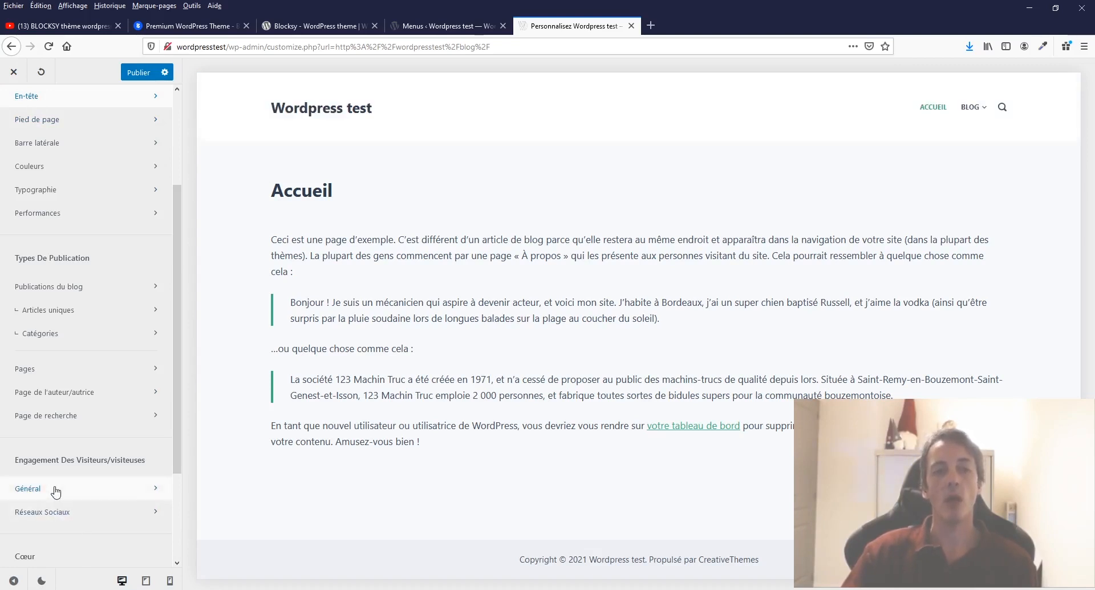
Recheck the Identité du site section and return to the section list
{"action": "scroll", "coordinate": [55, 492], "scroll_direction": "down", "scroll_amount": 3}
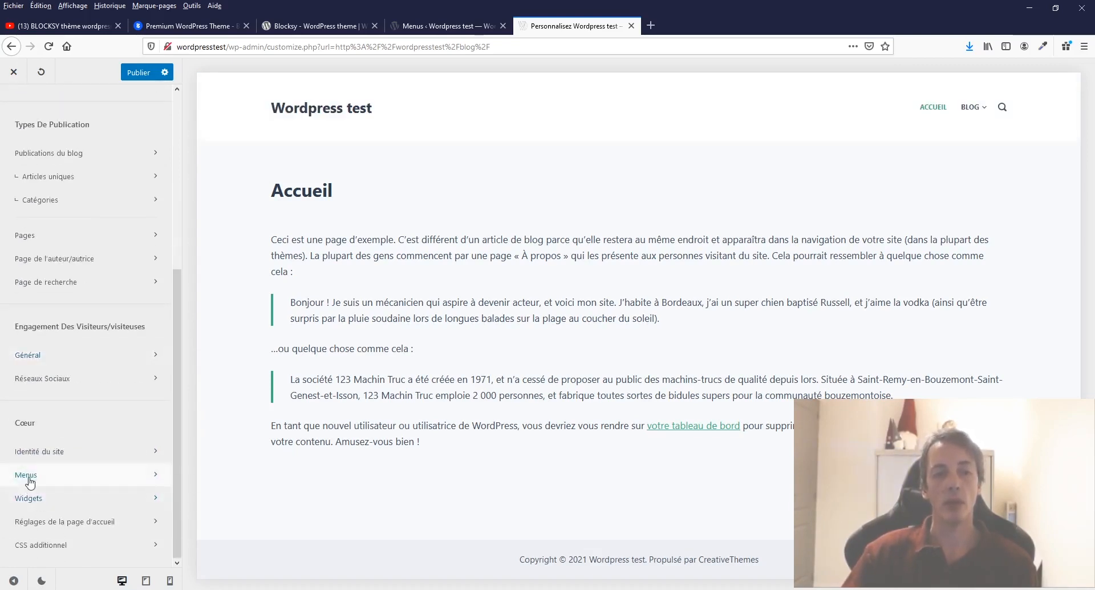
{"action": "left_click", "coordinate": [48, 453]}
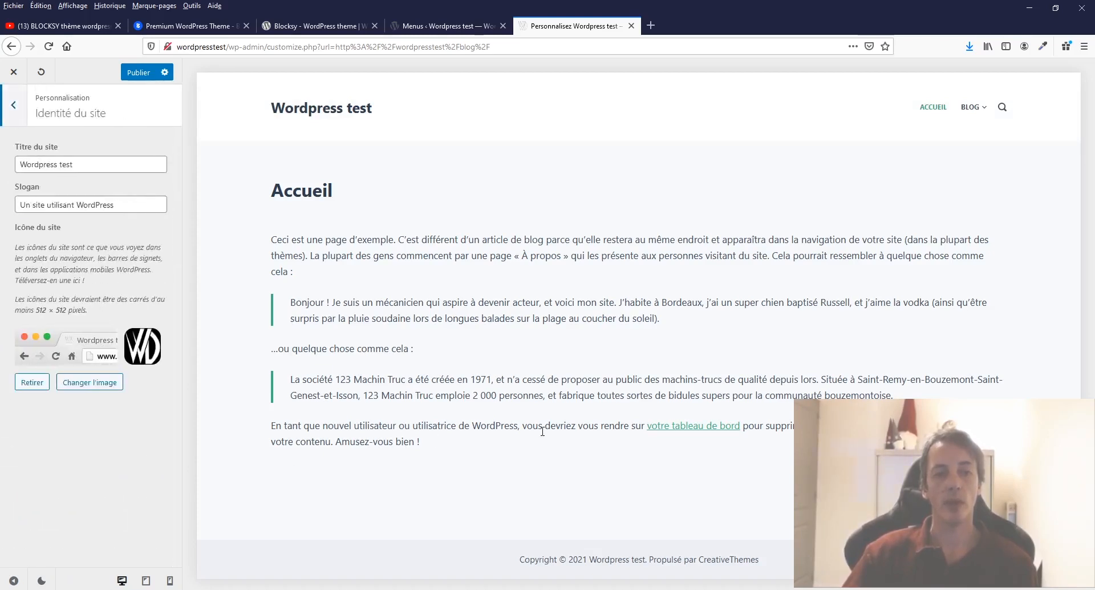
{"action": "left_click", "coordinate": [23, 106]}
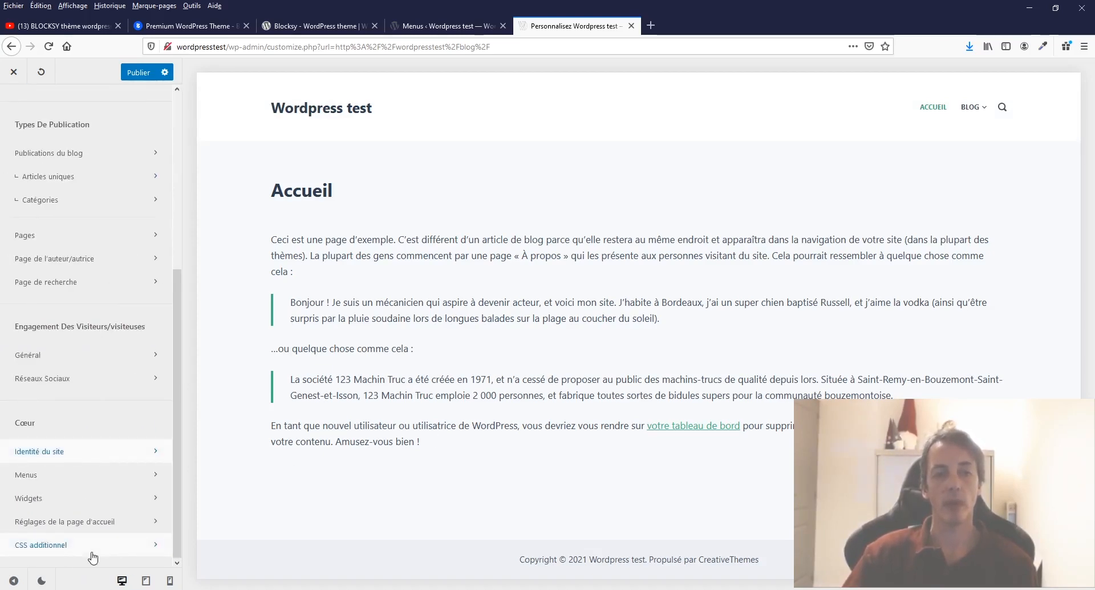
Open the Réseaux Sociaux section and look through the available social network account fields
{"action": "left_click", "coordinate": [69, 379]}
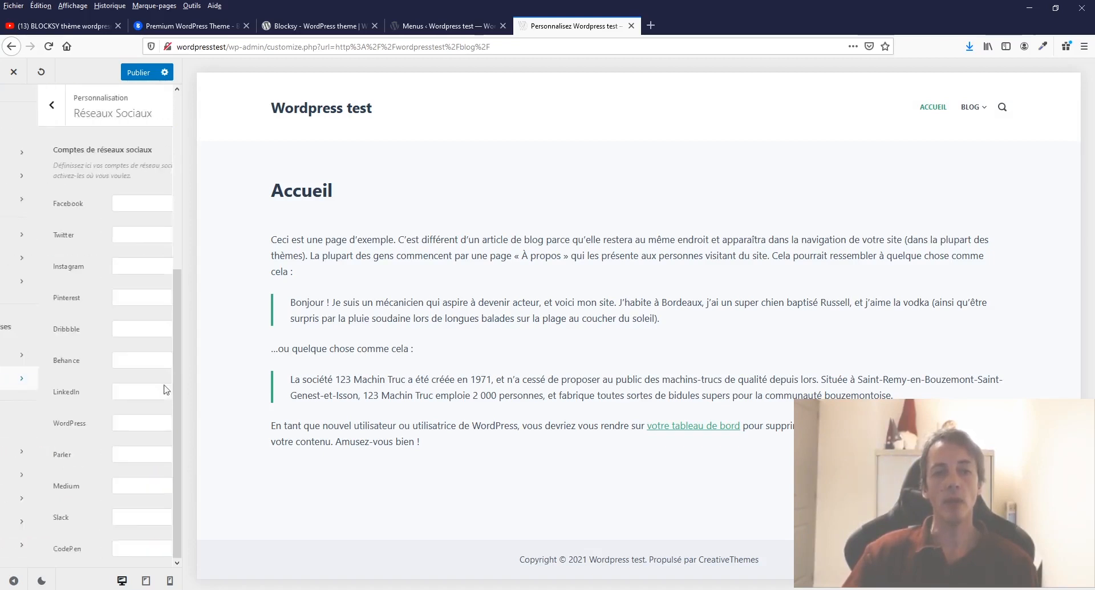
{"action": "left_click", "coordinate": [114, 205]}
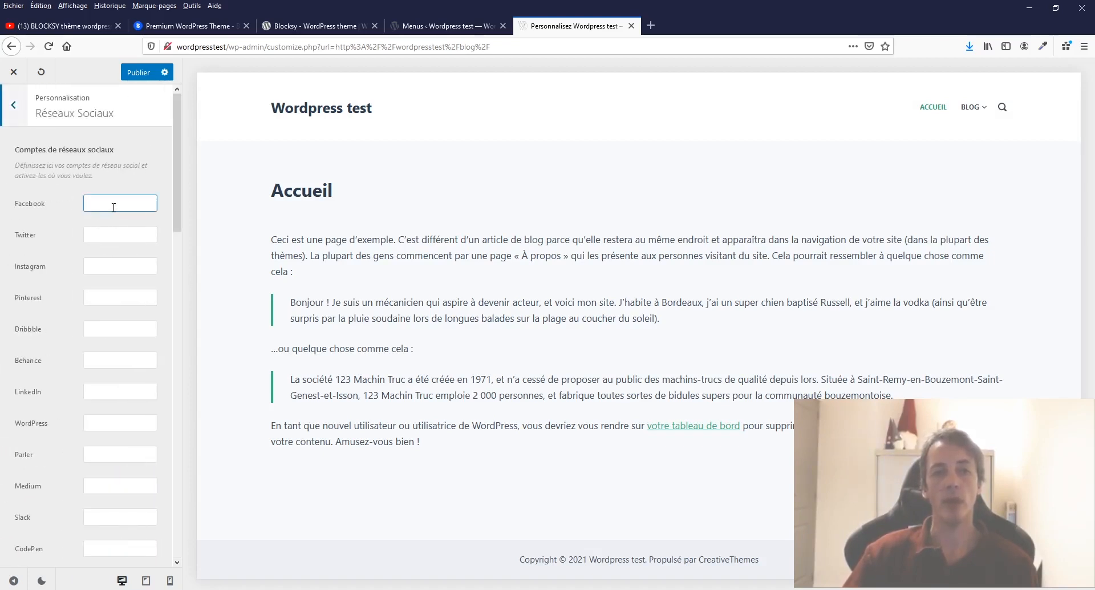
{"action": "scroll", "coordinate": [111, 285], "scroll_direction": "down", "scroll_amount": 15}
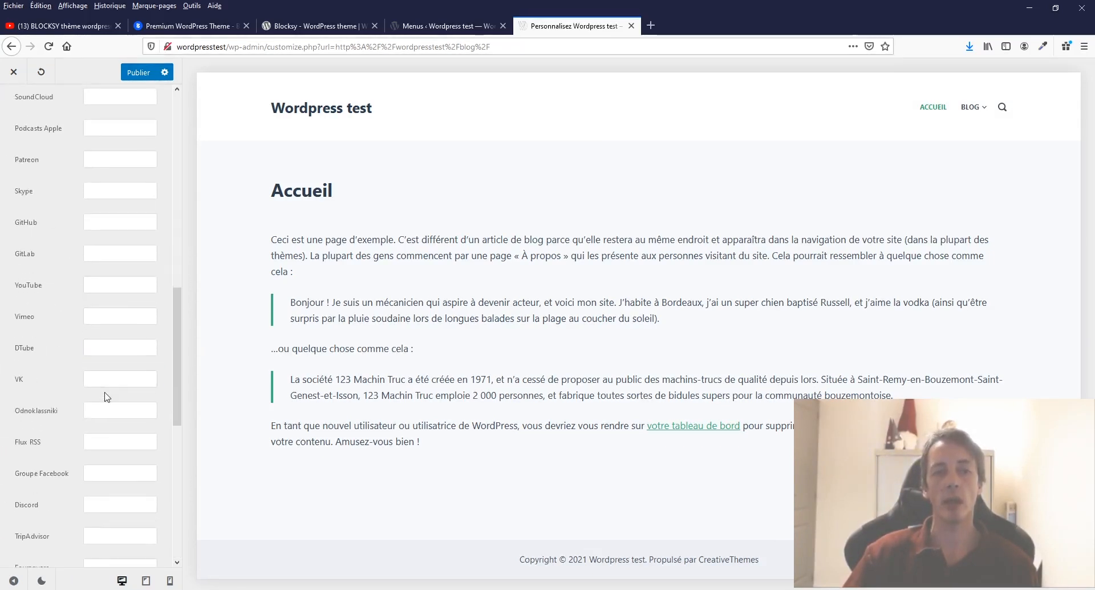
{"action": "scroll", "coordinate": [105, 392], "scroll_direction": "down", "scroll_amount": 1}
{"action": "left_click", "coordinate": [105, 386]}
{"action": "scroll", "coordinate": [105, 392], "scroll_direction": "up", "scroll_amount": 16}
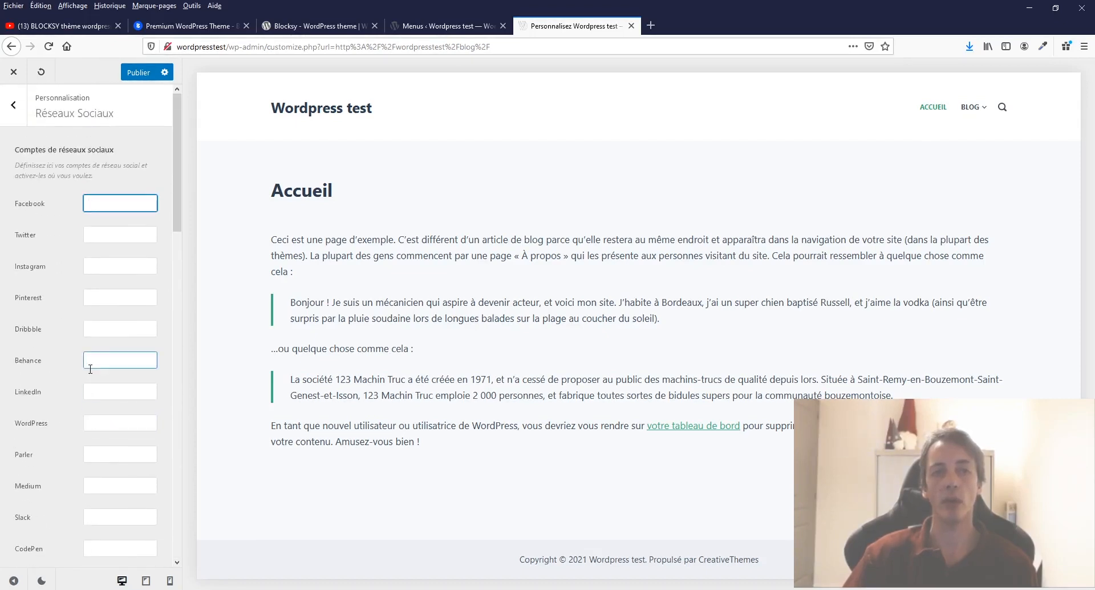
Switch to YouTube, open the Webmarketing débutant channel page, and copy its URL
{"action": "left_click", "coordinate": [55, 29]}
{"action": "left_click", "coordinate": [1057, 75]}
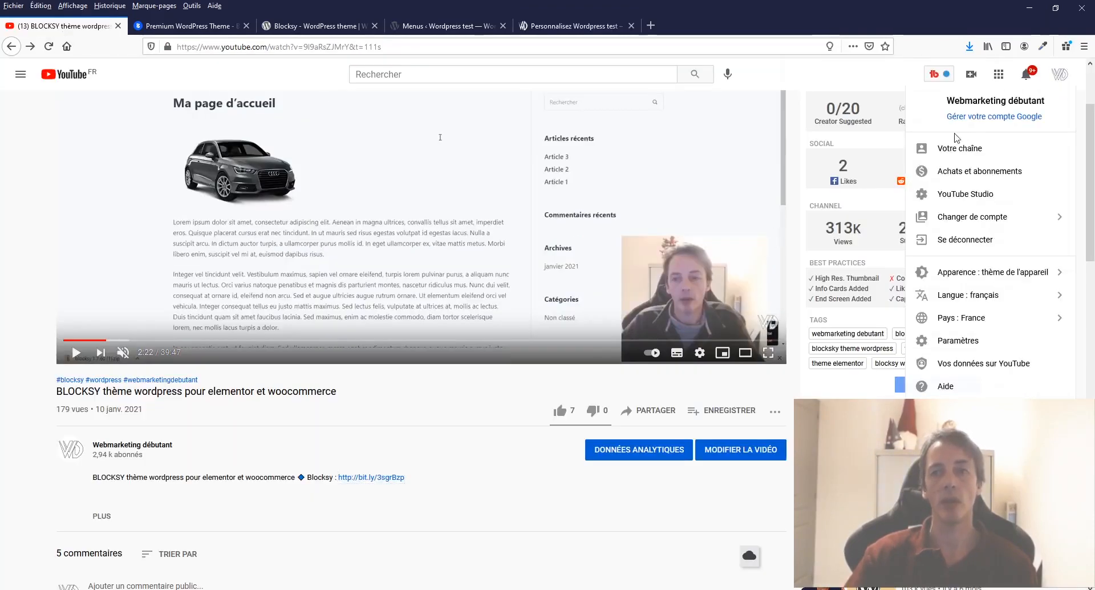
{"action": "left_click", "coordinate": [939, 146]}
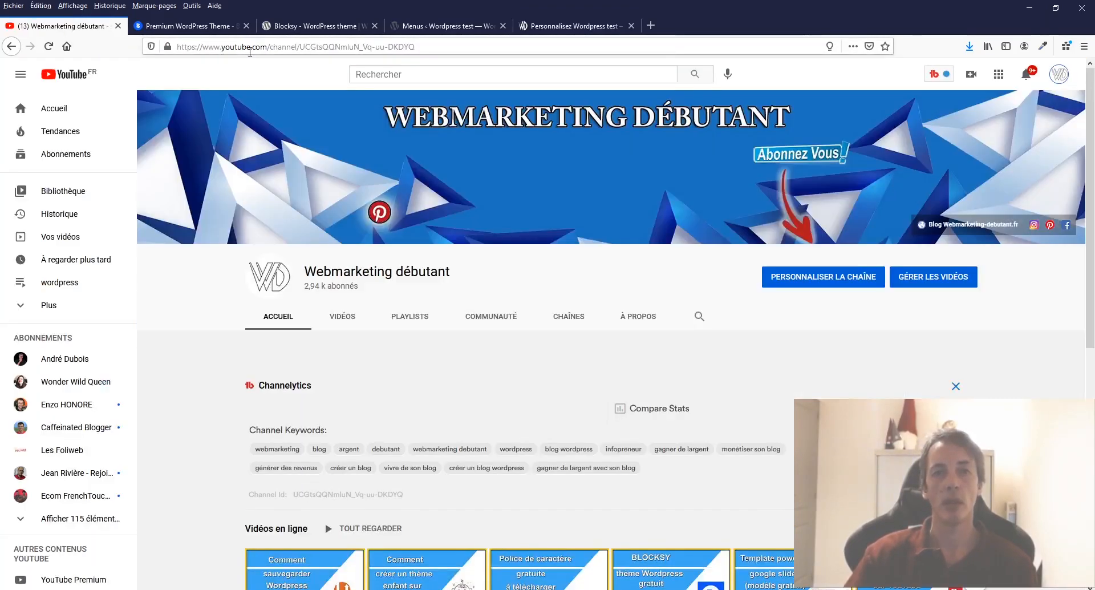
{"action": "left_click", "coordinate": [250, 47]}
{"action": "right_click", "coordinate": [253, 50]}
{"action": "left_click", "coordinate": [280, 84]}
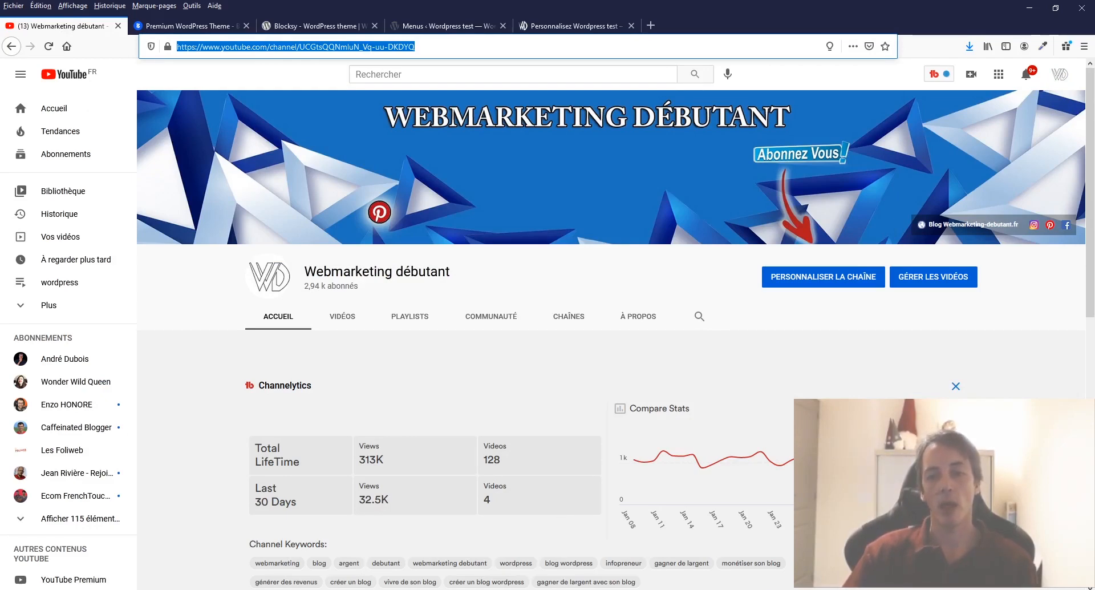
Close the WordPress.org Blocksy theme page and return to the Customizer
{"action": "left_click", "coordinate": [289, 27]}
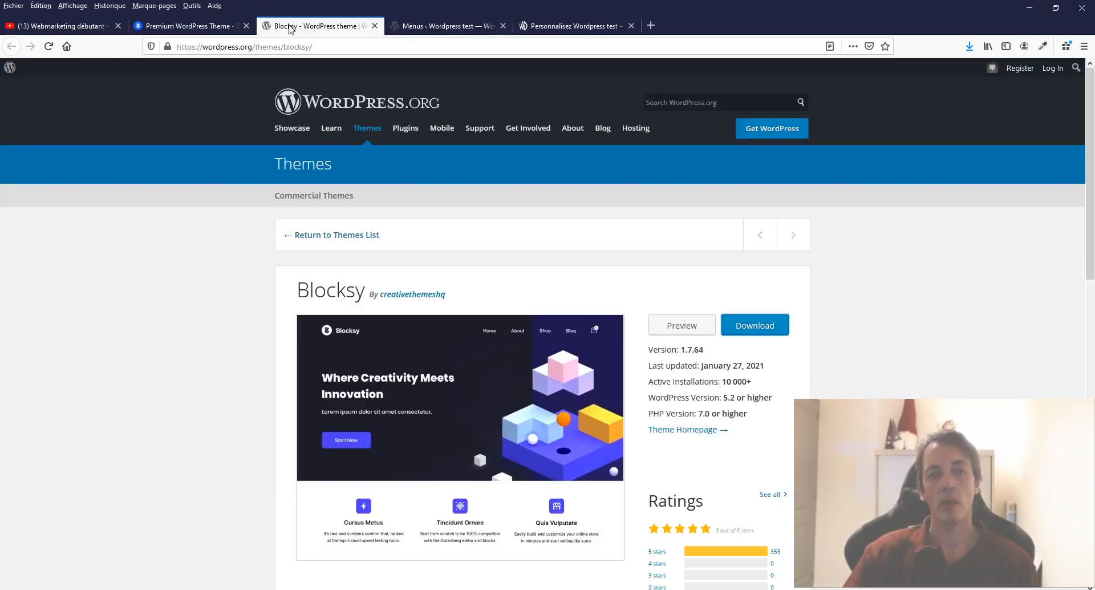
{"action": "left_click", "coordinate": [374, 26]}
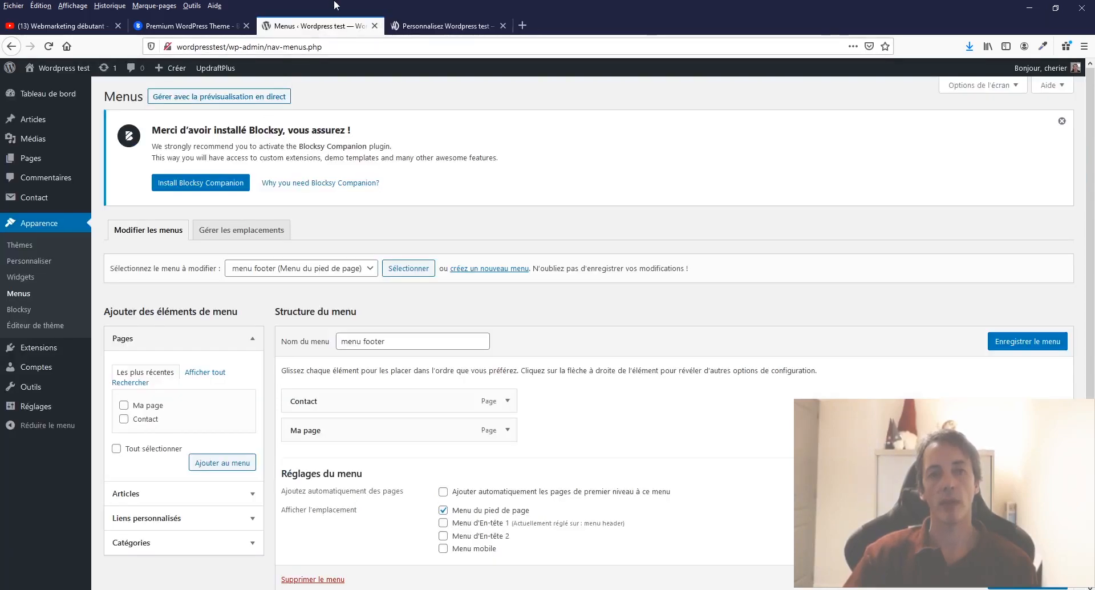
{"action": "left_click", "coordinate": [442, 25]}
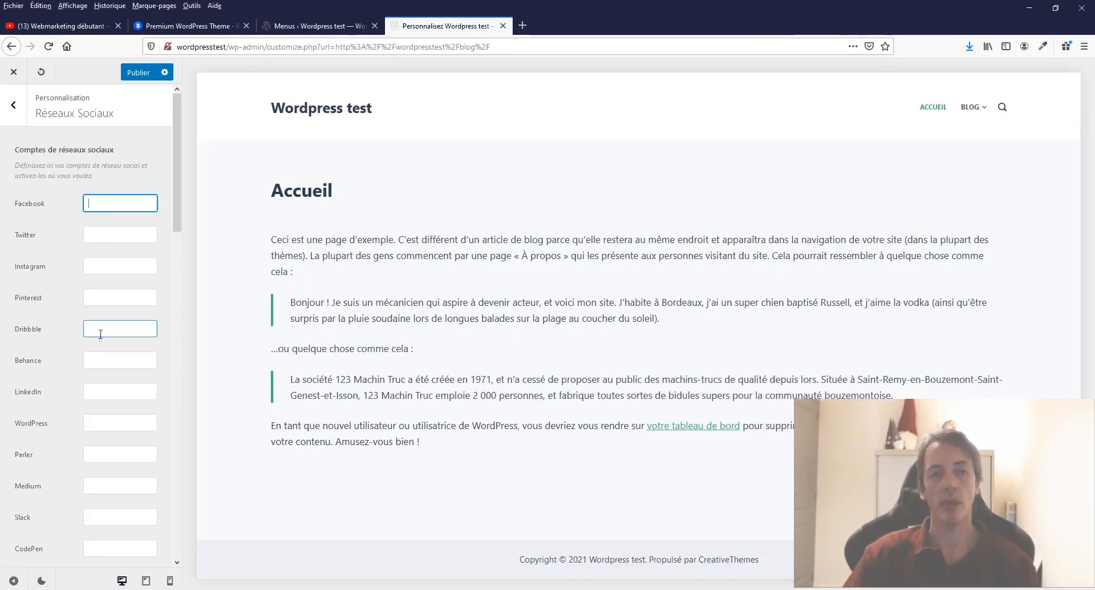
Paste the copied channel URL into the YouTube social account field and publish the change
{"action": "scroll", "coordinate": [98, 371], "scroll_direction": "down", "scroll_amount": 7}
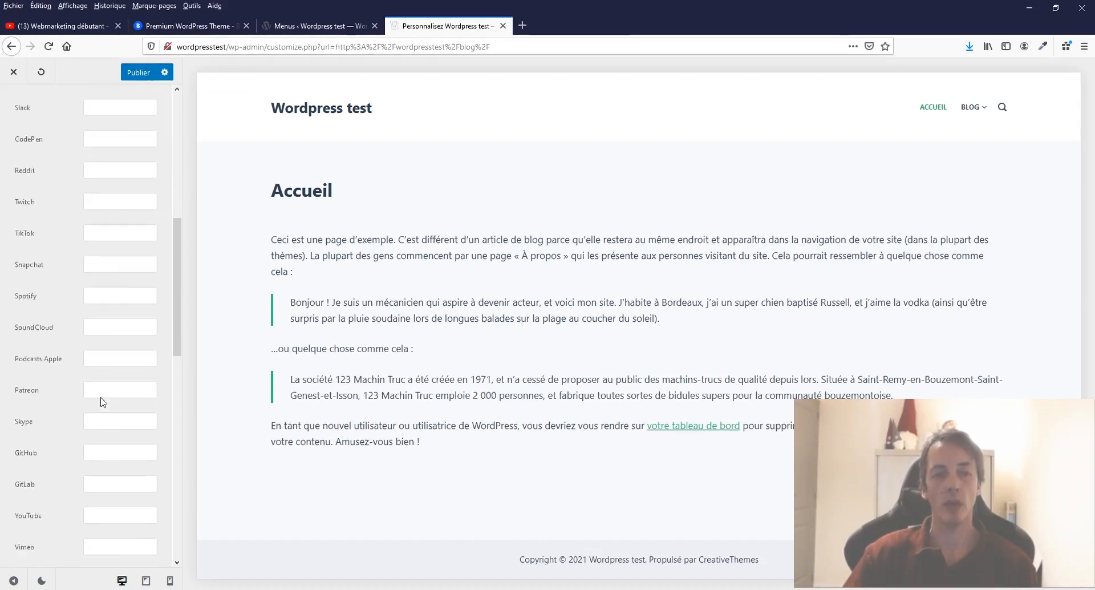
{"action": "scroll", "coordinate": [100, 399], "scroll_direction": "down", "scroll_amount": 4}
{"action": "left_click", "coordinate": [96, 283]}
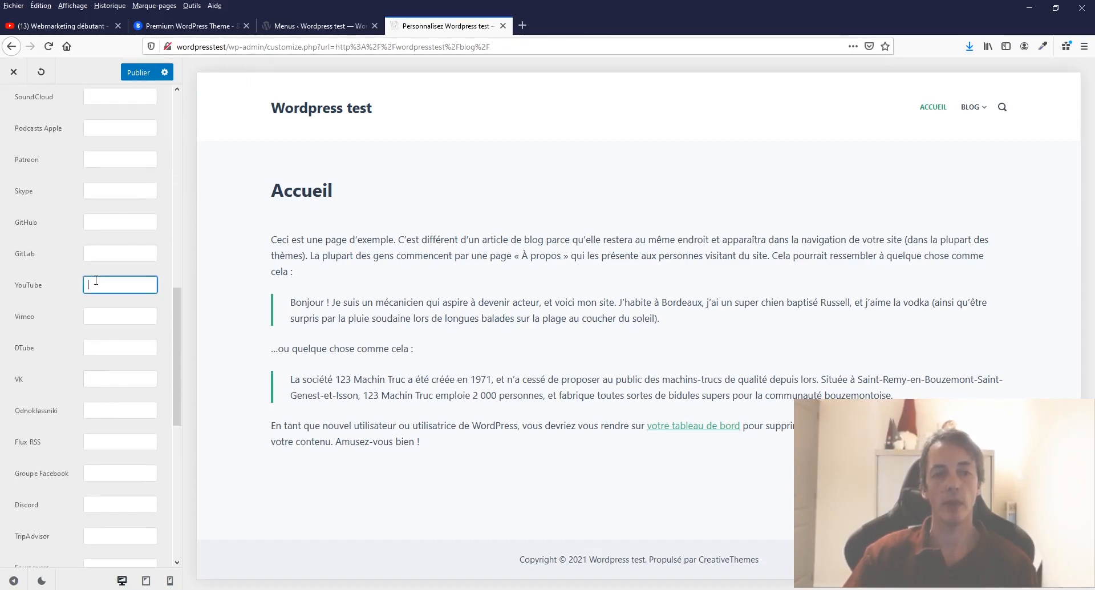
{"action": "right_click", "coordinate": [96, 280]}
{"action": "left_click", "coordinate": [119, 341]}
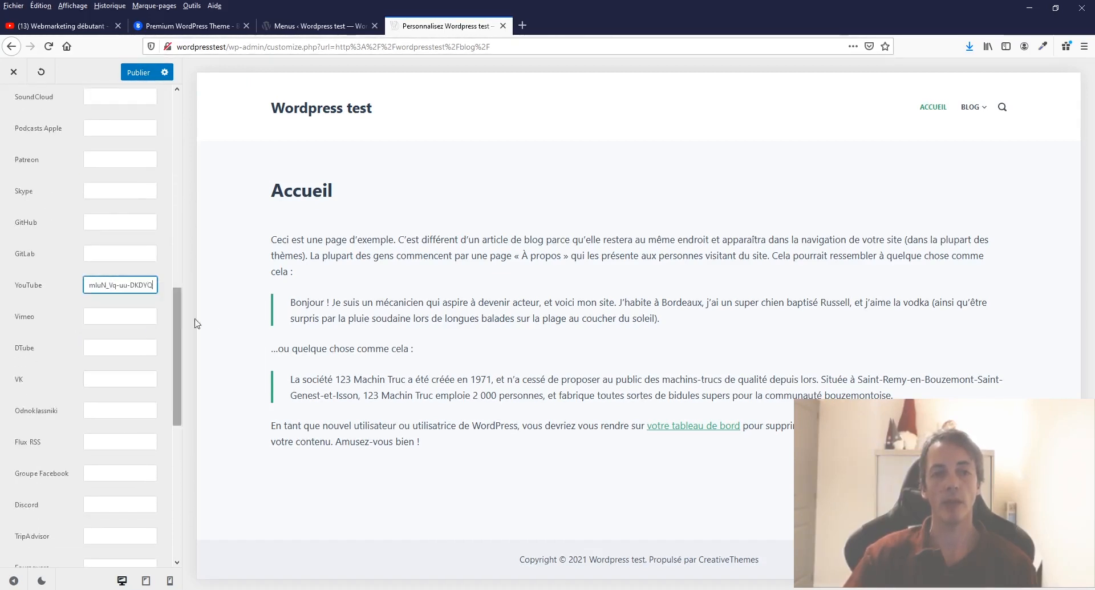
{"action": "left_click", "coordinate": [245, 473]}
{"action": "left_click", "coordinate": [138, 72]}
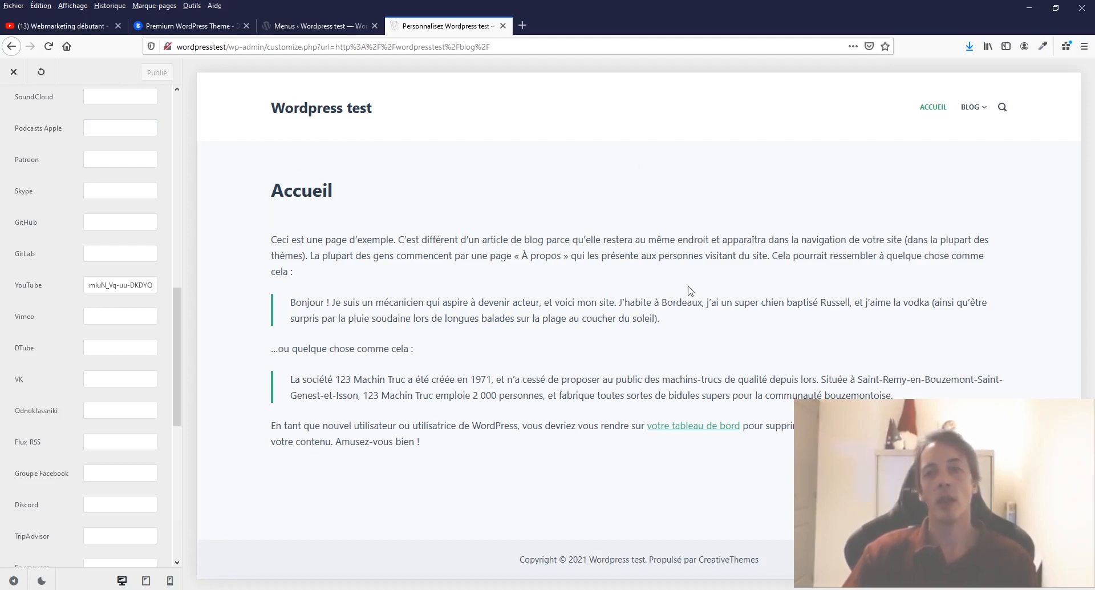
Examine the Général section's Balisage Schema Org option under visitor engagement, and return to the section list
{"action": "scroll", "coordinate": [99, 442], "scroll_direction": "up", "scroll_amount": 10}
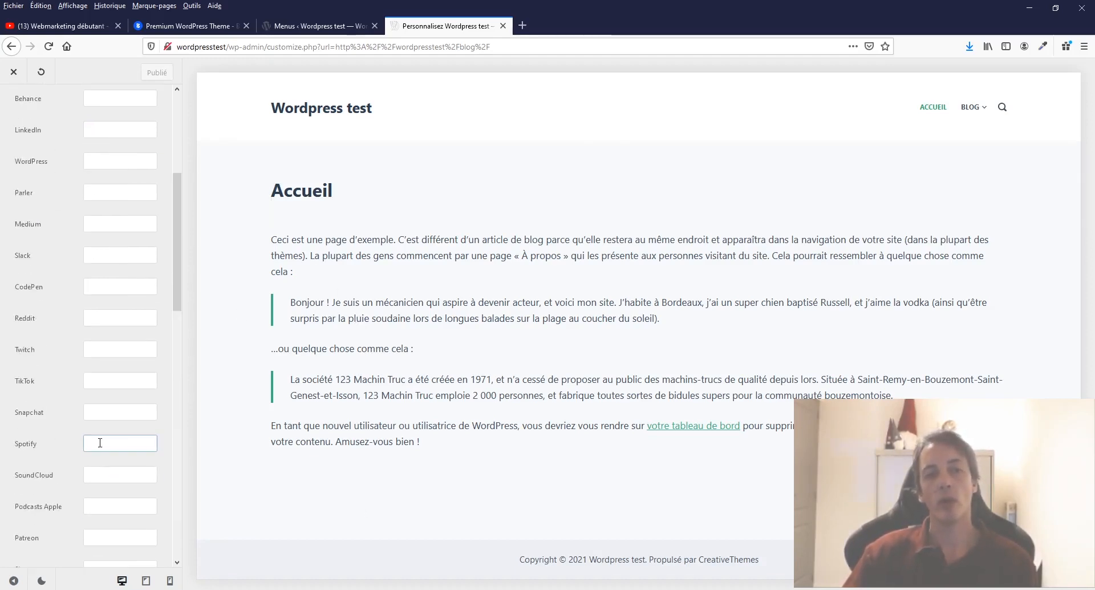
{"action": "left_click", "coordinate": [13, 105]}
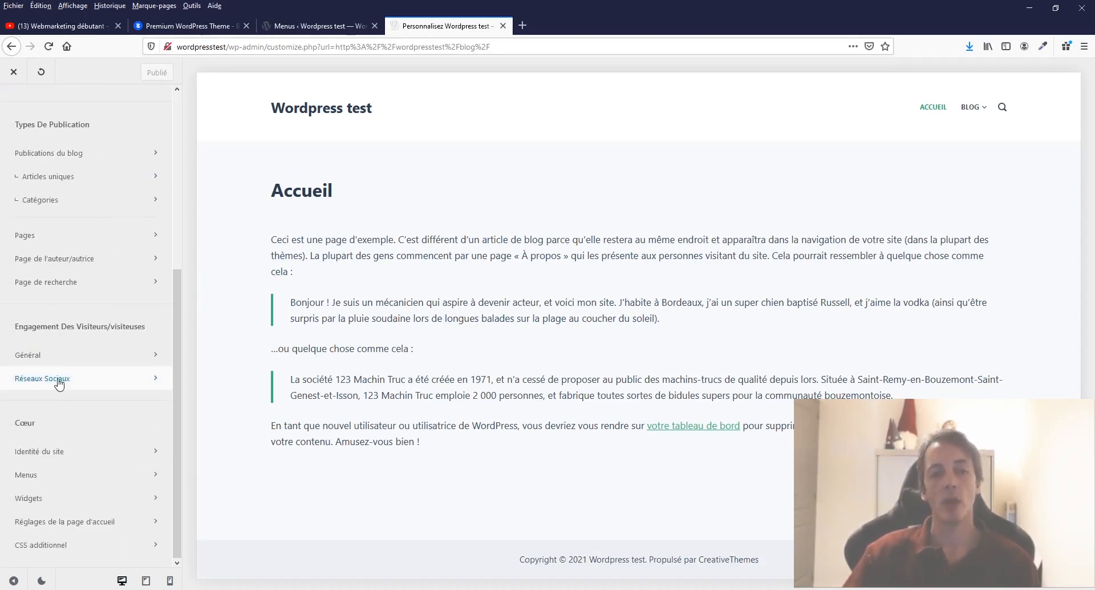
{"action": "left_click", "coordinate": [49, 357]}
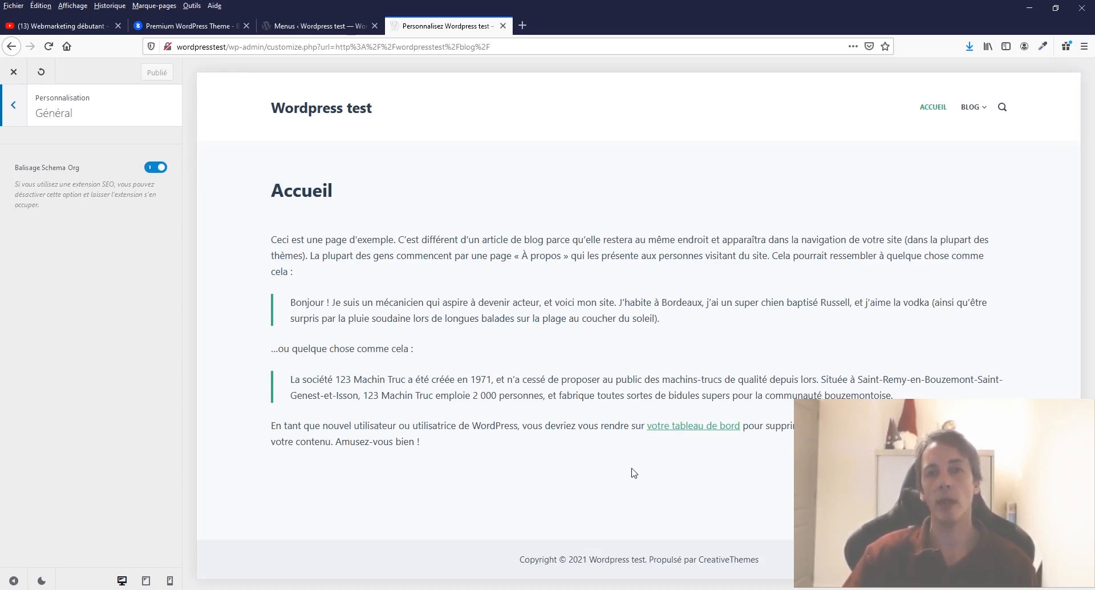
{"action": "left_click", "coordinate": [13, 105]}
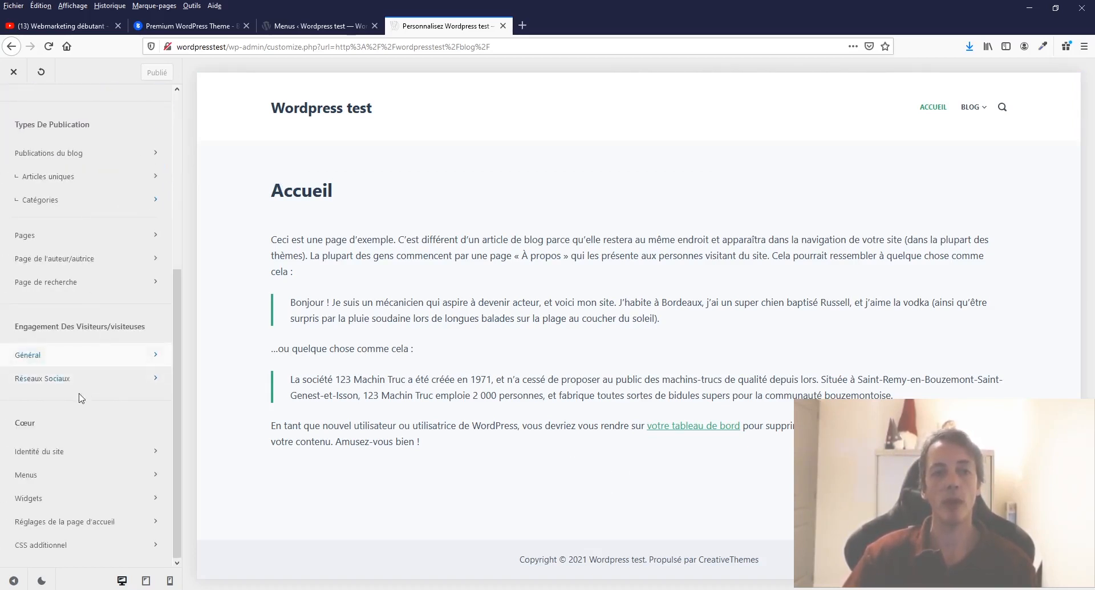
Search the previewed site for "article" and open the full search results page
{"action": "scroll", "coordinate": [81, 398], "scroll_direction": "up", "scroll_amount": 3}
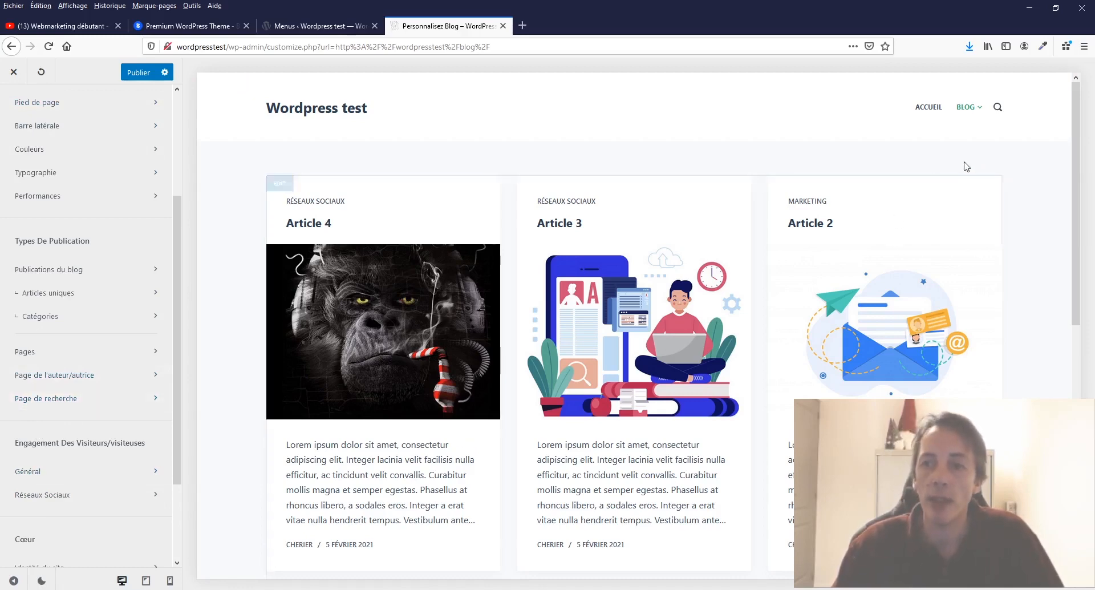
{"action": "left_click", "coordinate": [998, 108]}
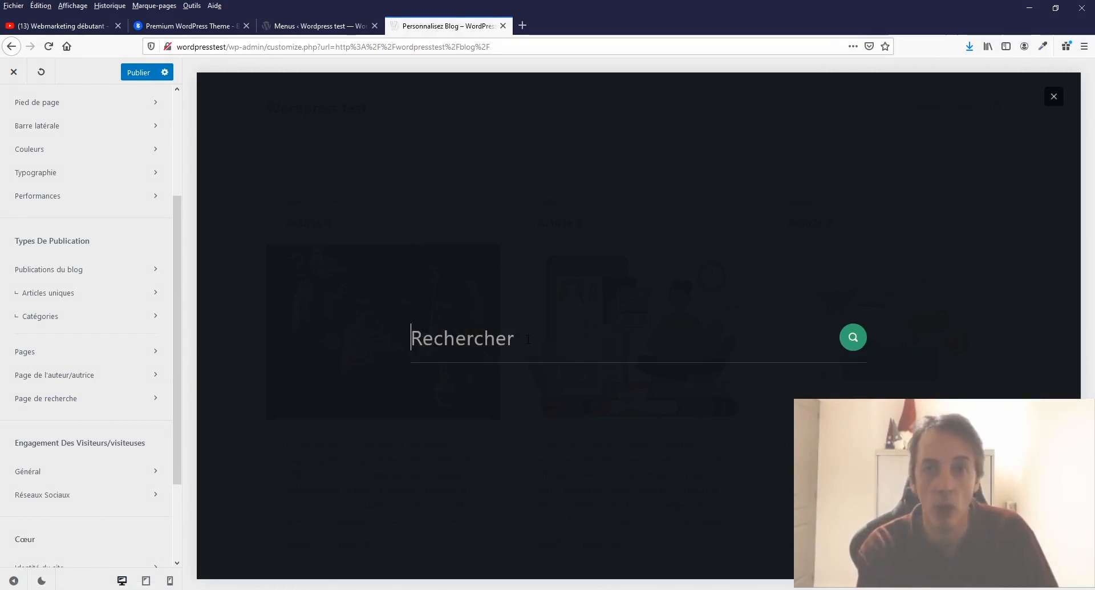
{"action": "type", "text": "article"}
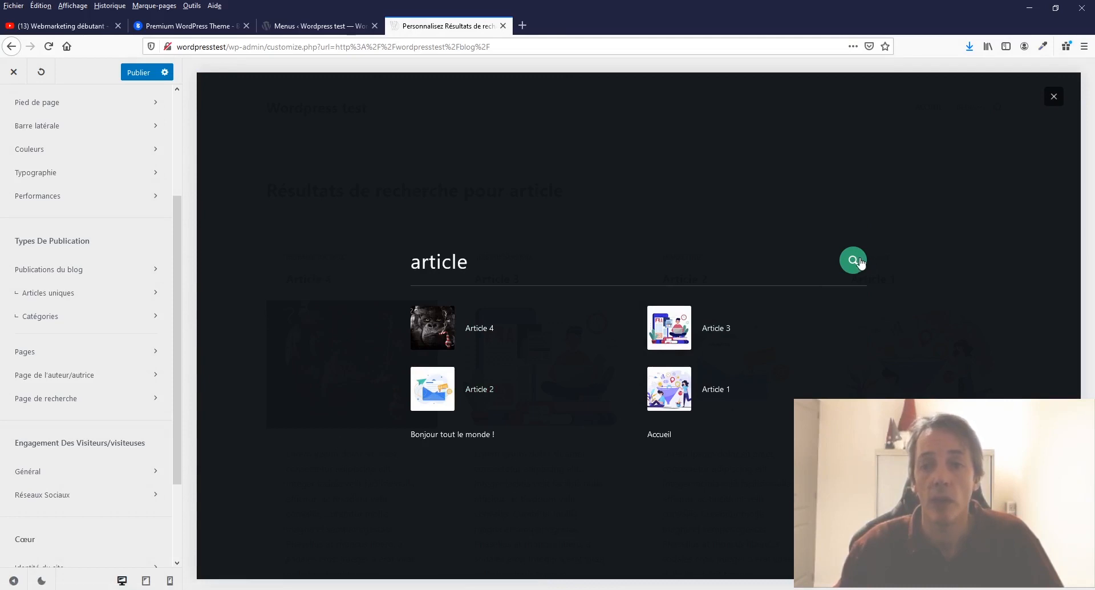
{"action": "left_click", "coordinate": [856, 262]}
{"action": "left_click", "coordinate": [572, 325]}
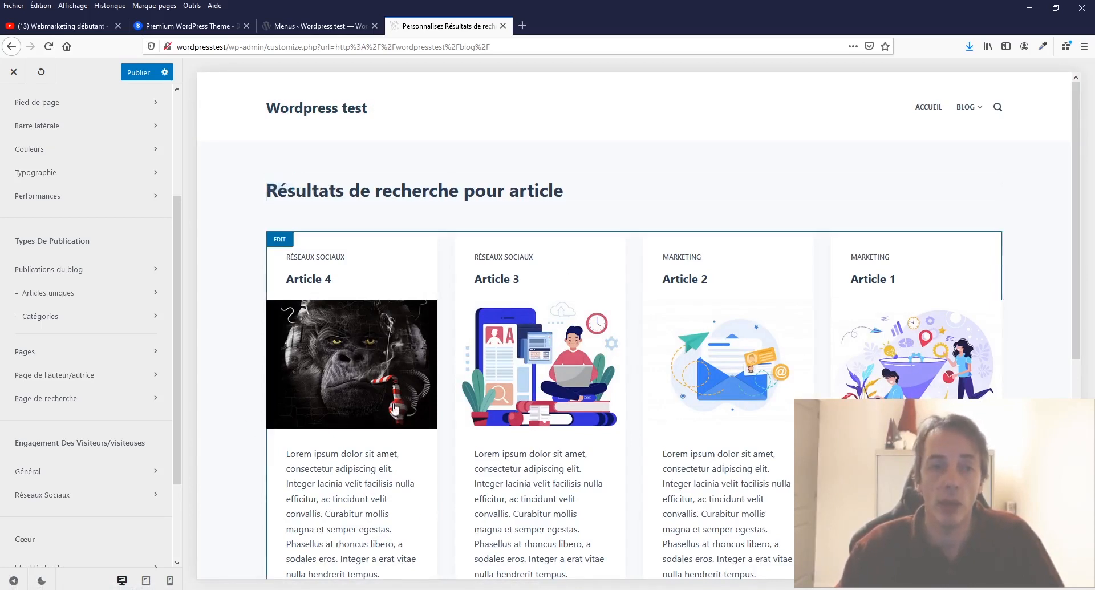
Open the Page de recherche settings and switch the page title off and back on
{"action": "scroll", "coordinate": [588, 483], "scroll_direction": "down", "scroll_amount": 4}
{"action": "scroll", "coordinate": [588, 482], "scroll_direction": "down", "scroll_amount": 2}
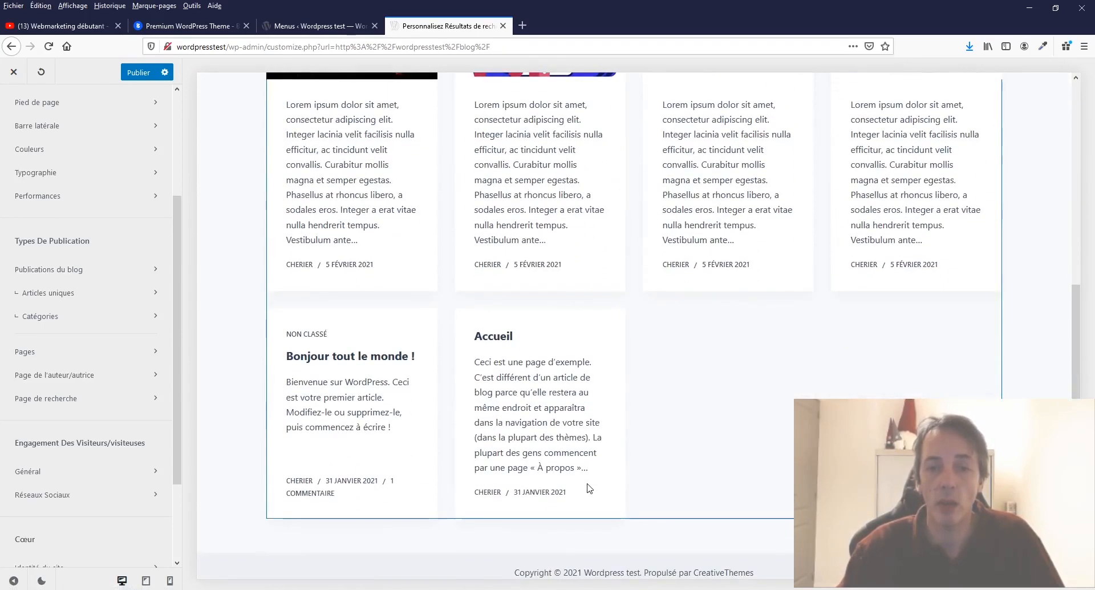
{"action": "scroll", "coordinate": [589, 487], "scroll_direction": "up", "scroll_amount": 6}
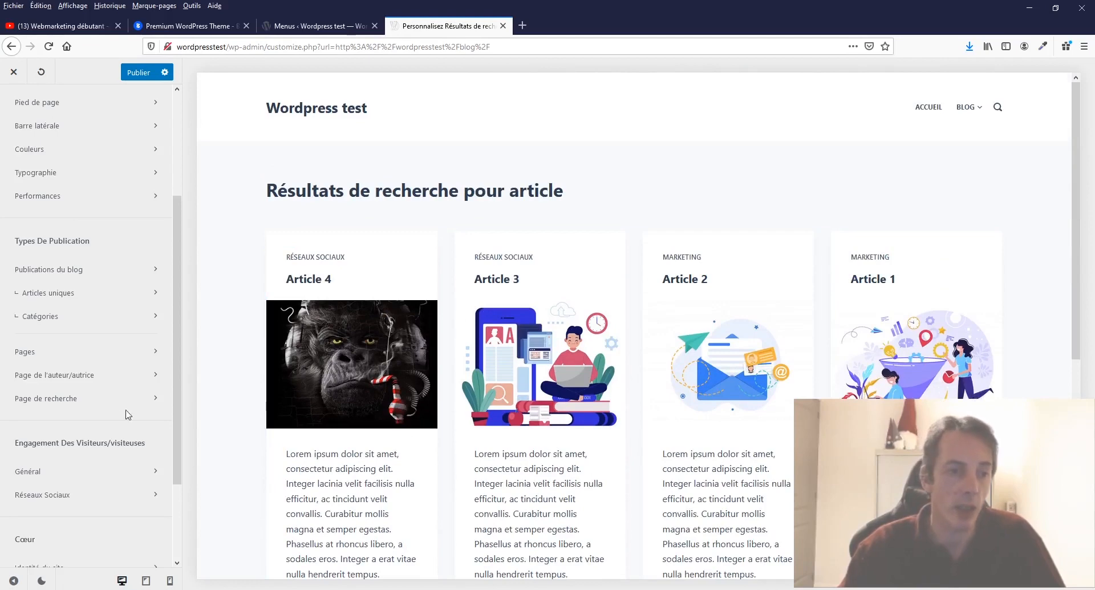
{"action": "left_click", "coordinate": [99, 400]}
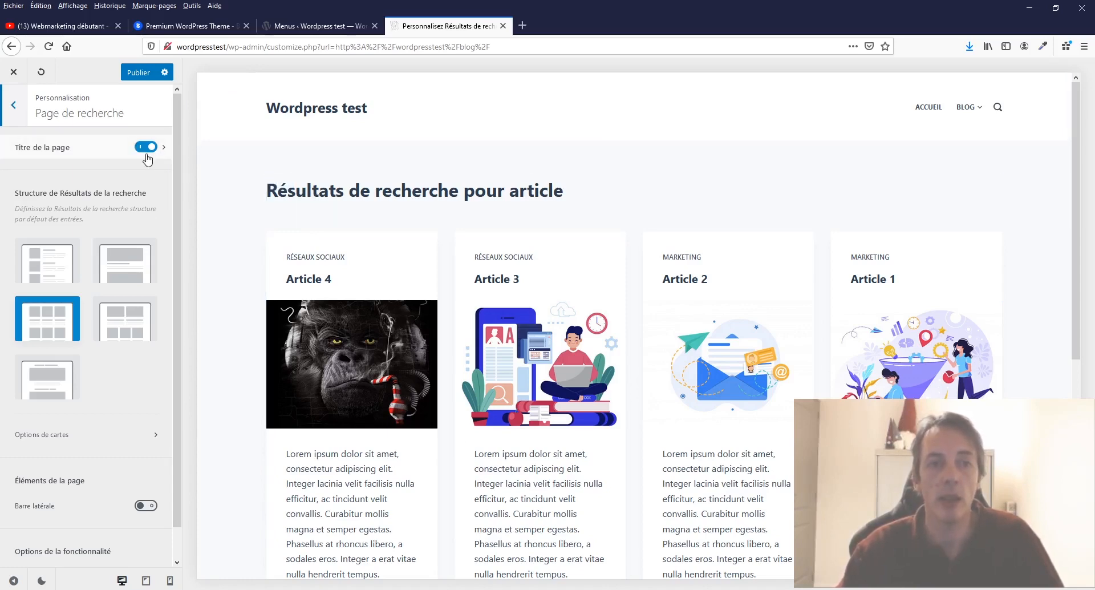
{"action": "left_click", "coordinate": [148, 151]}
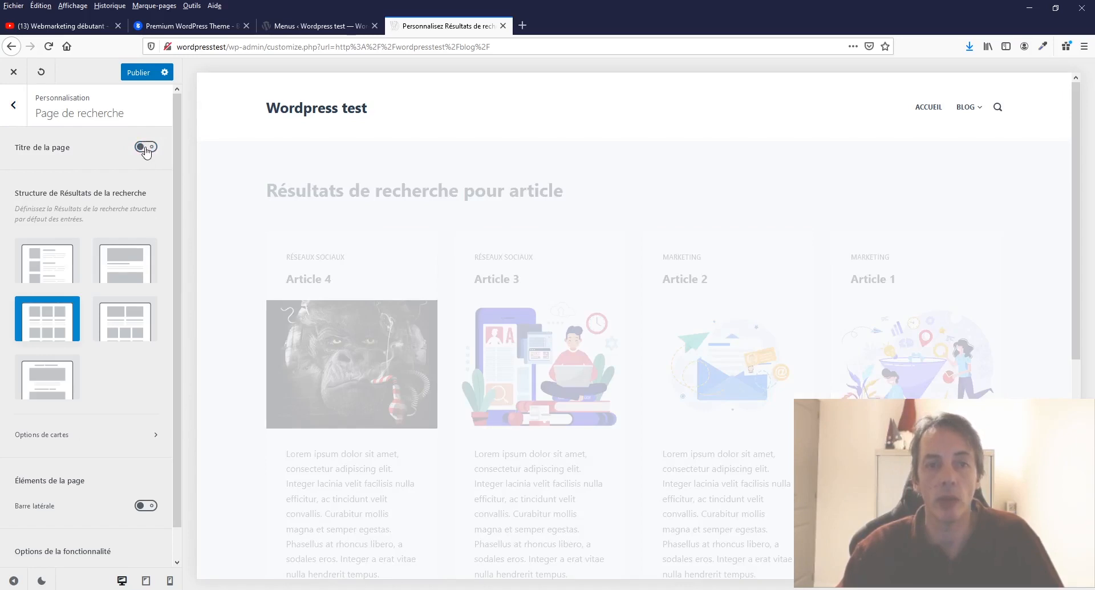
{"action": "left_click", "coordinate": [147, 151]}
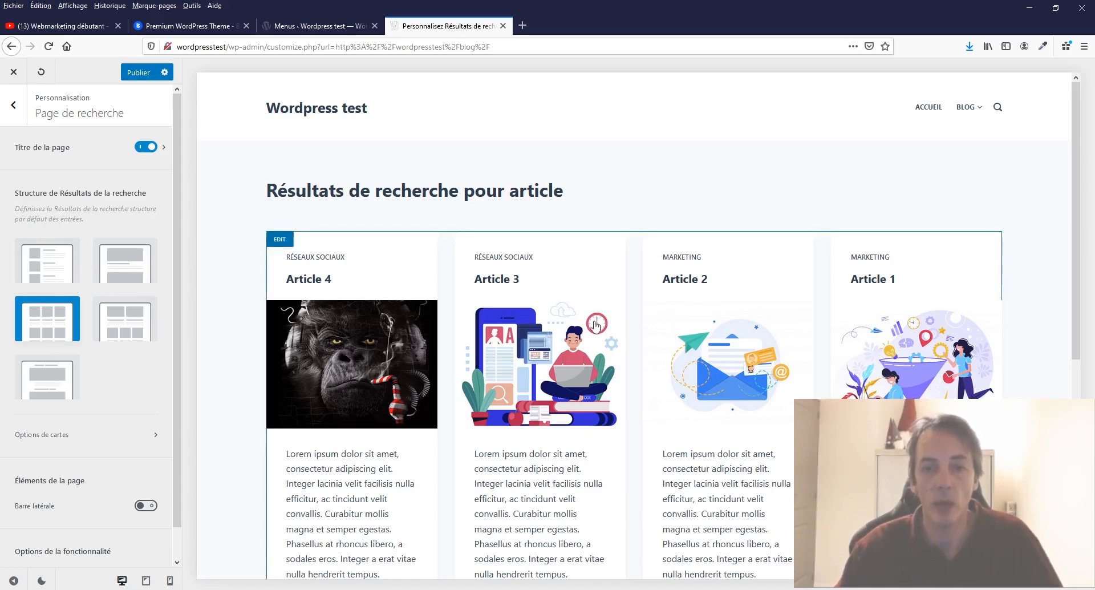
Try the list structure with the image beside the text for the search results and review it in the preview
{"action": "left_click", "coordinate": [46, 263]}
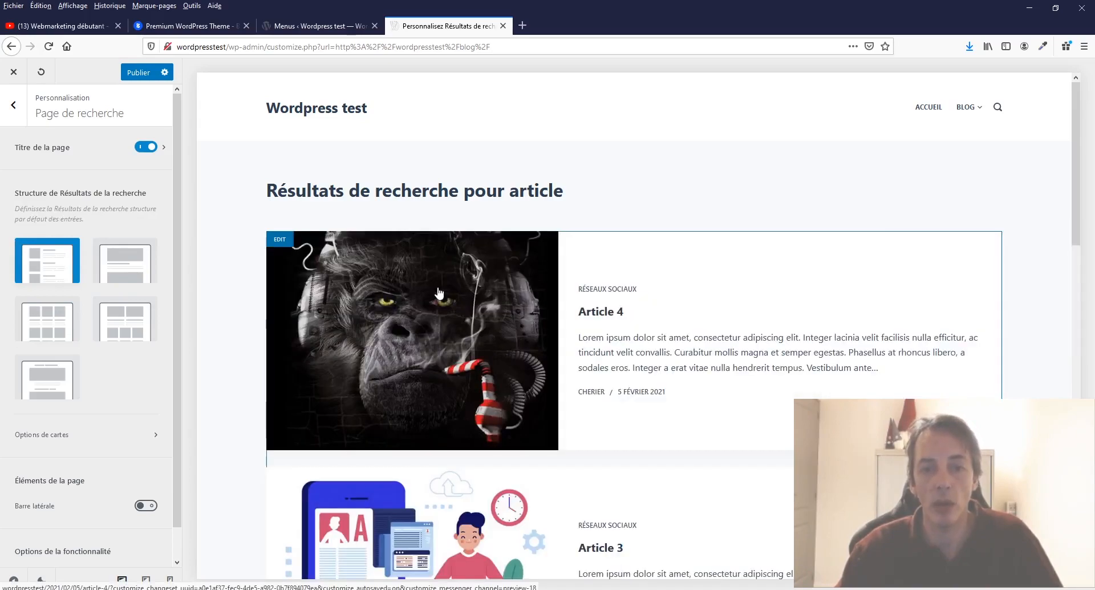
{"action": "scroll", "coordinate": [439, 294], "scroll_direction": "down", "scroll_amount": 15}
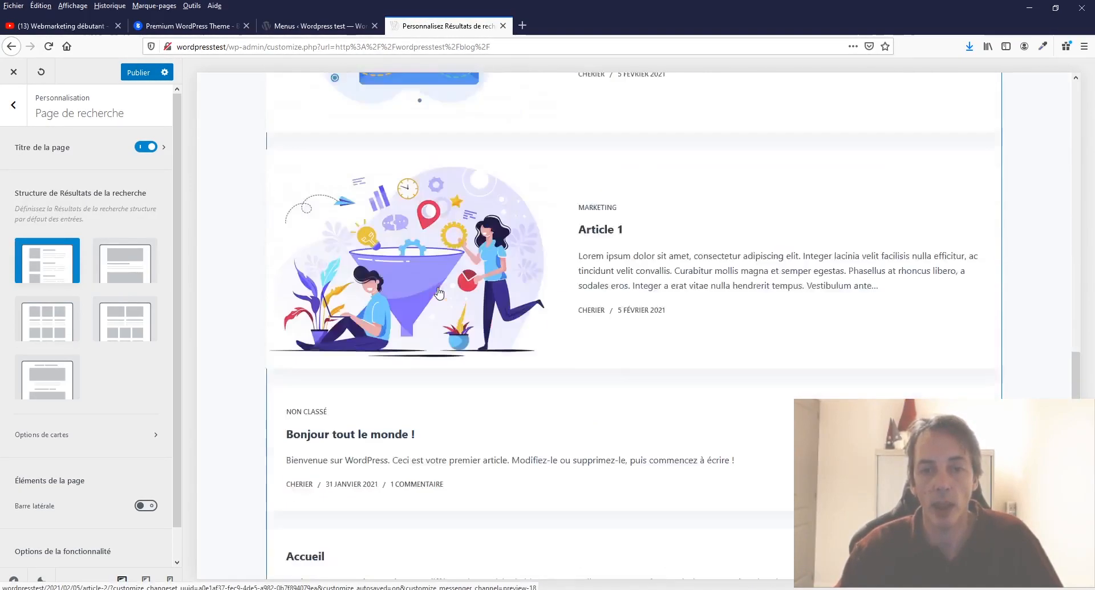
{"action": "scroll", "coordinate": [438, 294], "scroll_direction": "up", "scroll_amount": 14}
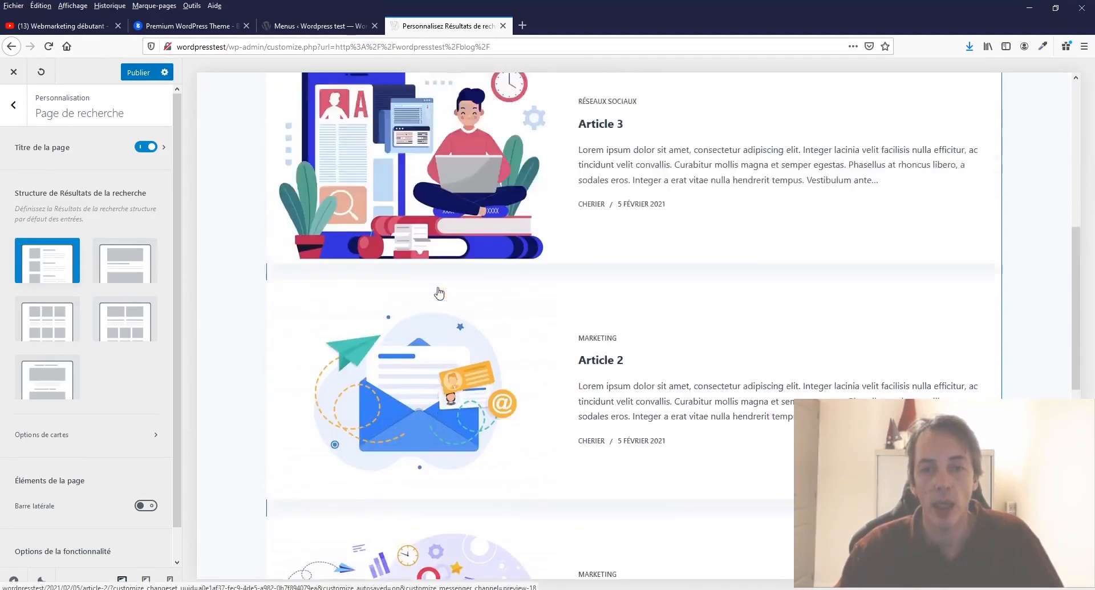
{"action": "scroll", "coordinate": [438, 293], "scroll_direction": "up", "scroll_amount": 3}
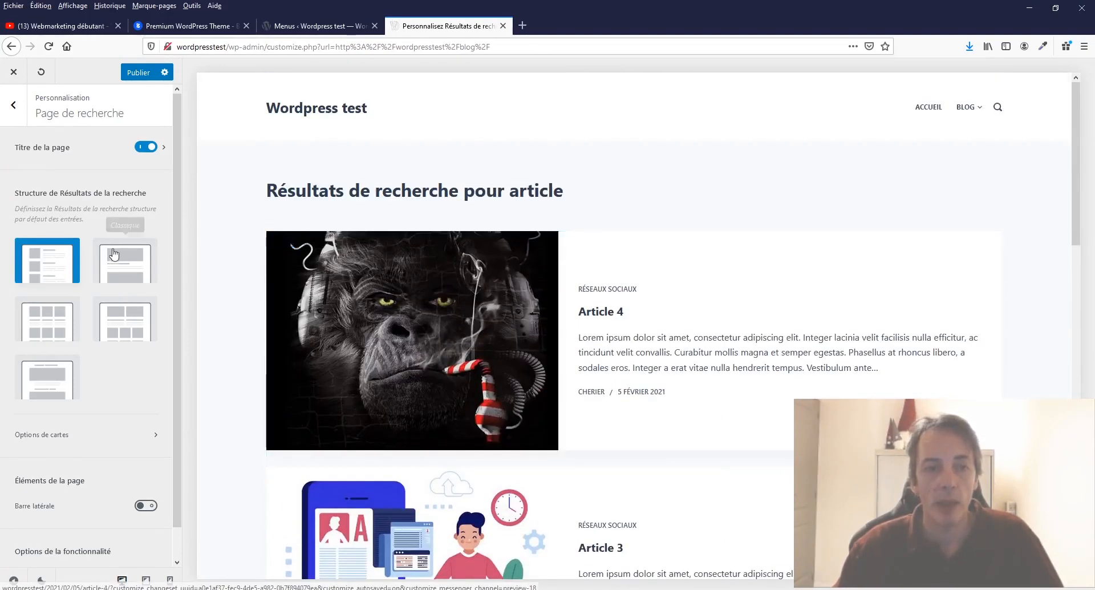
Try the Classique structure for the search results and look through the full-width articles in the preview
{"action": "left_click", "coordinate": [120, 264]}
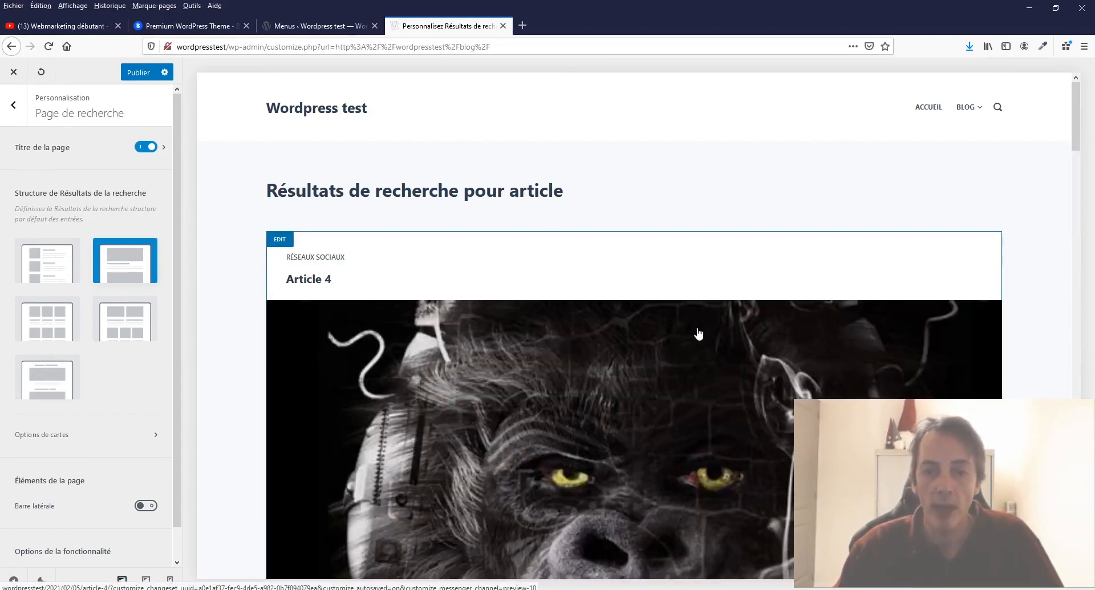
{"action": "scroll", "coordinate": [705, 455], "scroll_direction": "down", "scroll_amount": 10}
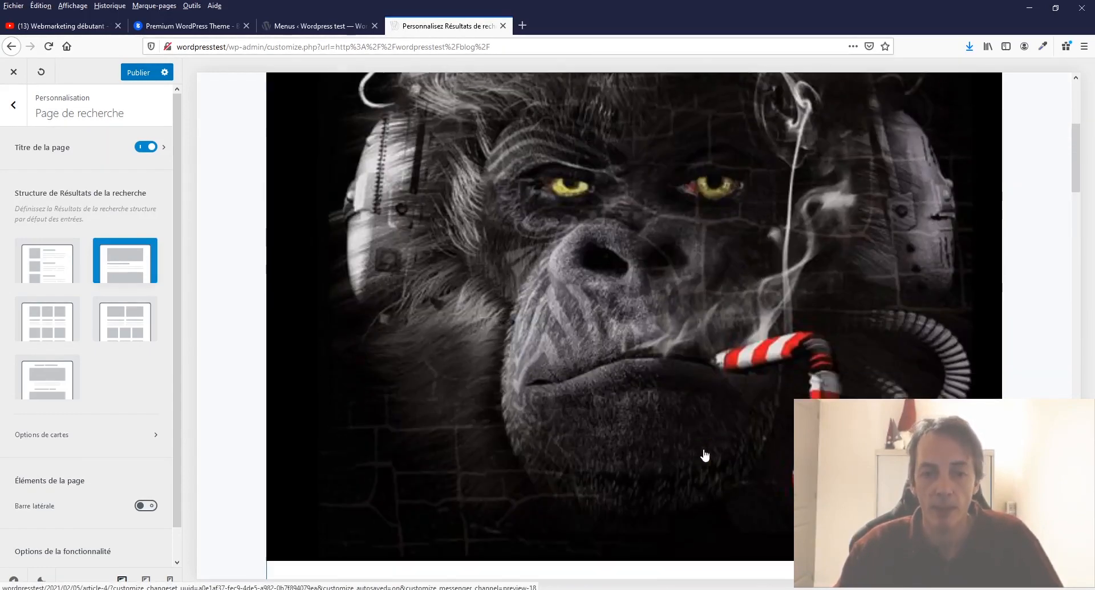
{"action": "scroll", "coordinate": [705, 454], "scroll_direction": "down", "scroll_amount": 10}
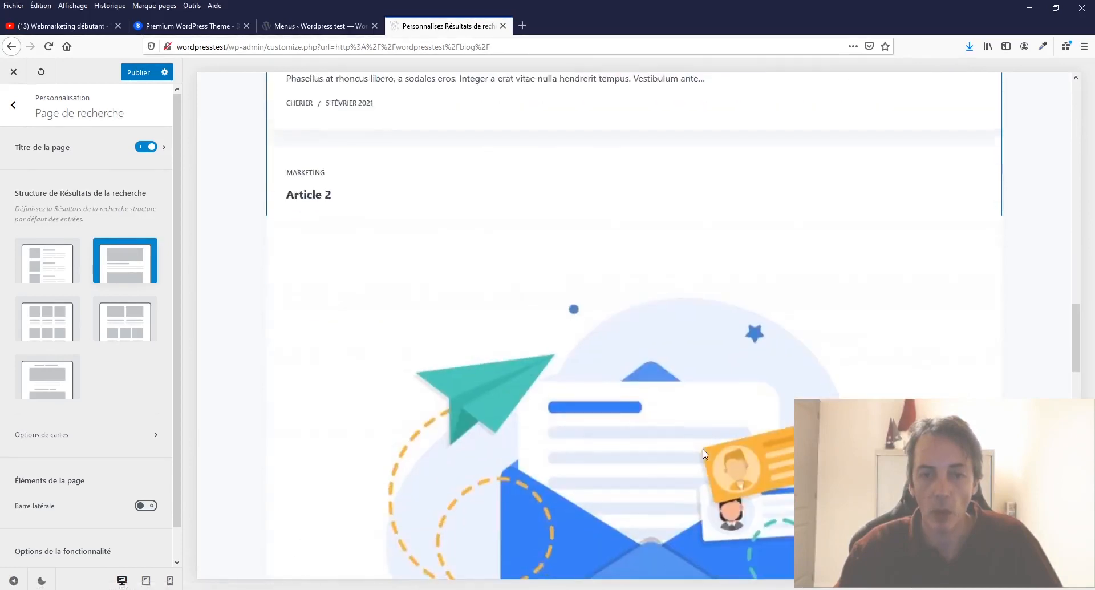
{"action": "scroll", "coordinate": [705, 454], "scroll_direction": "up", "scroll_amount": 4}
{"action": "scroll", "coordinate": [706, 455], "scroll_direction": "up", "scroll_amount": 5}
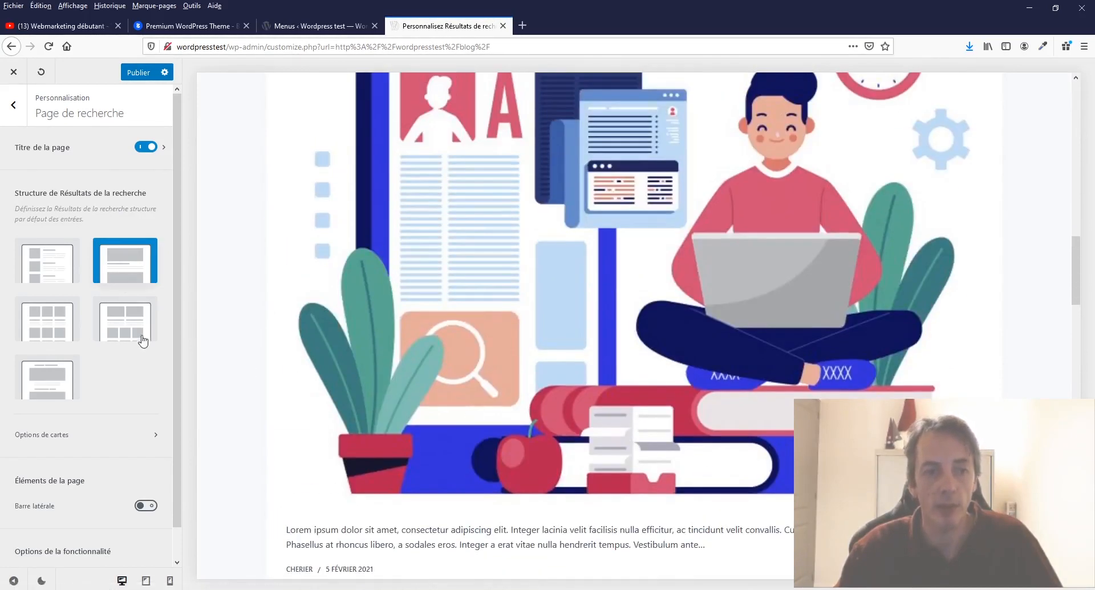
Try the search results structure with two large cards above rows of three smaller ones, and review the preview
{"action": "left_click", "coordinate": [137, 330]}
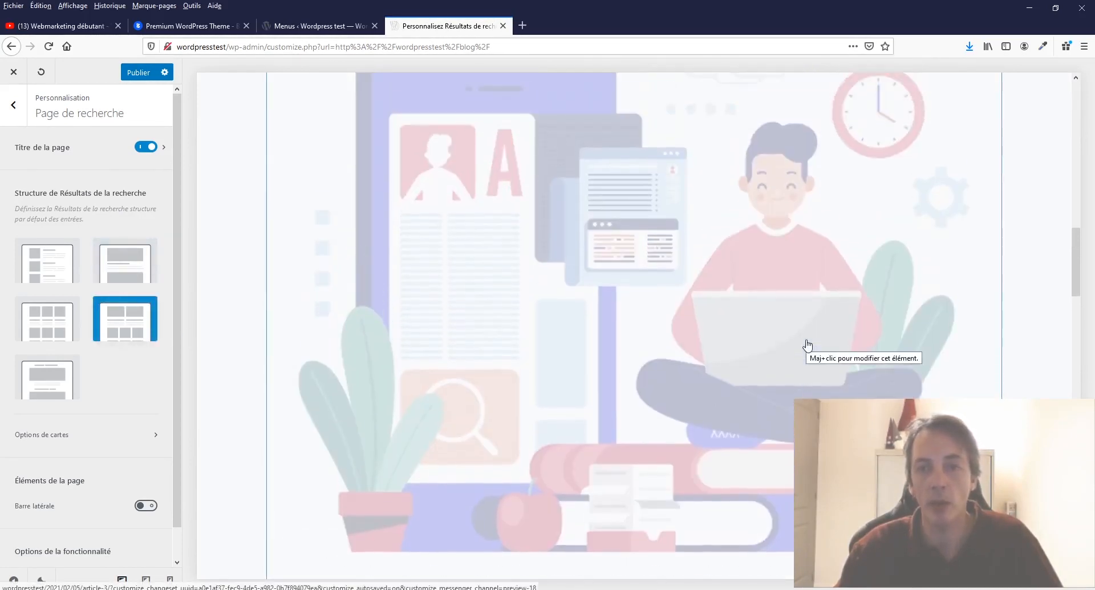
{"action": "scroll", "coordinate": [809, 344], "scroll_direction": "up", "scroll_amount": 6}
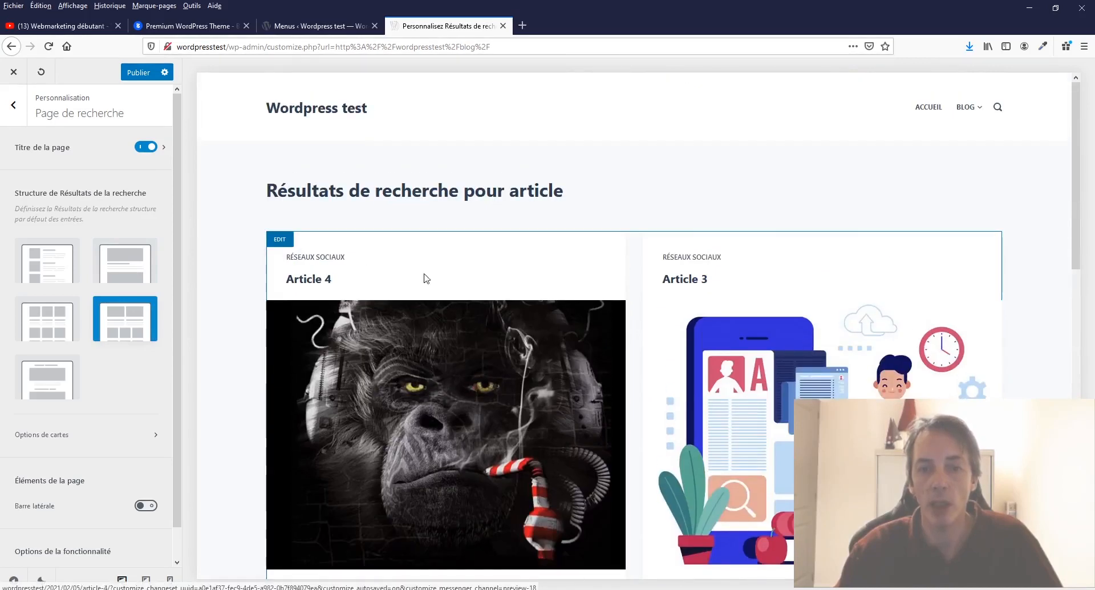
{"action": "scroll", "coordinate": [833, 365], "scroll_direction": "down", "scroll_amount": 6}
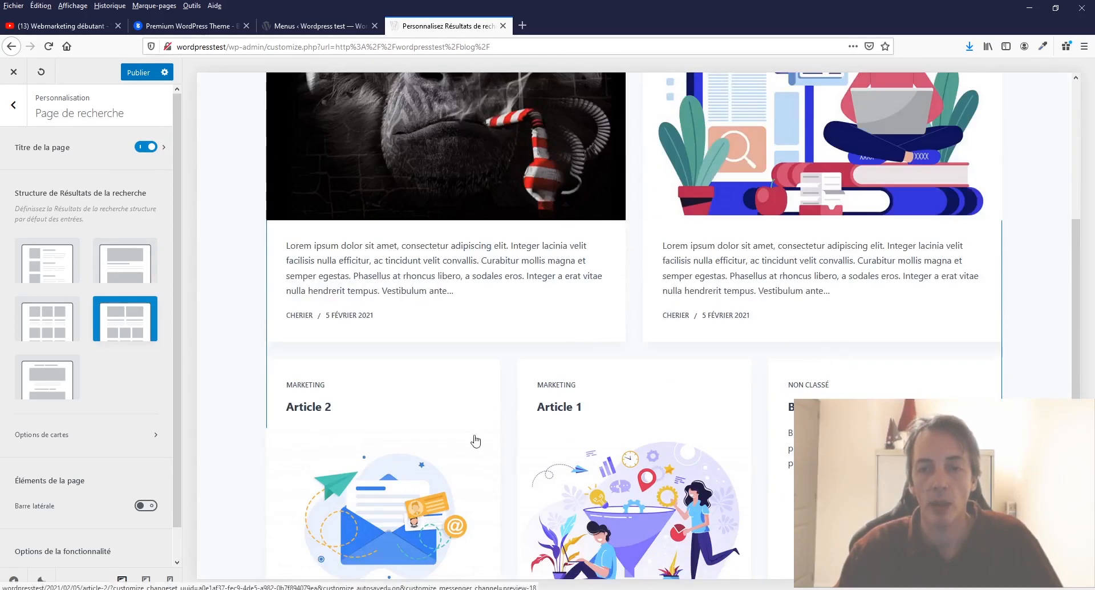
{"action": "scroll", "coordinate": [292, 383], "scroll_direction": "down", "scroll_amount": 2}
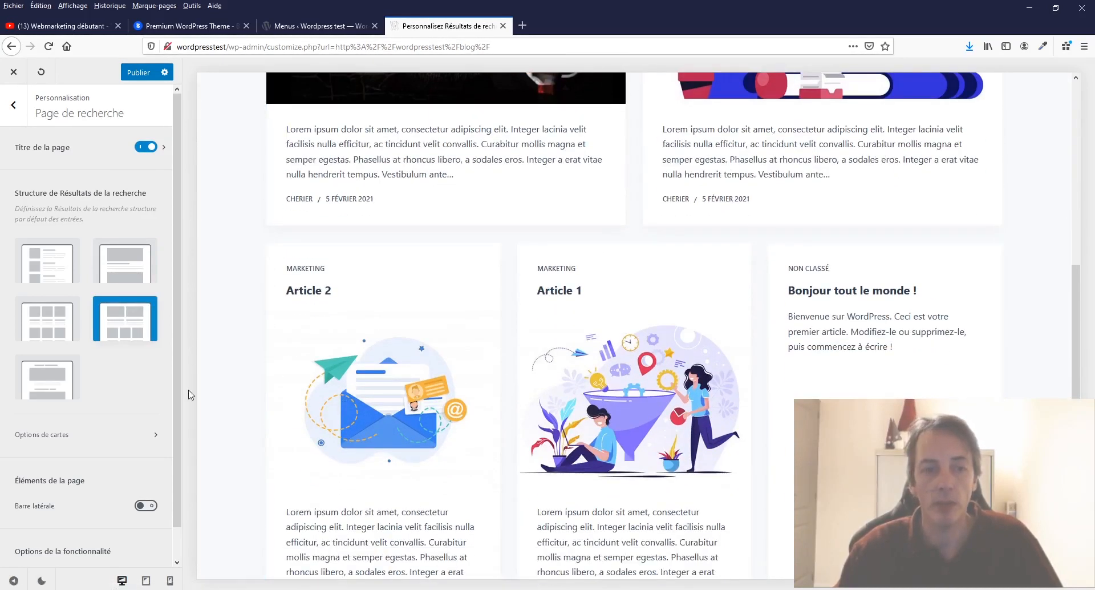
Try the centred single-column structure for the search results and look through the preview
{"action": "left_click", "coordinate": [41, 387]}
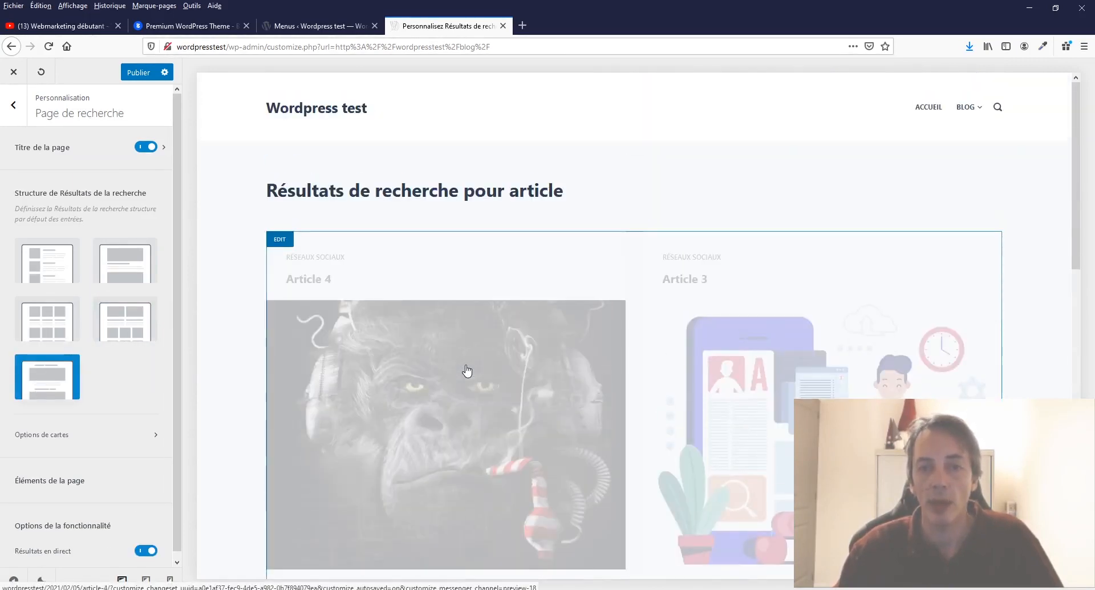
{"action": "scroll", "coordinate": [776, 374], "scroll_direction": "down", "scroll_amount": 10}
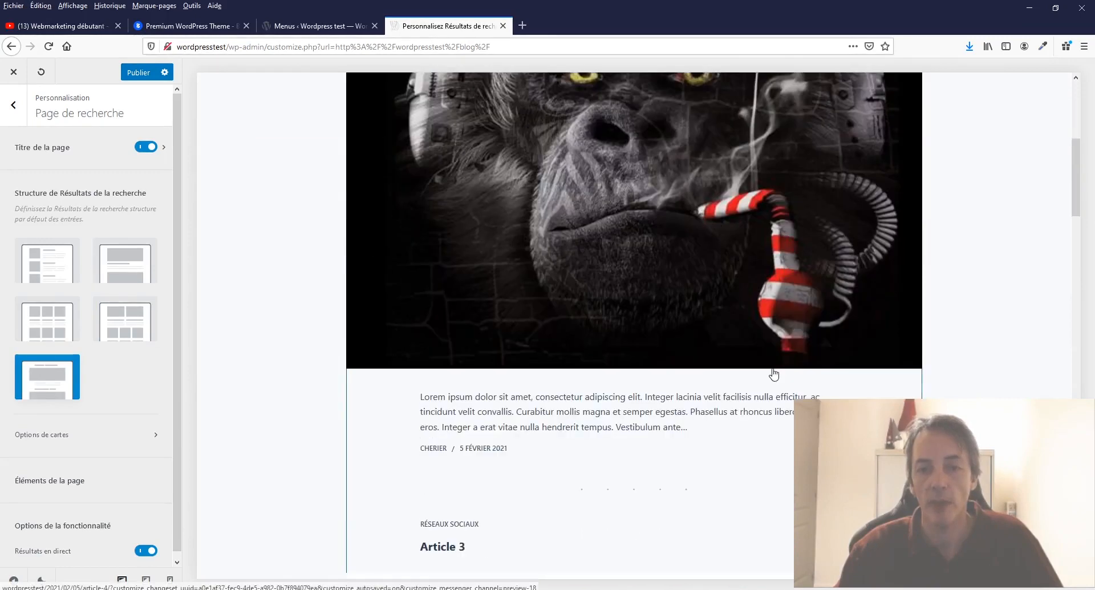
{"action": "scroll", "coordinate": [734, 381], "scroll_direction": "down", "scroll_amount": 15}
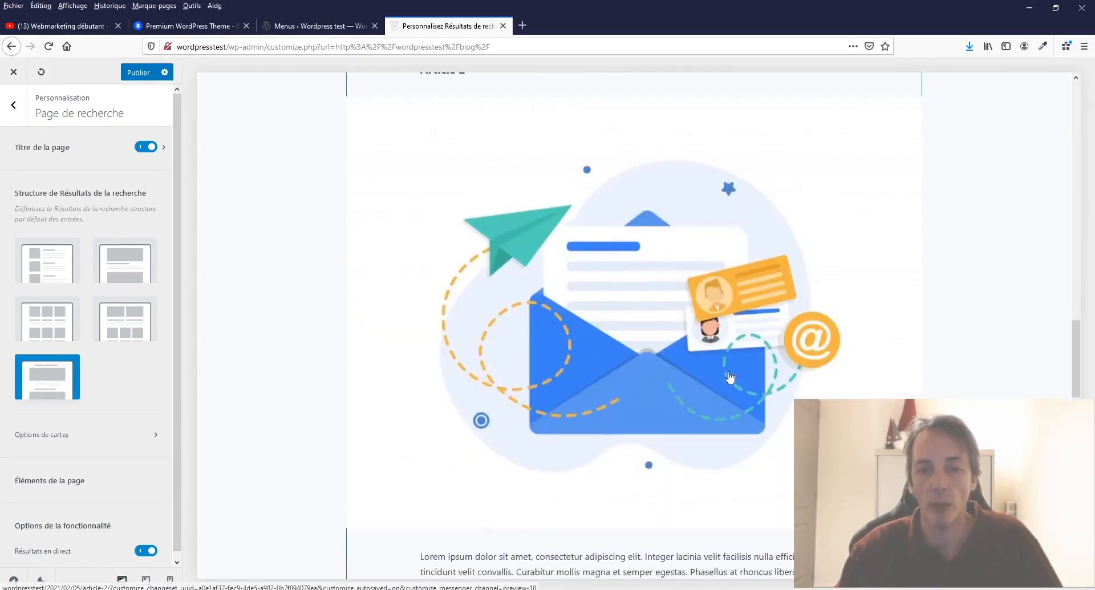
Set the search results structure to the even card grid and check all cards in the preview
{"action": "left_click", "coordinate": [32, 325]}
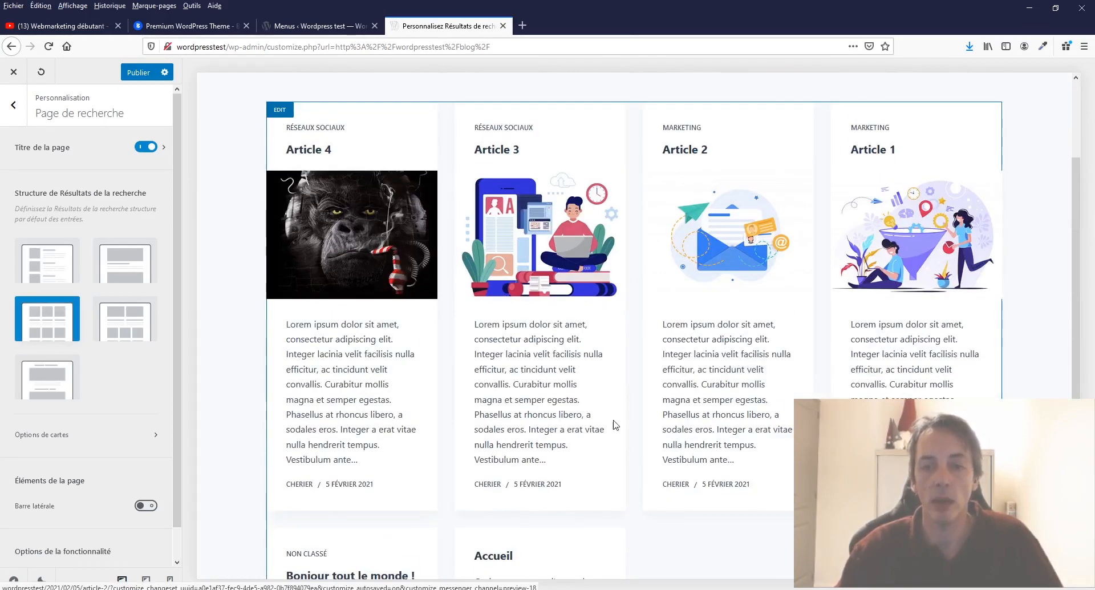
{"action": "scroll", "coordinate": [615, 425], "scroll_direction": "down", "scroll_amount": 4}
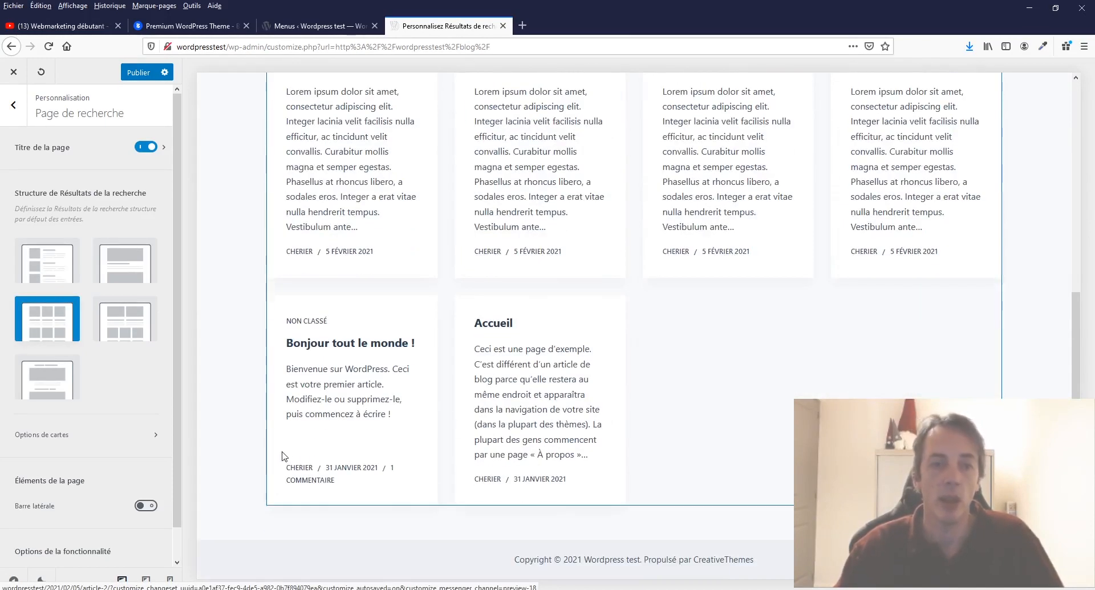
{"action": "scroll", "coordinate": [740, 387], "scroll_direction": "up", "scroll_amount": 8}
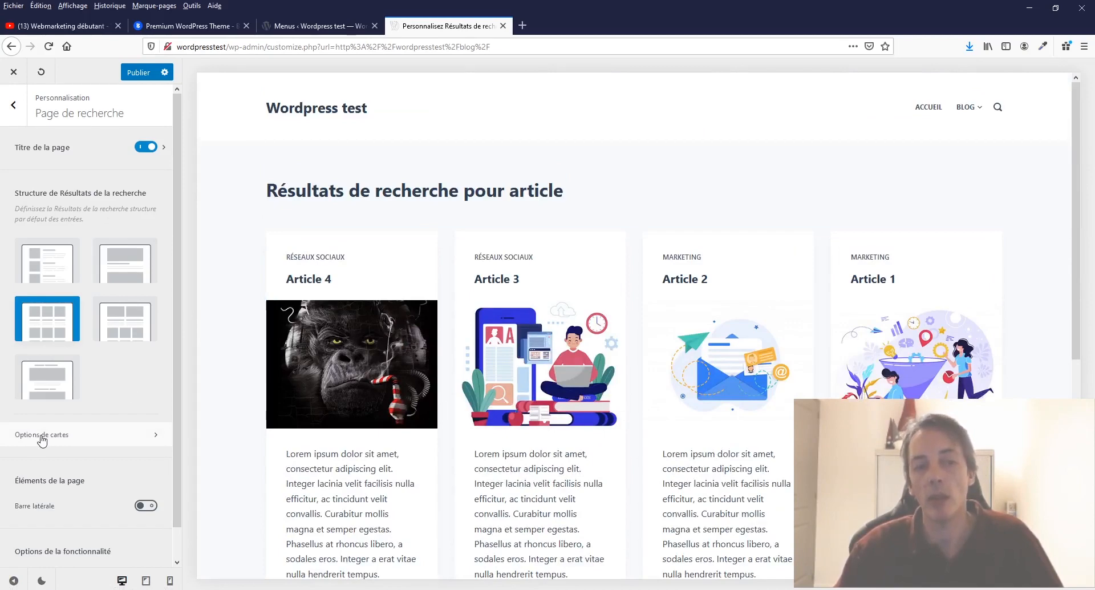
Open the search page's Options de cartes and examine the publication counts, card elements, card type and spacing settings
{"action": "left_click", "coordinate": [157, 436]}
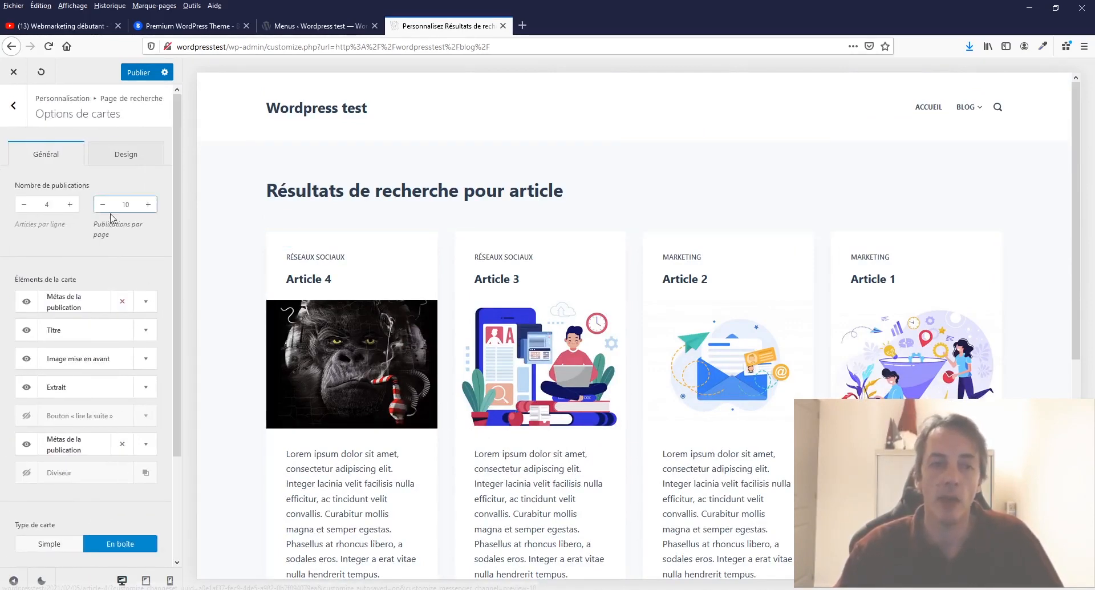
{"action": "scroll", "coordinate": [165, 453], "scroll_direction": "down", "scroll_amount": 3}
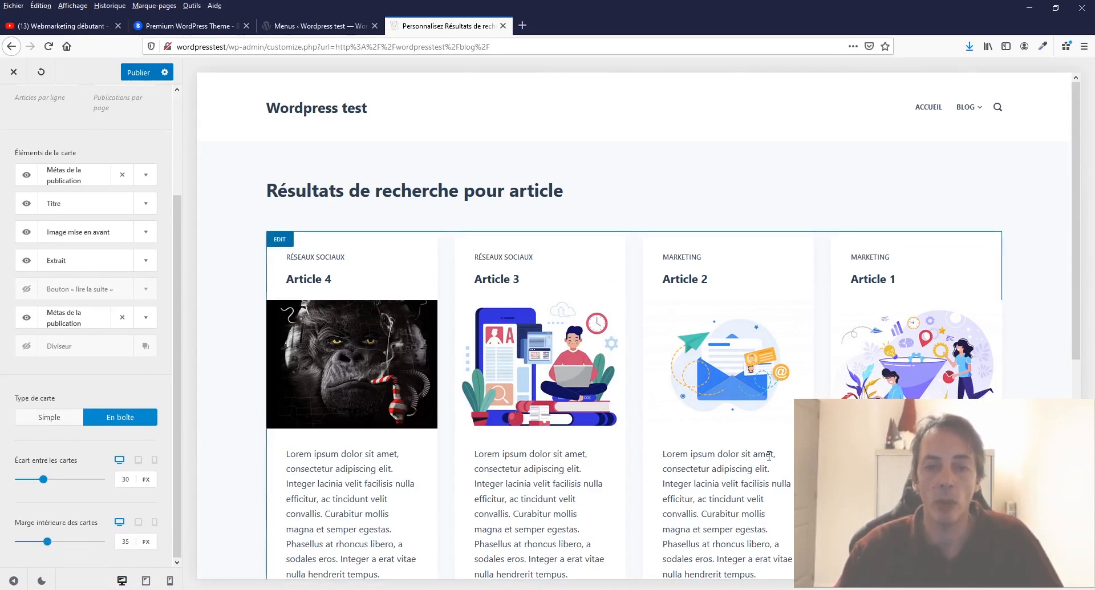
{"action": "scroll", "coordinate": [117, 405], "scroll_direction": "up", "scroll_amount": 3}
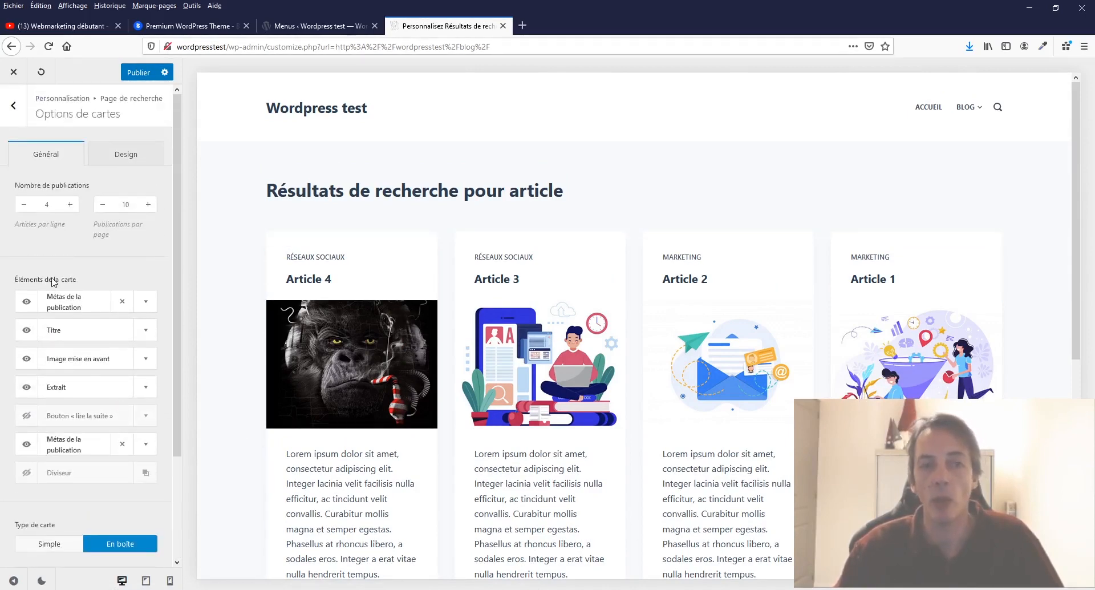
{"action": "left_click", "coordinate": [43, 197]}
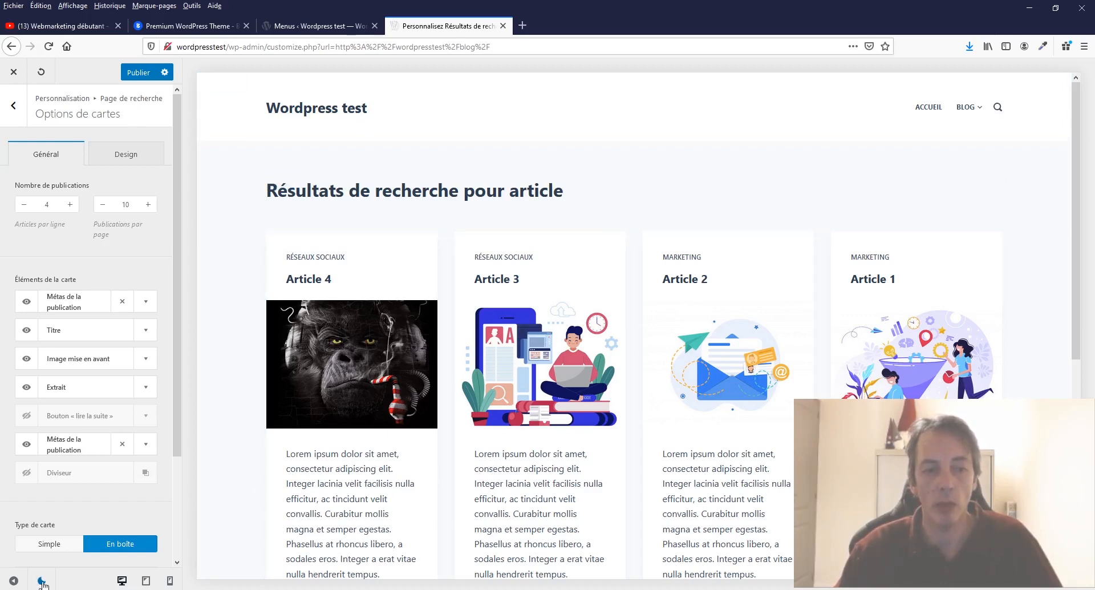
Switch the Customizer to dark mode and preview the search page in tablet, mobile and desktop sizes
{"action": "left_click", "coordinate": [41, 581]}
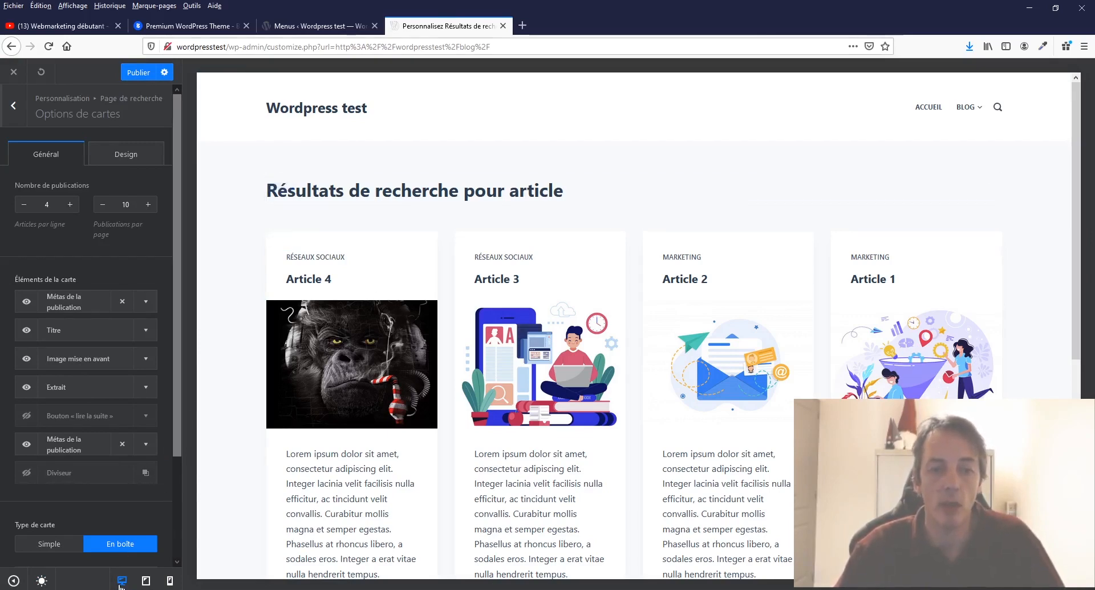
{"action": "left_click", "coordinate": [146, 581]}
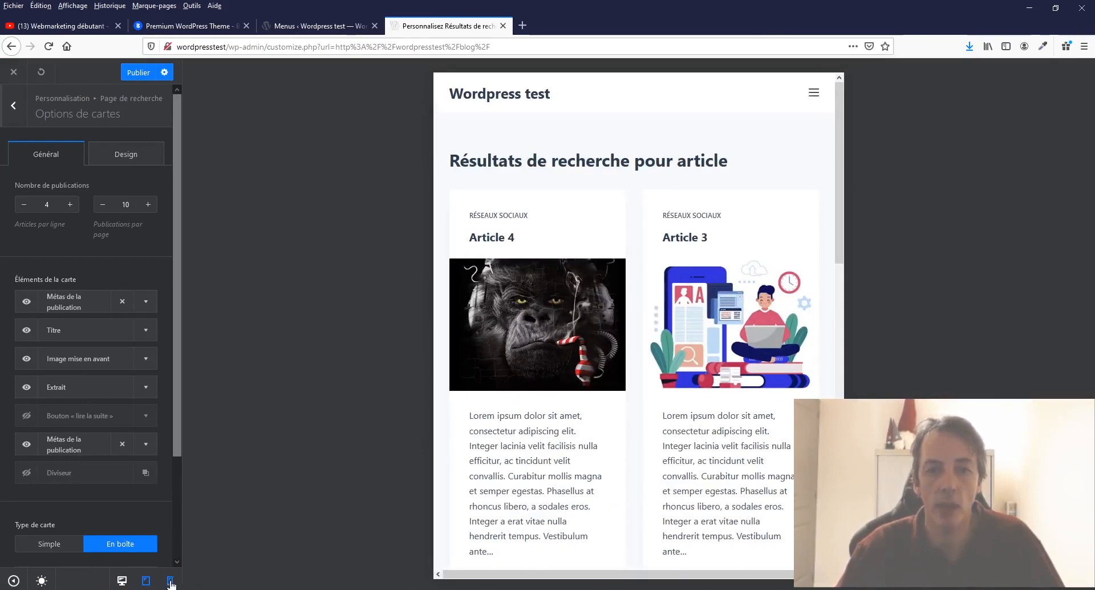
{"action": "left_click", "coordinate": [170, 581]}
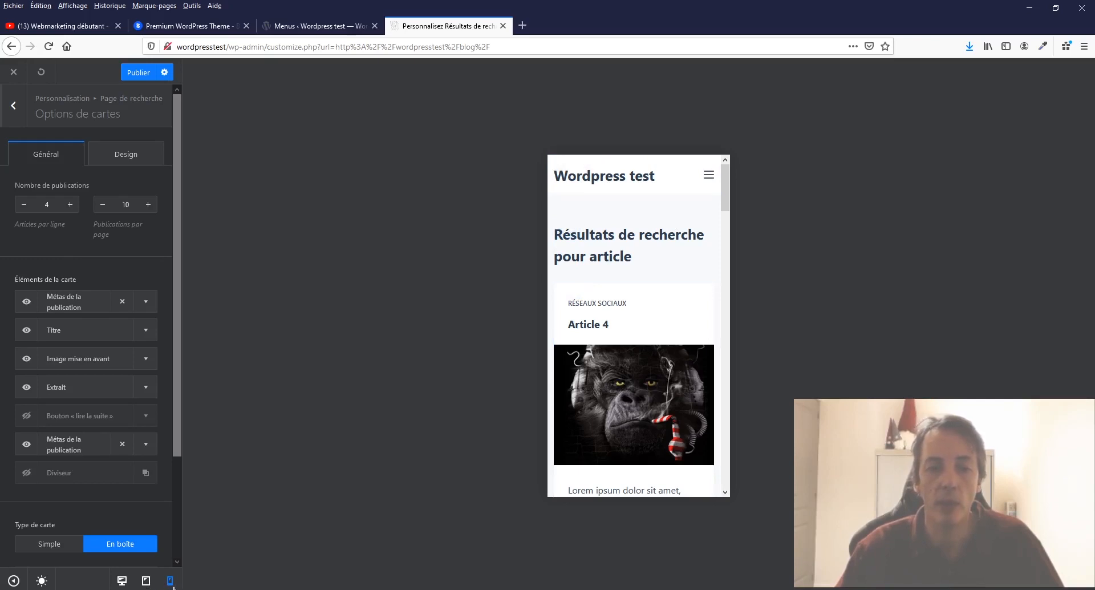
{"action": "left_click", "coordinate": [122, 580]}
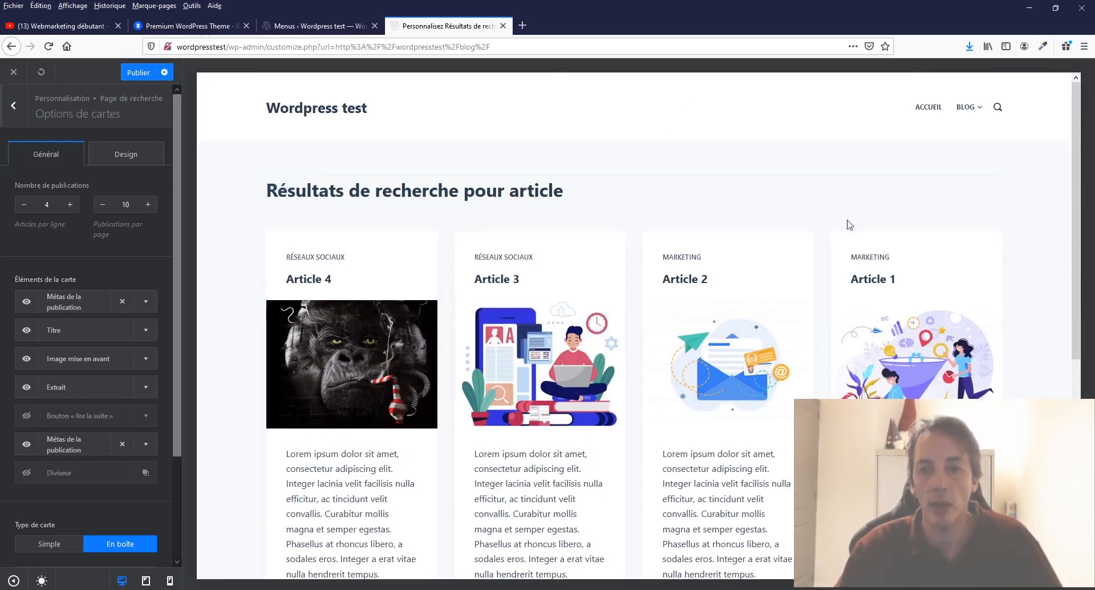
Try 5 articles per row in the search results grid, and set it back to 4
{"action": "scroll", "coordinate": [836, 225], "scroll_direction": "down", "scroll_amount": 8}
{"action": "scroll", "coordinate": [834, 234], "scroll_direction": "up", "scroll_amount": 8}
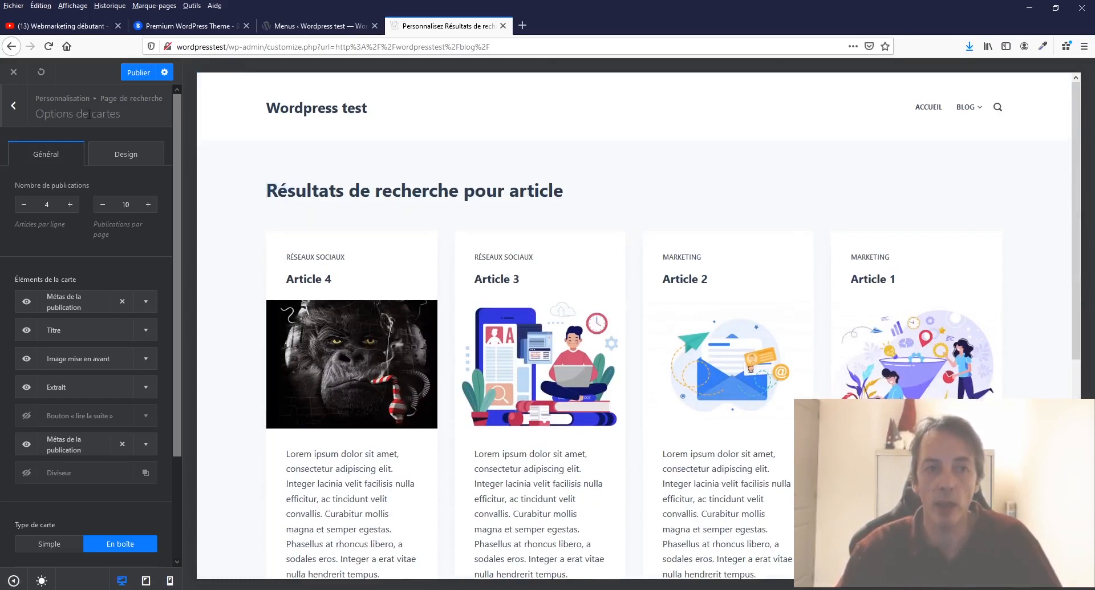
{"action": "scroll", "coordinate": [374, 320], "scroll_direction": "down", "scroll_amount": 3}
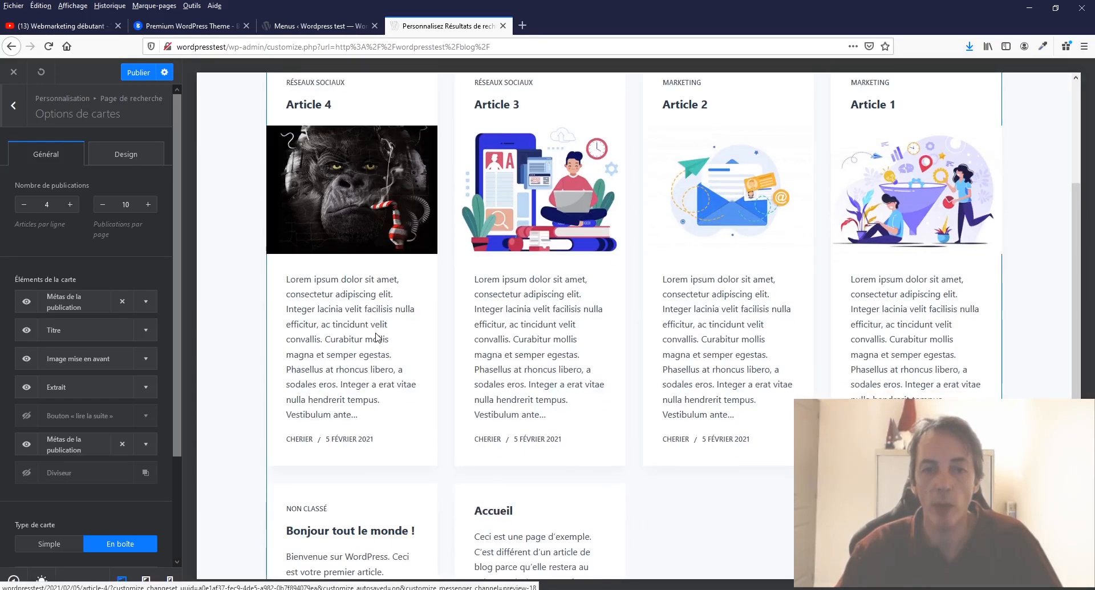
{"action": "scroll", "coordinate": [376, 336], "scroll_direction": "up", "scroll_amount": 1}
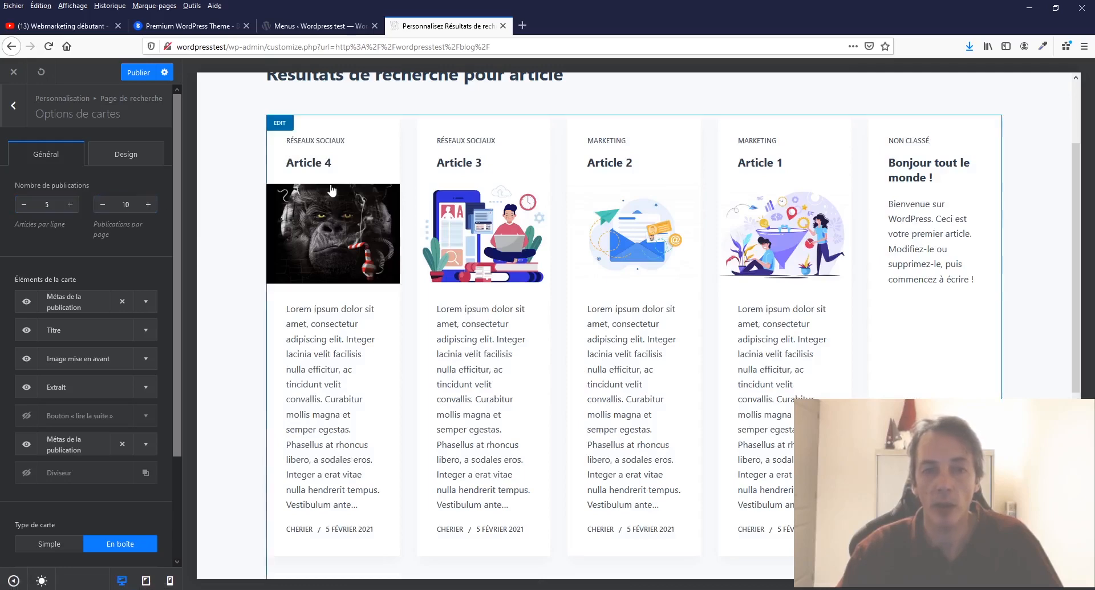
{"action": "left_click", "coordinate": [24, 204]}
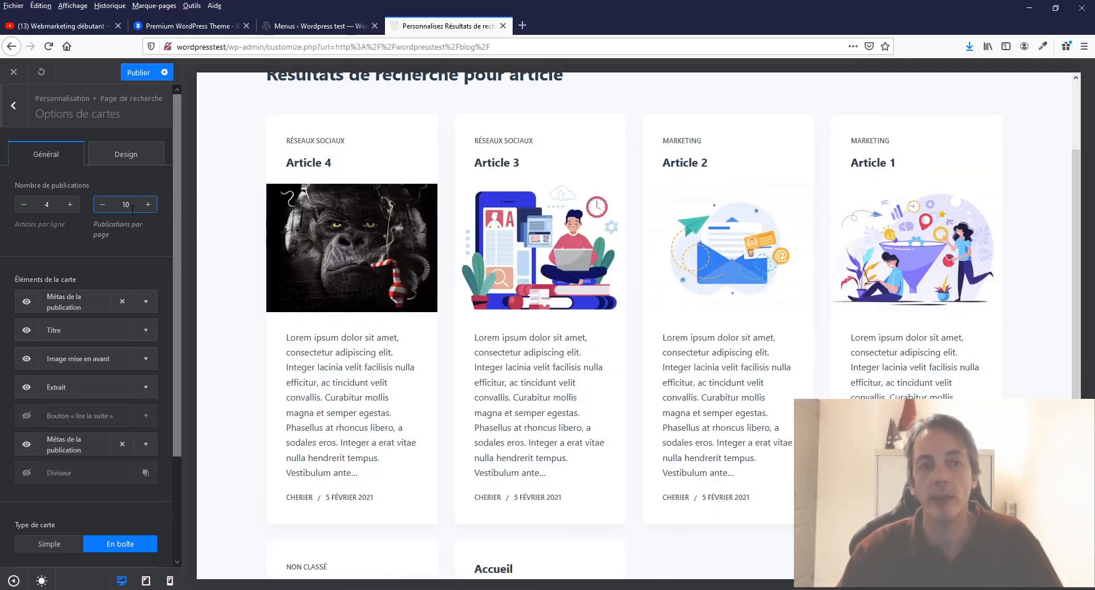
Check the whole search results grid in the preview with 4 articles per row and 10 publications per page
{"action": "scroll", "coordinate": [704, 497], "scroll_direction": "down", "scroll_amount": 5}
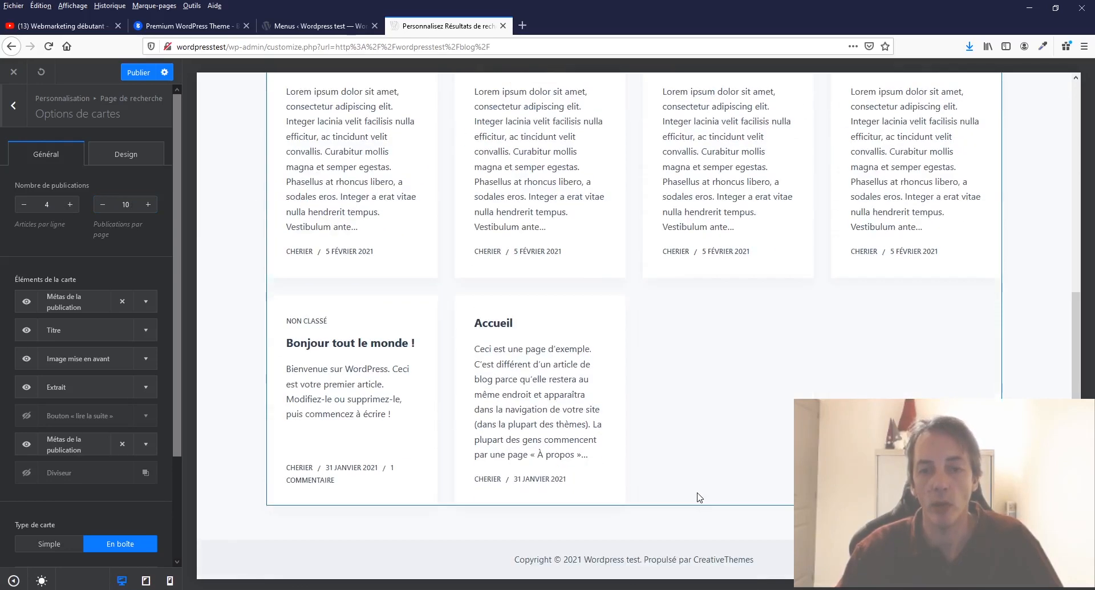
{"action": "scroll", "coordinate": [699, 494], "scroll_direction": "up", "scroll_amount": 5}
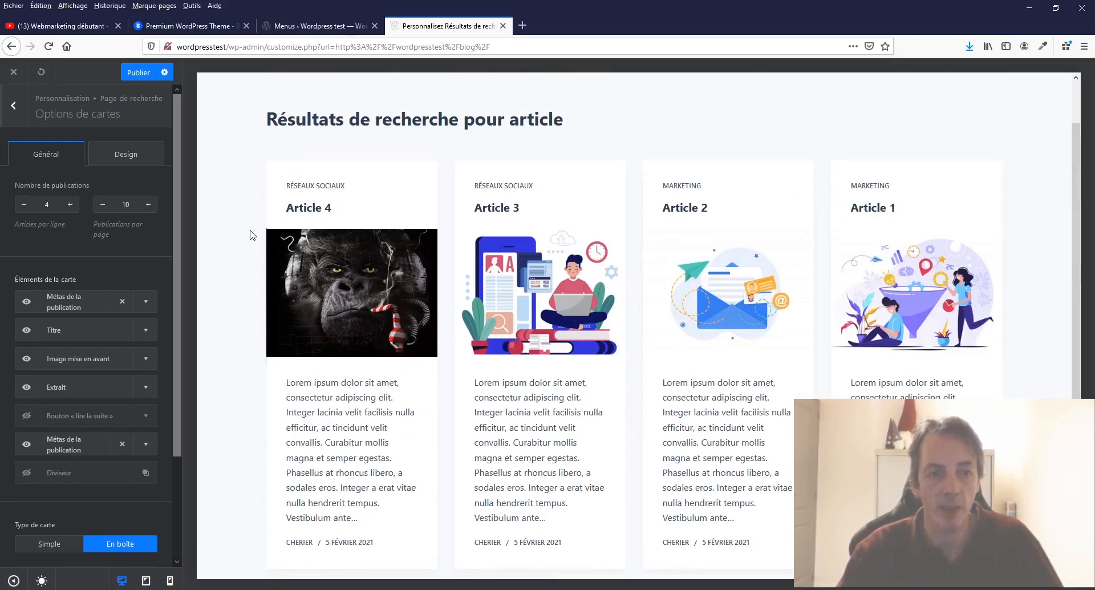
{"action": "scroll", "coordinate": [146, 268], "scroll_direction": "down", "scroll_amount": 3}
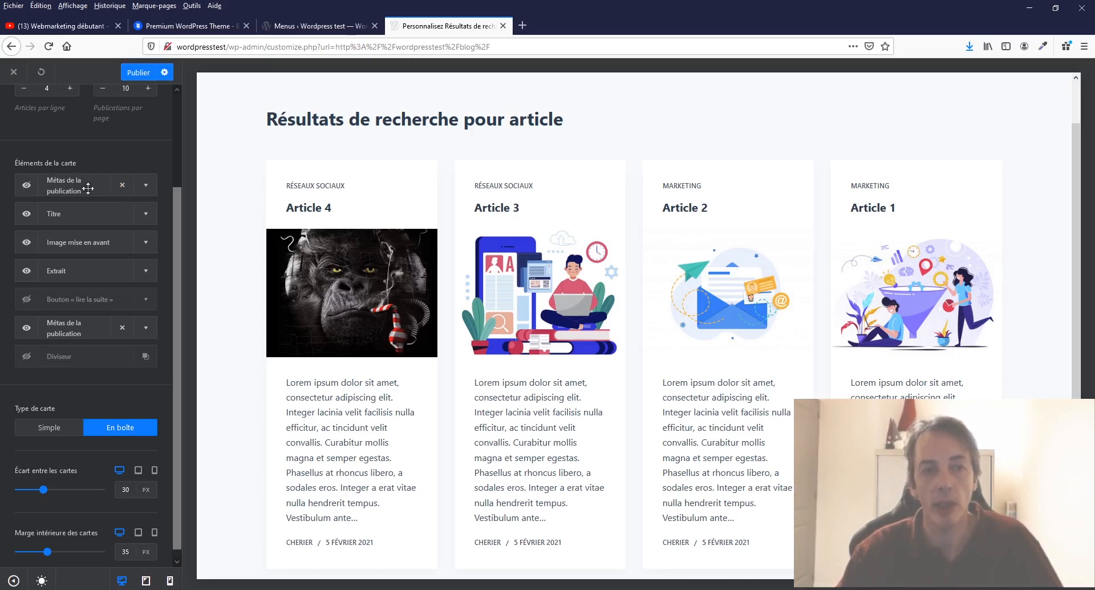
Inspect the options of the upper Métas de la publication element, try hiding it on the cards, and show it again
{"action": "left_click", "coordinate": [145, 190]}
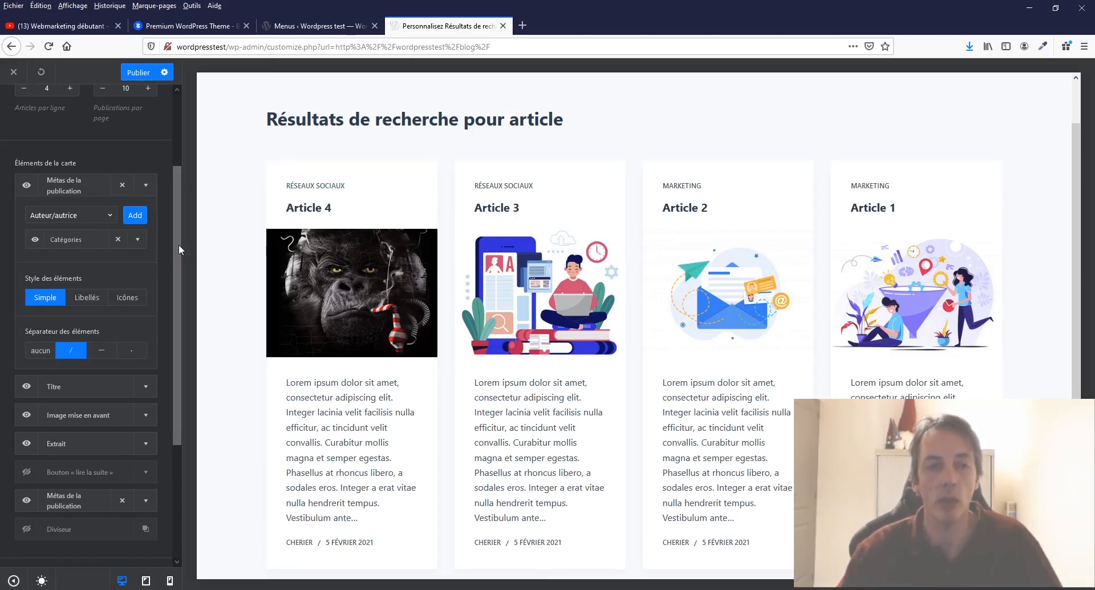
{"action": "left_click", "coordinate": [146, 185]}
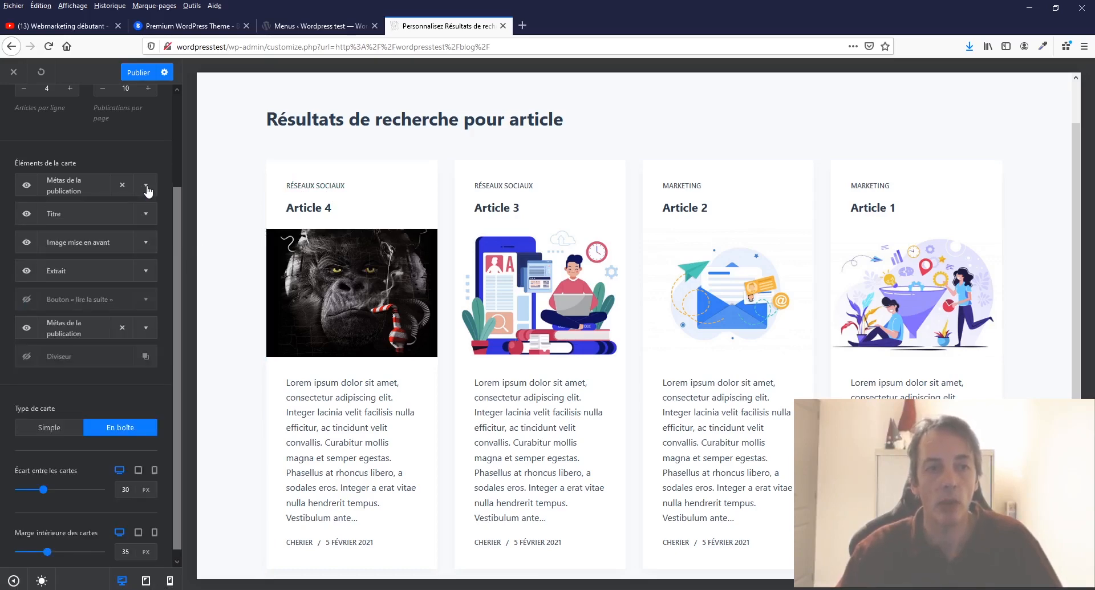
{"action": "left_click", "coordinate": [26, 185]}
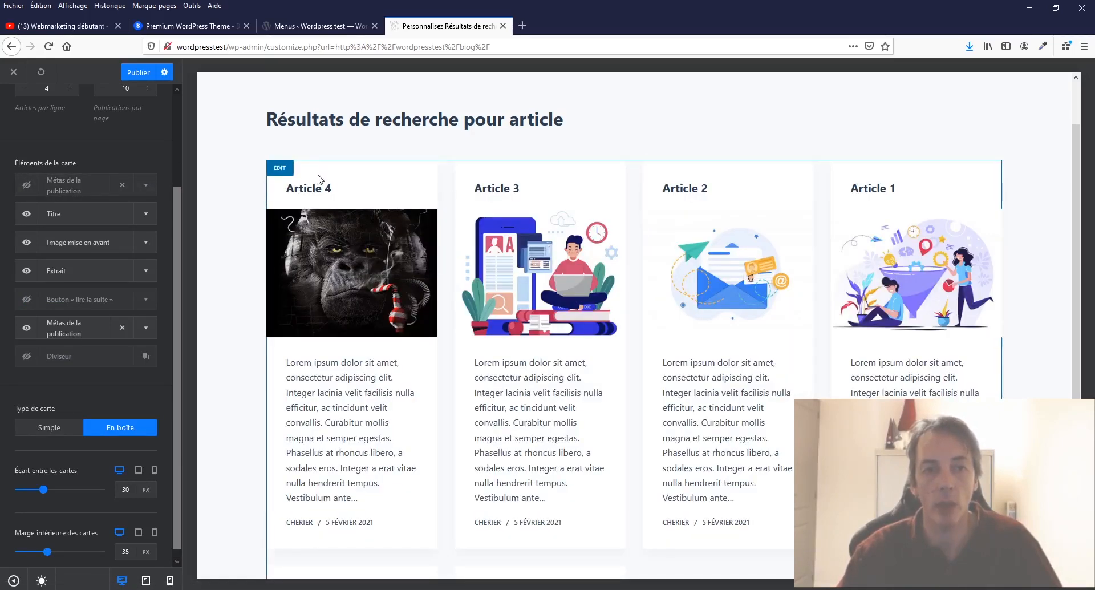
{"action": "left_click", "coordinate": [27, 186]}
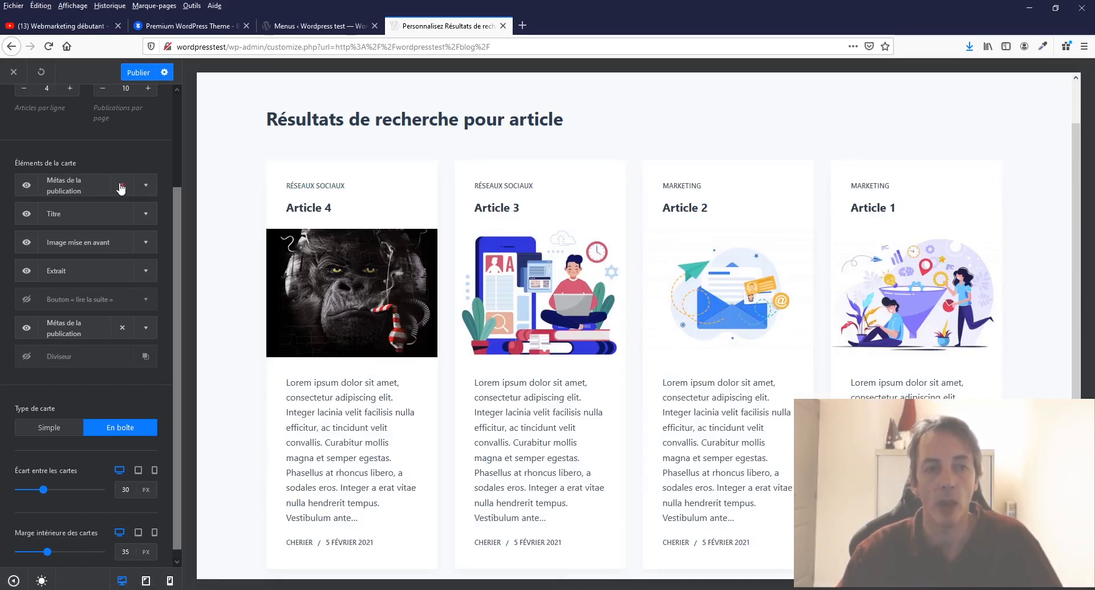
Try adding Commentaires to the upper Métas de la publication element, and remove it again
{"action": "left_click", "coordinate": [147, 186]}
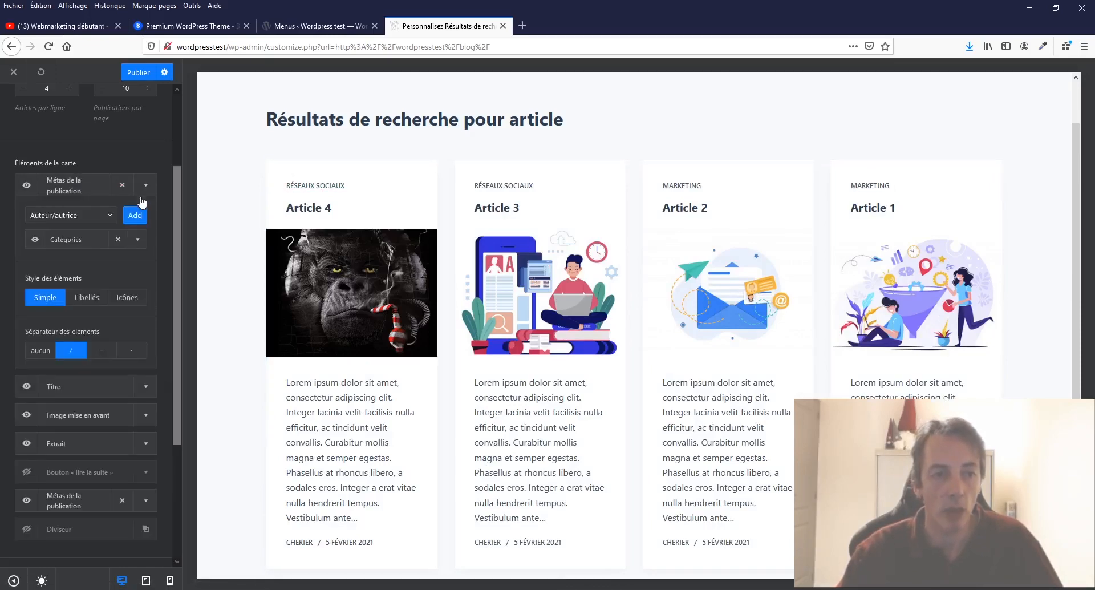
{"action": "left_click", "coordinate": [112, 216]}
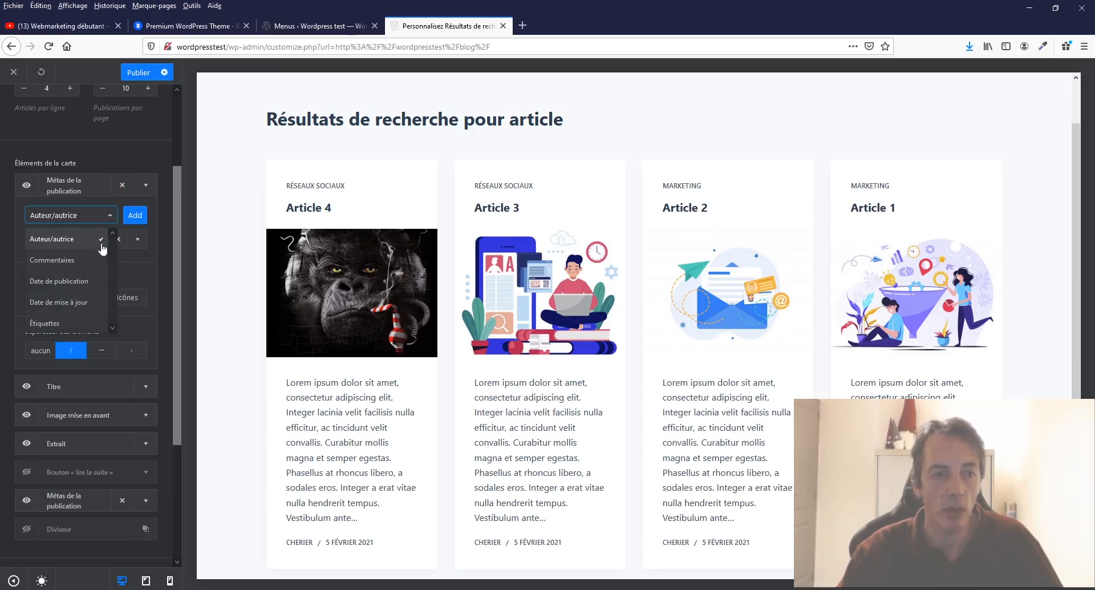
{"action": "scroll", "coordinate": [72, 301], "scroll_direction": "down", "scroll_amount": 3}
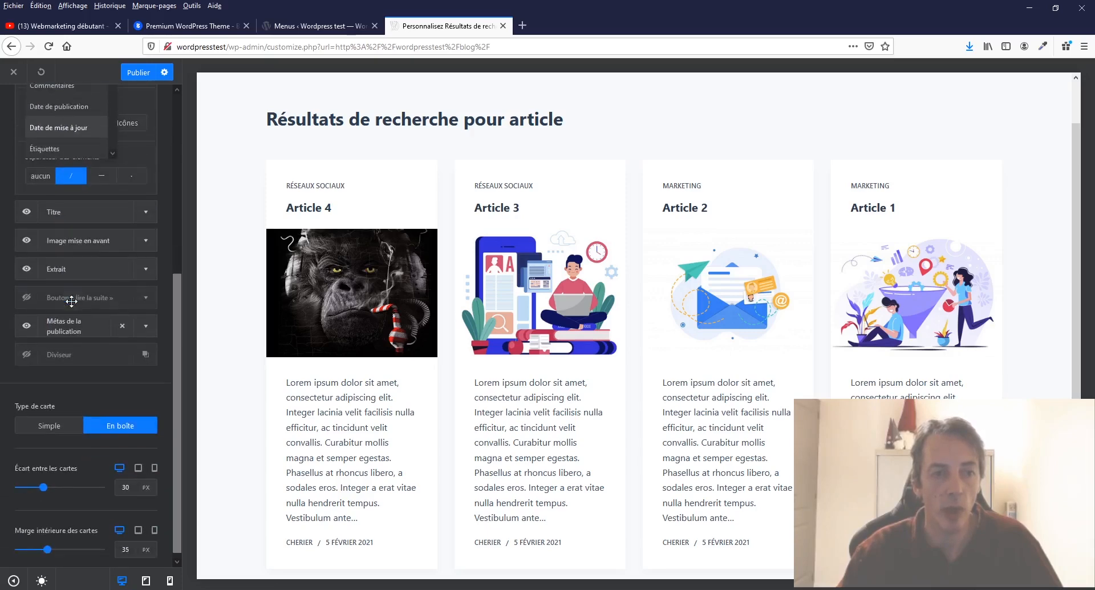
{"action": "scroll", "coordinate": [71, 301], "scroll_direction": "up", "scroll_amount": 4}
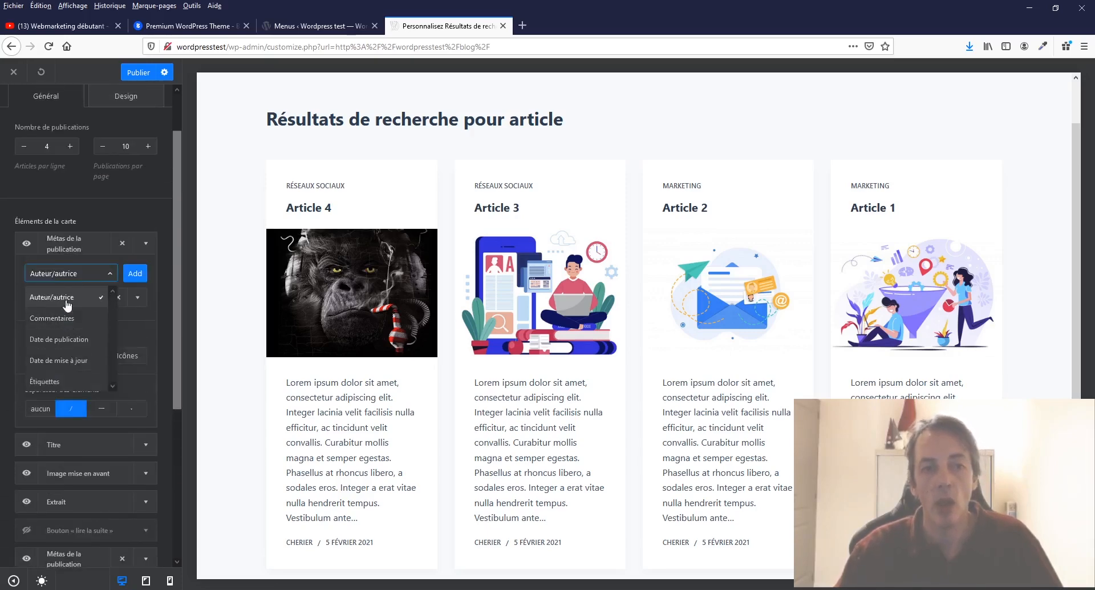
{"action": "left_click", "coordinate": [57, 318]}
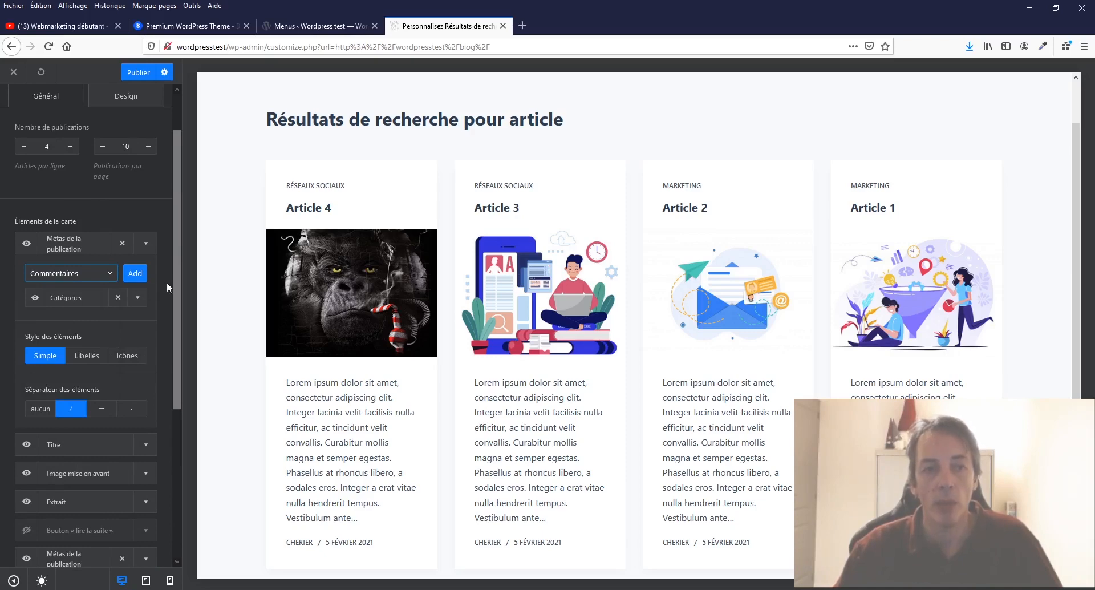
{"action": "left_click", "coordinate": [136, 273]}
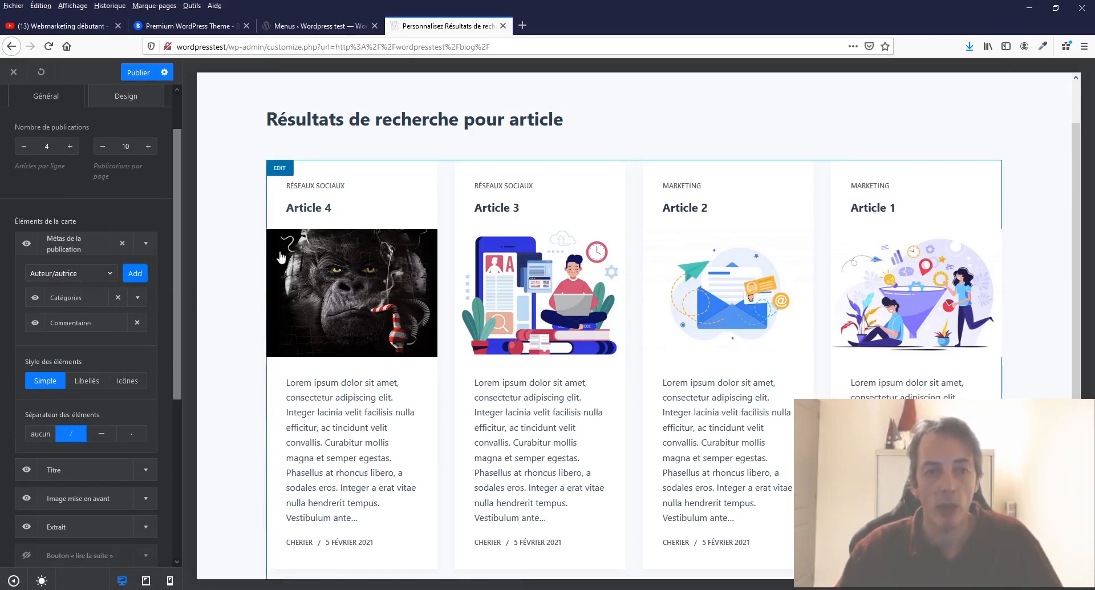
{"action": "left_click", "coordinate": [138, 323]}
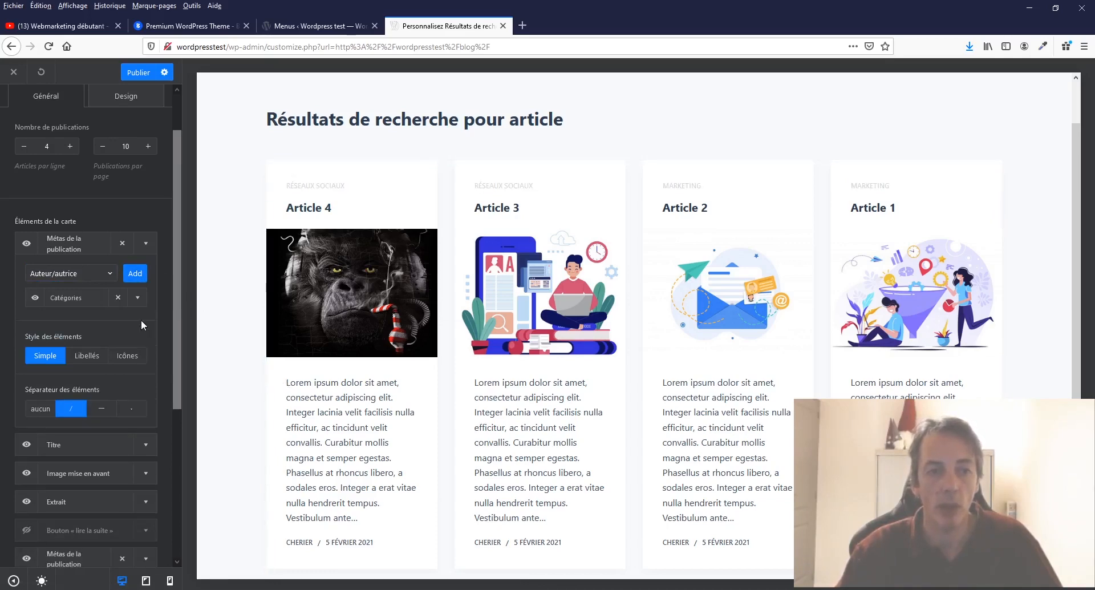
Try adding Date de publication to the upper Métas de la publication element, and remove it again
{"action": "left_click", "coordinate": [108, 273]}
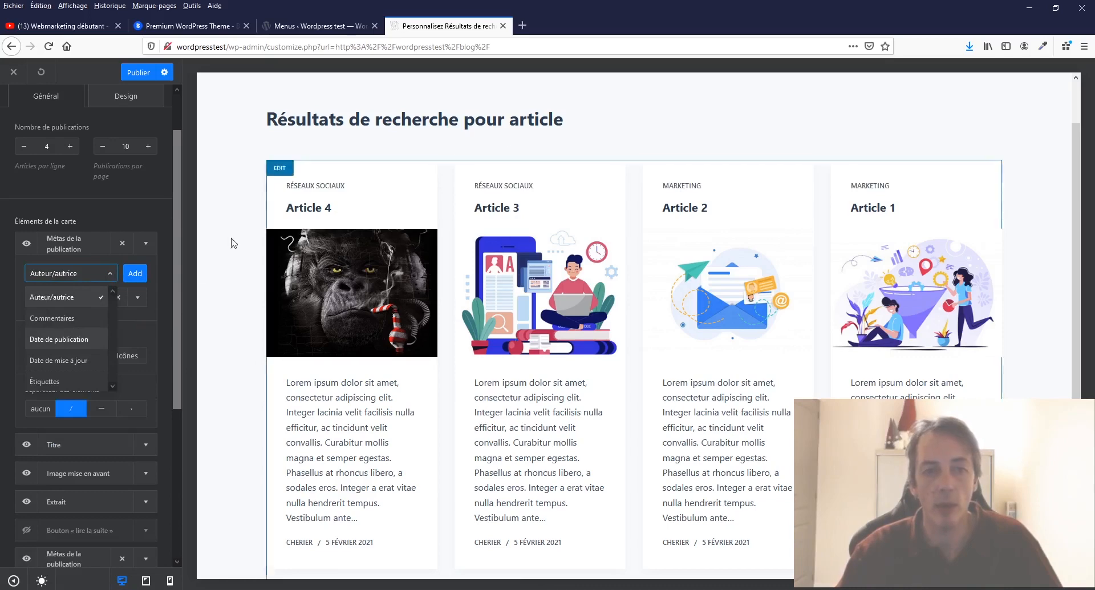
{"action": "left_click", "coordinate": [82, 349]}
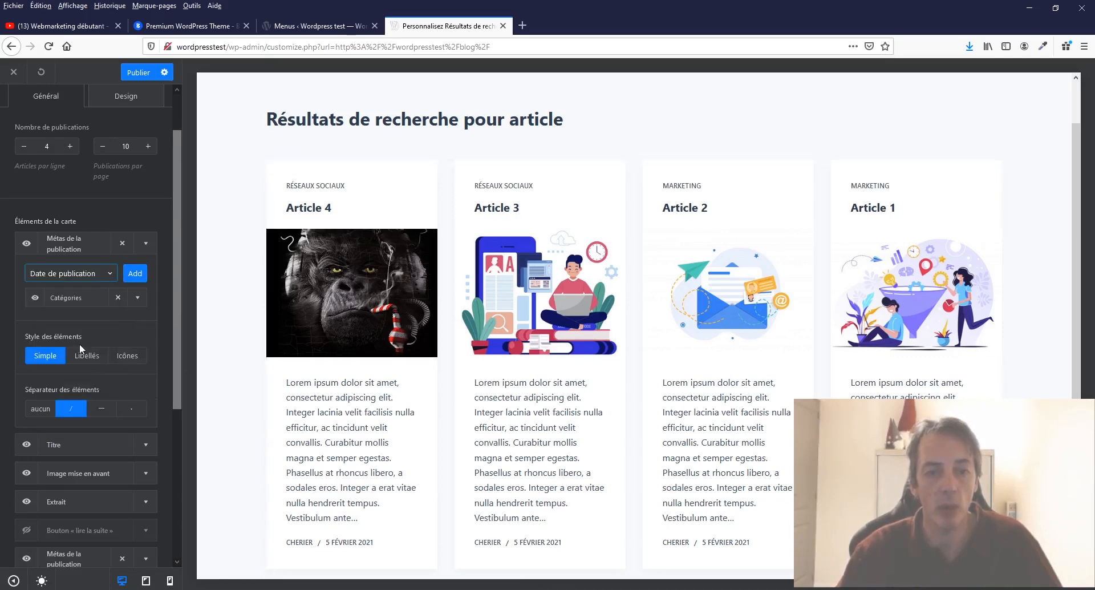
{"action": "left_click", "coordinate": [130, 279]}
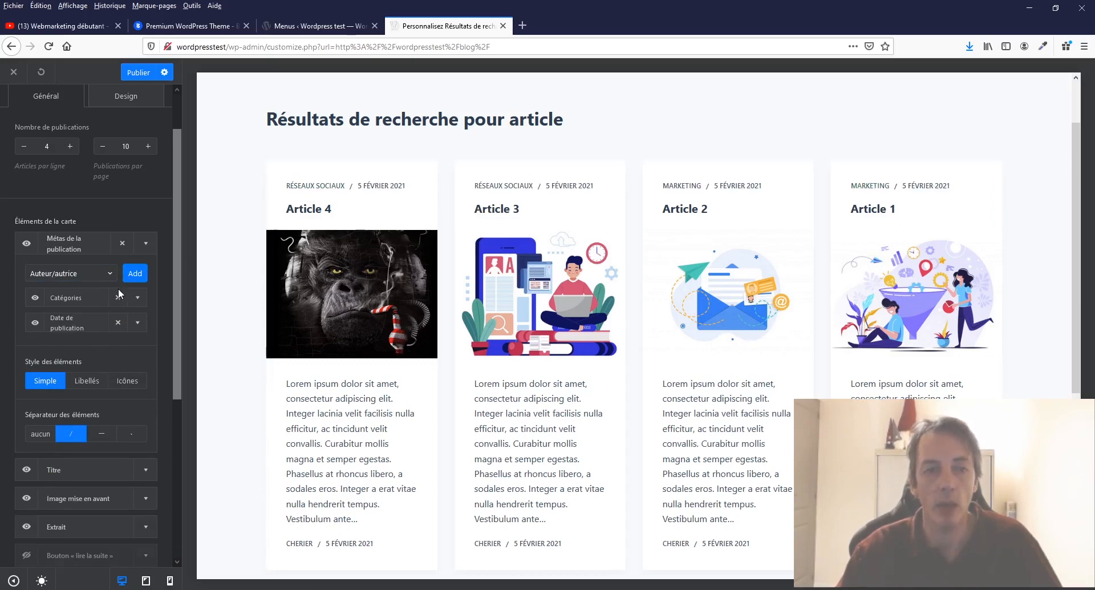
{"action": "left_click", "coordinate": [118, 323]}
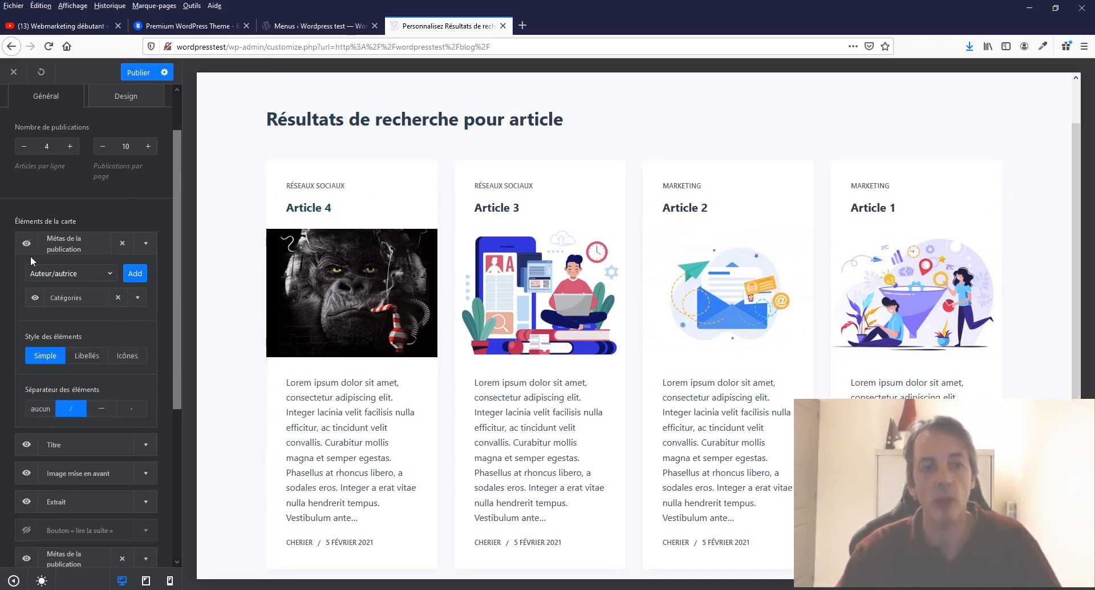
Hide the upper Métas de la publication, Titre, Image mise en avant and Extrait elements on the search result cards
{"action": "left_click", "coordinate": [146, 244]}
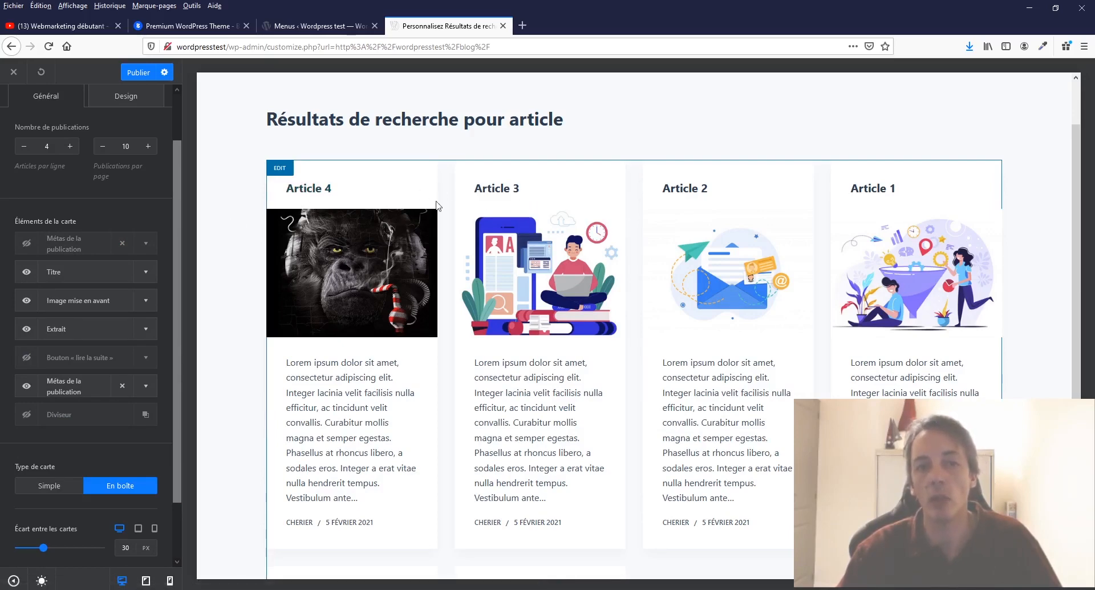
{"action": "left_click", "coordinate": [29, 274]}
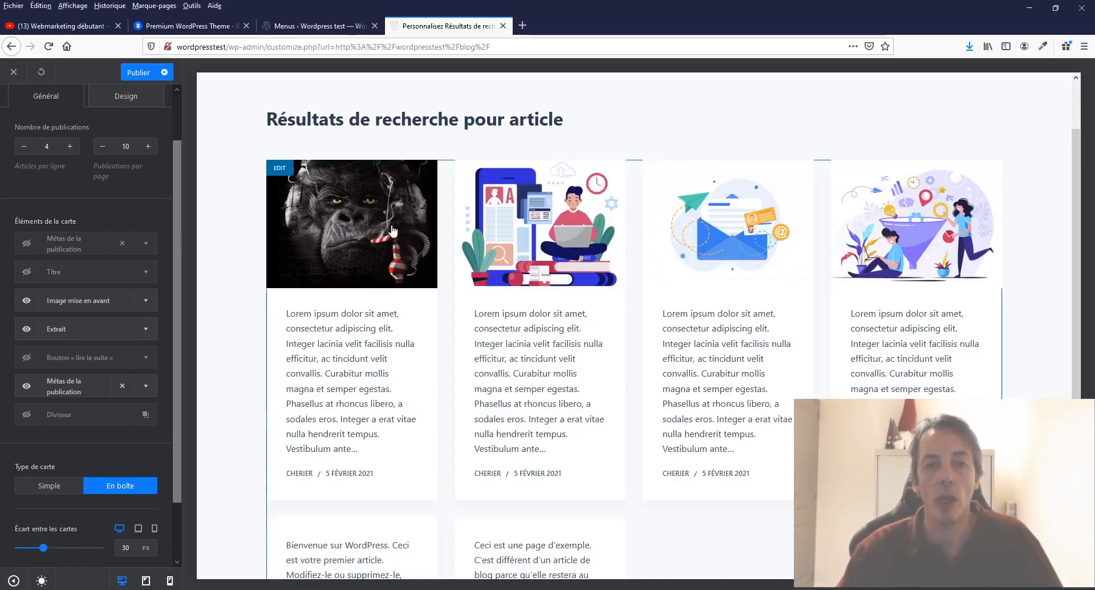
{"action": "left_click", "coordinate": [27, 300]}
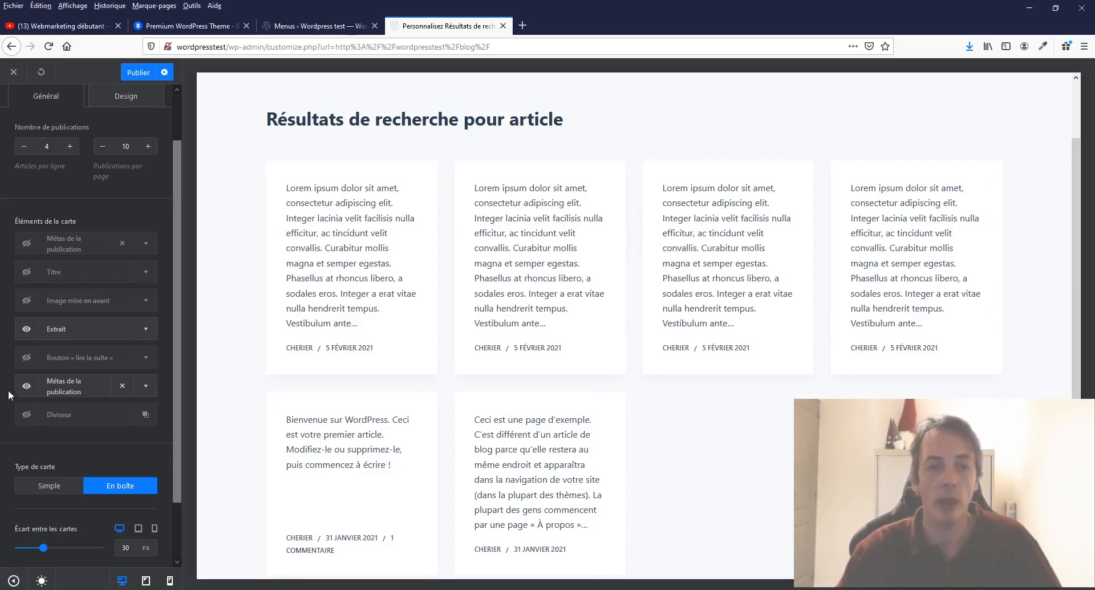
{"action": "left_click", "coordinate": [27, 331]}
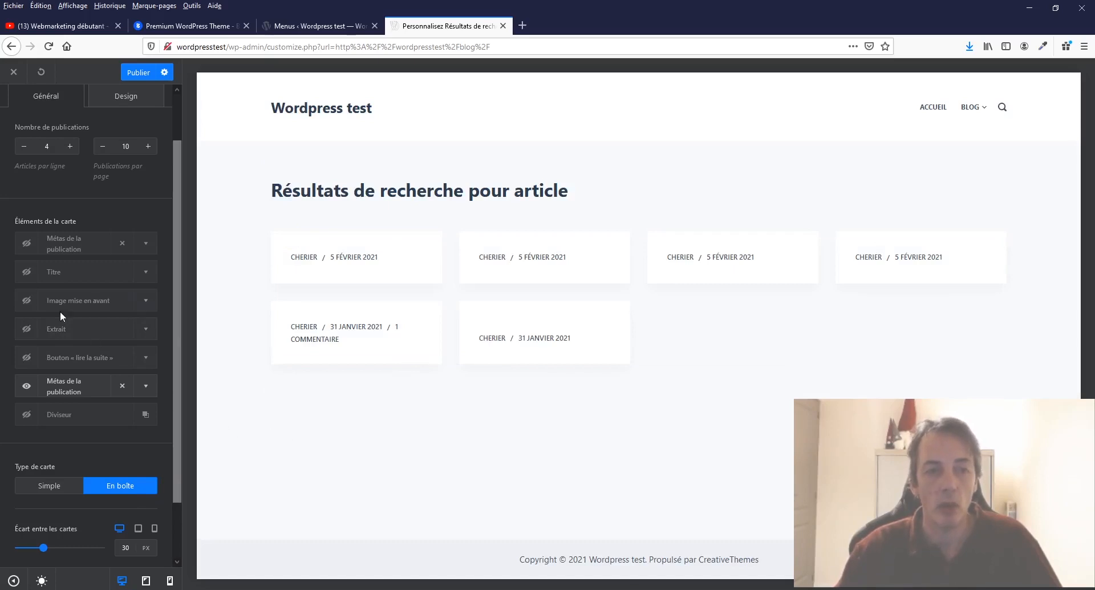
Show the image, title and excerpt on the cards again, hide the lower Métas de la publication, and check the preview
{"action": "left_click", "coordinate": [26, 301]}
{"action": "left_click", "coordinate": [26, 272]}
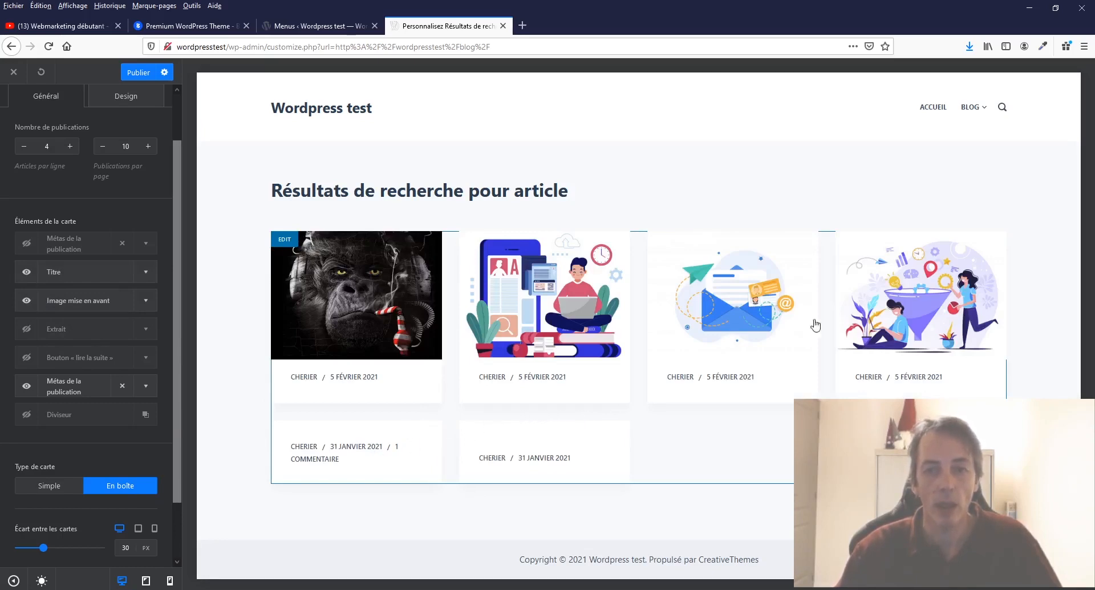
{"action": "left_click", "coordinate": [26, 388]}
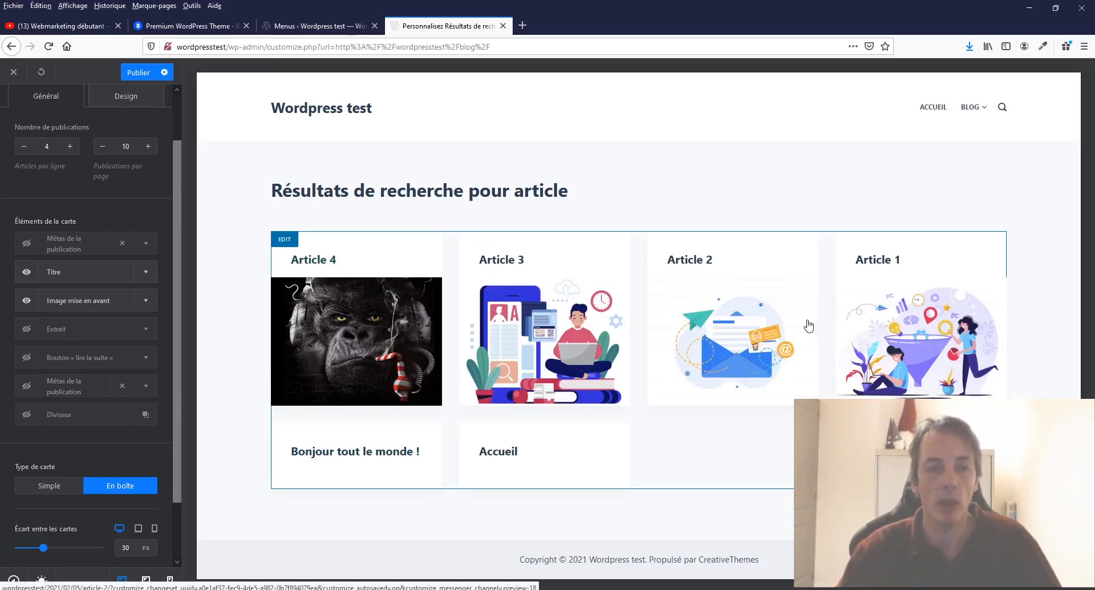
{"action": "left_click", "coordinate": [28, 332]}
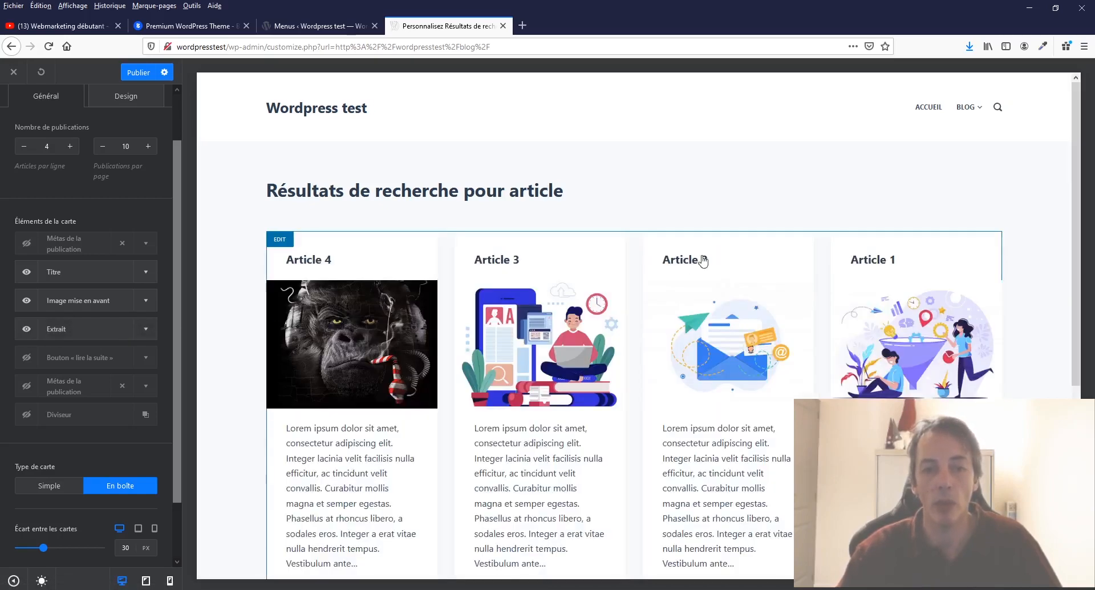
{"action": "scroll", "coordinate": [703, 261], "scroll_direction": "down", "scroll_amount": 5}
{"action": "scroll", "coordinate": [687, 266], "scroll_direction": "up", "scroll_amount": 3}
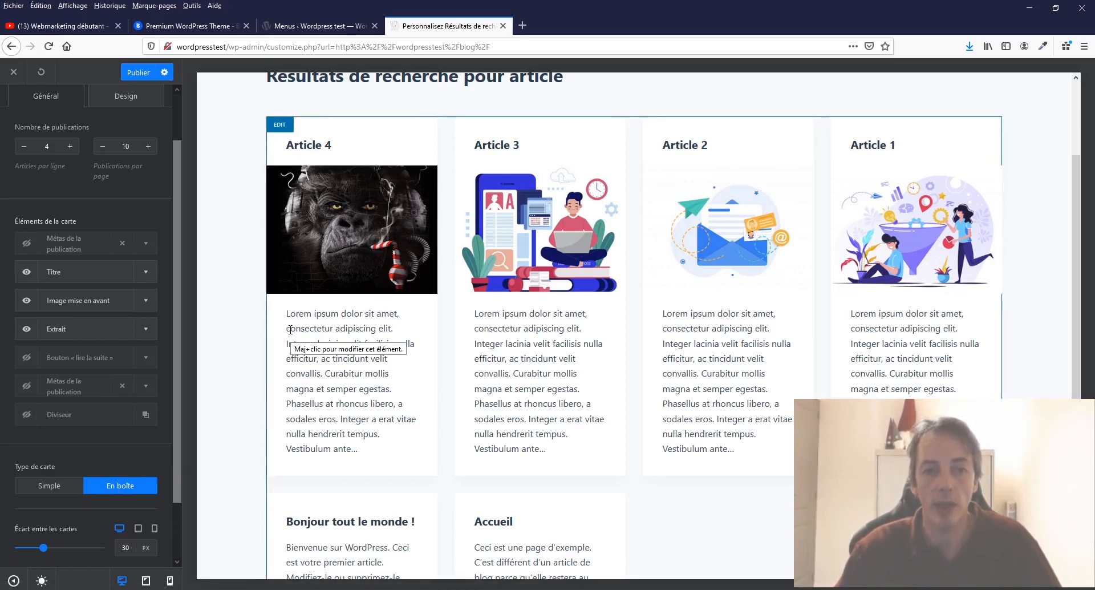
Try the Simple card type for the search results, and set it back to En boîte
{"action": "left_click", "coordinate": [31, 489]}
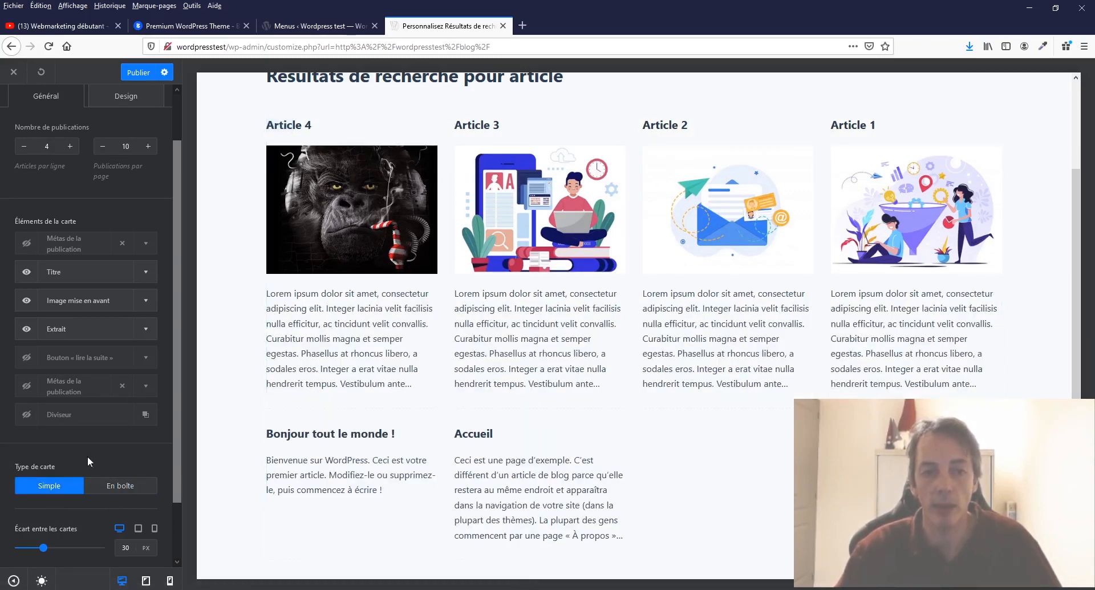
{"action": "left_click", "coordinate": [112, 486]}
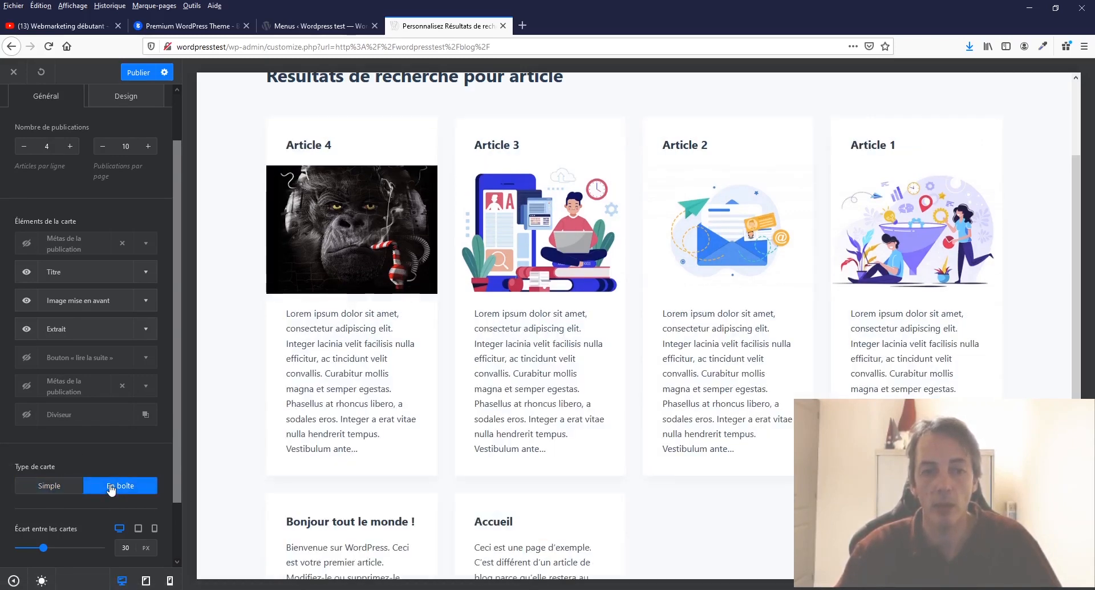
{"action": "left_click", "coordinate": [57, 493]}
{"action": "left_click", "coordinate": [105, 494]}
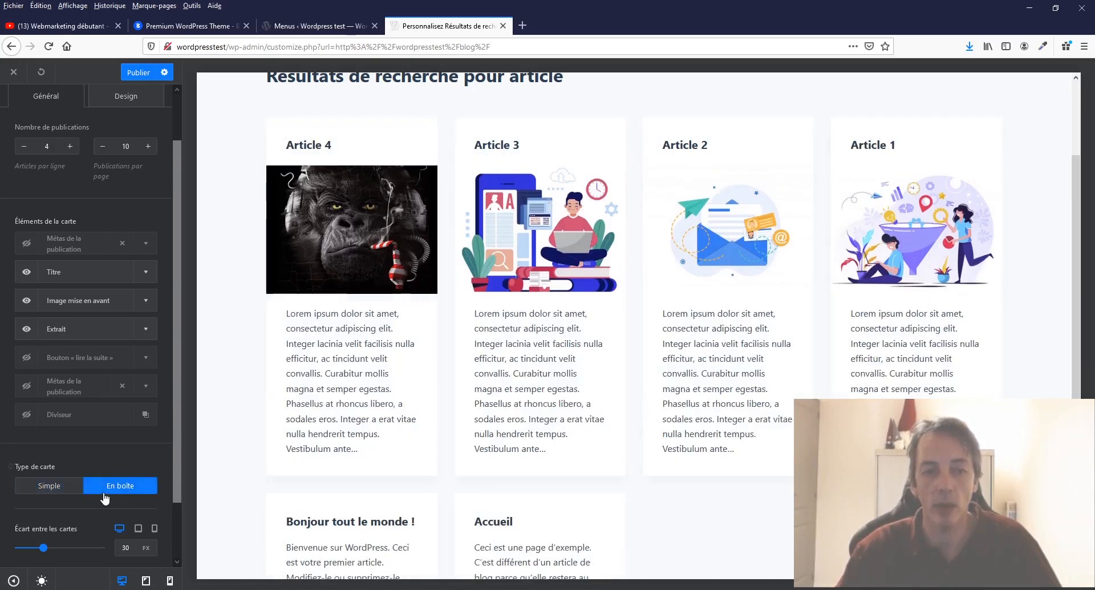
Set the gap between the cards to 36 px and their inner margin to 29 px
{"action": "scroll", "coordinate": [388, 370], "scroll_direction": "down", "scroll_amount": 3}
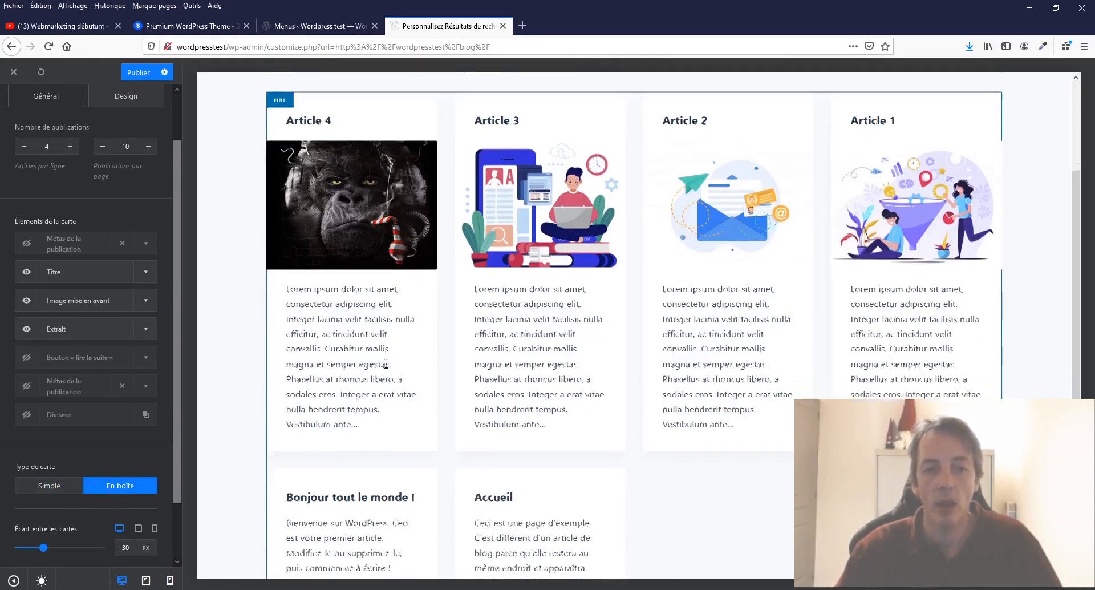
{"action": "scroll", "coordinate": [111, 424], "scroll_direction": "down", "scroll_amount": 2}
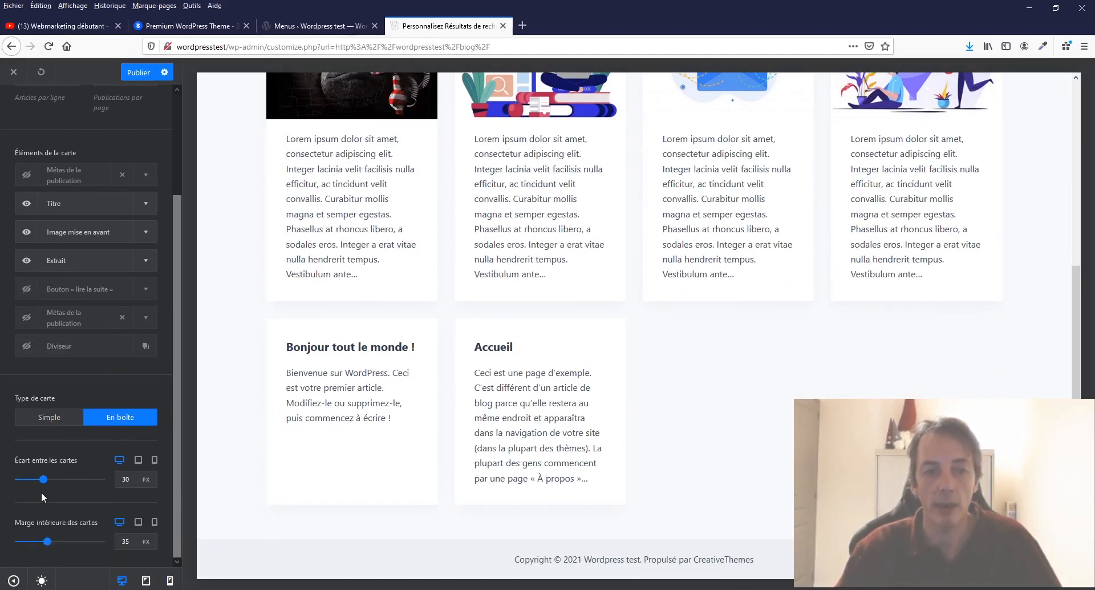
{"action": "mouse_move", "coordinate": [43, 479]}
{"action": "left_mouse_down"}
{"action": "mouse_move", "coordinate": [111, 486]}
{"action": "mouse_move", "coordinate": [19, 489]}
{"action": "mouse_move", "coordinate": [46, 484]}
{"action": "left_mouse_up"}
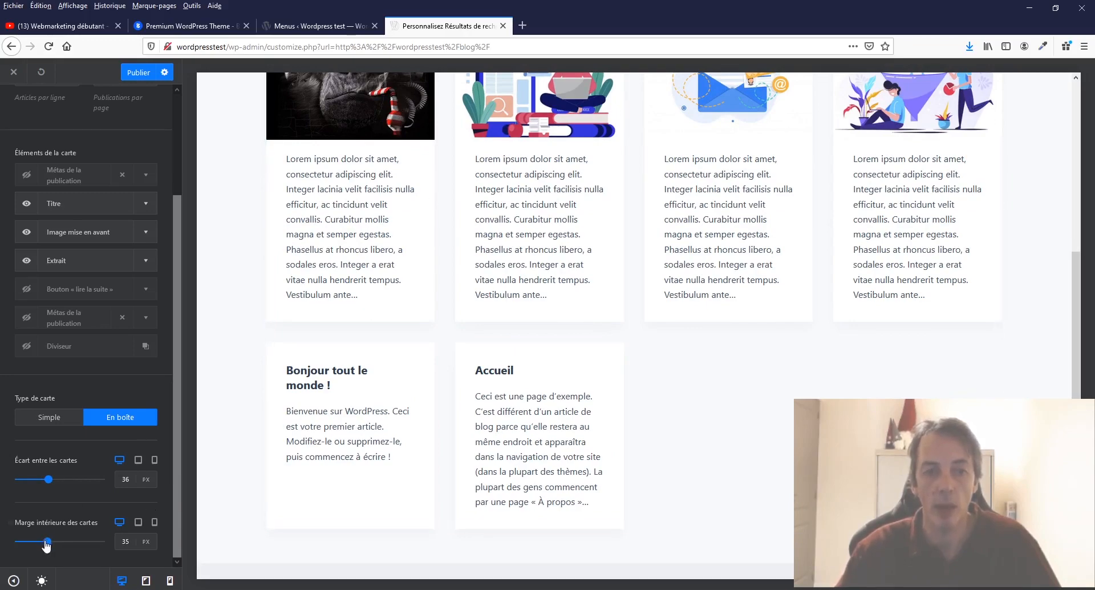
{"action": "mouse_move", "coordinate": [47, 543]}
{"action": "left_mouse_down"}
{"action": "mouse_move", "coordinate": [82, 539]}
{"action": "mouse_move", "coordinate": [24, 542]}
{"action": "mouse_move", "coordinate": [40, 549]}
{"action": "left_mouse_up"}
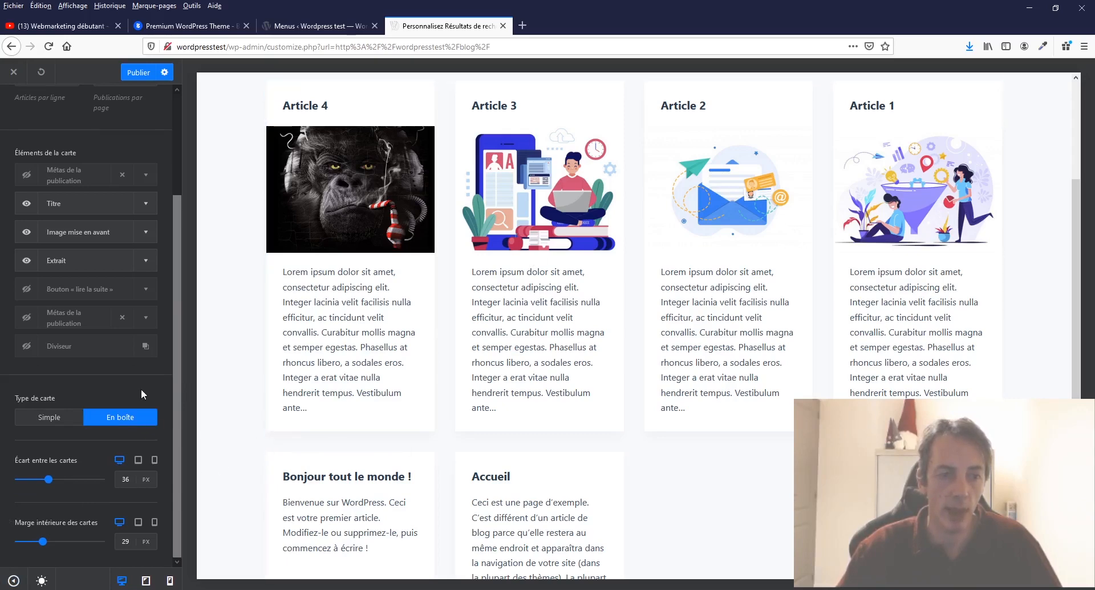
Open the design settings of the search result cards and look over the cards' titles, images and excerpts in the preview
{"action": "scroll", "coordinate": [142, 394], "scroll_direction": "up", "scroll_amount": 3}
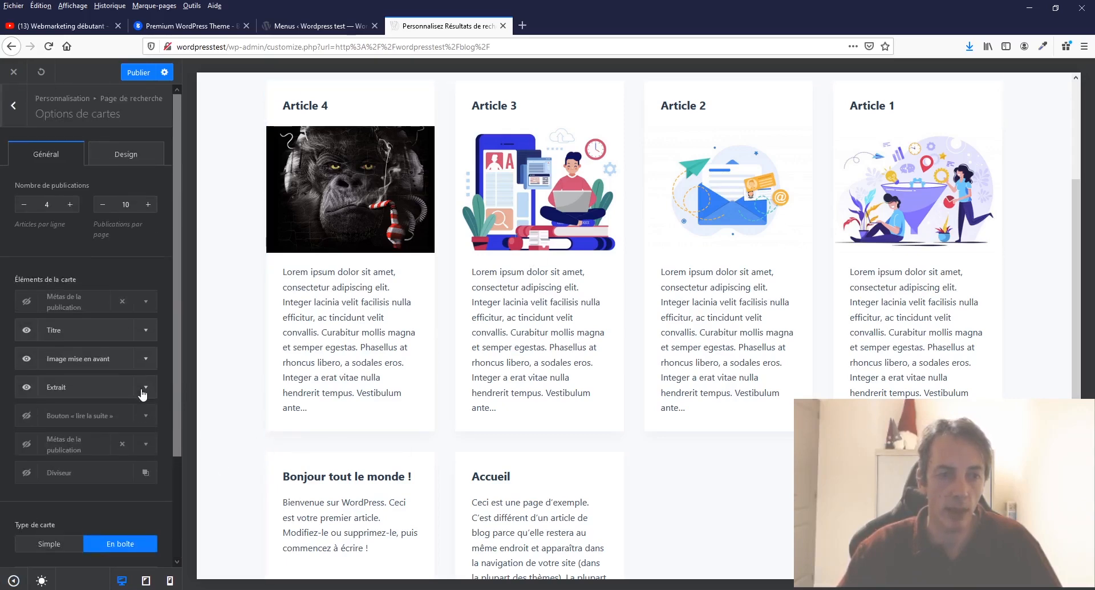
{"action": "left_click", "coordinate": [109, 153]}
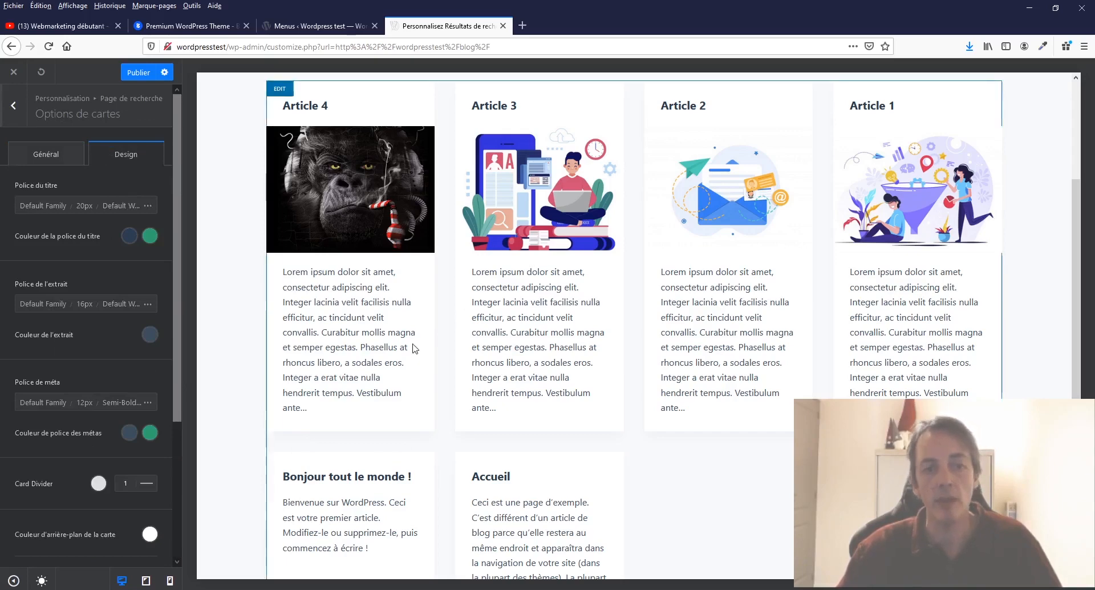
{"action": "scroll", "coordinate": [413, 348], "scroll_direction": "up", "scroll_amount": 3}
{"action": "scroll", "coordinate": [415, 350], "scroll_direction": "down", "scroll_amount": 3}
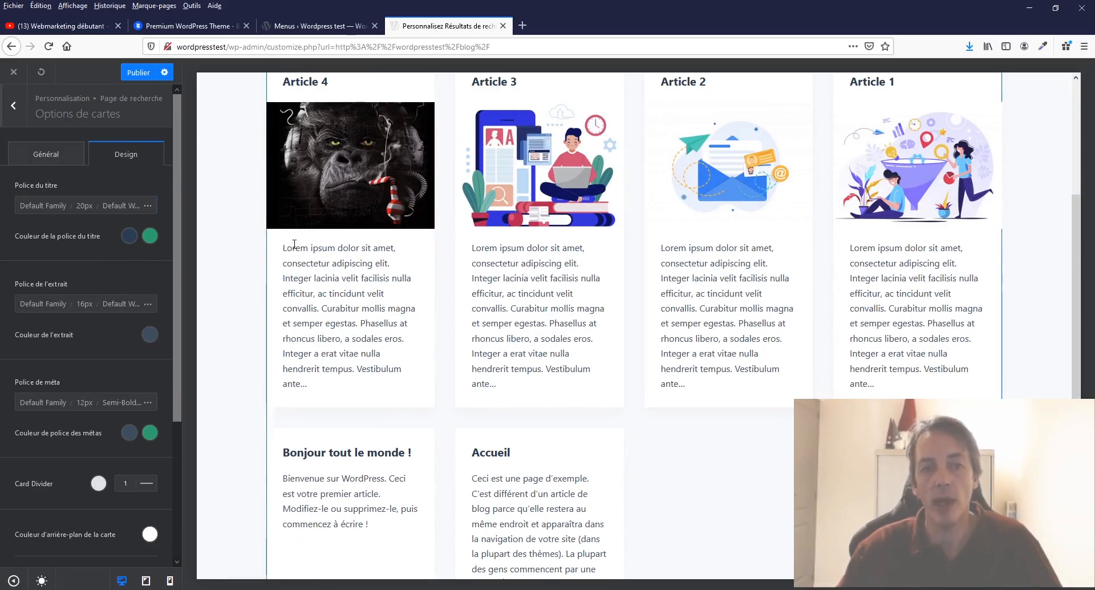
{"action": "left_click_drag", "start_coordinate": [286, 249], "coordinate": [388, 376]}
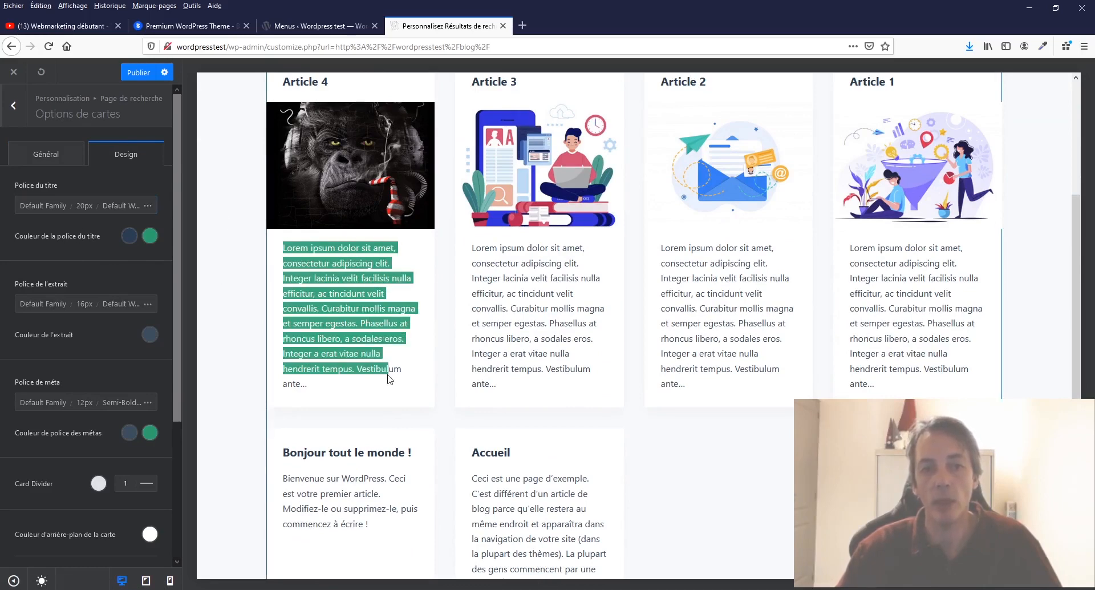
{"action": "scroll", "coordinate": [451, 337], "scroll_direction": "down", "scroll_amount": 3}
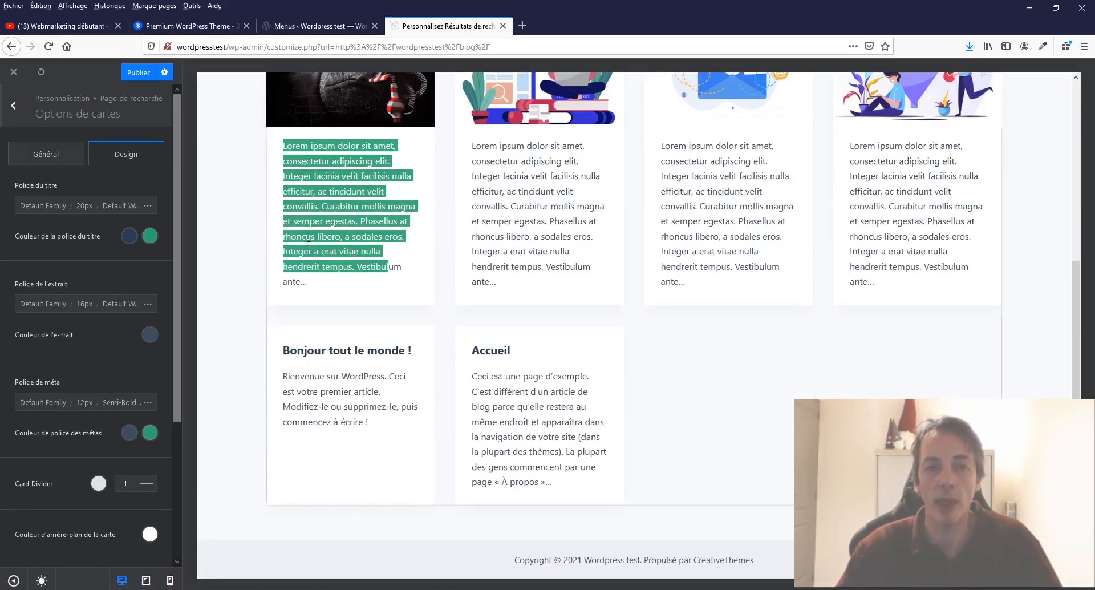
{"action": "scroll", "coordinate": [593, 335], "scroll_direction": "up", "scroll_amount": 3}
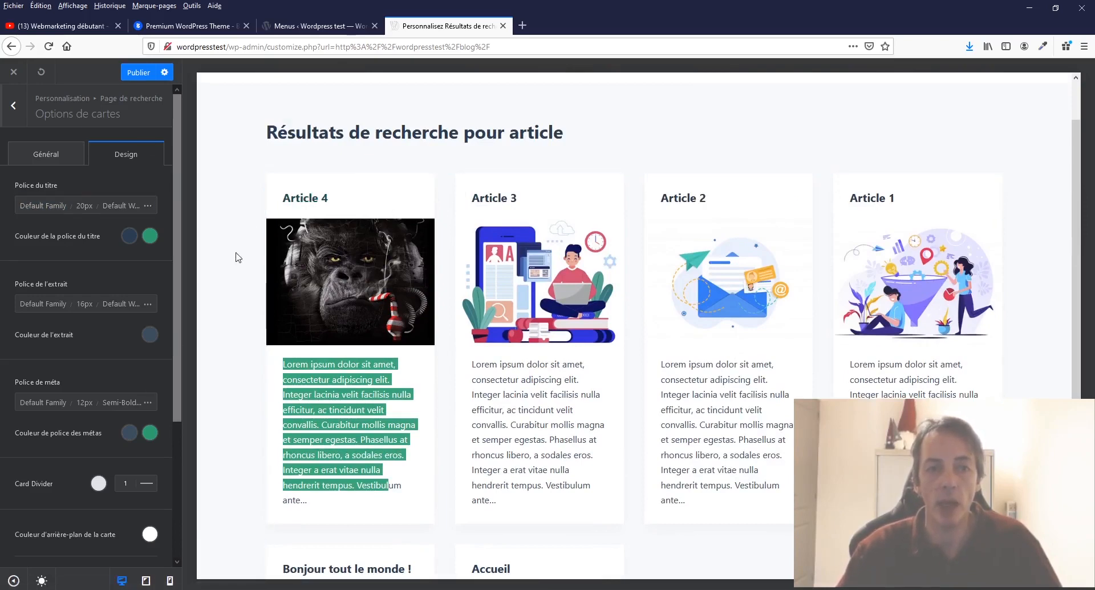
Inspect the colour picker for the card title font and switch its value format from HEX to RGBA
{"action": "left_click", "coordinate": [130, 235]}
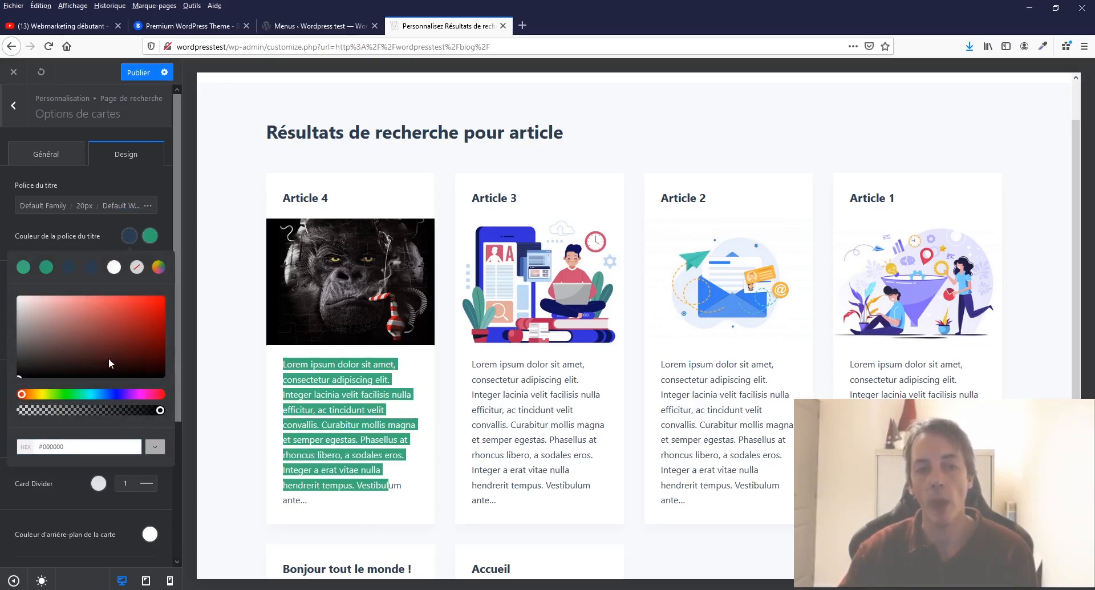
{"action": "left_click", "coordinate": [155, 450]}
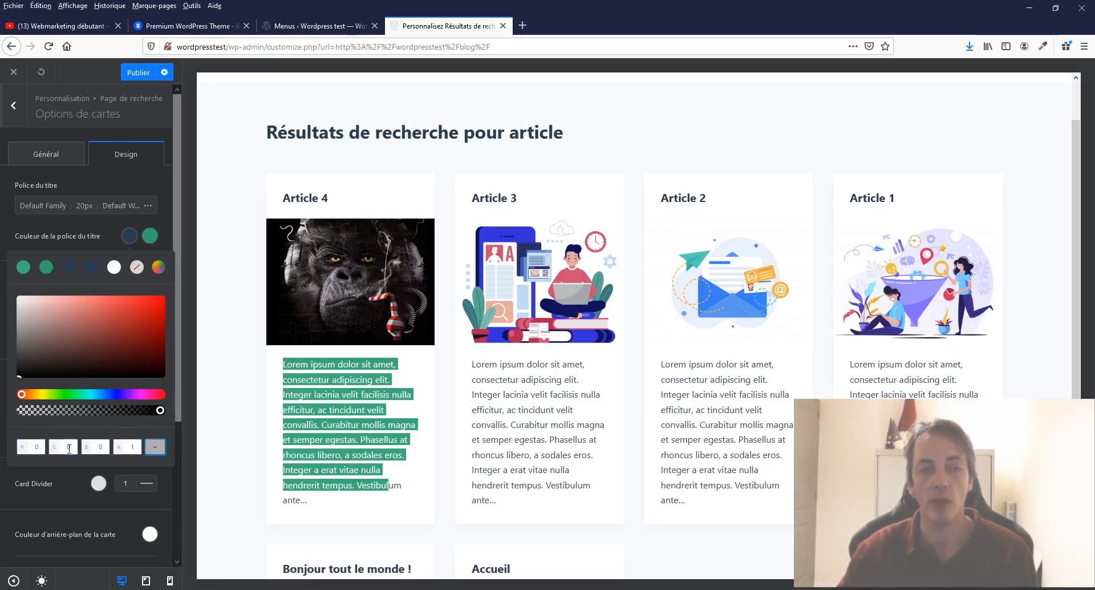
{"action": "left_click", "coordinate": [215, 336]}
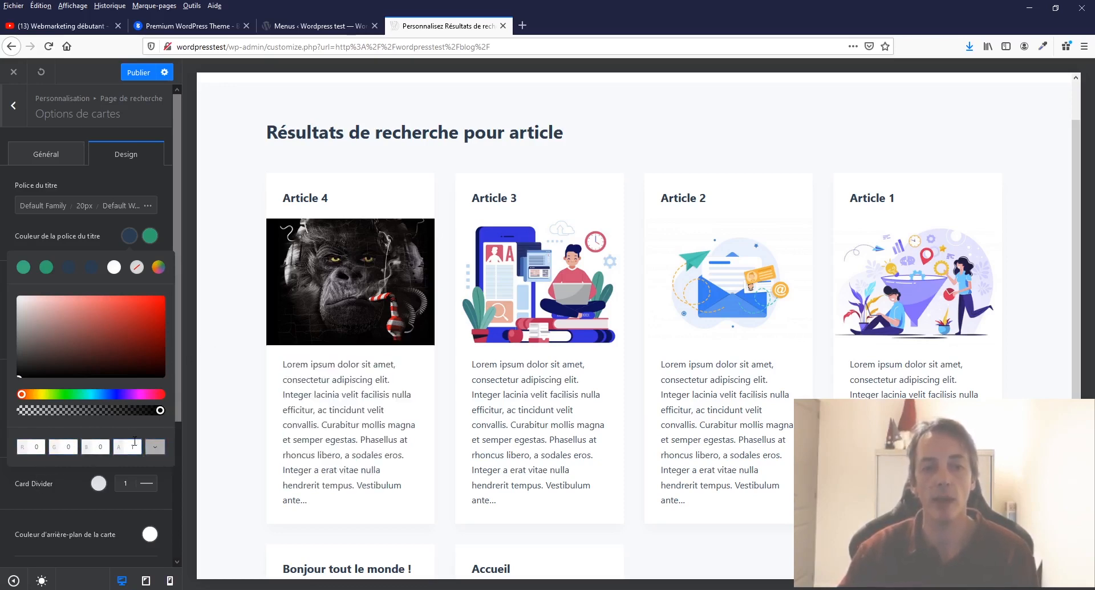
{"action": "left_click", "coordinate": [95, 237]}
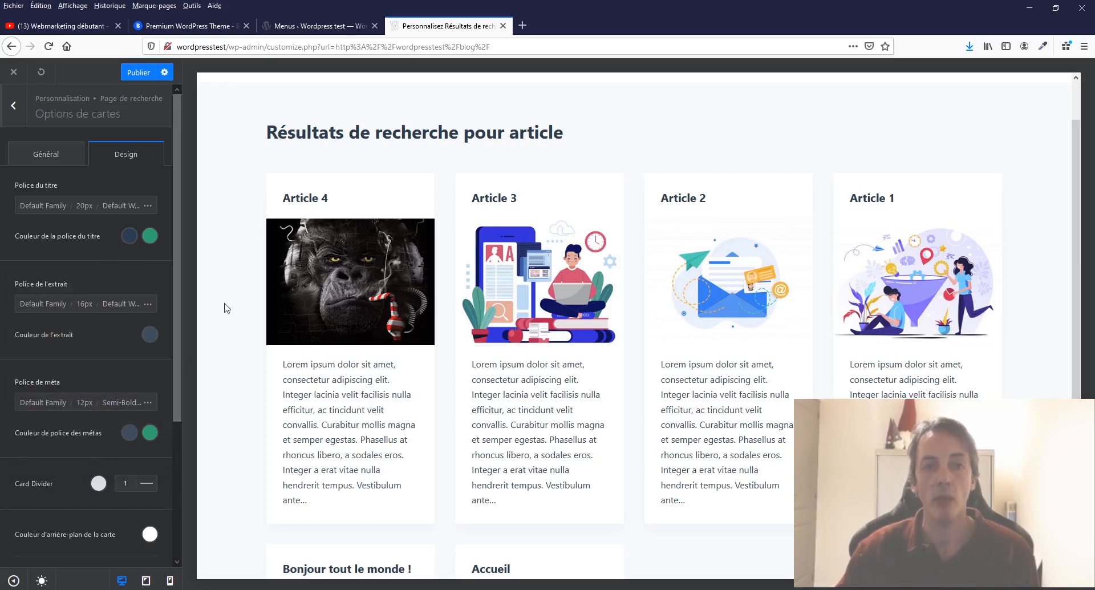
Set the font size of the card titles to 39 px
{"action": "left_click", "coordinate": [147, 206]}
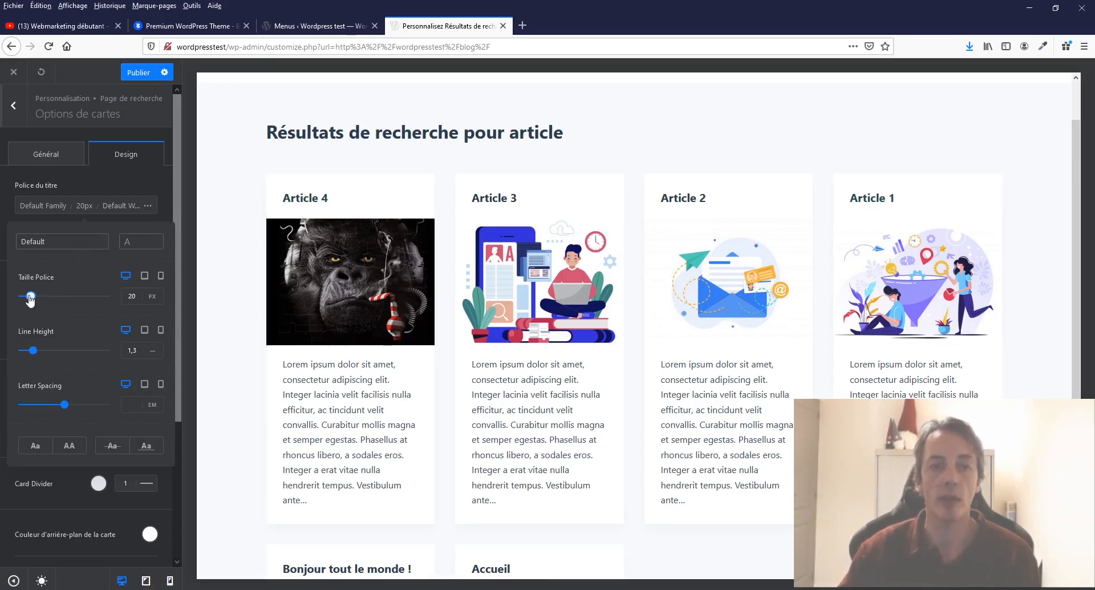
{"action": "mouse_move", "coordinate": [31, 296]}
{"action": "left_mouse_down"}
{"action": "mouse_move", "coordinate": [47, 301]}
{"action": "mouse_move", "coordinate": [37, 302]}
{"action": "left_mouse_up"}
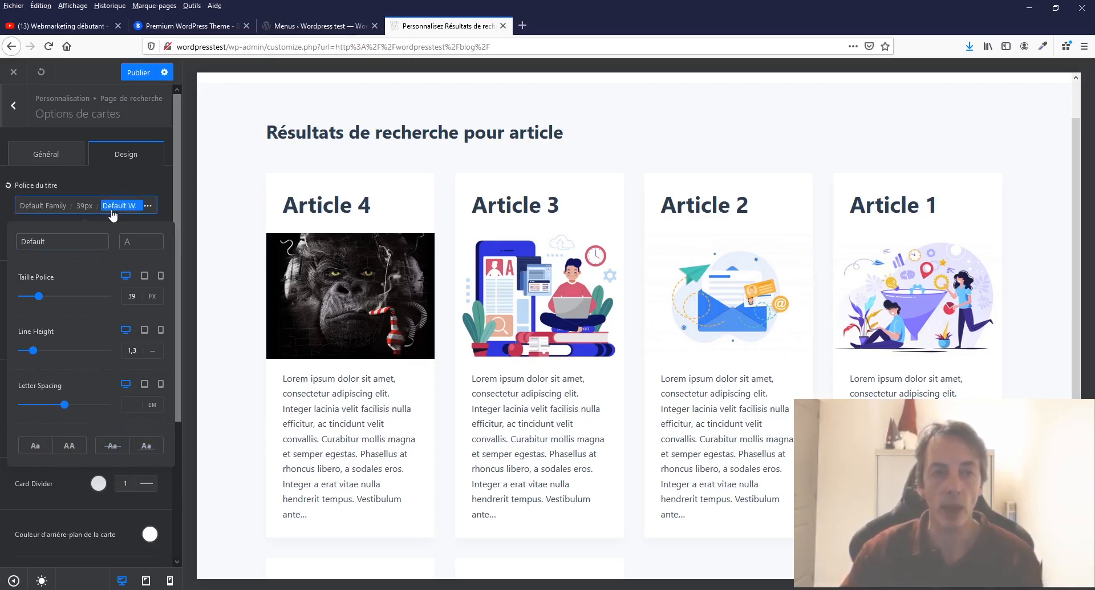
{"action": "left_click", "coordinate": [144, 177]}
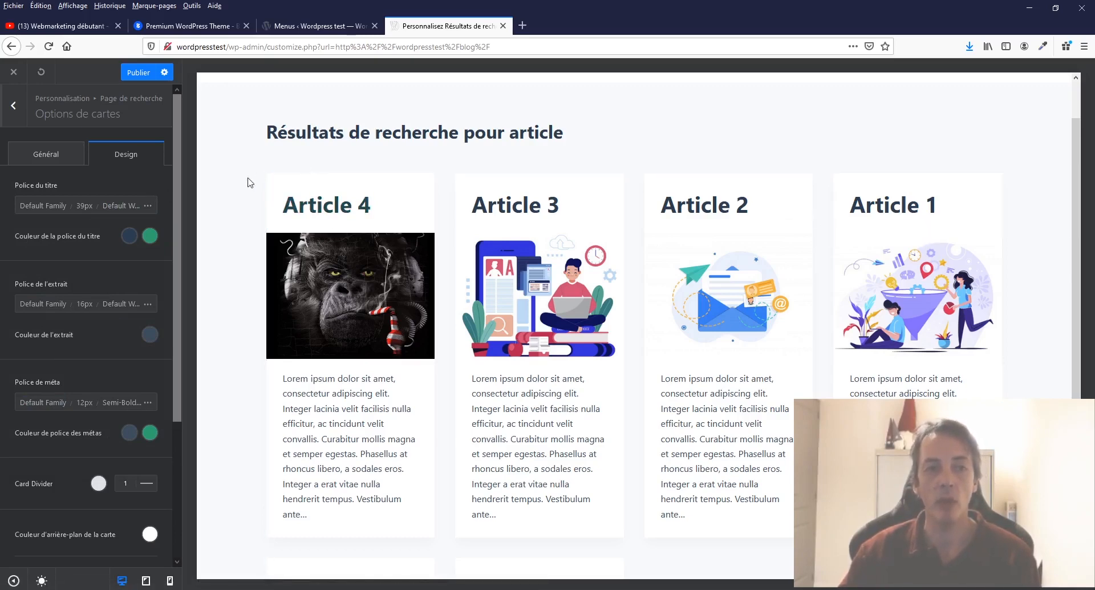
Browse the font families available for the card titles without choosing one
{"action": "left_click", "coordinate": [35, 210]}
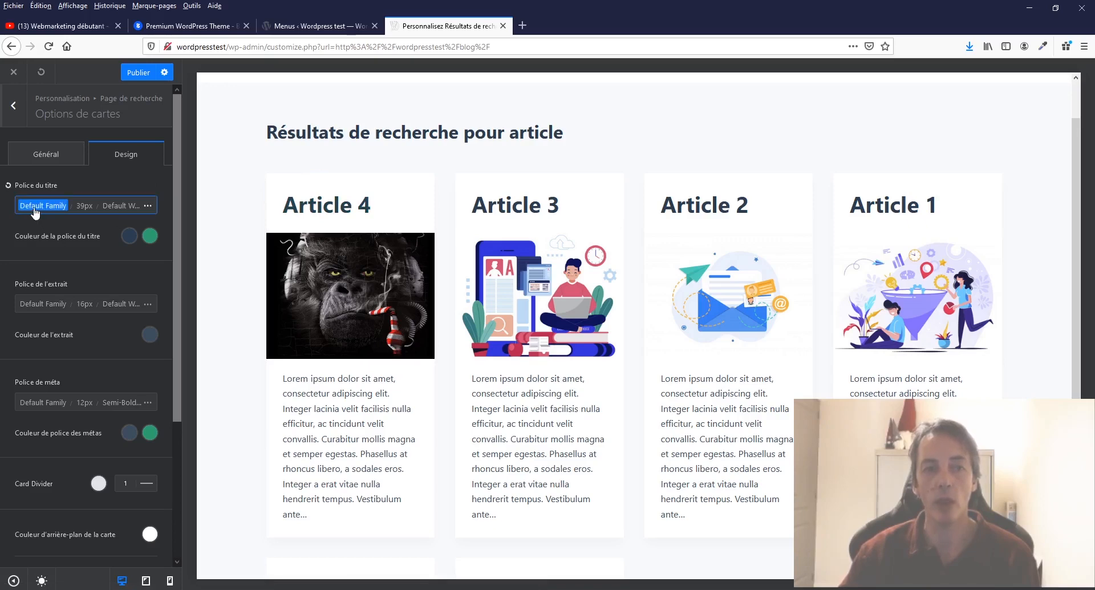
{"action": "left_click", "coordinate": [83, 206]}
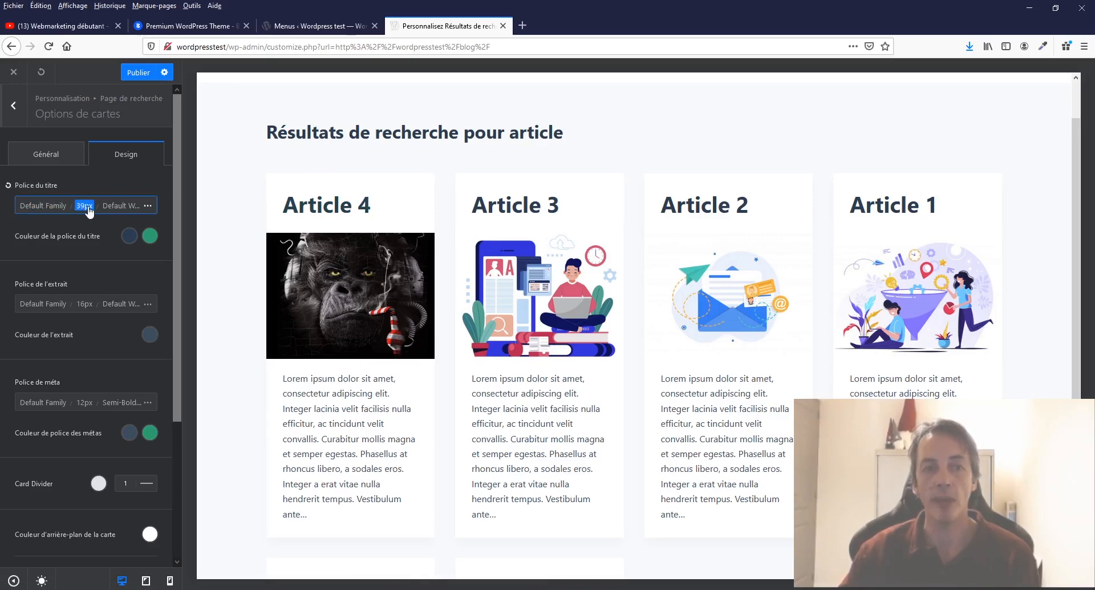
{"action": "left_click", "coordinate": [122, 206]}
{"action": "left_click", "coordinate": [37, 210]}
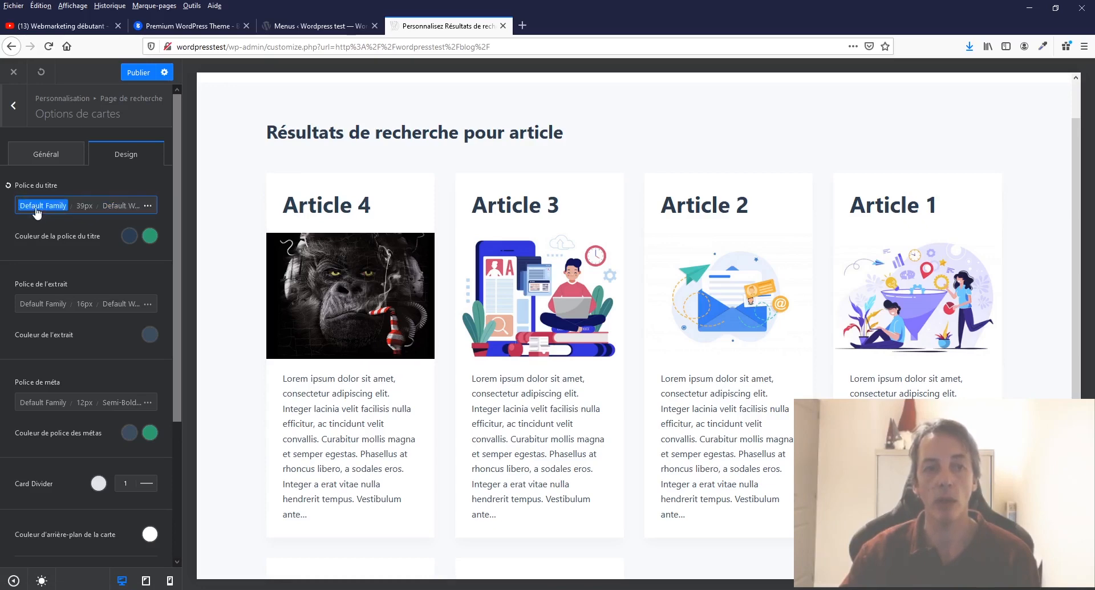
{"action": "left_click", "coordinate": [37, 209]}
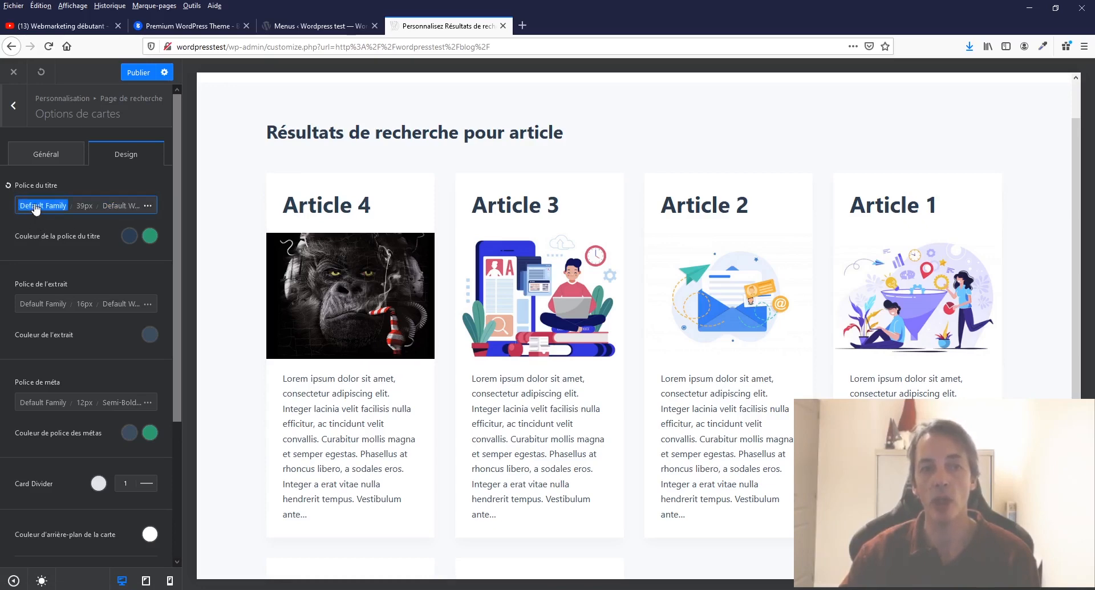
{"action": "left_click", "coordinate": [36, 209]}
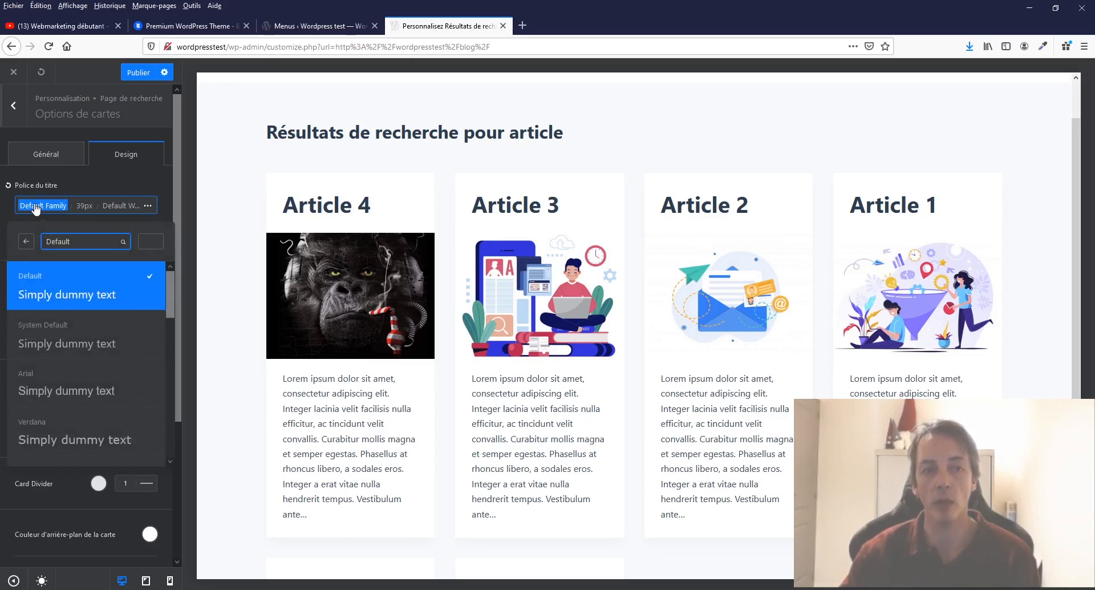
{"action": "scroll", "coordinate": [59, 318], "scroll_direction": "down", "scroll_amount": 5}
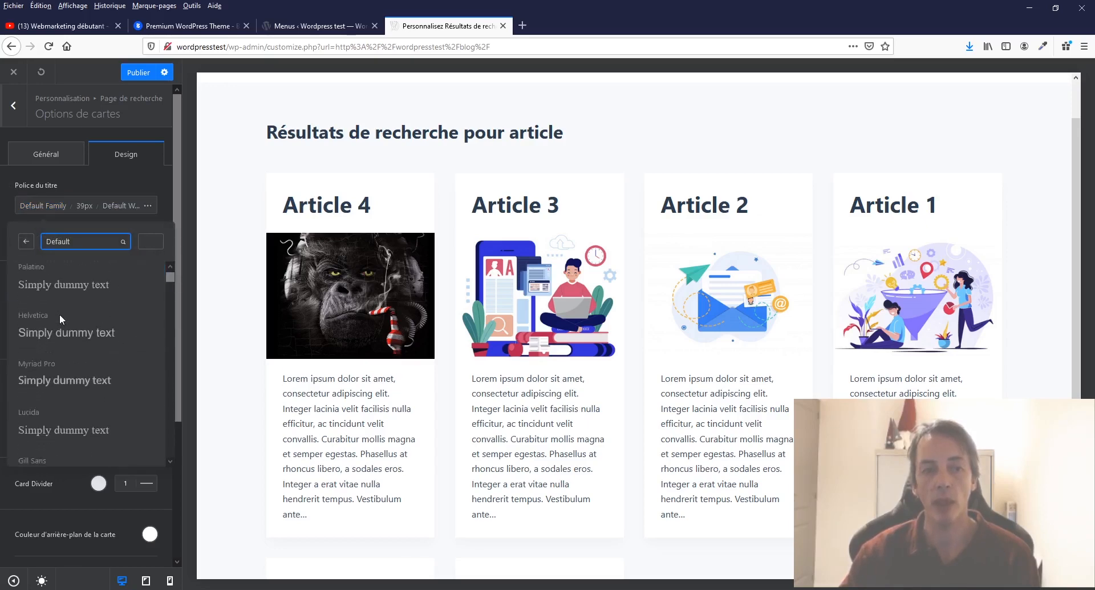
{"action": "scroll", "coordinate": [60, 317], "scroll_direction": "down", "scroll_amount": 10}
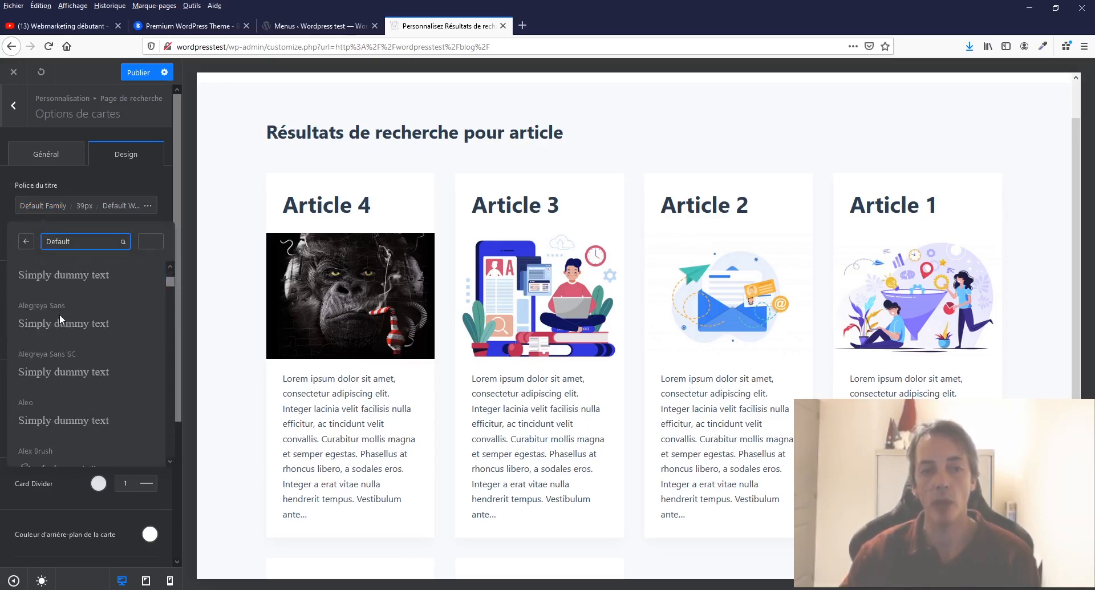
{"action": "scroll", "coordinate": [59, 313], "scroll_direction": "down", "scroll_amount": 3}
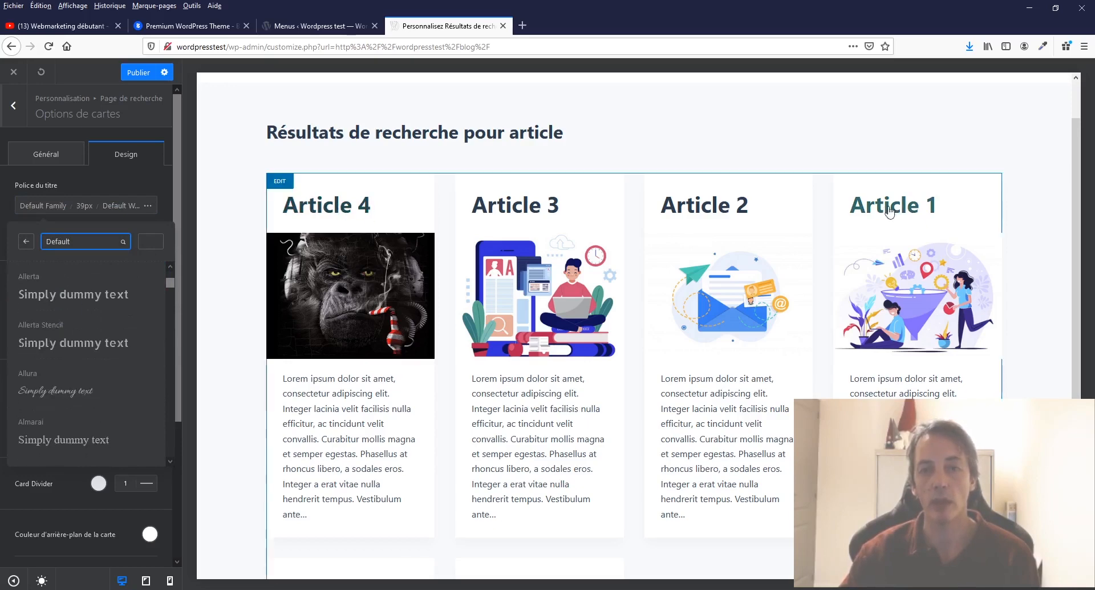
{"action": "left_click", "coordinate": [126, 185]}
Try the Thin 100 Italic, Extra-Light 200 and default weights on the card titles, and set the weight to Thin 100
{"action": "left_click", "coordinate": [84, 206]}
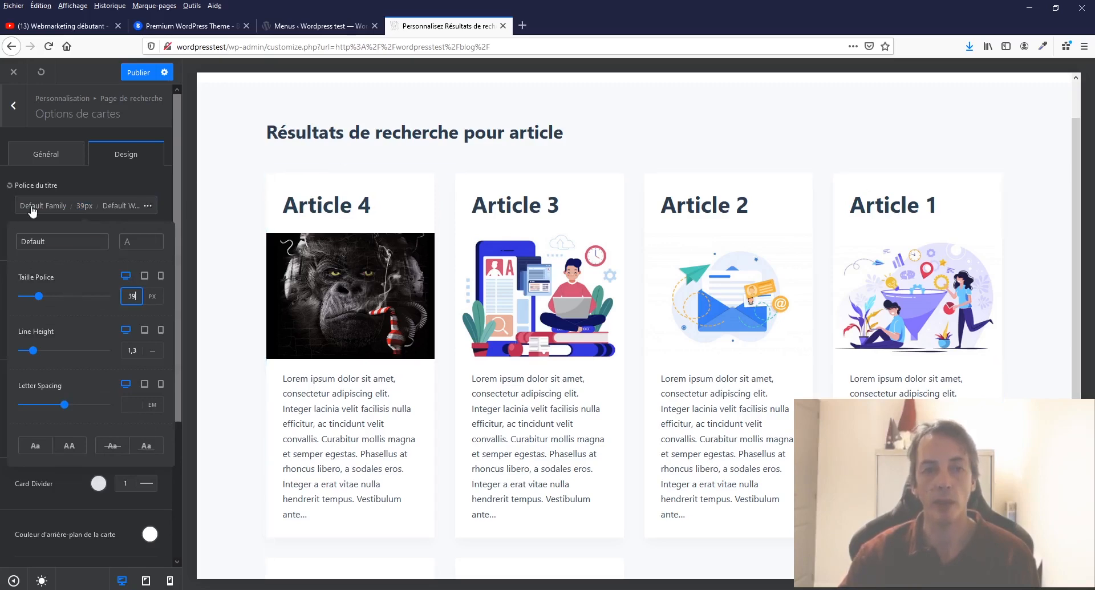
{"action": "left_click", "coordinate": [120, 206]}
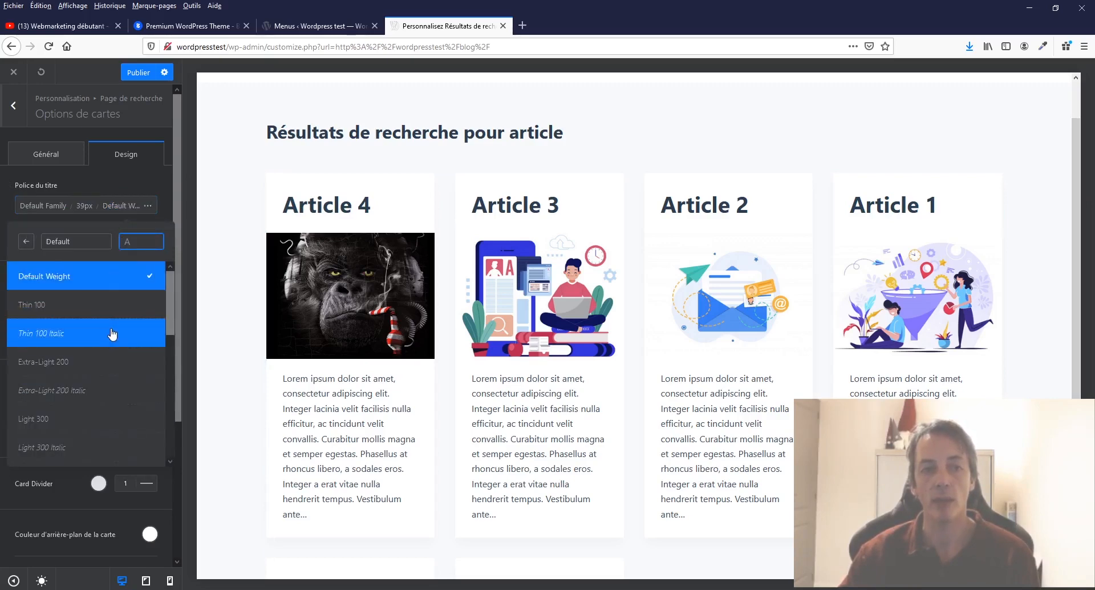
{"action": "scroll", "coordinate": [113, 334], "scroll_direction": "down", "scroll_amount": 5}
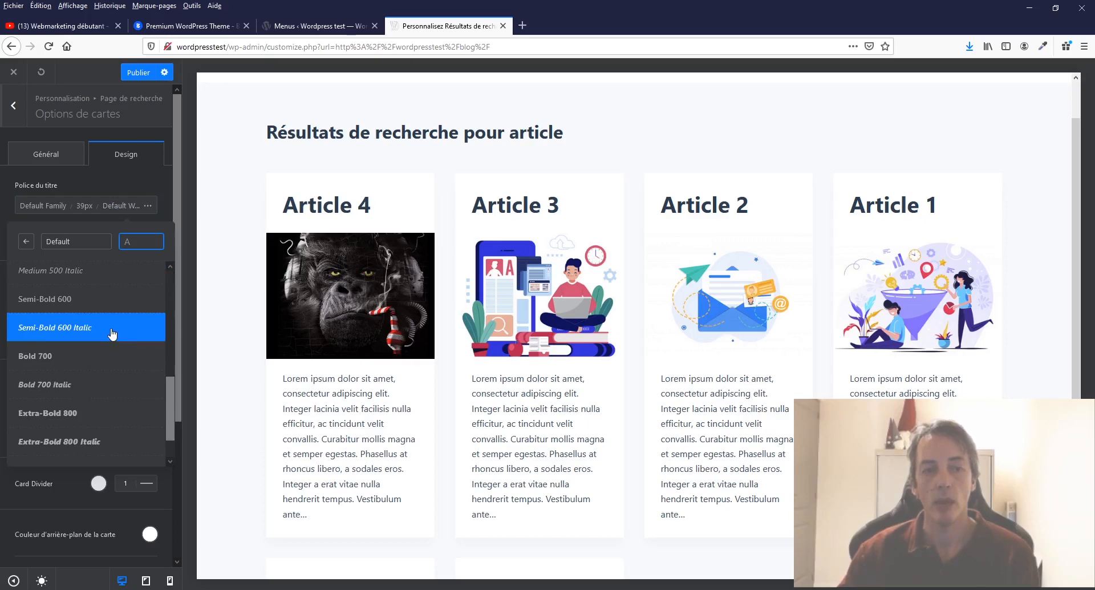
{"action": "scroll", "coordinate": [111, 337], "scroll_direction": "down", "scroll_amount": 2}
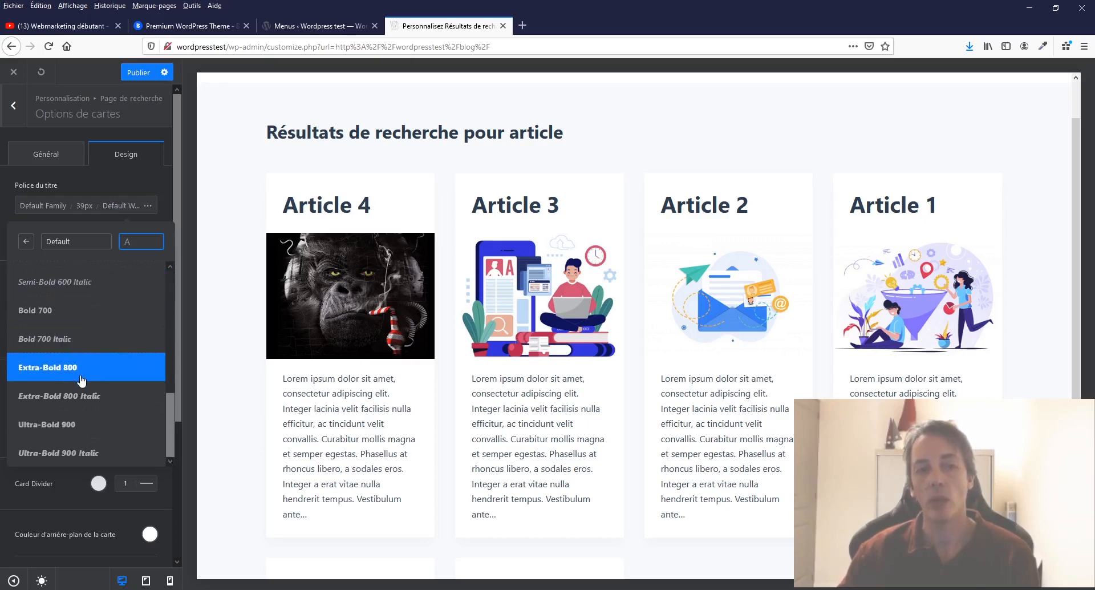
{"action": "scroll", "coordinate": [92, 325], "scroll_direction": "up", "scroll_amount": 7}
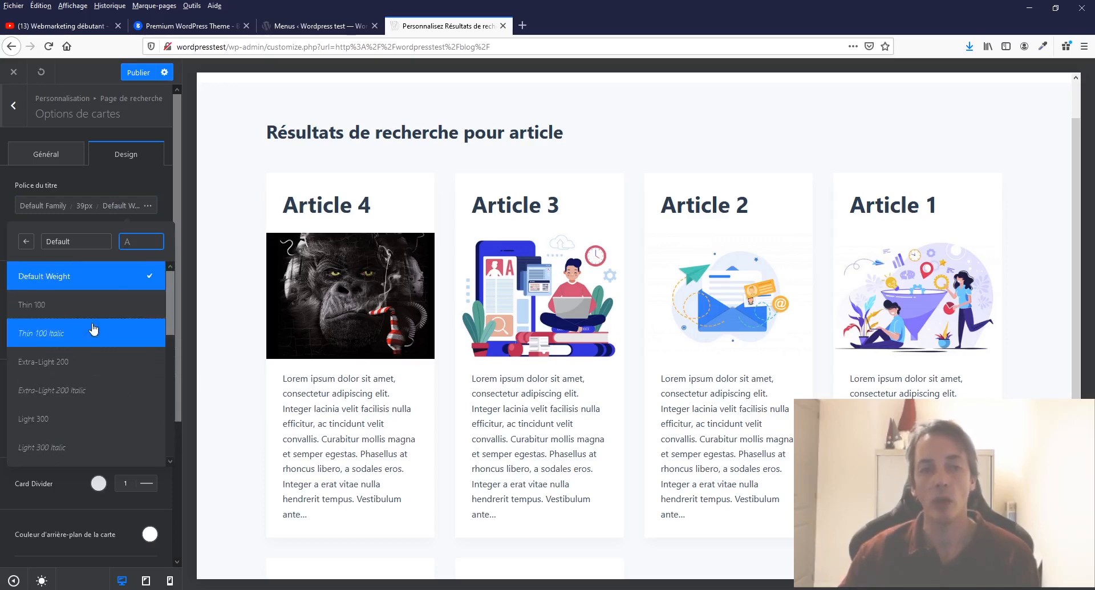
{"action": "left_click", "coordinate": [34, 306]}
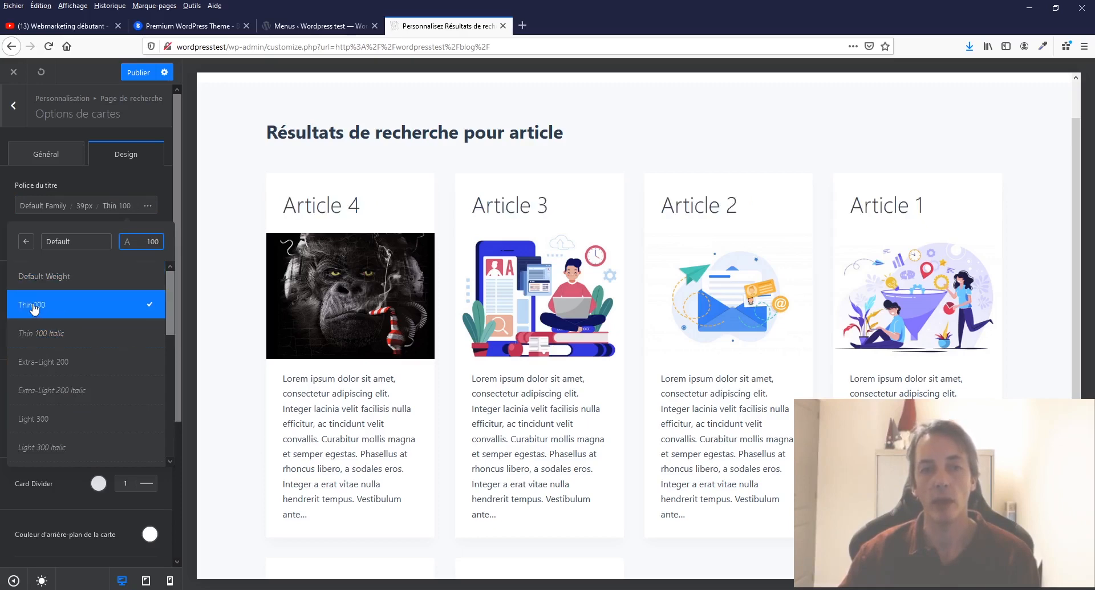
{"action": "left_click", "coordinate": [73, 345]}
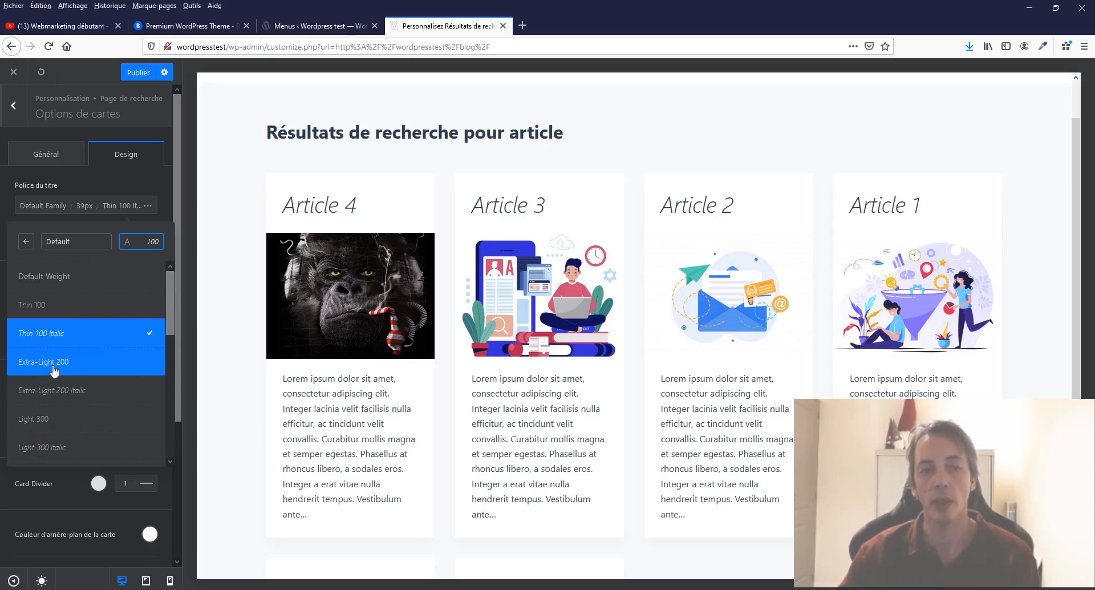
{"action": "left_click", "coordinate": [54, 368]}
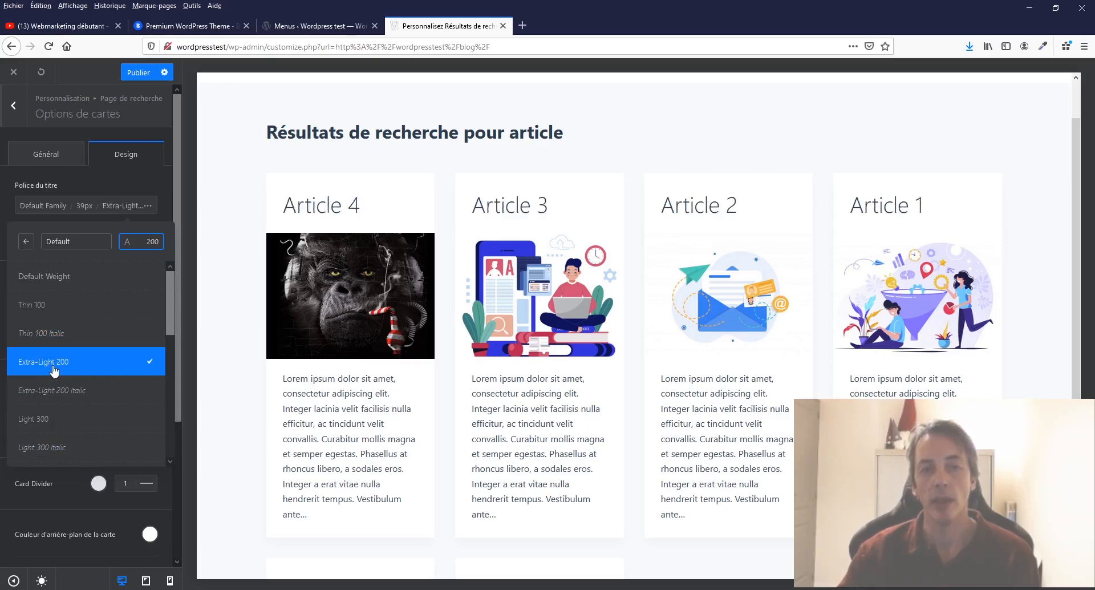
{"action": "left_click", "coordinate": [46, 283]}
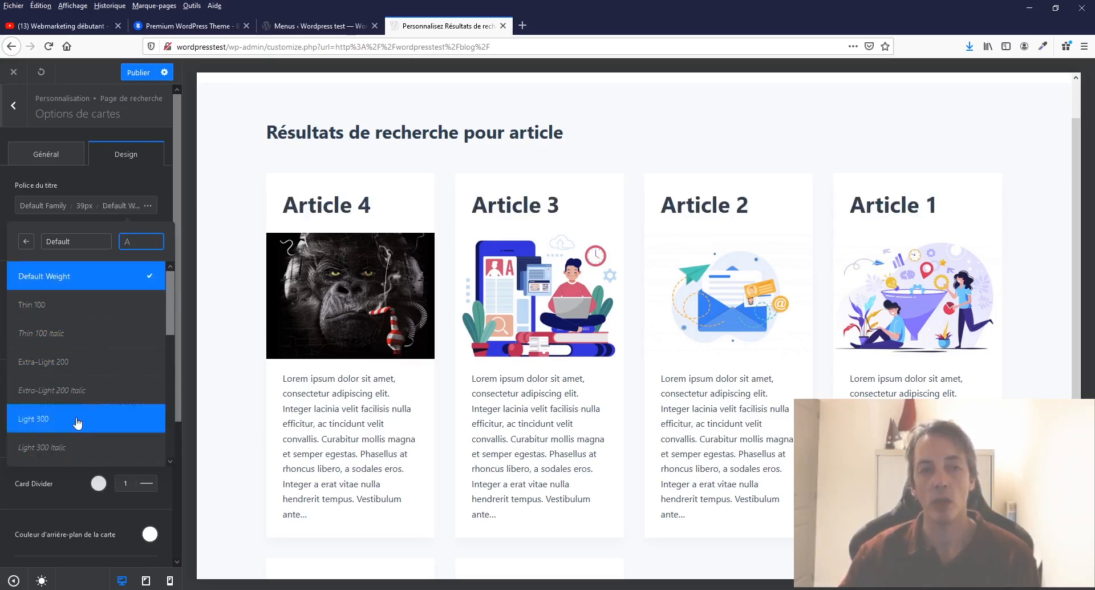
{"action": "left_click", "coordinate": [39, 311]}
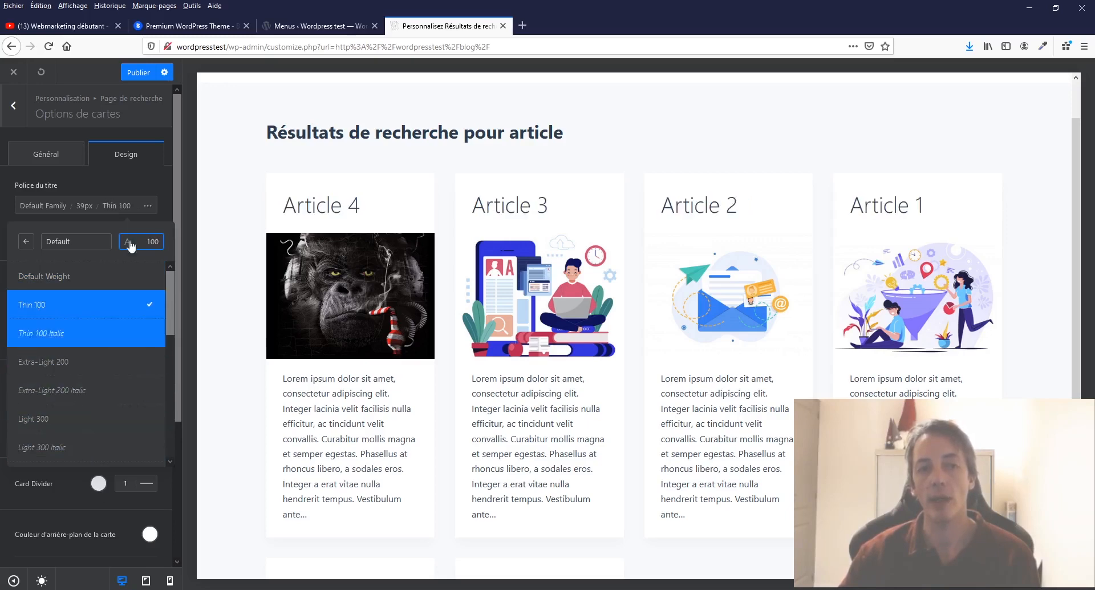
{"action": "left_click", "coordinate": [133, 181]}
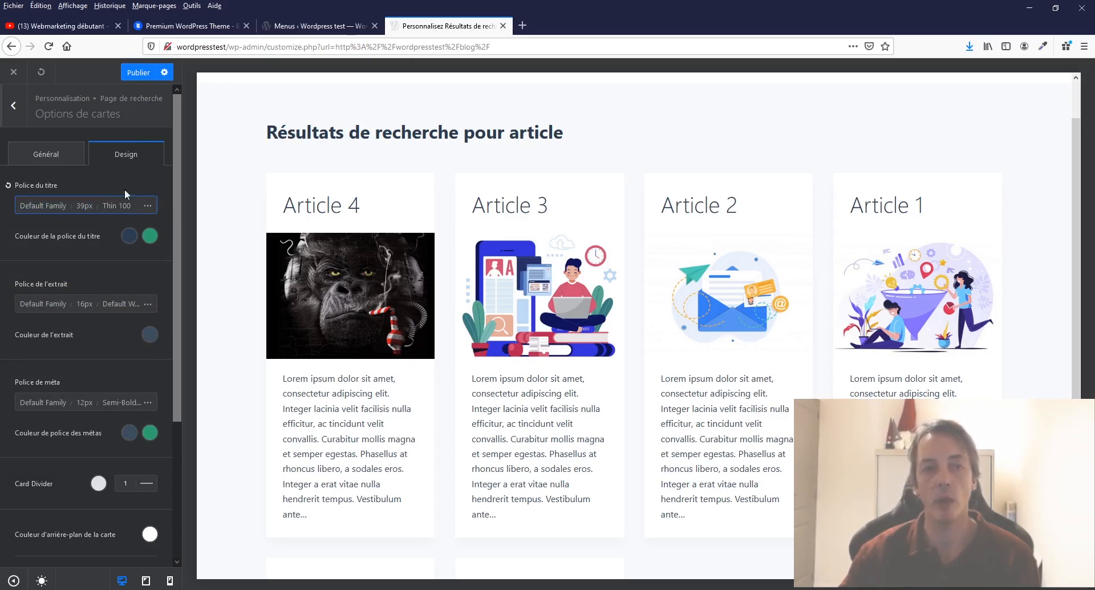
Set the card divider colour to the palette's Color 4 (#2c3e50)
{"action": "scroll", "coordinate": [153, 342], "scroll_direction": "down", "scroll_amount": 3}
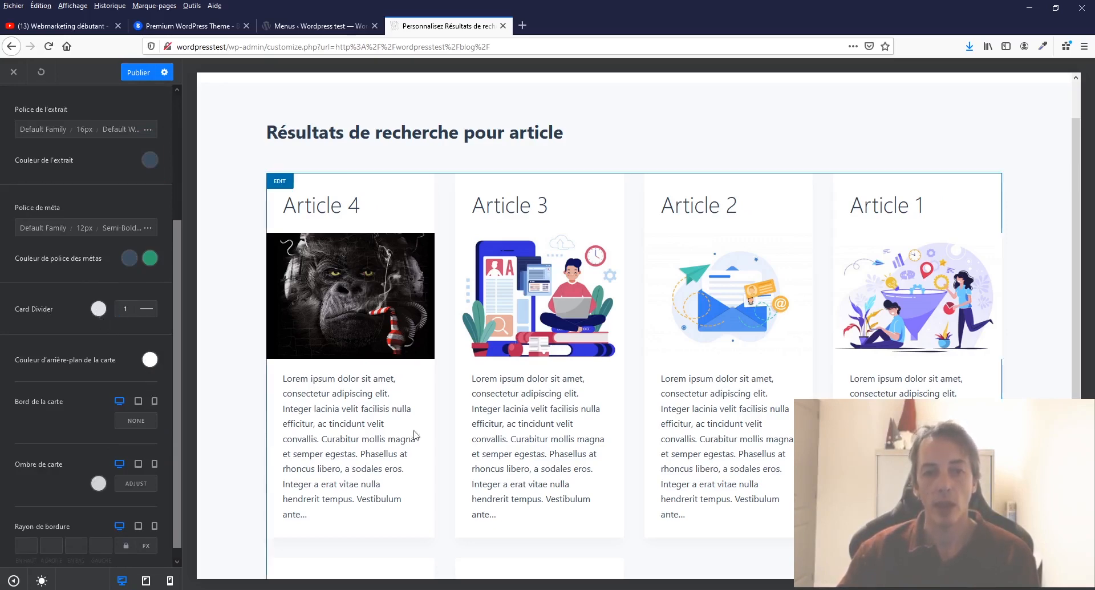
{"action": "scroll", "coordinate": [509, 501], "scroll_direction": "down", "scroll_amount": 4}
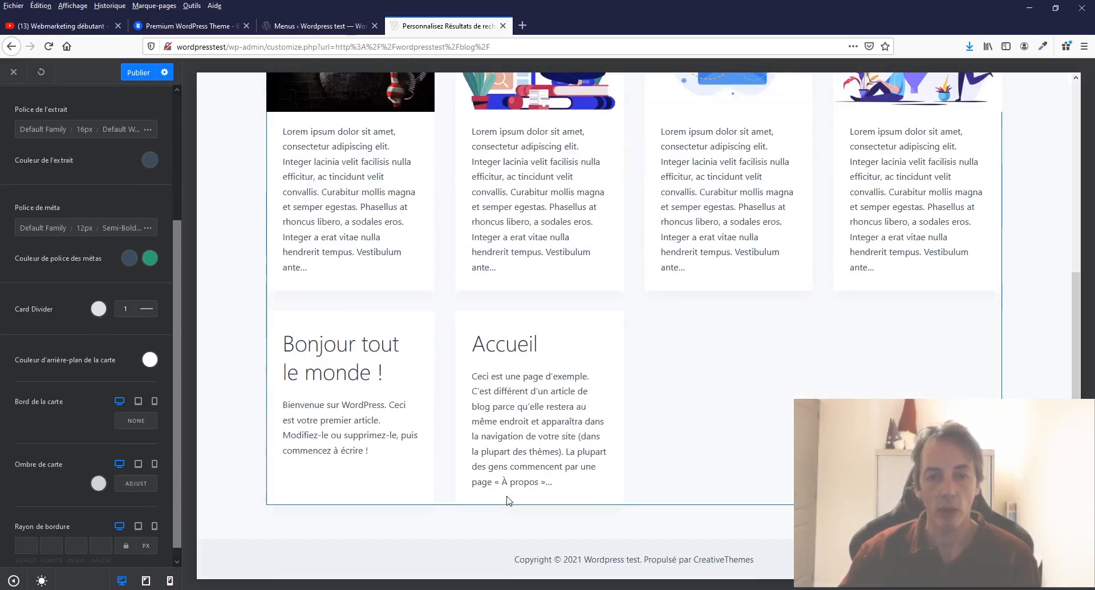
{"action": "left_click", "coordinate": [98, 309]}
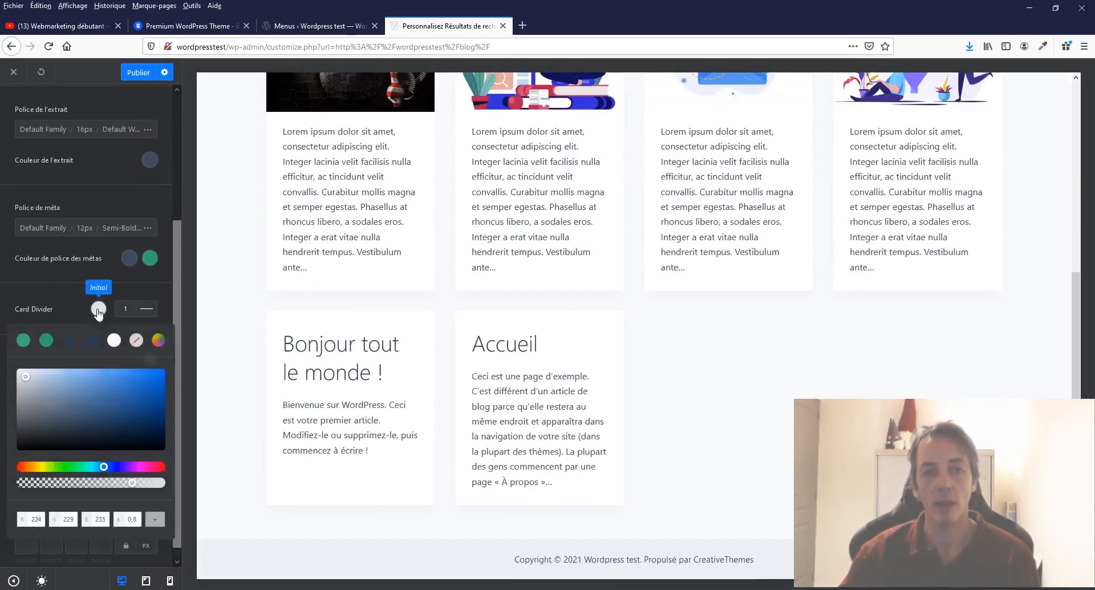
{"action": "left_click", "coordinate": [91, 340]}
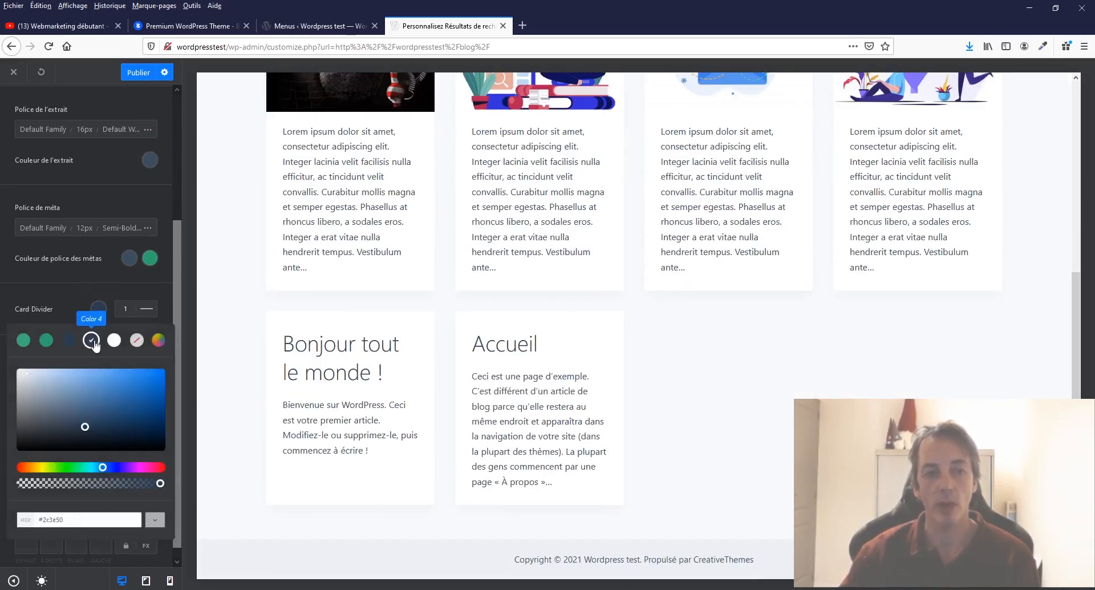
{"action": "left_click", "coordinate": [79, 291]}
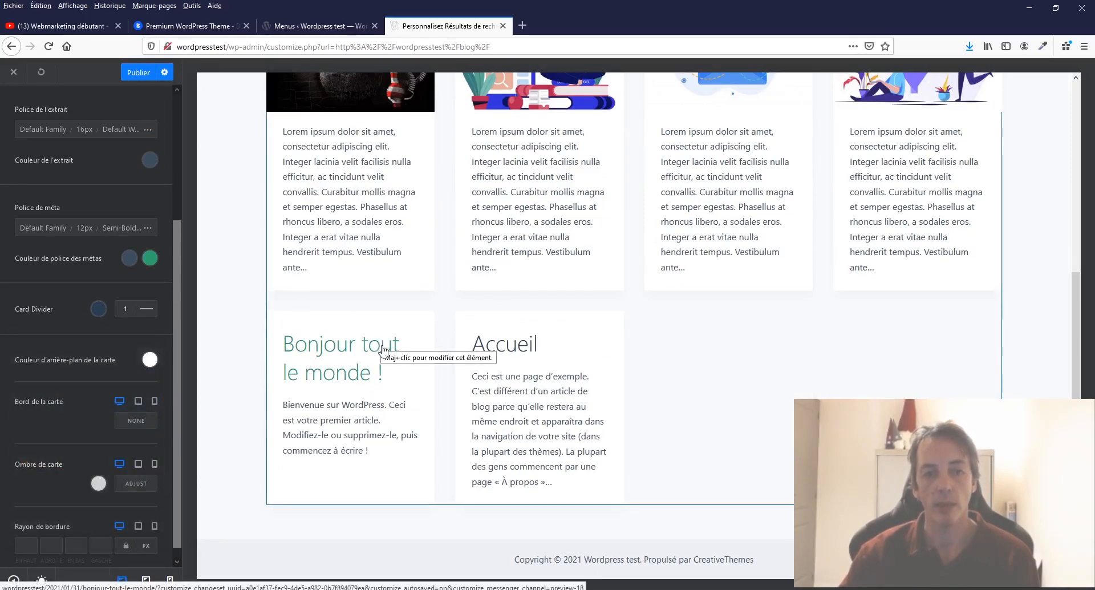
Make the Diviseur element visible among the search card elements in the general card options
{"action": "scroll", "coordinate": [388, 354], "scroll_direction": "up", "scroll_amount": 4}
{"action": "scroll", "coordinate": [394, 368], "scroll_direction": "down", "scroll_amount": 2}
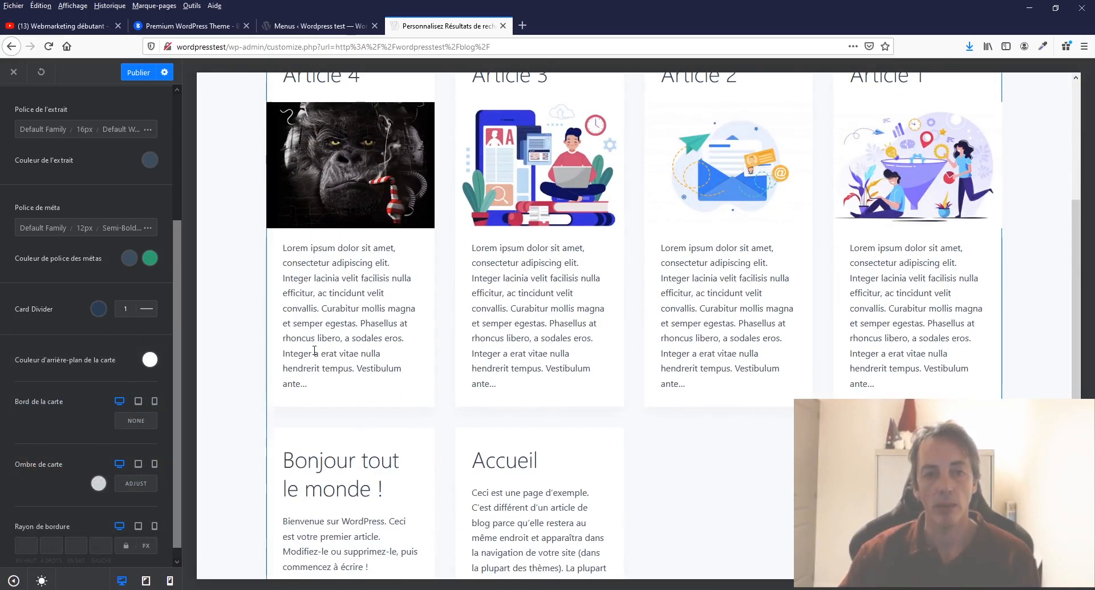
{"action": "scroll", "coordinate": [95, 170], "scroll_direction": "up", "scroll_amount": 5}
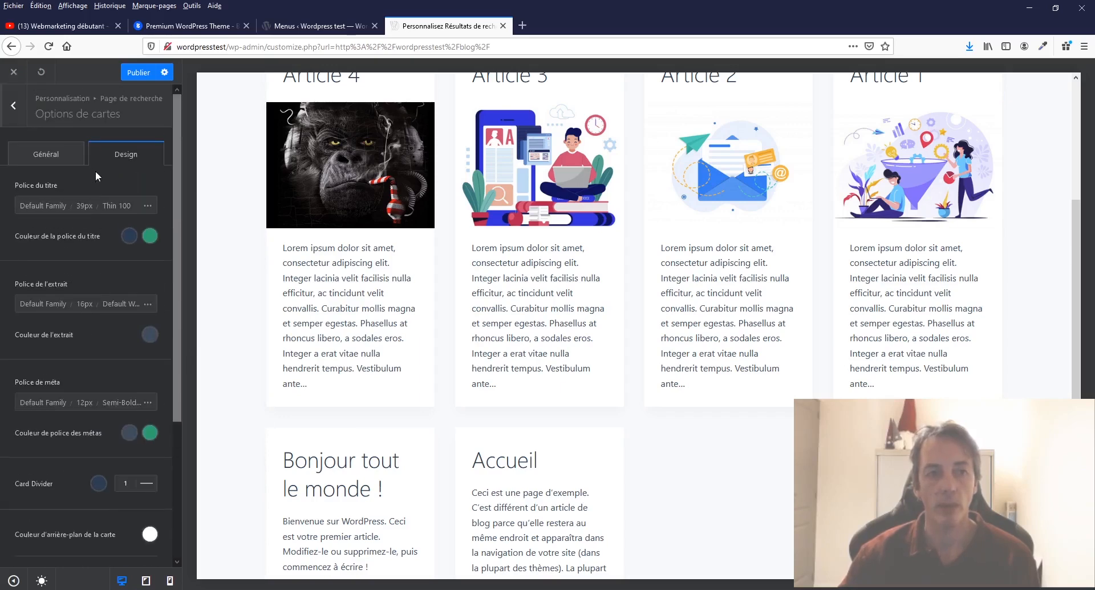
{"action": "left_click", "coordinate": [47, 154]}
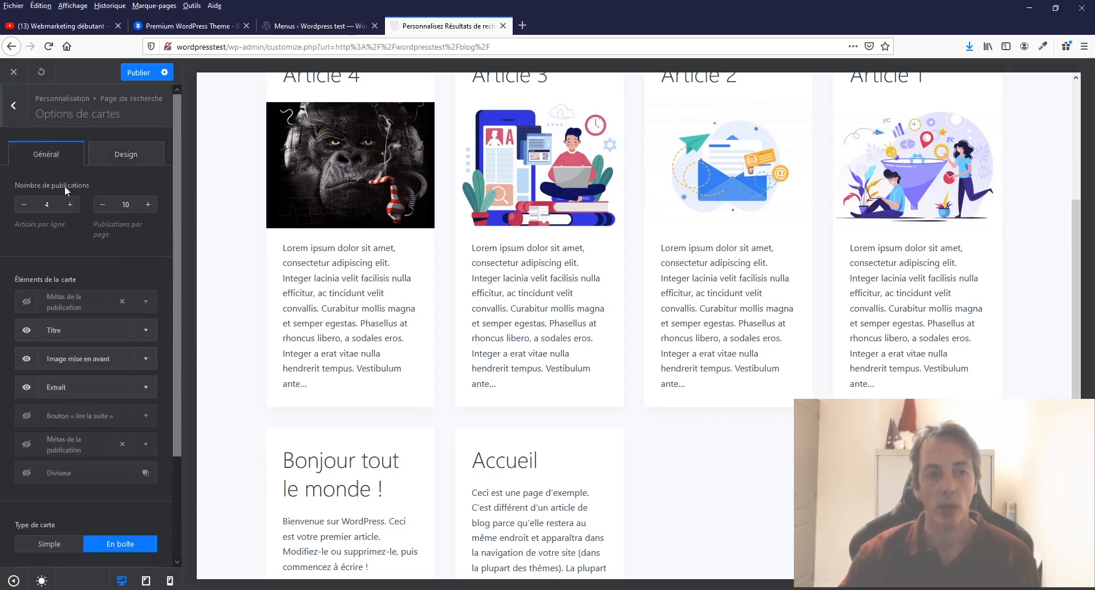
{"action": "left_click", "coordinate": [26, 472]}
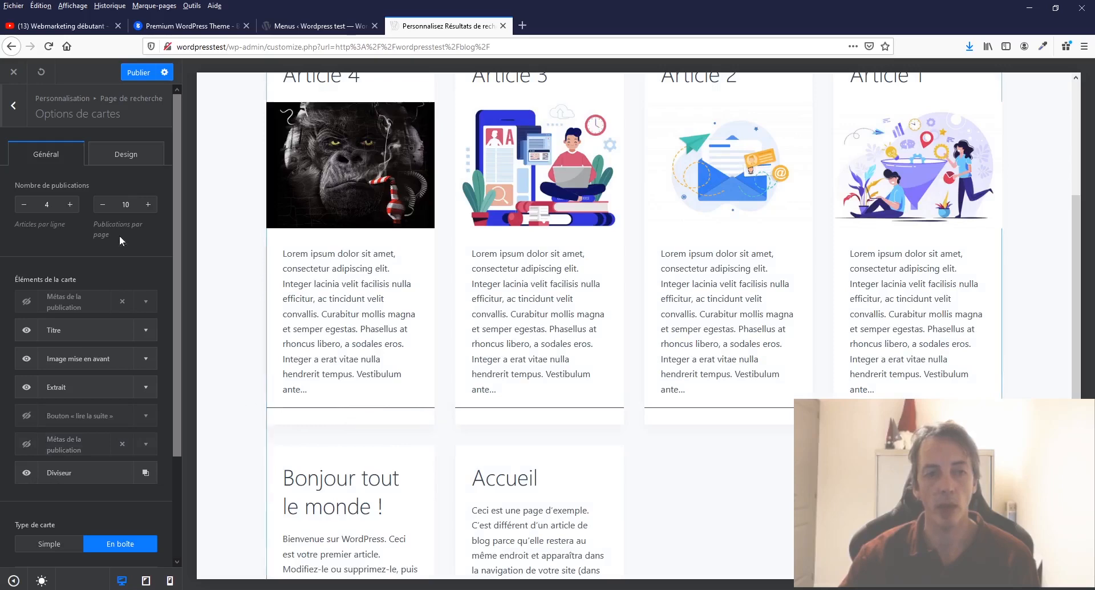
Return to the card design options and inspect the colour picker of the card divider
{"action": "left_click", "coordinate": [143, 153]}
{"action": "scroll", "coordinate": [132, 378], "scroll_direction": "down", "scroll_amount": 5}
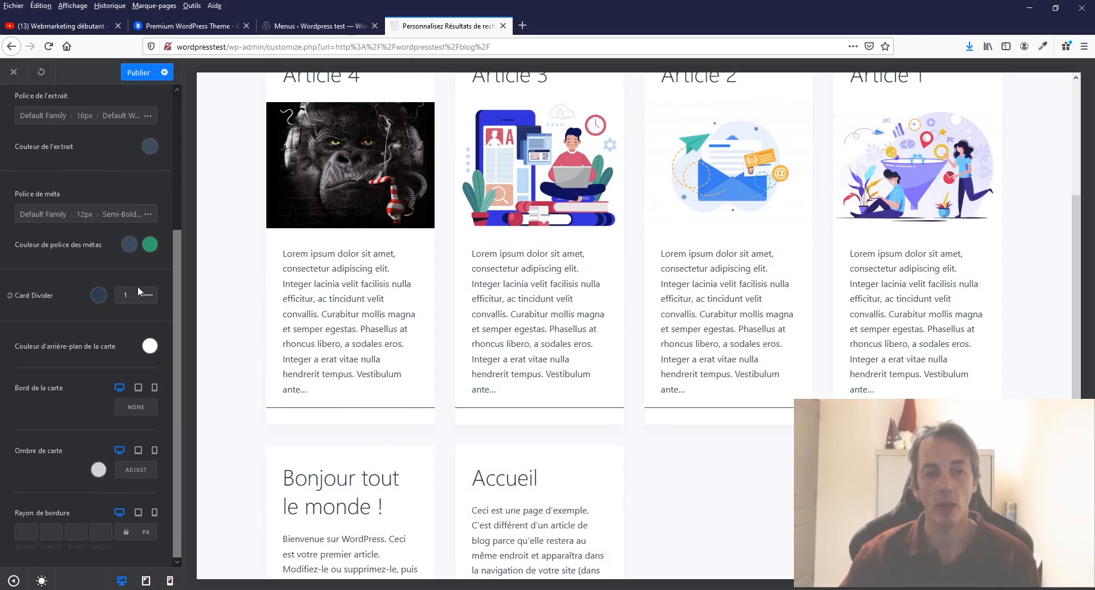
{"action": "left_click", "coordinate": [98, 295]}
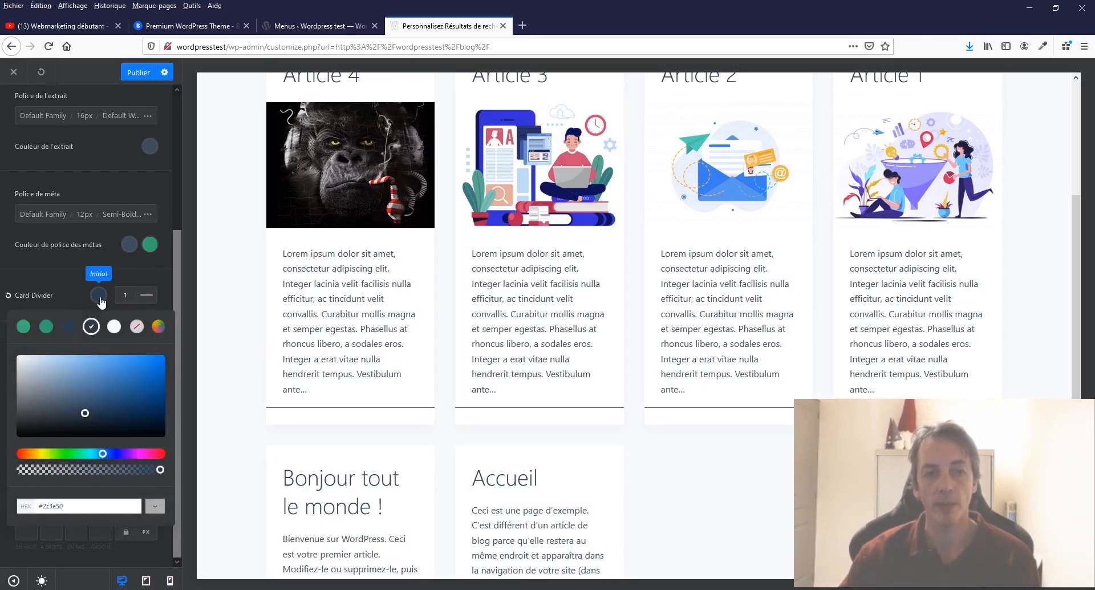
{"action": "left_click", "coordinate": [89, 295]}
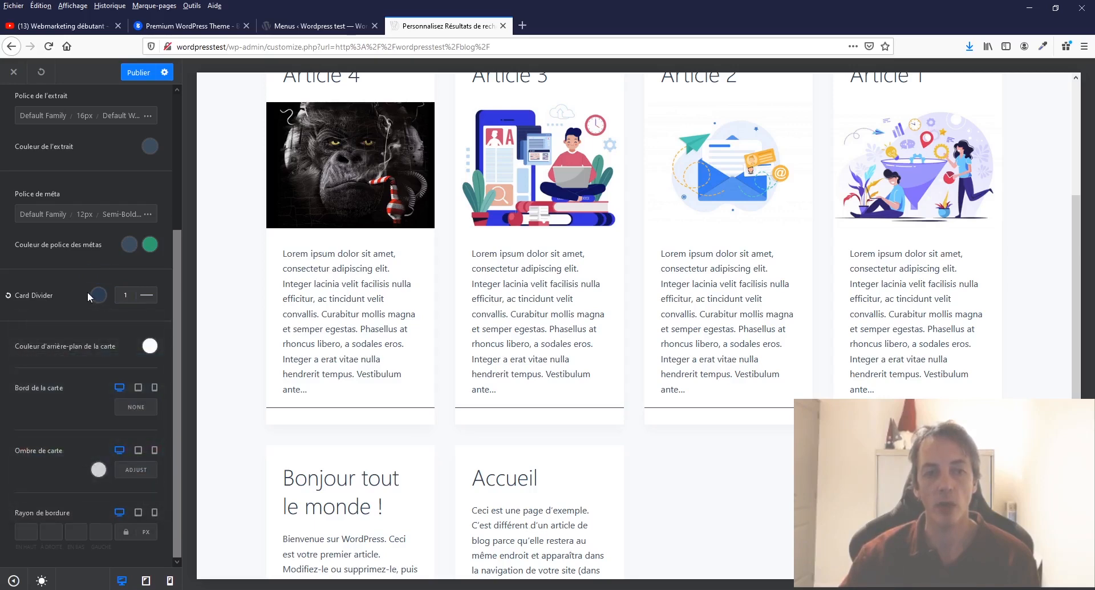
Try thicknesses of 2 and 5 on the card divider, and set it back to 1
{"action": "left_click", "coordinate": [120, 295]}
{"action": "left_click", "coordinate": [124, 295]}
{"action": "type", "text": "2"}
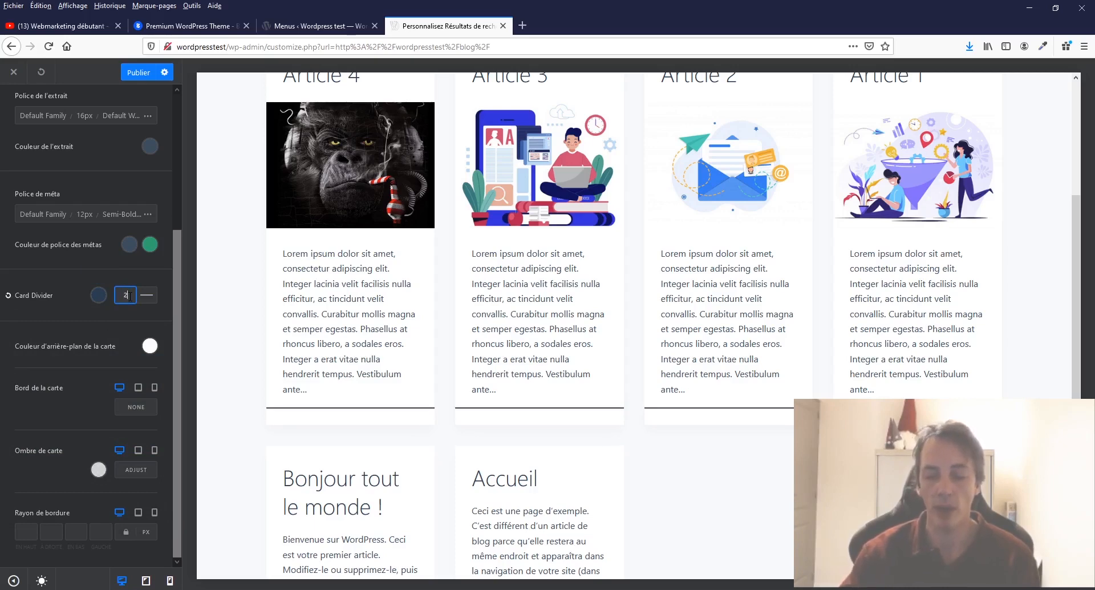
{"action": "key", "text": "BackSpace"}
{"action": "type", "text": "1"}
{"action": "key", "text": "BackSpace"}
{"action": "type", "text": "5"}
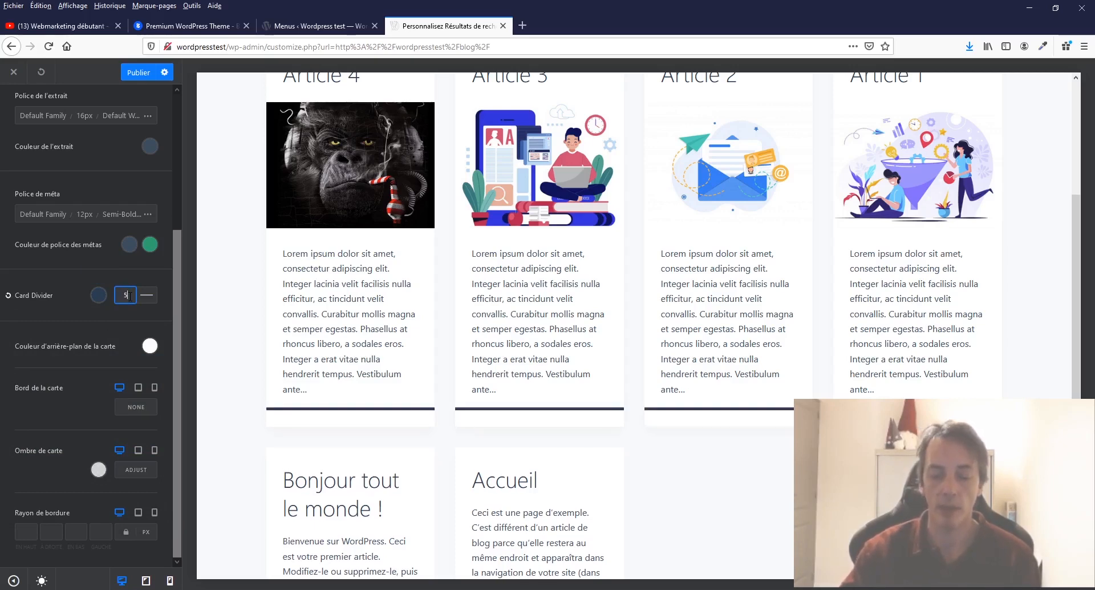
{"action": "key", "text": "BackSpace"}
{"action": "type", "text": "1"}
{"action": "key", "text": "BackSpace"}
{"action": "type", "text": "5"}
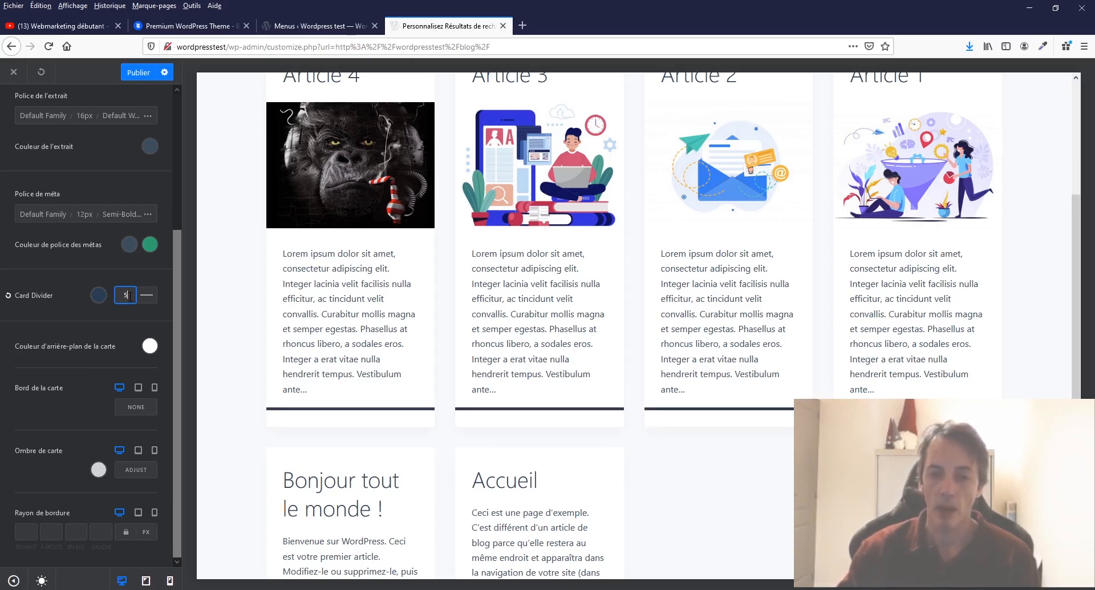
{"action": "key", "text": "BackSpace"}
{"action": "type", "text": "1"}
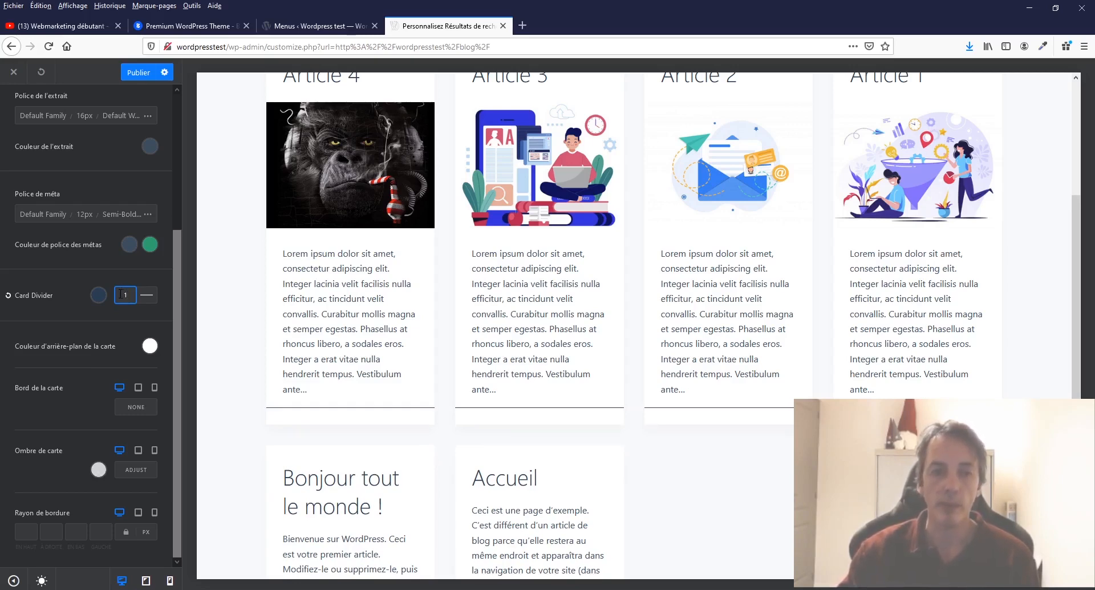
{"action": "left_click", "coordinate": [142, 262]}
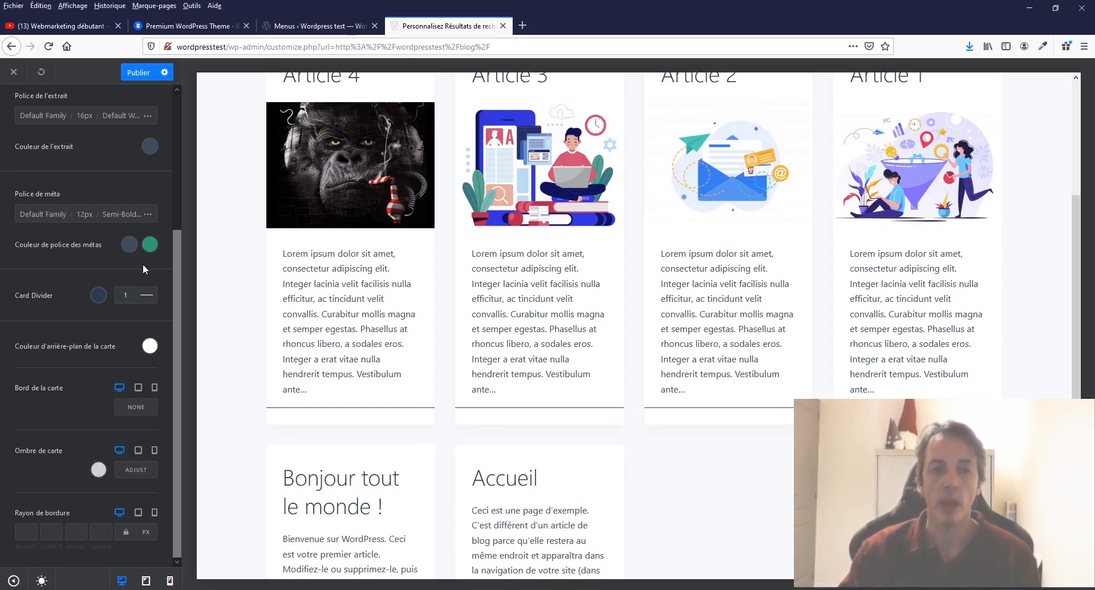
Try the dashed, dotted and solid line styles on the card divider, and set its style to None
{"action": "left_click", "coordinate": [147, 296]}
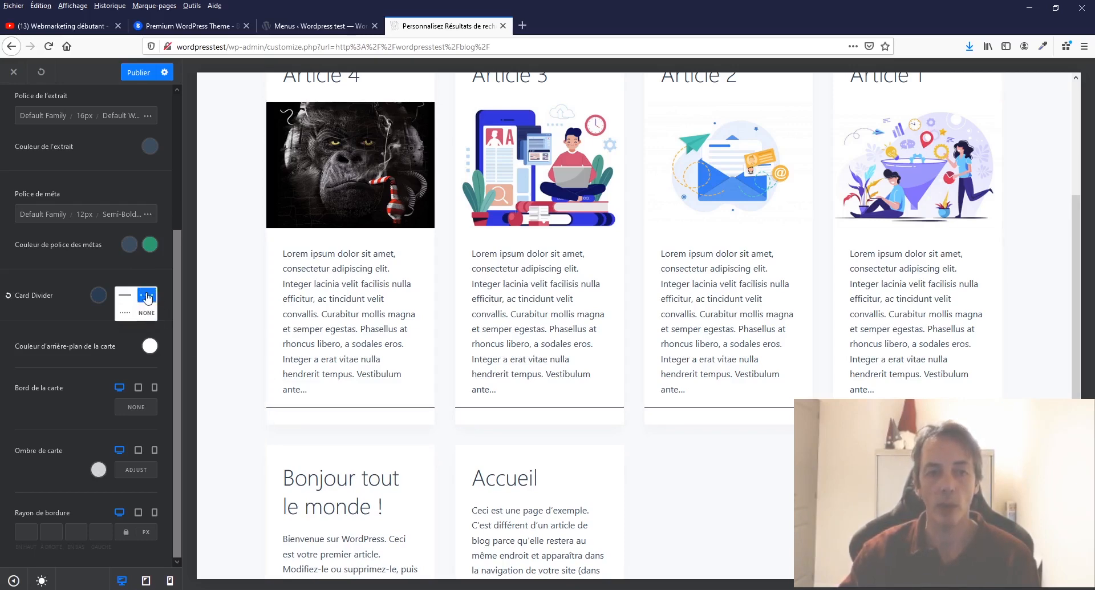
{"action": "left_click", "coordinate": [147, 297]}
{"action": "left_click", "coordinate": [144, 296]}
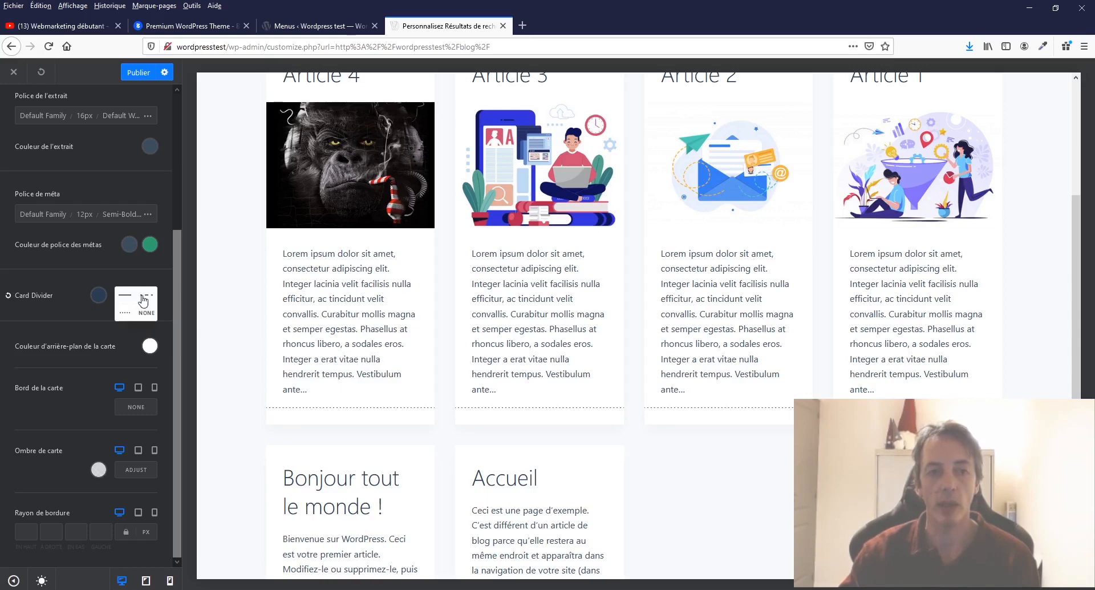
{"action": "left_click", "coordinate": [126, 314]}
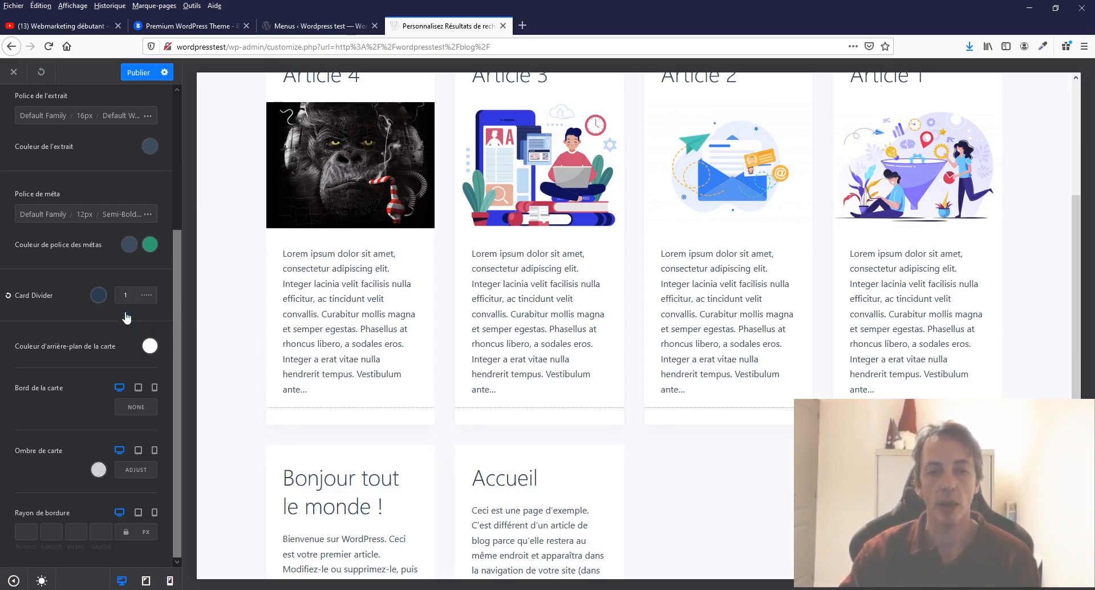
{"action": "left_click", "coordinate": [146, 296]}
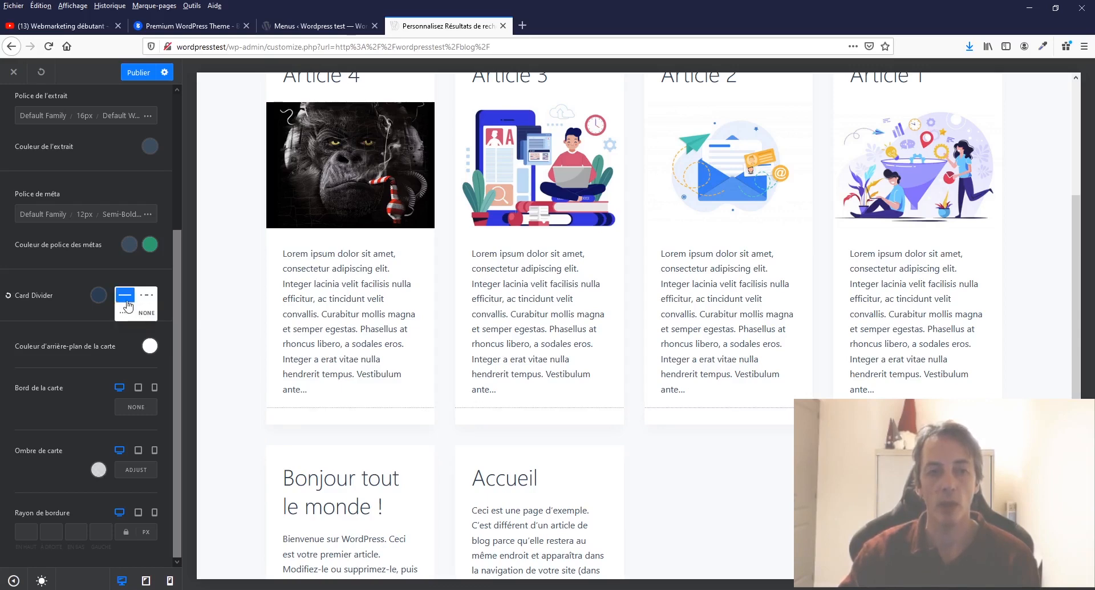
{"action": "left_click", "coordinate": [131, 297]}
{"action": "left_click", "coordinate": [146, 296]}
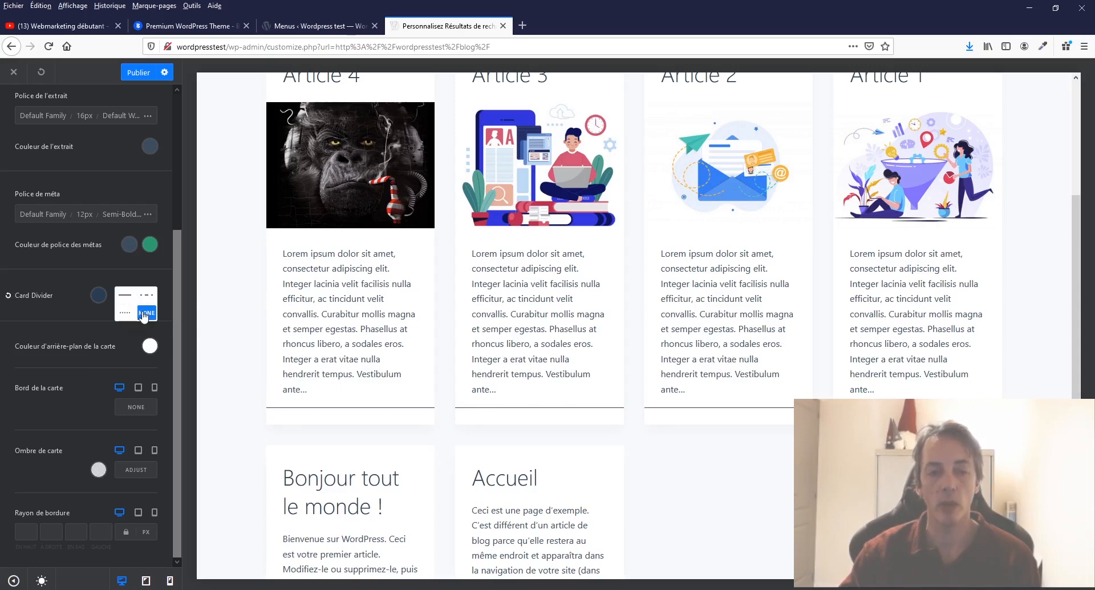
{"action": "left_click", "coordinate": [146, 313]}
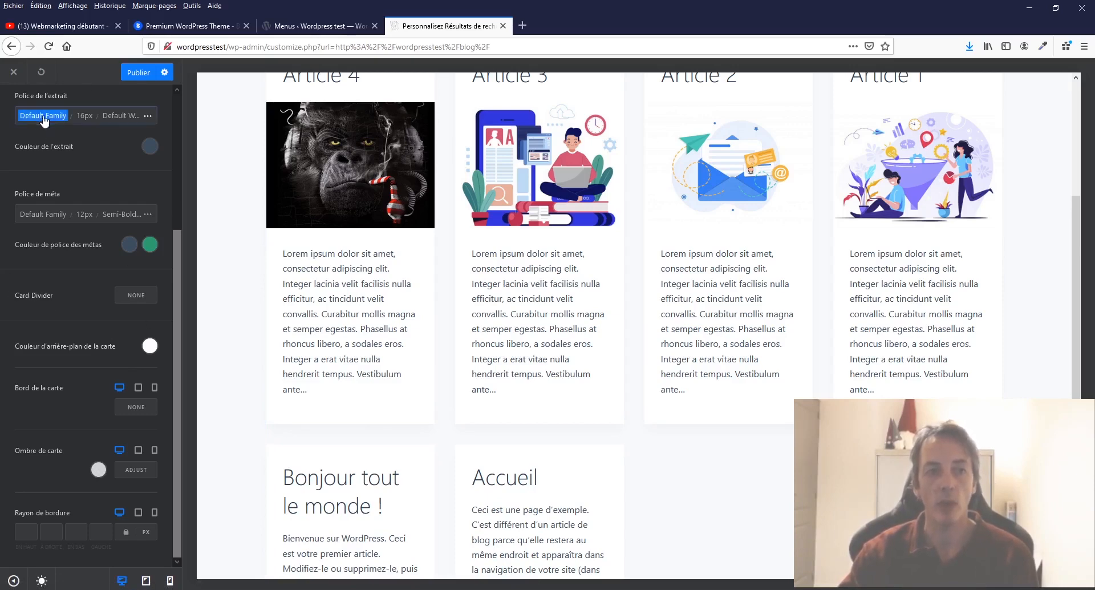
Move the Diviseur element between Image mise en avant and Extrait in the general card options
{"action": "scroll", "coordinate": [86, 143], "scroll_direction": "up", "scroll_amount": 3}
{"action": "left_click", "coordinate": [48, 98]}
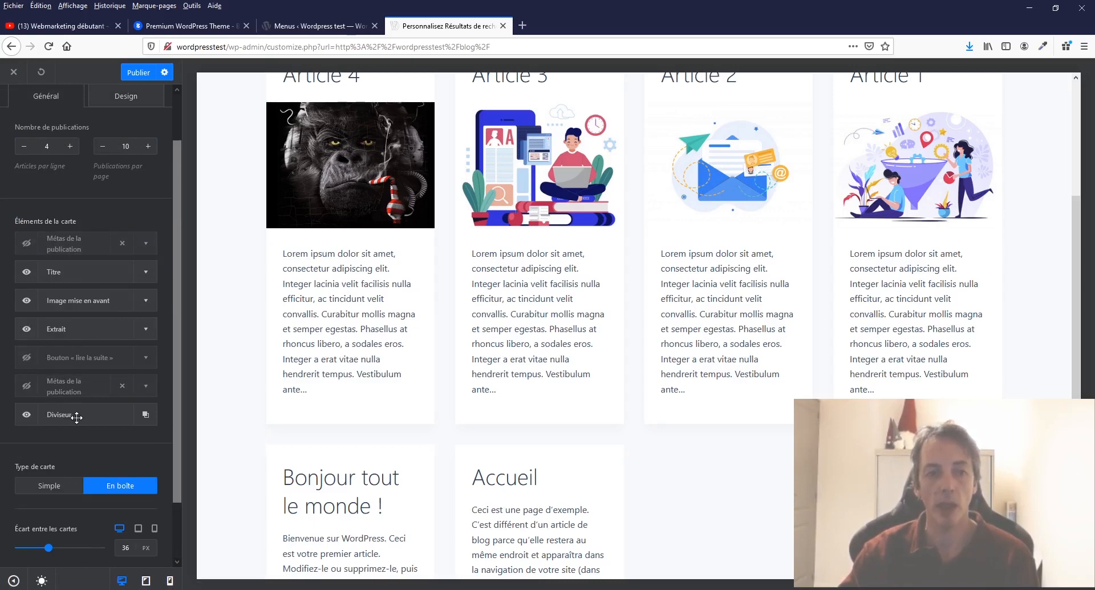
{"action": "left_click_drag", "start_coordinate": [75, 415], "coordinate": [78, 326]}
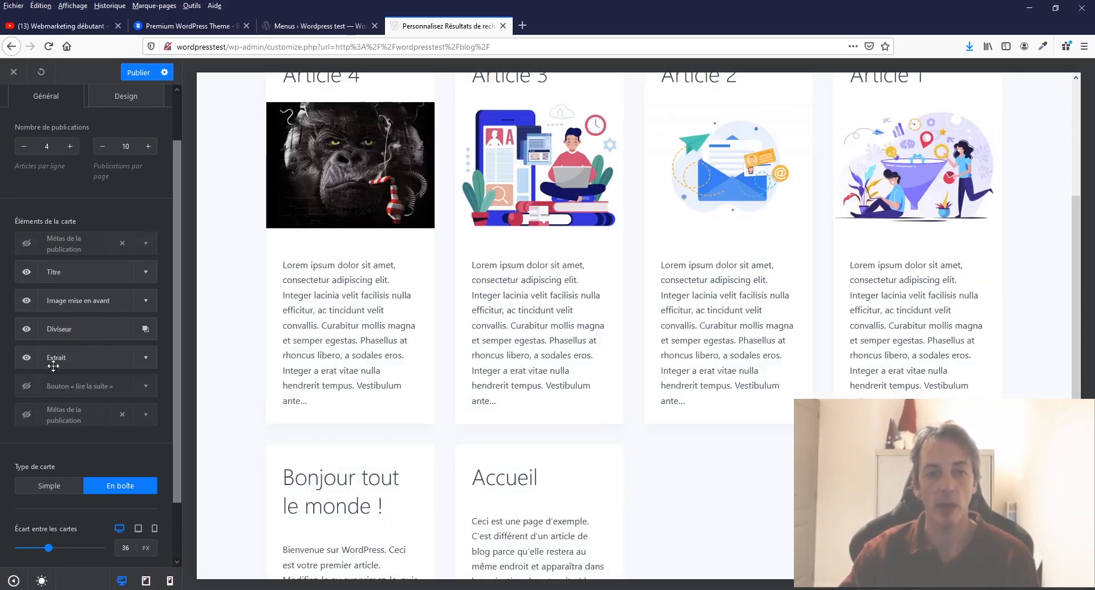
Hide the Diviseur card element and make it visible again
{"action": "left_click", "coordinate": [27, 329]}
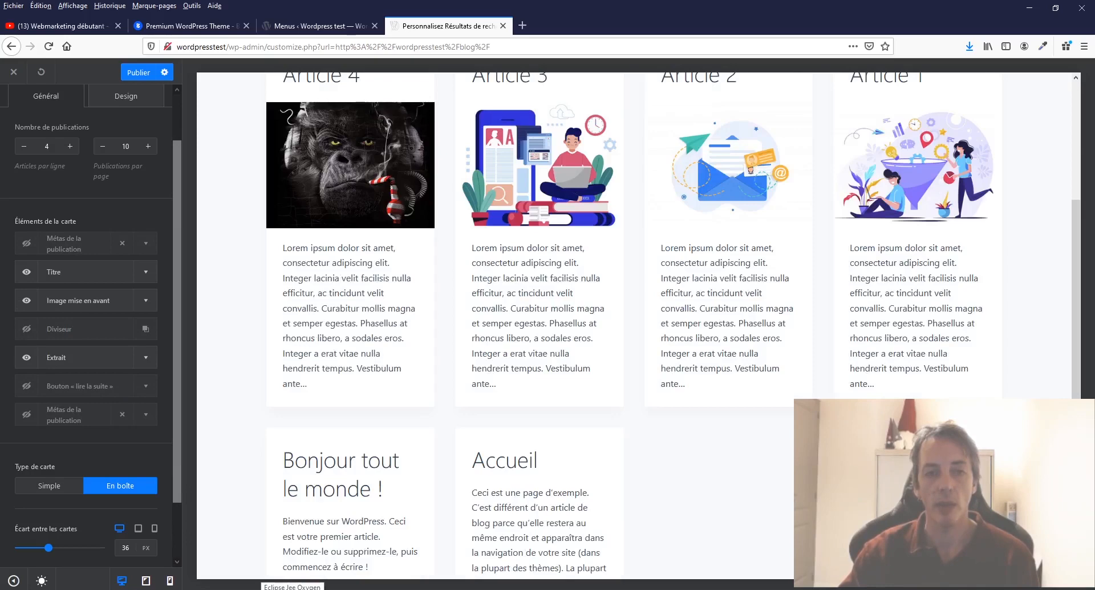
{"action": "scroll", "coordinate": [59, 266], "scroll_direction": "down", "scroll_amount": 2}
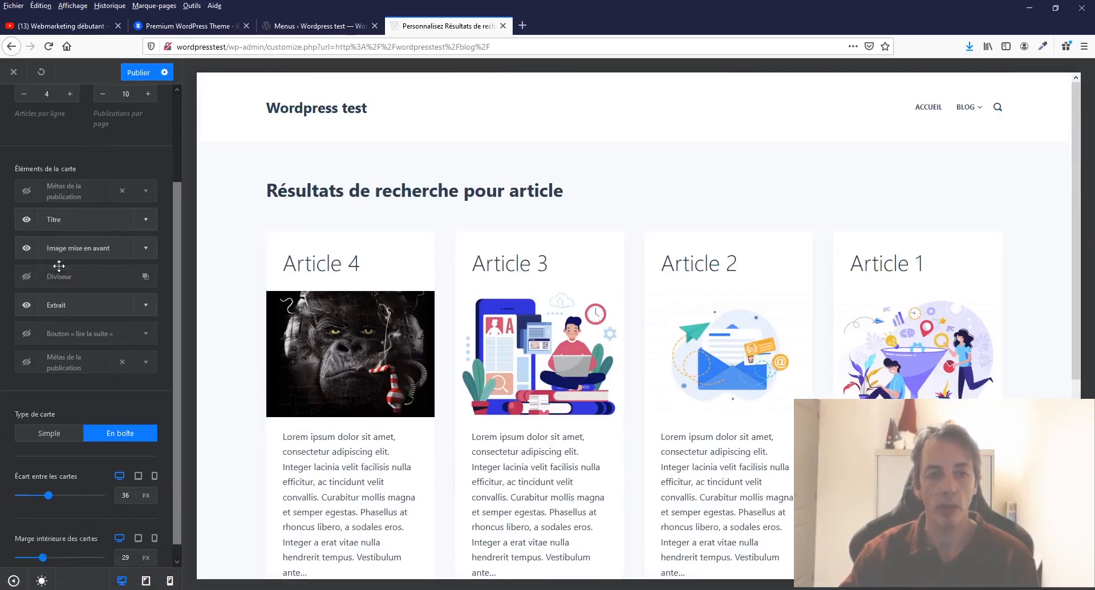
{"action": "scroll", "coordinate": [59, 266], "scroll_direction": "down", "scroll_amount": 1}
{"action": "left_click", "coordinate": [27, 263]}
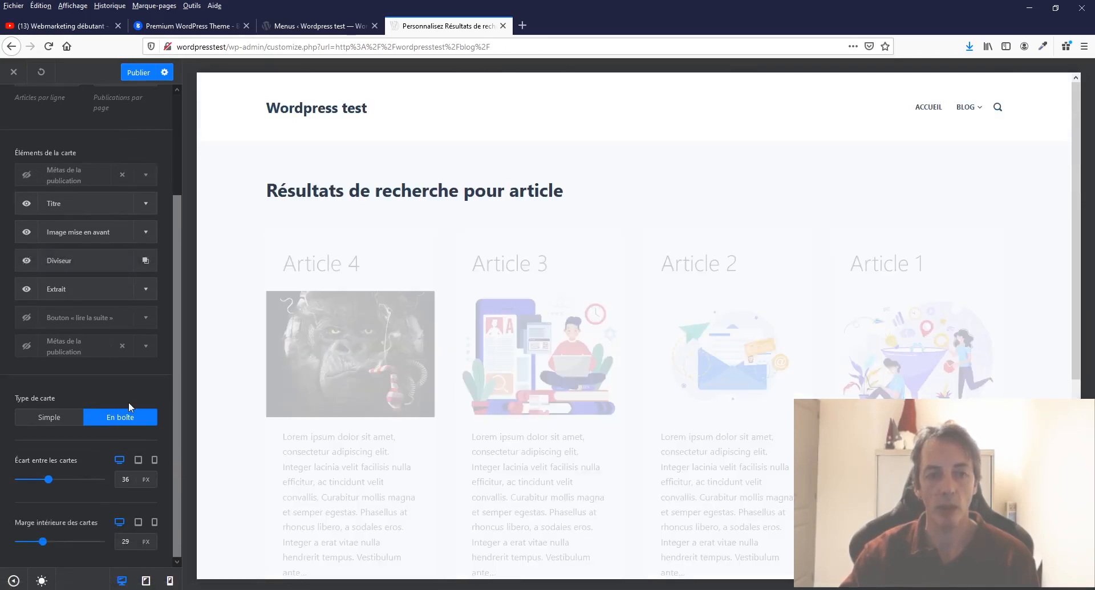
Set the card divider's line style to solid in the card design options
{"action": "scroll", "coordinate": [100, 174], "scroll_direction": "up", "scroll_amount": 5}
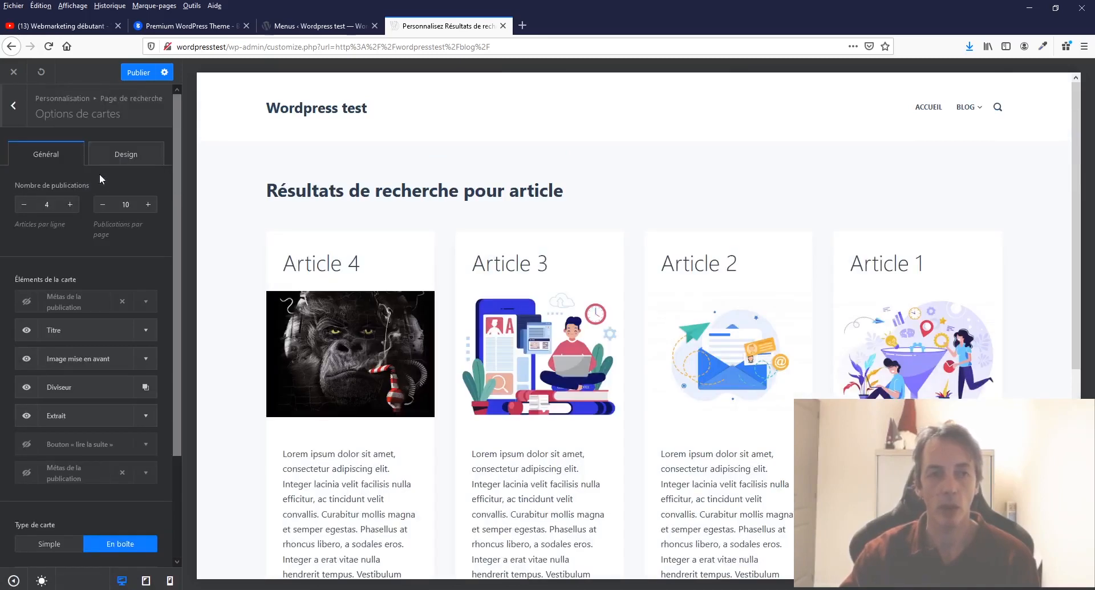
{"action": "left_click", "coordinate": [122, 160]}
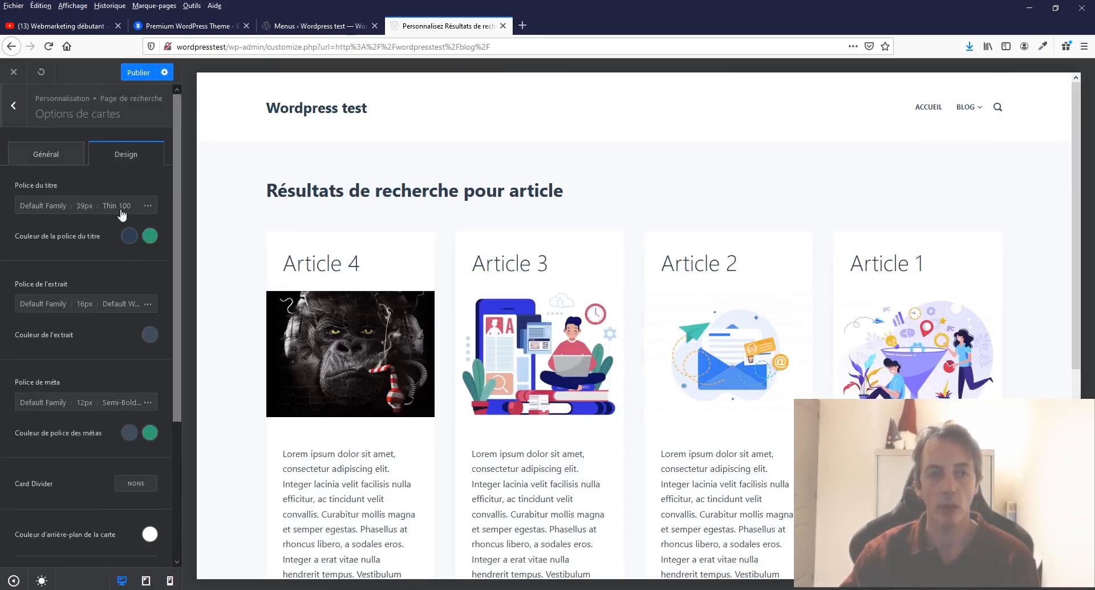
{"action": "left_click", "coordinate": [135, 484]}
{"action": "left_click", "coordinate": [116, 463]}
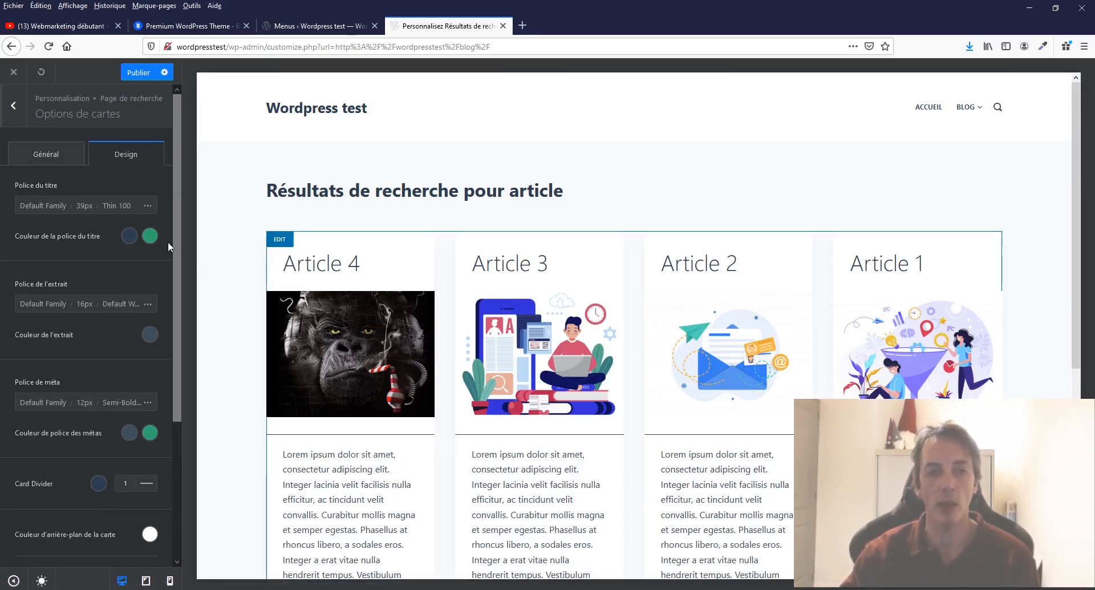
{"action": "scroll", "coordinate": [114, 382], "scroll_direction": "down", "scroll_amount": 3}
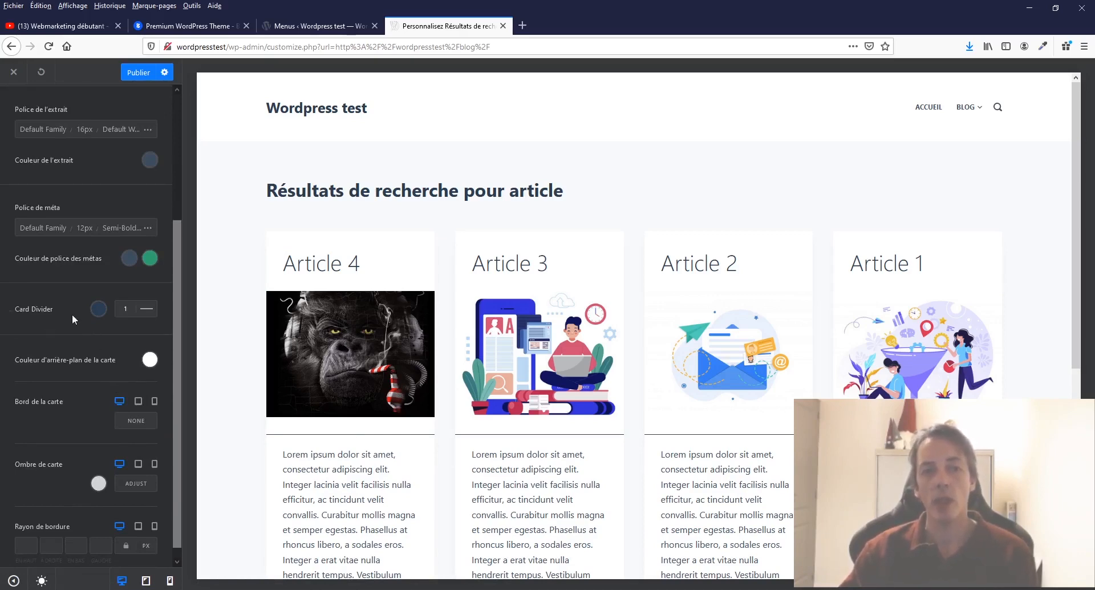
{"action": "left_click", "coordinate": [133, 311]}
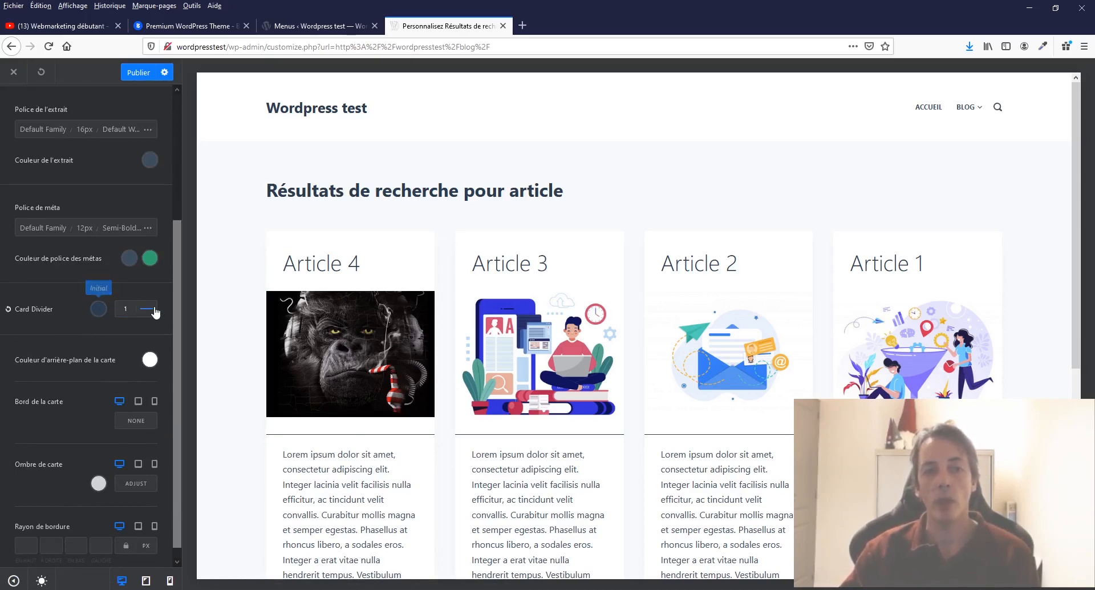
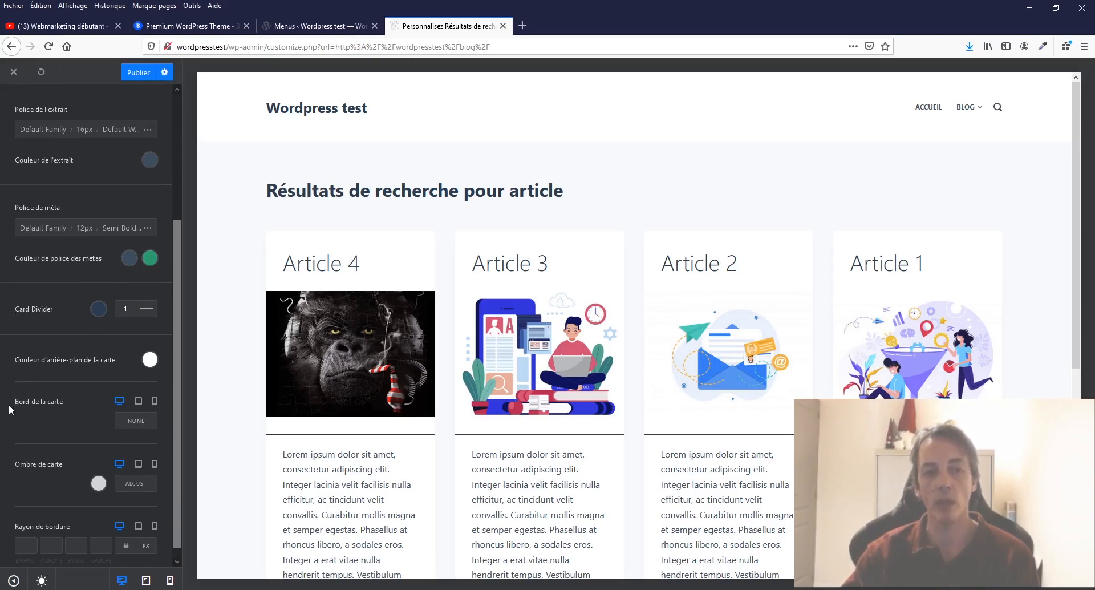
Give the search cards a dashed border for the desktop view
{"action": "left_click", "coordinate": [131, 423]}
{"action": "left_click", "coordinate": [147, 421]}
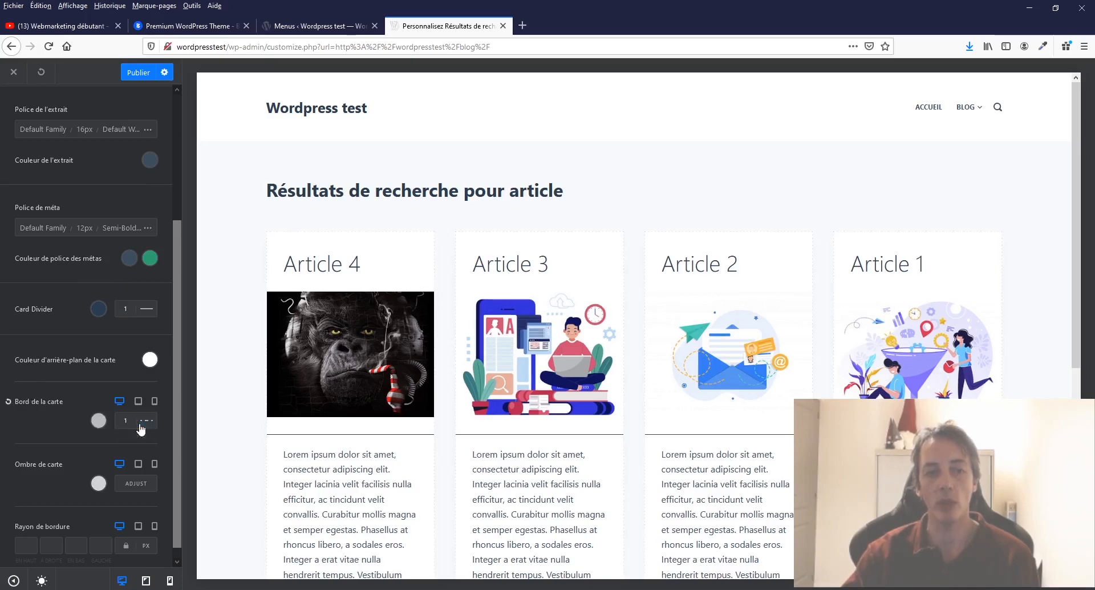
Remove the desktop card border and reset the card divider's colour to its default
{"action": "left_click", "coordinate": [143, 427]}
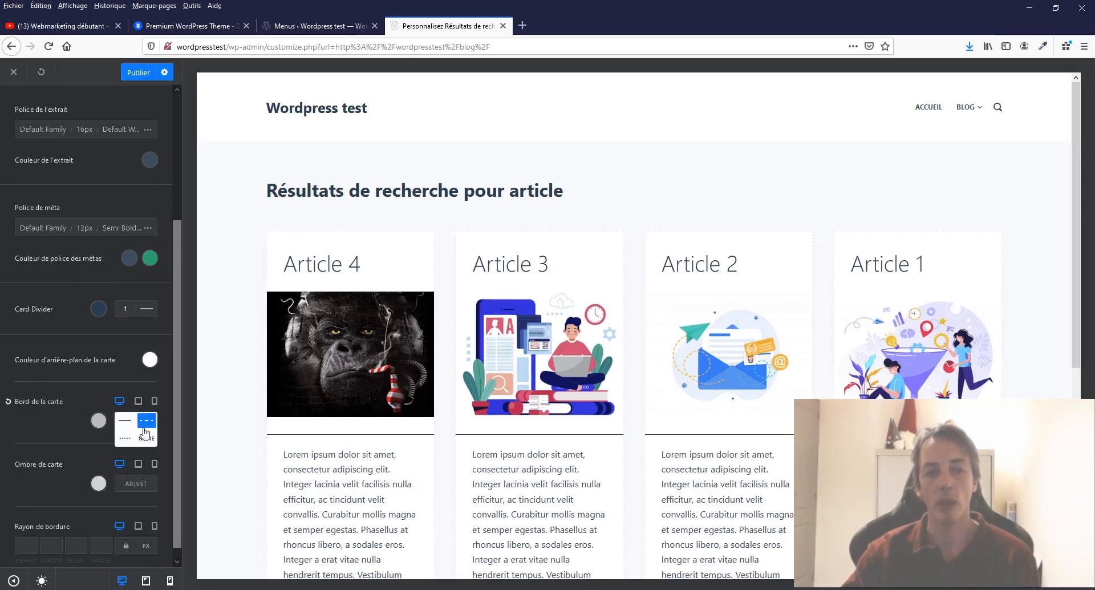
{"action": "left_click", "coordinate": [127, 442]}
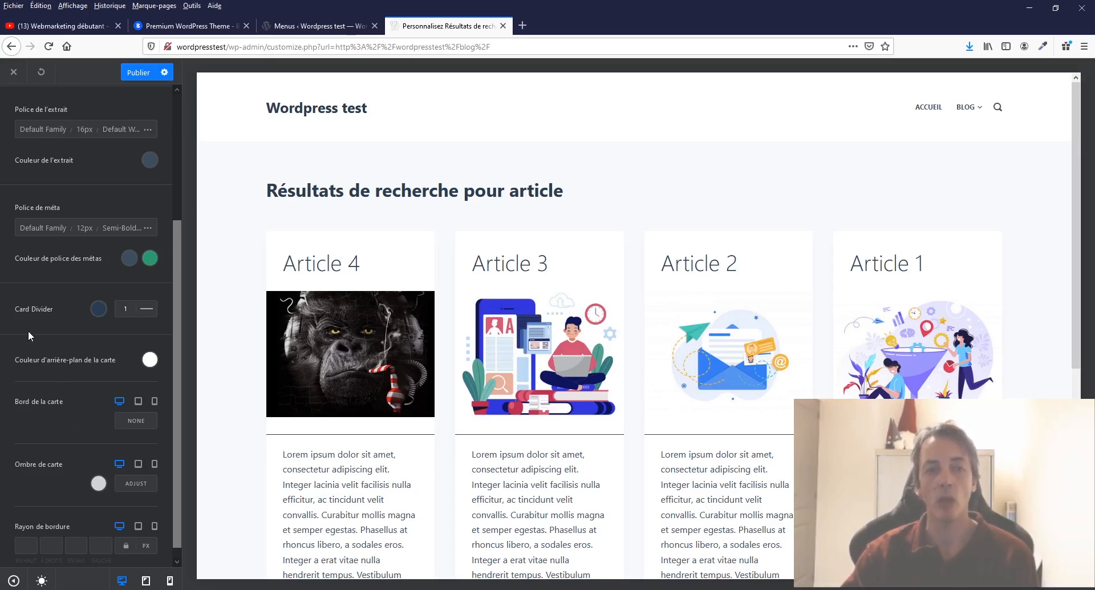
{"action": "mouse_move", "coordinate": [10, 319]}
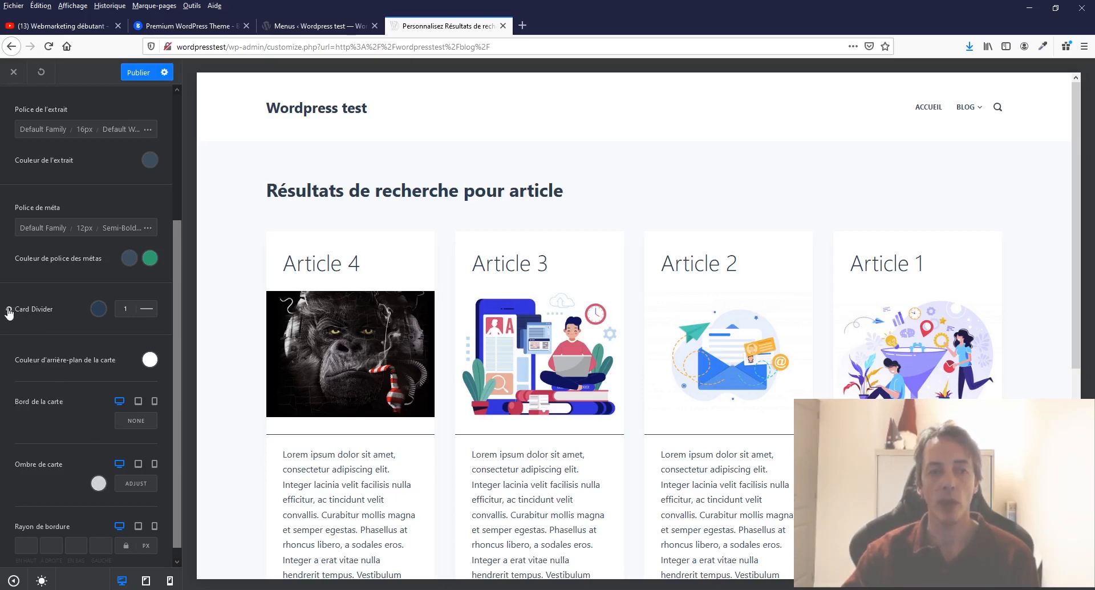
{"action": "left_click", "coordinate": [9, 310]}
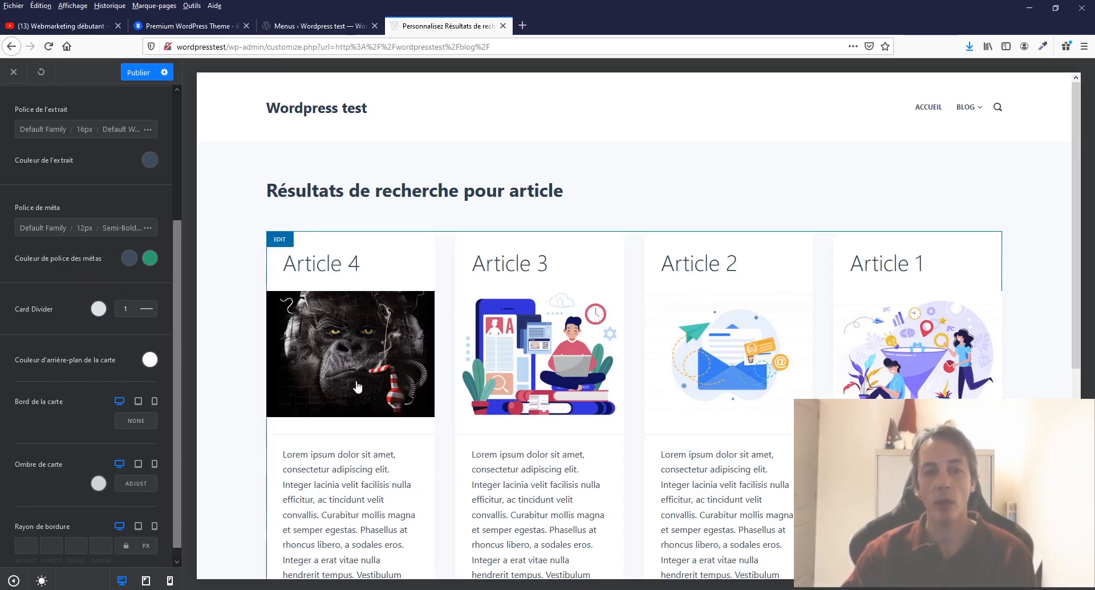
Set the card divider's colour to the palette's green Color 2
{"action": "scroll", "coordinate": [357, 387], "scroll_direction": "down", "scroll_amount": 2}
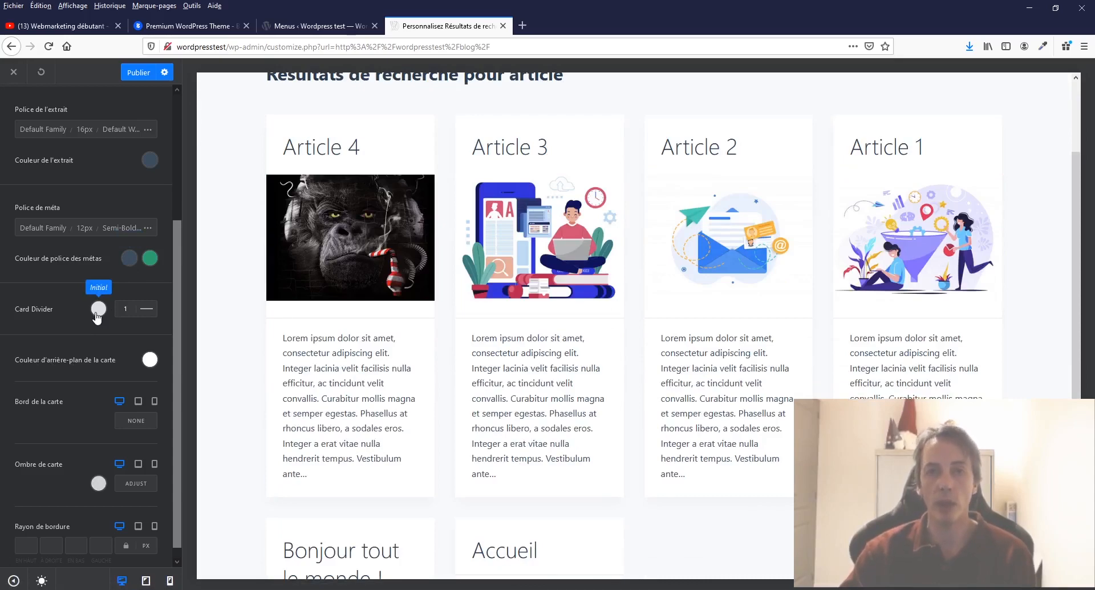
{"action": "left_click", "coordinate": [98, 308]}
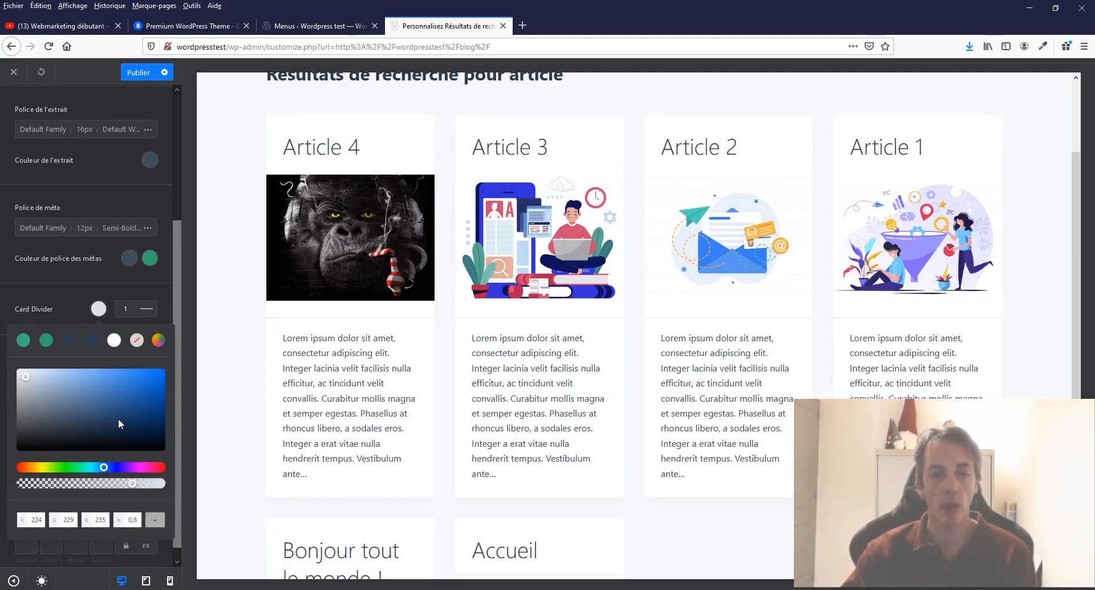
{"action": "left_click", "coordinate": [46, 340]}
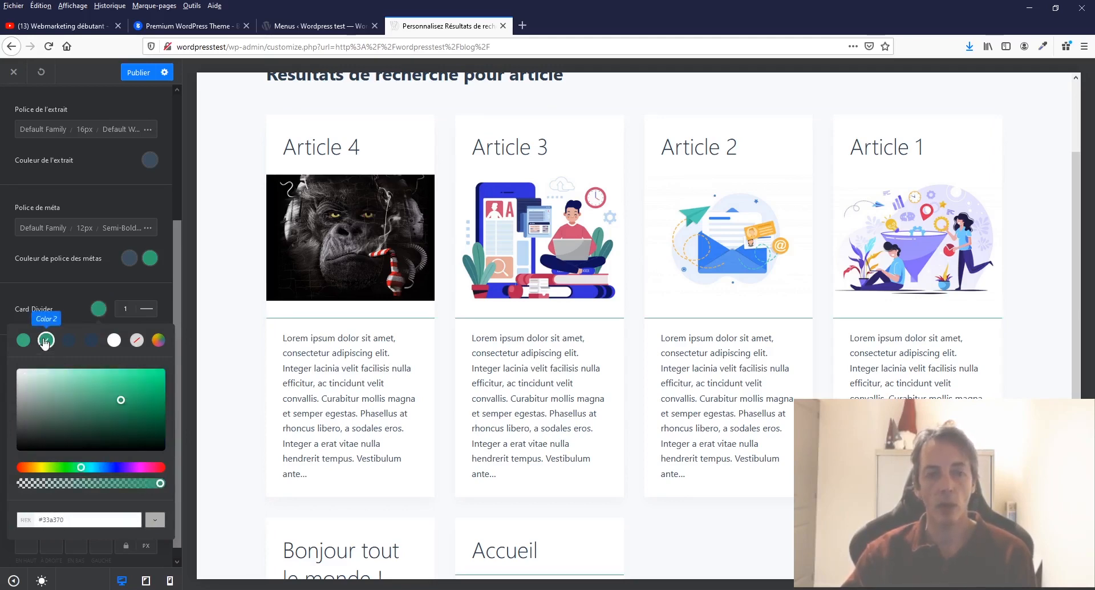
{"action": "left_click", "coordinate": [55, 303]}
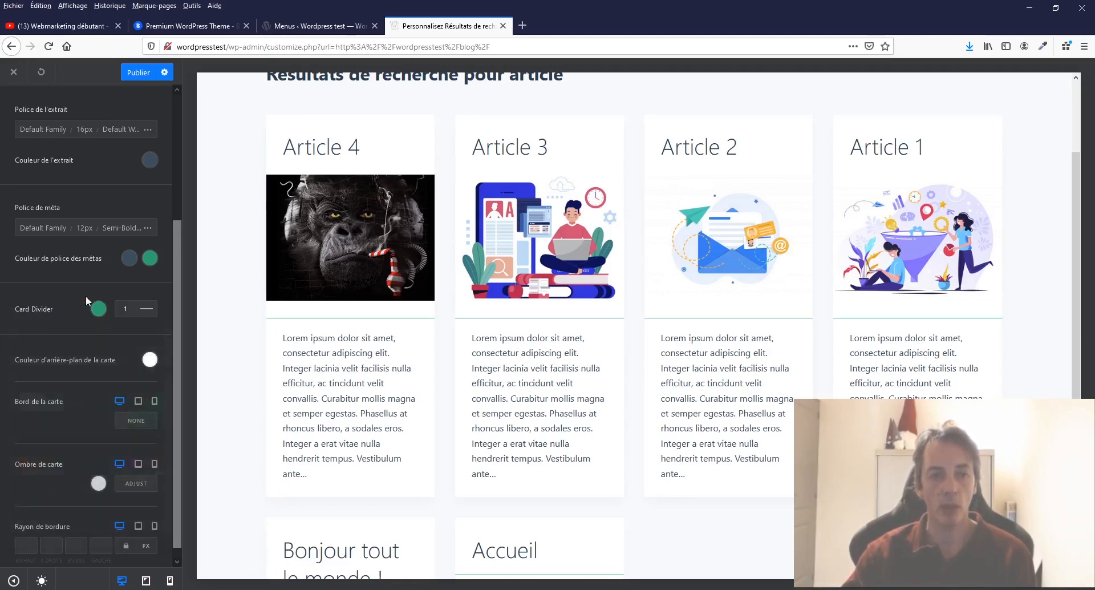
Try both palette greens and no colour as the card background, and restore the white background
{"action": "left_click", "coordinate": [149, 360]}
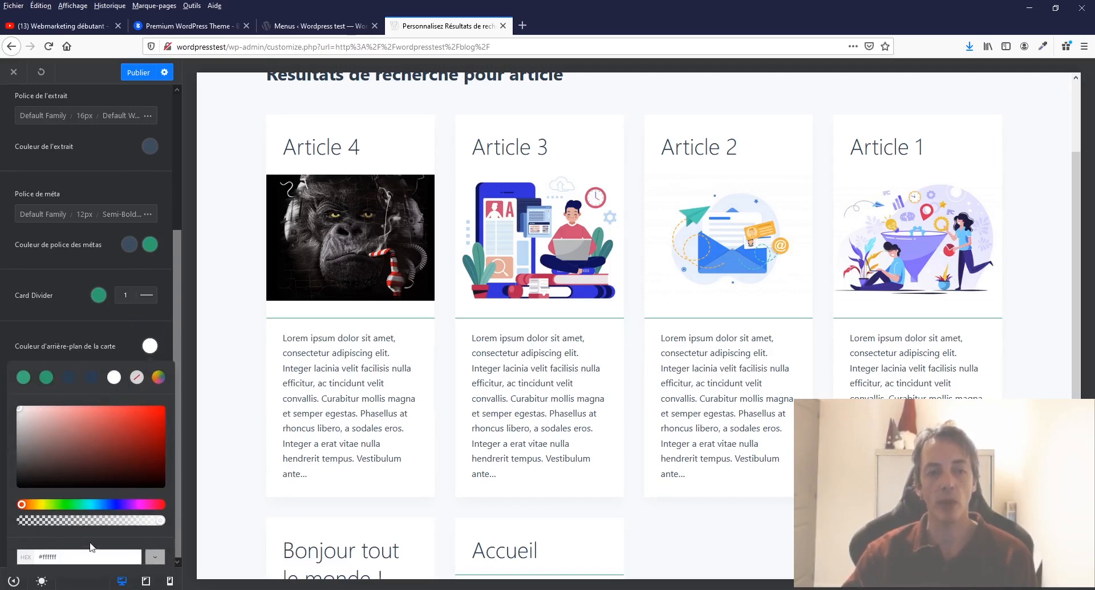
{"action": "left_click", "coordinate": [46, 378]}
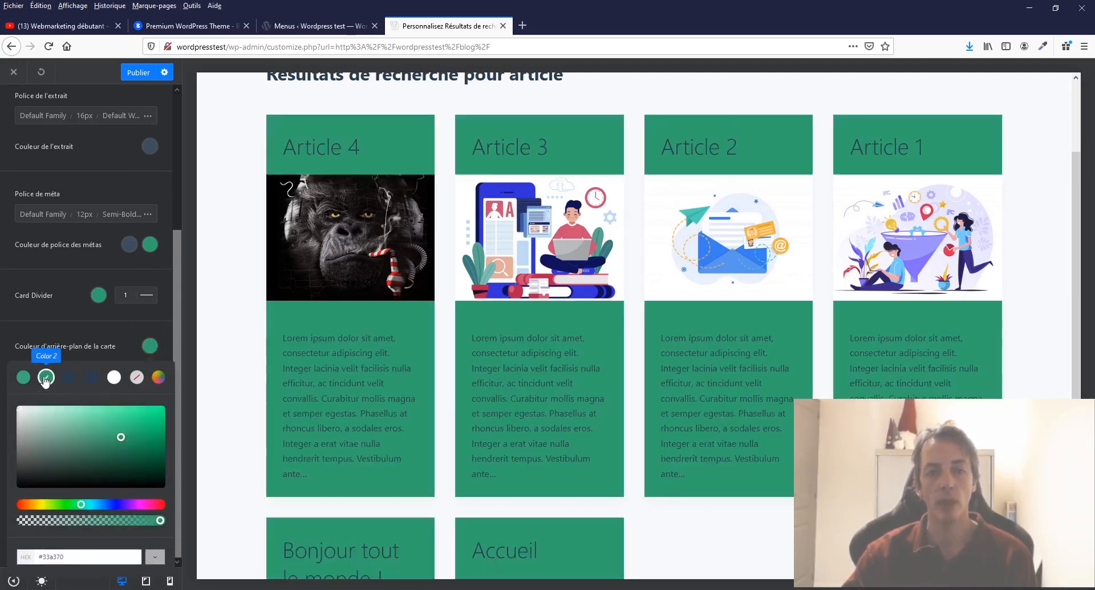
{"action": "left_click", "coordinate": [23, 377]}
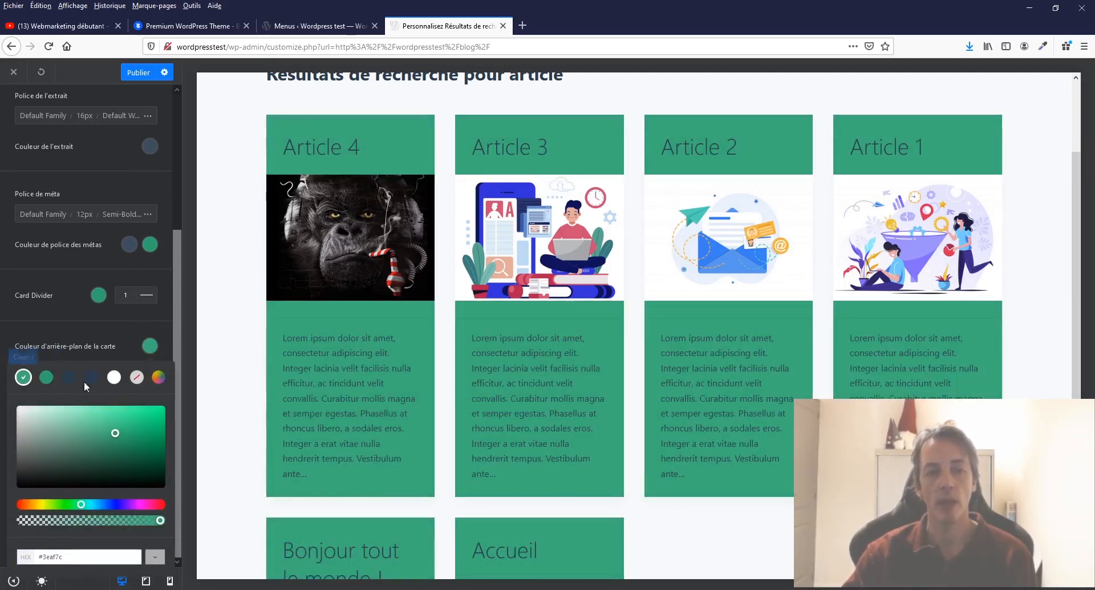
{"action": "left_click", "coordinate": [137, 379]}
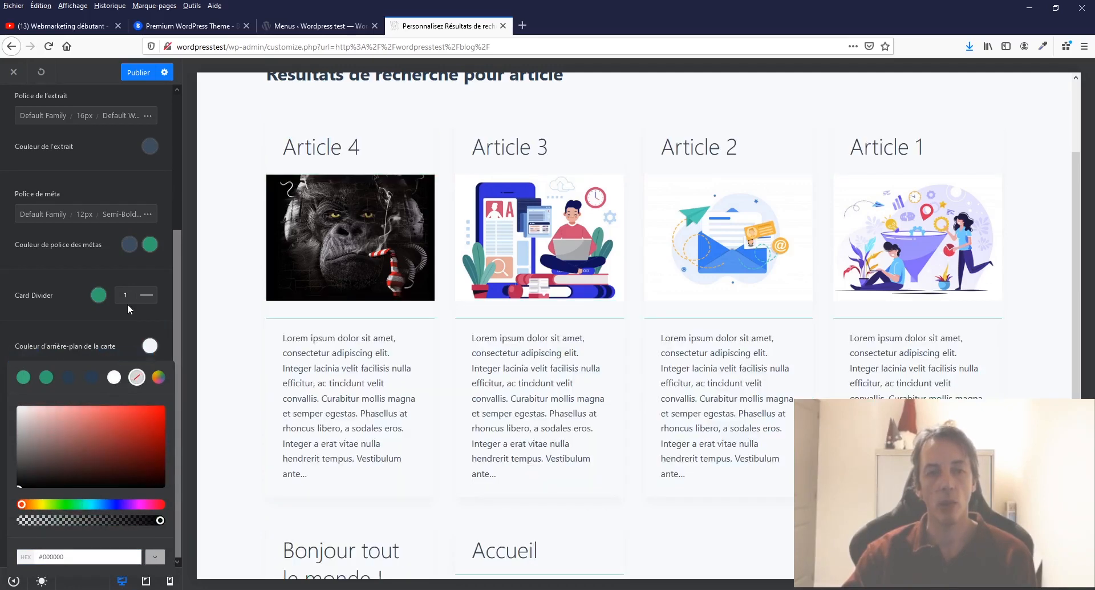
{"action": "left_click", "coordinate": [114, 378]}
{"action": "left_click", "coordinate": [107, 326]}
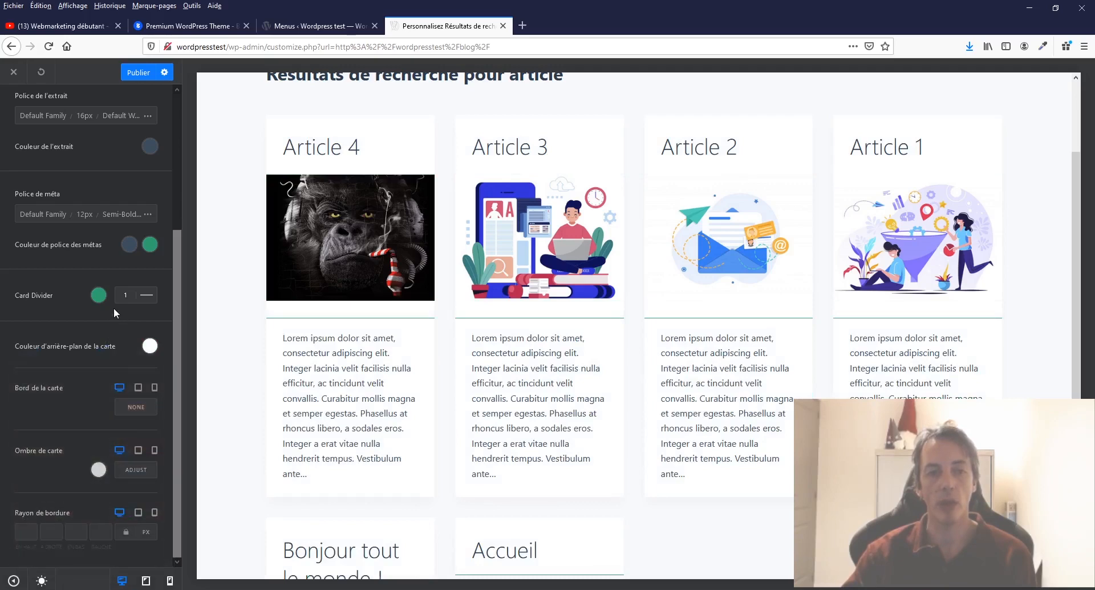
Set the card divider to none and give the cards a solid border for the desktop view
{"action": "left_click", "coordinate": [147, 295]}
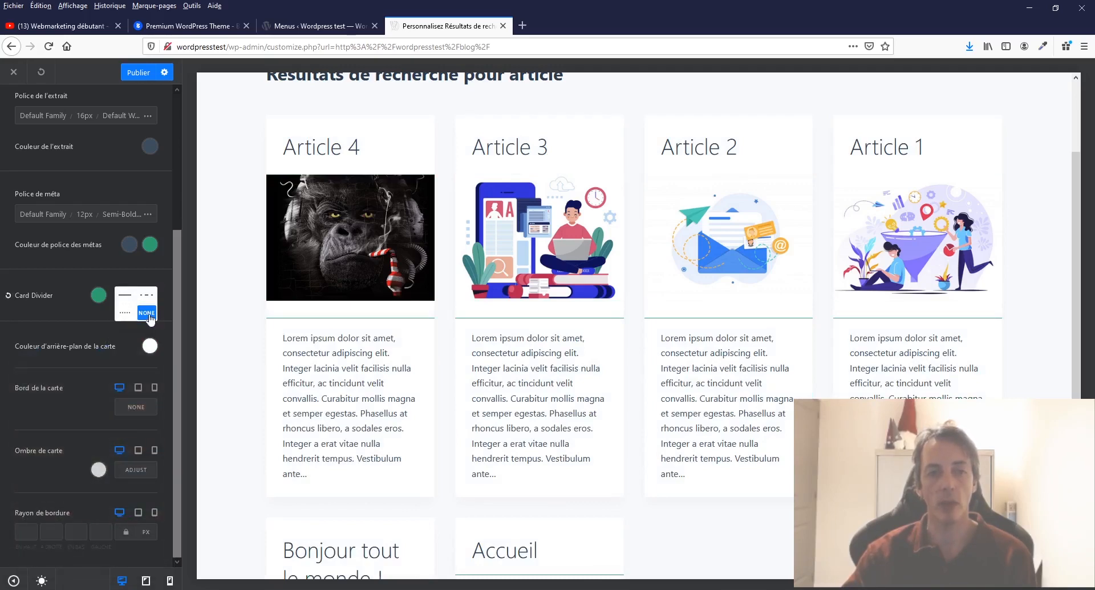
{"action": "left_click", "coordinate": [147, 313]}
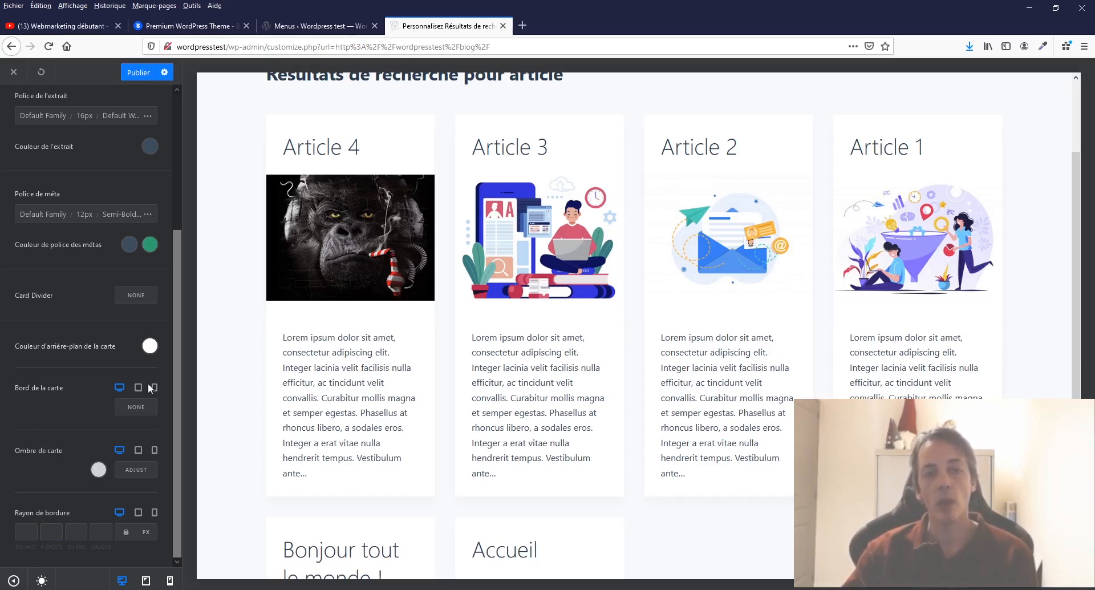
{"action": "left_click", "coordinate": [136, 407]}
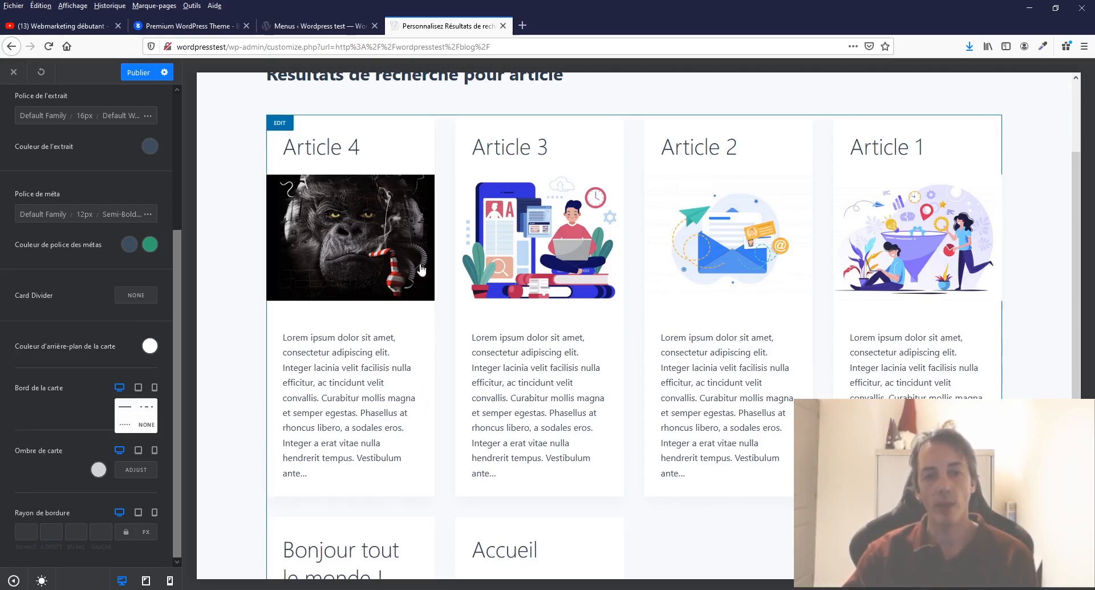
{"action": "left_click", "coordinate": [126, 408]}
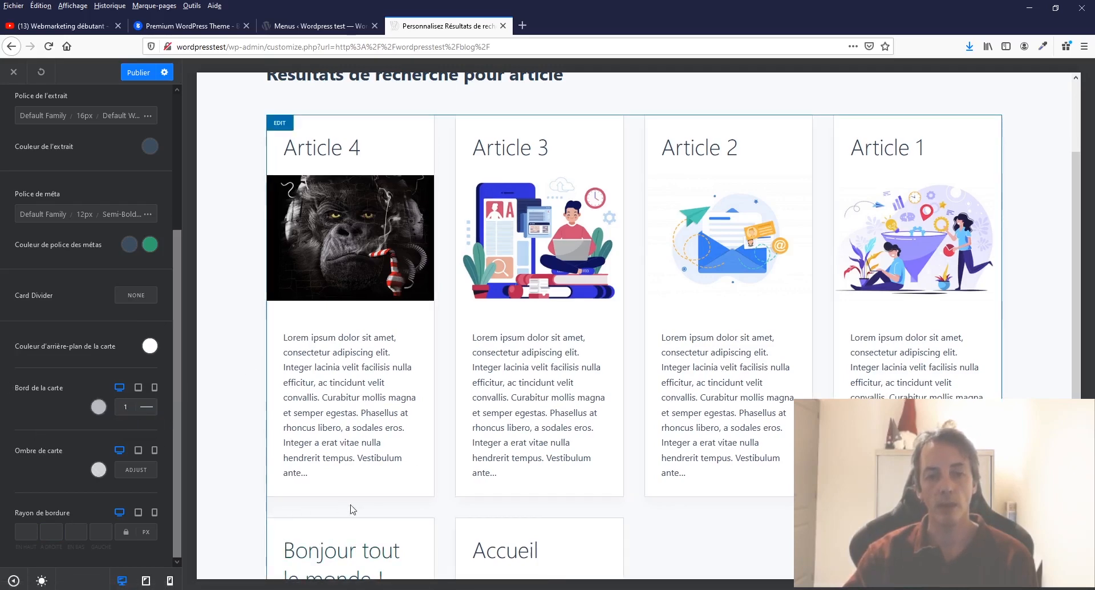
{"action": "left_click", "coordinate": [147, 407]}
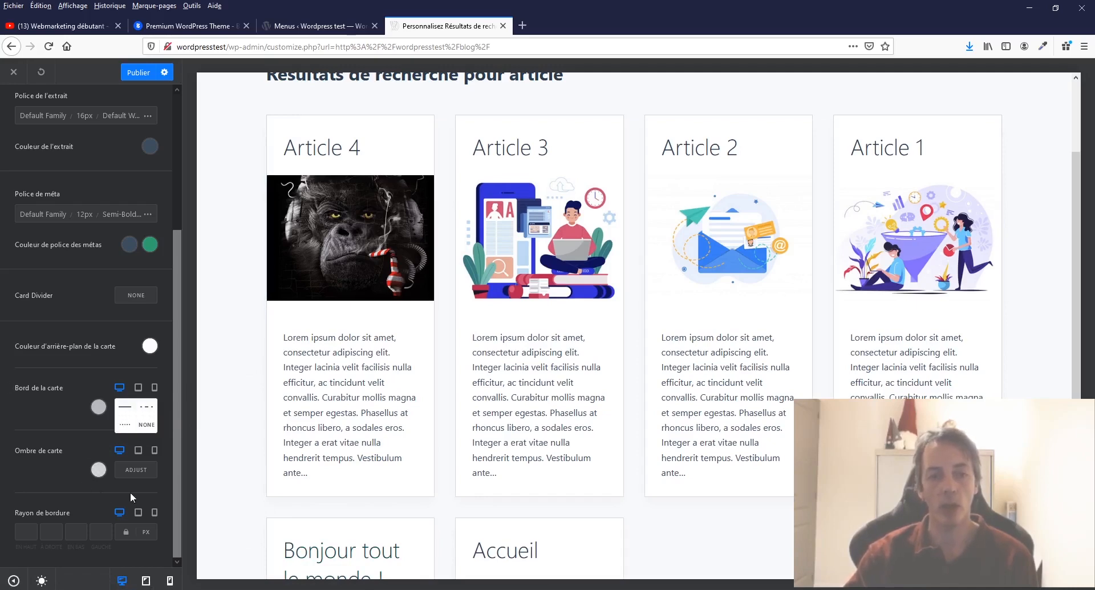
{"action": "left_click", "coordinate": [56, 466]}
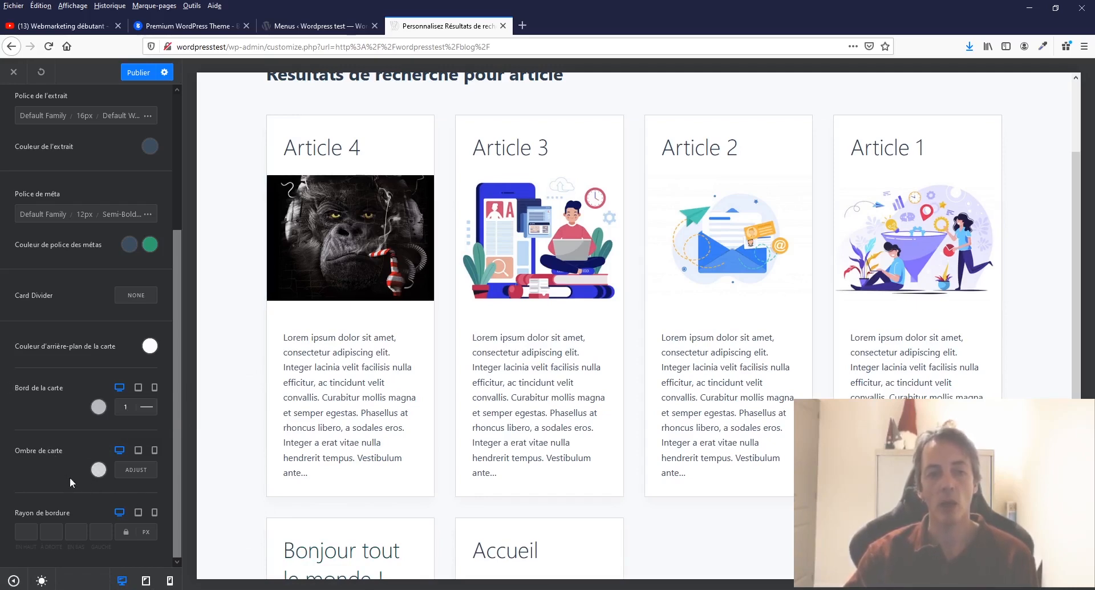
Set the card shadow's horizontal offset to 46 px and its vertical offset to 26 px
{"action": "left_click", "coordinate": [132, 471]}
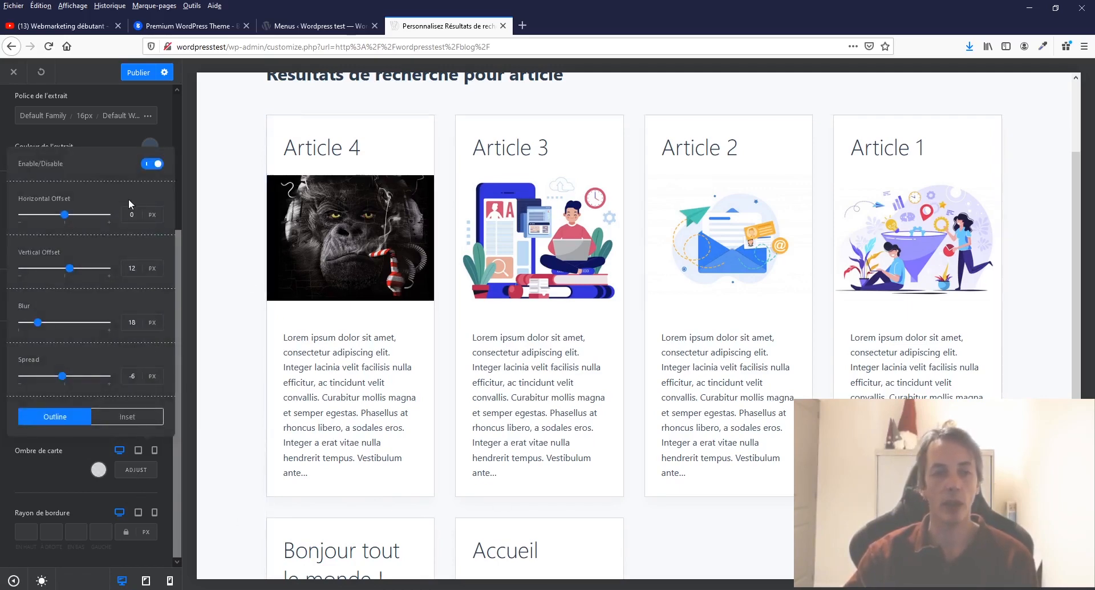
{"action": "left_click_drag", "start_coordinate": [62, 220], "coordinate": [82, 222]}
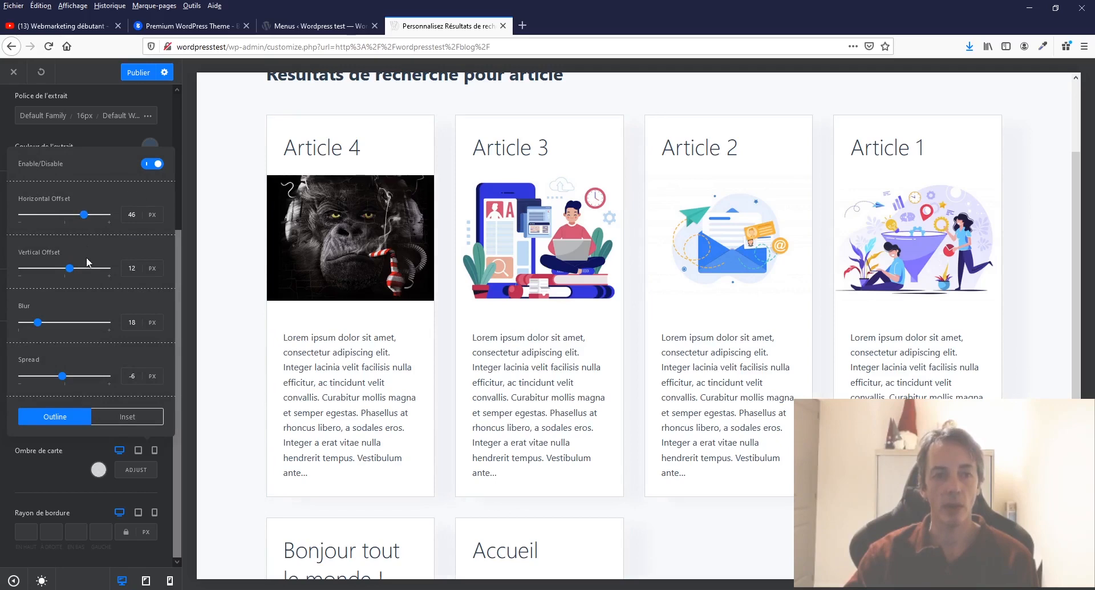
{"action": "left_click_drag", "start_coordinate": [73, 273], "coordinate": [90, 275]}
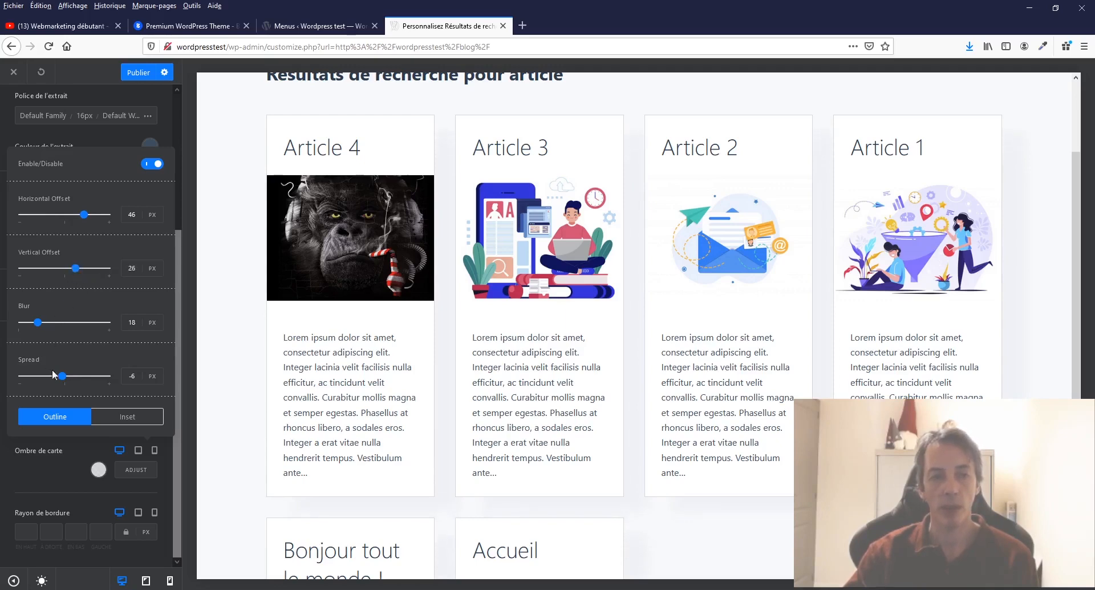
Try an inset card shadow, raise its horizontal offset to 100 px, and switch the shadow back to Outline
{"action": "left_click", "coordinate": [116, 425]}
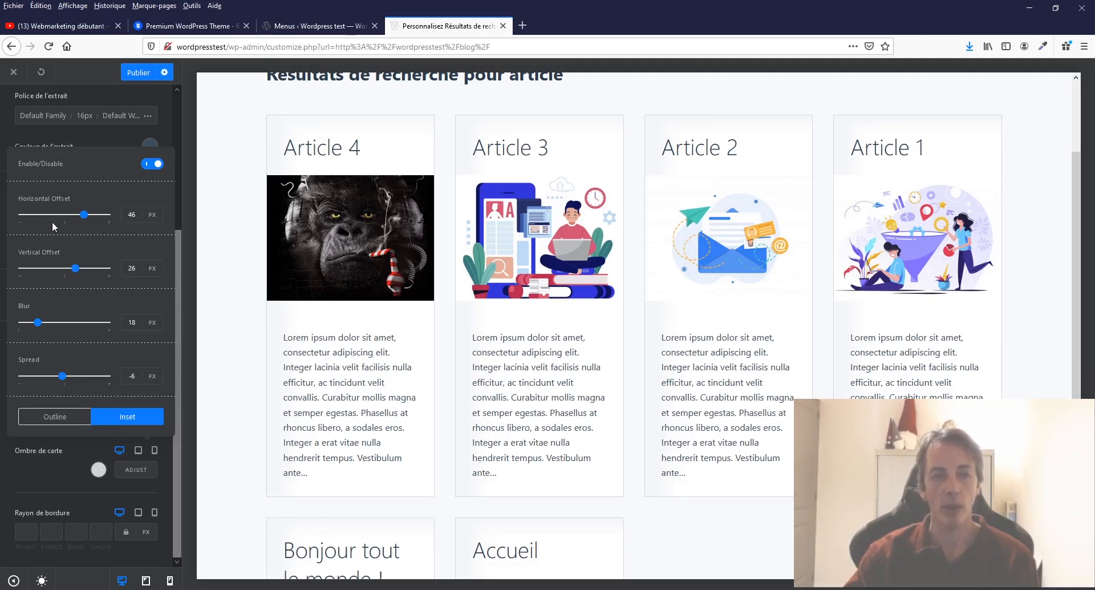
{"action": "left_click_drag", "start_coordinate": [87, 219], "coordinate": [177, 228]}
{"action": "left_click_drag", "start_coordinate": [80, 228], "coordinate": [110, 234]}
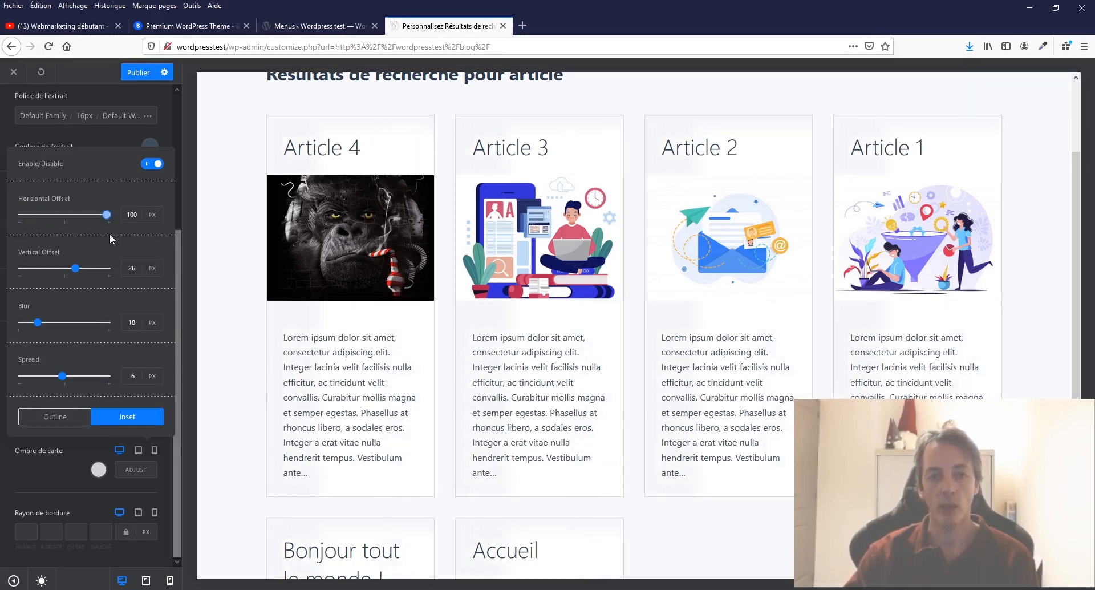
{"action": "left_click", "coordinate": [55, 417]}
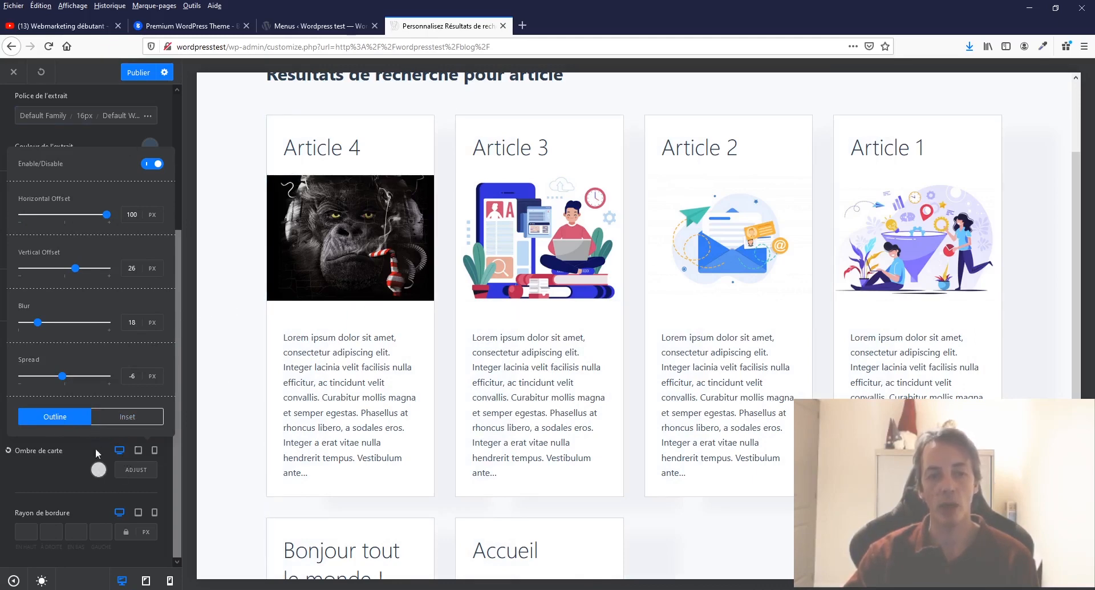
Change the card shadow's colour to a brighter blue
{"action": "left_click", "coordinate": [98, 478]}
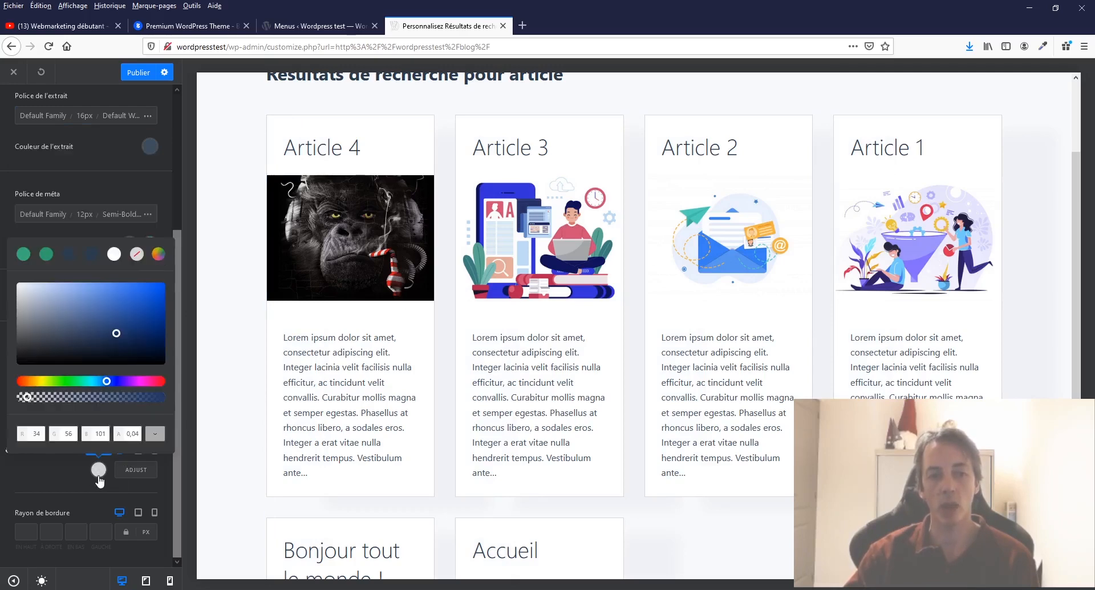
{"action": "left_click", "coordinate": [144, 296]}
{"action": "left_click", "coordinate": [70, 466]}
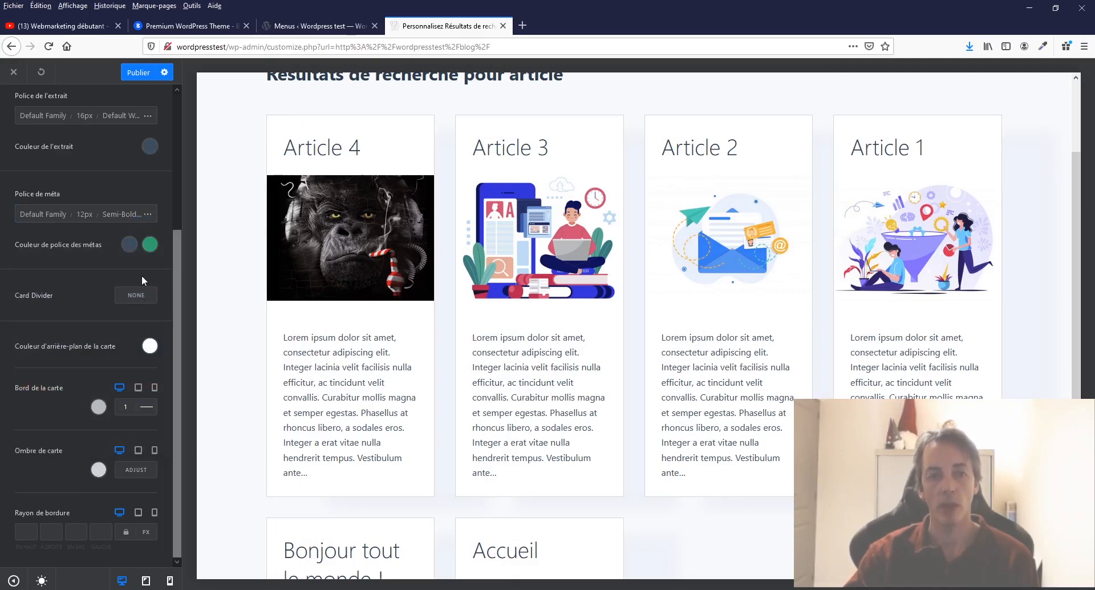
Reduce the card shadow's horizontal offset, and reset all of the card shadow settings to their defaults
{"action": "scroll", "coordinate": [142, 277], "scroll_direction": "up", "scroll_amount": 4}
{"action": "scroll", "coordinate": [142, 276], "scroll_direction": "down", "scroll_amount": 4}
{"action": "left_click", "coordinate": [140, 474]}
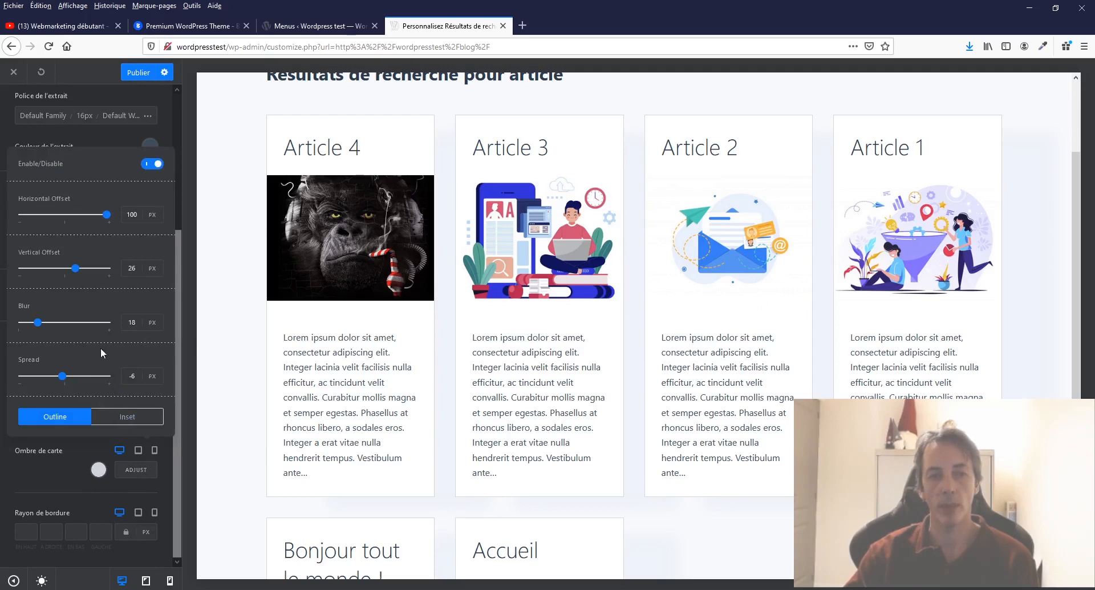
{"action": "left_click_drag", "start_coordinate": [106, 216], "coordinate": [65, 220]}
{"action": "left_click_drag", "start_coordinate": [46, 234], "coordinate": [92, 242]}
{"action": "left_click", "coordinate": [116, 136]}
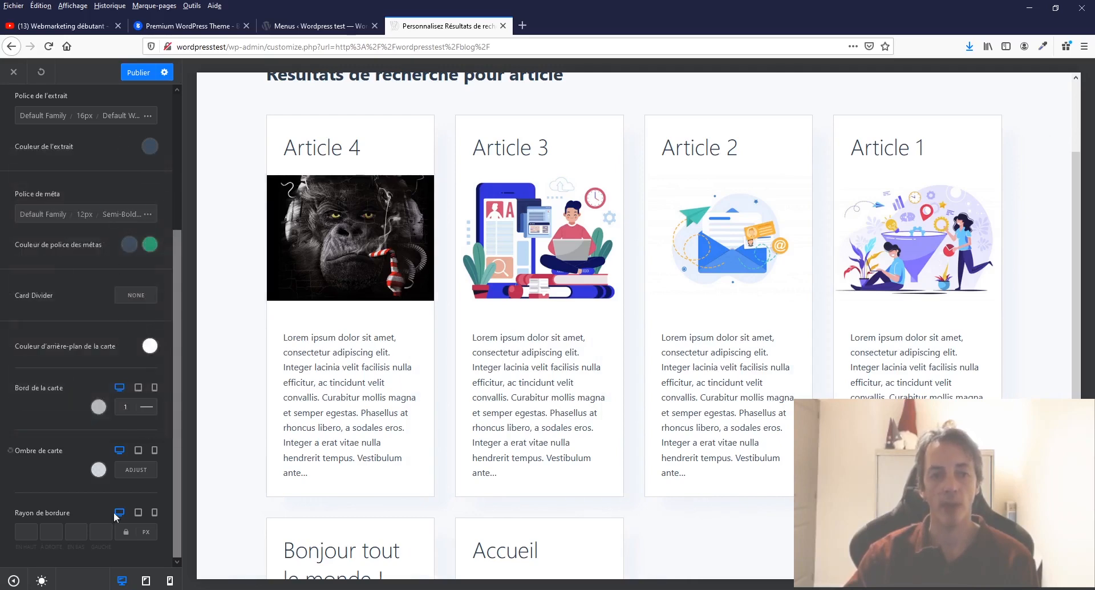
{"action": "left_click", "coordinate": [8, 453]}
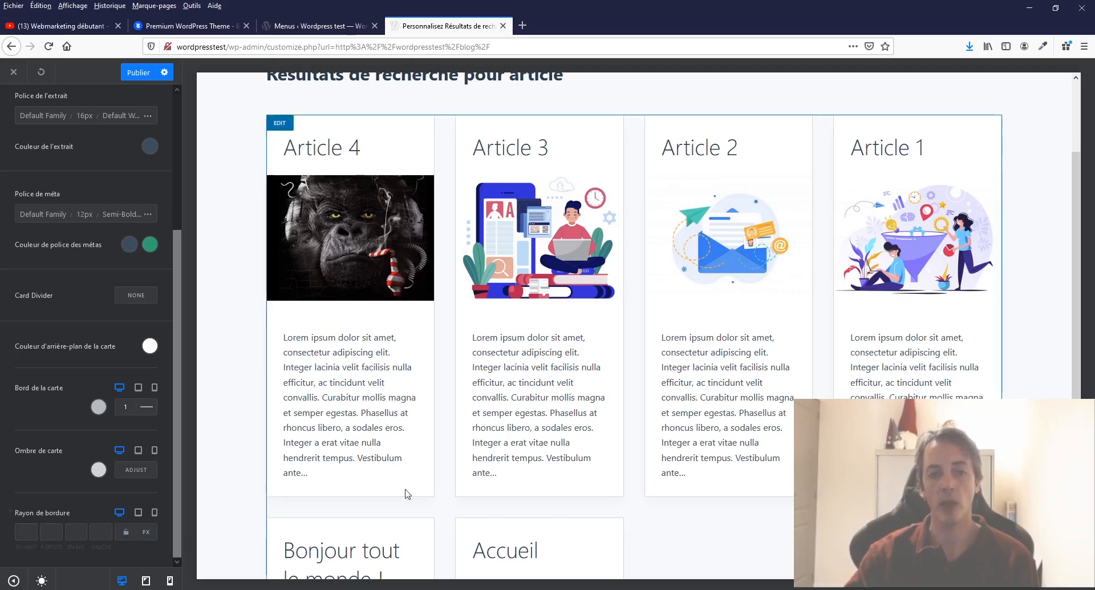
Try a linked border radius of 50 px on all four card corners, and reset the radius to its default
{"action": "left_click", "coordinate": [126, 537]}
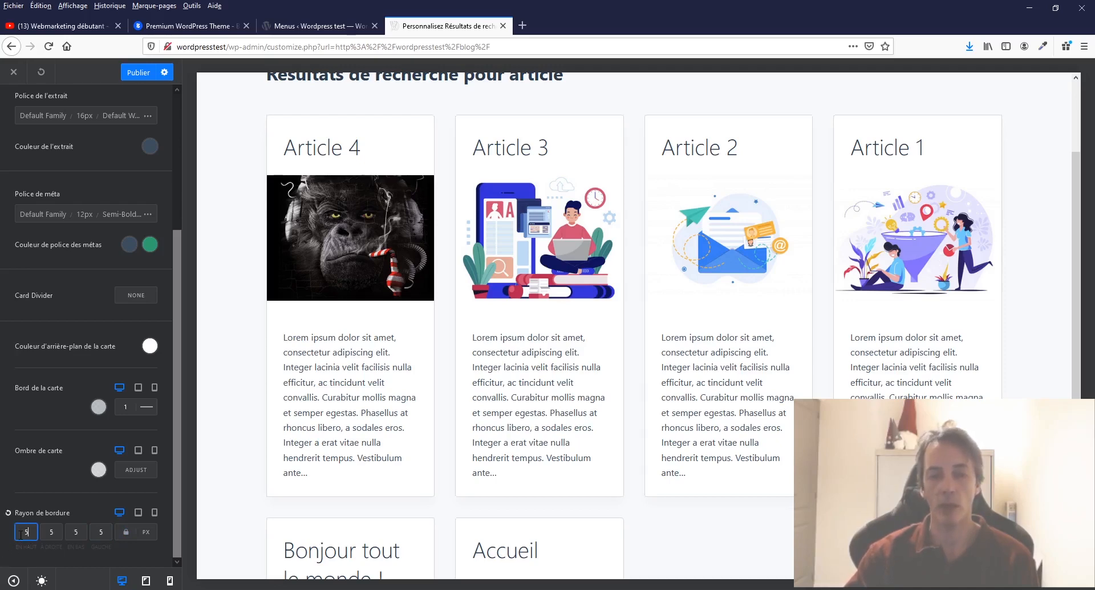
{"action": "type", "text": "50"}
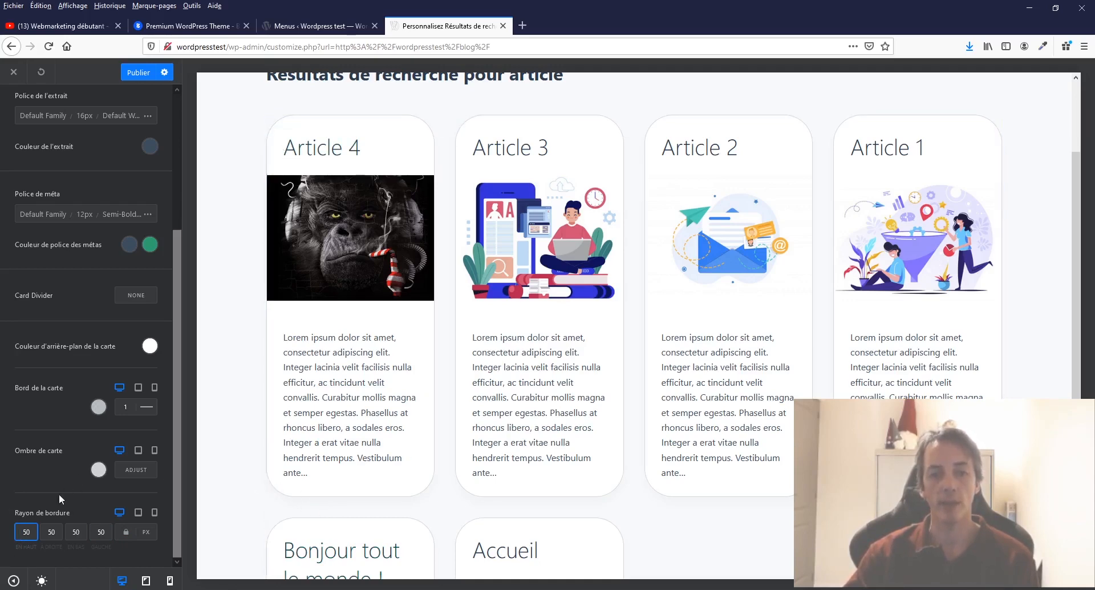
{"action": "double_click", "coordinate": [86, 532]}
{"action": "key", "text": "BackSpace"}
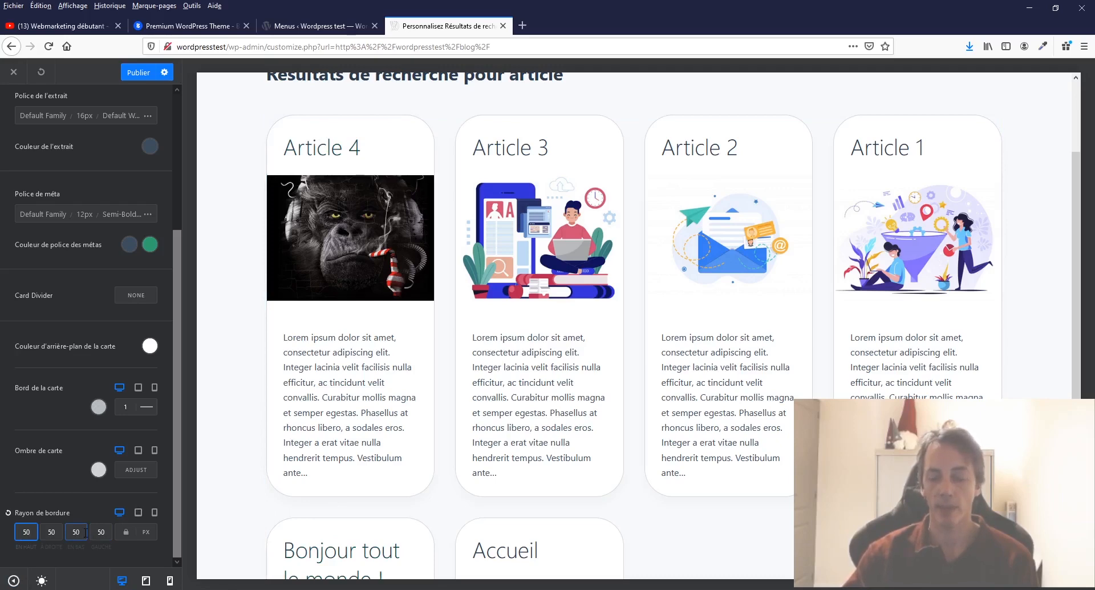
{"action": "type", "text": "0"}
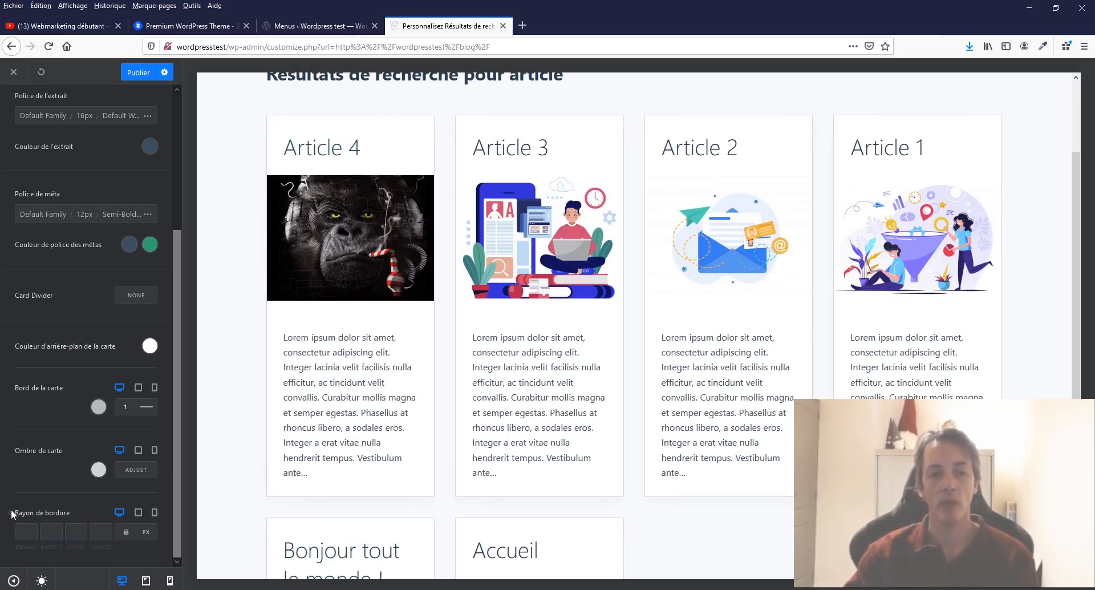
{"action": "scroll", "coordinate": [52, 492], "scroll_direction": "up", "scroll_amount": 3}
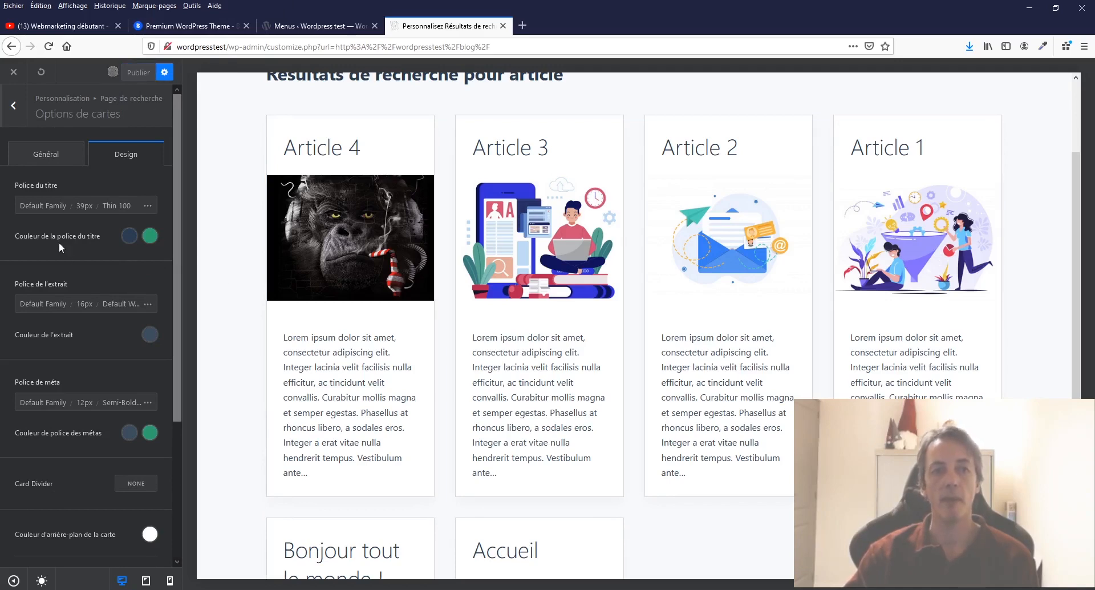
Review the general options of the search result cards, from publication counts to card spacing and inner margin
{"action": "left_click", "coordinate": [34, 158]}
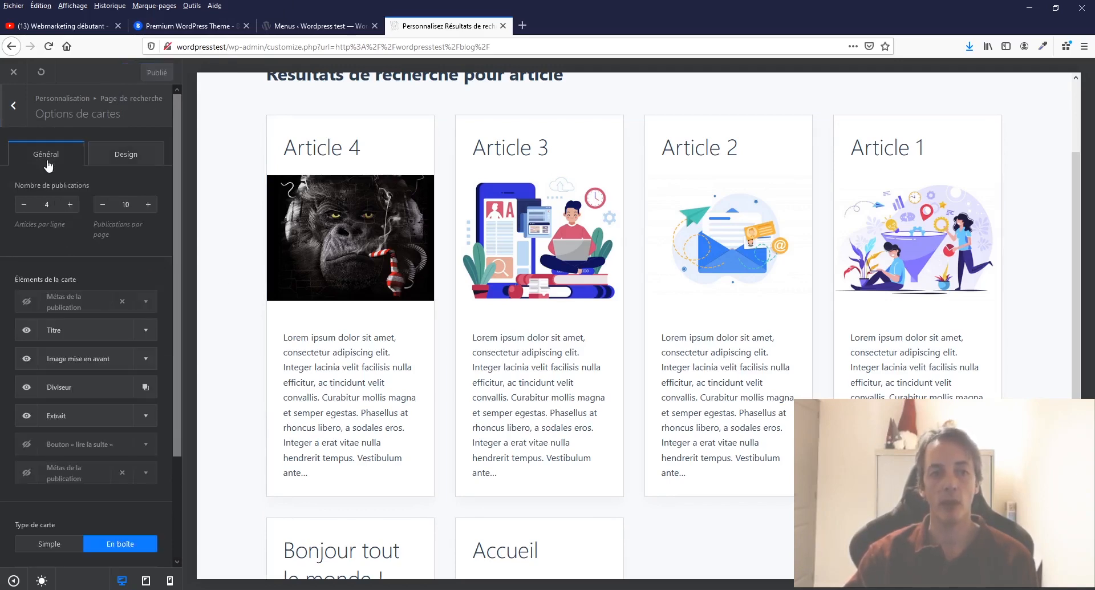
{"action": "scroll", "coordinate": [151, 458], "scroll_direction": "down", "scroll_amount": 1}
{"action": "scroll", "coordinate": [151, 458], "scroll_direction": "down", "scroll_amount": 1}
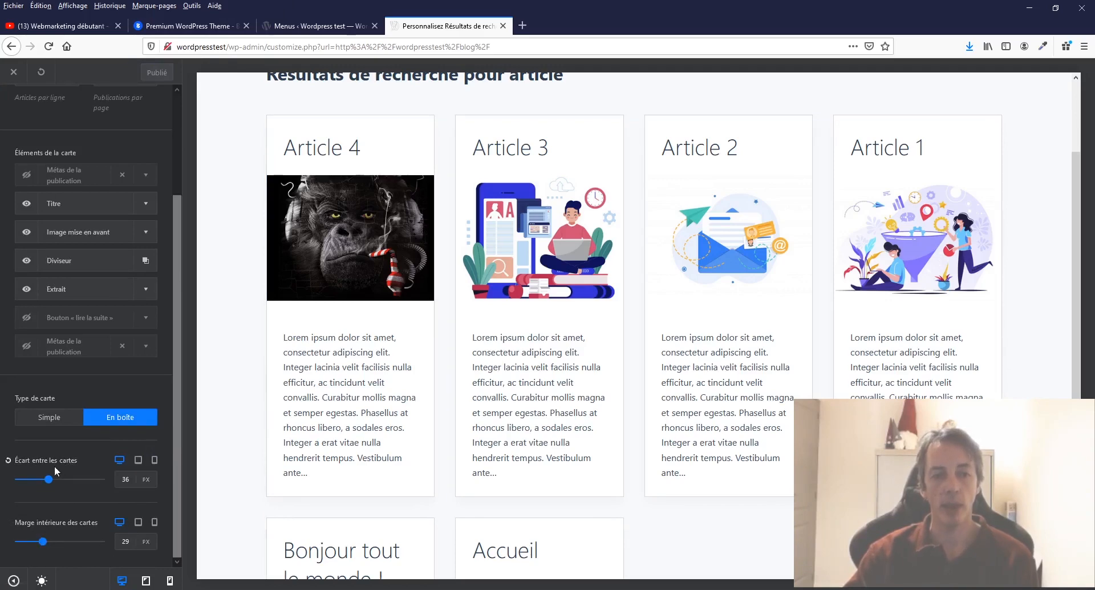
{"action": "scroll", "coordinate": [60, 275], "scroll_direction": "up", "scroll_amount": 2}
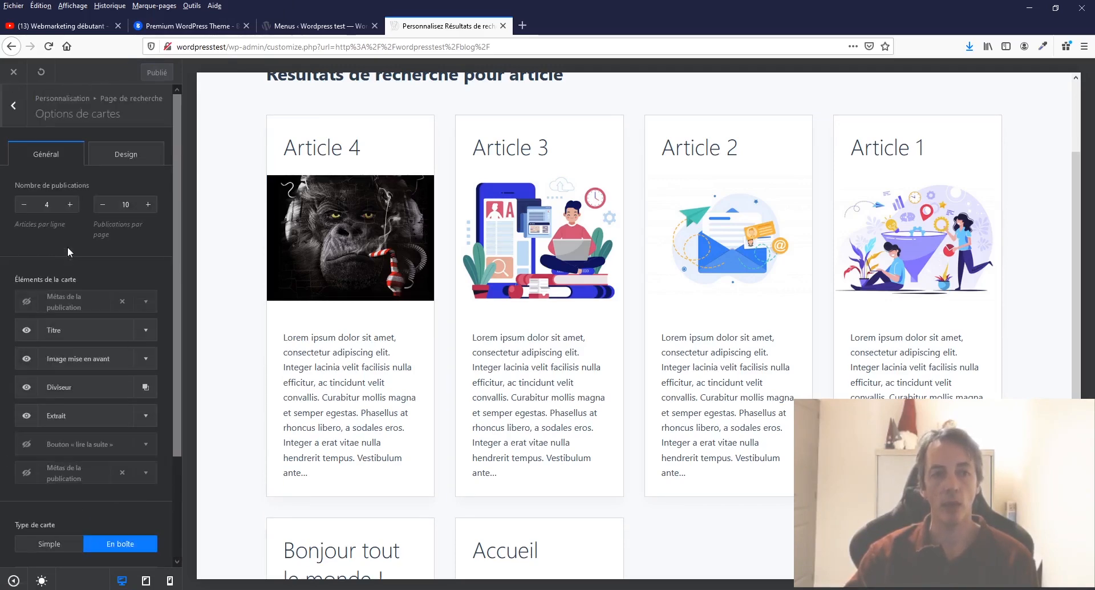
{"action": "left_click", "coordinate": [15, 107]}
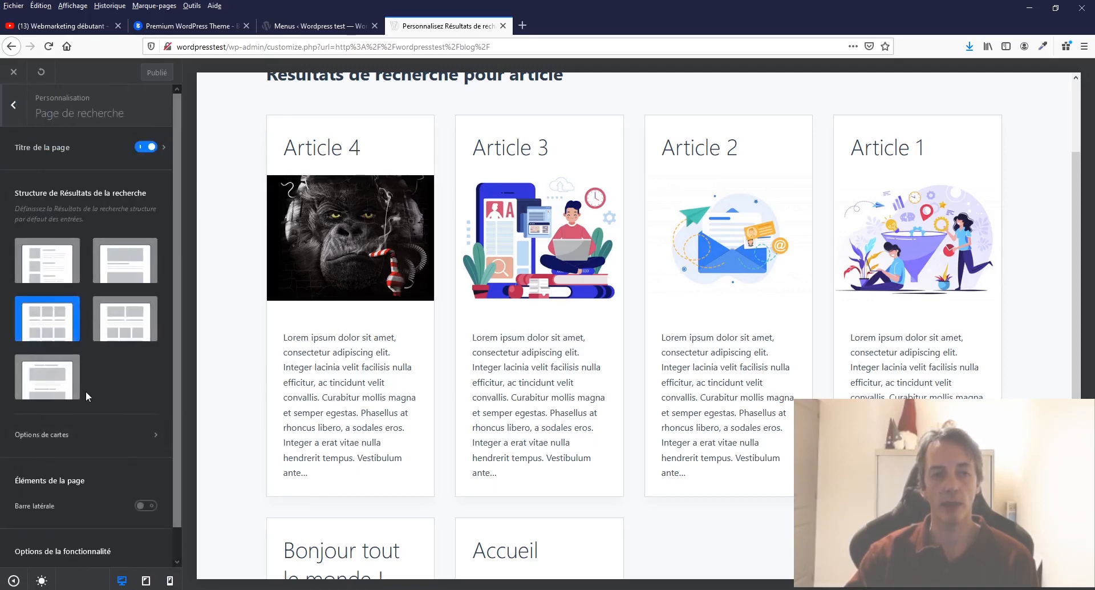
Try a sidebar on the search results page in both the left and right positions, and disable it
{"action": "scroll", "coordinate": [85, 392], "scroll_direction": "down", "scroll_amount": 1}
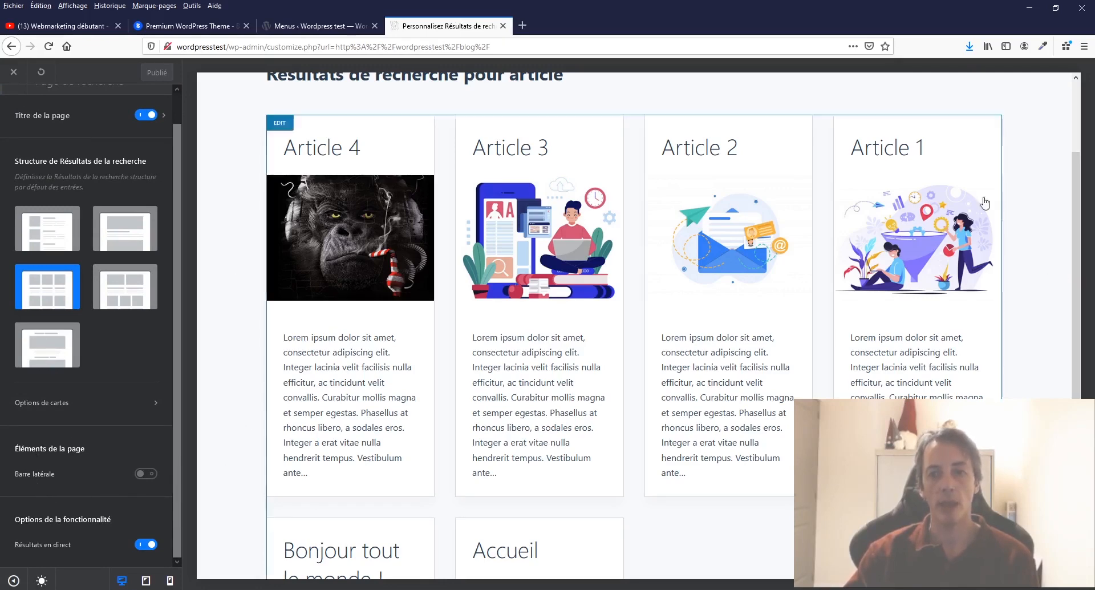
{"action": "left_click", "coordinate": [151, 474]}
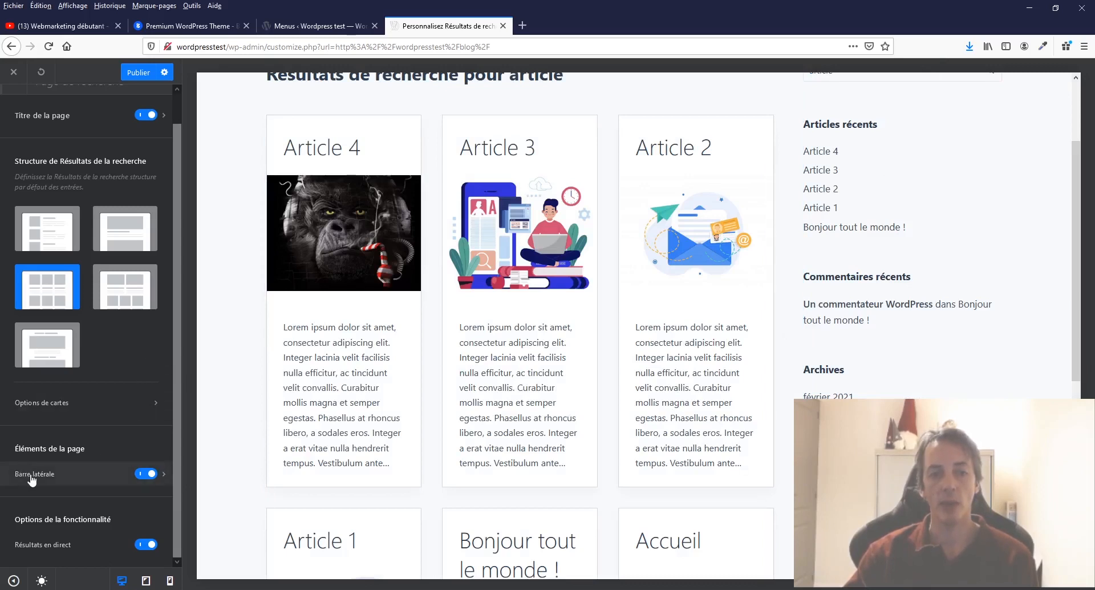
{"action": "left_click", "coordinate": [165, 474]}
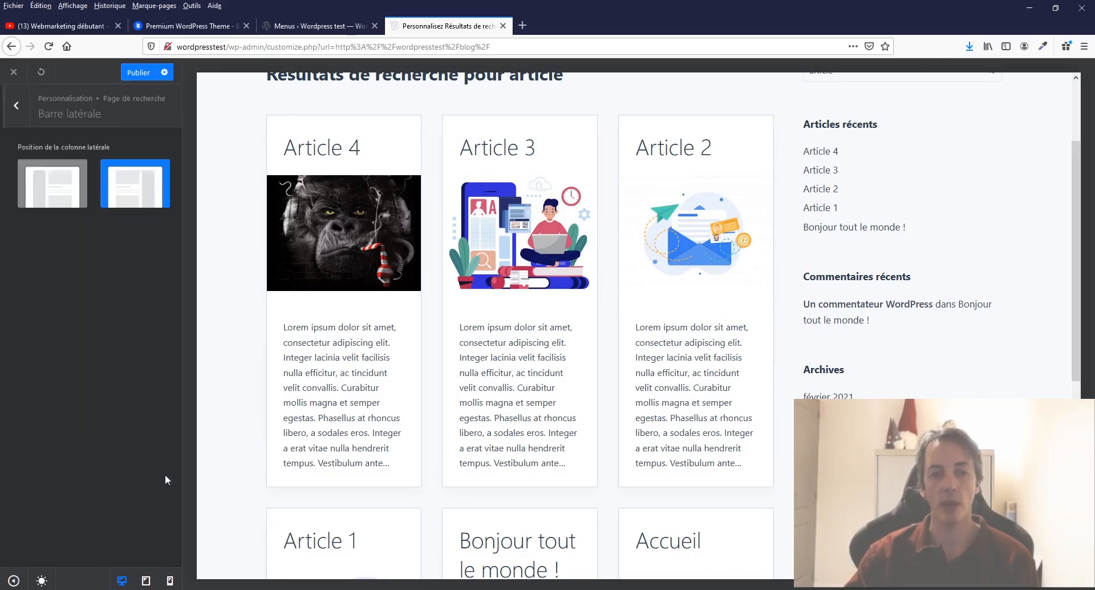
{"action": "left_click", "coordinate": [61, 194]}
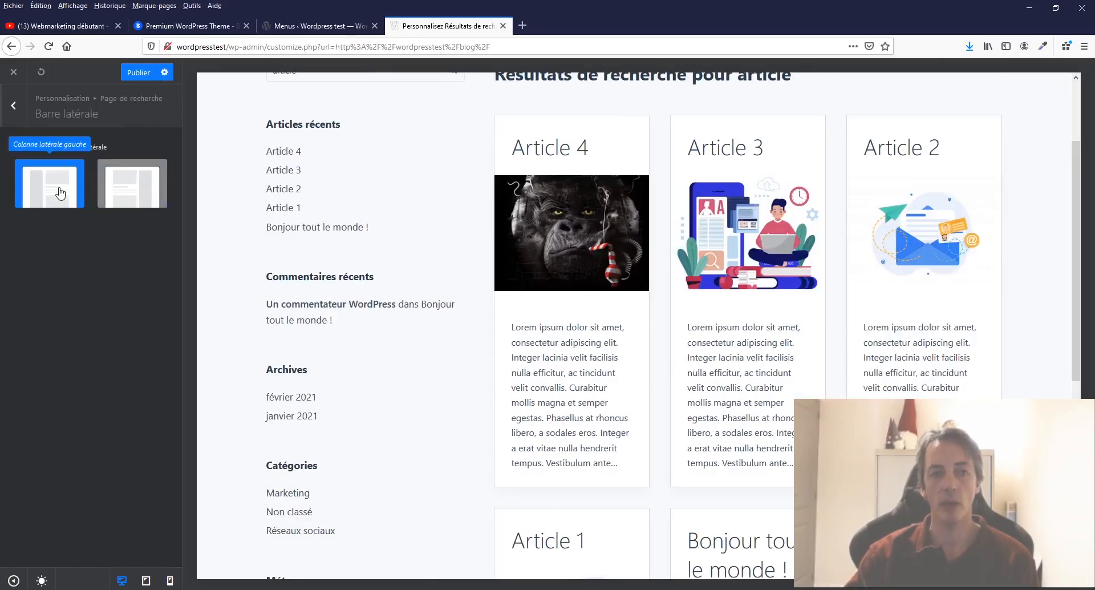
{"action": "left_click", "coordinate": [121, 191]}
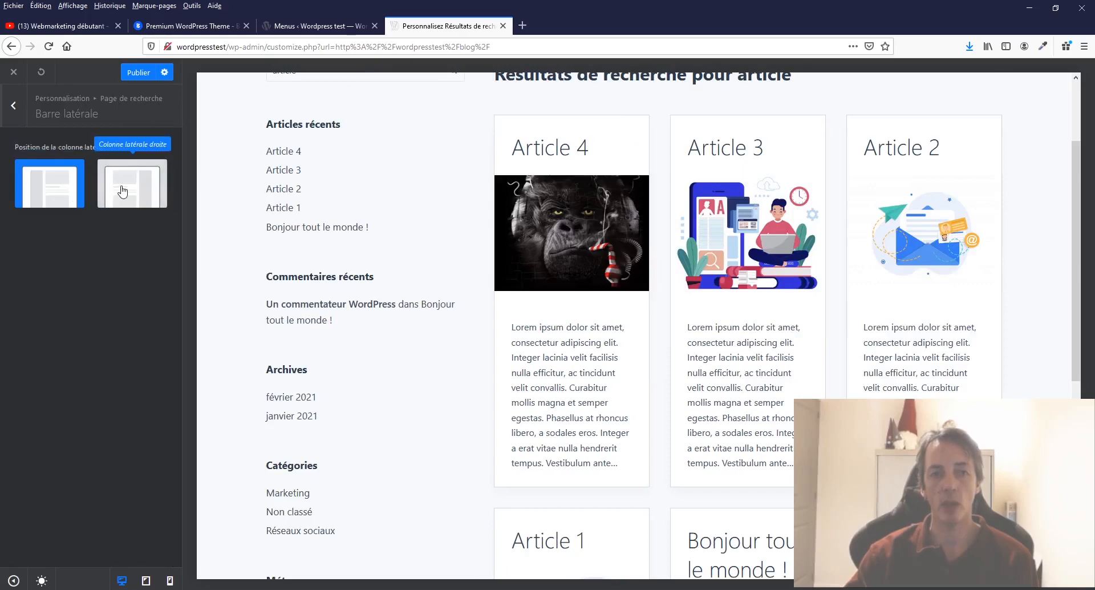
{"action": "left_click", "coordinate": [13, 106]}
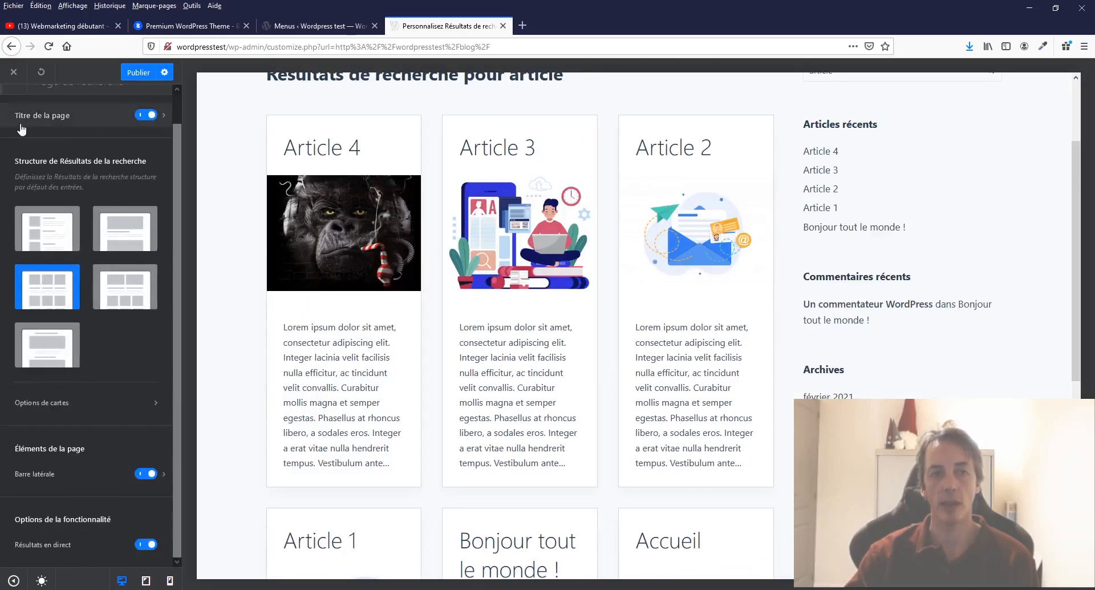
{"action": "left_click", "coordinate": [143, 474]}
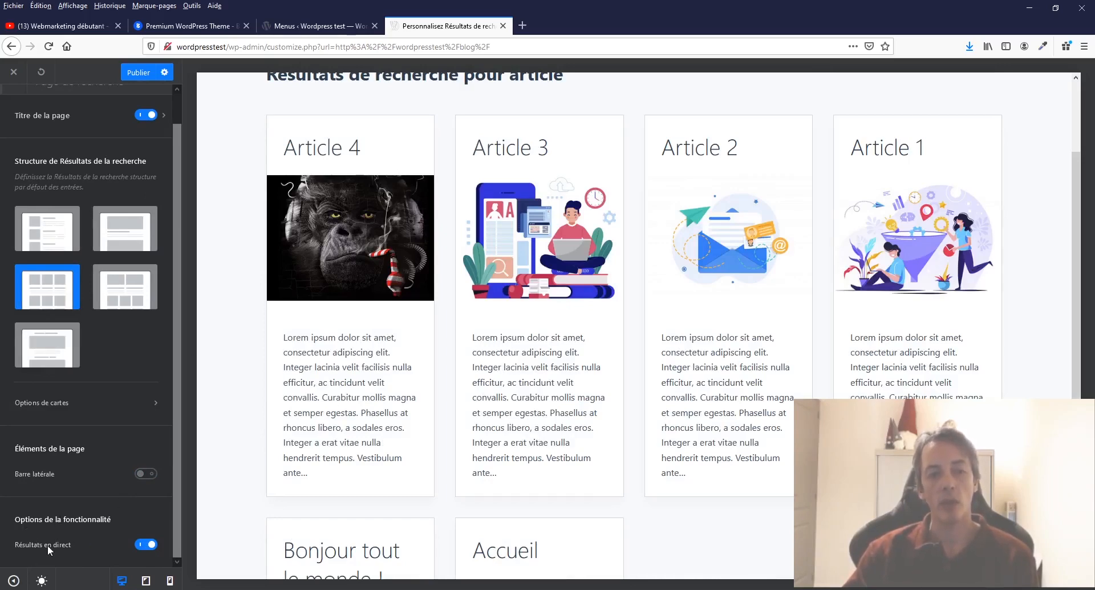
Toggle the search page's live results option, and review the search results preview from header to footer
{"action": "left_click", "coordinate": [144, 545]}
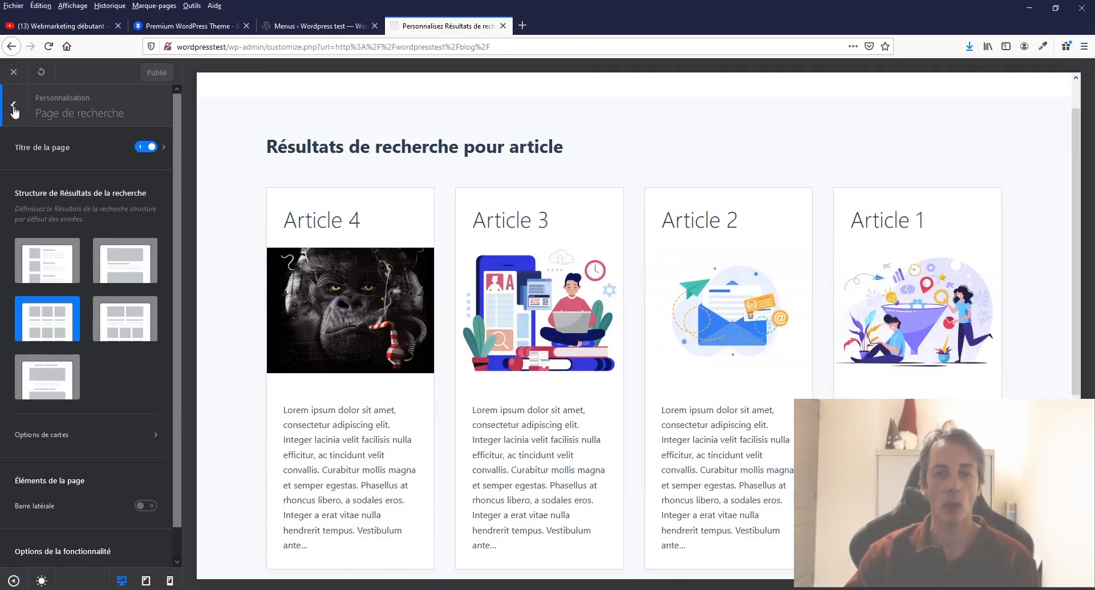
{"action": "left_click", "coordinate": [13, 108]}
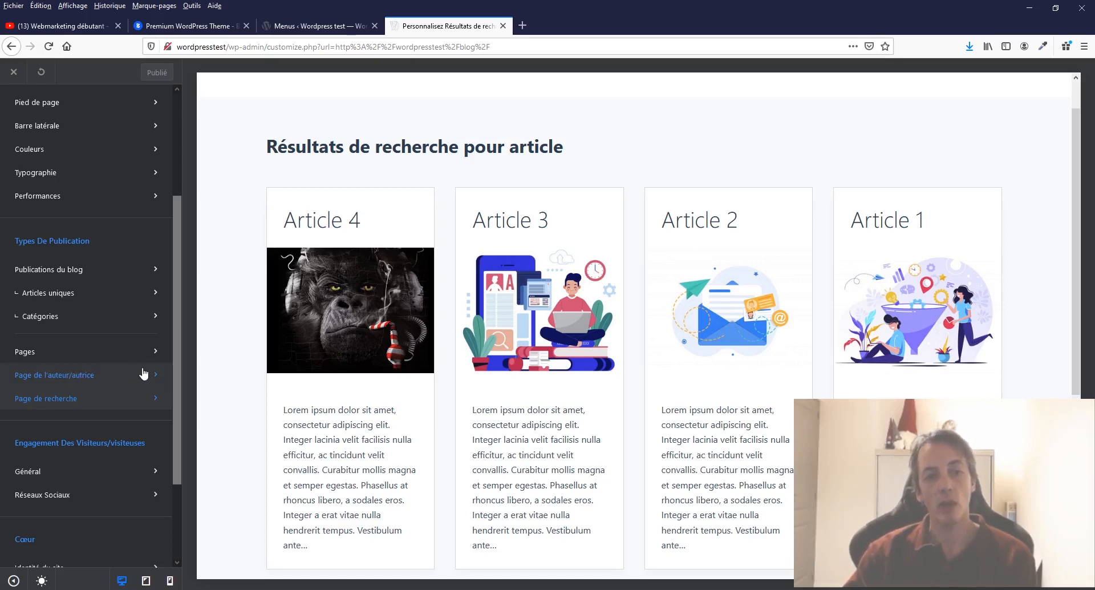
{"action": "scroll", "coordinate": [381, 379], "scroll_direction": "down", "scroll_amount": 5}
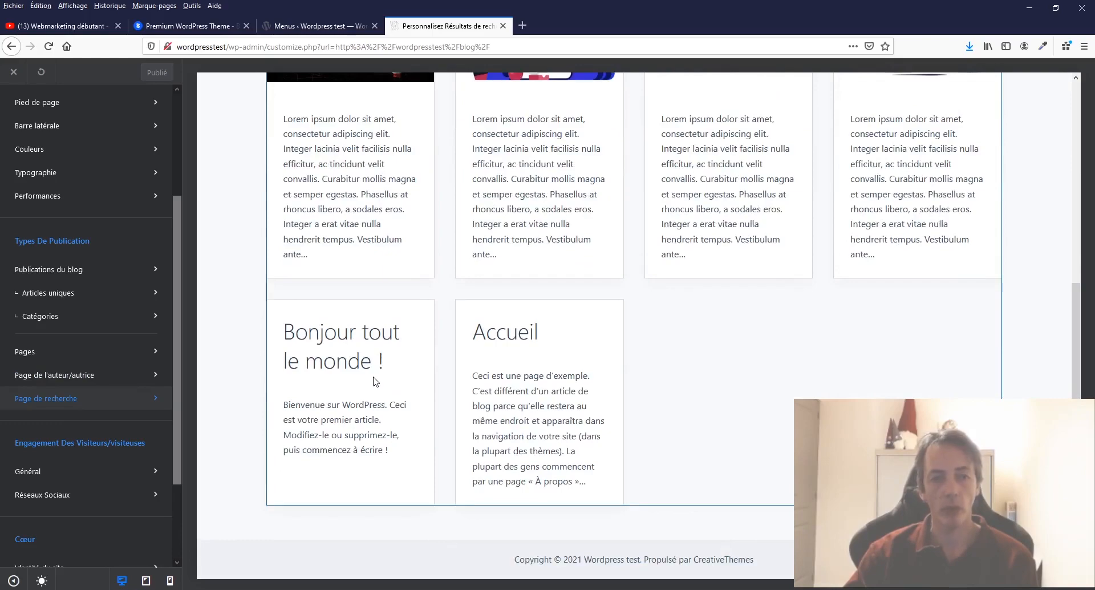
{"action": "scroll", "coordinate": [374, 342], "scroll_direction": "up", "scroll_amount": 6}
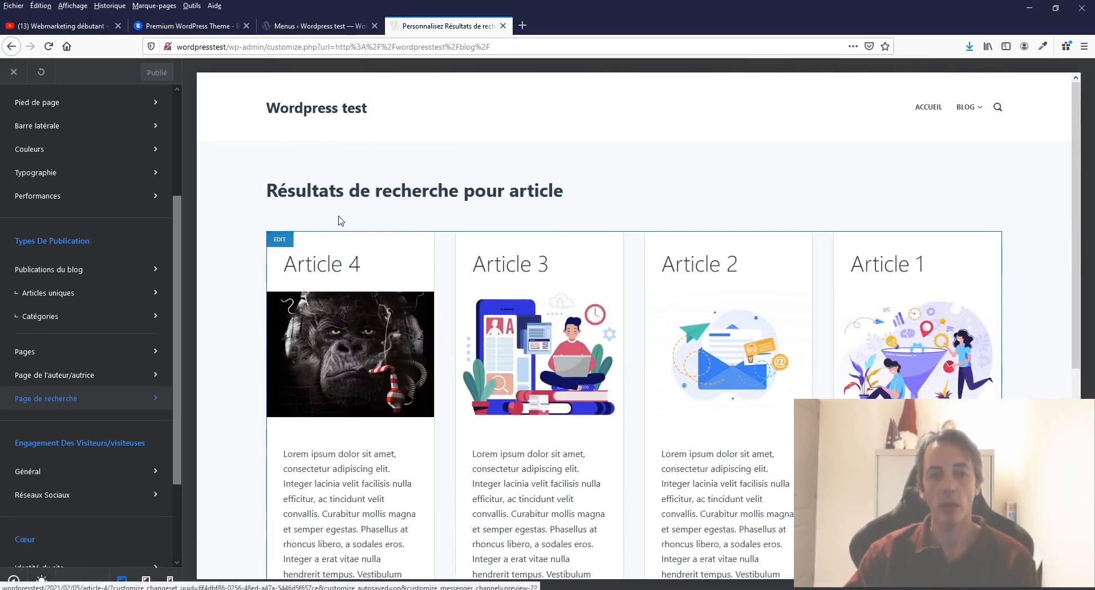
{"action": "scroll", "coordinate": [341, 220], "scroll_direction": "down", "scroll_amount": 5}
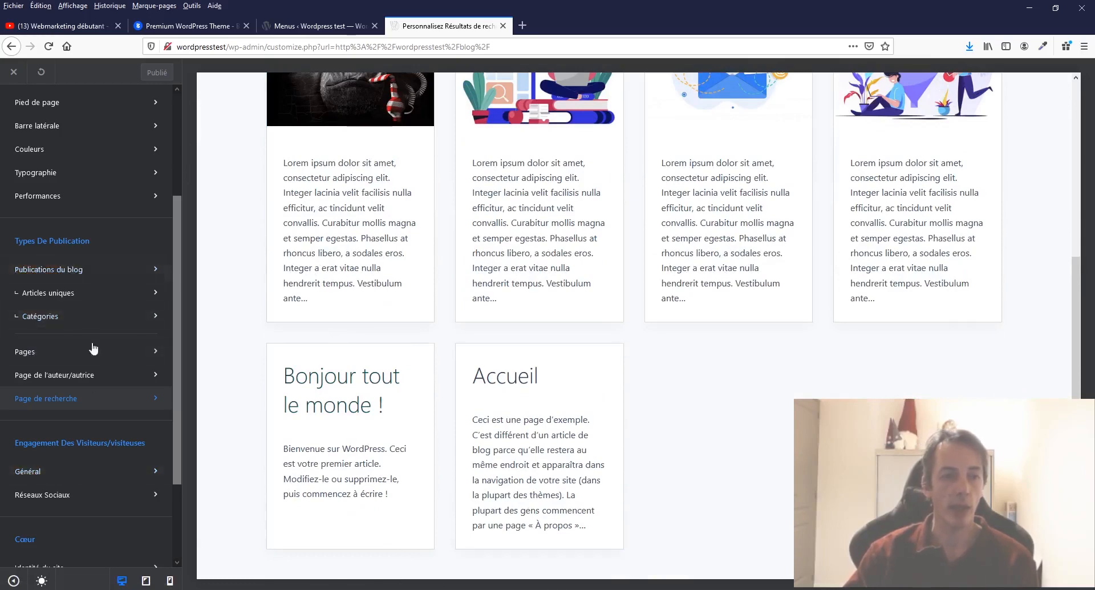
{"action": "scroll", "coordinate": [62, 388], "scroll_direction": "up", "scroll_amount": 3}
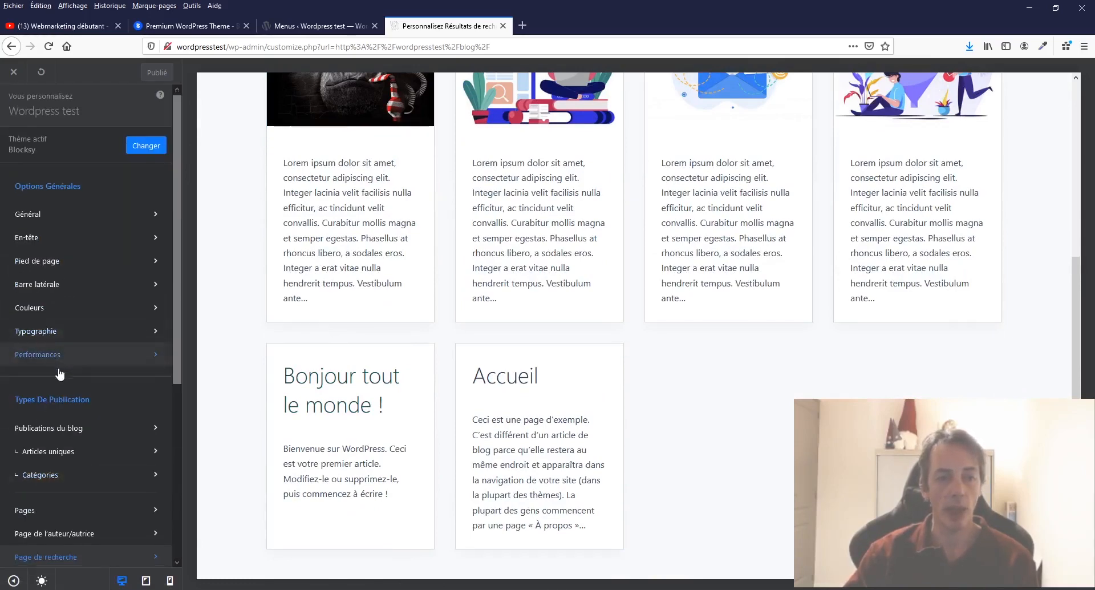
{"action": "scroll", "coordinate": [60, 373], "scroll_direction": "down", "scroll_amount": 5}
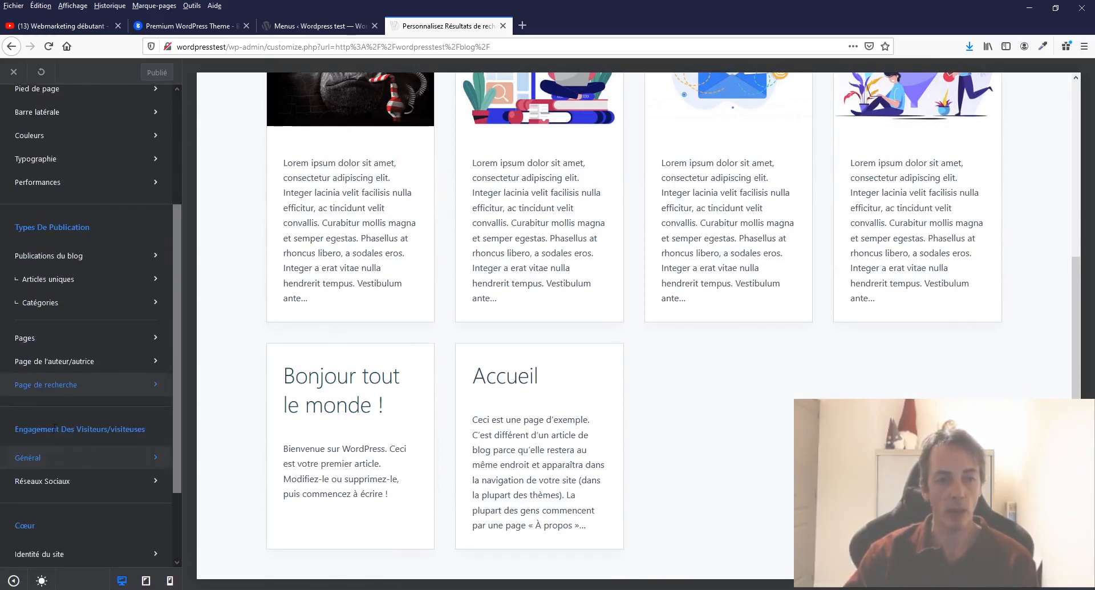
Show both post meta elements on the search result cards, and publish the changes
{"action": "left_click", "coordinate": [56, 386]}
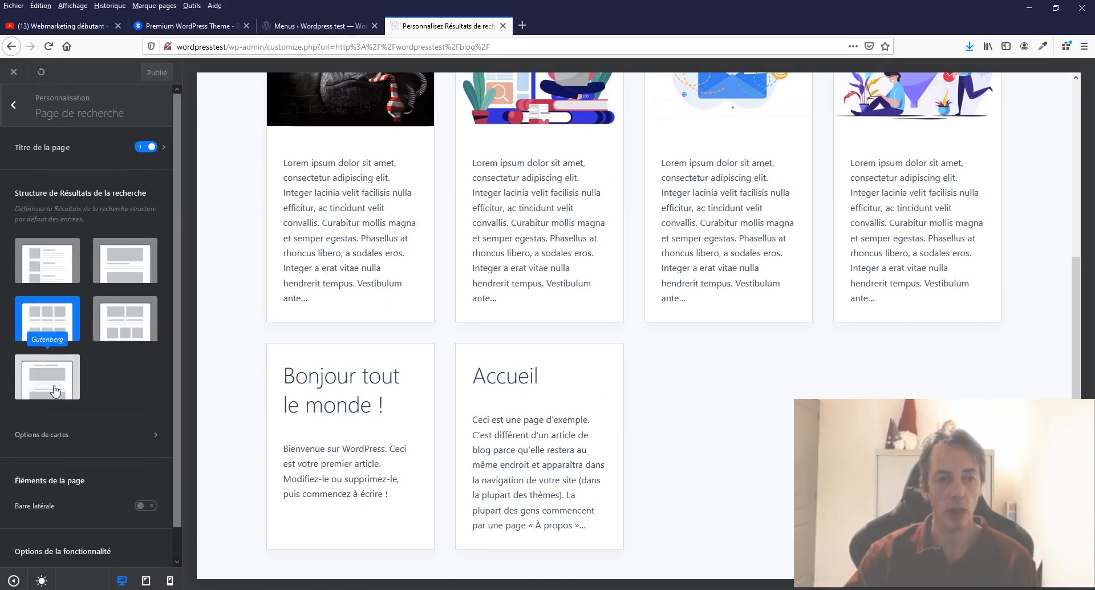
{"action": "left_click", "coordinate": [153, 432]}
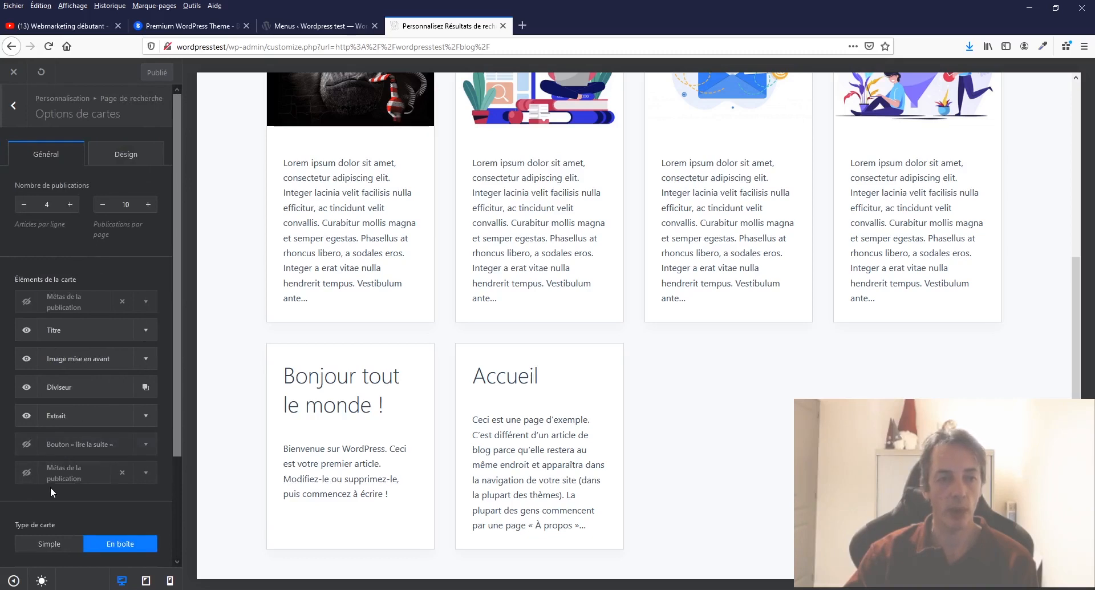
{"action": "left_click", "coordinate": [21, 302]}
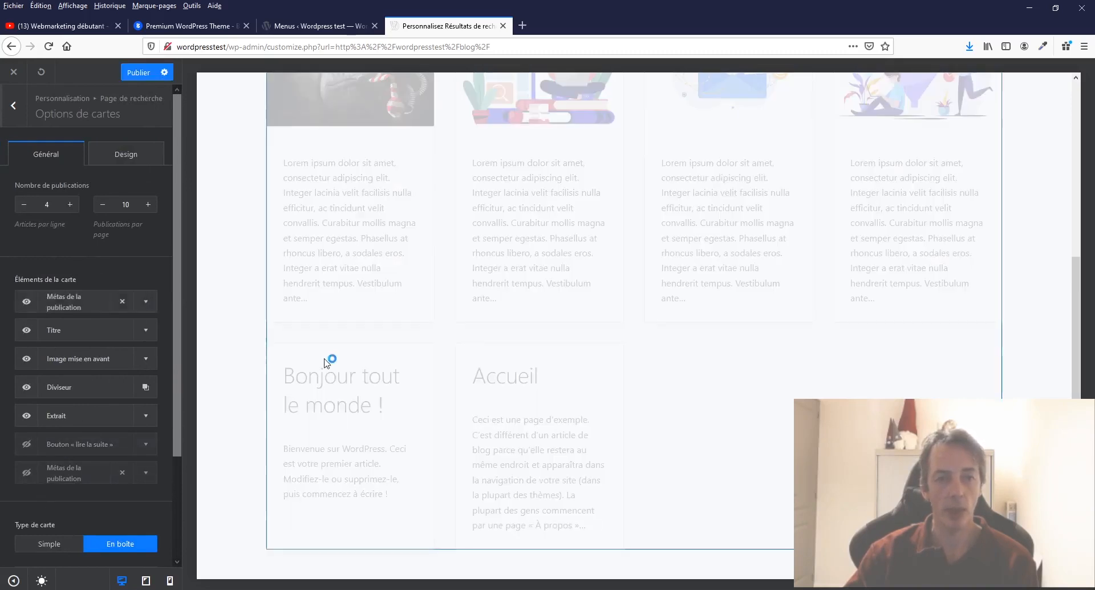
{"action": "left_click", "coordinate": [26, 472]}
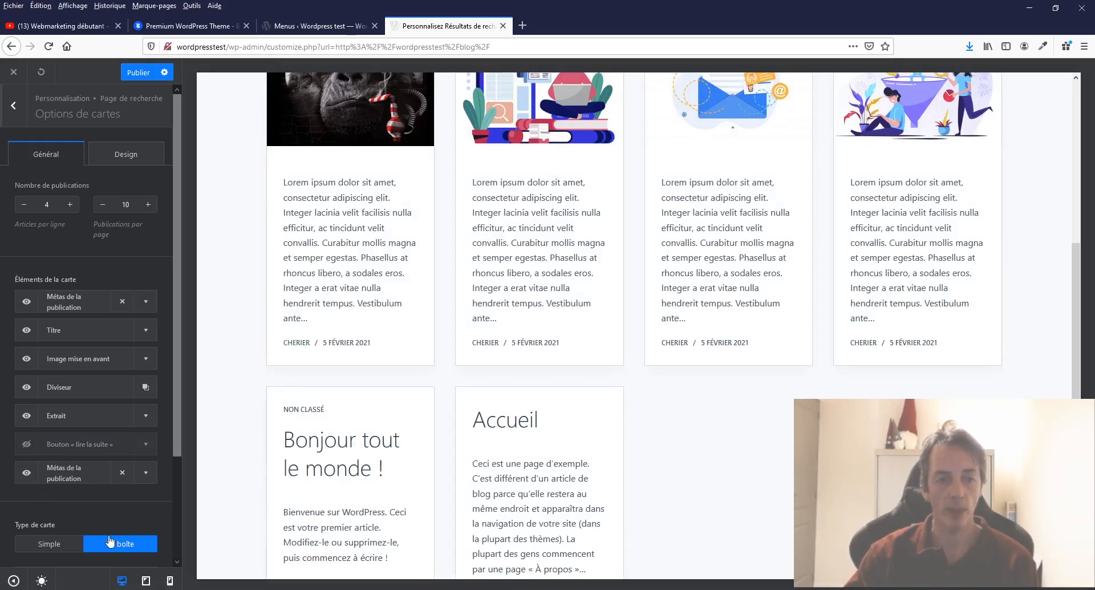
{"action": "left_click", "coordinate": [147, 71]}
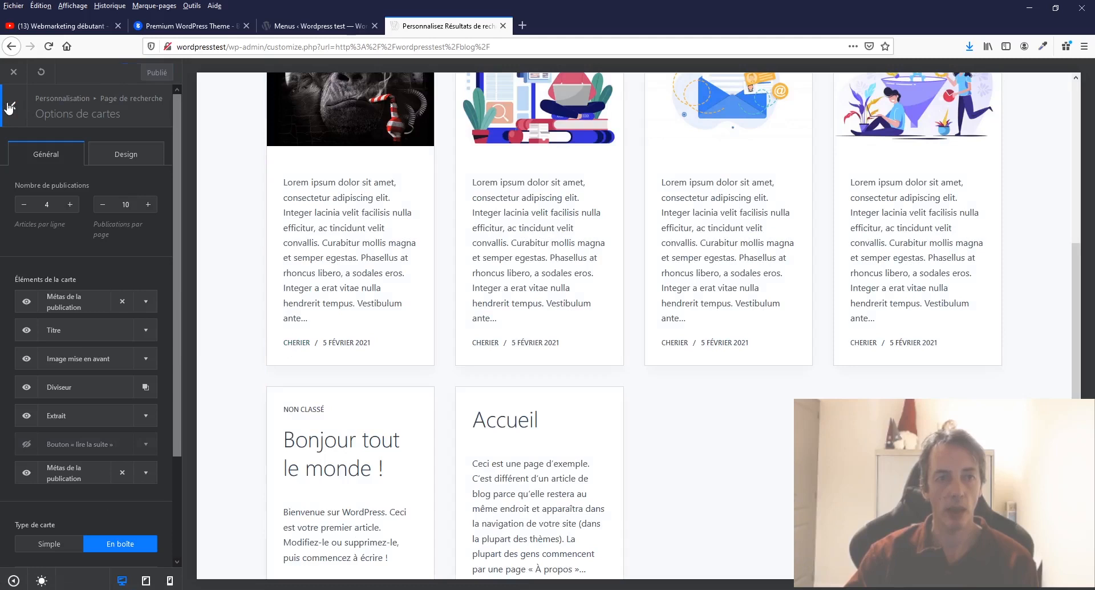
{"action": "left_click", "coordinate": [9, 106]}
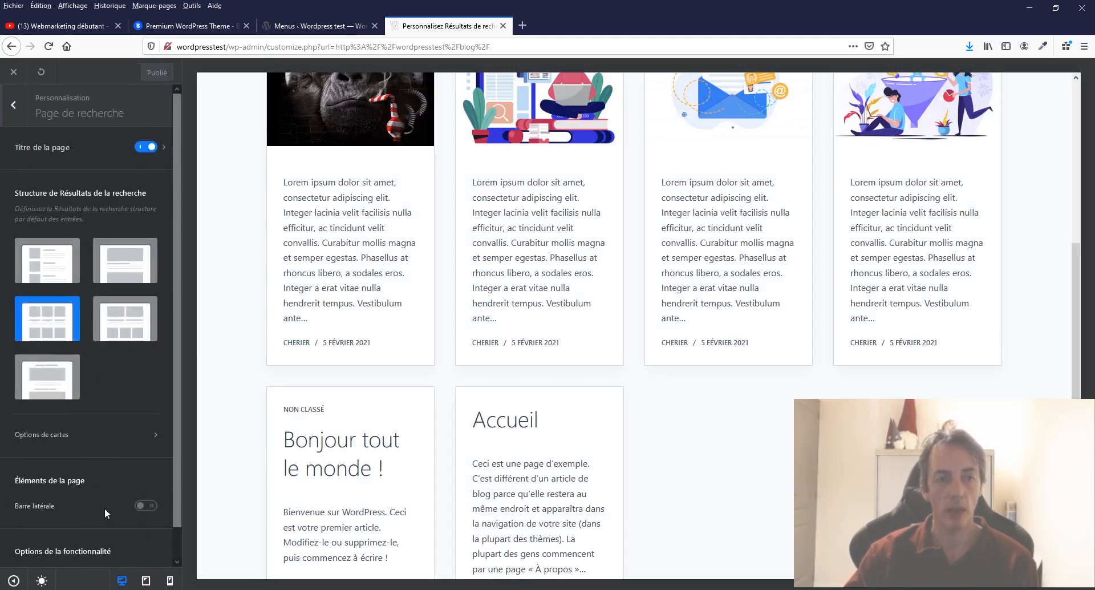
{"action": "left_click", "coordinate": [14, 105]}
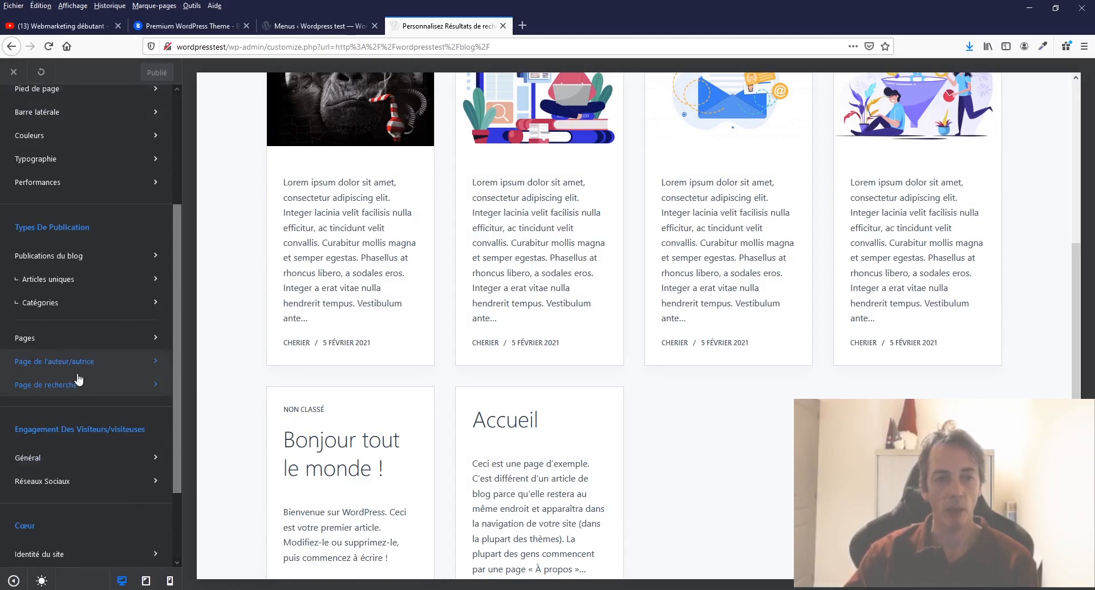
Open the author's archive page from a search card's metadata in the preview, and review its article cards
{"action": "left_click", "coordinate": [285, 550]}
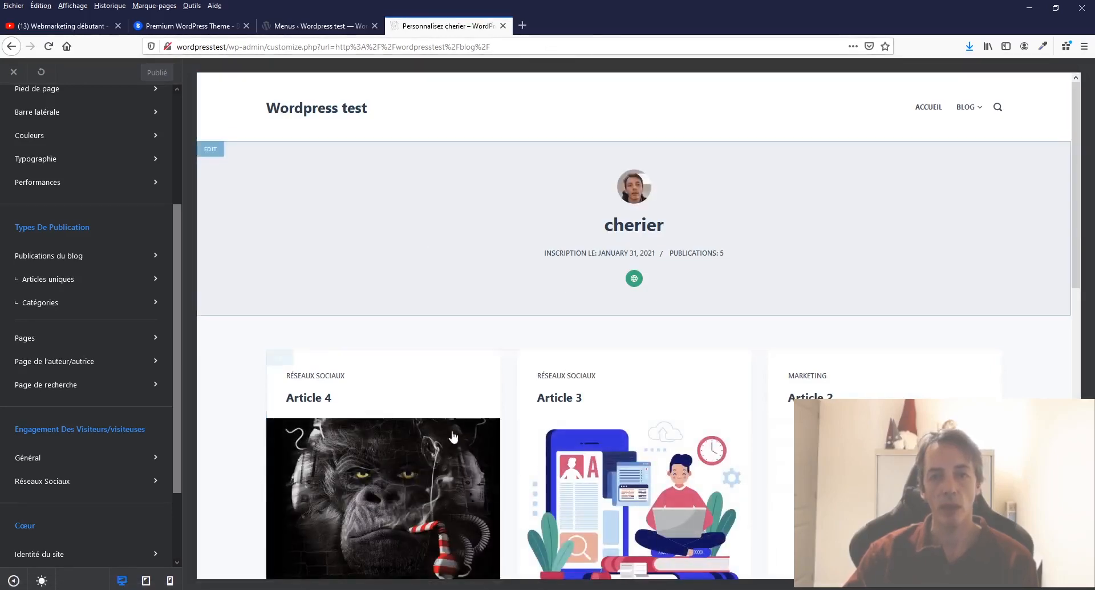
{"action": "scroll", "coordinate": [907, 279], "scroll_direction": "down", "scroll_amount": 5}
{"action": "scroll", "coordinate": [892, 284], "scroll_direction": "down", "scroll_amount": 5}
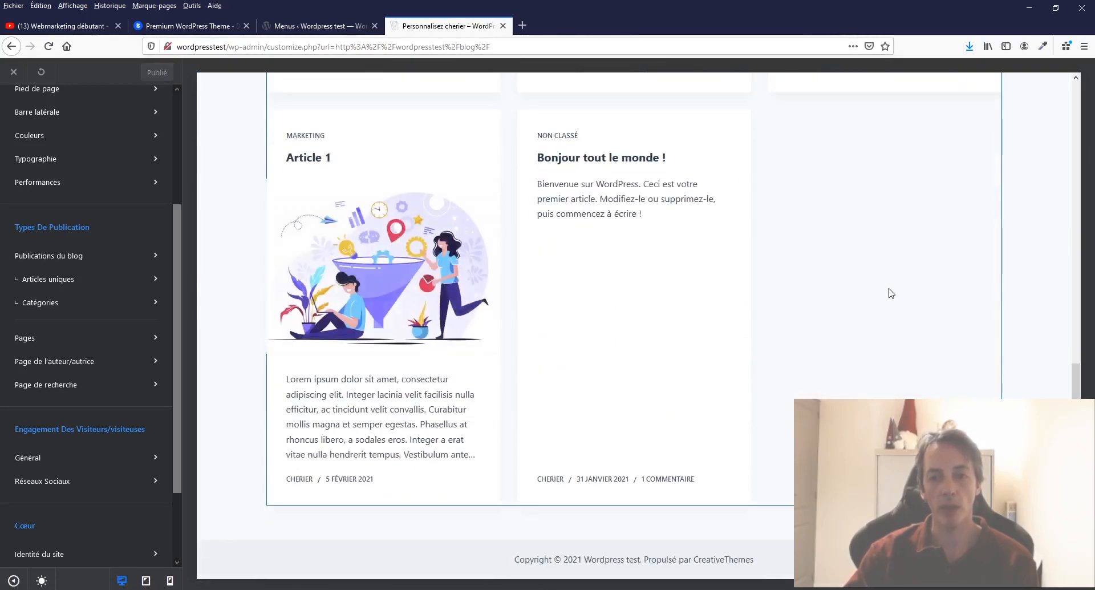
Open the author page settings (Page de l'auteur/autrice) and look over the author page in the preview
{"action": "scroll", "coordinate": [362, 150], "scroll_direction": "up", "scroll_amount": 3}
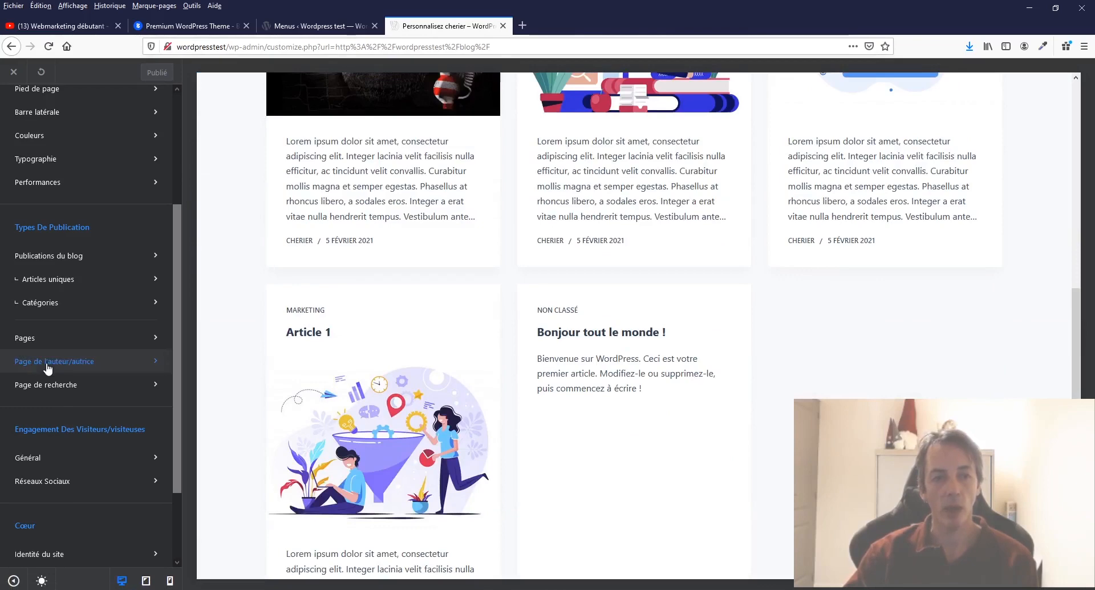
{"action": "left_click", "coordinate": [156, 362]}
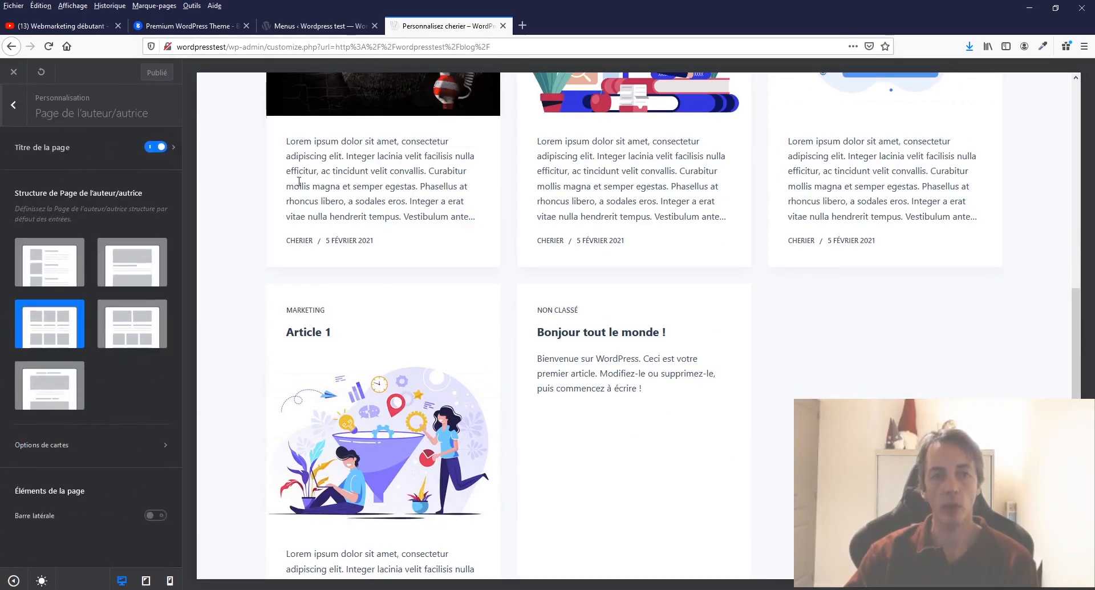
{"action": "scroll", "coordinate": [569, 378], "scroll_direction": "up", "scroll_amount": 3}
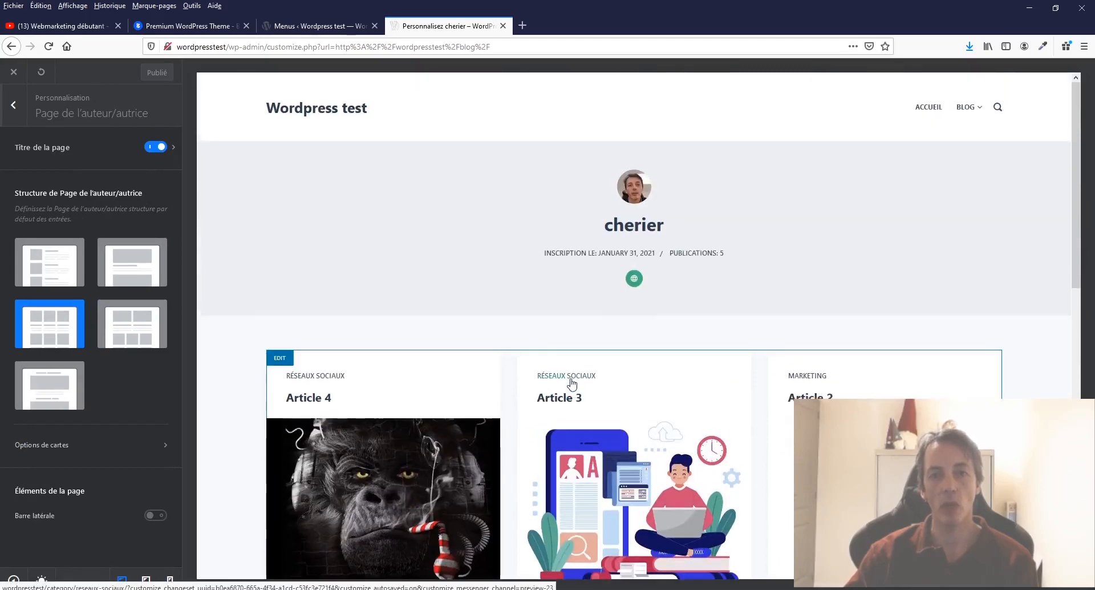
{"action": "scroll", "coordinate": [522, 445], "scroll_direction": "down", "scroll_amount": 2}
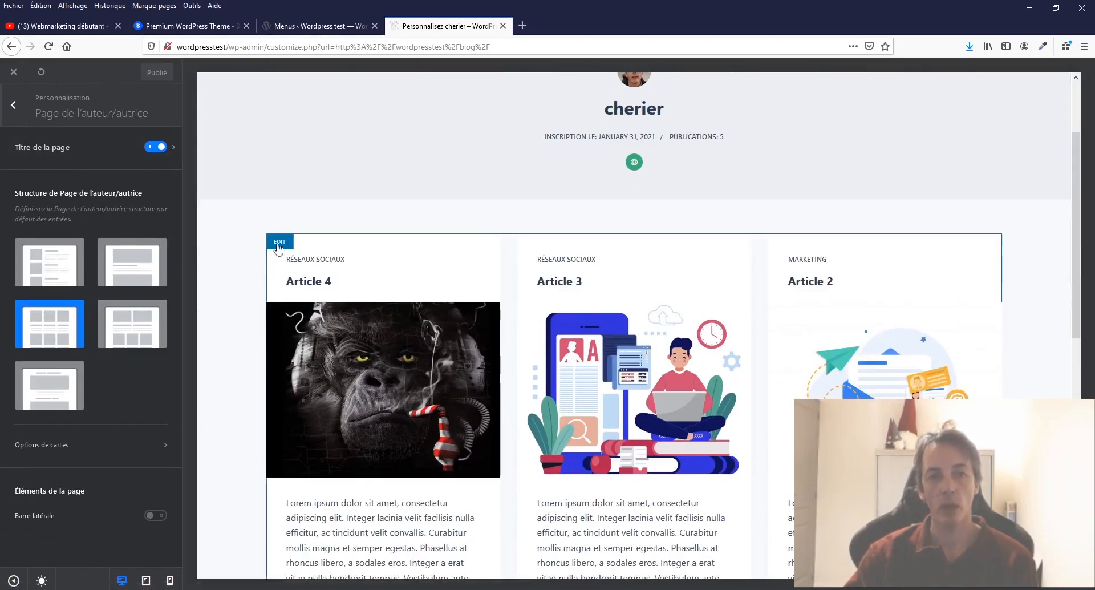
Try hiding the page title on the author page, and turn it back on after checking the preview
{"action": "left_click", "coordinate": [156, 147]}
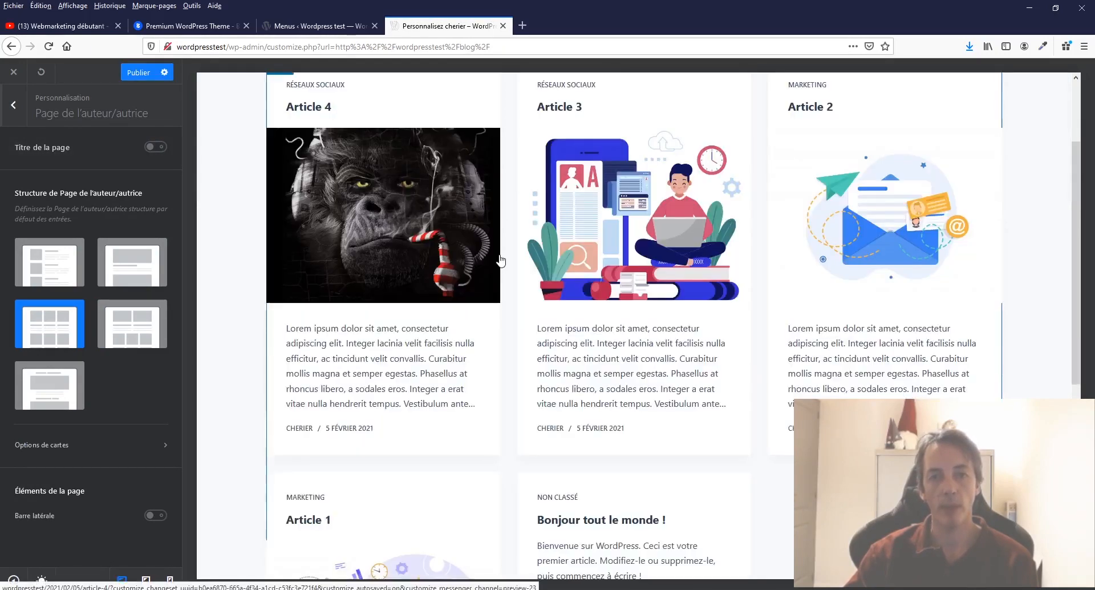
{"action": "scroll", "coordinate": [501, 260], "scroll_direction": "up", "scroll_amount": 3}
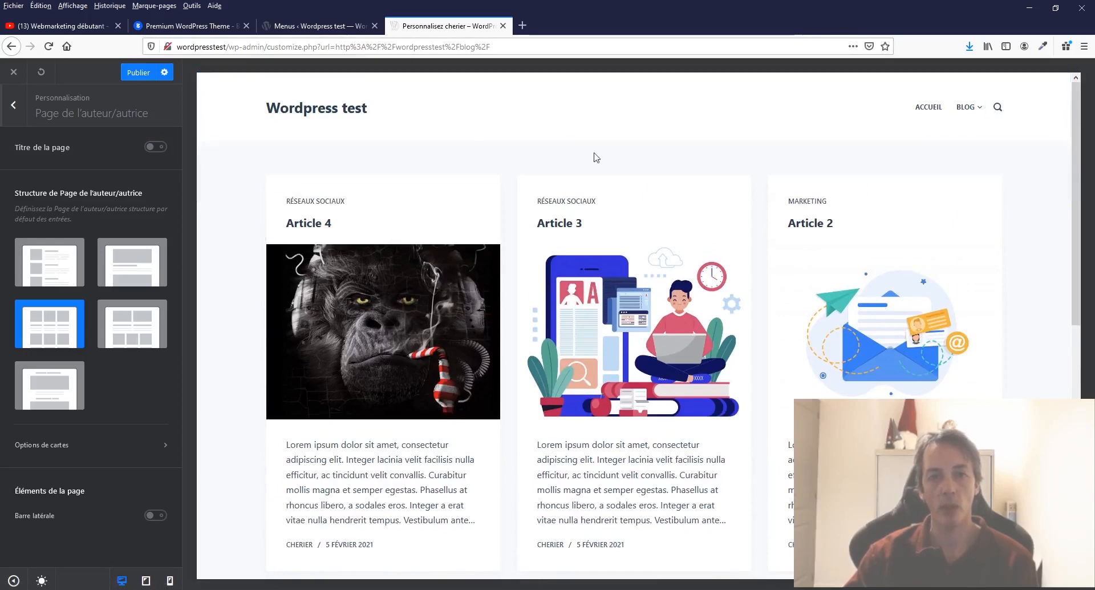
{"action": "left_click", "coordinate": [156, 147]}
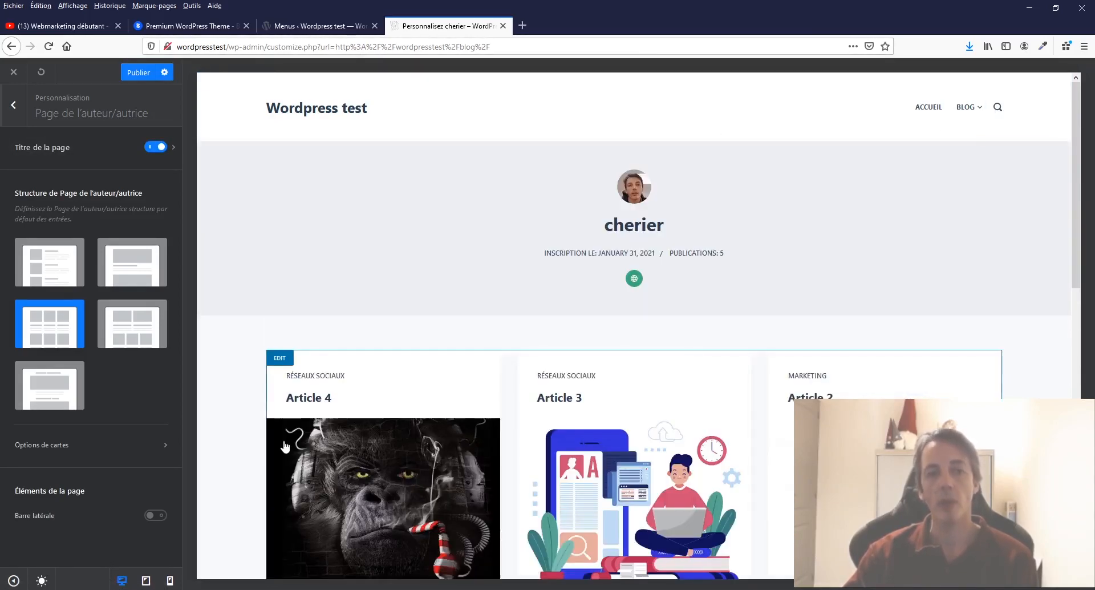
Set the author page structure to the list layout with each article's image beside its text
{"action": "scroll", "coordinate": [787, 423], "scroll_direction": "down", "scroll_amount": 3}
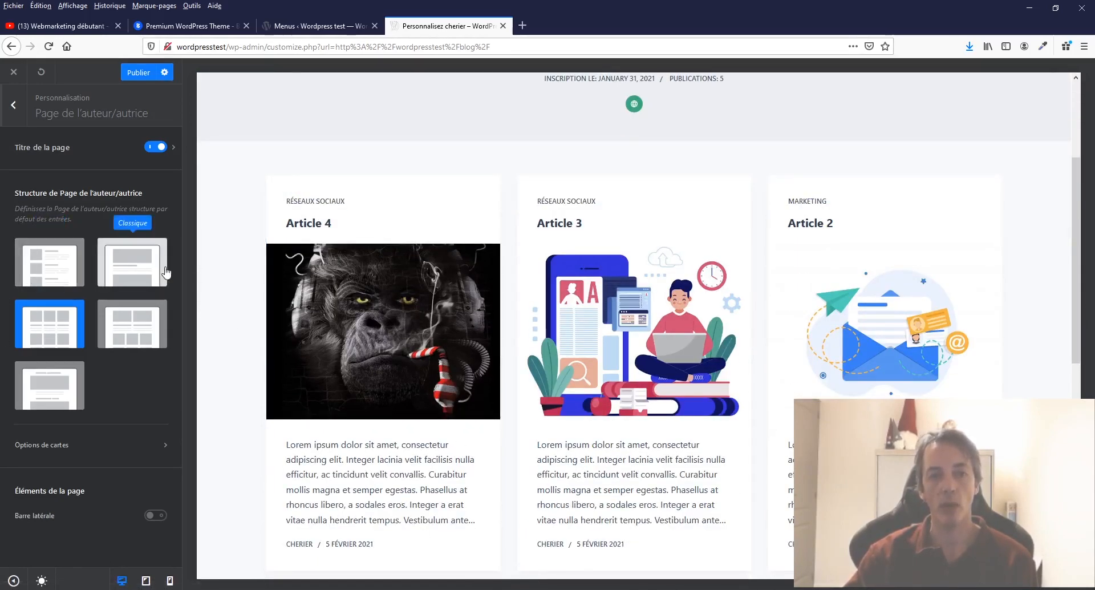
{"action": "left_click", "coordinate": [54, 337]}
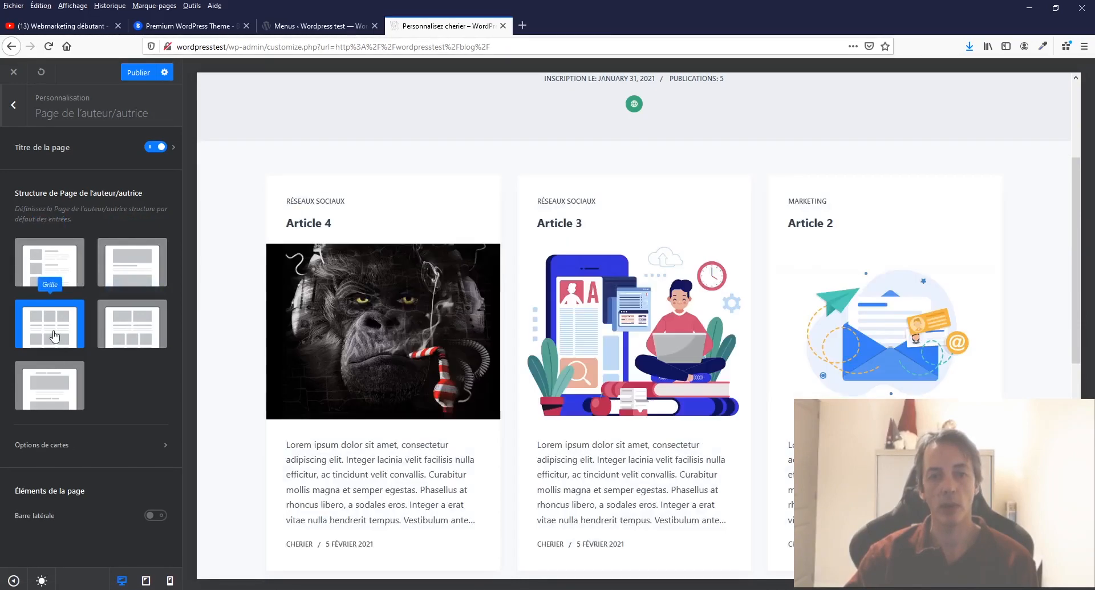
{"action": "left_click", "coordinate": [50, 261]}
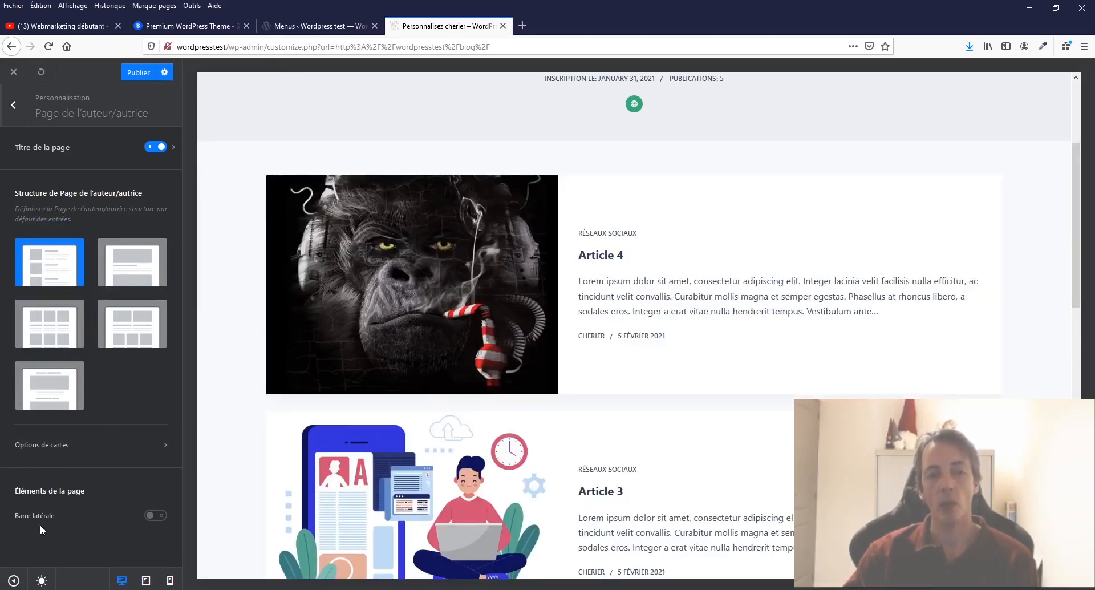
Enable the sidebar (Barre latérale) on the author page, check its column position options and return to the main customization list
{"action": "left_click", "coordinate": [160, 520]}
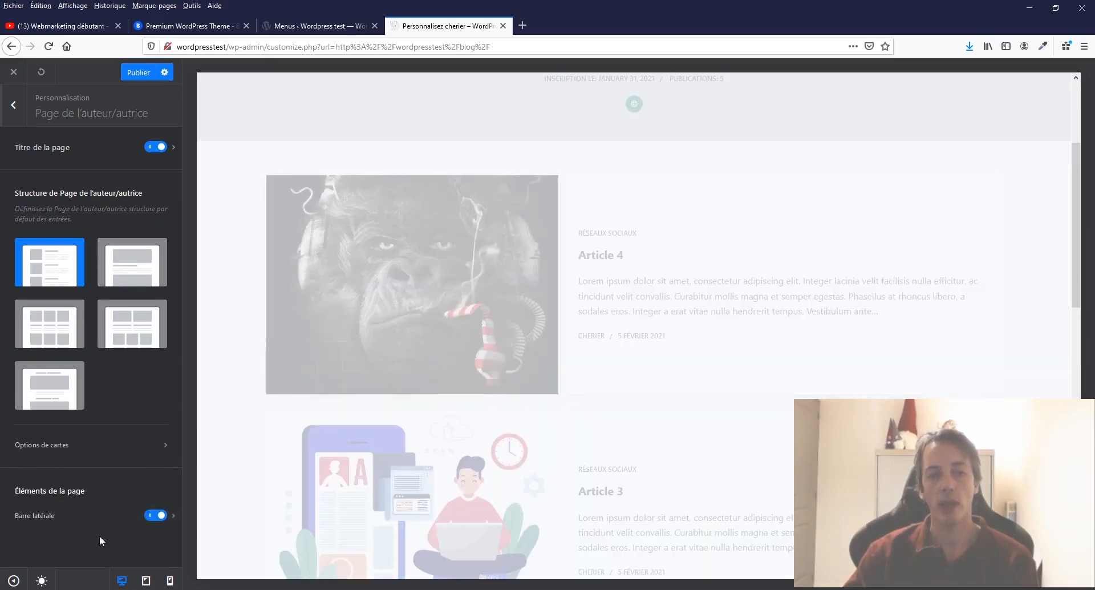
{"action": "left_click", "coordinate": [169, 517]}
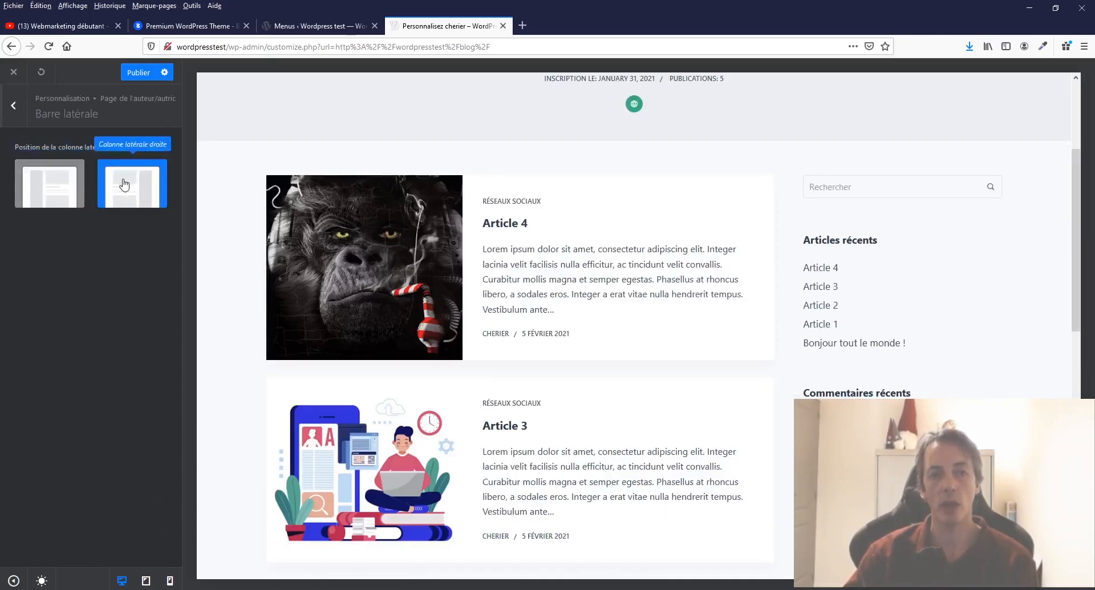
{"action": "left_click", "coordinate": [15, 106]}
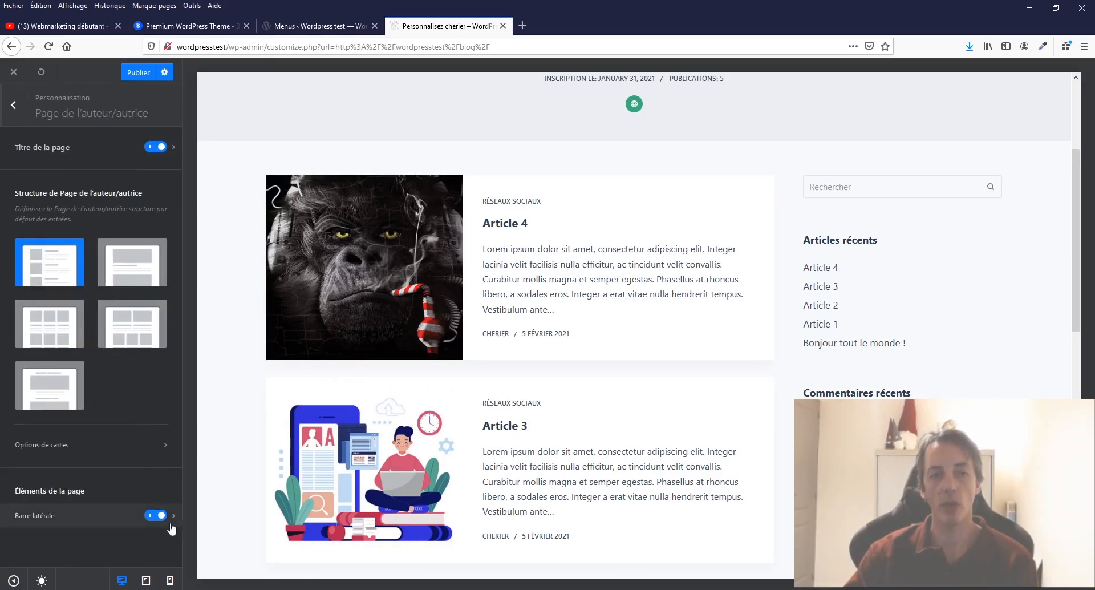
{"action": "left_click", "coordinate": [15, 106]}
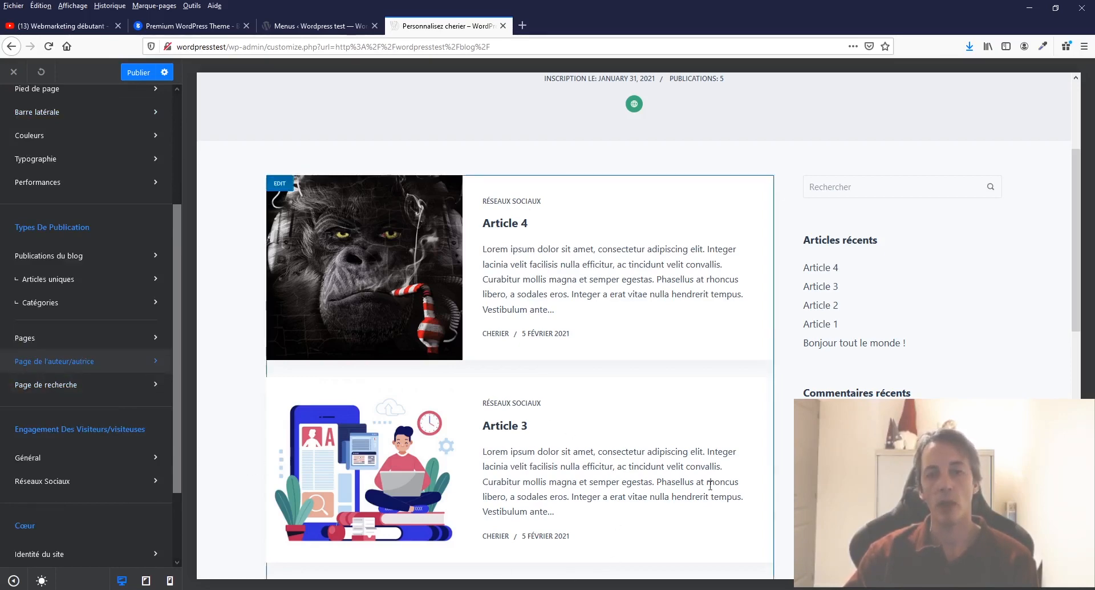
Load "Ma page" in the preview from the contact links in the sidebar and open the Pages settings
{"action": "scroll", "coordinate": [714, 489], "scroll_direction": "up", "scroll_amount": 3}
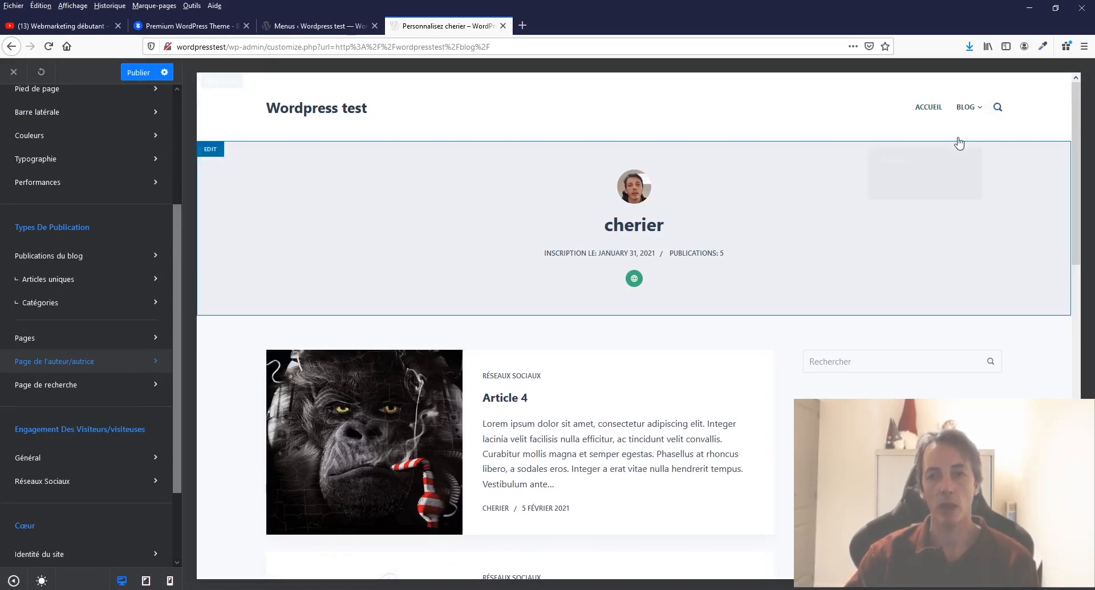
{"action": "scroll", "coordinate": [555, 285], "scroll_direction": "down", "scroll_amount": 10}
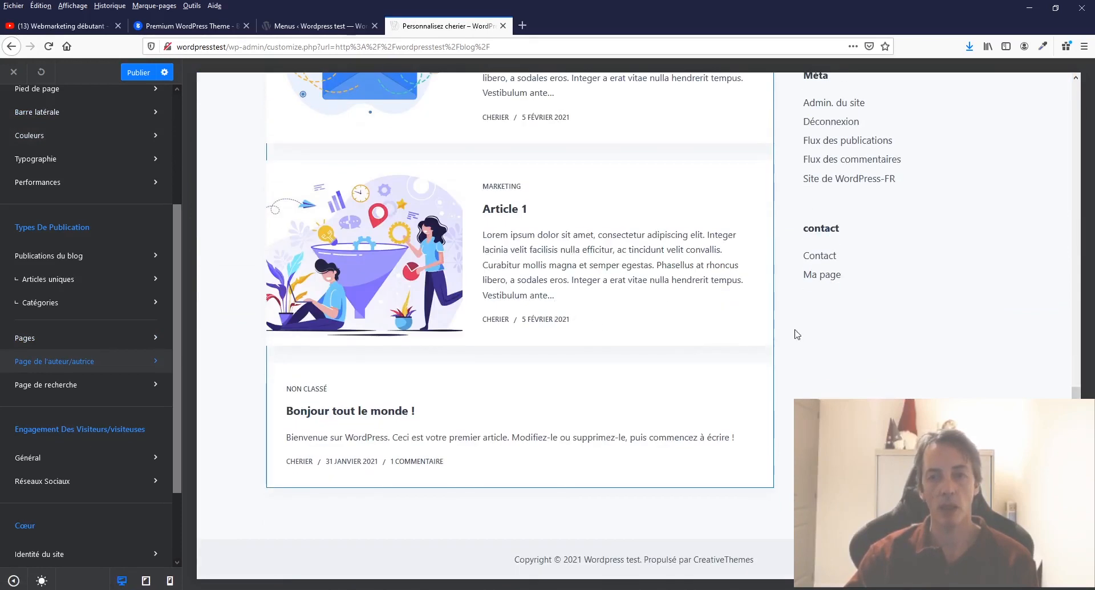
{"action": "left_click", "coordinate": [826, 276]}
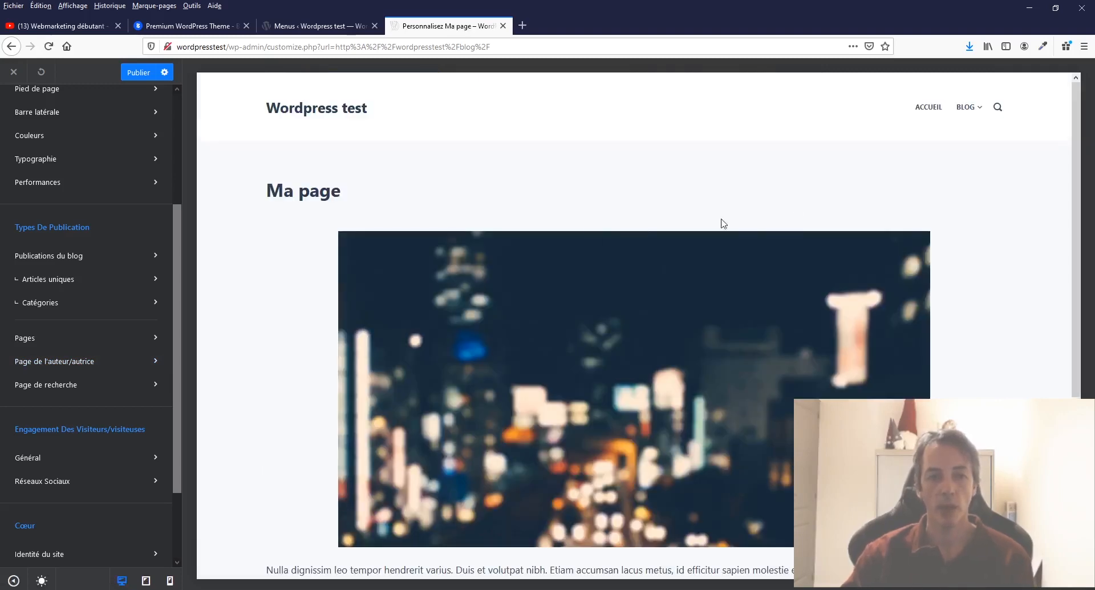
{"action": "left_click", "coordinate": [25, 338]}
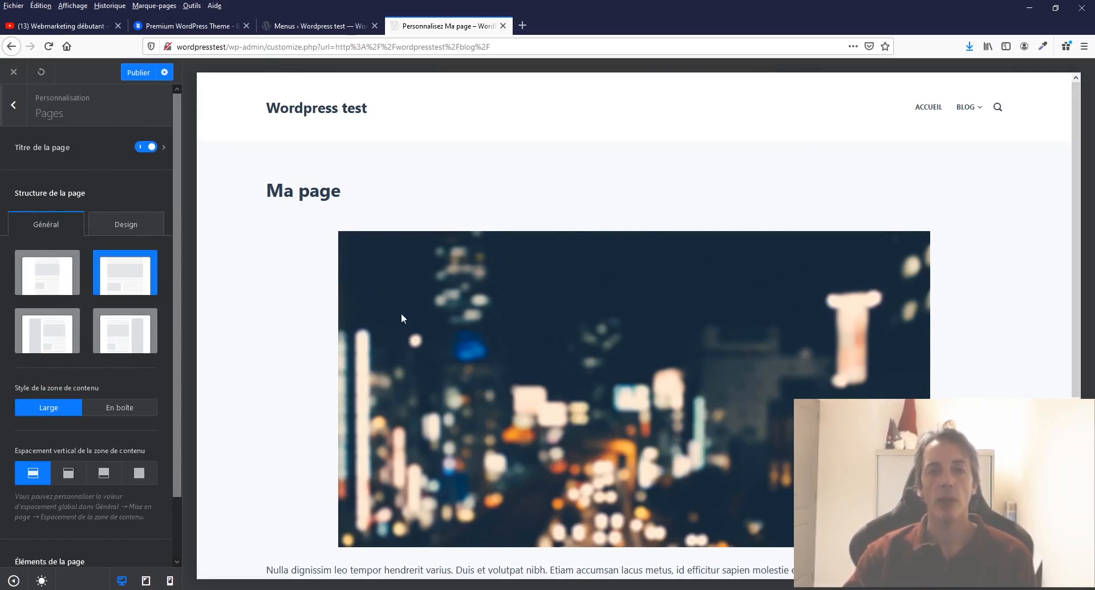
Disable the page title (Titre de la page) for pages and check the whole page in the preview
{"action": "left_click", "coordinate": [147, 150]}
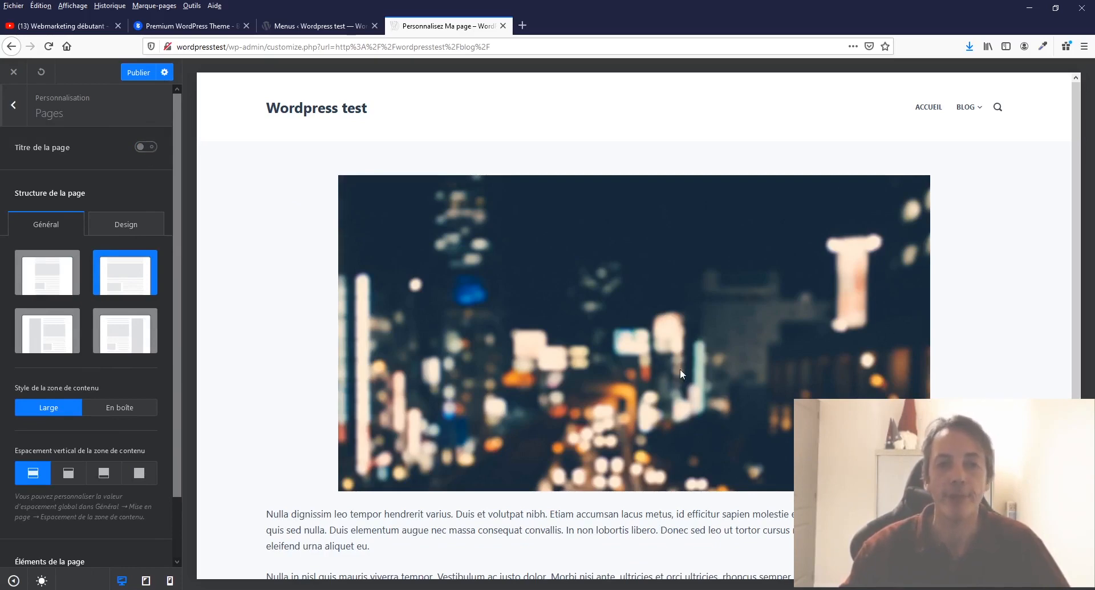
{"action": "scroll", "coordinate": [591, 315], "scroll_direction": "down", "scroll_amount": 3}
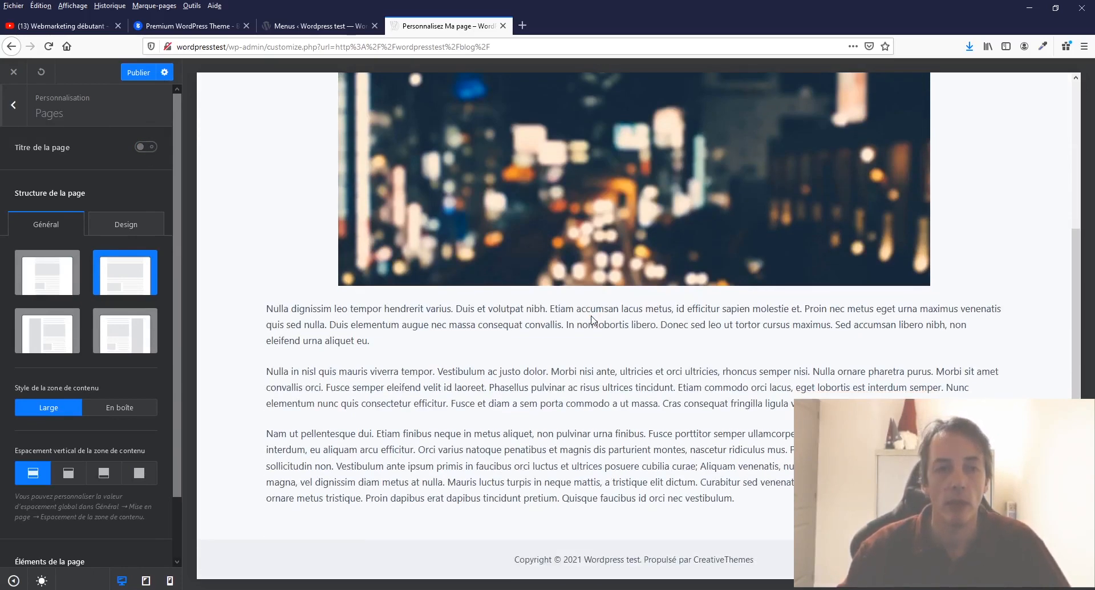
{"action": "scroll", "coordinate": [712, 296], "scroll_direction": "up", "scroll_amount": 1}
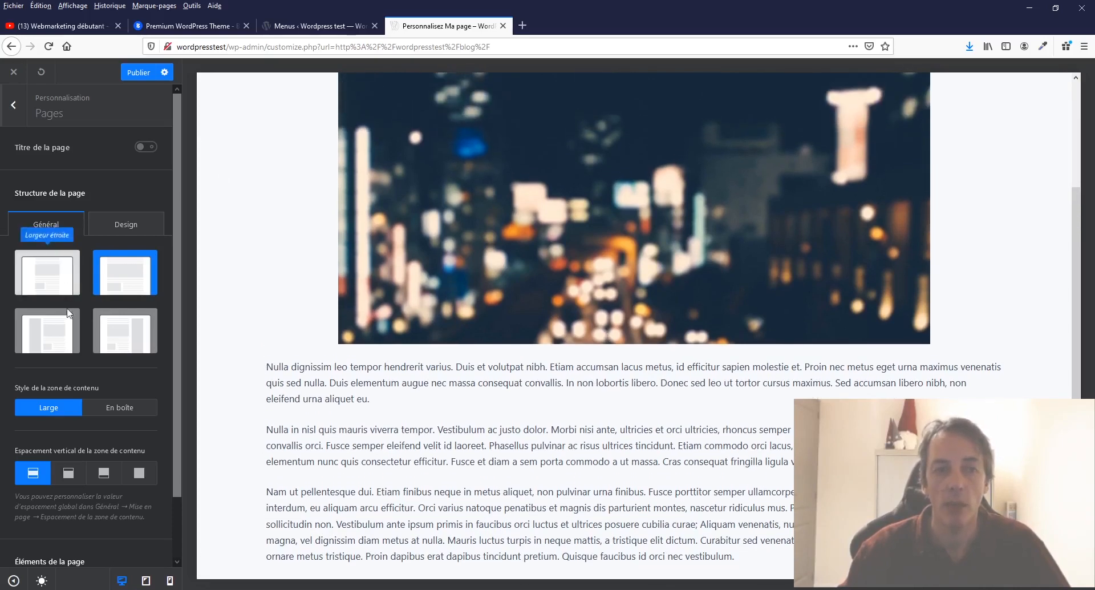
{"action": "scroll", "coordinate": [762, 296], "scroll_direction": "up", "scroll_amount": 2}
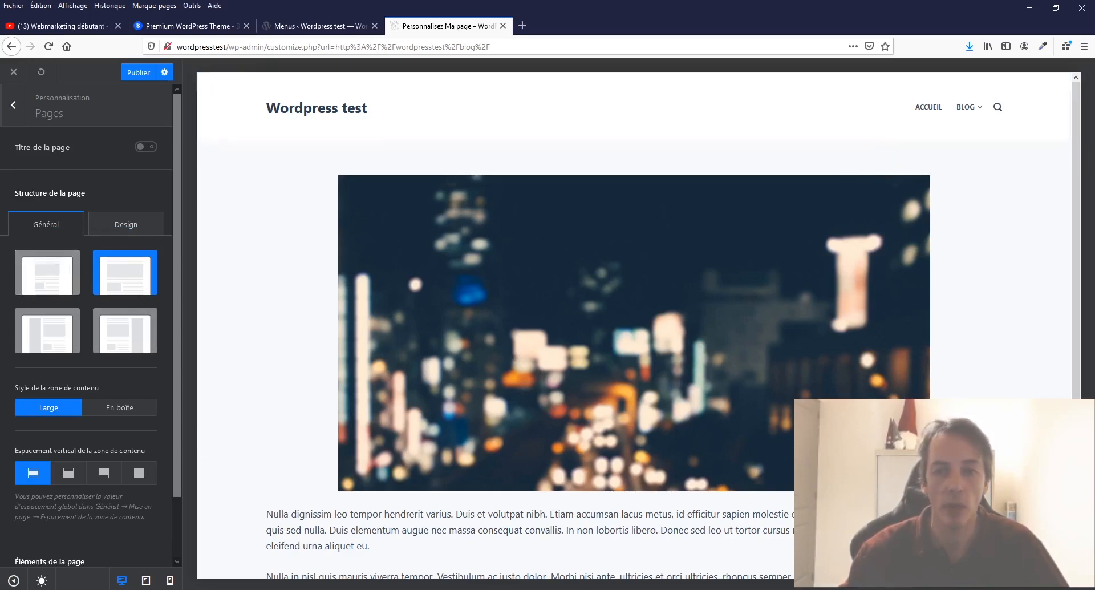
Compare the left and right sidebar structures for pages and settle on the narrow width structure (Largeur étroite)
{"action": "left_click", "coordinate": [49, 281]}
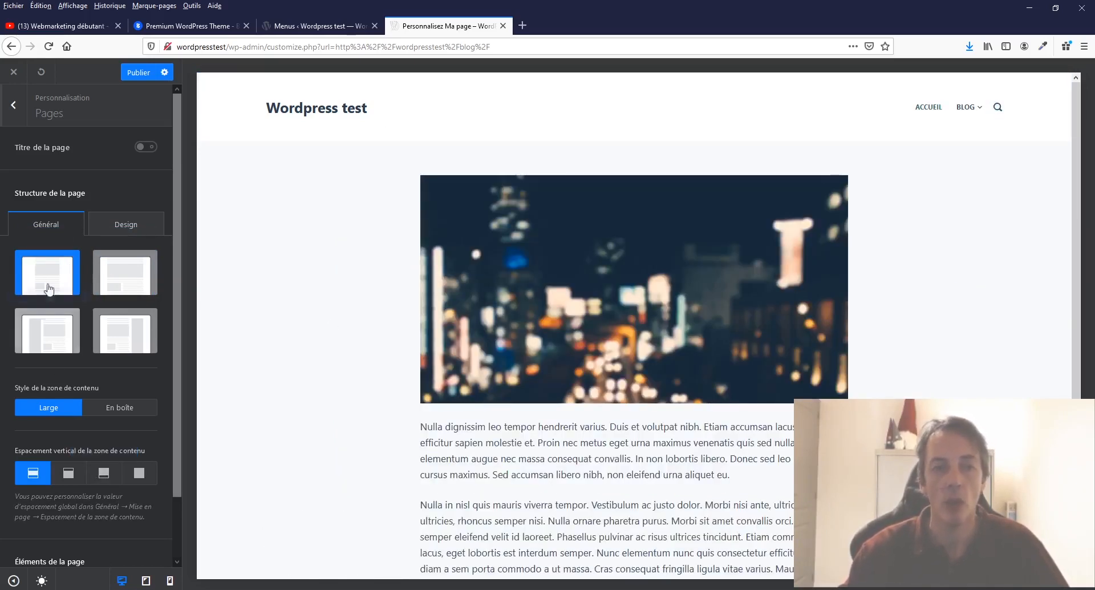
{"action": "left_click", "coordinate": [54, 348]}
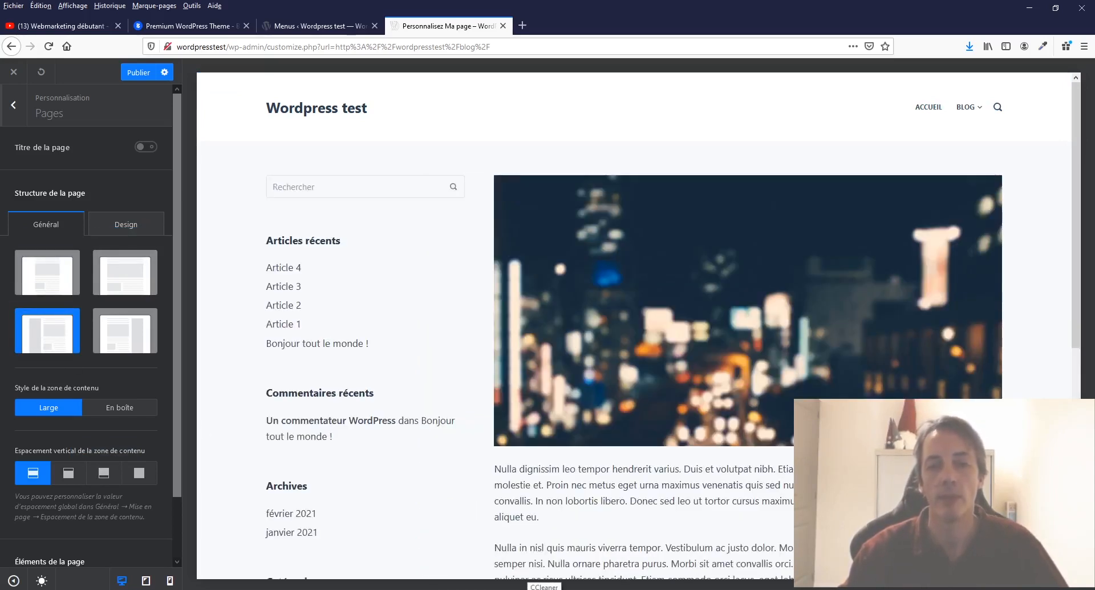
{"action": "left_click", "coordinate": [150, 342]}
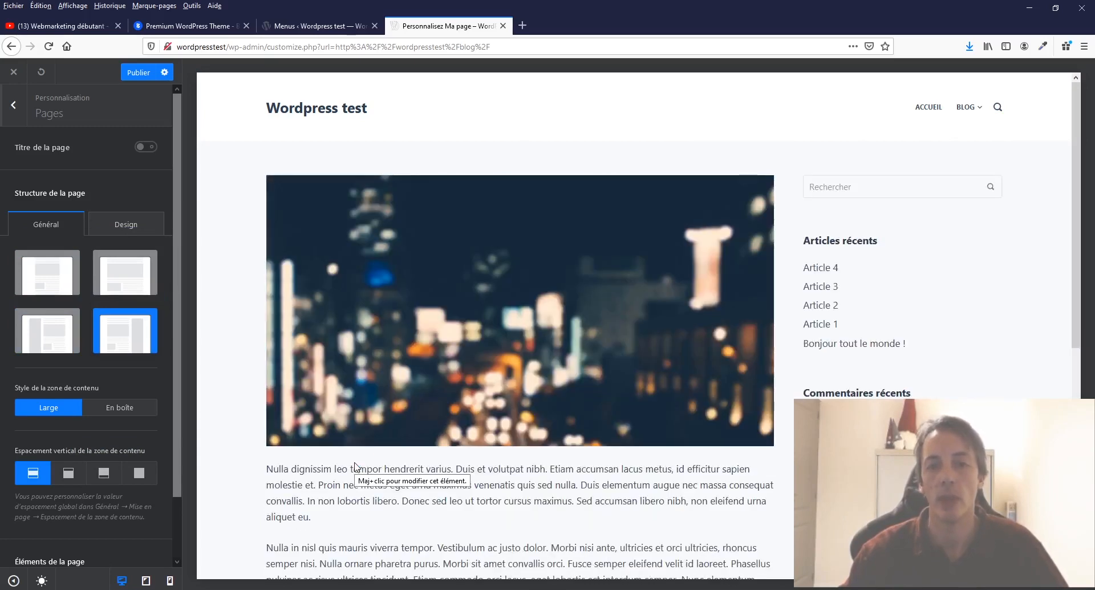
{"action": "left_click", "coordinate": [60, 278]}
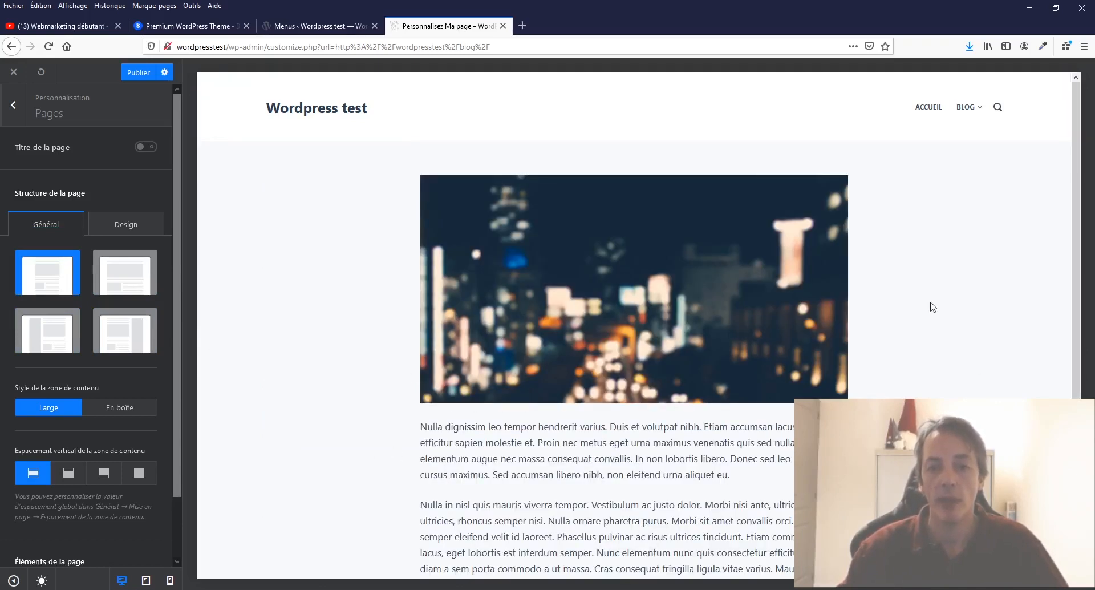
{"action": "scroll", "coordinate": [393, 368], "scroll_direction": "down", "scroll_amount": 4}
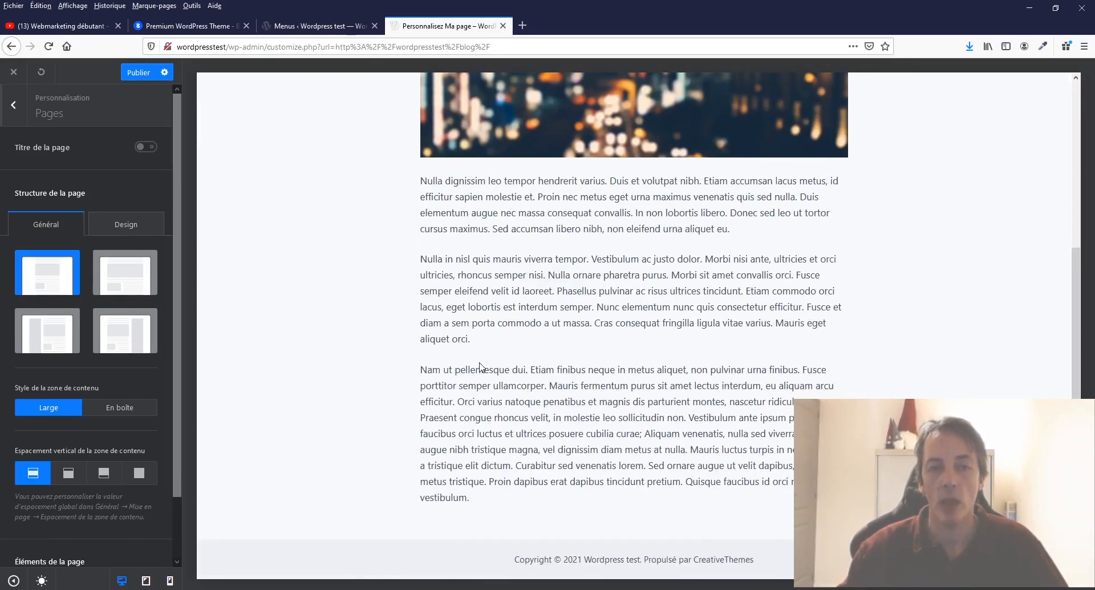
Set the content area style of pages to "En boîte" and check the boxed content in the preview
{"action": "left_click", "coordinate": [118, 409]}
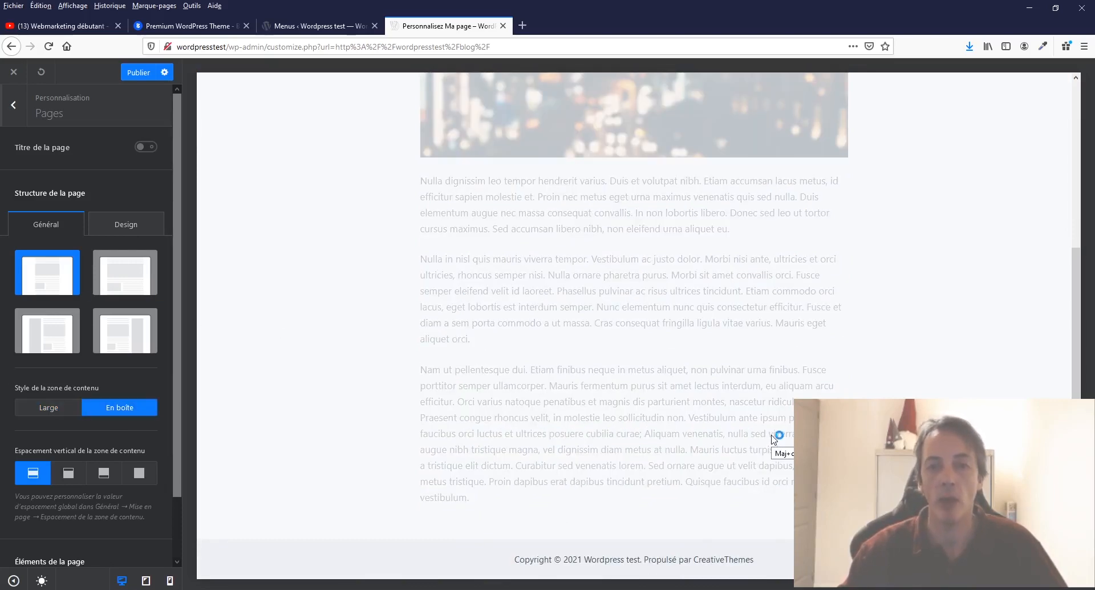
{"action": "scroll", "coordinate": [773, 439], "scroll_direction": "up", "scroll_amount": 4}
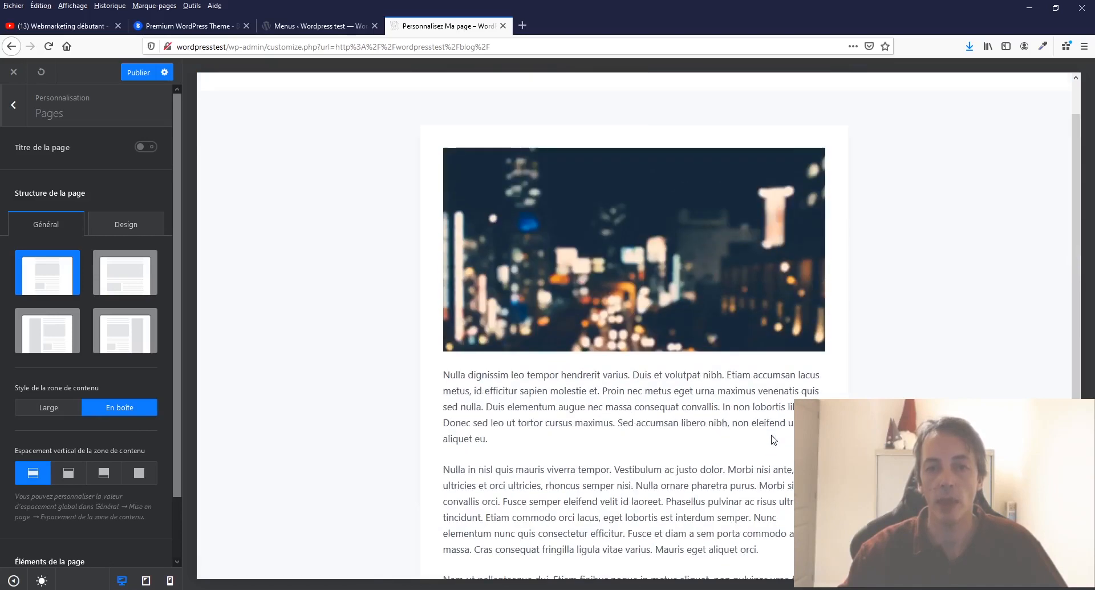
{"action": "scroll", "coordinate": [773, 439], "scroll_direction": "down", "scroll_amount": 4}
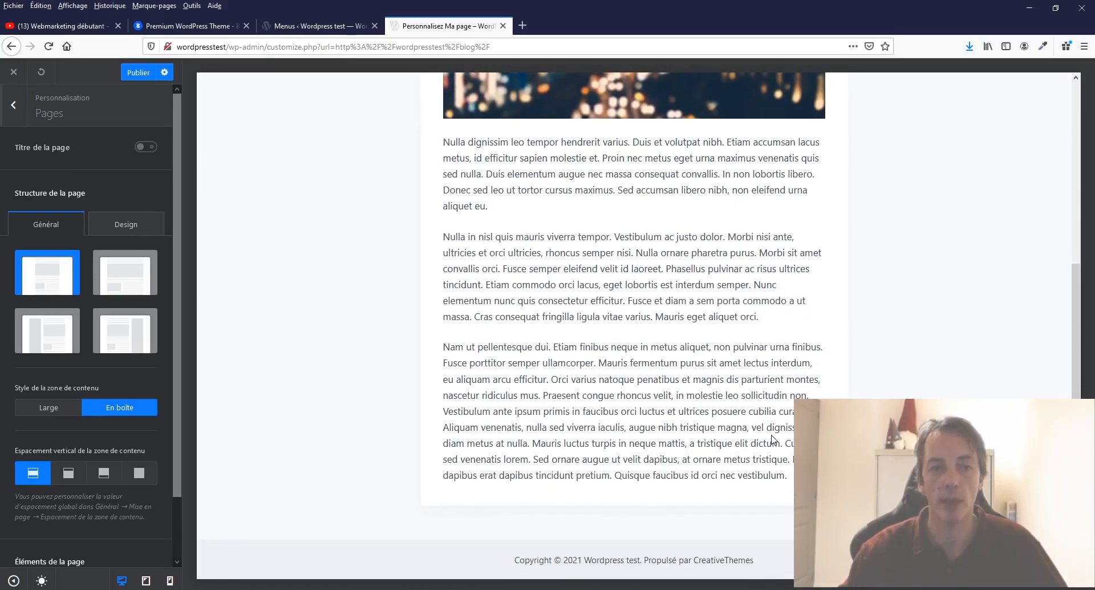
Try top-only vertical spacing for the pages' content area, and switch it to bottom-only spacing
{"action": "scroll", "coordinate": [130, 481], "scroll_direction": "down", "scroll_amount": 3}
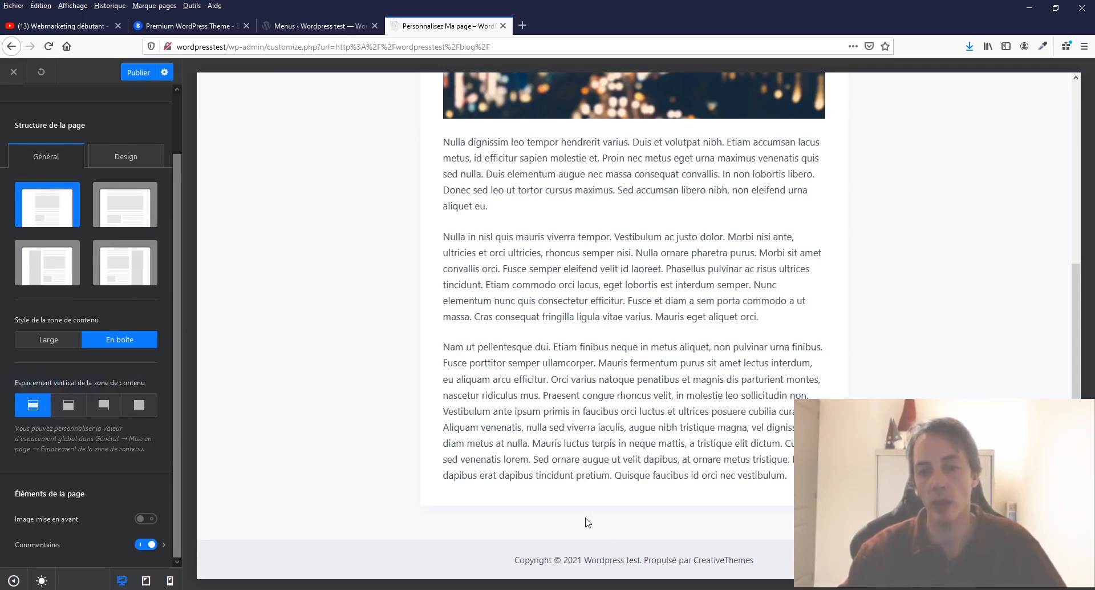
{"action": "scroll", "coordinate": [588, 520], "scroll_direction": "up", "scroll_amount": 5}
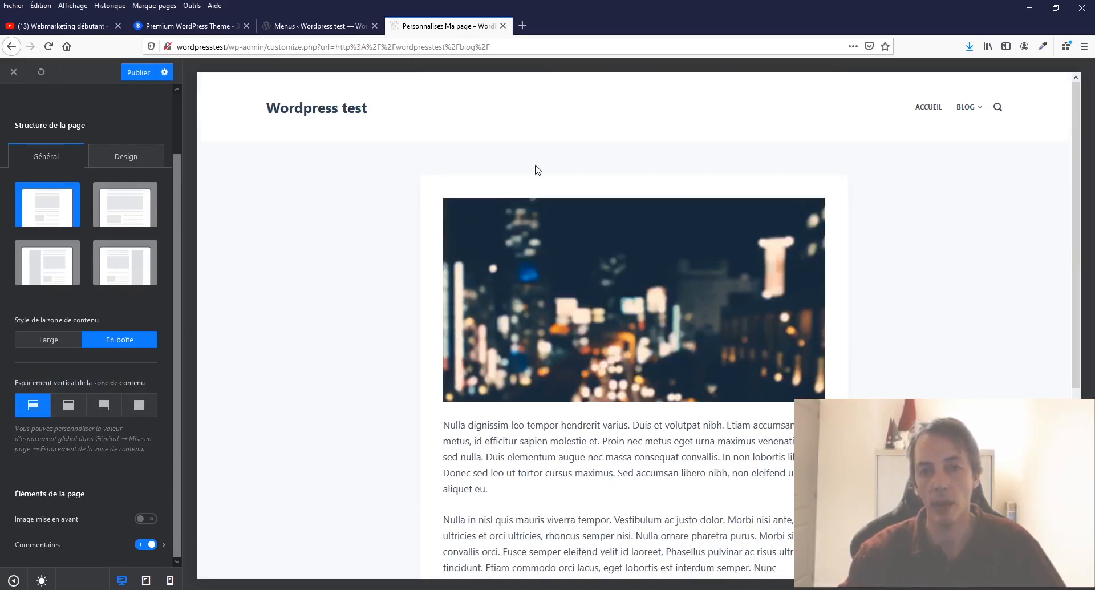
{"action": "left_click", "coordinate": [69, 405]}
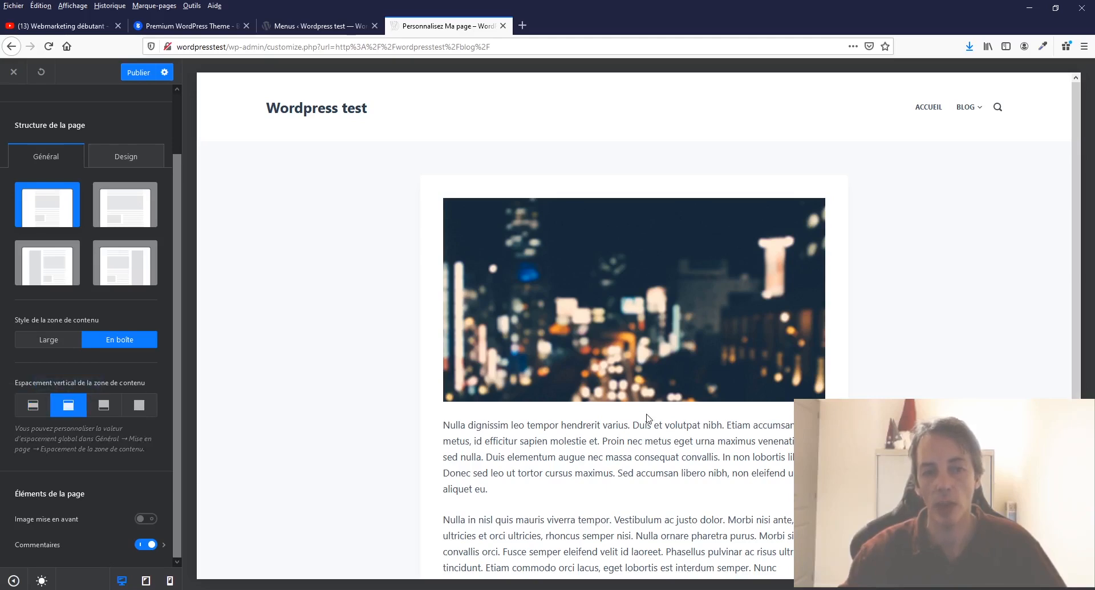
{"action": "scroll", "coordinate": [648, 418], "scroll_direction": "down", "scroll_amount": 4}
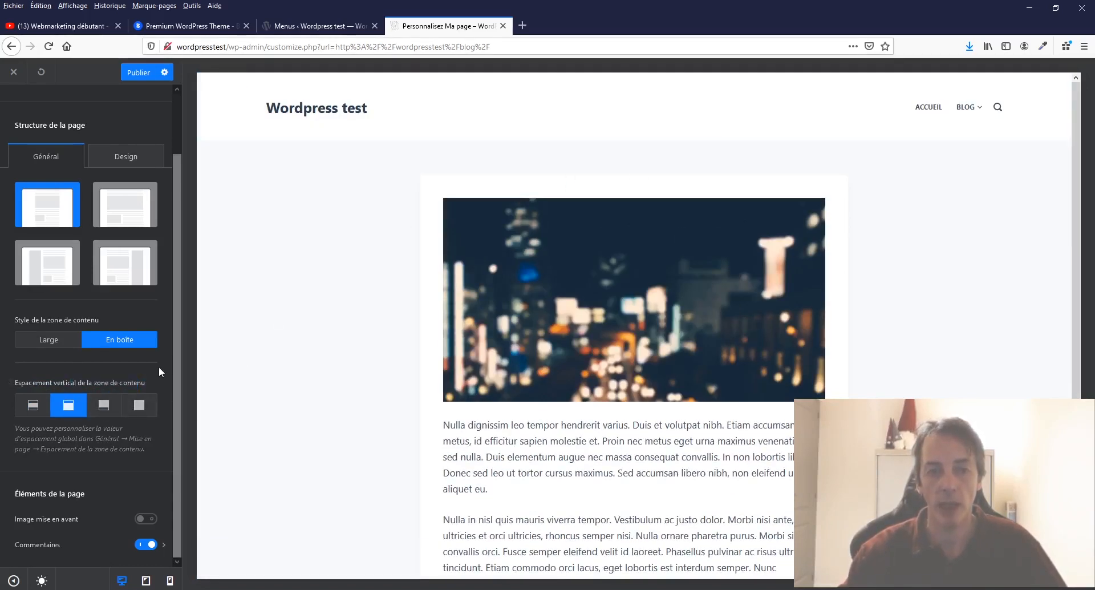
{"action": "left_click", "coordinate": [108, 406]}
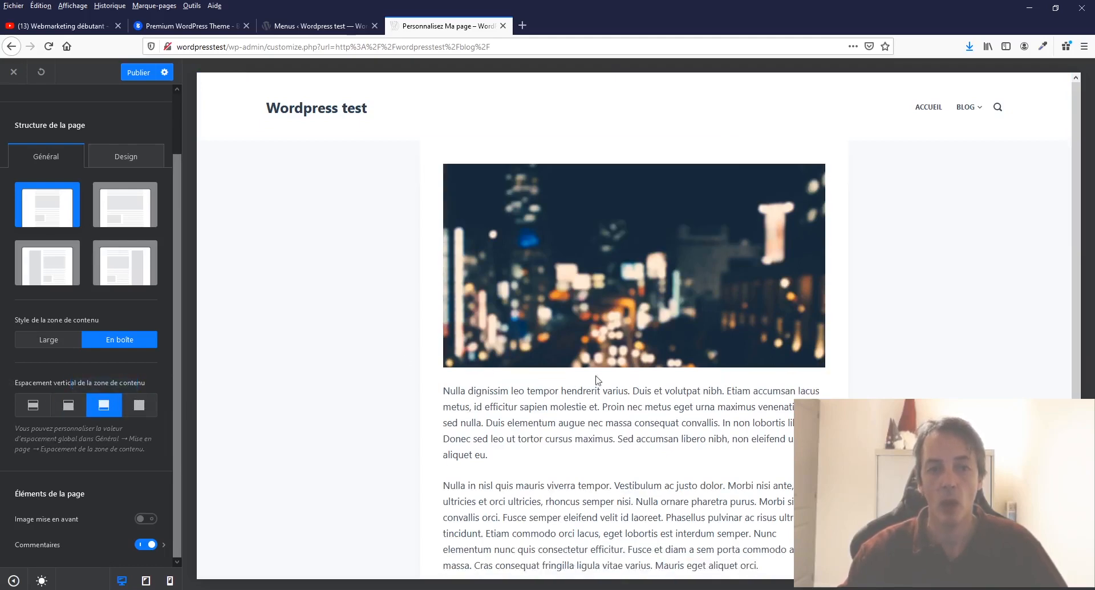
Try the content area without vertical spacing, and settle on spacing both above and below, checking the page in the preview
{"action": "scroll", "coordinate": [657, 357], "scroll_direction": "down", "scroll_amount": 4}
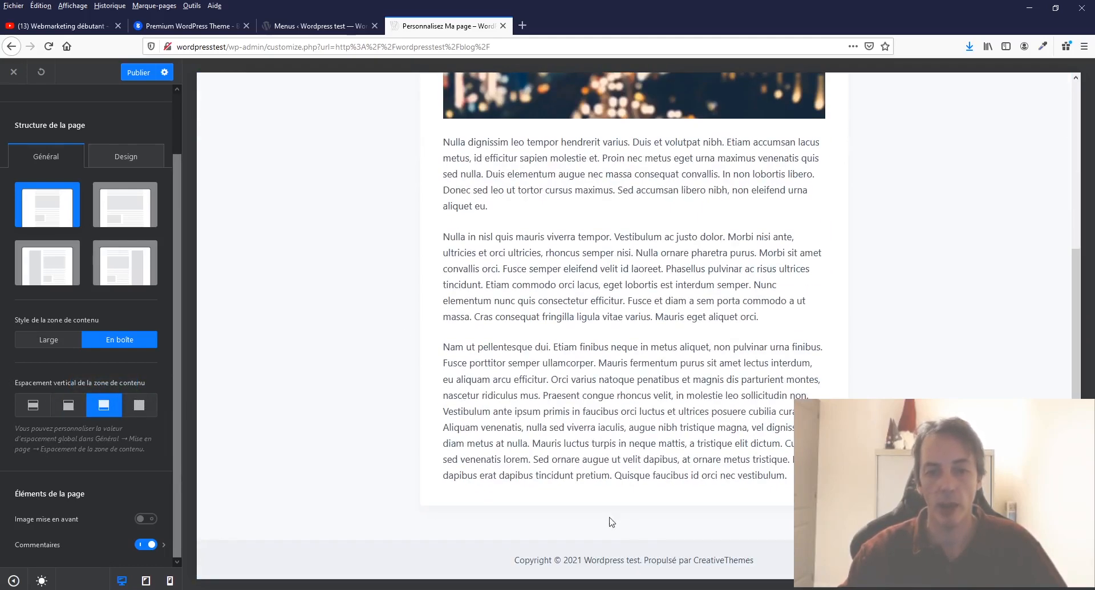
{"action": "left_click", "coordinate": [139, 406]}
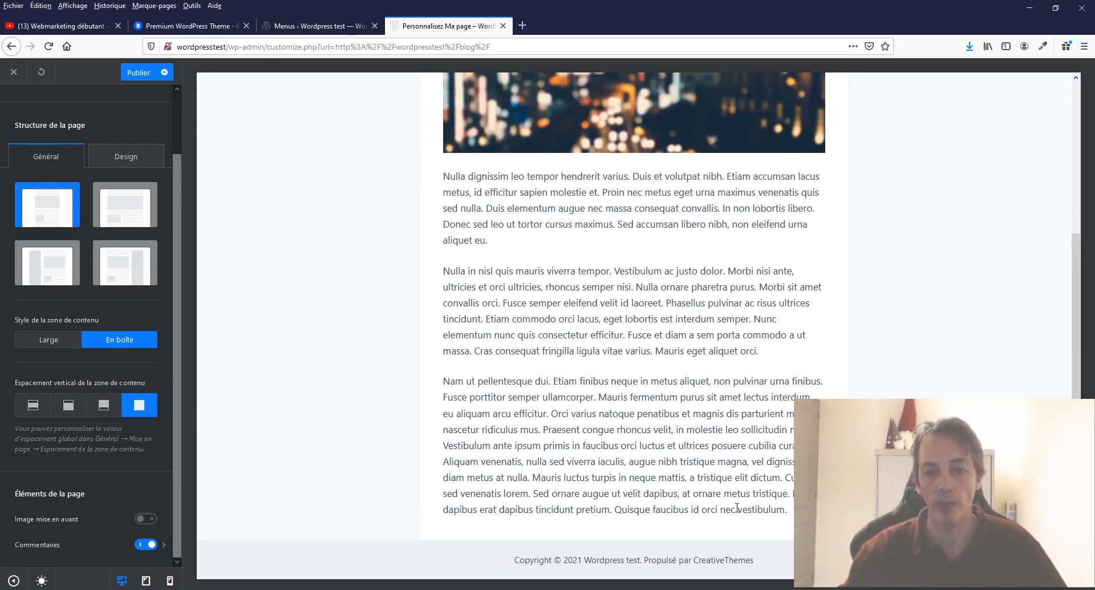
{"action": "scroll", "coordinate": [749, 562], "scroll_direction": "down", "scroll_amount": 4}
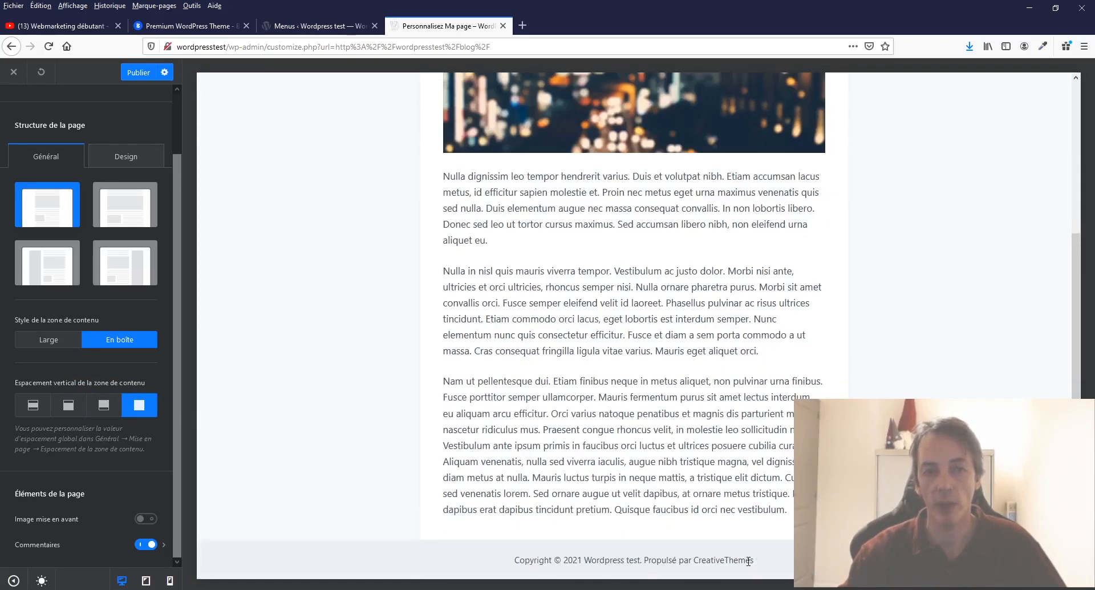
{"action": "left_click", "coordinate": [38, 407]}
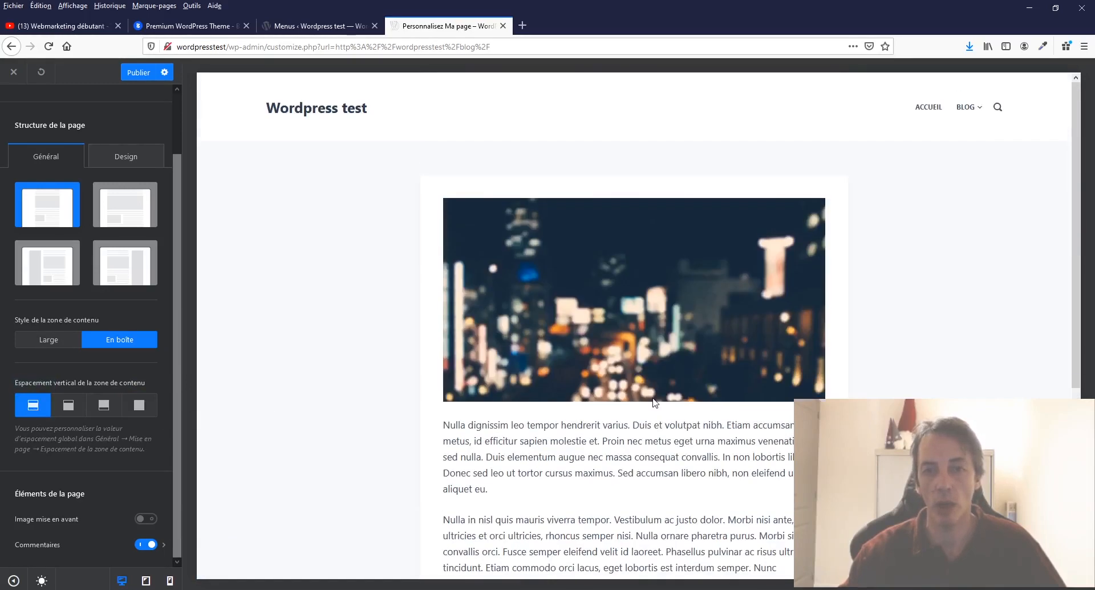
{"action": "scroll", "coordinate": [654, 398], "scroll_direction": "down", "scroll_amount": 5}
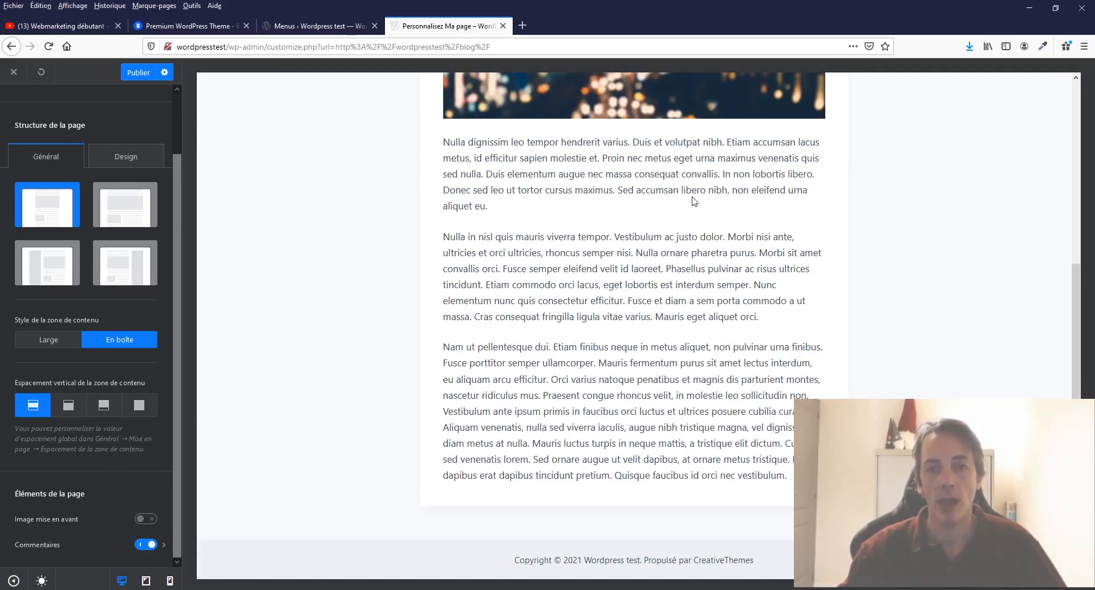
{"action": "scroll", "coordinate": [673, 214], "scroll_direction": "up", "scroll_amount": 4}
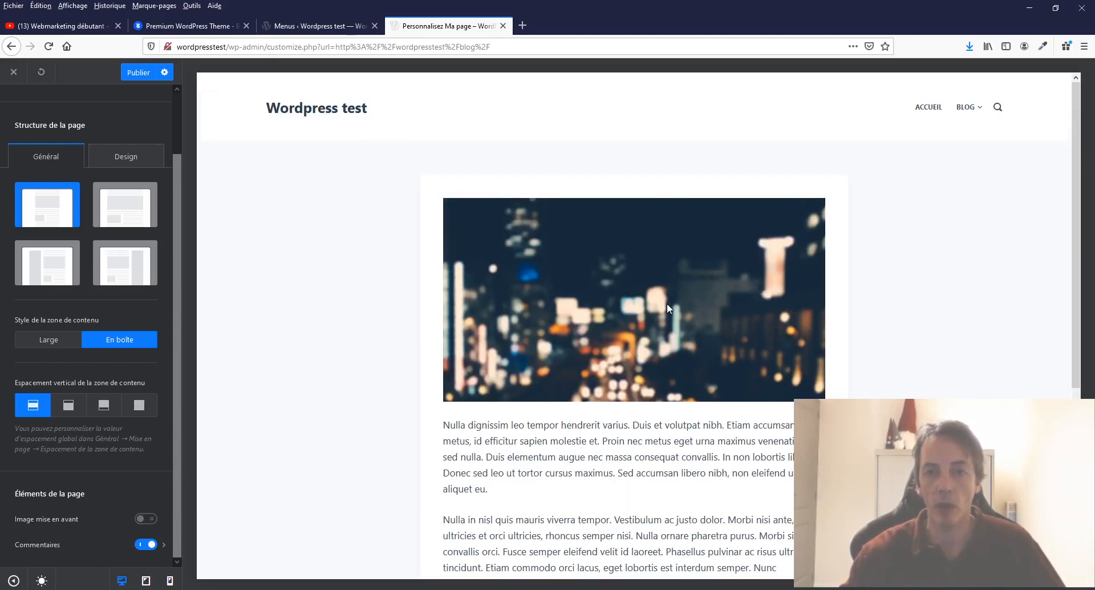
Enable the featured image (Image mise en avant) for pages, check it in the preview, and disable it again
{"action": "left_click", "coordinate": [146, 518]}
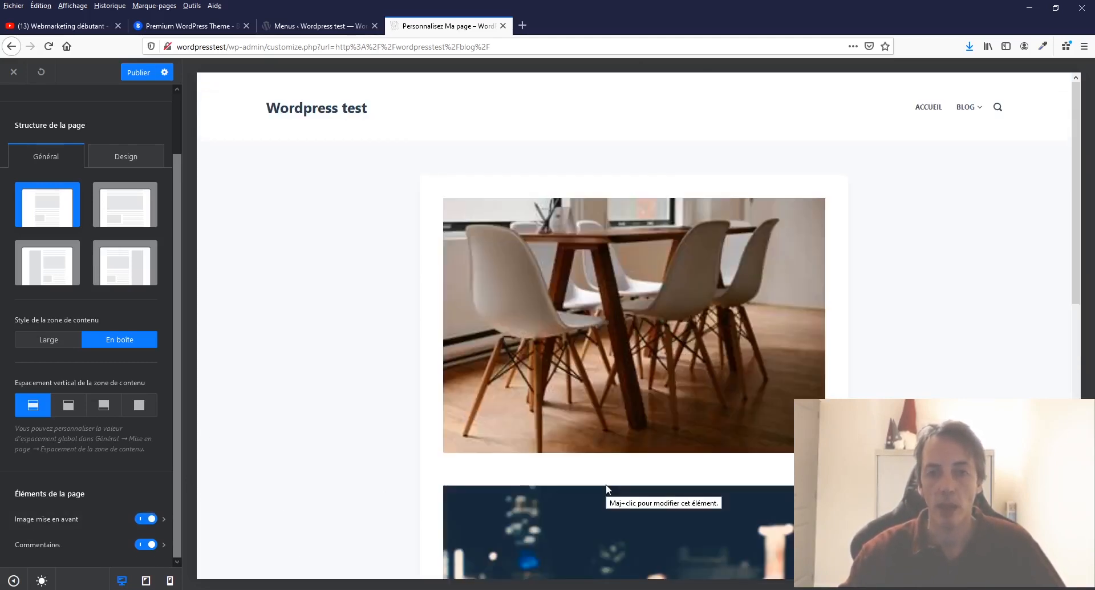
{"action": "scroll", "coordinate": [622, 371], "scroll_direction": "down", "scroll_amount": 5}
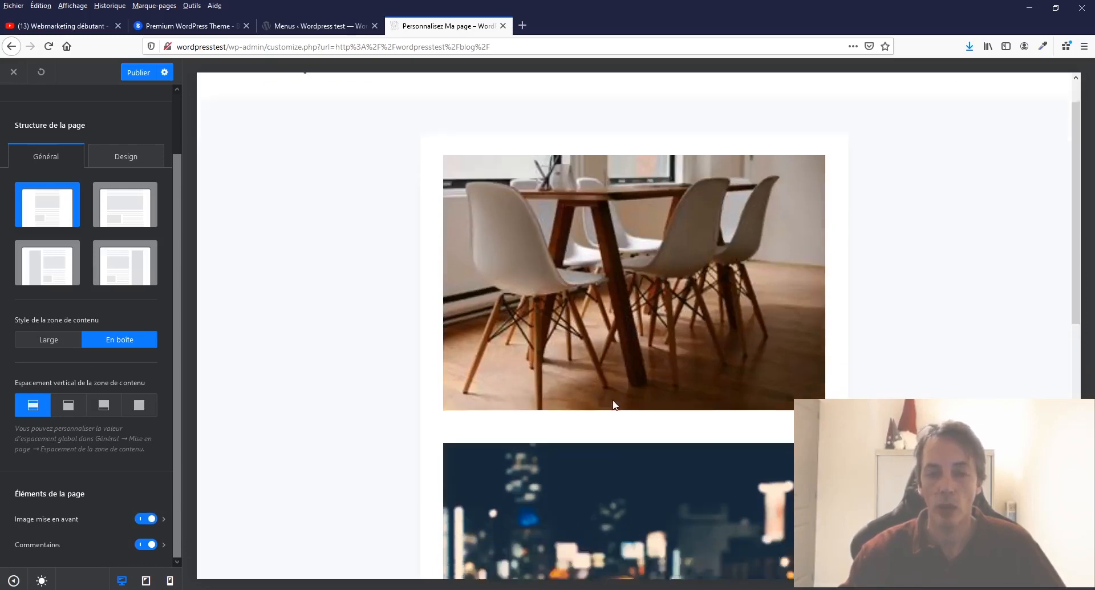
{"action": "scroll", "coordinate": [625, 449], "scroll_direction": "up", "scroll_amount": 3}
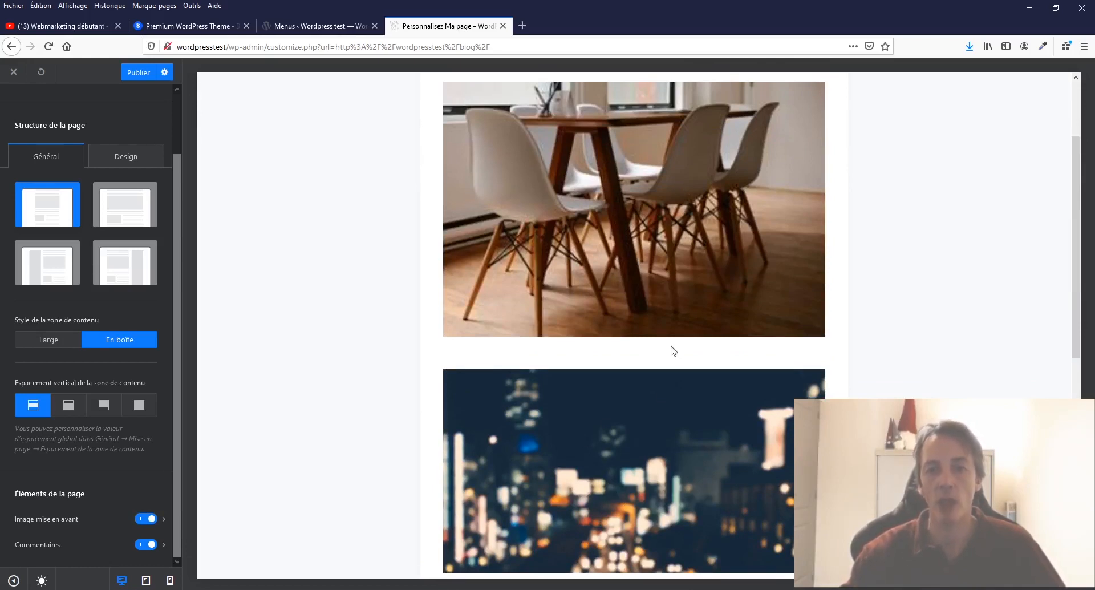
{"action": "scroll", "coordinate": [683, 434], "scroll_direction": "up", "scroll_amount": 2}
{"action": "scroll", "coordinate": [684, 432], "scroll_direction": "down", "scroll_amount": 5}
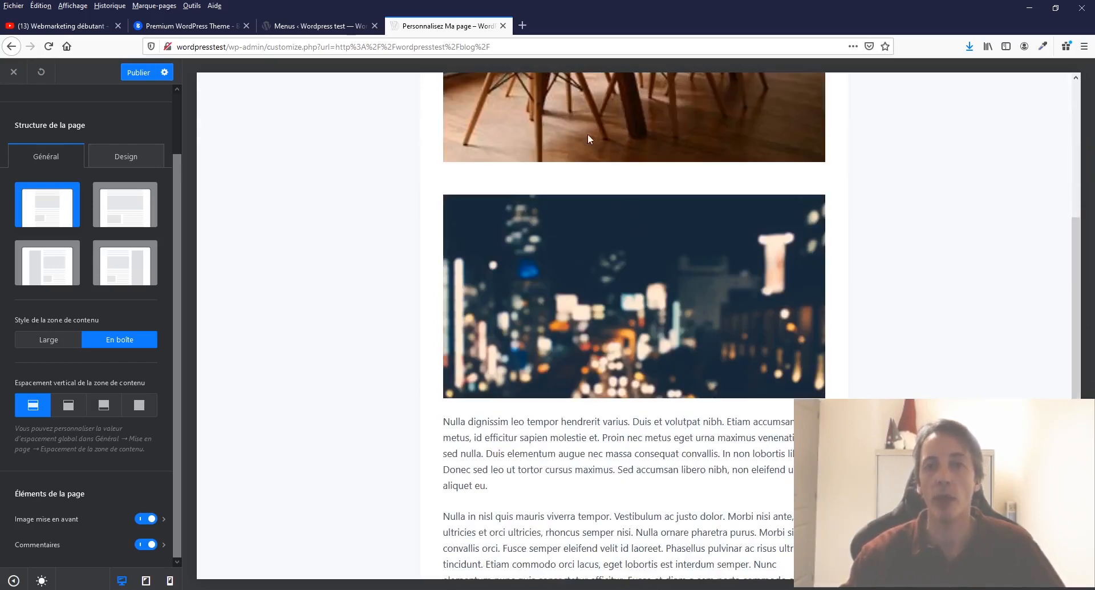
{"action": "left_click", "coordinate": [144, 521]}
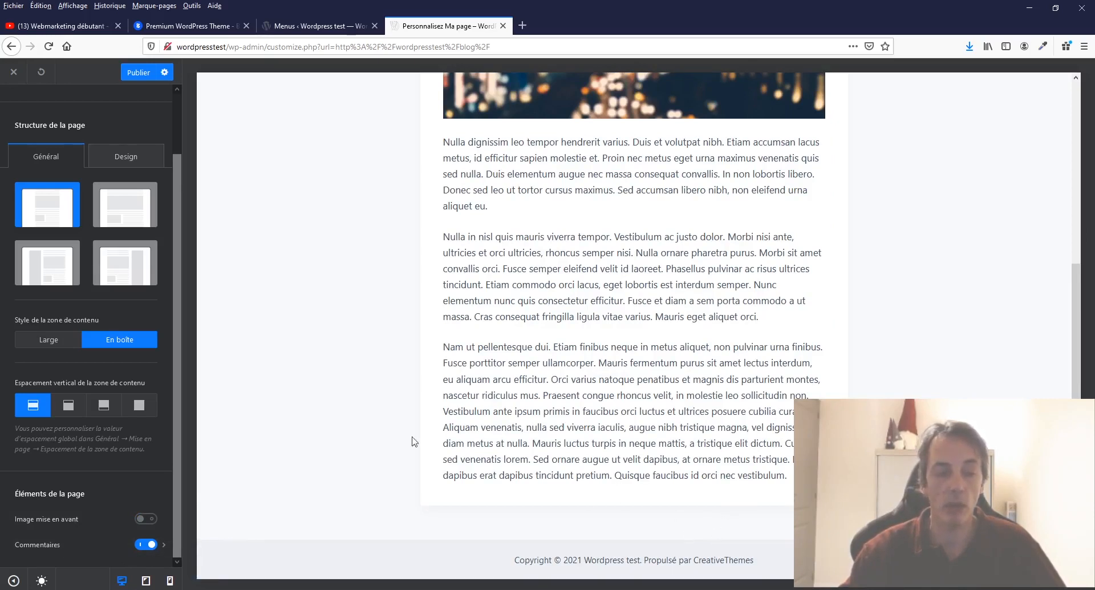
Disable comments (Commentaires) for pages, re-enable them, and look over the page in the preview
{"action": "left_click", "coordinate": [150, 545]}
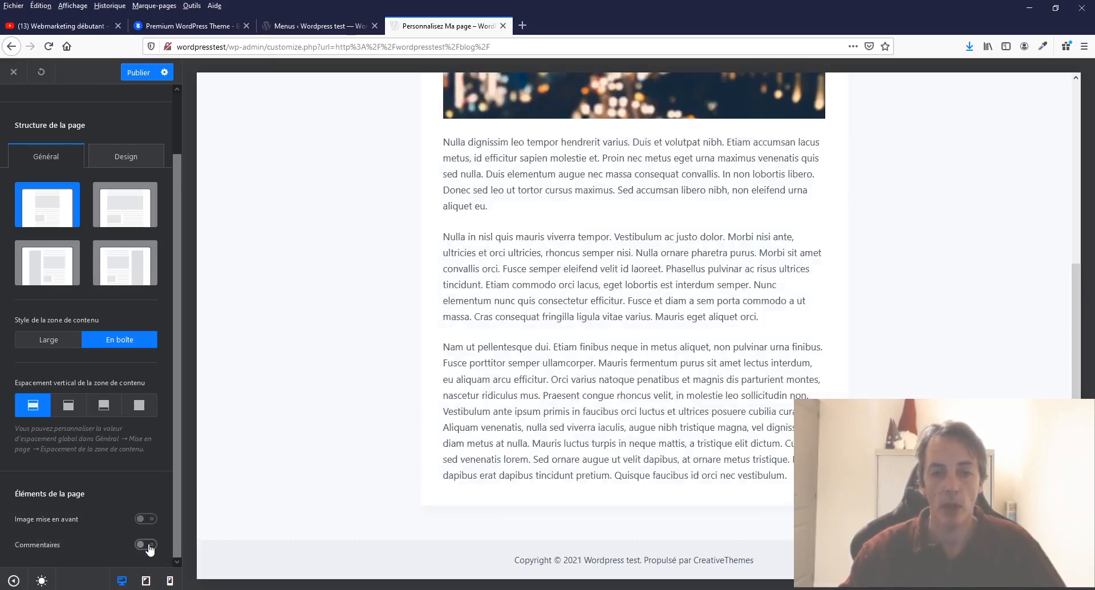
{"action": "left_click", "coordinate": [149, 544]}
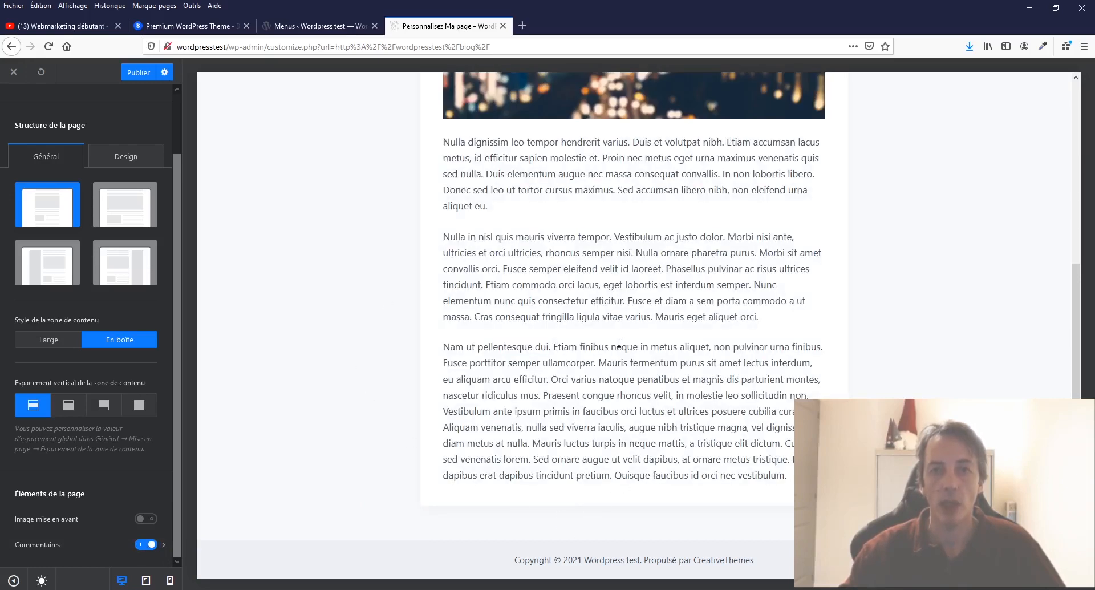
{"action": "scroll", "coordinate": [619, 342], "scroll_direction": "up", "scroll_amount": 1}
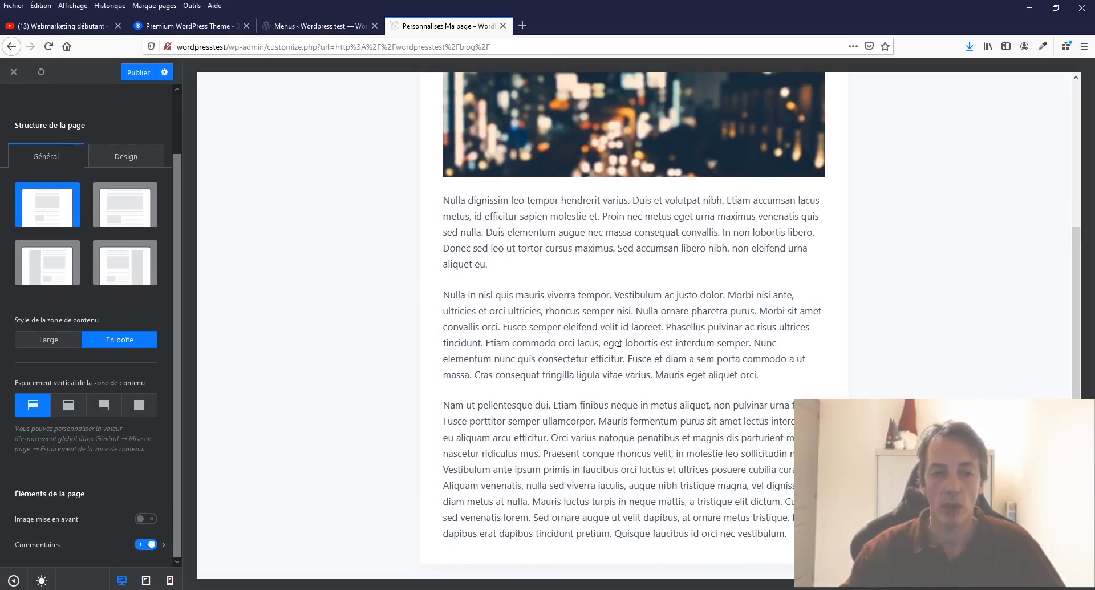
{"action": "scroll", "coordinate": [619, 342], "scroll_direction": "up", "scroll_amount": 1}
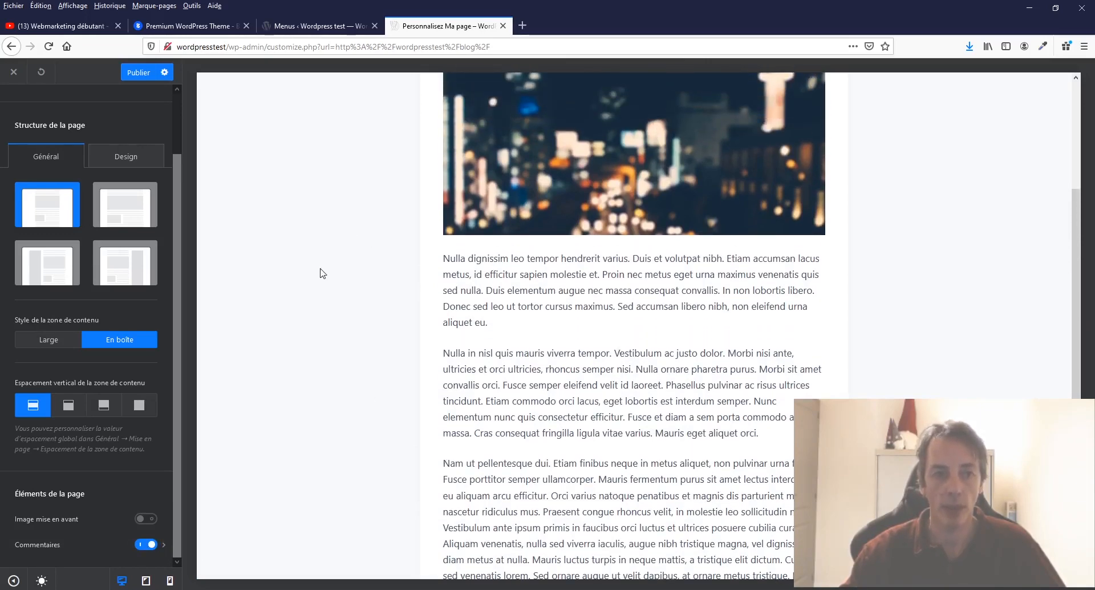
{"action": "scroll", "coordinate": [257, 252], "scroll_direction": "up", "scroll_amount": 3}
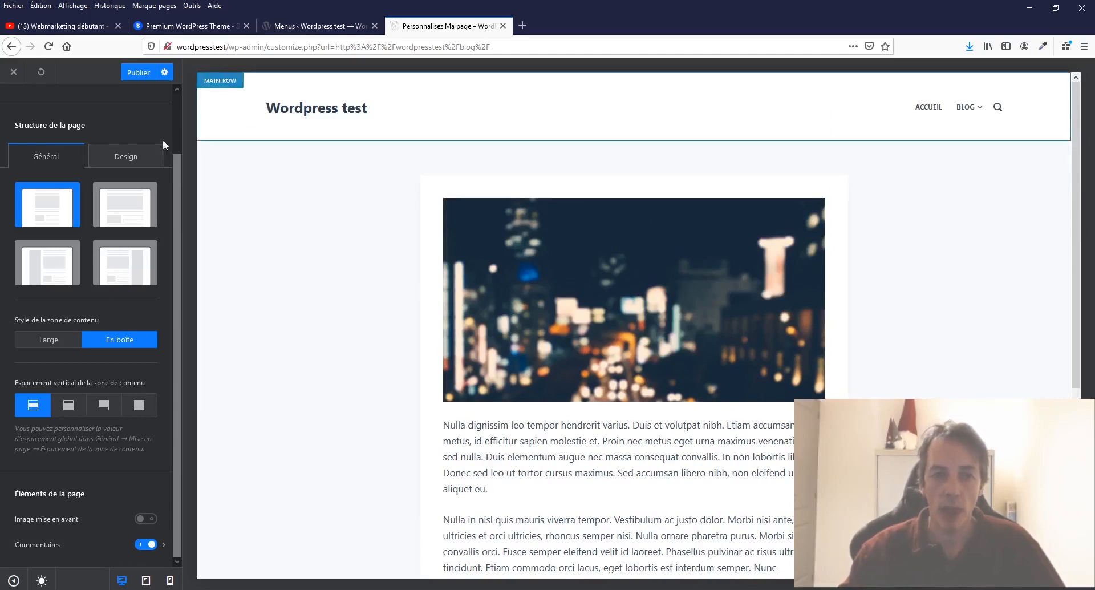
Reset the page background (Arrière-plan de la page) in the pages' design settings to its inherited default
{"action": "scroll", "coordinate": [179, 530], "scroll_direction": "up", "scroll_amount": 2}
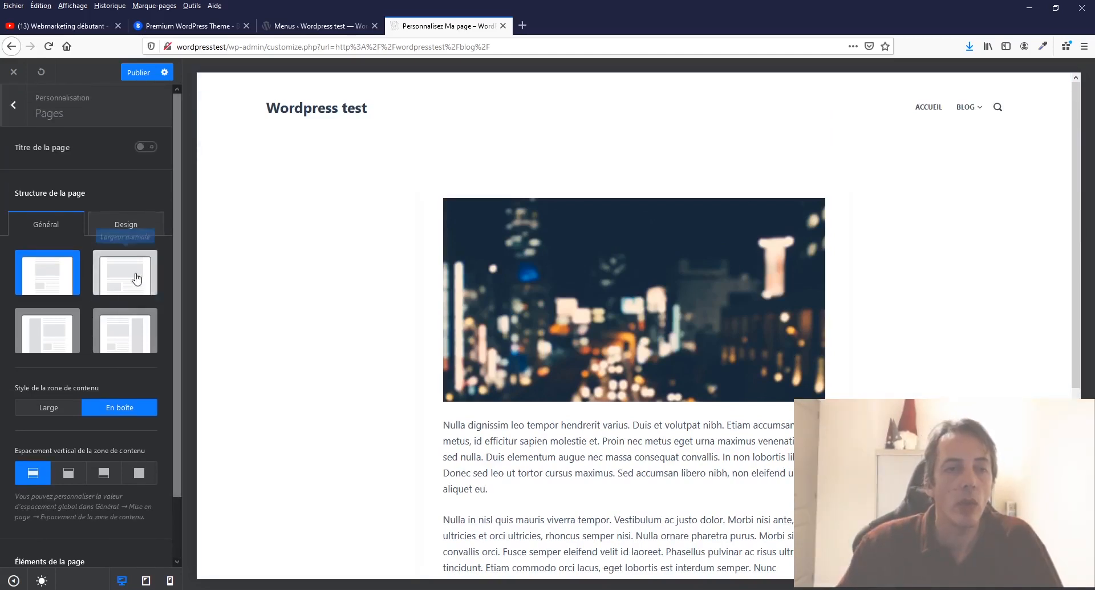
{"action": "left_click", "coordinate": [132, 224]}
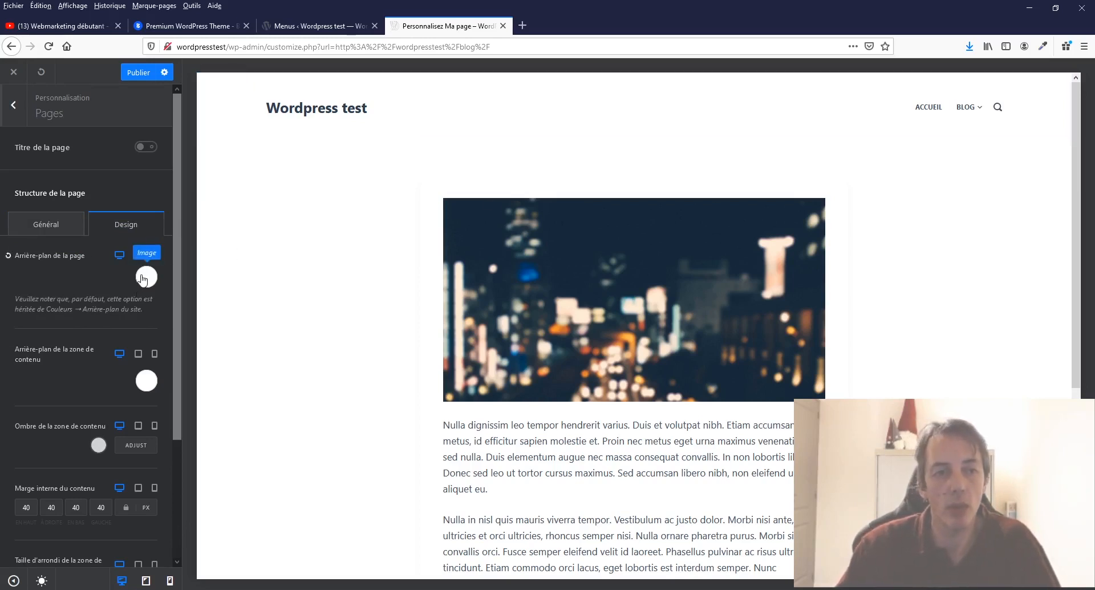
{"action": "left_click", "coordinate": [15, 255]}
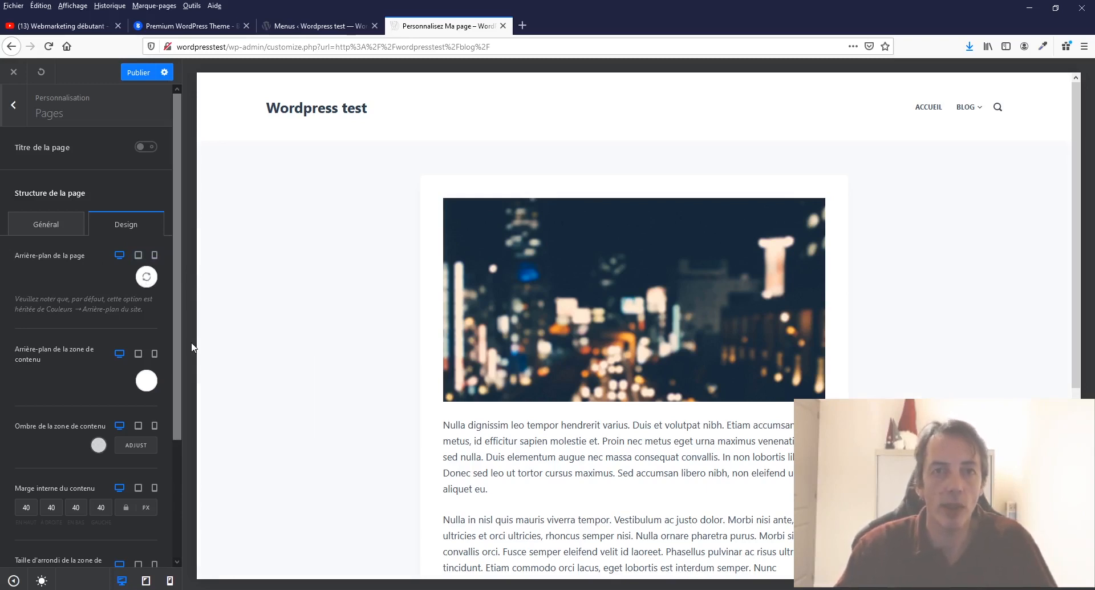
Try the first green palette colour as the page background, and change it to a muted blue, #5d6cb3
{"action": "left_click", "coordinate": [147, 278]}
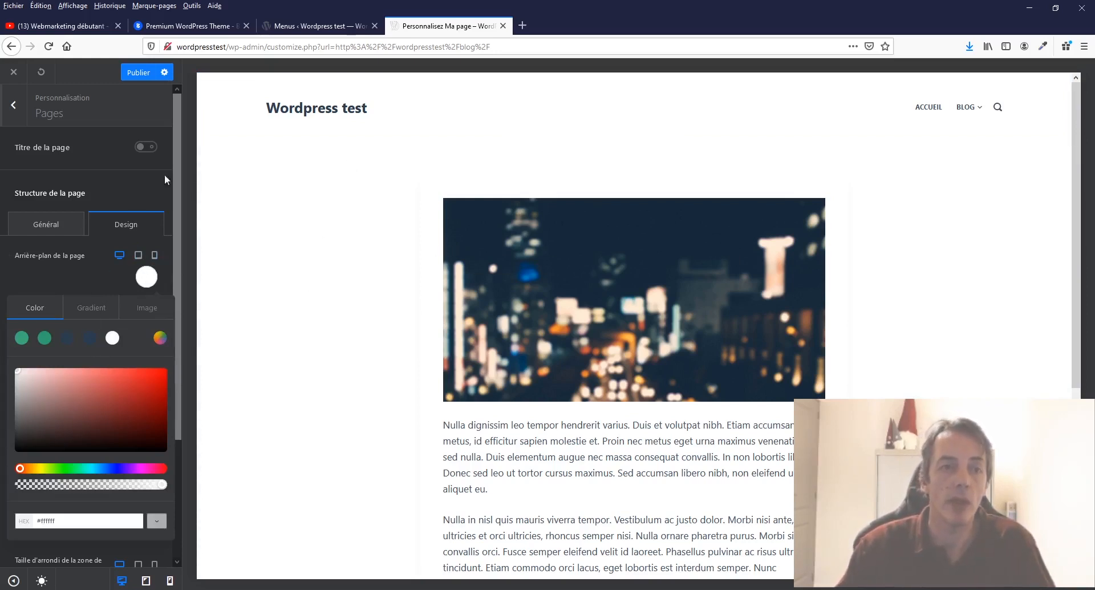
{"action": "left_click", "coordinate": [21, 338]}
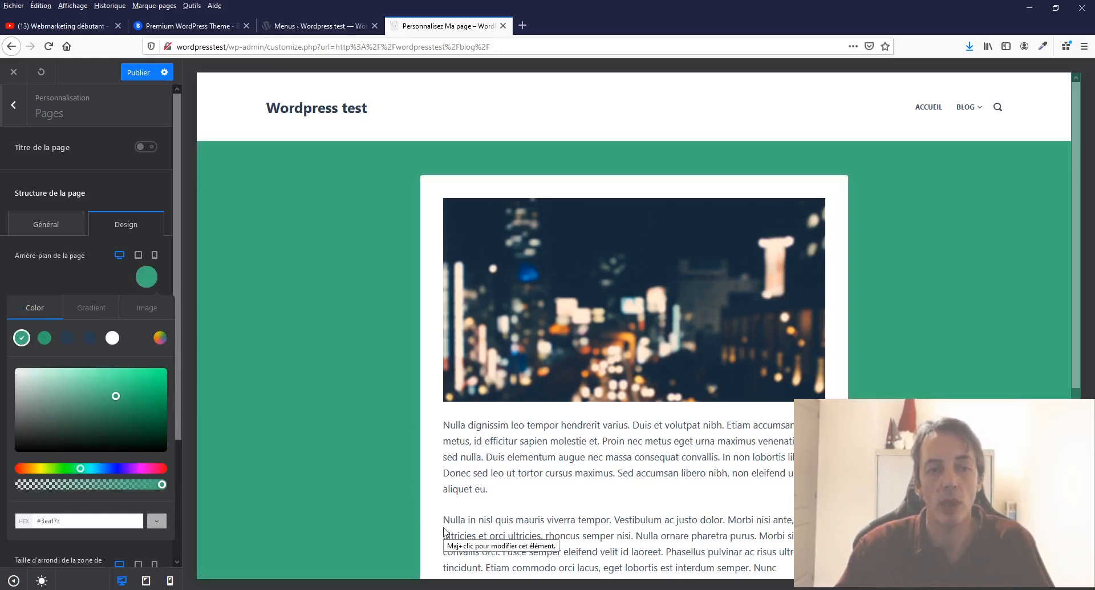
{"action": "left_click", "coordinate": [111, 468]}
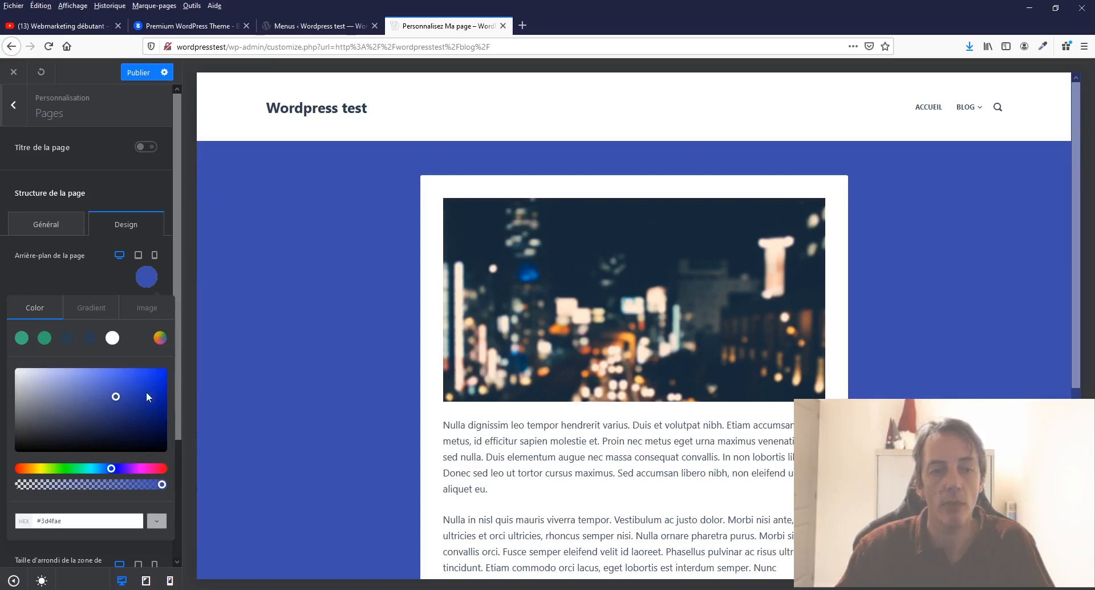
{"action": "left_click_drag", "start_coordinate": [115, 399], "coordinate": [90, 395]}
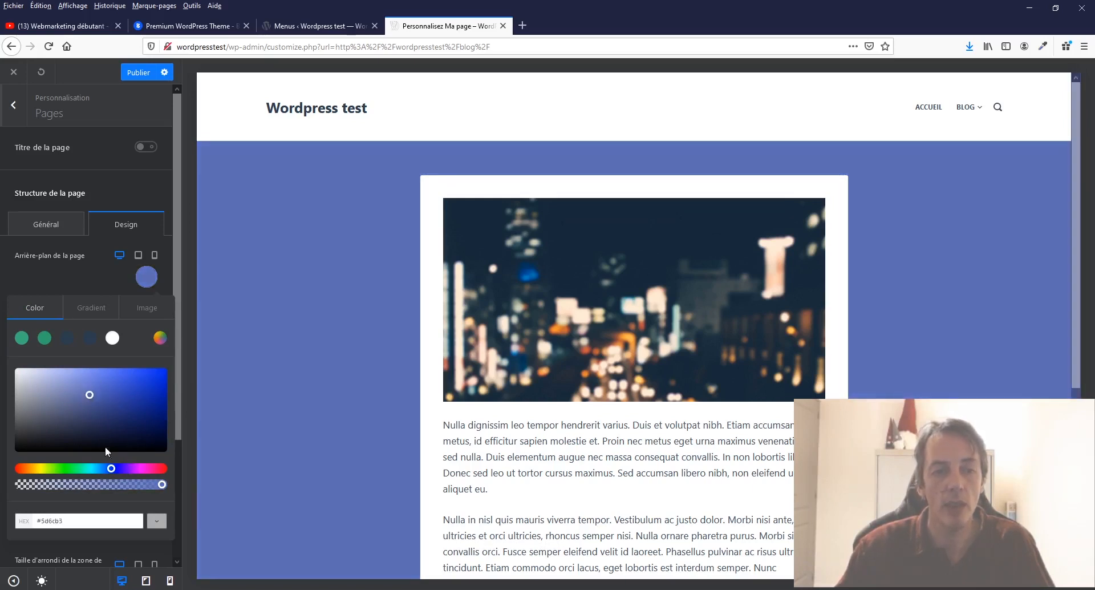
Try gradient presets for the page background, first the light grey-blue one and finally the pink-to-purple one
{"action": "left_click", "coordinate": [96, 314]}
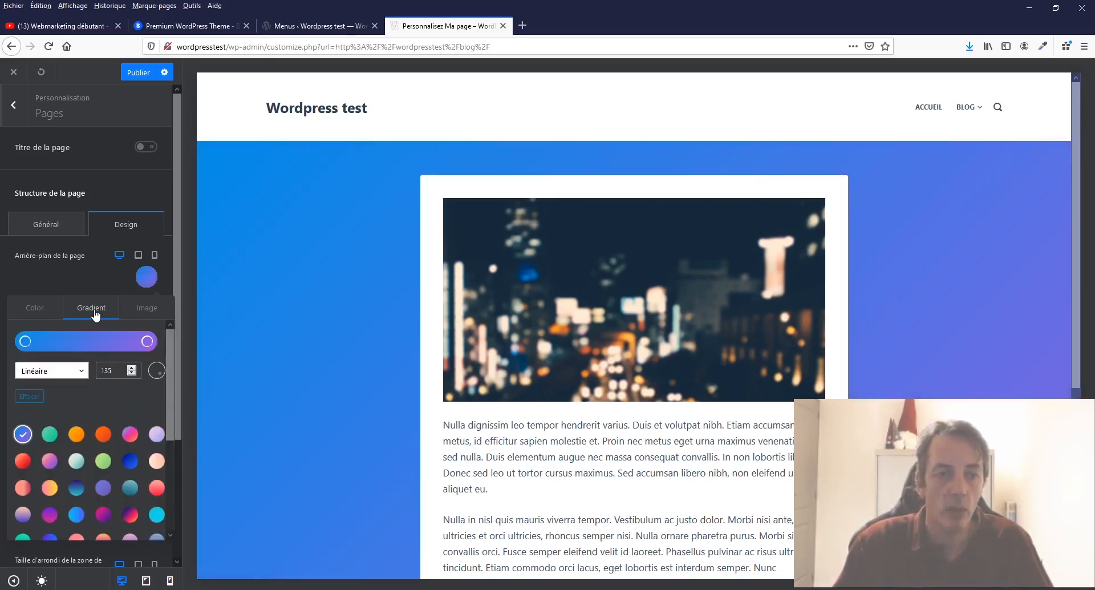
{"action": "scroll", "coordinate": [115, 460], "scroll_direction": "down", "scroll_amount": 2}
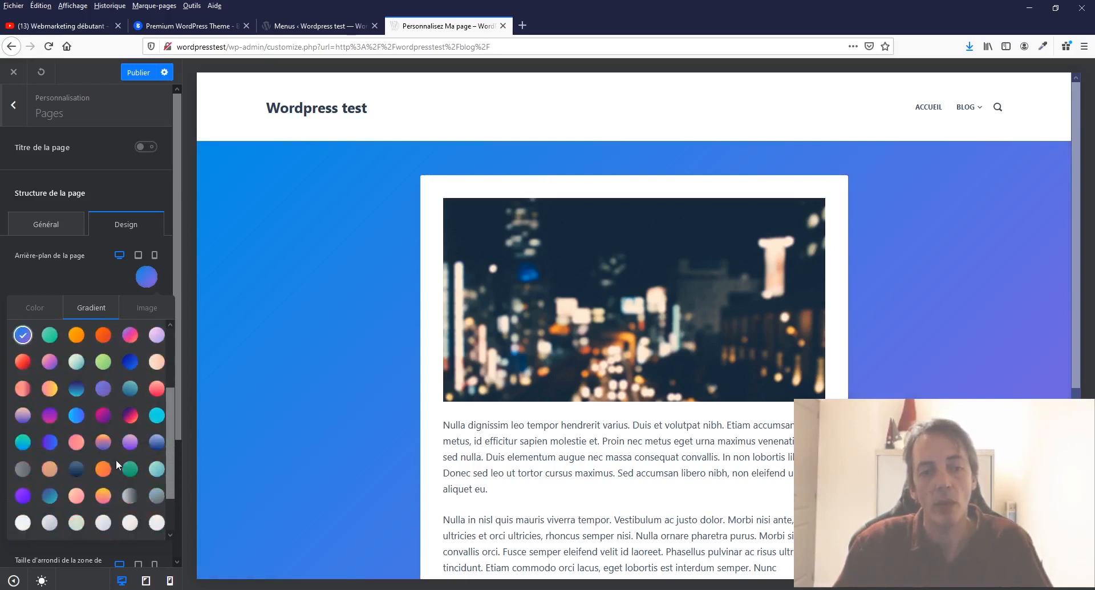
{"action": "scroll", "coordinate": [116, 460], "scroll_direction": "up", "scroll_amount": 1}
{"action": "scroll", "coordinate": [120, 494], "scroll_direction": "down", "scroll_amount": 3}
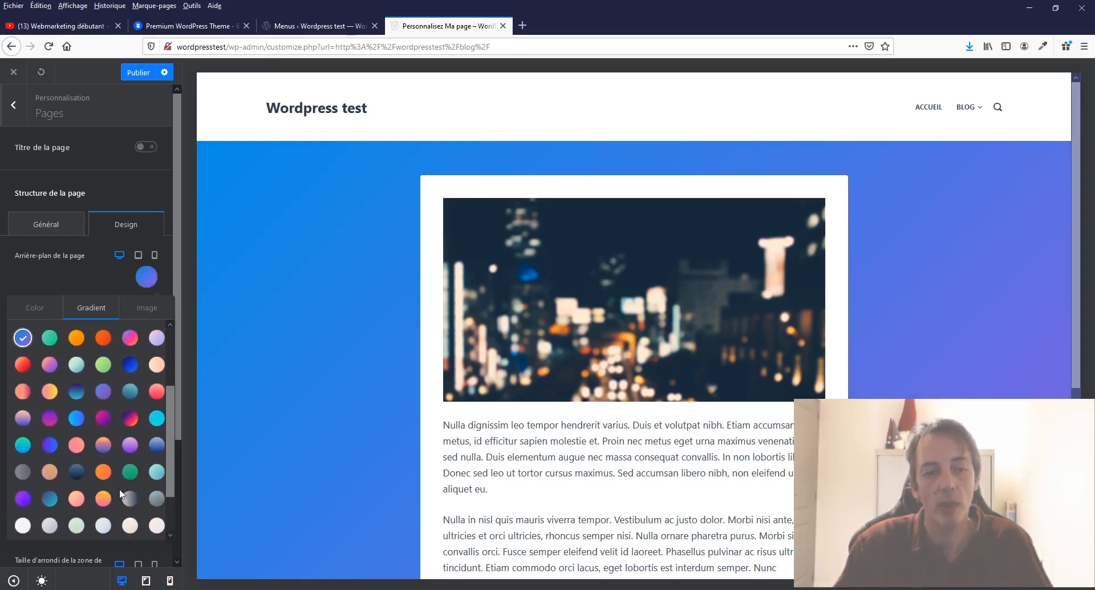
{"action": "left_click", "coordinate": [101, 528]}
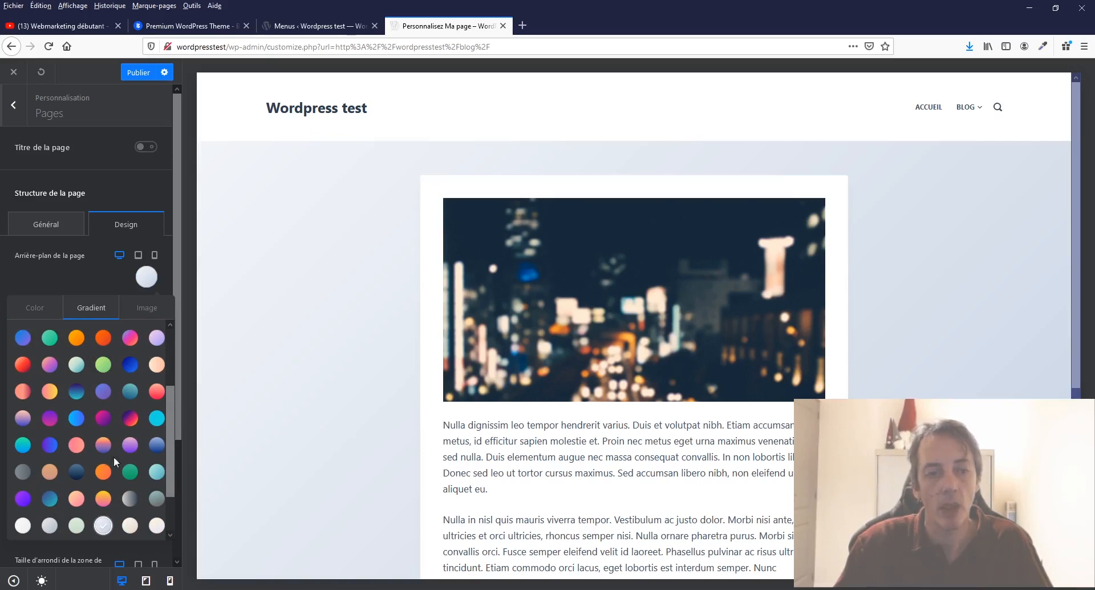
{"action": "left_click", "coordinate": [96, 416]}
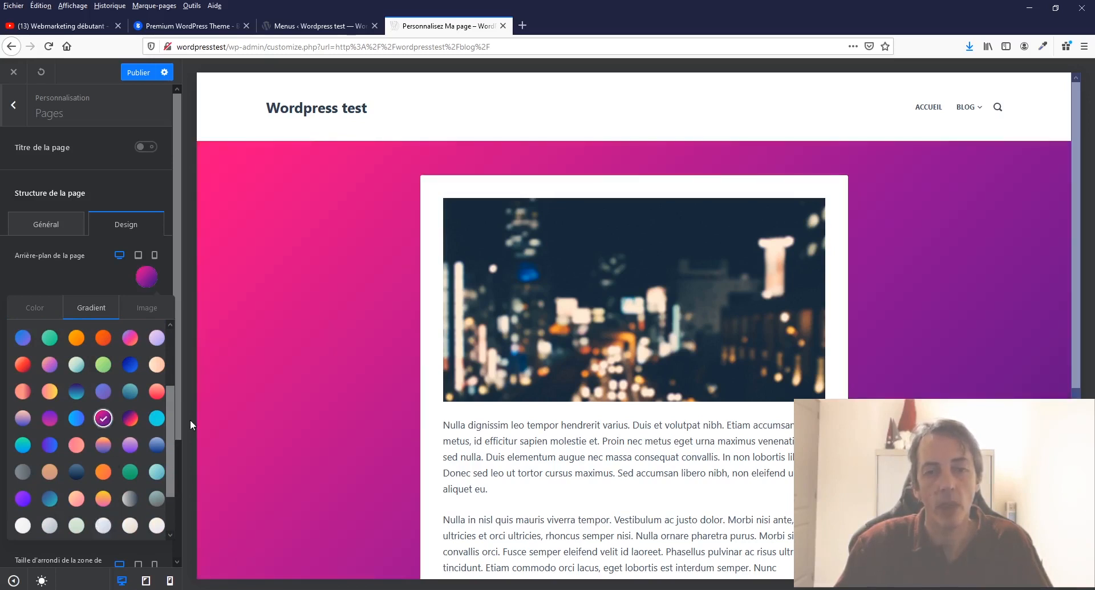
Rotate the pink-to-purple linear gradient of the page background to an angle of 213
{"action": "scroll", "coordinate": [146, 399], "scroll_direction": "up", "scroll_amount": 2}
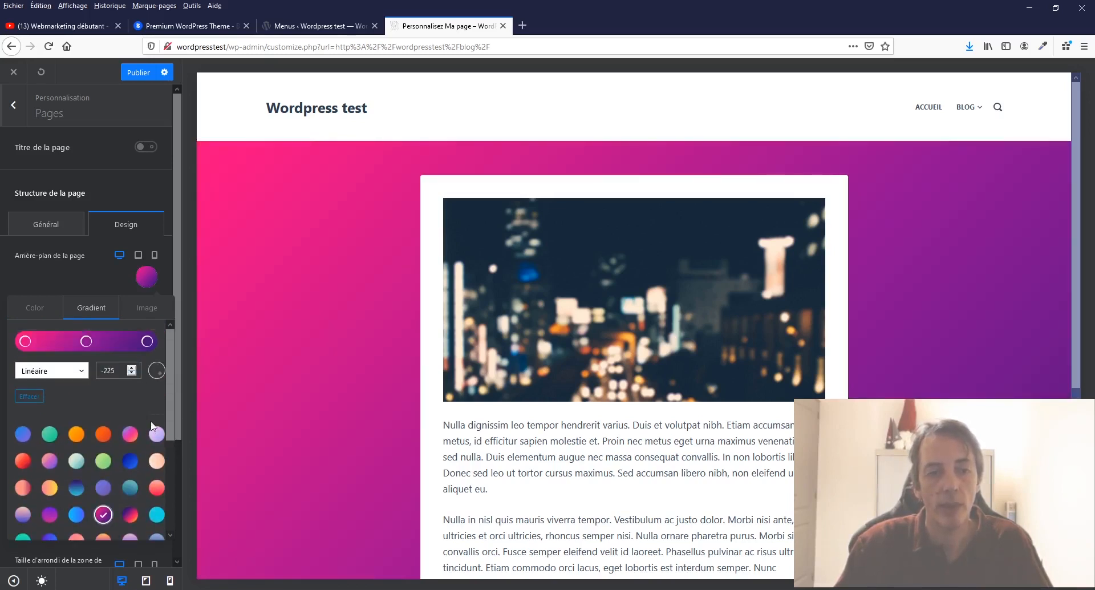
{"action": "left_click", "coordinate": [159, 378]}
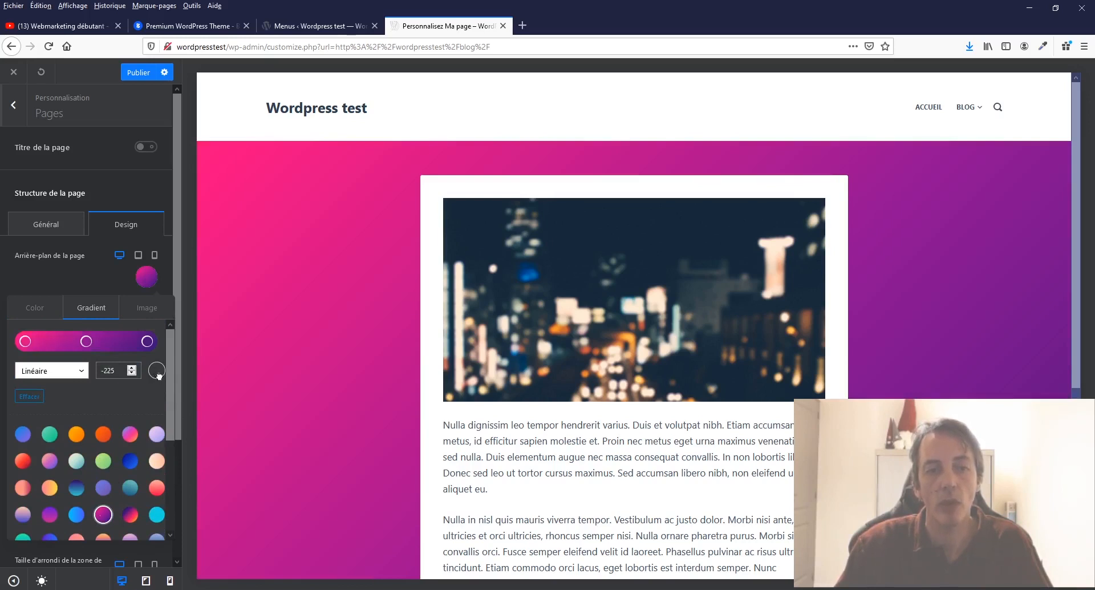
{"action": "mouse_move", "coordinate": [159, 376]}
{"action": "left_mouse_down"}
{"action": "mouse_move", "coordinate": [158, 366]}
{"action": "mouse_move", "coordinate": [155, 374]}
{"action": "left_mouse_up"}
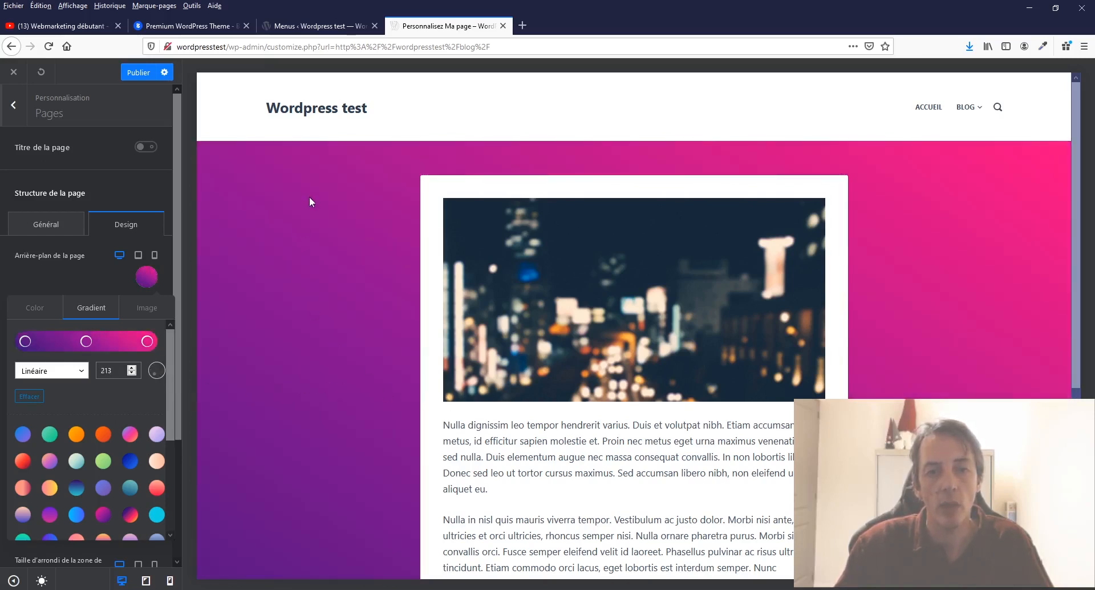
Change the page background gradient to Radial, check it in the preview, and shift its middle colour stop slightly towards the dark purple end
{"action": "left_click", "coordinate": [59, 377]}
{"action": "left_click", "coordinate": [51, 403]}
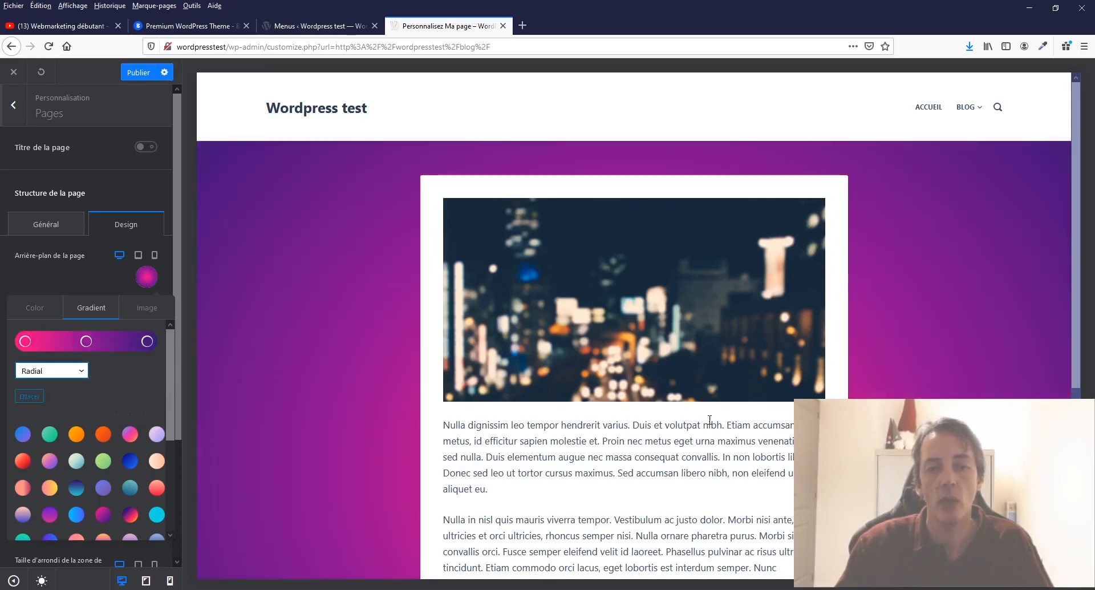
{"action": "scroll", "coordinate": [710, 420], "scroll_direction": "down", "scroll_amount": 2}
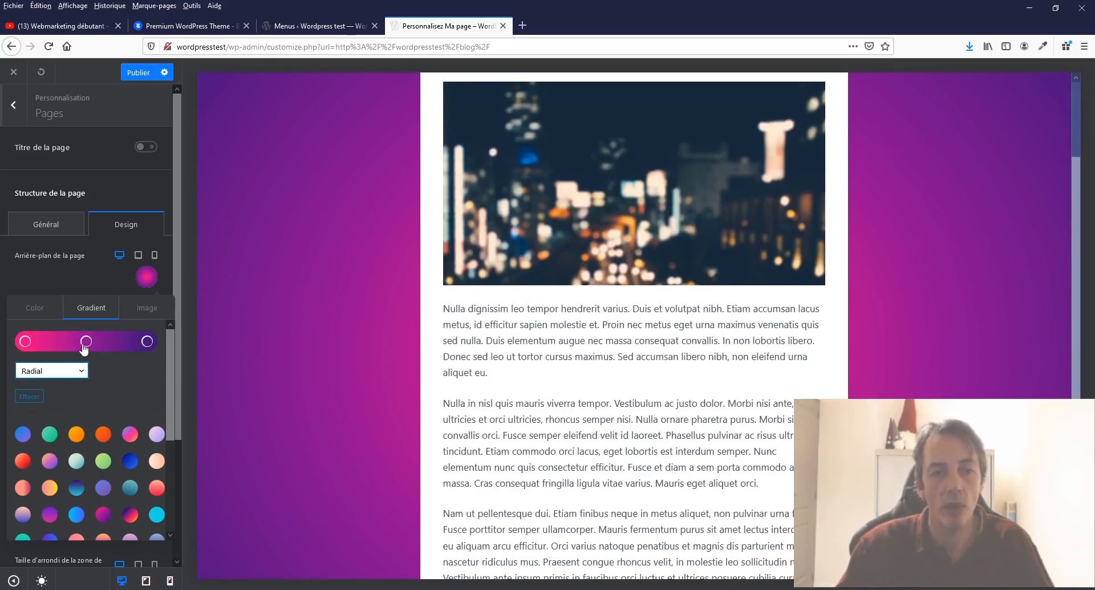
{"action": "mouse_move", "coordinate": [83, 348]}
{"action": "left_mouse_down"}
{"action": "mouse_move", "coordinate": [110, 348]}
{"action": "mouse_move", "coordinate": [51, 349]}
{"action": "mouse_move", "coordinate": [88, 345]}
{"action": "left_mouse_up"}
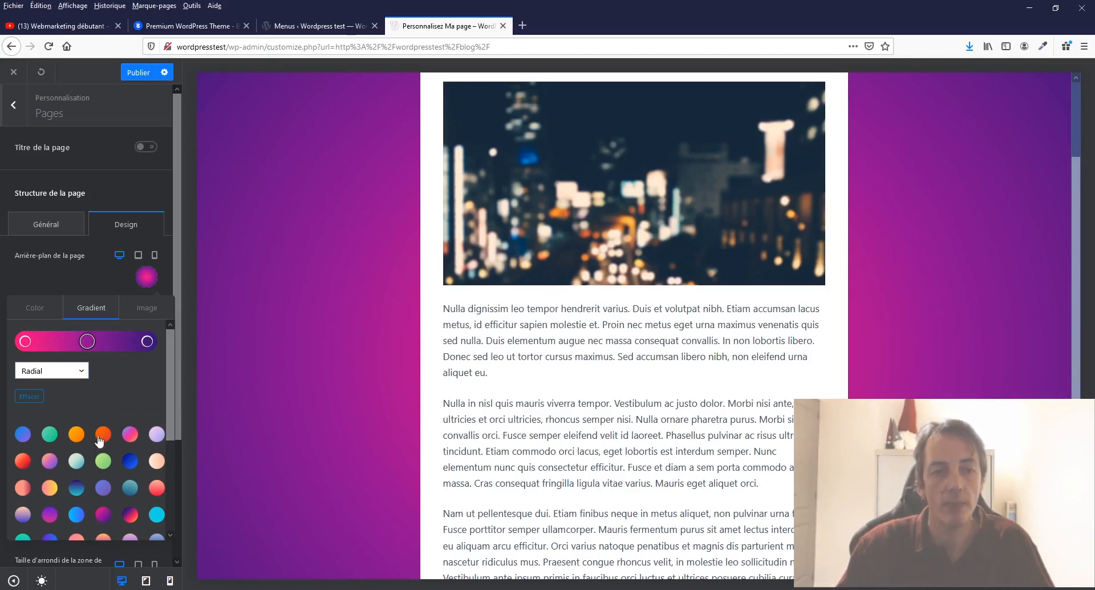
Use the light-trails road photo pic11.jpg from the media library as the page background image
{"action": "left_click", "coordinate": [146, 309]}
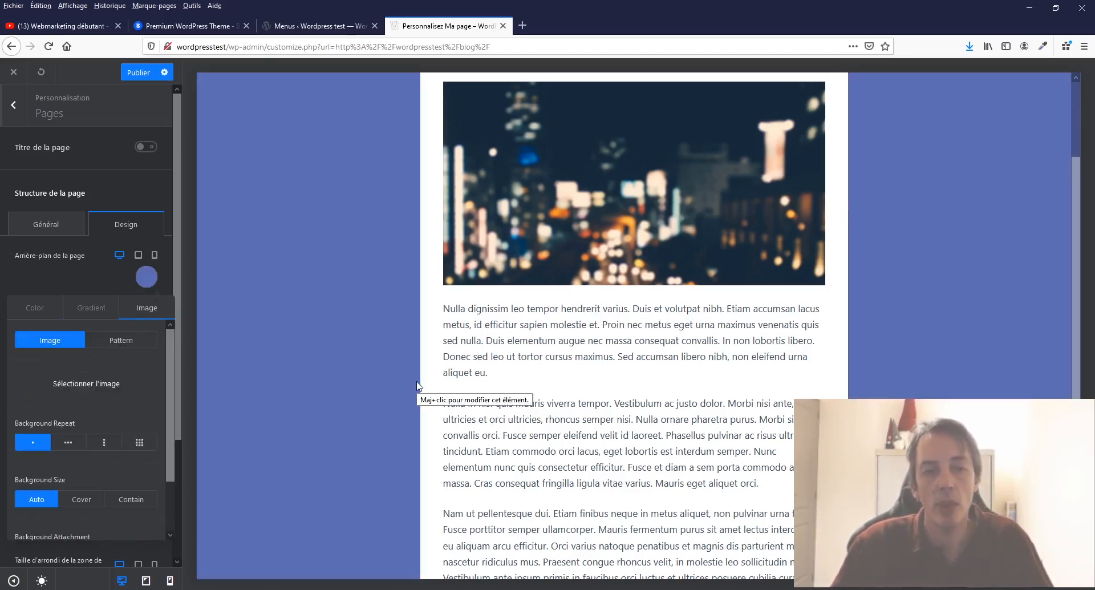
{"action": "left_click", "coordinate": [61, 391]}
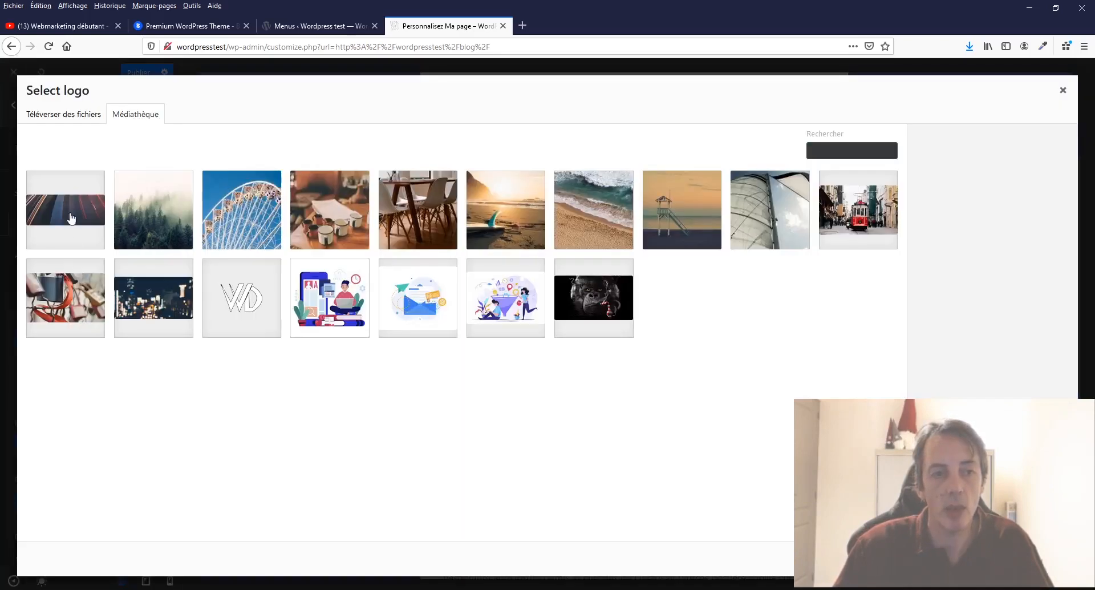
{"action": "left_click", "coordinate": [70, 214]}
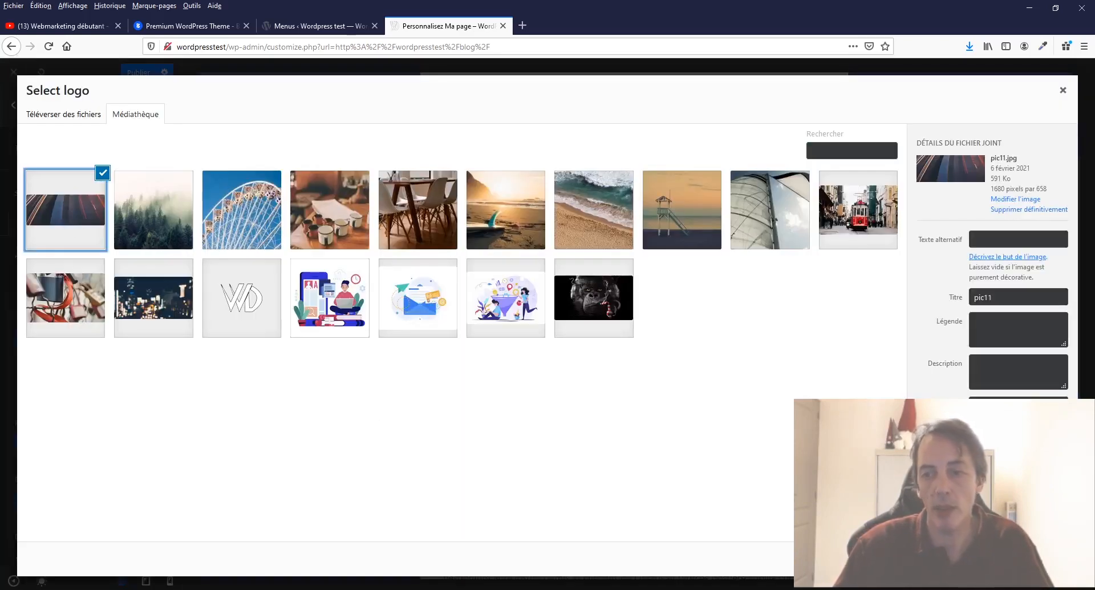
{"action": "left_click", "coordinate": [1049, 559]}
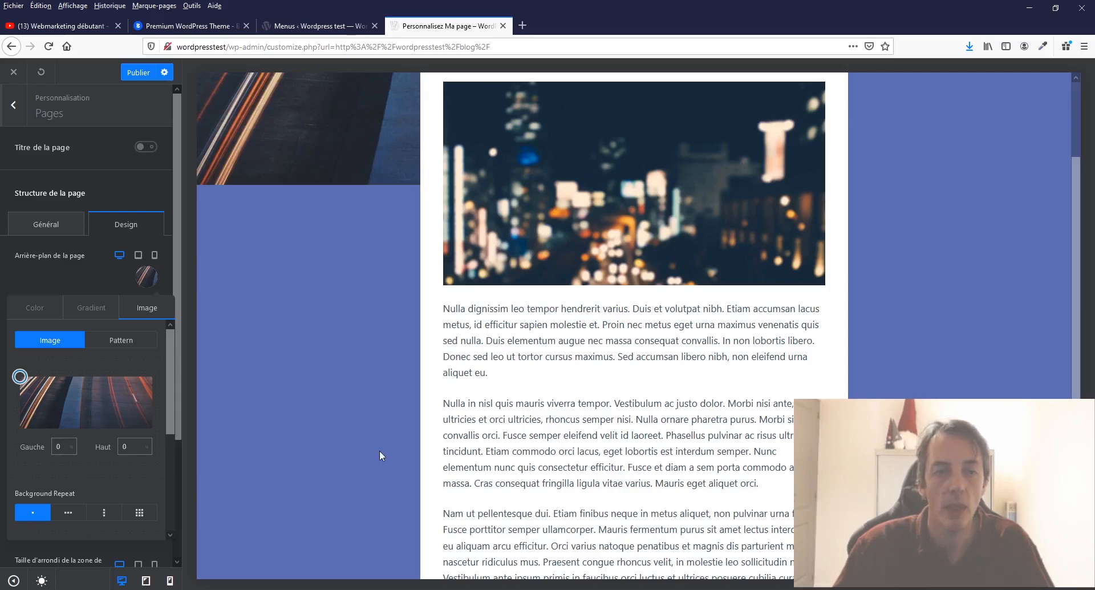
{"action": "scroll", "coordinate": [381, 455], "scroll_direction": "up", "scroll_amount": 2}
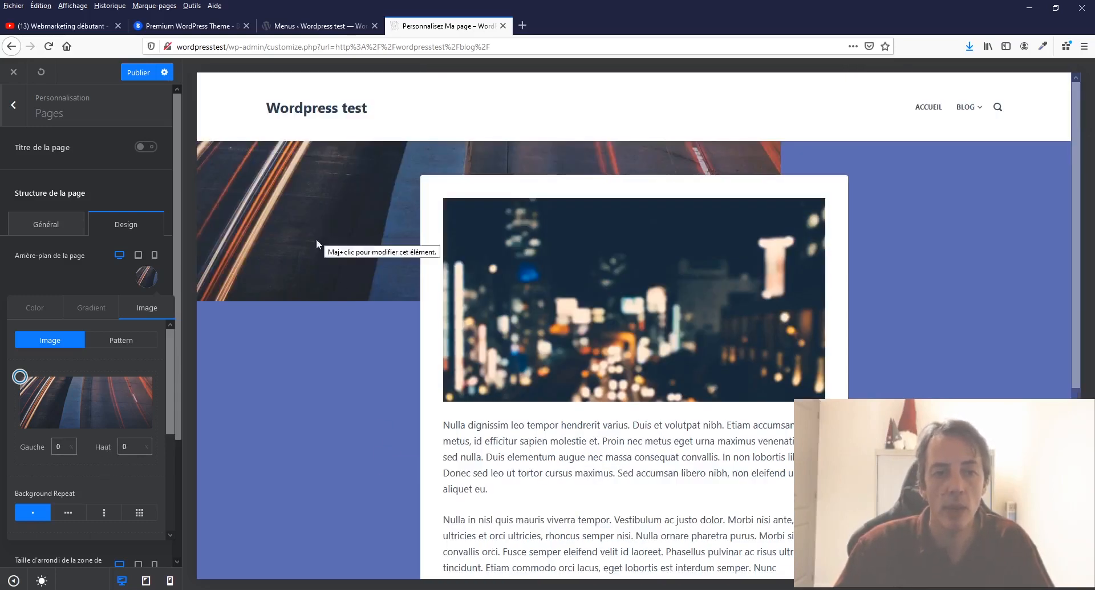
Centre the background image's position at Gauche 50 and Haut 50, and check it in the page preview
{"action": "left_click_drag", "start_coordinate": [19, 376], "coordinate": [86, 403]}
{"action": "scroll", "coordinate": [797, 284], "scroll_direction": "down", "scroll_amount": 5}
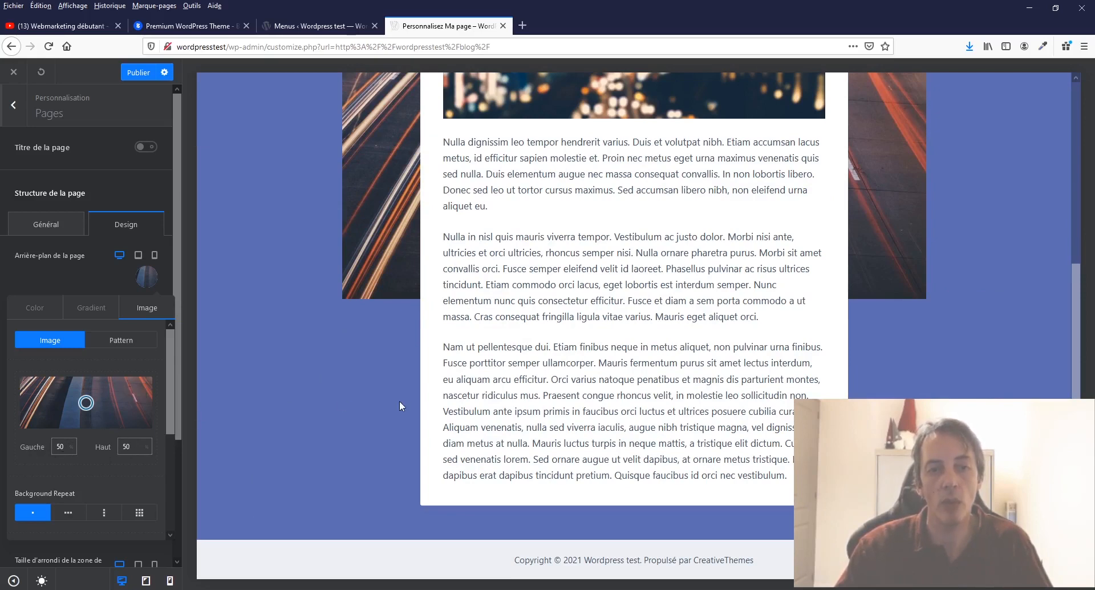
{"action": "scroll", "coordinate": [391, 398], "scroll_direction": "up", "scroll_amount": 2}
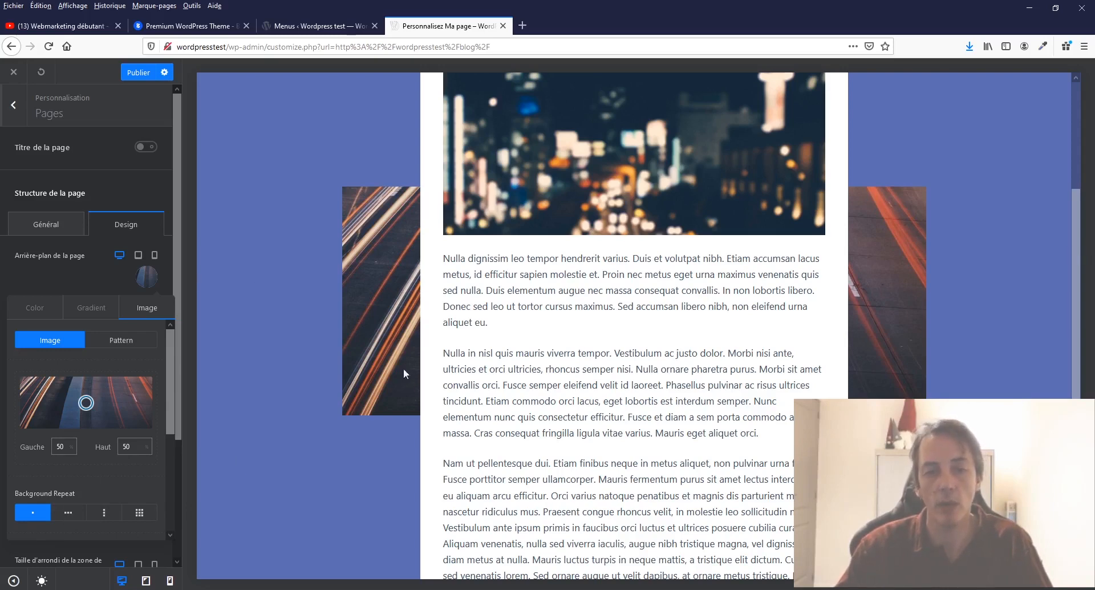
Try repeating the background image horizontally, vertically and finally in both directions, and check the tiling in the preview
{"action": "left_click", "coordinate": [80, 518]}
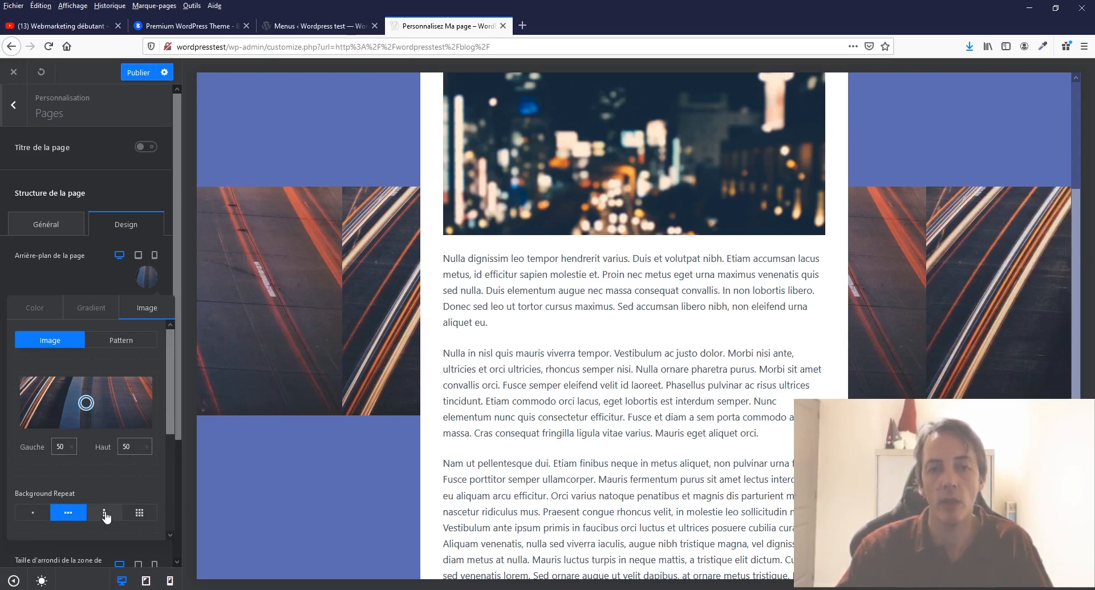
{"action": "left_click", "coordinate": [105, 514]}
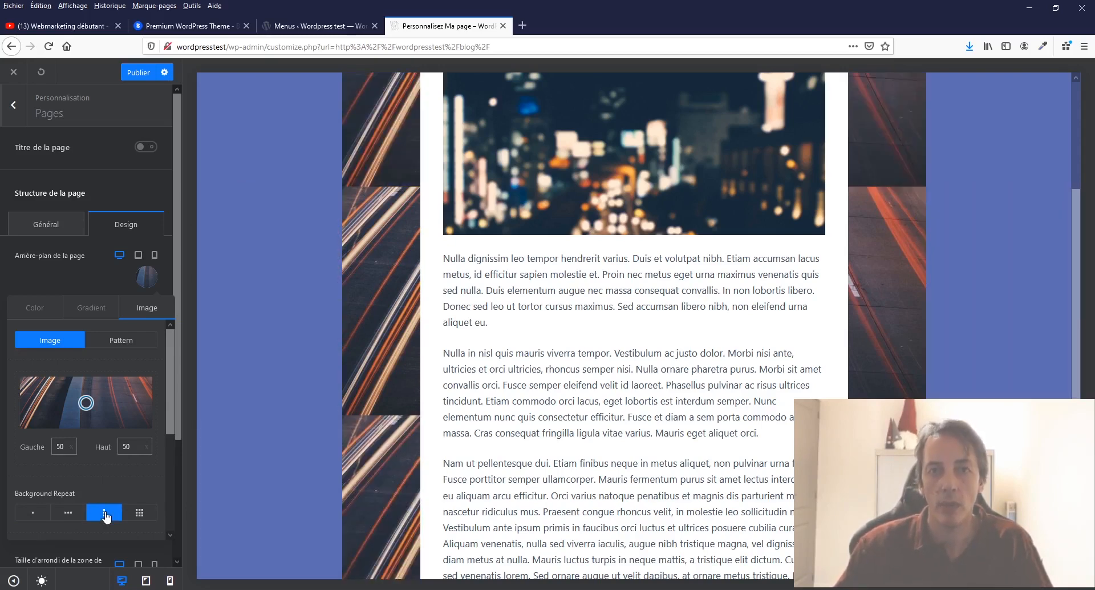
{"action": "left_click", "coordinate": [140, 513]}
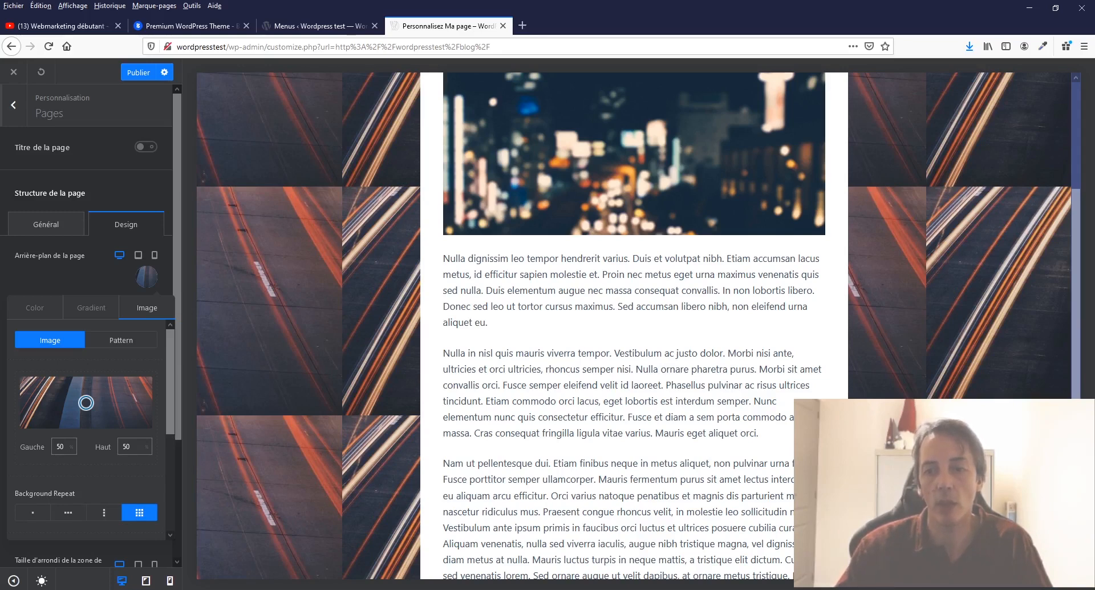
{"action": "scroll", "coordinate": [306, 338], "scroll_direction": "down", "scroll_amount": 2}
{"action": "scroll", "coordinate": [69, 421], "scroll_direction": "down", "scroll_amount": 1}
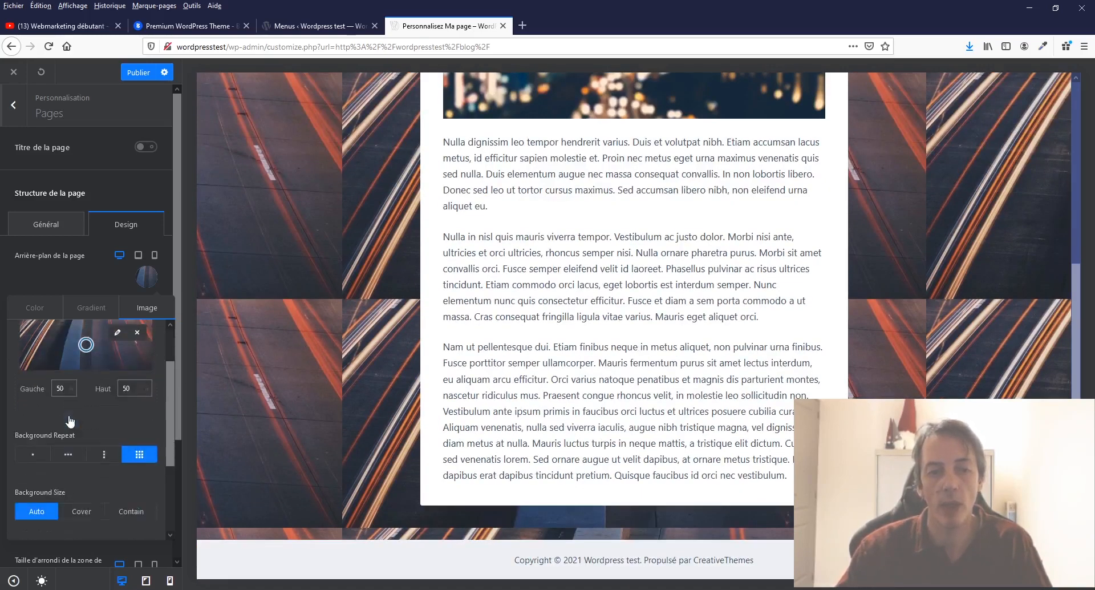
Try the Cover and Contain background sizes for the page background image and compare them in the preview
{"action": "scroll", "coordinate": [69, 421], "scroll_direction": "down", "scroll_amount": 2}
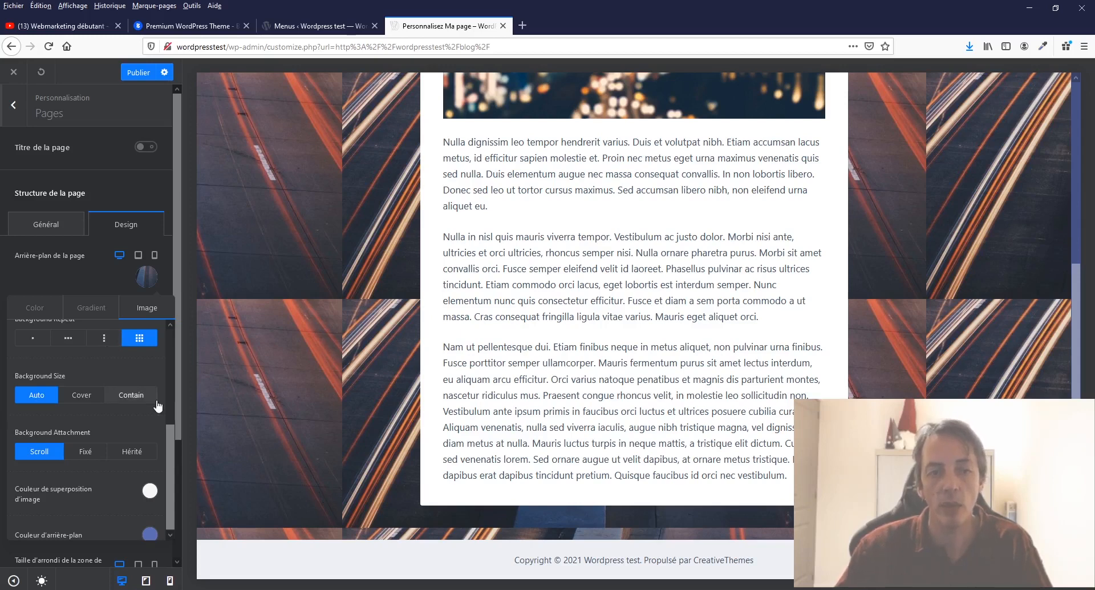
{"action": "left_click", "coordinate": [84, 402]}
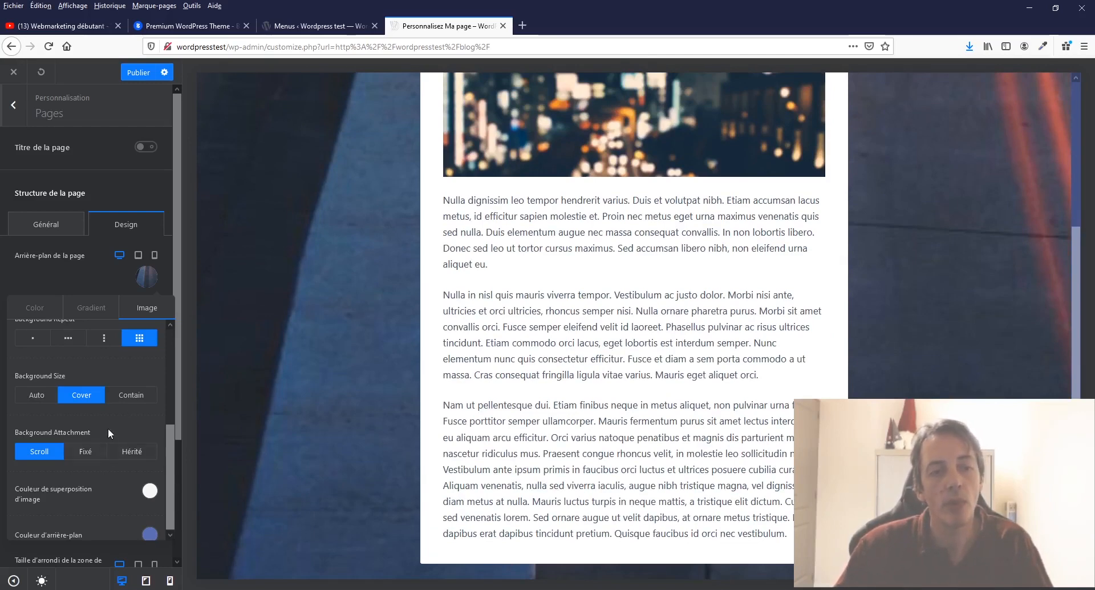
{"action": "left_click", "coordinate": [132, 400]}
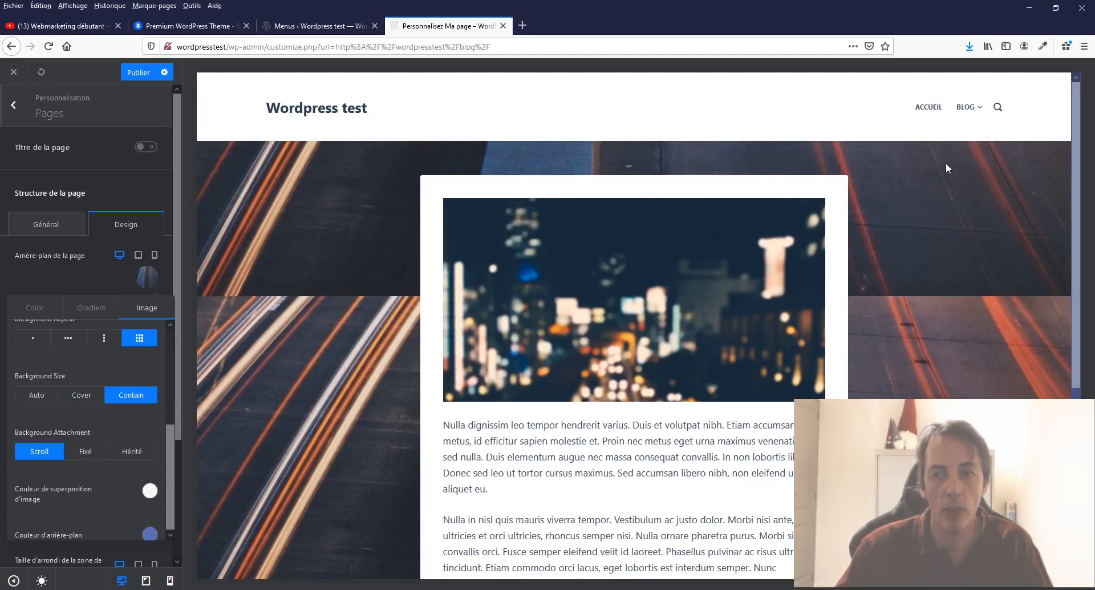
{"action": "scroll", "coordinate": [909, 256], "scroll_direction": "down", "scroll_amount": 3}
{"action": "scroll", "coordinate": [908, 256], "scroll_direction": "down", "scroll_amount": 2}
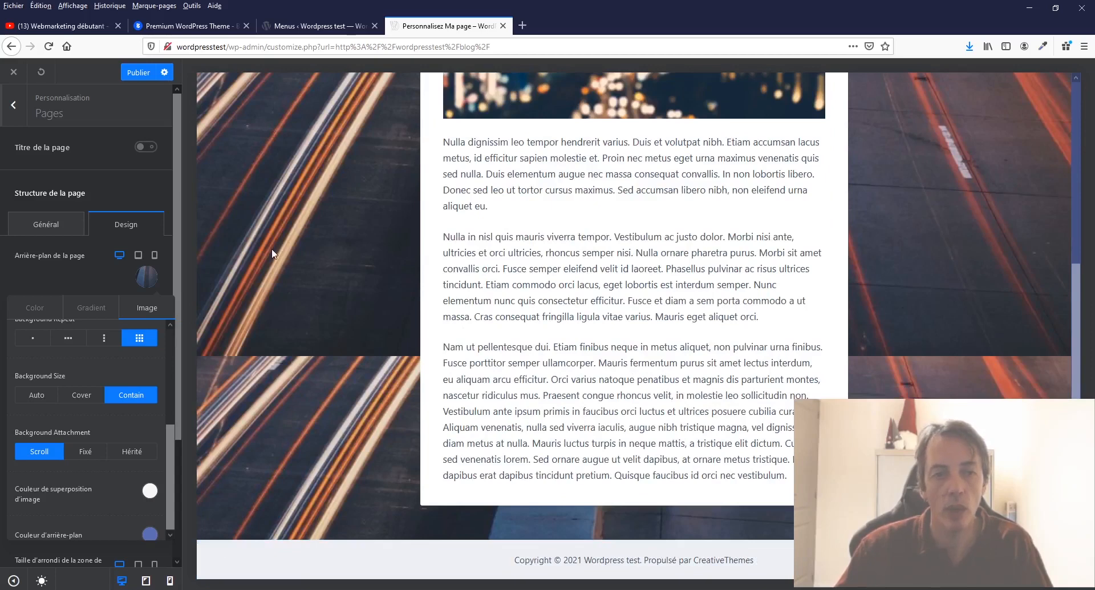
{"action": "scroll", "coordinate": [174, 412], "scroll_direction": "up", "scroll_amount": 2}
{"action": "scroll", "coordinate": [175, 412], "scroll_direction": "down", "scroll_amount": 2}
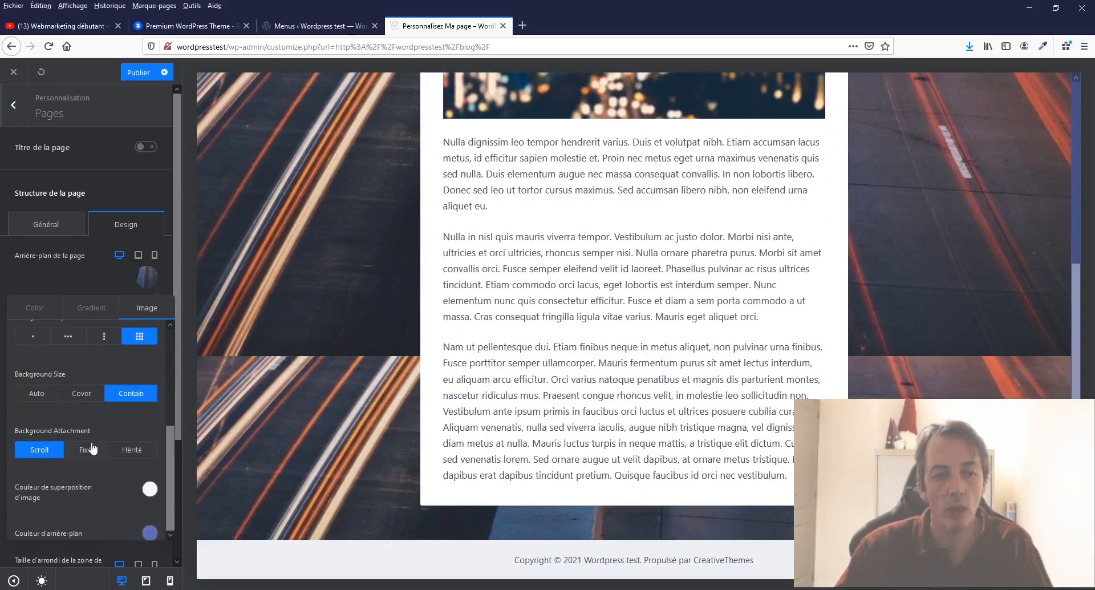
Return the background image to Auto size without repetition, and check how it moves when the preview page scrolls
{"action": "left_click", "coordinate": [40, 394]}
{"action": "left_click", "coordinate": [28, 336]}
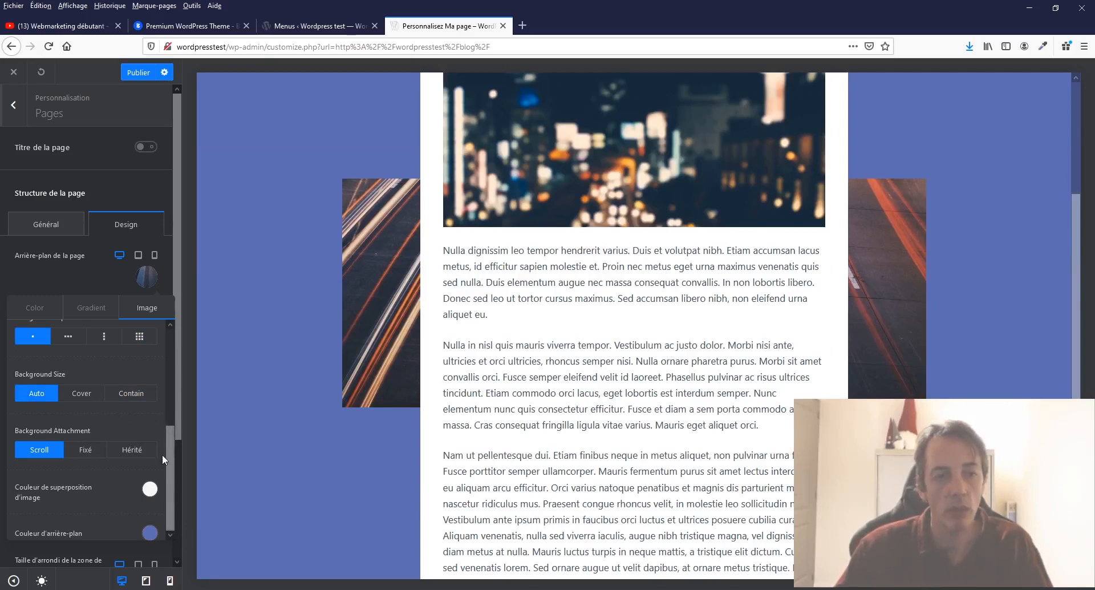
{"action": "scroll", "coordinate": [161, 453], "scroll_direction": "up", "scroll_amount": 3}
{"action": "scroll", "coordinate": [161, 453], "scroll_direction": "down", "scroll_amount": 5}
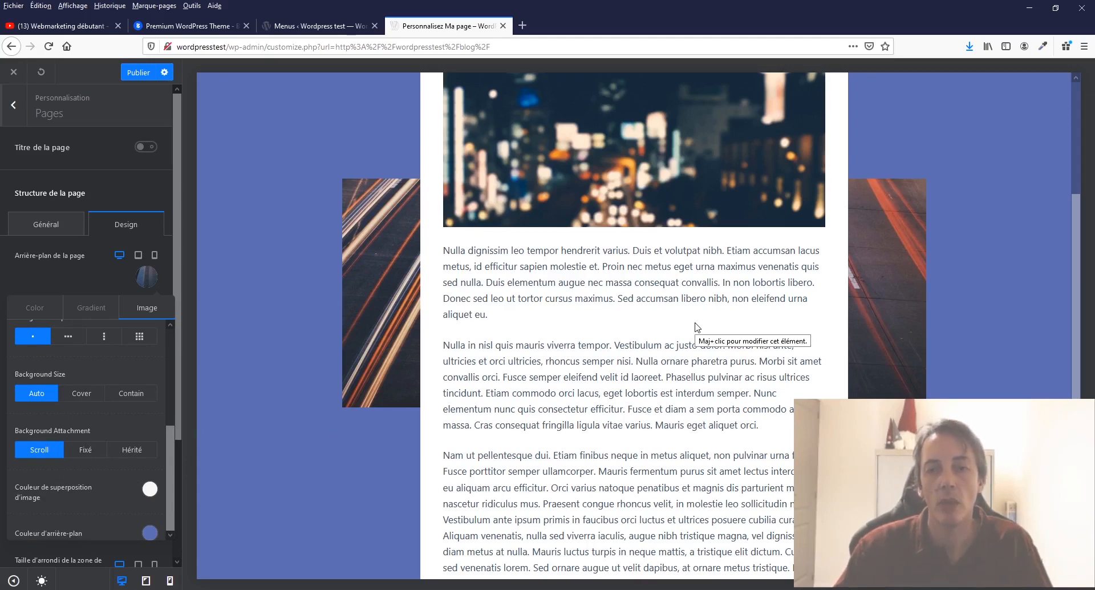
{"action": "scroll", "coordinate": [695, 325], "scroll_direction": "down", "scroll_amount": 8}
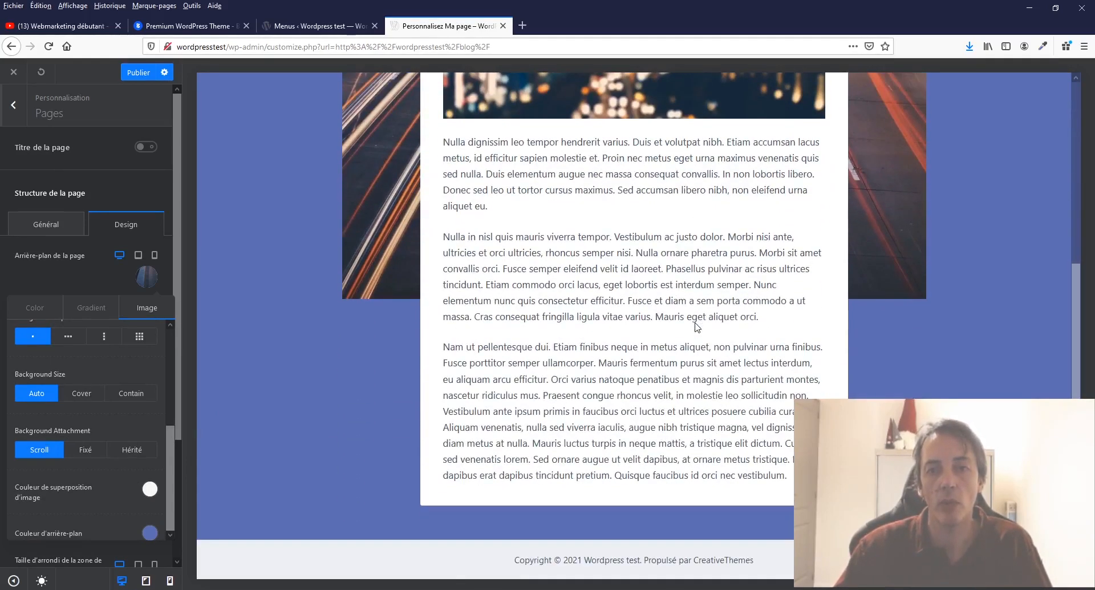
{"action": "scroll", "coordinate": [695, 326], "scroll_direction": "up", "scroll_amount": 5}
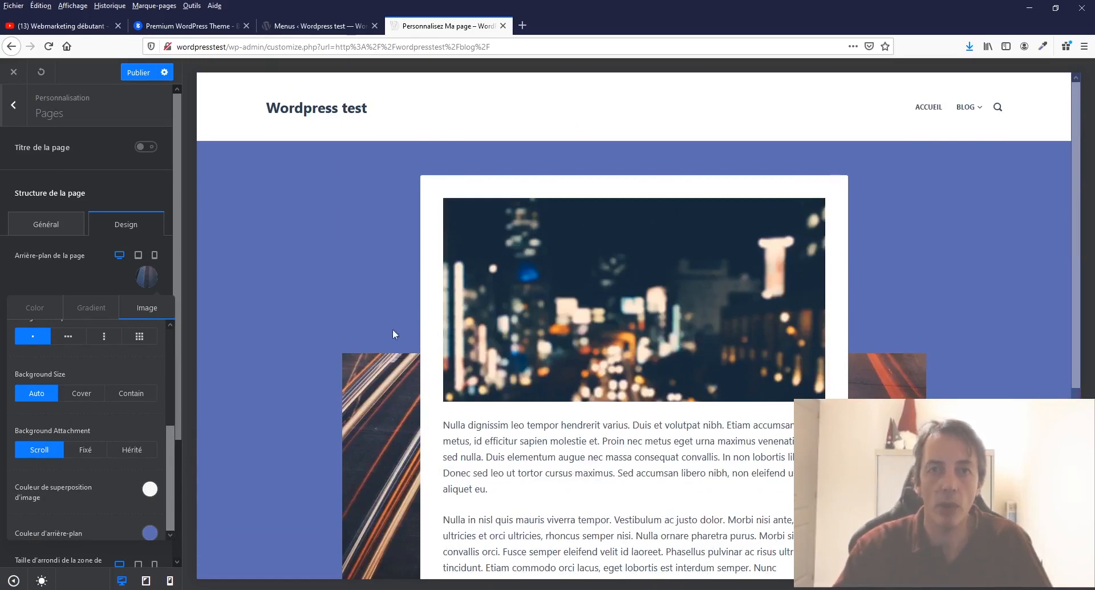
{"action": "scroll", "coordinate": [401, 241], "scroll_direction": "down", "scroll_amount": 5}
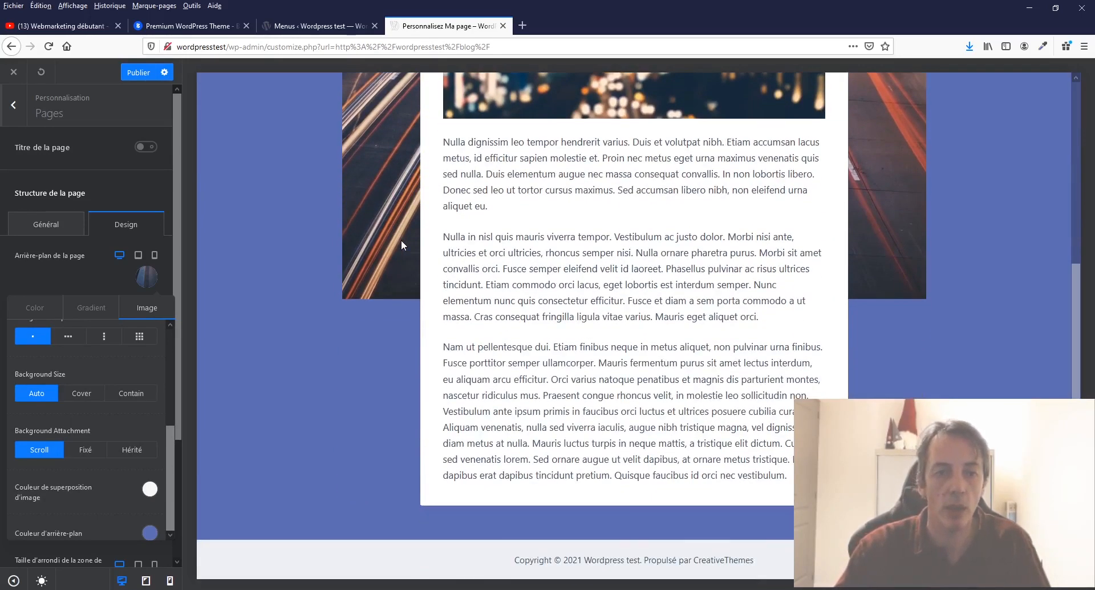
{"action": "scroll", "coordinate": [402, 245], "scroll_direction": "up", "scroll_amount": 4}
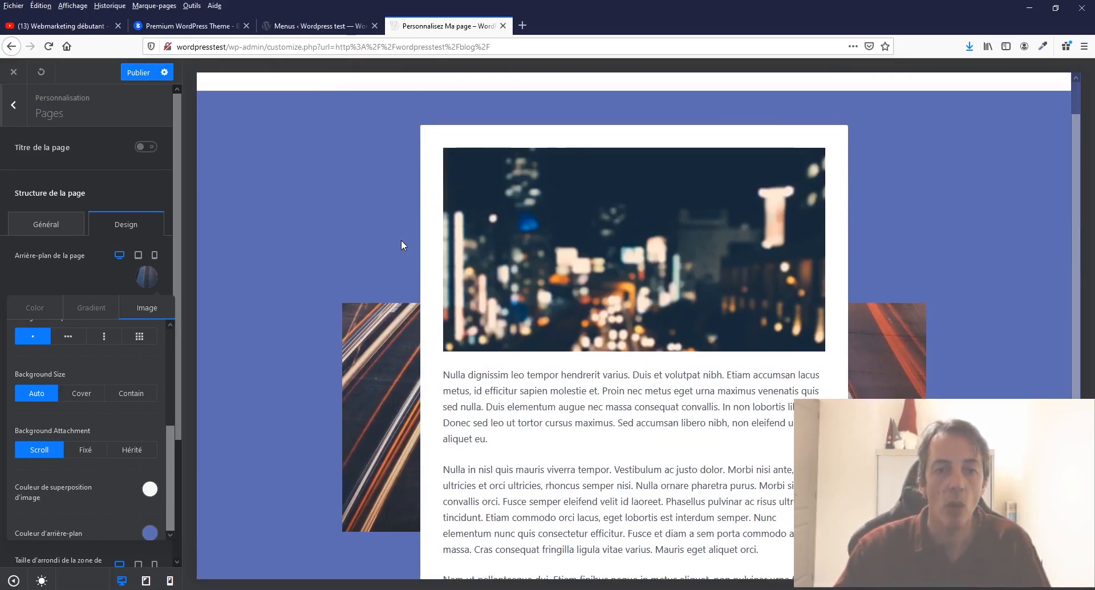
Try the Fixé background attachment for the image and check its behaviour while scrolling the preview page
{"action": "left_click", "coordinate": [86, 450]}
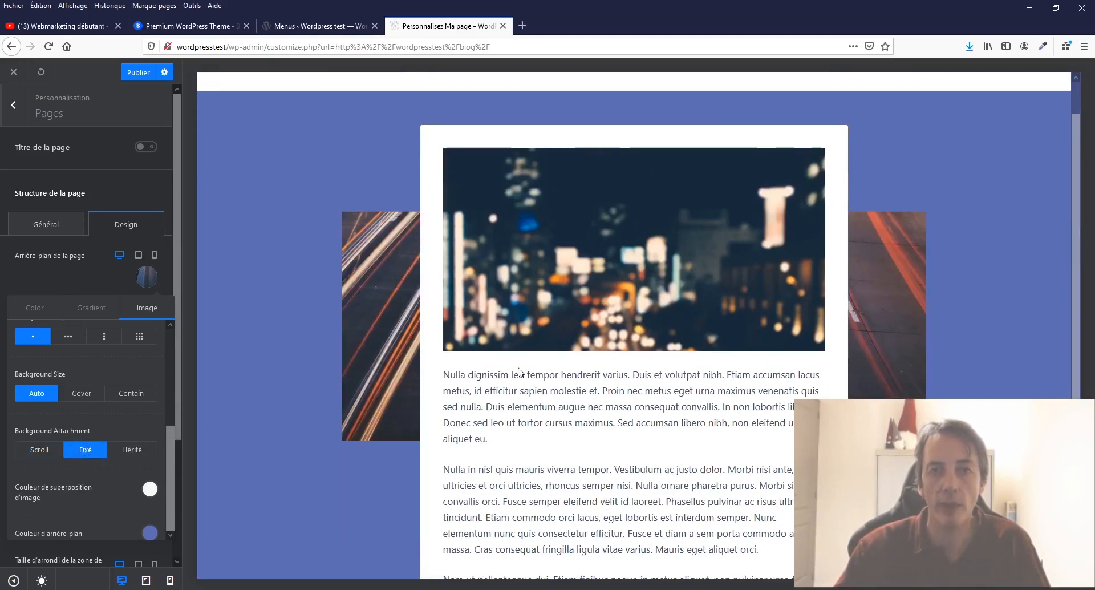
{"action": "scroll", "coordinate": [373, 448], "scroll_direction": "down", "scroll_amount": 5}
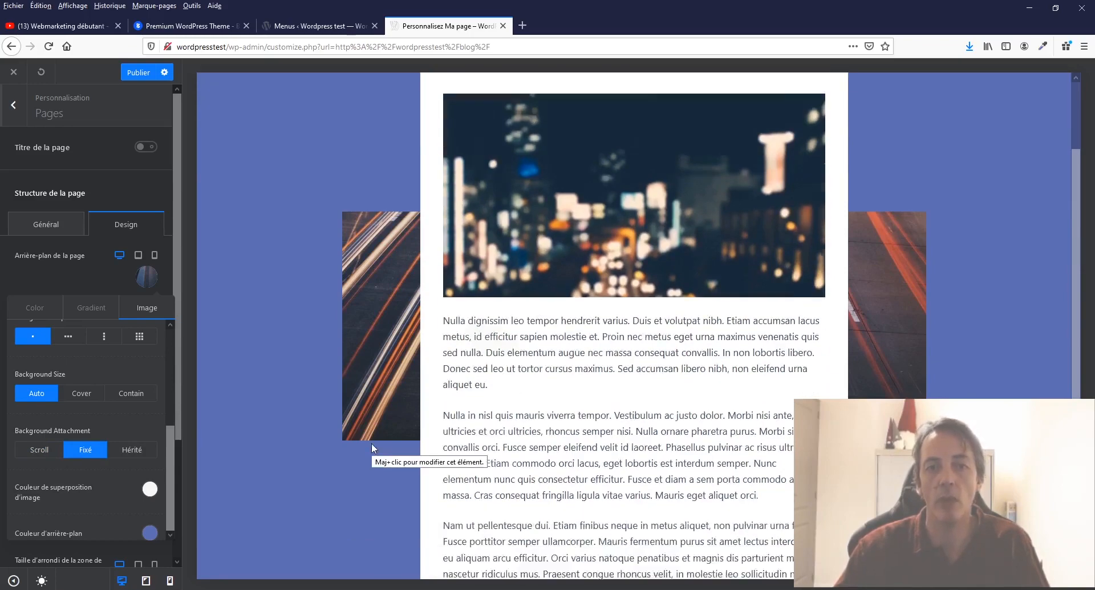
{"action": "scroll", "coordinate": [373, 447], "scroll_direction": "up", "scroll_amount": 7}
{"action": "scroll", "coordinate": [374, 448], "scroll_direction": "down", "scroll_amount": 6}
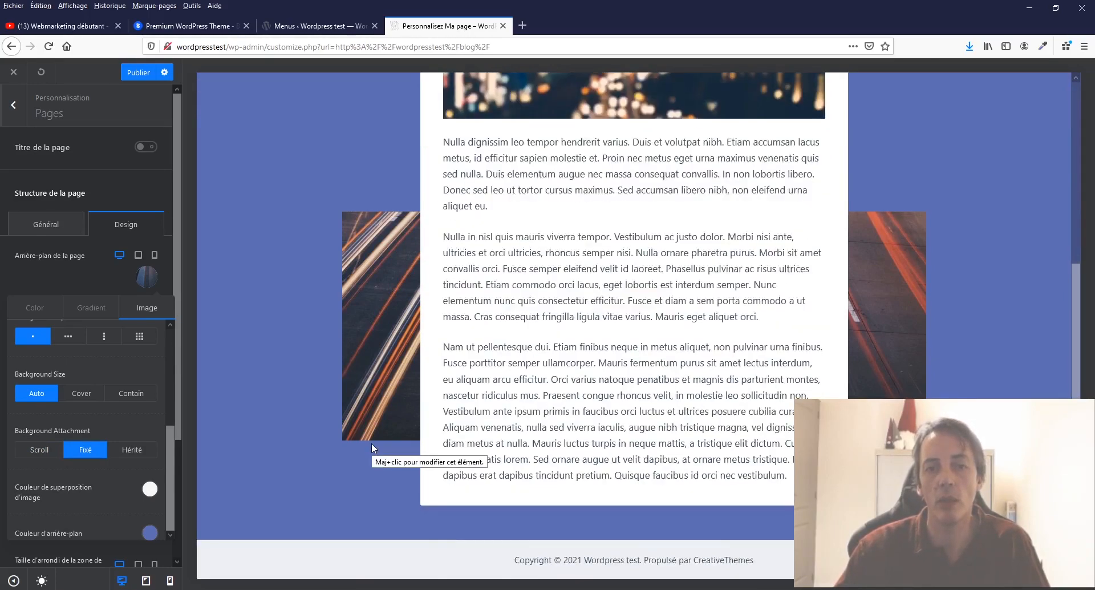
{"action": "scroll", "coordinate": [374, 447], "scroll_direction": "up", "scroll_amount": 6}
{"action": "scroll", "coordinate": [374, 448], "scroll_direction": "down", "scroll_amount": 5}
{"action": "scroll", "coordinate": [374, 448], "scroll_direction": "up", "scroll_amount": 5}
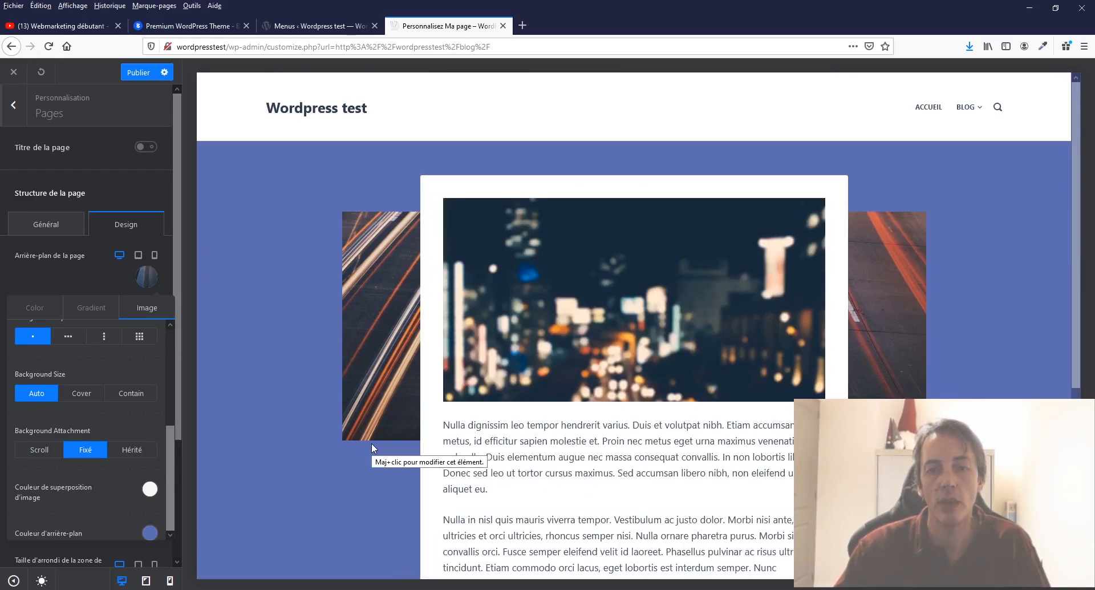
Try the Hérité background attachment in the preview, and return the image's attachment to Scroll
{"action": "left_click", "coordinate": [142, 457]}
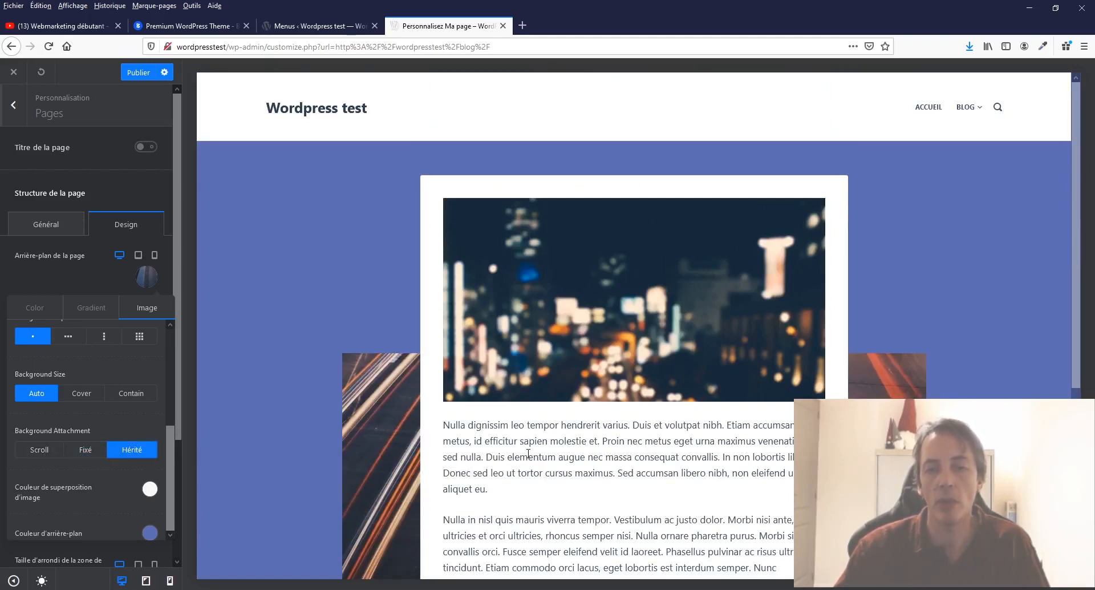
{"action": "scroll", "coordinate": [528, 454], "scroll_direction": "down", "scroll_amount": 5}
{"action": "scroll", "coordinate": [516, 454], "scroll_direction": "up", "scroll_amount": 4}
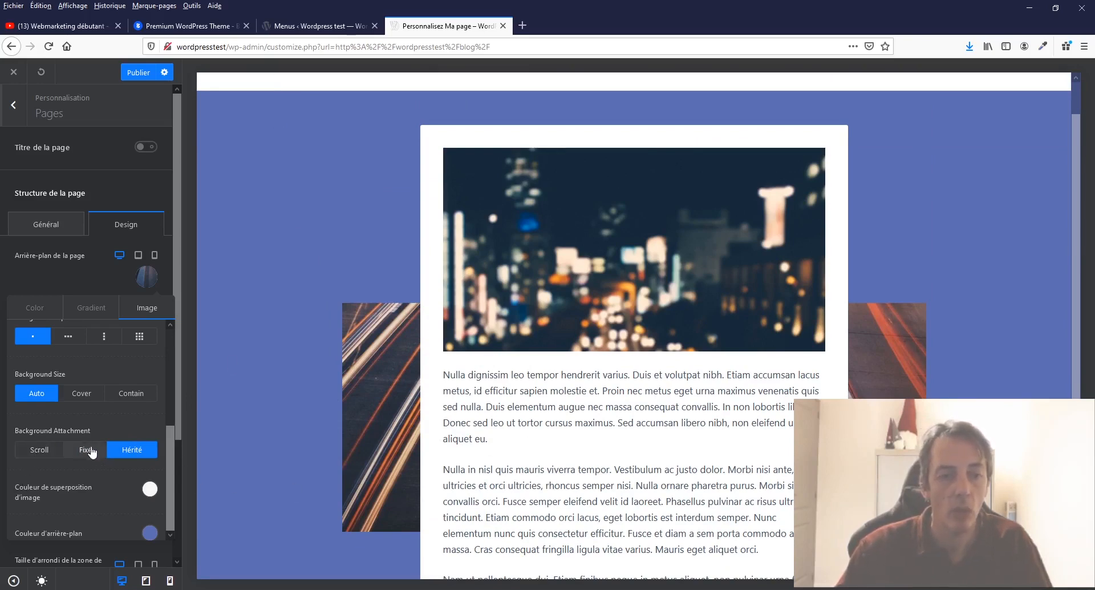
{"action": "left_click", "coordinate": [54, 451]}
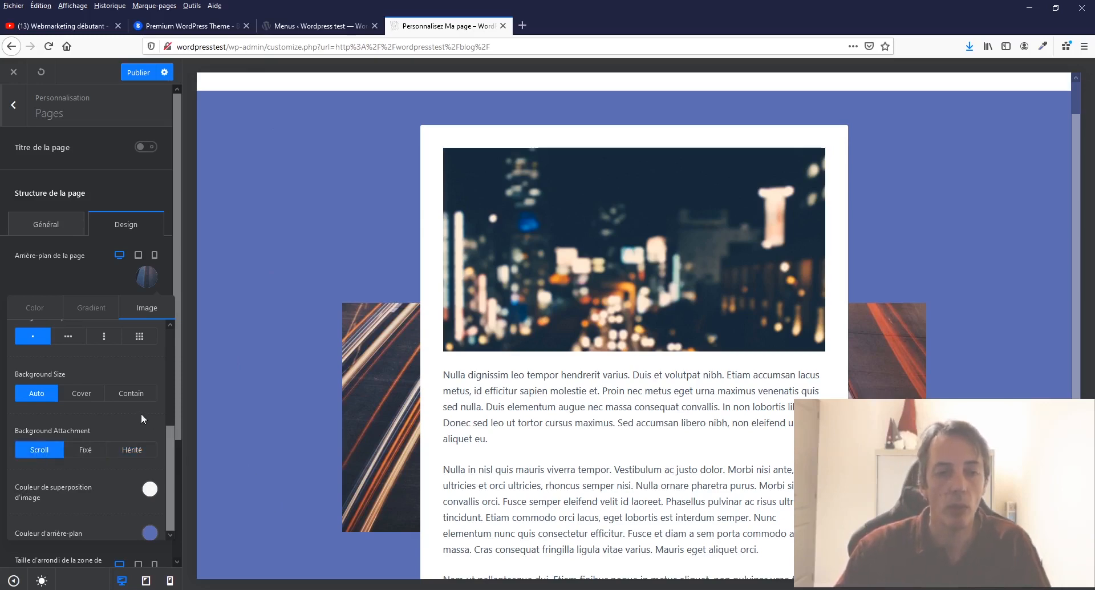
{"action": "scroll", "coordinate": [408, 432], "scroll_direction": "down", "scroll_amount": 4}
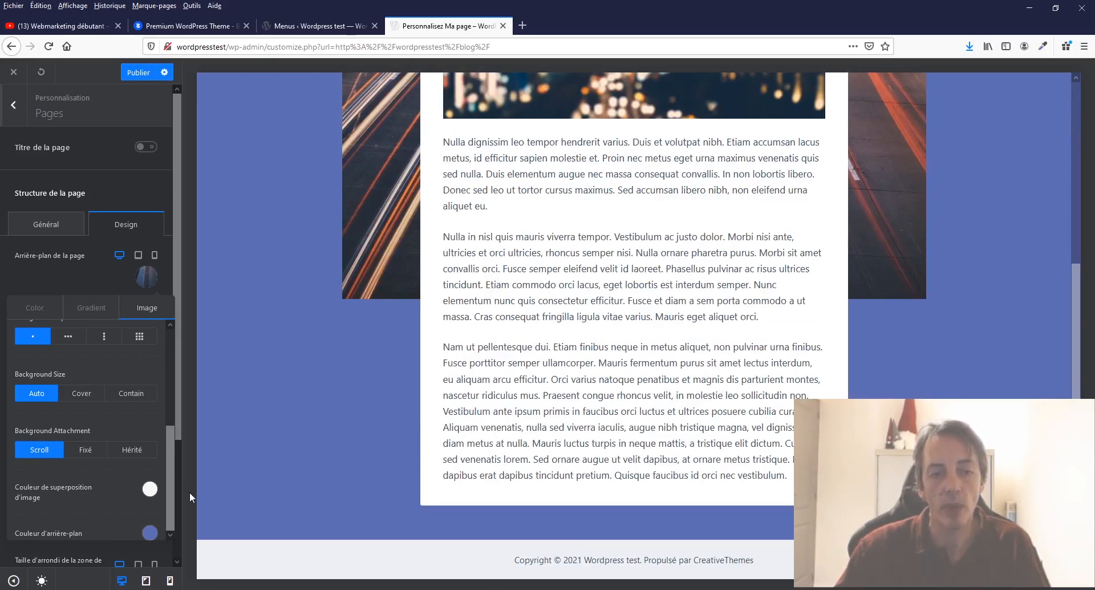
Set the background colour behind the image to the white palette colour, #ffffff, and reopen the page background settings
{"action": "left_click", "coordinate": [150, 534]}
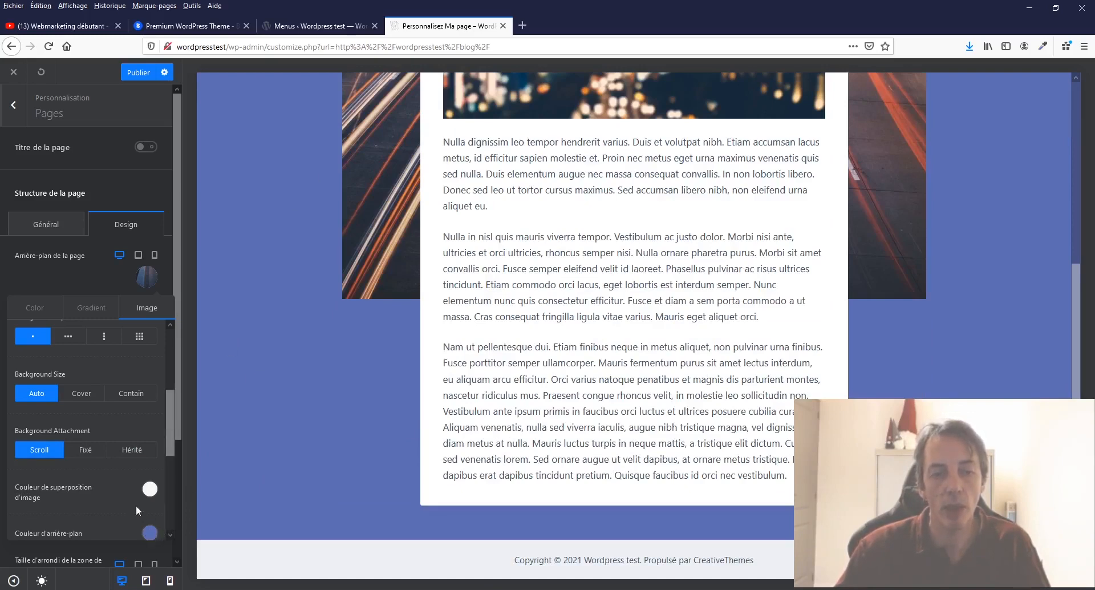
{"action": "scroll", "coordinate": [122, 493], "scroll_direction": "down", "scroll_amount": 4}
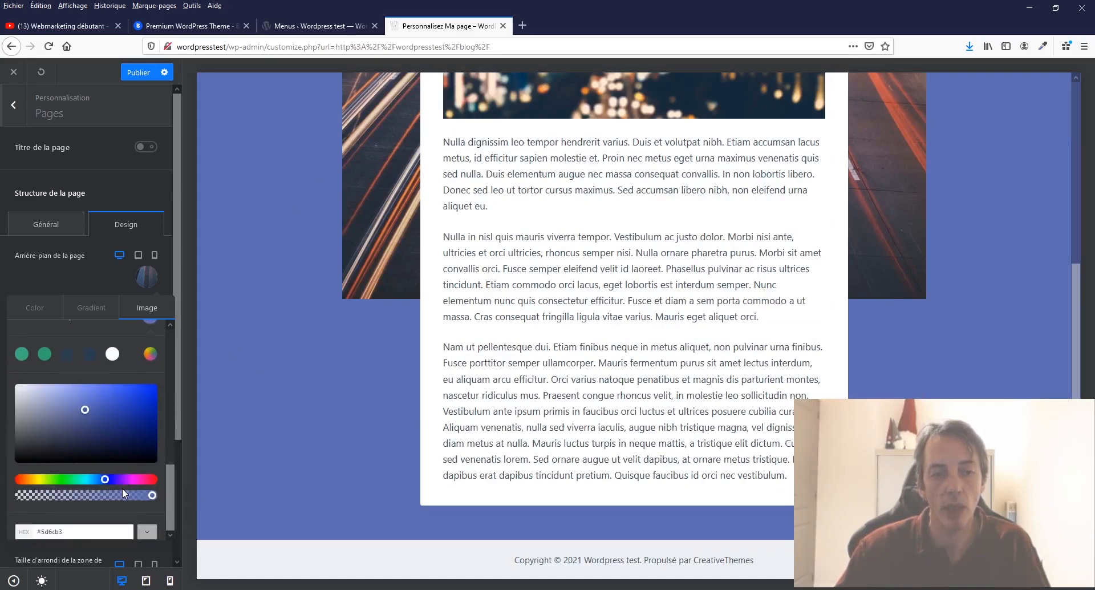
{"action": "left_click", "coordinate": [113, 354]}
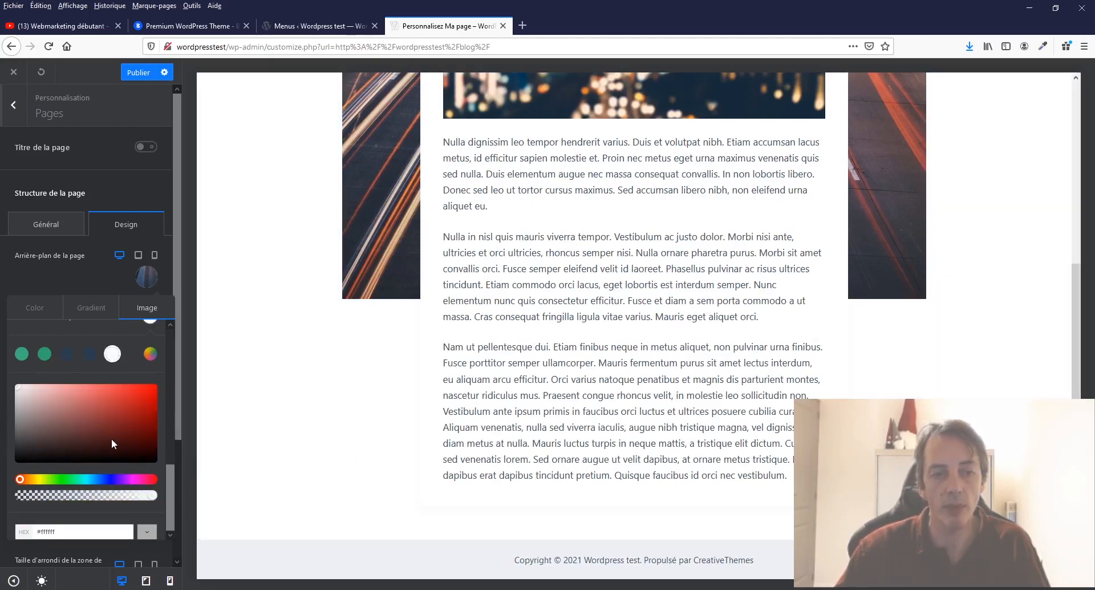
{"action": "left_click", "coordinate": [88, 276]}
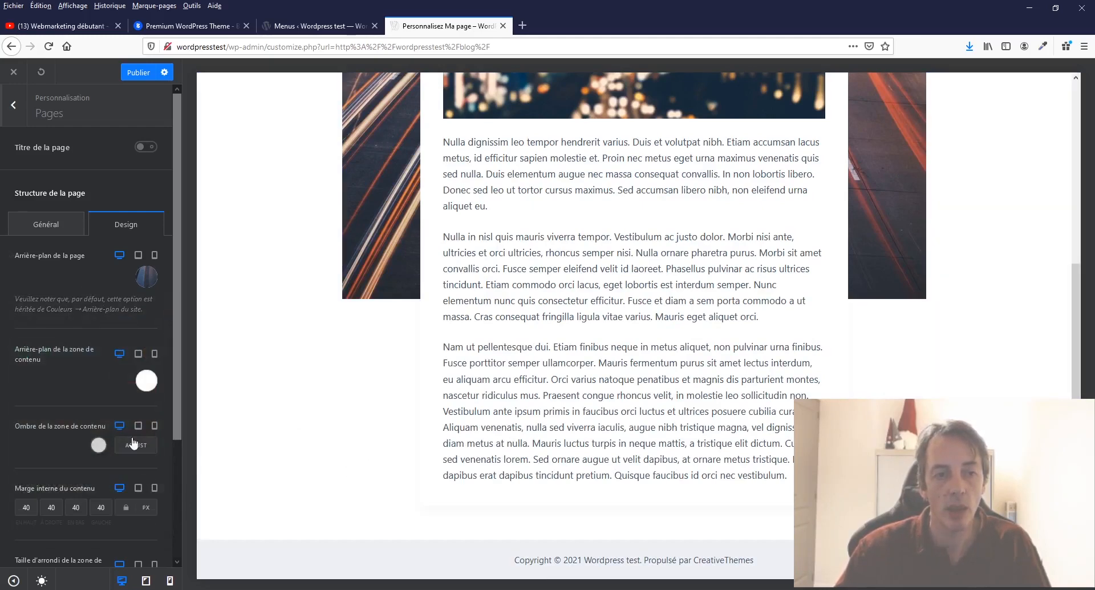
{"action": "left_click", "coordinate": [147, 276]}
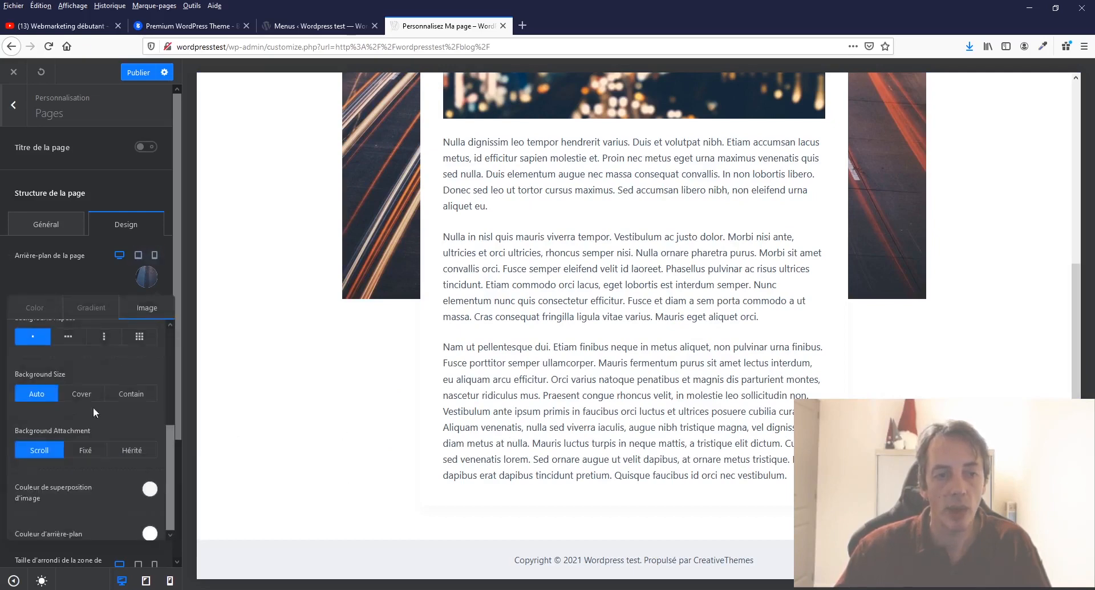
Try the dark blue palette colour #2c3e50 as the background image's overlay, and check the page preview
{"action": "left_click", "coordinate": [151, 492]}
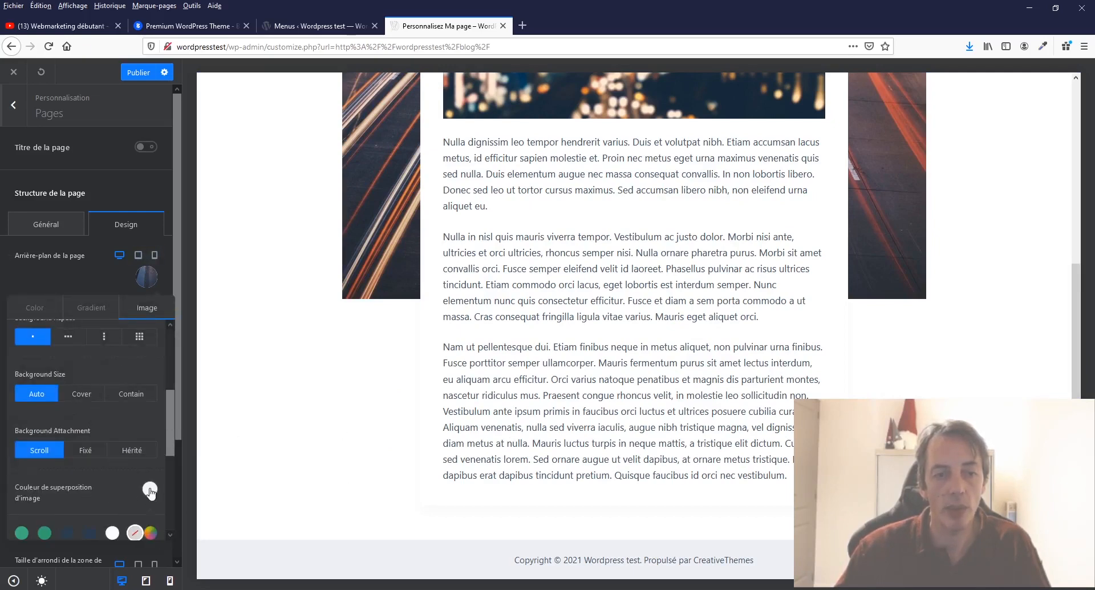
{"action": "left_click", "coordinate": [90, 533]}
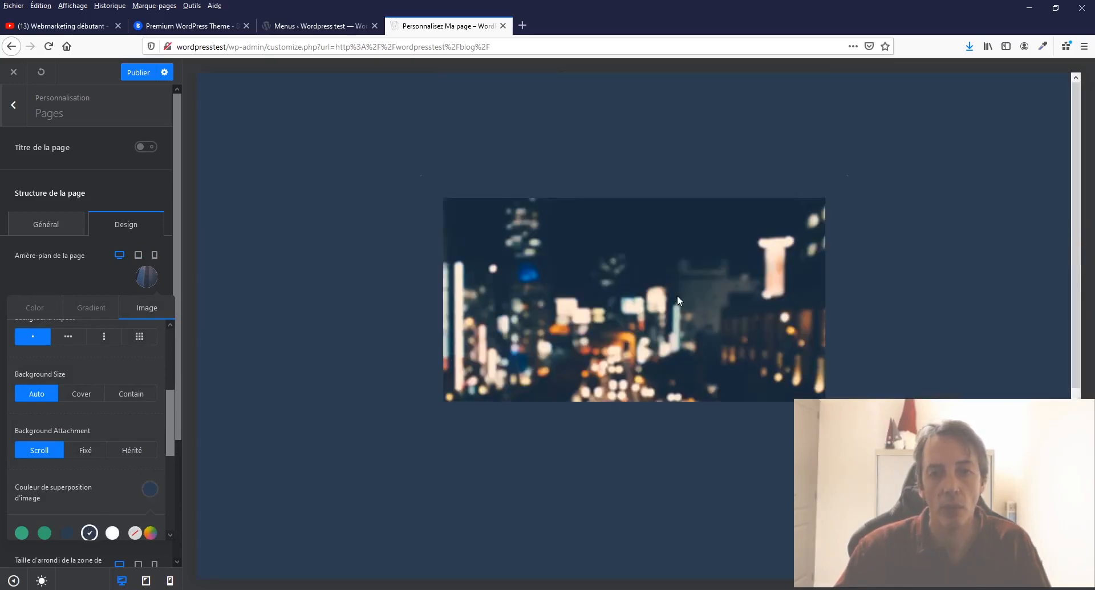
{"action": "scroll", "coordinate": [678, 296], "scroll_direction": "down", "scroll_amount": 5}
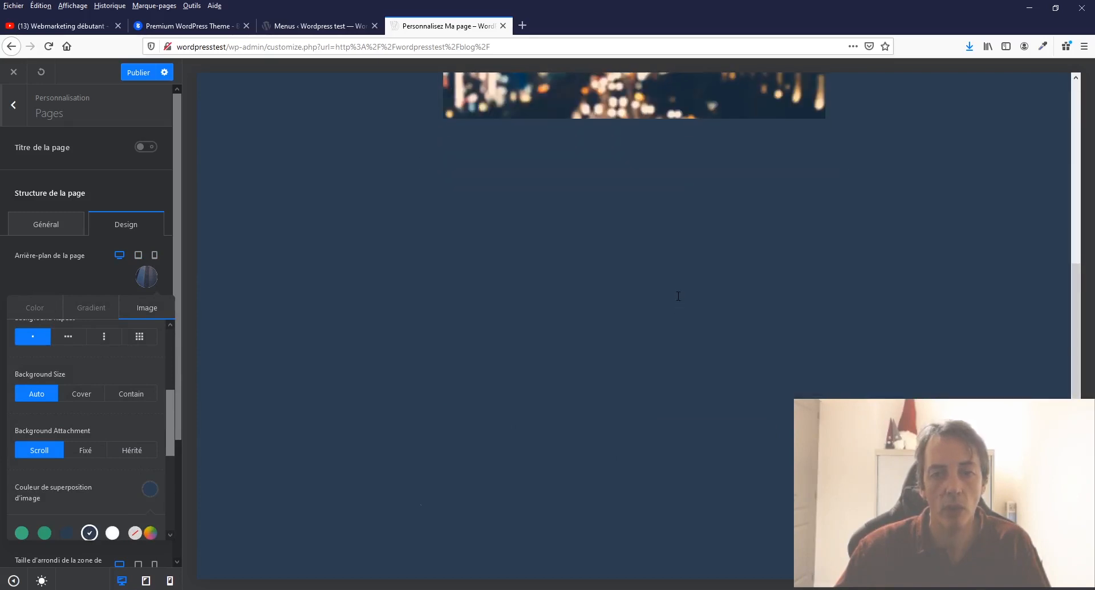
{"action": "scroll", "coordinate": [102, 461], "scroll_direction": "down", "scroll_amount": 3}
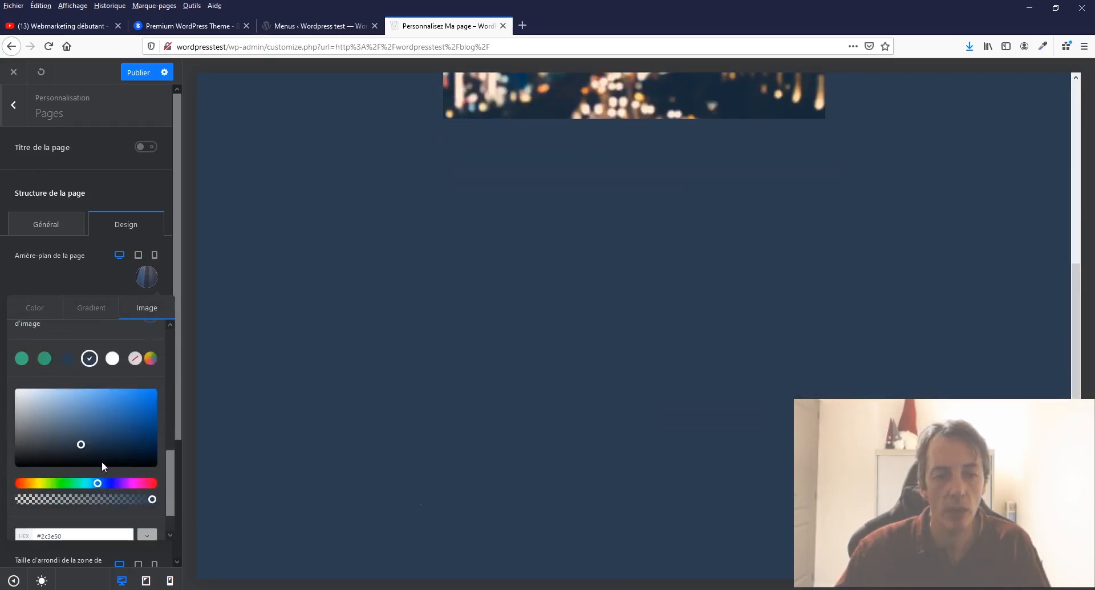
Try an opacity of 0.28 for the image overlay colour, and return its opacity to 1
{"action": "left_click", "coordinate": [151, 500]}
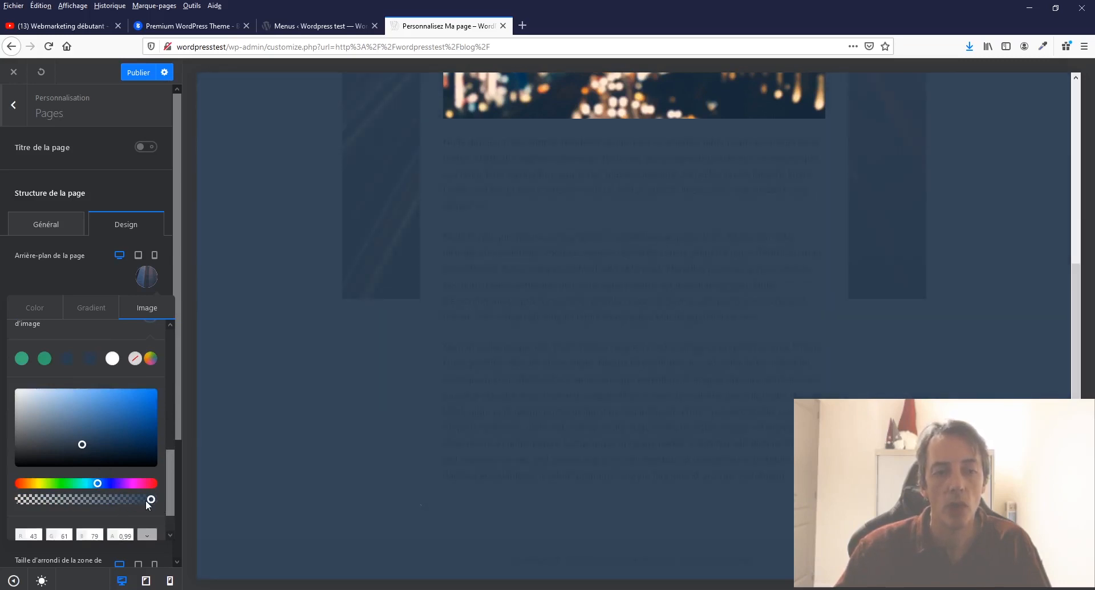
{"action": "left_click_drag", "start_coordinate": [149, 501], "coordinate": [57, 495]}
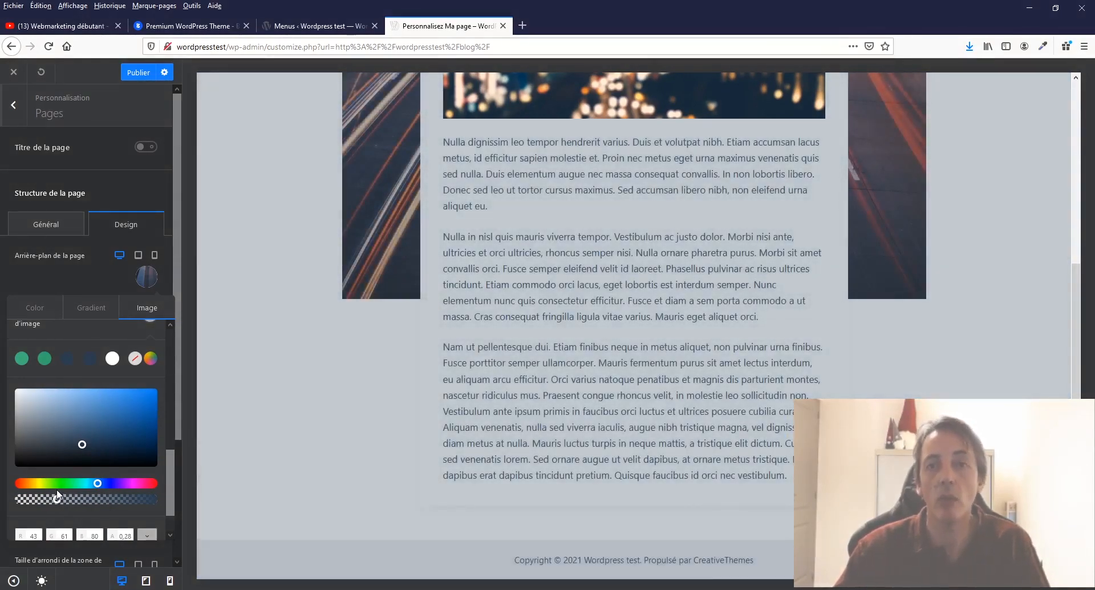
{"action": "left_click_drag", "start_coordinate": [57, 495], "coordinate": [158, 497]}
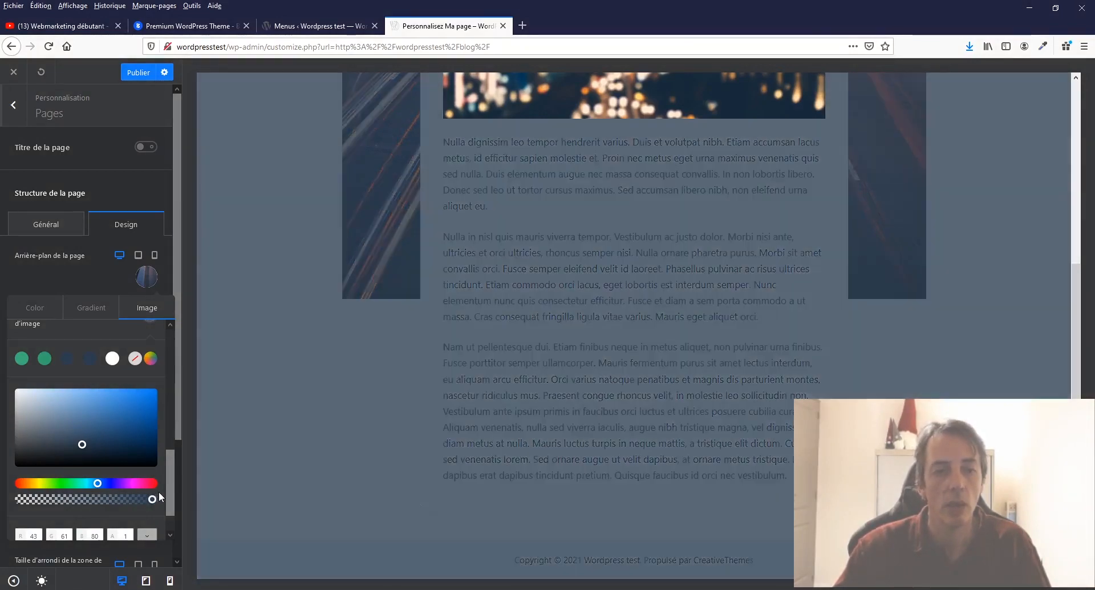
{"action": "left_click", "coordinate": [94, 277]}
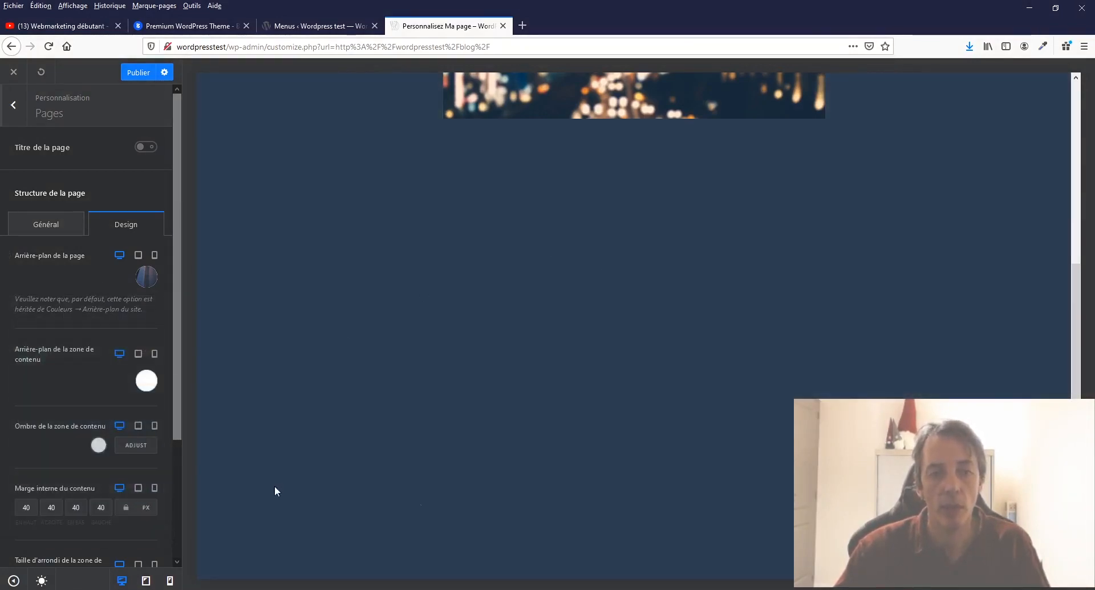
Remove the overlay colour from the page's background image and close the background settings
{"action": "left_click", "coordinate": [152, 279]}
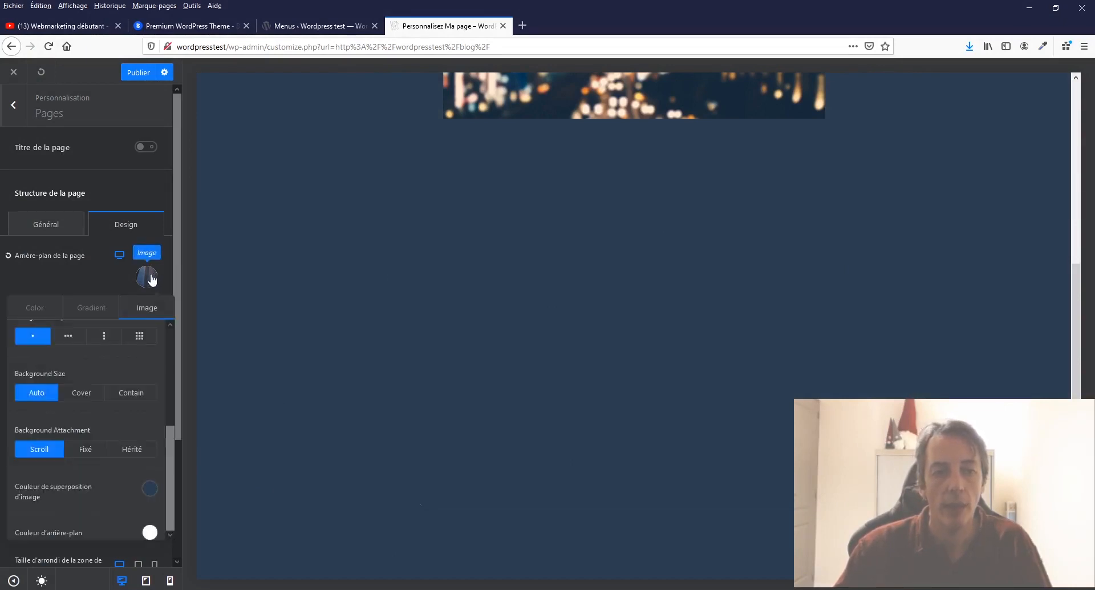
{"action": "left_click", "coordinate": [152, 490]}
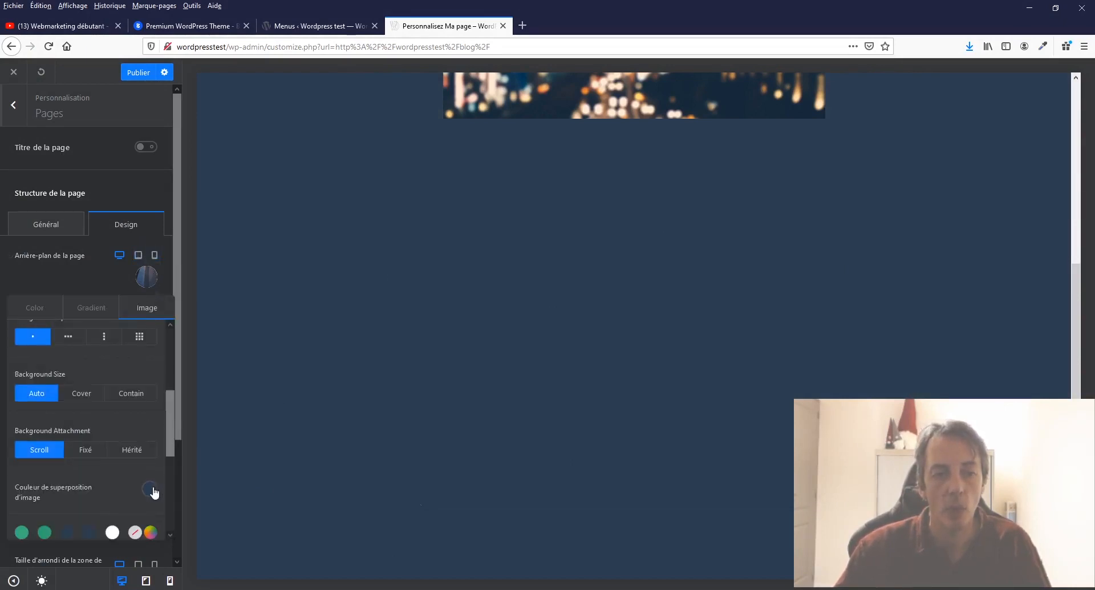
{"action": "left_click", "coordinate": [135, 532]}
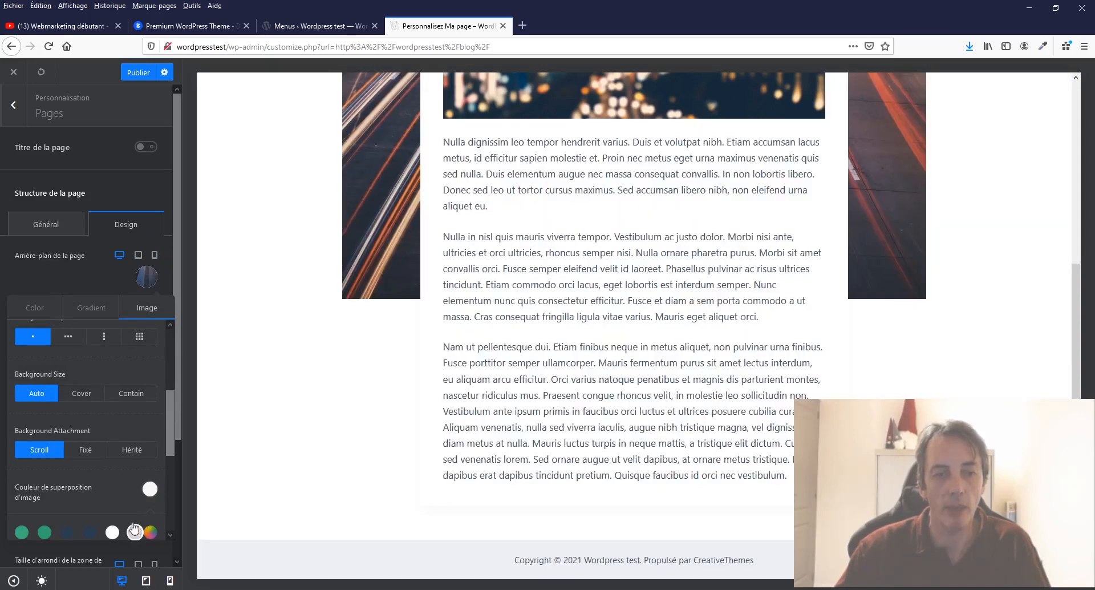
{"action": "left_click", "coordinate": [130, 183]}
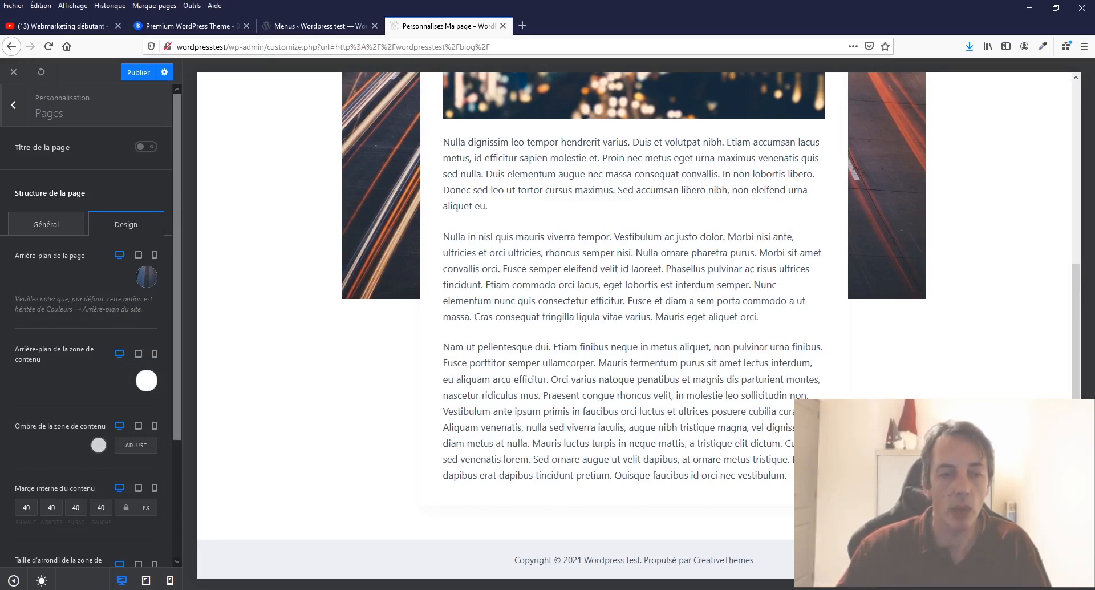
Set the content area shadow's horizontal offset to 13 px after trying 34 px
{"action": "left_click", "coordinate": [144, 446]}
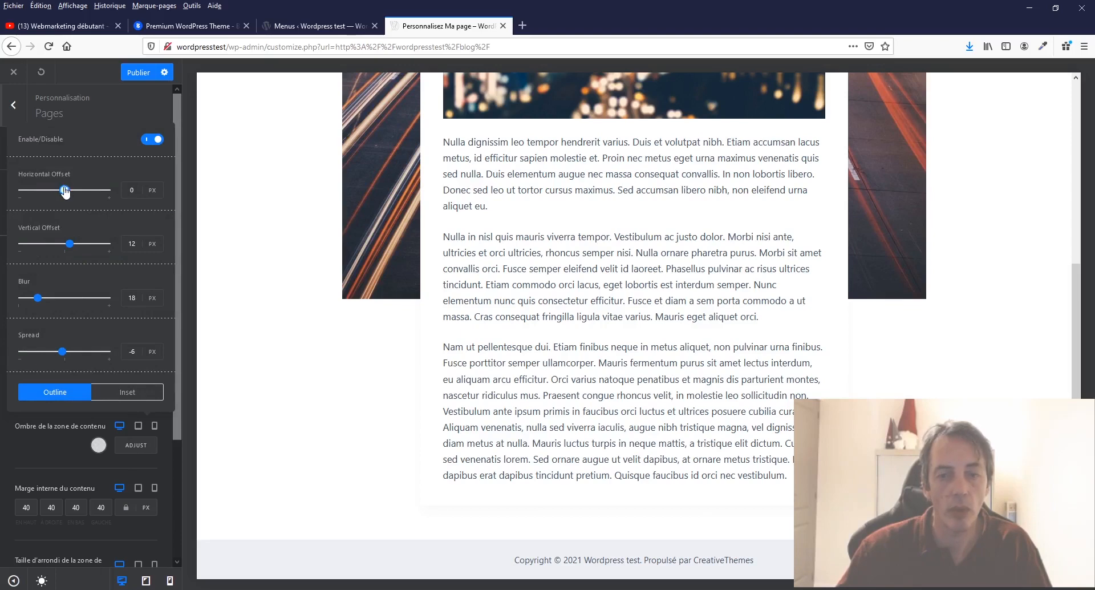
{"action": "mouse_move", "coordinate": [64, 191]}
{"action": "left_mouse_down"}
{"action": "mouse_move", "coordinate": [85, 192]}
{"action": "mouse_move", "coordinate": [74, 194]}
{"action": "mouse_move", "coordinate": [80, 203]}
{"action": "left_mouse_up"}
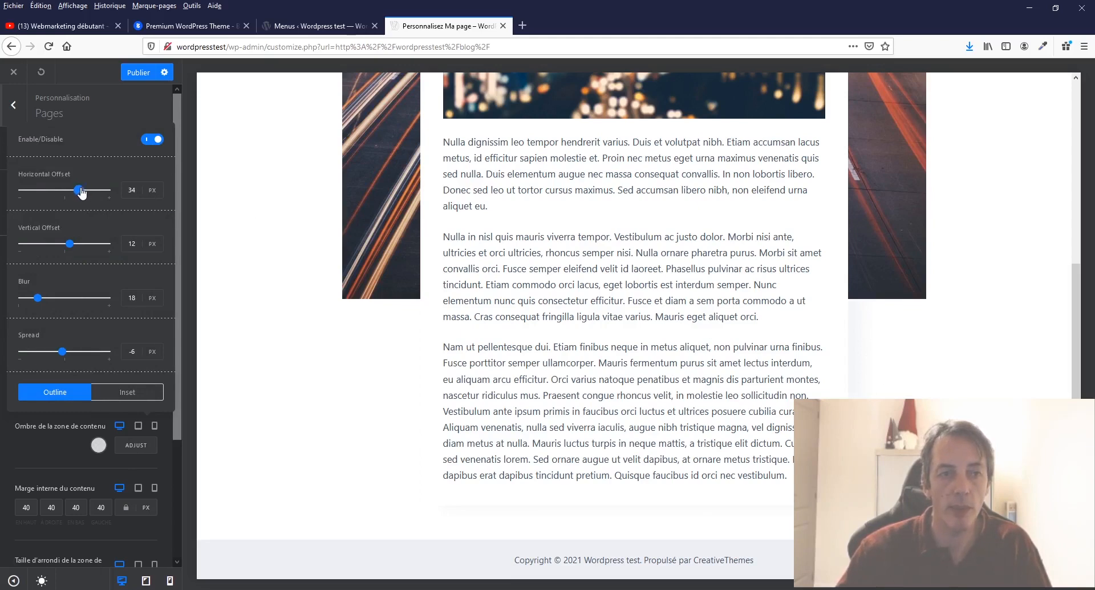
{"action": "left_click_drag", "start_coordinate": [79, 194], "coordinate": [69, 195]}
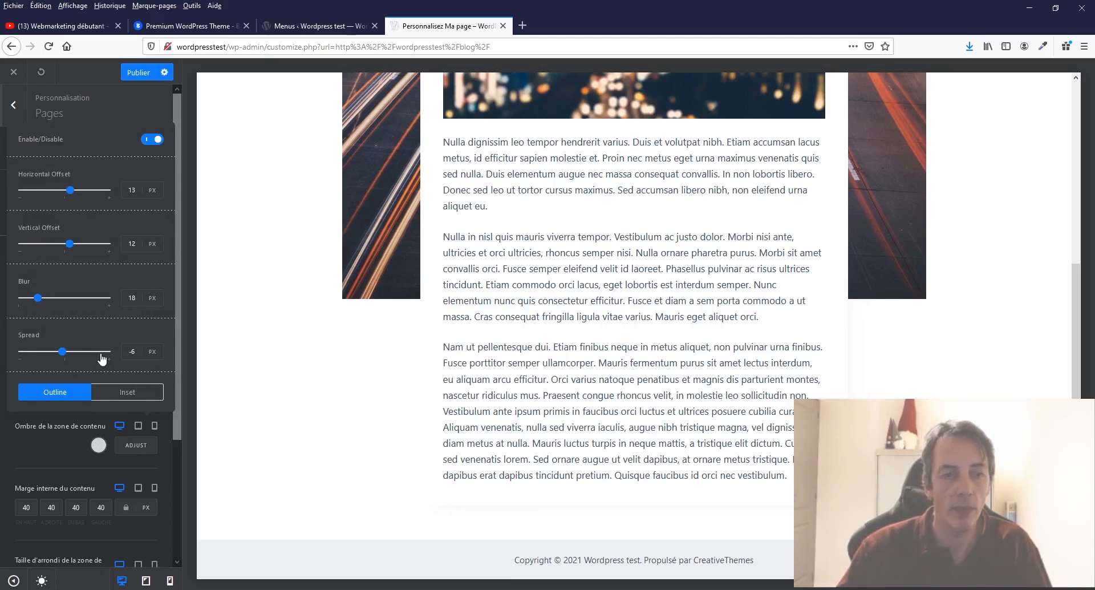
{"action": "left_click", "coordinate": [118, 117]}
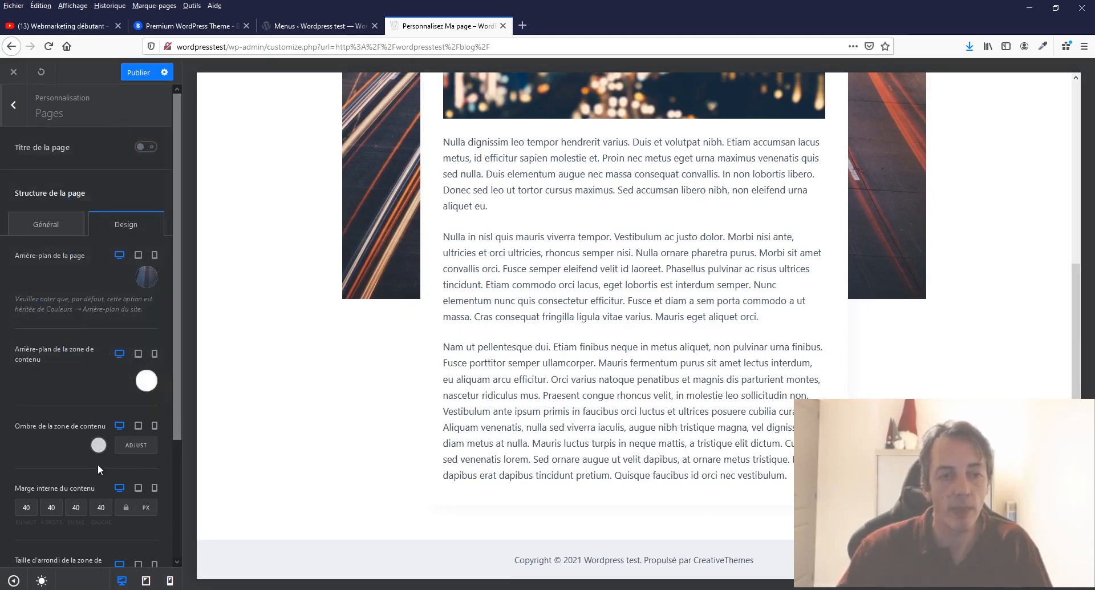
Try inner content margins of 60, 0 and 10 px on all sides, and check the page preview
{"action": "scroll", "coordinate": [73, 457], "scroll_direction": "down", "scroll_amount": 3}
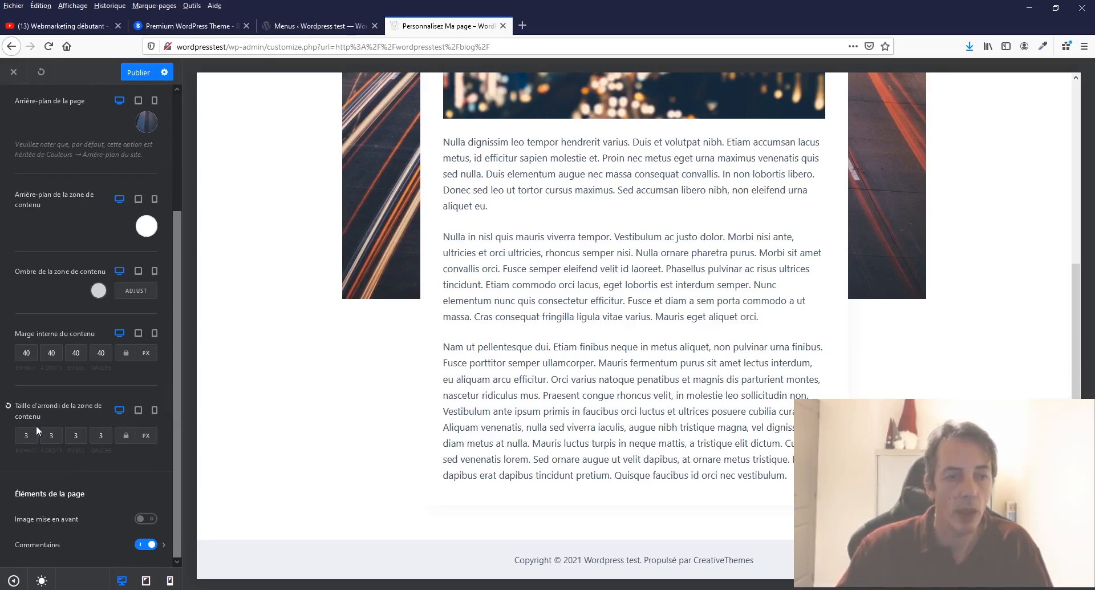
{"action": "double_click", "coordinate": [109, 356]}
{"action": "type", "text": "60"}
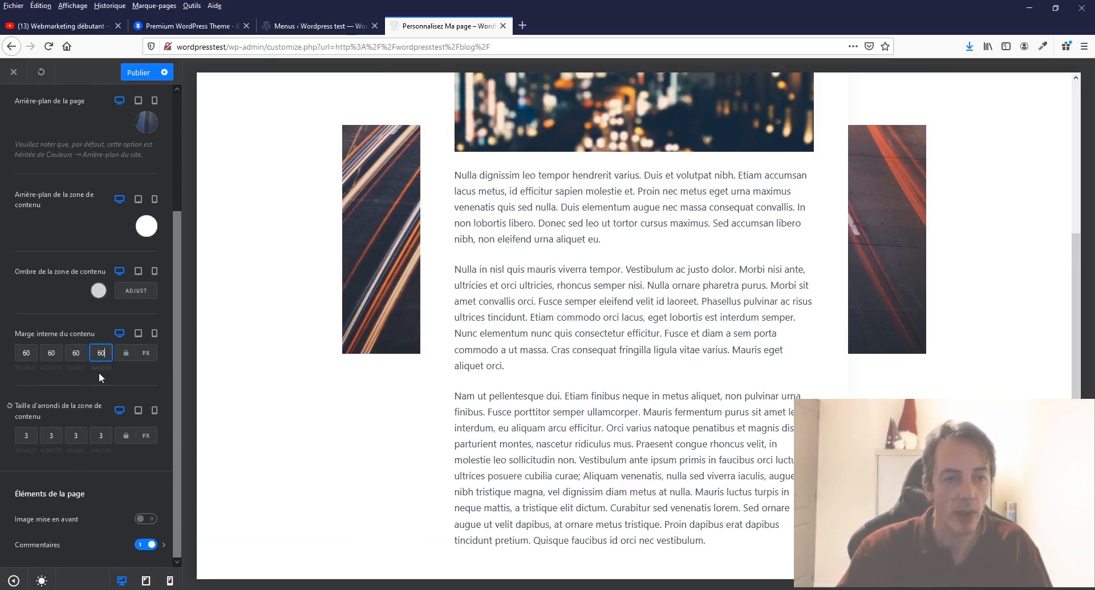
{"action": "double_click", "coordinate": [110, 355]}
{"action": "type", "text": "0"}
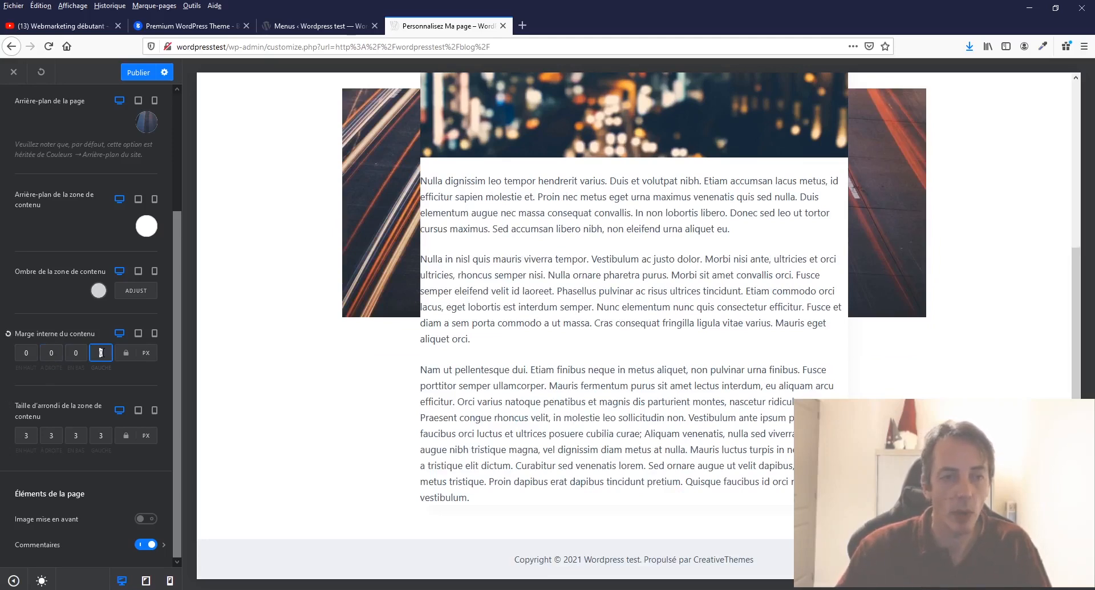
{"action": "type", "text": "10"}
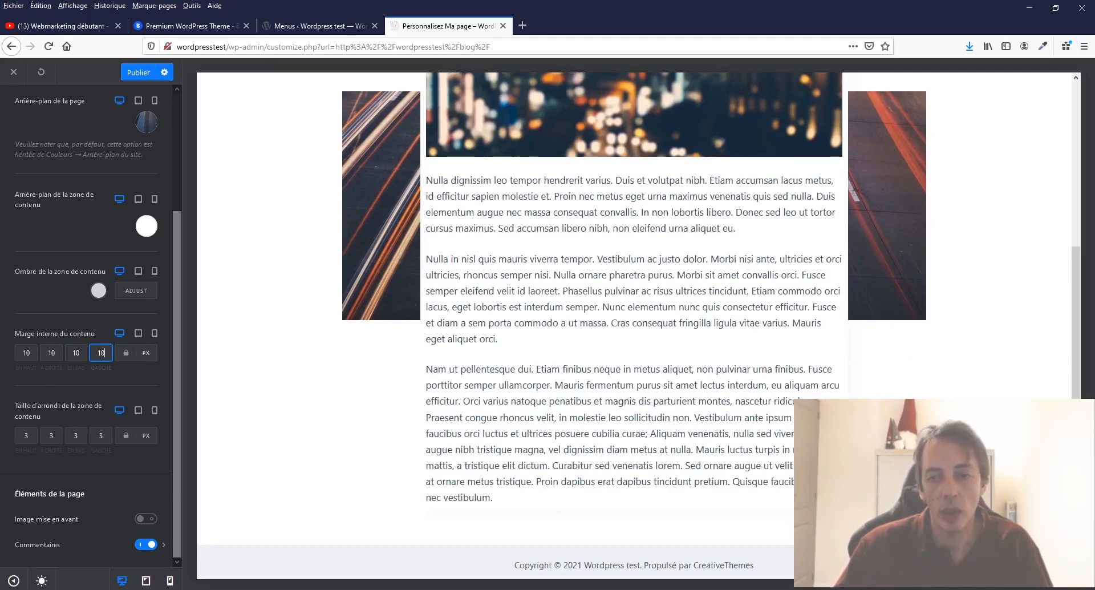
{"action": "scroll", "coordinate": [635, 325], "scroll_direction": "up", "scroll_amount": 5}
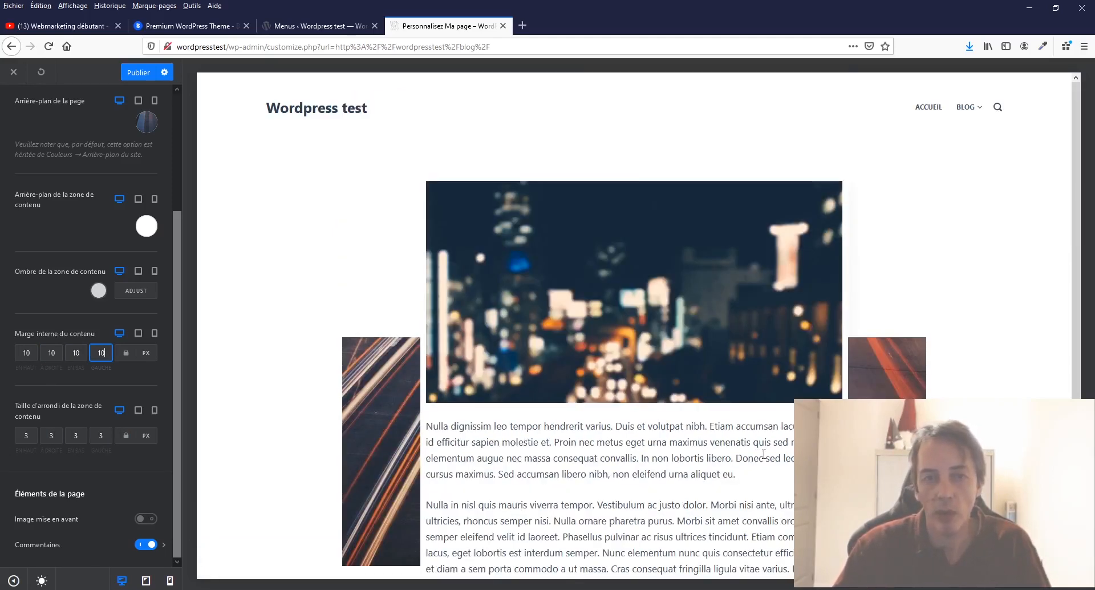
{"action": "scroll", "coordinate": [268, 565], "scroll_direction": "down", "scroll_amount": 5}
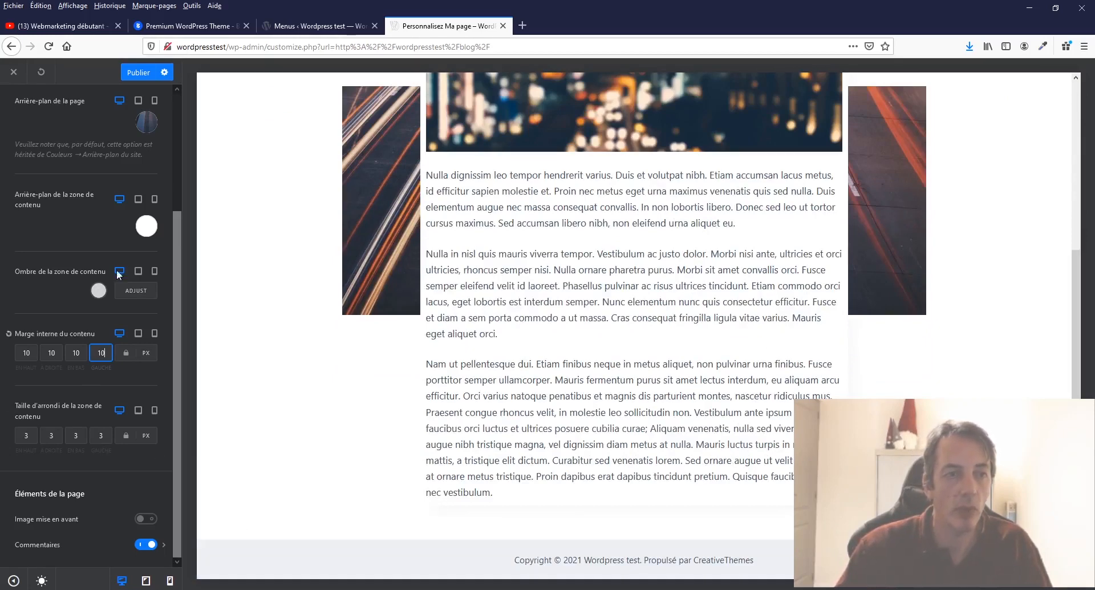
Set the content area background to the green palette colour #33a370
{"action": "left_click", "coordinate": [147, 226]}
{"action": "left_click", "coordinate": [44, 287]}
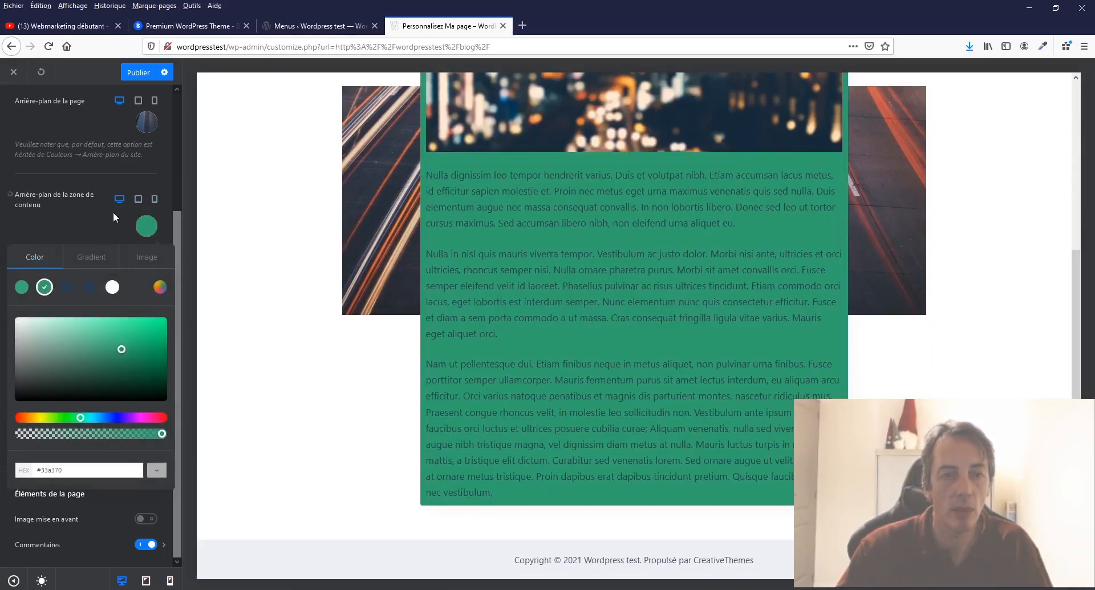
{"action": "left_click", "coordinate": [205, 273]}
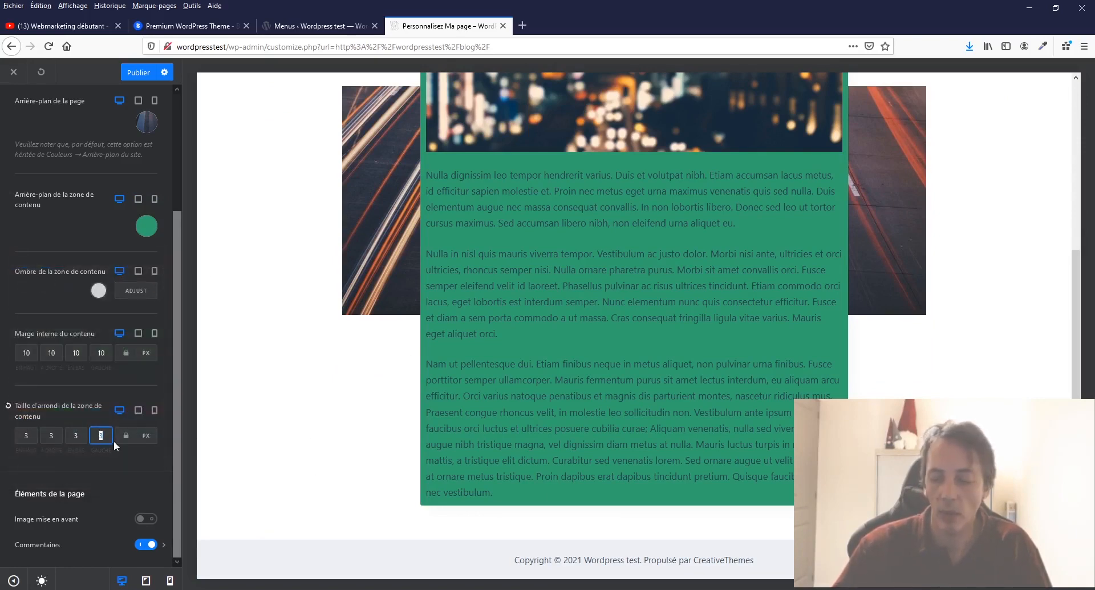
Try a 30 px corner radius on the content area, return it to 3 px, and check the page preview
{"action": "type", "text": "0"}
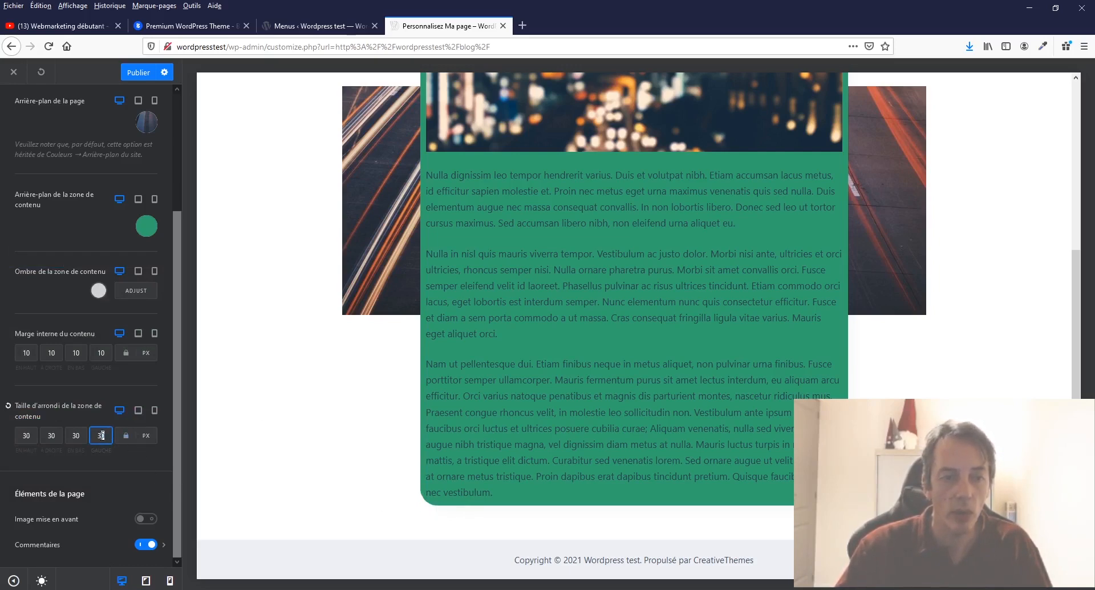
{"action": "key", "text": "BackSpace"}
{"action": "left_click", "coordinate": [108, 478]}
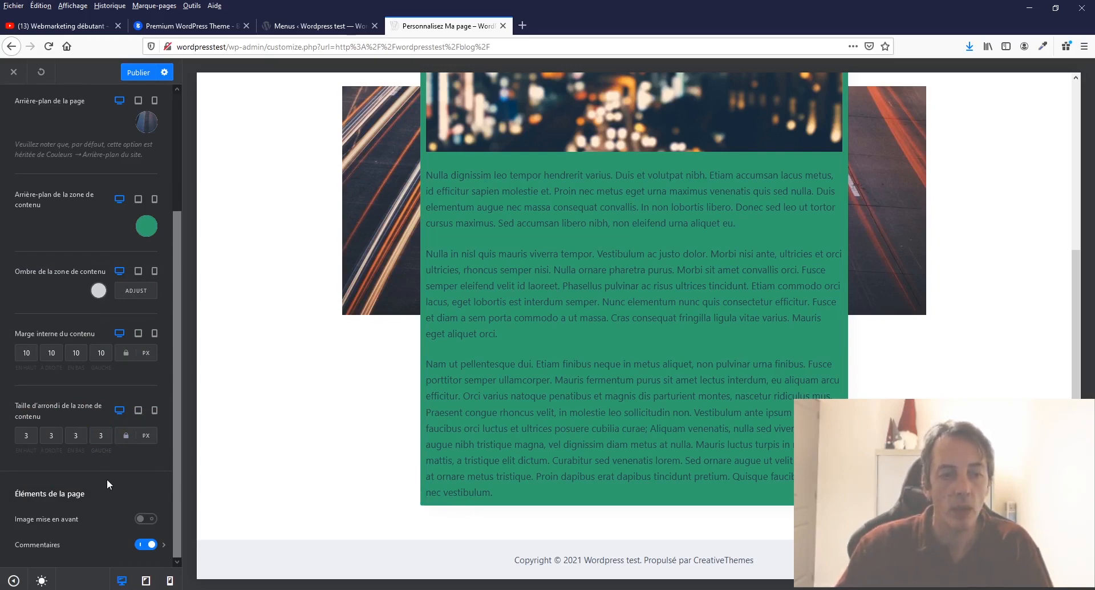
{"action": "scroll", "coordinate": [107, 478], "scroll_direction": "up", "scroll_amount": 3}
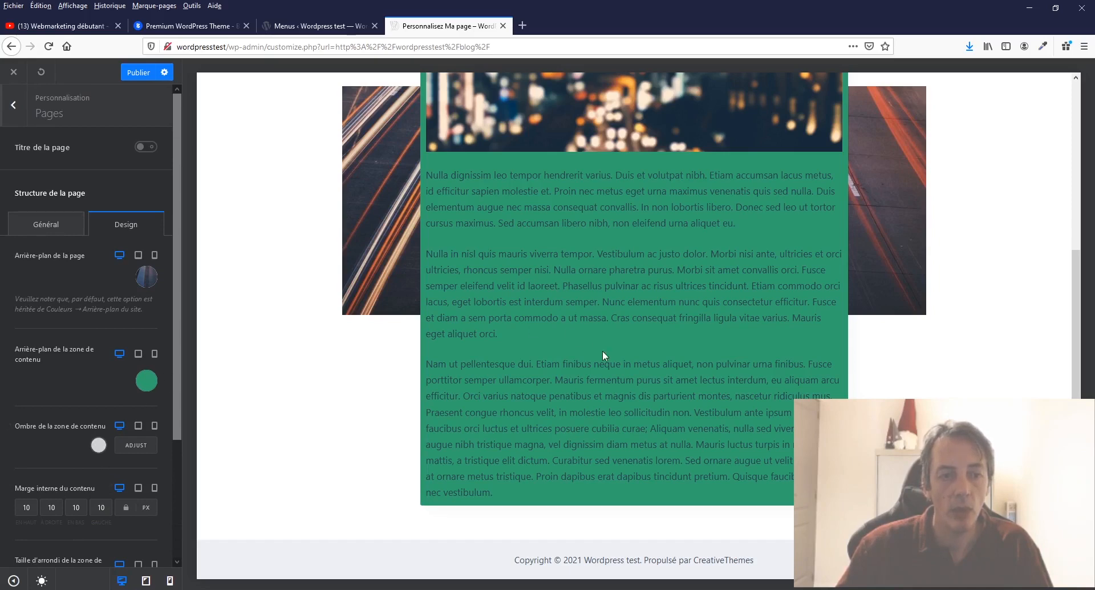
{"action": "scroll", "coordinate": [602, 350], "scroll_direction": "up", "scroll_amount": 5}
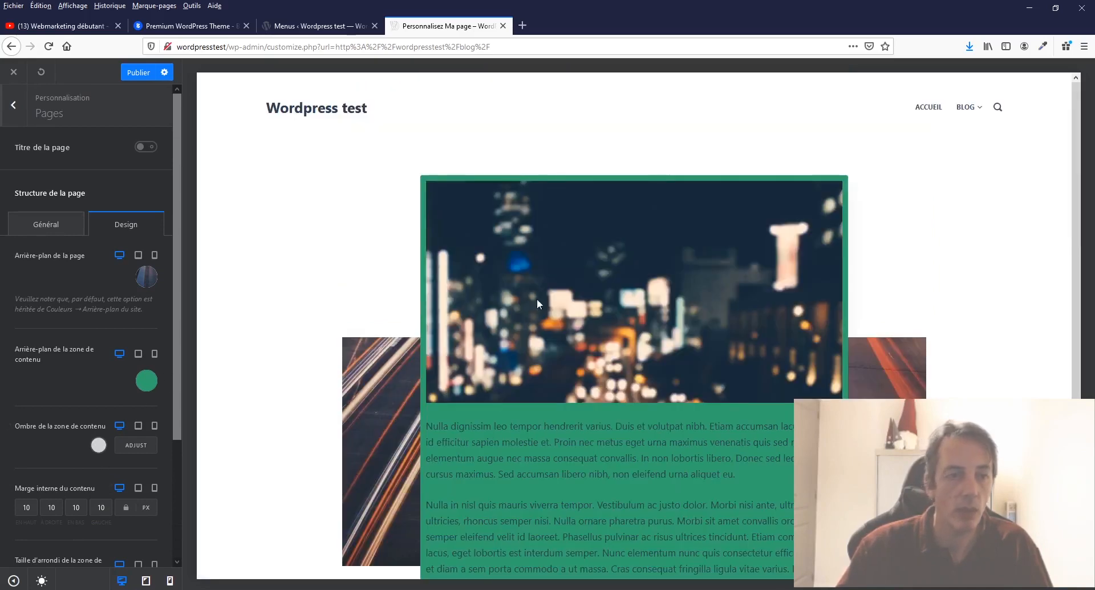
Return the content area background to the white palette colour, #ffffff
{"action": "scroll", "coordinate": [136, 456], "scroll_direction": "down", "scroll_amount": 3}
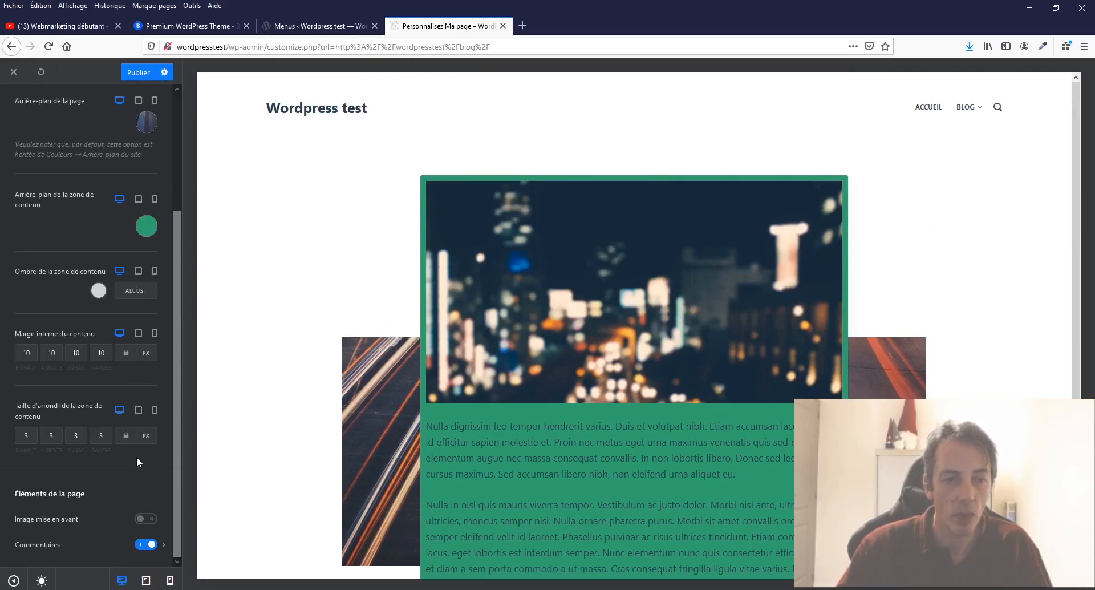
{"action": "left_click", "coordinate": [146, 227]}
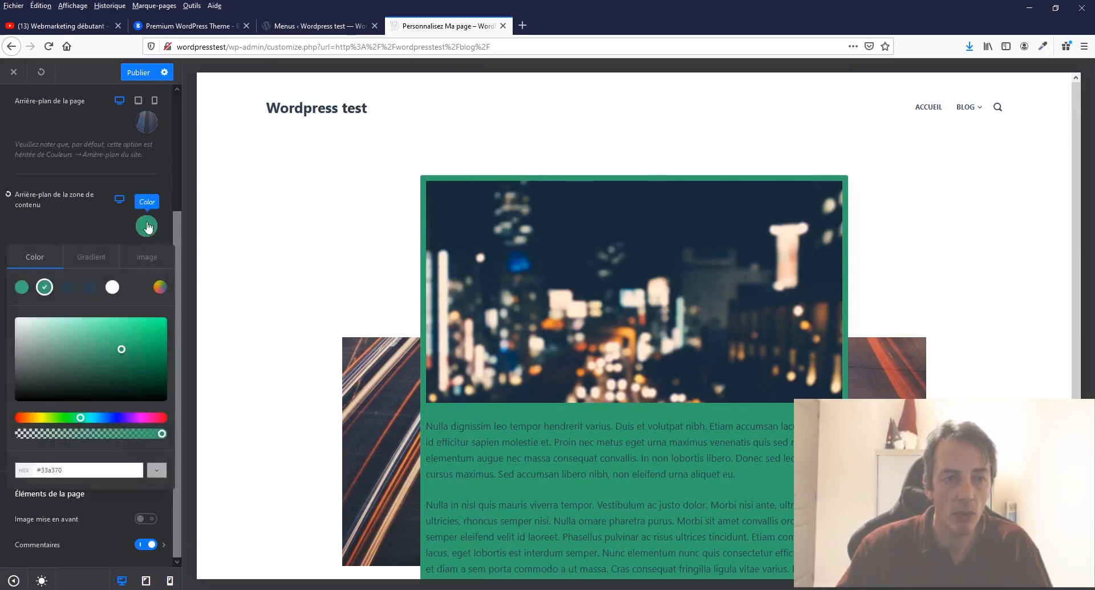
{"action": "left_click", "coordinate": [112, 287]}
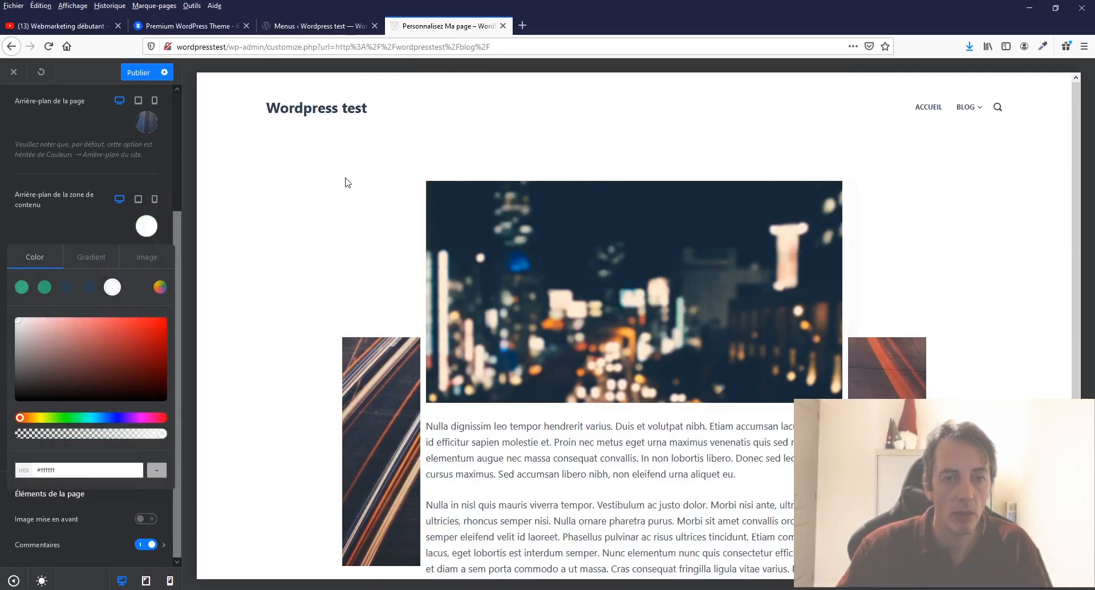
{"action": "left_click", "coordinate": [66, 194]}
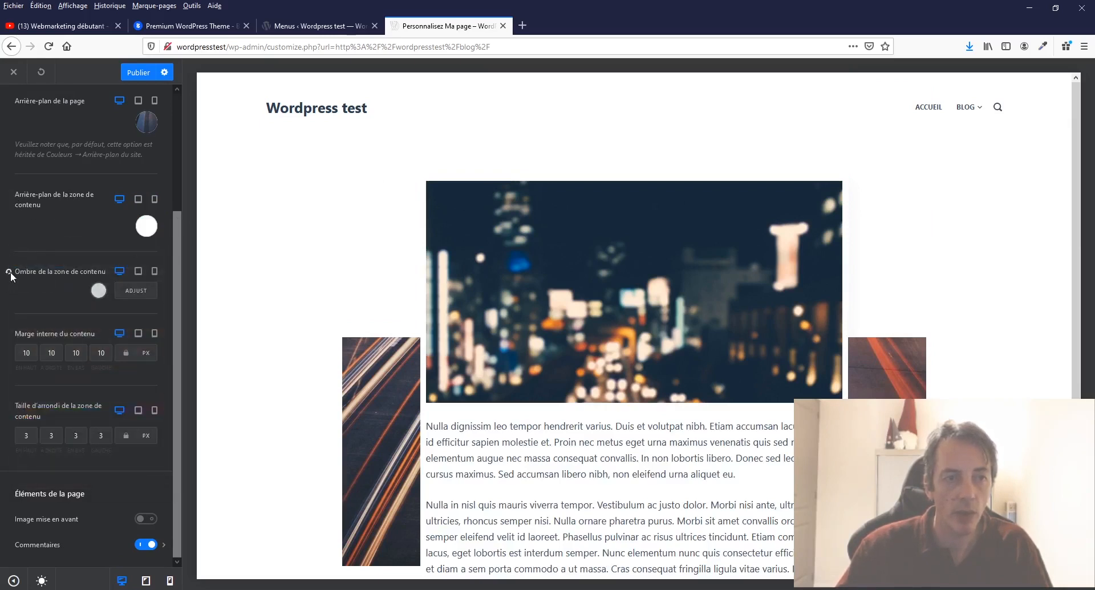
Reset the page background and the inner content margins to their default values
{"action": "scroll", "coordinate": [40, 388], "scroll_direction": "up", "scroll_amount": 3}
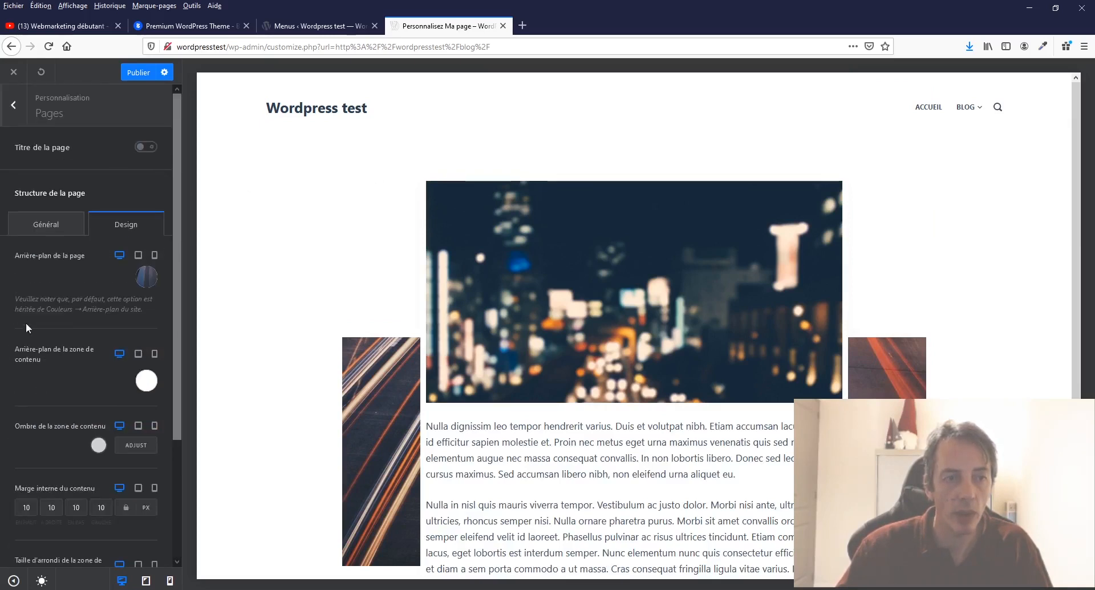
{"action": "left_click", "coordinate": [9, 256]}
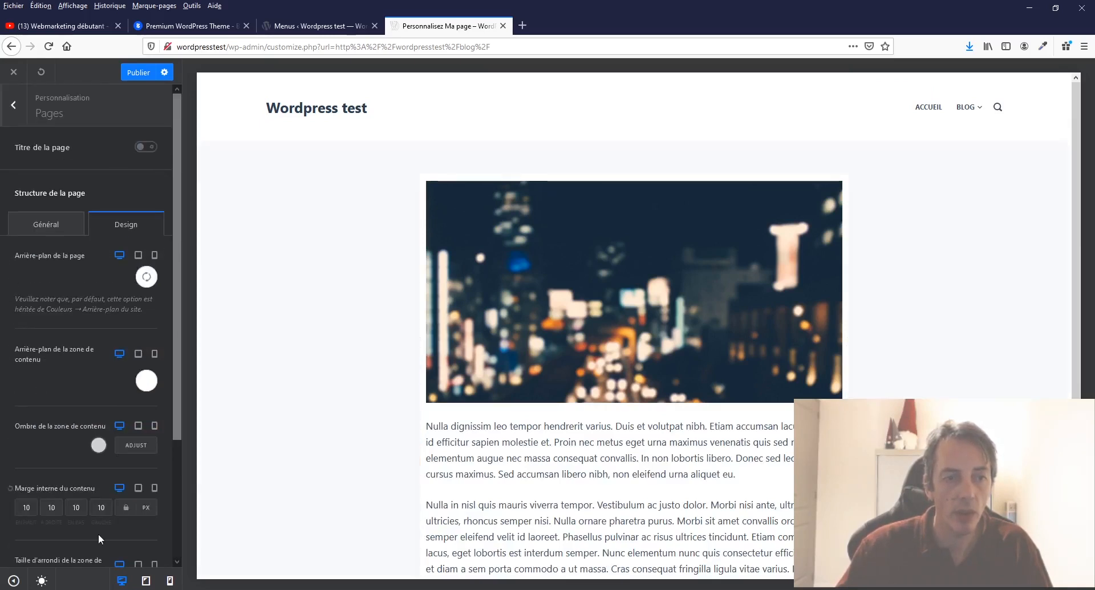
{"action": "left_click", "coordinate": [9, 490]}
{"action": "scroll", "coordinate": [16, 508], "scroll_direction": "down", "scroll_amount": 3}
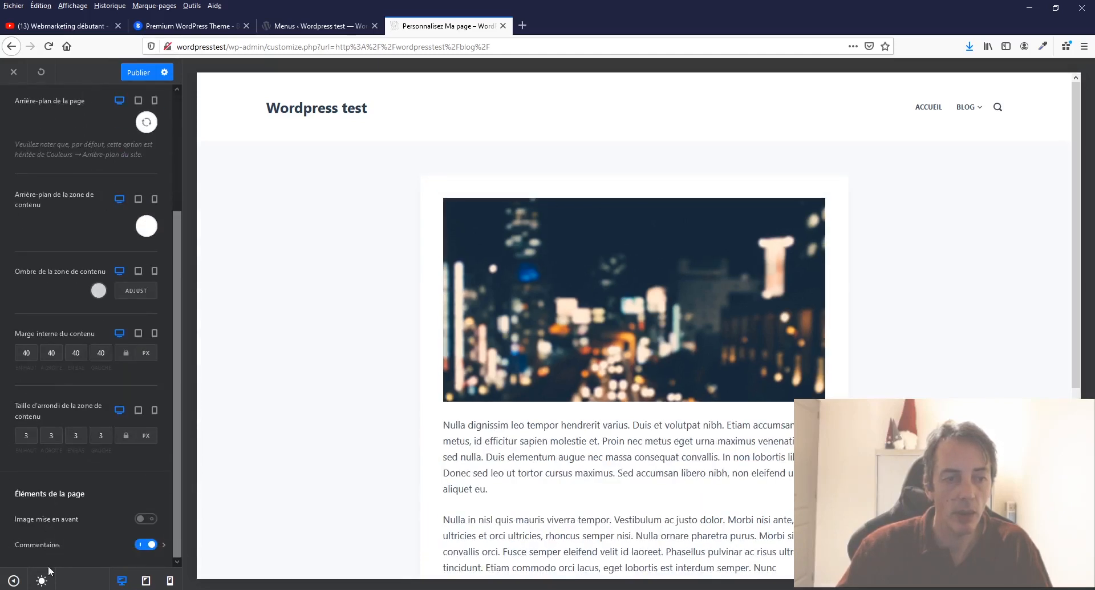
Leave the Pages settings, preview the Réseaux sociaux category from the blog page, and open the Catégories settings
{"action": "scroll", "coordinate": [61, 404], "scroll_direction": "up", "scroll_amount": 3}
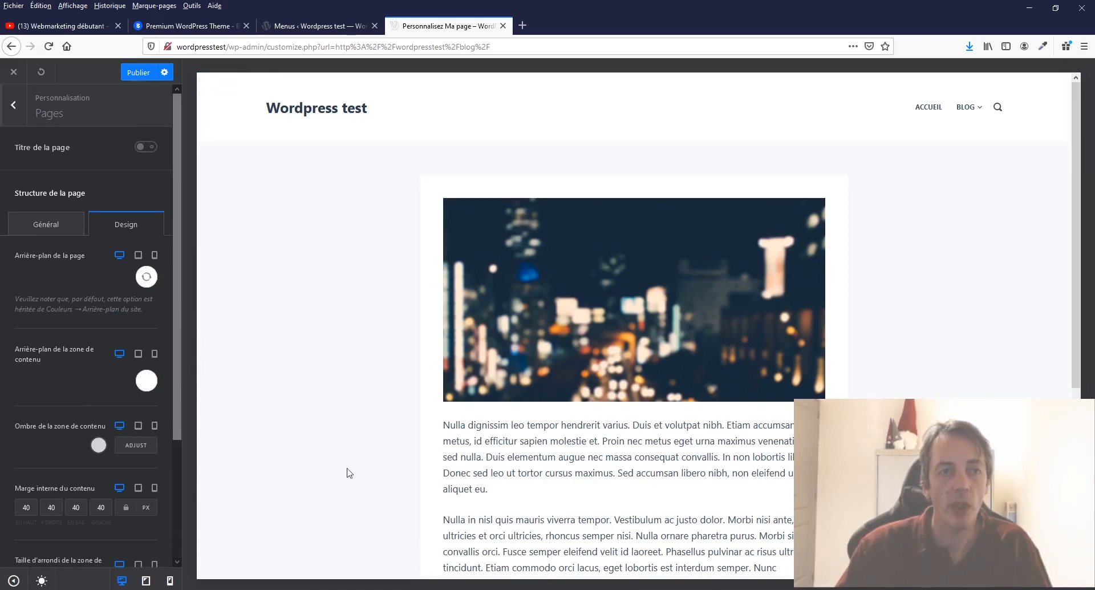
{"action": "left_click", "coordinate": [13, 105]}
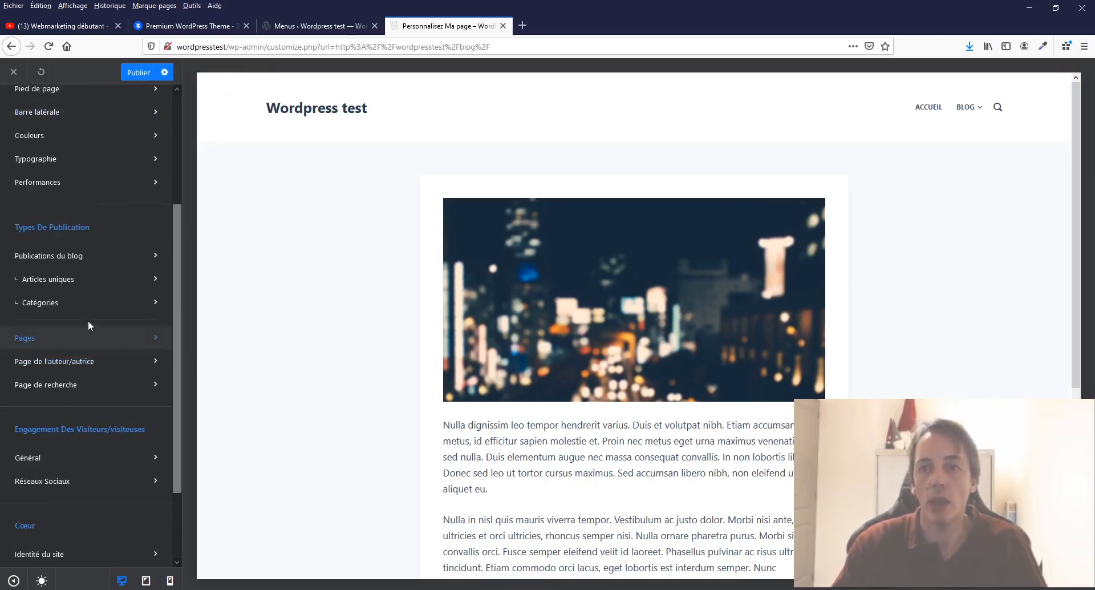
{"action": "left_click", "coordinate": [965, 107]}
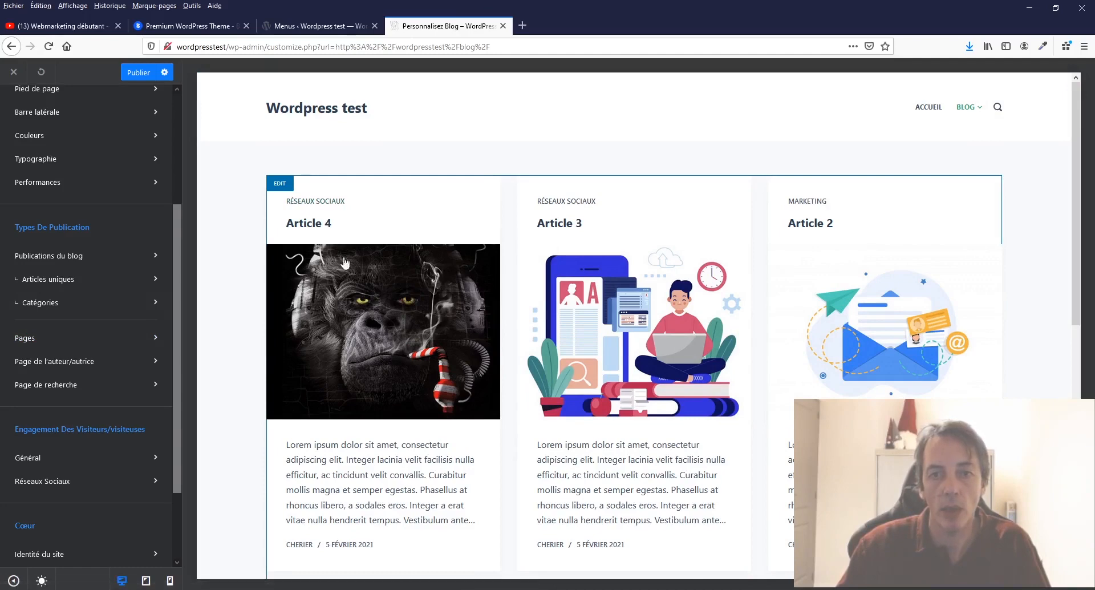
{"action": "left_click", "coordinate": [311, 203]}
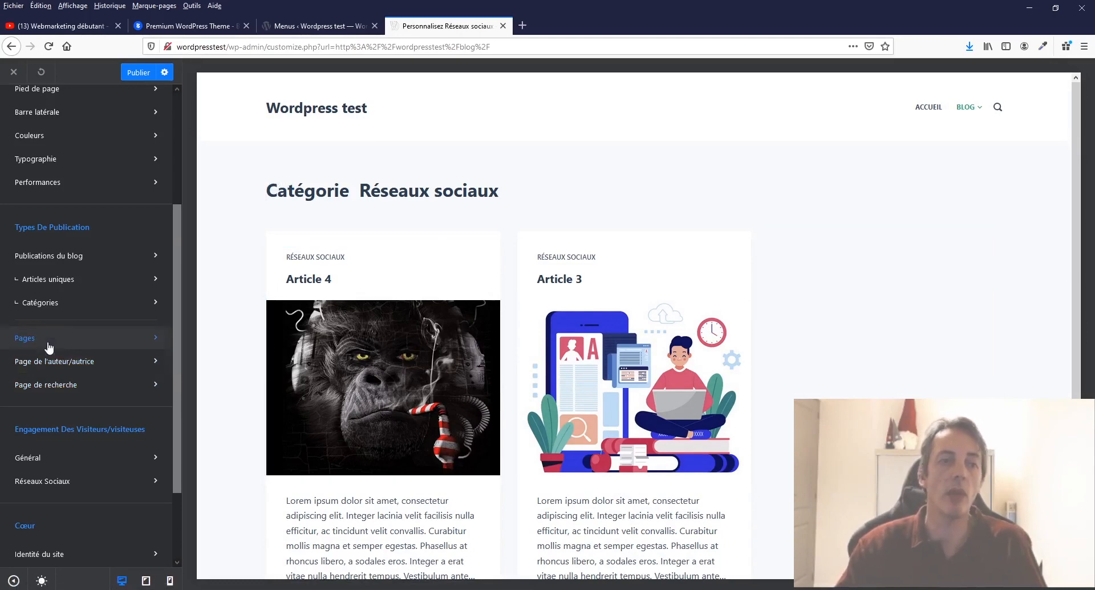
{"action": "left_click", "coordinate": [47, 303]}
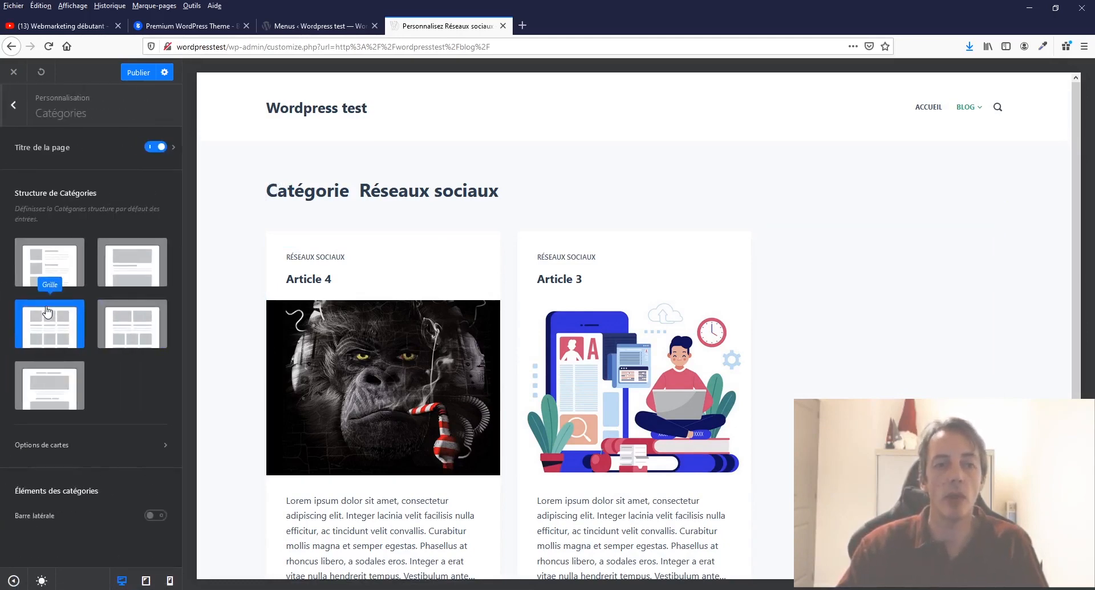
Try the Simple structure and the large single-column structure on category pages, returning the structure to Grille
{"action": "left_click", "coordinate": [55, 265]}
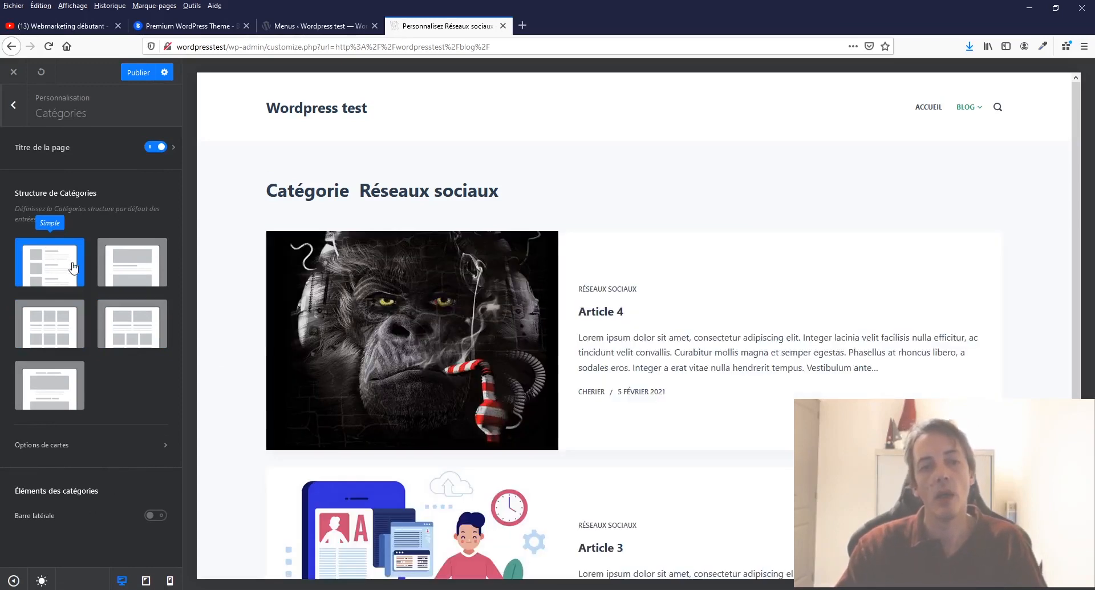
{"action": "left_click", "coordinate": [141, 264]}
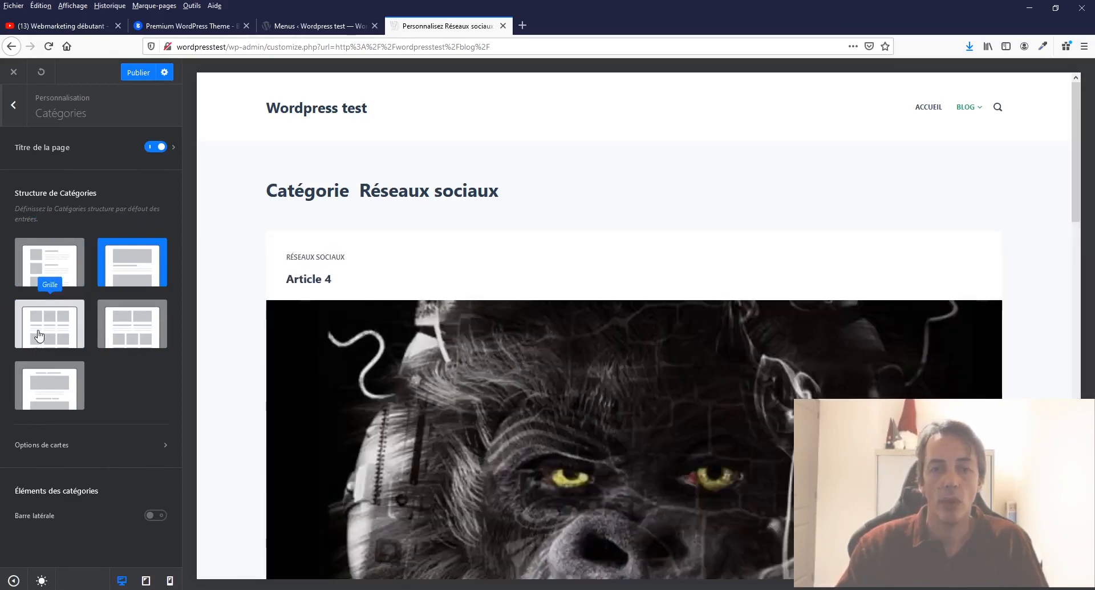
{"action": "left_click", "coordinate": [39, 336]}
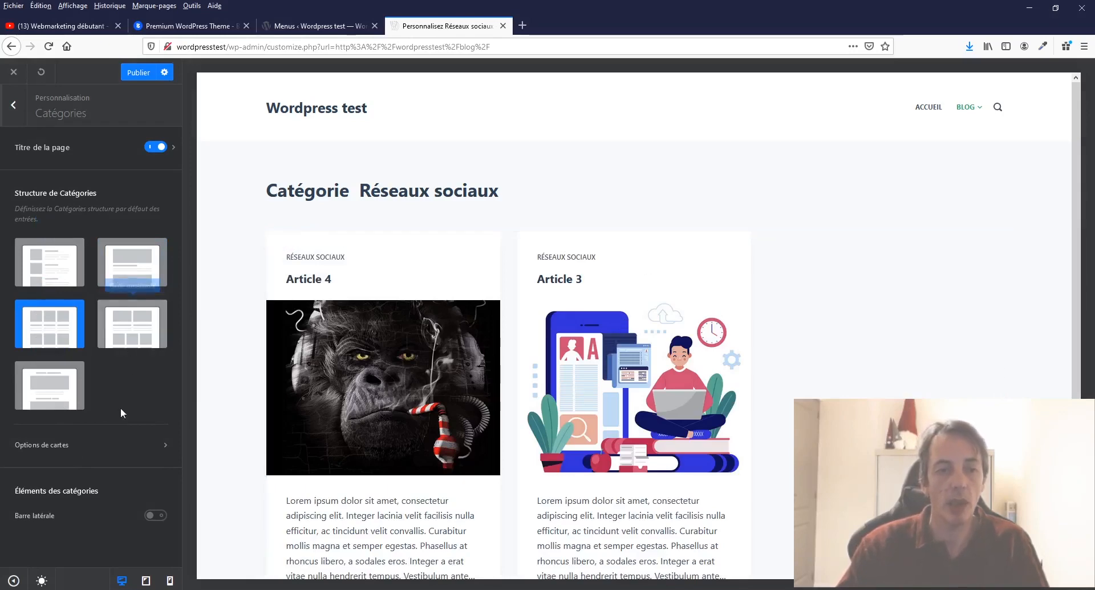
Try enabling the sidebar and hiding the page title on category pages, returning both options to their original states
{"action": "left_click", "coordinate": [153, 515]}
{"action": "left_click", "coordinate": [171, 518]}
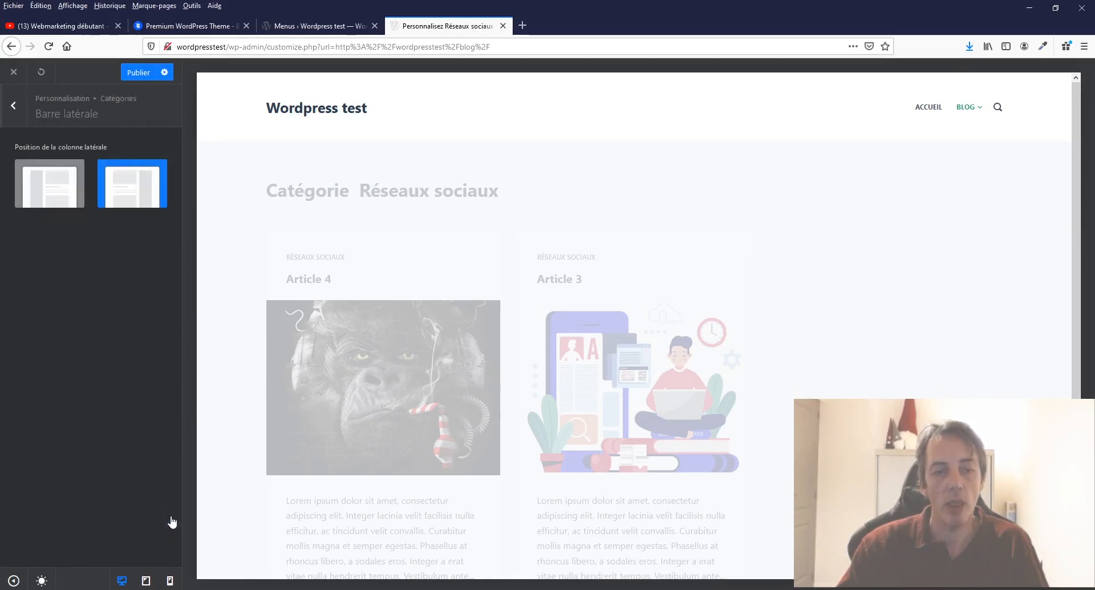
{"action": "left_click", "coordinate": [13, 105]}
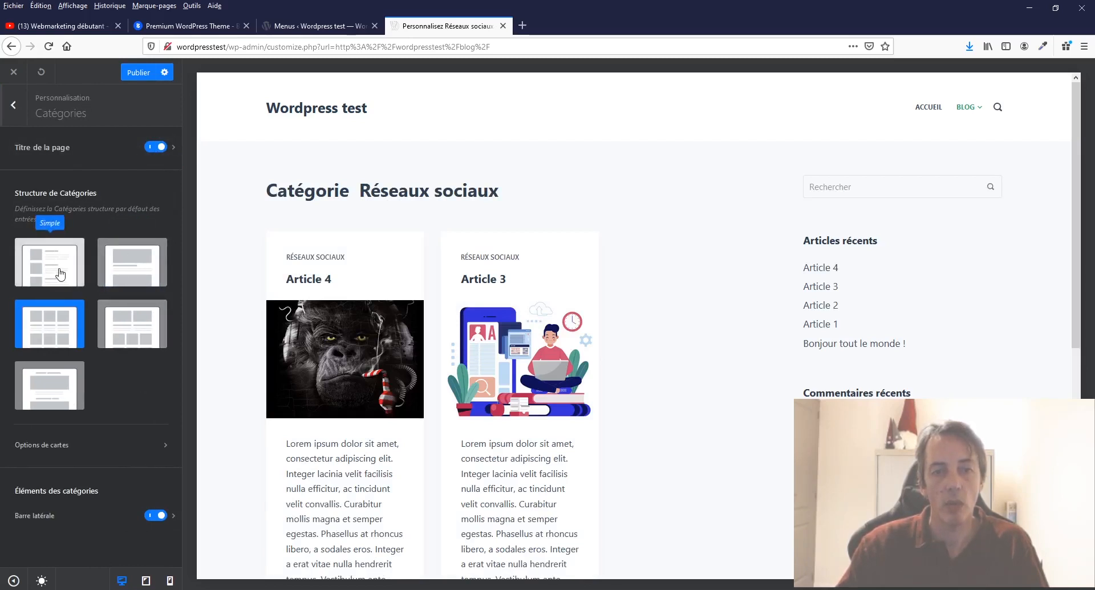
{"action": "left_click", "coordinate": [155, 515]}
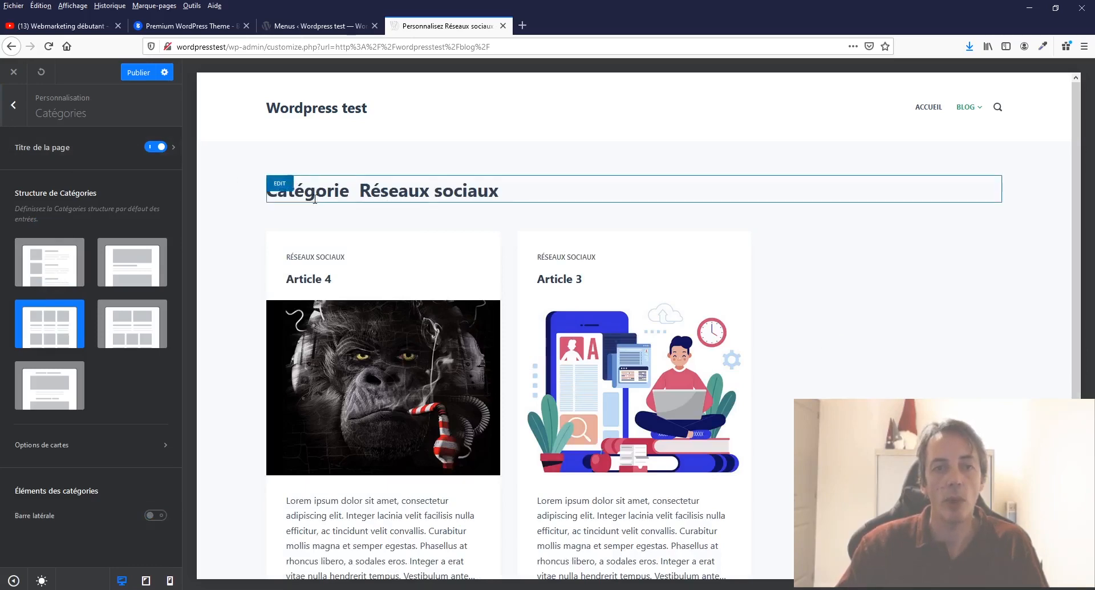
{"action": "left_click", "coordinate": [162, 147]}
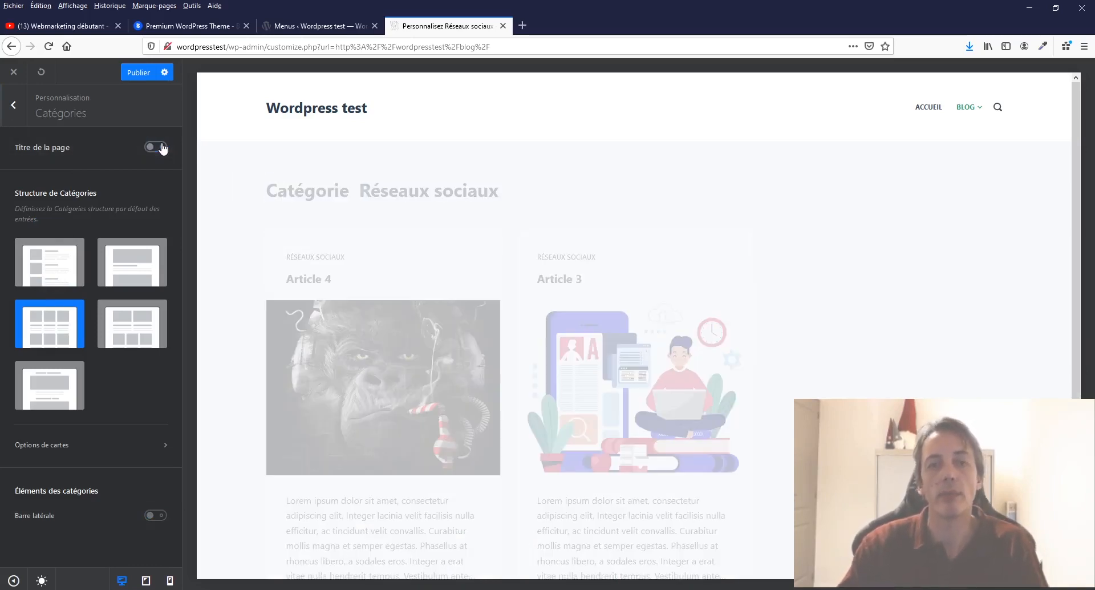
{"action": "left_click", "coordinate": [162, 147]}
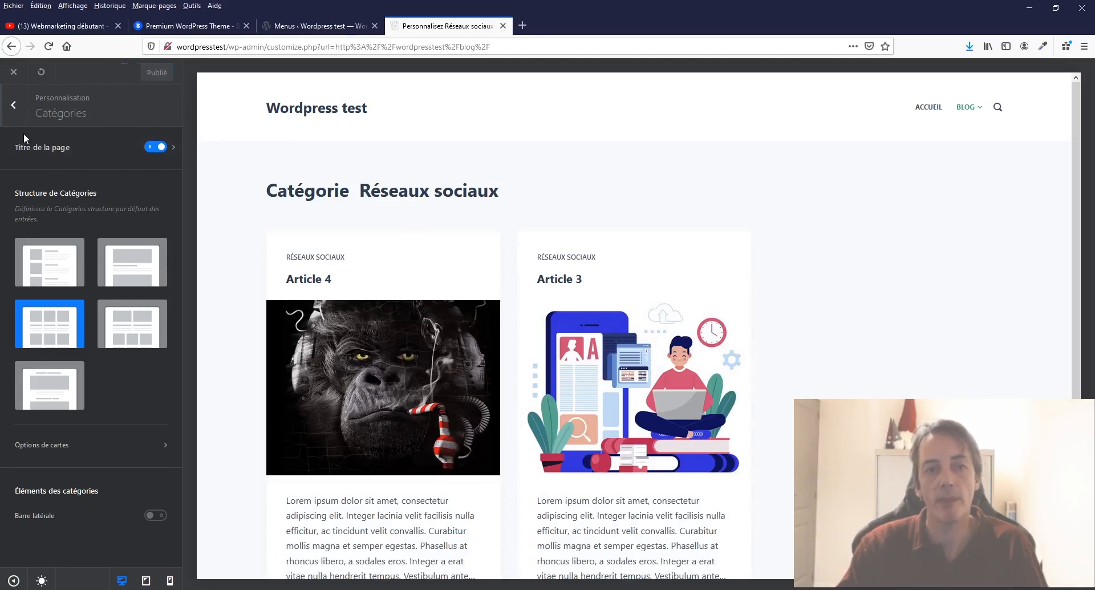
Open the Articles uniques settings and look through Article 2 from the Marketing category in the preview
{"action": "left_click", "coordinate": [13, 104]}
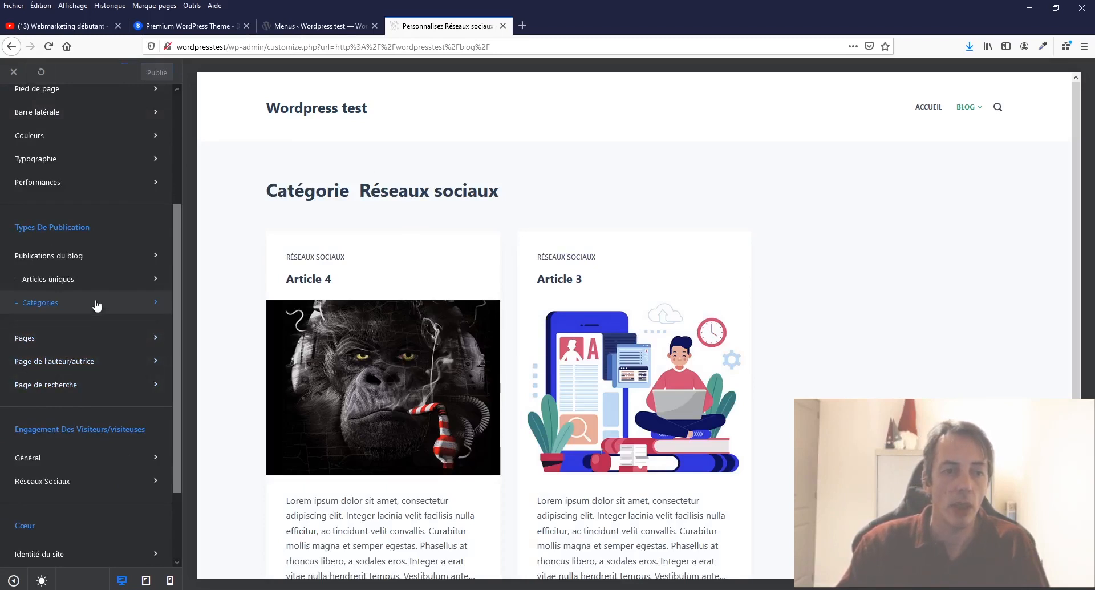
{"action": "left_click", "coordinate": [69, 280]}
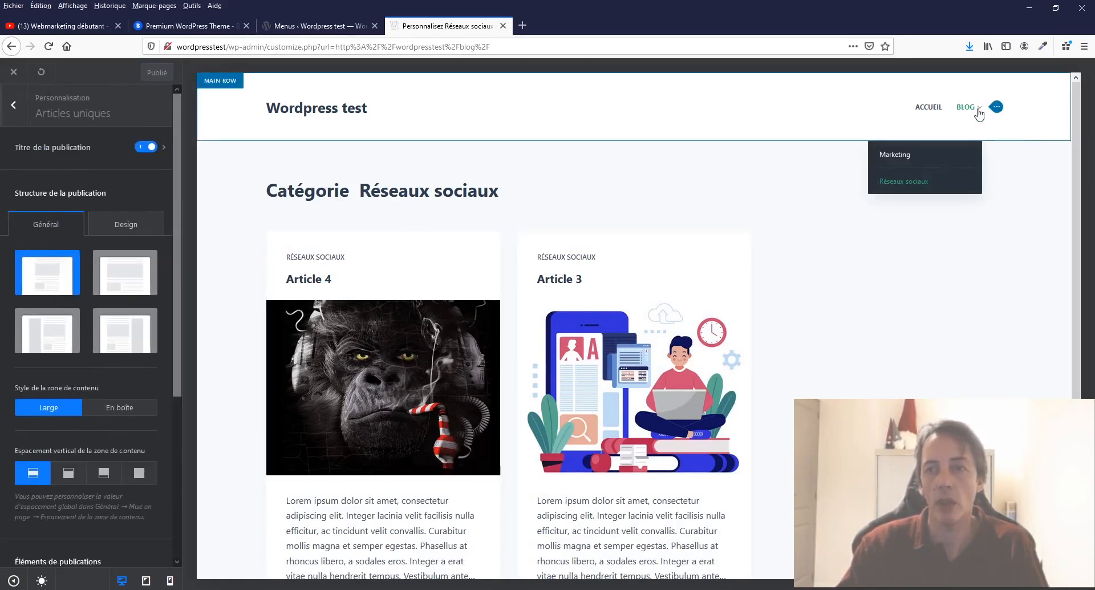
{"action": "mouse_move", "coordinate": [961, 114]}
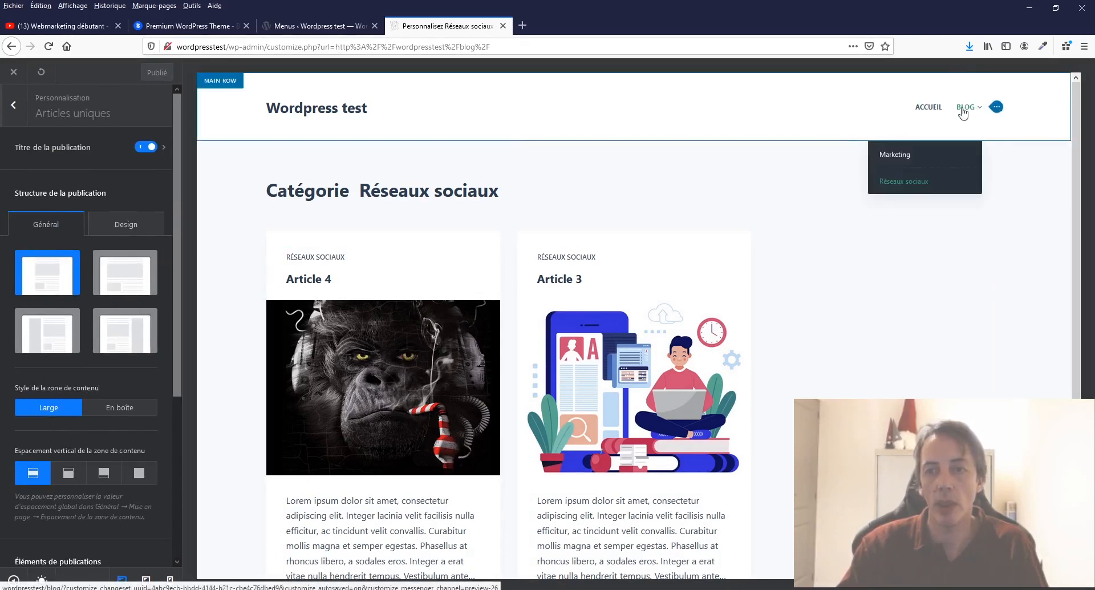
{"action": "left_click", "coordinate": [895, 154]}
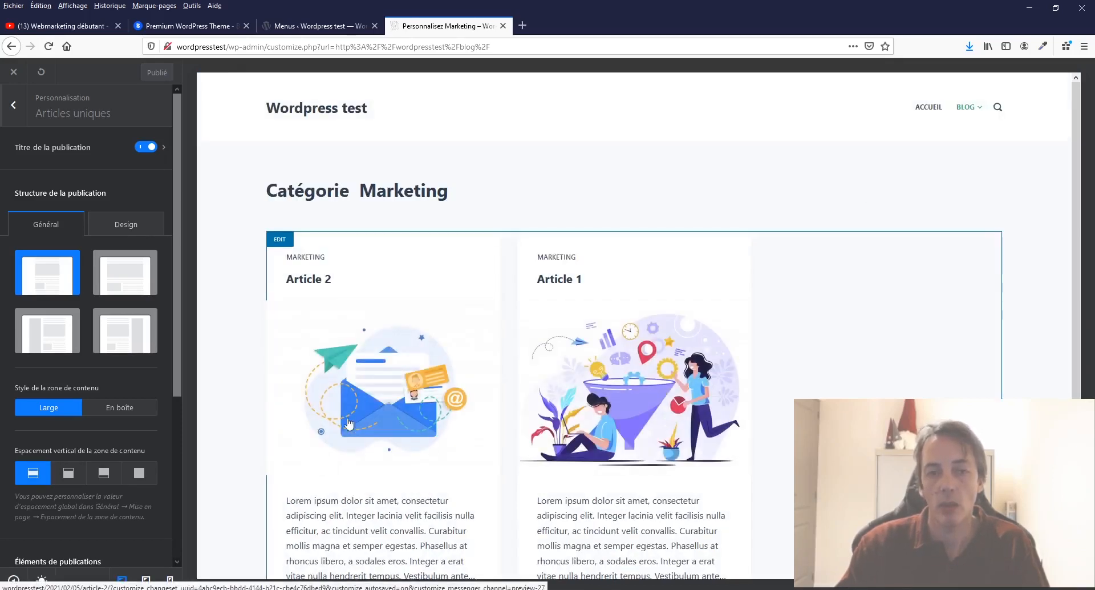
{"action": "left_click", "coordinate": [385, 414]}
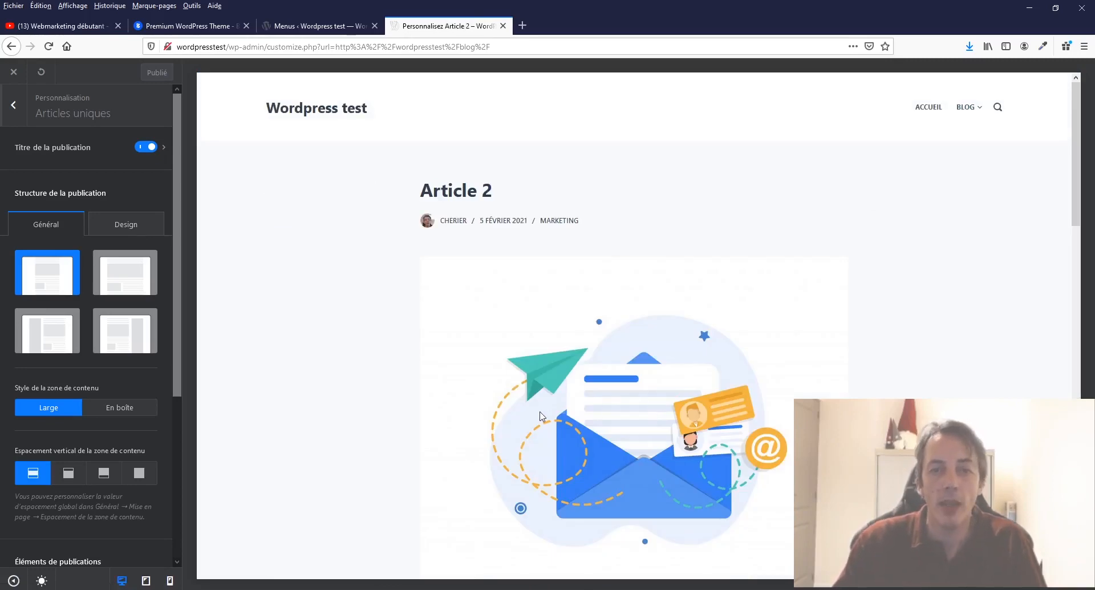
{"action": "scroll", "coordinate": [973, 372], "scroll_direction": "down", "scroll_amount": 6}
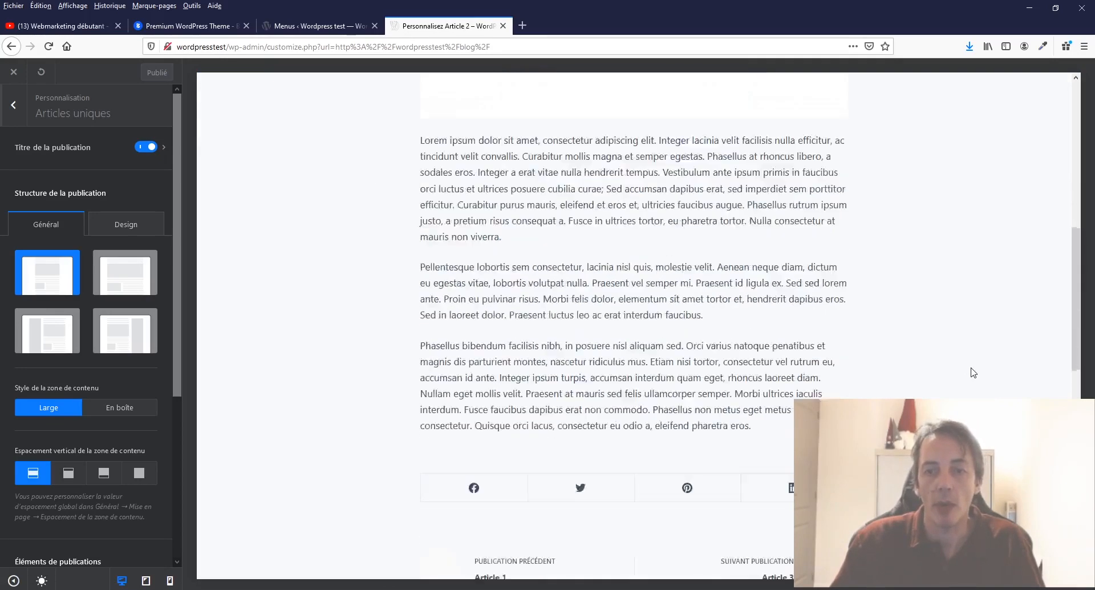
{"action": "scroll", "coordinate": [973, 373], "scroll_direction": "down", "scroll_amount": 10}
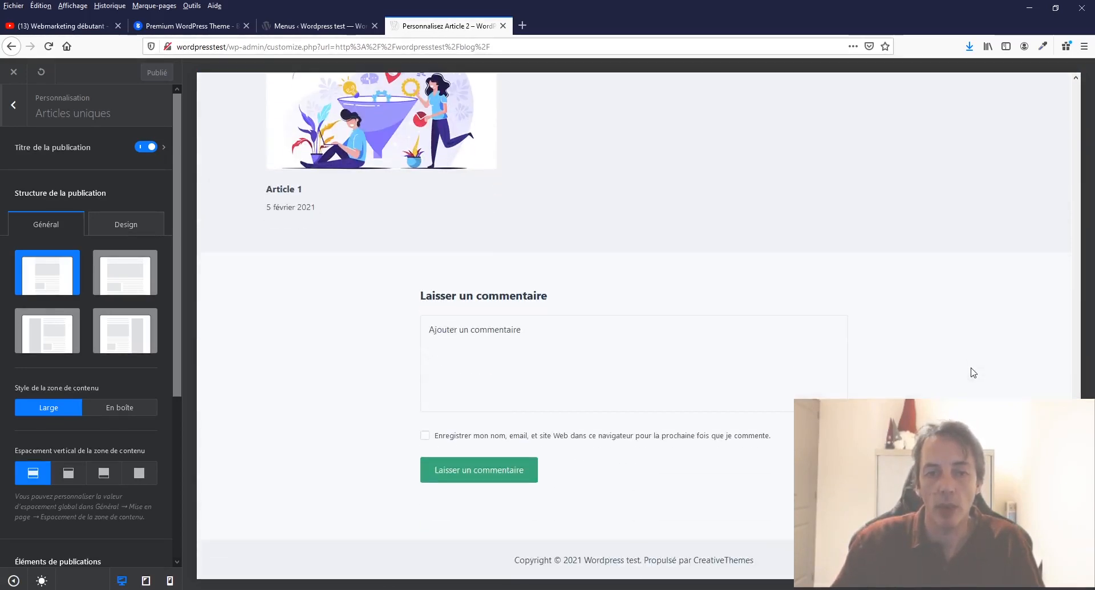
{"action": "scroll", "coordinate": [973, 372], "scroll_direction": "up", "scroll_amount": 15}
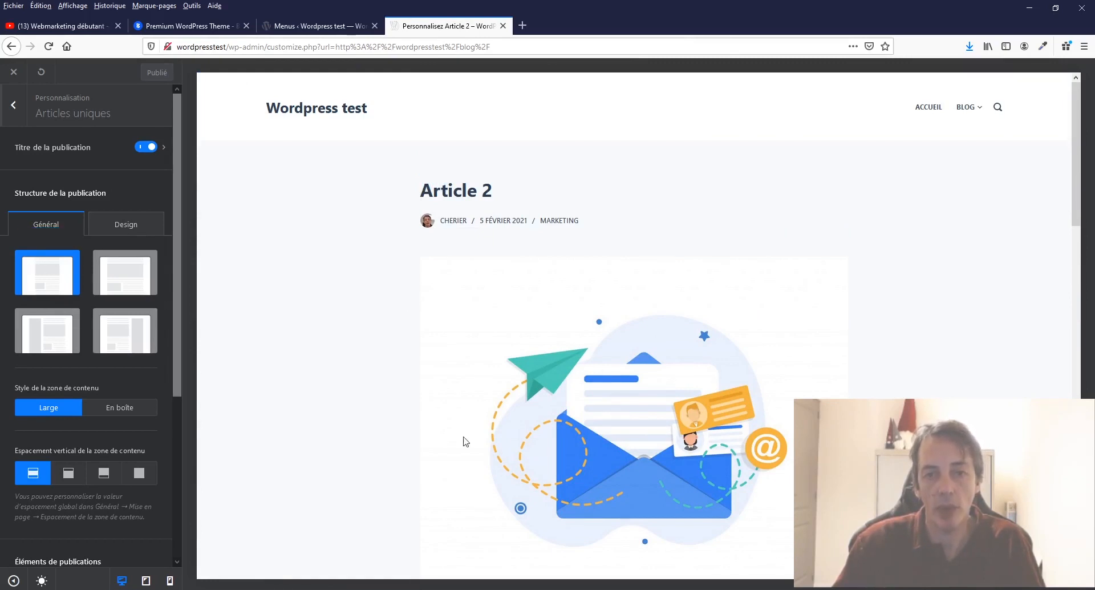
Try the full-width and left-sidebar structures on the single article, returning it to the narrow structure without a sidebar
{"action": "left_click", "coordinate": [118, 281]}
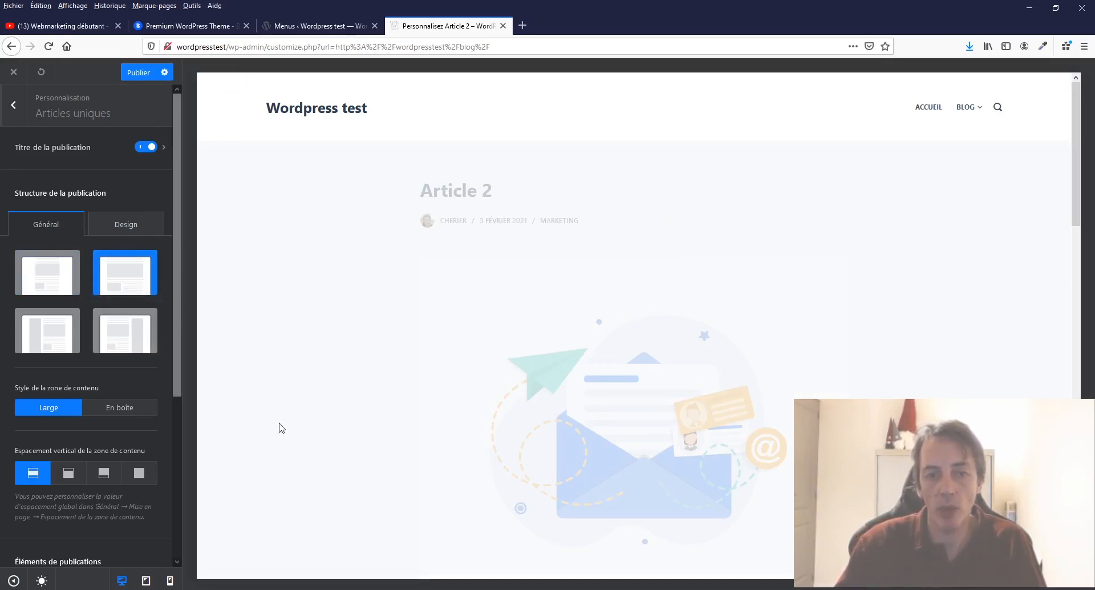
{"action": "scroll", "coordinate": [820, 385], "scroll_direction": "down", "scroll_amount": 6}
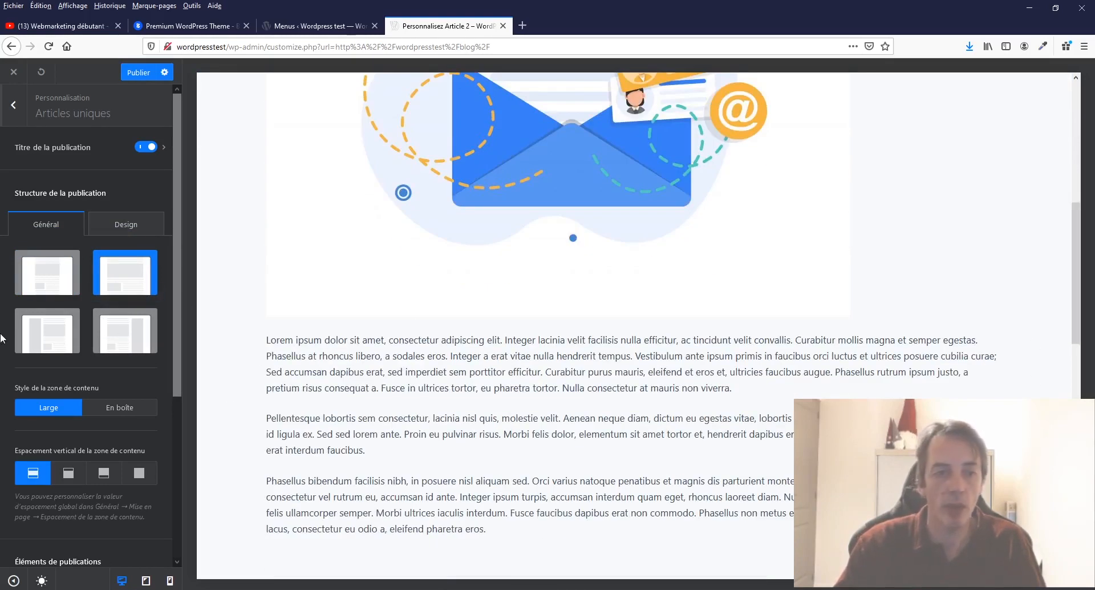
{"action": "left_click", "coordinate": [50, 338]}
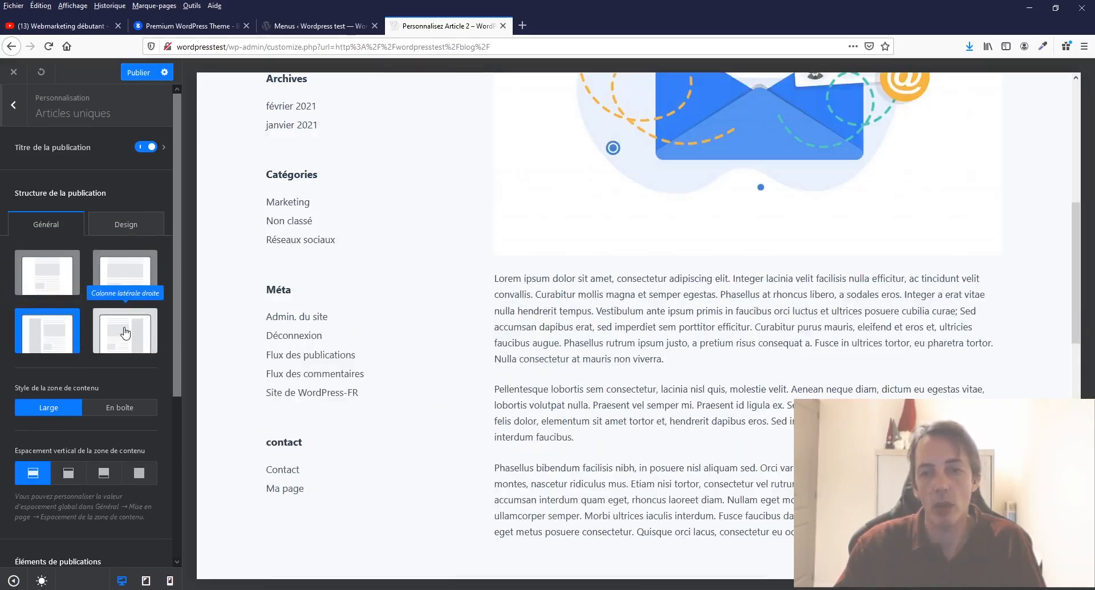
{"action": "left_click", "coordinate": [53, 278]}
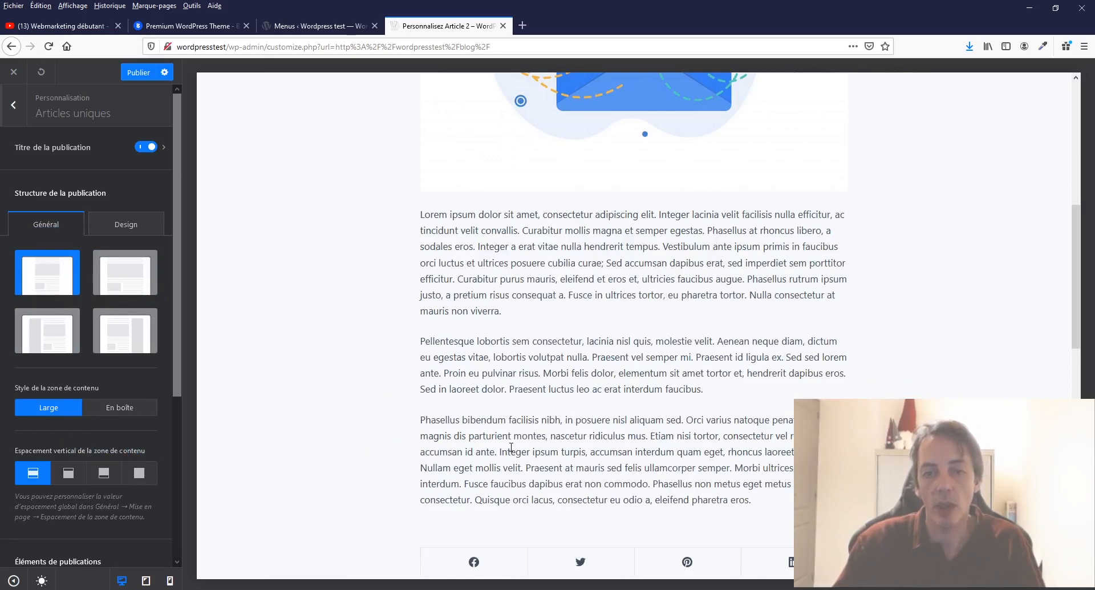
Try the En boîte content area style on the article, return it to Large, and check the page preview
{"action": "left_click", "coordinate": [117, 407]}
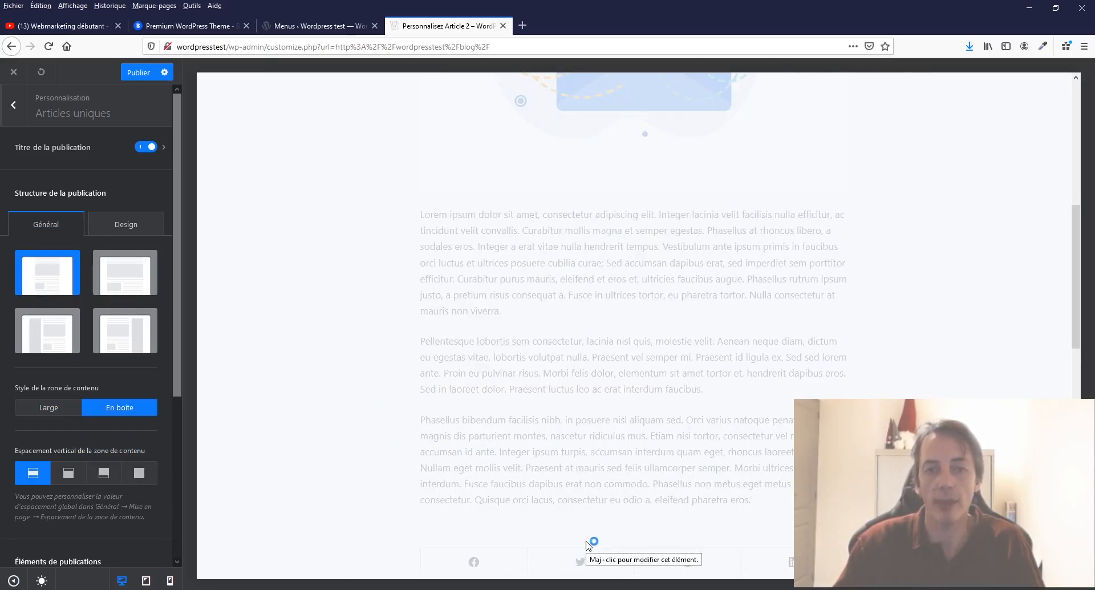
{"action": "scroll", "coordinate": [586, 536], "scroll_direction": "down", "scroll_amount": 5}
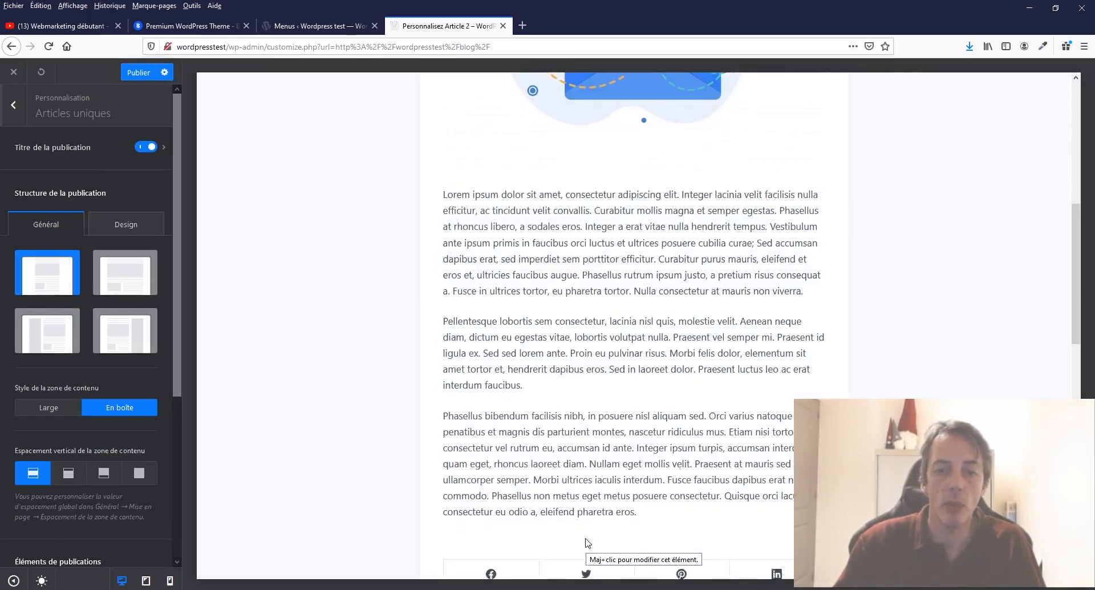
{"action": "scroll", "coordinate": [585, 509], "scroll_direction": "down", "scroll_amount": 2}
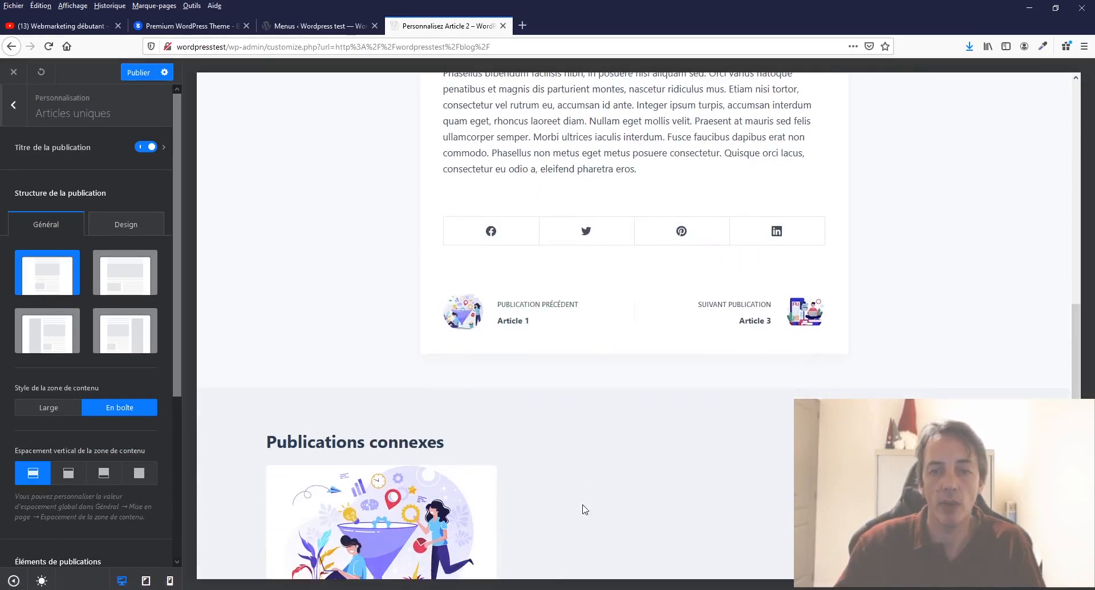
{"action": "left_click", "coordinate": [47, 407]}
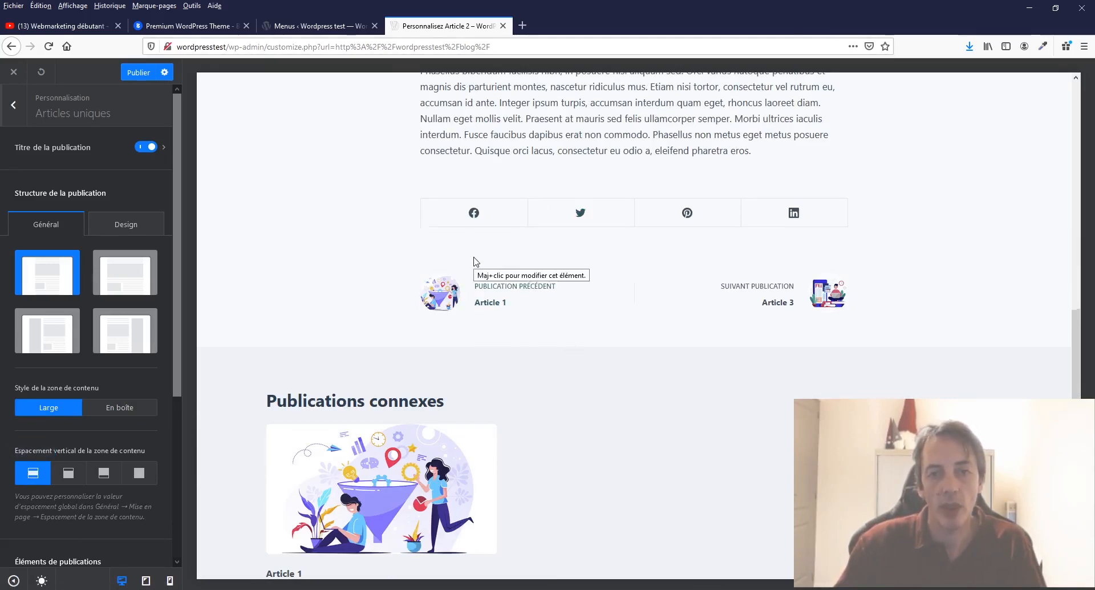
{"action": "scroll", "coordinate": [476, 267], "scroll_direction": "up", "scroll_amount": 2}
{"action": "scroll", "coordinate": [523, 181], "scroll_direction": "up", "scroll_amount": 10}
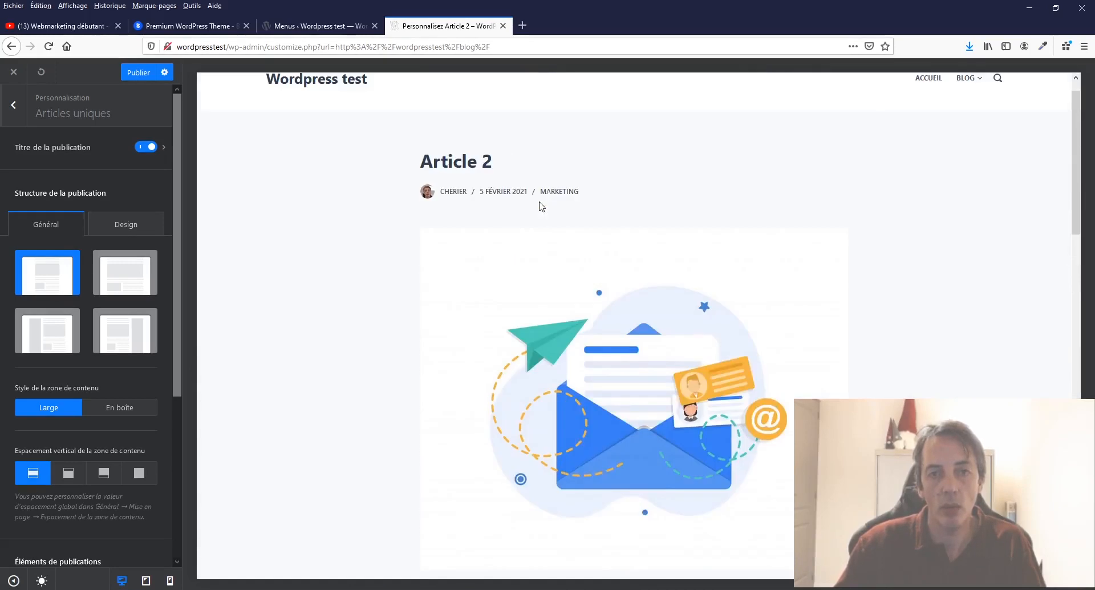
{"action": "scroll", "coordinate": [419, 357], "scroll_direction": "down", "scroll_amount": 10}
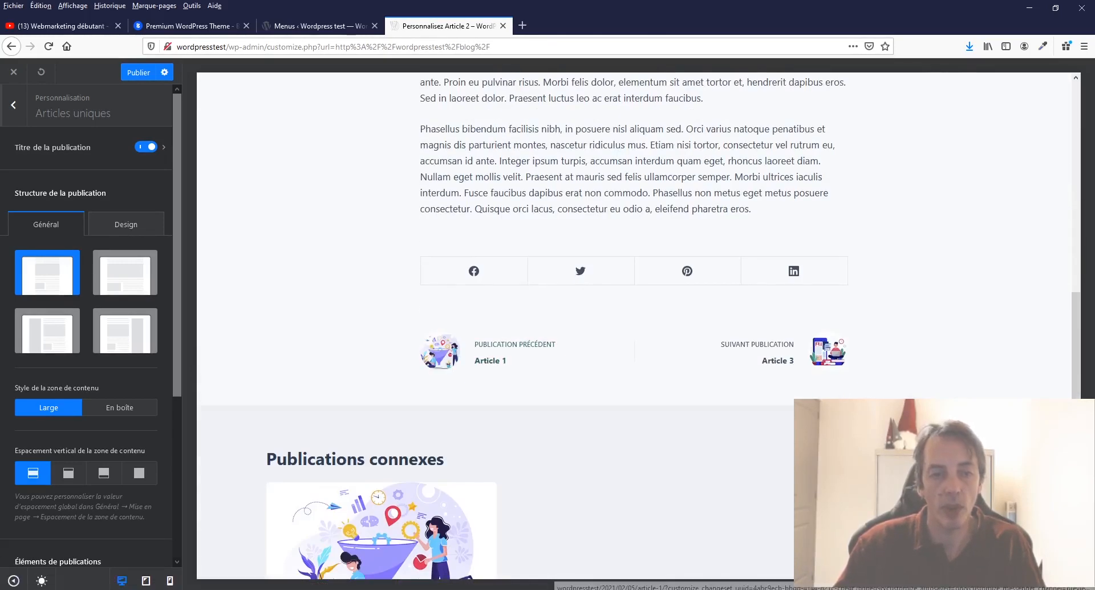
Try the top-only, bottom-only and no vertical spacing options for the article's content area, returning to spacing at both ends
{"action": "left_click", "coordinate": [68, 476]}
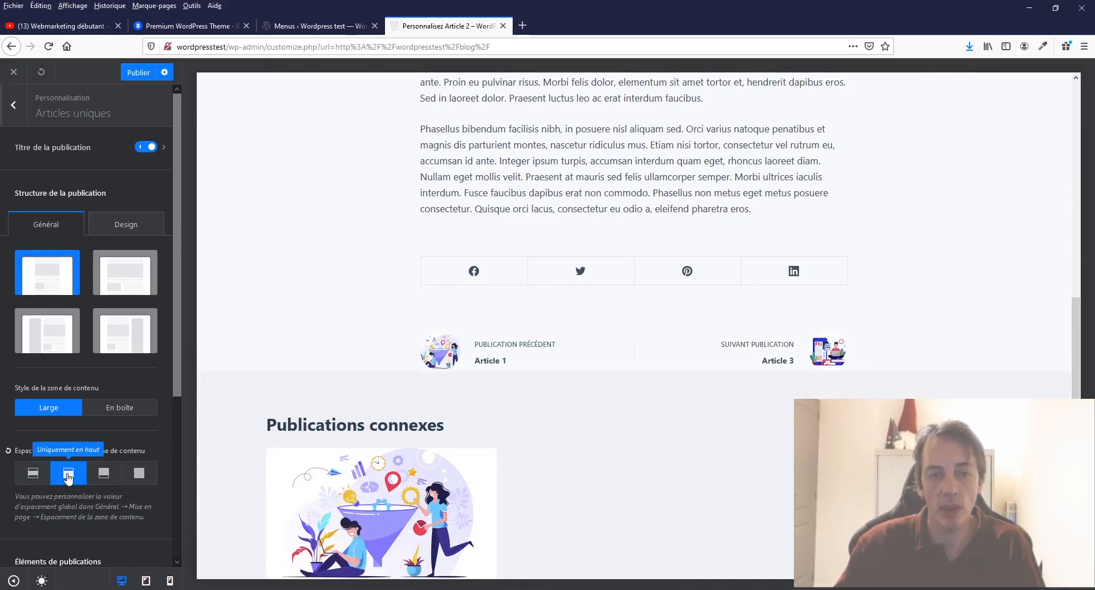
{"action": "left_click", "coordinate": [103, 475]}
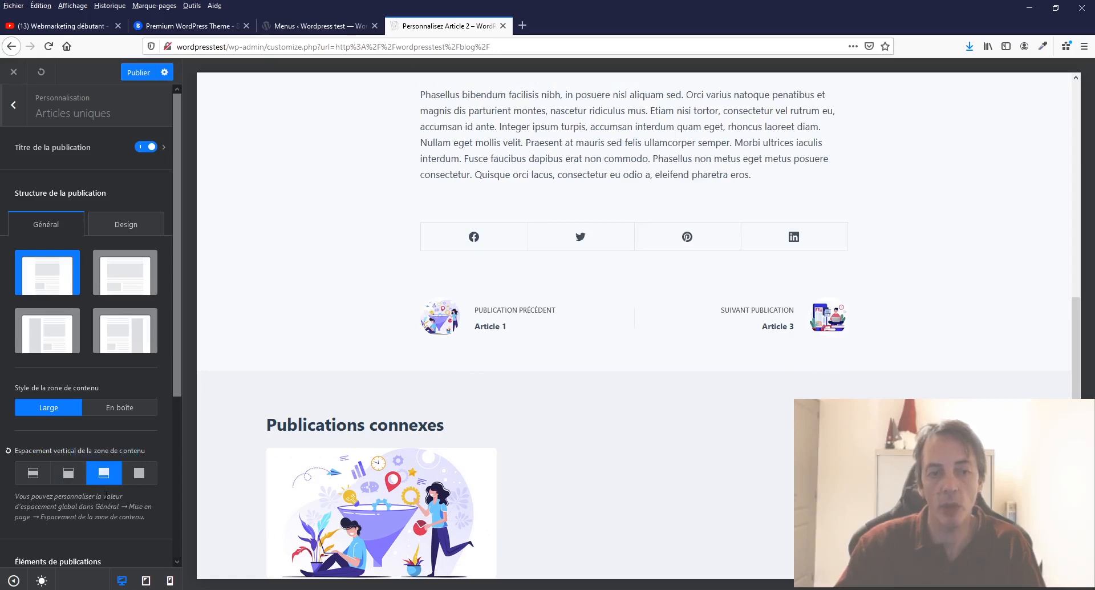
{"action": "left_click", "coordinate": [143, 477]}
{"action": "left_click", "coordinate": [33, 473]}
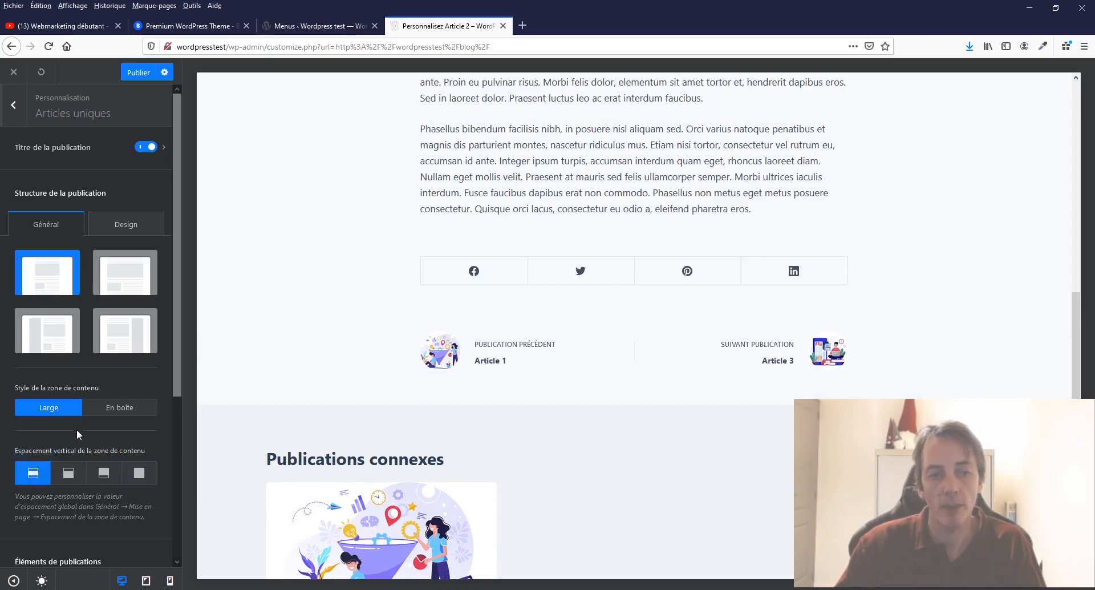
{"action": "scroll", "coordinate": [90, 437], "scroll_direction": "down", "scroll_amount": 3}
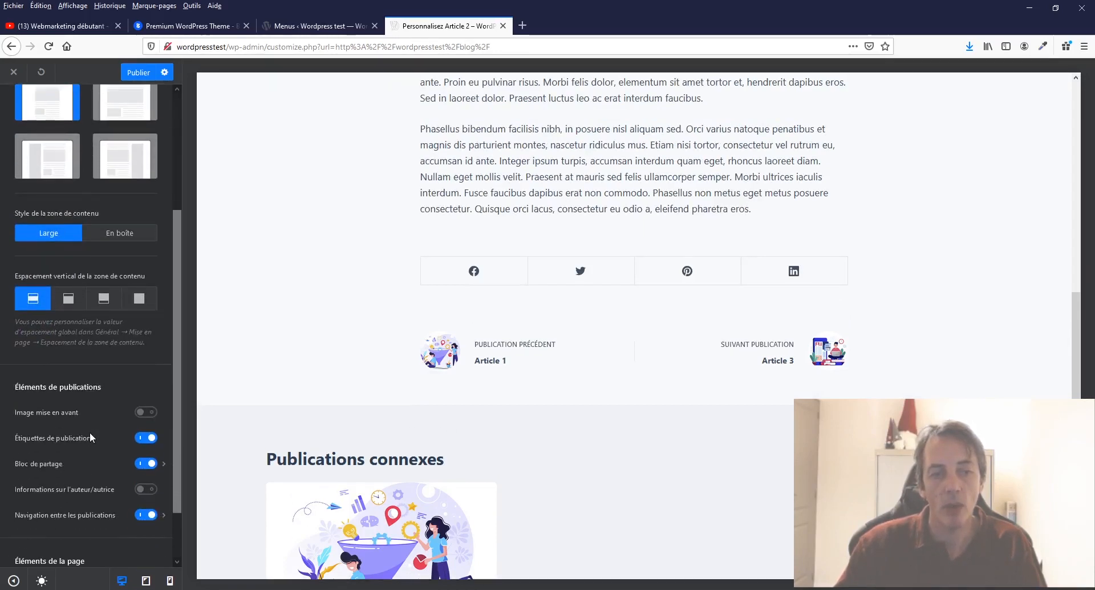
Try displaying the featured image (Image mise en avant) on Article 2, check it in the preview, and turn it off again
{"action": "scroll", "coordinate": [90, 432], "scroll_direction": "down", "scroll_amount": 1}
{"action": "scroll", "coordinate": [616, 259], "scroll_direction": "up", "scroll_amount": 8}
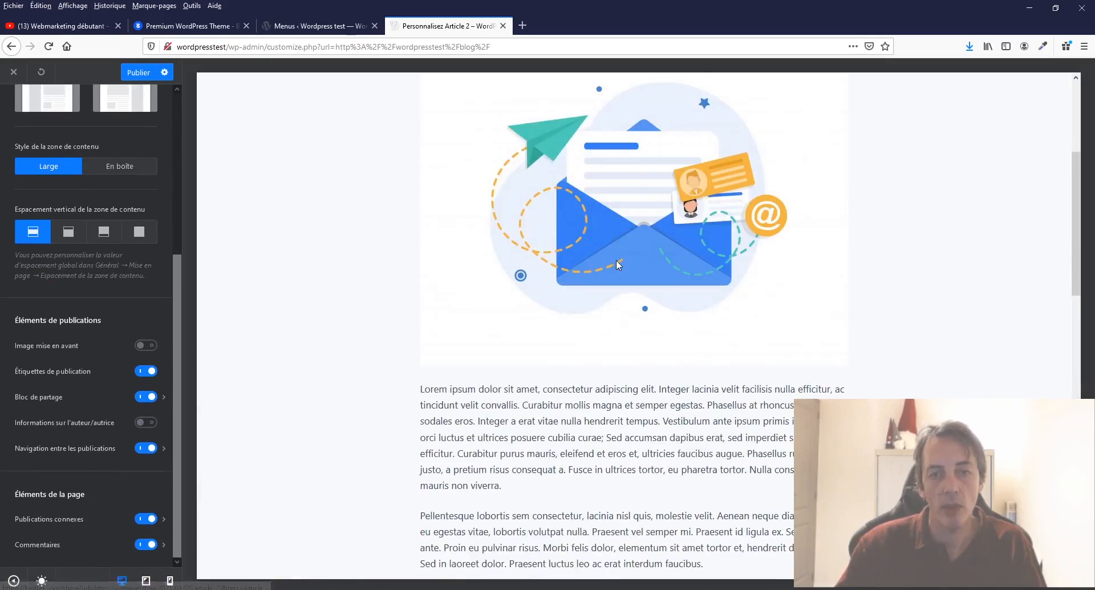
{"action": "scroll", "coordinate": [618, 264], "scroll_direction": "up", "scroll_amount": 5}
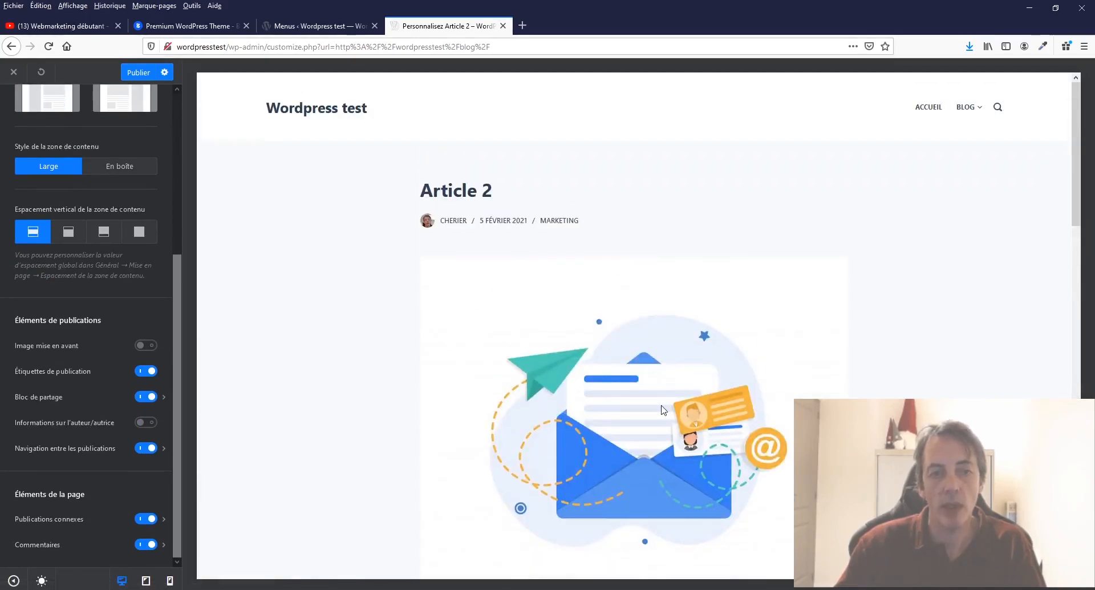
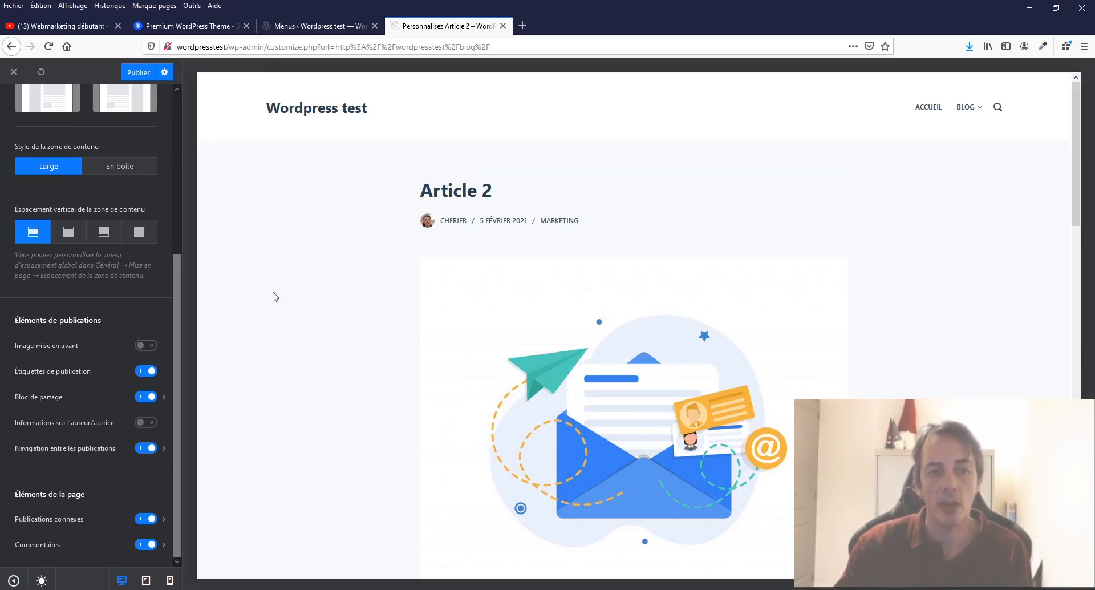
{"action": "left_click", "coordinate": [147, 346]}
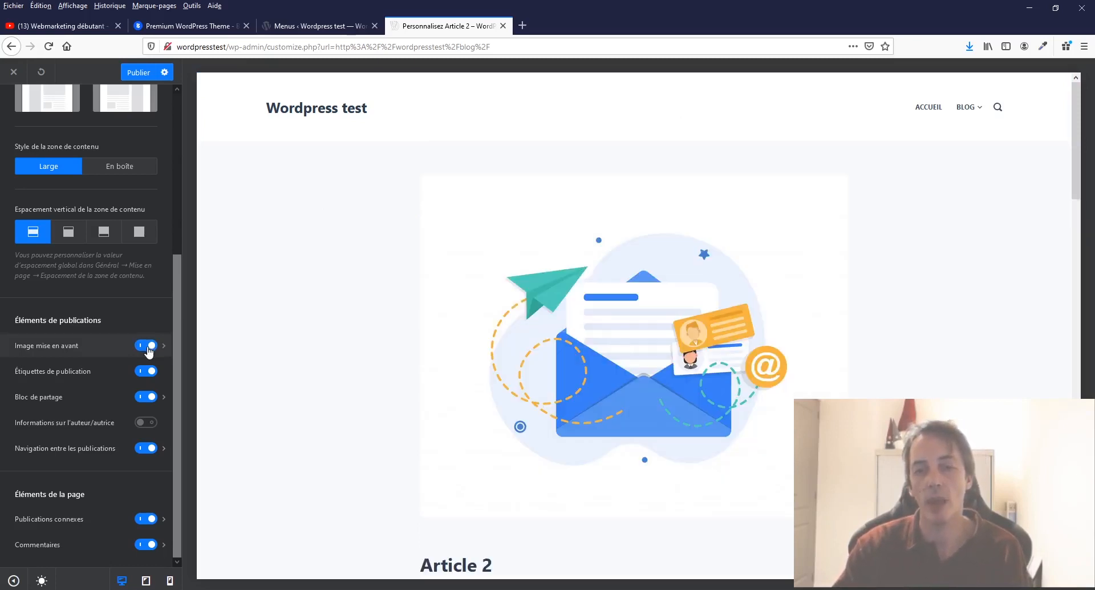
{"action": "scroll", "coordinate": [675, 320], "scroll_direction": "down", "scroll_amount": 6}
{"action": "scroll", "coordinate": [482, 319], "scroll_direction": "up", "scroll_amount": 4}
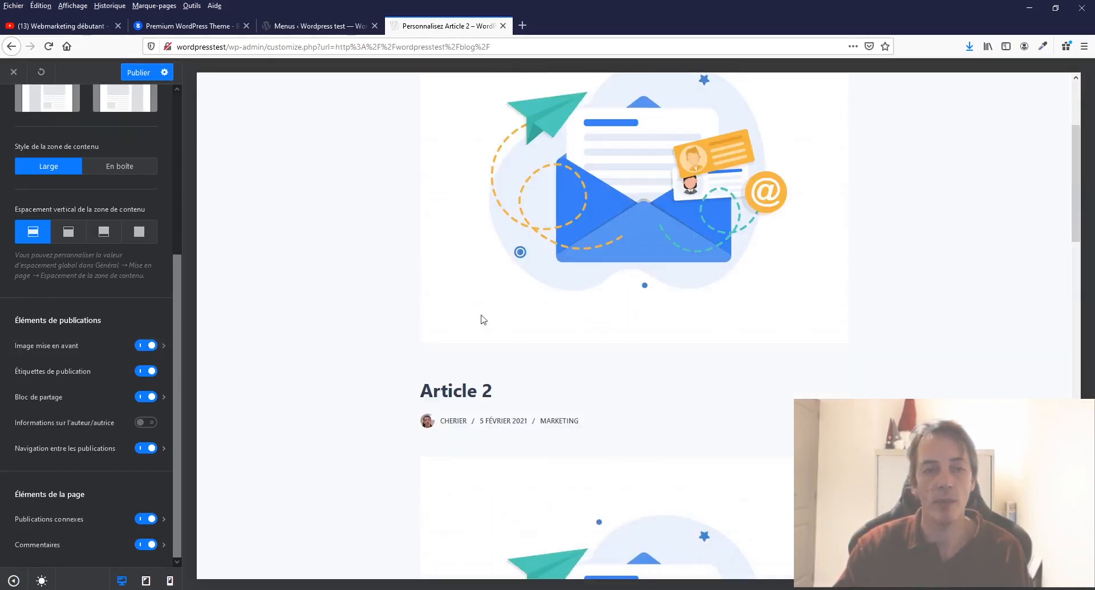
{"action": "left_click", "coordinate": [147, 345]}
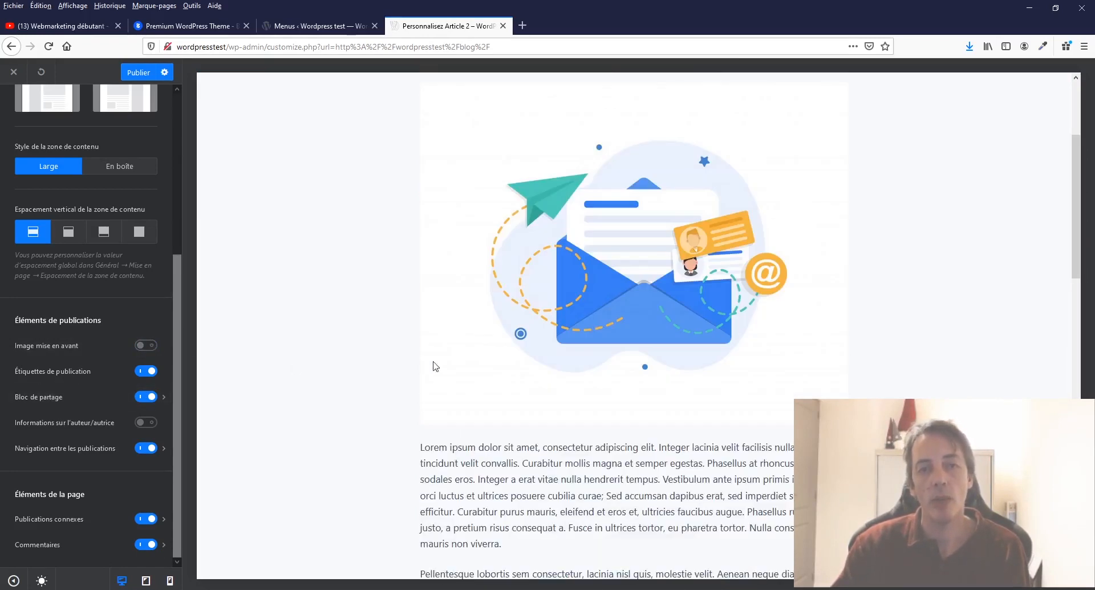
{"action": "scroll", "coordinate": [566, 289], "scroll_direction": "up", "scroll_amount": 3}
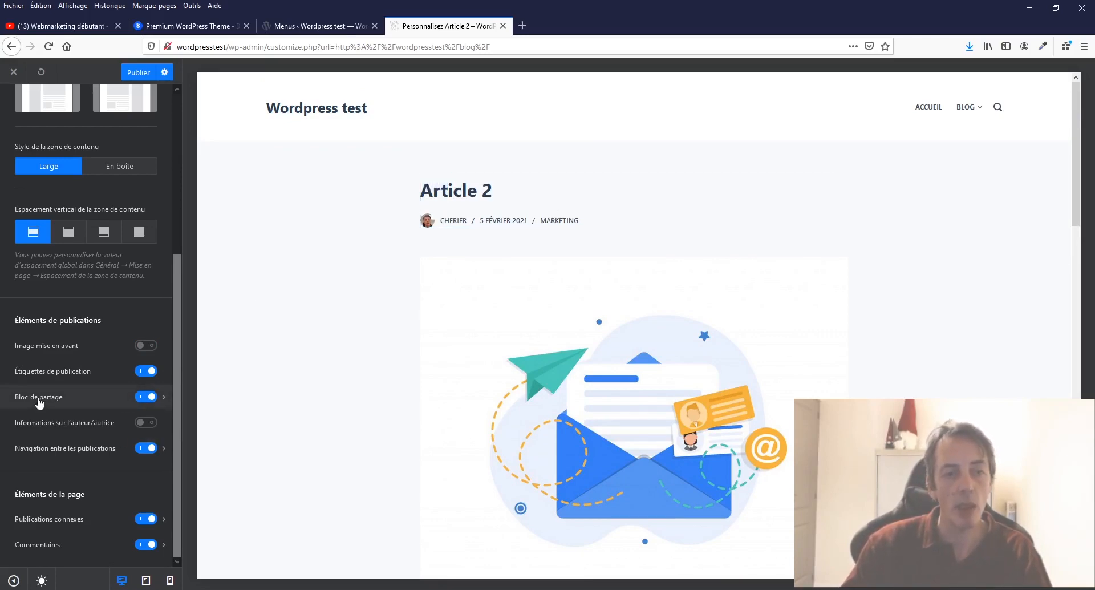
Try hiding the share block (Bloc de partage) below the article text, restoring it after checking the preview
{"action": "scroll", "coordinate": [642, 316], "scroll_direction": "down", "scroll_amount": 8}
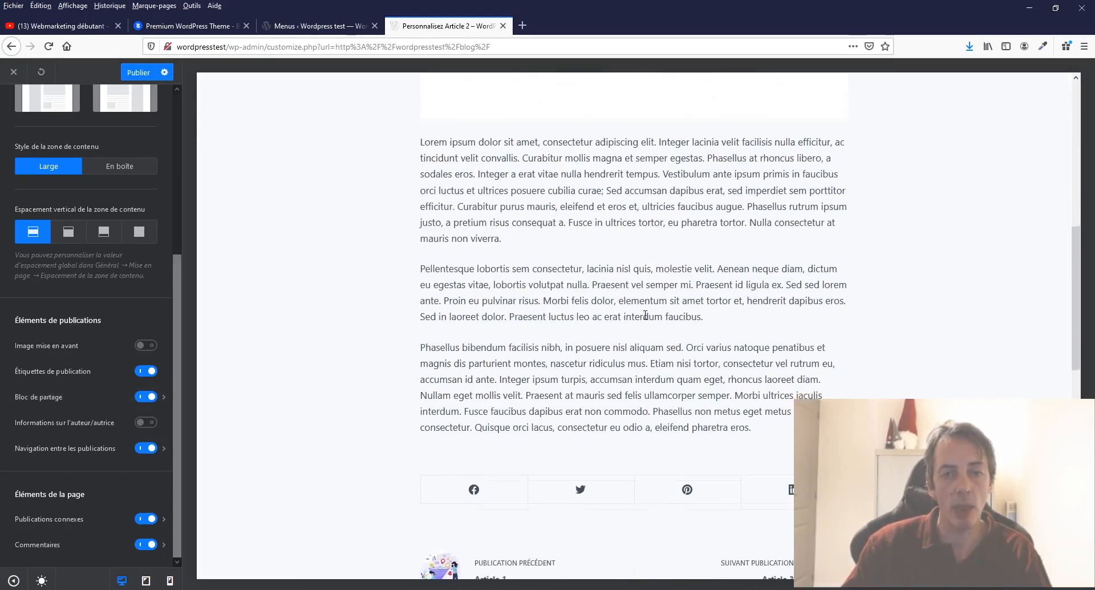
{"action": "scroll", "coordinate": [645, 315], "scroll_direction": "down", "scroll_amount": 3}
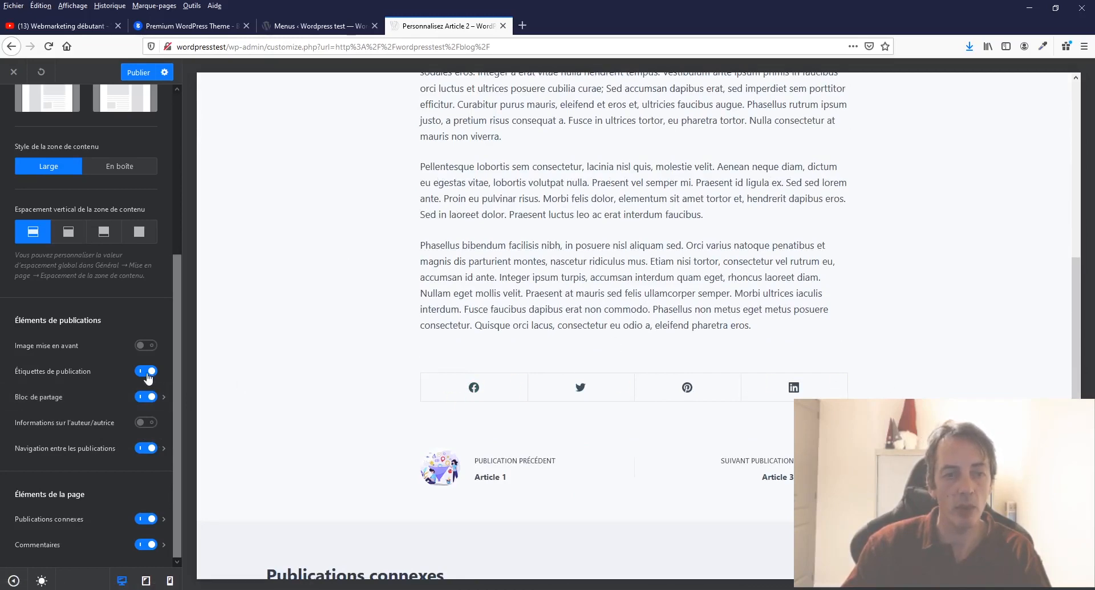
{"action": "left_click", "coordinate": [144, 396]}
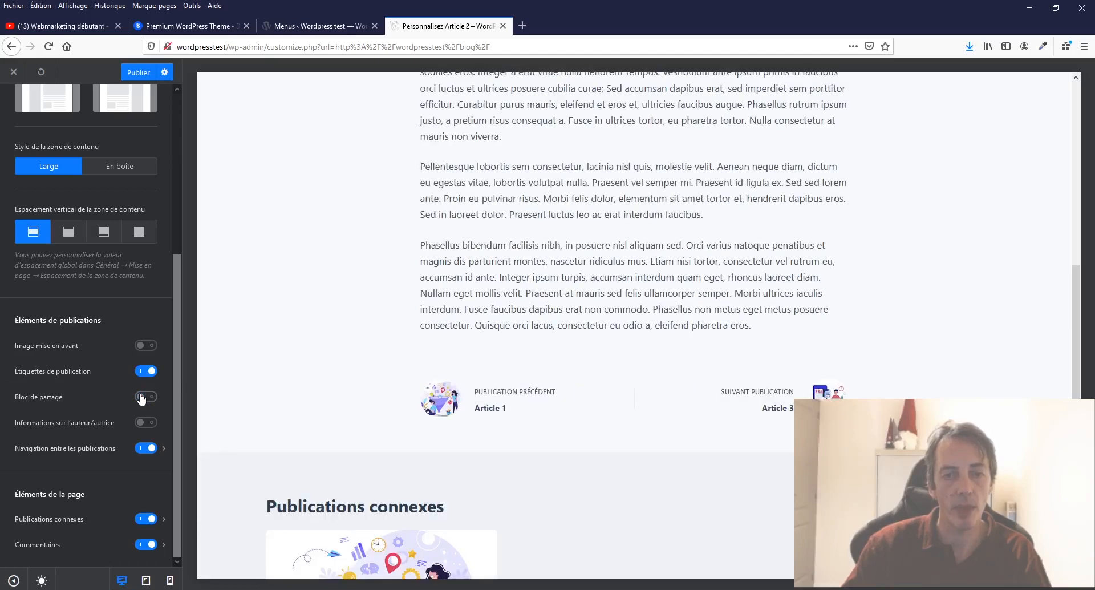
{"action": "left_click", "coordinate": [144, 397]}
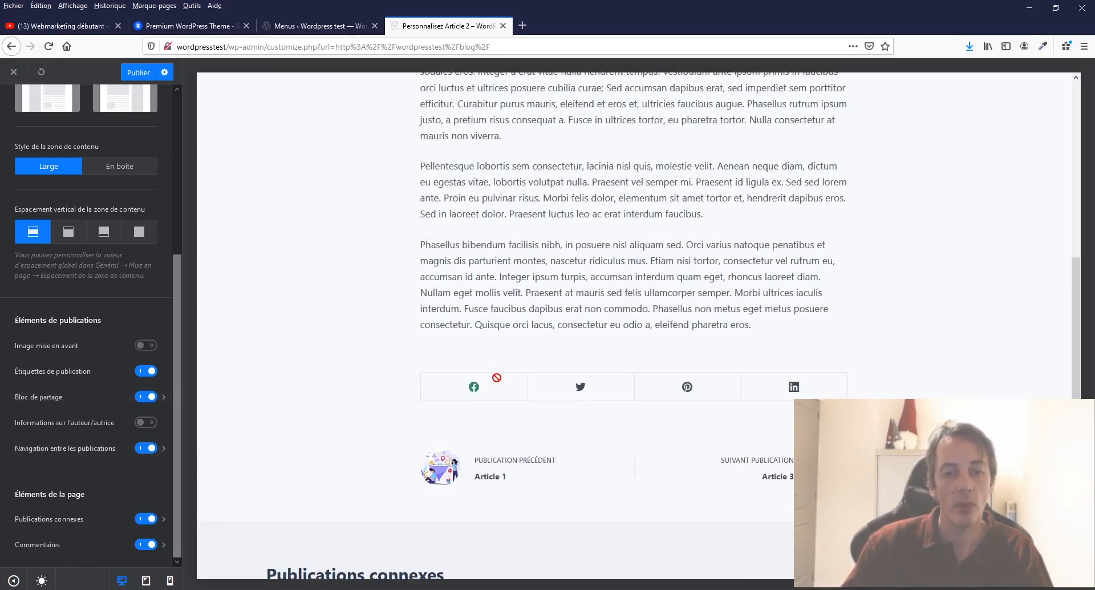
Try showing the author information and hiding the navigation between publications, returning both options to their original settings
{"action": "scroll", "coordinate": [497, 379], "scroll_direction": "down", "scroll_amount": 5}
{"action": "scroll", "coordinate": [499, 381], "scroll_direction": "up", "scroll_amount": 10}
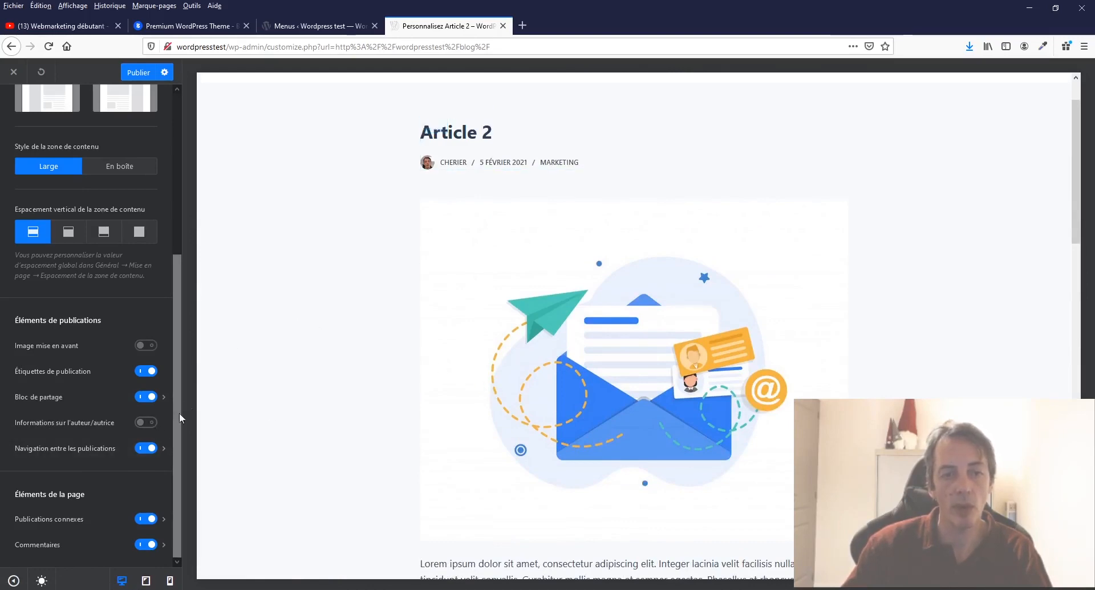
{"action": "scroll", "coordinate": [744, 336], "scroll_direction": "down", "scroll_amount": 10}
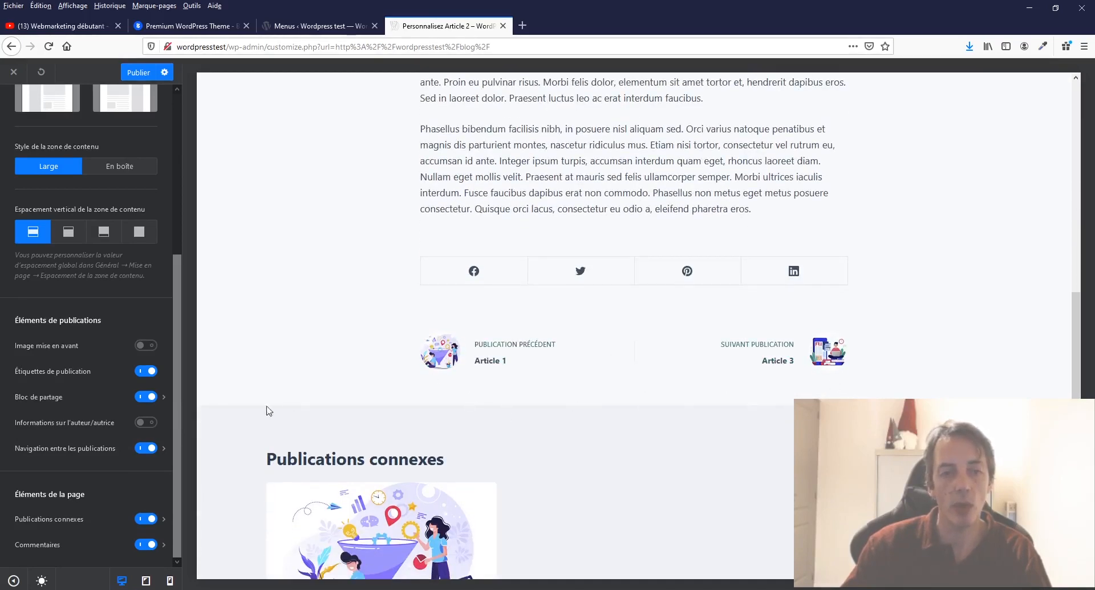
{"action": "left_click", "coordinate": [151, 423]}
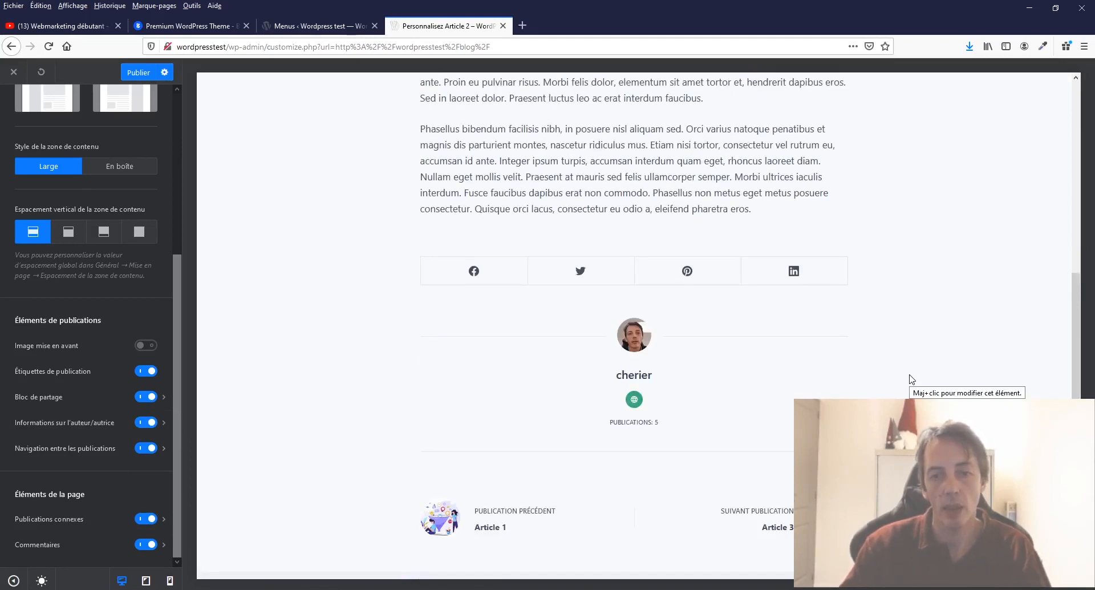
{"action": "left_click", "coordinate": [144, 423]}
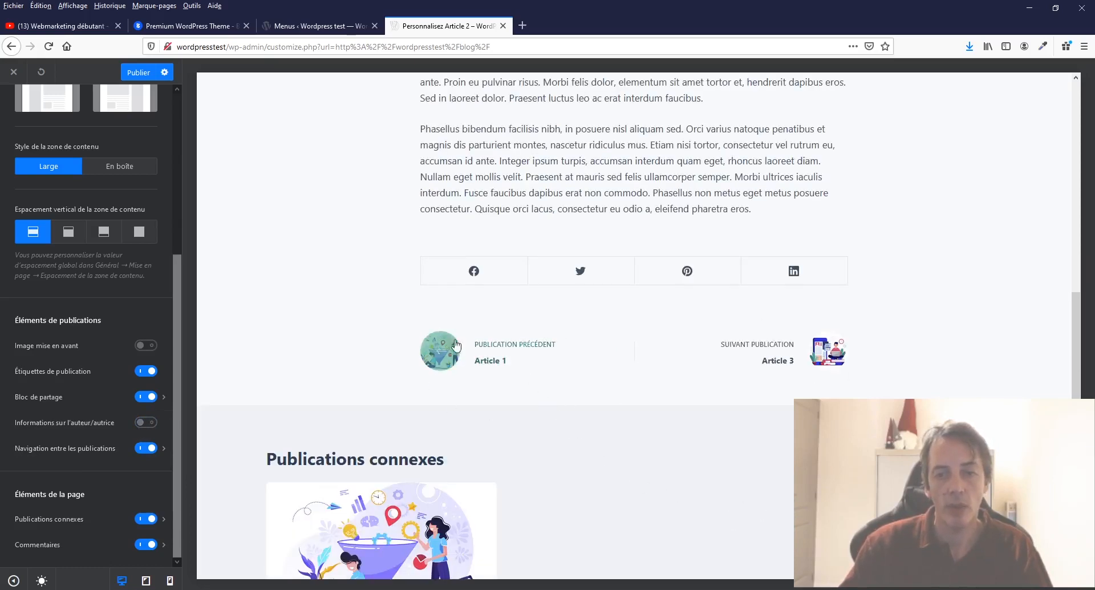
{"action": "left_click", "coordinate": [150, 448]}
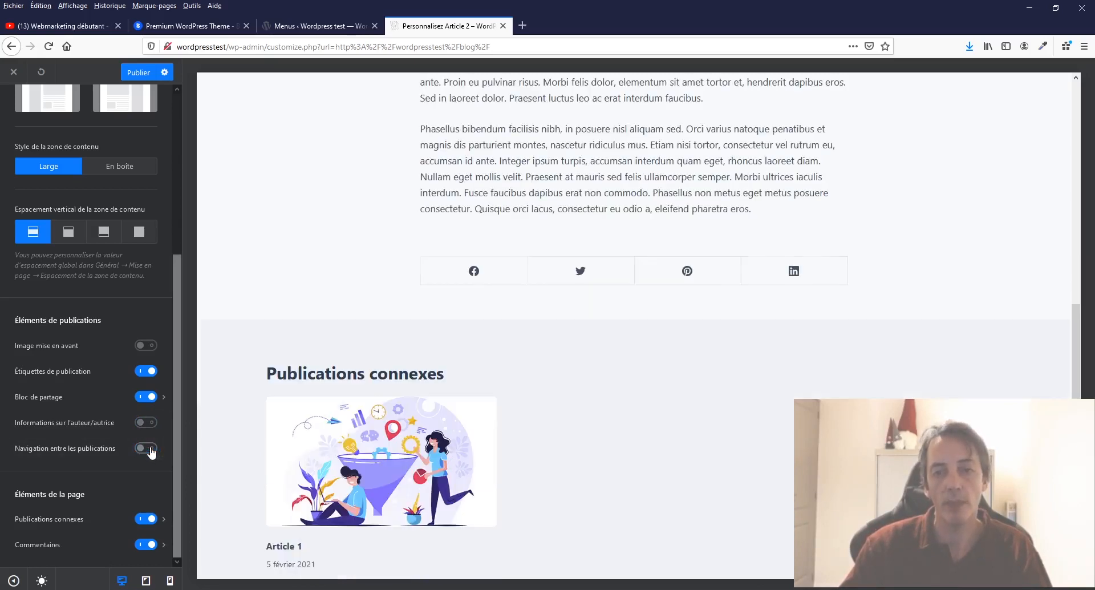
{"action": "left_click", "coordinate": [150, 449]}
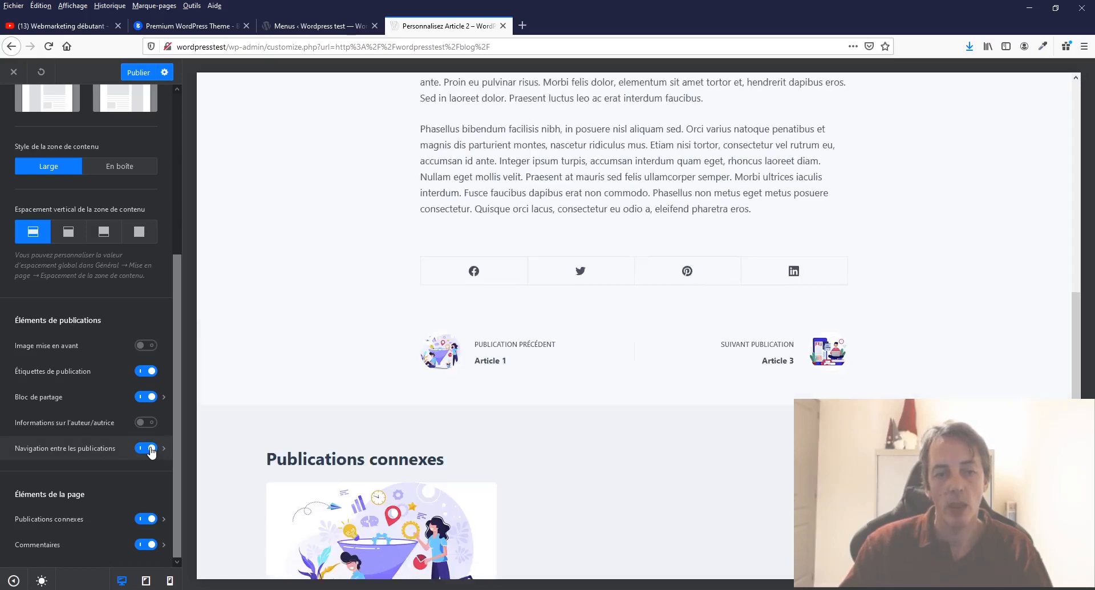
Try hiding the related posts section (Publications connexes) under the article and turn it back on
{"action": "scroll", "coordinate": [854, 377], "scroll_direction": "down", "scroll_amount": 4}
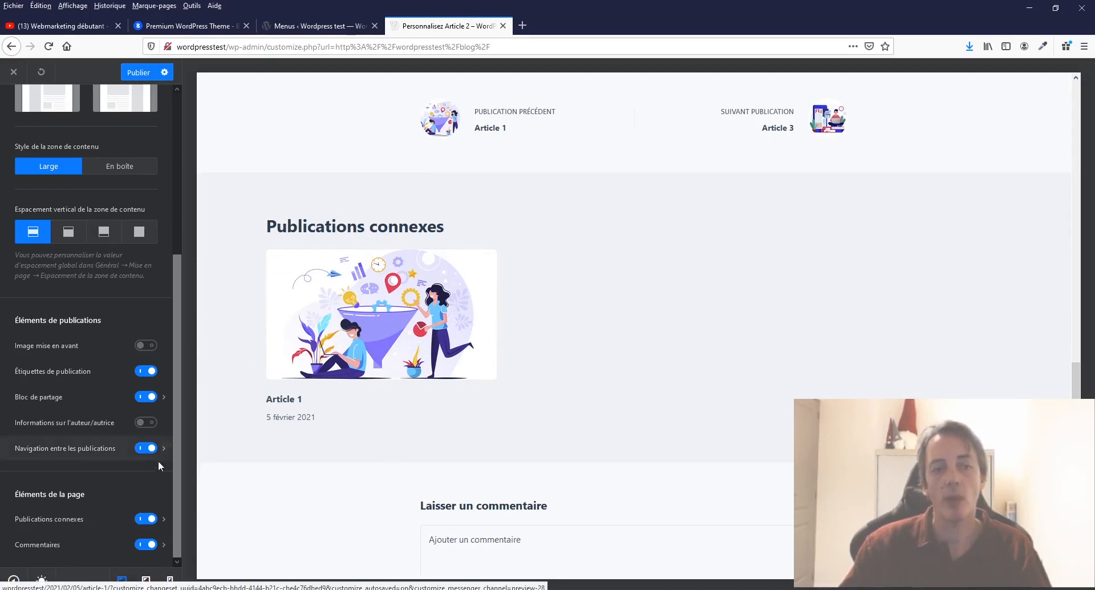
{"action": "left_click", "coordinate": [140, 523]}
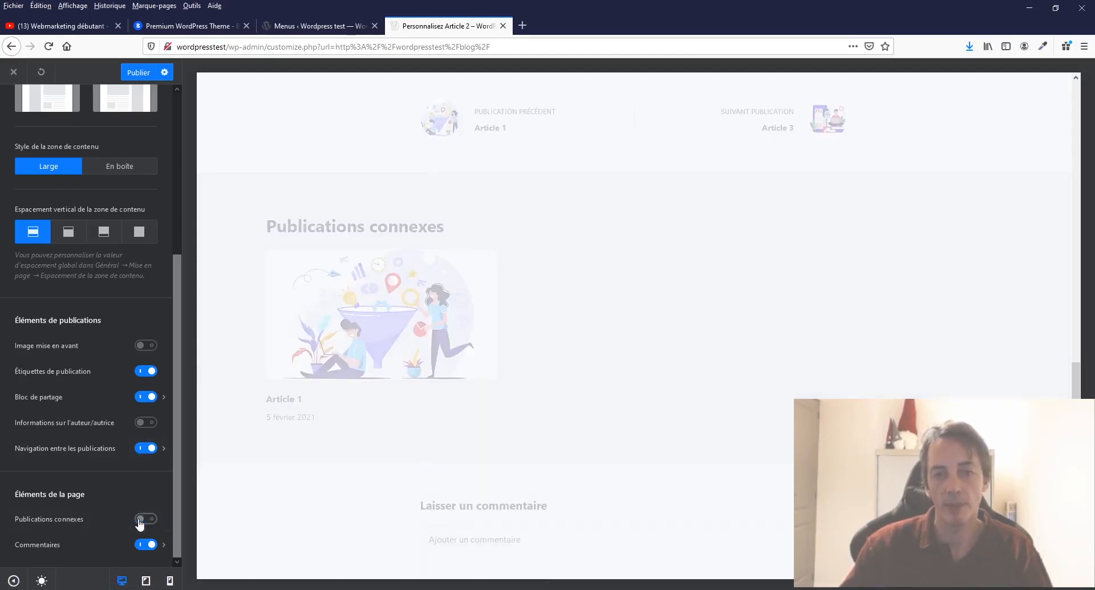
{"action": "left_click", "coordinate": [140, 520]}
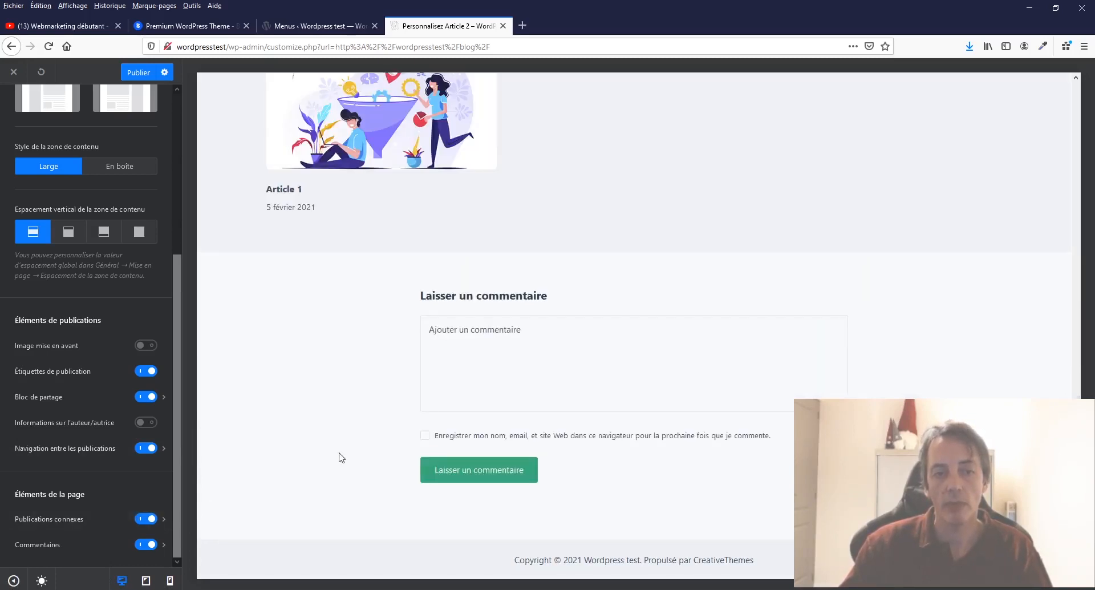
View the Commentaires settings, then try hiding the article's comment form and turn it back on
{"action": "left_click", "coordinate": [147, 543]}
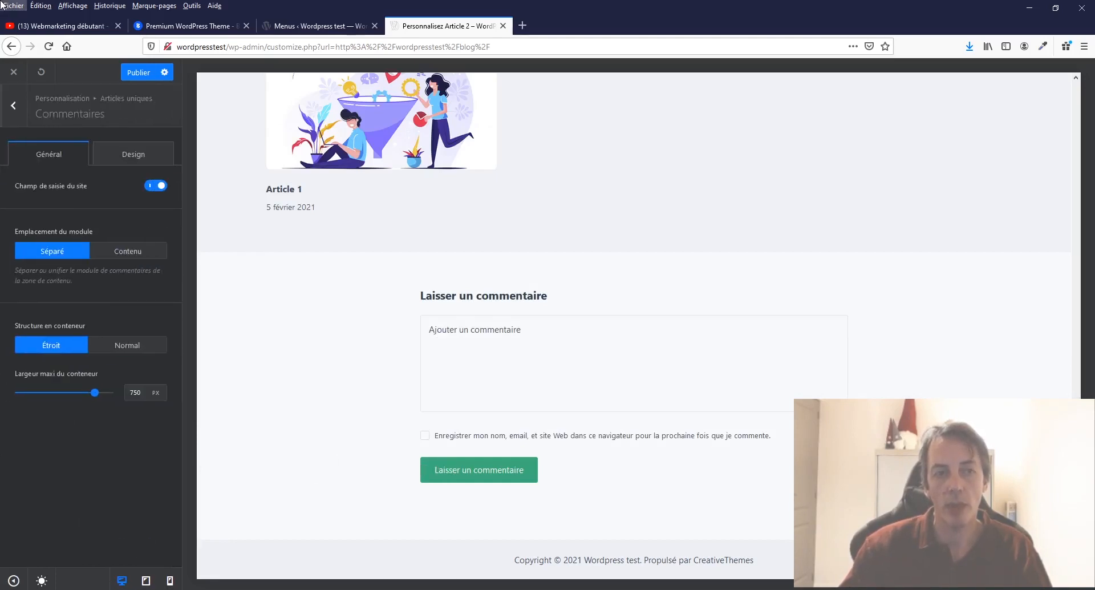
{"action": "left_click", "coordinate": [13, 105]}
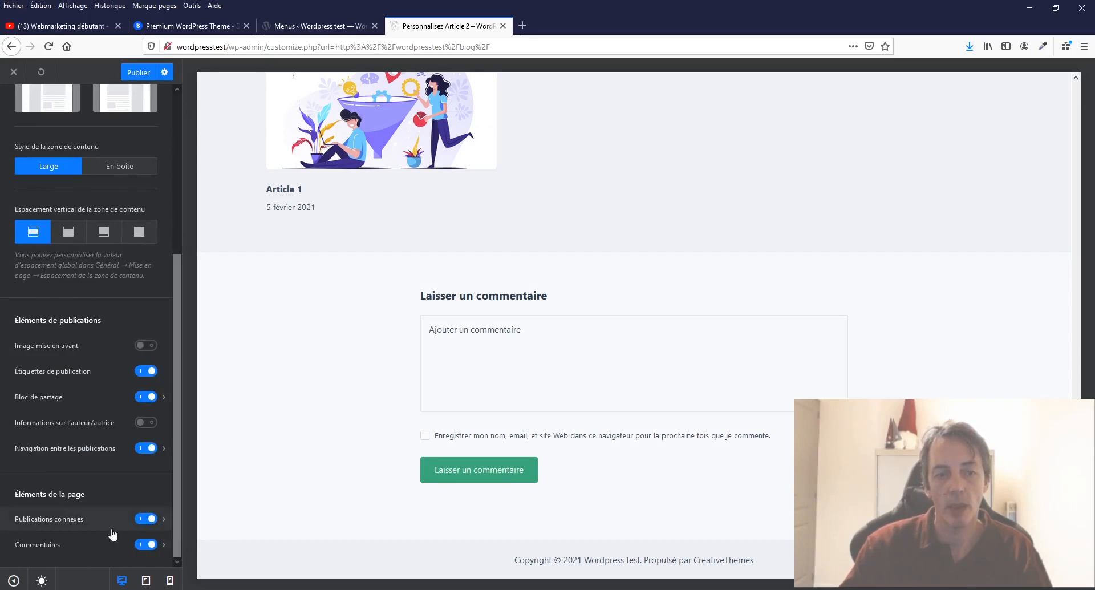
{"action": "left_click", "coordinate": [147, 544]}
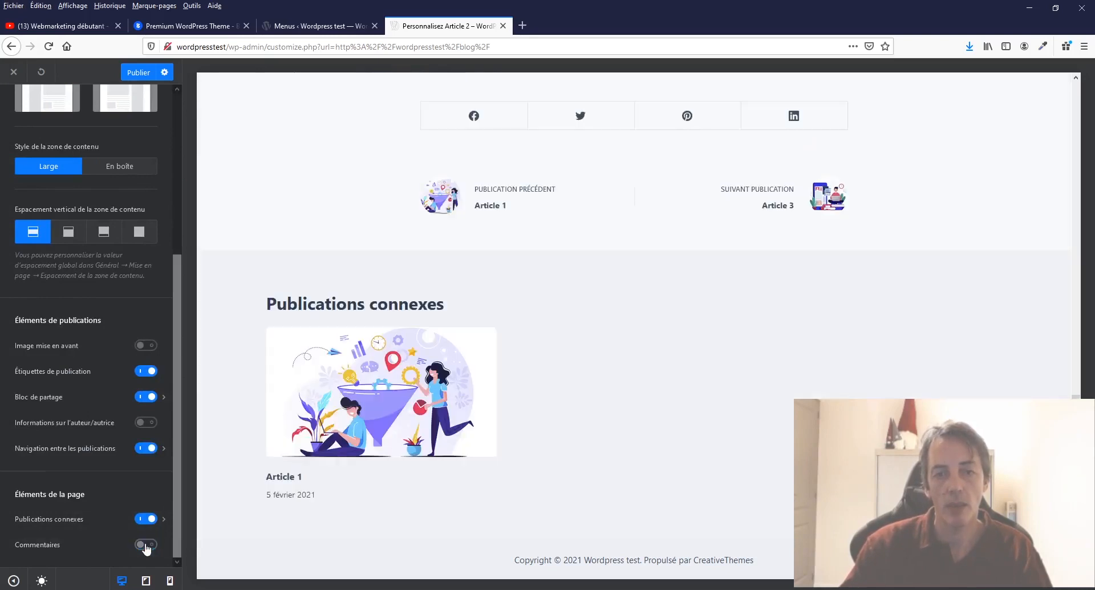
{"action": "left_click", "coordinate": [147, 544]}
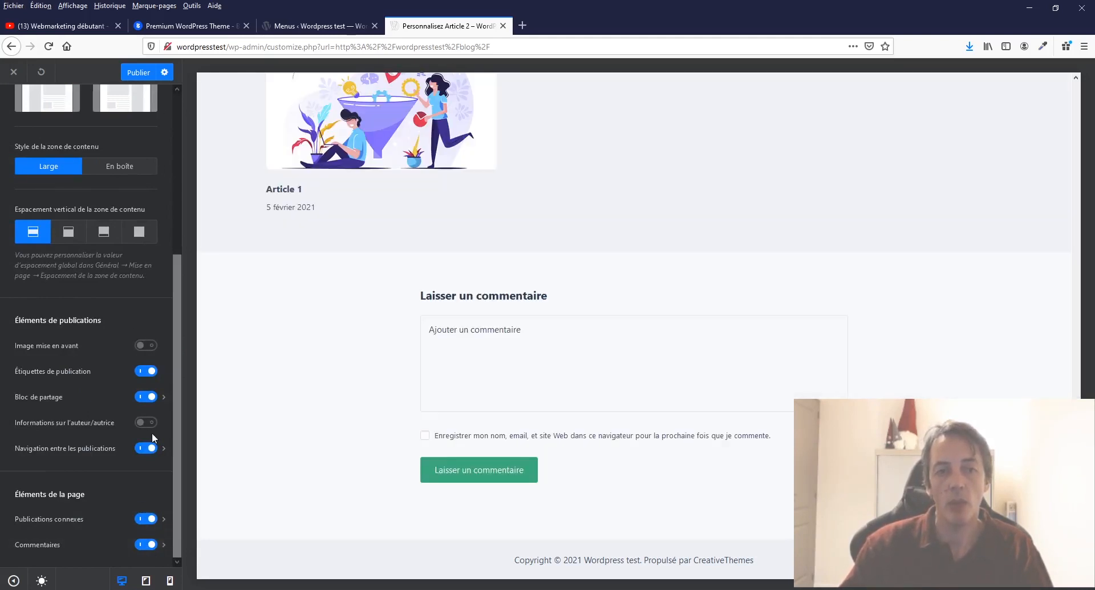
Open the Bloc de partage settings and look through the block placement, sharing networks and visibility options
{"action": "scroll", "coordinate": [510, 316], "scroll_direction": "up", "scroll_amount": 5}
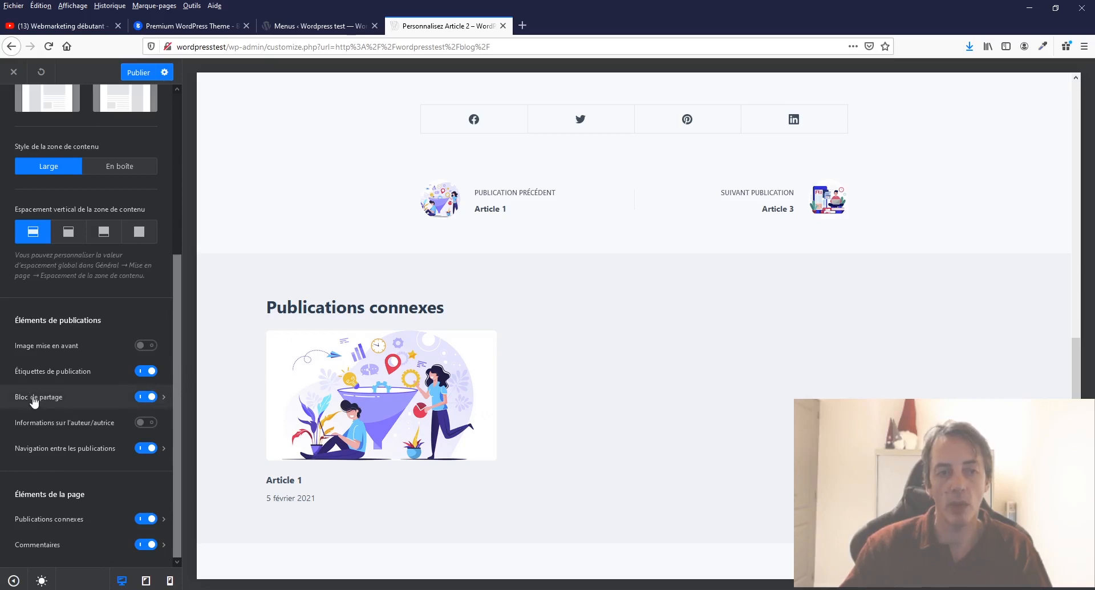
{"action": "left_click", "coordinate": [164, 397]}
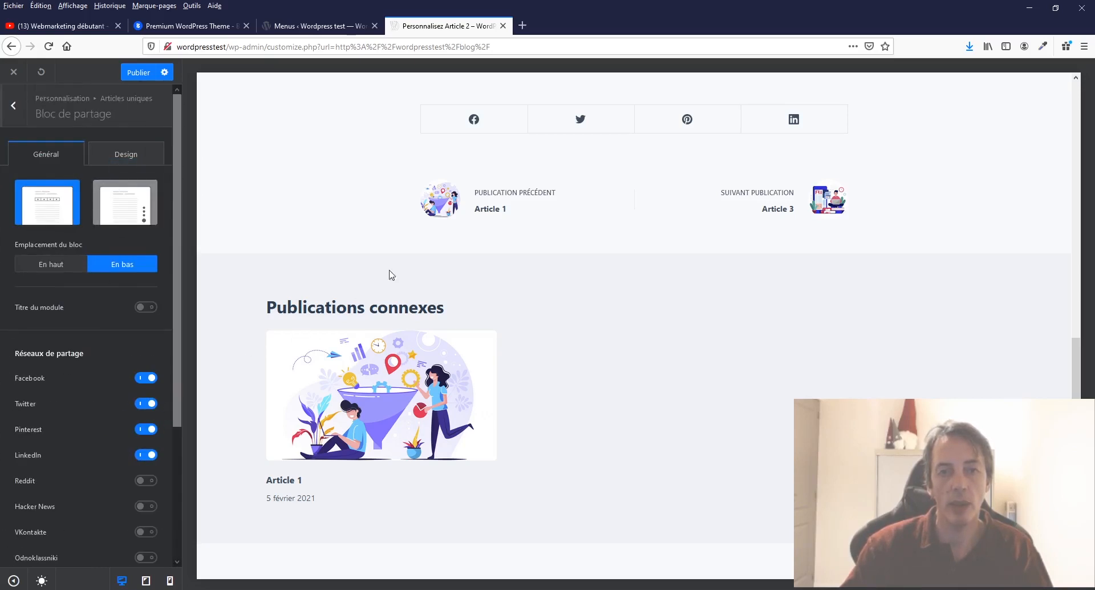
{"action": "scroll", "coordinate": [51, 452], "scroll_direction": "down", "scroll_amount": 3}
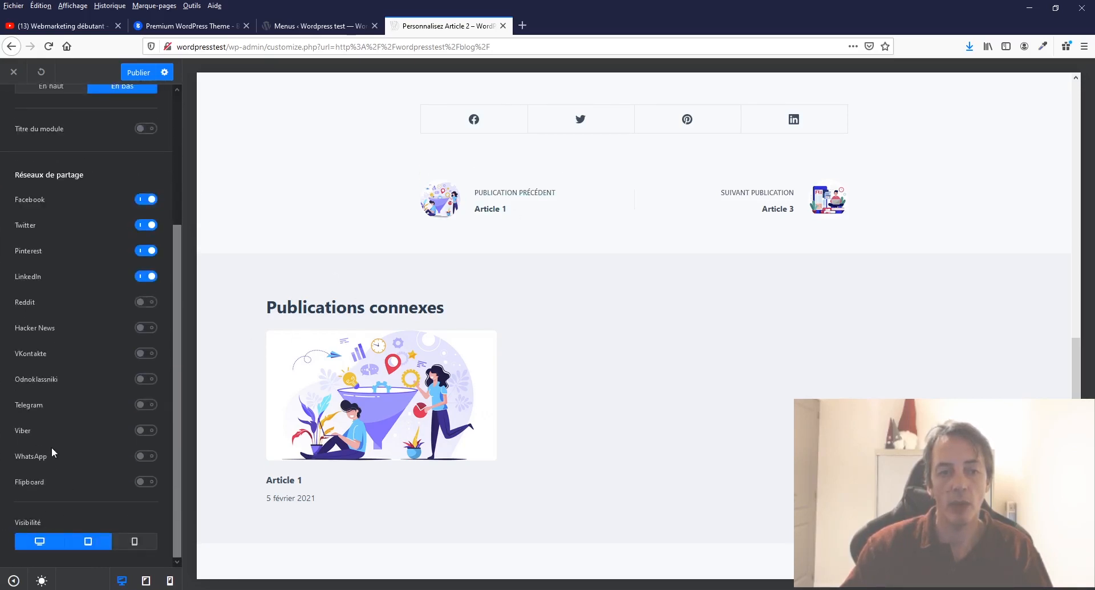
{"action": "scroll", "coordinate": [52, 452], "scroll_direction": "up", "scroll_amount": 3}
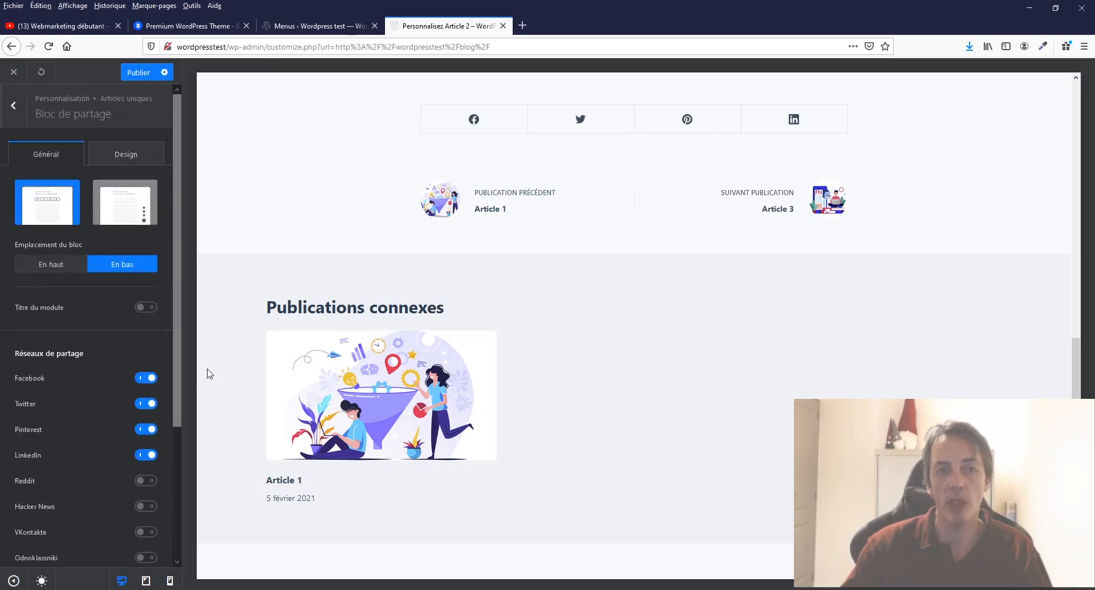
Try the Type 2 share block layout, check the whole article preview for it, and return to the first layout
{"action": "left_click", "coordinate": [124, 220]}
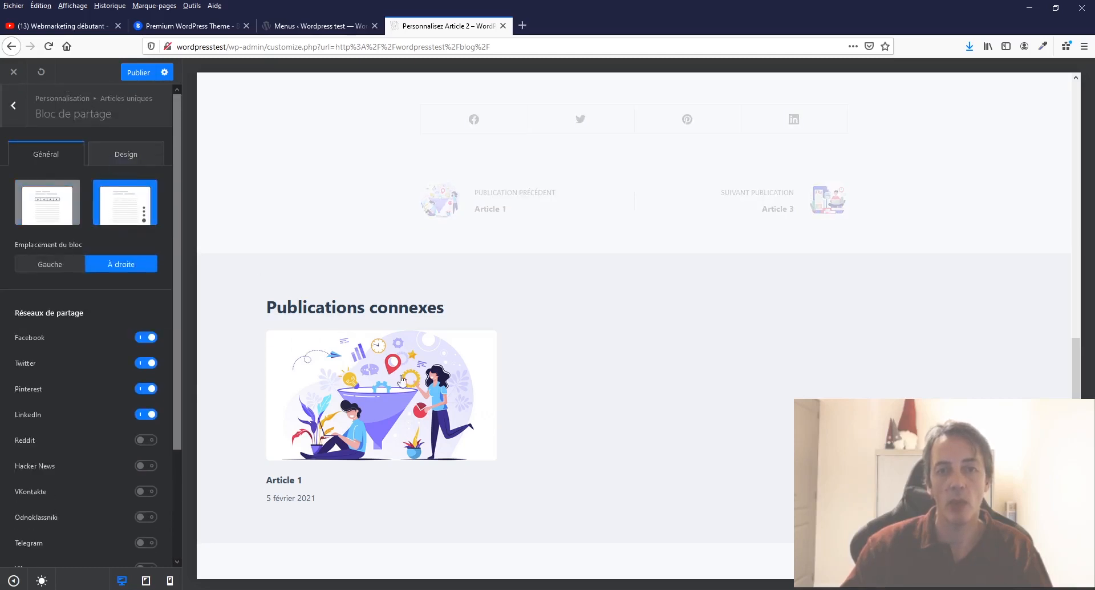
{"action": "scroll", "coordinate": [768, 371], "scroll_direction": "down", "scroll_amount": 2}
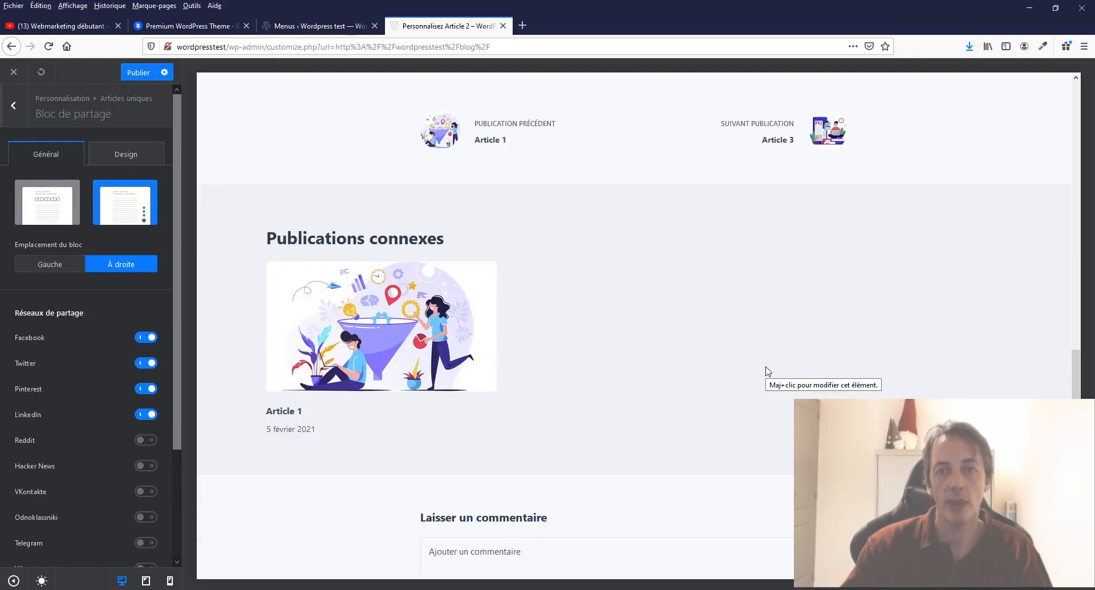
{"action": "scroll", "coordinate": [768, 371], "scroll_direction": "up", "scroll_amount": 10}
{"action": "scroll", "coordinate": [767, 370], "scroll_direction": "up", "scroll_amount": 3}
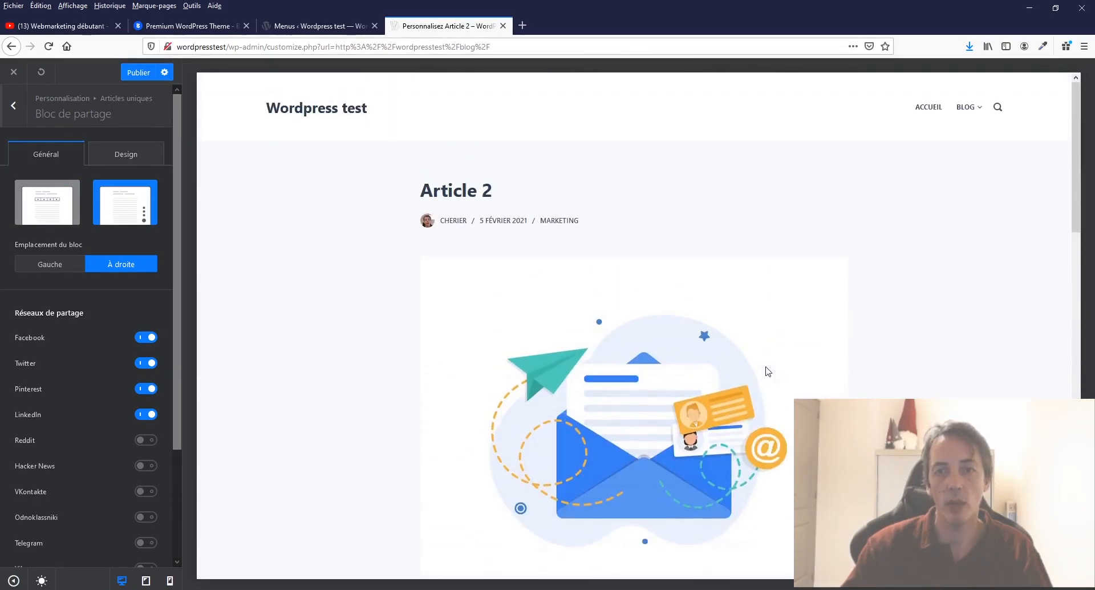
{"action": "scroll", "coordinate": [768, 371], "scroll_direction": "down", "scroll_amount": 15}
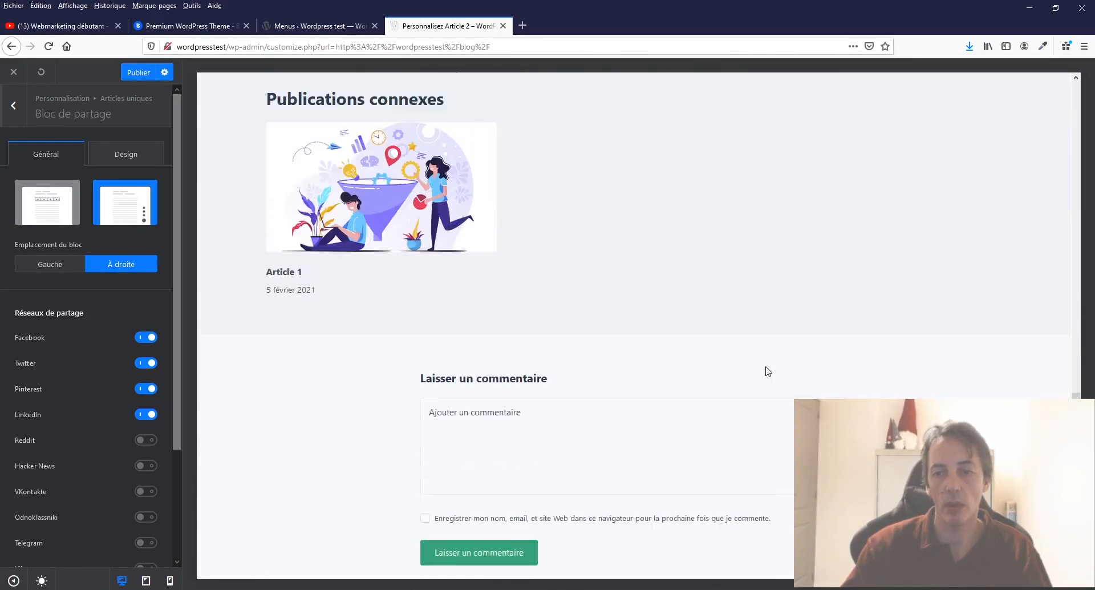
{"action": "scroll", "coordinate": [768, 371], "scroll_direction": "down", "scroll_amount": 1}
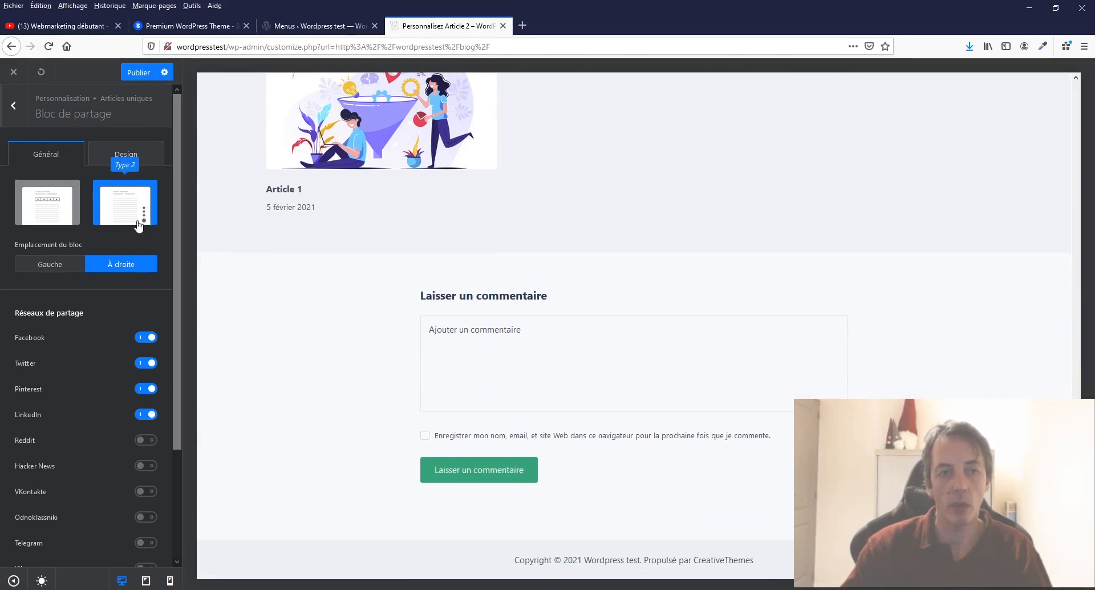
{"action": "left_click", "coordinate": [48, 204]}
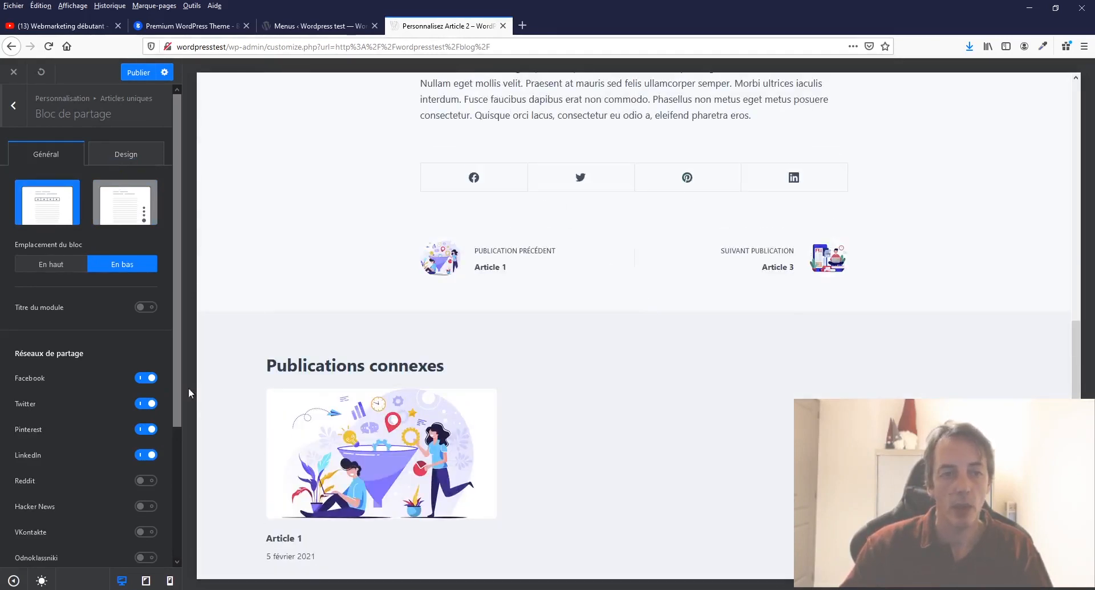
Turn off the Facebook and Twitter sharing networks in the article's share block
{"action": "left_click", "coordinate": [144, 378]}
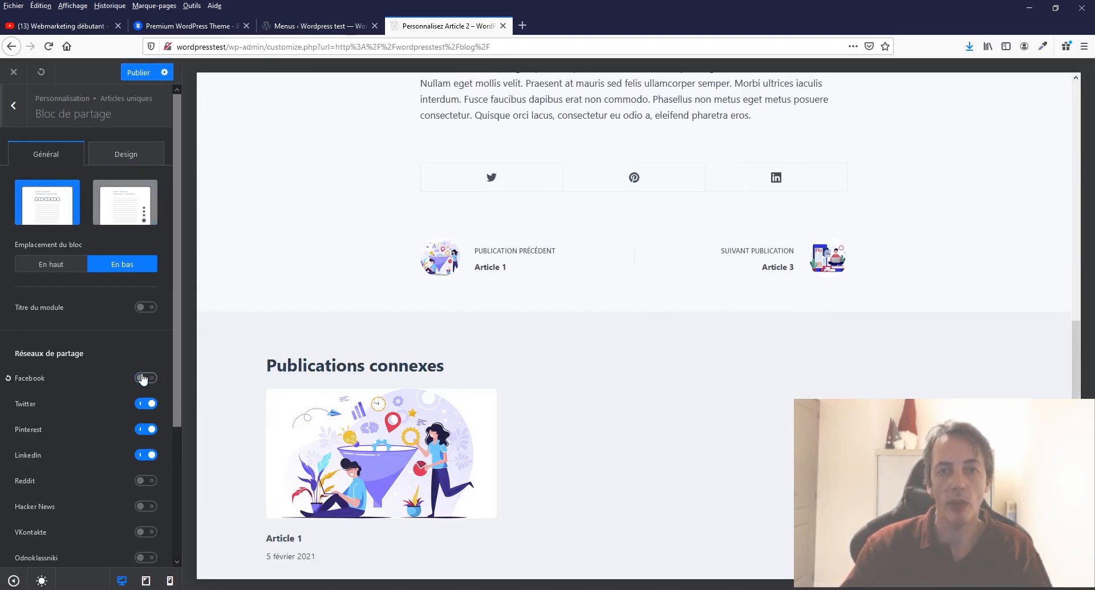
{"action": "left_click", "coordinate": [145, 408]}
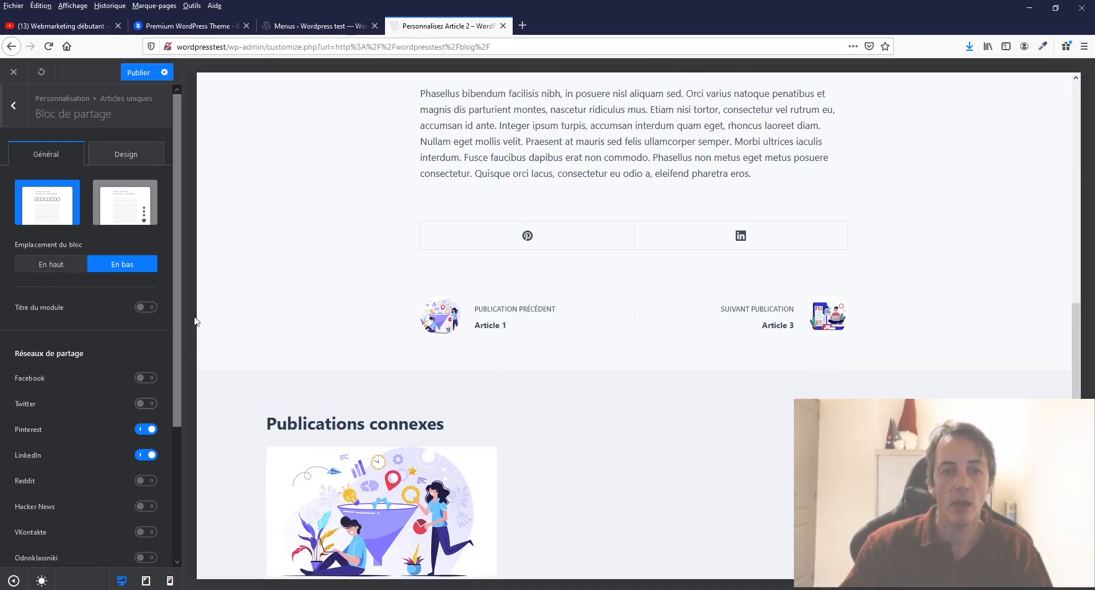
Try showing the module title "Partagez votre amour" above the share block, turn it off again and look through the sharing networks
{"action": "left_click", "coordinate": [147, 309]}
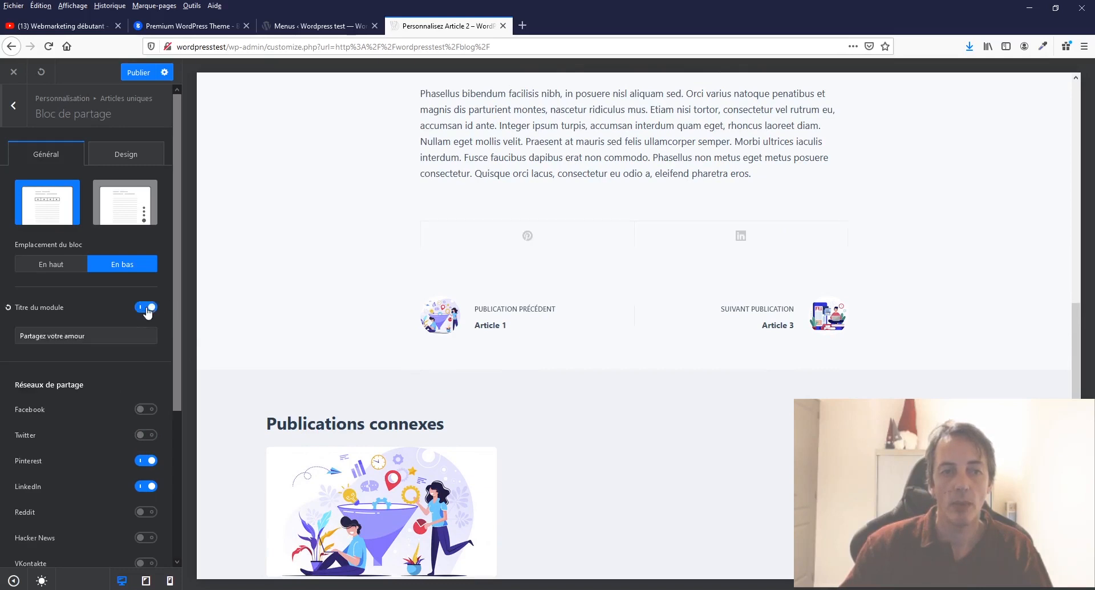
{"action": "left_click", "coordinate": [115, 337]}
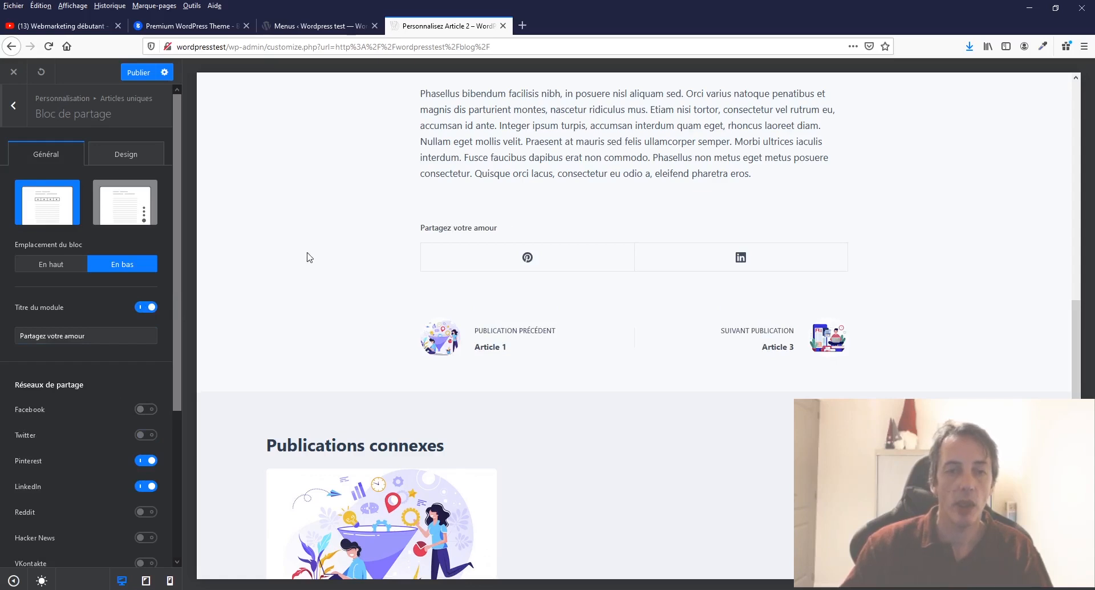
{"action": "left_click", "coordinate": [150, 306]}
{"action": "scroll", "coordinate": [159, 413], "scroll_direction": "down", "scroll_amount": 3}
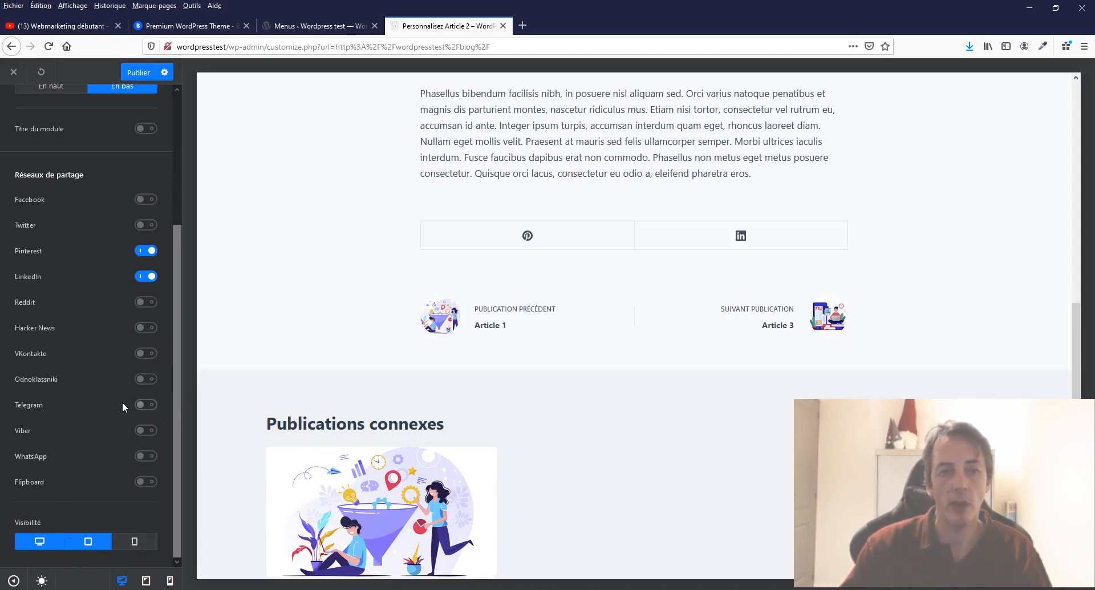
{"action": "scroll", "coordinate": [123, 401], "scroll_direction": "up", "scroll_amount": 3}
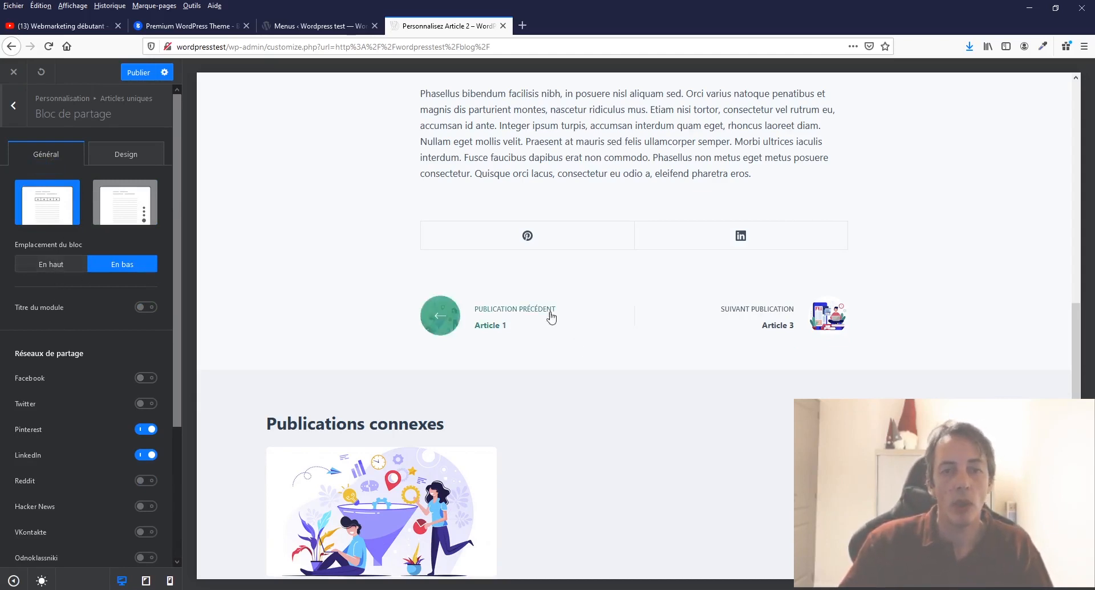
Add the En haut placement so the share block also appears above the article content, and review the remaining network options
{"action": "left_click", "coordinate": [66, 268]}
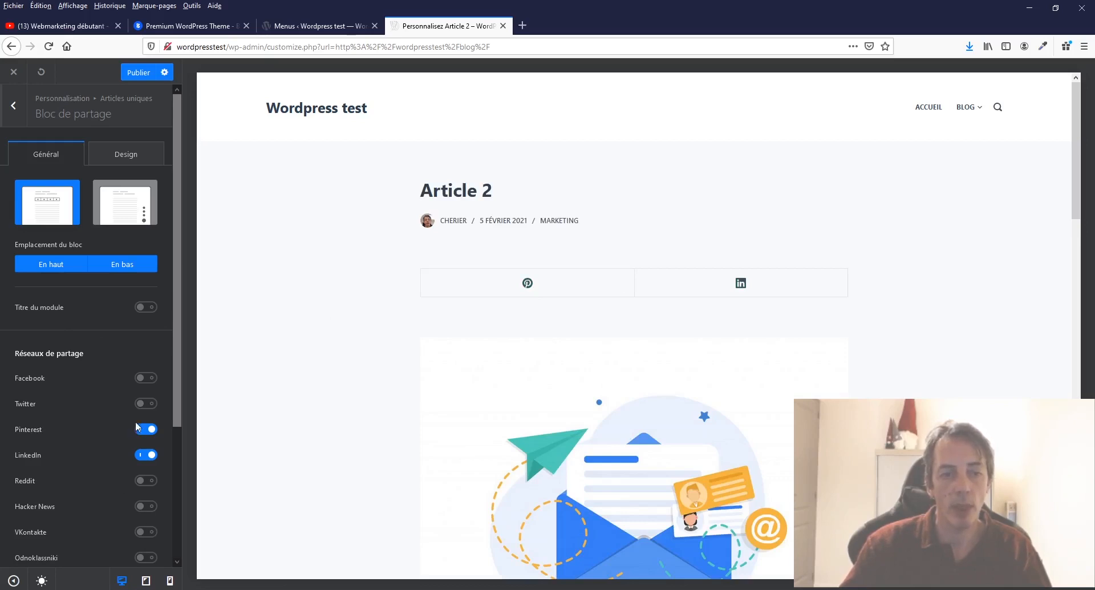
{"action": "scroll", "coordinate": [71, 472], "scroll_direction": "down", "scroll_amount": 3}
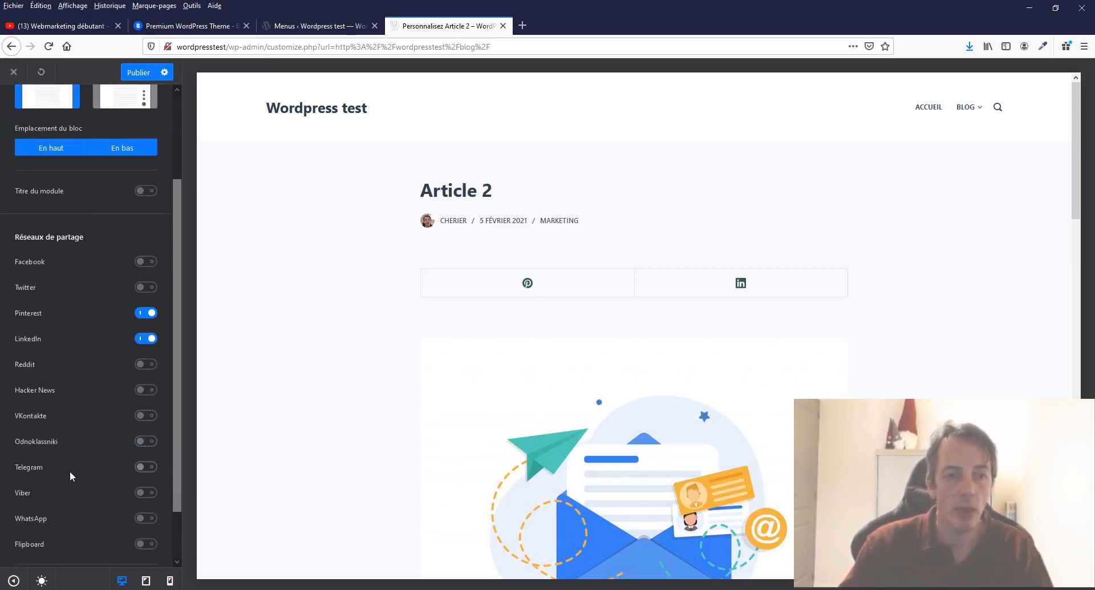
{"action": "scroll", "coordinate": [70, 471], "scroll_direction": "up", "scroll_amount": 3}
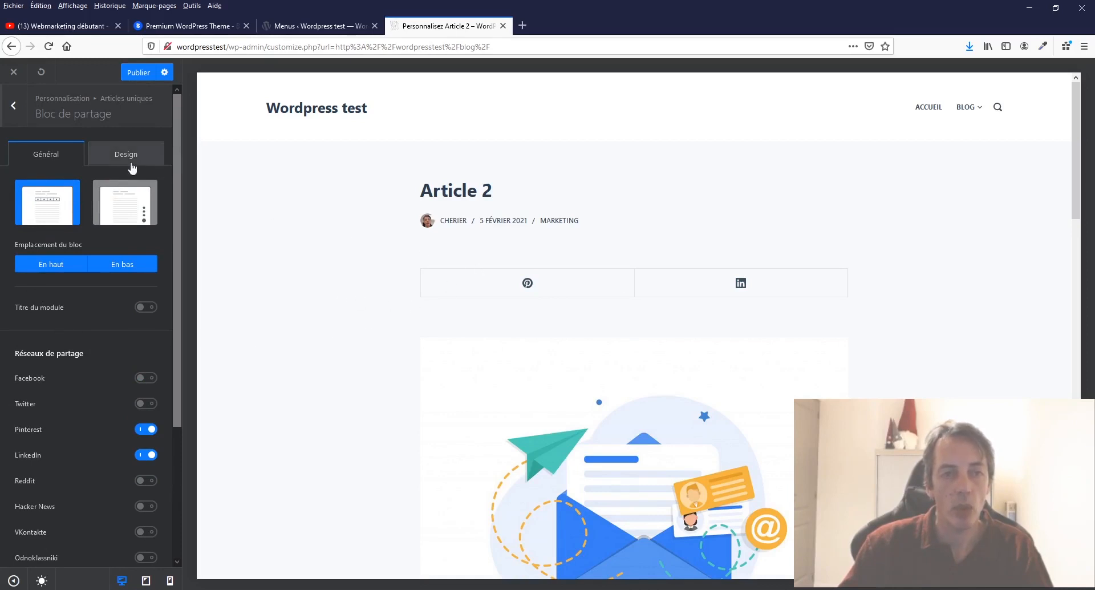
Set the share block's upper margin (Marge haute du bloc) to 84 px in its design options
{"action": "left_click", "coordinate": [102, 156]}
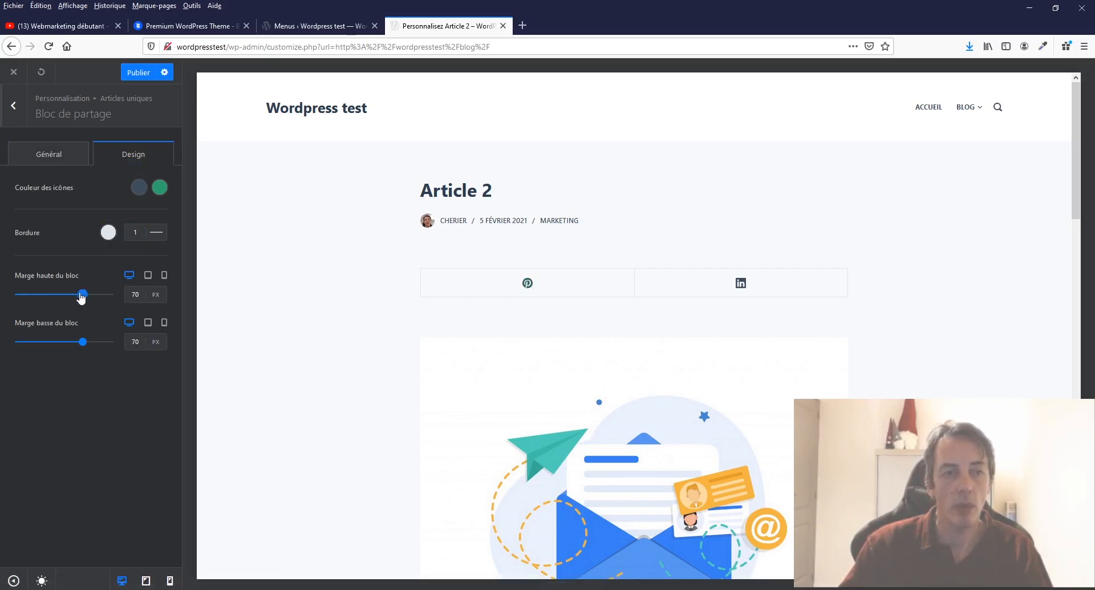
{"action": "left_click_drag", "start_coordinate": [81, 296], "coordinate": [93, 298]}
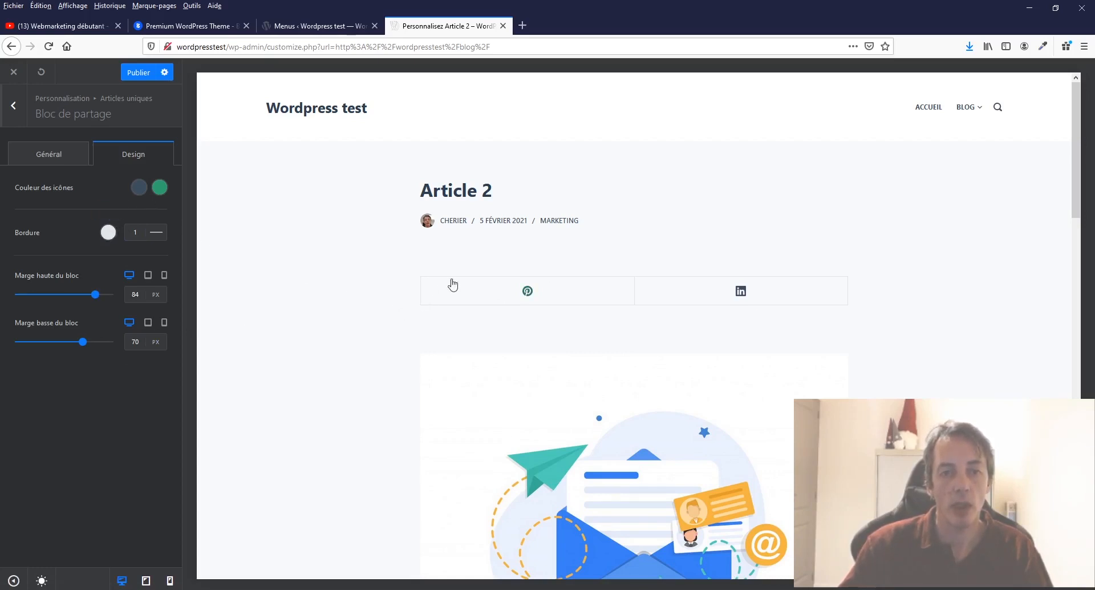
{"action": "left_click", "coordinate": [139, 237]}
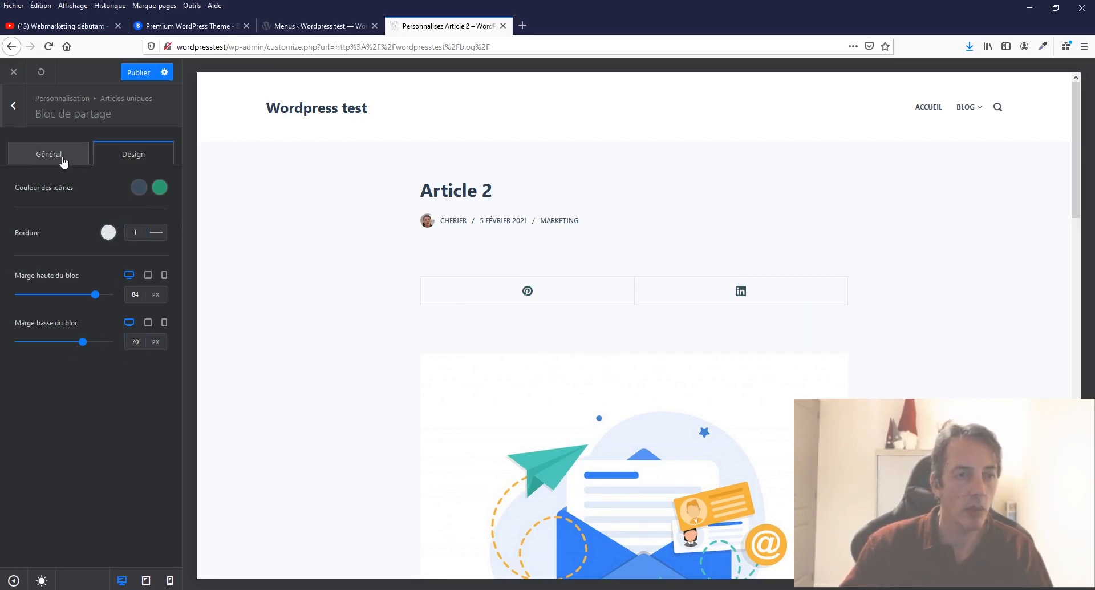
Test the Pinterest share link in the article preview, return to the Articles uniques settings and close the pin chooser
{"action": "left_click", "coordinate": [527, 292]}
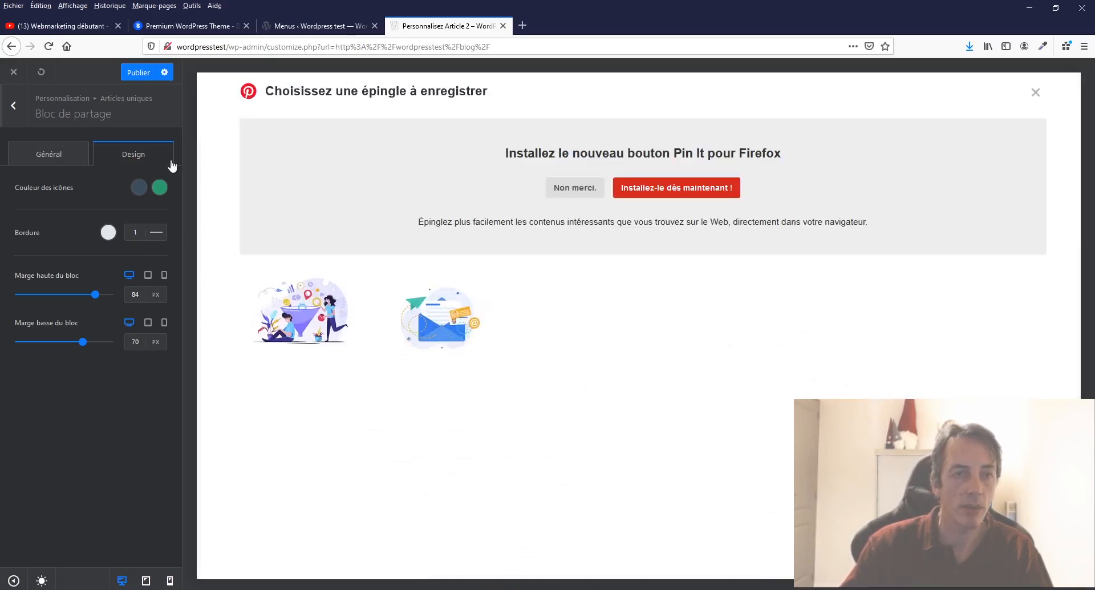
{"action": "left_click", "coordinate": [17, 112]}
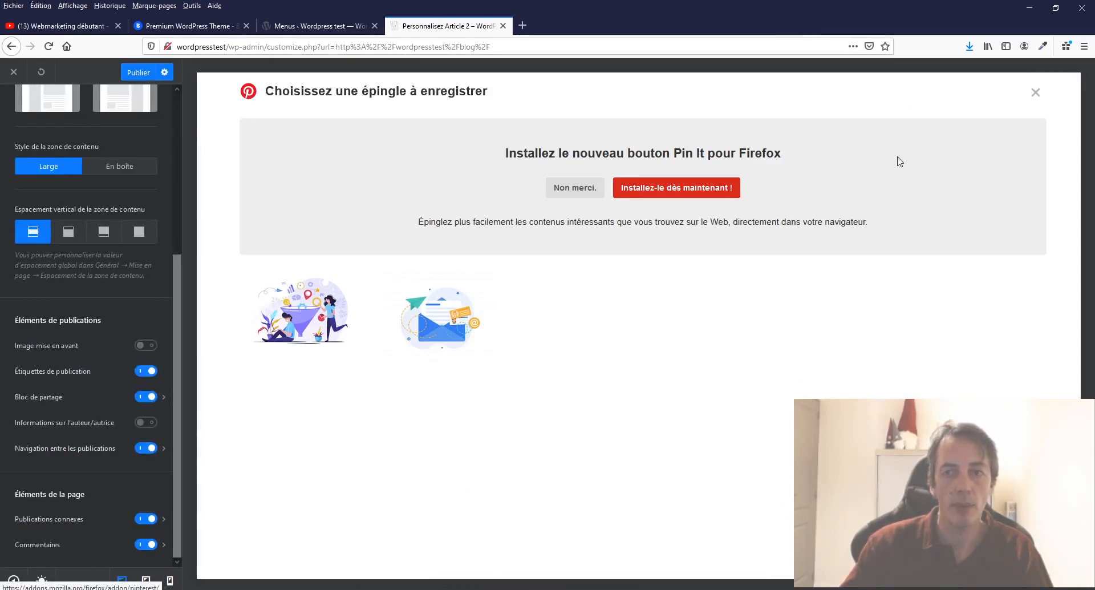
{"action": "left_click", "coordinate": [1035, 94]}
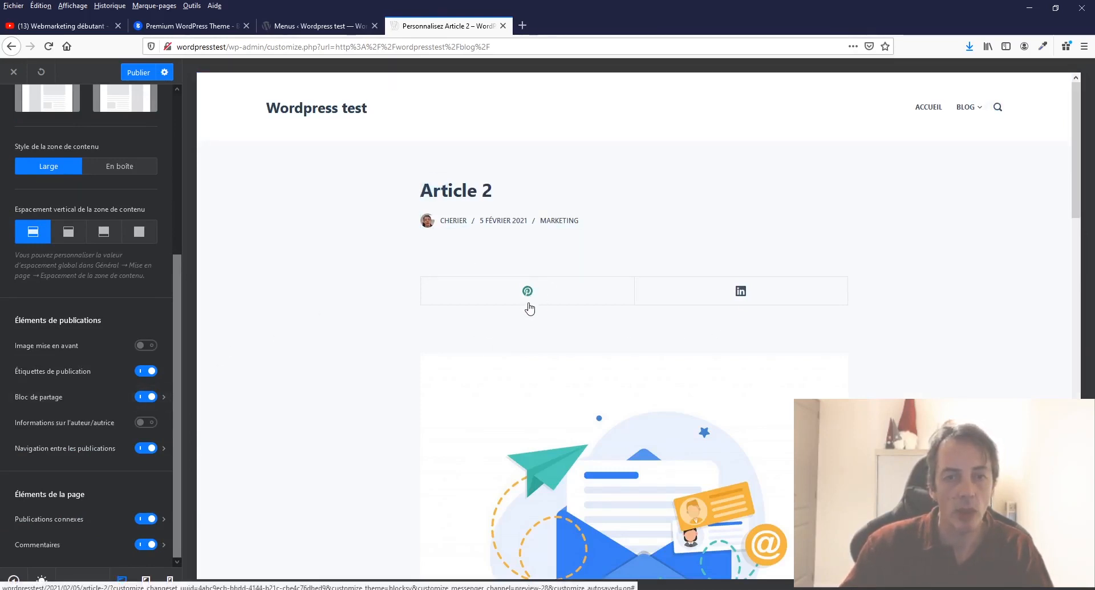
View the design options of the publication structure, including the page background, and look through the remaining article elements
{"action": "scroll", "coordinate": [119, 538], "scroll_direction": "up", "scroll_amount": 4}
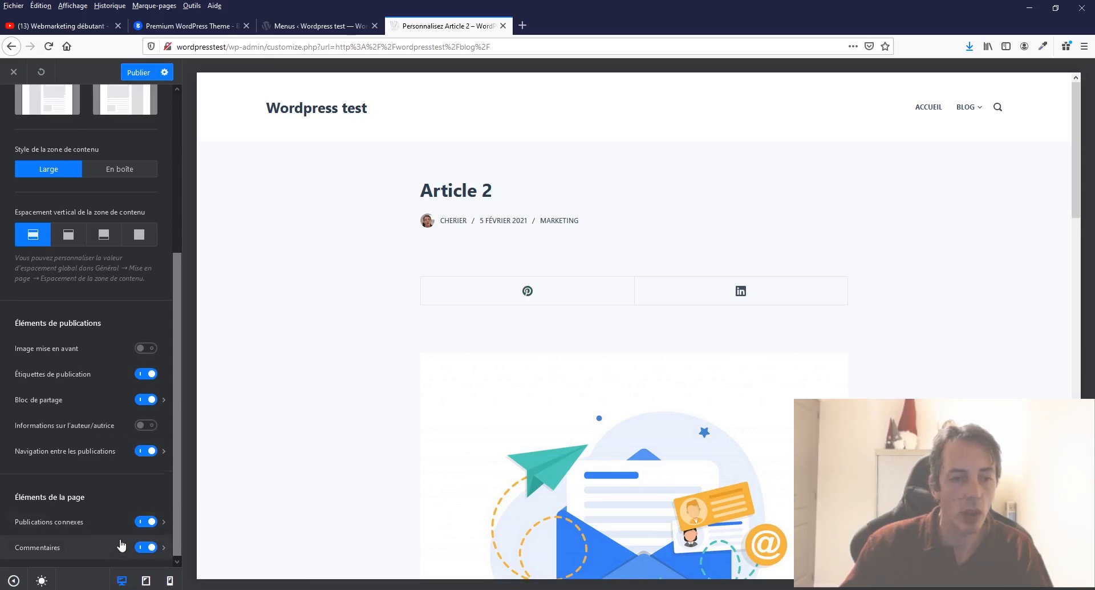
{"action": "left_click", "coordinate": [126, 228]}
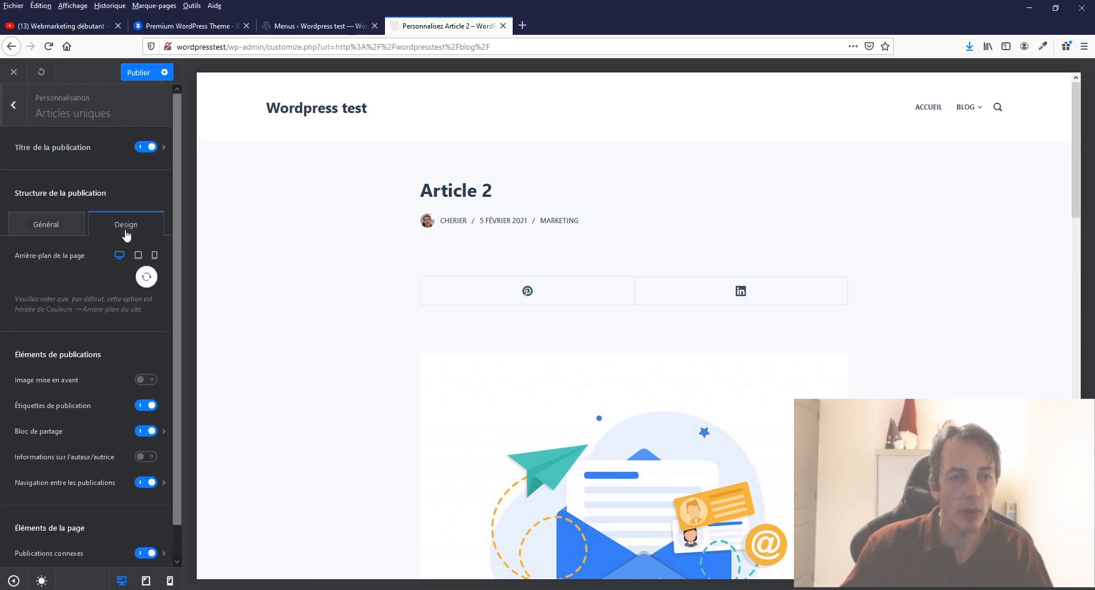
{"action": "scroll", "coordinate": [74, 376], "scroll_direction": "down", "scroll_amount": 1}
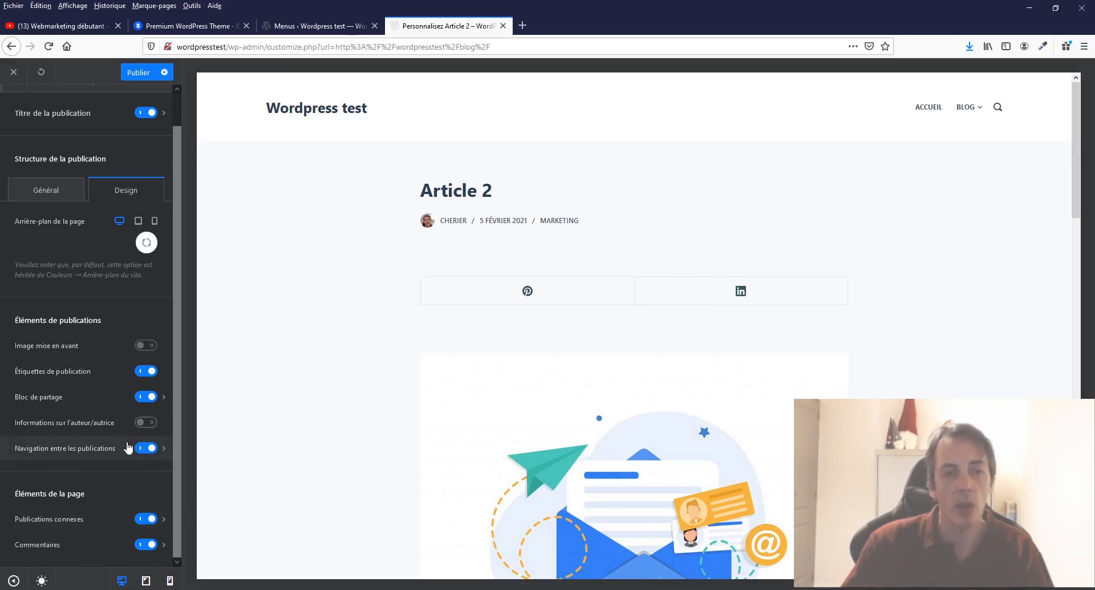
{"action": "scroll", "coordinate": [126, 448], "scroll_direction": "up", "scroll_amount": 1}
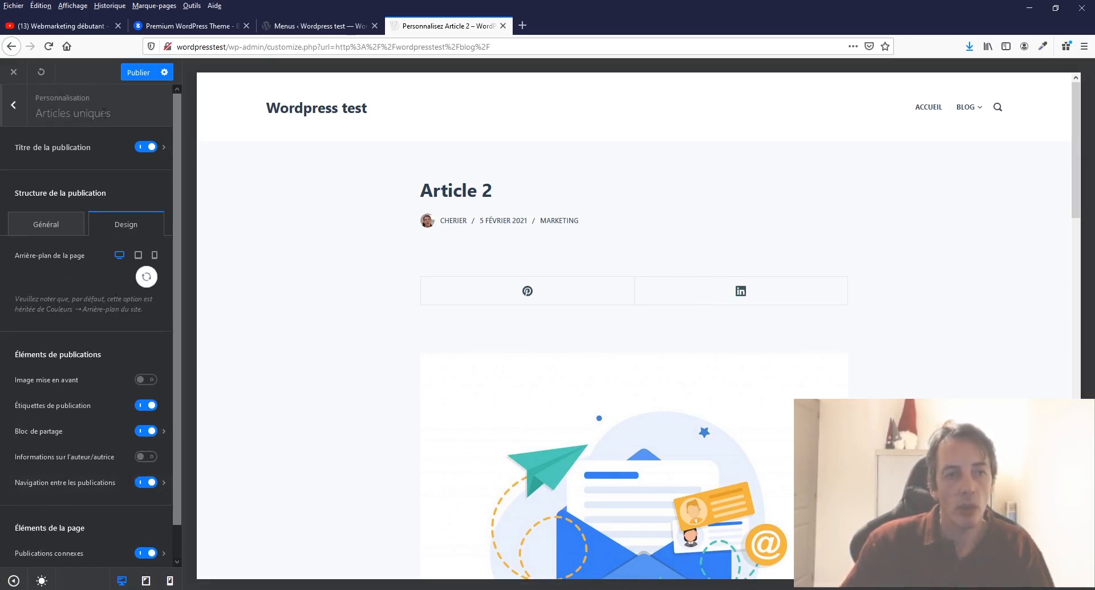
Open the Publications du blog settings and bring up the blog page in the preview to look over its article cards
{"action": "left_click", "coordinate": [13, 106]}
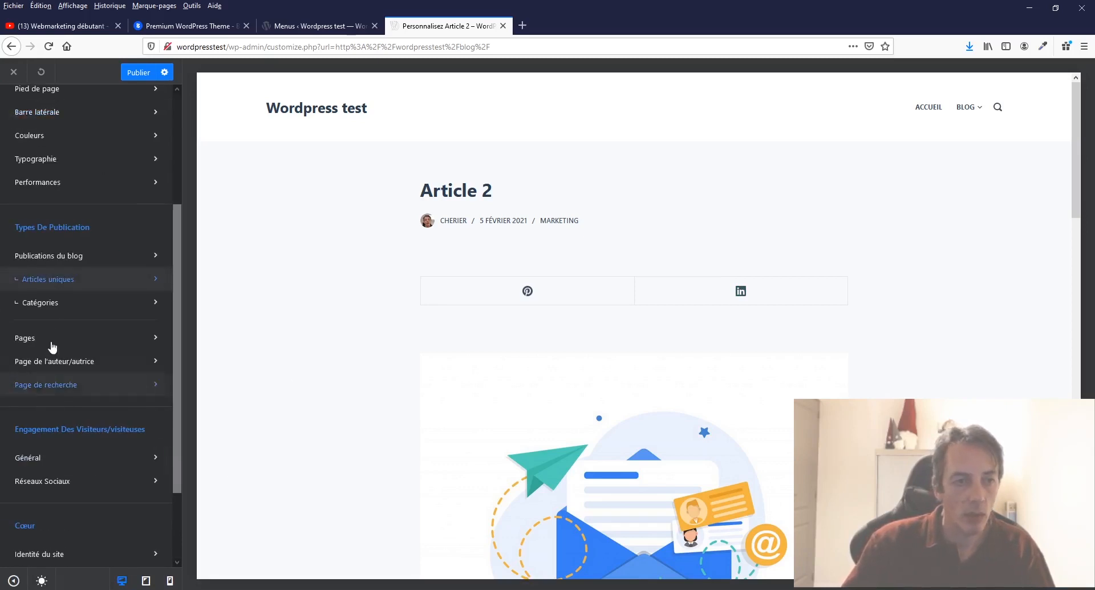
{"action": "left_click", "coordinate": [59, 257]}
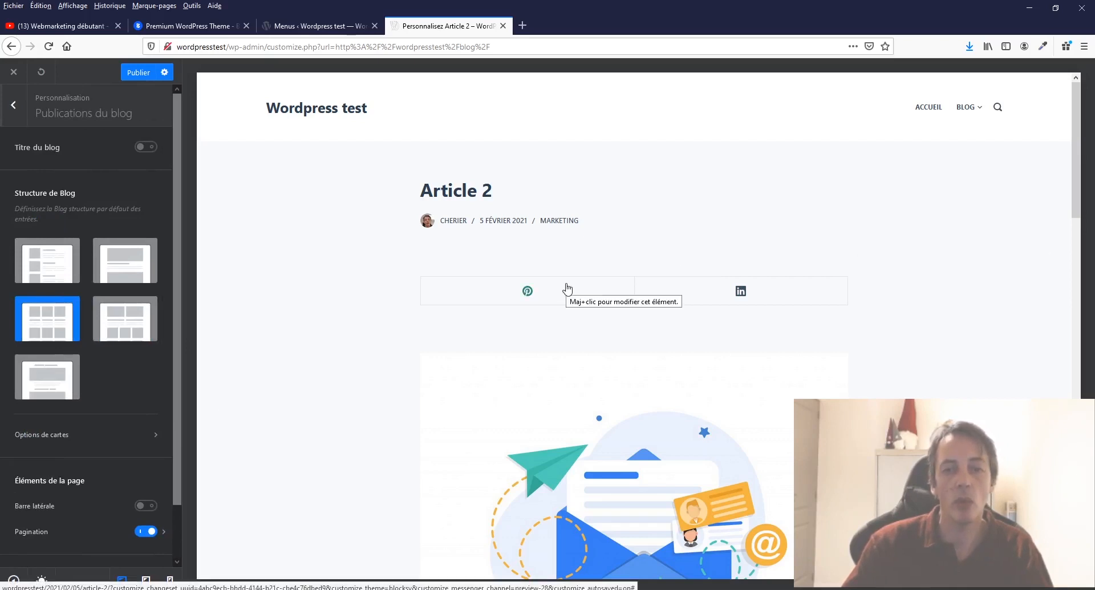
{"action": "left_click", "coordinate": [974, 109]}
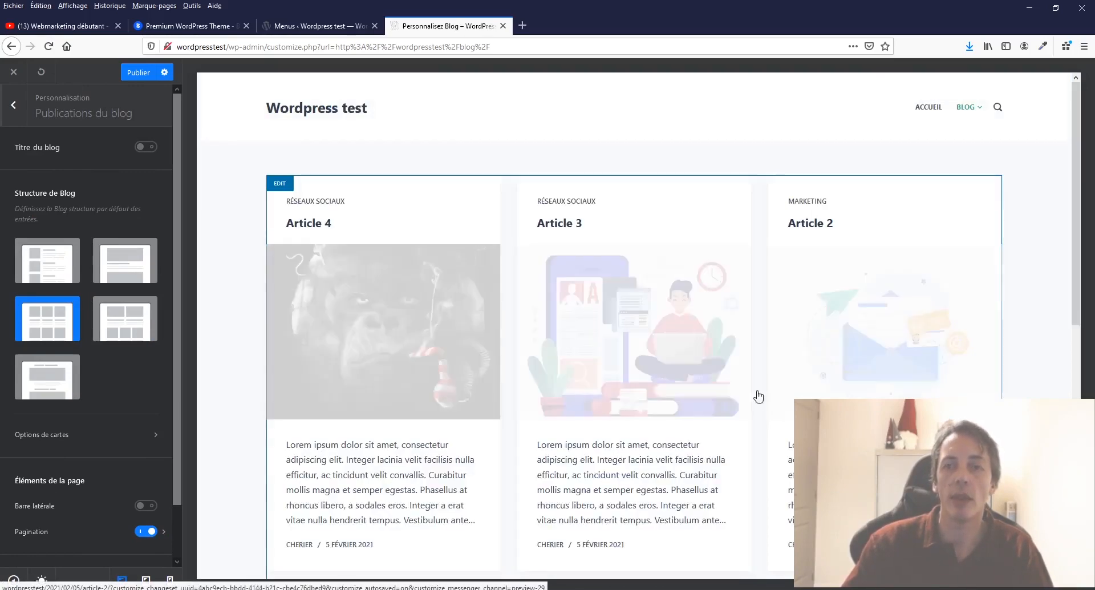
{"action": "scroll", "coordinate": [651, 362], "scroll_direction": "down", "scroll_amount": 5}
{"action": "scroll", "coordinate": [648, 360], "scroll_direction": "up", "scroll_amount": 5}
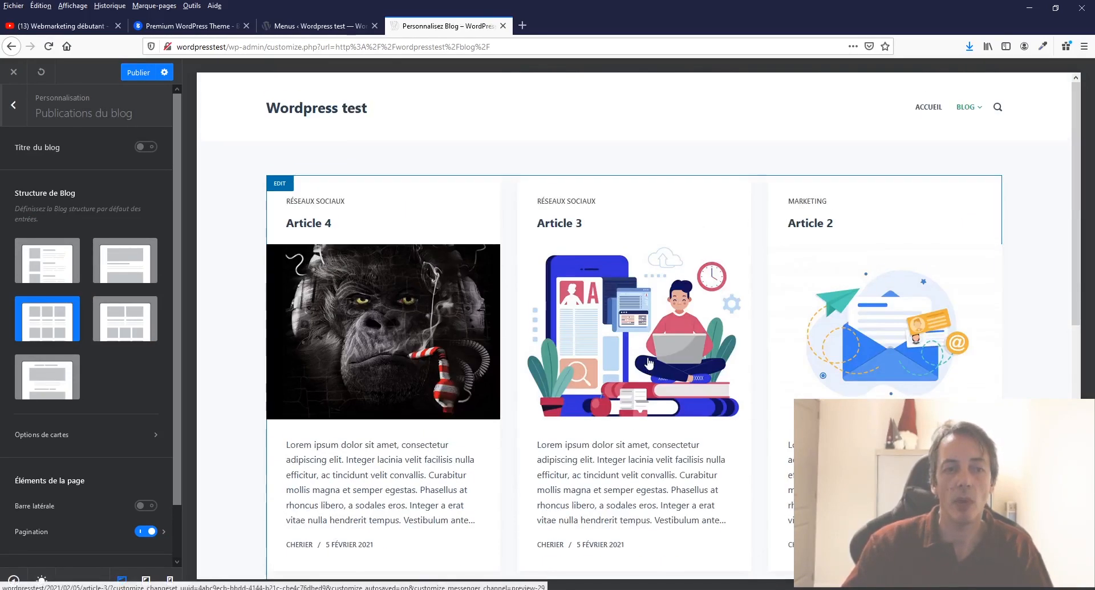
Try the Simple blog structure and return to the three-column grid layout
{"action": "left_click", "coordinate": [20, 253]}
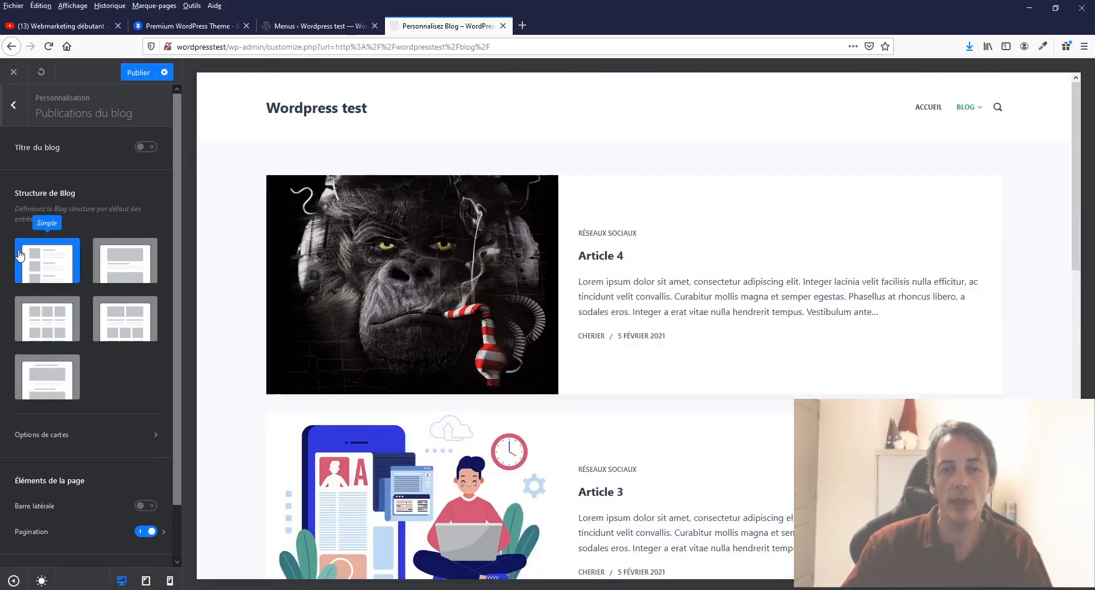
{"action": "left_click", "coordinate": [32, 302]}
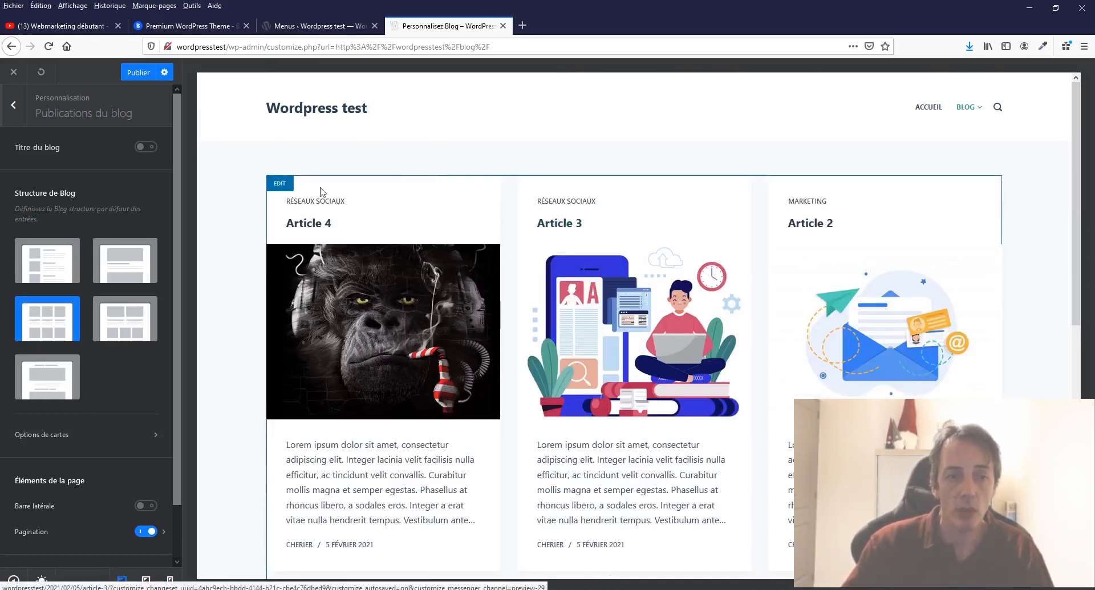
Try hiding the blog page's pagination, turn it back on and check the article list in the preview
{"action": "scroll", "coordinate": [35, 440], "scroll_direction": "down", "scroll_amount": 1}
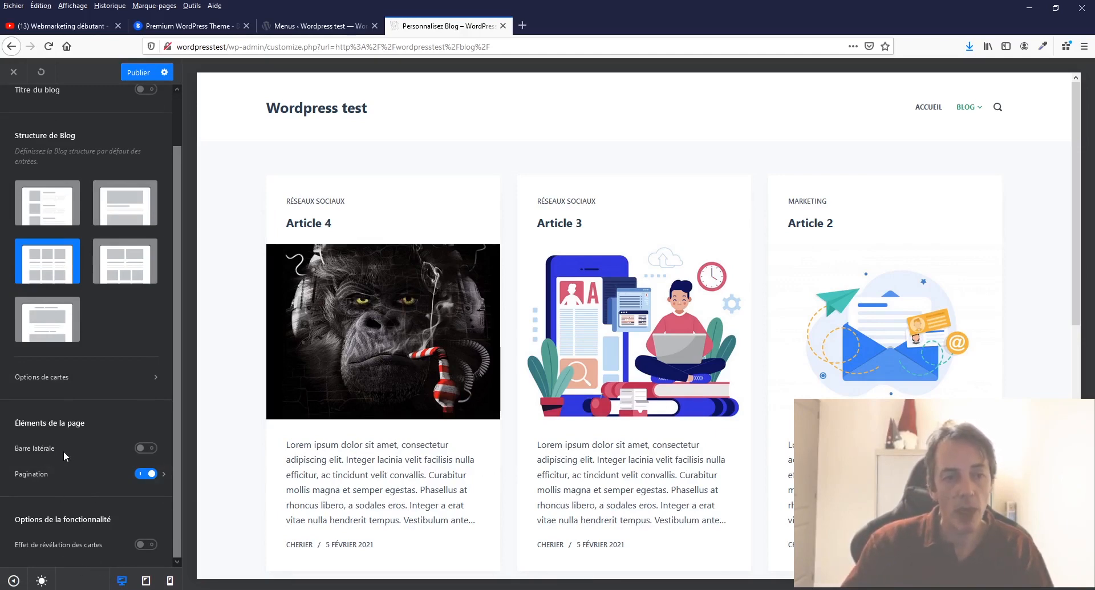
{"action": "left_click", "coordinate": [145, 480]}
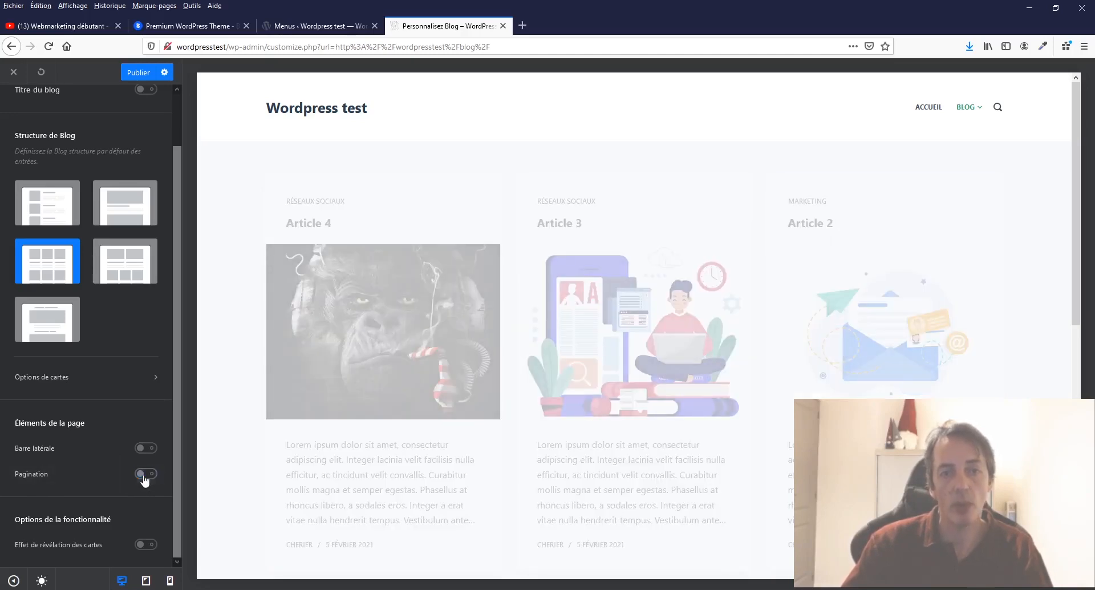
{"action": "left_click", "coordinate": [145, 479]}
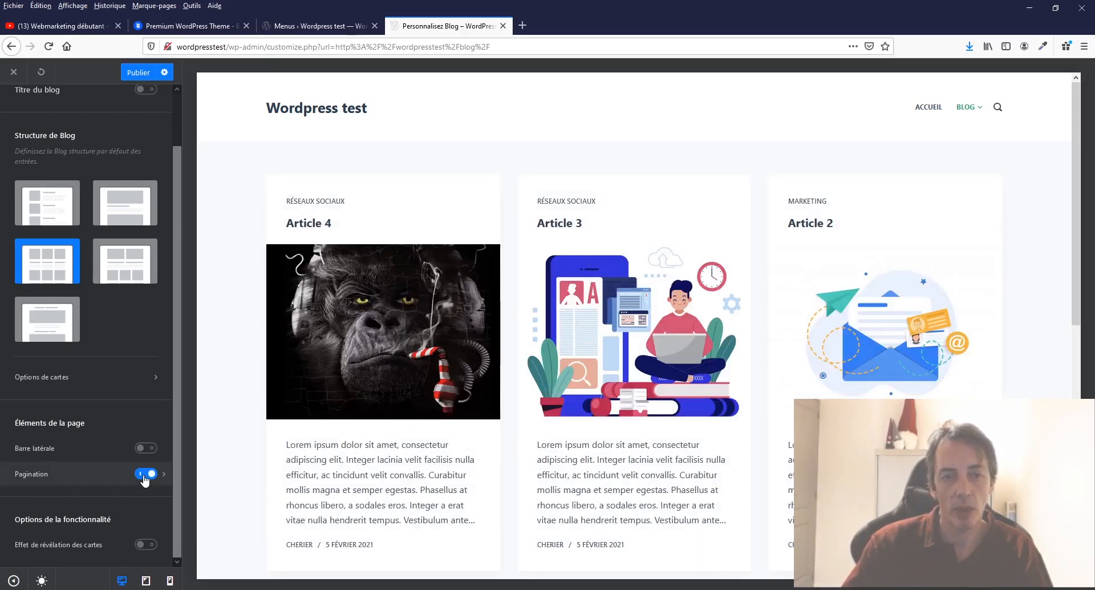
{"action": "scroll", "coordinate": [719, 370], "scroll_direction": "down", "scroll_amount": 3}
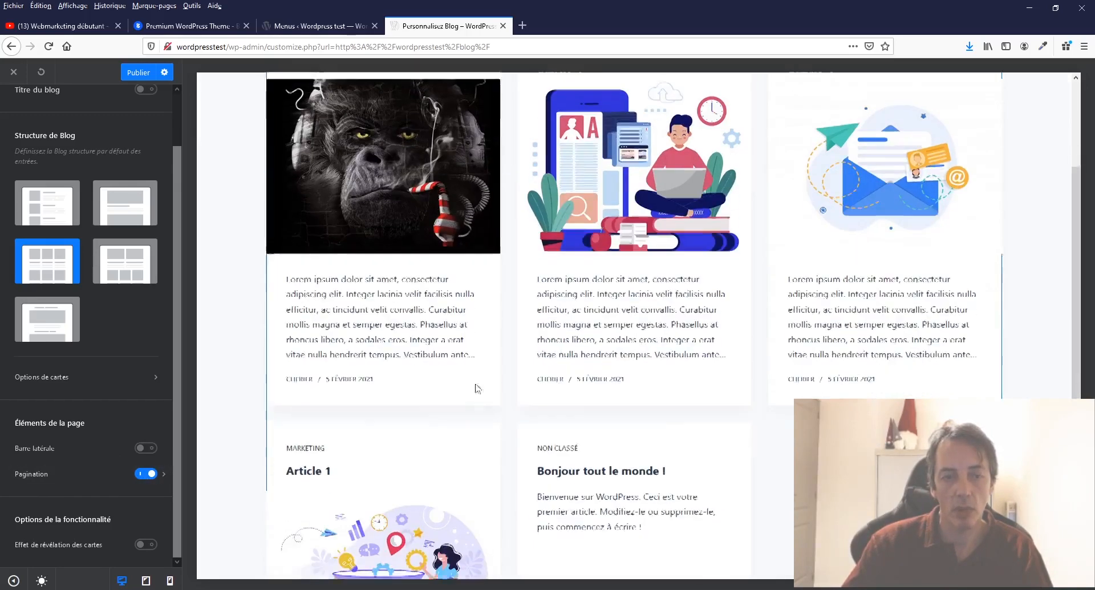
Open the Pagination settings, examine the available pagination types against the blog preview, and keep Standard
{"action": "left_click", "coordinate": [164, 475]}
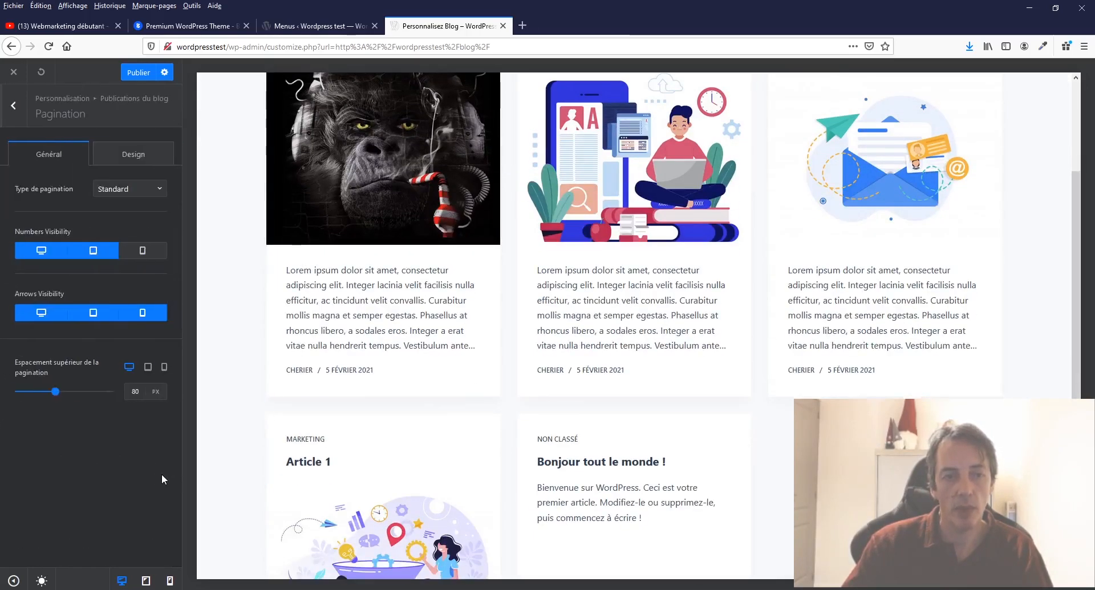
{"action": "left_click", "coordinate": [135, 190]}
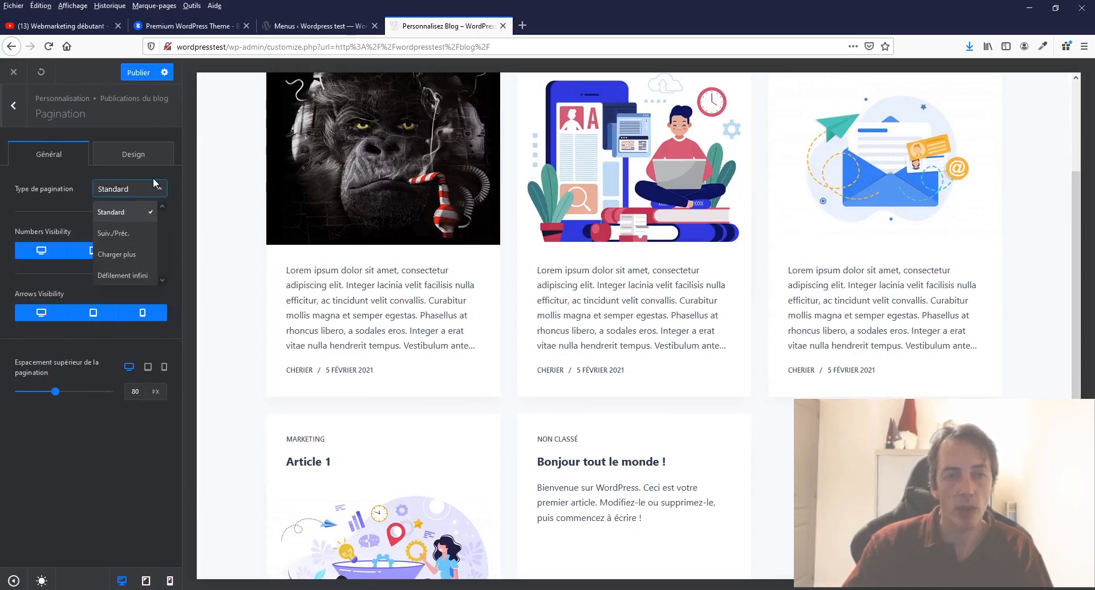
{"action": "scroll", "coordinate": [777, 460], "scroll_direction": "down", "scroll_amount": 5}
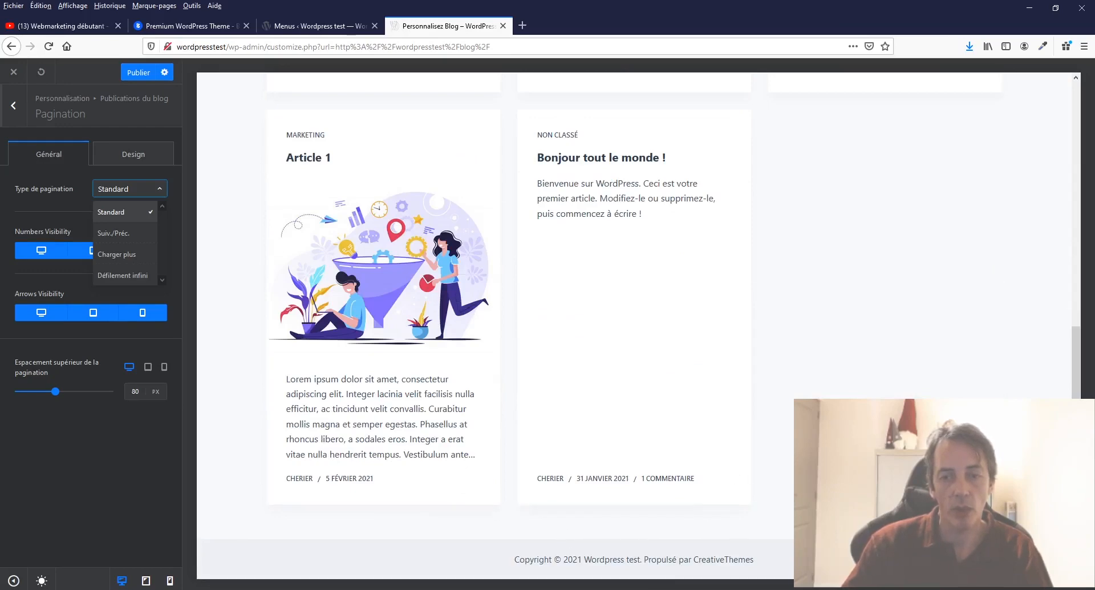
{"action": "scroll", "coordinate": [611, 517], "scroll_direction": "up", "scroll_amount": 5}
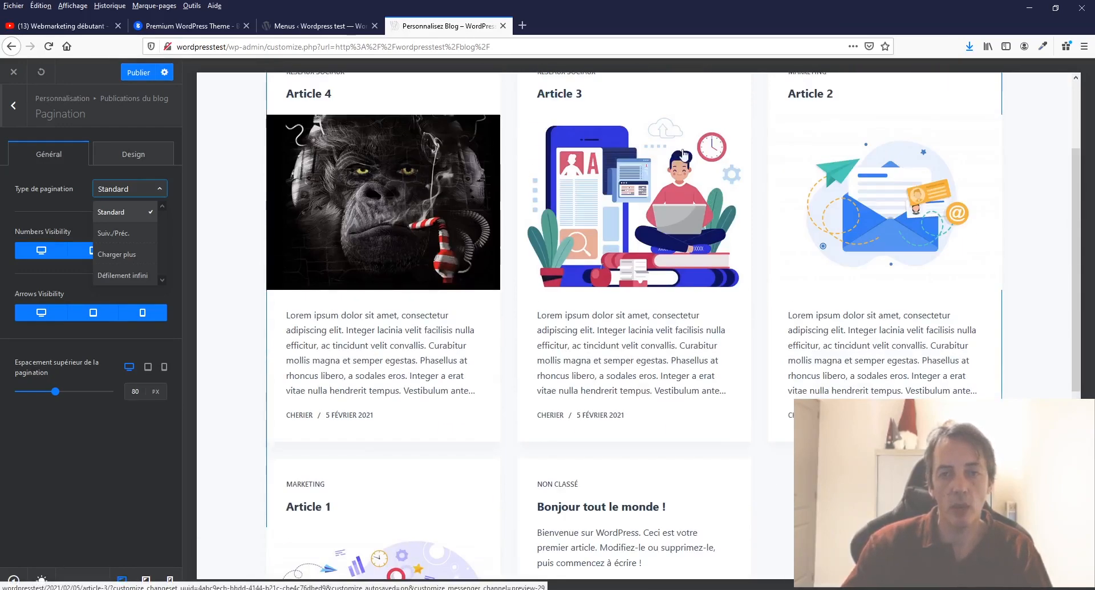
{"action": "scroll", "coordinate": [684, 153], "scroll_direction": "down", "scroll_amount": 5}
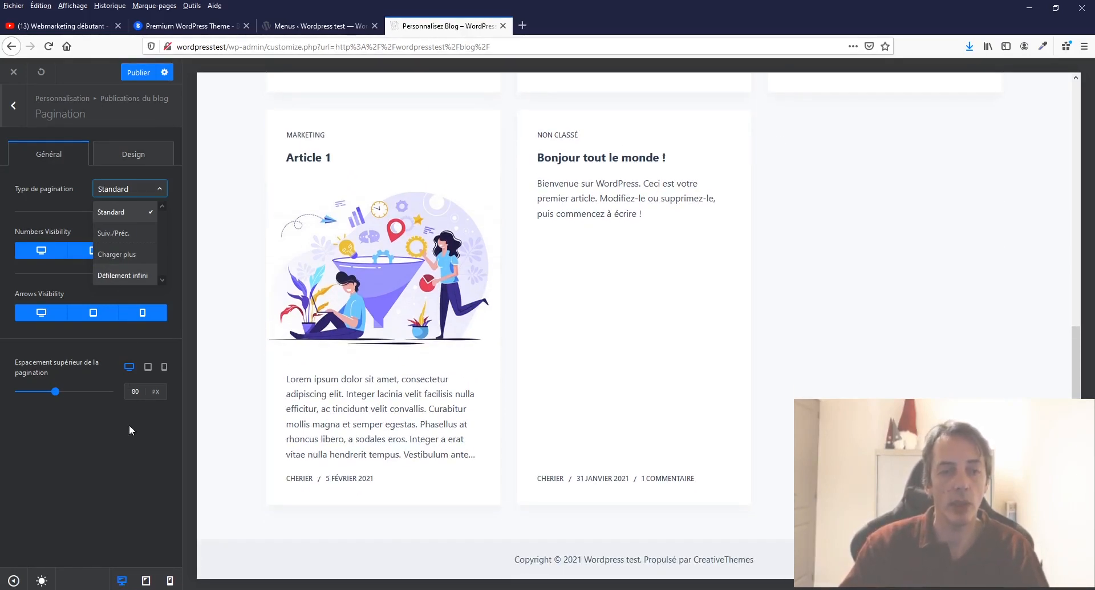
{"action": "left_click", "coordinate": [127, 207]}
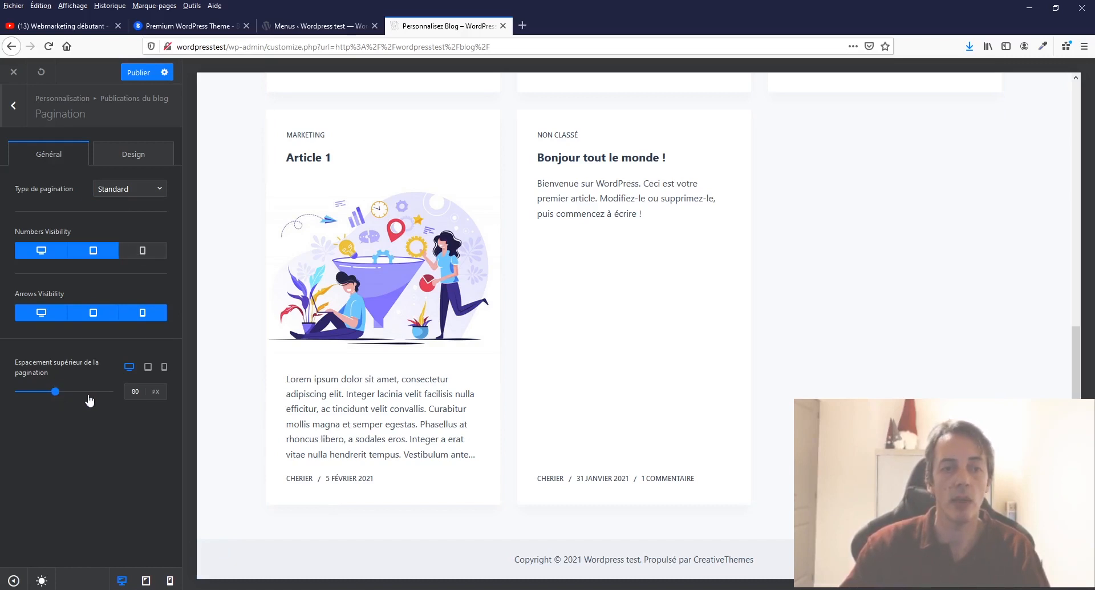
Try a solid divider with a width of 3 in the pagination design, check it in the preview and reset the divider
{"action": "left_click", "coordinate": [142, 158]}
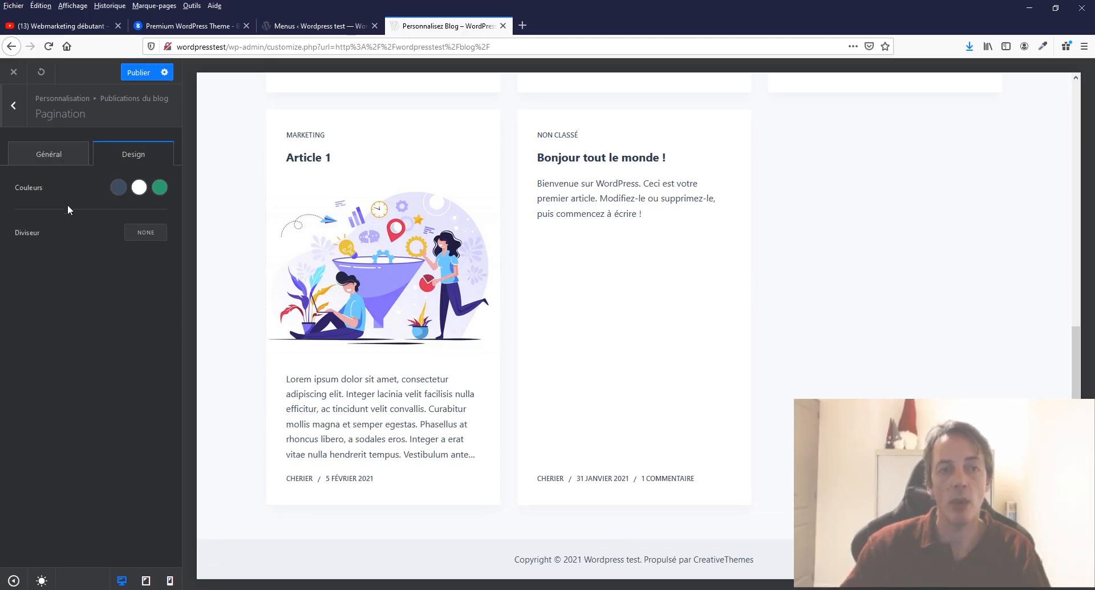
{"action": "left_click", "coordinate": [146, 234]}
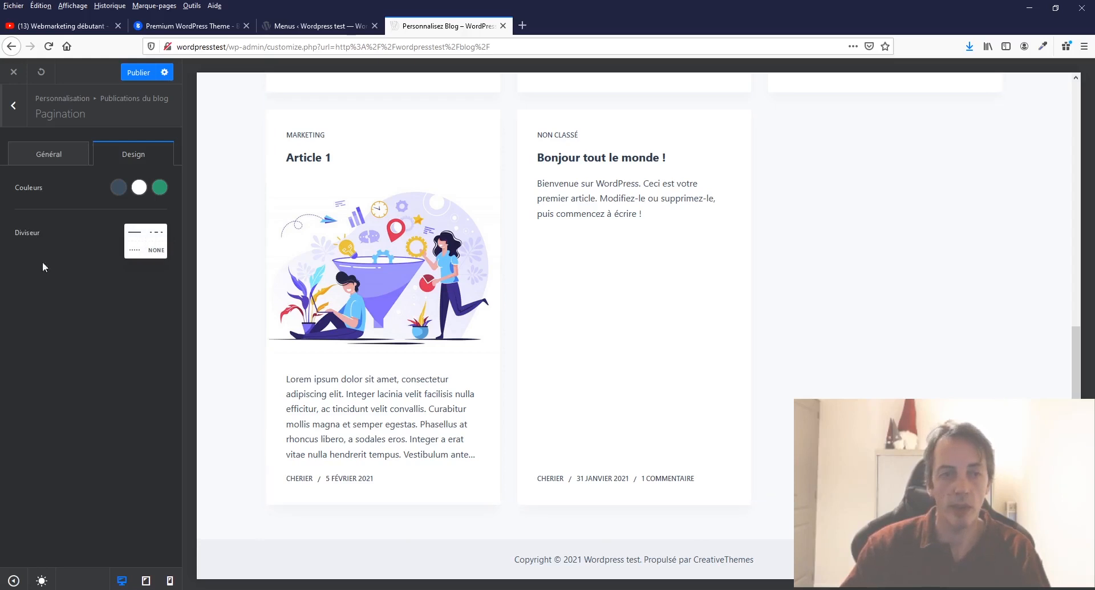
{"action": "left_click", "coordinate": [140, 235]}
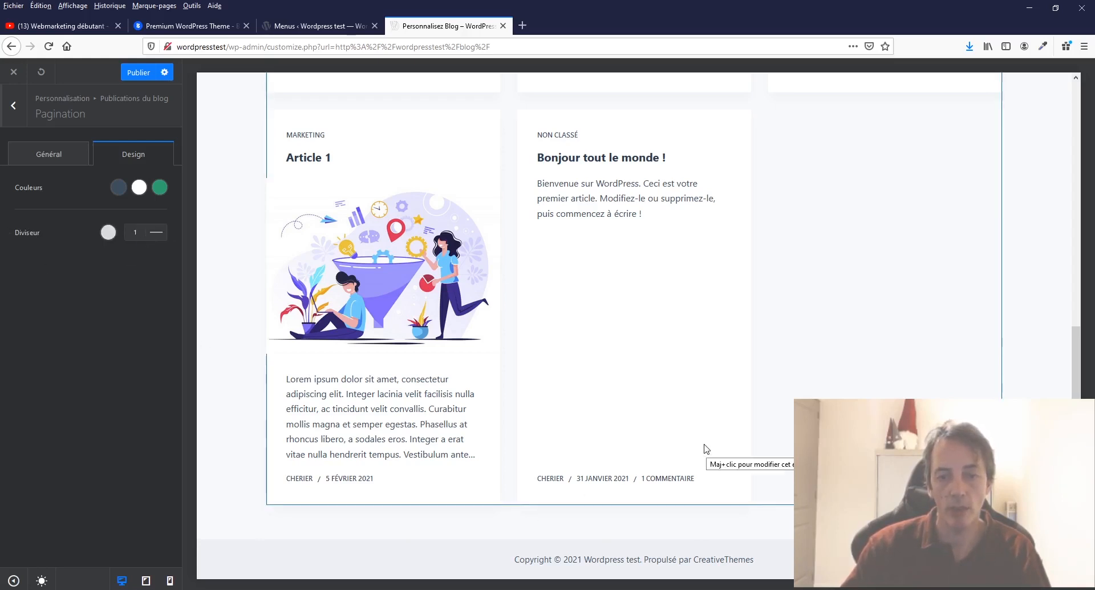
{"action": "scroll", "coordinate": [633, 325], "scroll_direction": "up", "scroll_amount": 10}
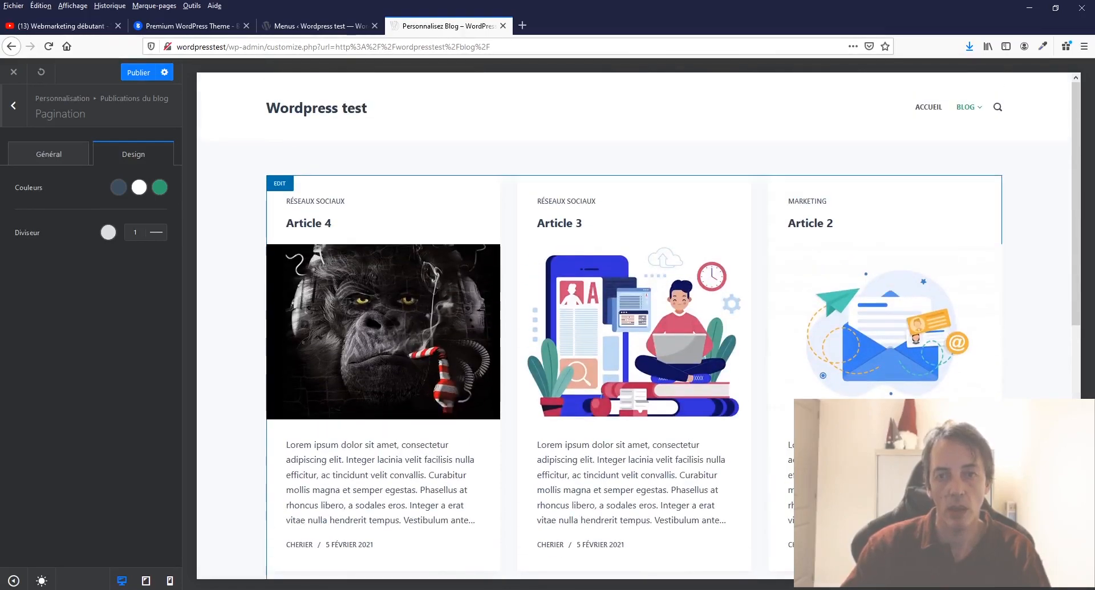
{"action": "scroll", "coordinate": [399, 325], "scroll_direction": "down", "scroll_amount": 10}
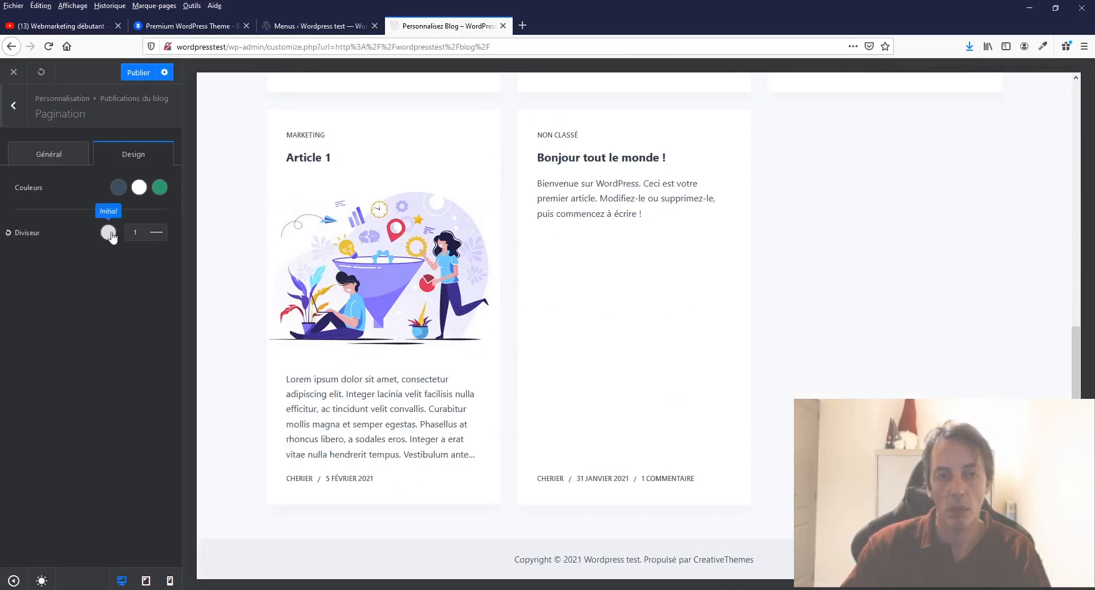
{"action": "left_click", "coordinate": [136, 232]}
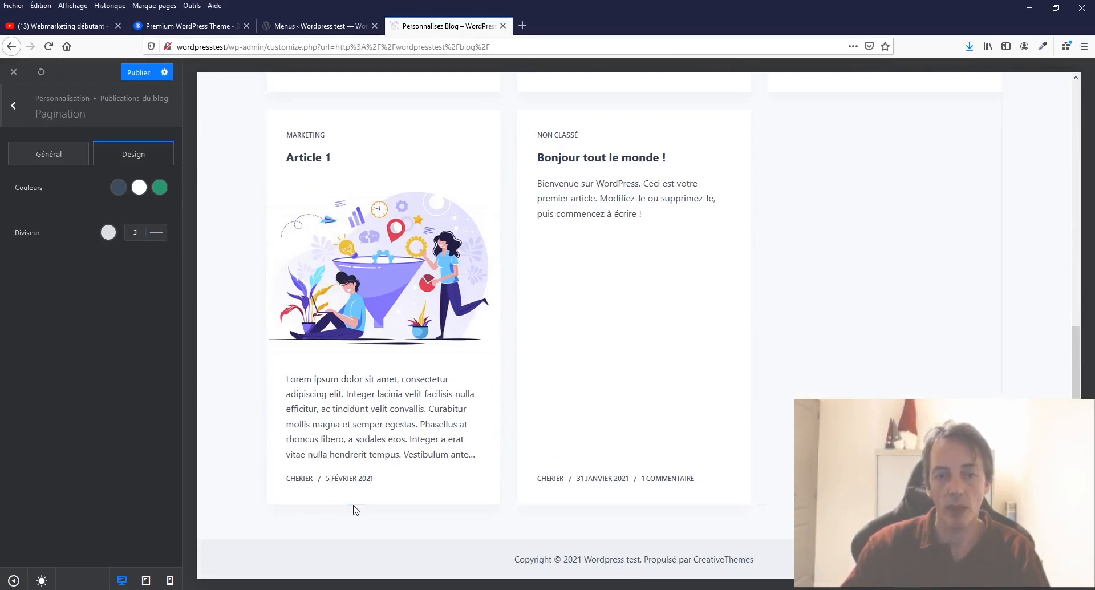
{"action": "left_click", "coordinate": [10, 233]}
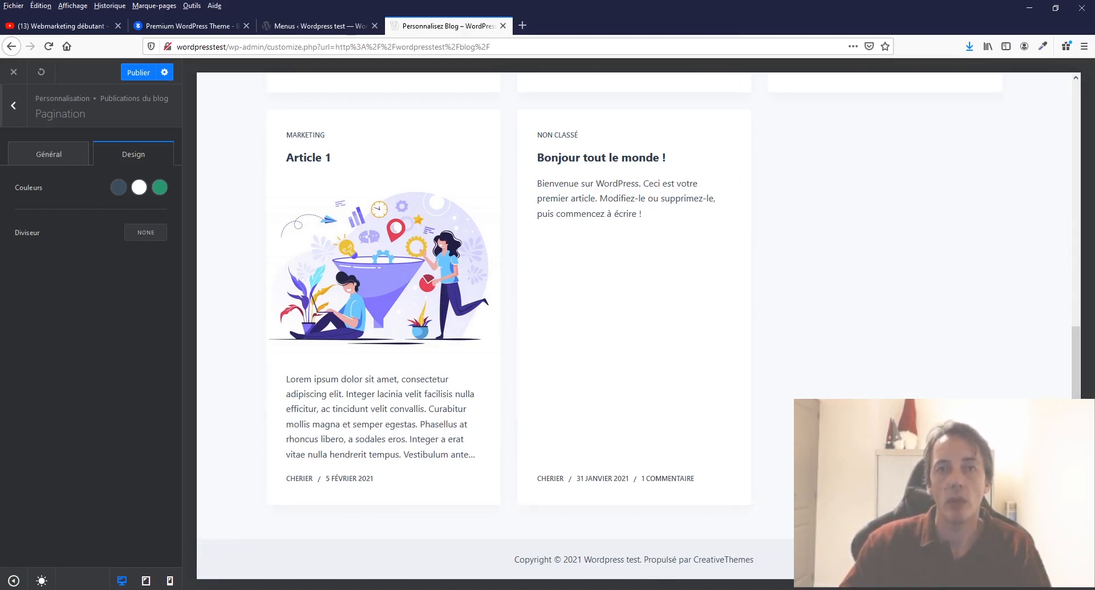
Turn on the blog title in the Publications du blog settings and publish the changes
{"action": "left_click", "coordinate": [13, 105]}
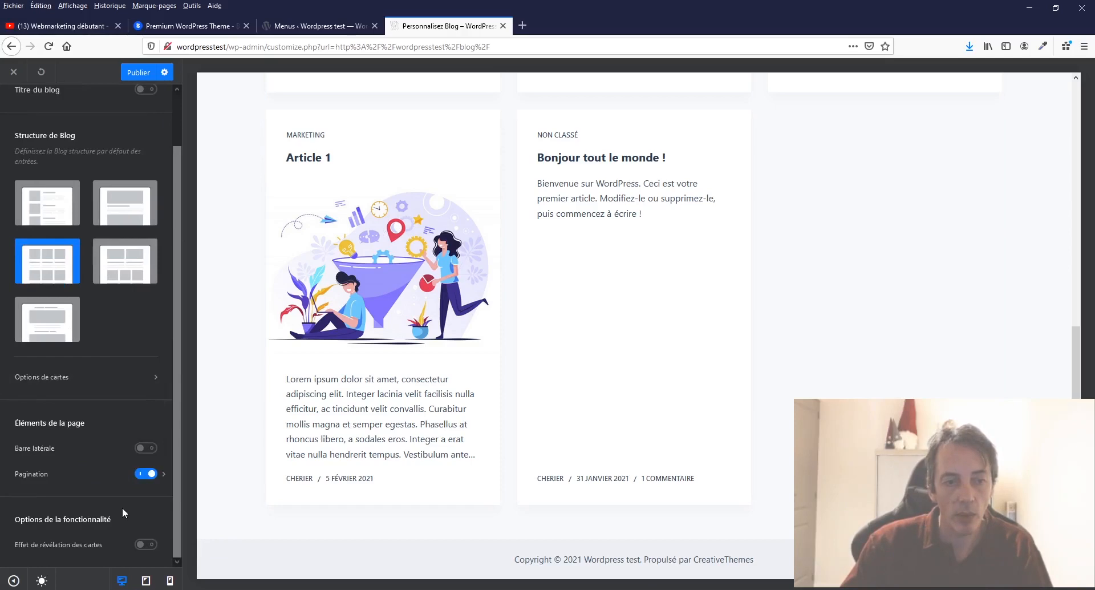
{"action": "scroll", "coordinate": [122, 508], "scroll_direction": "up", "scroll_amount": 2}
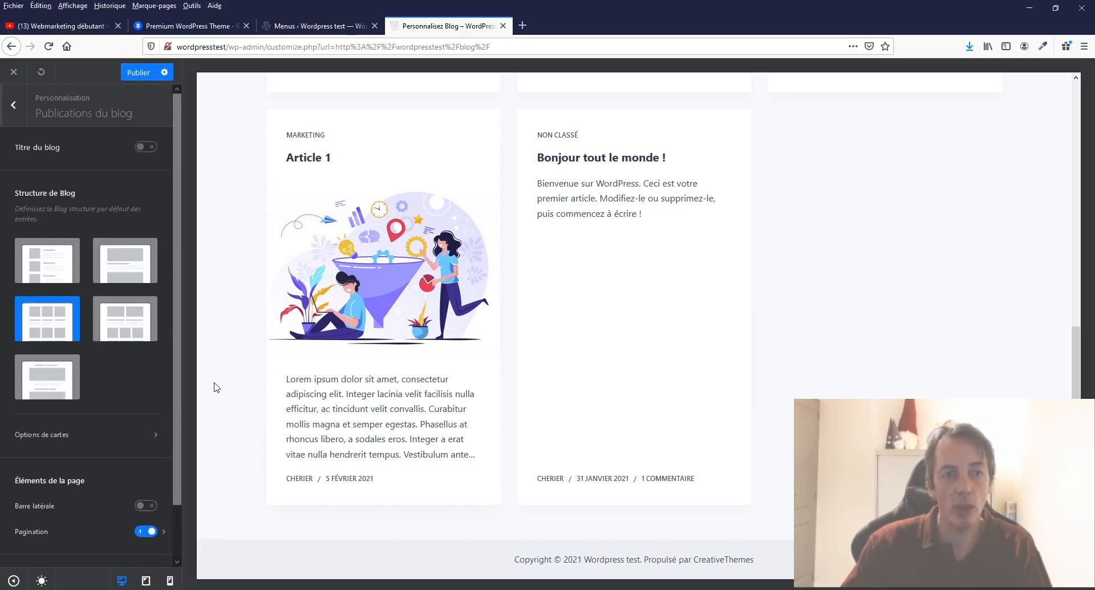
{"action": "scroll", "coordinate": [217, 388], "scroll_direction": "up", "scroll_amount": 10}
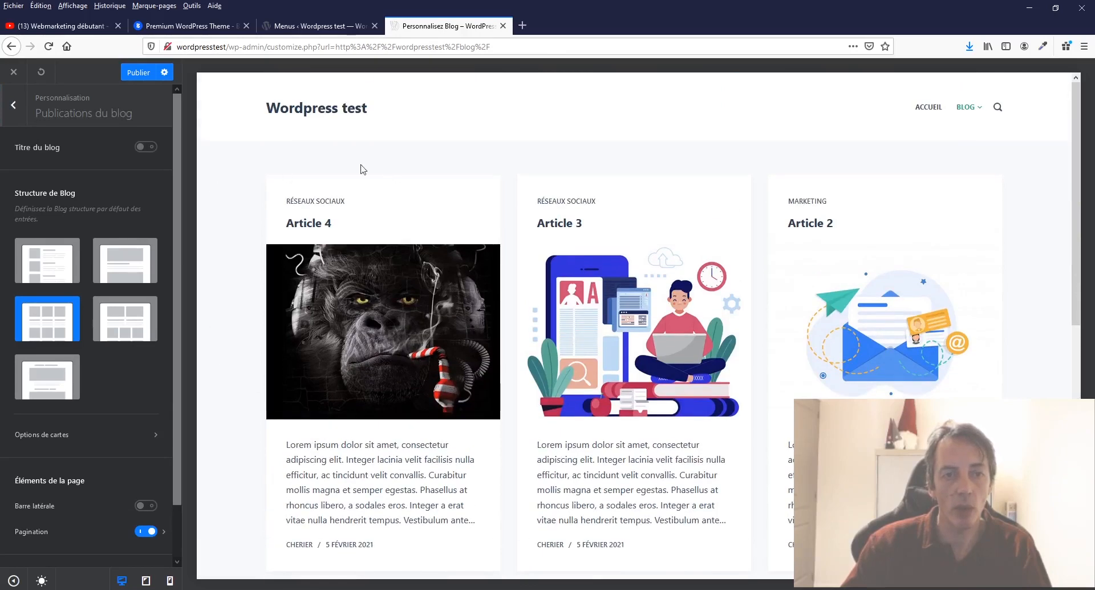
{"action": "left_click", "coordinate": [150, 147]}
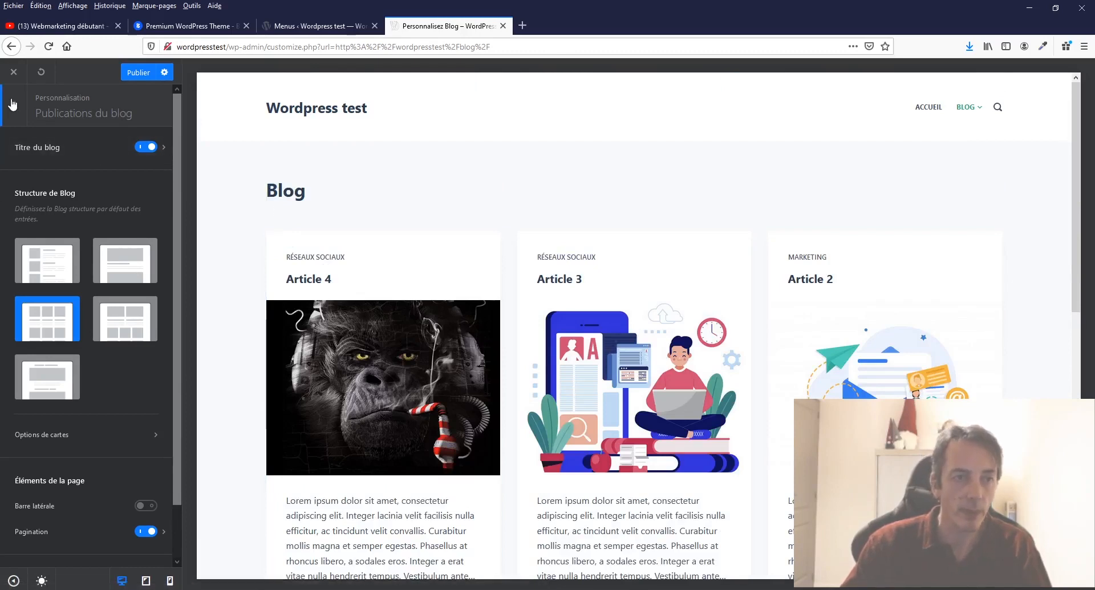
{"action": "left_click", "coordinate": [128, 75]}
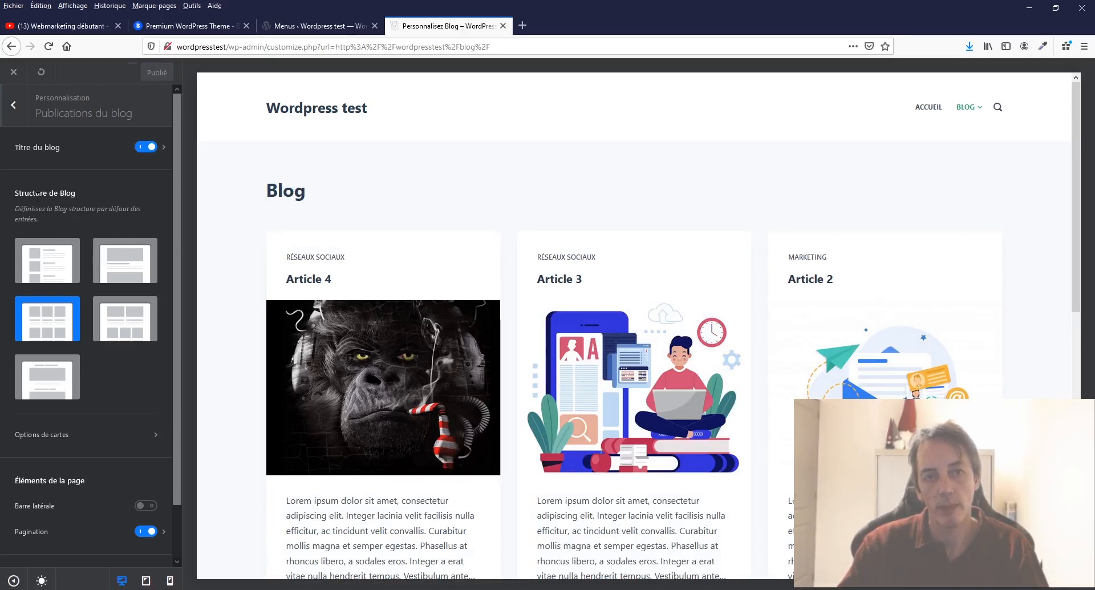
Open the Performances settings, try the Aucun and Cercles image loading animations, and return to Fondu
{"action": "left_click", "coordinate": [13, 105]}
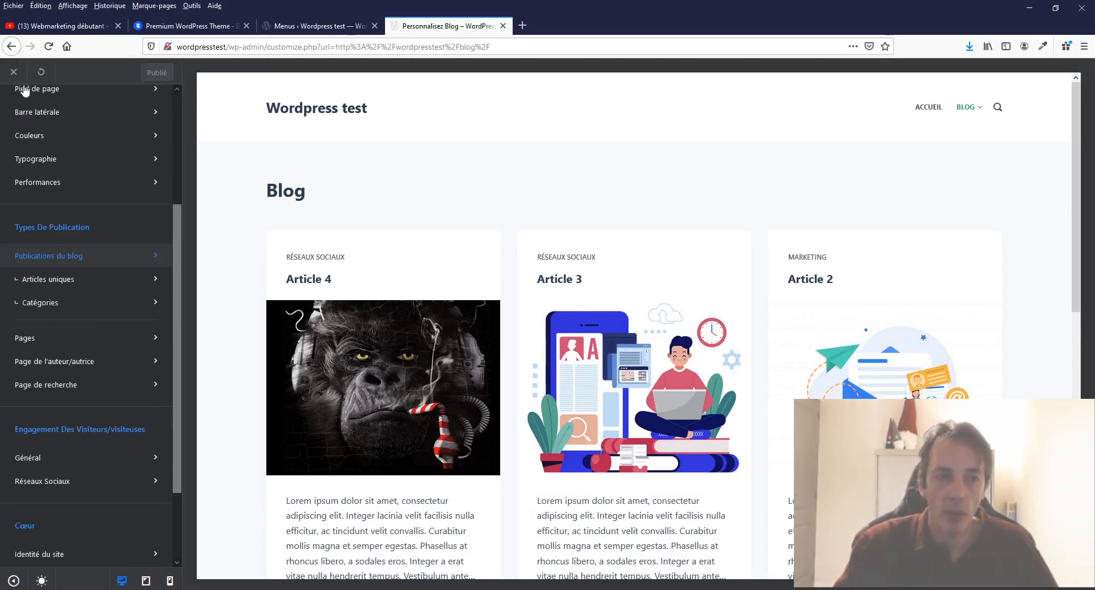
{"action": "left_click", "coordinate": [45, 181]}
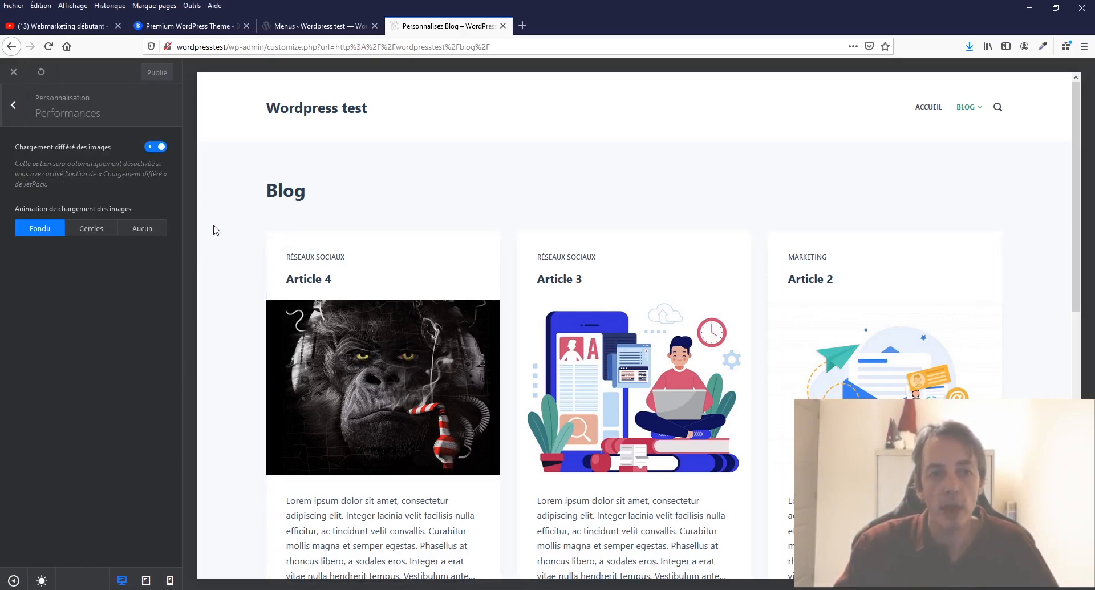
{"action": "left_click", "coordinate": [153, 229]}
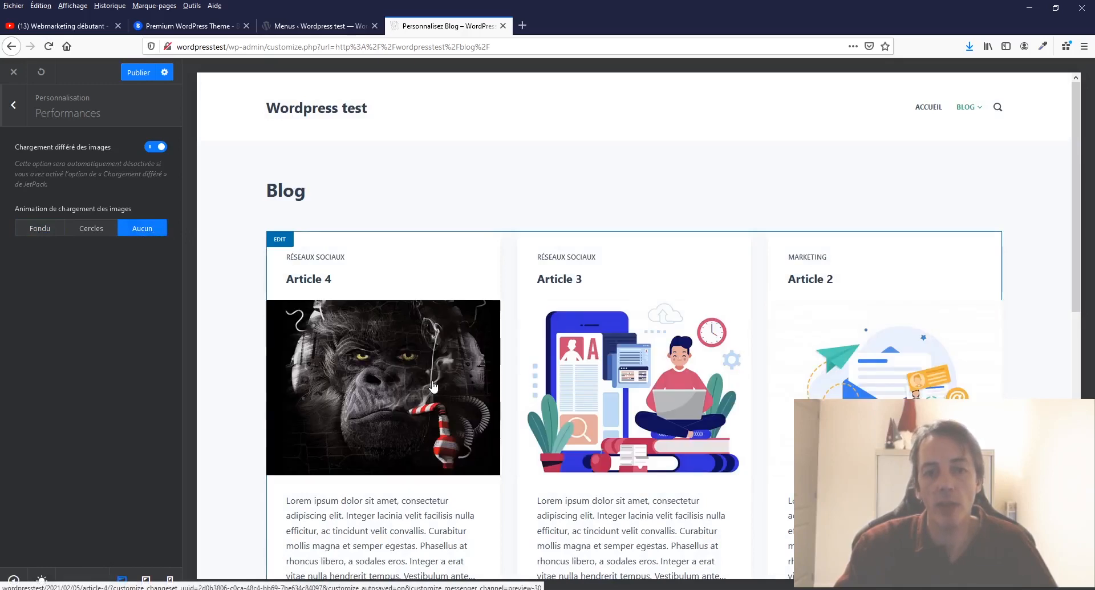
{"action": "left_click", "coordinate": [31, 230]}
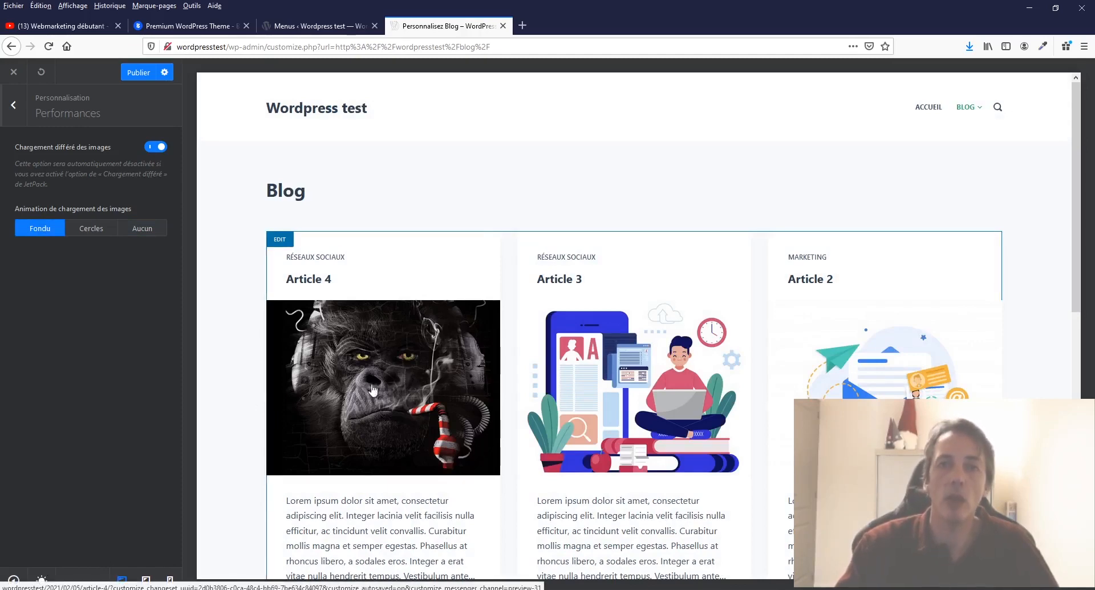
{"action": "left_click", "coordinate": [90, 229]}
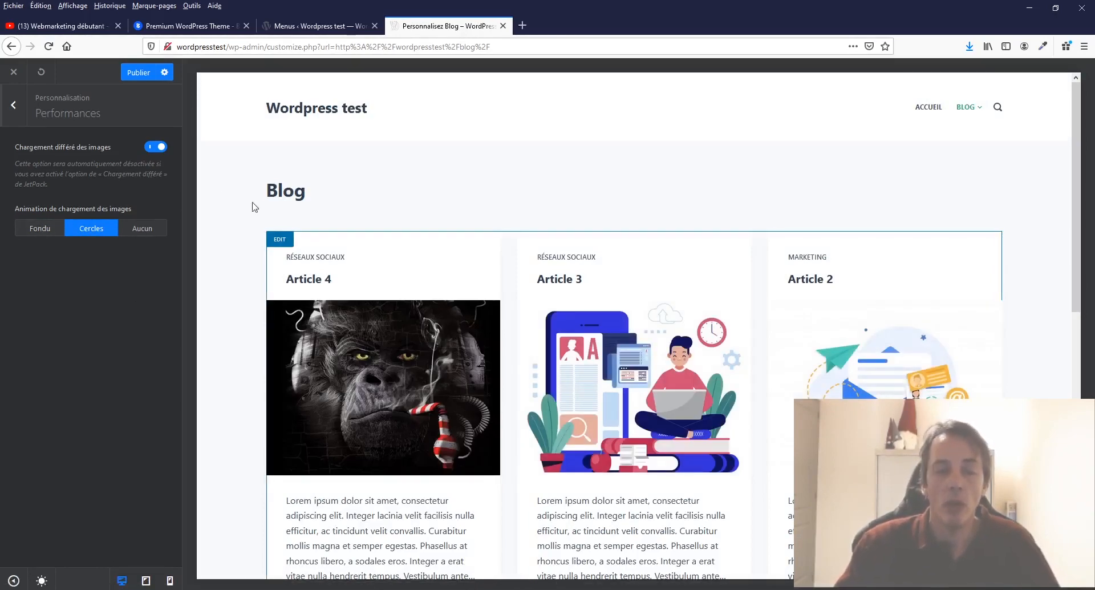
{"action": "left_click", "coordinate": [52, 228]}
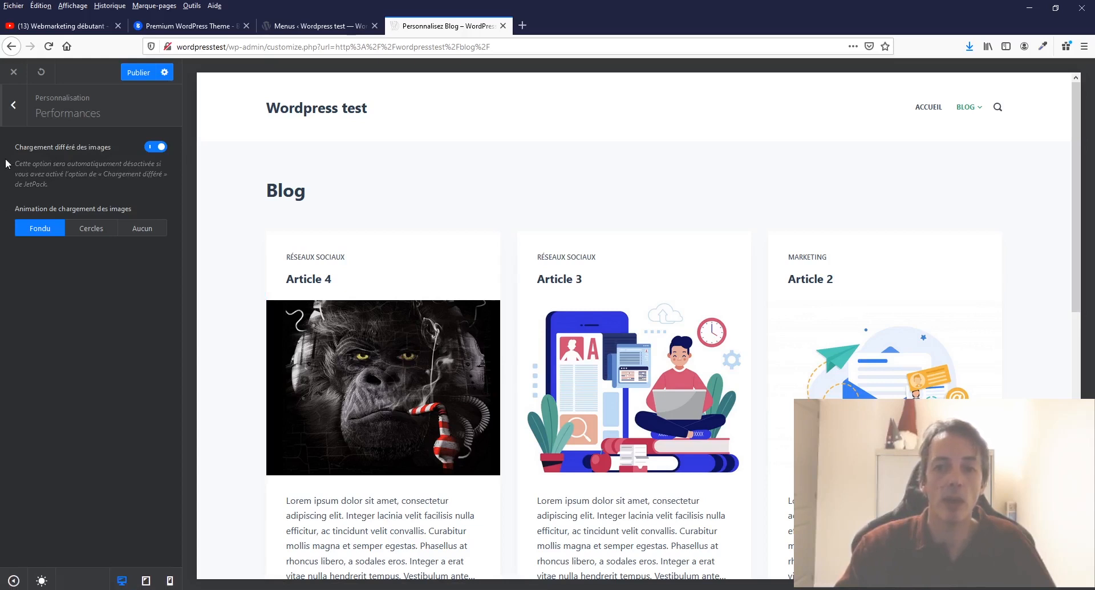
Open the Typographie settings and examine the fonts for headings, buttons, quotes and preformatted text, the default family and the base font's options
{"action": "left_click", "coordinate": [14, 105]}
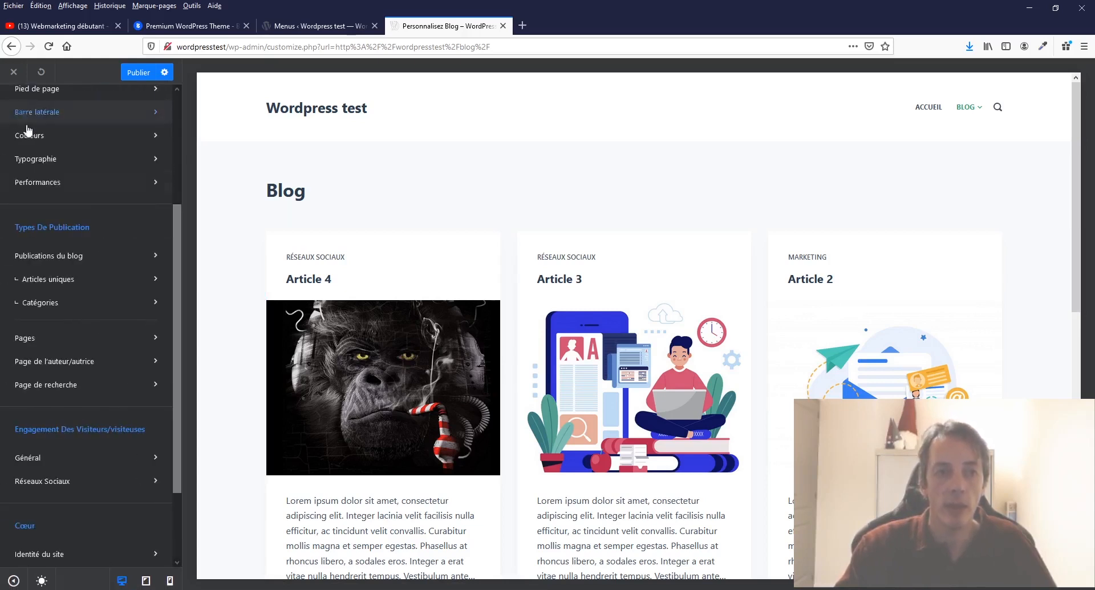
{"action": "scroll", "coordinate": [86, 483], "scroll_direction": "up", "scroll_amount": 5}
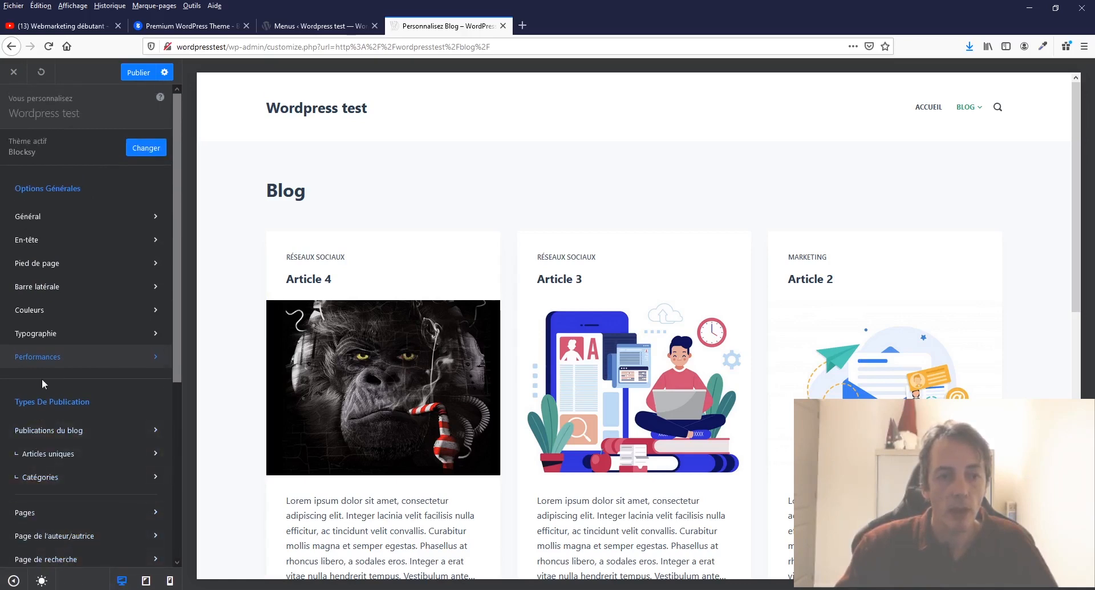
{"action": "left_click", "coordinate": [38, 335]}
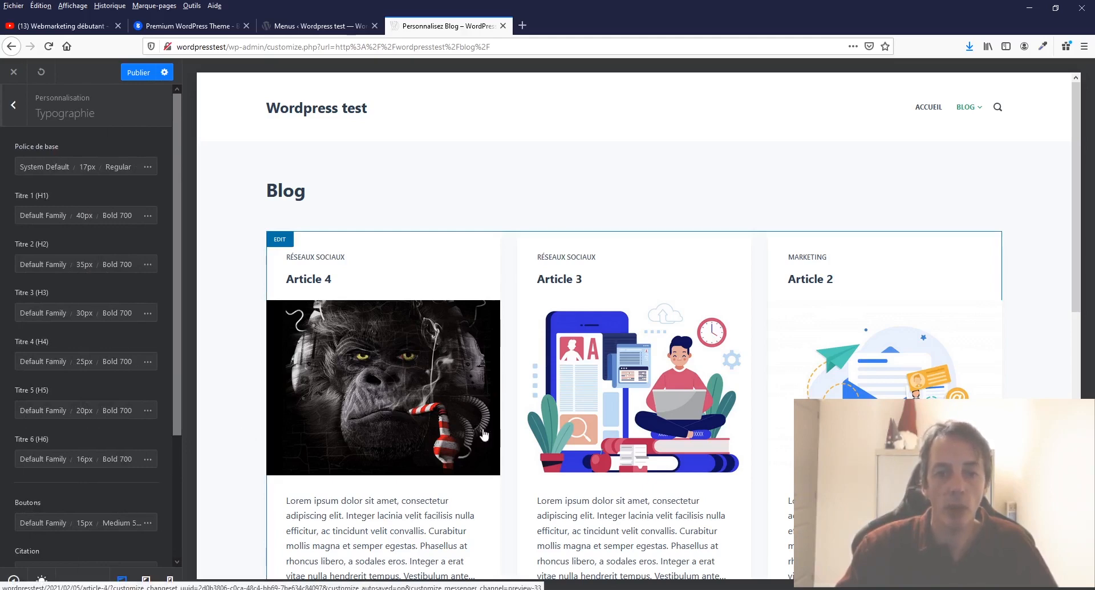
{"action": "left_click", "coordinate": [13, 105]}
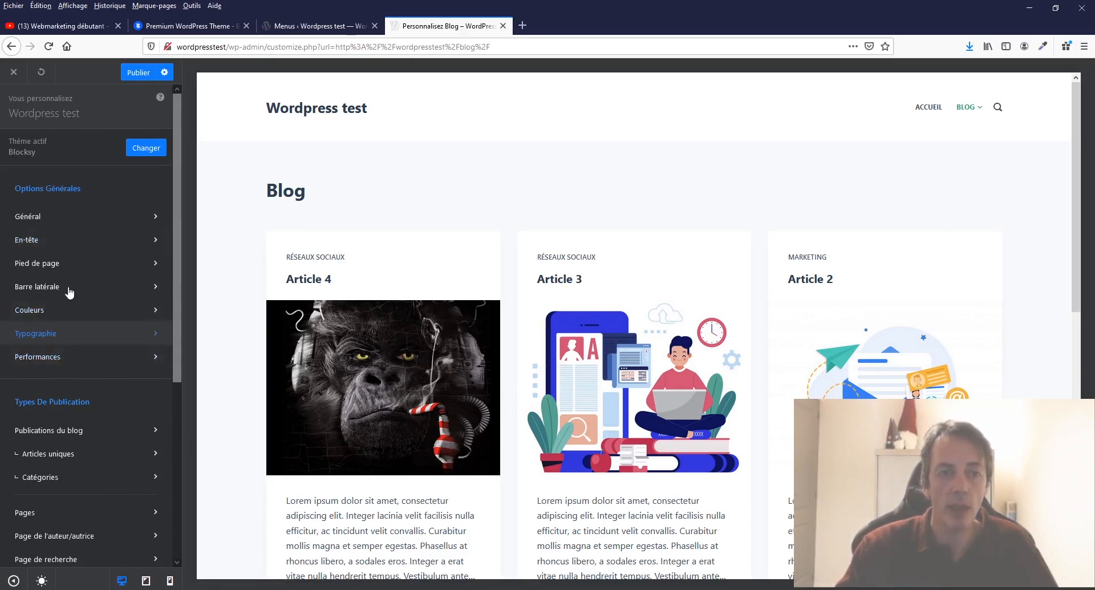
{"action": "left_click", "coordinate": [47, 337]}
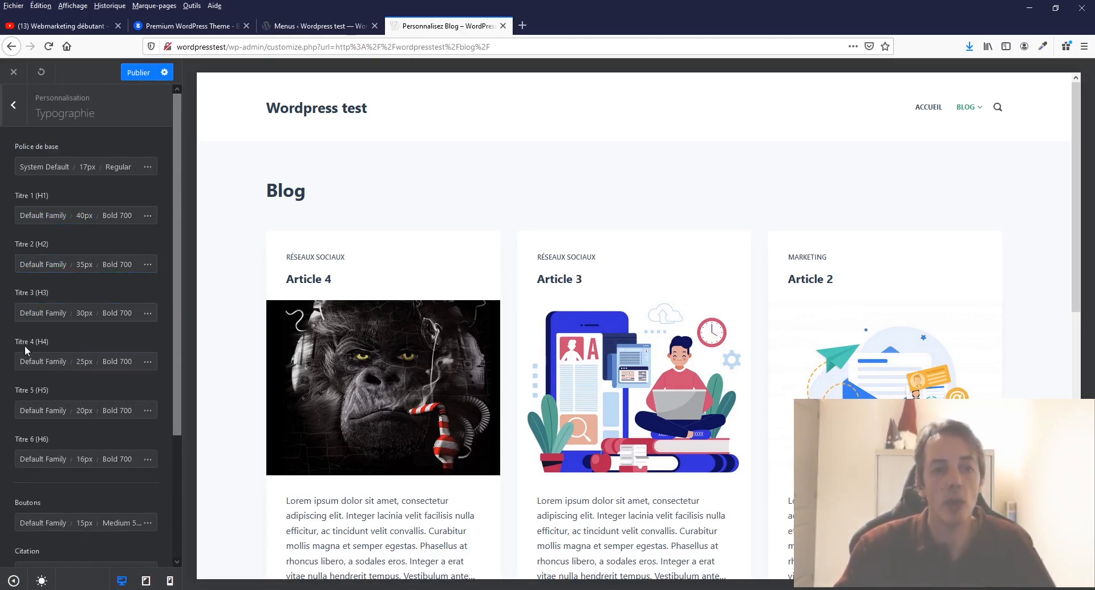
{"action": "scroll", "coordinate": [21, 468], "scroll_direction": "down", "scroll_amount": 3}
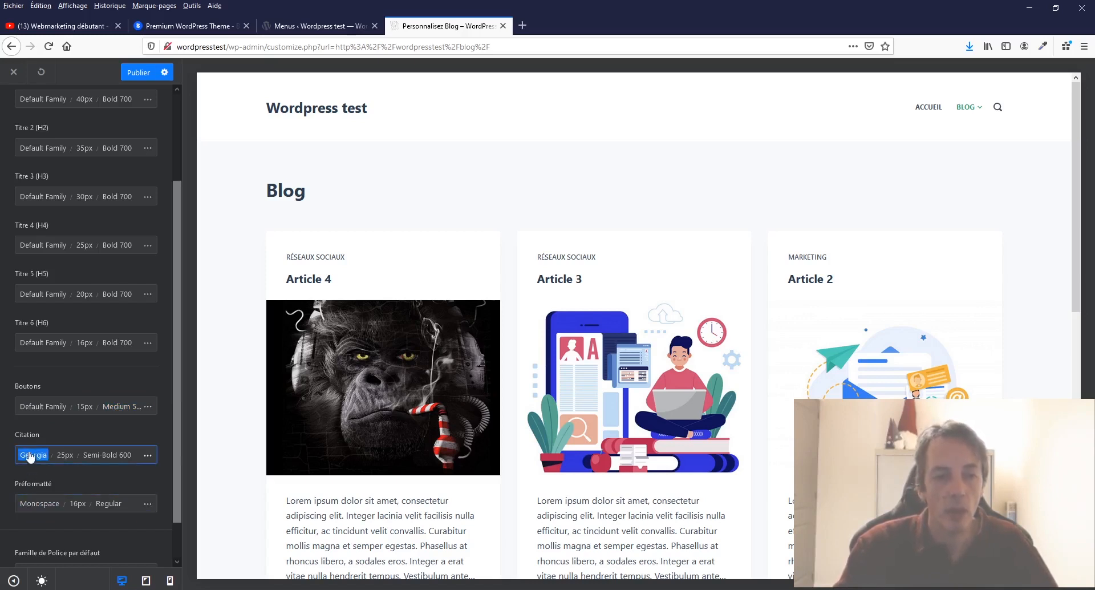
{"action": "scroll", "coordinate": [32, 489], "scroll_direction": "down", "scroll_amount": 2}
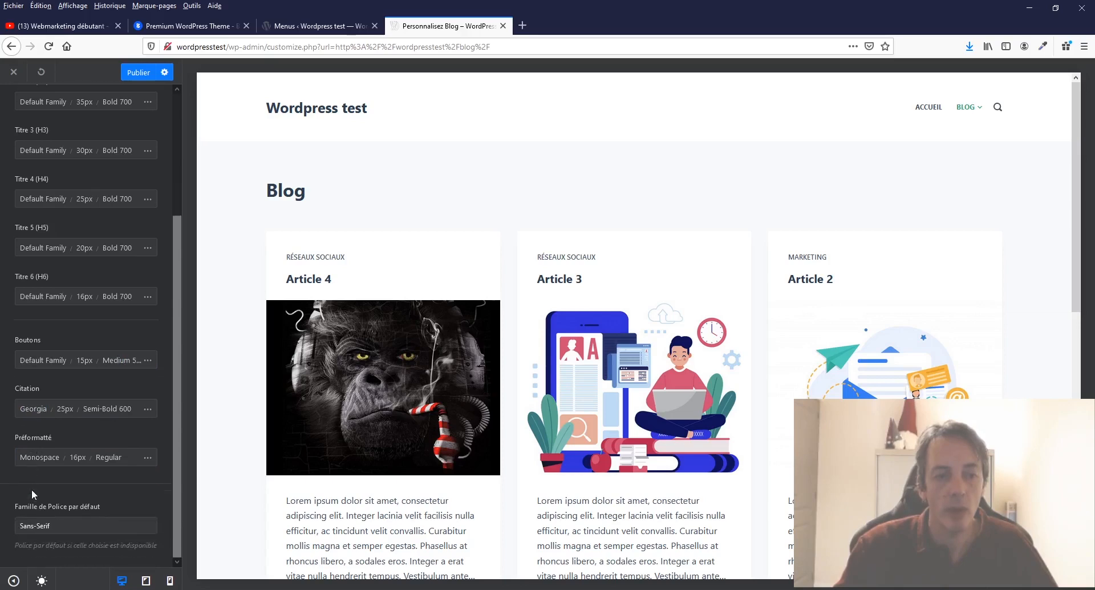
{"action": "left_click", "coordinate": [60, 530]}
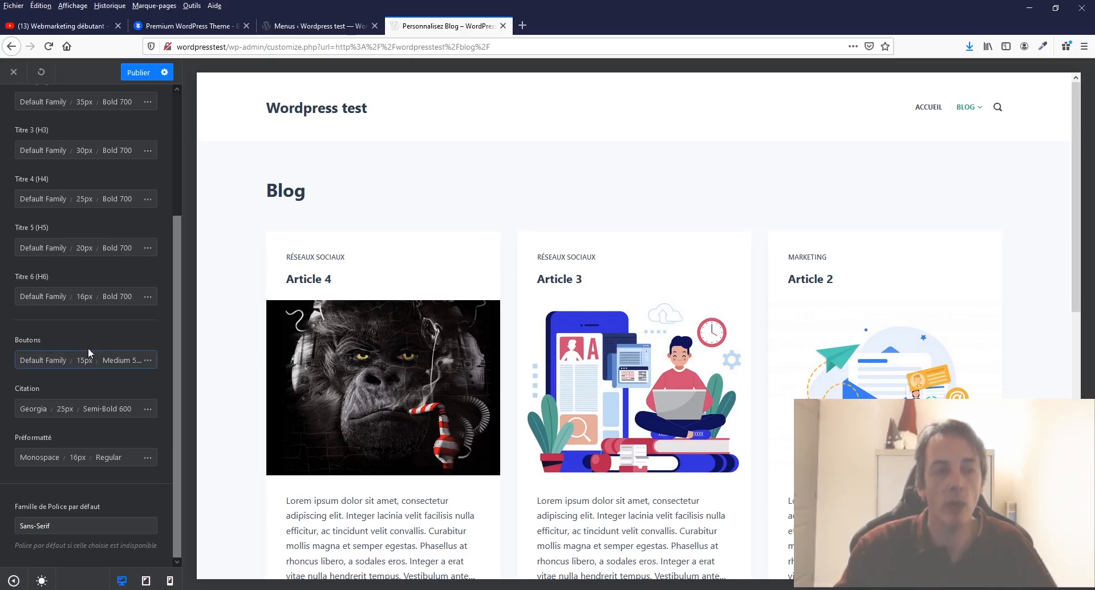
{"action": "scroll", "coordinate": [106, 331], "scroll_direction": "up", "scroll_amount": 3}
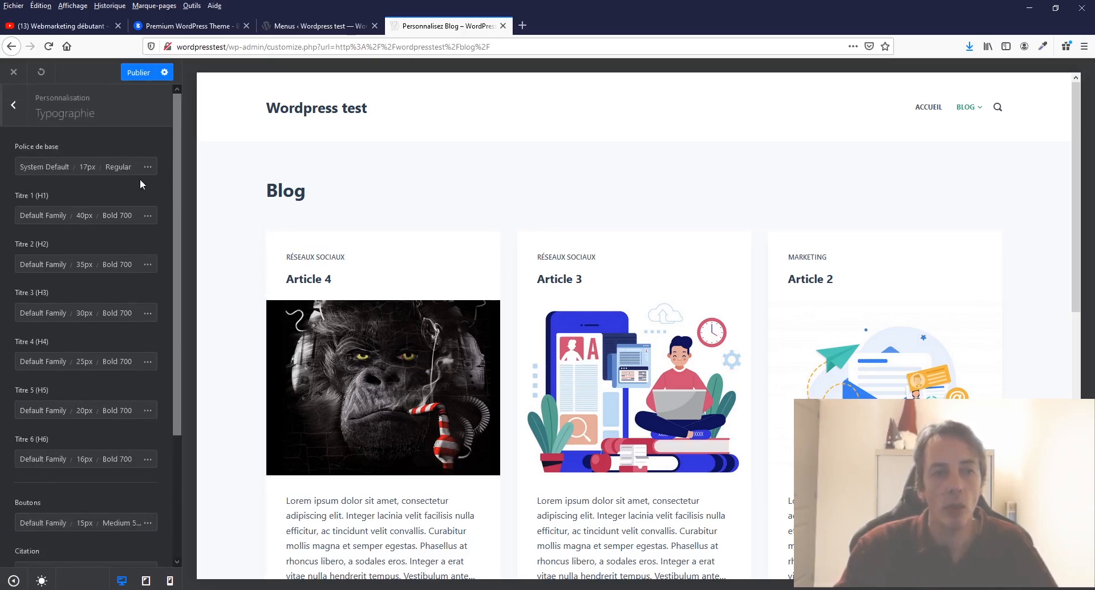
{"action": "left_click", "coordinate": [148, 167]}
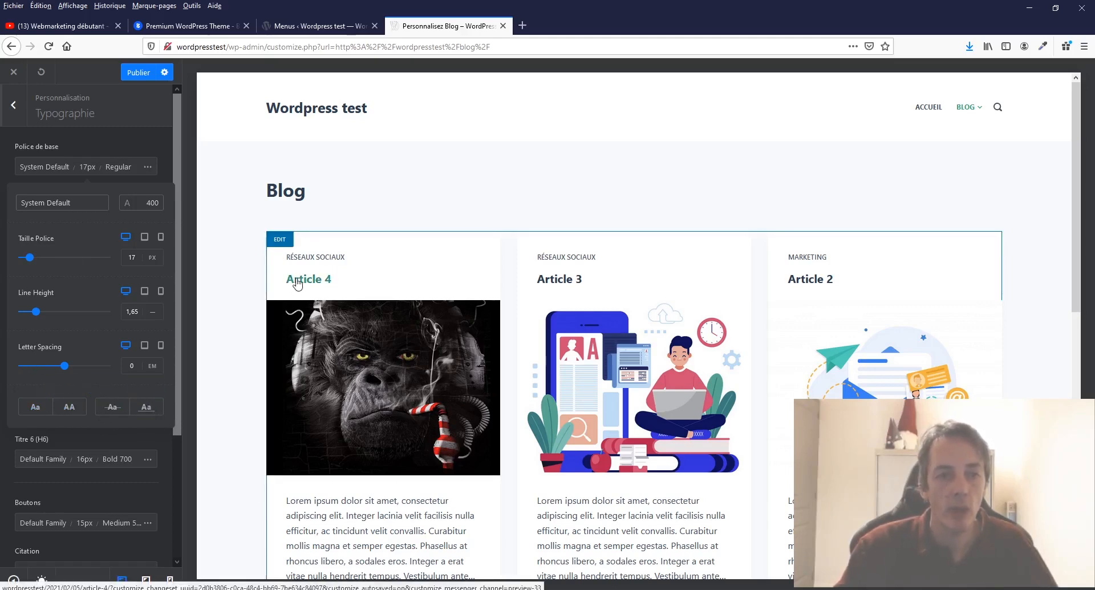
{"action": "left_click", "coordinate": [117, 119]}
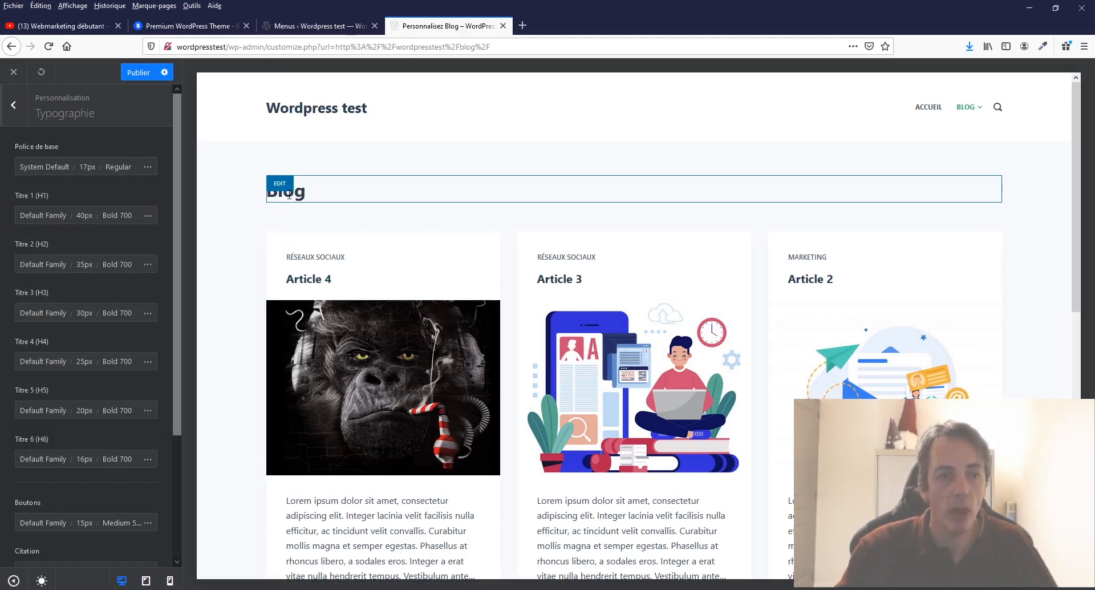
Set the Titre 1 (H1) letter spacing to 0.1 em and its font size to 43 px
{"action": "left_click", "coordinate": [70, 222]}
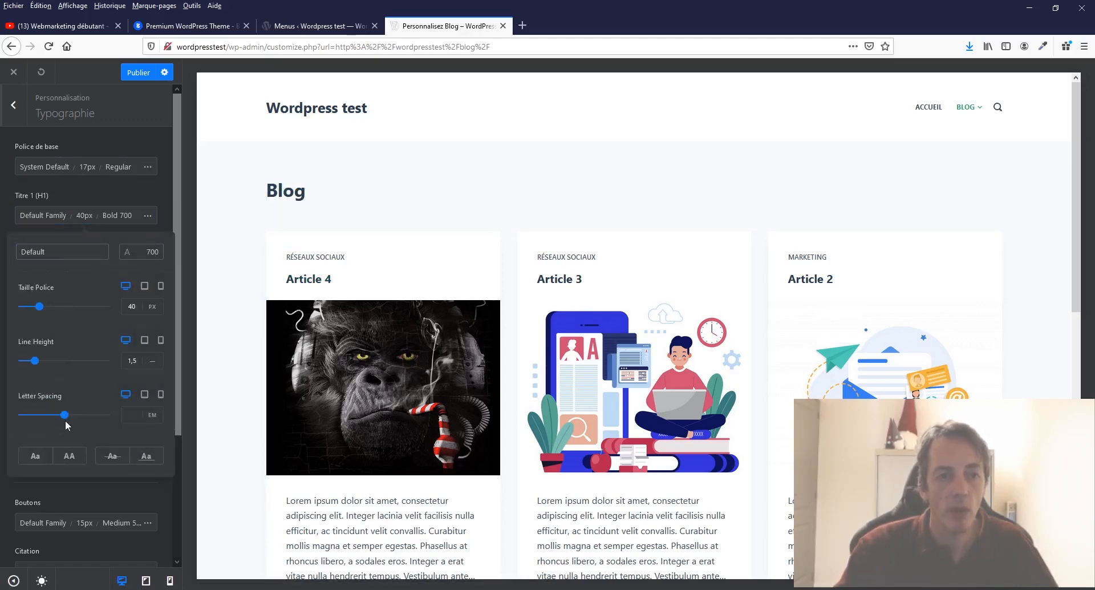
{"action": "mouse_move", "coordinate": [65, 417]}
{"action": "left_mouse_down"}
{"action": "mouse_move", "coordinate": [76, 416]}
{"action": "mouse_move", "coordinate": [49, 415]}
{"action": "mouse_move", "coordinate": [64, 415]}
{"action": "left_mouse_up"}
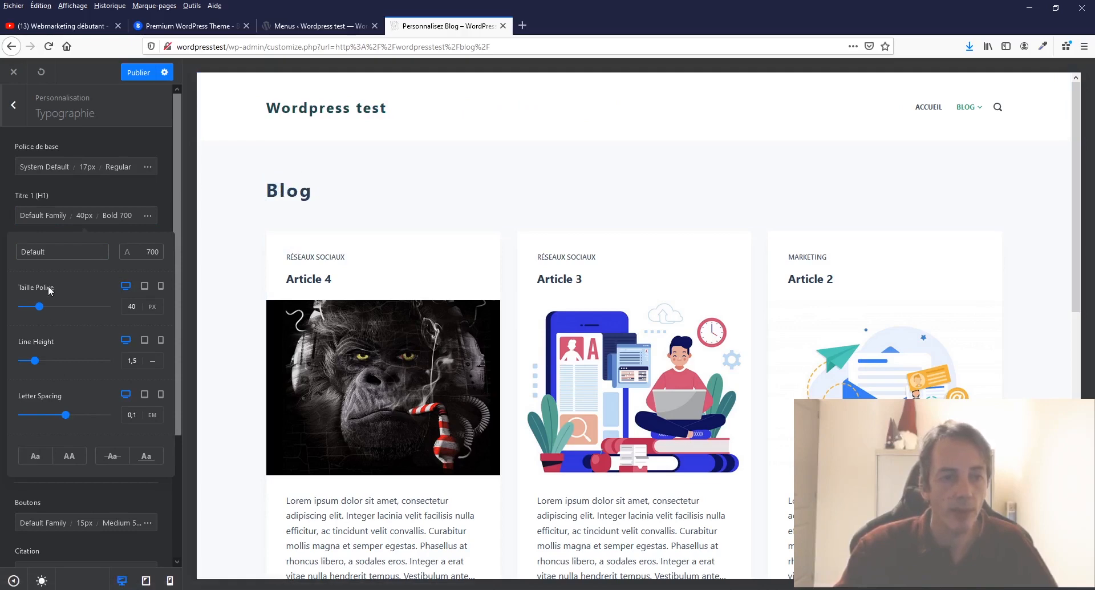
{"action": "mouse_move", "coordinate": [43, 309]}
{"action": "left_mouse_down"}
{"action": "mouse_move", "coordinate": [79, 308]}
{"action": "mouse_move", "coordinate": [45, 309]}
{"action": "left_mouse_up"}
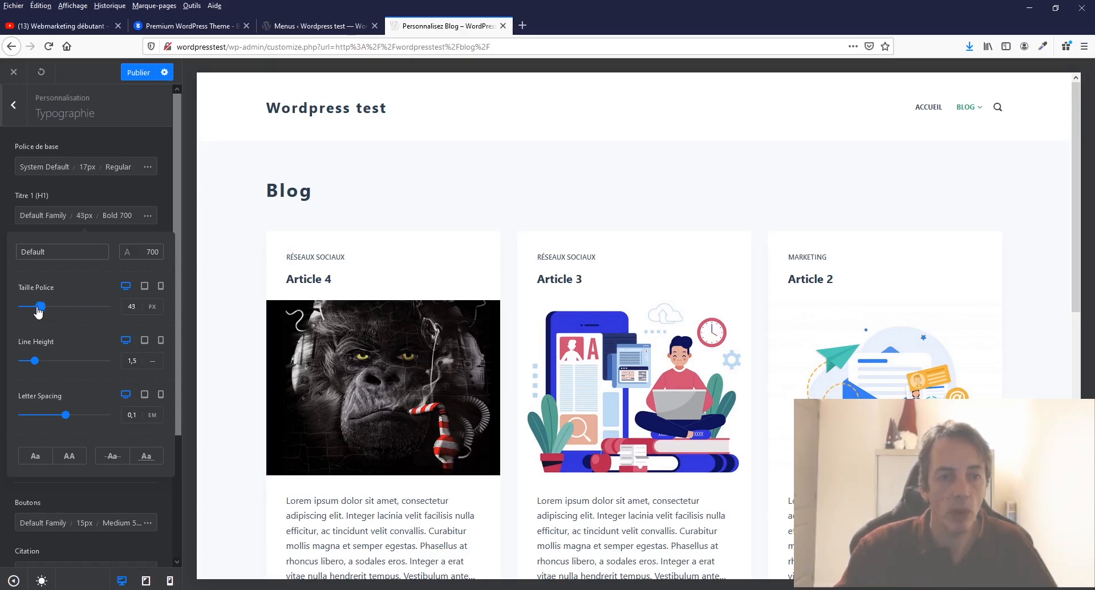
Try Bold 700 Italic for the Titre 1 (H1) font weight and switch it to Extra-Bold 800 Italic
{"action": "left_click", "coordinate": [153, 255]}
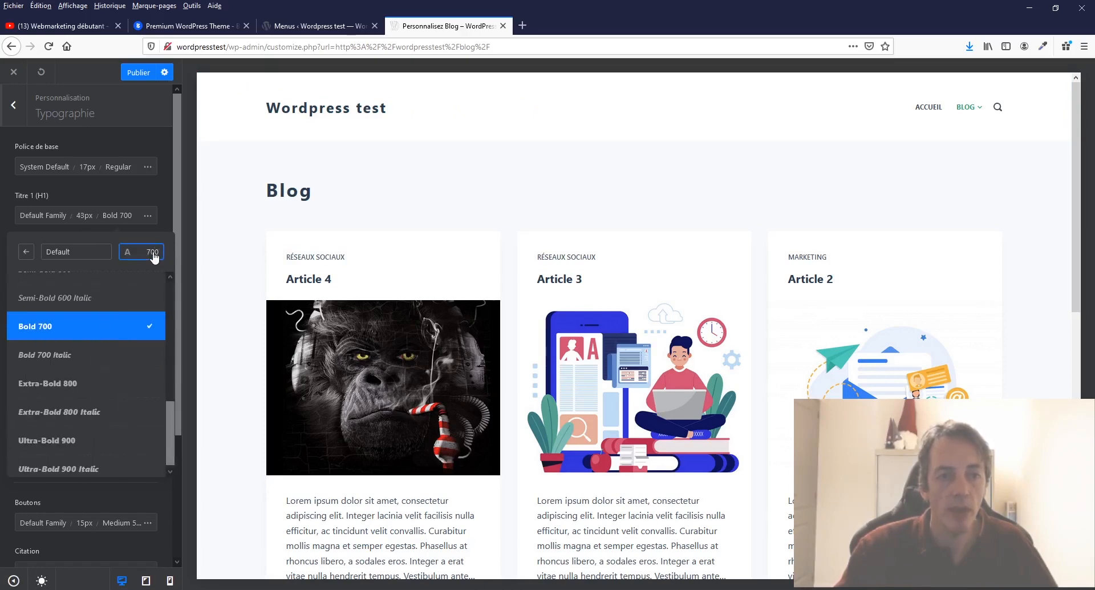
{"action": "left_click", "coordinate": [80, 360]}
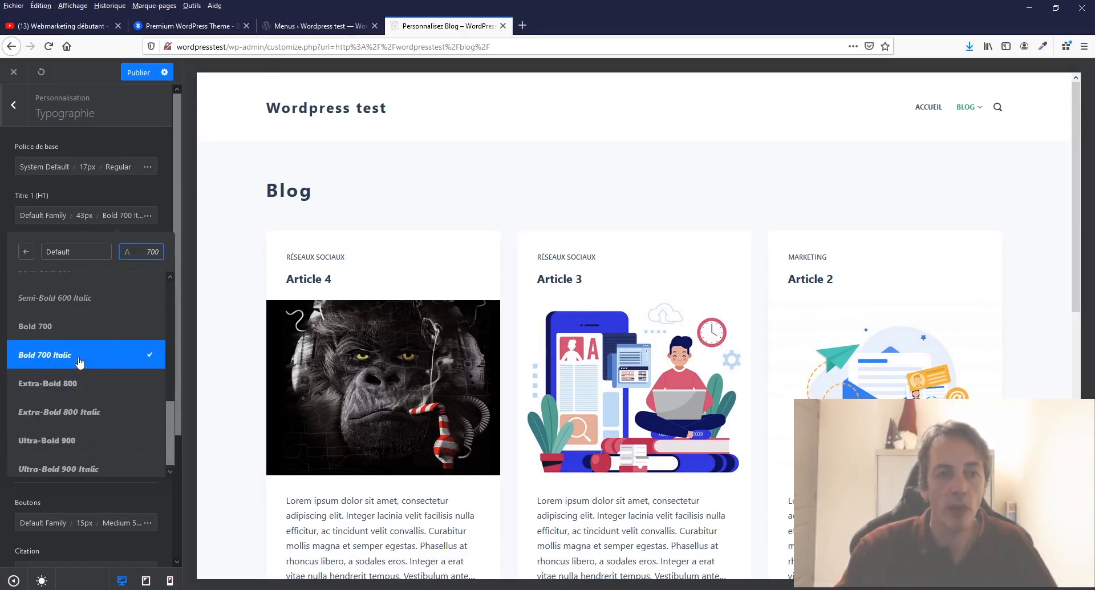
{"action": "left_click", "coordinate": [70, 412]}
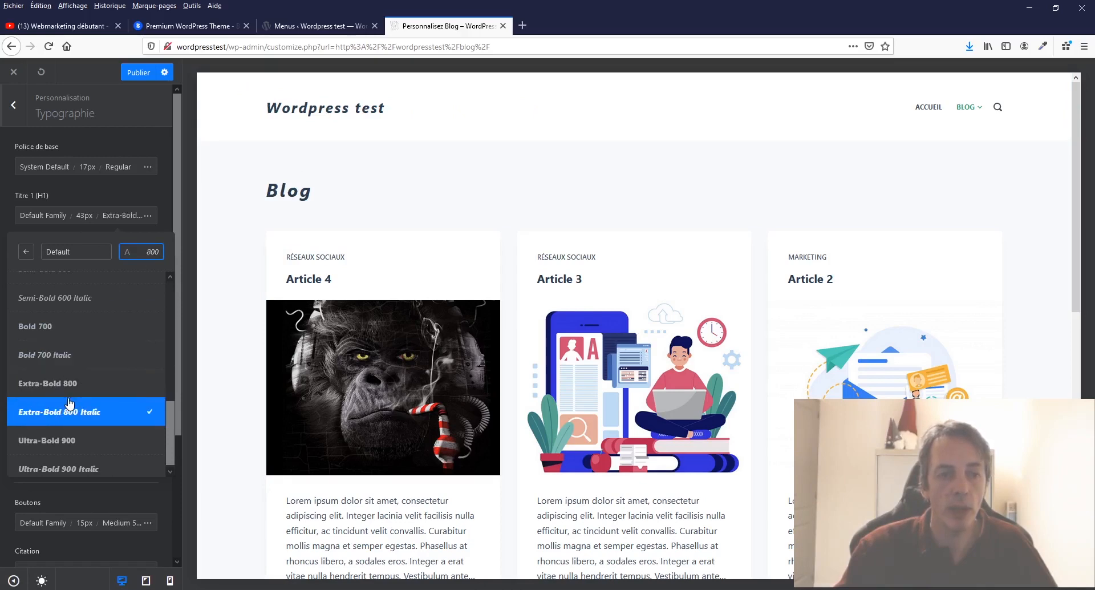
Try Ultra-Bold 900 and Semi-Bold 600 Italic for the Titre 1 (H1) font weight and switch it to Bold 700
{"action": "left_click", "coordinate": [70, 441]}
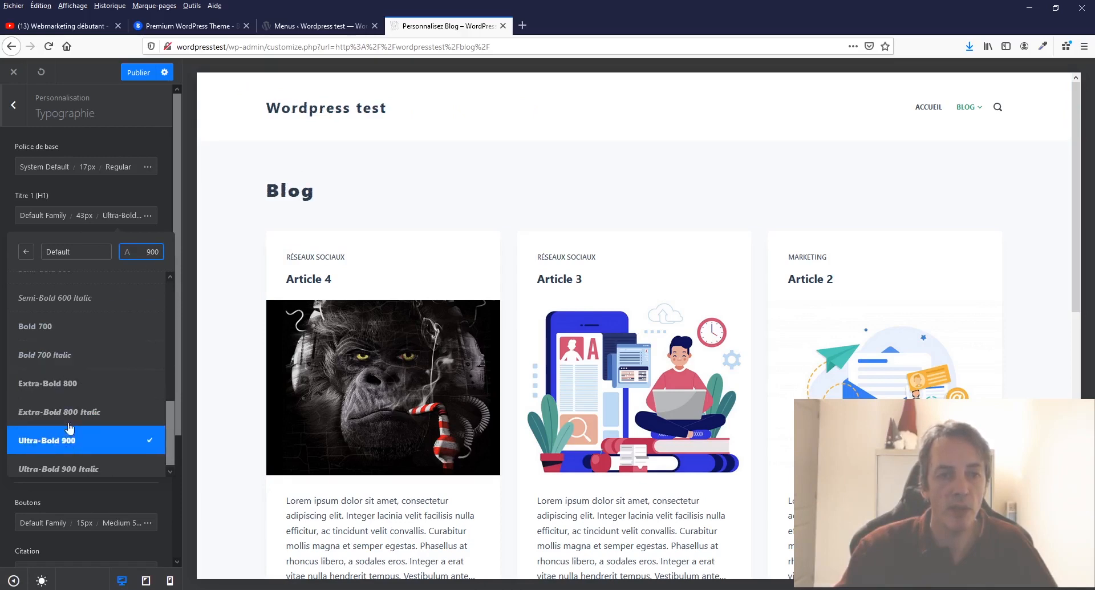
{"action": "left_click", "coordinate": [121, 293]}
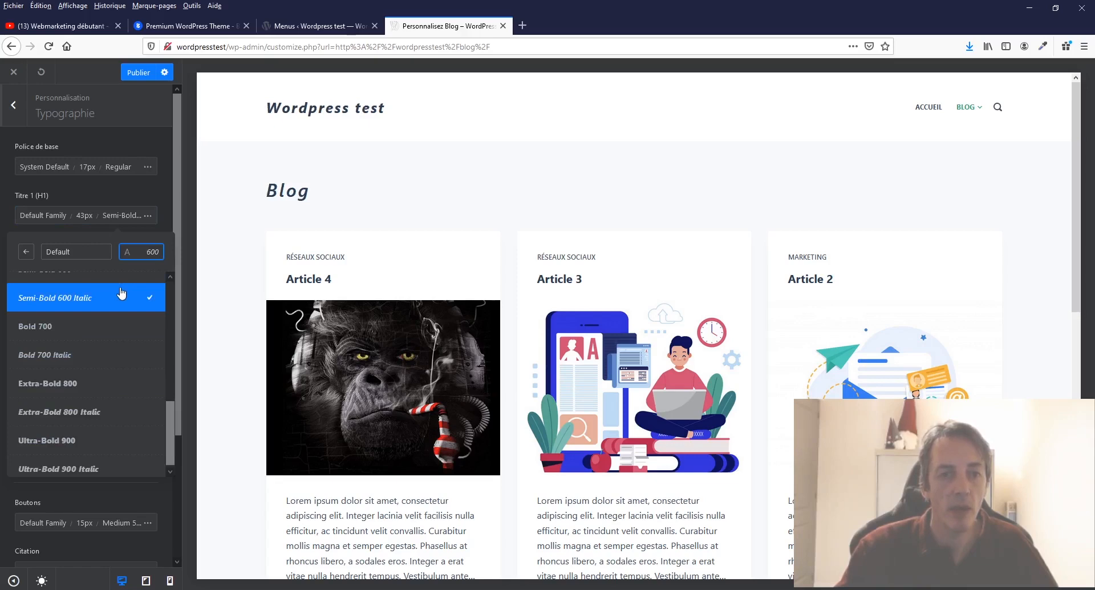
{"action": "left_click", "coordinate": [77, 327]}
{"action": "double_click", "coordinate": [122, 215]}
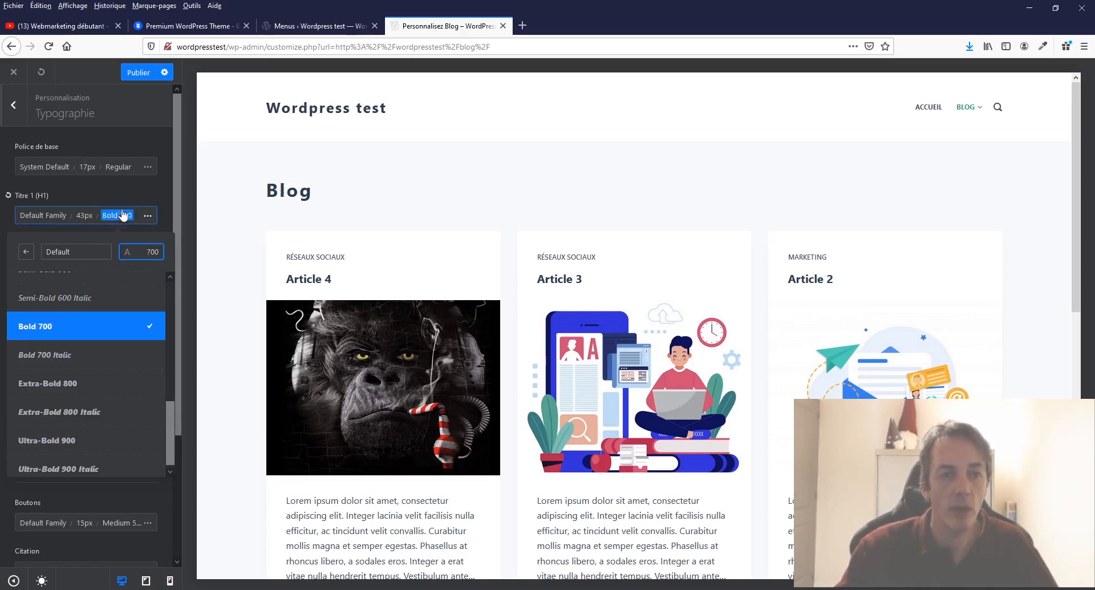
{"action": "left_click", "coordinate": [125, 194]}
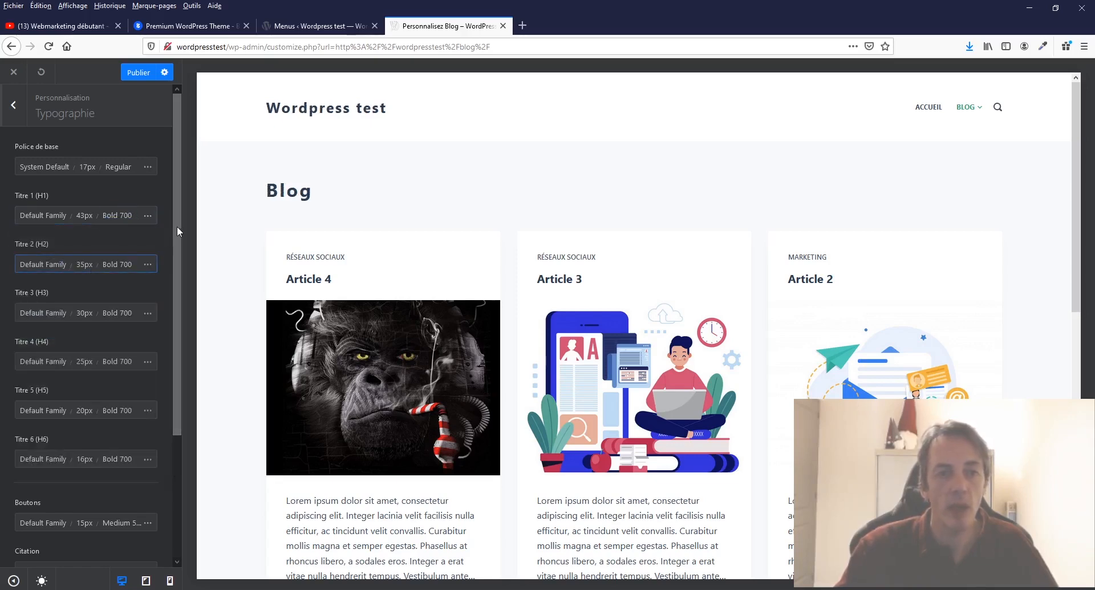
Browse the font families for Titre 1 (H1), try Abril Fatface and switch to Aclonica
{"action": "left_click", "coordinate": [41, 217]}
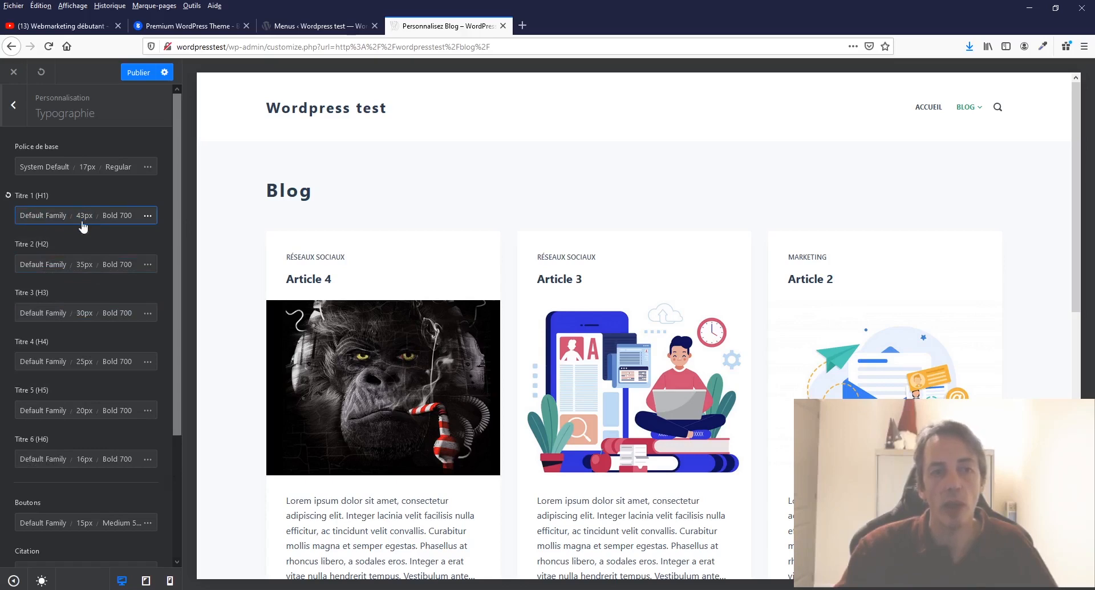
{"action": "left_click", "coordinate": [58, 222]}
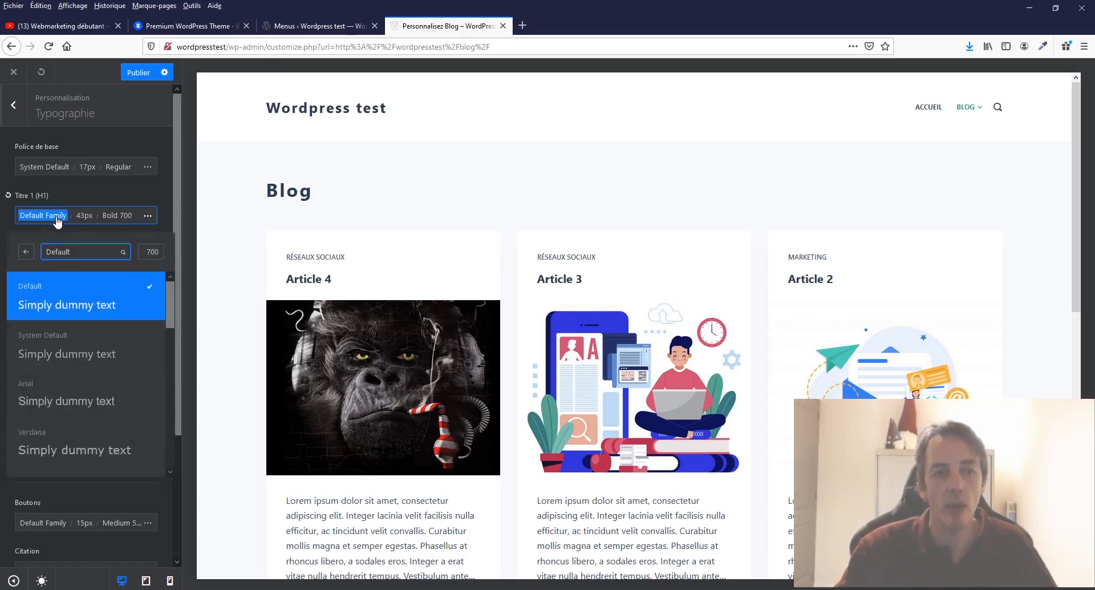
{"action": "scroll", "coordinate": [72, 333], "scroll_direction": "down", "scroll_amount": 5}
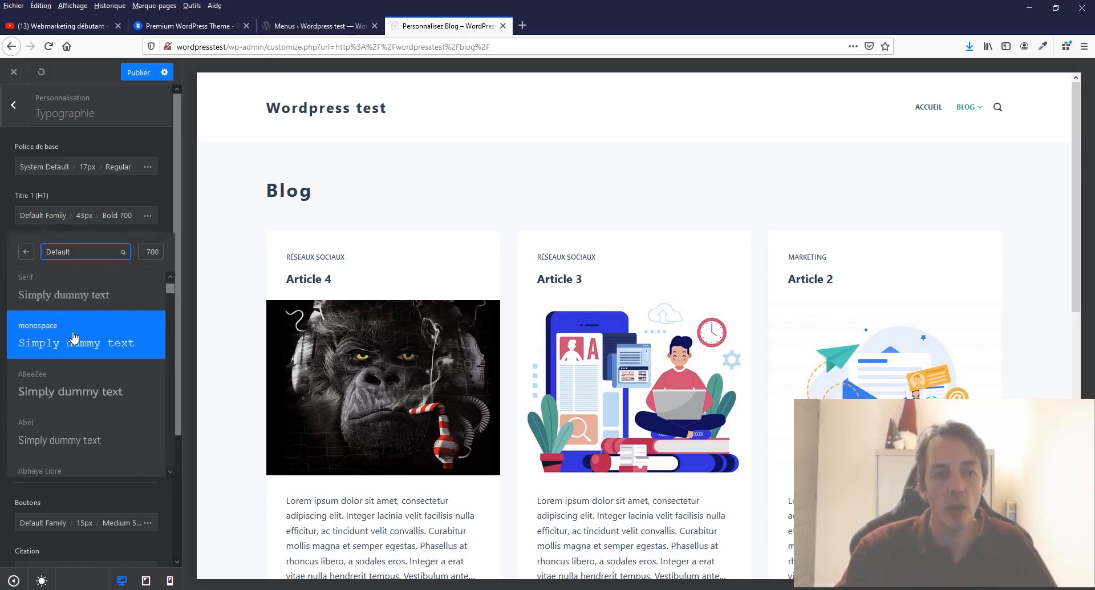
{"action": "scroll", "coordinate": [73, 336], "scroll_direction": "down", "scroll_amount": 4}
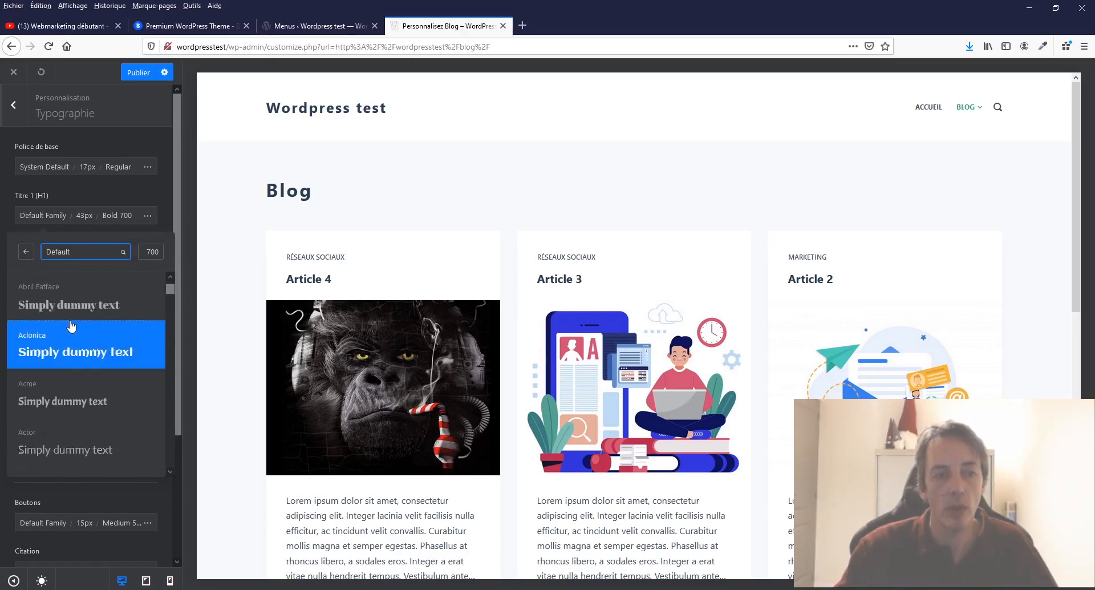
{"action": "left_click", "coordinate": [71, 313]}
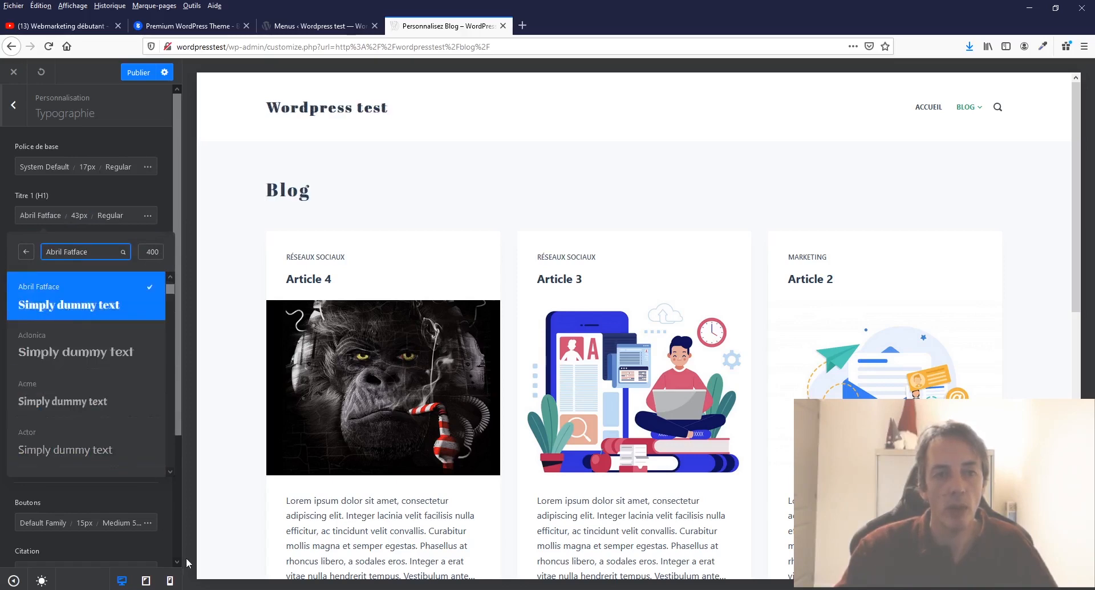
{"action": "left_click", "coordinate": [71, 358]}
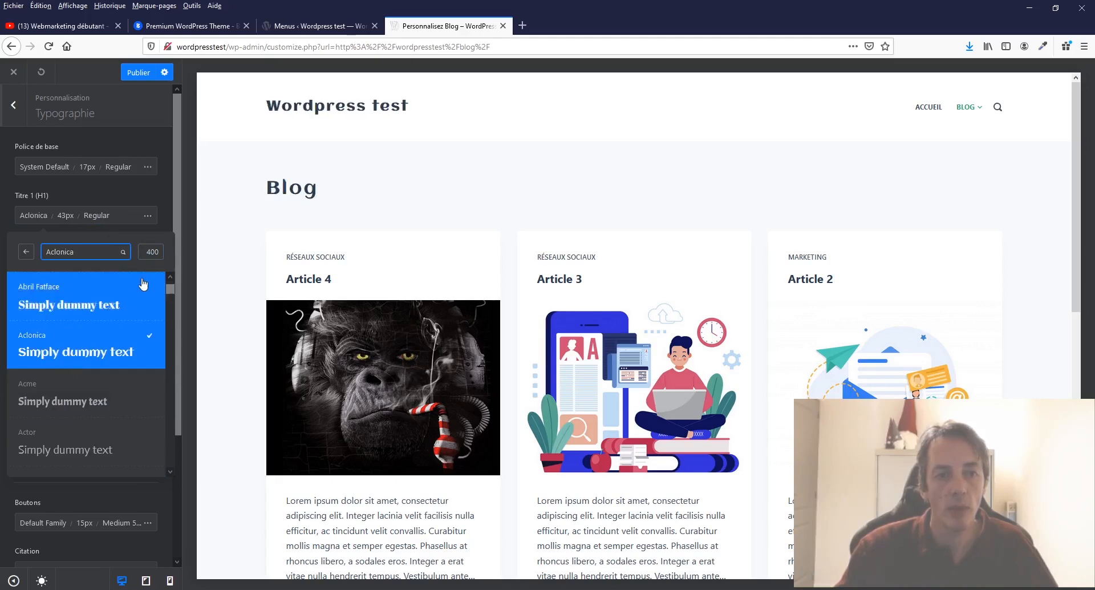
{"action": "left_click", "coordinate": [122, 194]}
Set the Titre 1 (H1) font size to 42 px
{"action": "left_click", "coordinate": [66, 215]}
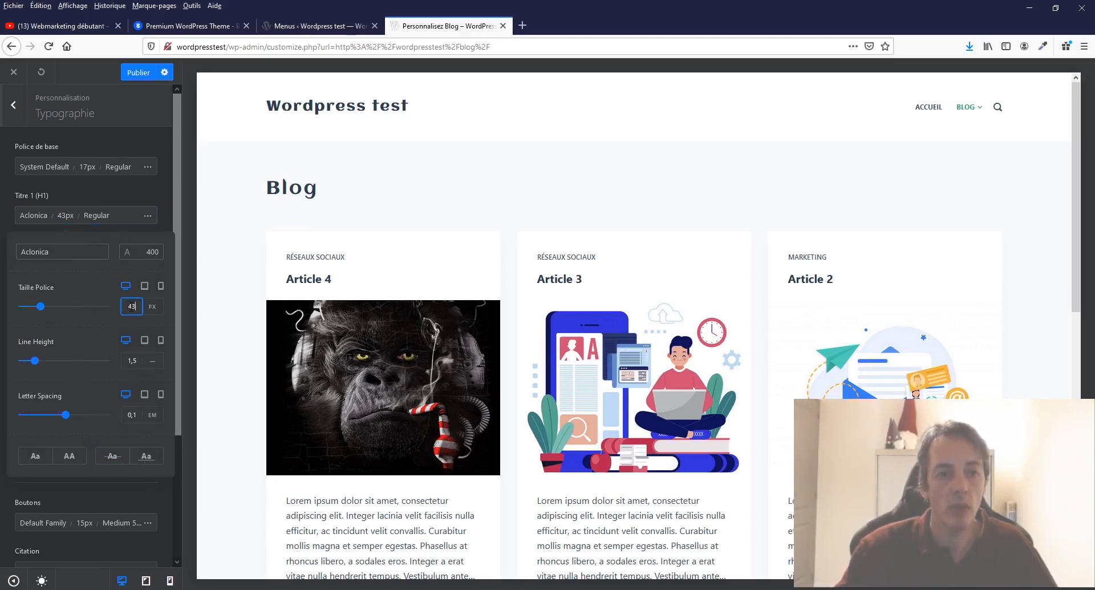
{"action": "mouse_move", "coordinate": [44, 309]}
{"action": "left_mouse_down"}
{"action": "mouse_move", "coordinate": [59, 306]}
{"action": "mouse_move", "coordinate": [40, 307]}
{"action": "left_mouse_up"}
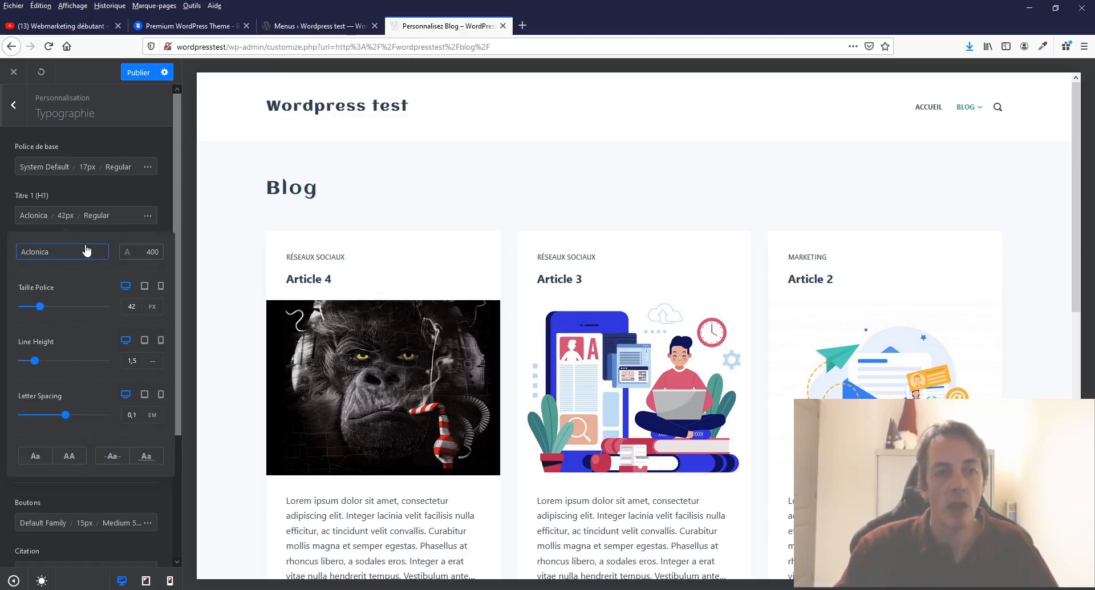
{"action": "left_click", "coordinate": [94, 198]}
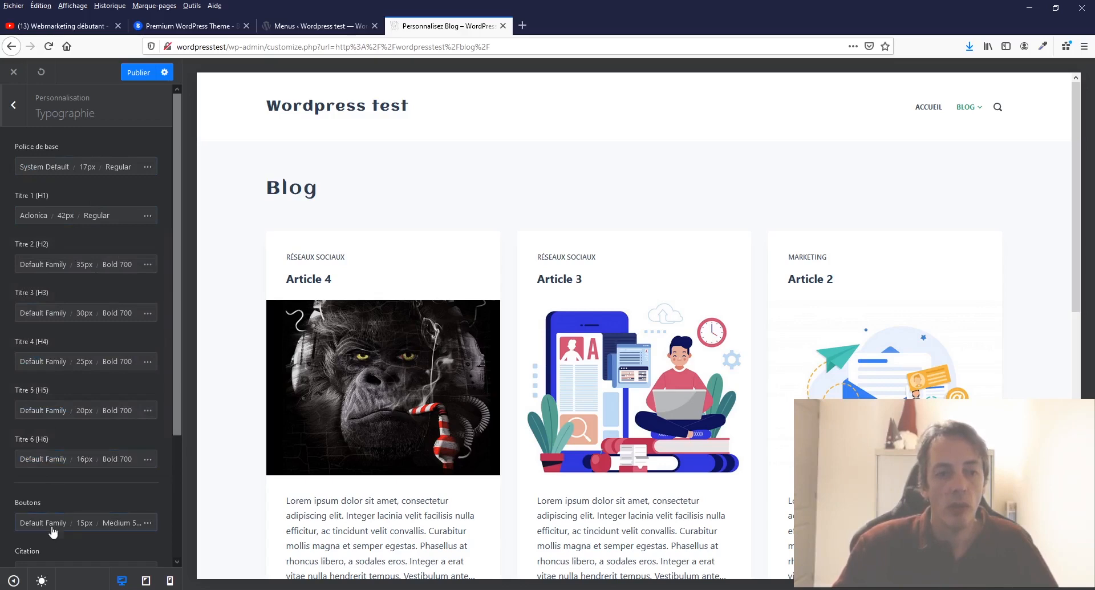
Reset the Titre 1 (H1) typography to its default values and look over the remaining font settings
{"action": "left_click", "coordinate": [10, 197]}
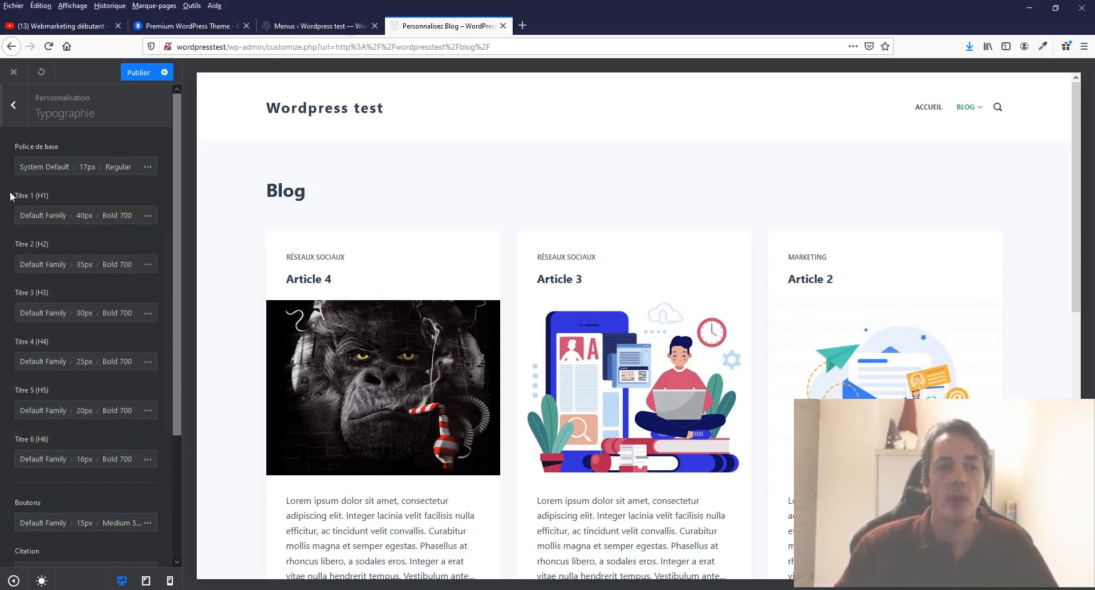
{"action": "scroll", "coordinate": [169, 384], "scroll_direction": "down", "scroll_amount": 3}
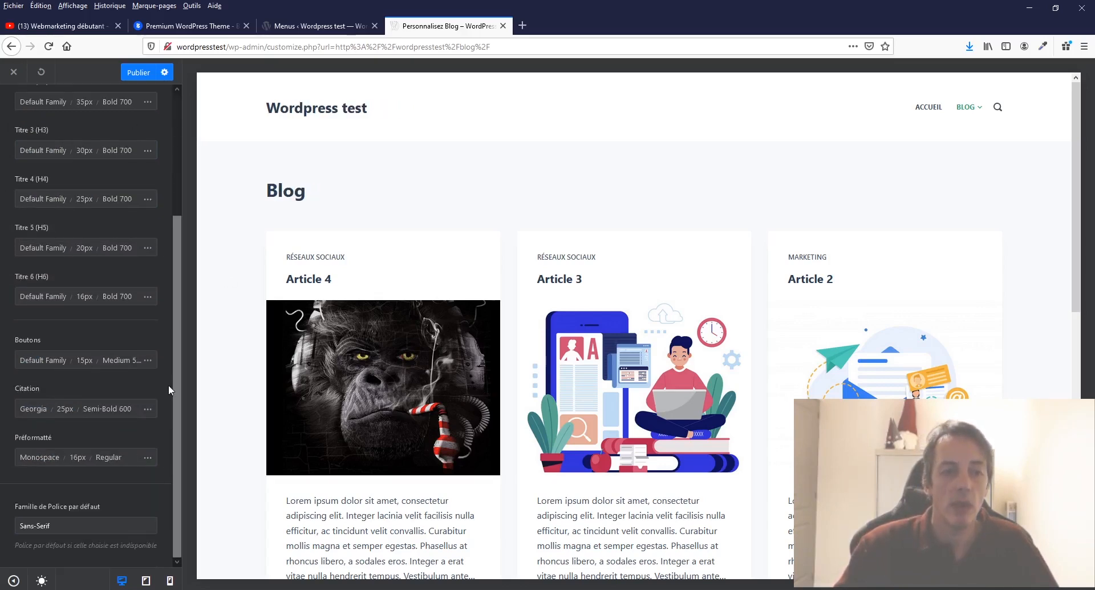
{"action": "scroll", "coordinate": [78, 164], "scroll_direction": "up", "scroll_amount": 1}
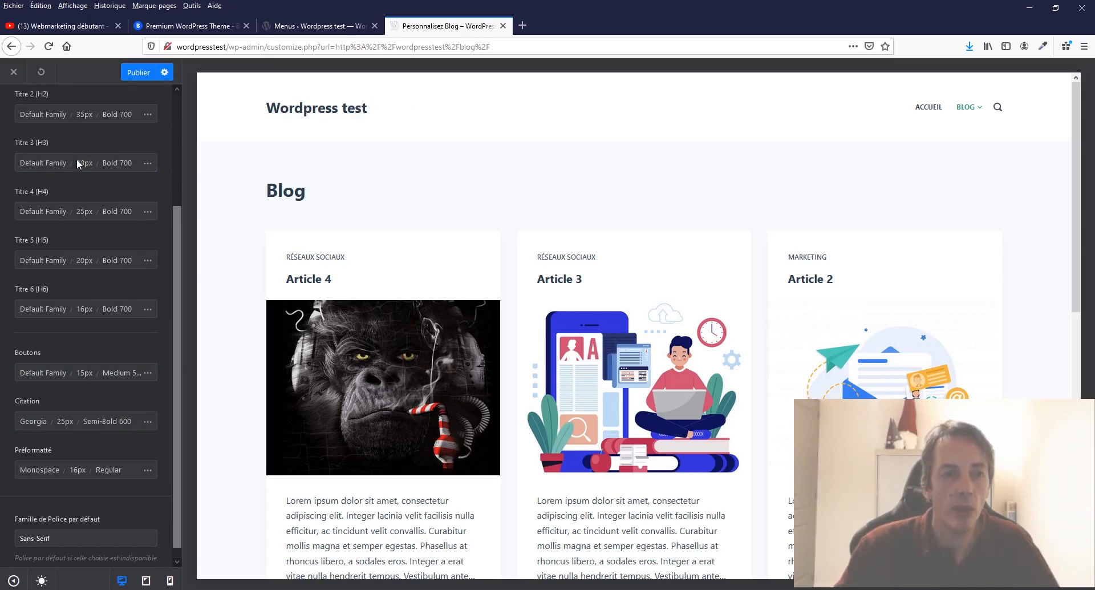
{"action": "scroll", "coordinate": [78, 164], "scroll_direction": "up", "scroll_amount": 5}
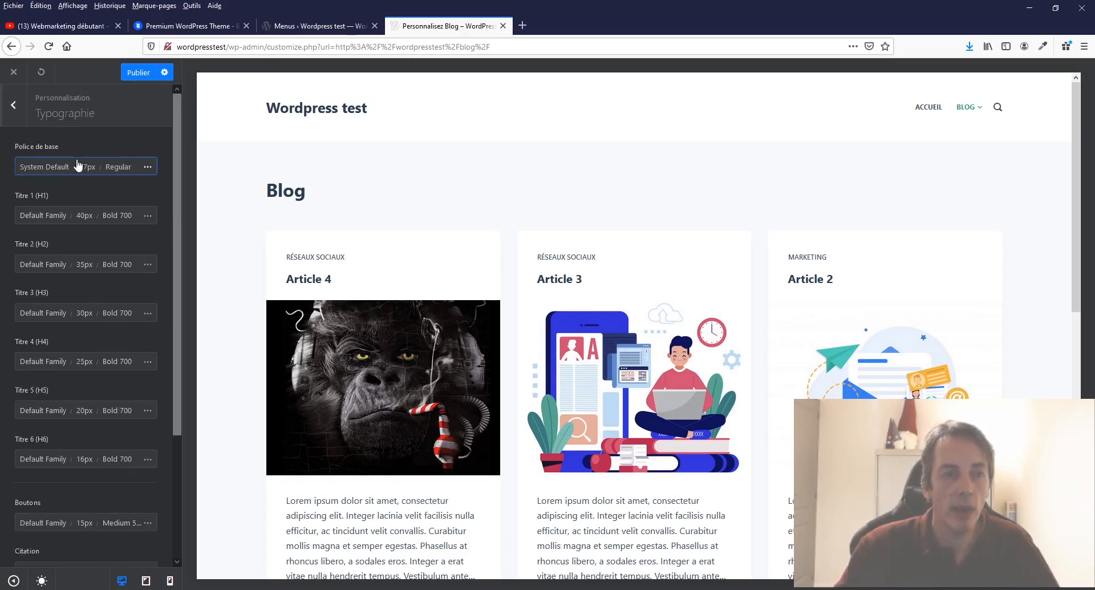
Open the Couleurs settings, look over the blog page preview and load the Marketing category page in it
{"action": "left_click", "coordinate": [15, 110]}
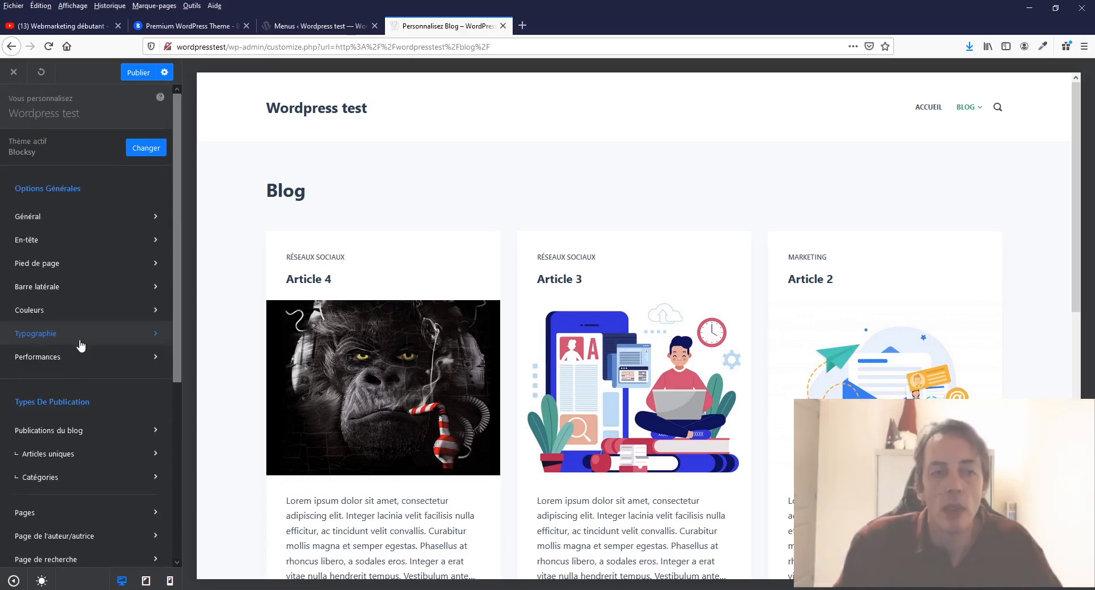
{"action": "left_click", "coordinate": [33, 311]}
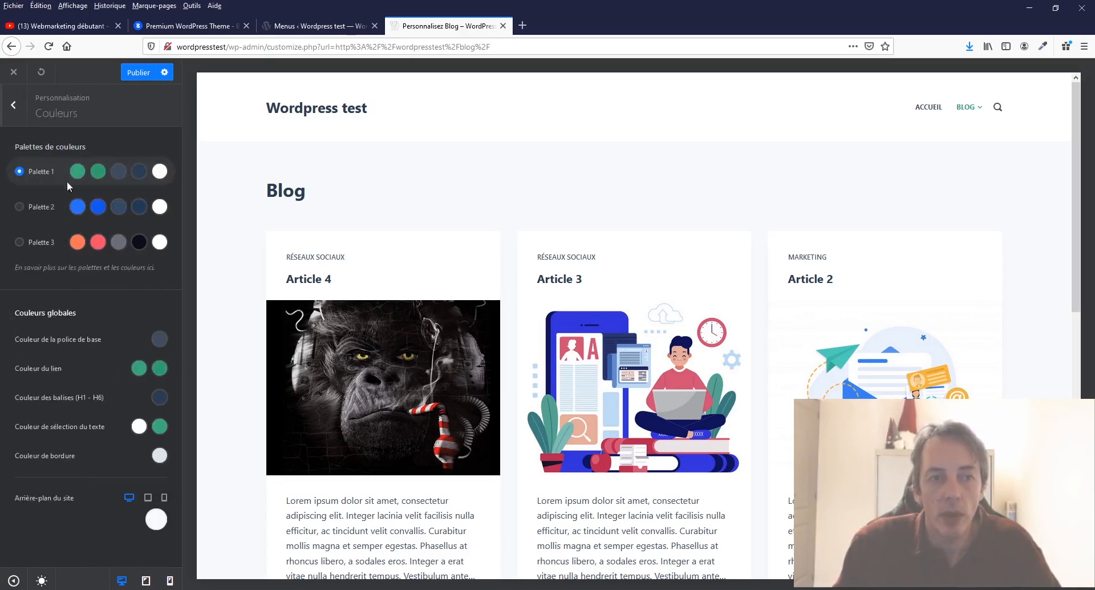
{"action": "scroll", "coordinate": [658, 289], "scroll_direction": "down", "scroll_amount": 1}
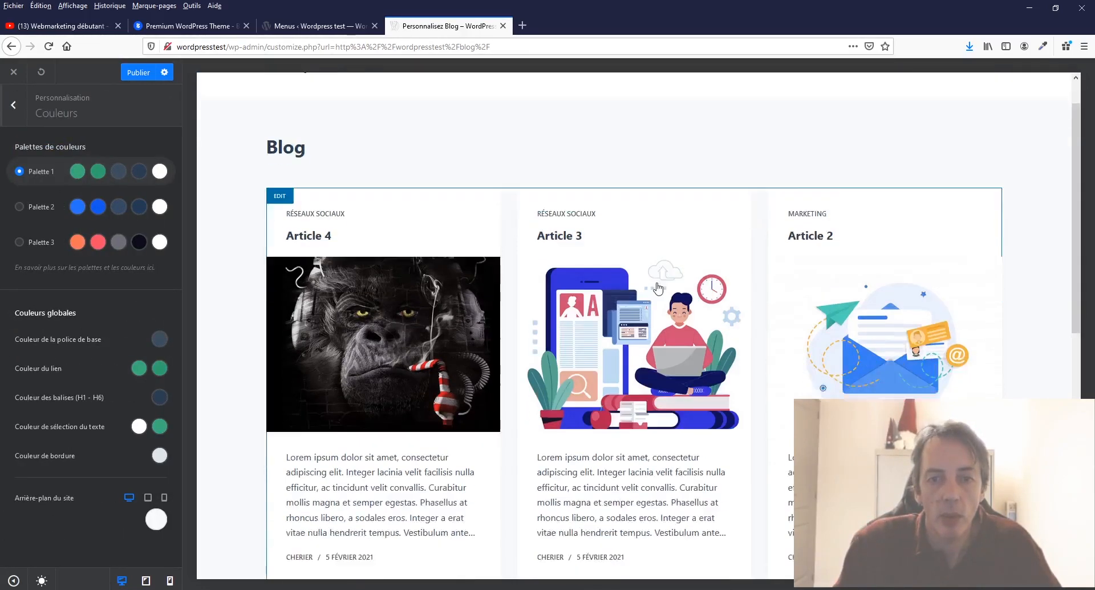
{"action": "scroll", "coordinate": [658, 288], "scroll_direction": "down", "scroll_amount": 10}
{"action": "scroll", "coordinate": [656, 290], "scroll_direction": "up", "scroll_amount": 12}
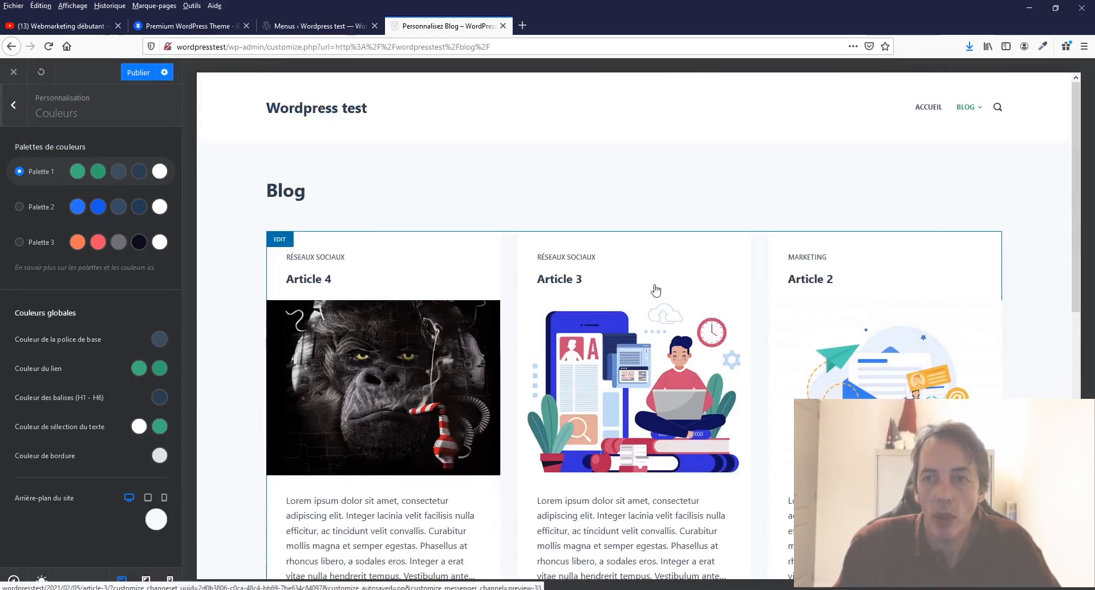
{"action": "mouse_move", "coordinate": [965, 108]}
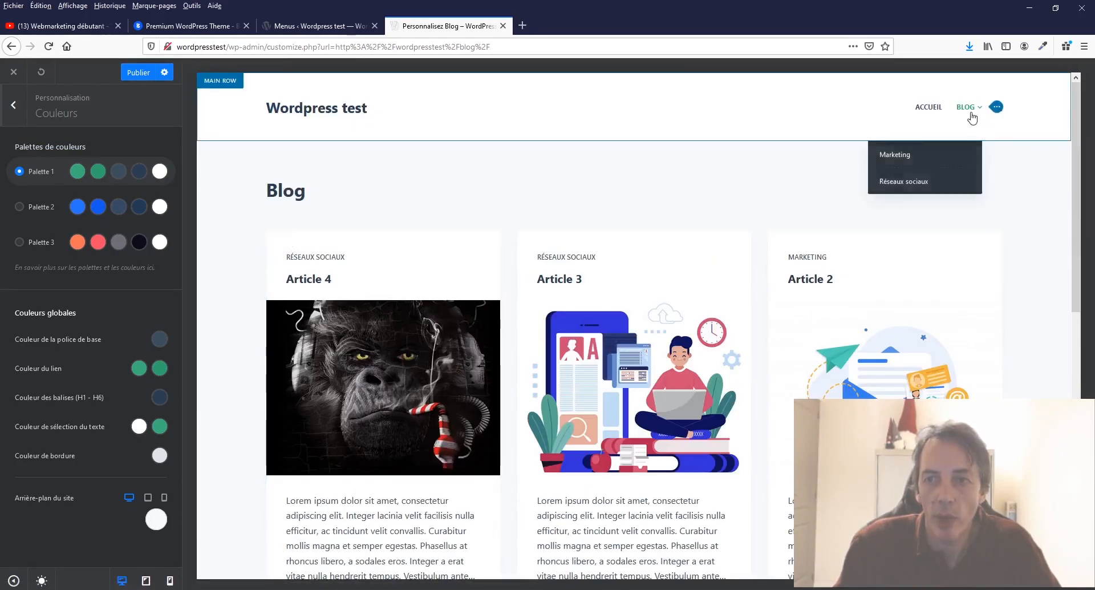
{"action": "left_click", "coordinate": [898, 162]}
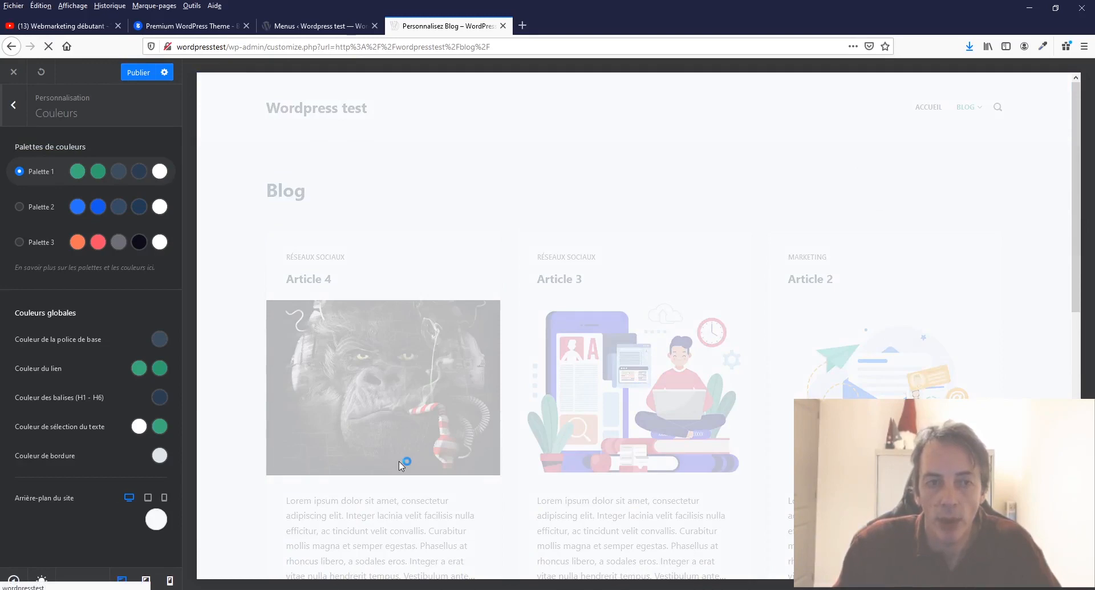
Preview Palette 3 and Palette 2 on the comment form of the Article 3 page, finishing with Palette 1 selected
{"action": "scroll", "coordinate": [401, 465], "scroll_direction": "down", "scroll_amount": 10}
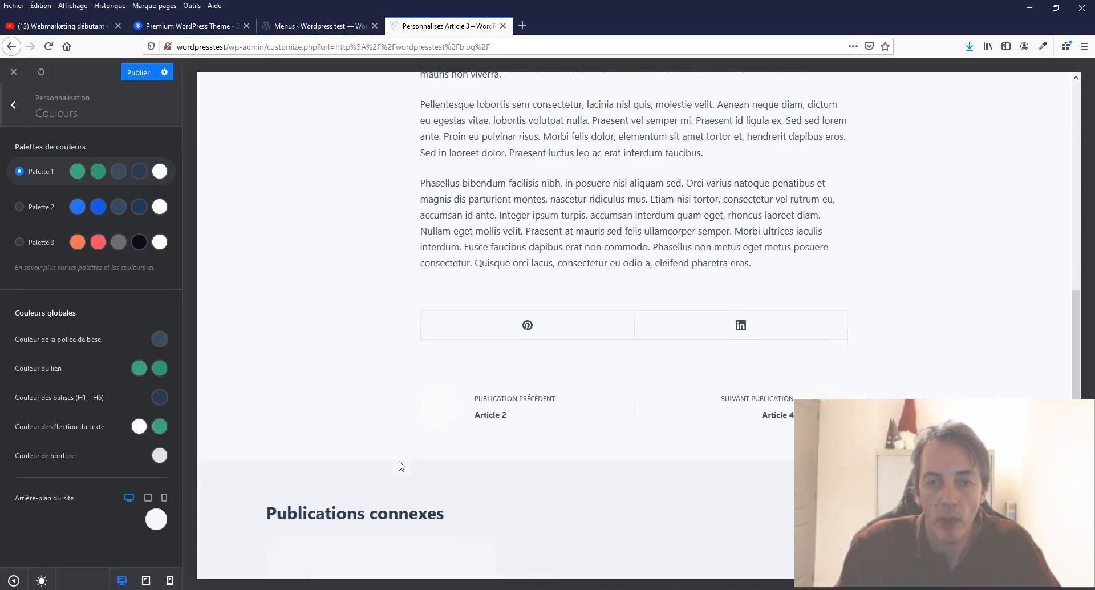
{"action": "scroll", "coordinate": [401, 466], "scroll_direction": "down", "scroll_amount": 4}
{"action": "scroll", "coordinate": [401, 466], "scroll_direction": "down", "scroll_amount": 5}
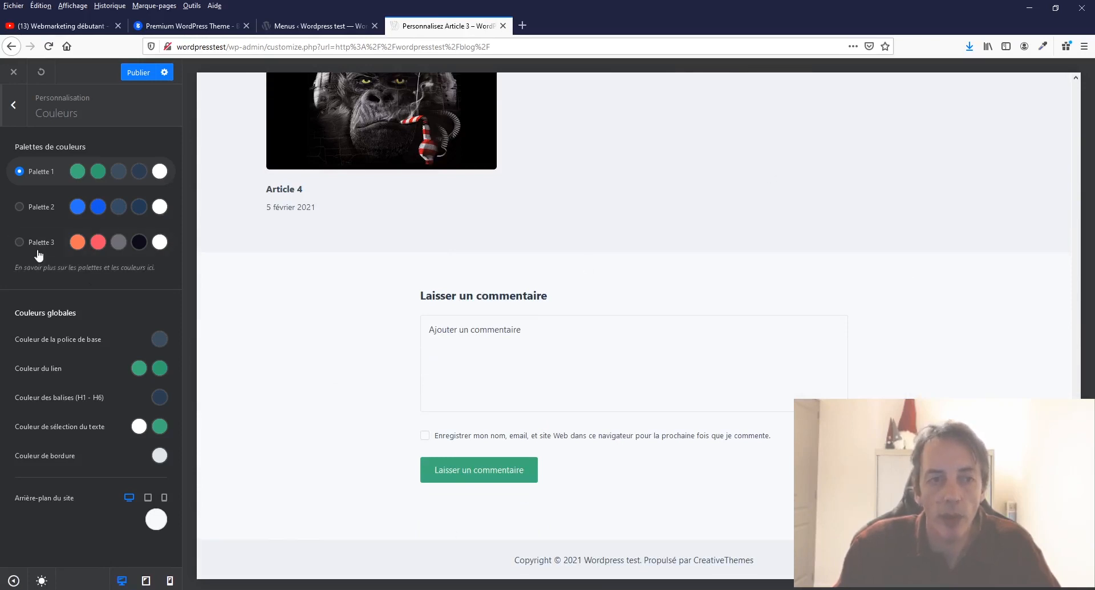
{"action": "left_click", "coordinate": [19, 242]}
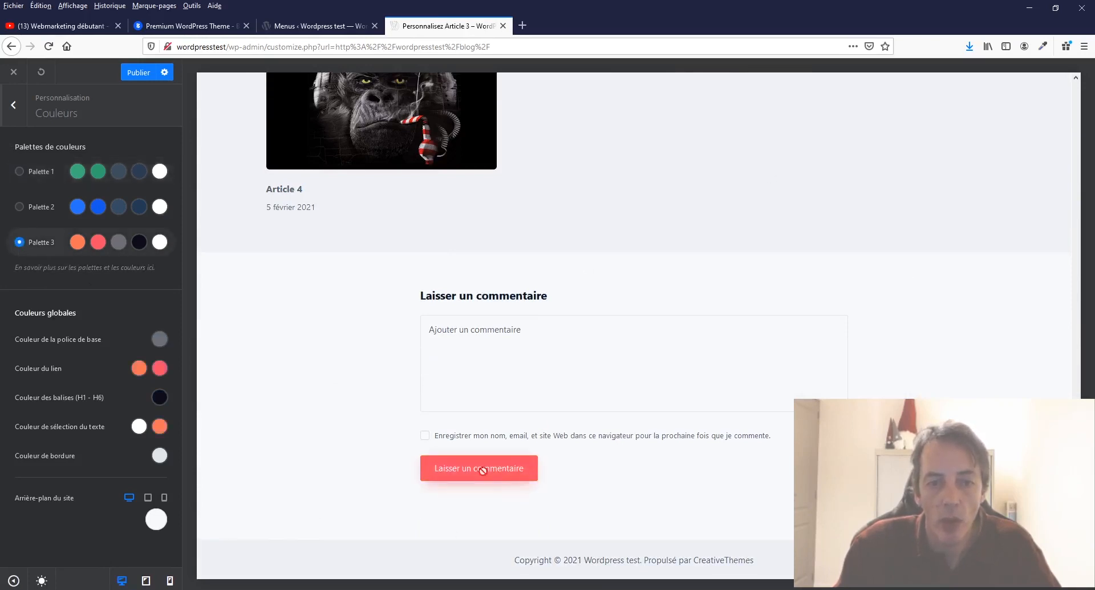
{"action": "left_click", "coordinate": [20, 206]}
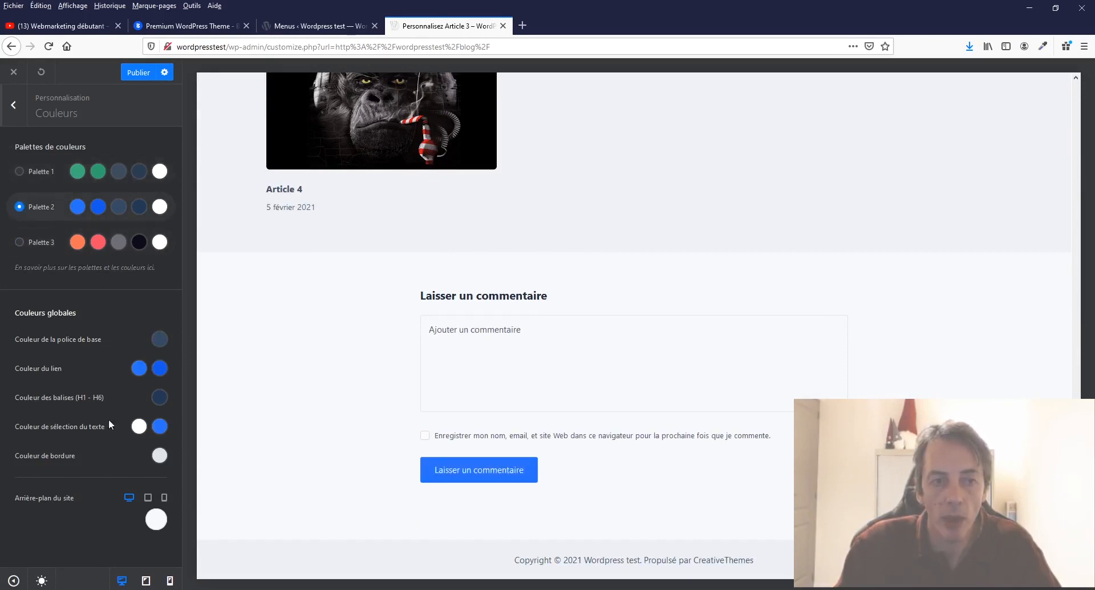
{"action": "left_click", "coordinate": [8, 150]}
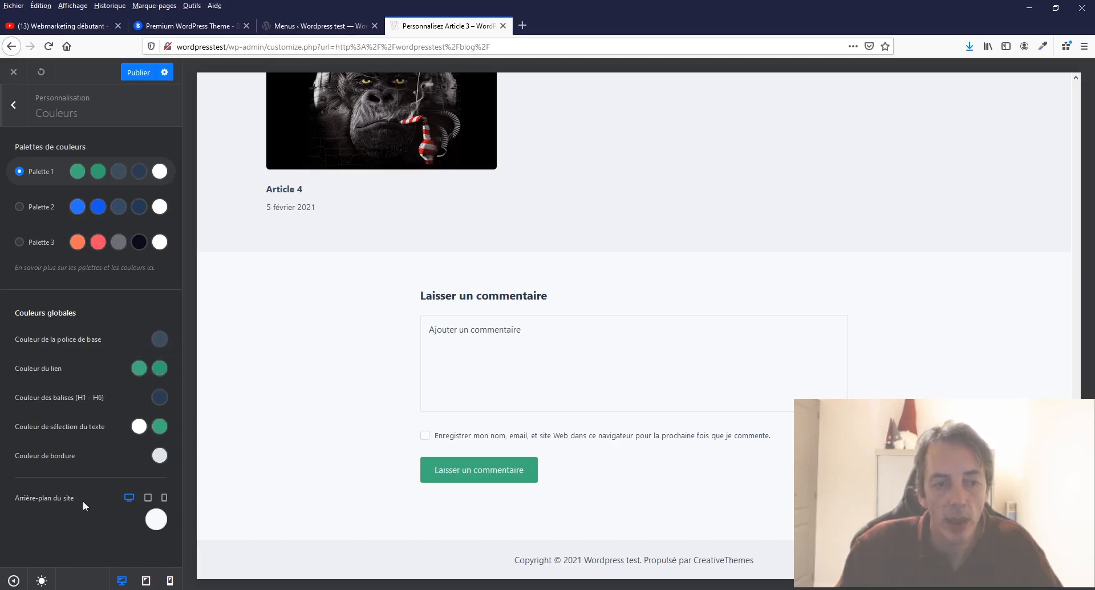
Set the site background colour to blue #2a54a7 and check it along the whole article page
{"action": "left_click", "coordinate": [163, 524]}
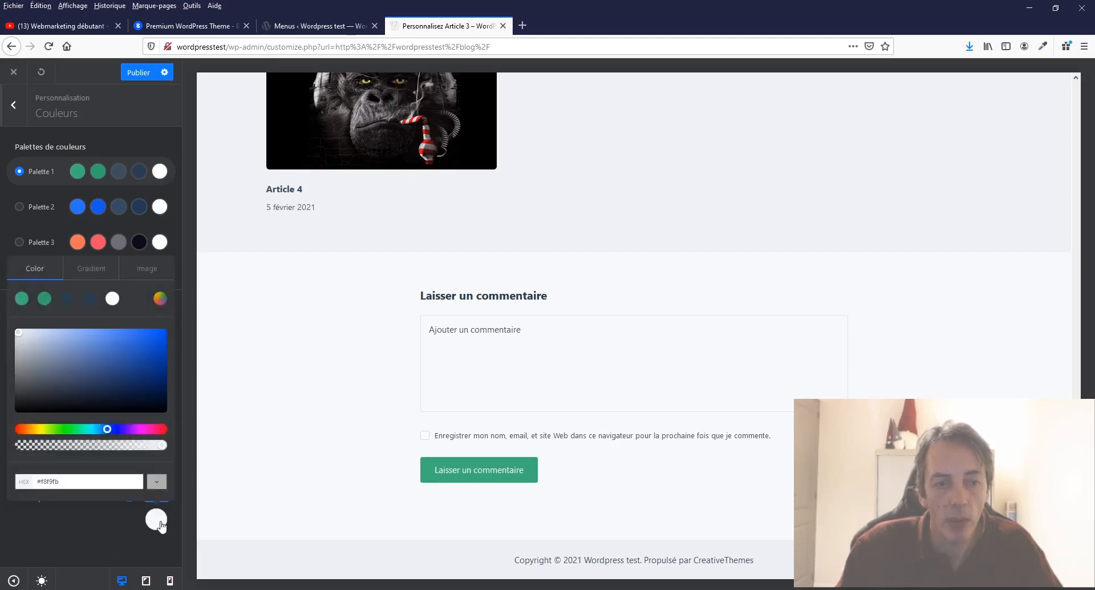
{"action": "left_click", "coordinate": [131, 358]}
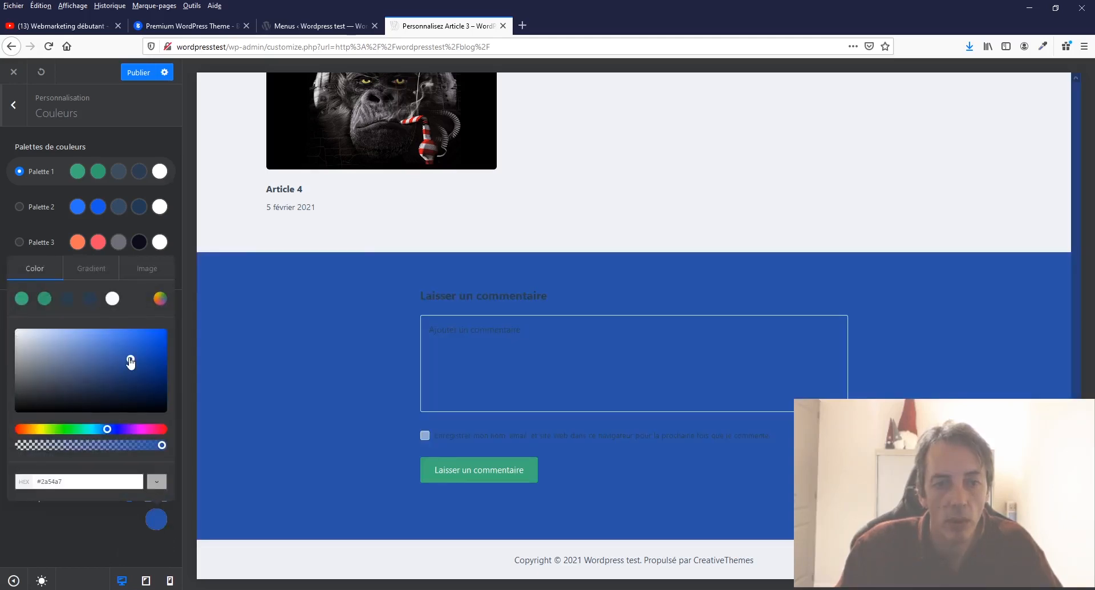
{"action": "scroll", "coordinate": [920, 381], "scroll_direction": "up", "scroll_amount": 15}
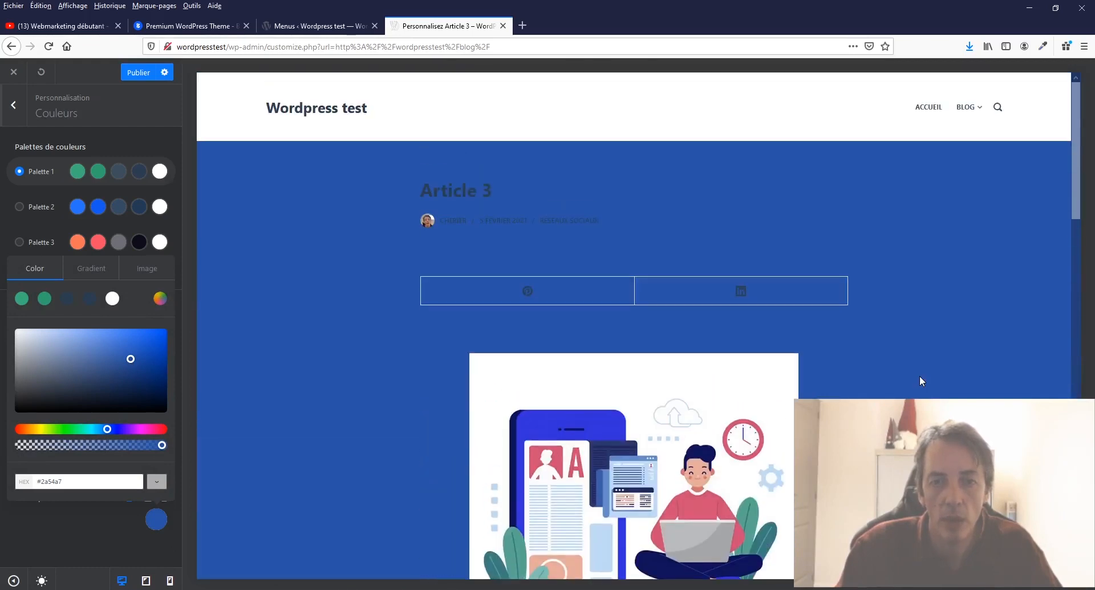
{"action": "scroll", "coordinate": [919, 376], "scroll_direction": "down", "scroll_amount": 15}
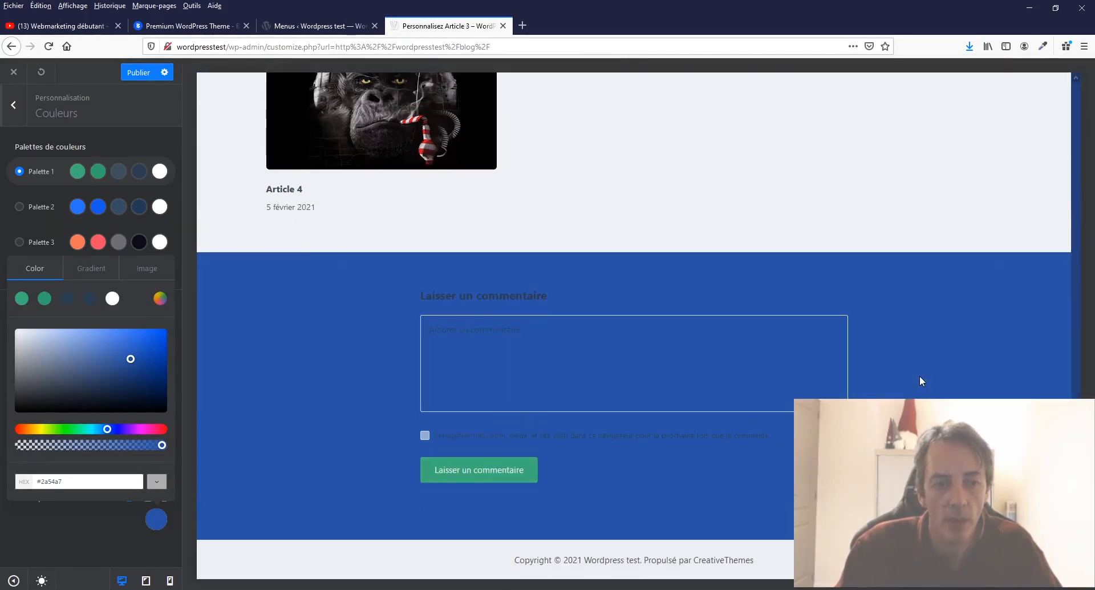
Apply the dense polka-dot pattern to the site background and check it on the article page
{"action": "left_click", "coordinate": [148, 268]}
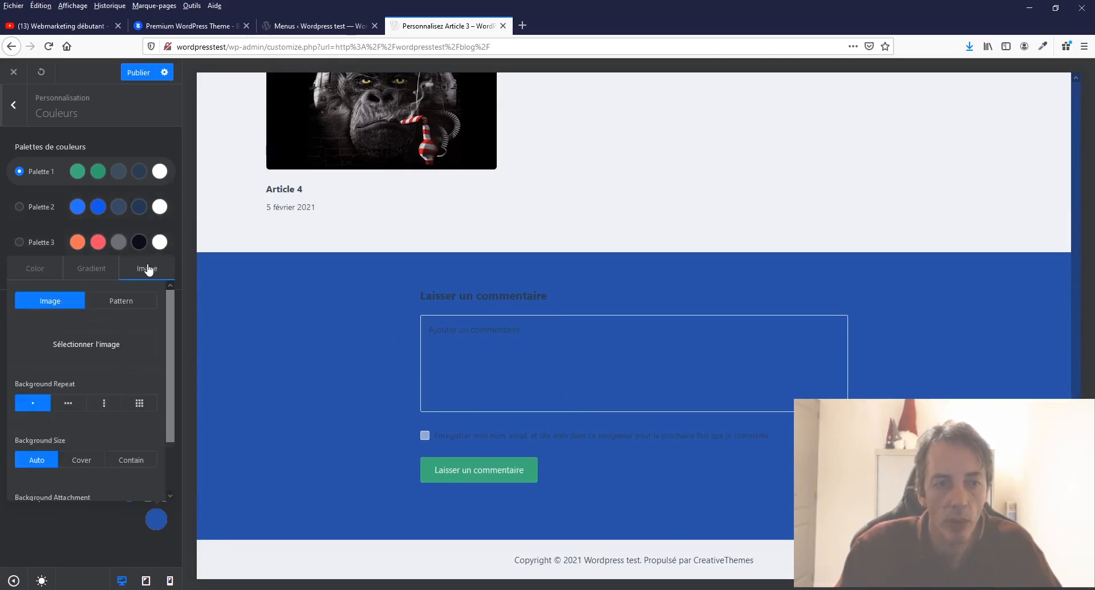
{"action": "left_click", "coordinate": [86, 272]}
{"action": "left_click", "coordinate": [27, 270]}
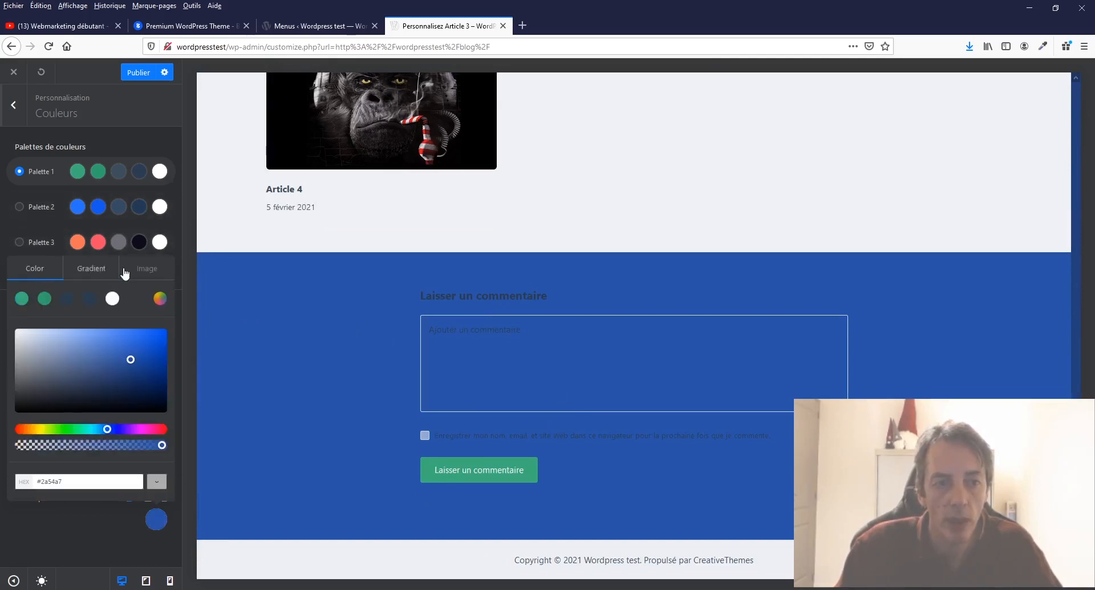
{"action": "left_click", "coordinate": [139, 269]}
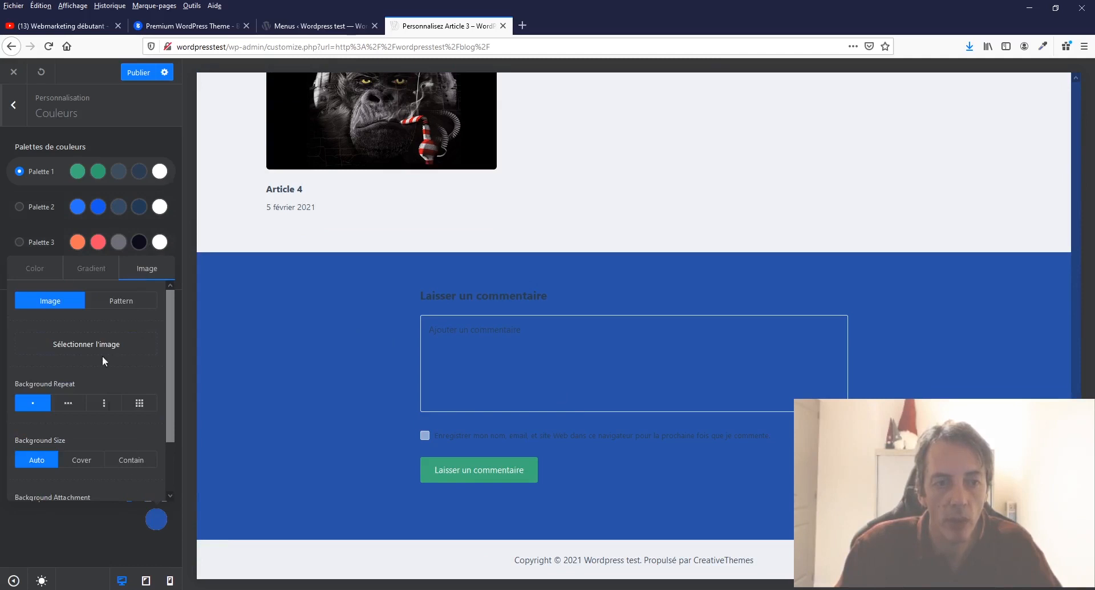
{"action": "left_click", "coordinate": [138, 301]}
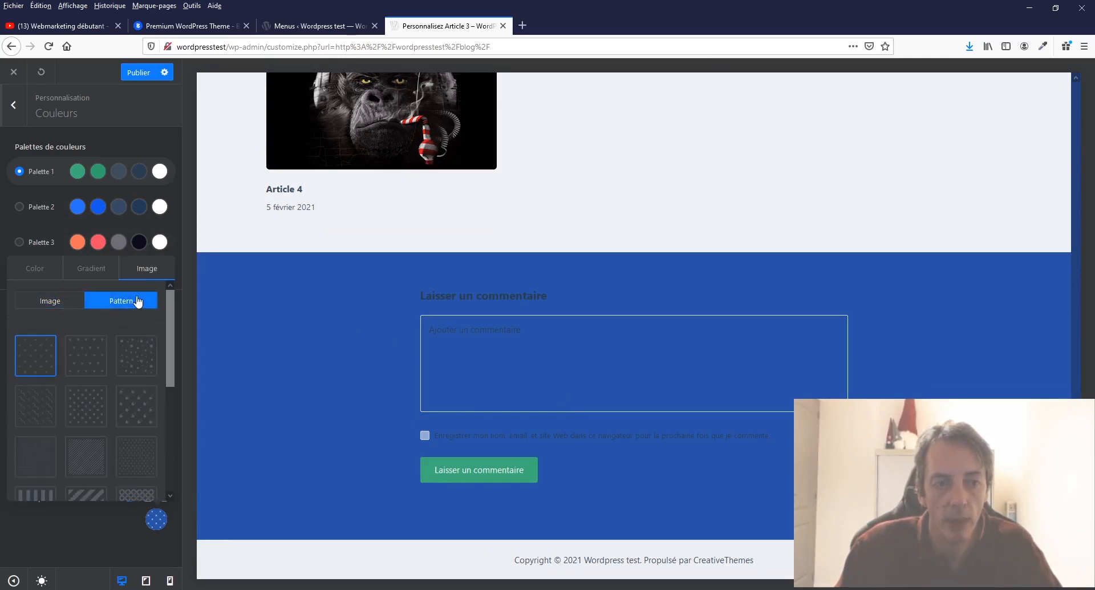
{"action": "scroll", "coordinate": [86, 399], "scroll_direction": "down", "scroll_amount": 5}
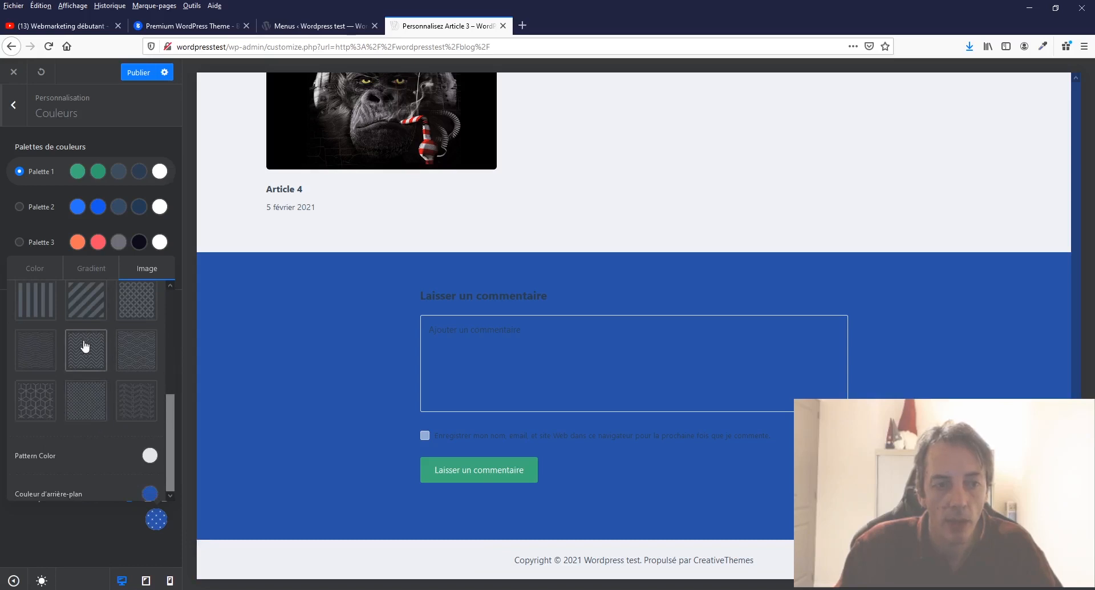
{"action": "scroll", "coordinate": [107, 406], "scroll_direction": "up", "scroll_amount": 1}
{"action": "scroll", "coordinate": [106, 403], "scroll_direction": "up", "scroll_amount": 5}
{"action": "left_click", "coordinate": [99, 391]}
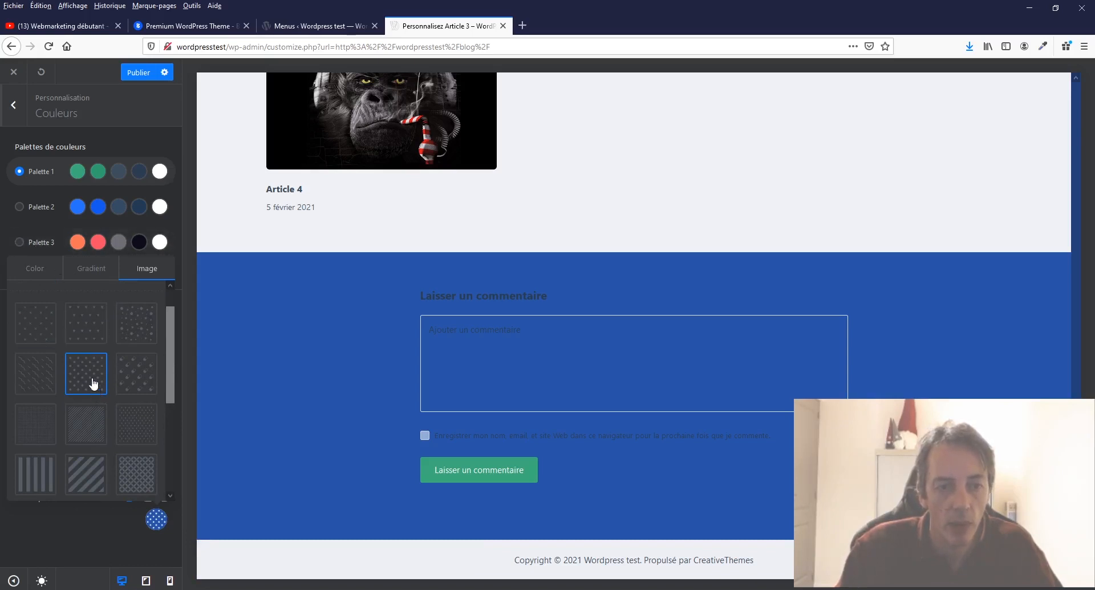
{"action": "left_click", "coordinate": [72, 535]}
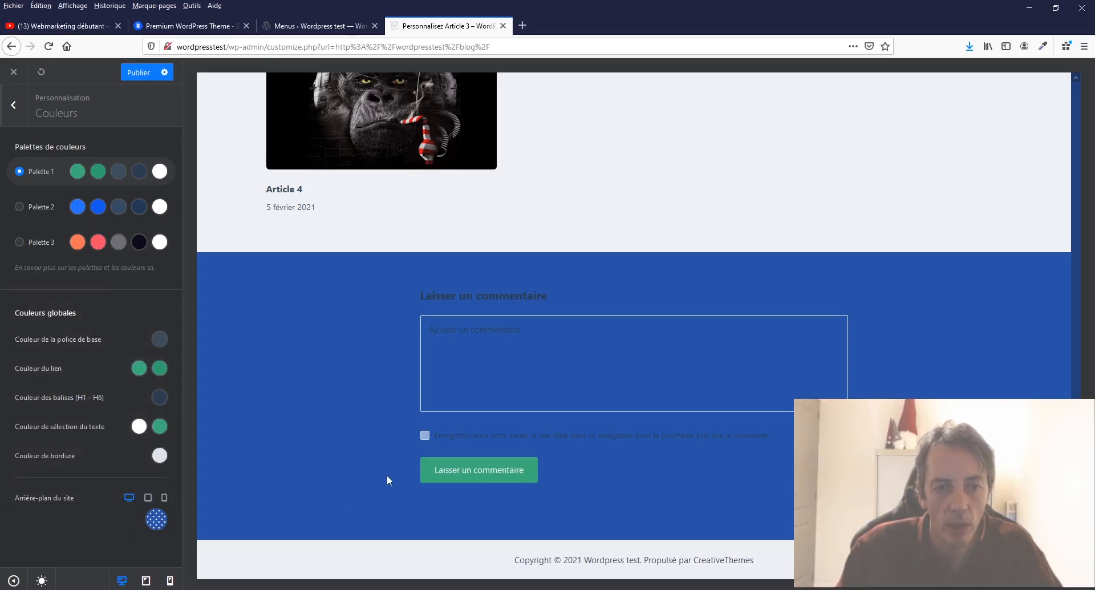
{"action": "scroll", "coordinate": [387, 474], "scroll_direction": "up", "scroll_amount": 12}
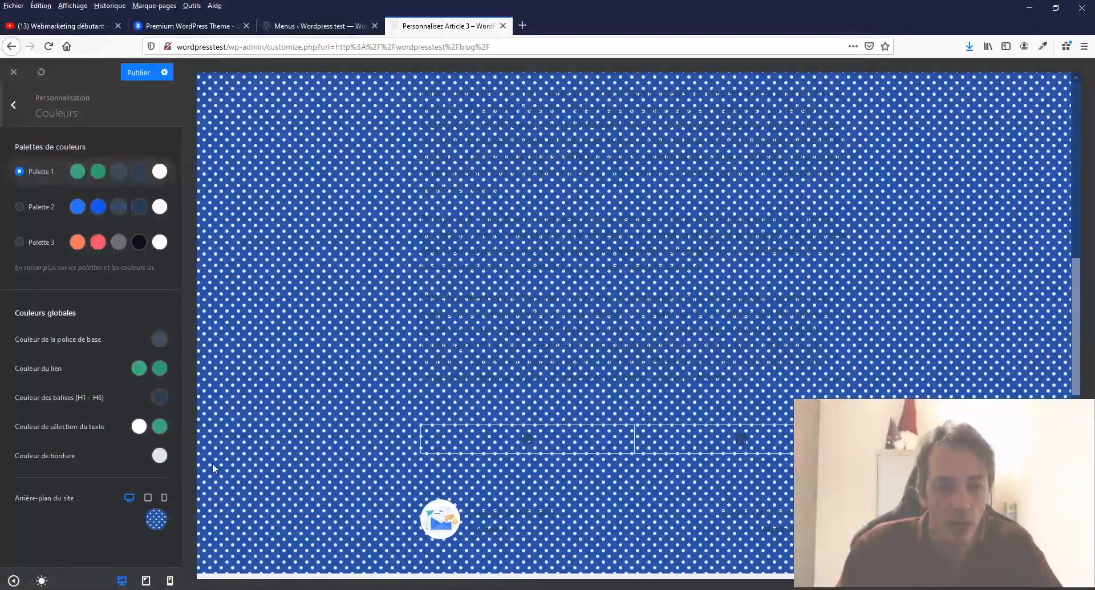
Try several other site background patterns, such as triangles, stripes and interlaced circles, ending with the outlined cube pattern
{"action": "left_click", "coordinate": [156, 519]}
{"action": "left_click", "coordinate": [154, 360]}
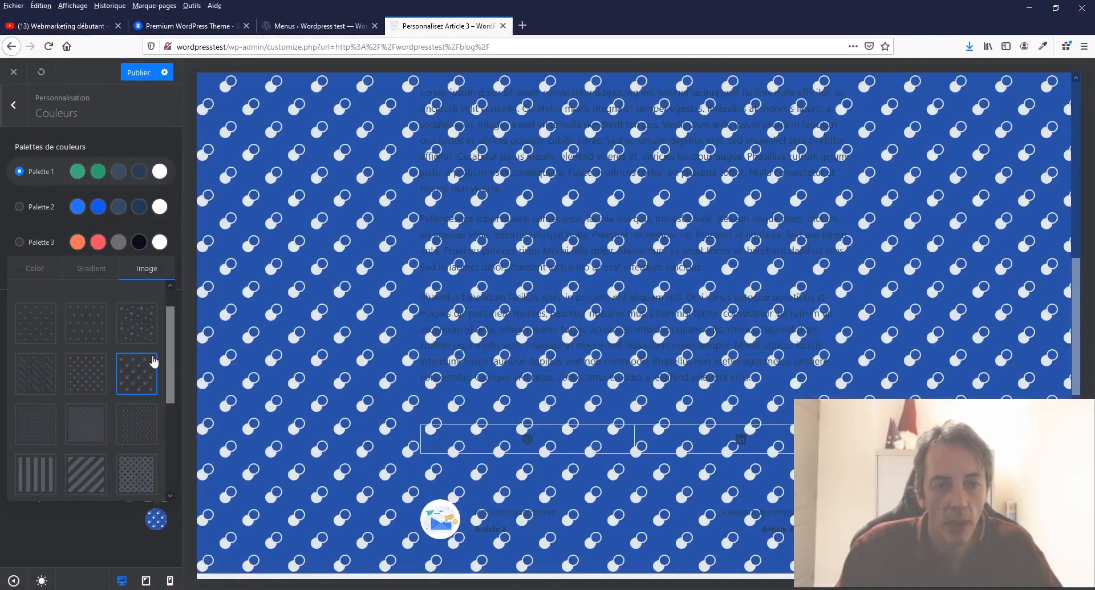
{"action": "left_click", "coordinate": [140, 338]}
{"action": "left_click", "coordinate": [98, 327]}
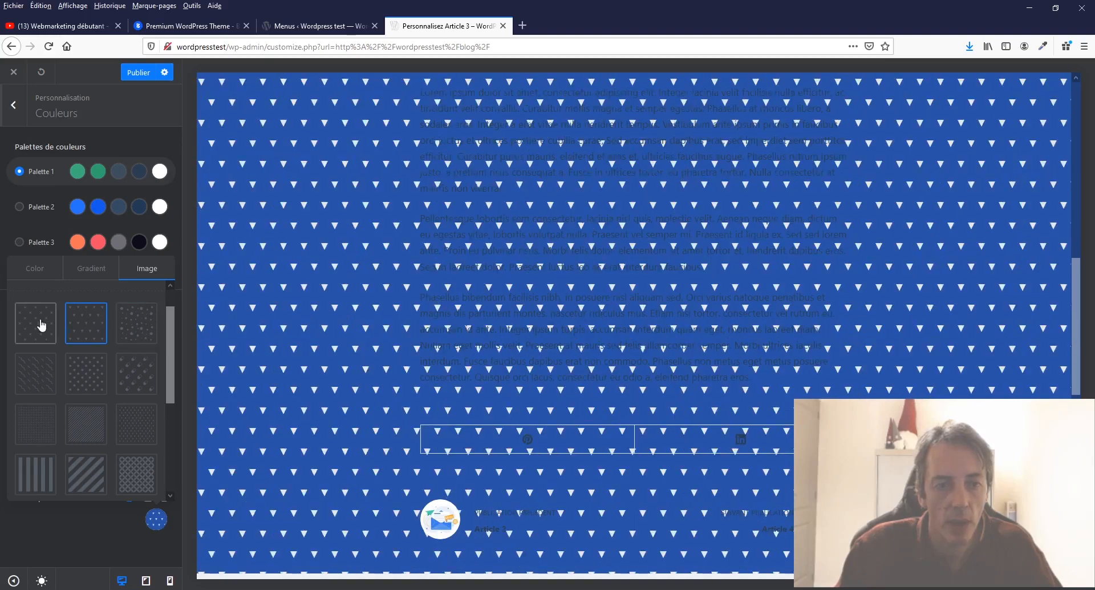
{"action": "left_click", "coordinate": [40, 323]}
{"action": "left_click", "coordinate": [29, 478]}
{"action": "left_click", "coordinate": [95, 483]}
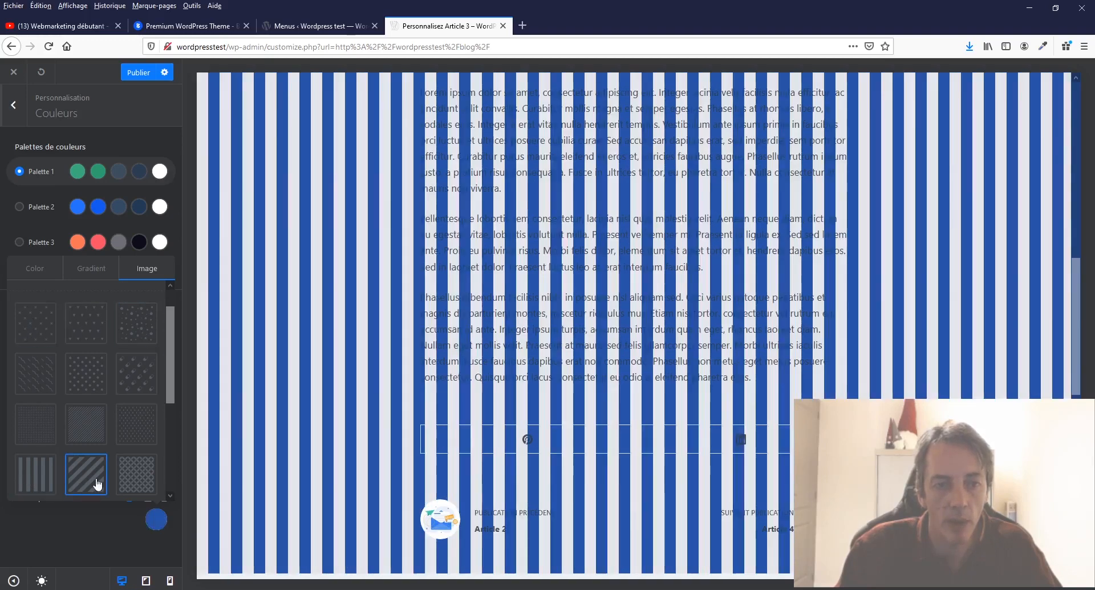
{"action": "left_click", "coordinate": [119, 485]}
{"action": "scroll", "coordinate": [118, 489], "scroll_direction": "down", "scroll_amount": 3}
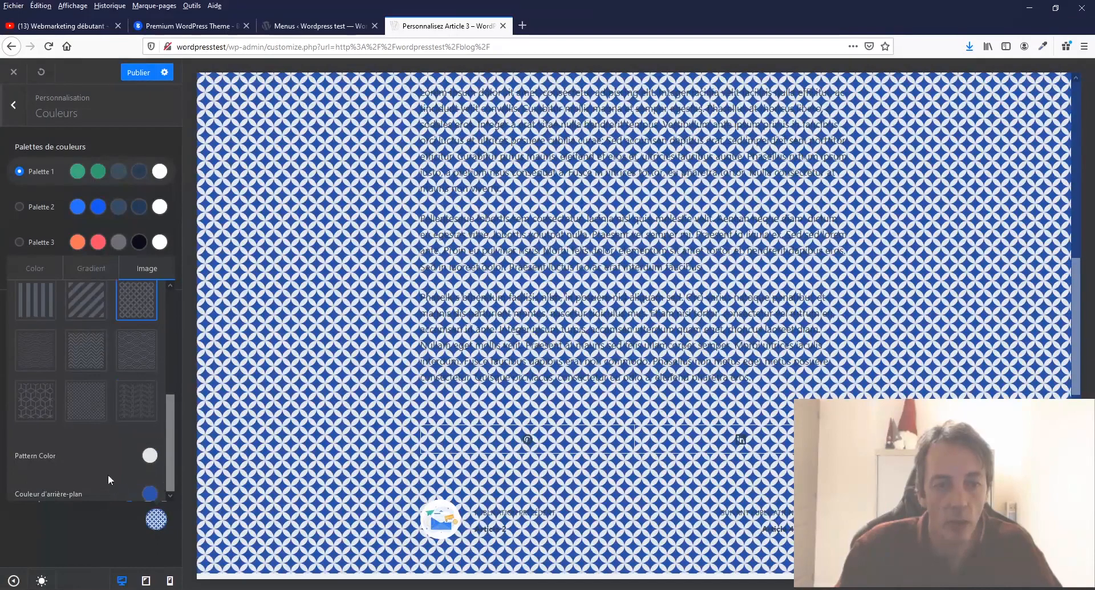
{"action": "left_click", "coordinate": [139, 404]}
{"action": "left_click", "coordinate": [86, 403]}
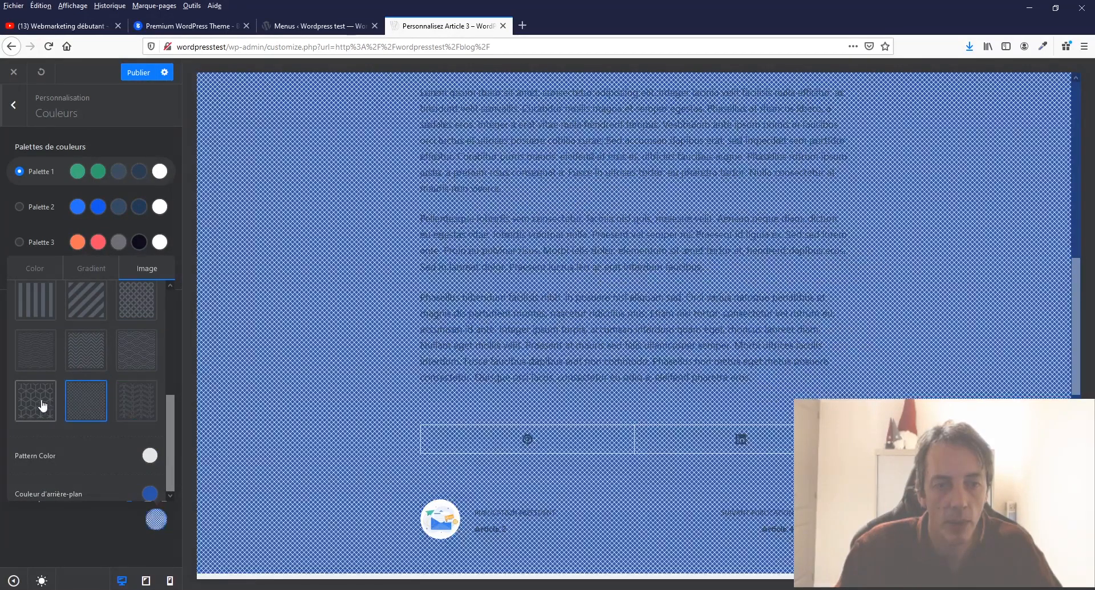
{"action": "left_click", "coordinate": [34, 403]}
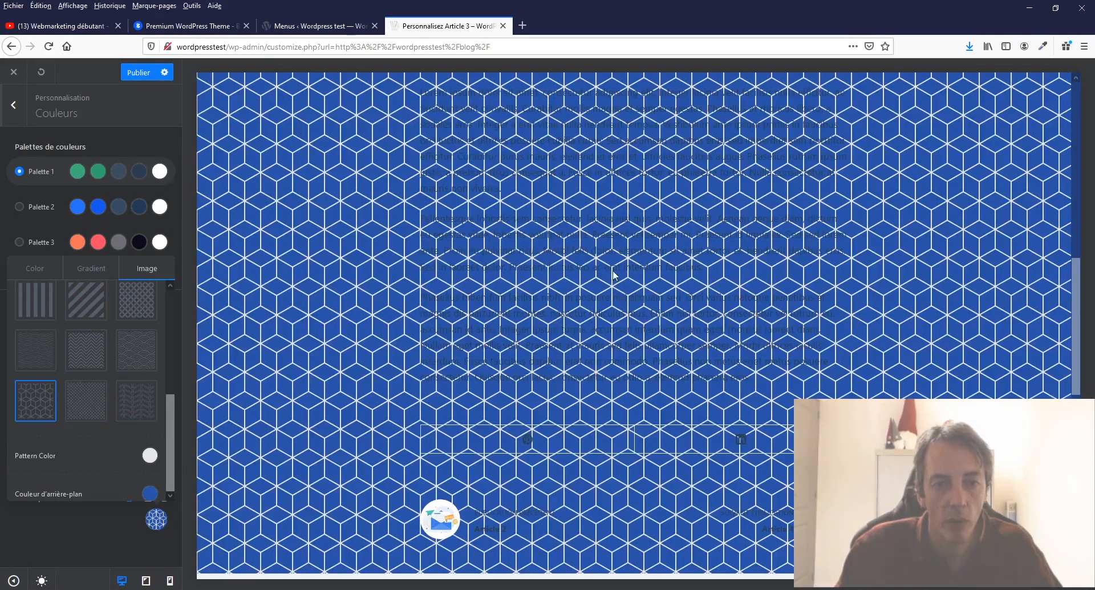
Set the background colour behind the cube pattern to white #ffffff
{"action": "scroll", "coordinate": [69, 374], "scroll_direction": "up", "scroll_amount": 5}
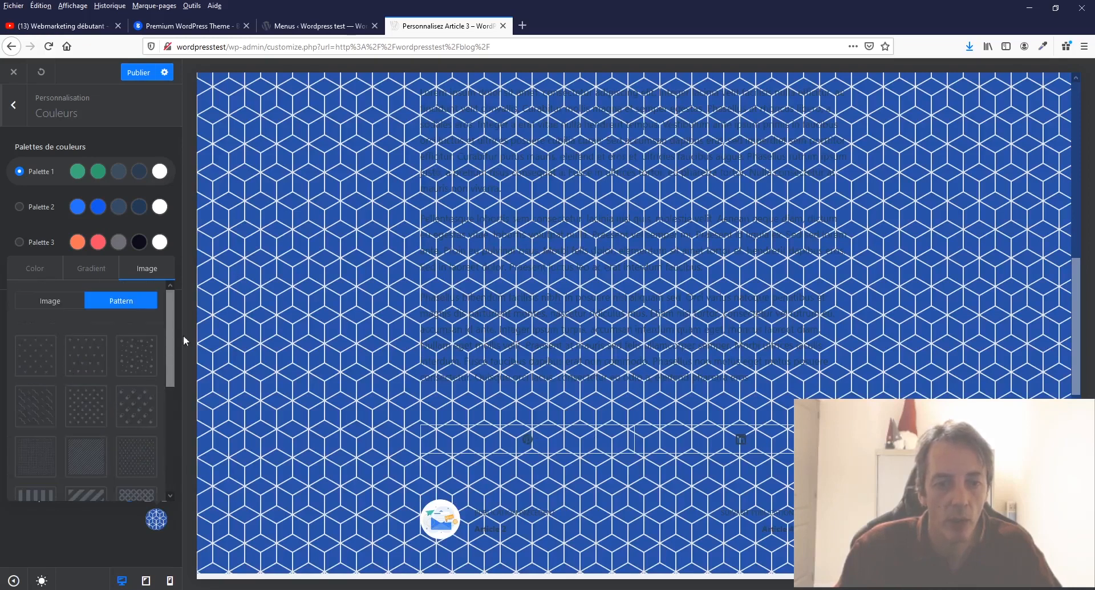
{"action": "scroll", "coordinate": [122, 447], "scroll_direction": "down", "scroll_amount": 2}
{"action": "left_click", "coordinate": [158, 522]}
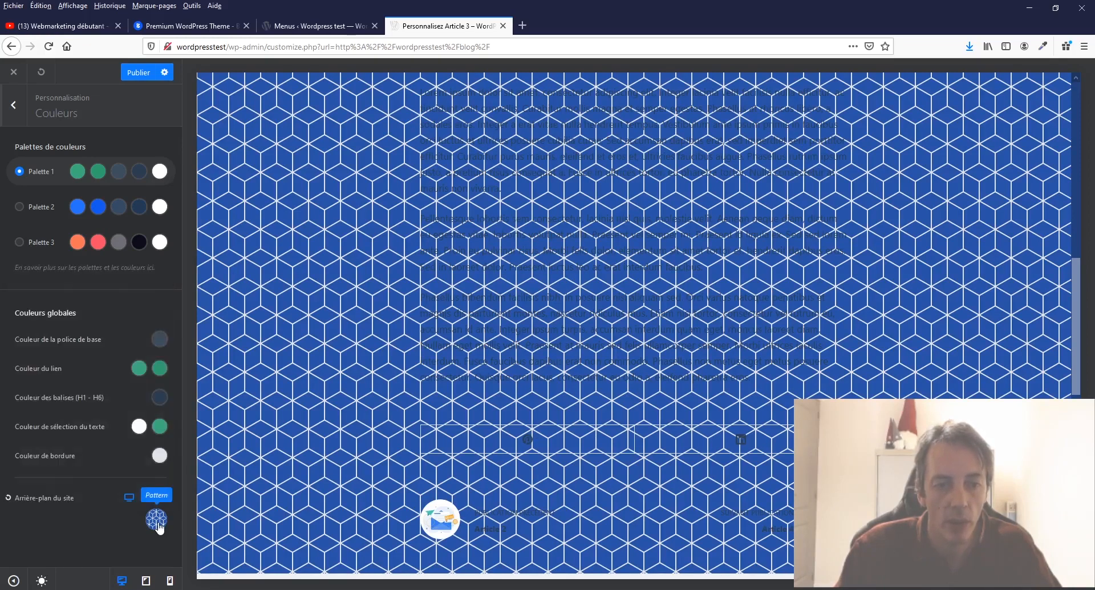
{"action": "left_click", "coordinate": [157, 522]}
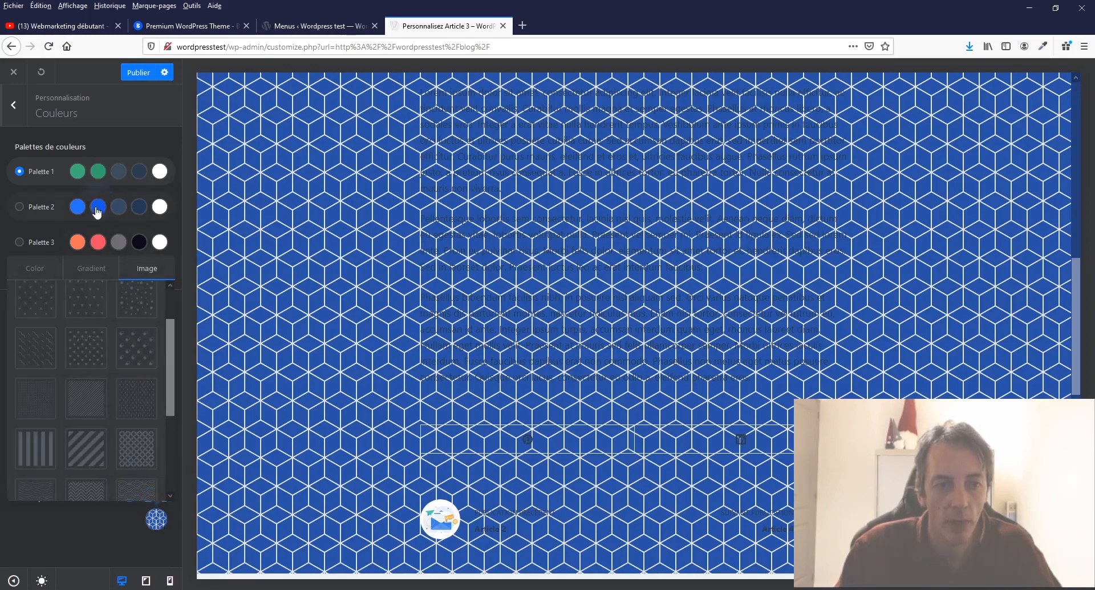
{"action": "left_click", "coordinate": [104, 138]}
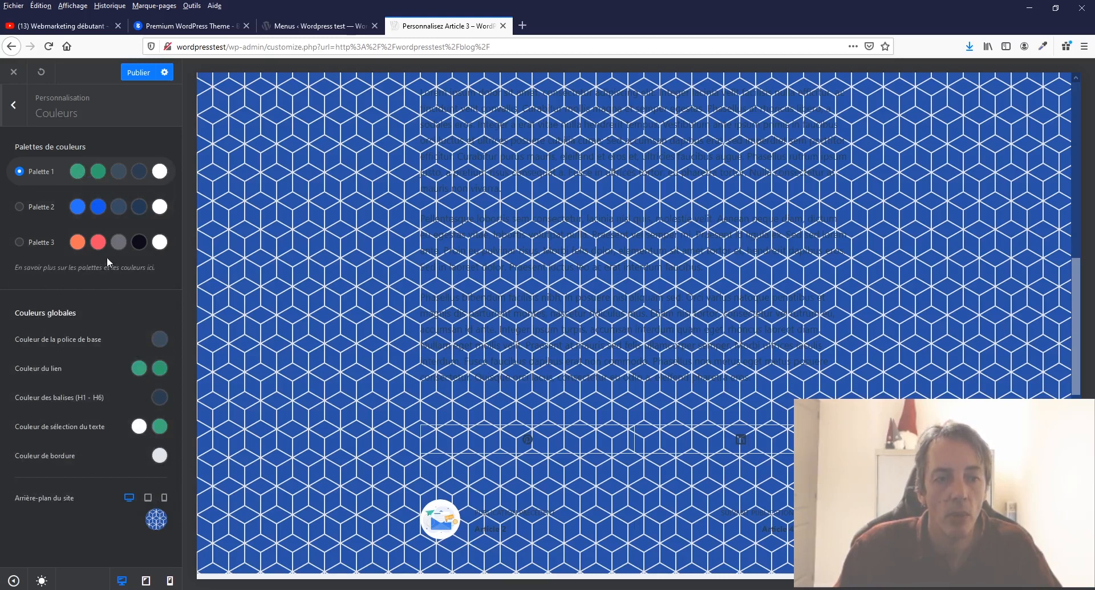
{"action": "left_click", "coordinate": [156, 519]}
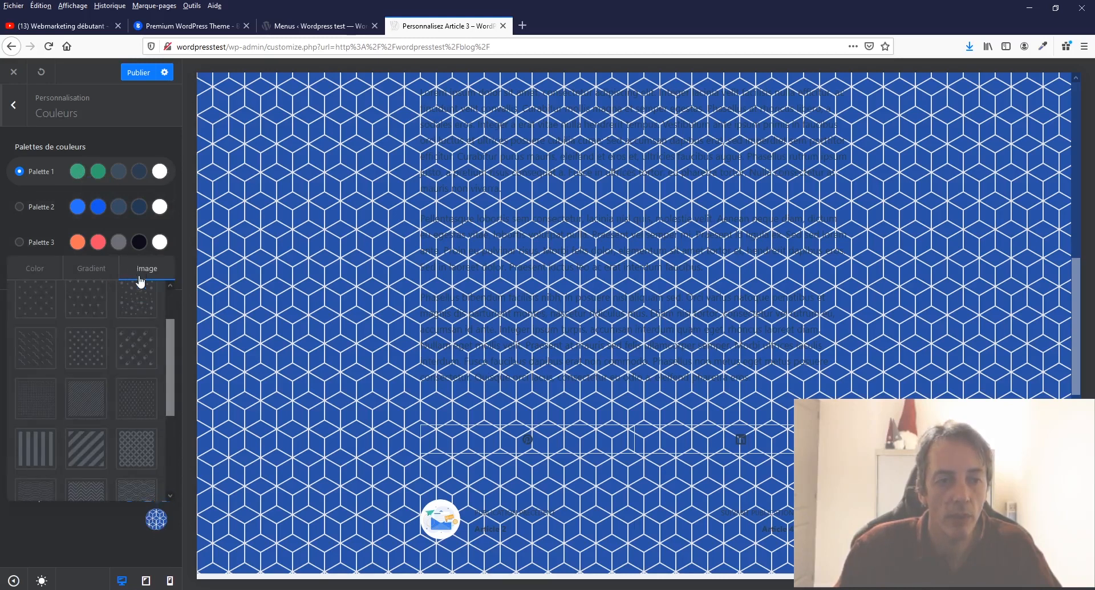
{"action": "scroll", "coordinate": [111, 415], "scroll_direction": "down", "scroll_amount": 3}
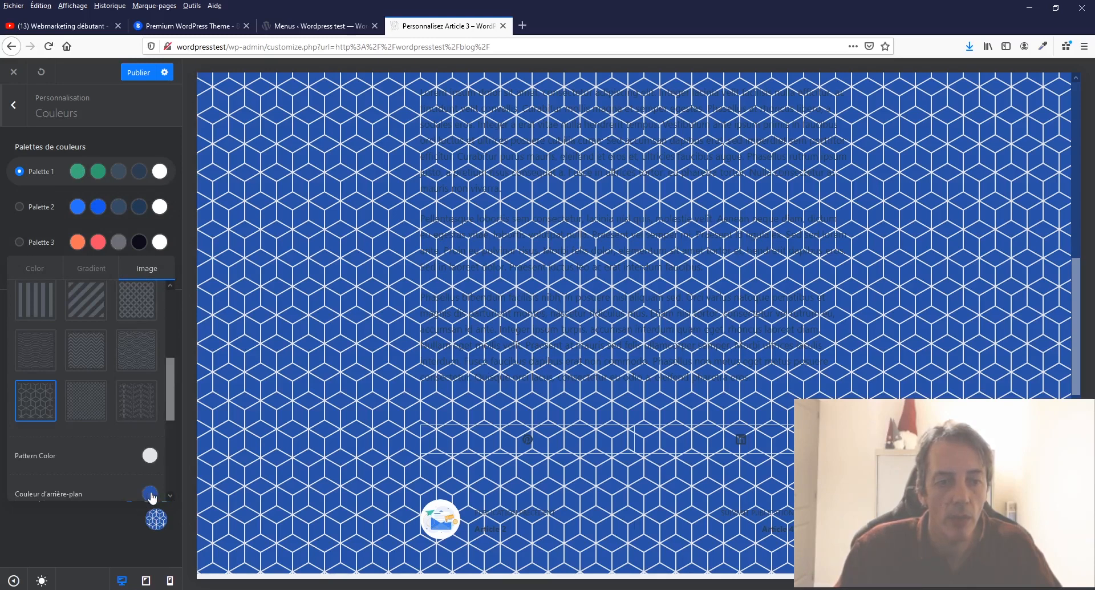
{"action": "scroll", "coordinate": [152, 498], "scroll_direction": "down", "scroll_amount": 5}
{"action": "left_click_drag", "start_coordinate": [78, 390], "coordinate": [1, 330]}
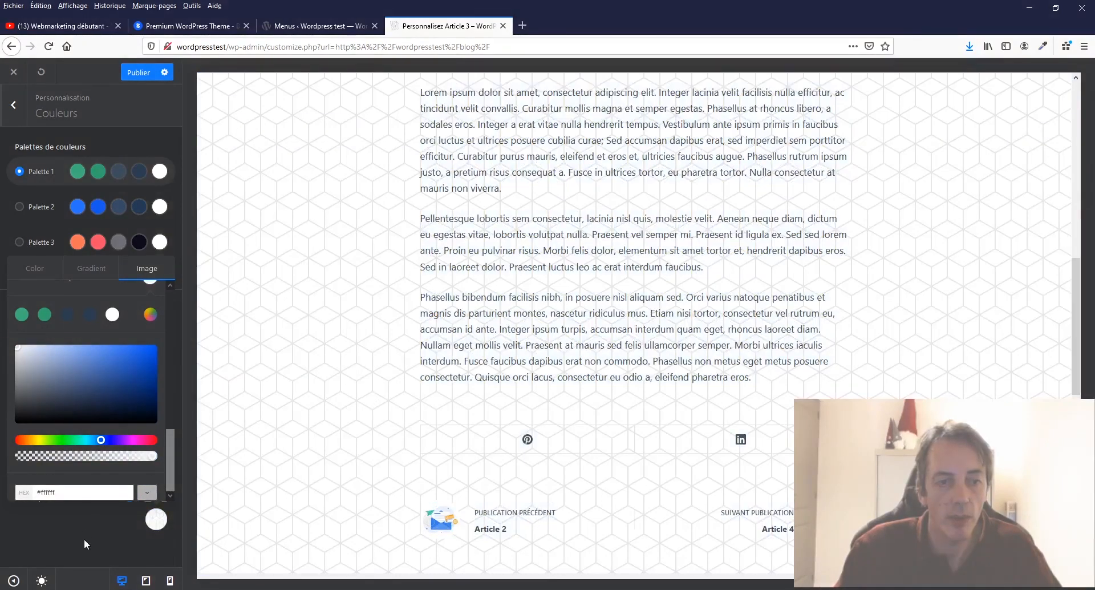
{"action": "left_click", "coordinate": [82, 540]}
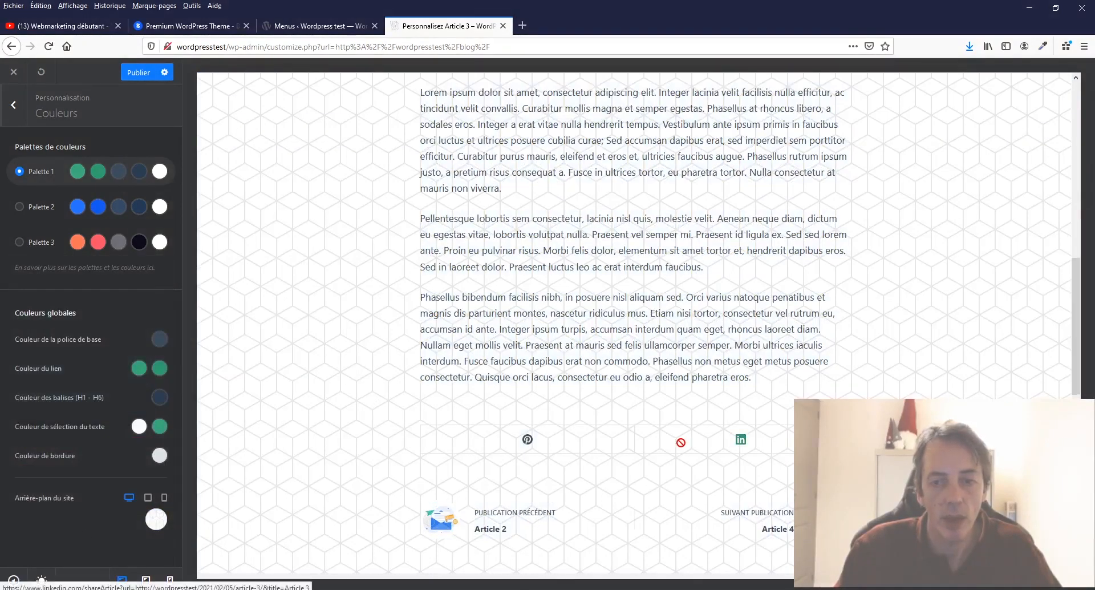
Replace the site background pattern with a plain colour, using the white palette swatch
{"action": "scroll", "coordinate": [683, 447], "scroll_direction": "down", "scroll_amount": 5}
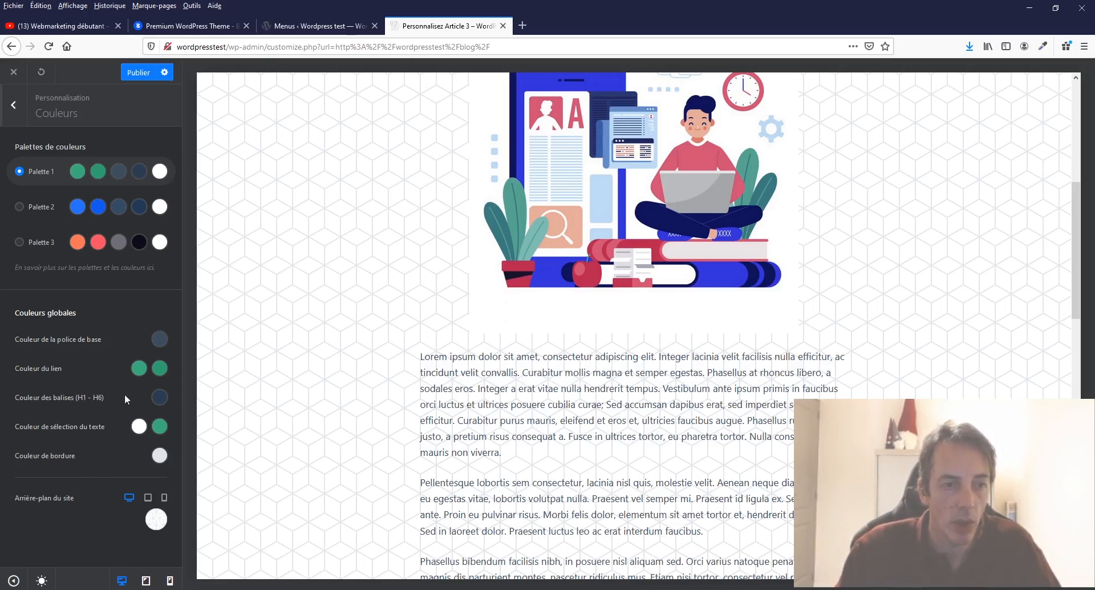
{"action": "left_click", "coordinate": [158, 520]}
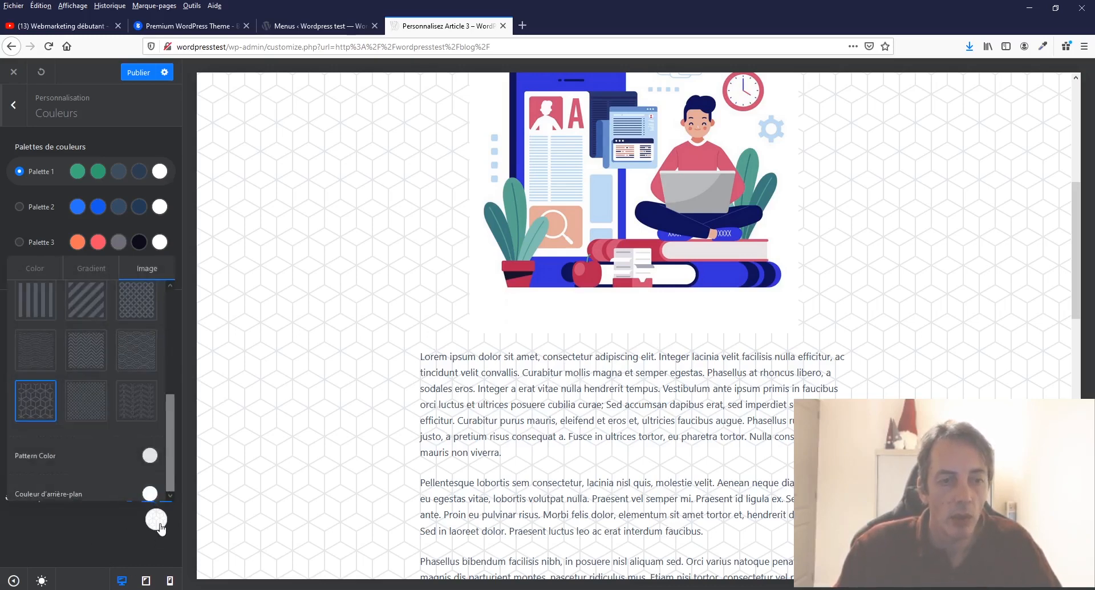
{"action": "left_click", "coordinate": [33, 273]}
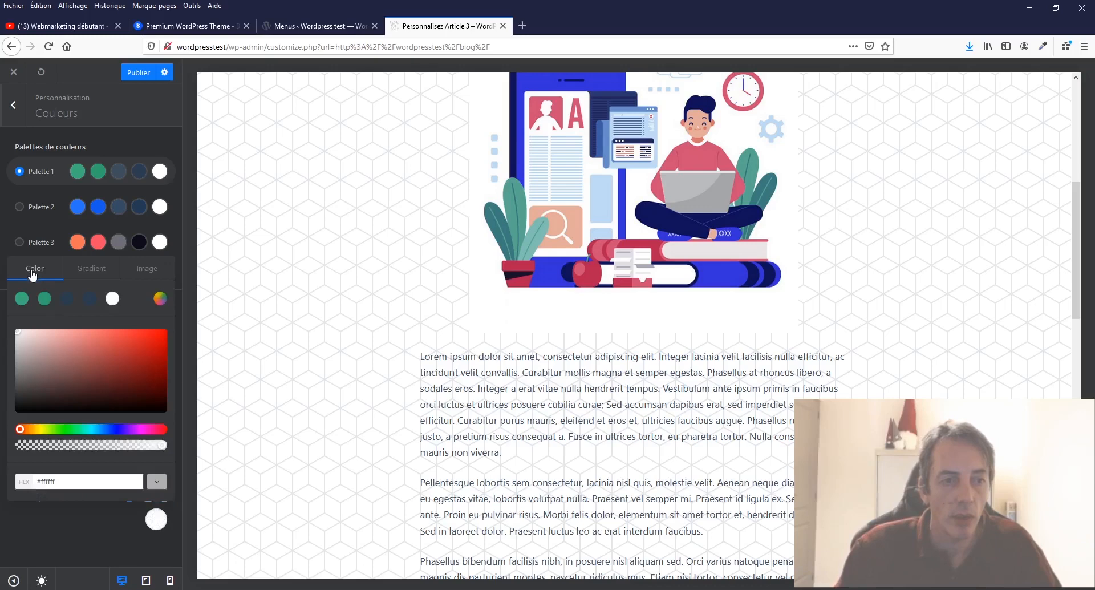
{"action": "left_click", "coordinate": [113, 297]}
{"action": "left_click", "coordinate": [75, 506]}
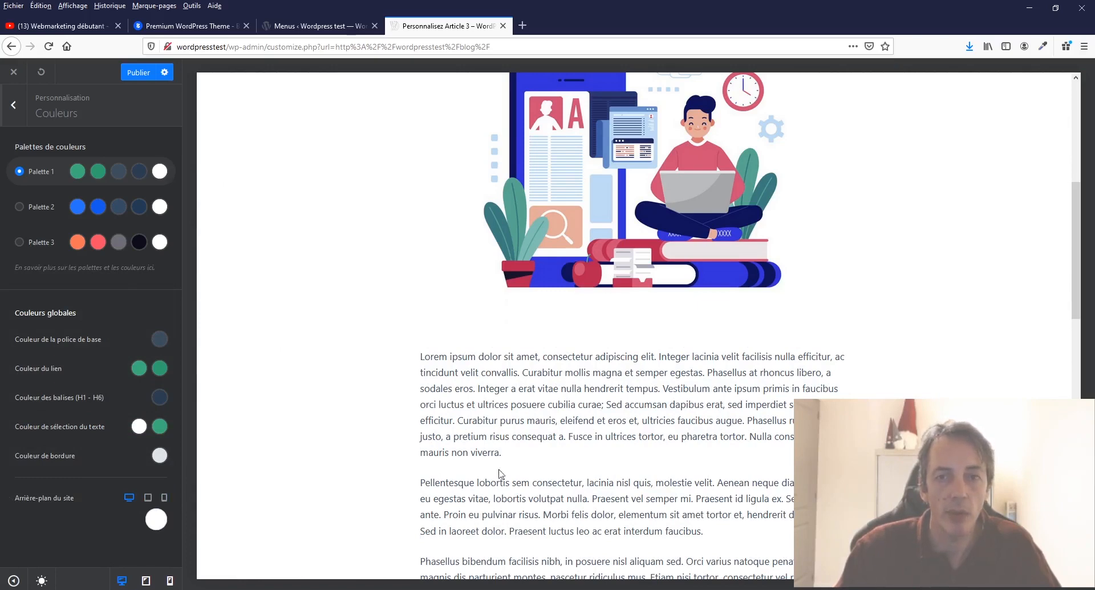
Open the single article settings (Articles uniques) and apply the right sidebar layout, Colonne latérale droite
{"action": "scroll", "coordinate": [500, 473], "scroll_direction": "up", "scroll_amount": 5}
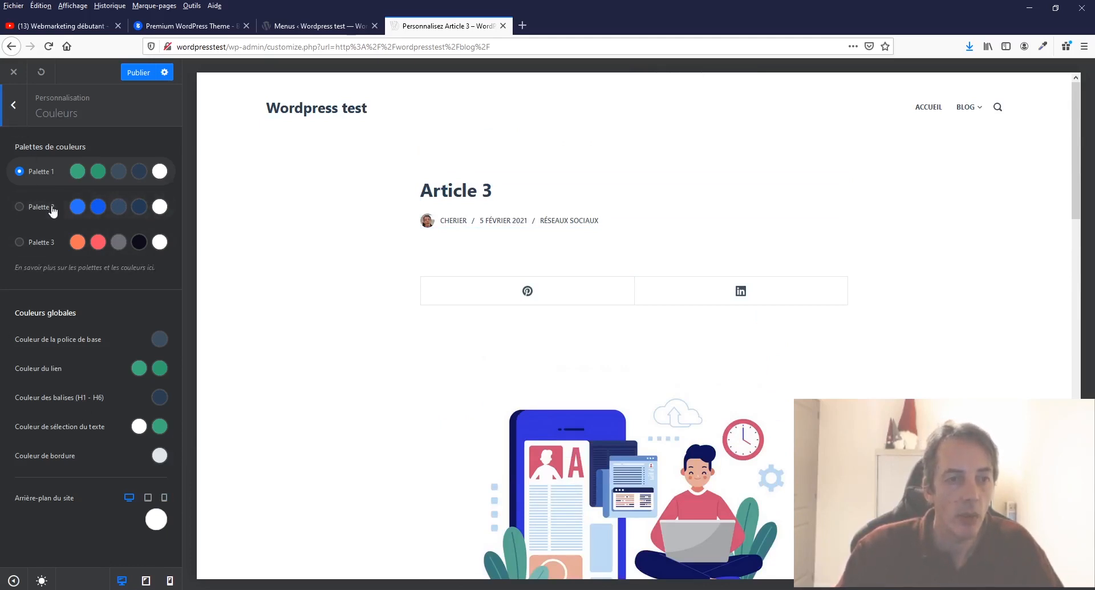
{"action": "left_click", "coordinate": [13, 105]}
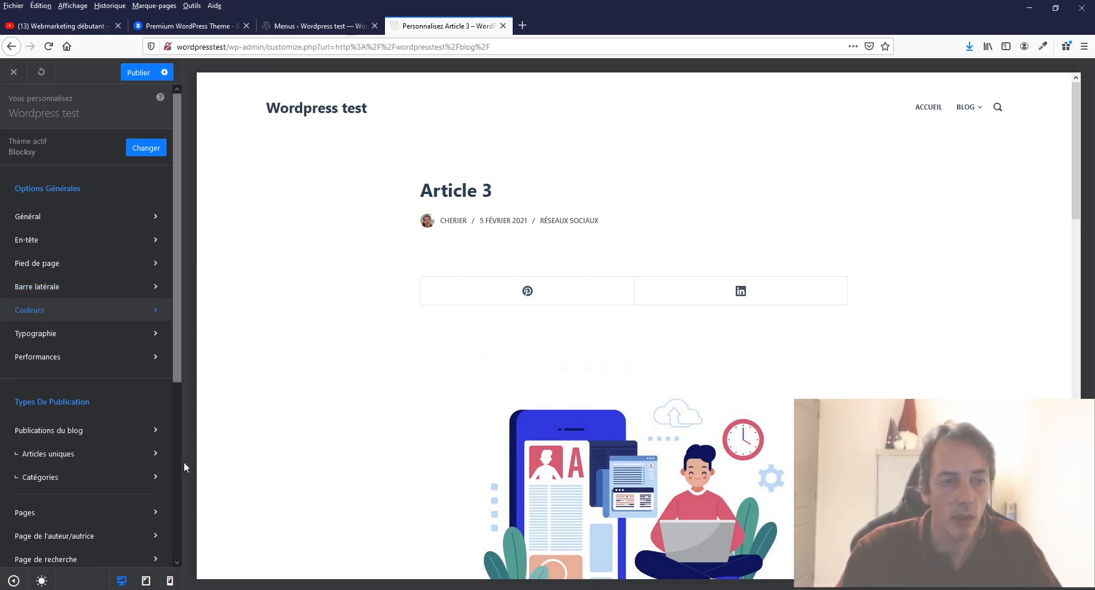
{"action": "left_click", "coordinate": [41, 453]}
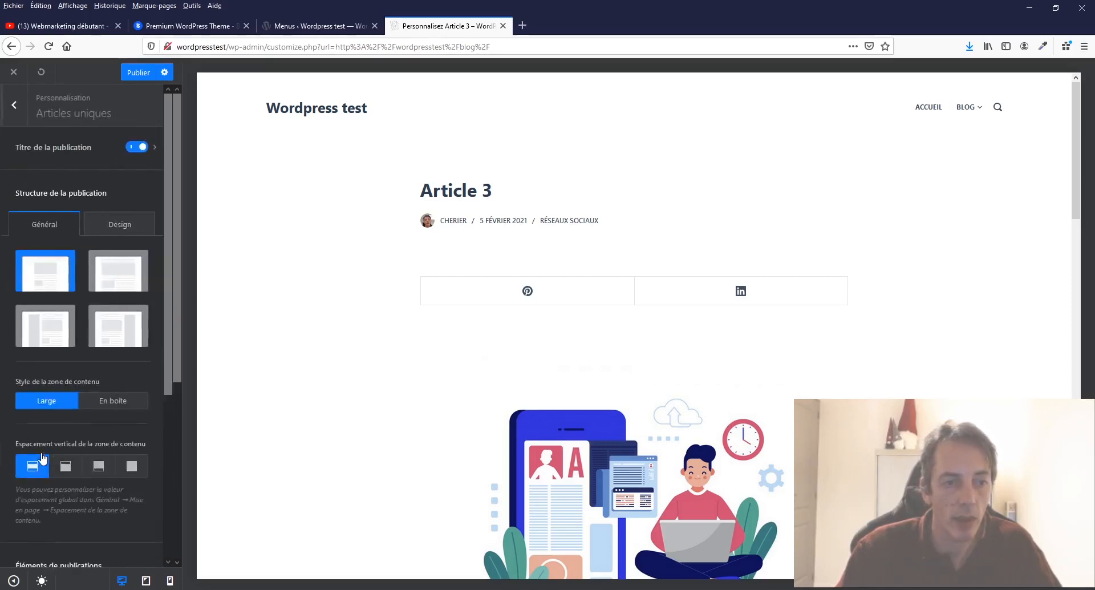
{"action": "left_click", "coordinate": [121, 343]}
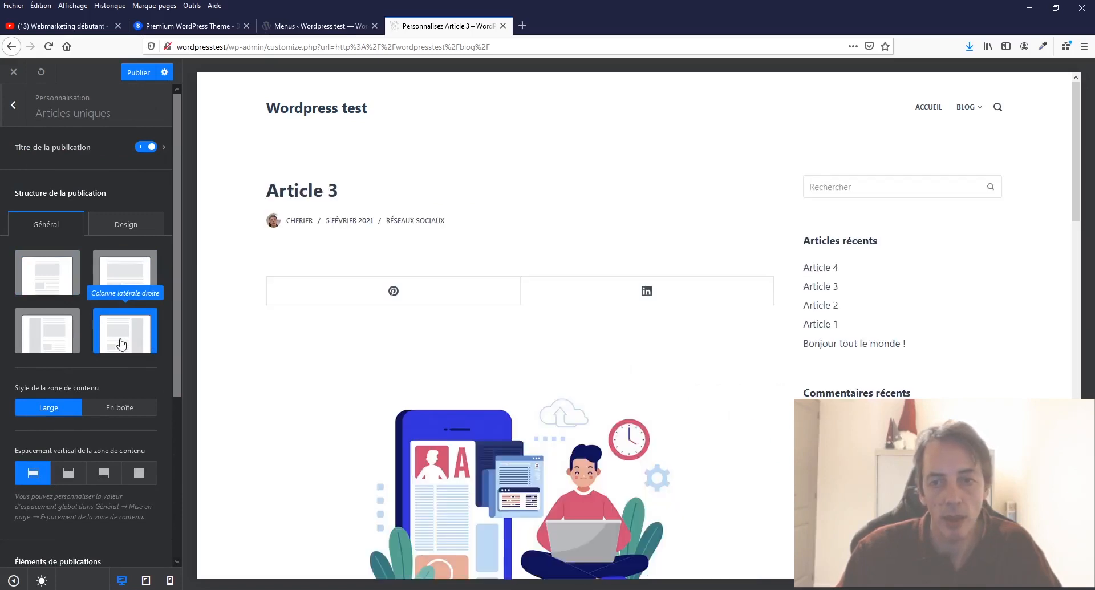
Open the Barre latérale settings and look over the sidebar widgets displayed beside Article 3
{"action": "left_click", "coordinate": [11, 108]}
{"action": "scroll", "coordinate": [50, 359], "scroll_direction": "up", "scroll_amount": 3}
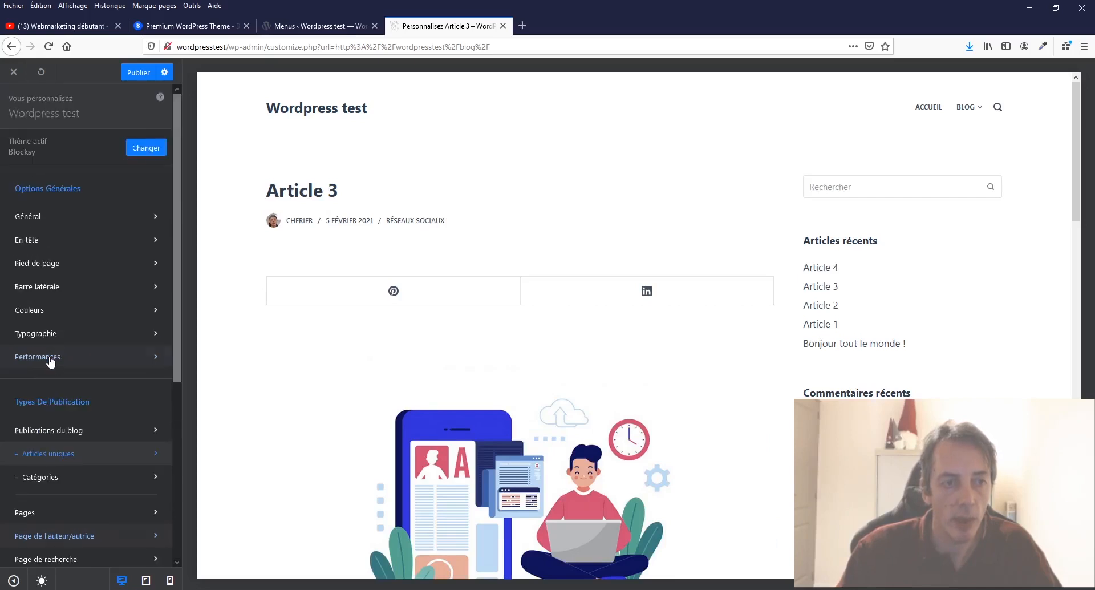
{"action": "left_click", "coordinate": [49, 286]}
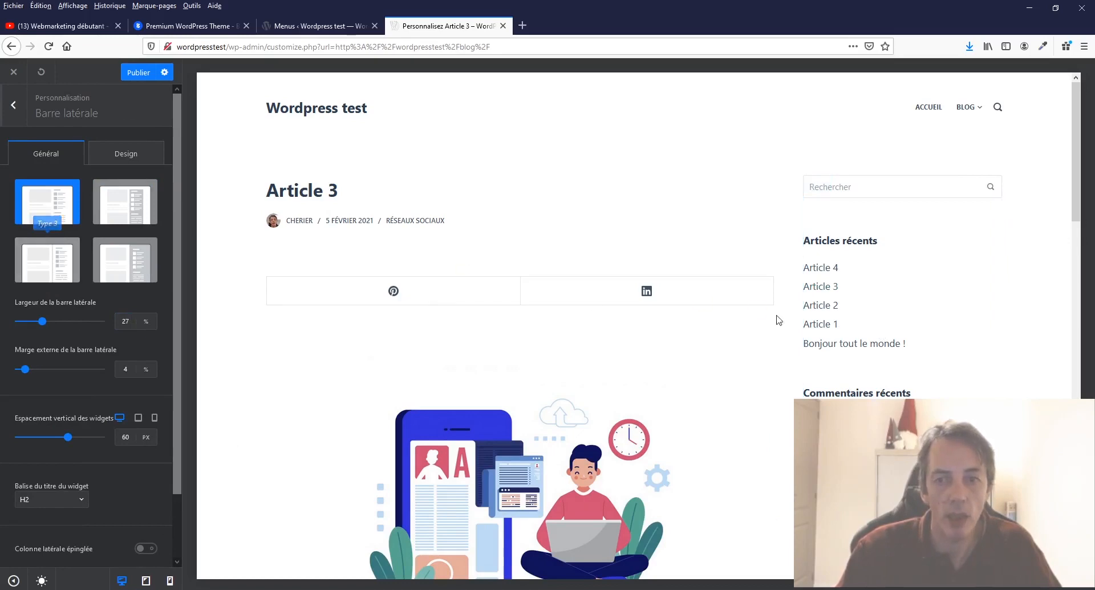
{"action": "scroll", "coordinate": [868, 268], "scroll_direction": "down", "scroll_amount": 6}
{"action": "scroll", "coordinate": [867, 267], "scroll_direction": "up", "scroll_amount": 4}
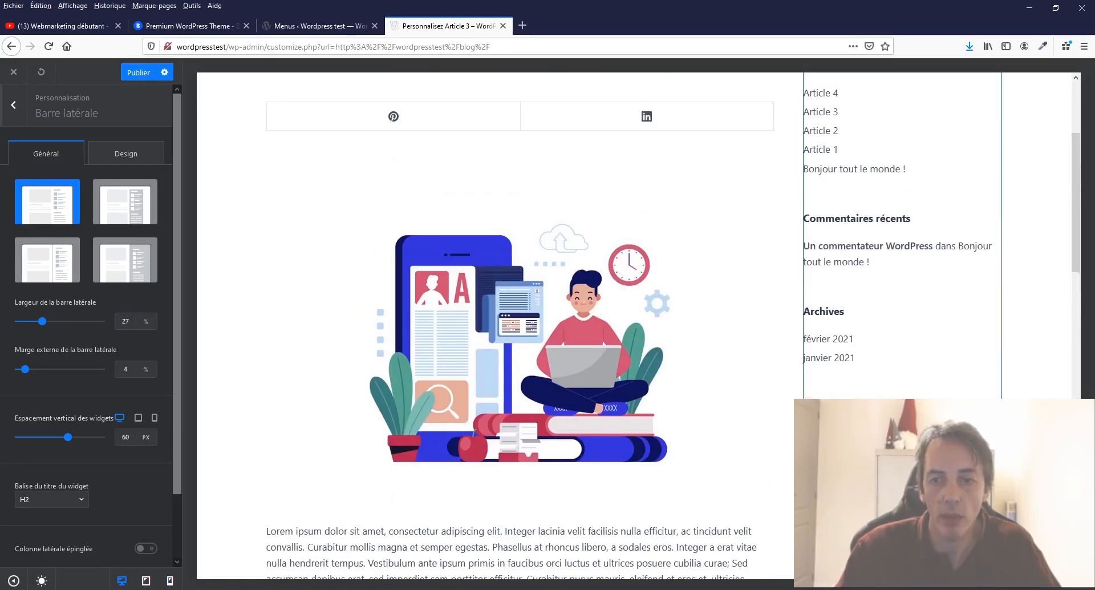
{"action": "scroll", "coordinate": [627, 285], "scroll_direction": "up", "scroll_amount": 3}
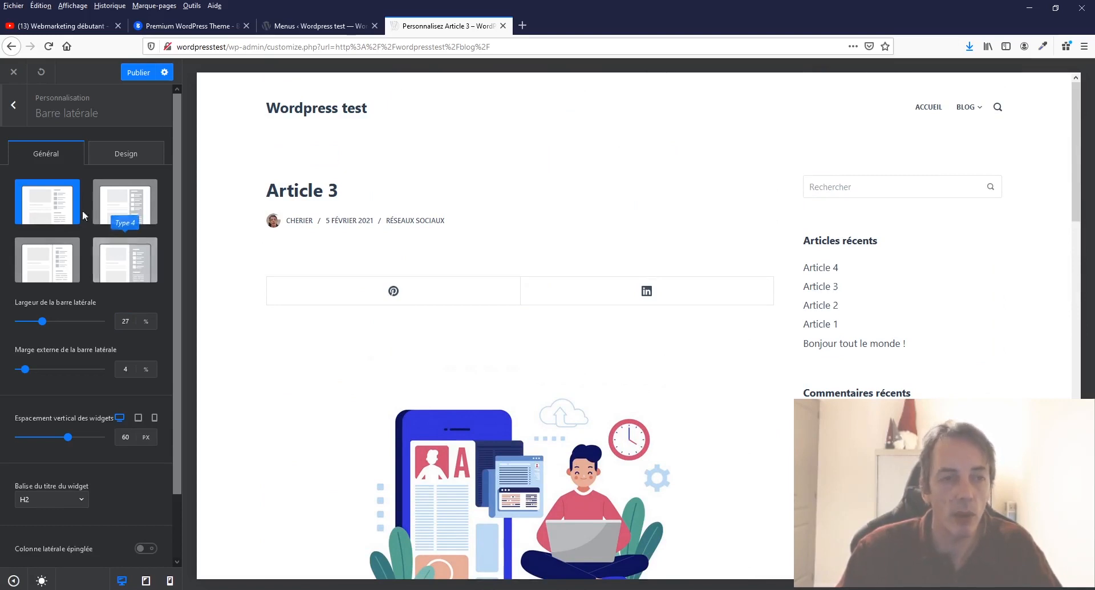
Try sidebar styles Type 3, Type 4 and the shaded Type 2 on Article 3, ending with the first style
{"action": "left_click", "coordinate": [51, 278]}
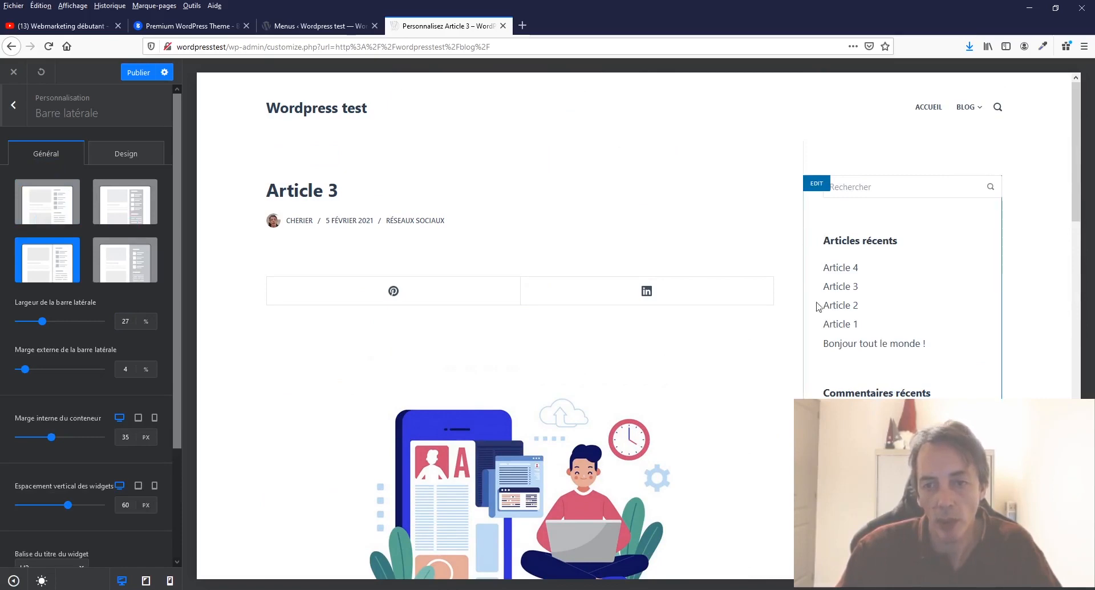
{"action": "left_click", "coordinate": [141, 259]}
{"action": "scroll", "coordinate": [943, 347], "scroll_direction": "down", "scroll_amount": 3}
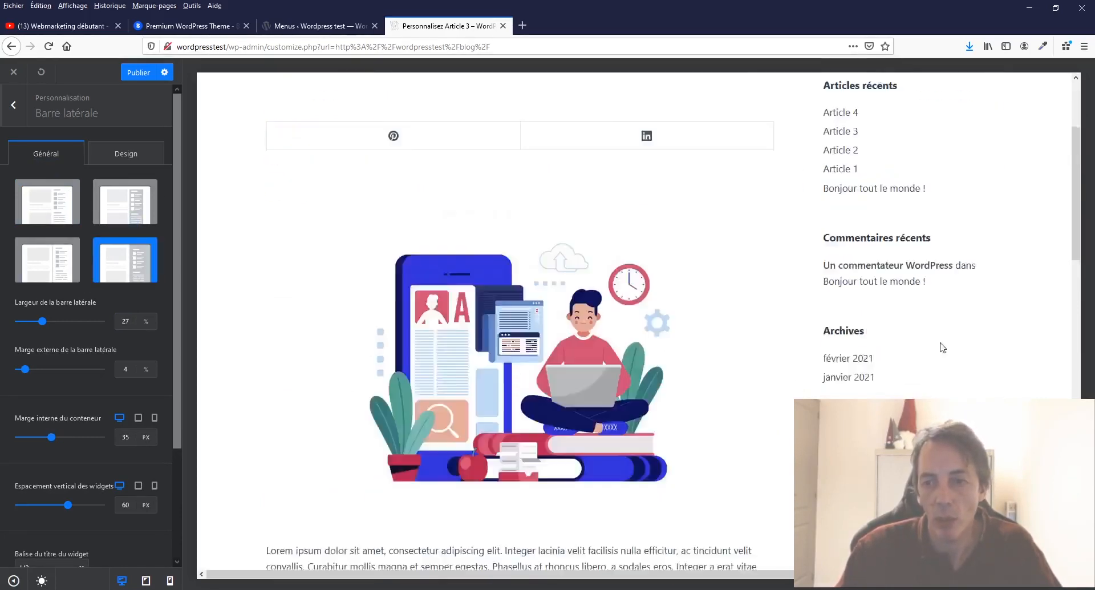
{"action": "scroll", "coordinate": [943, 347], "scroll_direction": "down", "scroll_amount": 15}
{"action": "scroll", "coordinate": [924, 318], "scroll_direction": "up", "scroll_amount": 8}
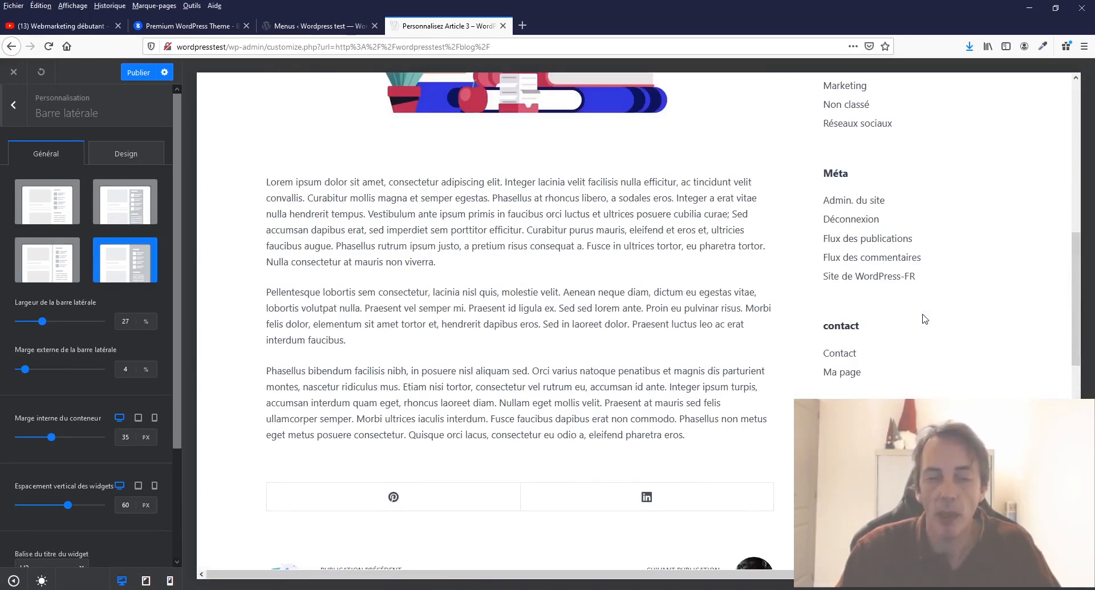
{"action": "scroll", "coordinate": [901, 308], "scroll_direction": "up", "scroll_amount": 8}
{"action": "left_click", "coordinate": [122, 210]}
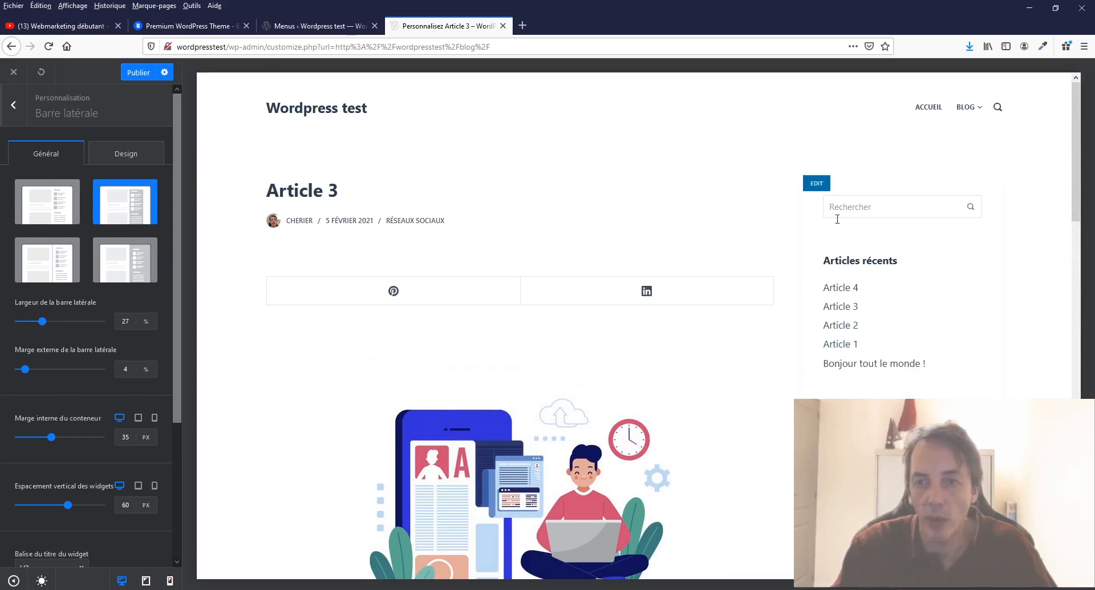
{"action": "left_click", "coordinate": [41, 218]}
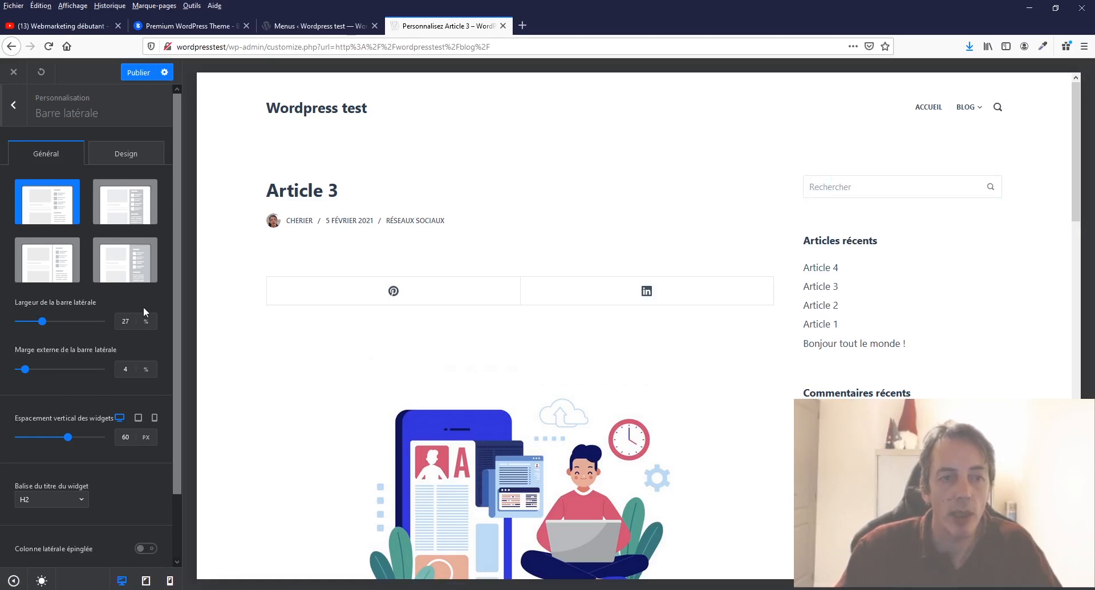
Set the sidebar width to 17% and the vertical spacing between widgets to 54 px
{"action": "mouse_move", "coordinate": [43, 324]}
{"action": "left_mouse_down"}
{"action": "mouse_move", "coordinate": [26, 332]}
{"action": "mouse_move", "coordinate": [30, 323]}
{"action": "mouse_move", "coordinate": [77, 328]}
{"action": "mouse_move", "coordinate": [26, 334]}
{"action": "left_mouse_up"}
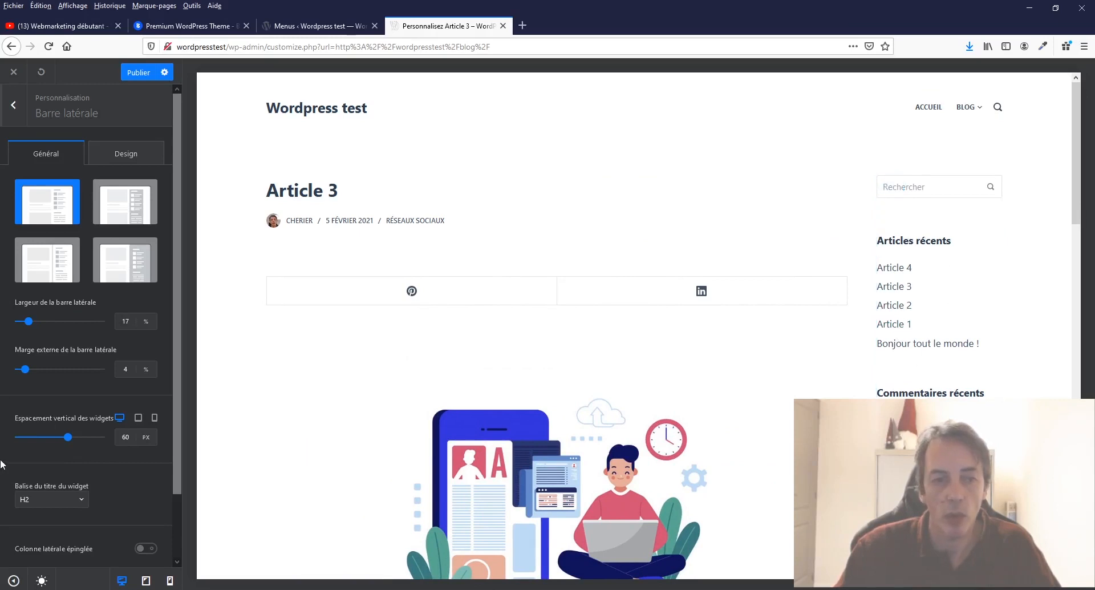
{"action": "mouse_move", "coordinate": [70, 442]}
{"action": "left_mouse_down"}
{"action": "mouse_move", "coordinate": [109, 438]}
{"action": "mouse_move", "coordinate": [10, 438]}
{"action": "mouse_move", "coordinate": [86, 438]}
{"action": "mouse_move", "coordinate": [62, 439]}
{"action": "left_mouse_up"}
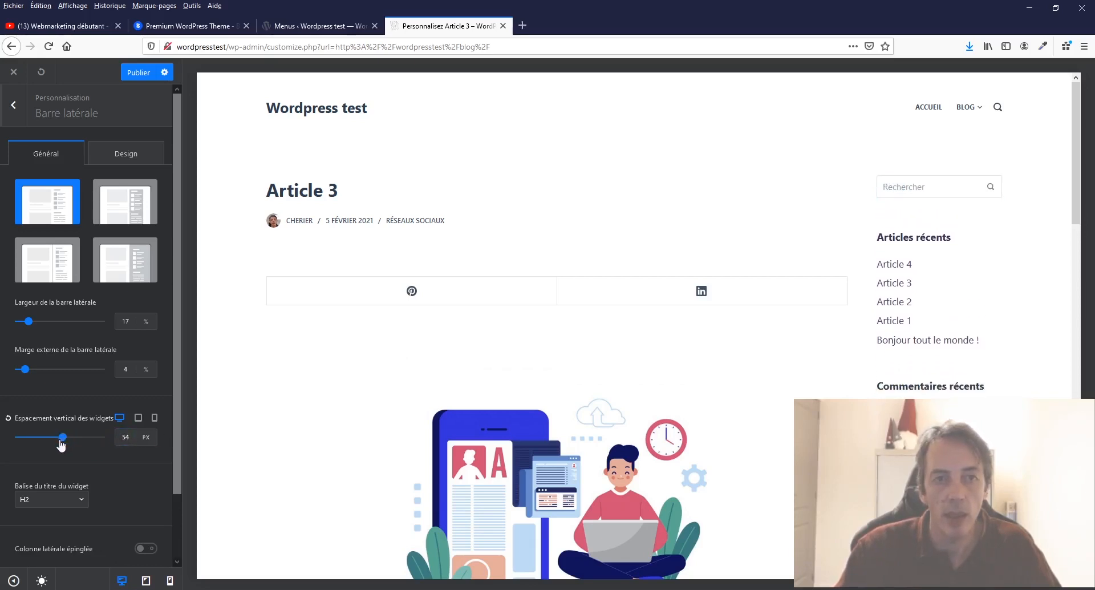
On the Widgets admin page, add another Rechercher widget above the existing one in Colonne latérale principale
{"action": "left_click", "coordinate": [297, 26]}
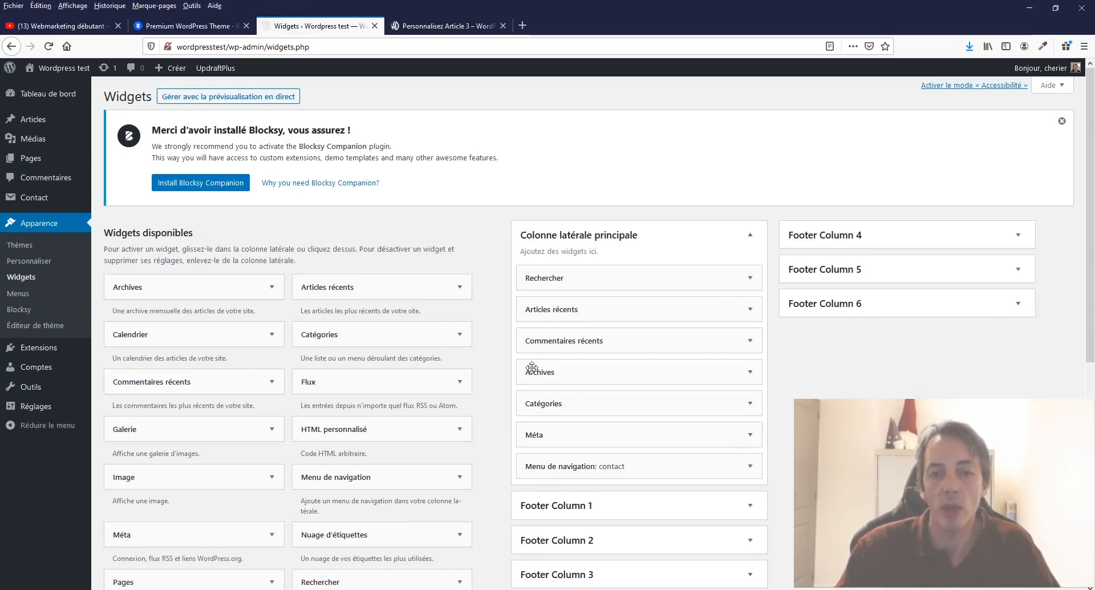
{"action": "scroll", "coordinate": [328, 552], "scroll_direction": "down", "scroll_amount": 2}
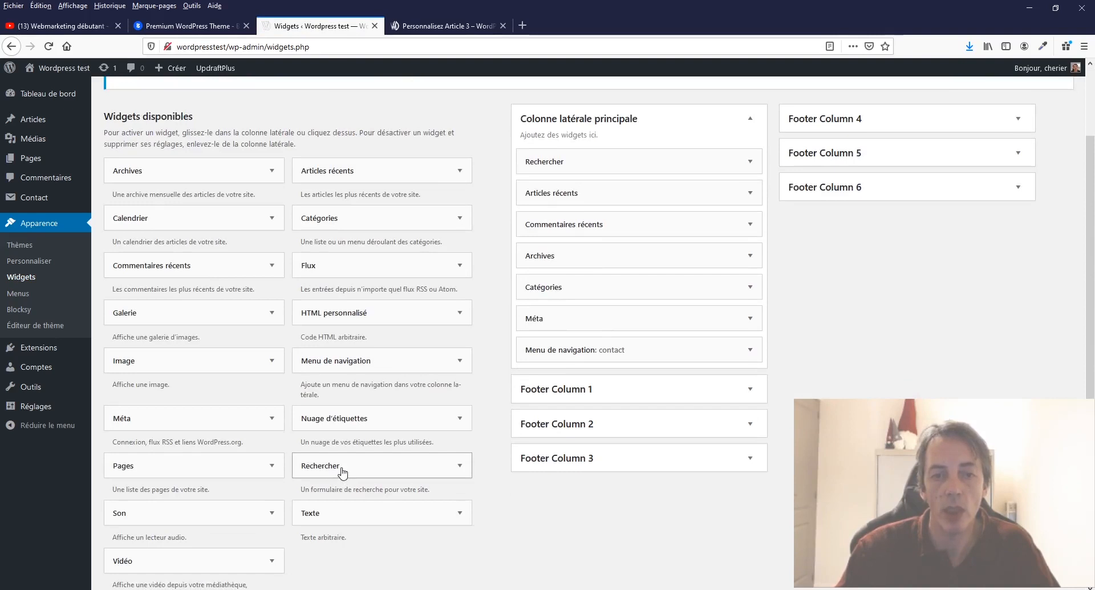
{"action": "left_click_drag", "start_coordinate": [342, 471], "coordinate": [579, 159]}
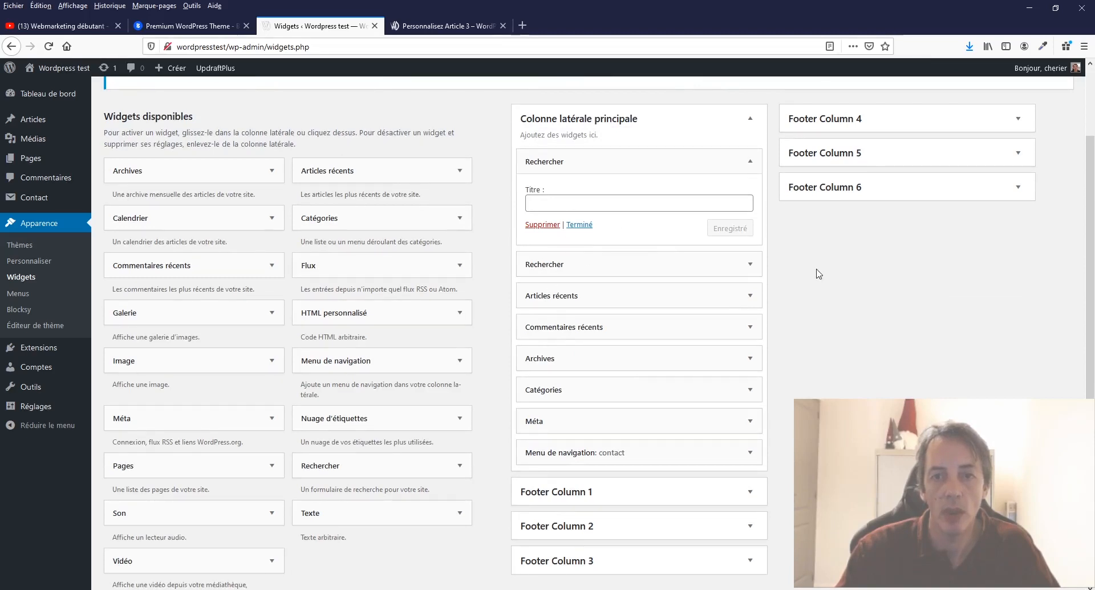
Return to the theme customizer and reload it, leaving the page without saving the pending changes
{"action": "left_click", "coordinate": [425, 23]}
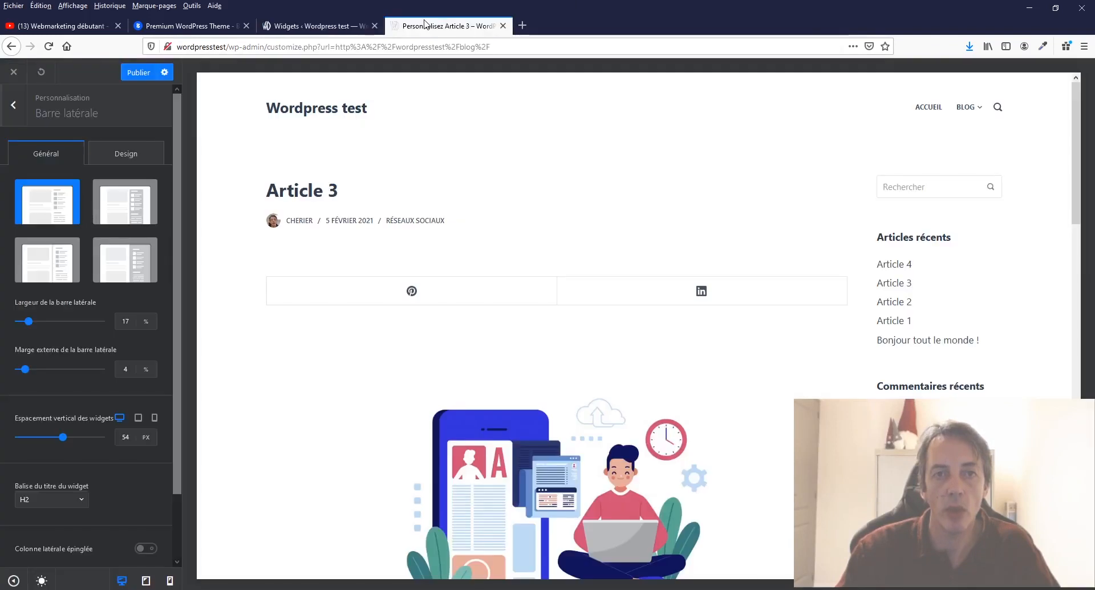
{"action": "left_click", "coordinate": [54, 48]}
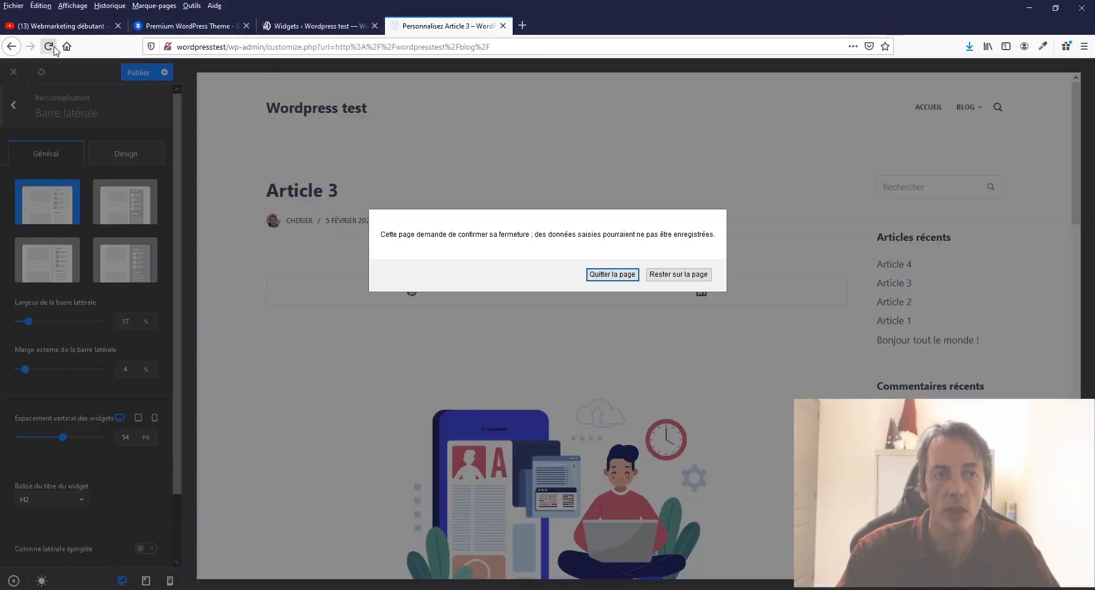
{"action": "left_click", "coordinate": [608, 275]}
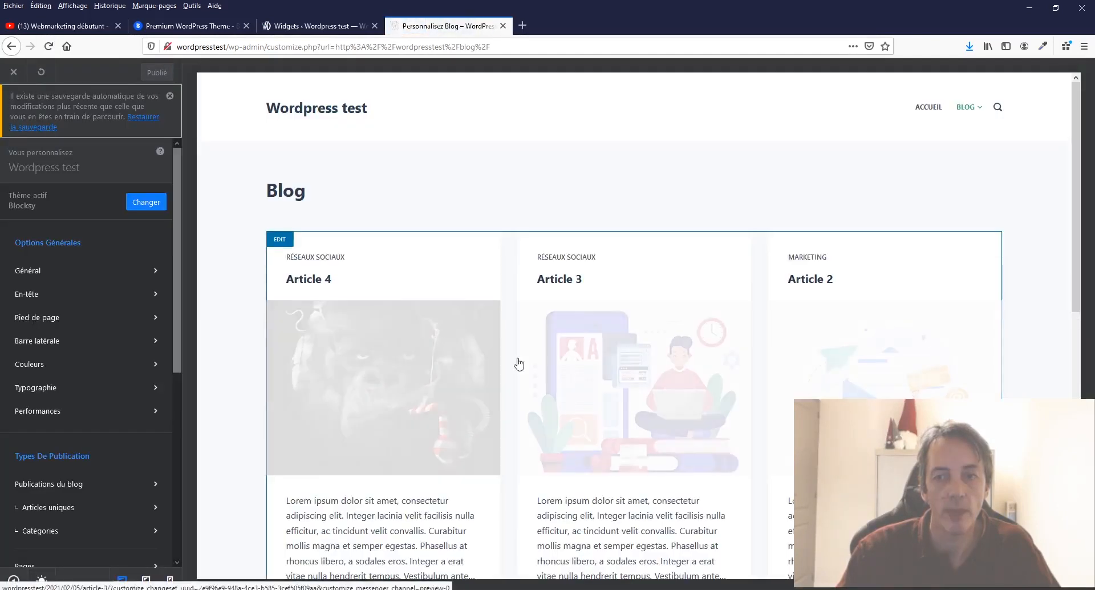
Apply the Colonne latérale droite layout to single articles, preview it on Article 3 and publish the change
{"action": "scroll", "coordinate": [46, 454], "scroll_direction": "down", "scroll_amount": 3}
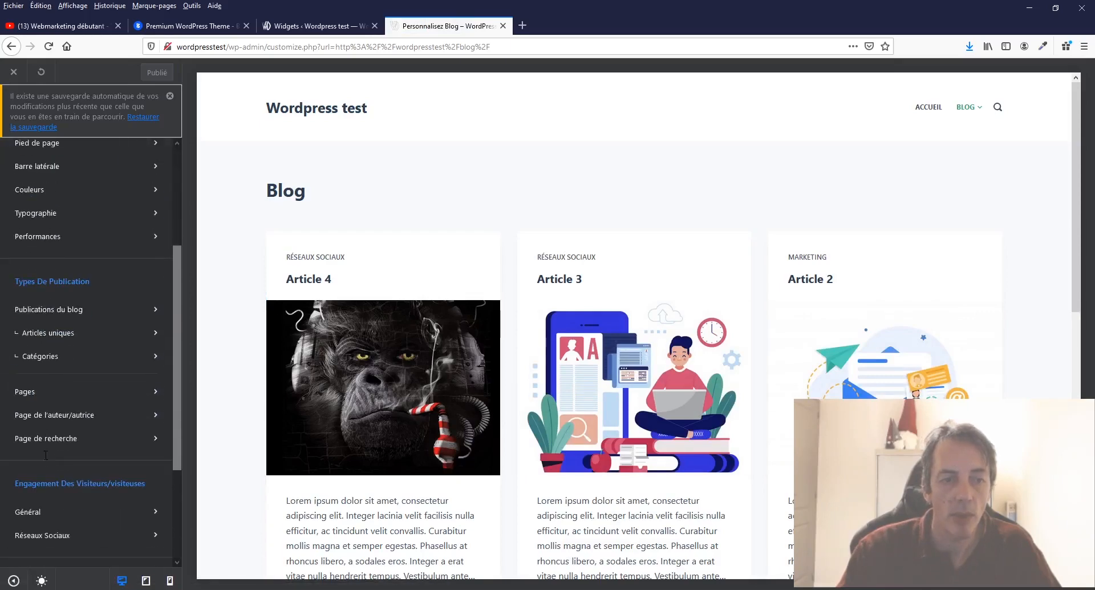
{"action": "left_click", "coordinate": [48, 339]}
{"action": "left_click", "coordinate": [117, 385]}
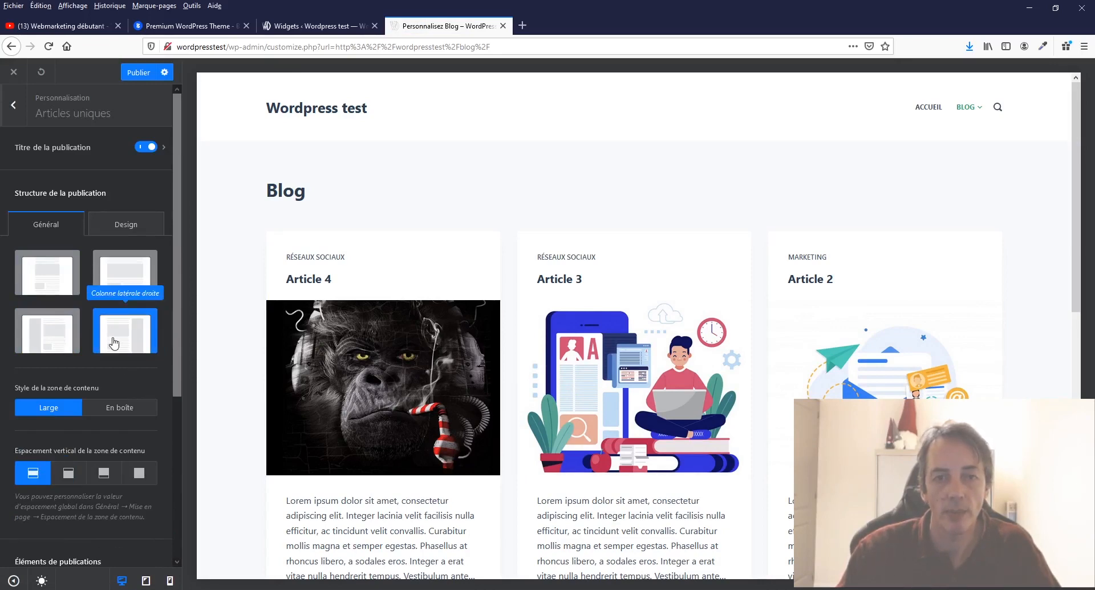
{"action": "left_click", "coordinate": [651, 393]}
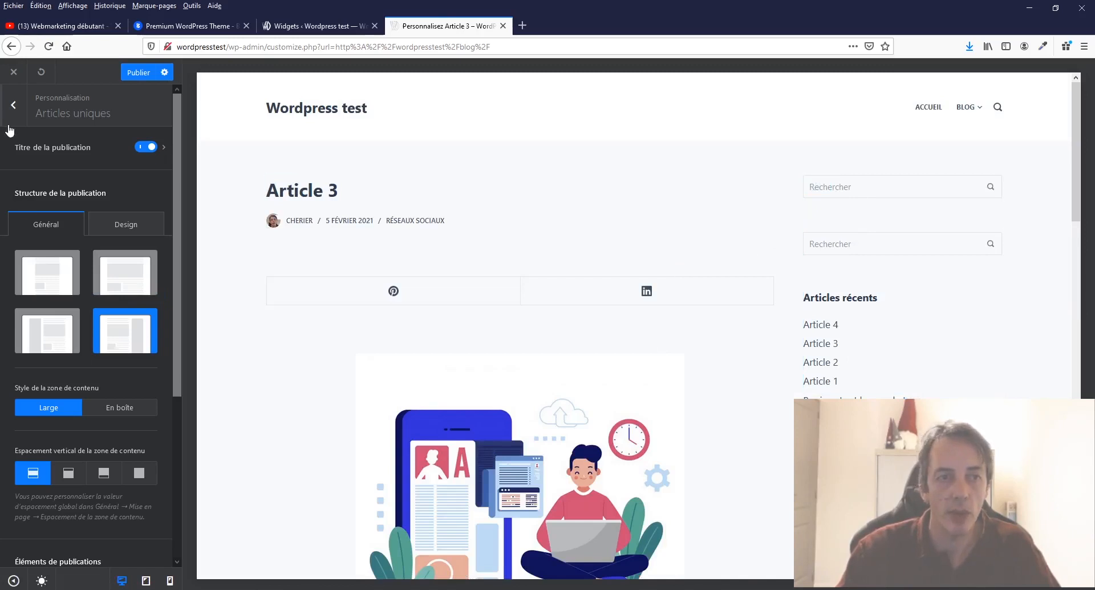
{"action": "left_click", "coordinate": [126, 74]}
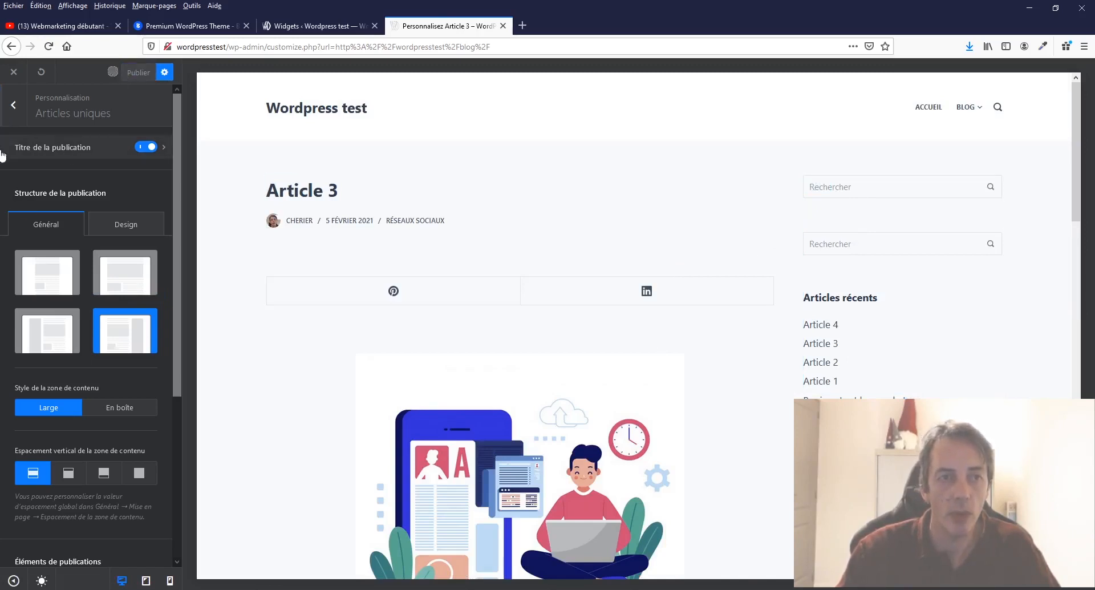
Open the Barre latérale settings and compare the widget title tag option with the Articles récents heading in the preview
{"action": "left_click", "coordinate": [13, 105]}
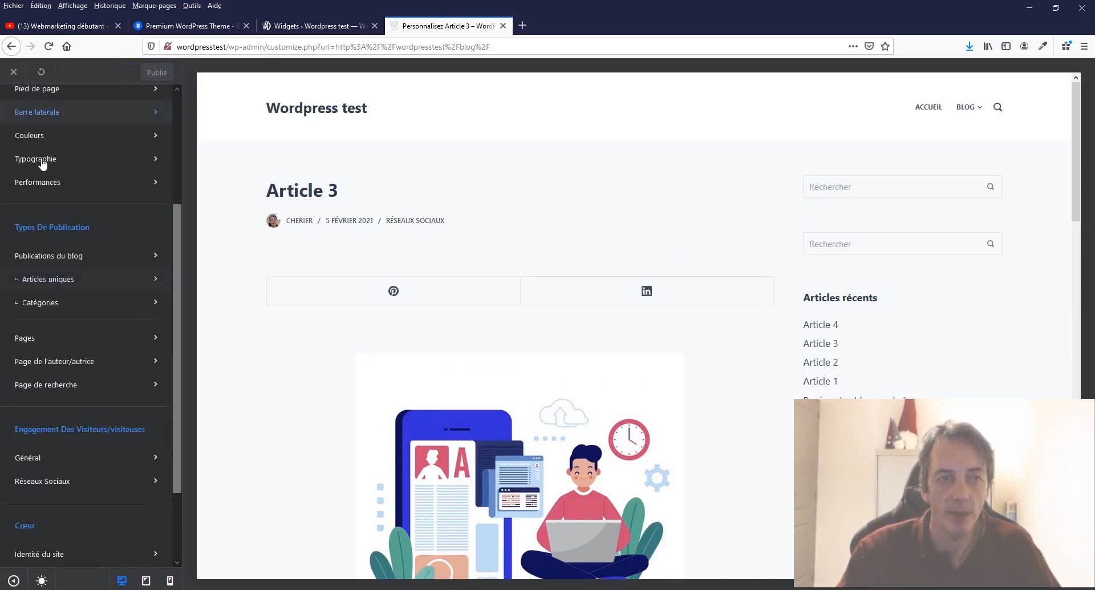
{"action": "scroll", "coordinate": [41, 399], "scroll_direction": "up", "scroll_amount": 3}
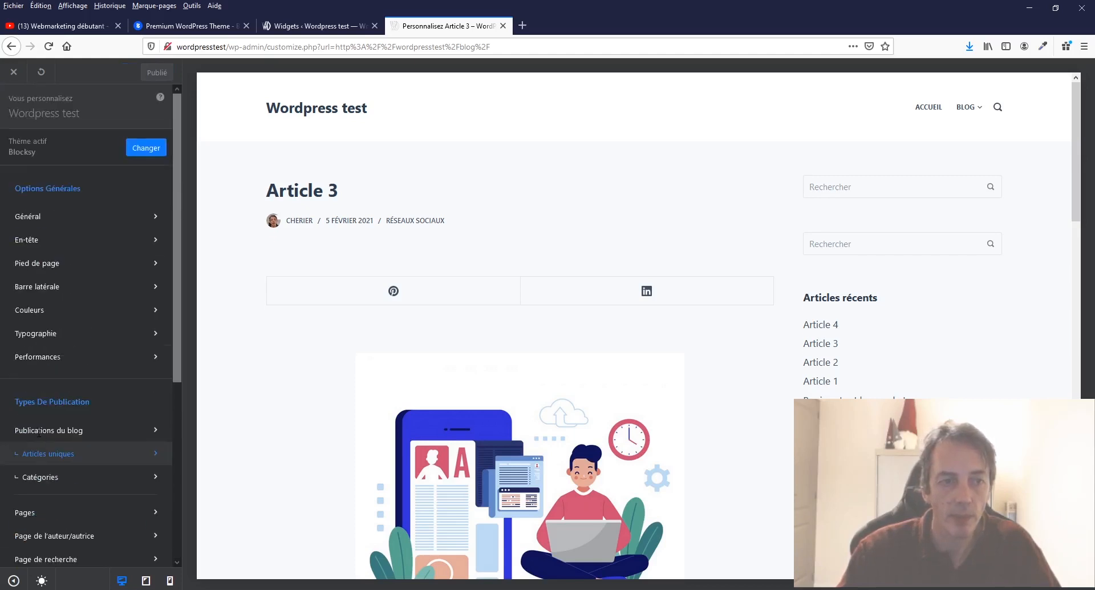
{"action": "left_click", "coordinate": [49, 287]}
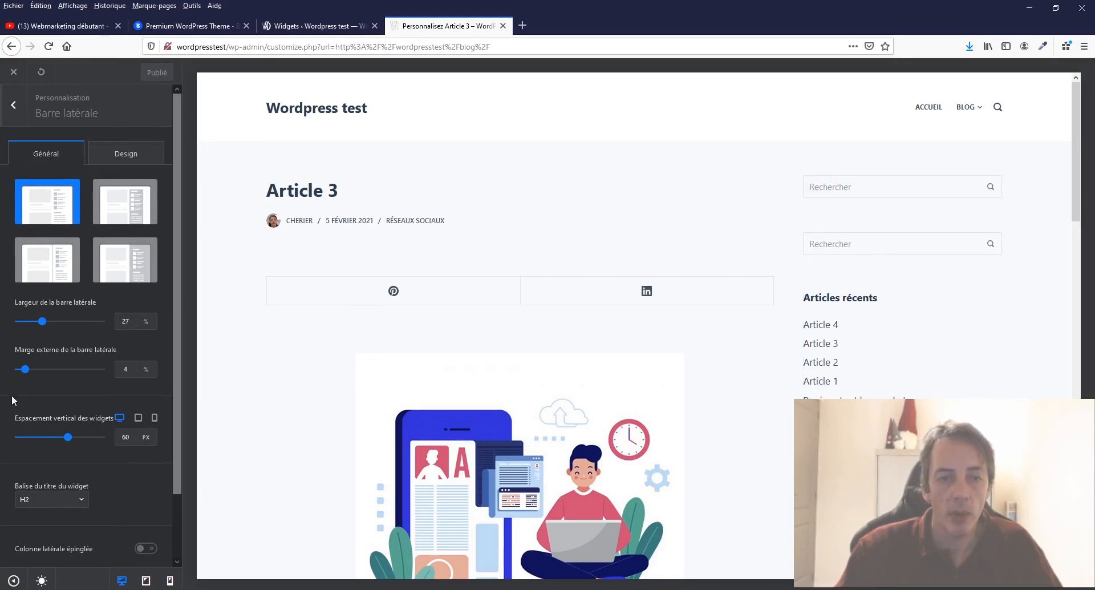
{"action": "scroll", "coordinate": [61, 499], "scroll_direction": "down", "scroll_amount": 2}
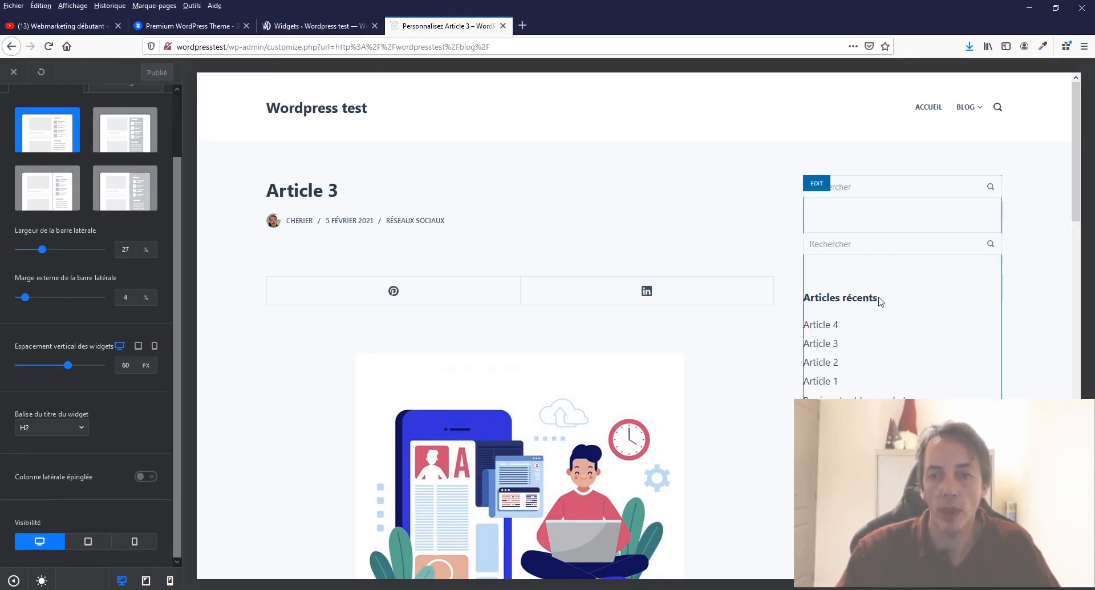
{"action": "left_click_drag", "start_coordinate": [882, 301], "coordinate": [786, 302]}
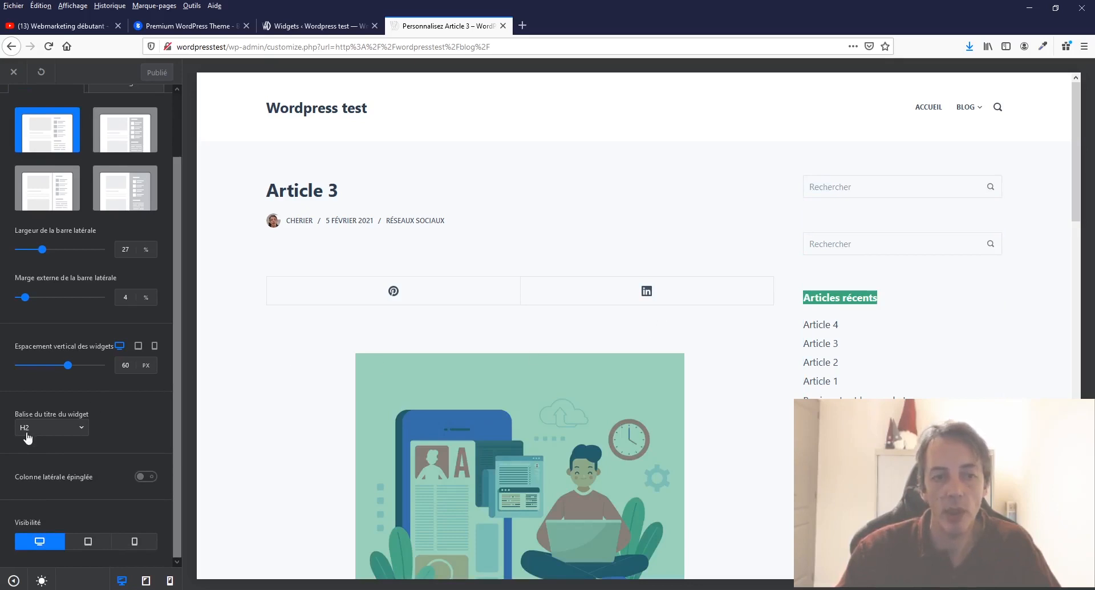
{"action": "left_click", "coordinate": [230, 358]}
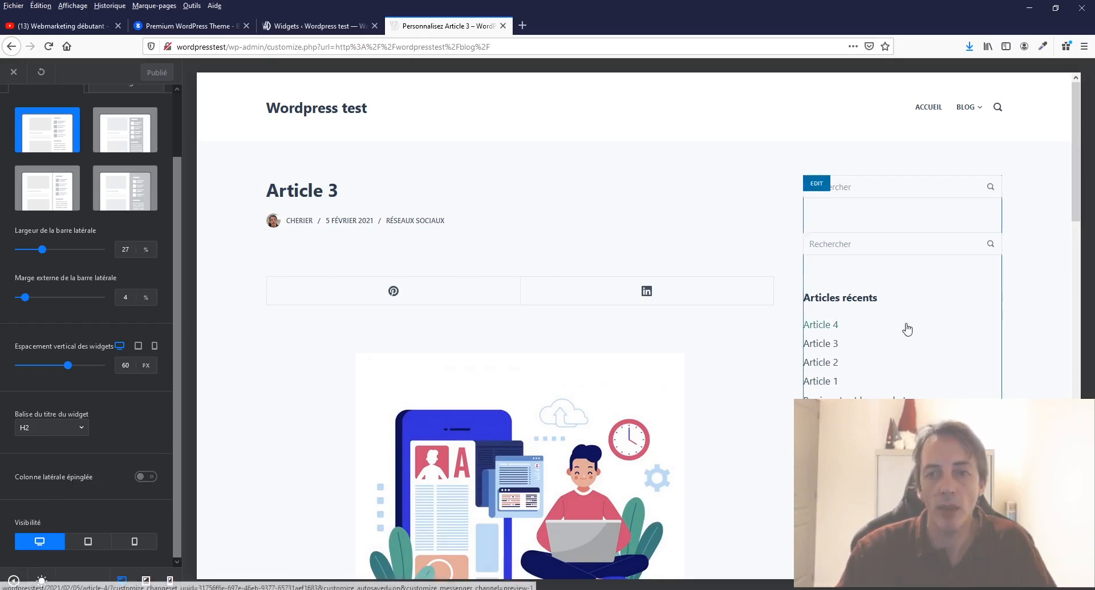
Look over the whole Article 3 page with its sidebar, and exit the theme customizer
{"action": "scroll", "coordinate": [907, 326], "scroll_direction": "down", "scroll_amount": 7}
{"action": "scroll", "coordinate": [907, 325], "scroll_direction": "down", "scroll_amount": 12}
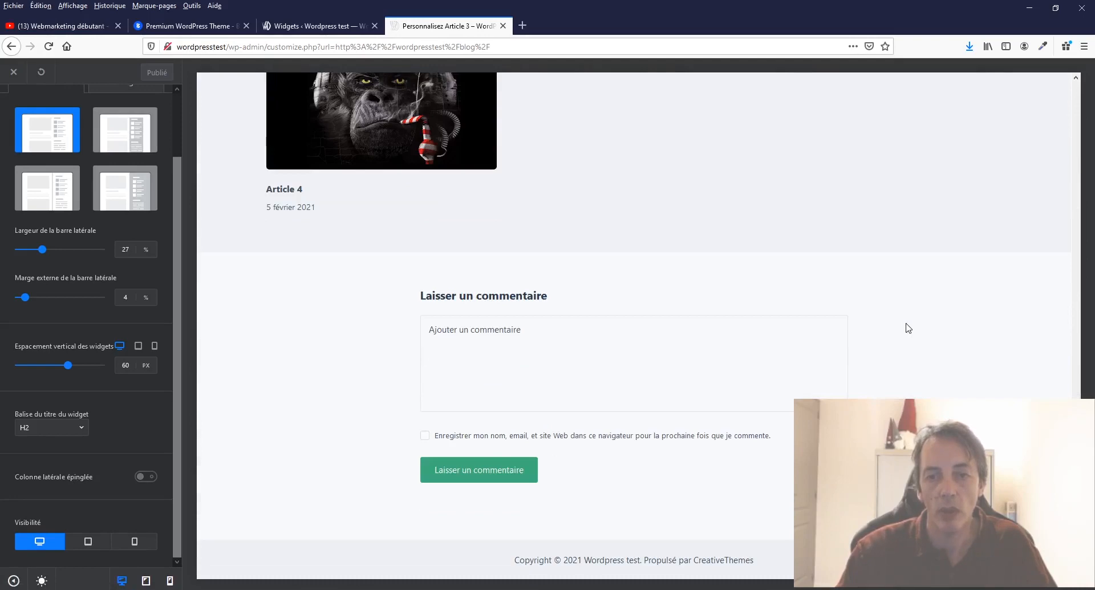
{"action": "scroll", "coordinate": [908, 326], "scroll_direction": "up", "scroll_amount": 10}
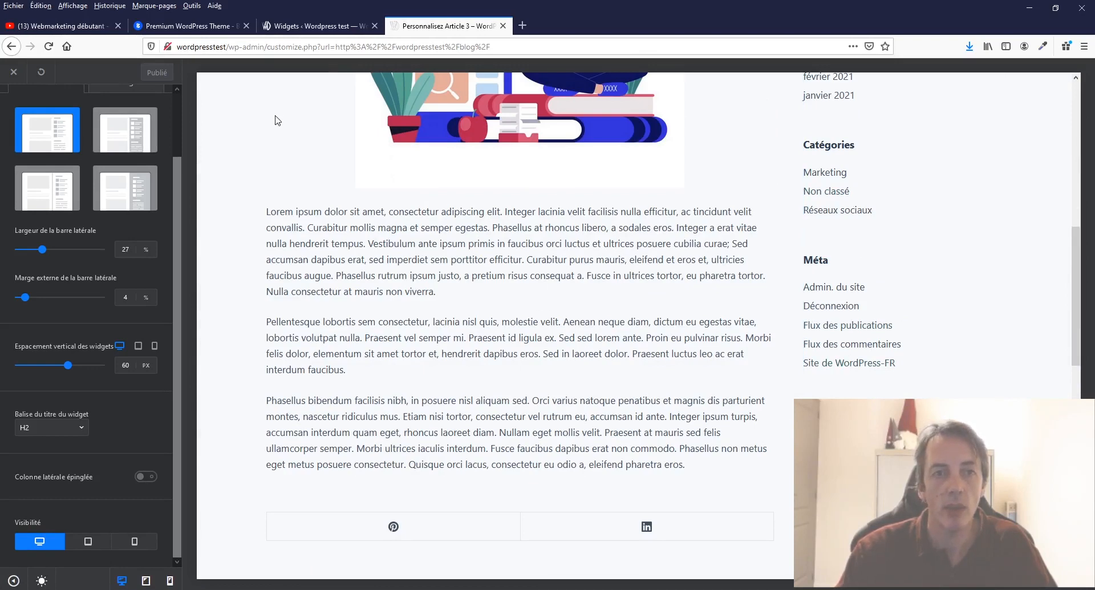
{"action": "scroll", "coordinate": [278, 120], "scroll_direction": "up", "scroll_amount": 8}
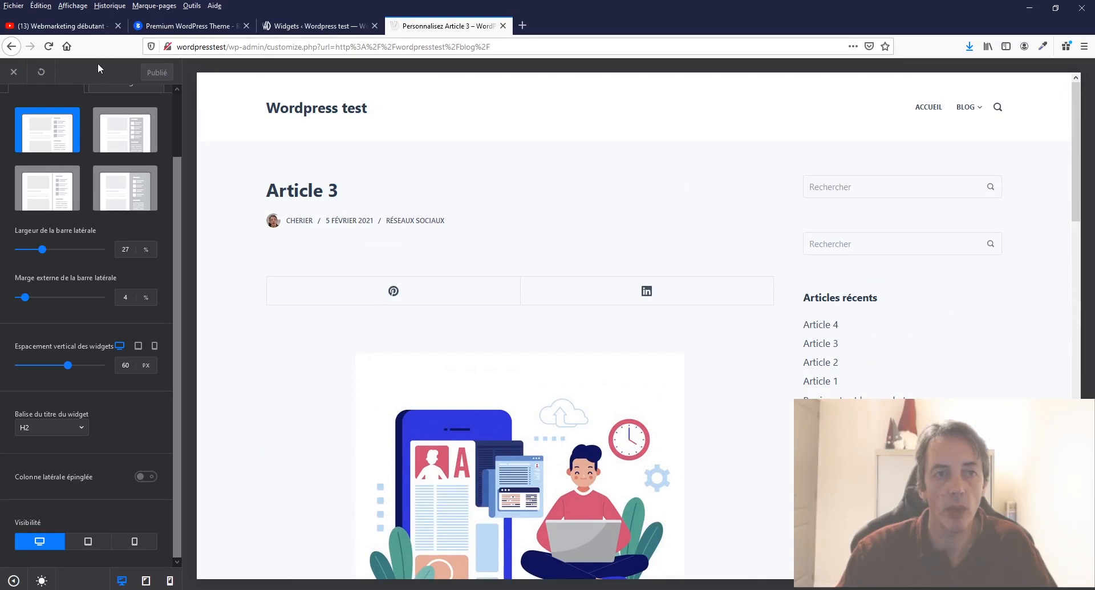
{"action": "left_click", "coordinate": [13, 71]}
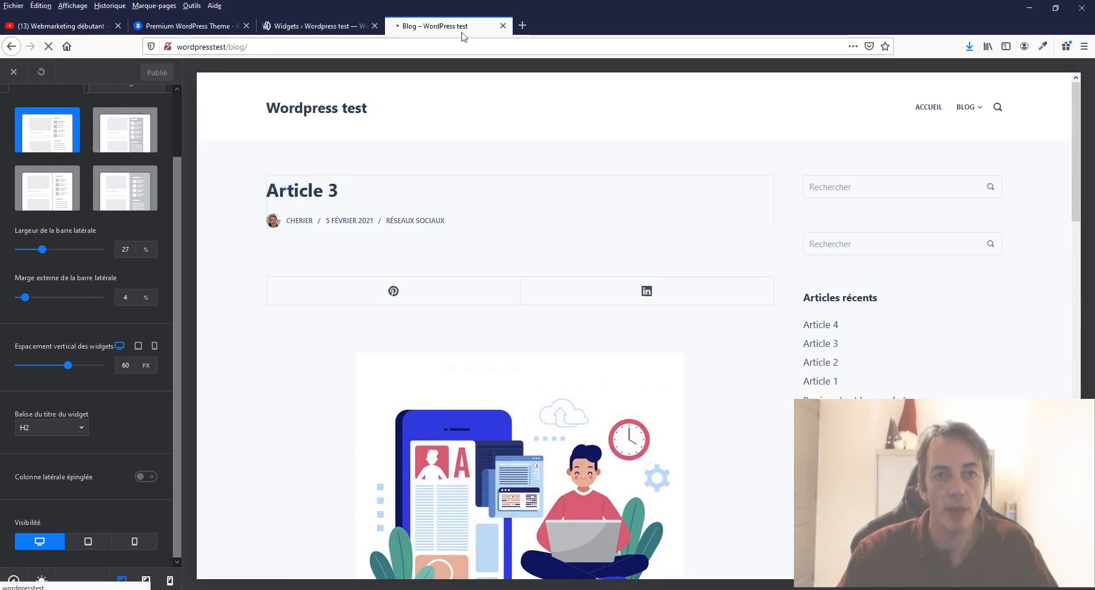
Search the web for "lorem" in a new tab and open the fr.lipsum.com generator site
{"action": "left_click", "coordinate": [522, 26]}
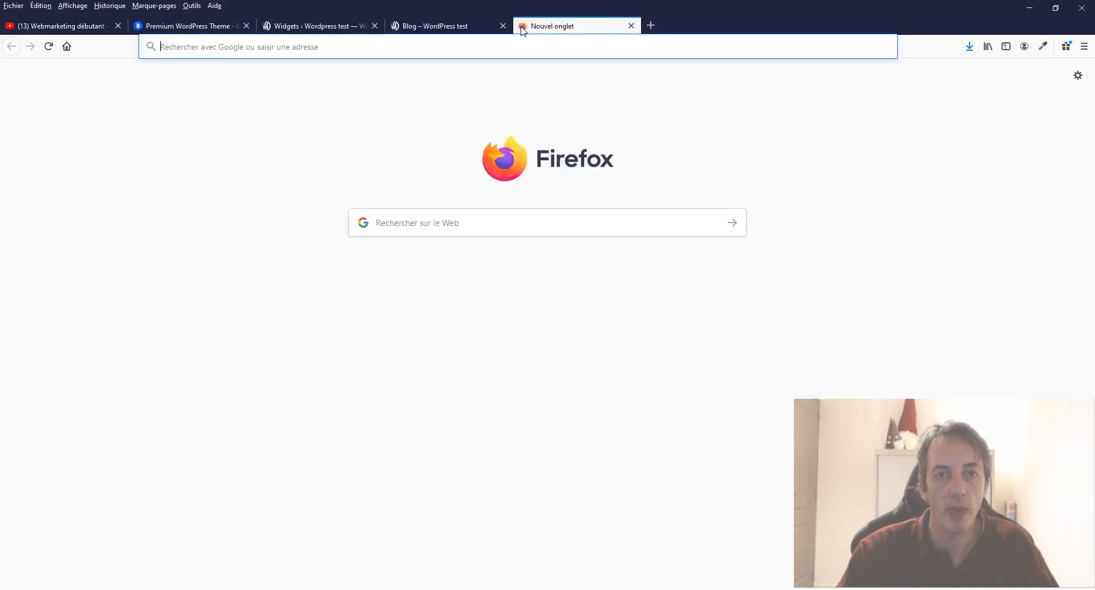
{"action": "left_click", "coordinate": [509, 45]}
{"action": "type", "text": "lorem"}
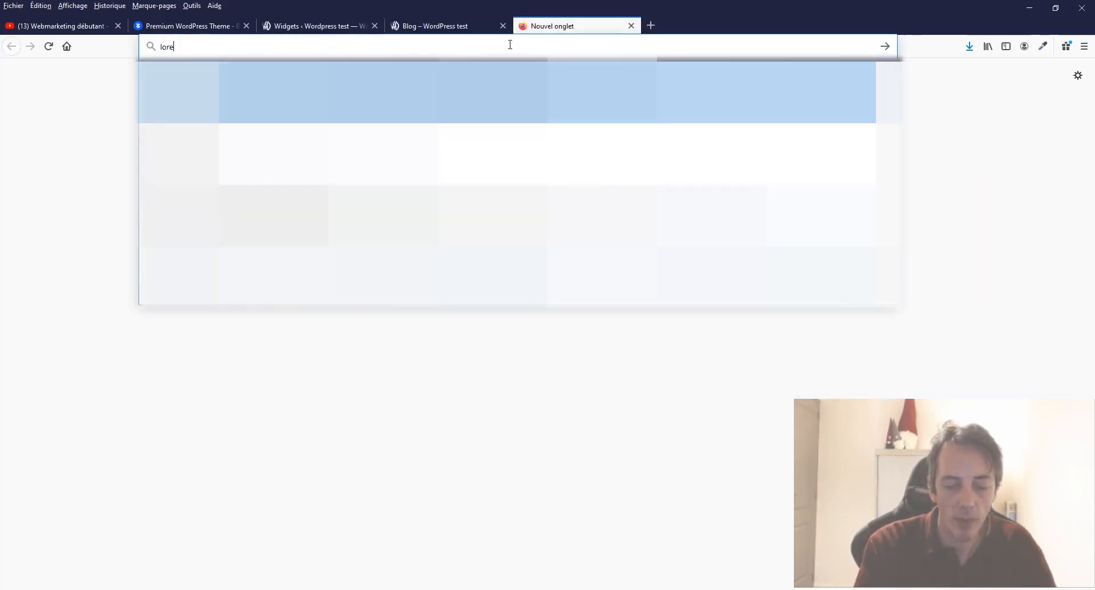
{"action": "key", "text": "Return"}
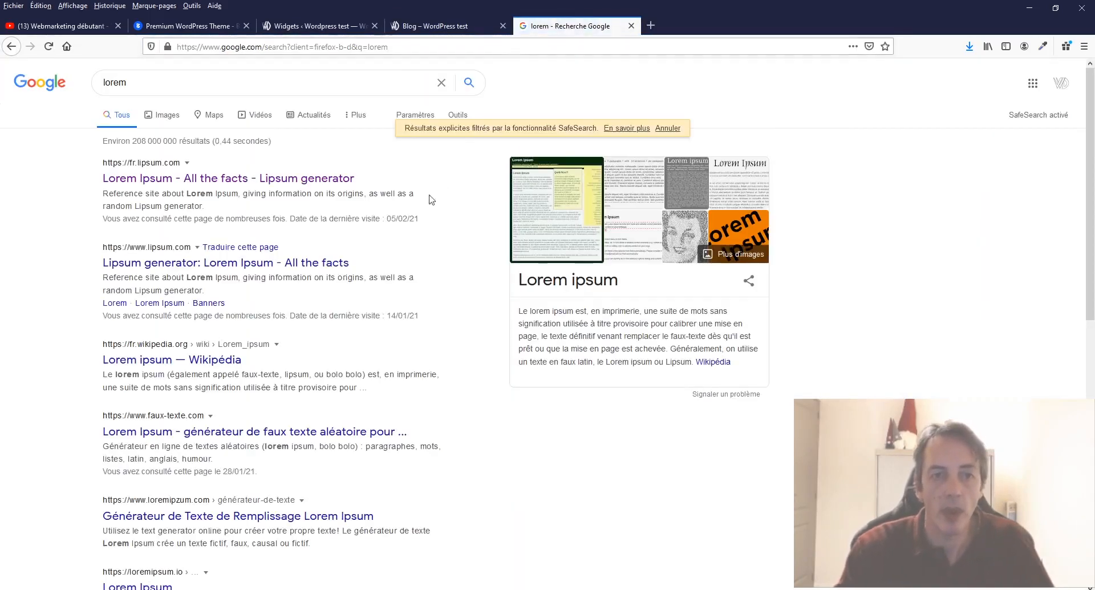
{"action": "left_click", "coordinate": [331, 180]}
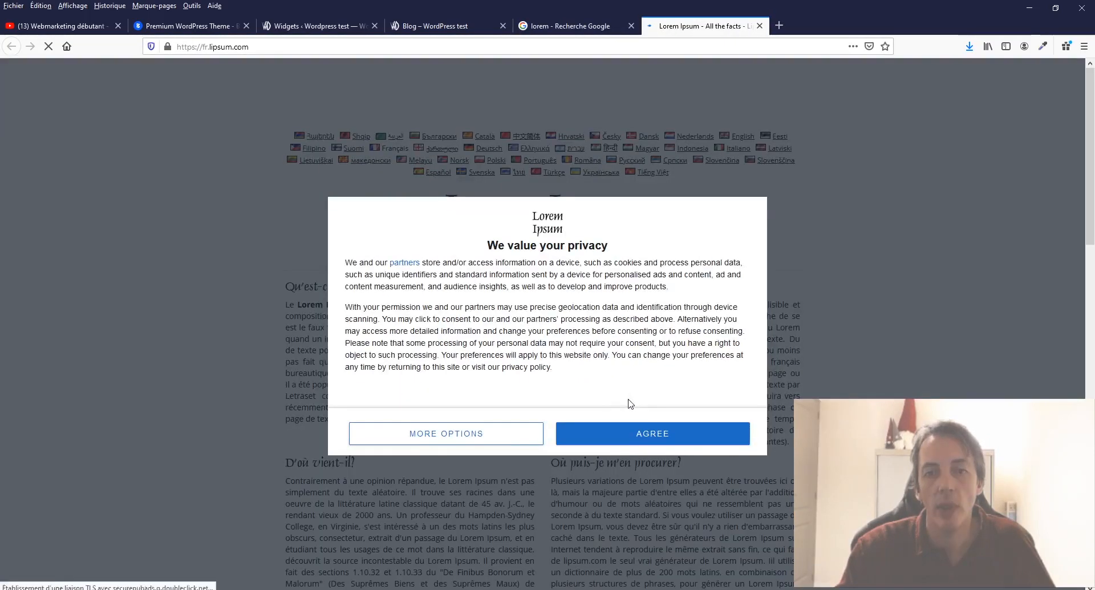
Accept the site's privacy notice, then generate Lorem Ipsum text and copy all five paragraphs
{"action": "left_click", "coordinate": [656, 433]}
{"action": "scroll", "coordinate": [650, 466], "scroll_direction": "down", "scroll_amount": 10}
{"action": "left_click", "coordinate": [710, 320]}
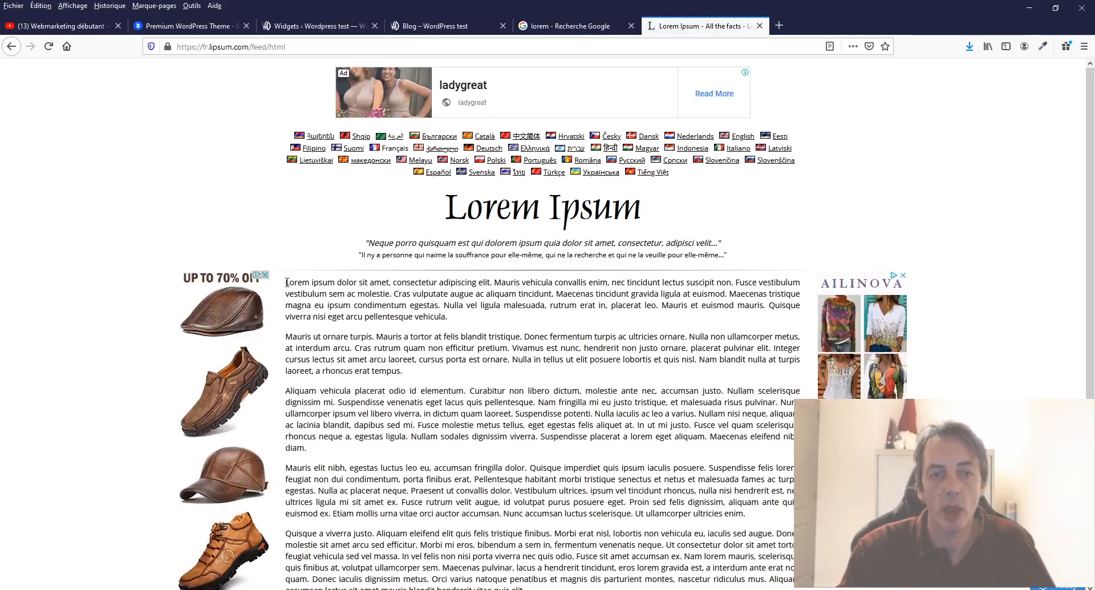
{"action": "left_click_drag", "start_coordinate": [288, 282], "coordinate": [740, 471]}
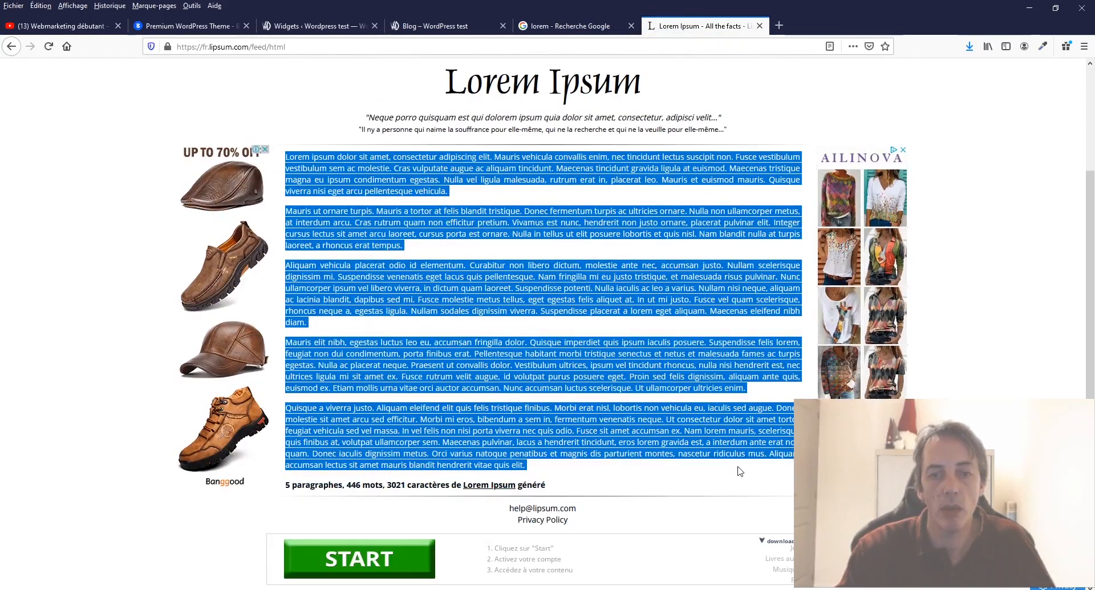
{"action": "right_click", "coordinate": [719, 414]}
{"action": "left_click", "coordinate": [729, 423]}
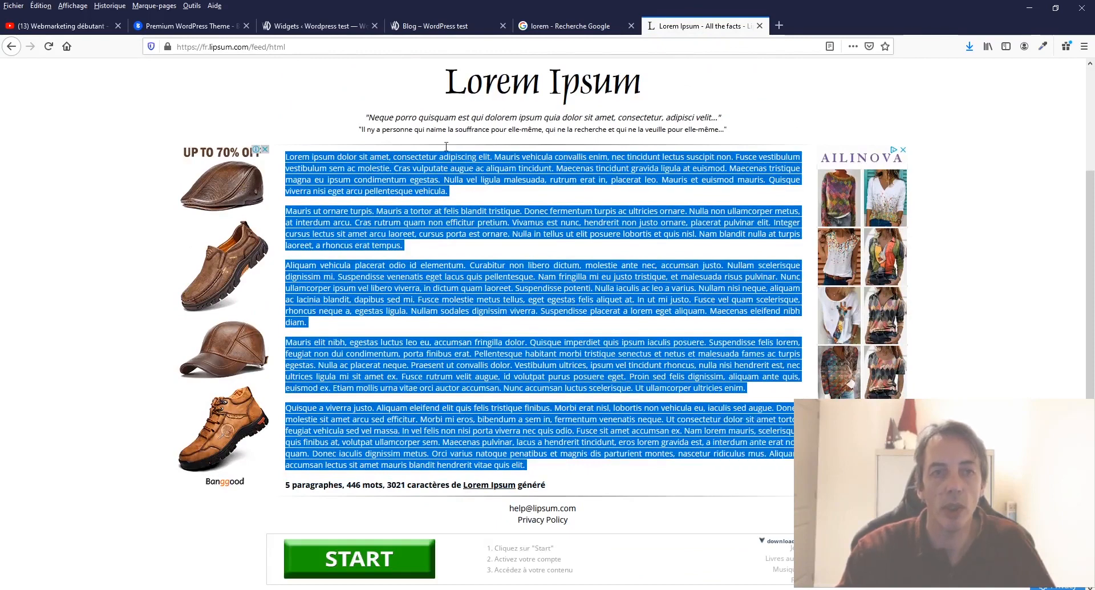
Return to the WordPress site, open Article 4 for editing and dismiss the block editor's welcome guide
{"action": "left_click", "coordinate": [319, 26]}
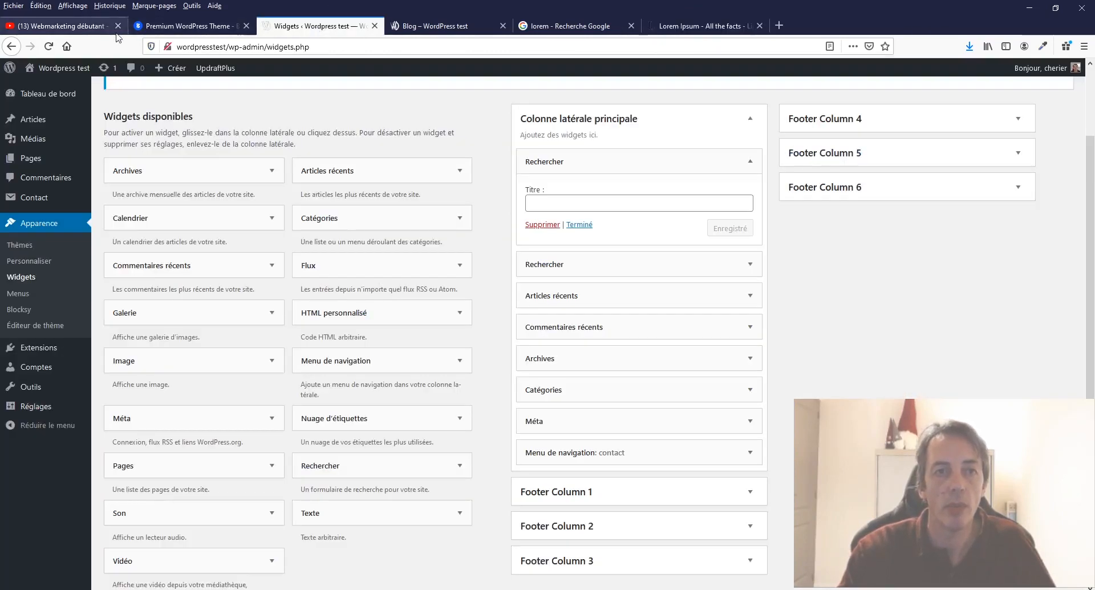
{"action": "left_click", "coordinate": [423, 30]}
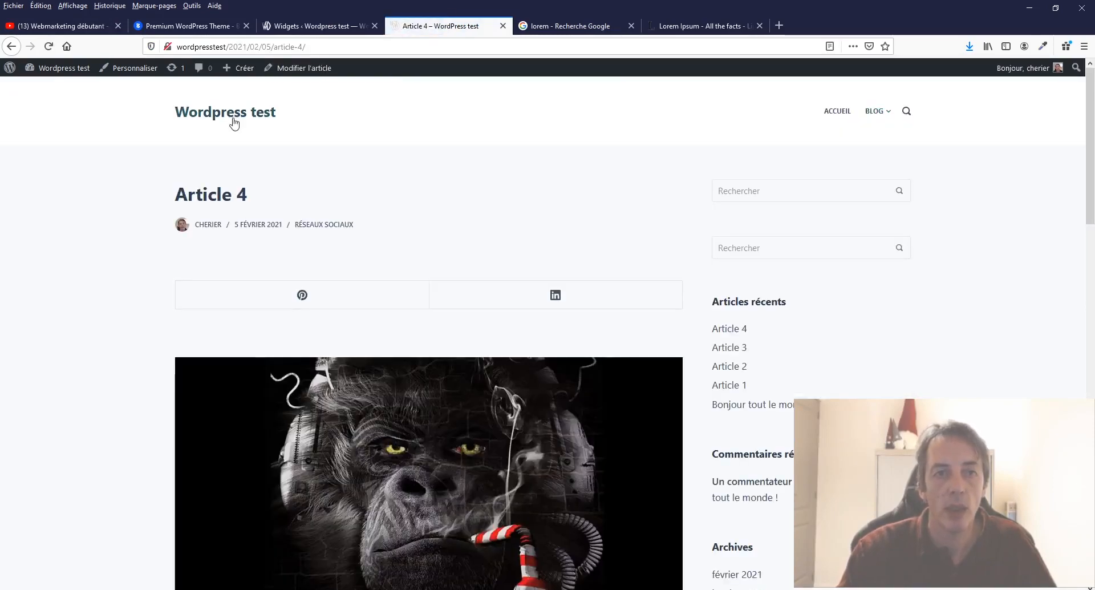
{"action": "left_click", "coordinate": [302, 68]}
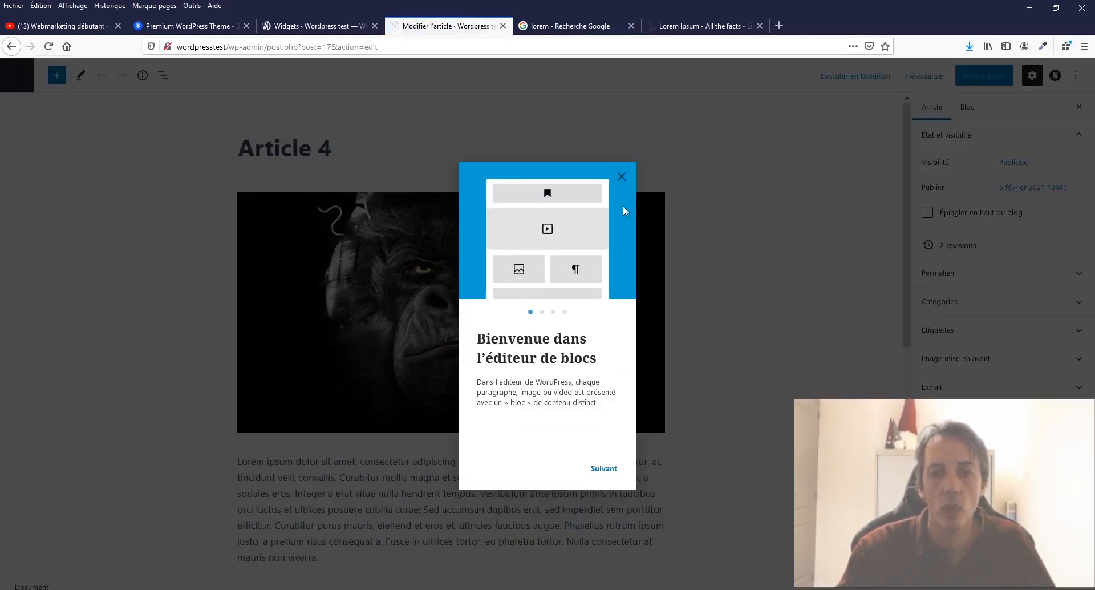
{"action": "left_click", "coordinate": [621, 178]}
Paste the copied Lorem Ipsum paragraphs at the end of Article 4's text
{"action": "scroll", "coordinate": [484, 484], "scroll_direction": "down", "scroll_amount": 7}
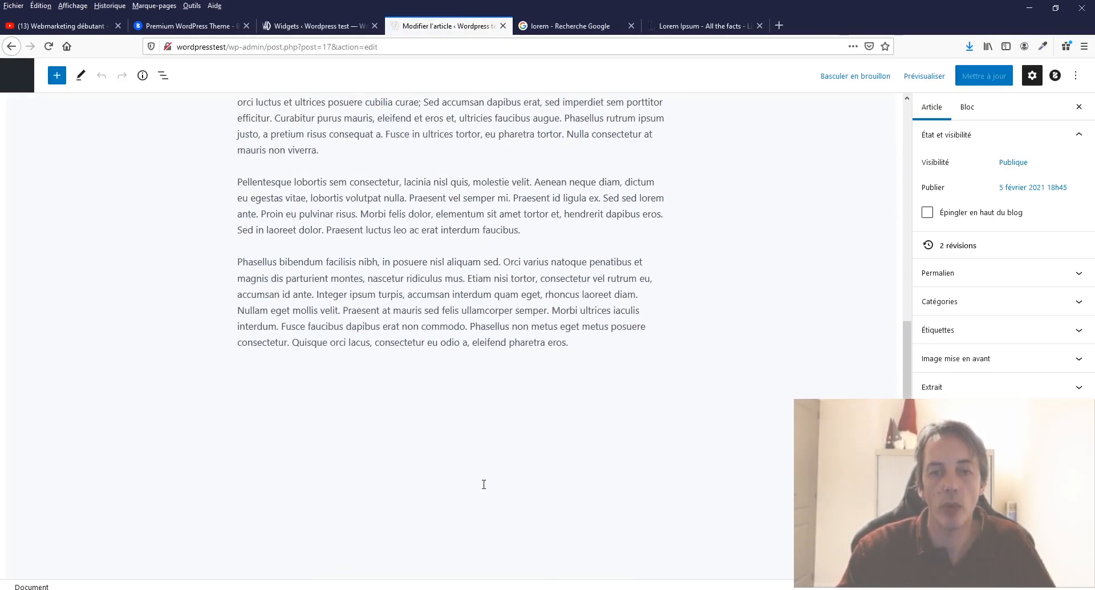
{"action": "left_click", "coordinate": [579, 344]}
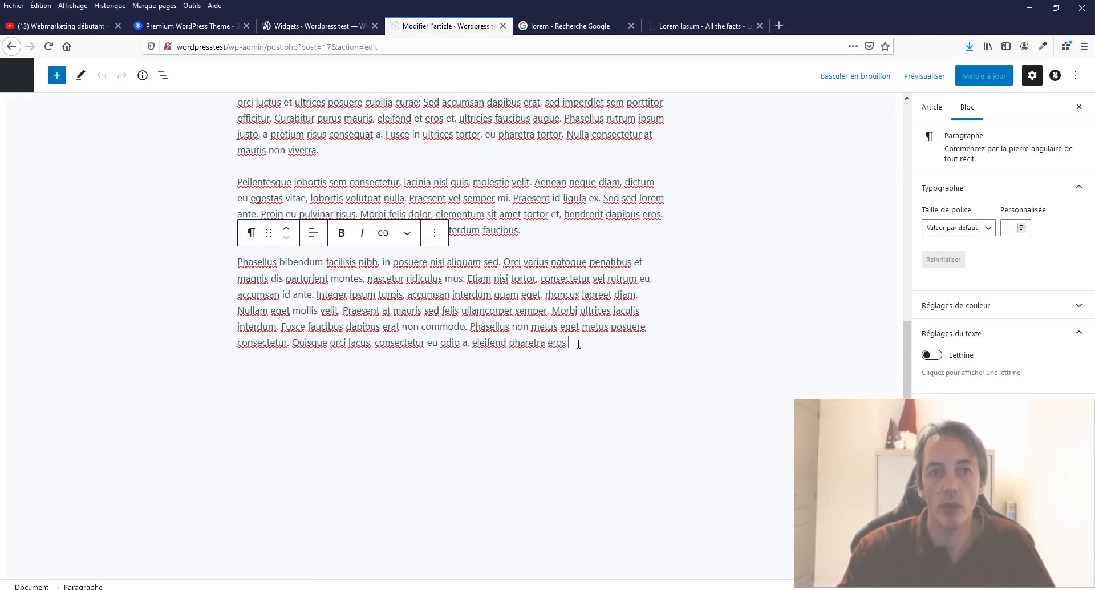
{"action": "key", "text": "ctrl+v"}
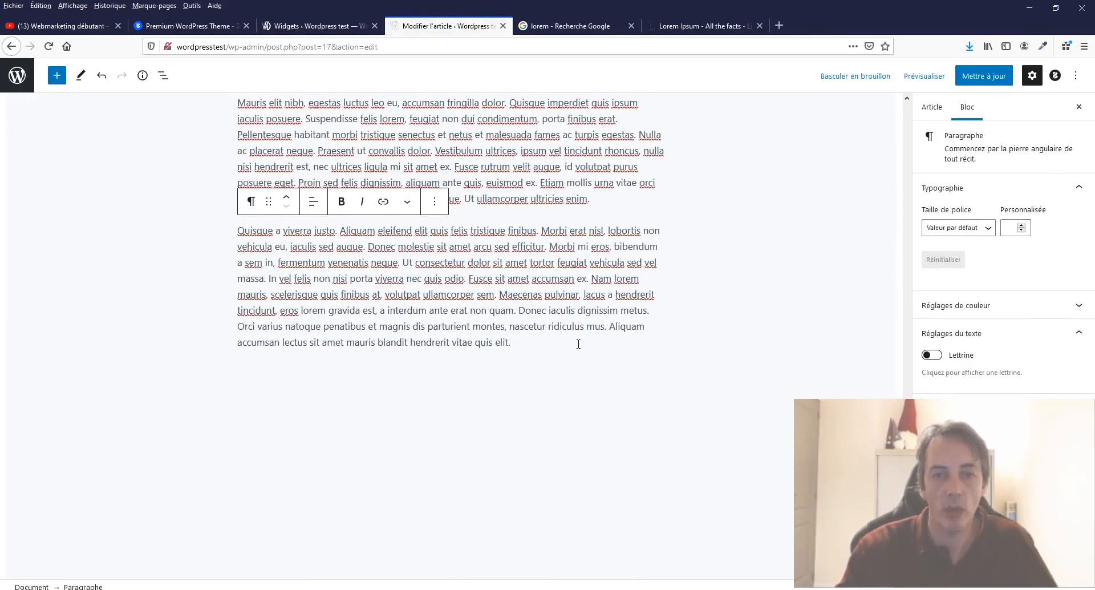
{"action": "scroll", "coordinate": [578, 344], "scroll_direction": "up", "scroll_amount": 10}
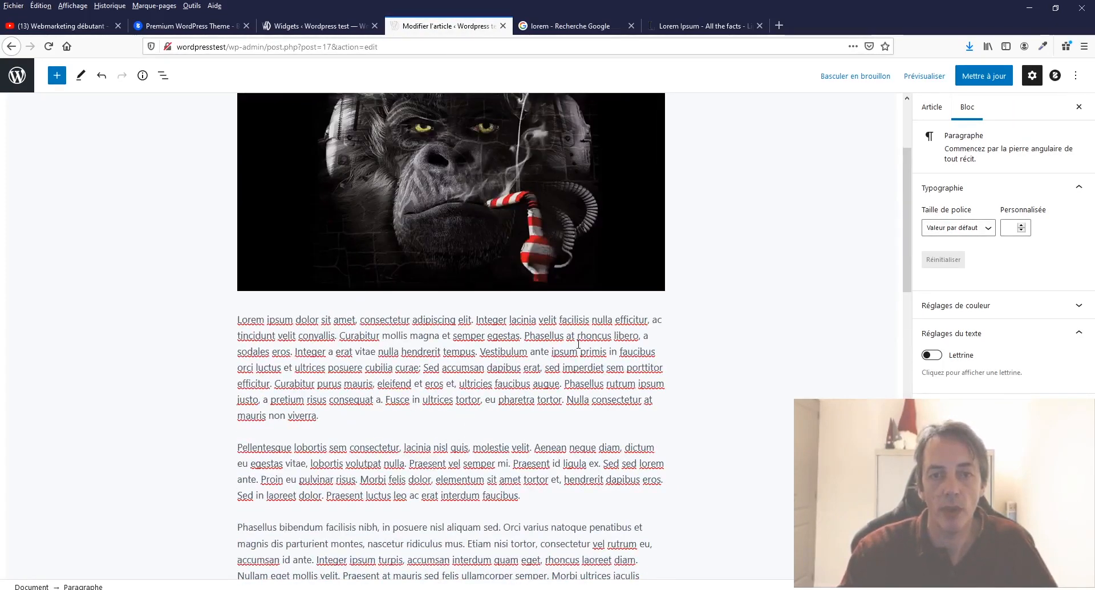
{"action": "scroll", "coordinate": [578, 344], "scroll_direction": "down", "scroll_amount": 10}
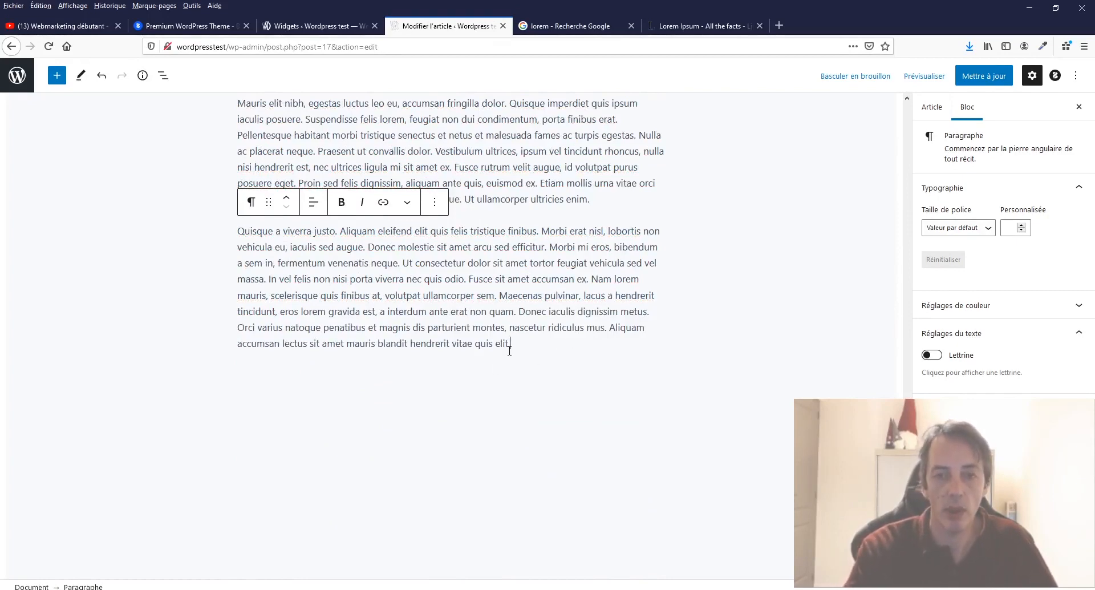
Copy the generated paragraphs again from the Lorem Ipsum page and paste them repeatedly at the end of Article 4 to lengthen it
{"action": "left_click", "coordinate": [571, 26]}
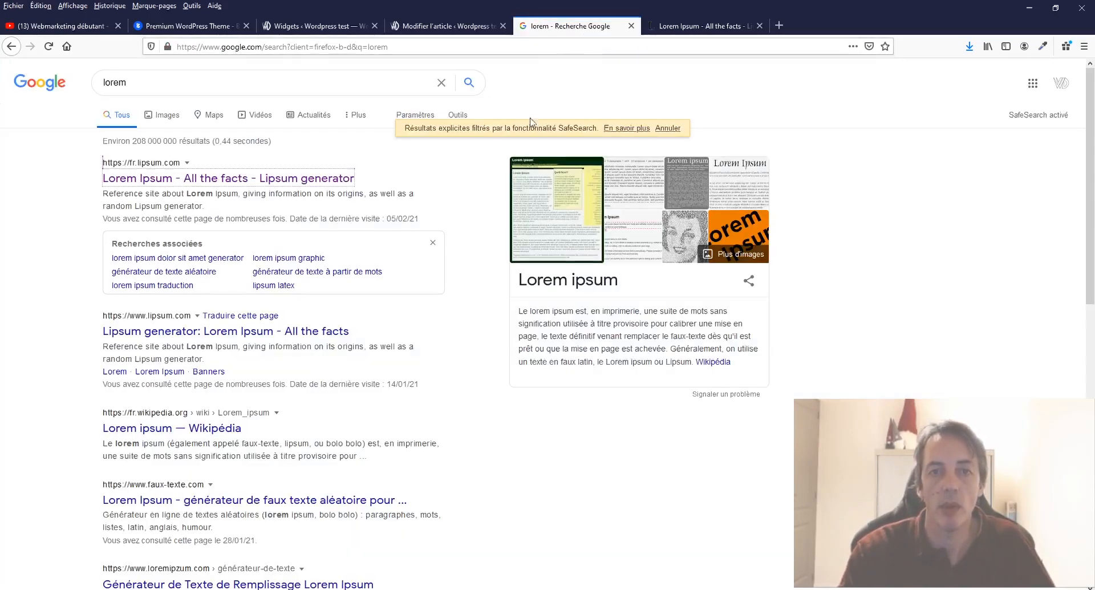
{"action": "left_click", "coordinate": [692, 25]}
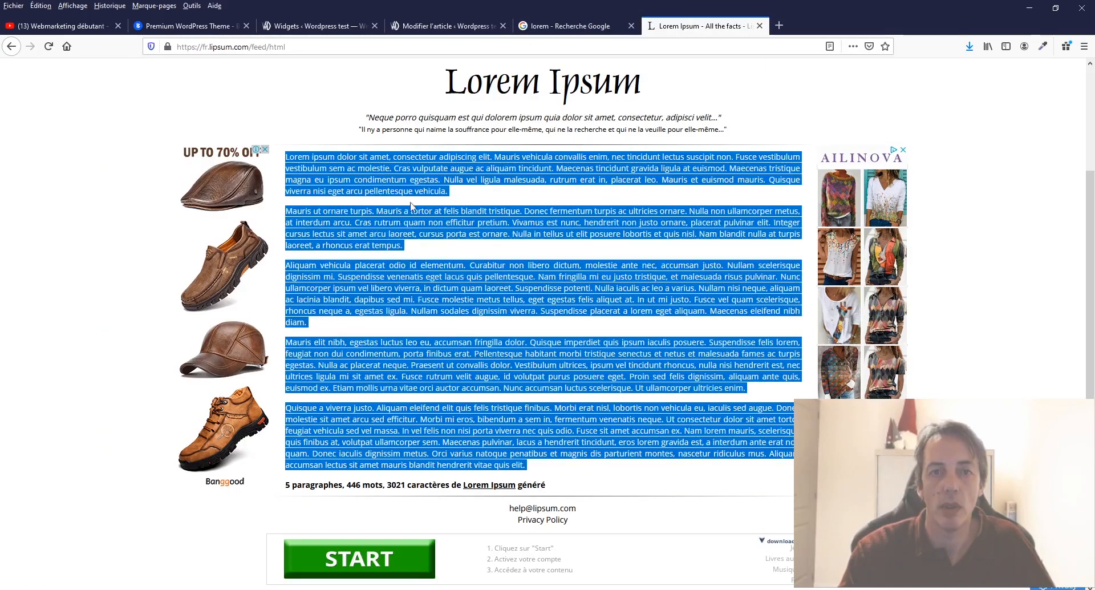
{"action": "right_click", "coordinate": [388, 219]}
{"action": "left_click", "coordinate": [418, 227]}
{"action": "left_click", "coordinate": [420, 27]}
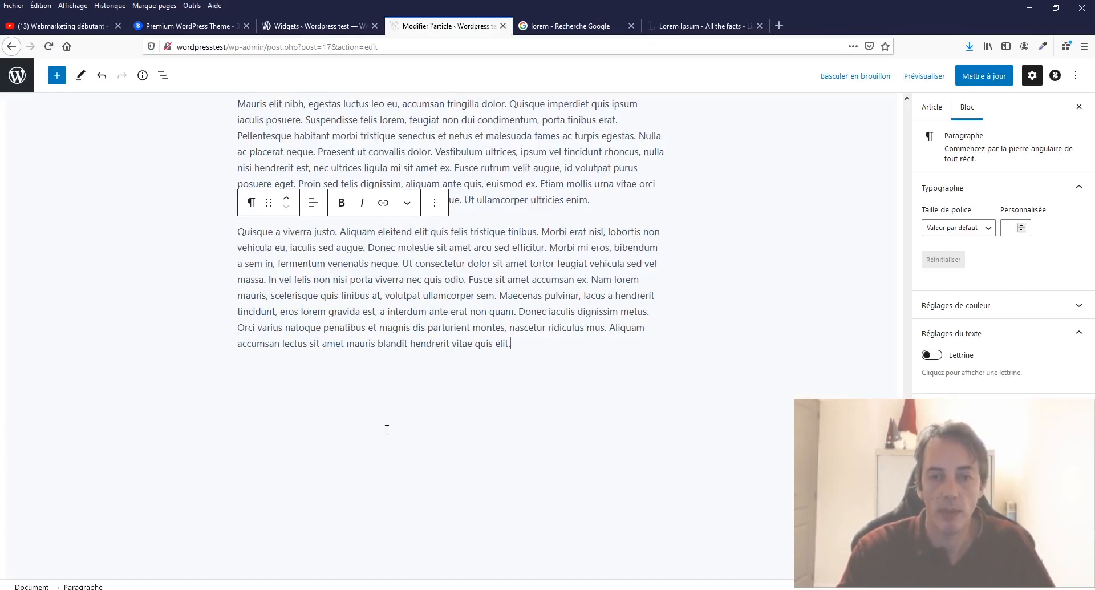
{"action": "scroll", "coordinate": [528, 341], "scroll_direction": "up", "scroll_amount": 4}
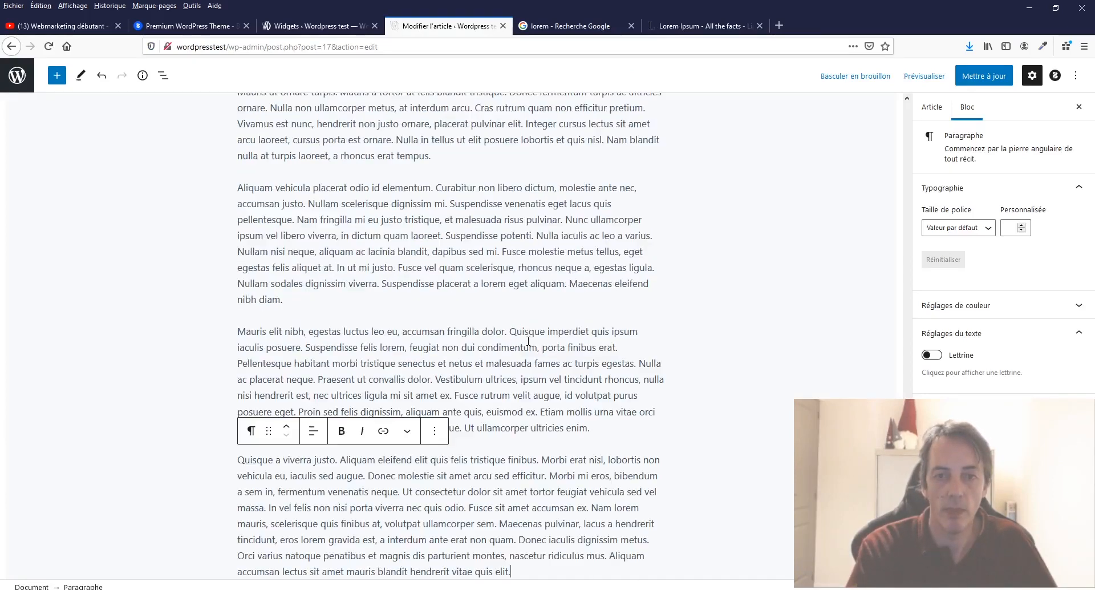
{"action": "scroll", "coordinate": [528, 341], "scroll_direction": "down", "scroll_amount": 4}
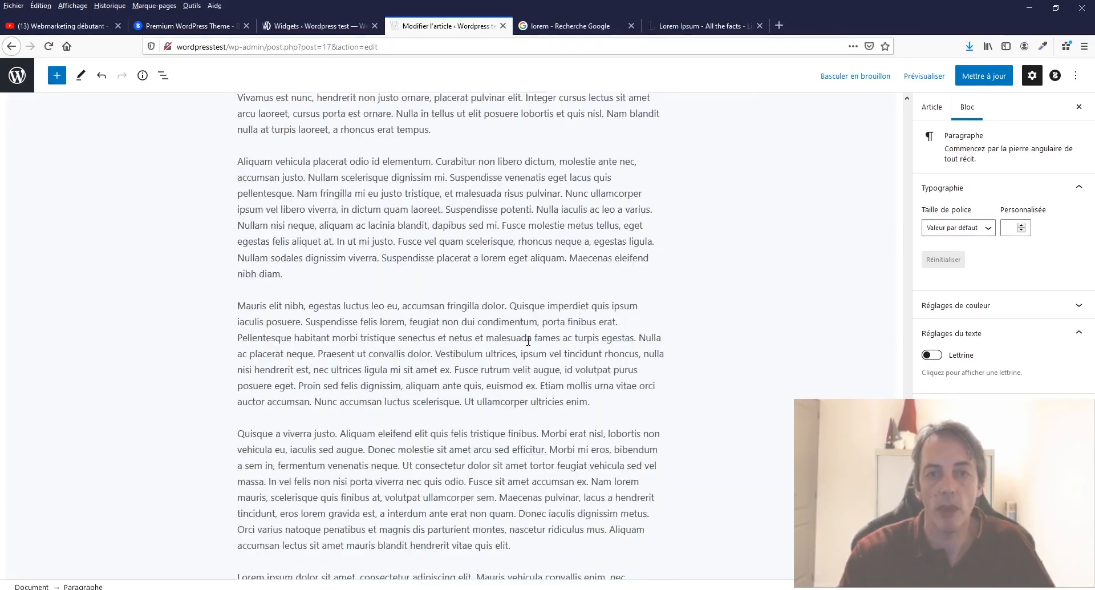
{"action": "scroll", "coordinate": [528, 341], "scroll_direction": "down", "scroll_amount": 15}
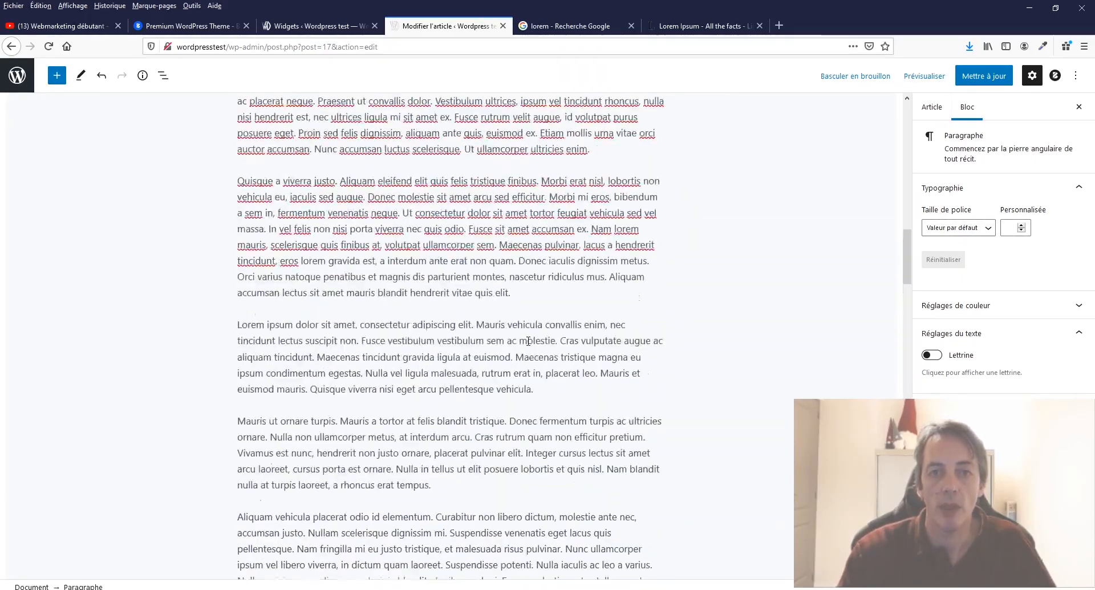
{"action": "scroll", "coordinate": [528, 341], "scroll_direction": "up", "scroll_amount": 14}
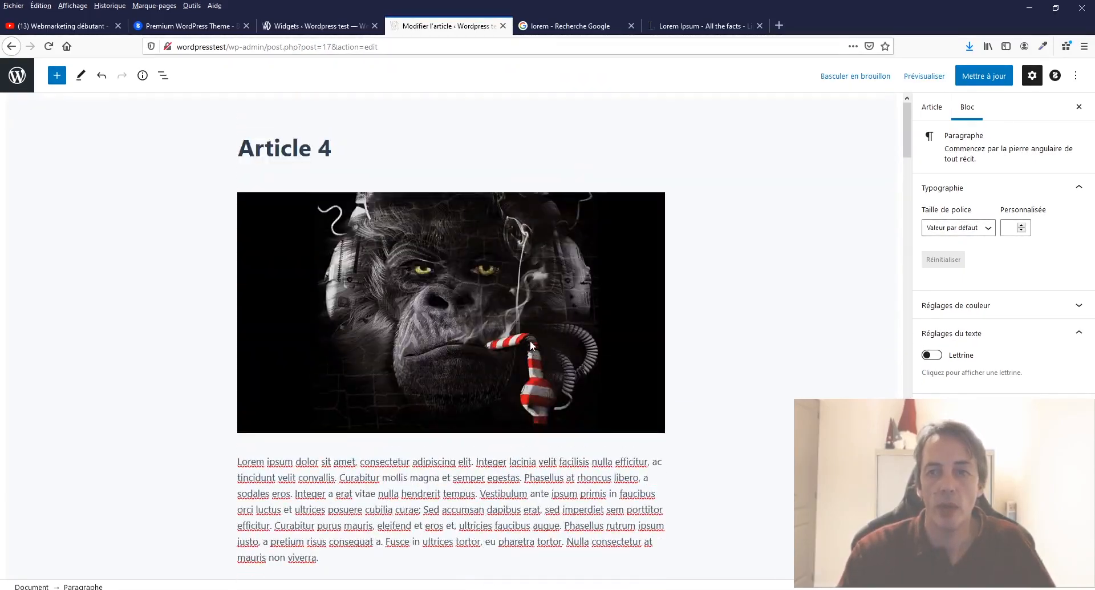
Update Article 4 and open its preview in a new tab
{"action": "left_click", "coordinate": [986, 76]}
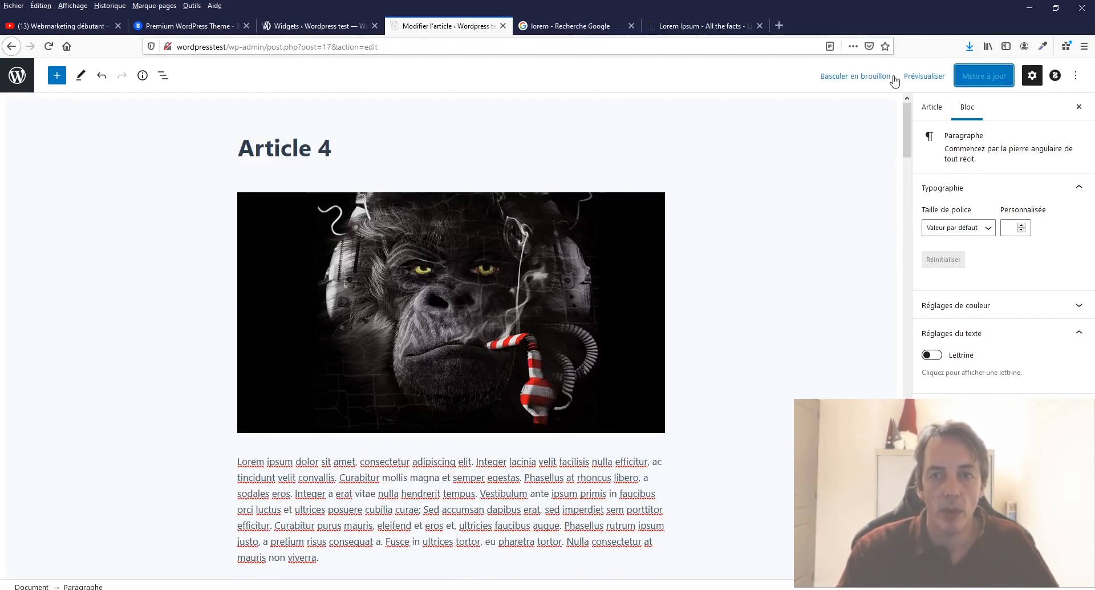
{"action": "left_click", "coordinate": [924, 76]}
{"action": "left_click", "coordinate": [837, 189]}
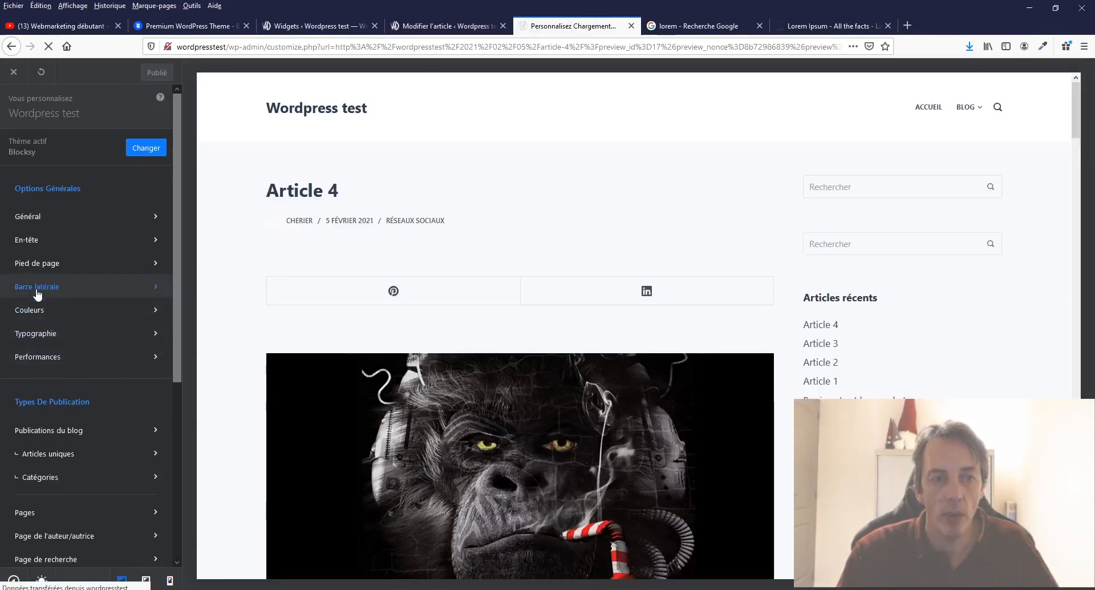
Open the customizer's Barre latérale settings and examine how far the sidebar widgets extend beside Article 4's lengthened text
{"action": "left_click", "coordinate": [38, 288]}
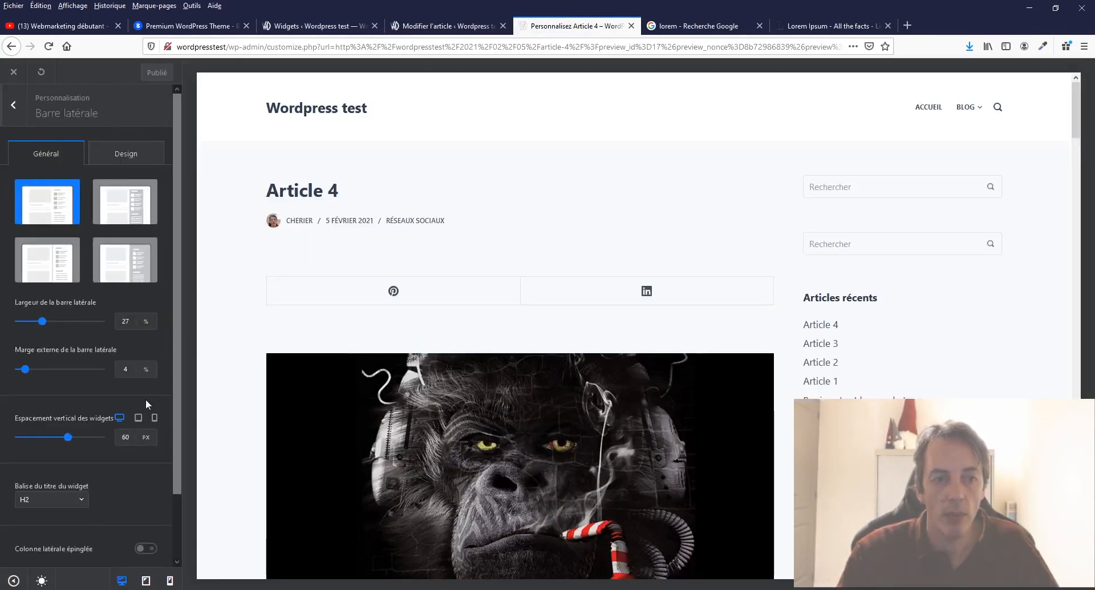
{"action": "scroll", "coordinate": [133, 423], "scroll_direction": "down", "scroll_amount": 2}
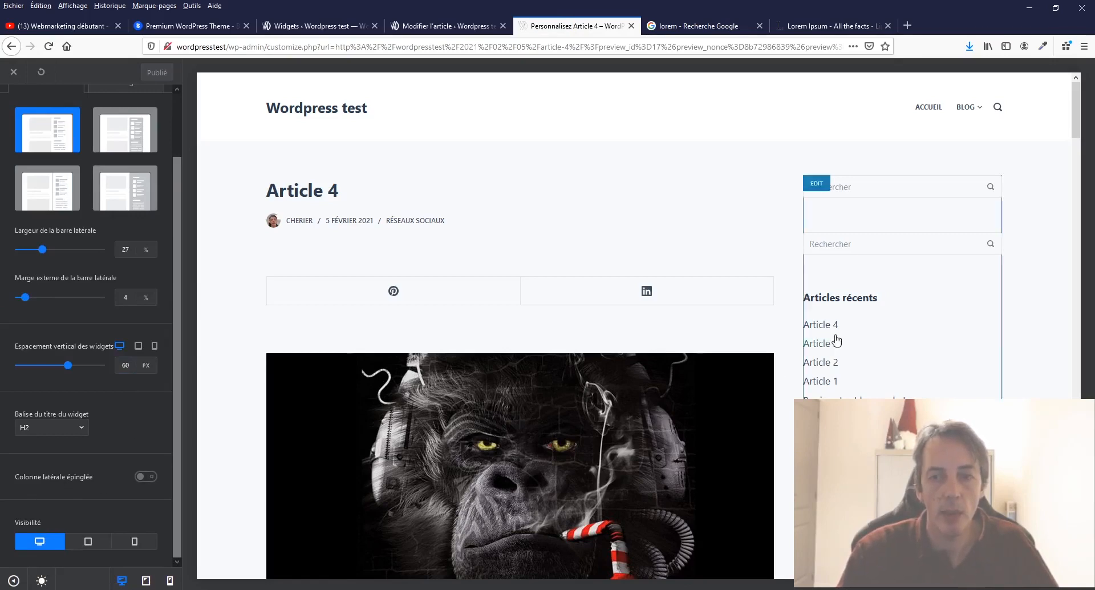
{"action": "scroll", "coordinate": [740, 296], "scroll_direction": "down", "scroll_amount": 1}
{"action": "scroll", "coordinate": [741, 296], "scroll_direction": "down", "scroll_amount": 10}
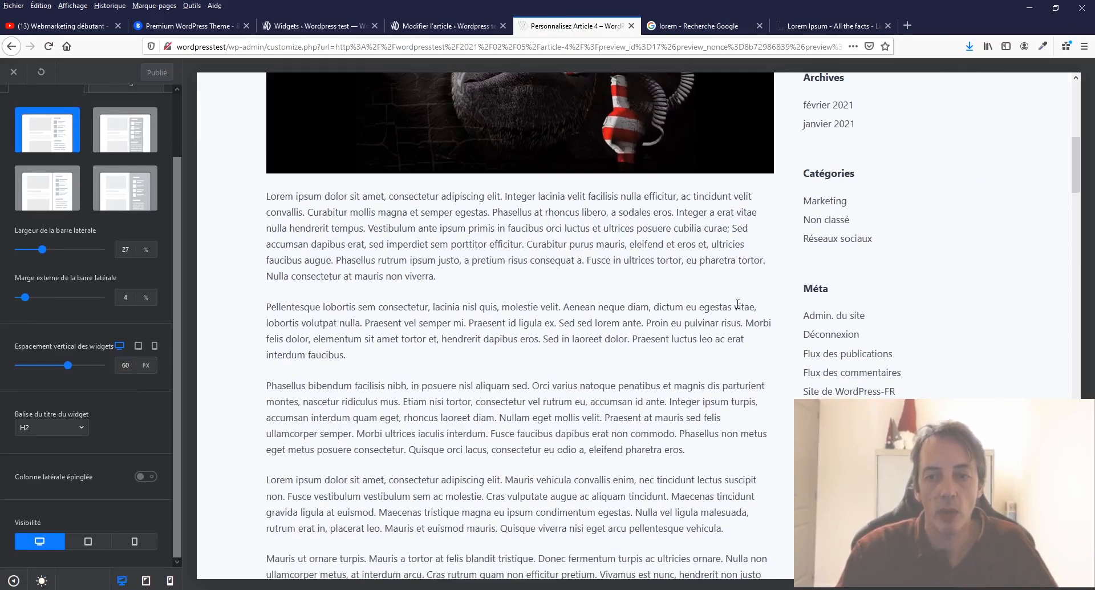
{"action": "scroll", "coordinate": [714, 293], "scroll_direction": "down", "scroll_amount": 8}
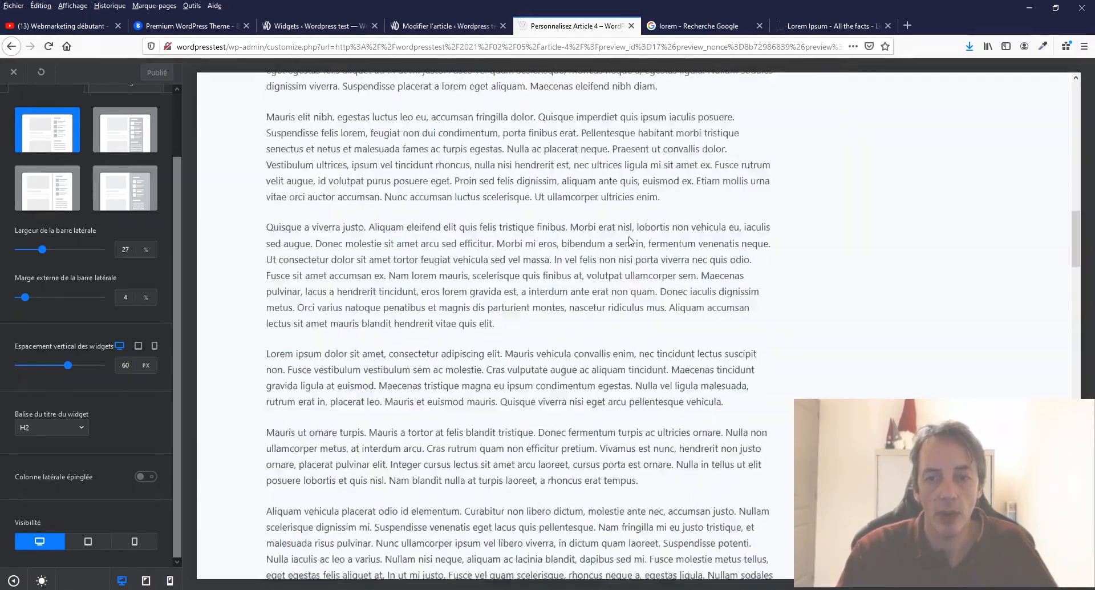
{"action": "scroll", "coordinate": [530, 414], "scroll_direction": "down", "scroll_amount": 10}
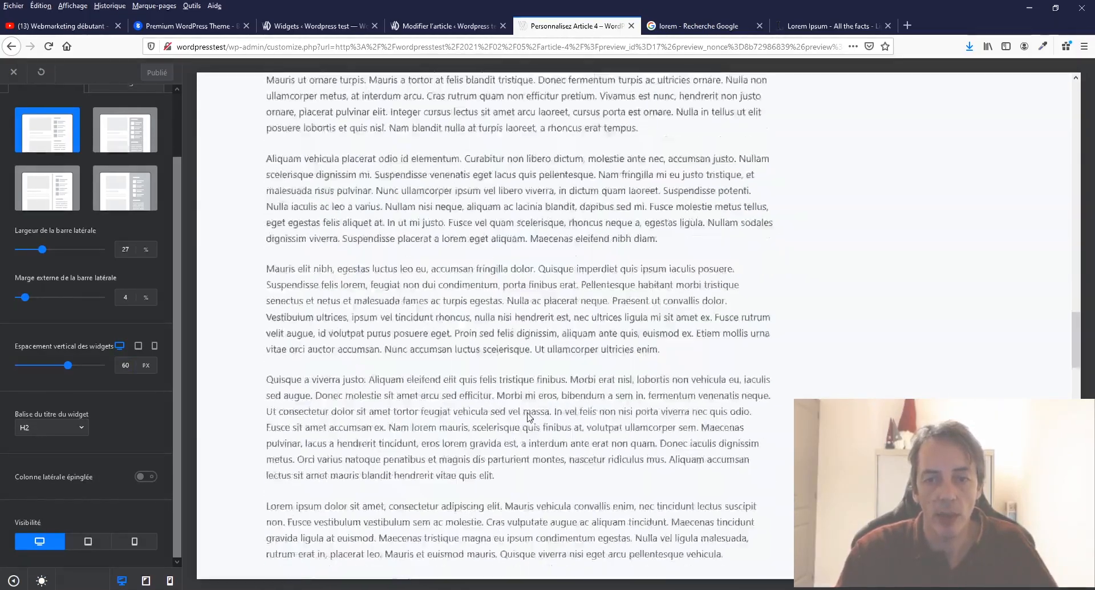
{"action": "scroll", "coordinate": [528, 414], "scroll_direction": "down", "scroll_amount": 7}
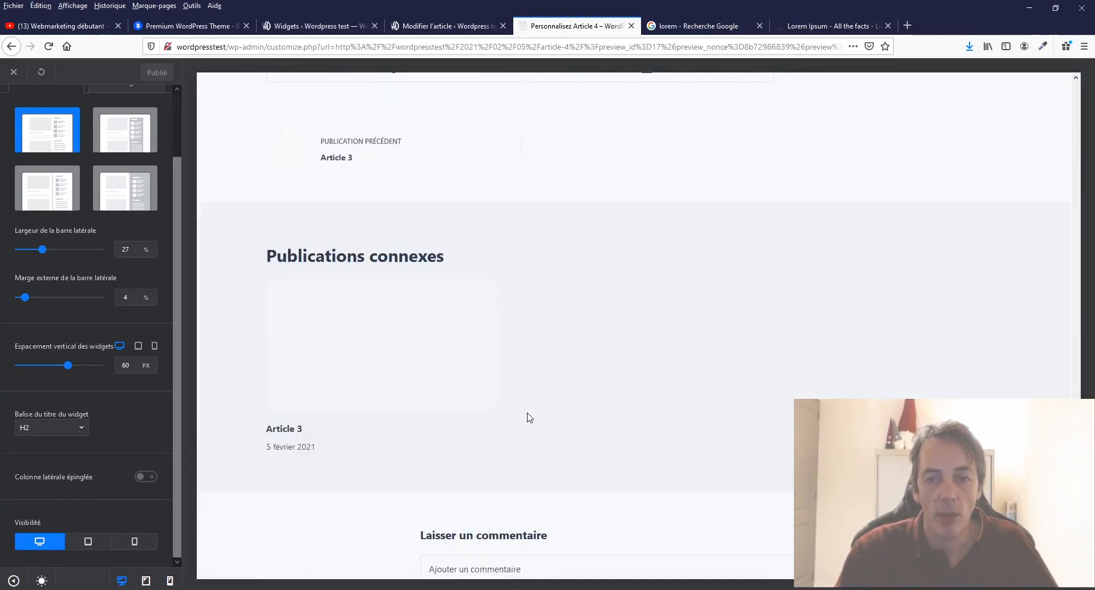
{"action": "scroll", "coordinate": [529, 416], "scroll_direction": "up", "scroll_amount": 7}
{"action": "scroll", "coordinate": [530, 417], "scroll_direction": "up", "scroll_amount": 4}
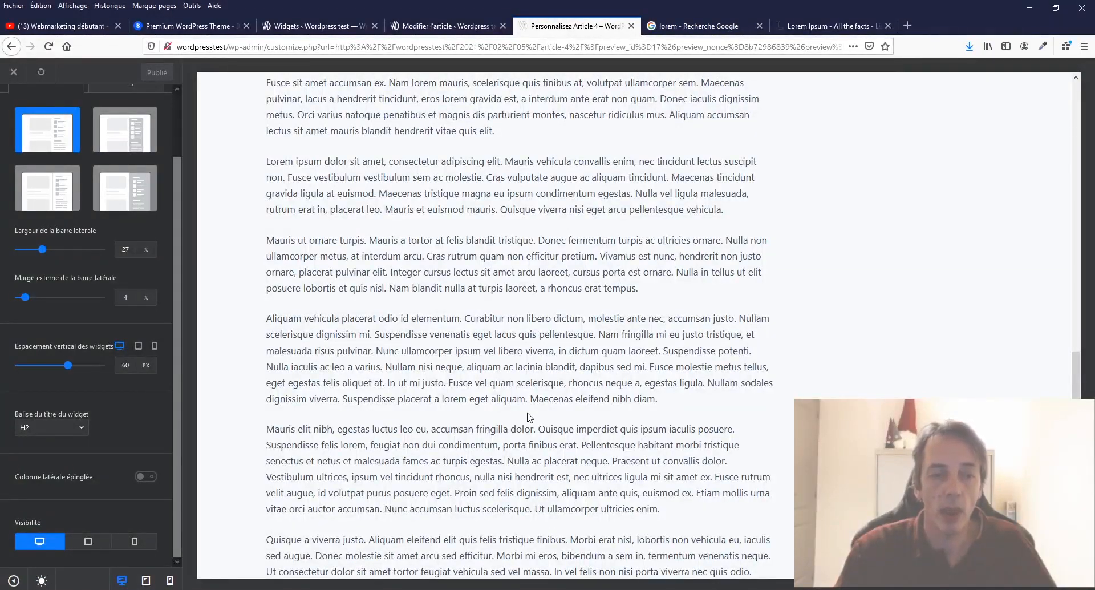
{"action": "scroll", "coordinate": [530, 418], "scroll_direction": "up", "scroll_amount": 15}
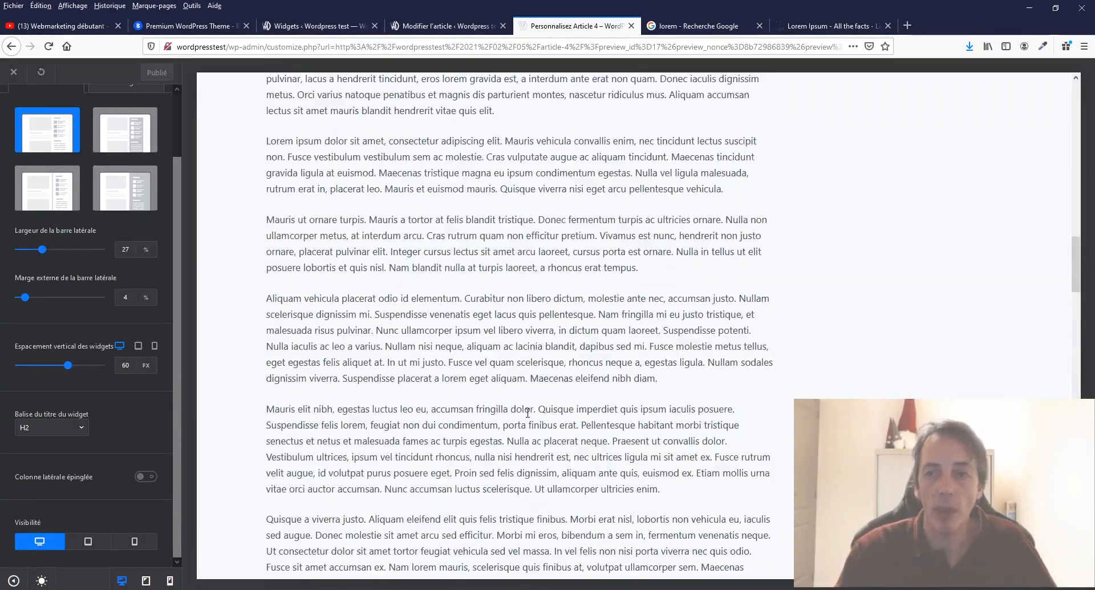
{"action": "scroll", "coordinate": [529, 417], "scroll_direction": "up", "scroll_amount": 6}
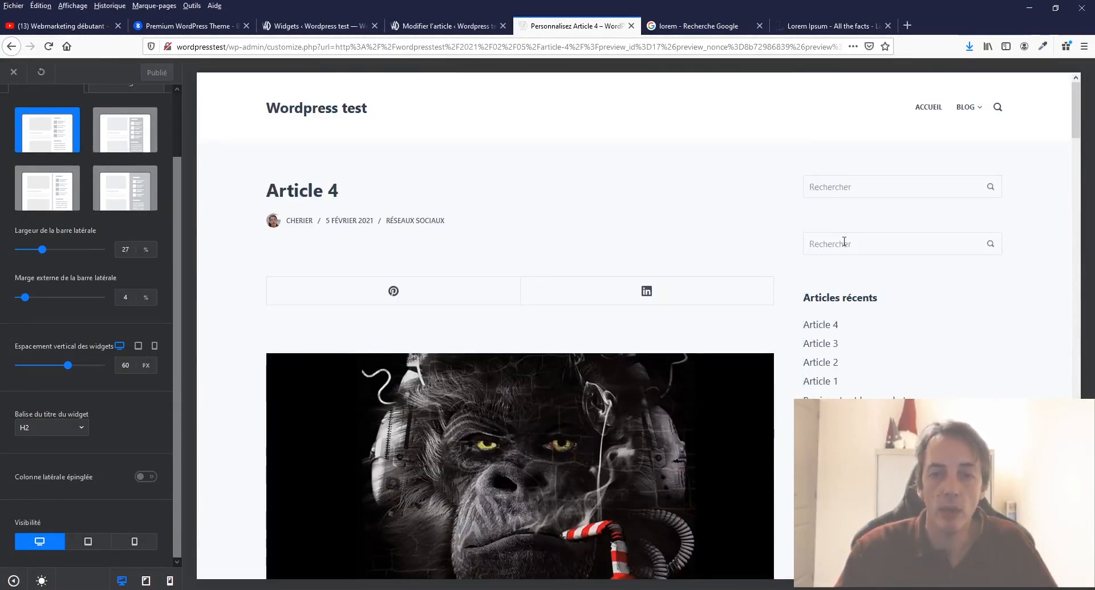
{"action": "scroll", "coordinate": [606, 107], "scroll_direction": "down", "scroll_amount": 10}
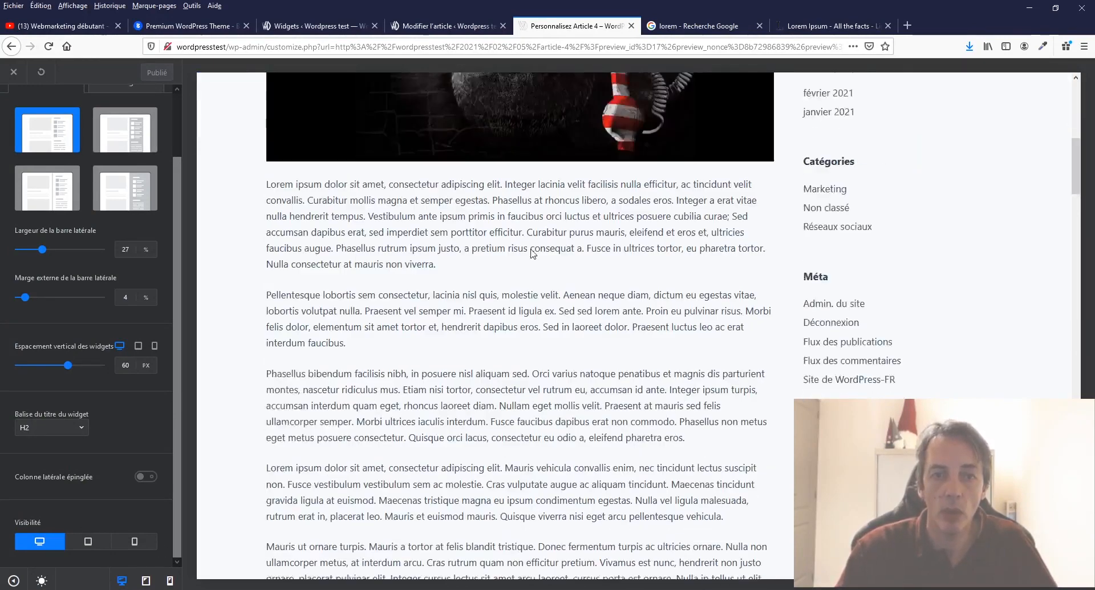
{"action": "scroll", "coordinate": [465, 261], "scroll_direction": "up", "scroll_amount": 8}
{"action": "scroll", "coordinate": [465, 261], "scroll_direction": "up", "scroll_amount": 1}
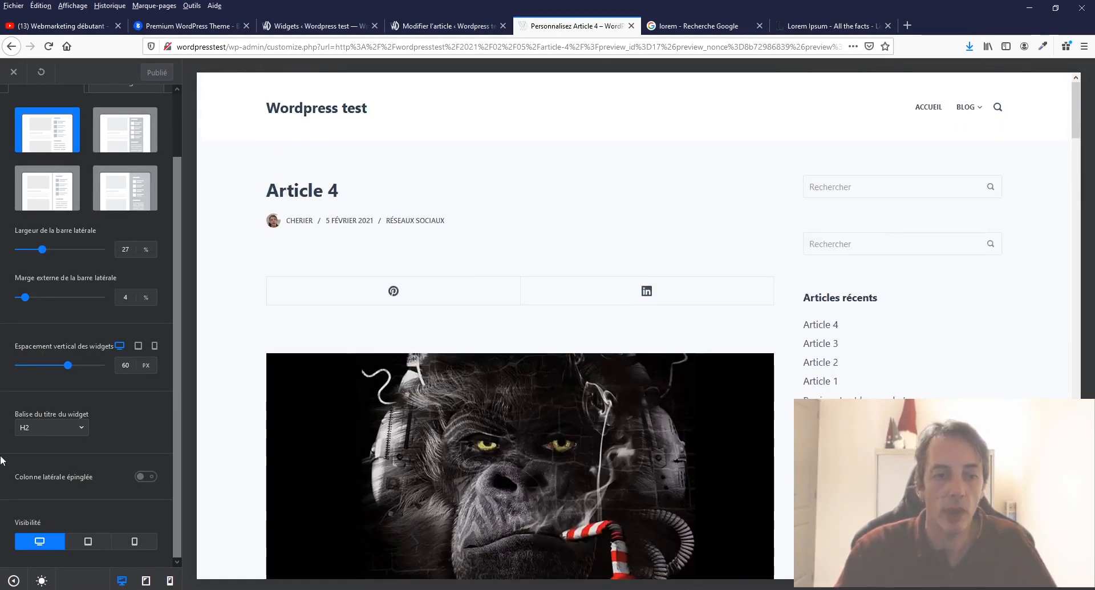
Enable the pinned sidebar (Colonne latérale épinglée) and examine how the widgets behave along Article 4's full length
{"action": "left_click", "coordinate": [146, 476]}
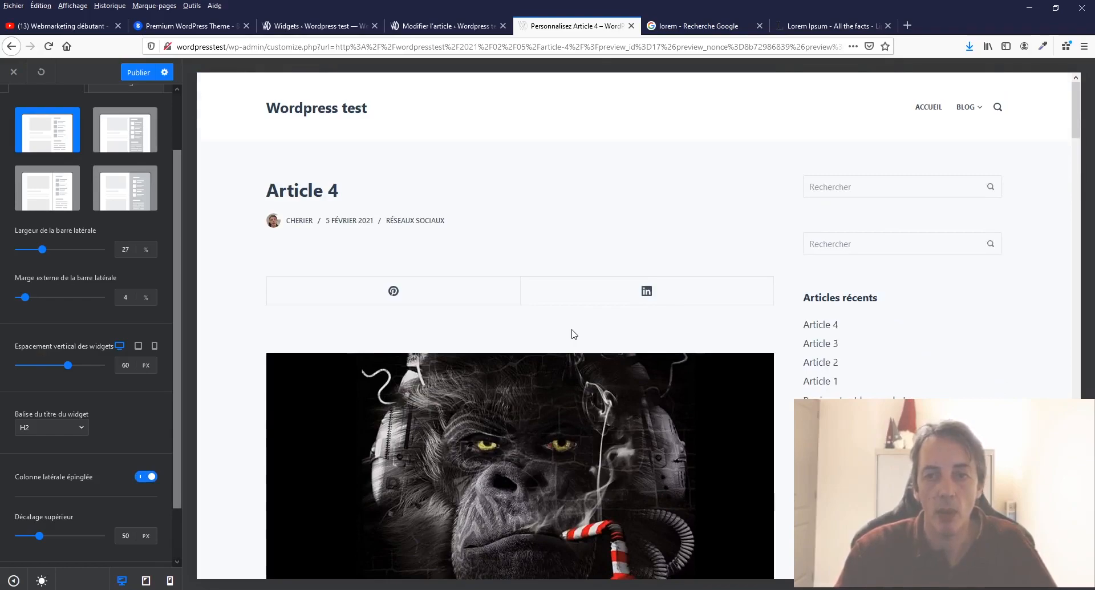
{"action": "scroll", "coordinate": [573, 334], "scroll_direction": "down", "scroll_amount": 9}
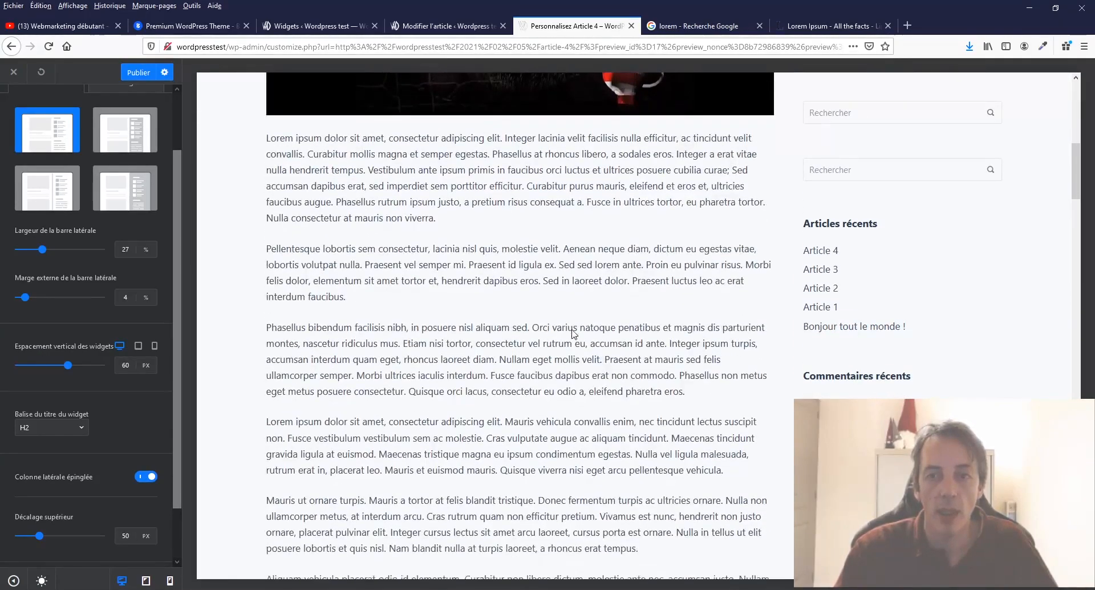
{"action": "scroll", "coordinate": [573, 333], "scroll_direction": "down", "scroll_amount": 10}
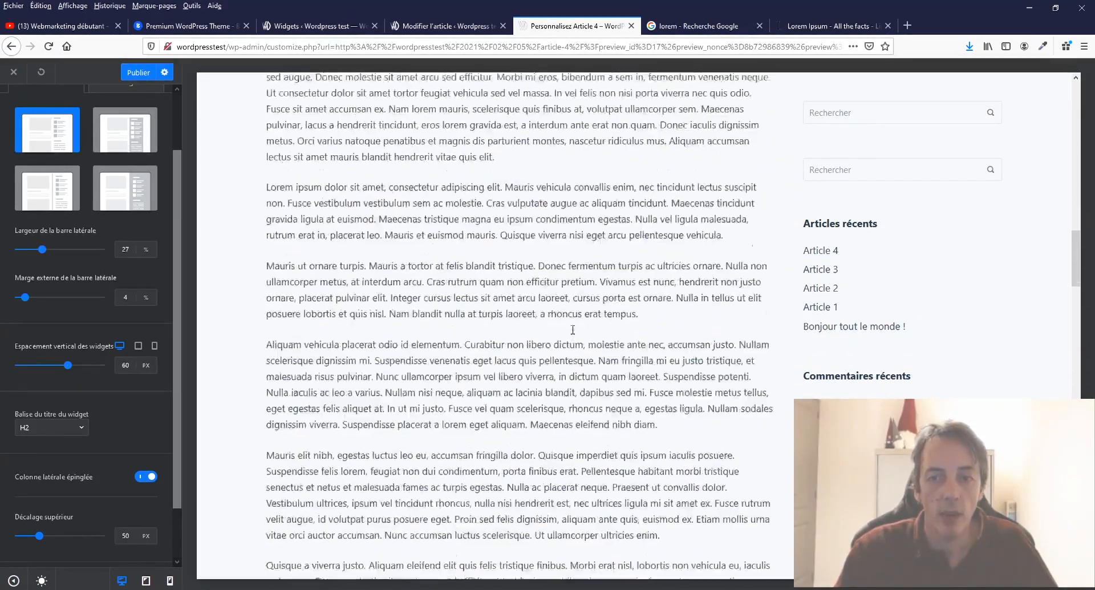
{"action": "scroll", "coordinate": [573, 330], "scroll_direction": "down", "scroll_amount": 2}
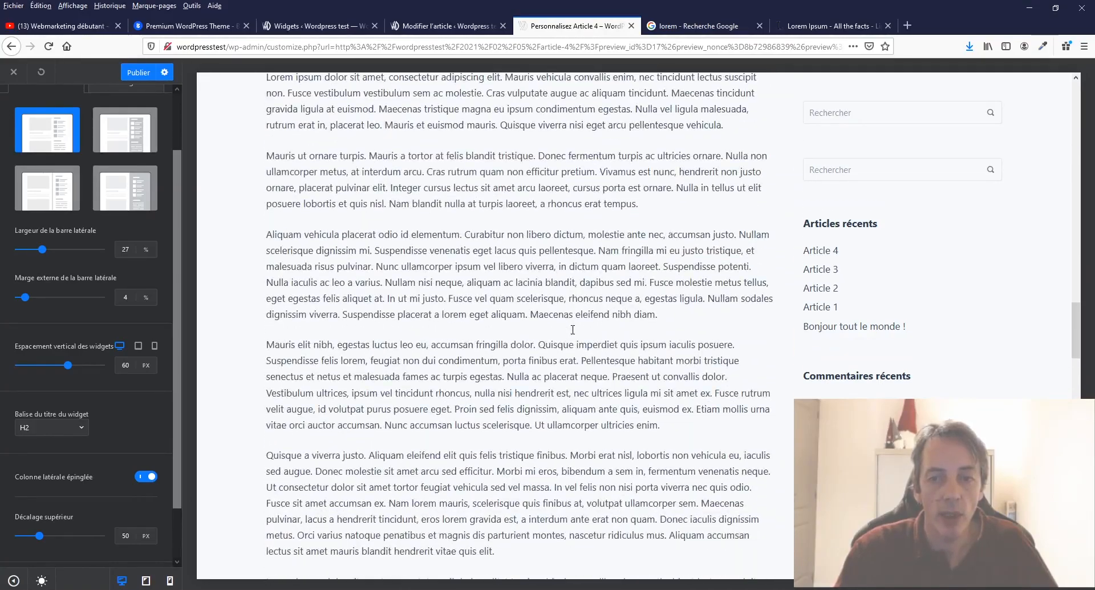
{"action": "scroll", "coordinate": [572, 330], "scroll_direction": "down", "scroll_amount": 10}
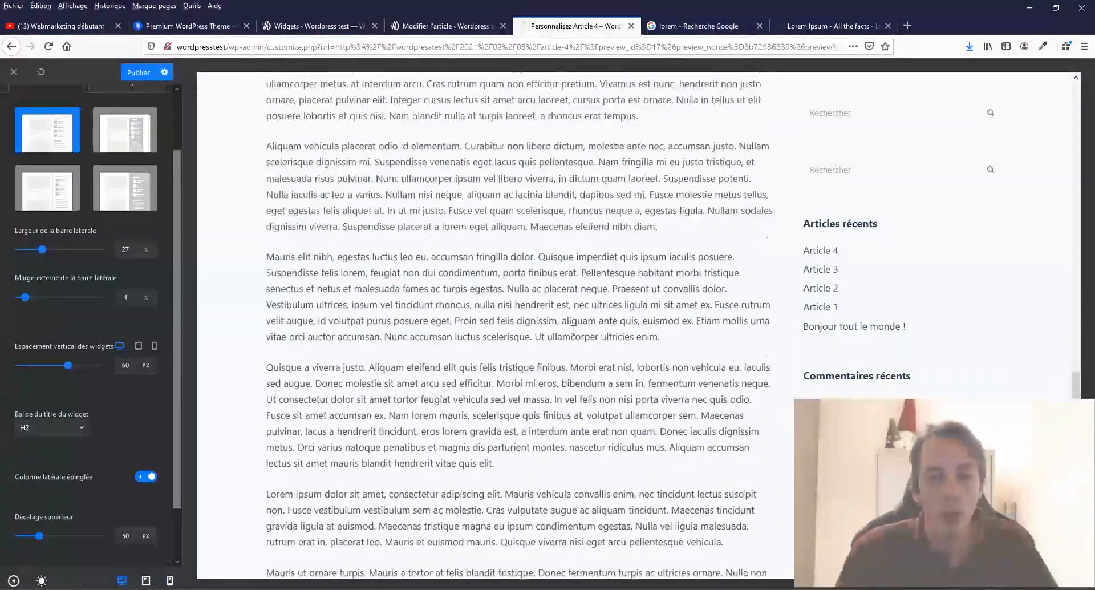
{"action": "scroll", "coordinate": [572, 330], "scroll_direction": "down", "scroll_amount": 5}
{"action": "scroll", "coordinate": [572, 330], "scroll_direction": "down", "scroll_amount": 12}
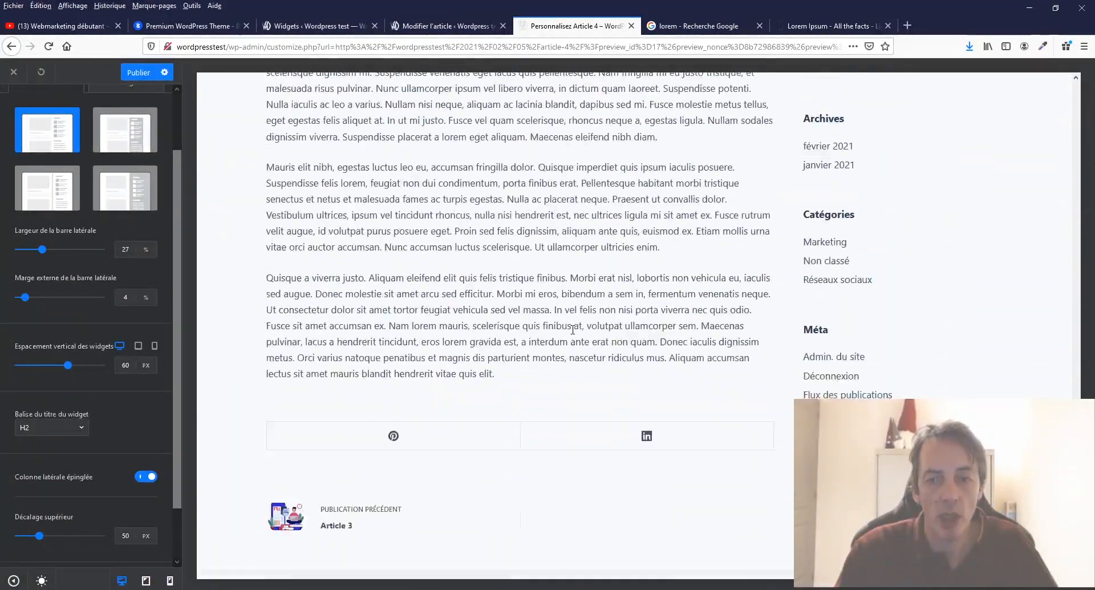
{"action": "scroll", "coordinate": [573, 331], "scroll_direction": "down", "scroll_amount": 3}
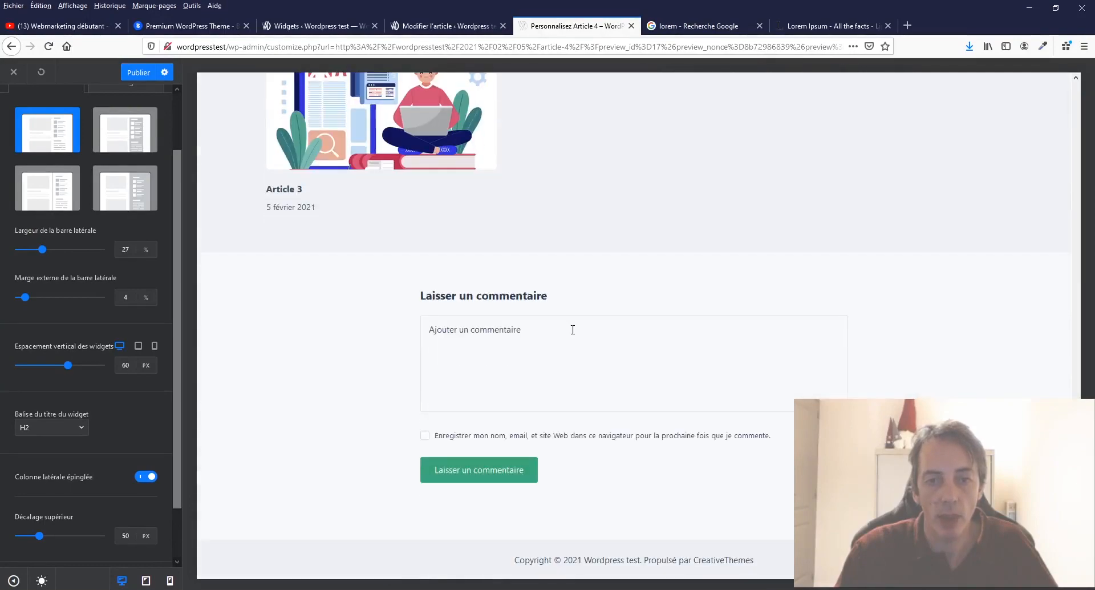
{"action": "scroll", "coordinate": [673, 413], "scroll_direction": "up", "scroll_amount": 13}
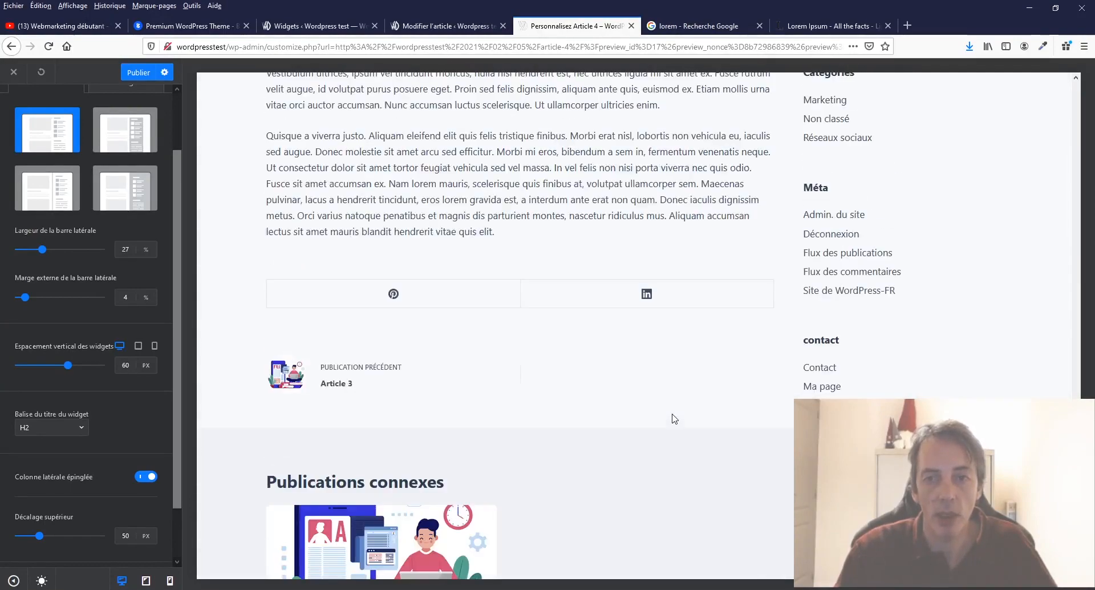
{"action": "scroll", "coordinate": [765, 316], "scroll_direction": "down", "scroll_amount": 3}
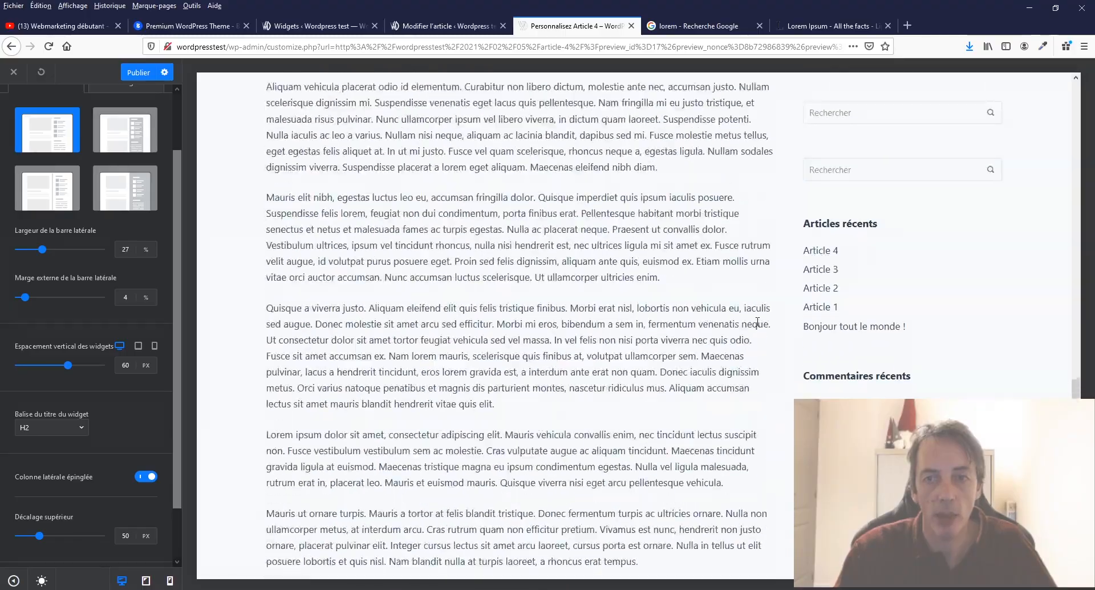
{"action": "scroll", "coordinate": [759, 322], "scroll_direction": "down", "scroll_amount": 10}
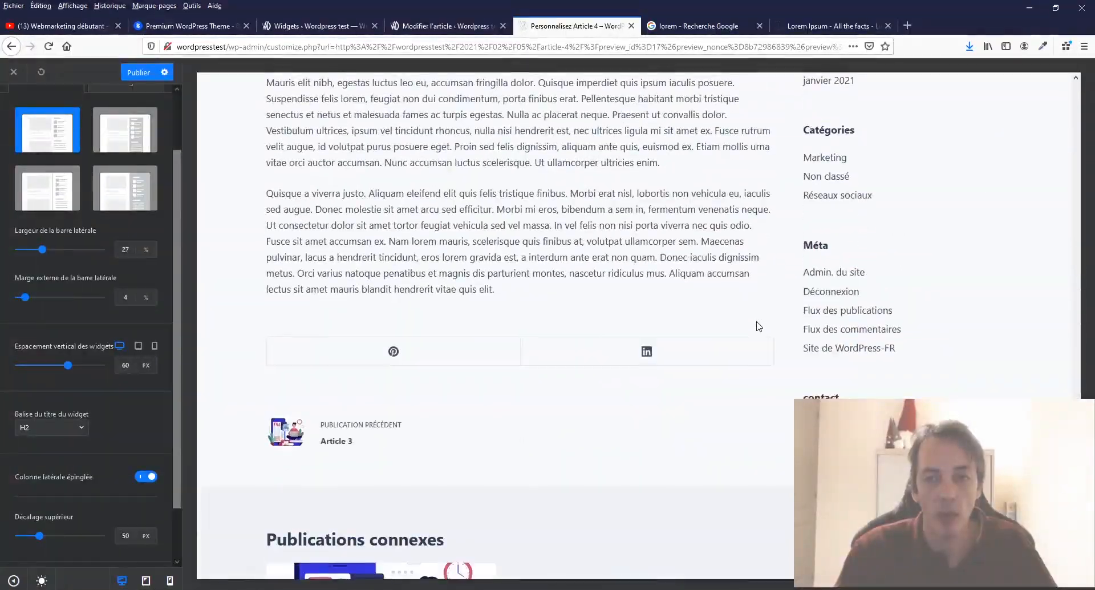
{"action": "scroll", "coordinate": [759, 319], "scroll_direction": "up", "scroll_amount": 8}
{"action": "scroll", "coordinate": [758, 322], "scroll_direction": "up", "scroll_amount": 10}
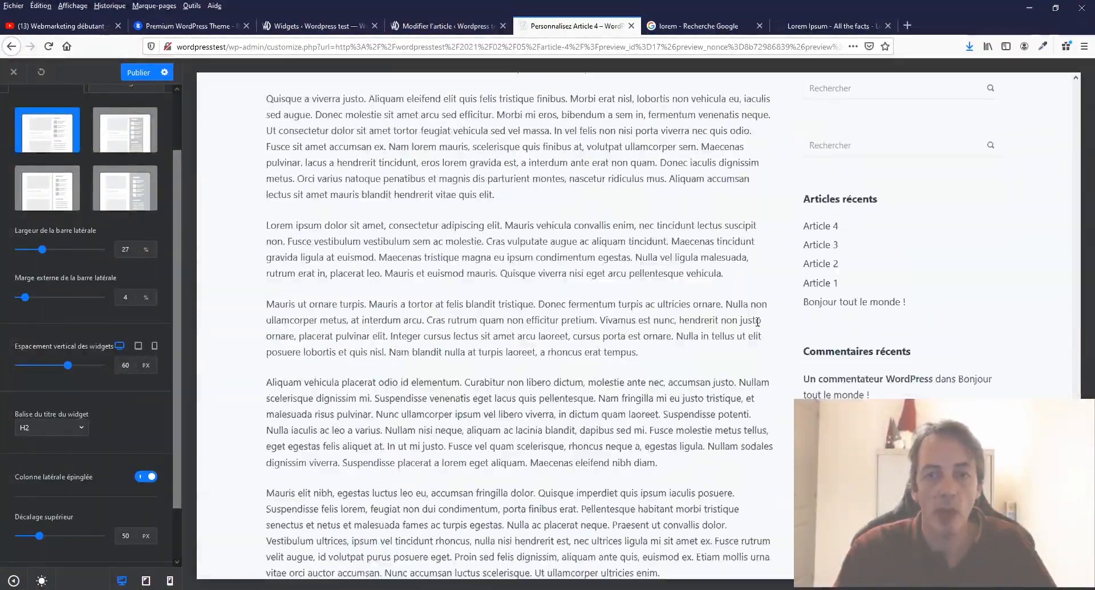
{"action": "scroll", "coordinate": [757, 322], "scroll_direction": "up", "scroll_amount": 15}
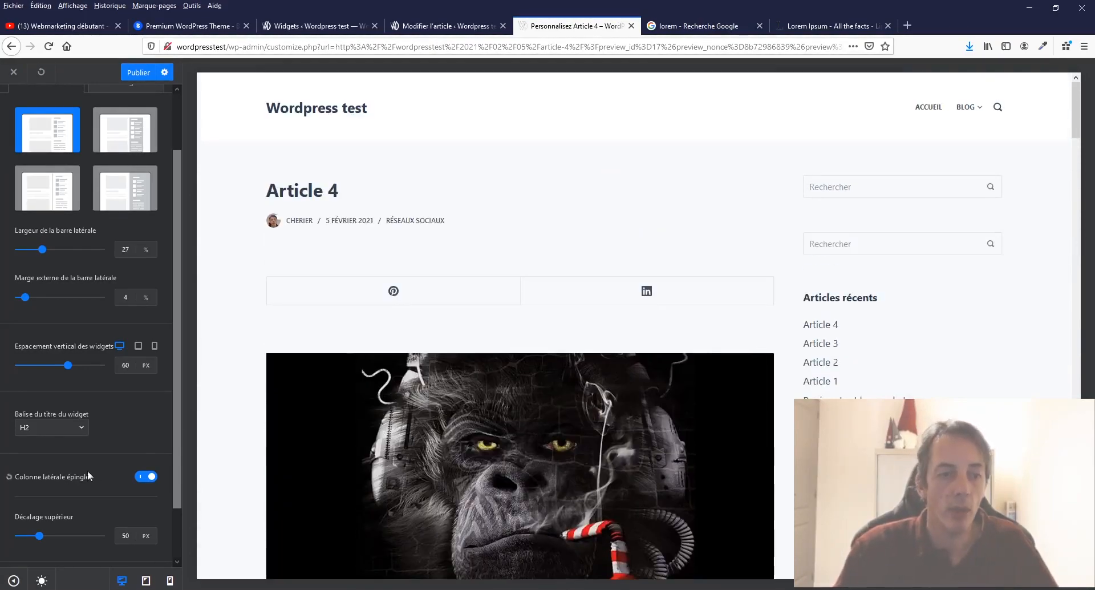
Turn the pinned sidebar back off, and try showing the sidebar on tablets before restoring desktop-only visibility
{"action": "left_click", "coordinate": [149, 477]}
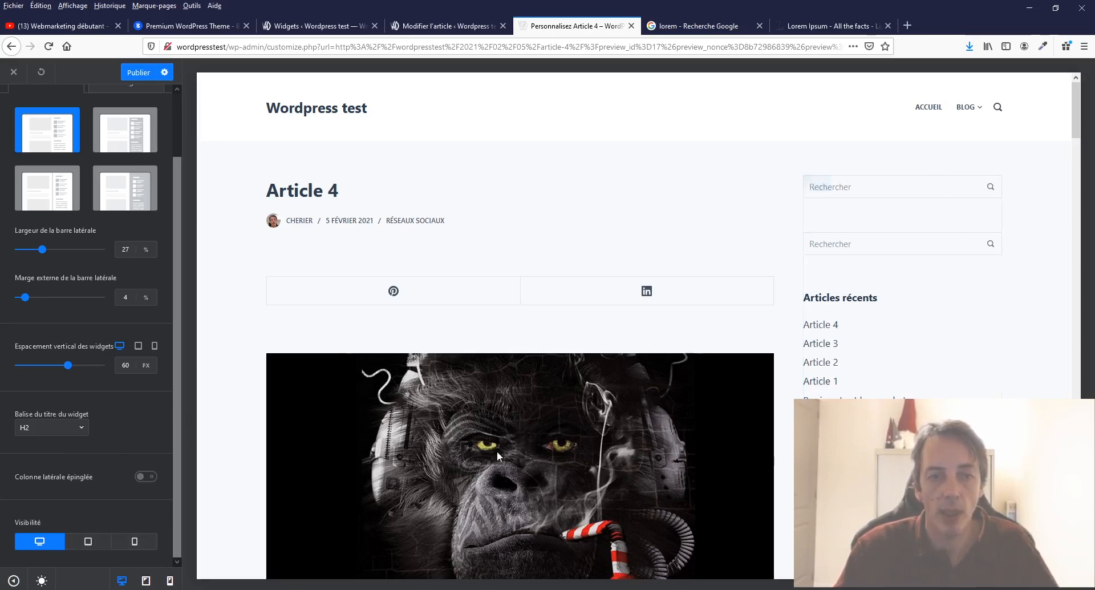
{"action": "left_click", "coordinate": [83, 544]}
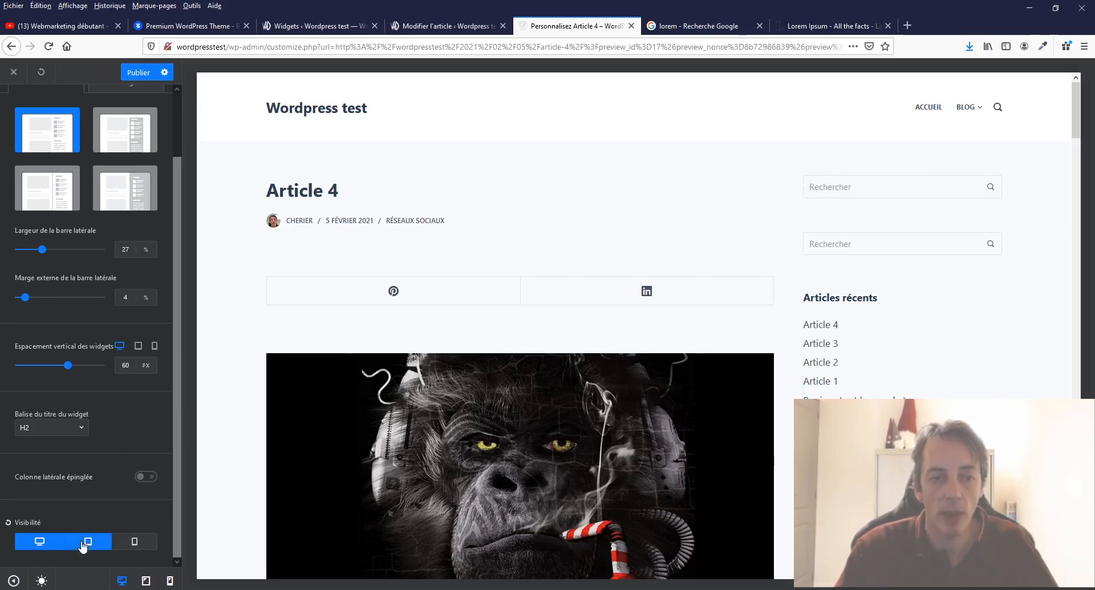
{"action": "left_click", "coordinate": [85, 543]}
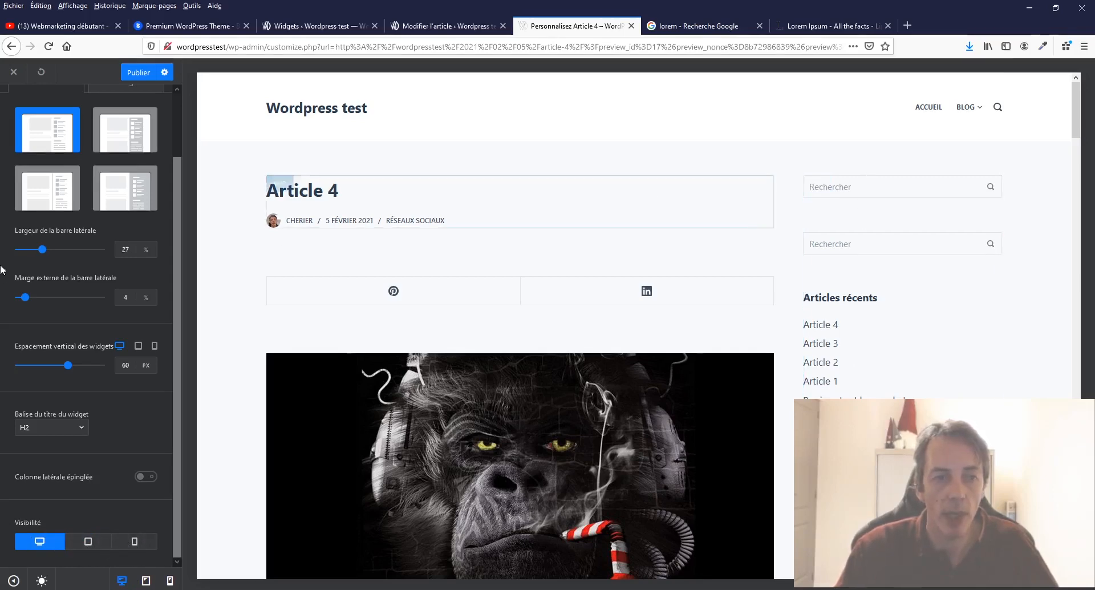
Review the sidebar's design options for widget fonts and colours, and return to its general options
{"action": "scroll", "coordinate": [36, 214], "scroll_direction": "up", "scroll_amount": 2}
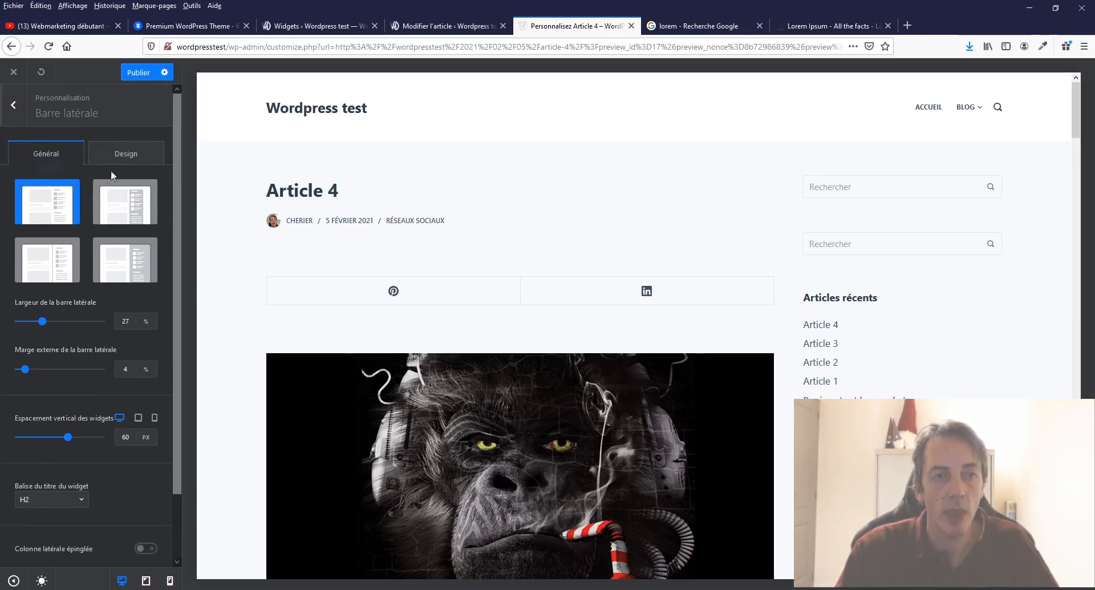
{"action": "left_click", "coordinate": [125, 159]}
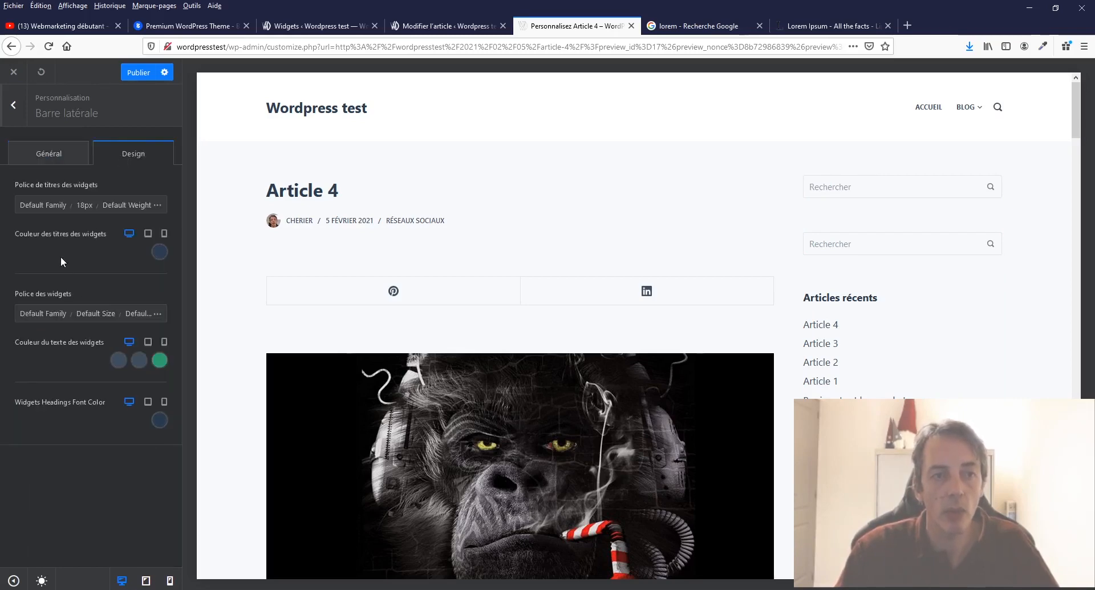
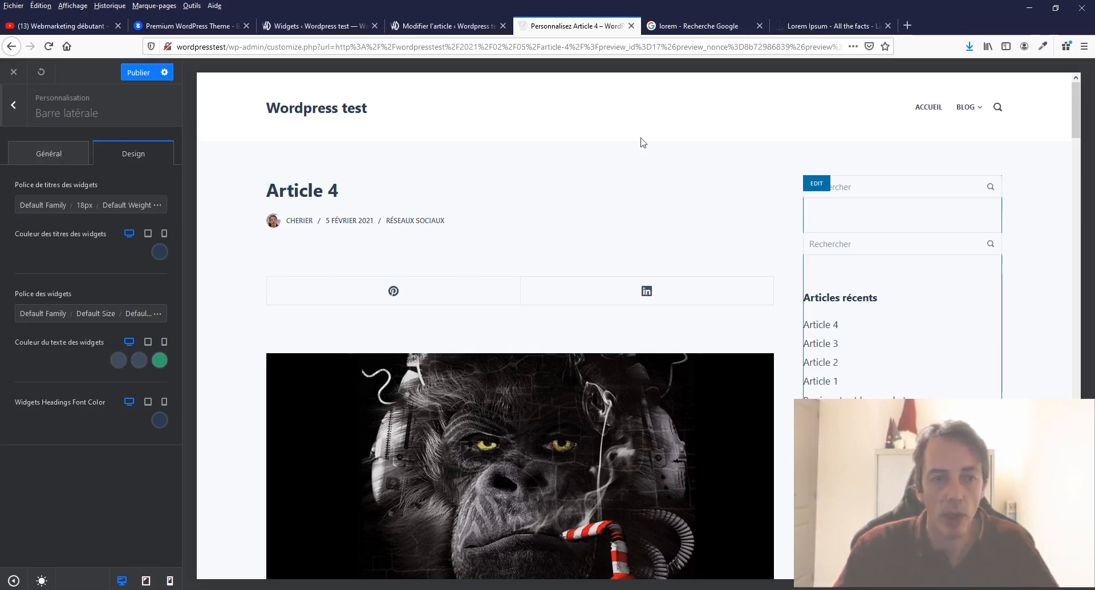
{"action": "left_click", "coordinate": [62, 158]}
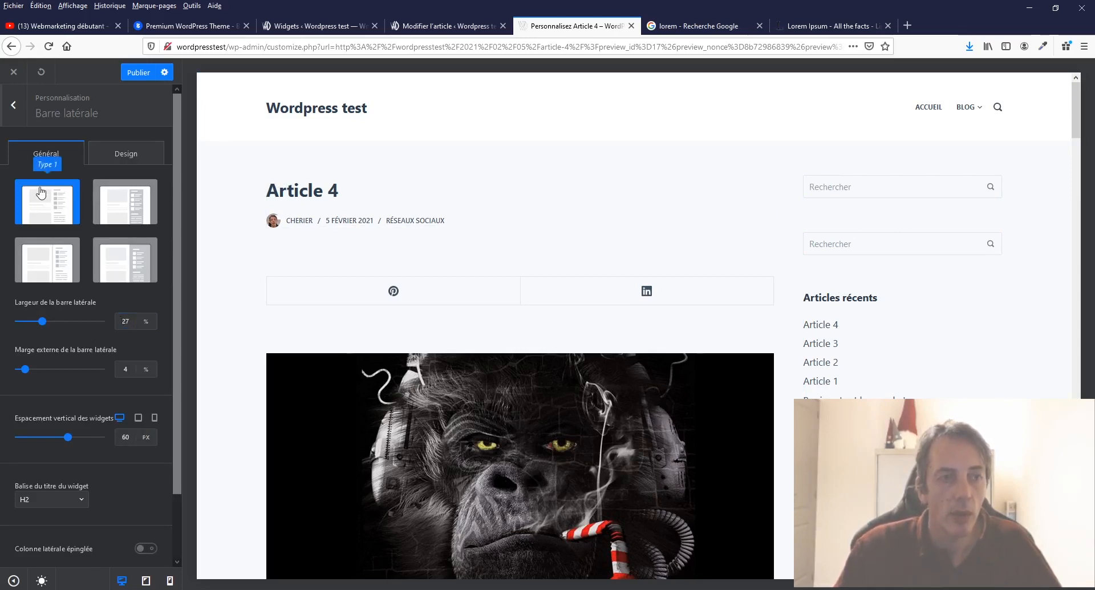
Open the general Mise en page settings and show the Accueil page in the preview
{"action": "left_click", "coordinate": [13, 105]}
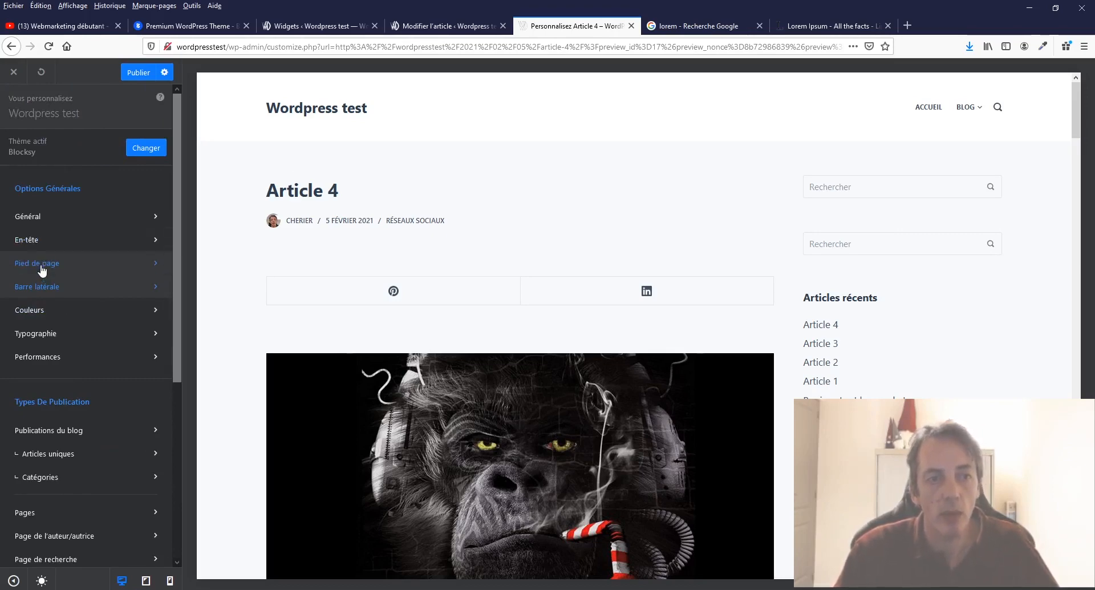
{"action": "left_click", "coordinate": [46, 217]}
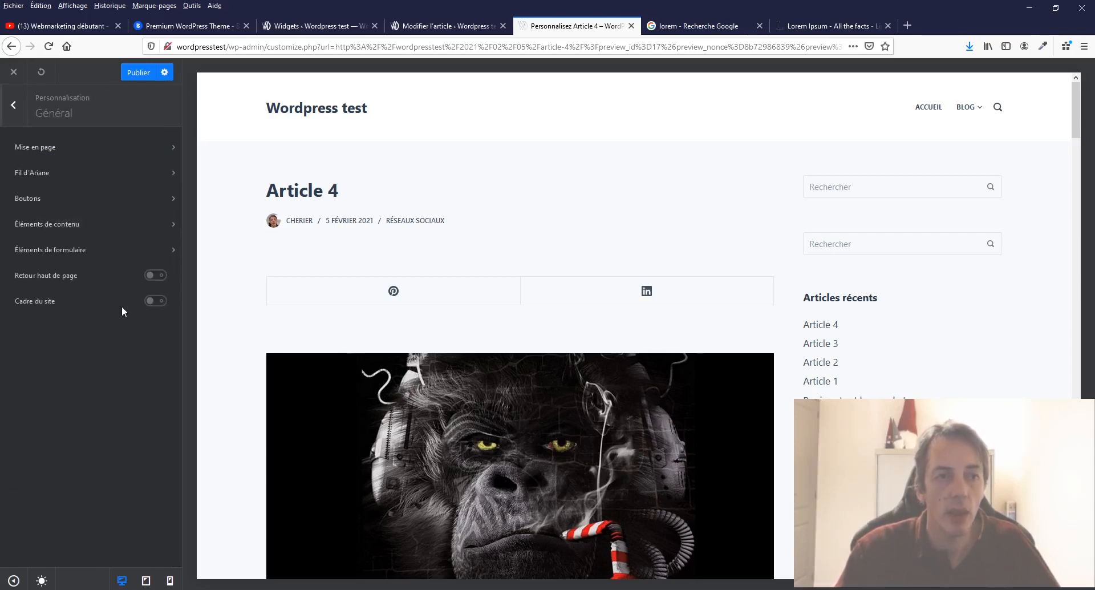
{"action": "left_click", "coordinate": [45, 149]}
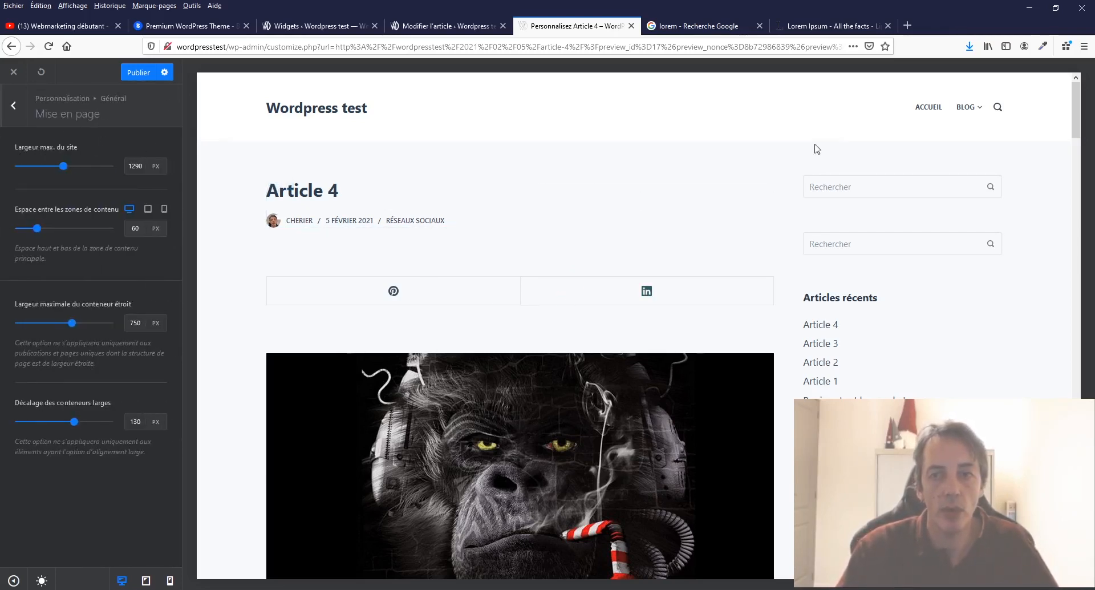
{"action": "left_click", "coordinate": [938, 108]}
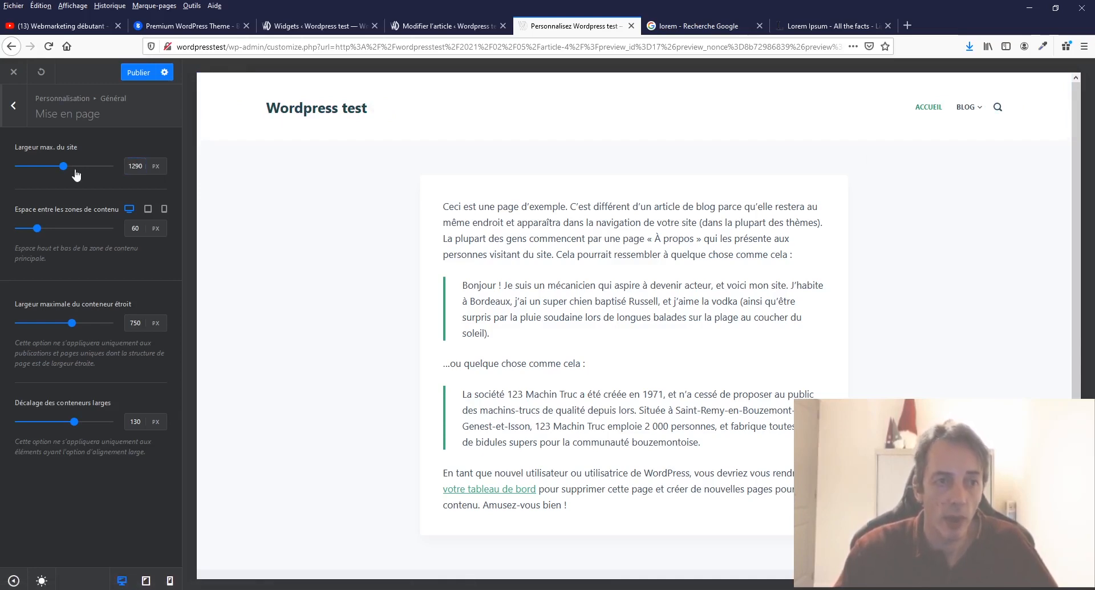
Try a maximum site width of 700 px on the home page and restore it to 1290 px
{"action": "left_click_drag", "start_coordinate": [63, 168], "coordinate": [3, 174]}
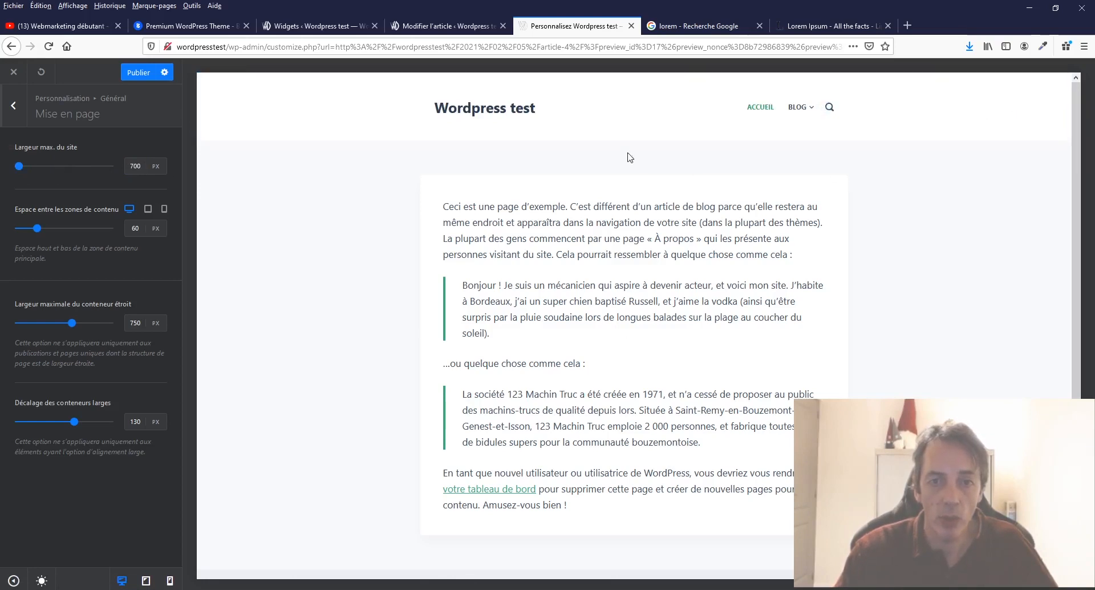
{"action": "left_click", "coordinate": [139, 166]}
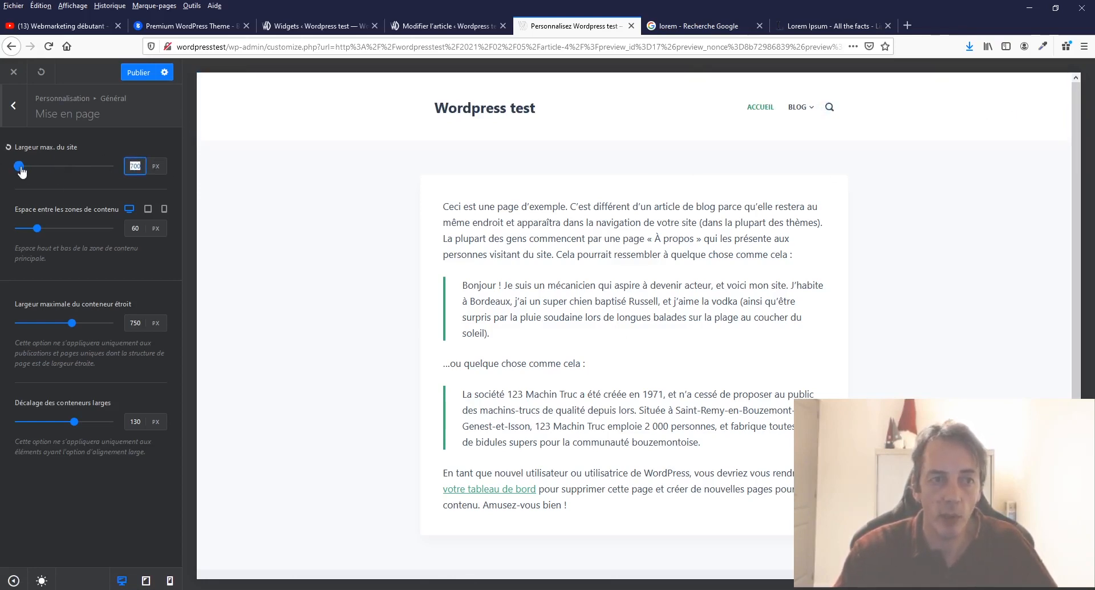
{"action": "left_click_drag", "start_coordinate": [18, 167], "coordinate": [63, 167]}
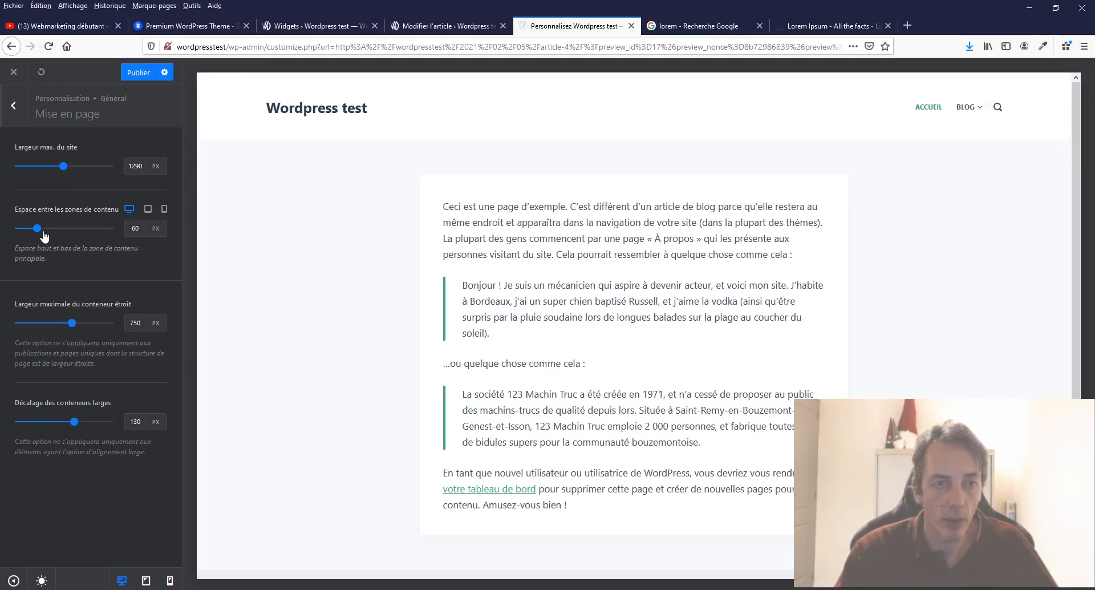
Test the desktop spacing between content areas at 75 and 121 px on the home page, and settle on 64 px
{"action": "mouse_move", "coordinate": [40, 231]}
{"action": "left_mouse_down"}
{"action": "mouse_move", "coordinate": [60, 236]}
{"action": "mouse_move", "coordinate": [38, 234]}
{"action": "left_mouse_up"}
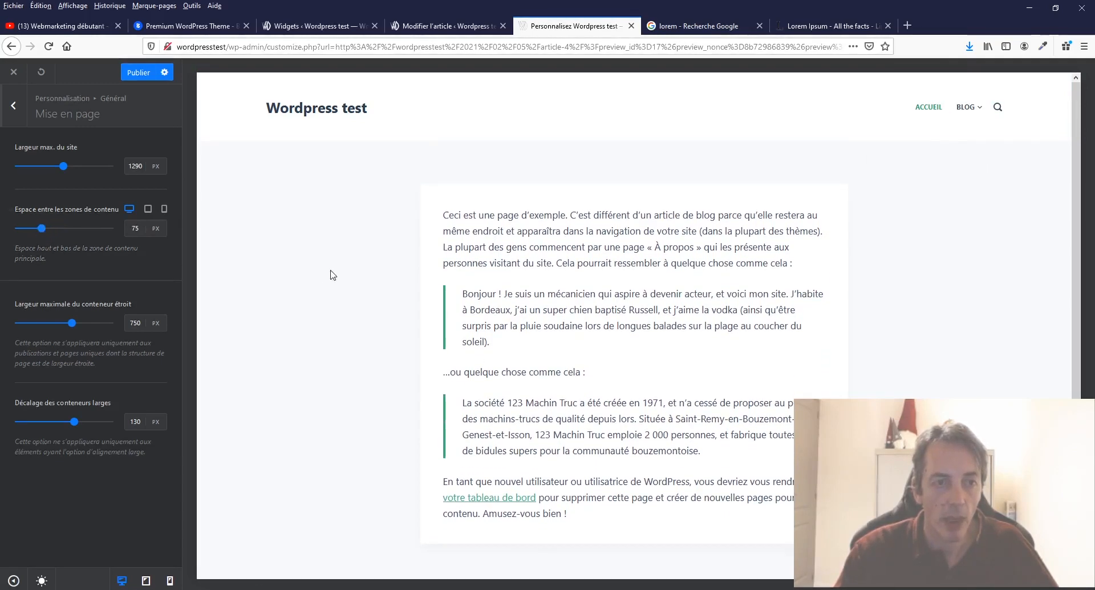
{"action": "scroll", "coordinate": [434, 454], "scroll_direction": "down", "scroll_amount": 2}
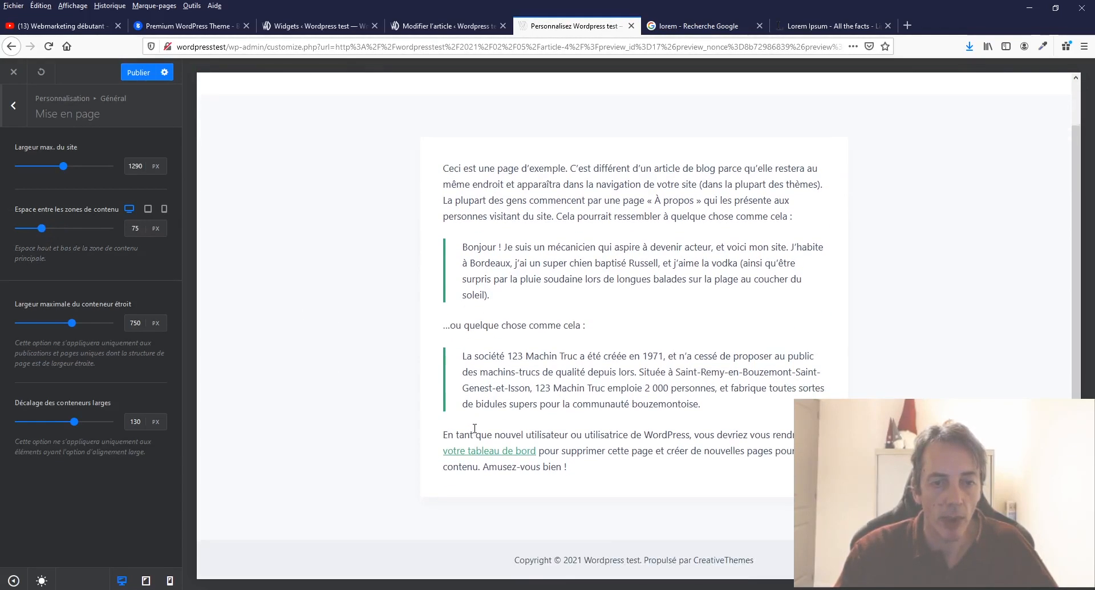
{"action": "mouse_move", "coordinate": [52, 236]}
{"action": "left_mouse_down"}
{"action": "mouse_move", "coordinate": [40, 239]}
{"action": "mouse_move", "coordinate": [56, 238]}
{"action": "left_mouse_up"}
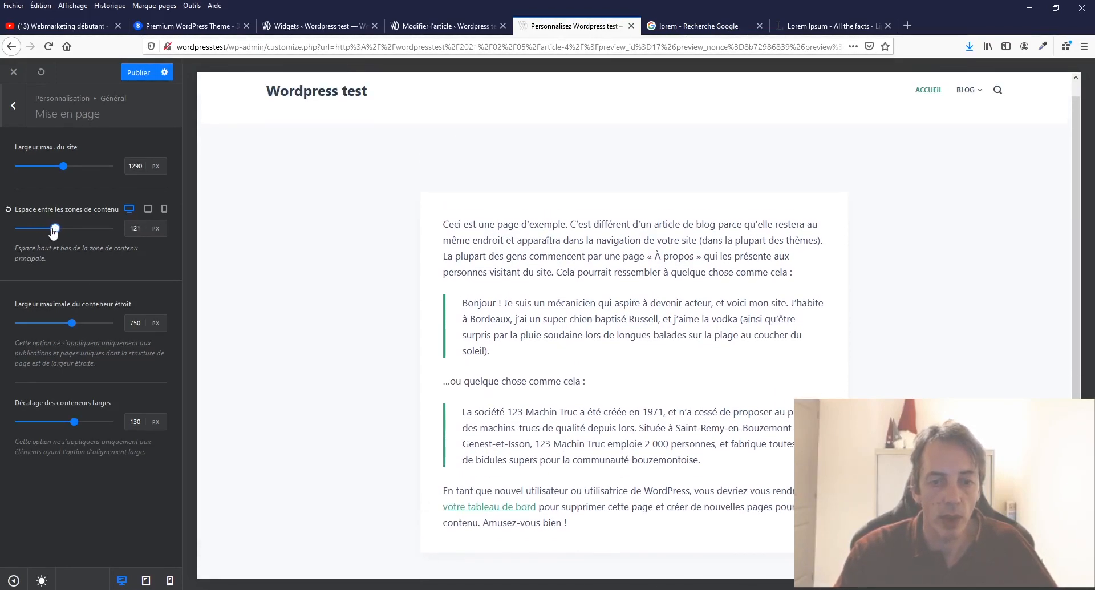
{"action": "scroll", "coordinate": [548, 371], "scroll_direction": "down", "scroll_amount": 3}
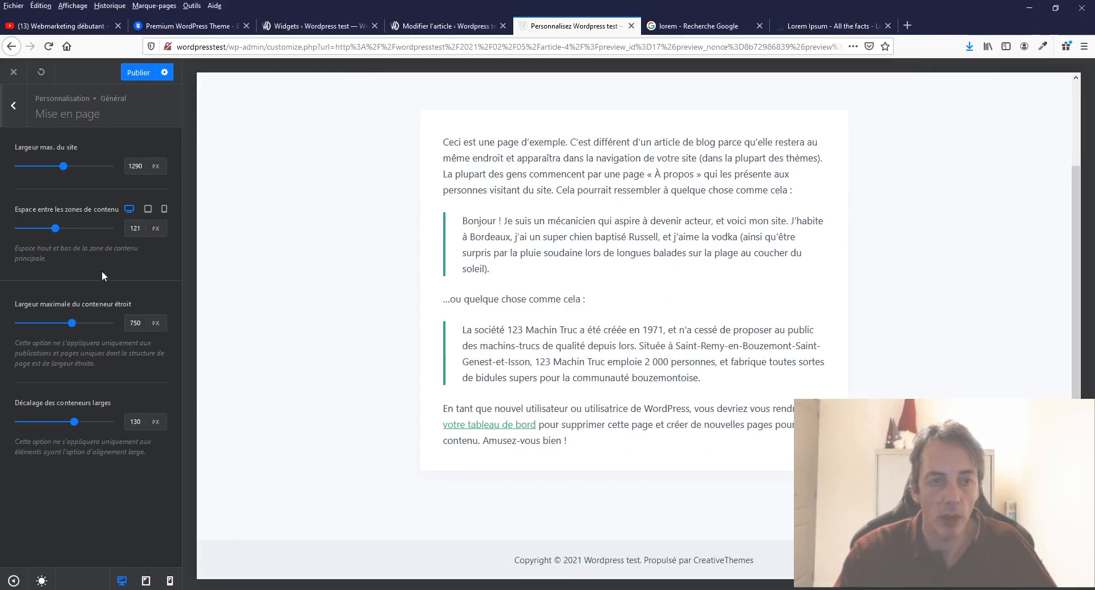
{"action": "left_click_drag", "start_coordinate": [57, 230], "coordinate": [36, 236]}
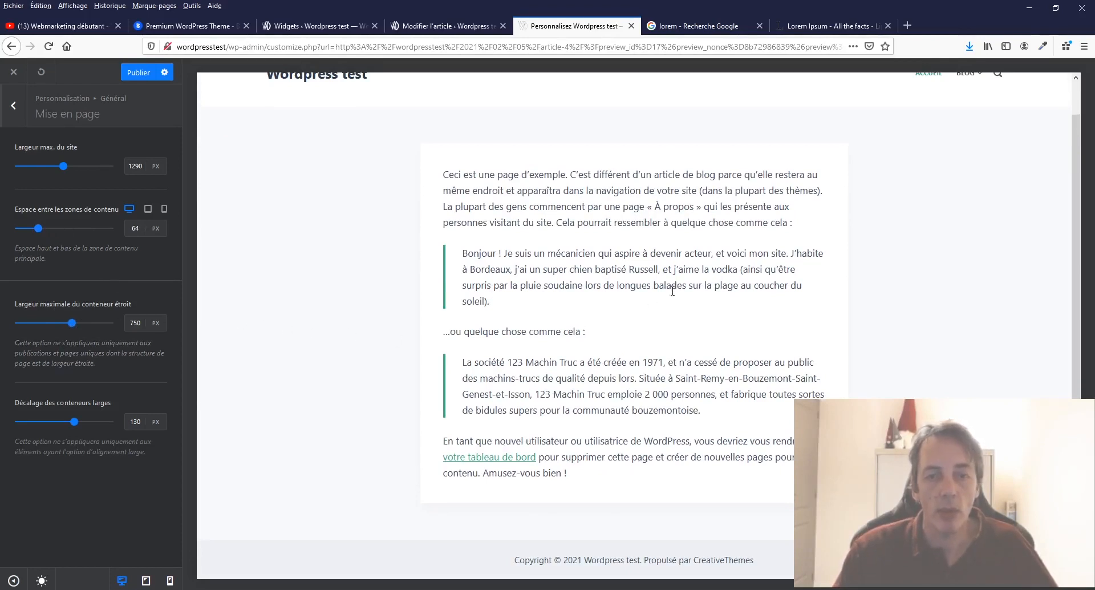
{"action": "scroll", "coordinate": [592, 272], "scroll_direction": "up", "scroll_amount": 1}
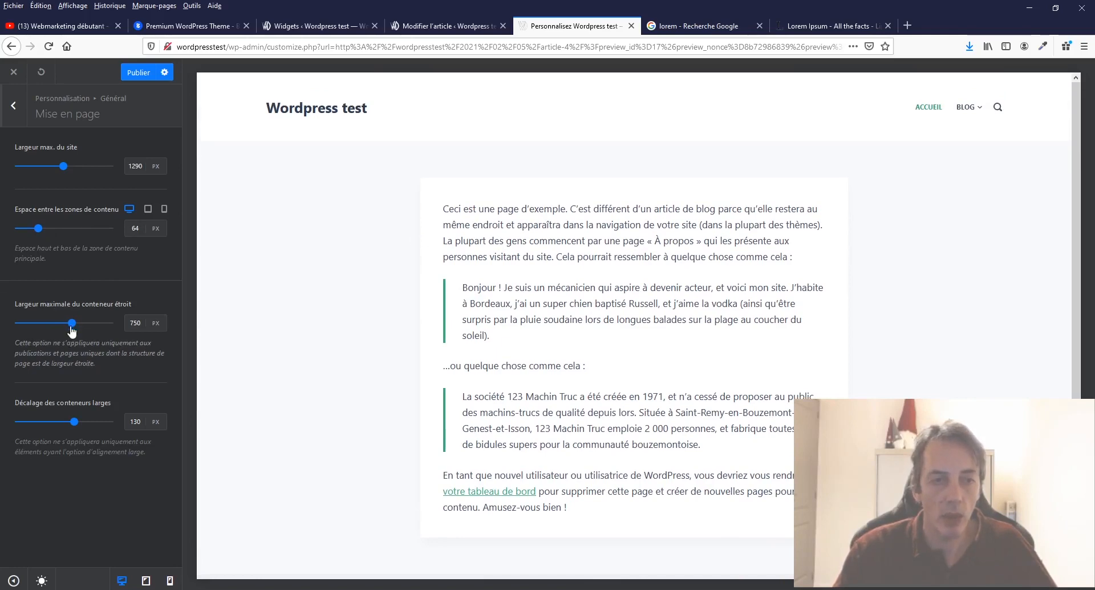
Set the narrow container's maximum width (Largeur maximale du conteneur étroit) to 960 px
{"action": "left_click_drag", "start_coordinate": [71, 325], "coordinate": [103, 332]}
{"action": "left_click", "coordinate": [138, 324]}
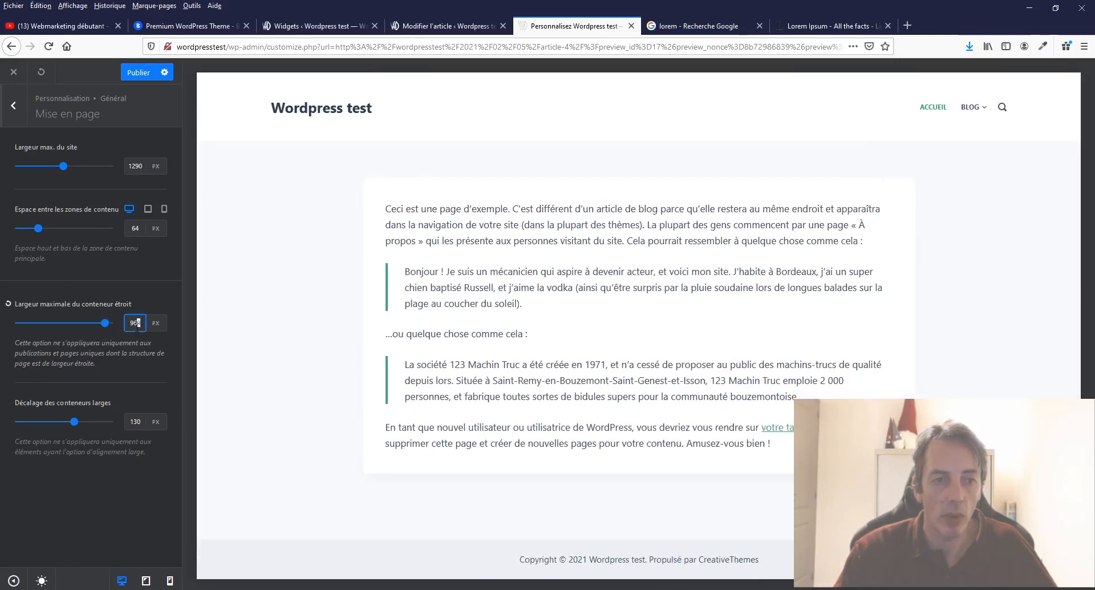
{"action": "type", "text": "60"}
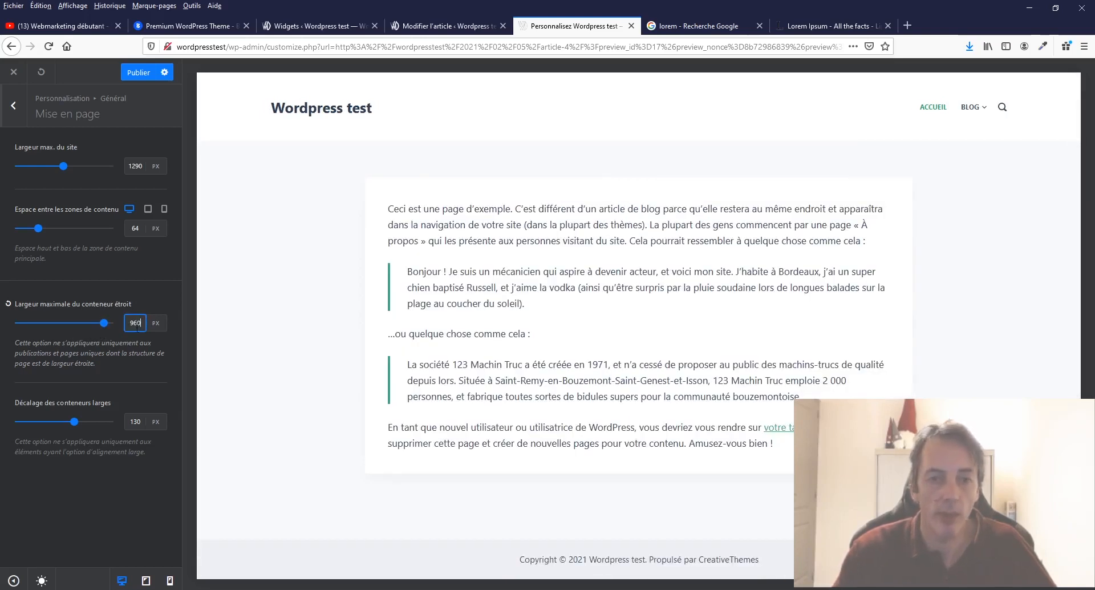
{"action": "left_click", "coordinate": [320, 409]}
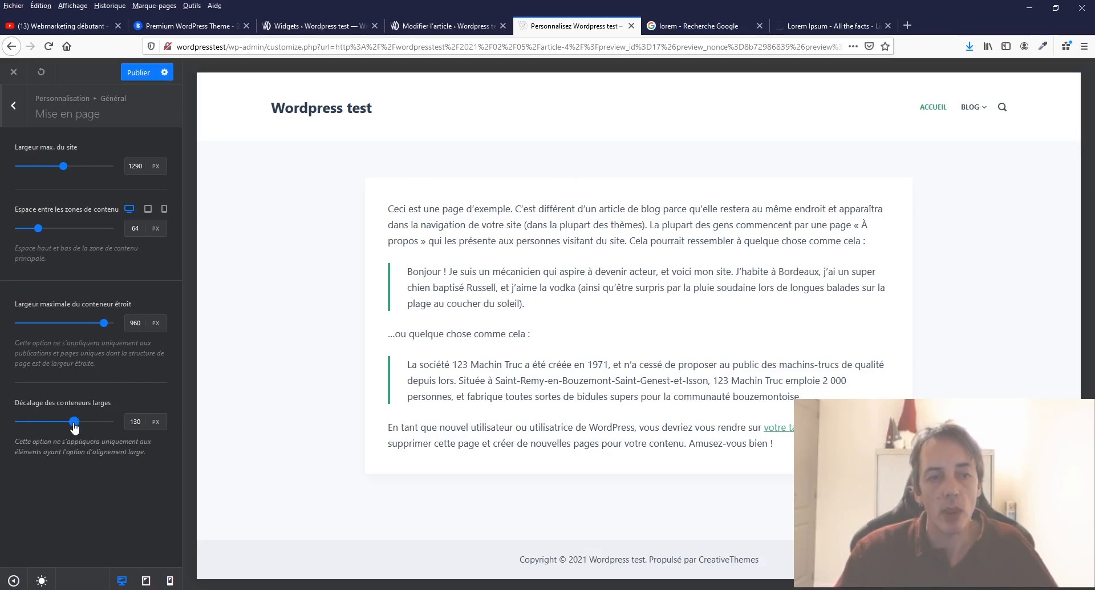
Set the wide container offset (Décalage des conteneurs larges) to 136 px
{"action": "mouse_move", "coordinate": [74, 426]}
{"action": "left_mouse_down"}
{"action": "mouse_move", "coordinate": [102, 427]}
{"action": "mouse_move", "coordinate": [54, 429]}
{"action": "mouse_move", "coordinate": [76, 427]}
{"action": "left_mouse_up"}
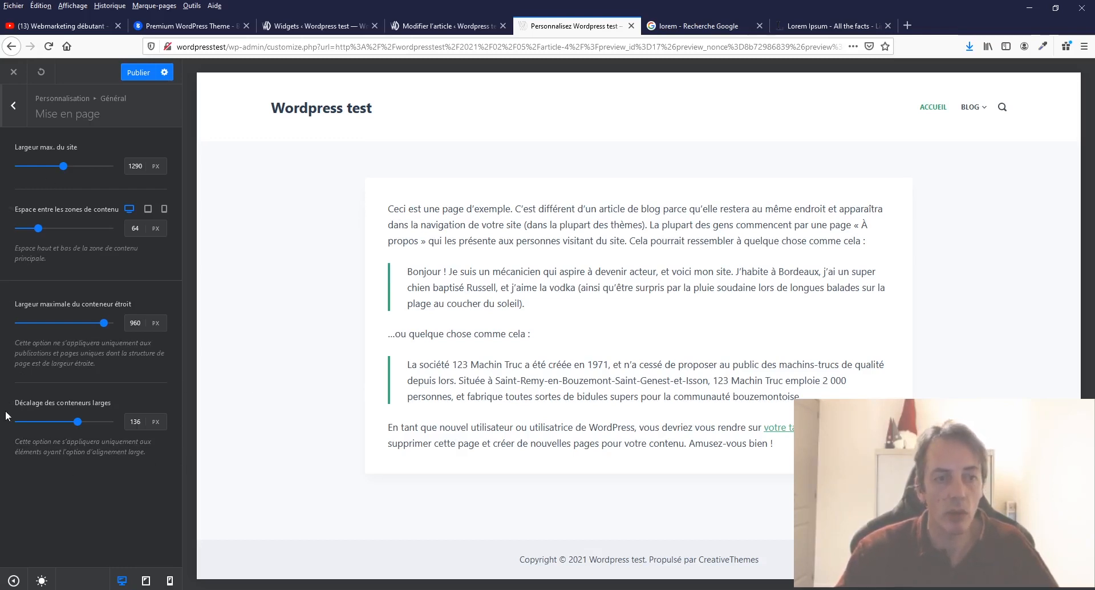
{"action": "left_click", "coordinate": [15, 110]}
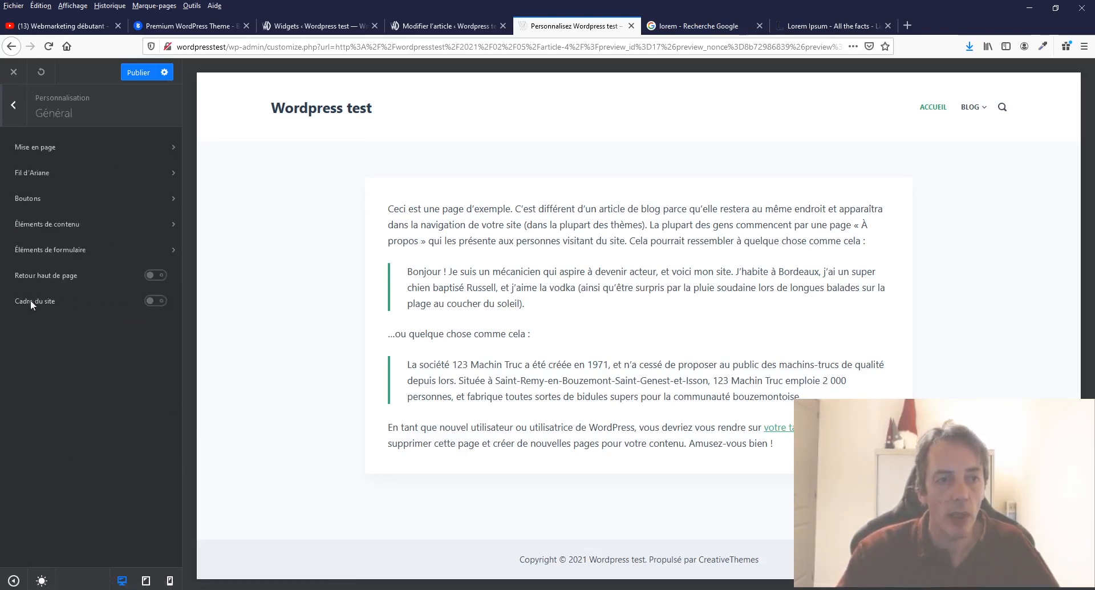
Try the Type 2 breadcrumb separator, settle on the slash (Type 3), and set the breadcrumb's home element to Icône
{"action": "left_click", "coordinate": [43, 174]}
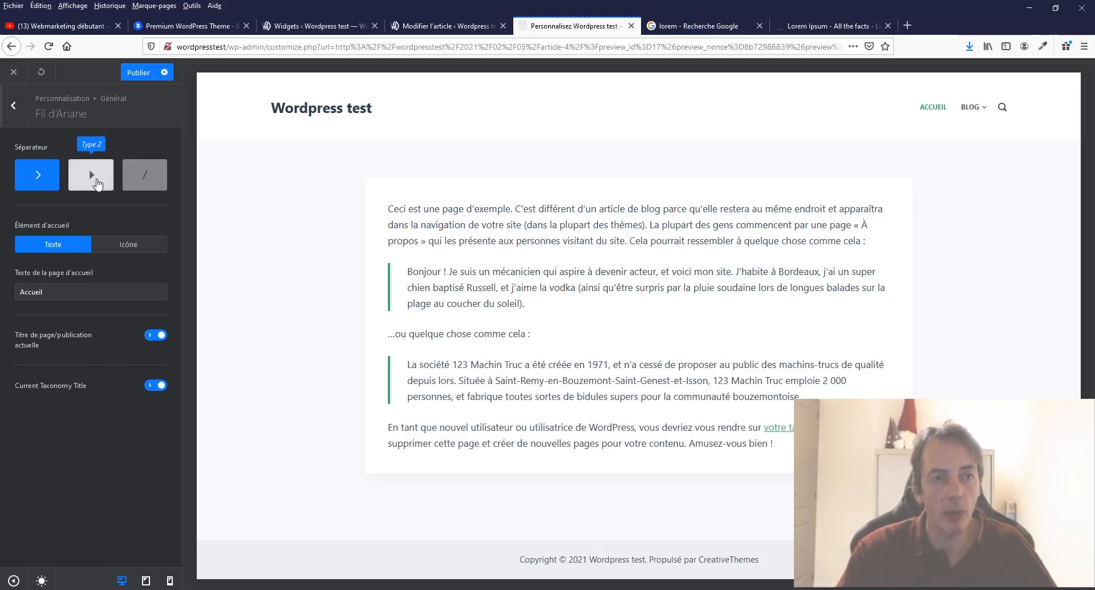
{"action": "left_click", "coordinate": [97, 183]}
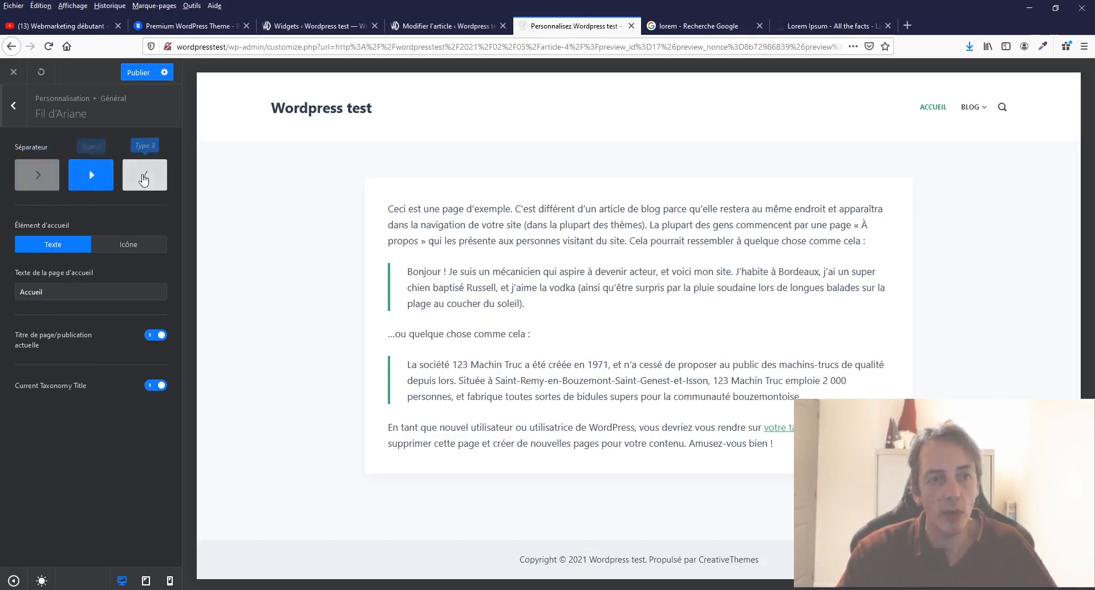
{"action": "left_click", "coordinate": [145, 177]}
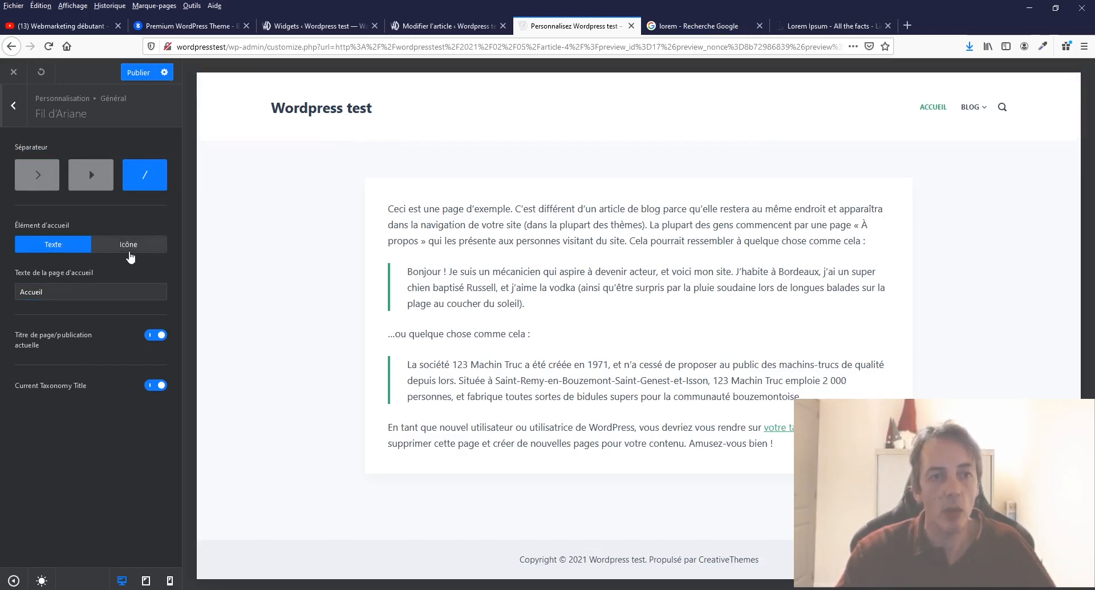
{"action": "left_click", "coordinate": [131, 247]}
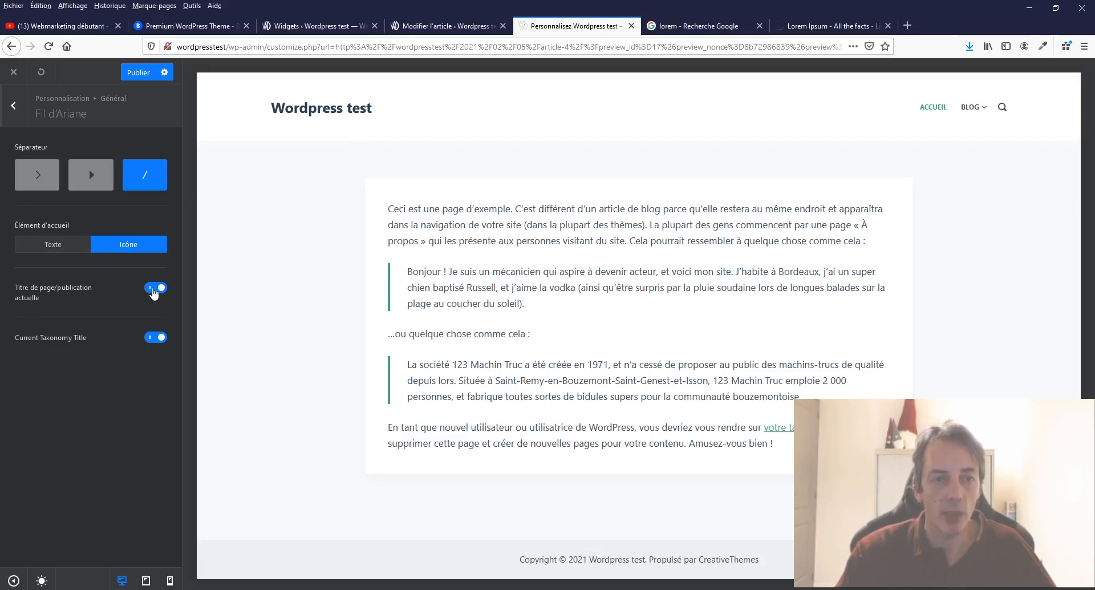
Try disabling the current page/post title and the Current Taxonomy Title in the breadcrumb, restoring each one
{"action": "left_click", "coordinate": [155, 288]}
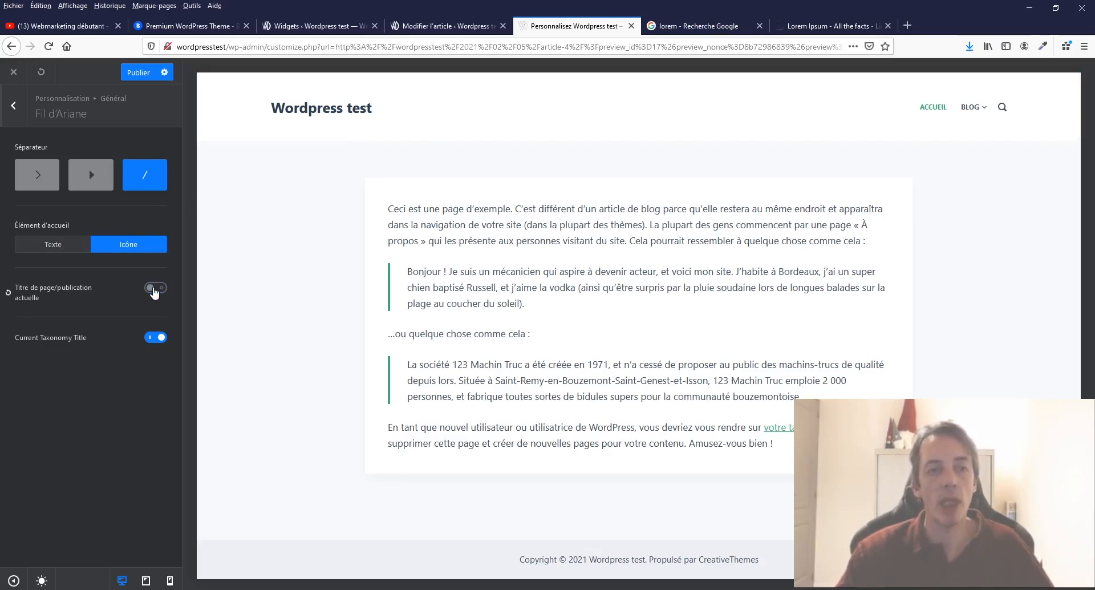
{"action": "left_click", "coordinate": [155, 289]}
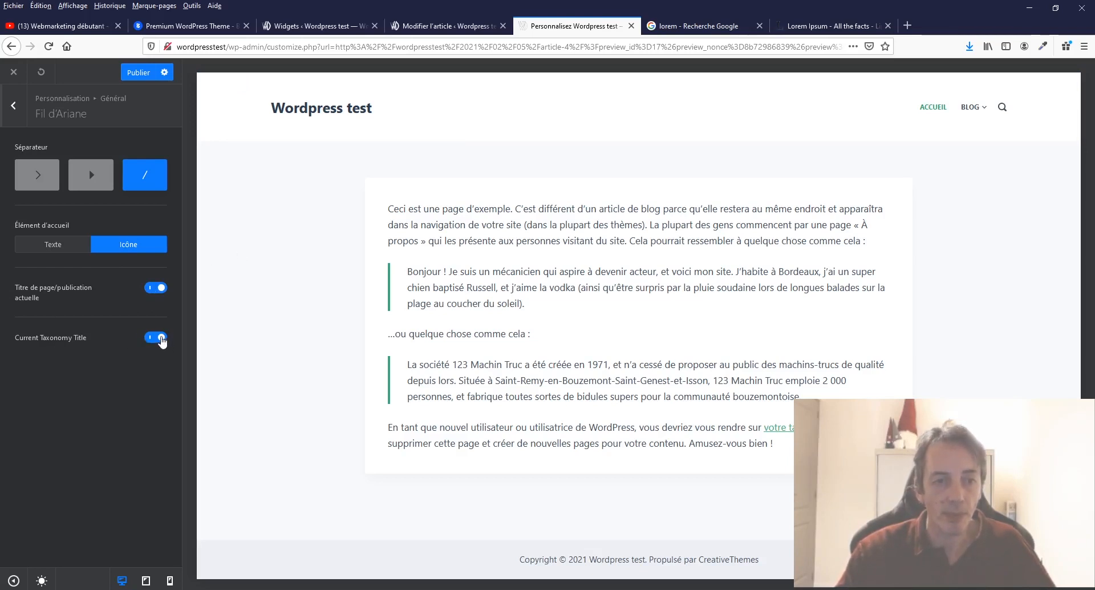
{"action": "left_click", "coordinate": [162, 339]}
{"action": "left_click", "coordinate": [162, 339]}
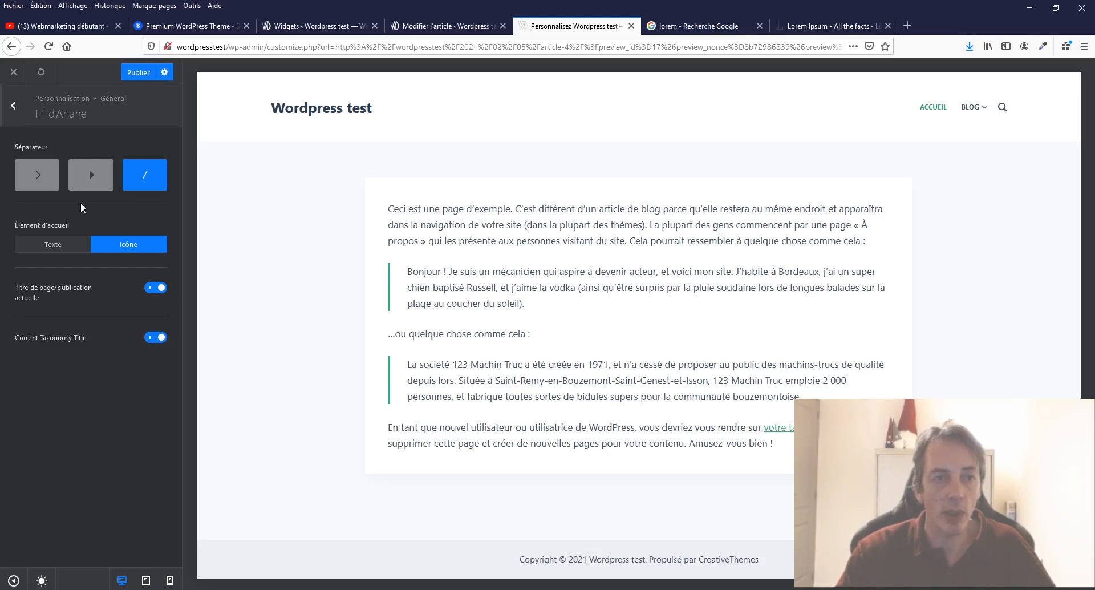
{"action": "left_click", "coordinate": [13, 105]}
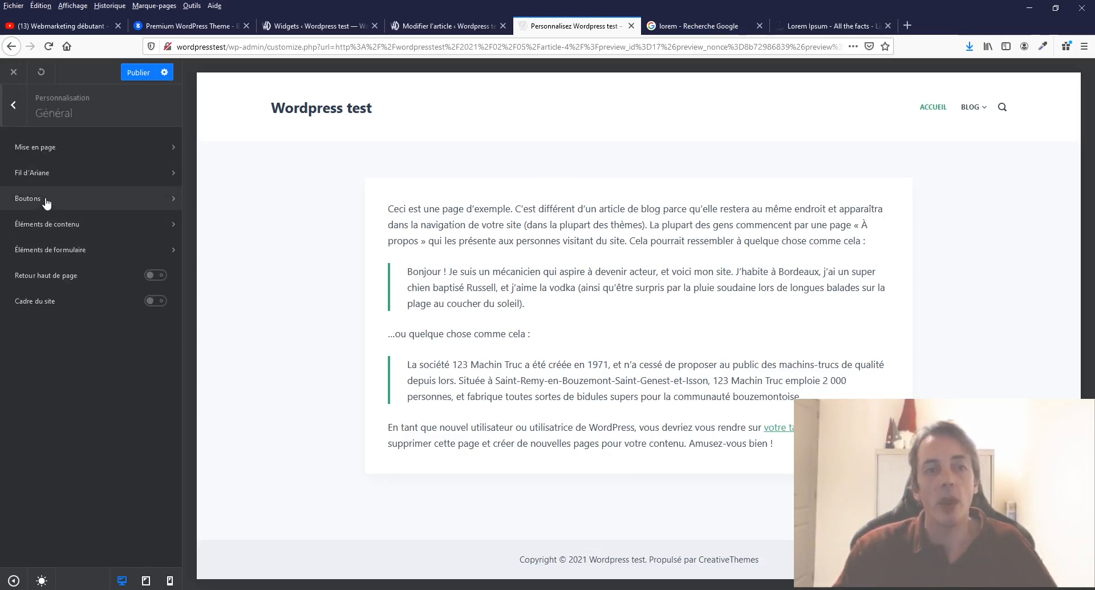
Open Article 4 from the Blog page in the preview and show its comment form's submit button
{"action": "left_click", "coordinate": [973, 109]}
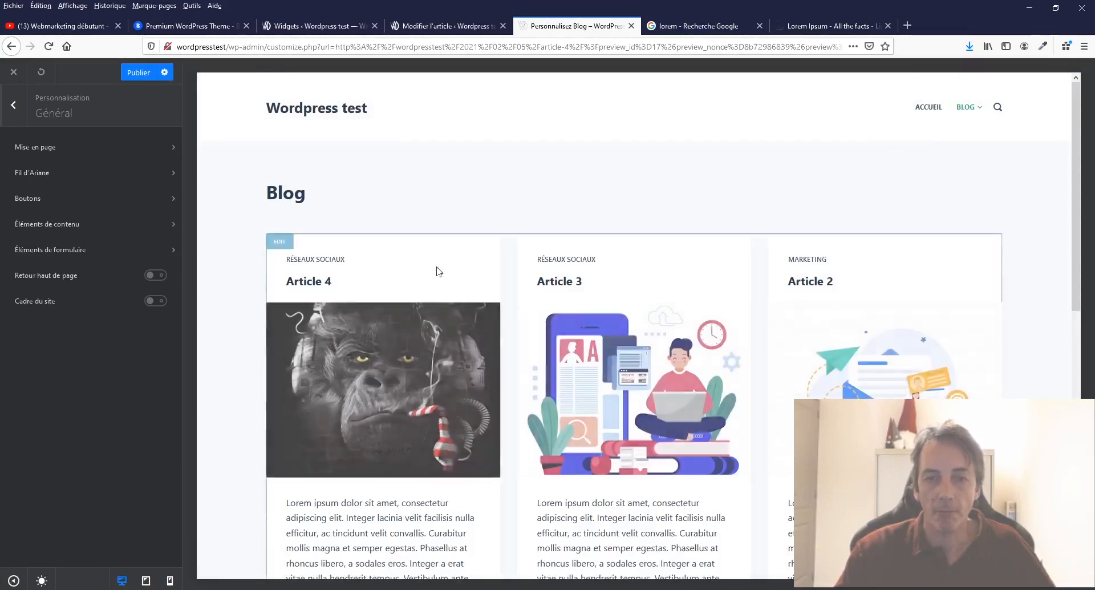
{"action": "left_click", "coordinate": [337, 411]}
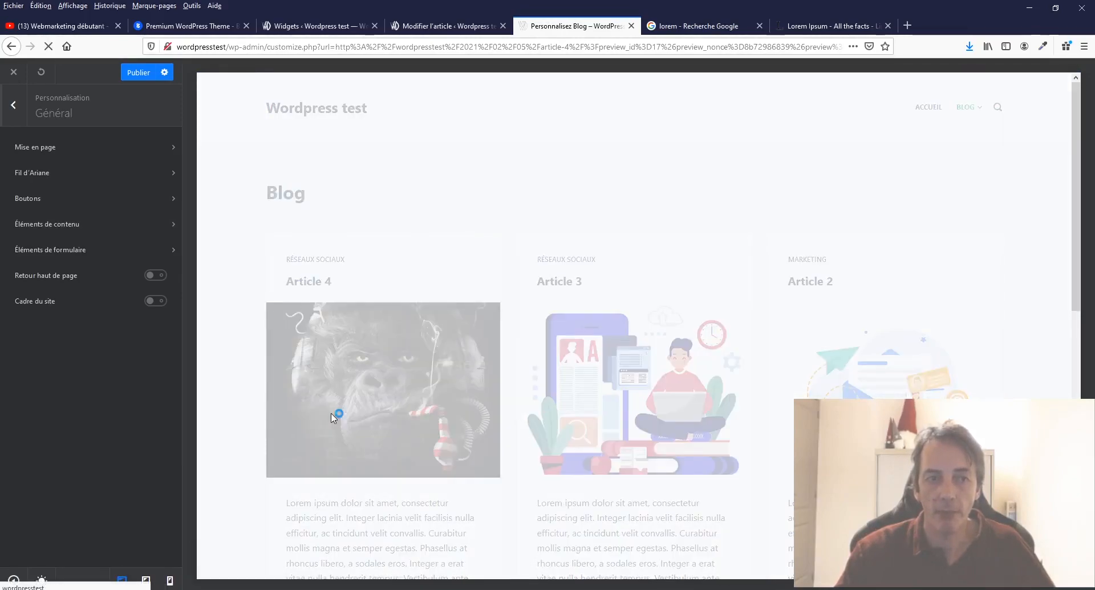
{"action": "scroll", "coordinate": [331, 413], "scroll_direction": "down", "scroll_amount": 15}
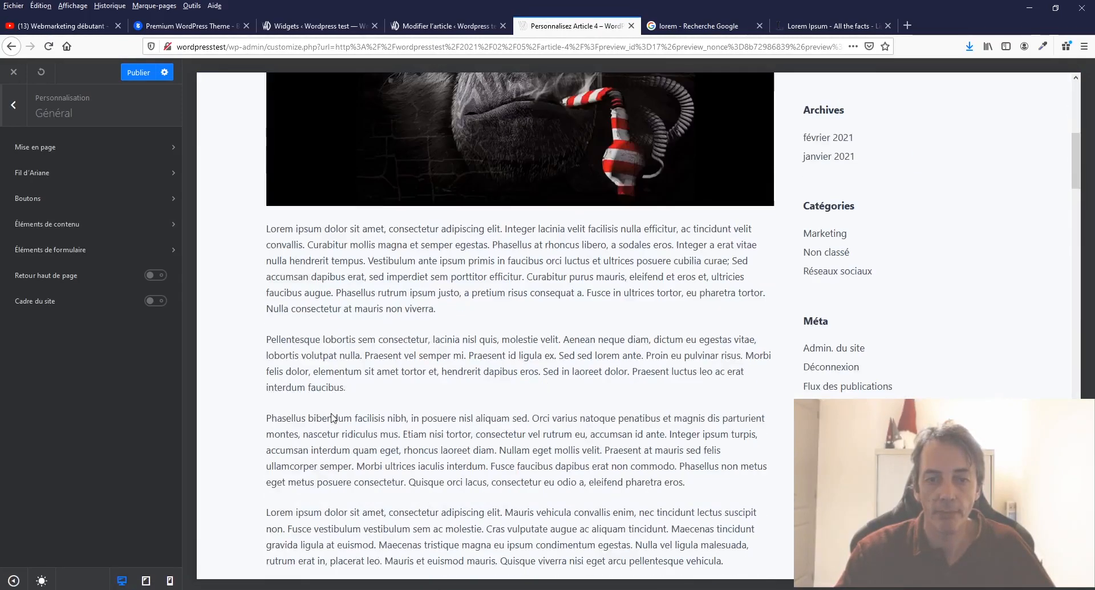
{"action": "scroll", "coordinate": [332, 413], "scroll_direction": "down", "scroll_amount": 15}
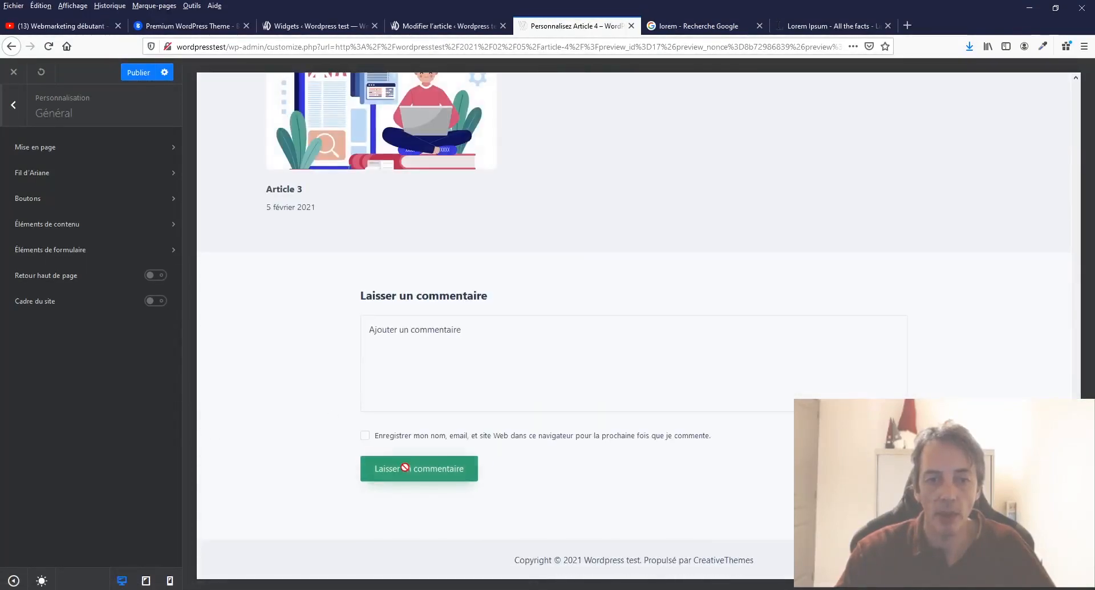
Set the buttons' minimum height (Hauteur mini) for desktop to 42 px in the Boutons settings
{"action": "left_click", "coordinate": [170, 201]}
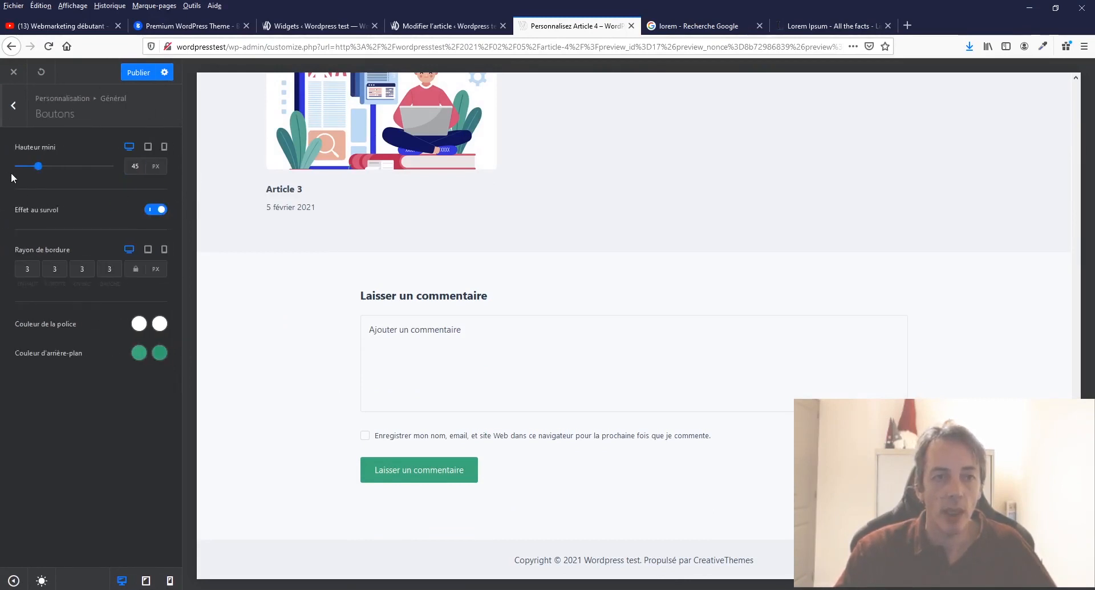
{"action": "mouse_move", "coordinate": [37, 167]}
{"action": "left_mouse_down"}
{"action": "mouse_move", "coordinate": [68, 169]}
{"action": "mouse_move", "coordinate": [7, 174]}
{"action": "mouse_move", "coordinate": [33, 173]}
{"action": "left_mouse_up"}
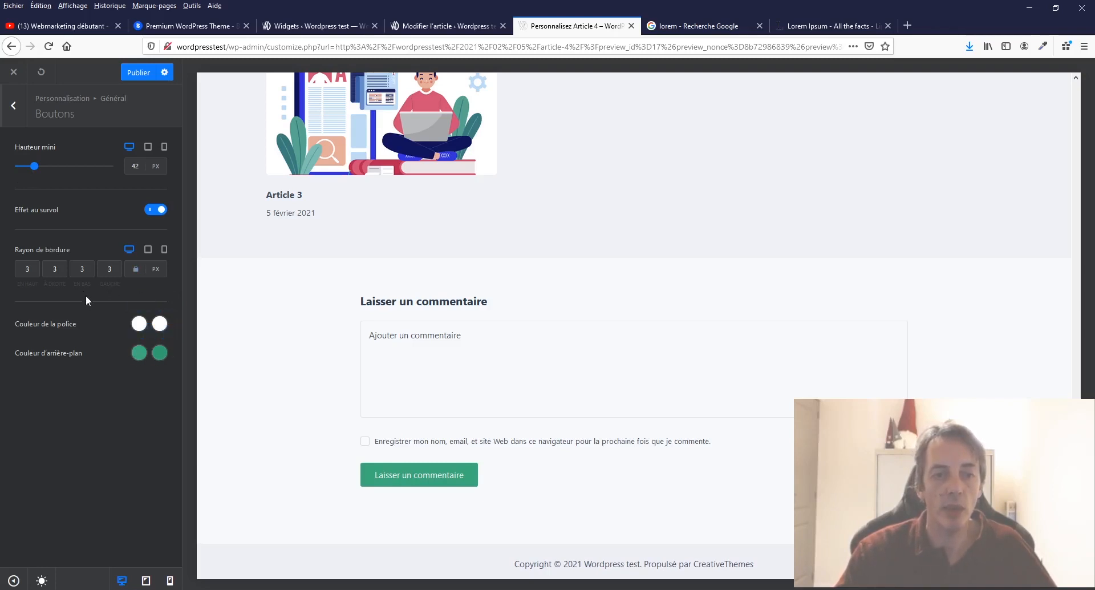
Try a 10 px border radius on all corners of the buttons and restore it to 3 px
{"action": "left_click", "coordinate": [27, 268]}
{"action": "key", "text": "BackSpace"}
{"action": "type", "text": "10"}
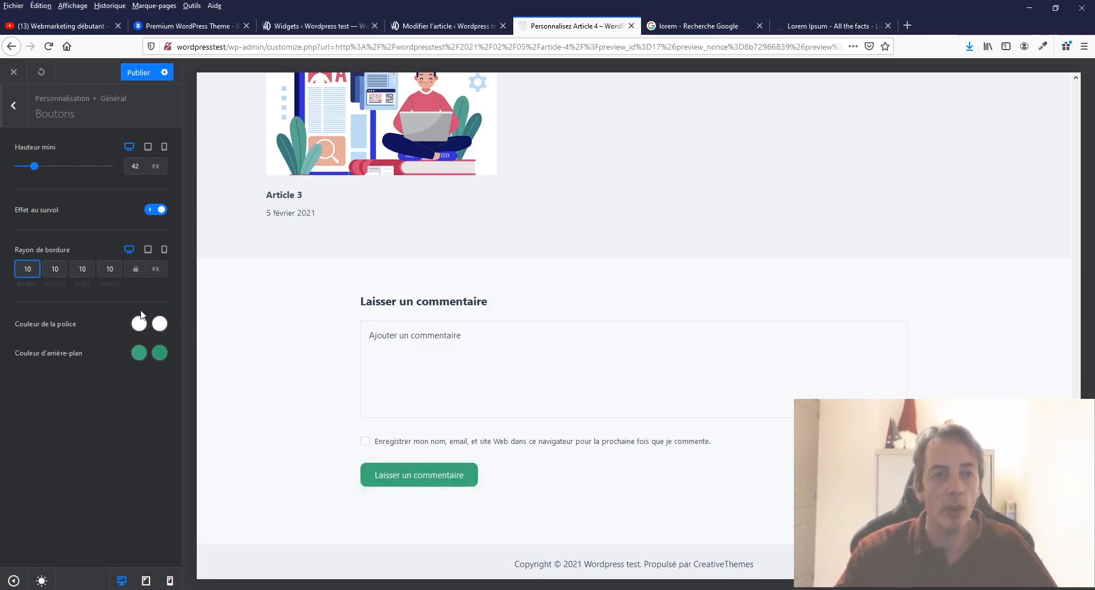
{"action": "key", "text": "BackSpace"}
{"action": "key", "text": "BackSpace"}
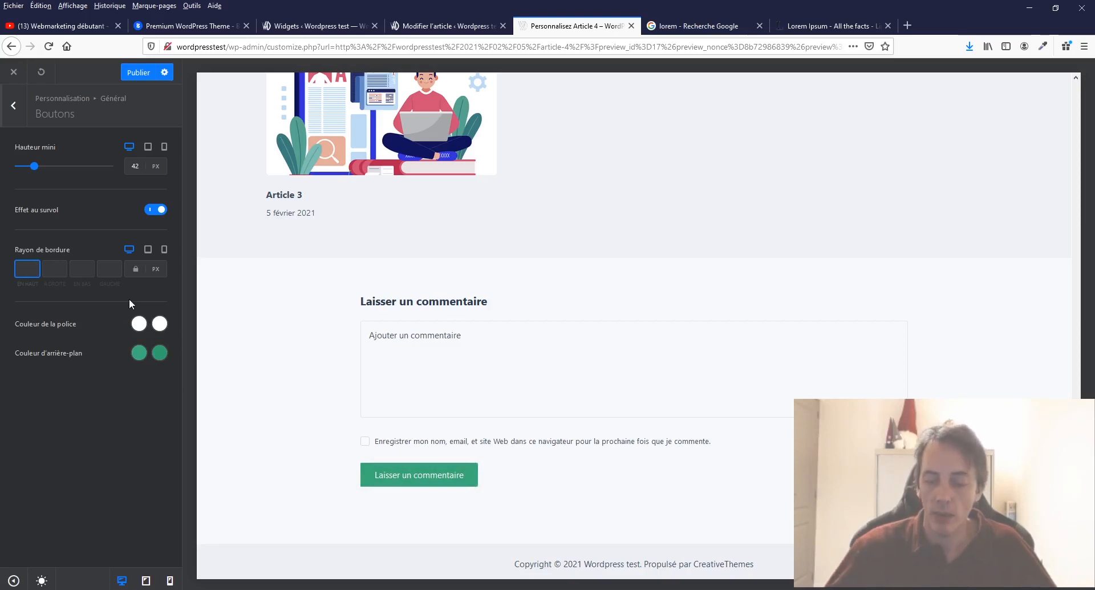
{"action": "type", "text": "3"}
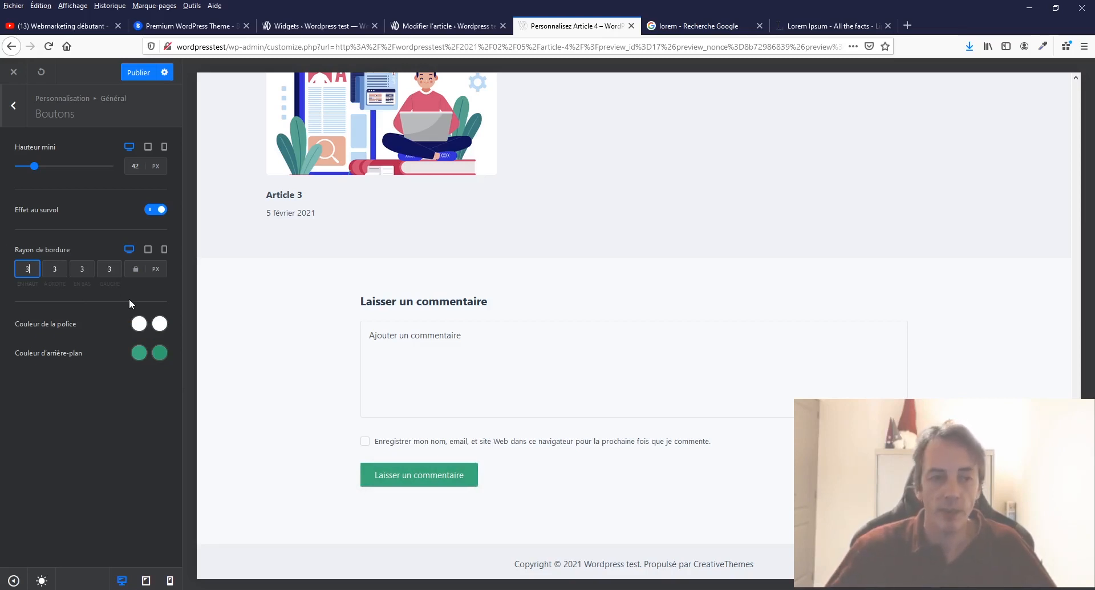
{"action": "left_click", "coordinate": [92, 215]}
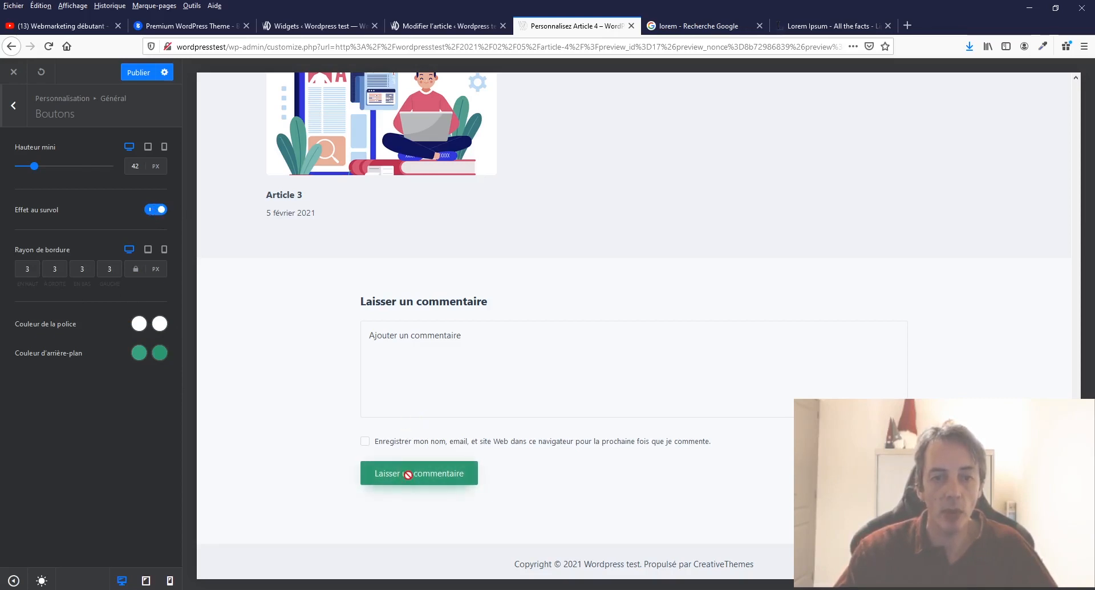
Turn off the buttons' hover effect (Effet au survol) to compare the comment button, and turn it back on
{"action": "left_click", "coordinate": [156, 211]}
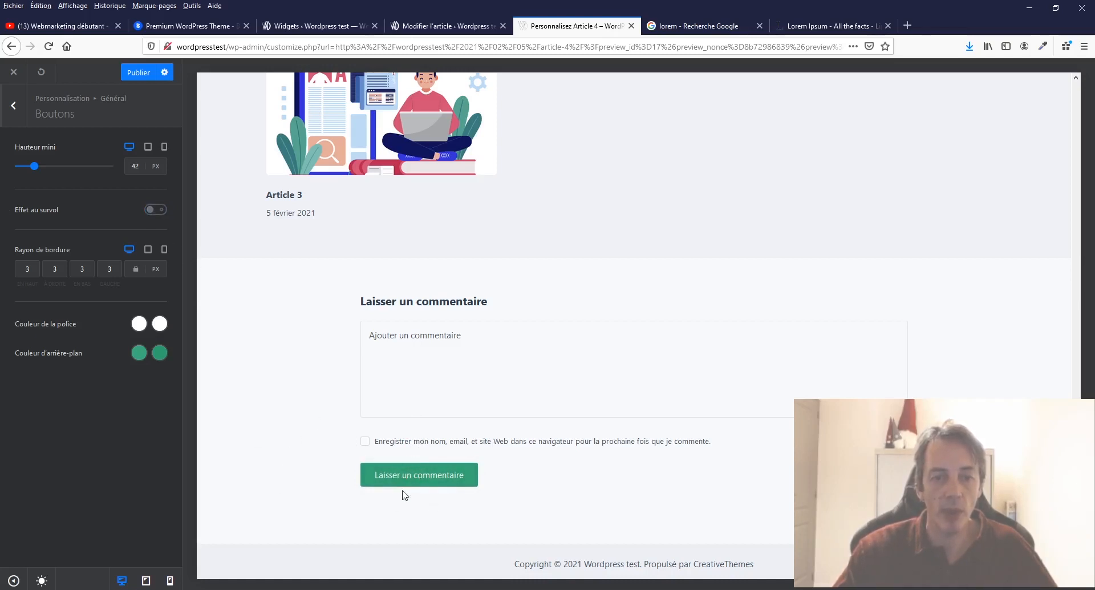
{"action": "left_click", "coordinate": [156, 209]}
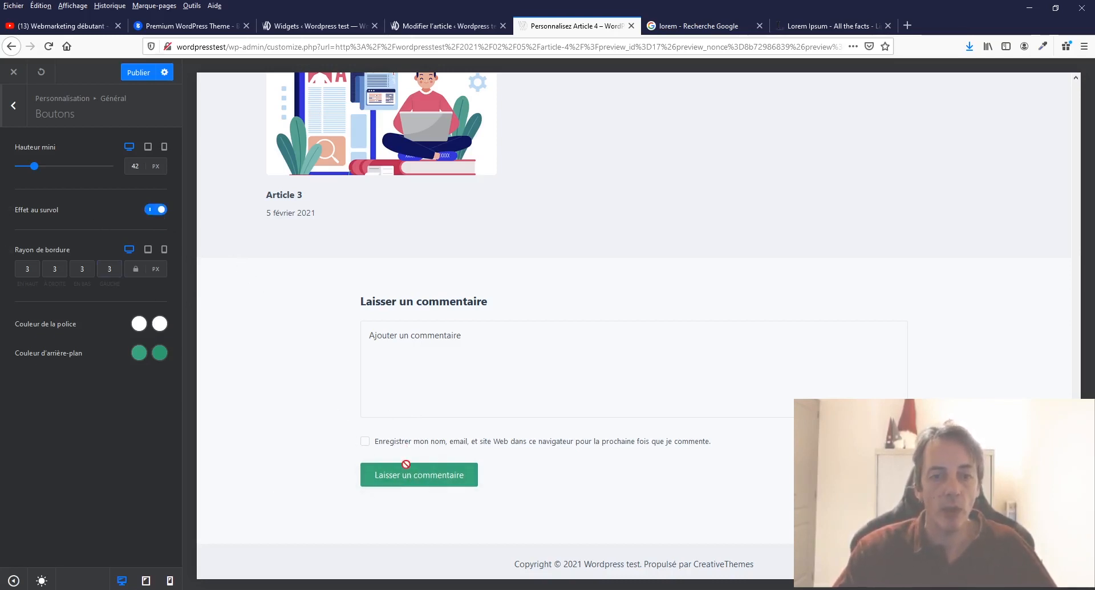
{"action": "left_click", "coordinate": [19, 113]}
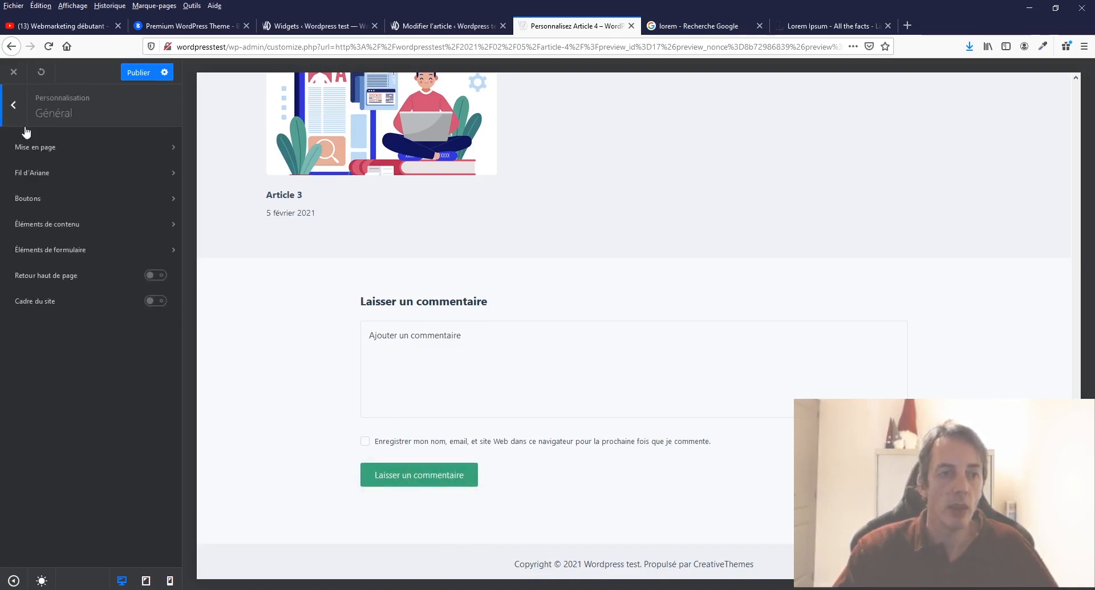
Open the Éléments de contenu settings and highlight adjacent paragraphs in Article 4 to examine the spacing between them
{"action": "left_click", "coordinate": [59, 231]}
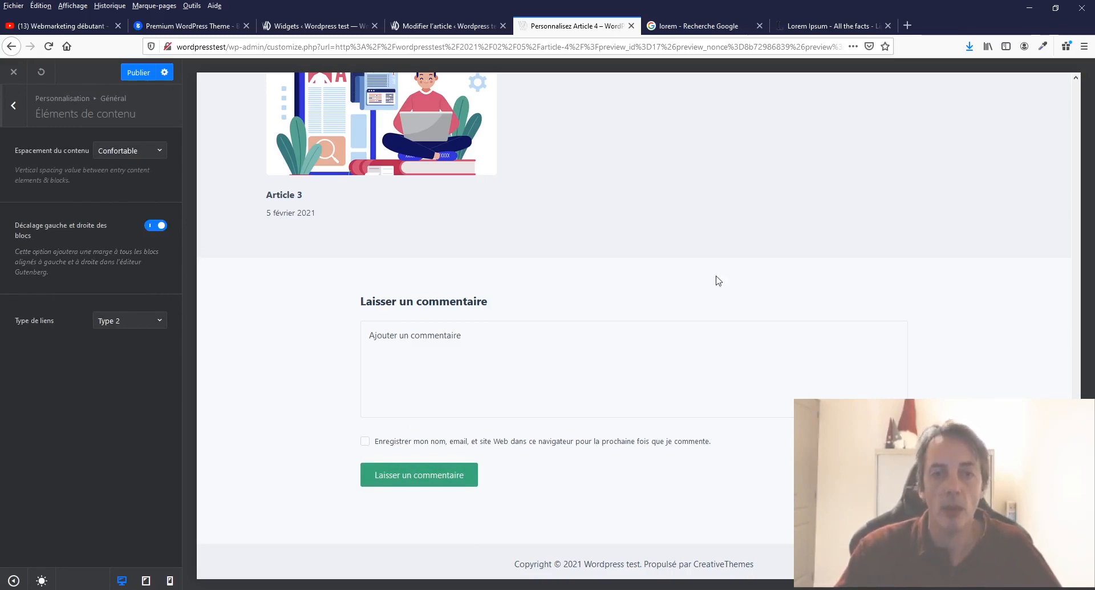
{"action": "scroll", "coordinate": [717, 279], "scroll_direction": "up", "scroll_amount": 10}
{"action": "scroll", "coordinate": [709, 260], "scroll_direction": "up", "scroll_amount": 2}
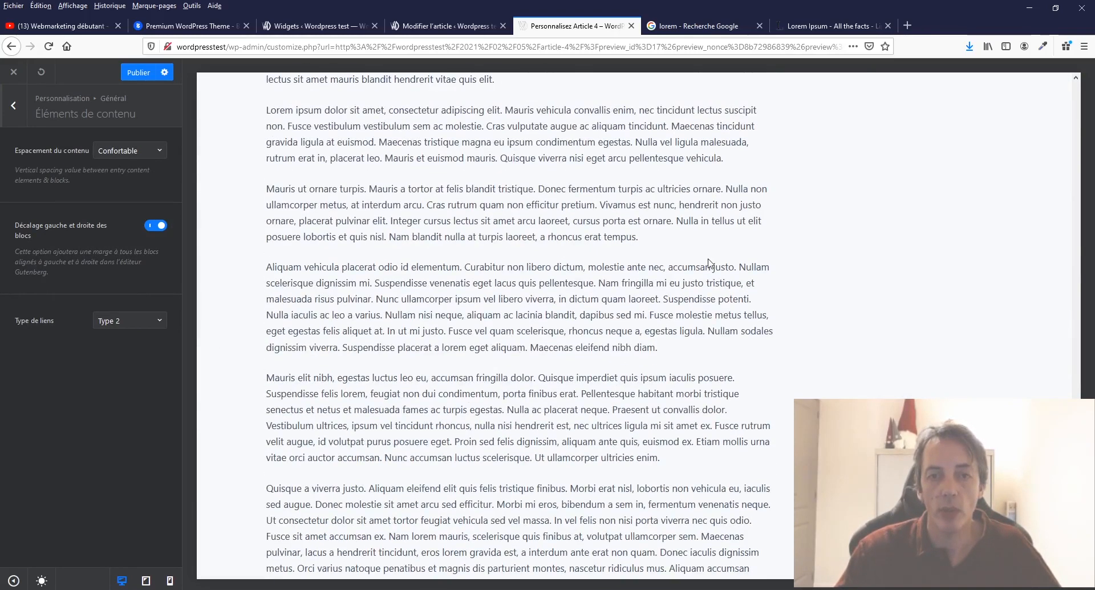
{"action": "scroll", "coordinate": [410, 218], "scroll_direction": "up", "scroll_amount": 3}
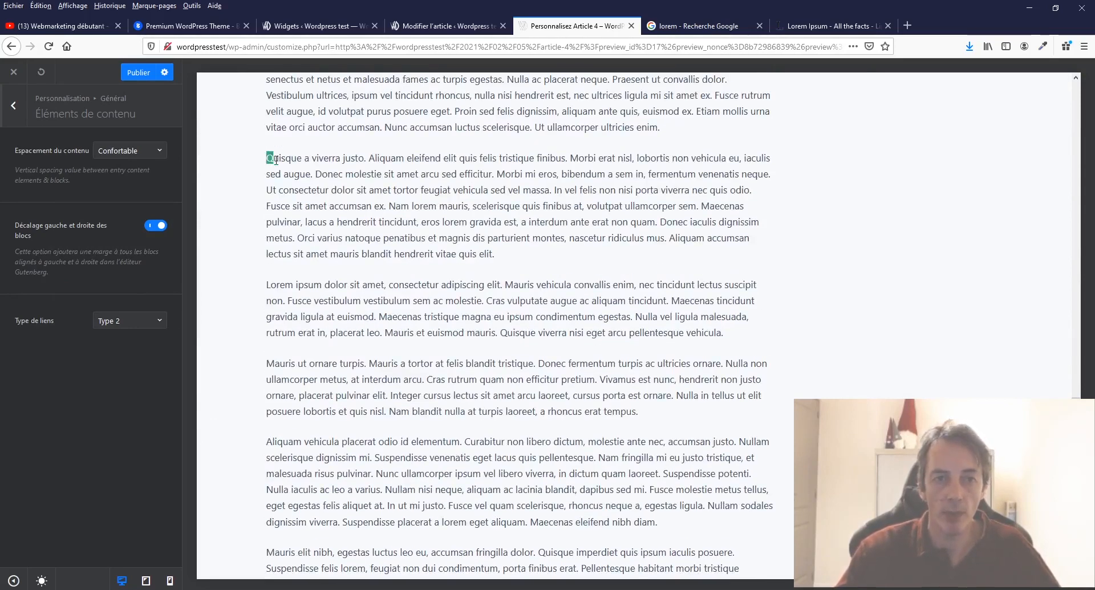
{"action": "left_click_drag", "start_coordinate": [276, 160], "coordinate": [508, 266]}
{"action": "left_click_drag", "start_coordinate": [267, 286], "coordinate": [617, 328]}
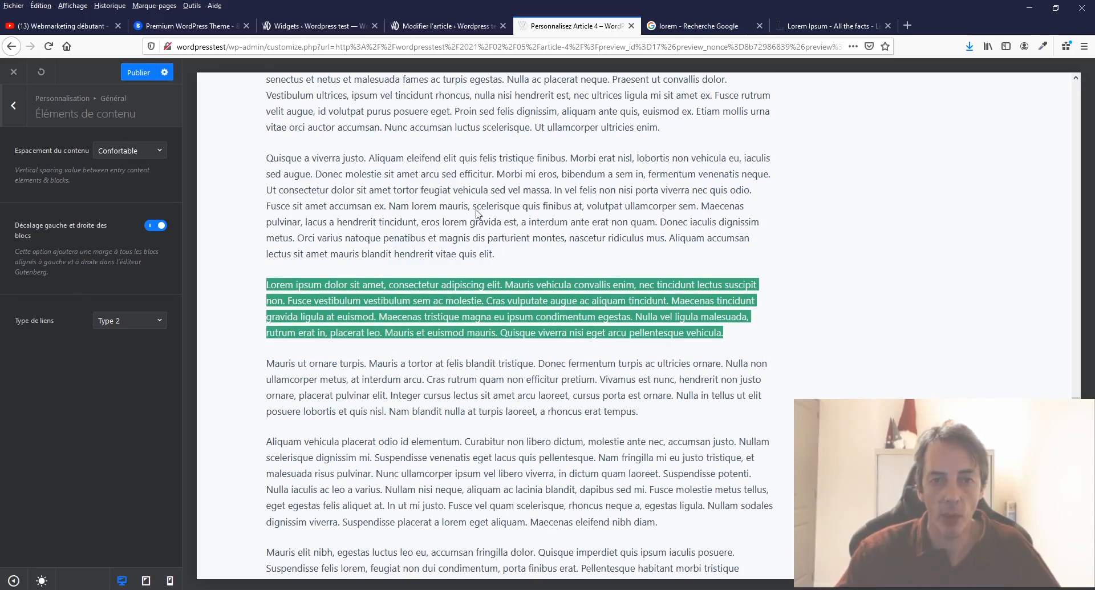
Compare the Spacieux, Aucun and Compact content spacings on Article 4's paragraphs and return to Confortable
{"action": "left_click", "coordinate": [137, 150]}
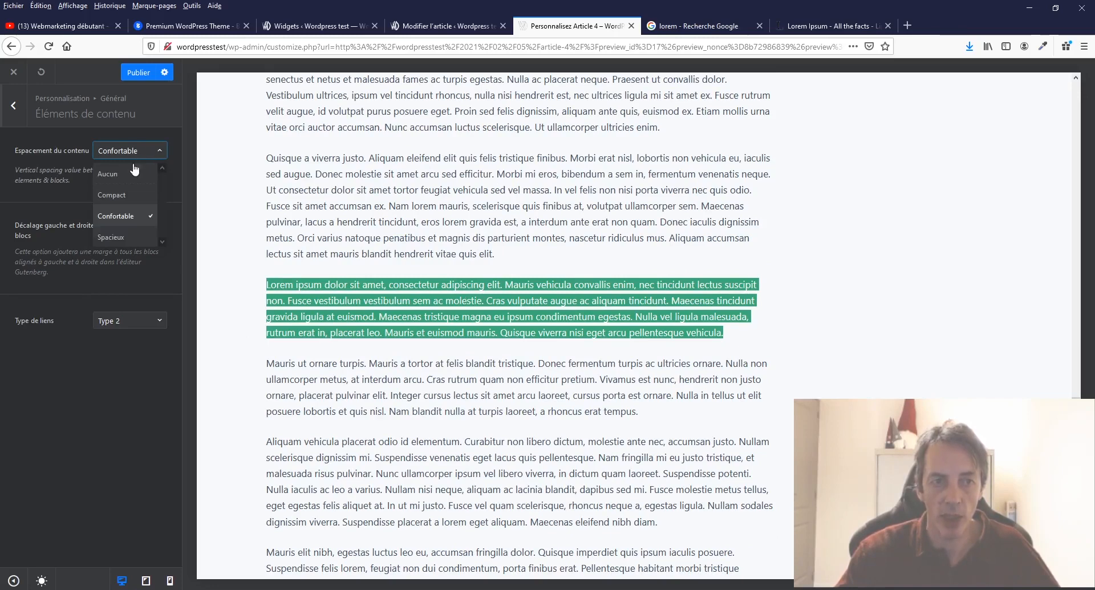
{"action": "left_click", "coordinate": [135, 235]}
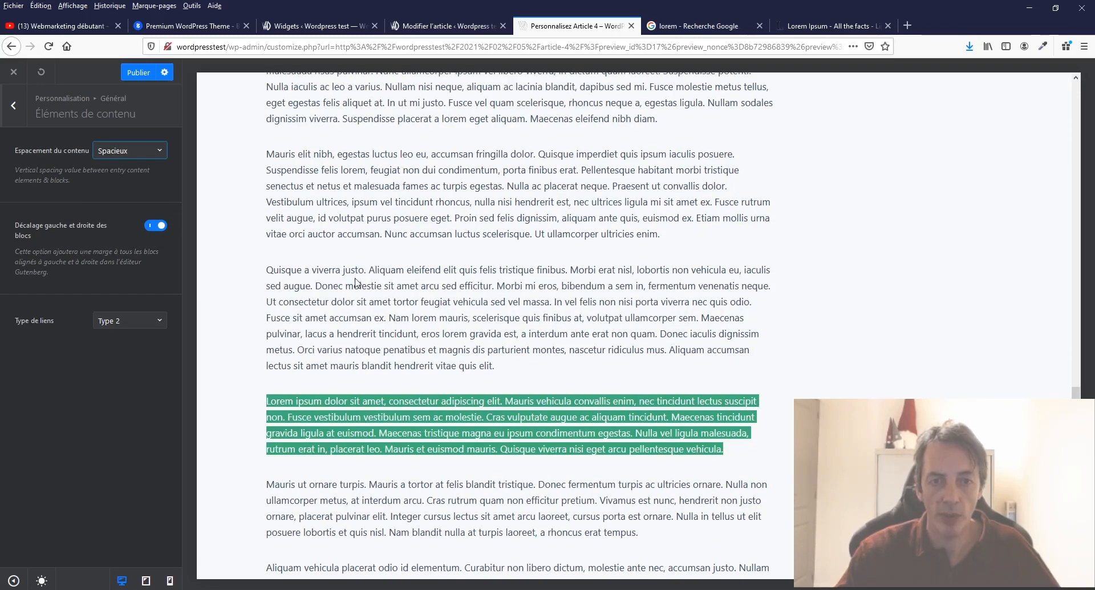
{"action": "left_click", "coordinate": [131, 151]}
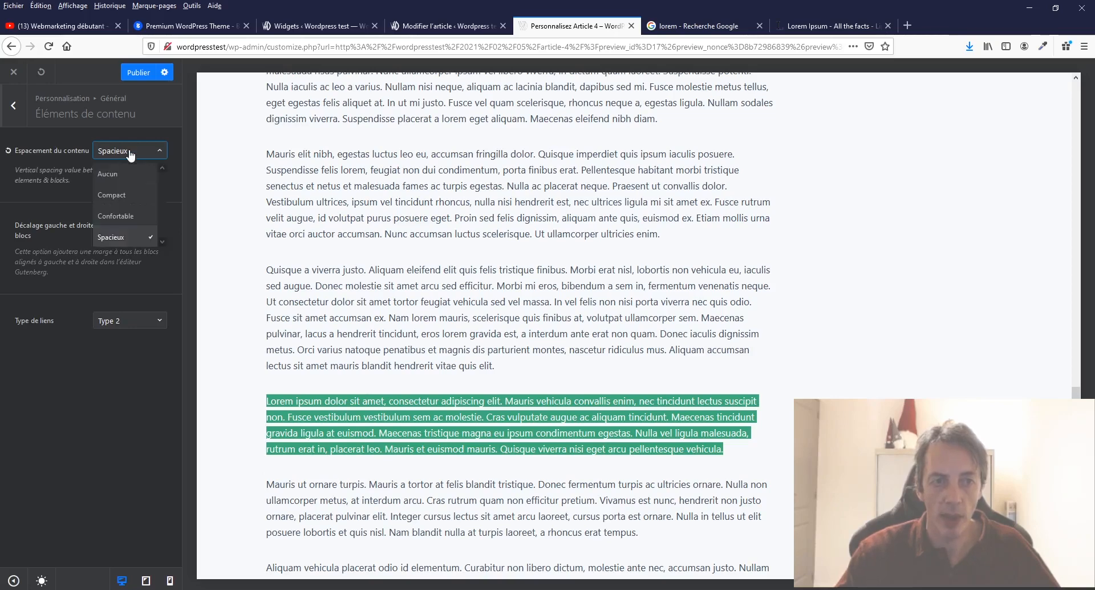
{"action": "left_click", "coordinate": [122, 174]}
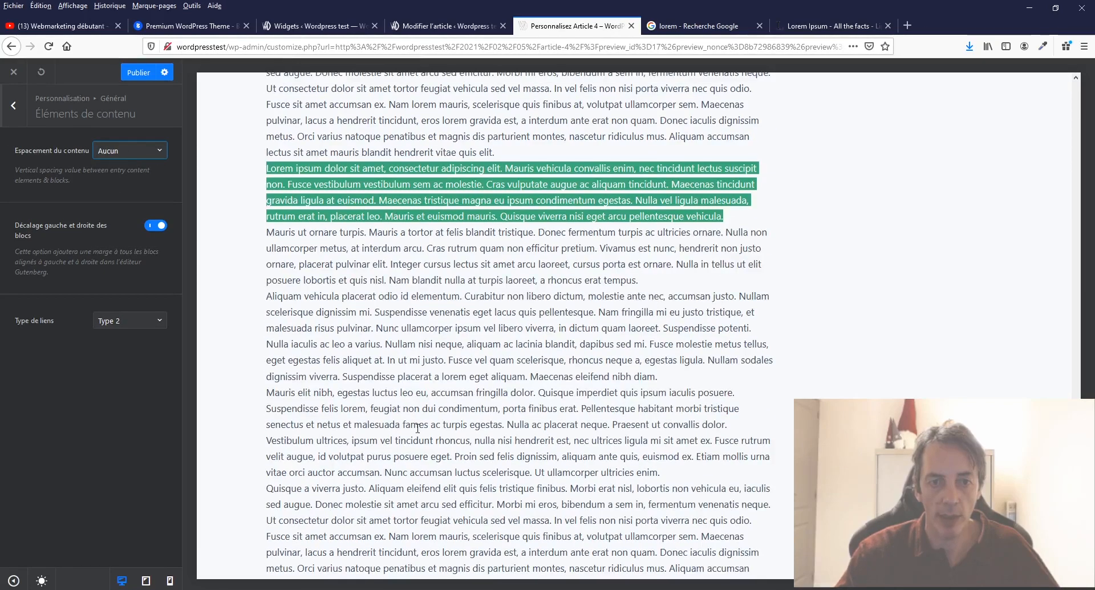
{"action": "left_click", "coordinate": [126, 154]}
{"action": "left_click", "coordinate": [122, 187]}
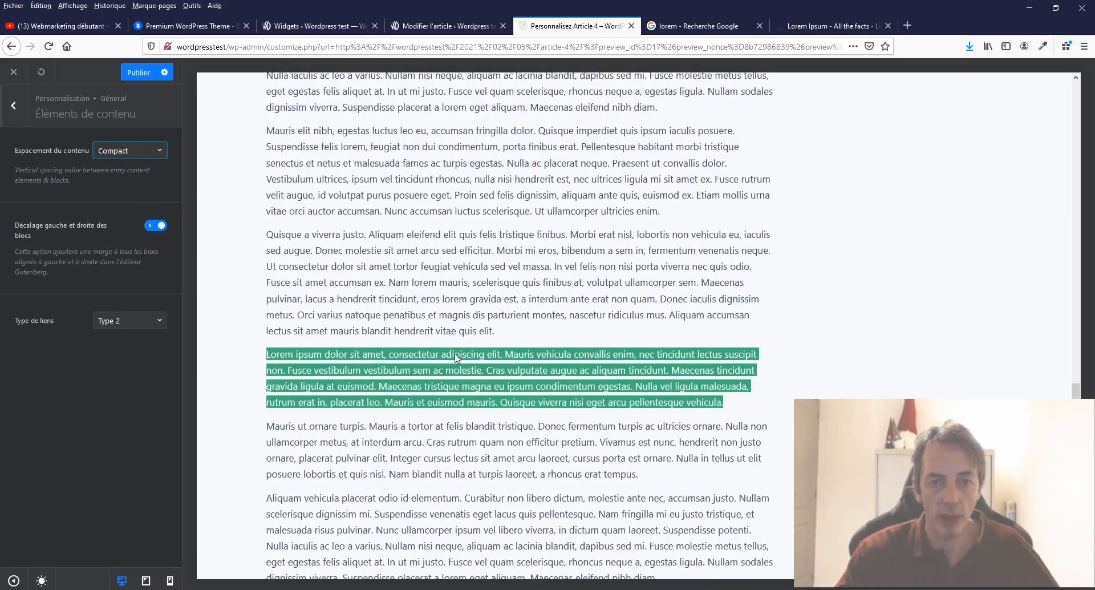
{"action": "left_click", "coordinate": [149, 150]}
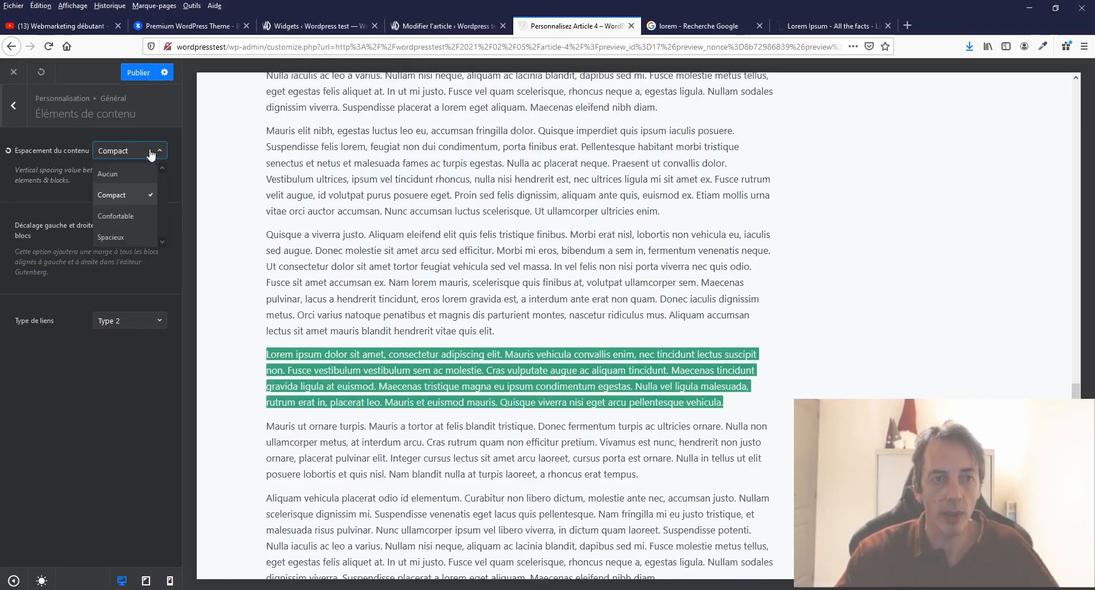
{"action": "left_click", "coordinate": [140, 220]}
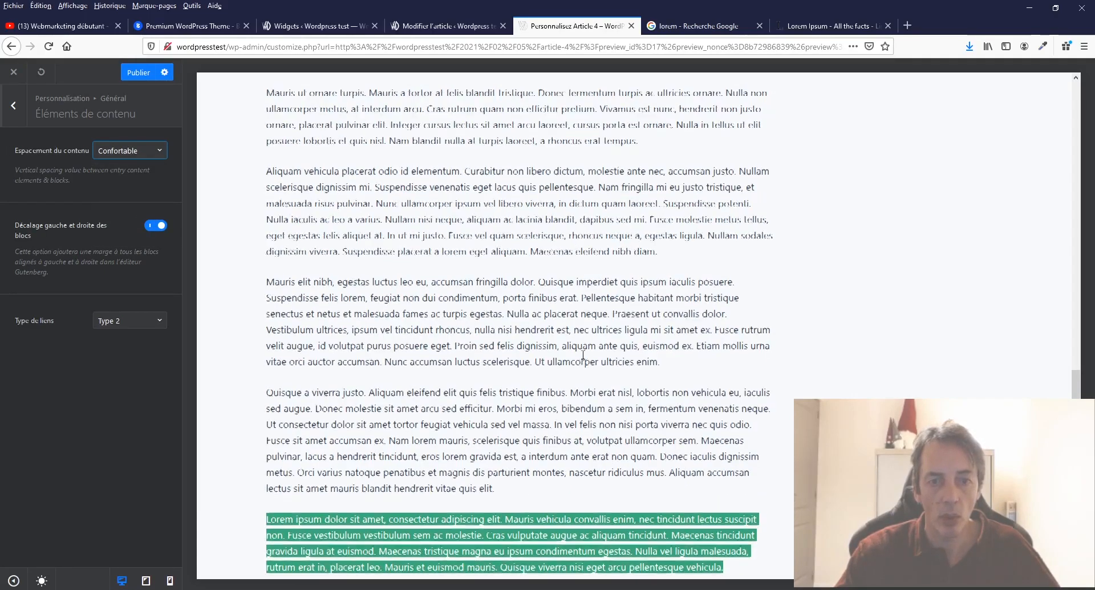
{"action": "scroll", "coordinate": [583, 356], "scroll_direction": "up", "scroll_amount": 3}
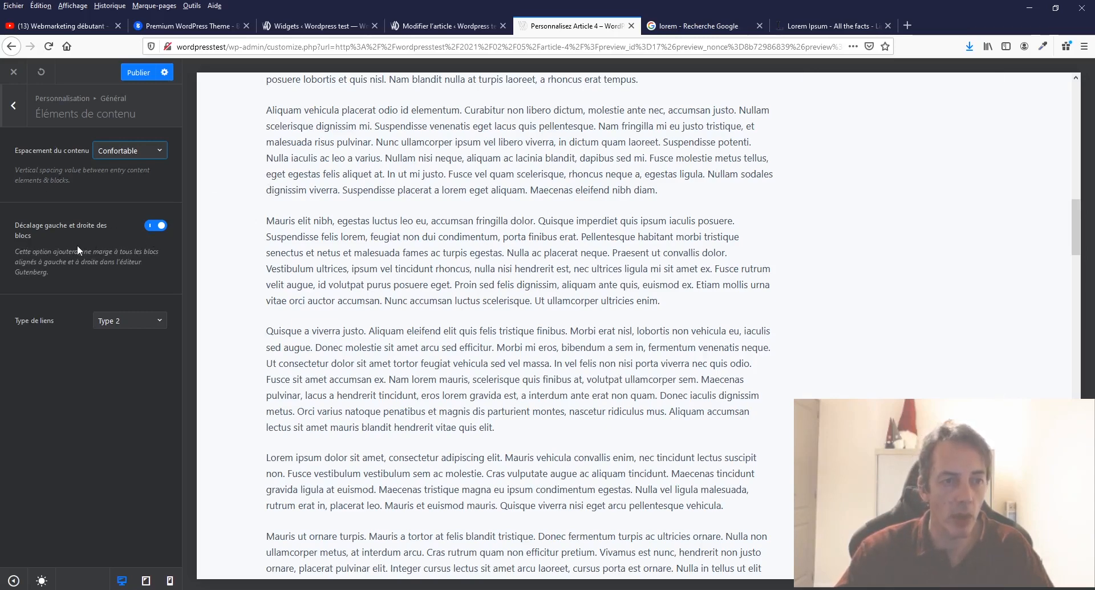
Turn off the left and right block offset (Décalage gauche et droite des blocs) to compare Article 4's preview, and turn it back on
{"action": "left_click", "coordinate": [154, 227]}
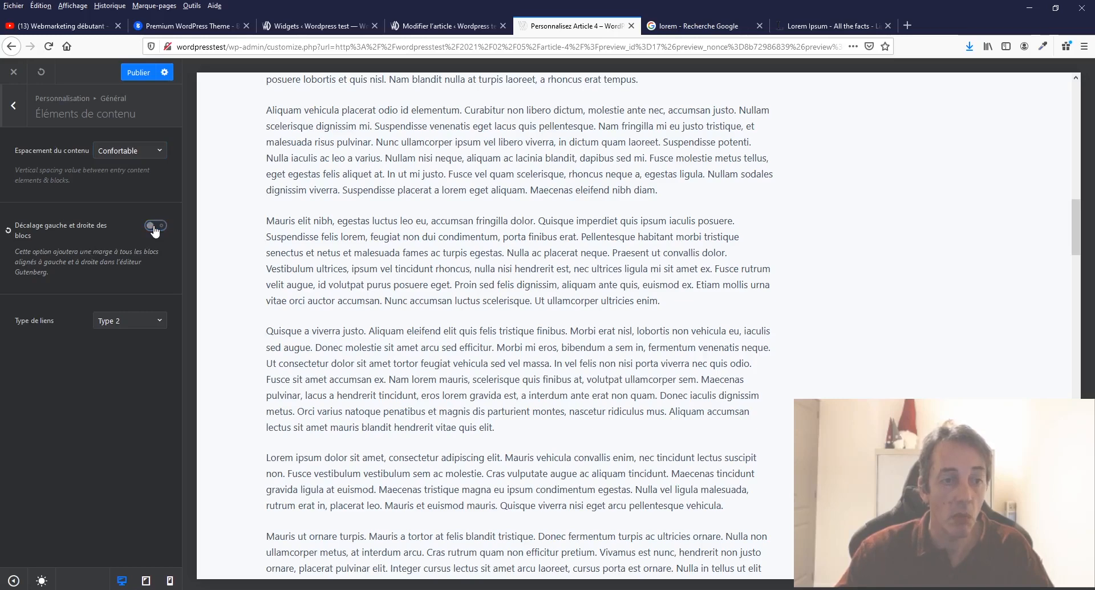
{"action": "left_click", "coordinate": [154, 227]}
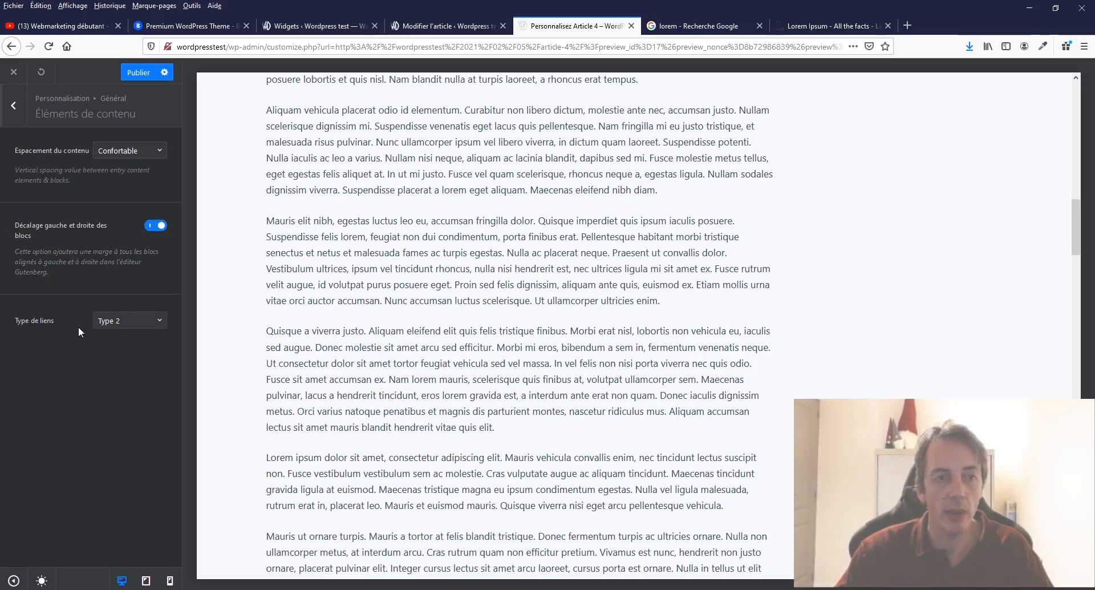
{"action": "scroll", "coordinate": [533, 342], "scroll_direction": "down", "scroll_amount": 15}
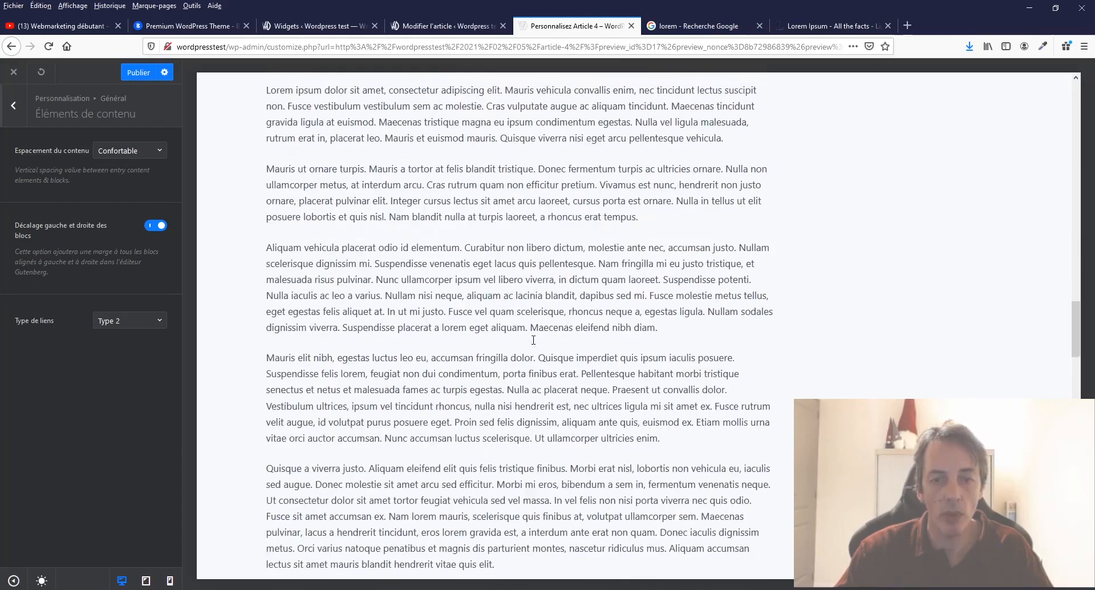
{"action": "scroll", "coordinate": [533, 340], "scroll_direction": "down", "scroll_amount": 8}
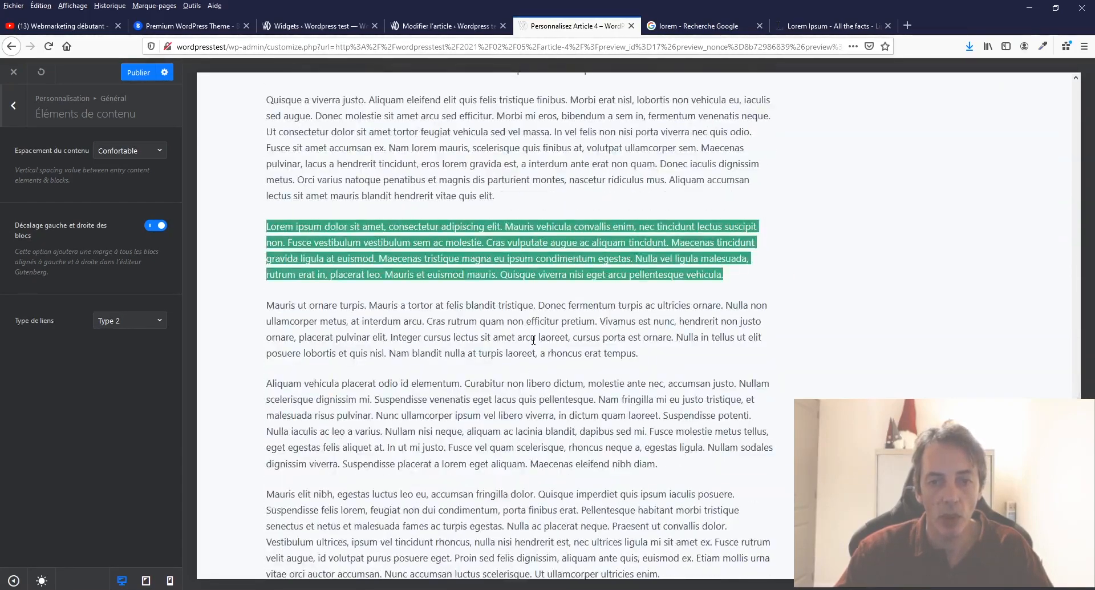
{"action": "left_click", "coordinate": [486, 402]}
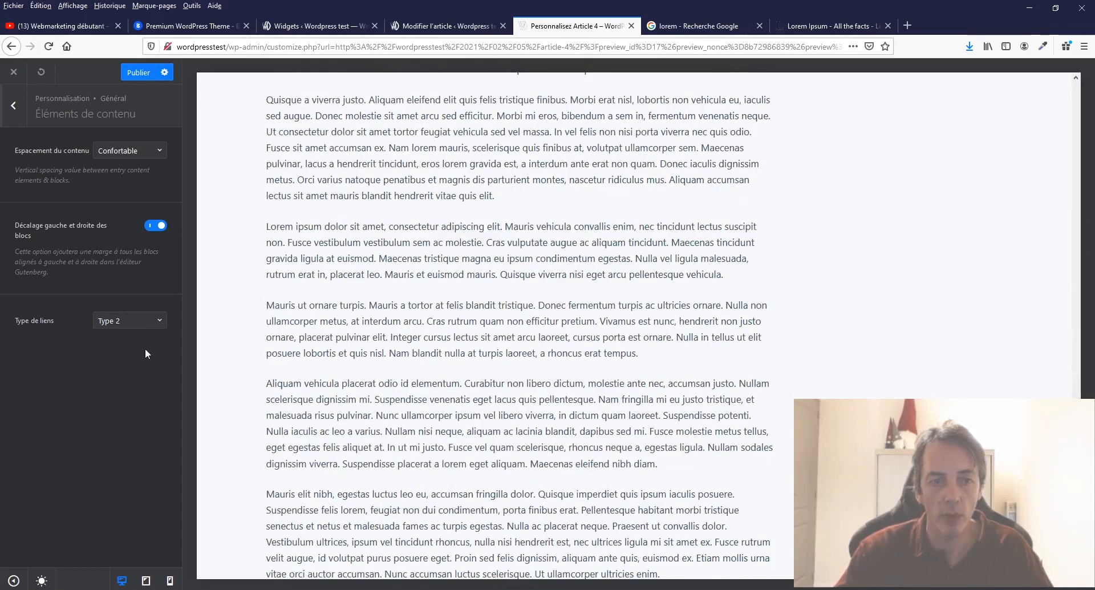
Open the Éléments de formulaire settings and compare the underlined field style on the comment form, returning to the boxed style
{"action": "left_click", "coordinate": [14, 111]}
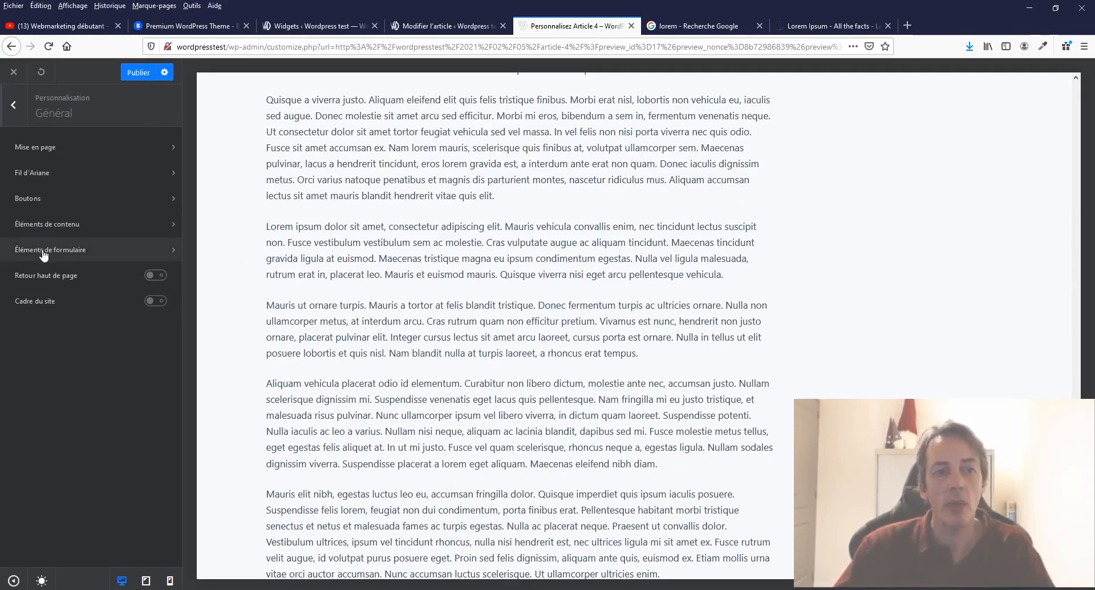
{"action": "scroll", "coordinate": [491, 252], "scroll_direction": "down", "scroll_amount": 5}
{"action": "scroll", "coordinate": [491, 252], "scroll_direction": "down", "scroll_amount": 10}
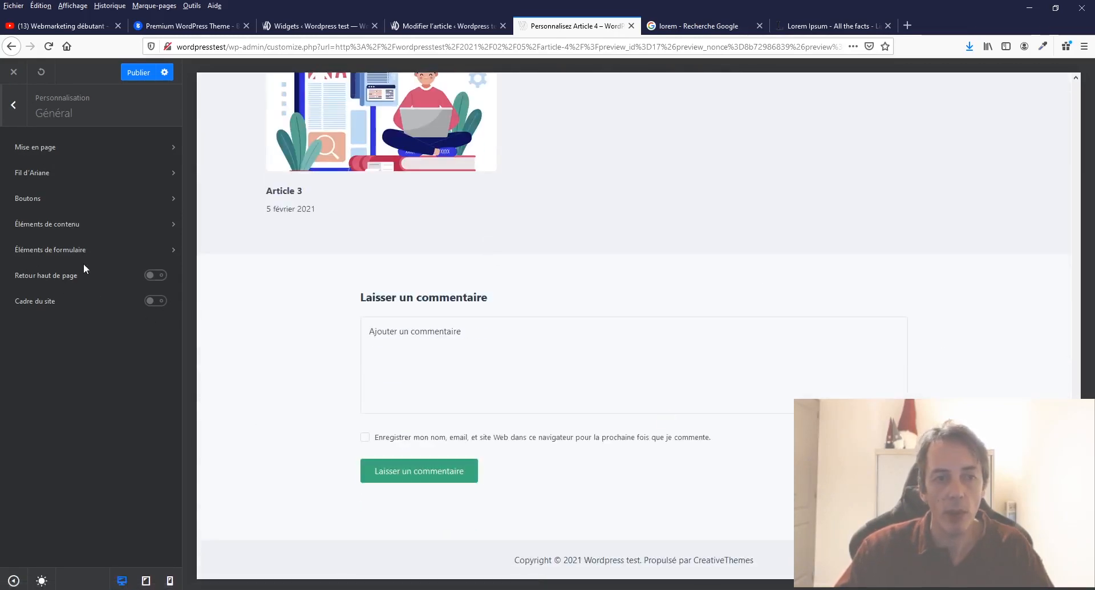
{"action": "left_click", "coordinate": [171, 255]}
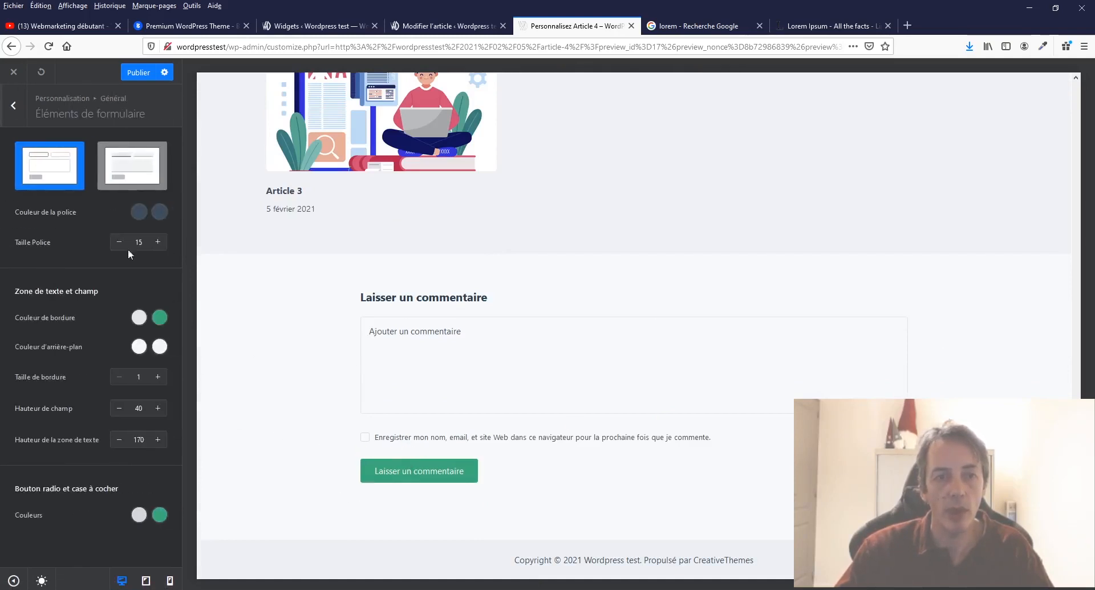
{"action": "left_click", "coordinate": [130, 181]}
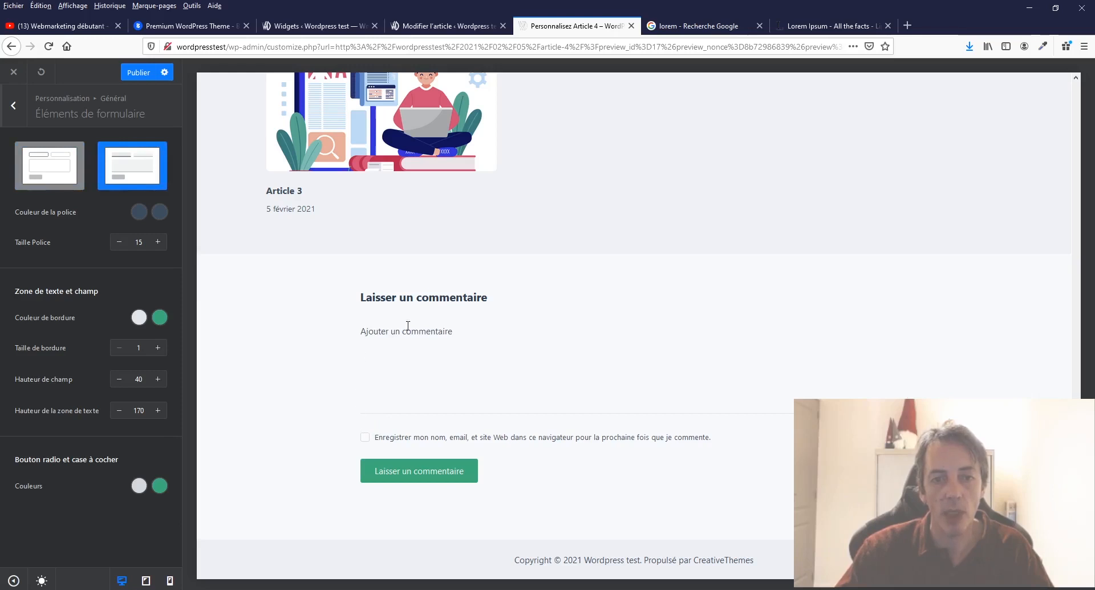
{"action": "left_click", "coordinate": [63, 163]}
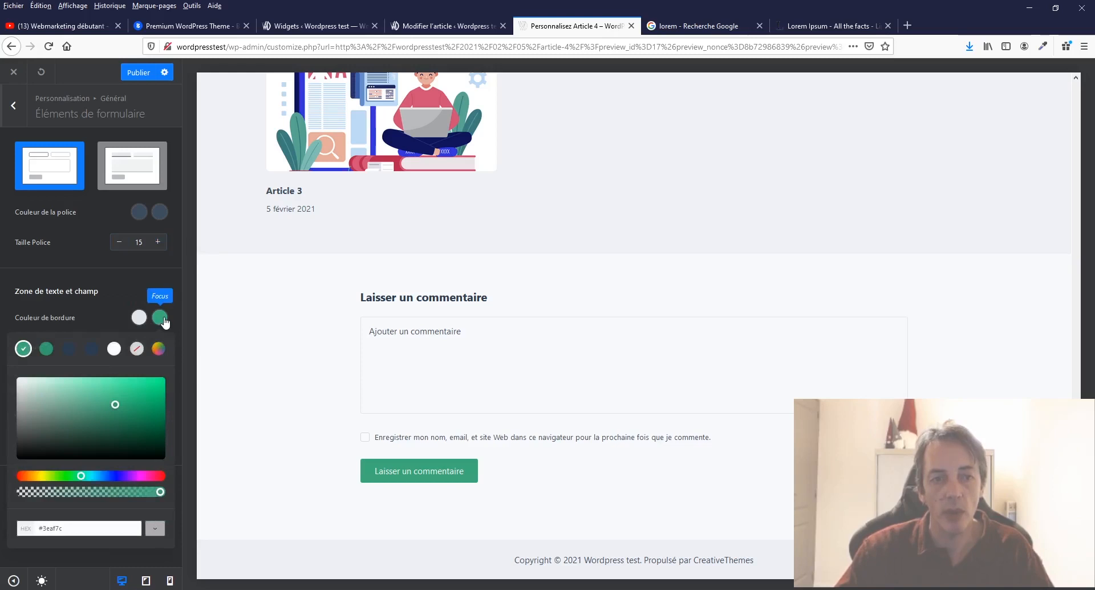
Set the fields' focus border colour to Color 2 (#33a370) and the border size to 5, checking them in the comment box
{"action": "left_click", "coordinate": [45, 349]}
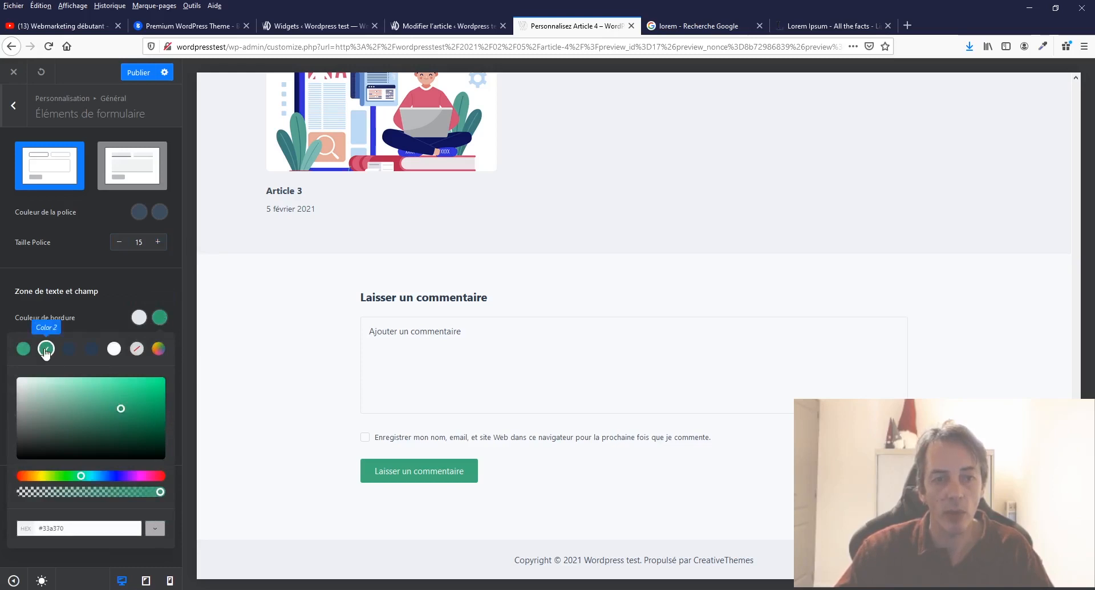
{"action": "left_click", "coordinate": [117, 289]}
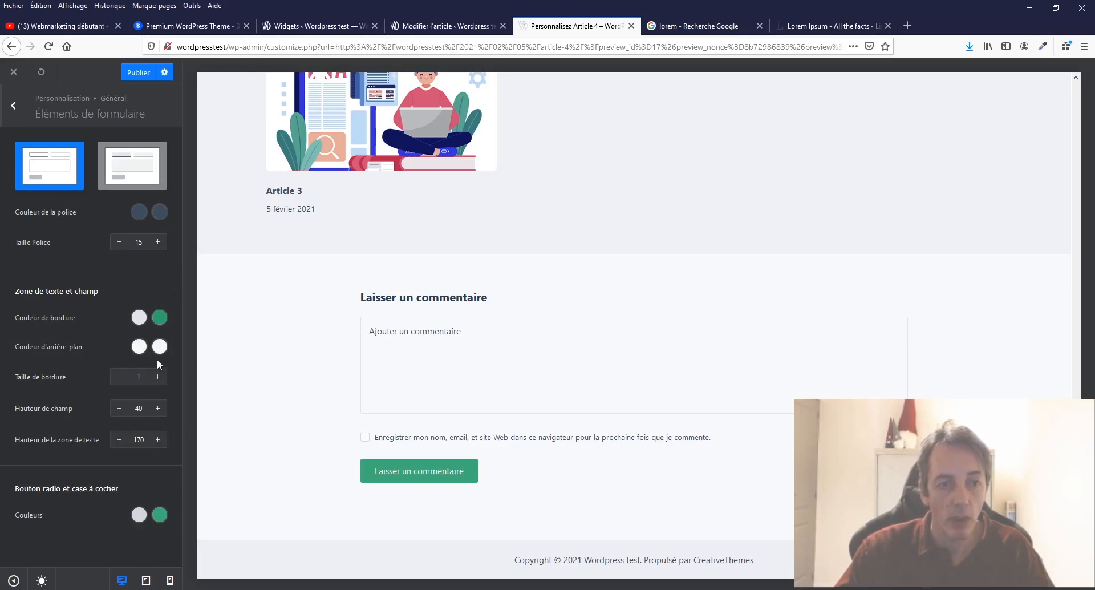
{"action": "left_click", "coordinate": [157, 381]}
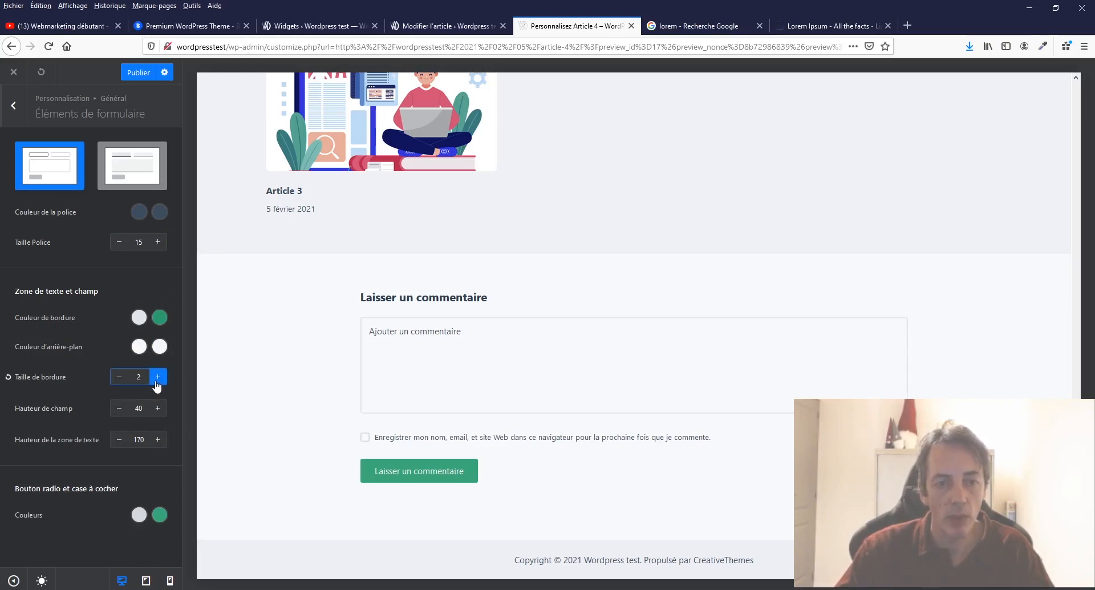
{"action": "left_click", "coordinate": [157, 378]}
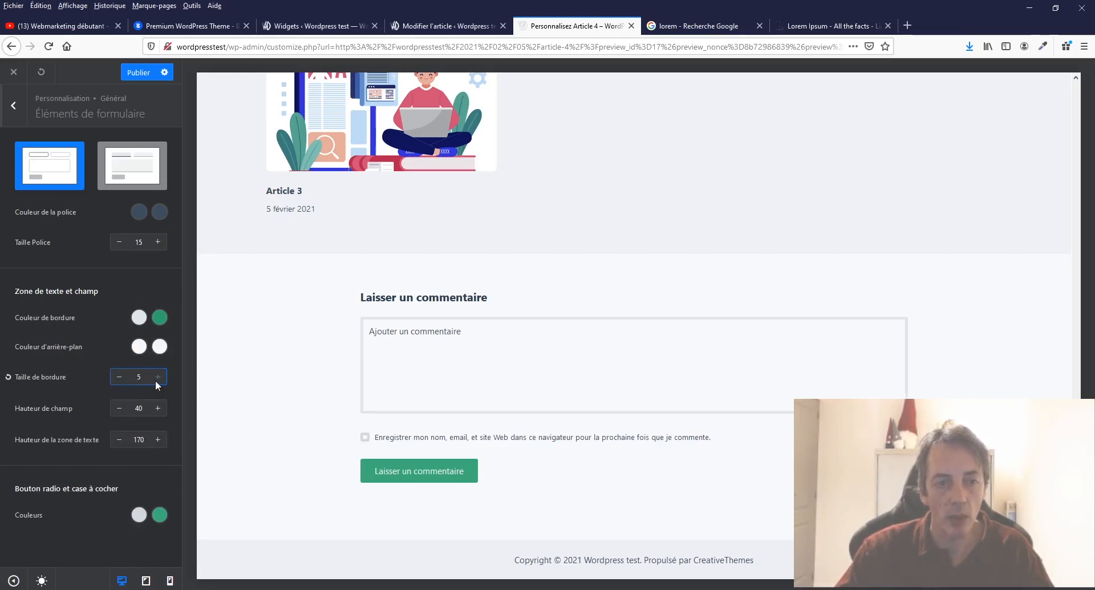
{"action": "left_click", "coordinate": [160, 346]}
{"action": "left_click", "coordinate": [159, 348]}
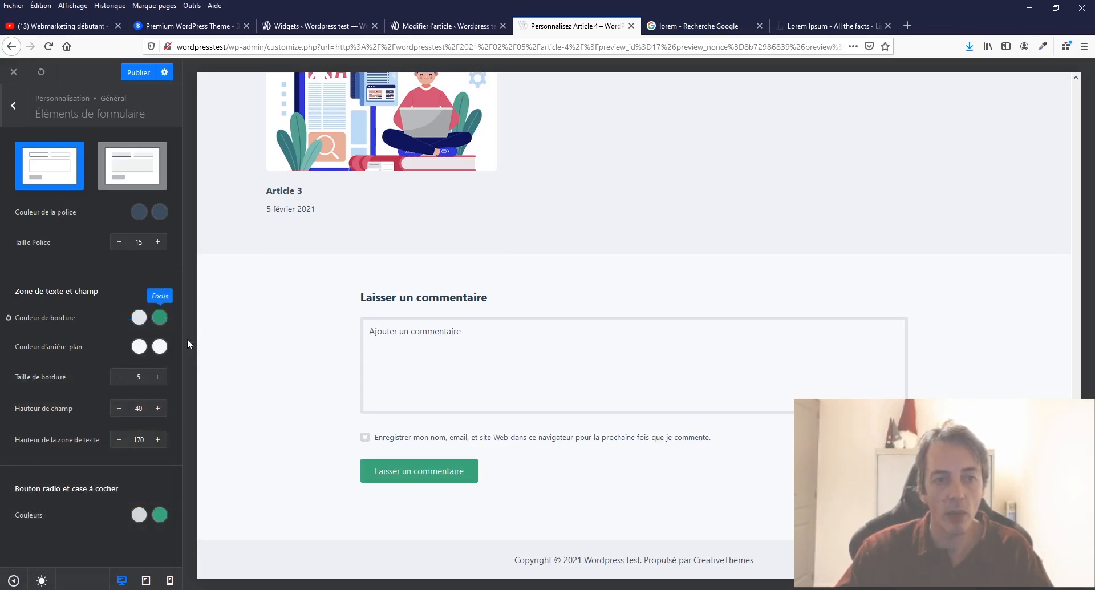
{"action": "left_click", "coordinate": [422, 366]}
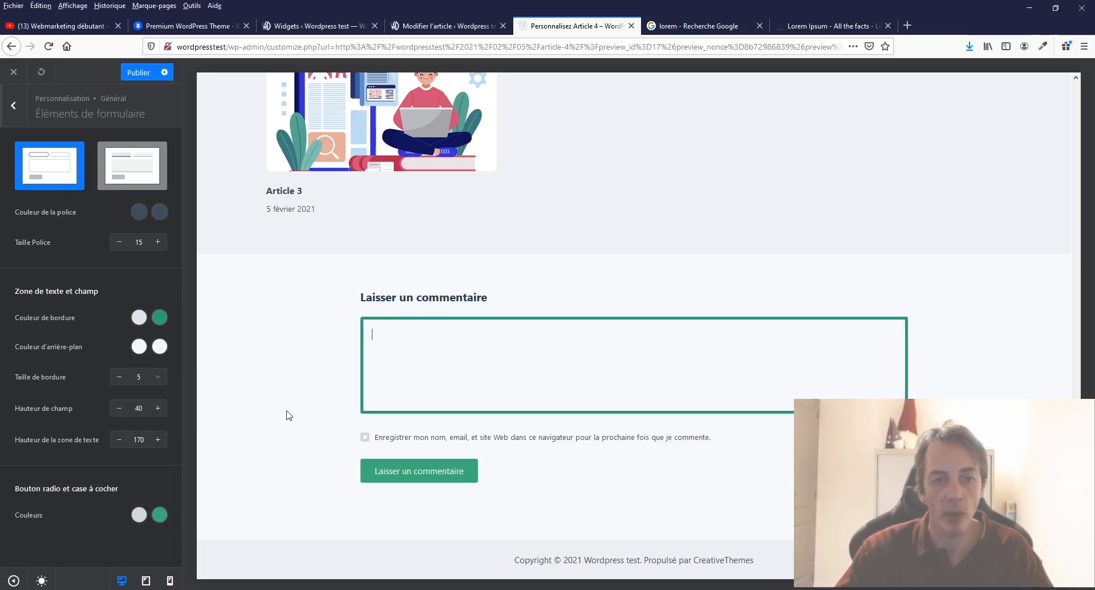
Change the fields' initial border colour to dark blue #2c3e50 and compare it with the focus border in the comment box
{"action": "left_click", "coordinate": [139, 317]}
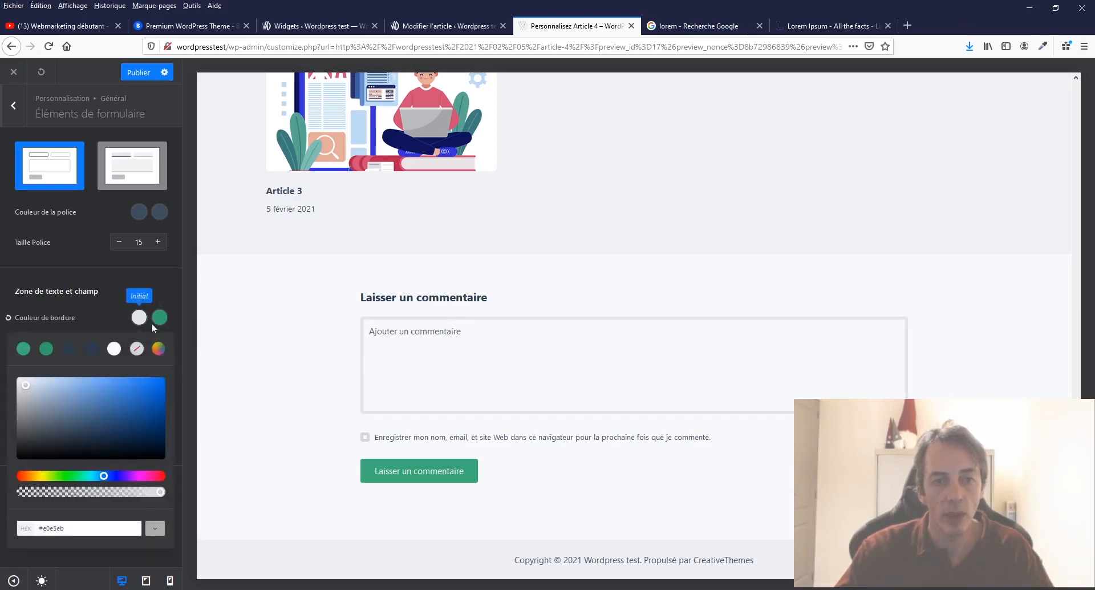
{"action": "left_click", "coordinate": [171, 278]}
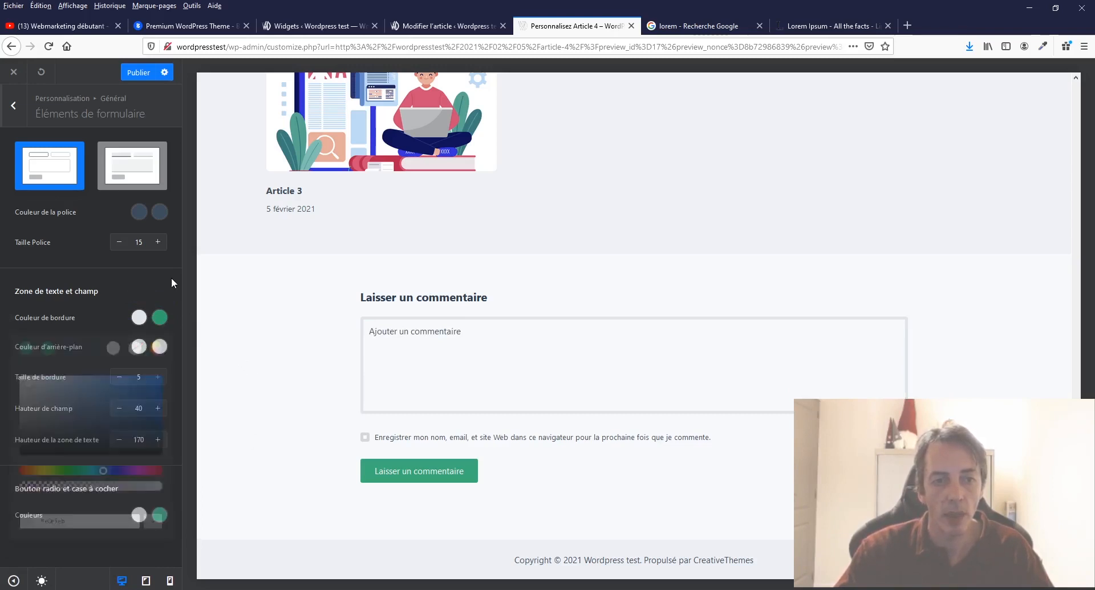
{"action": "left_click", "coordinate": [139, 317]}
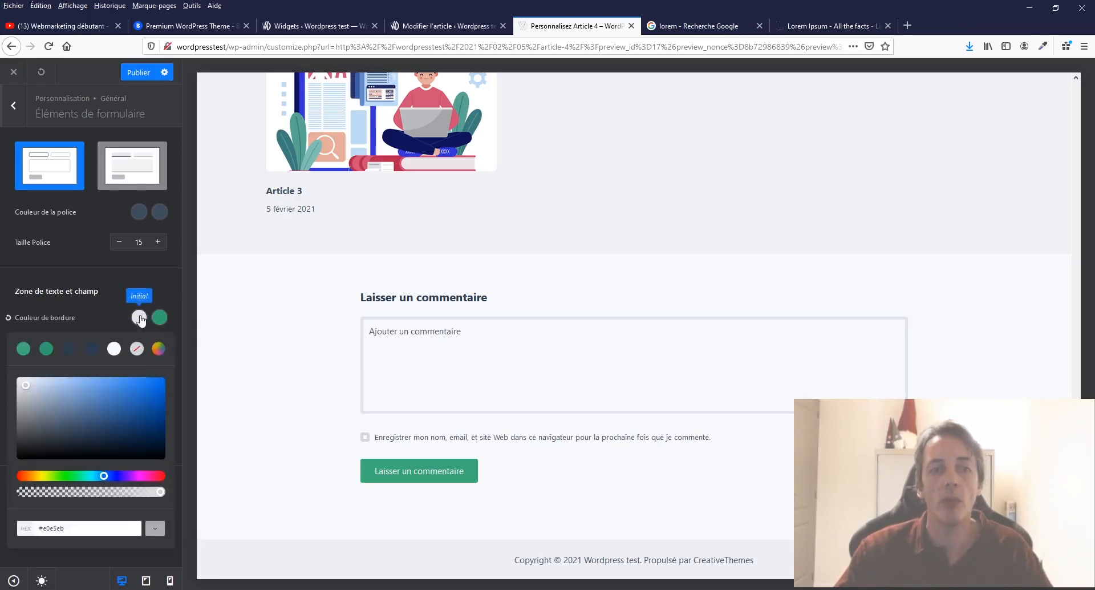
{"action": "left_click", "coordinate": [91, 349]}
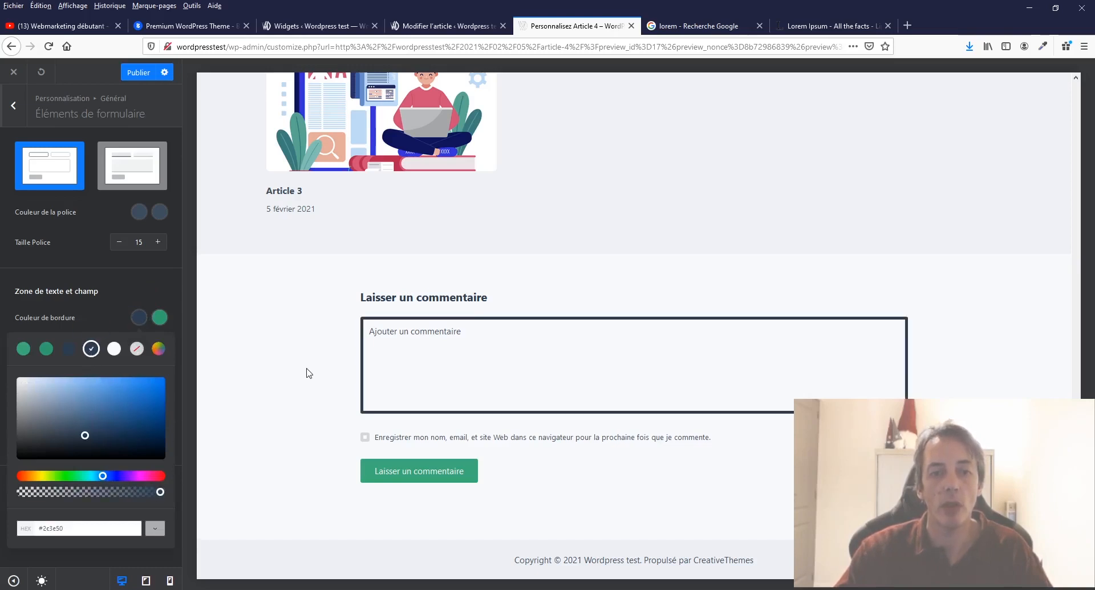
{"action": "left_click", "coordinate": [135, 283]}
{"action": "left_click", "coordinate": [502, 351]}
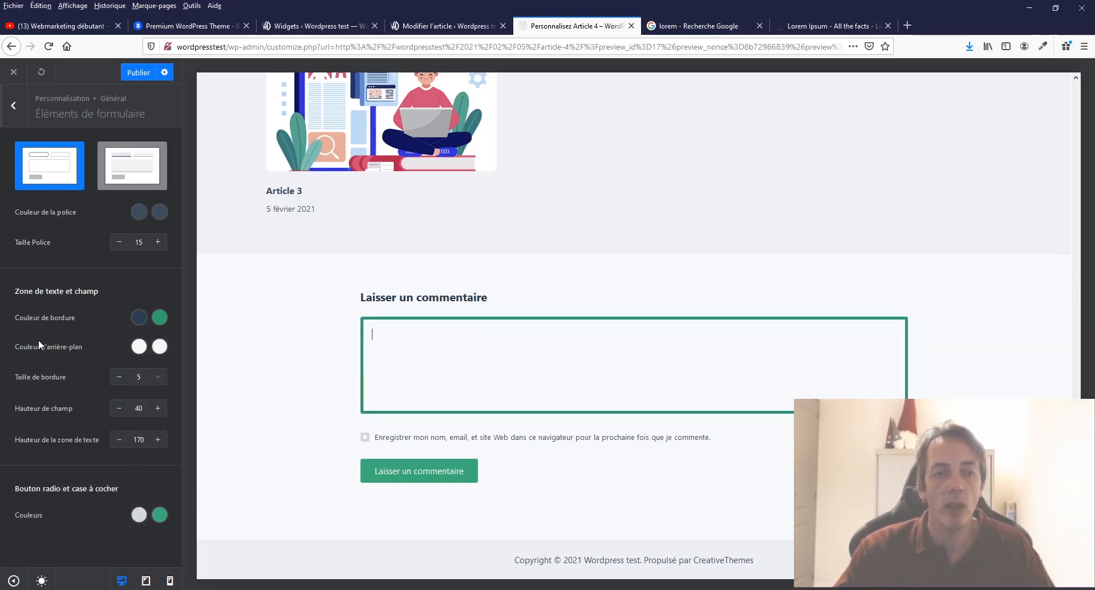
Try Color 3 as the fields' initial background and Color 1 (#3eaf7c) as the focus background, checking both in the comment box
{"action": "left_click", "coordinate": [139, 347]}
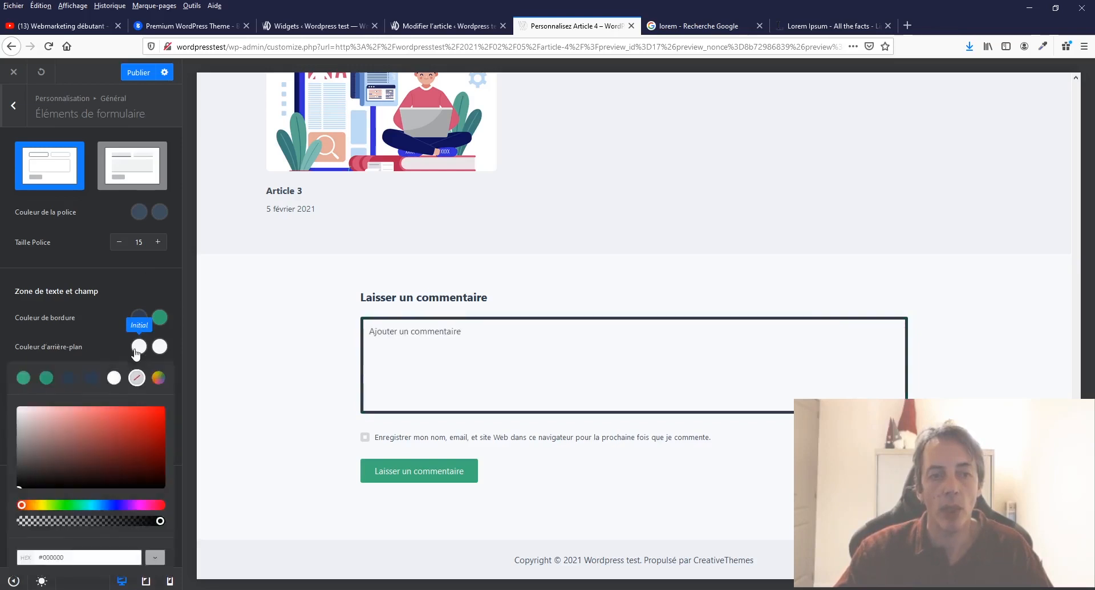
{"action": "left_click", "coordinate": [69, 377]}
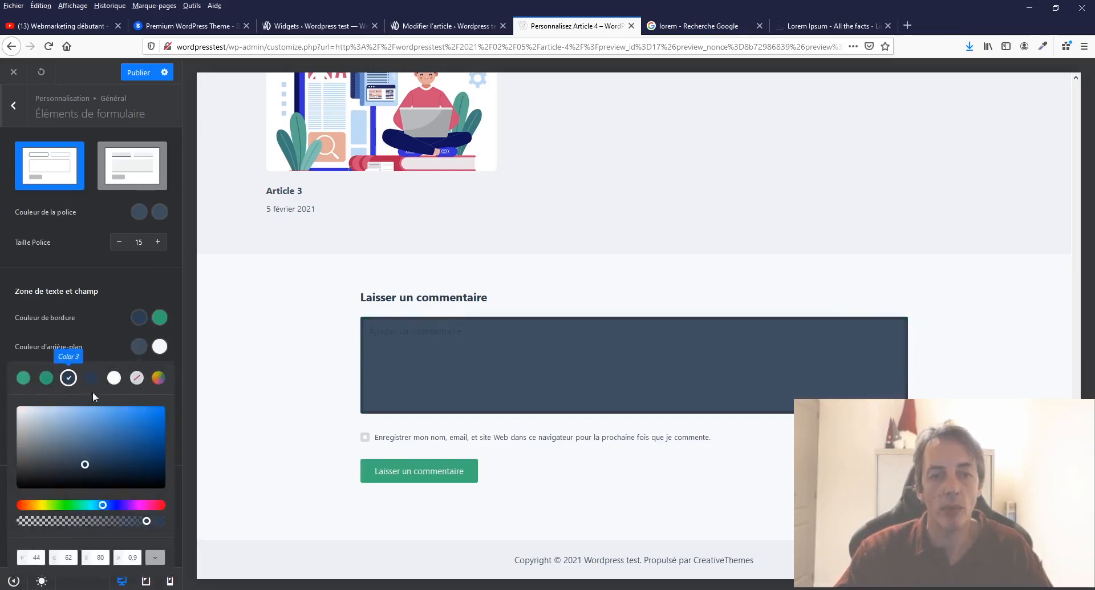
{"action": "left_click", "coordinate": [160, 346]}
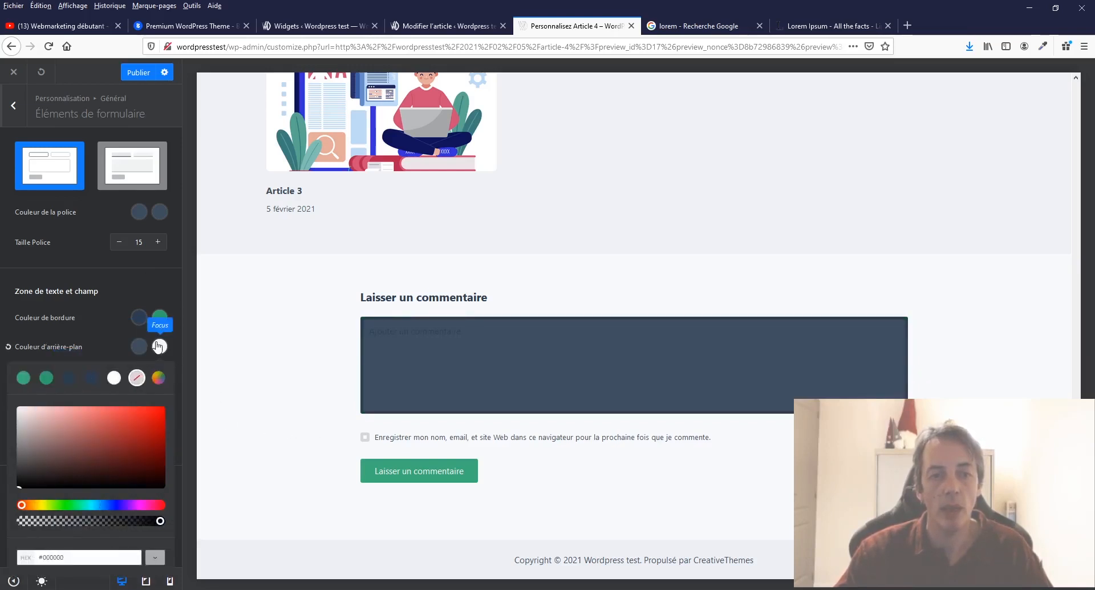
{"action": "left_click", "coordinate": [21, 378]}
{"action": "left_click", "coordinate": [449, 358]}
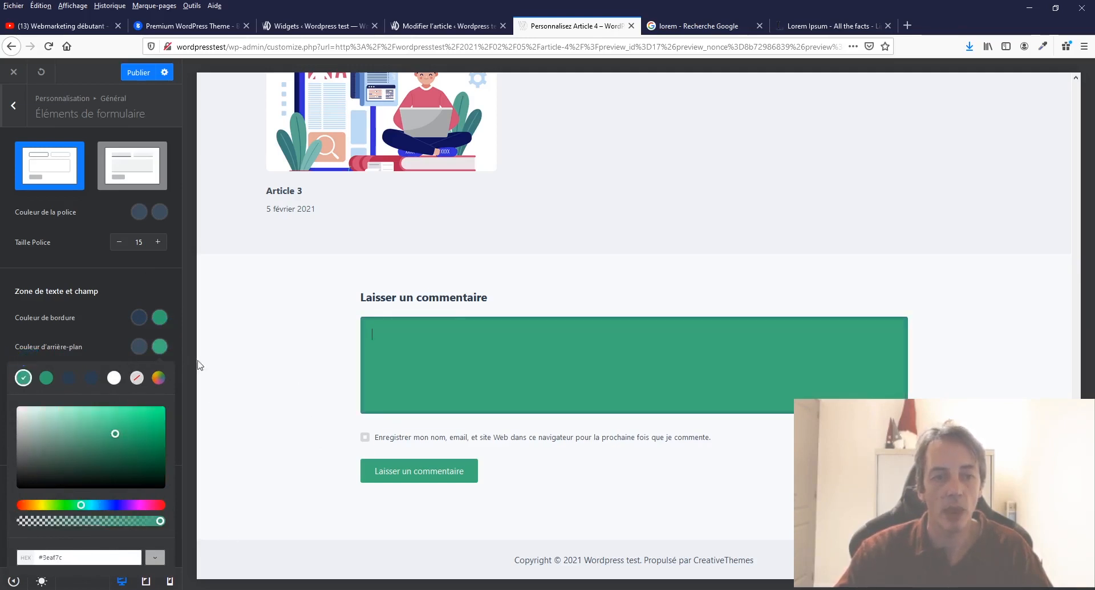
Reset the fields' initial and focus background colours to No Color
{"action": "left_click", "coordinate": [137, 347]}
{"action": "left_click", "coordinate": [137, 378]}
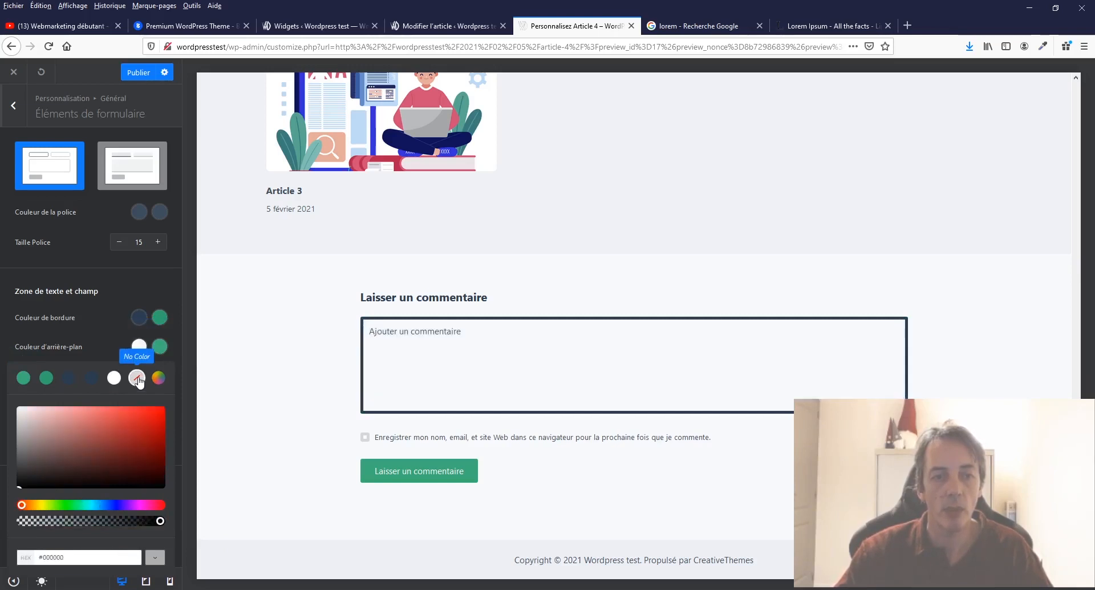
{"action": "left_click", "coordinate": [160, 347]}
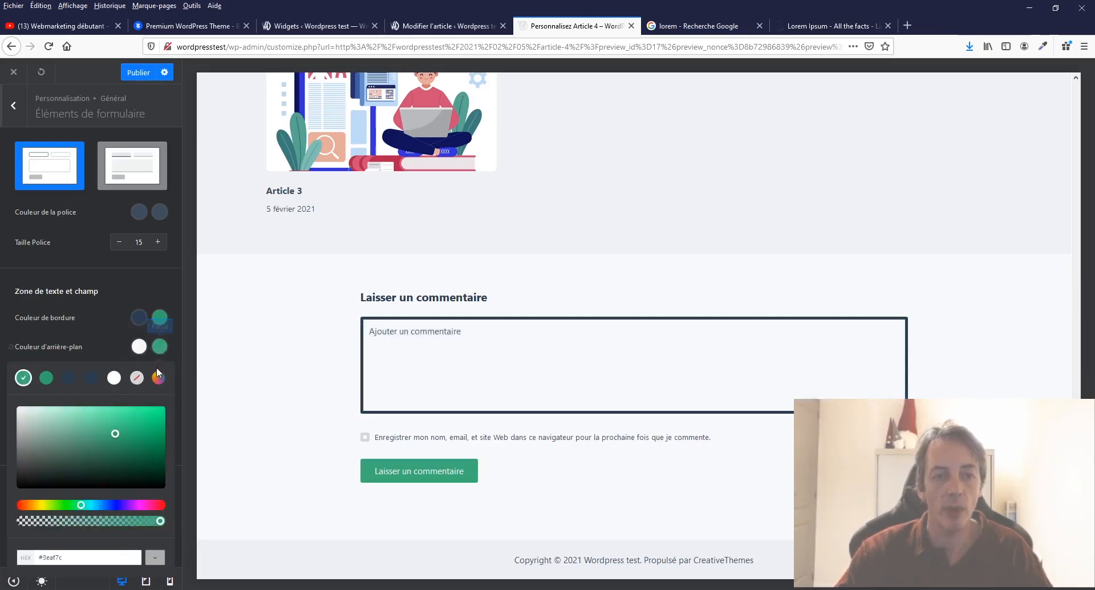
{"action": "left_click", "coordinate": [138, 379]}
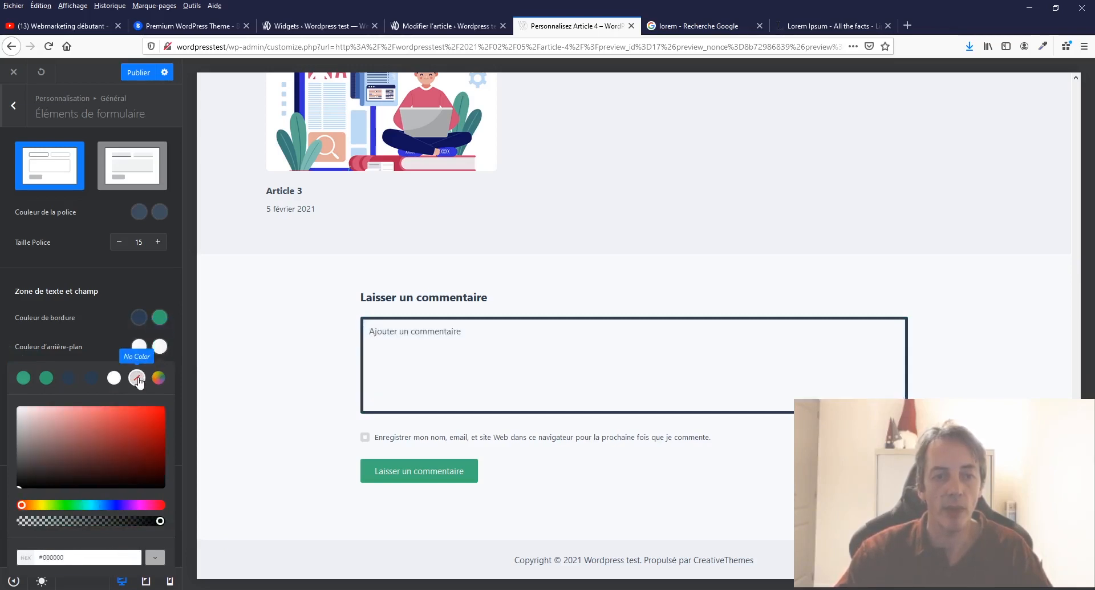
Set both the initial and focus border colours of the fields to No Color
{"action": "left_click", "coordinate": [139, 317]}
{"action": "left_click", "coordinate": [136, 349]}
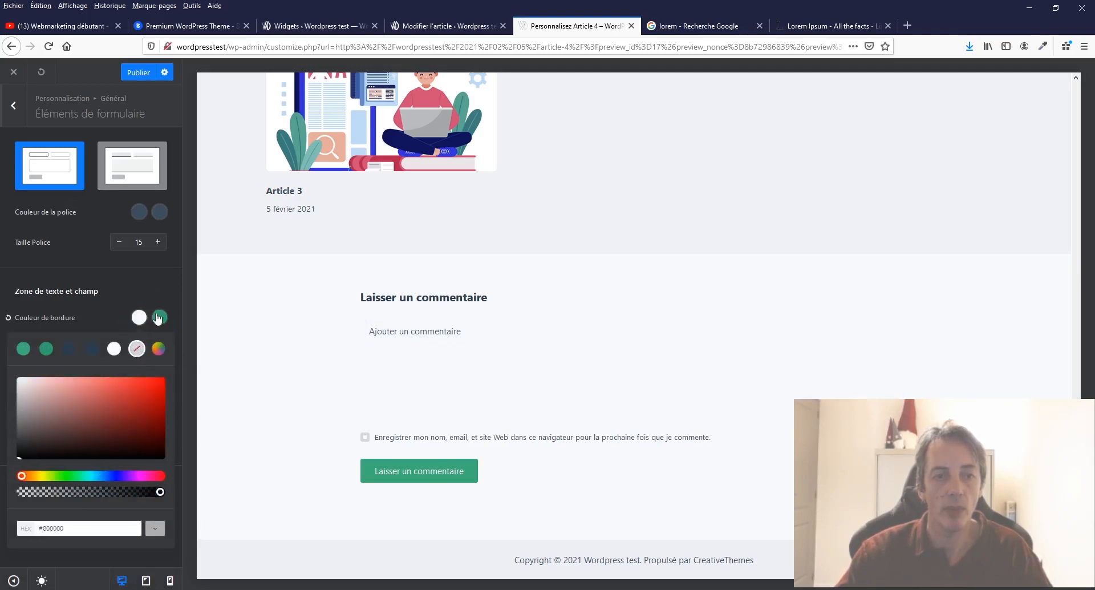
{"action": "left_click", "coordinate": [159, 317]}
{"action": "left_click", "coordinate": [137, 349]}
{"action": "left_click", "coordinate": [160, 323]}
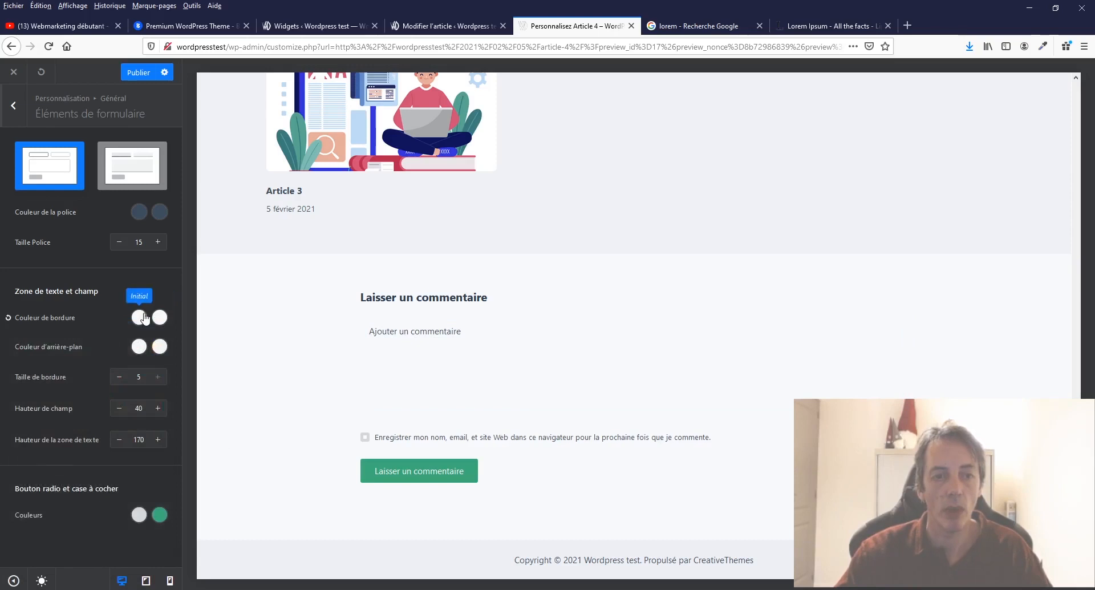
Give the fields' initial border the dark blue colour #2c3e50 again
{"action": "left_click", "coordinate": [138, 322]}
{"action": "left_click", "coordinate": [91, 349]}
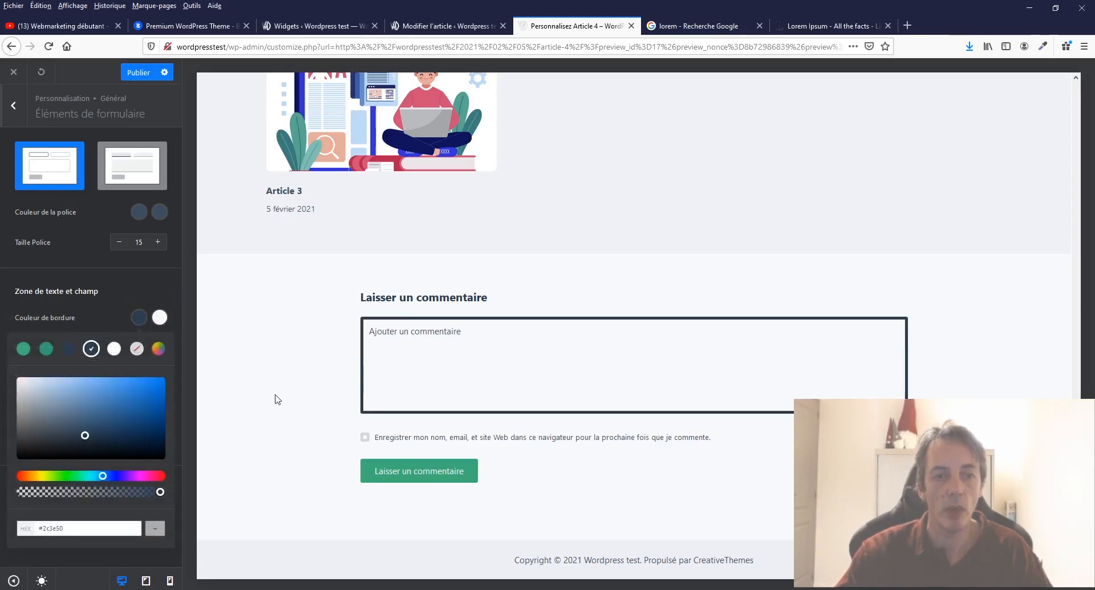
{"action": "left_click", "coordinate": [104, 297]}
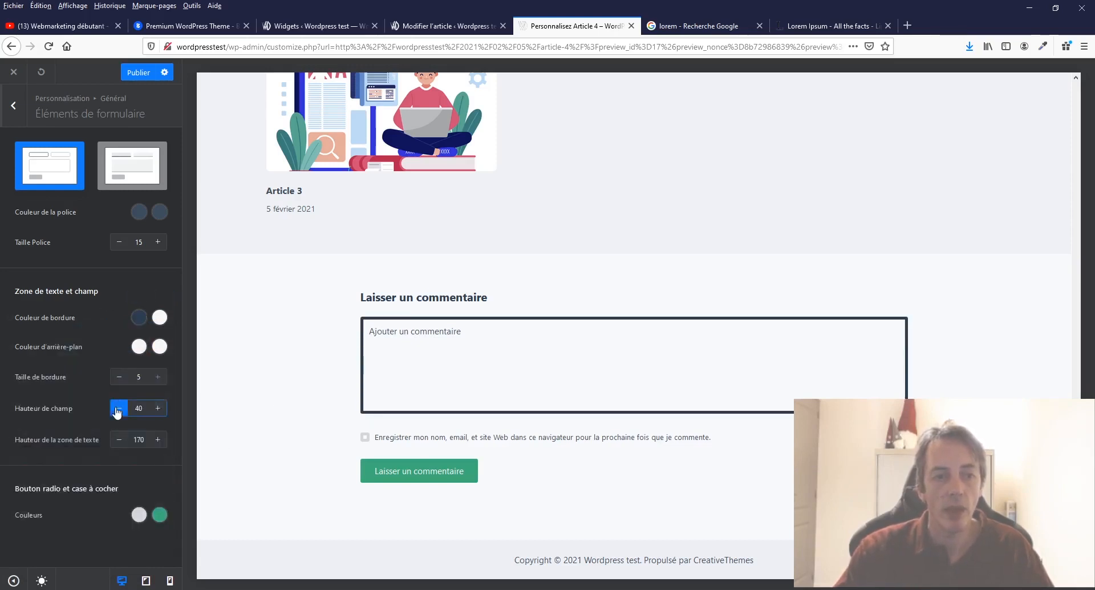
Reduce the fields' border size (Taille de bordure) to 1
{"action": "left_click", "coordinate": [121, 377]}
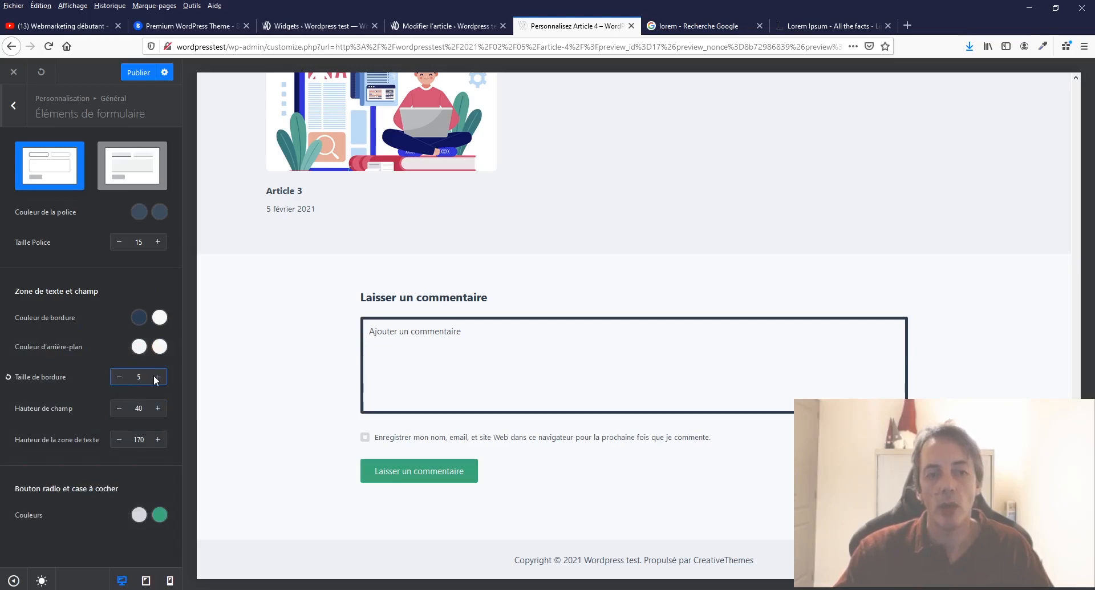
{"action": "left_click", "coordinate": [119, 377]}
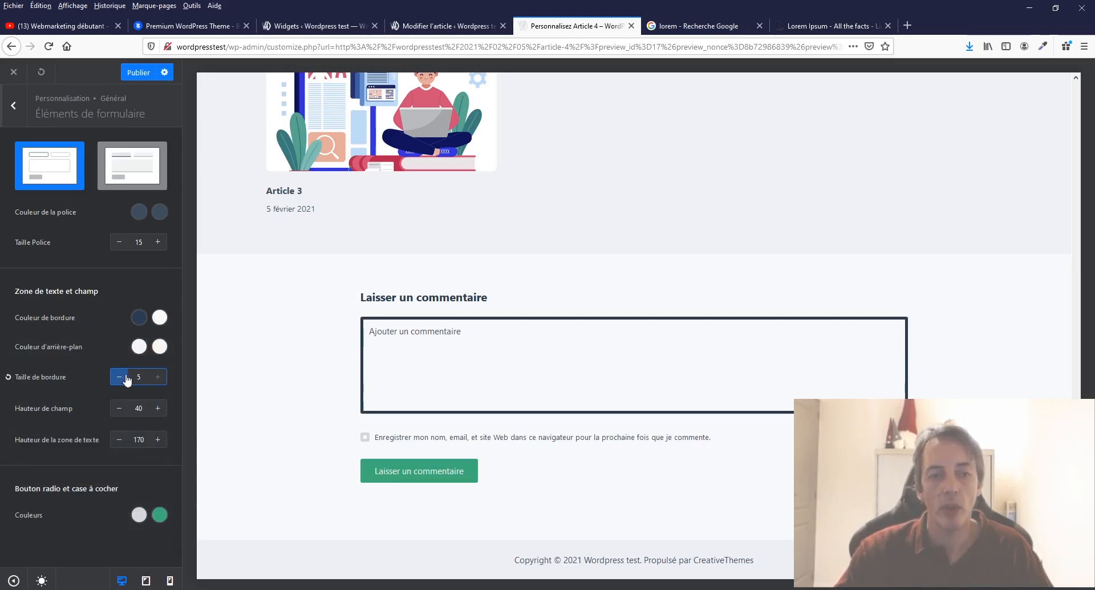
{"action": "left_click", "coordinate": [120, 376]}
{"action": "left_click", "coordinate": [120, 376]}
{"action": "left_click", "coordinate": [119, 377]}
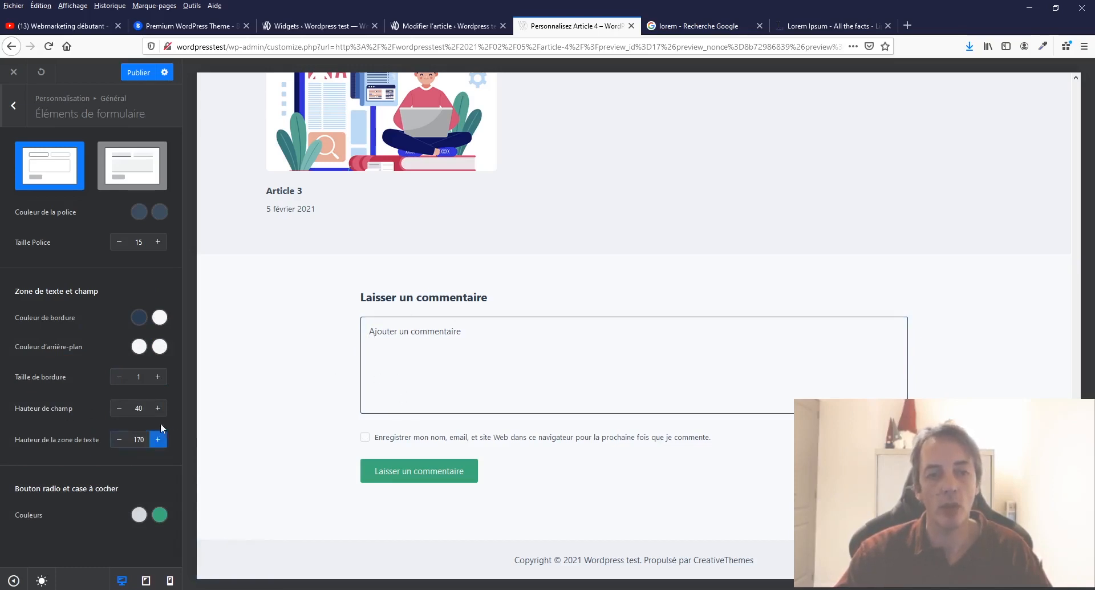
Try field heights (Hauteur de champ) from 35 upwards and set the value to 47
{"action": "left_click", "coordinate": [119, 408]}
{"action": "left_click", "coordinate": [119, 408]}
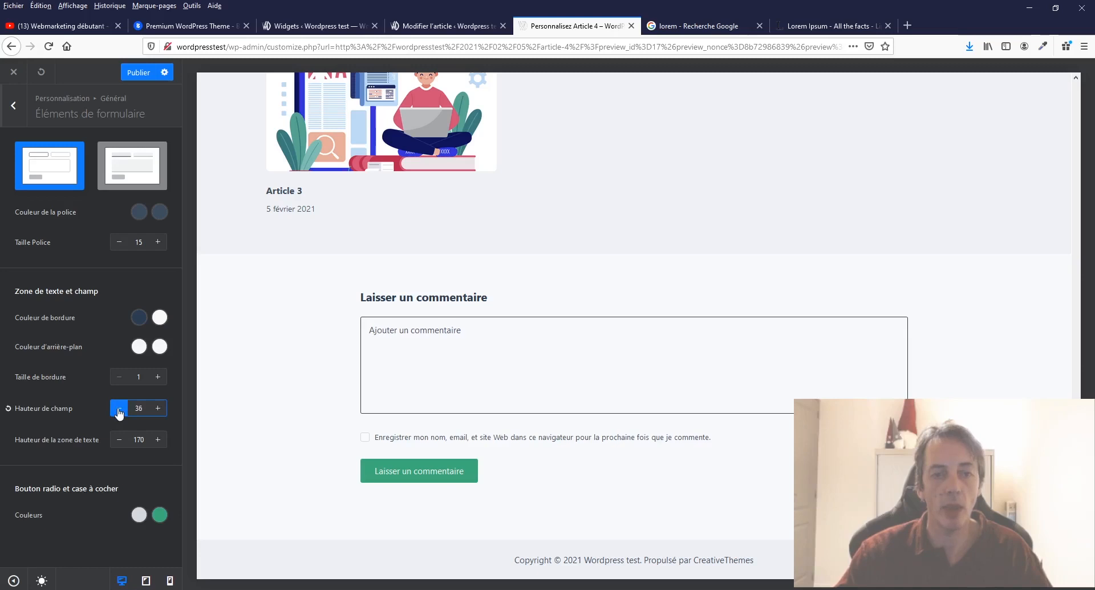
{"action": "left_click", "coordinate": [119, 408]}
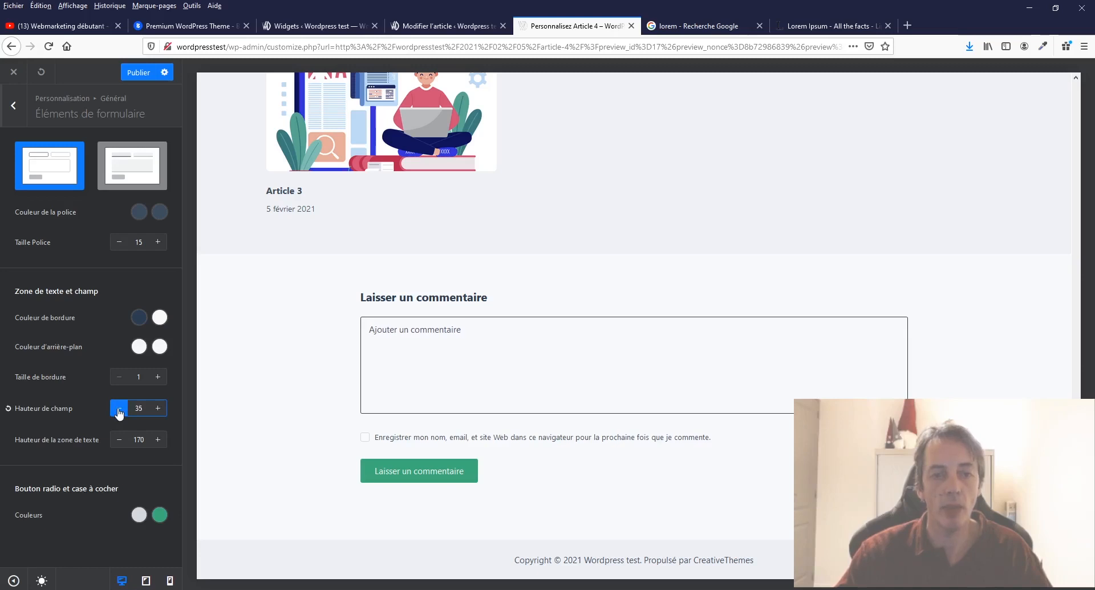
{"action": "left_click", "coordinate": [158, 408]}
{"action": "left_click", "coordinate": [158, 407]}
{"action": "left_click", "coordinate": [158, 407]}
{"action": "left_click", "coordinate": [158, 408]}
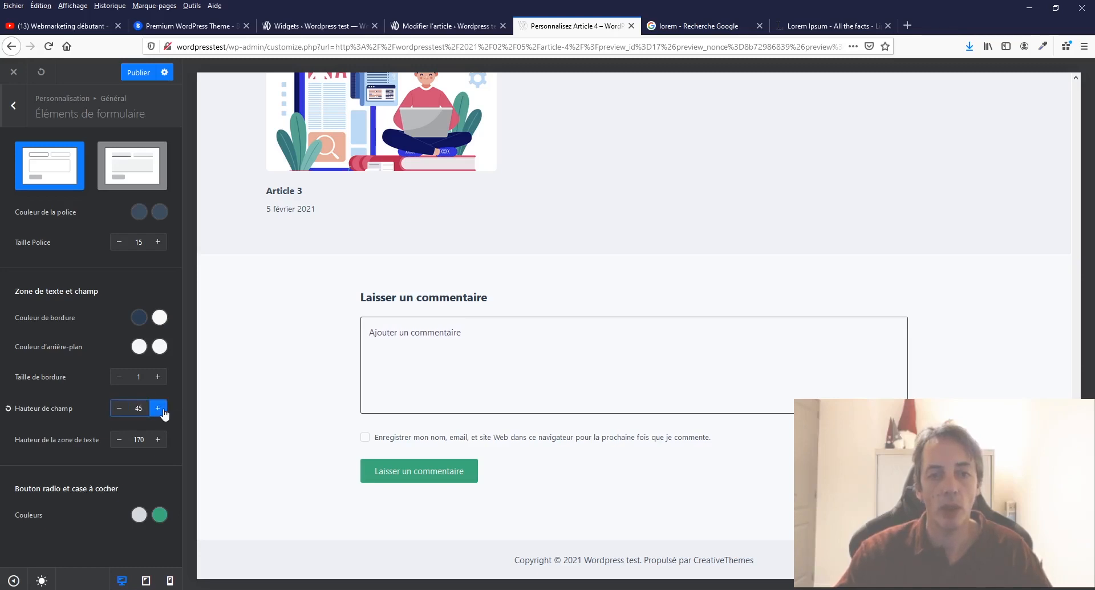
{"action": "left_click", "coordinate": [158, 408]}
{"action": "left_click", "coordinate": [159, 408]}
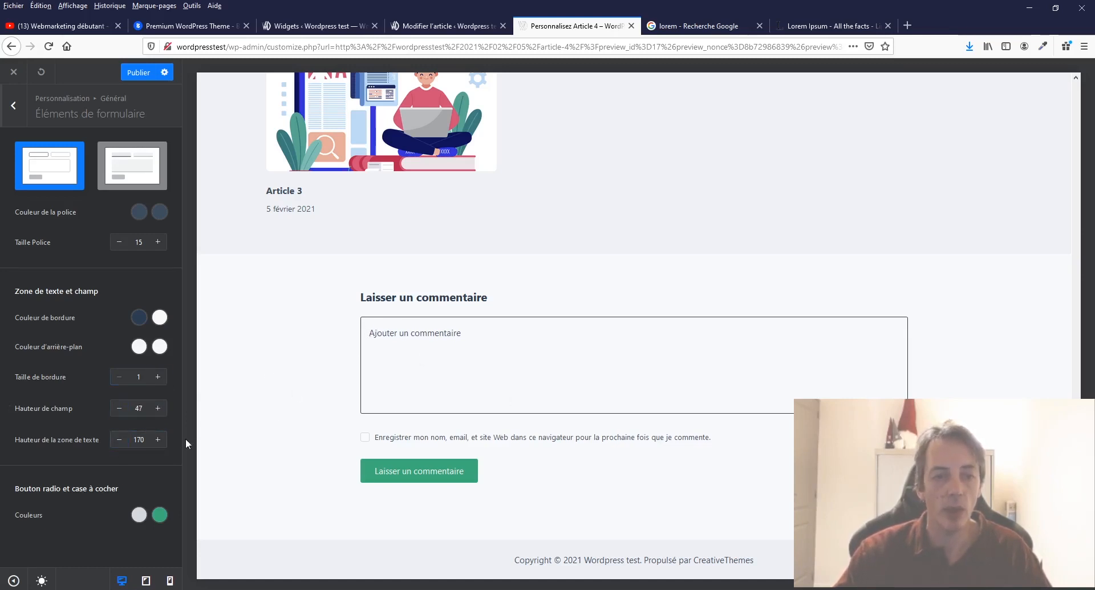
Lower the text area height (Hauteur de la zone de texte) to 158
{"action": "left_click", "coordinate": [119, 442]}
{"action": "left_click", "coordinate": [119, 443]}
{"action": "left_click", "coordinate": [119, 443]}
{"action": "left_click", "coordinate": [118, 442]}
{"action": "left_click", "coordinate": [118, 443]}
{"action": "left_click", "coordinate": [119, 443]}
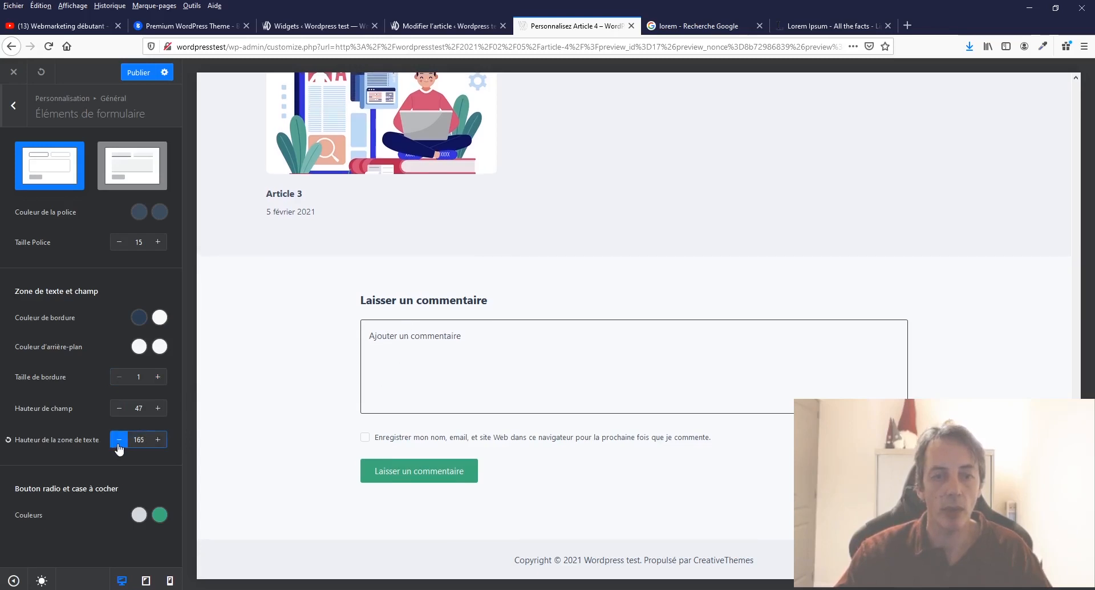
{"action": "left_click", "coordinate": [118, 443]}
{"action": "left_click", "coordinate": [118, 443]}
{"action": "left_click", "coordinate": [118, 443]}
{"action": "left_click", "coordinate": [118, 442]}
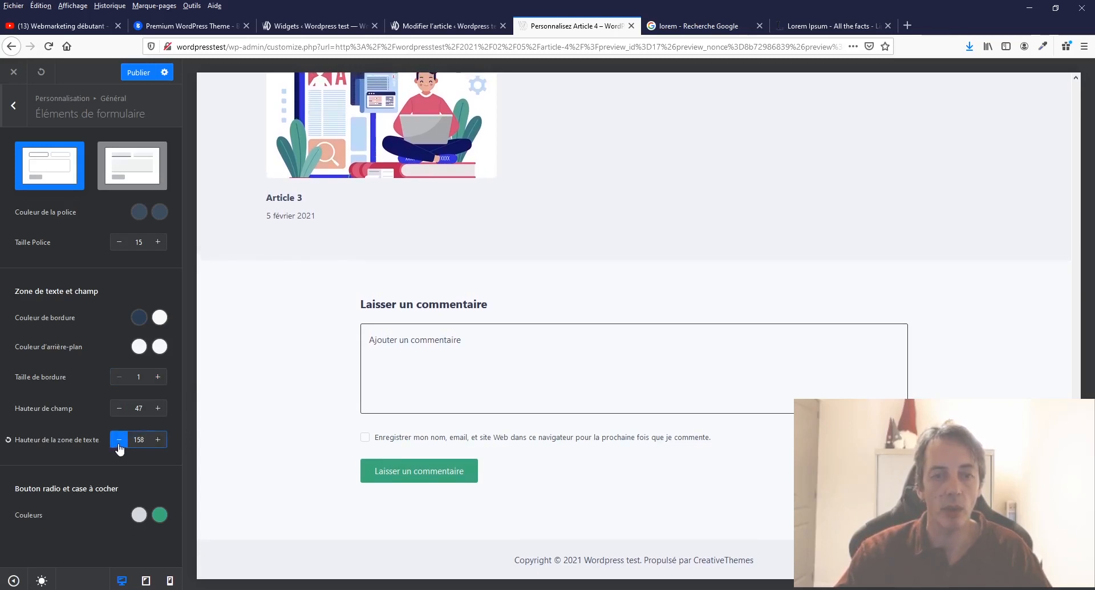
Raise the text area height (Hauteur de la zone de texte) to 166
{"action": "left_click", "coordinate": [158, 440]}
{"action": "left_click", "coordinate": [158, 439]}
{"action": "left_click", "coordinate": [158, 439]}
{"action": "left_click", "coordinate": [158, 440]}
{"action": "left_click", "coordinate": [158, 439]}
{"action": "left_click", "coordinate": [158, 439]}
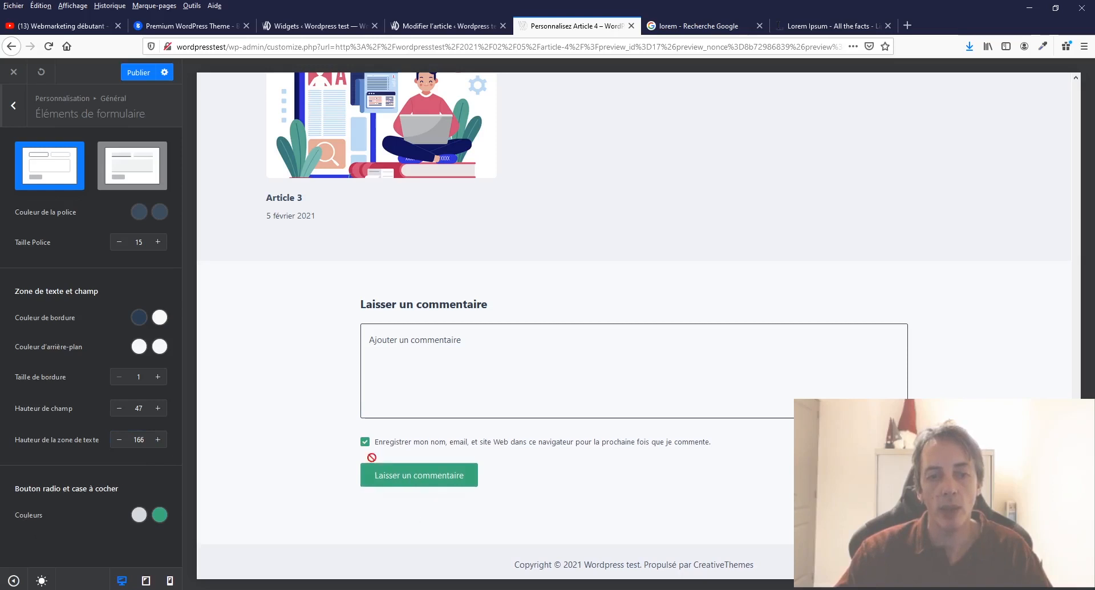
Change the active colour of radio buttons and checkboxes to a red (#ae4b3d), and view their initial colour
{"action": "left_click", "coordinate": [159, 515]}
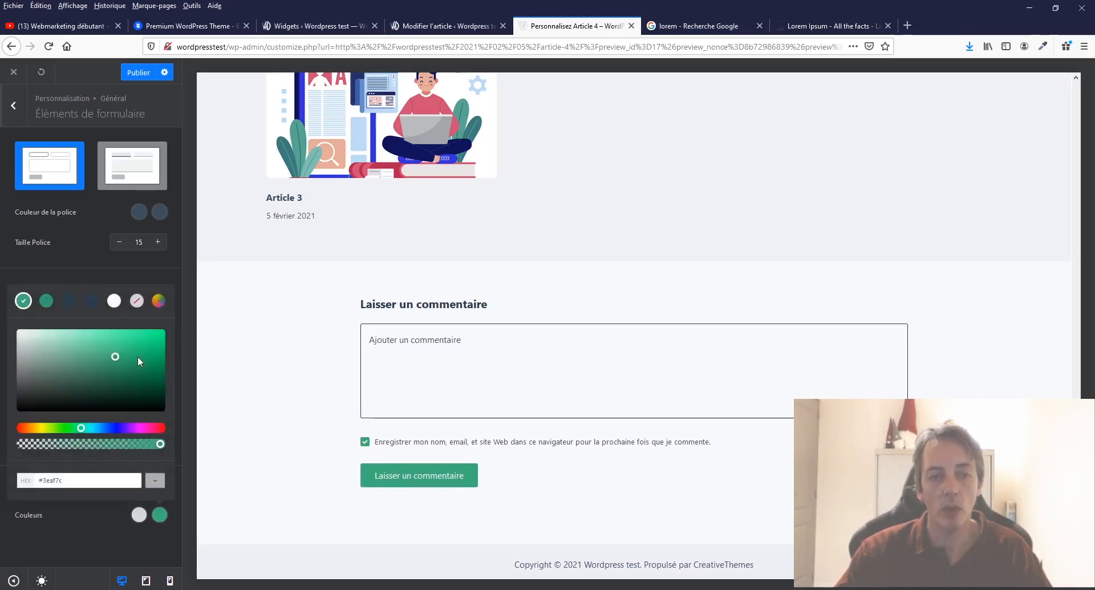
{"action": "left_click", "coordinate": [25, 430]}
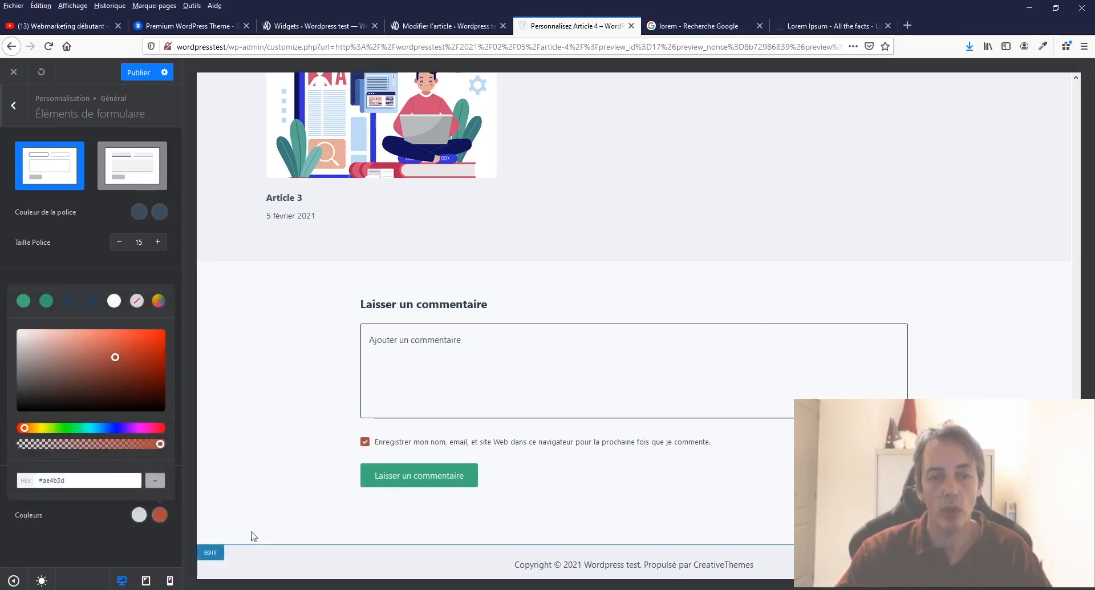
{"action": "left_click", "coordinate": [88, 538]}
{"action": "left_click", "coordinate": [139, 515]}
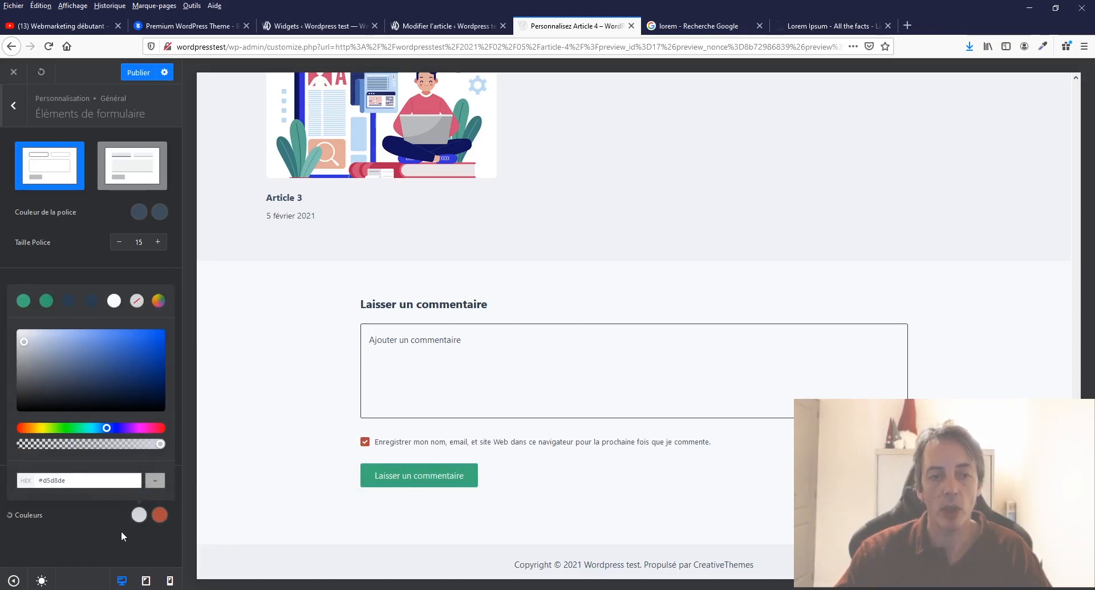
{"action": "left_click", "coordinate": [121, 531]}
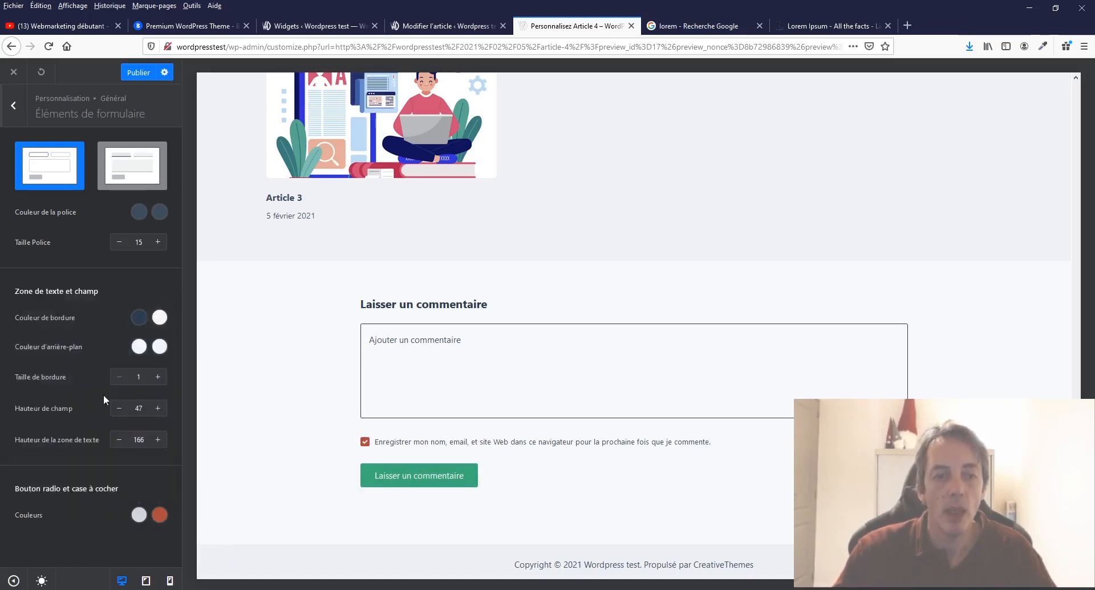
Reset the text area height, field height, border colours and radio/checkbox colours to their defaults, and return to the Général options
{"action": "left_click", "coordinate": [9, 439]}
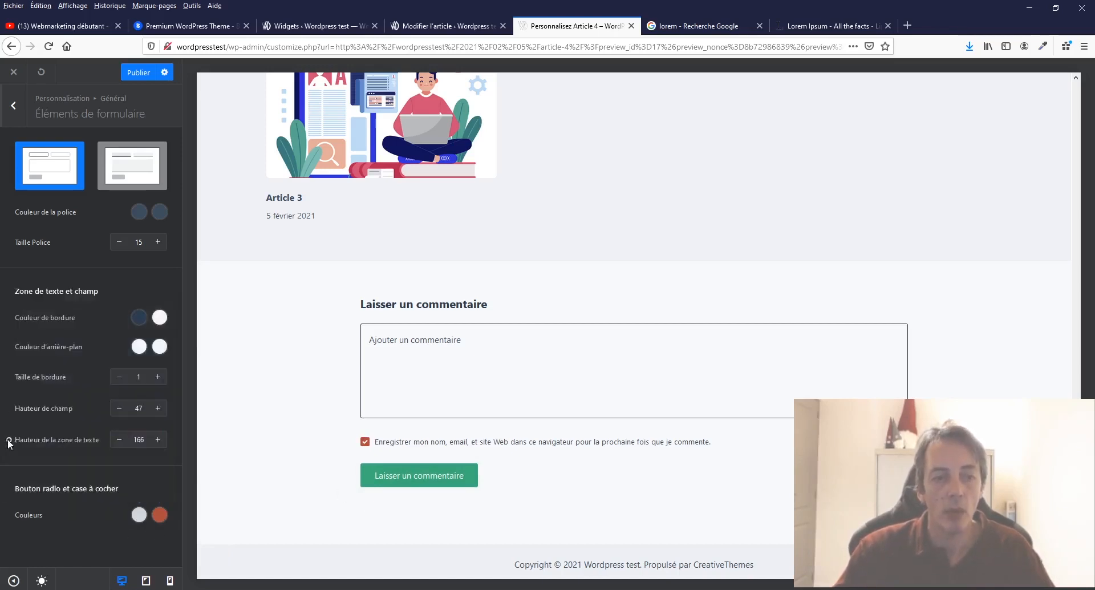
{"action": "left_click", "coordinate": [9, 410]}
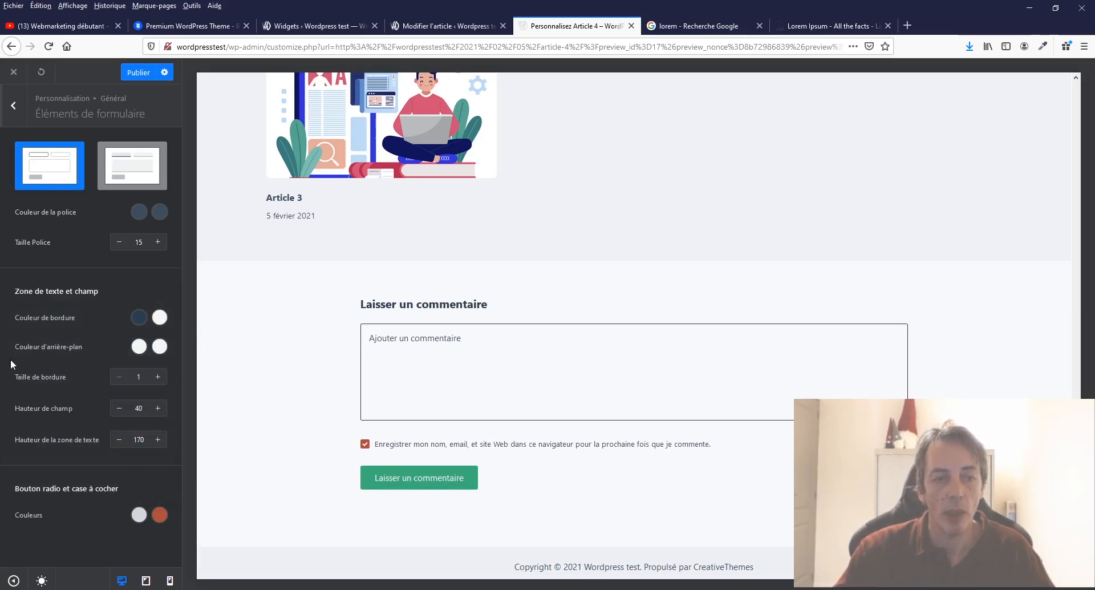
{"action": "left_click", "coordinate": [9, 318]}
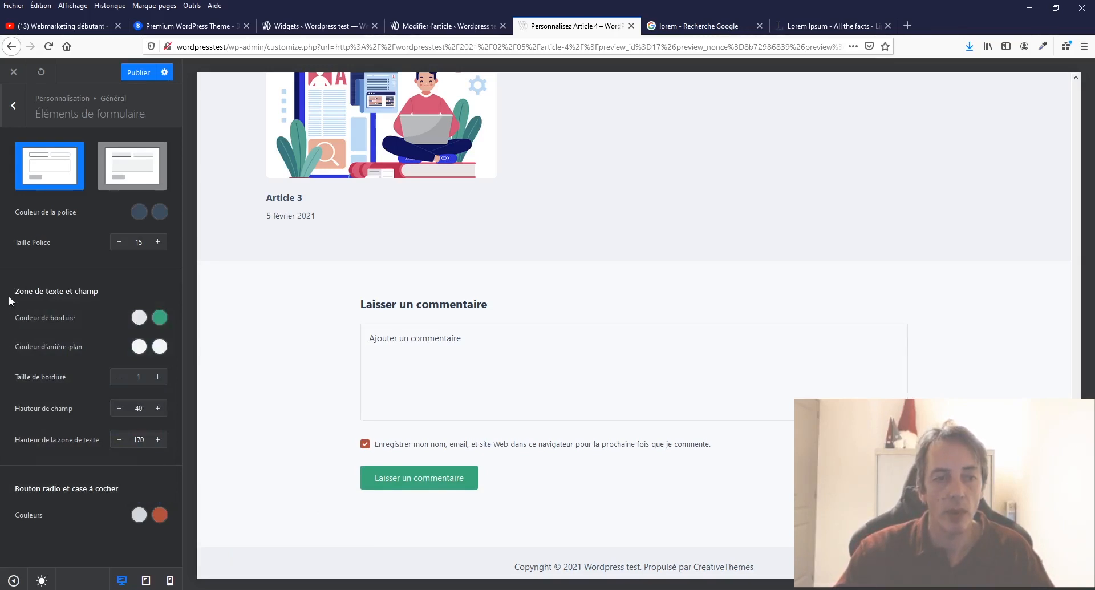
{"action": "left_click", "coordinate": [9, 517]}
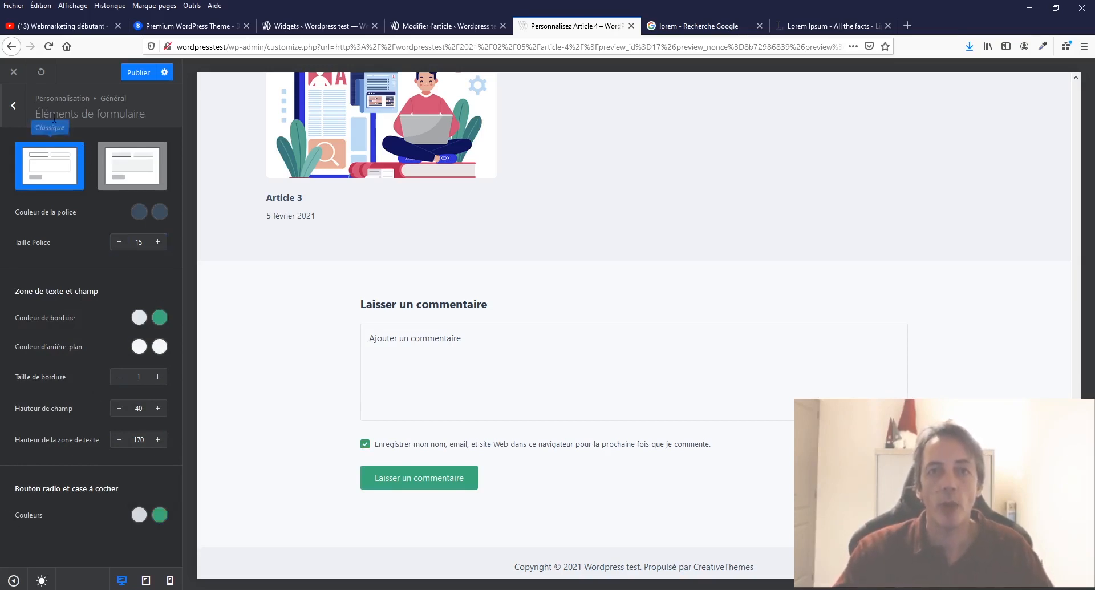
{"action": "left_click", "coordinate": [13, 106]}
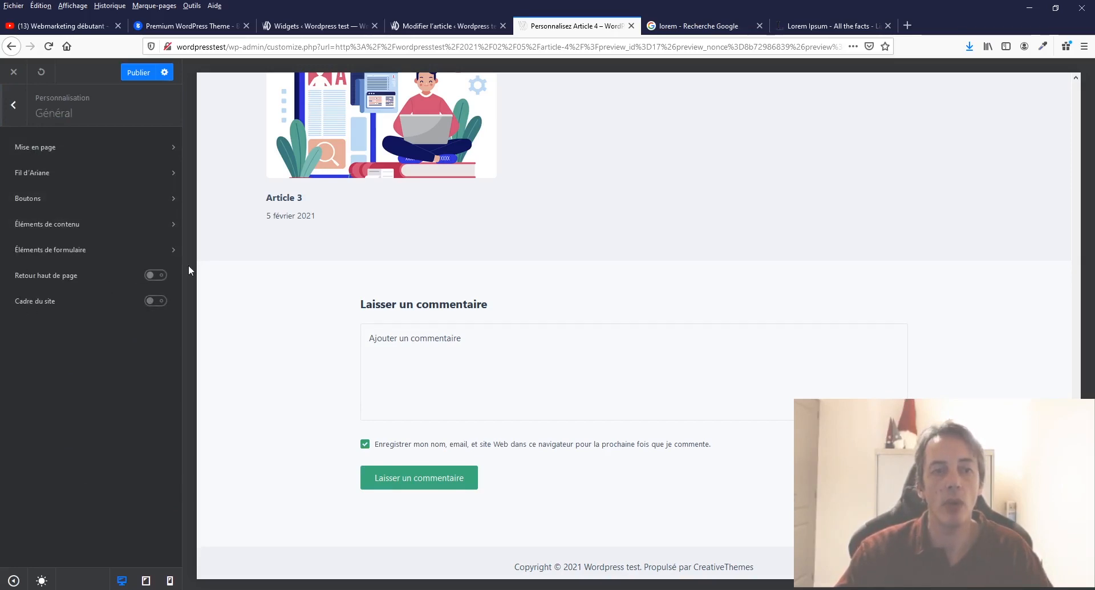
Enable the back-to-top option (Retour haut de page) and open its settings
{"action": "scroll", "coordinate": [787, 451], "scroll_direction": "up", "scroll_amount": 5}
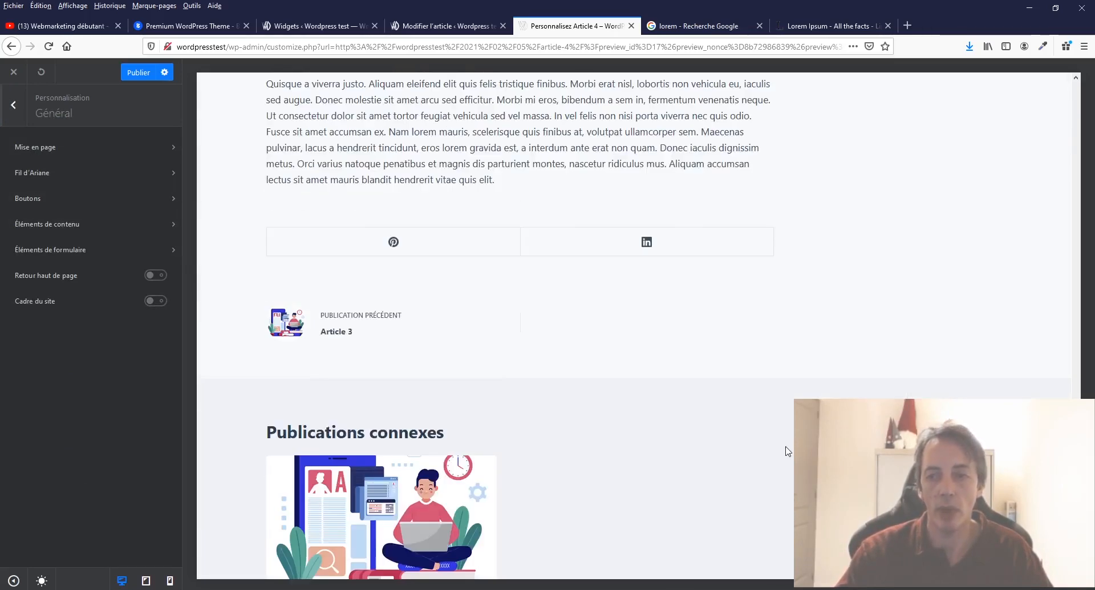
{"action": "scroll", "coordinate": [787, 451], "scroll_direction": "up", "scroll_amount": 4}
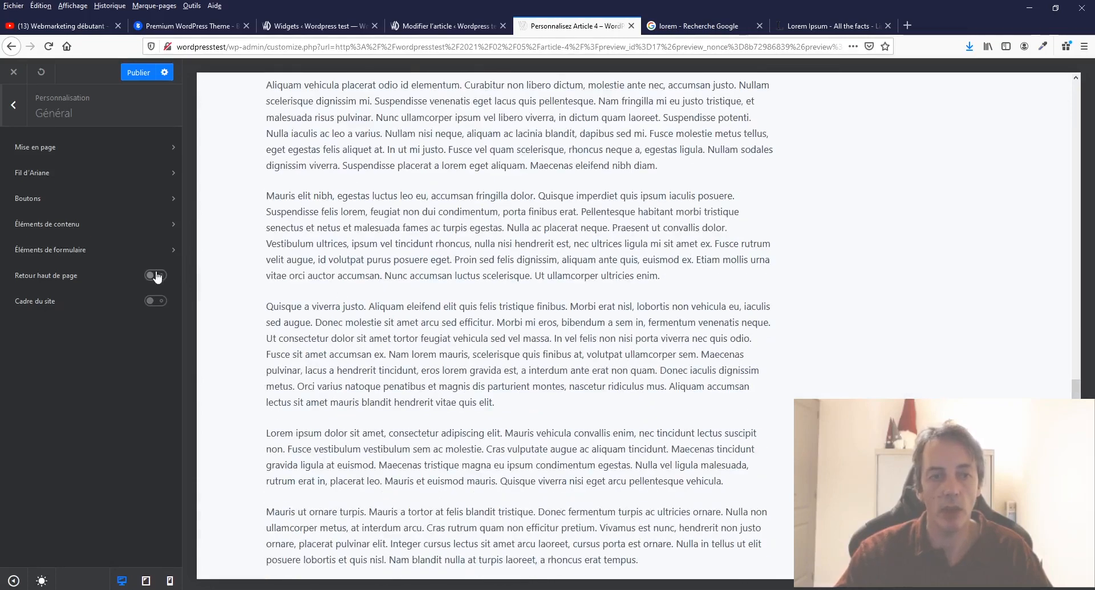
{"action": "left_click", "coordinate": [157, 276]}
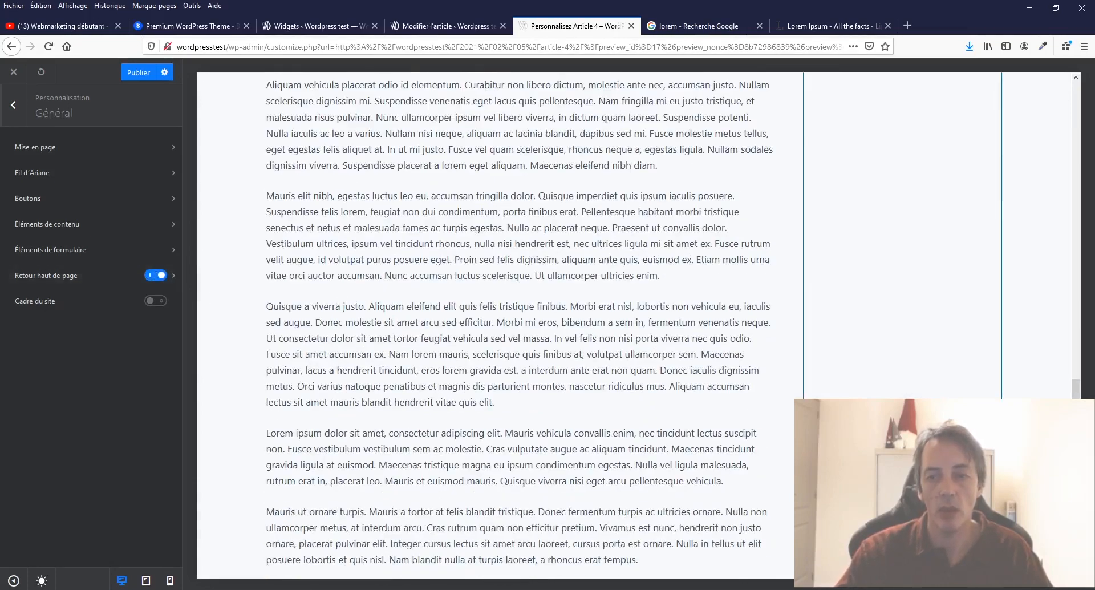
{"action": "scroll", "coordinate": [633, 325], "scroll_direction": "down", "scroll_amount": 10}
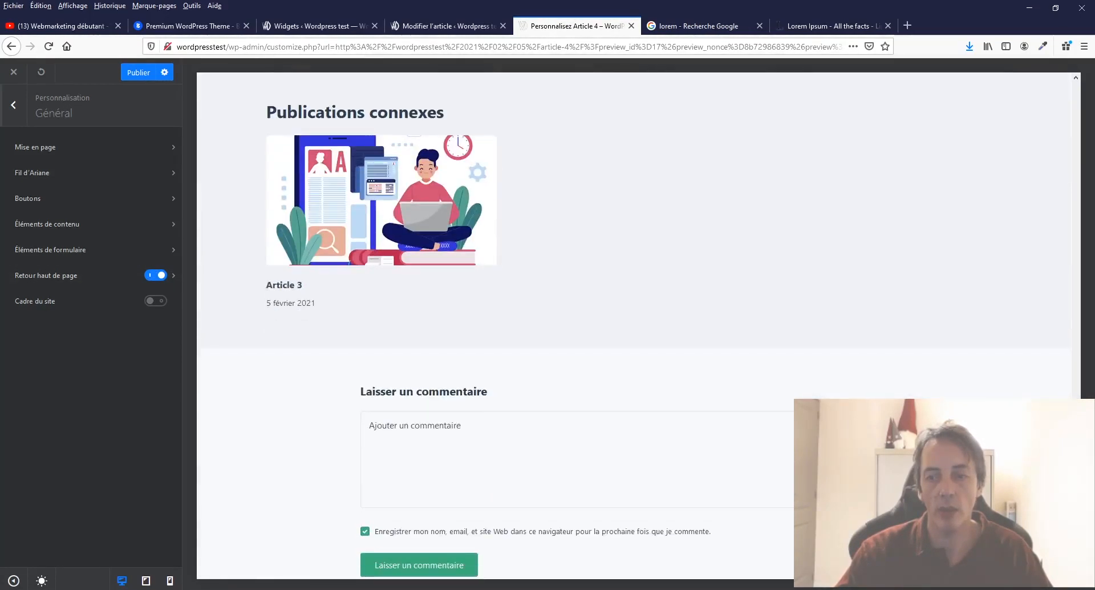
{"action": "scroll", "coordinate": [633, 325], "scroll_direction": "down", "scroll_amount": 3}
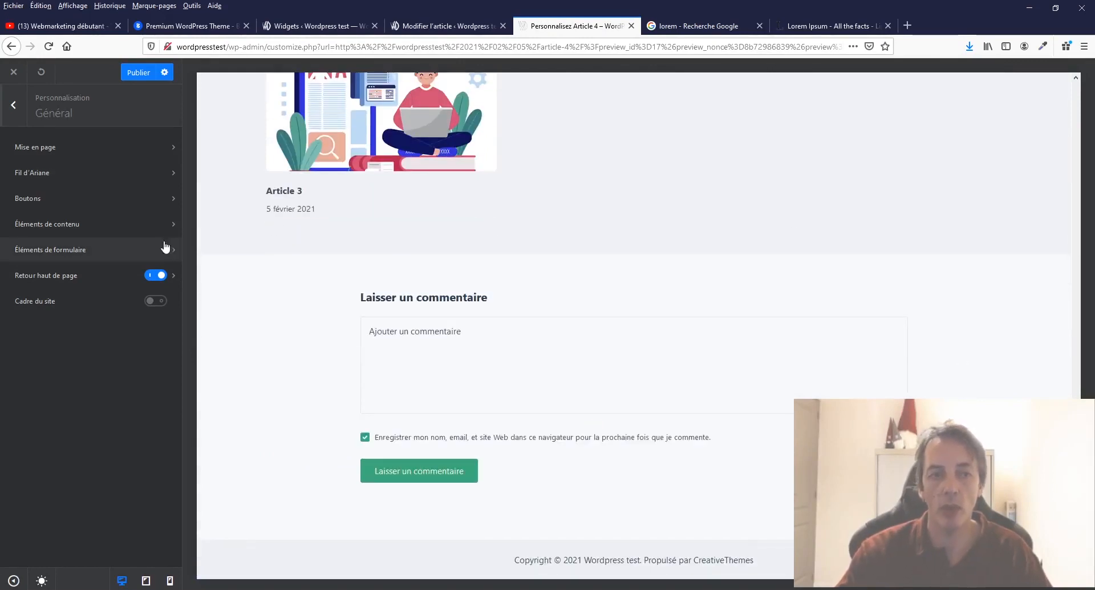
{"action": "left_click", "coordinate": [171, 279]}
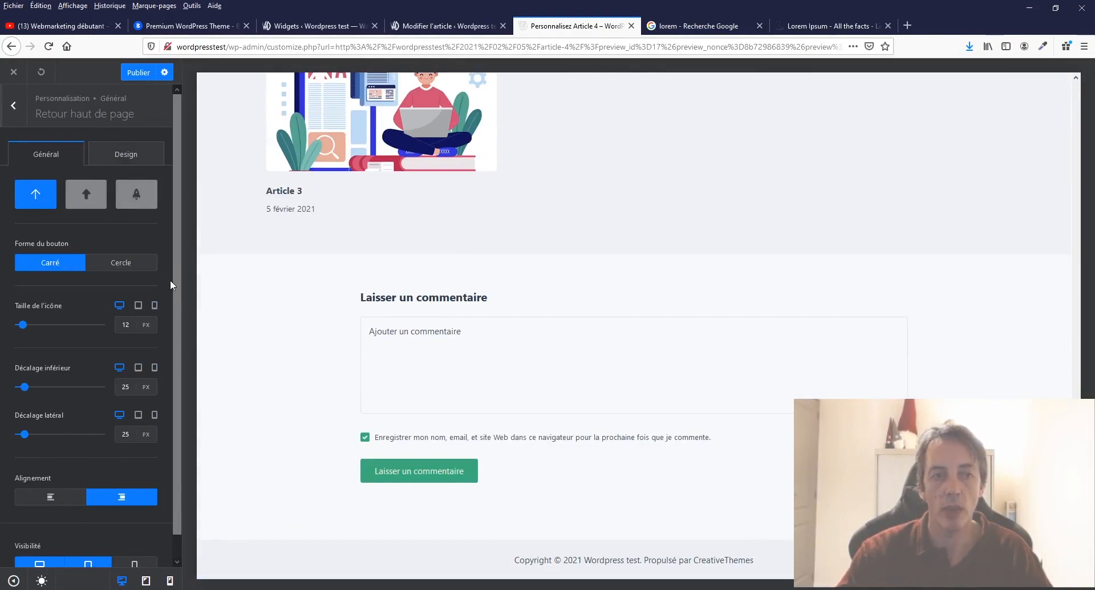
Reload Article 4 in the preview and check the page for the back-to-top button
{"action": "scroll", "coordinate": [863, 292], "scroll_direction": "up", "scroll_amount": 10}
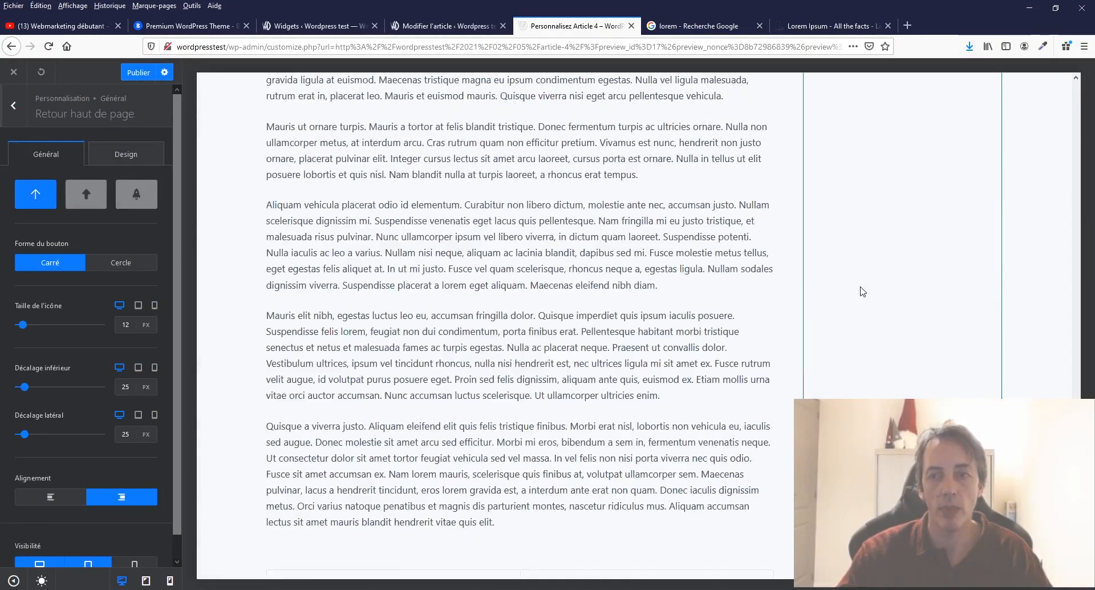
{"action": "scroll", "coordinate": [863, 292], "scroll_direction": "up", "scroll_amount": 5}
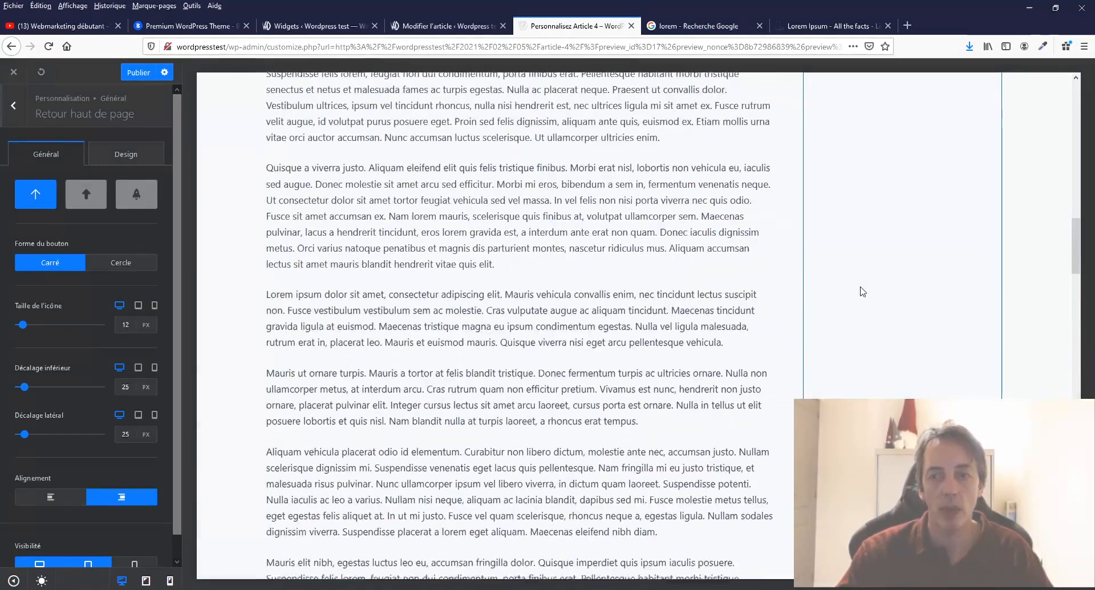
{"action": "scroll", "coordinate": [863, 292], "scroll_direction": "up", "scroll_amount": 10}
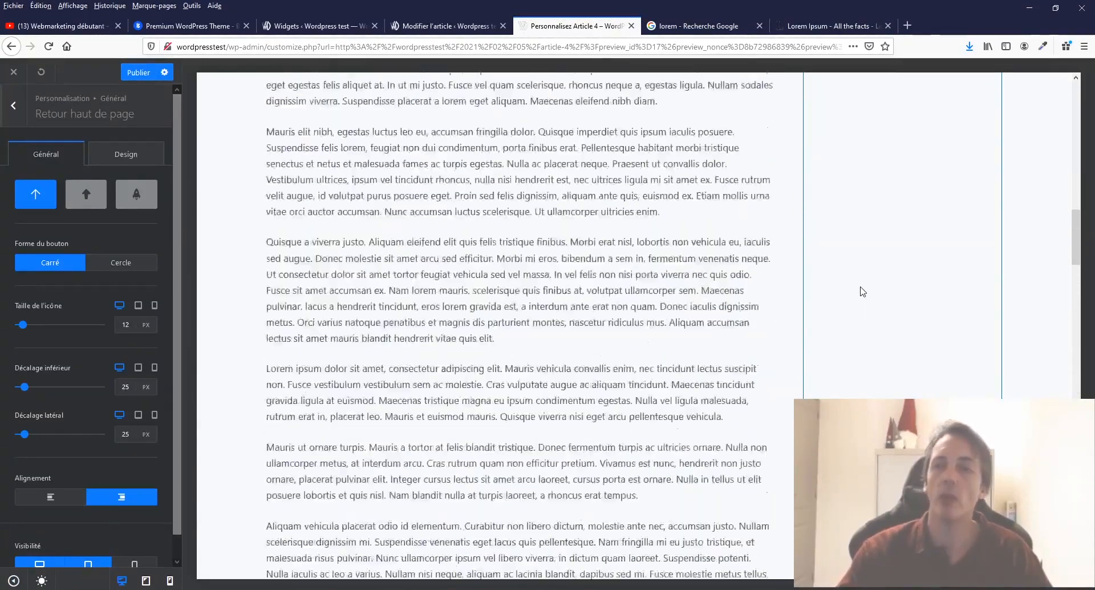
{"action": "scroll", "coordinate": [861, 292], "scroll_direction": "up", "scroll_amount": 3}
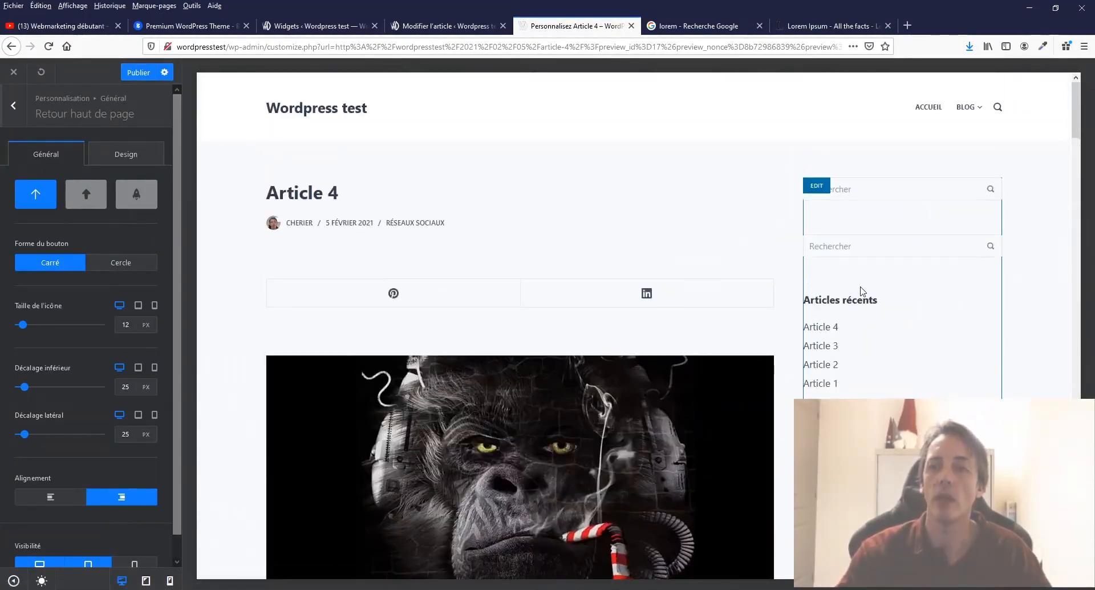
{"action": "left_click", "coordinate": [827, 328]}
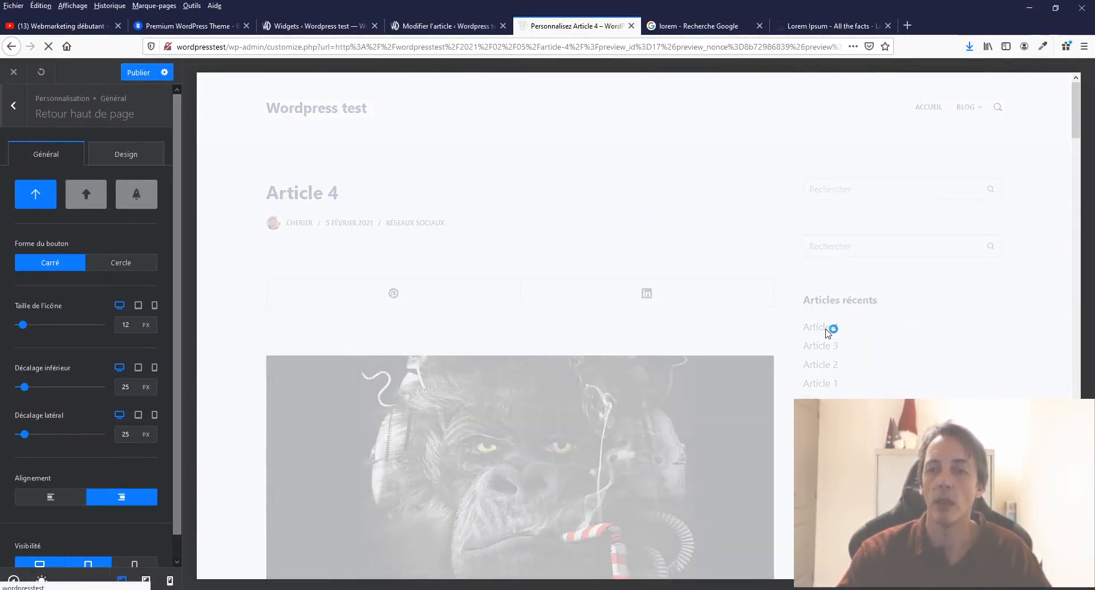
{"action": "scroll", "coordinate": [828, 334], "scroll_direction": "down", "scroll_amount": 4}
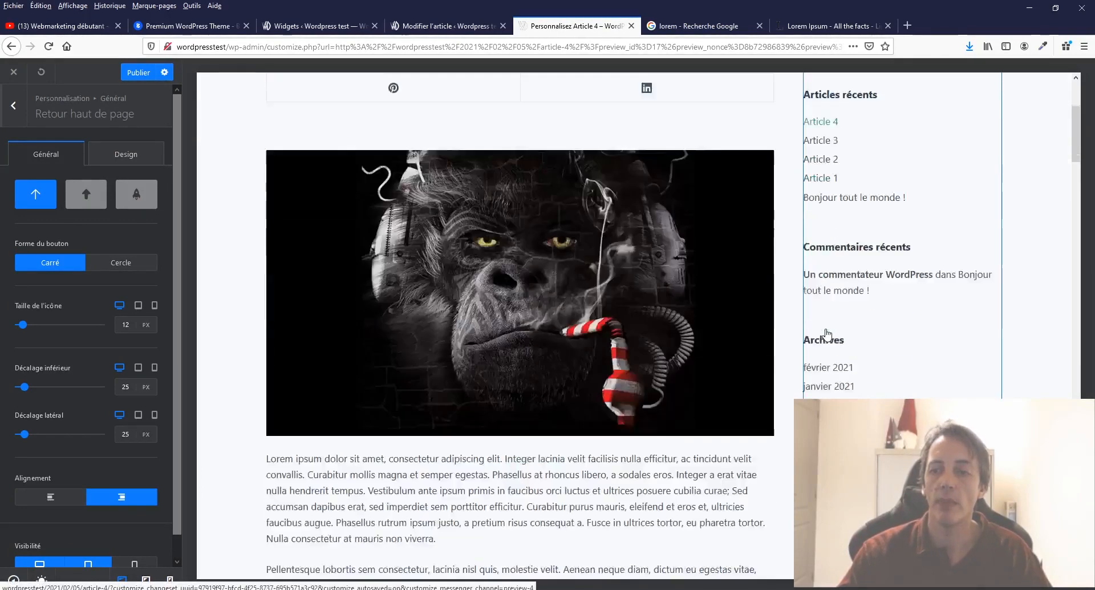
{"action": "scroll", "coordinate": [827, 334], "scroll_direction": "down", "scroll_amount": 5}
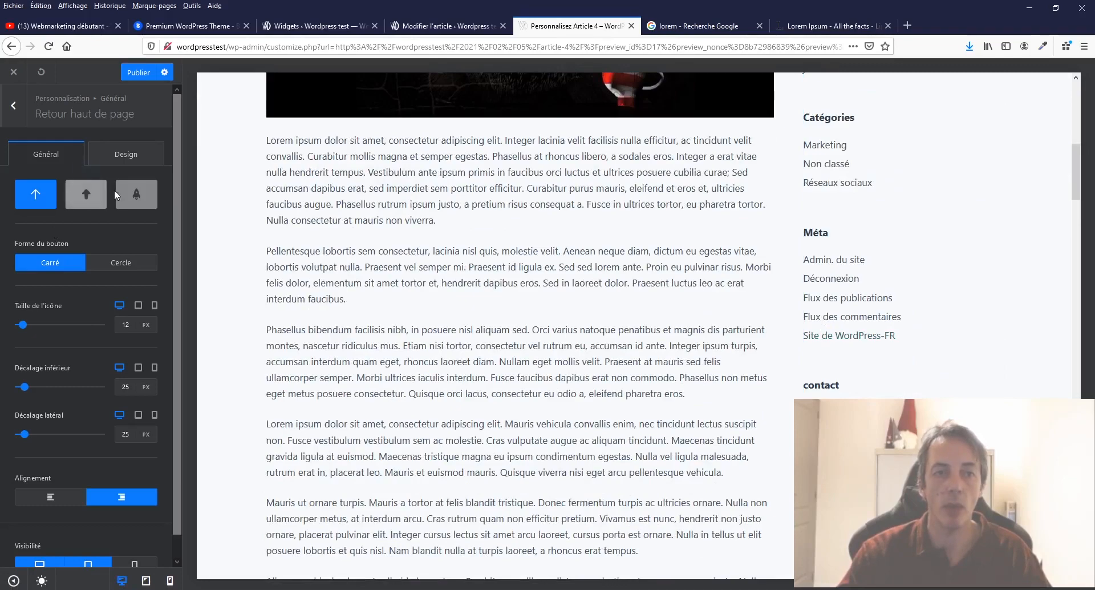
Choose the rocket icon for the back-to-top button and reload Article 4 in the preview to check it
{"action": "left_click", "coordinate": [136, 194]}
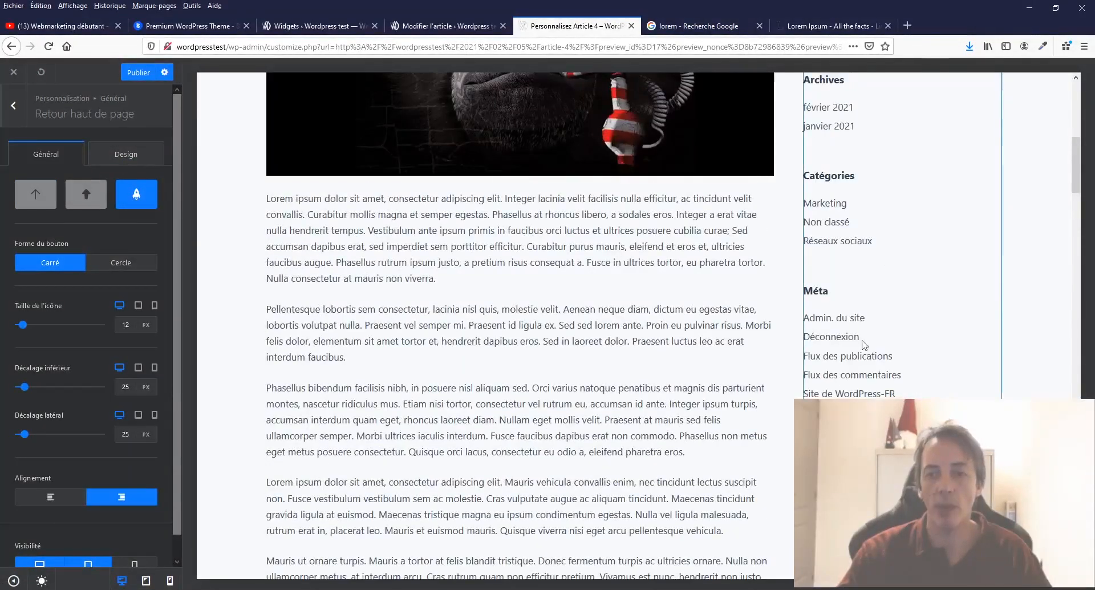
{"action": "scroll", "coordinate": [844, 256], "scroll_direction": "up", "scroll_amount": 4}
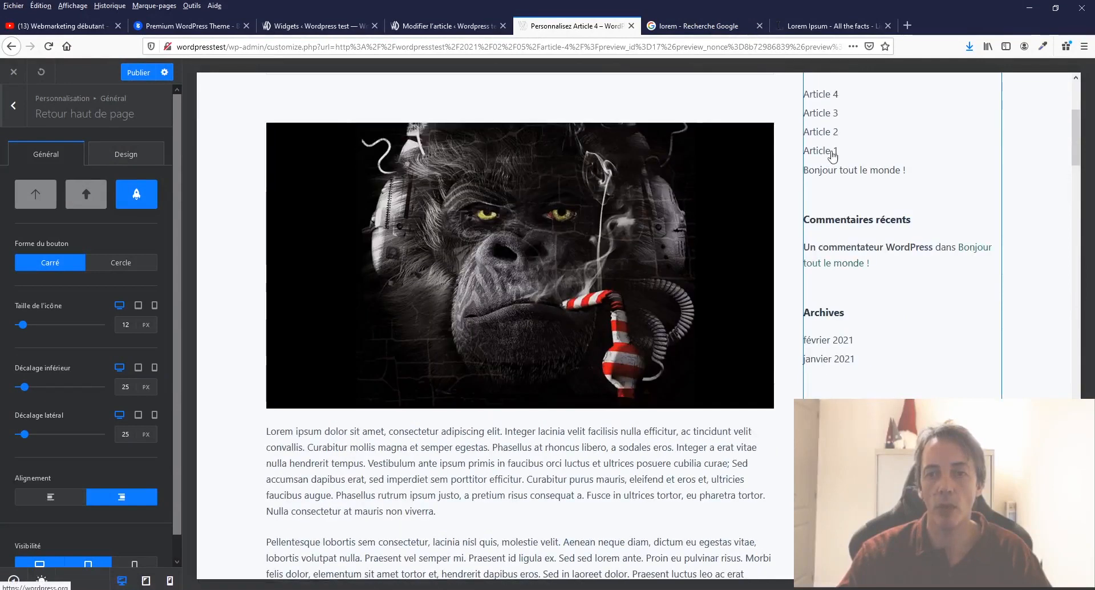
{"action": "left_click", "coordinate": [831, 97]}
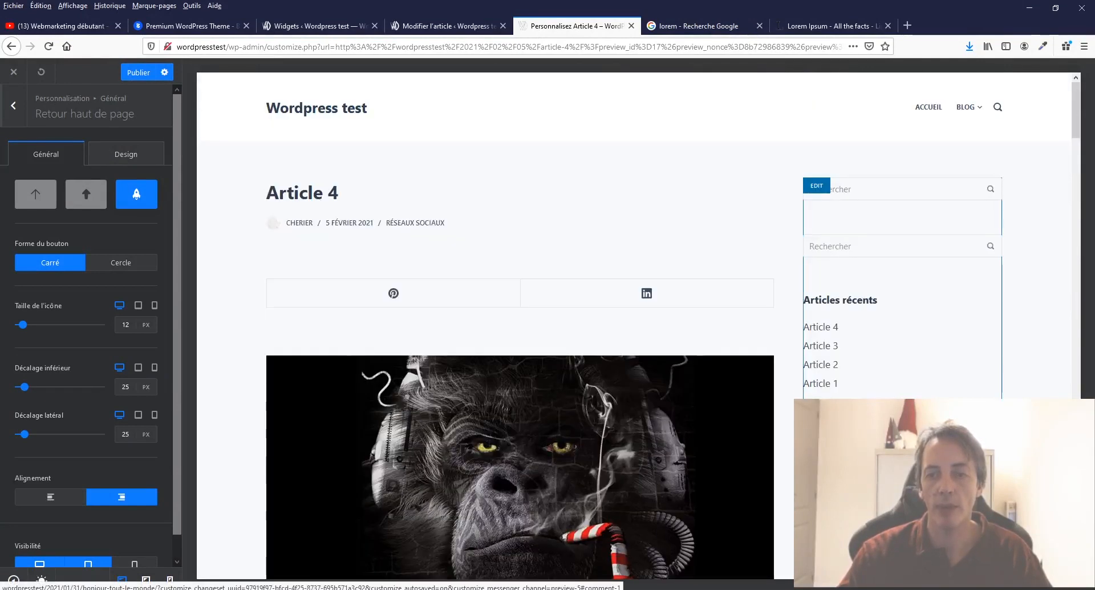
{"action": "scroll", "coordinate": [844, 228], "scroll_direction": "down", "scroll_amount": 8}
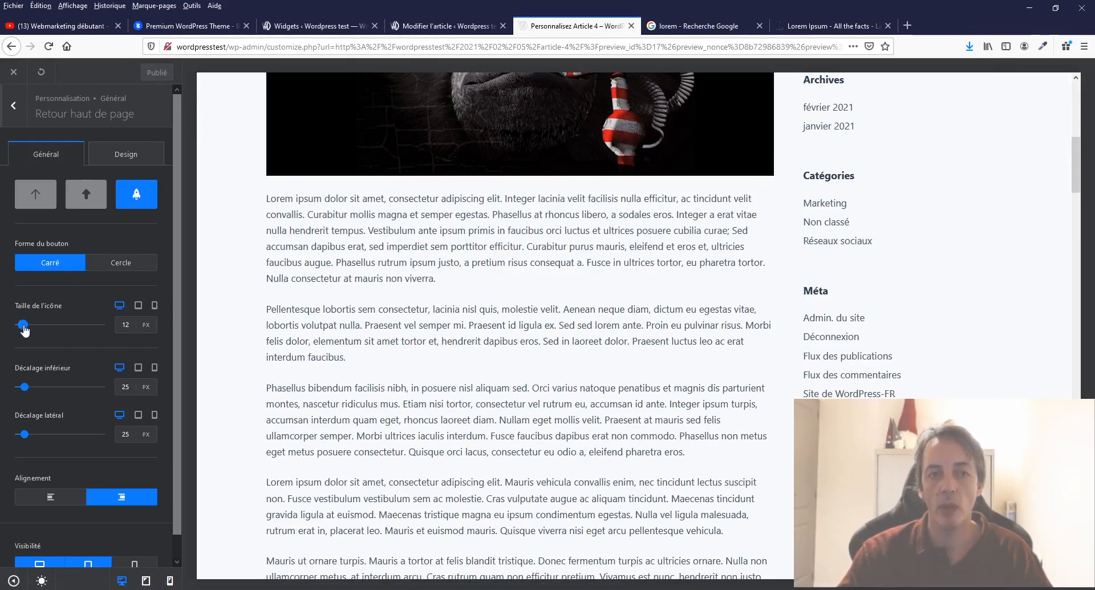
Set the back-to-top button's icon size to 31 px, its bottom offset to 137 px and its side offset to 132 px
{"action": "left_click_drag", "start_coordinate": [22, 325], "coordinate": [62, 327]}
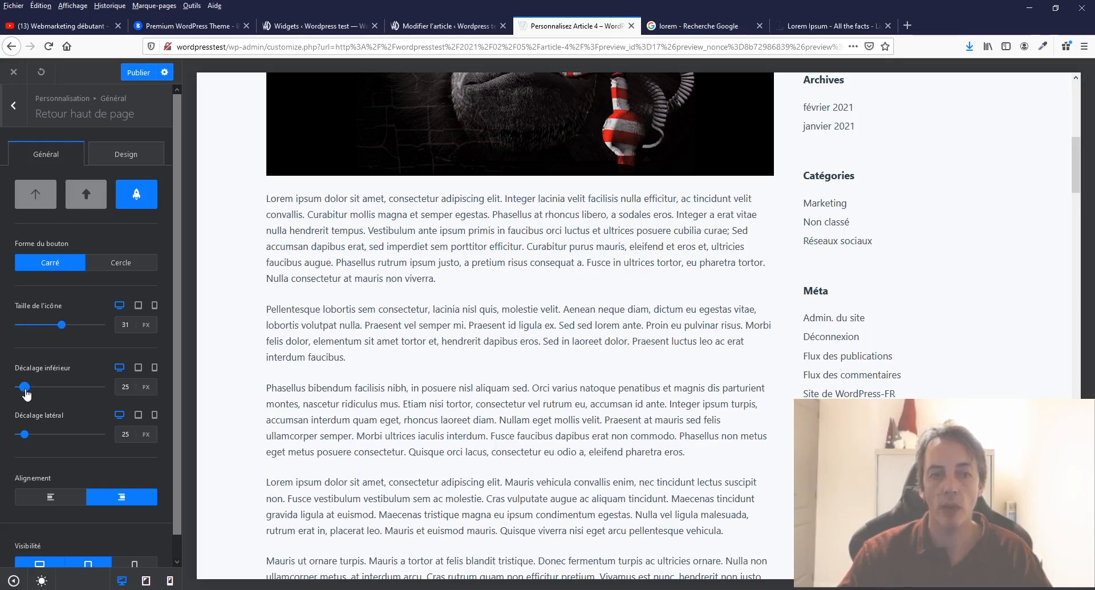
{"action": "left_click_drag", "start_coordinate": [25, 392], "coordinate": [54, 390]}
{"action": "left_click_drag", "start_coordinate": [25, 436], "coordinate": [51, 431]}
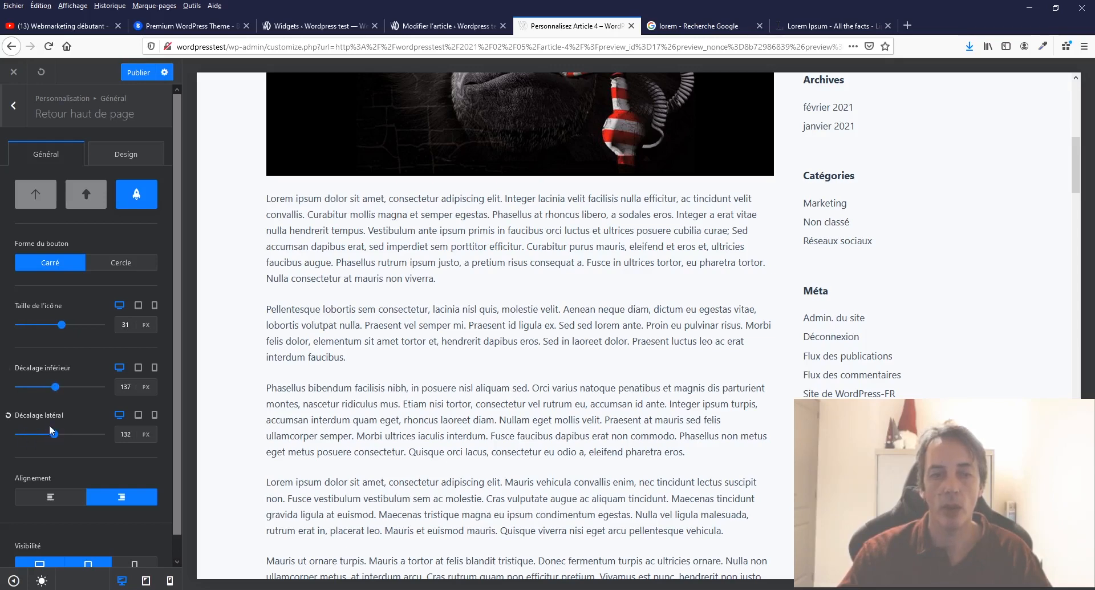
Set the back-to-top button's bottom offset to 63 px and side offset to 40 px, trying left alignment before restoring right alignment
{"action": "left_click_drag", "start_coordinate": [55, 388], "coordinate": [34, 388]}
{"action": "left_click_drag", "start_coordinate": [45, 436], "coordinate": [33, 435]}
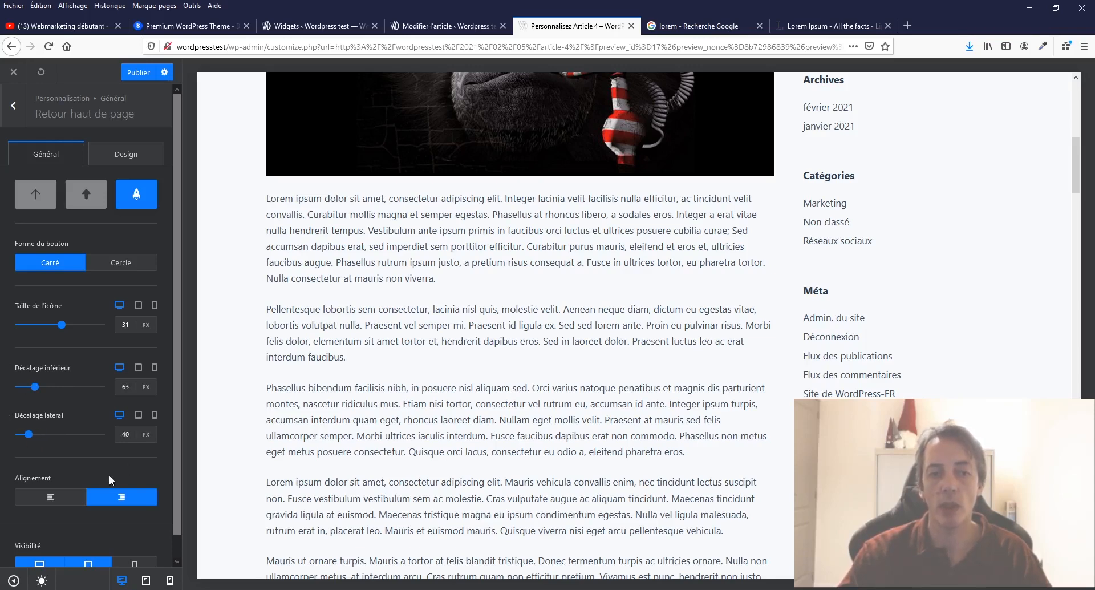
{"action": "scroll", "coordinate": [86, 501], "scroll_direction": "down", "scroll_amount": 1}
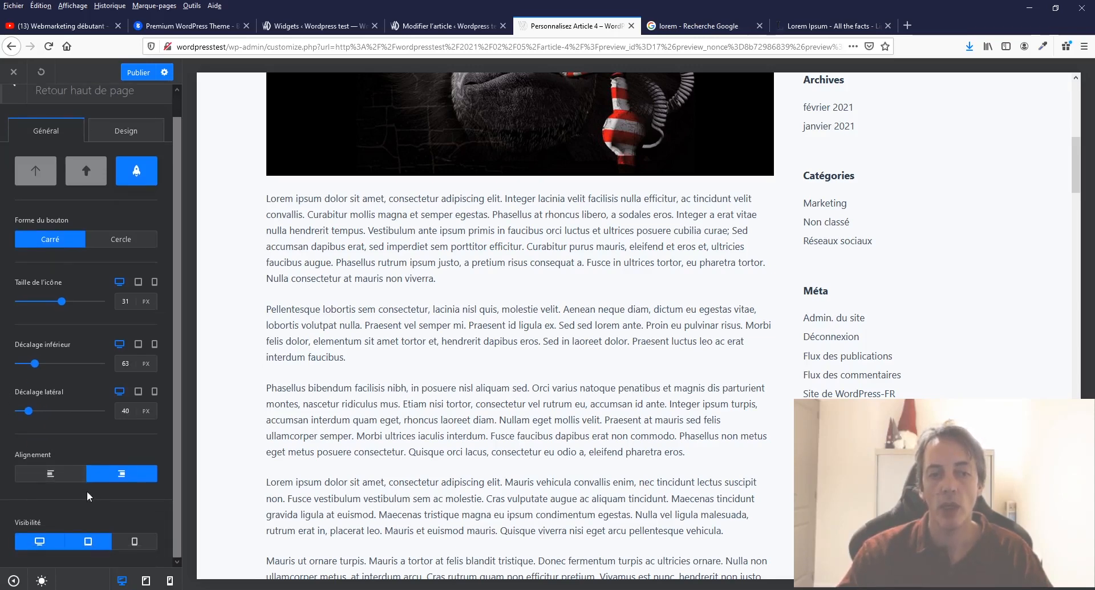
{"action": "left_click", "coordinate": [61, 475]}
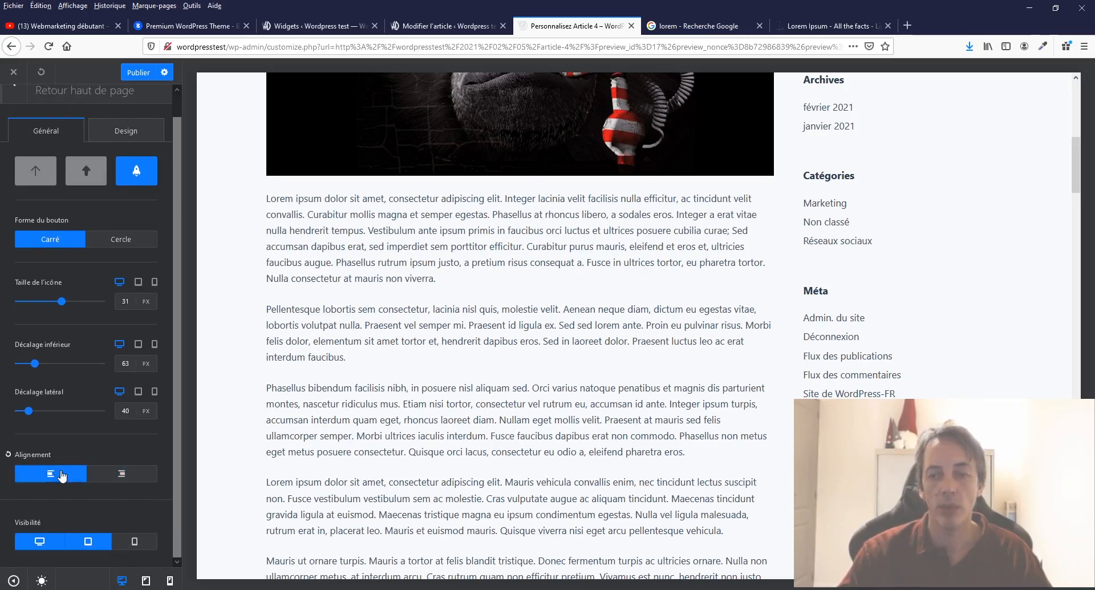
{"action": "left_click", "coordinate": [132, 479]}
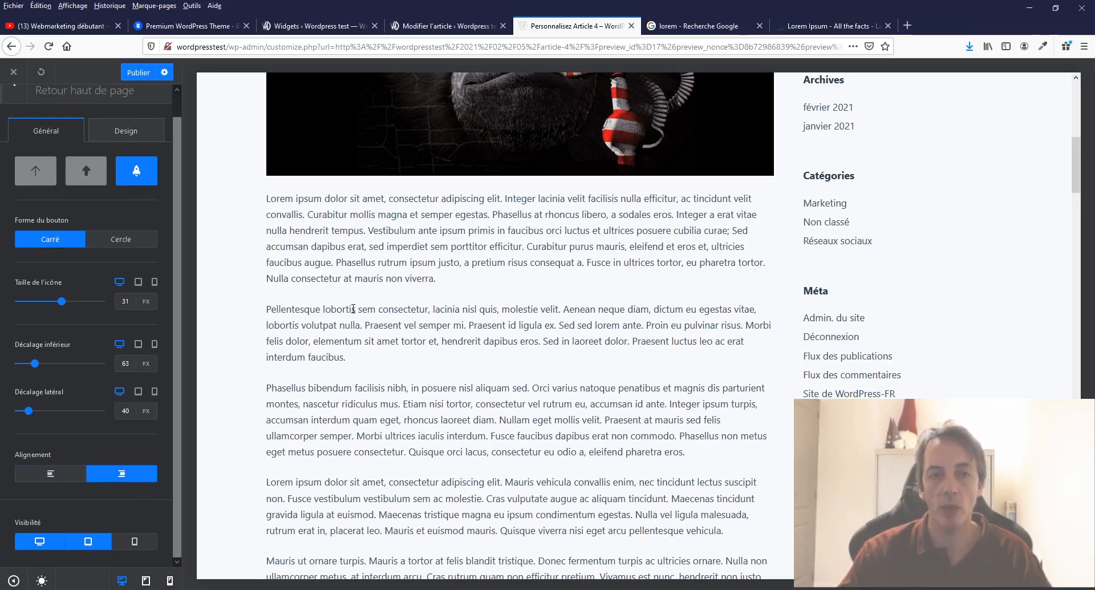
Reload Article 4 from the recent articles in the preview and check the page for the repositioned back-to-top button
{"action": "scroll", "coordinate": [805, 335], "scroll_direction": "down", "scroll_amount": 3}
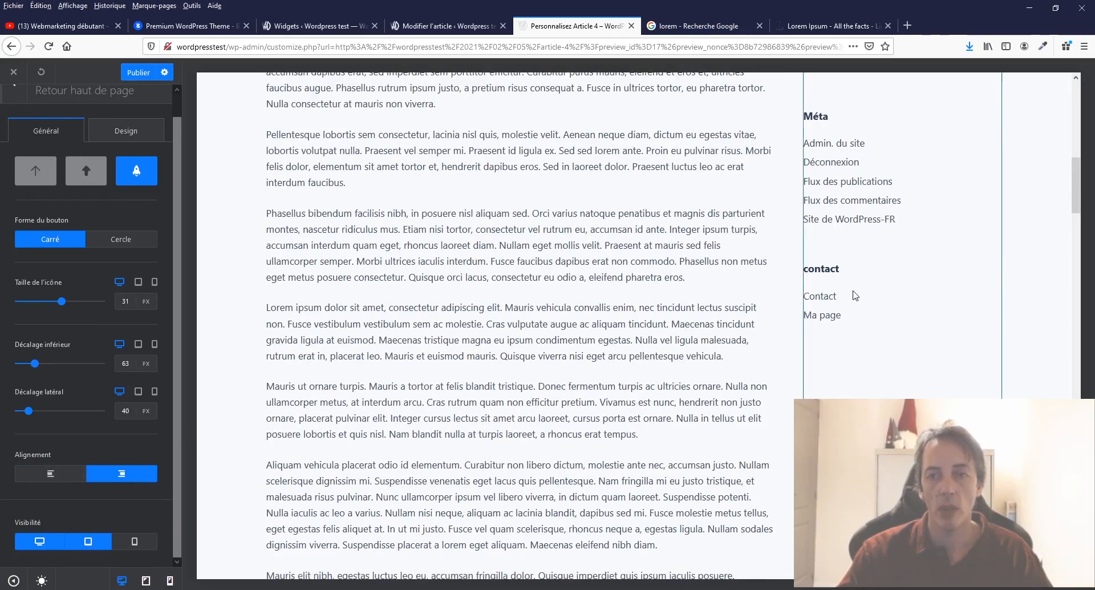
{"action": "scroll", "coordinate": [822, 256], "scroll_direction": "up", "scroll_amount": 5}
{"action": "scroll", "coordinate": [833, 145], "scroll_direction": "up", "scroll_amount": 5}
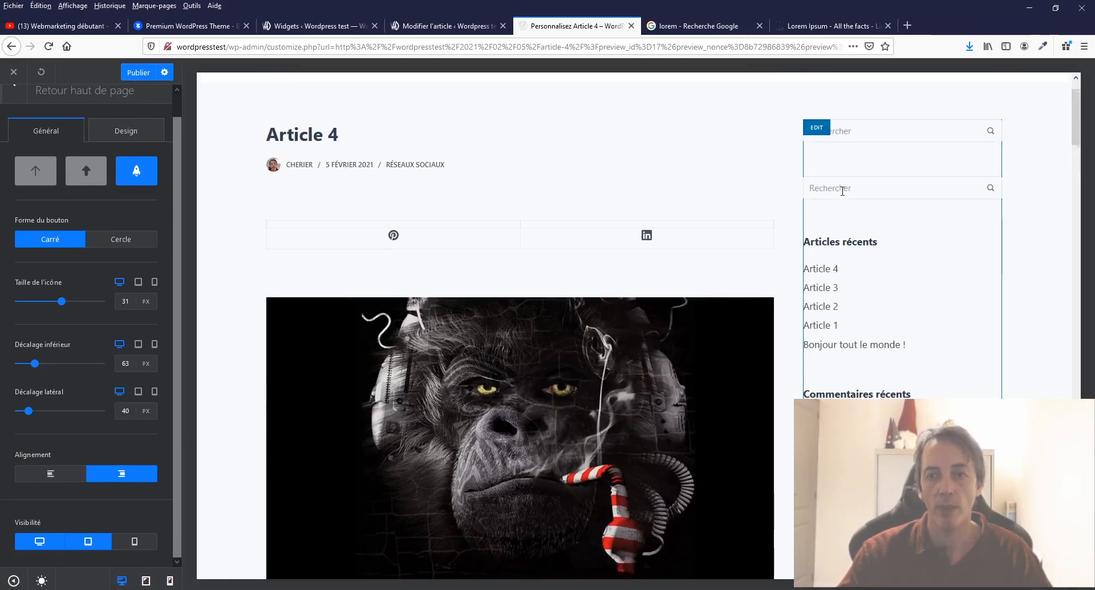
{"action": "left_click", "coordinate": [811, 271]}
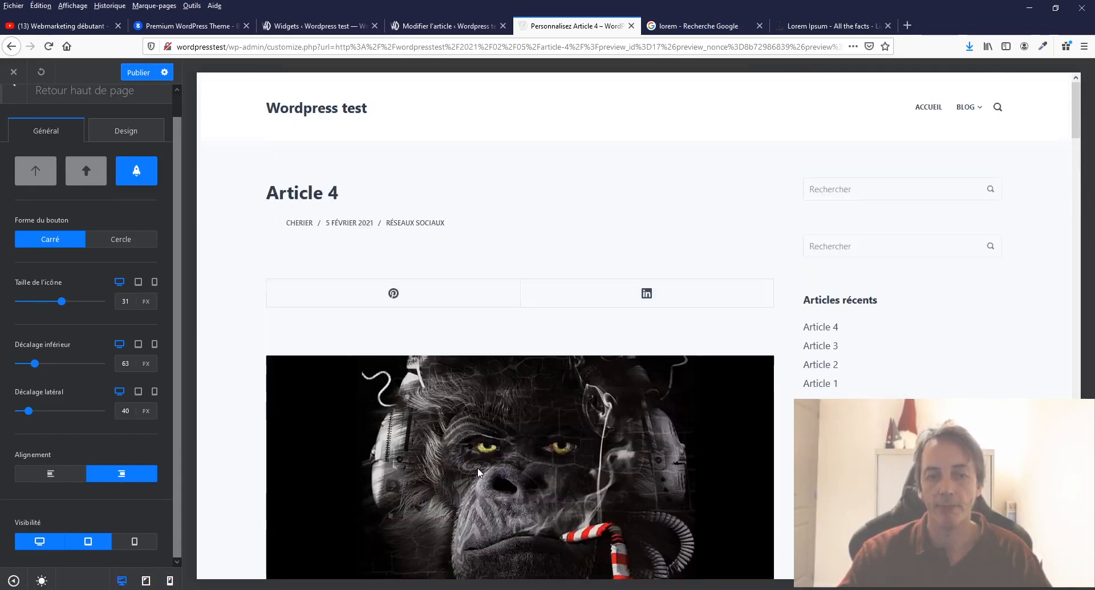
{"action": "scroll", "coordinate": [478, 469], "scroll_direction": "down", "scroll_amount": 13}
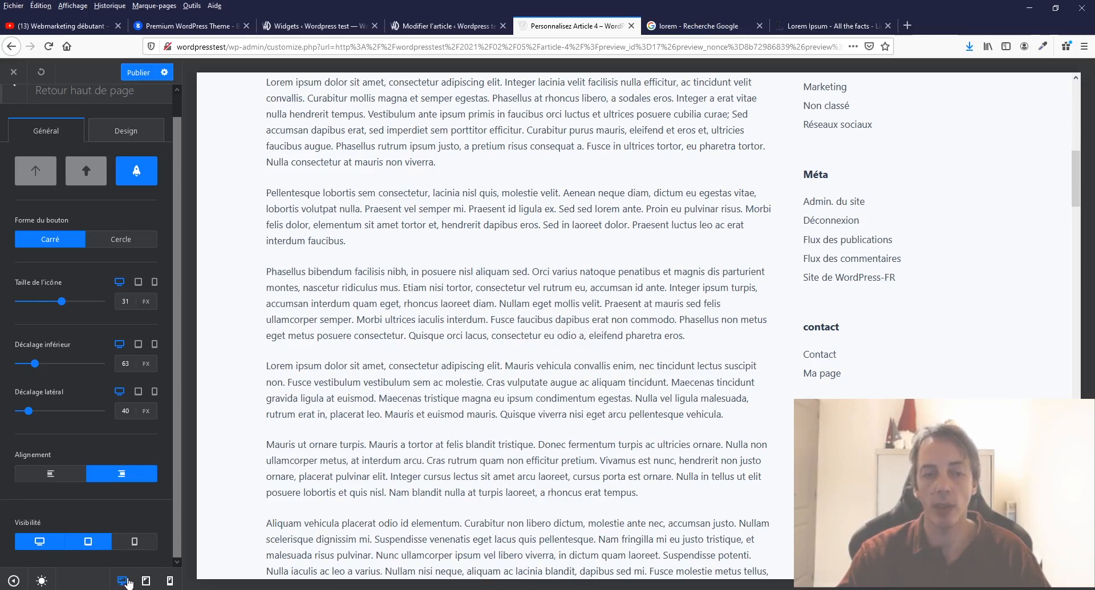
Switch to the mobile preview and make the back-to-top button visible on phones, checking the article's length for it
{"action": "left_click", "coordinate": [169, 581]}
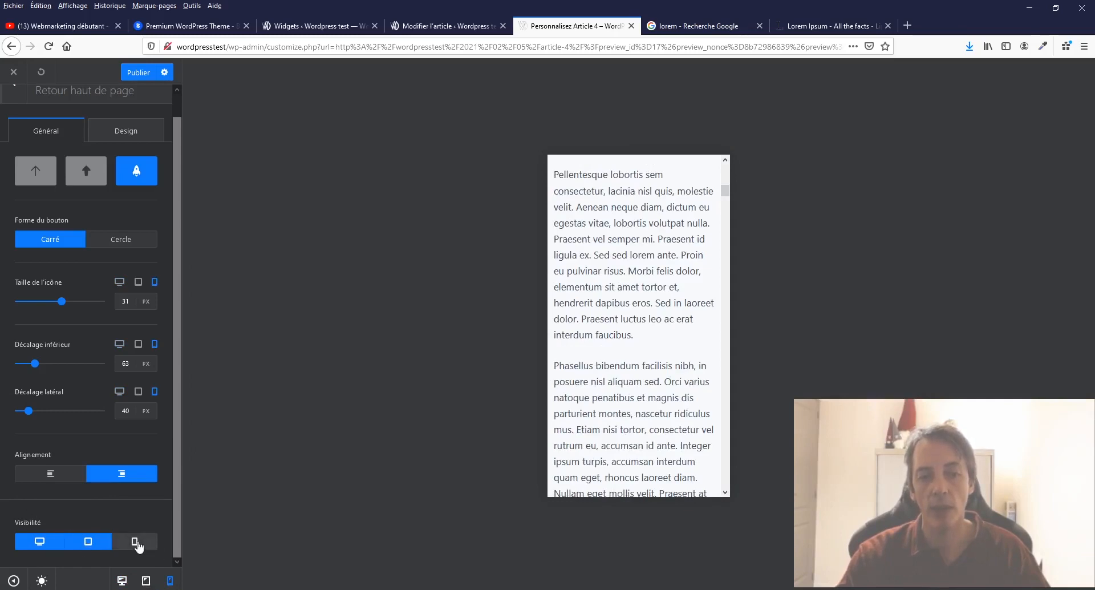
{"action": "scroll", "coordinate": [661, 388], "scroll_direction": "down", "scroll_amount": 10}
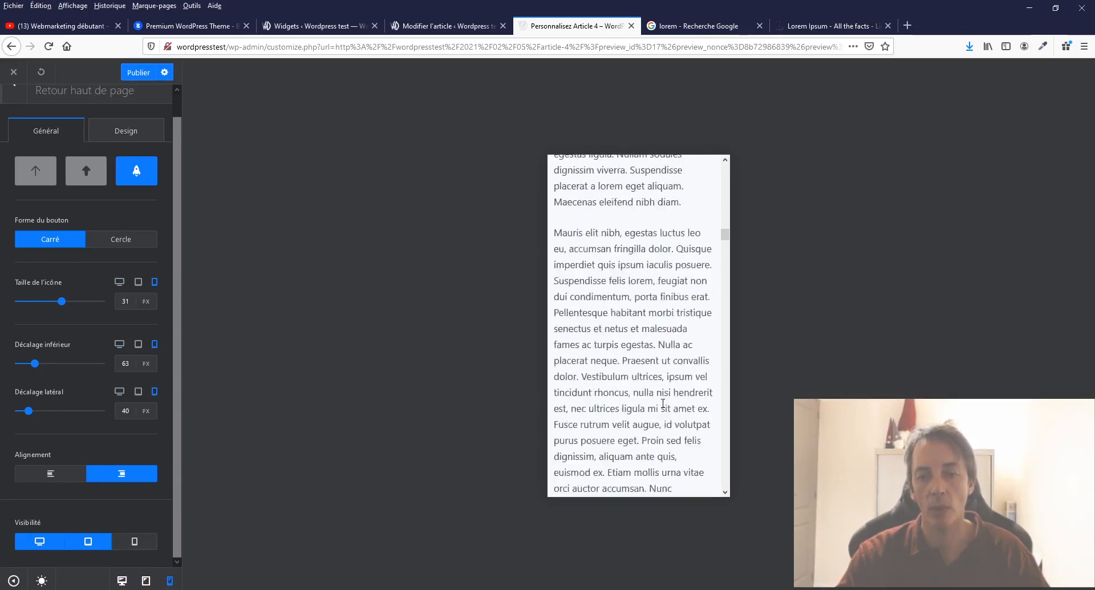
{"action": "scroll", "coordinate": [663, 403], "scroll_direction": "down", "scroll_amount": 15}
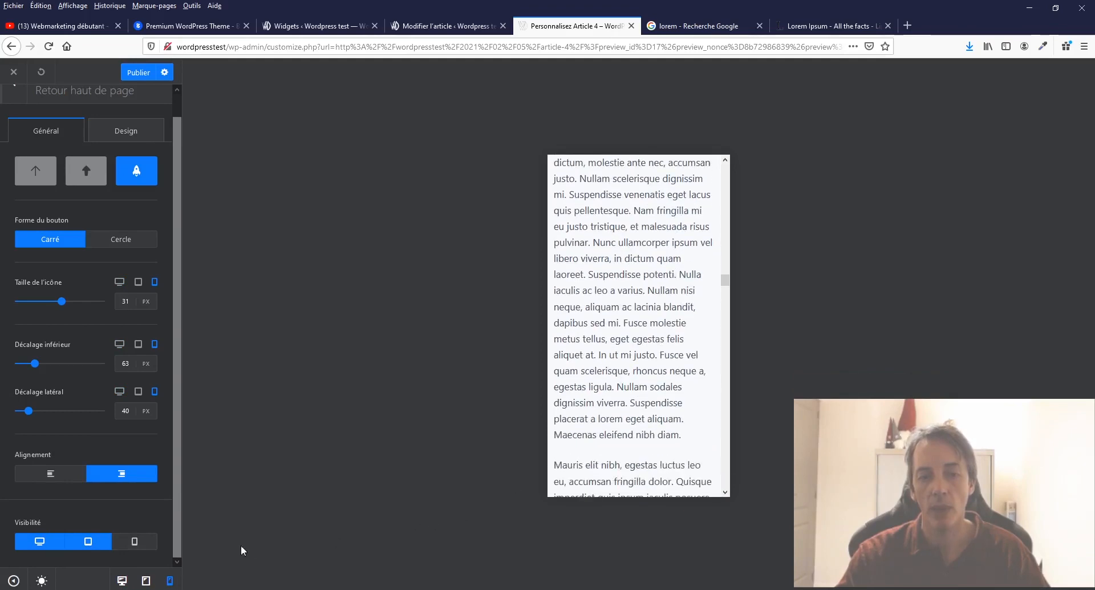
{"action": "left_click", "coordinate": [135, 541]}
{"action": "scroll", "coordinate": [607, 369], "scroll_direction": "down", "scroll_amount": 5}
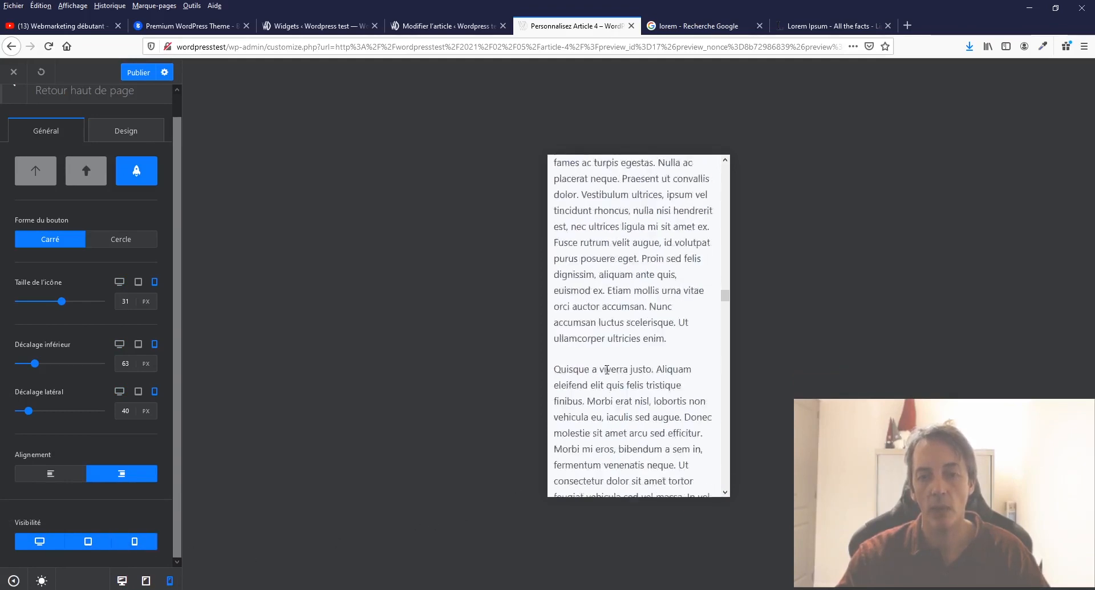
{"action": "scroll", "coordinate": [607, 370], "scroll_direction": "up", "scroll_amount": 10}
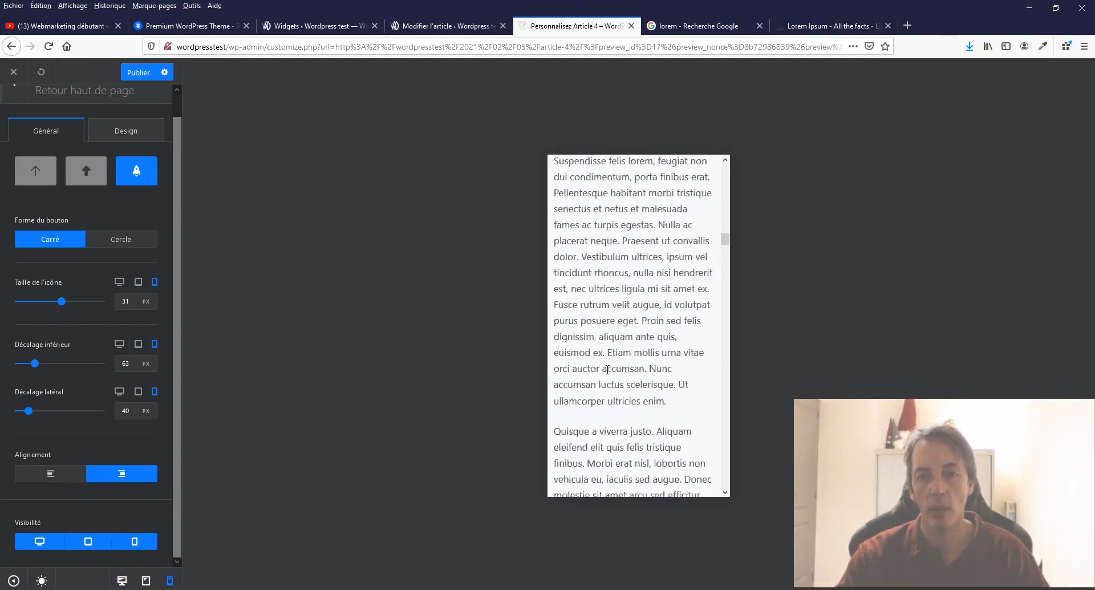
{"action": "scroll", "coordinate": [608, 370], "scroll_direction": "up", "scroll_amount": 12}
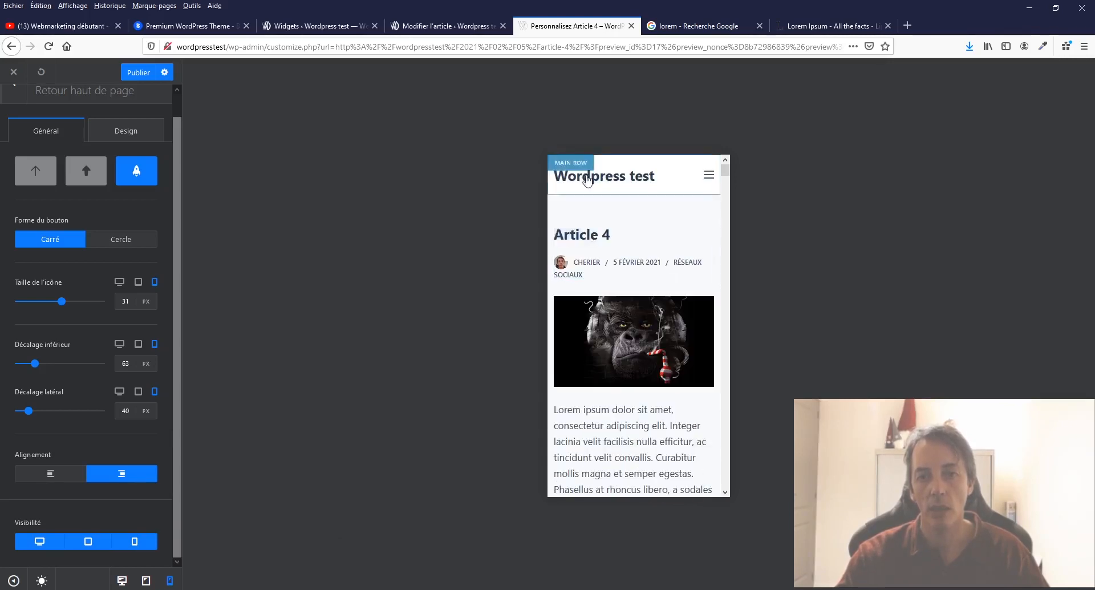
Open the Blog page from the site's mobile menu and check the back-to-top button among the articles
{"action": "left_click", "coordinate": [709, 180]}
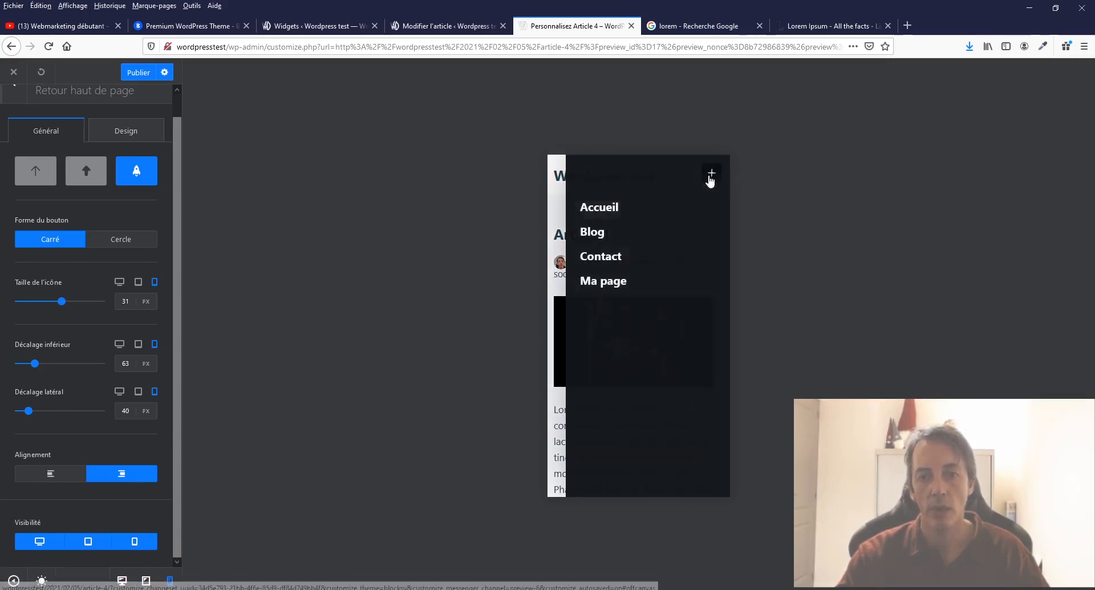
{"action": "left_click", "coordinate": [593, 231]}
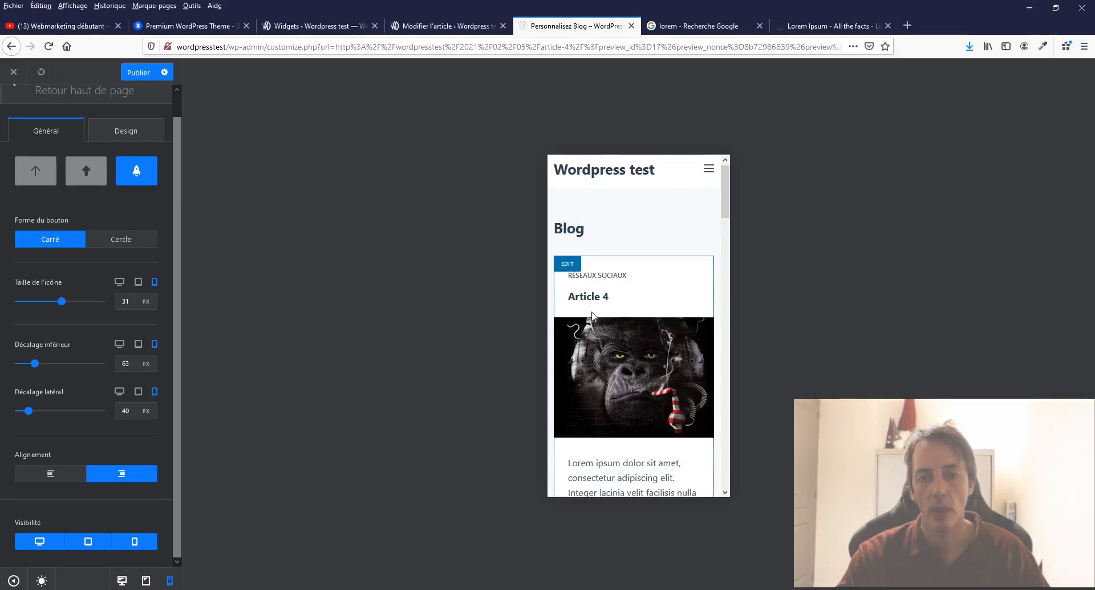
{"action": "scroll", "coordinate": [592, 315], "scroll_direction": "down", "scroll_amount": 5}
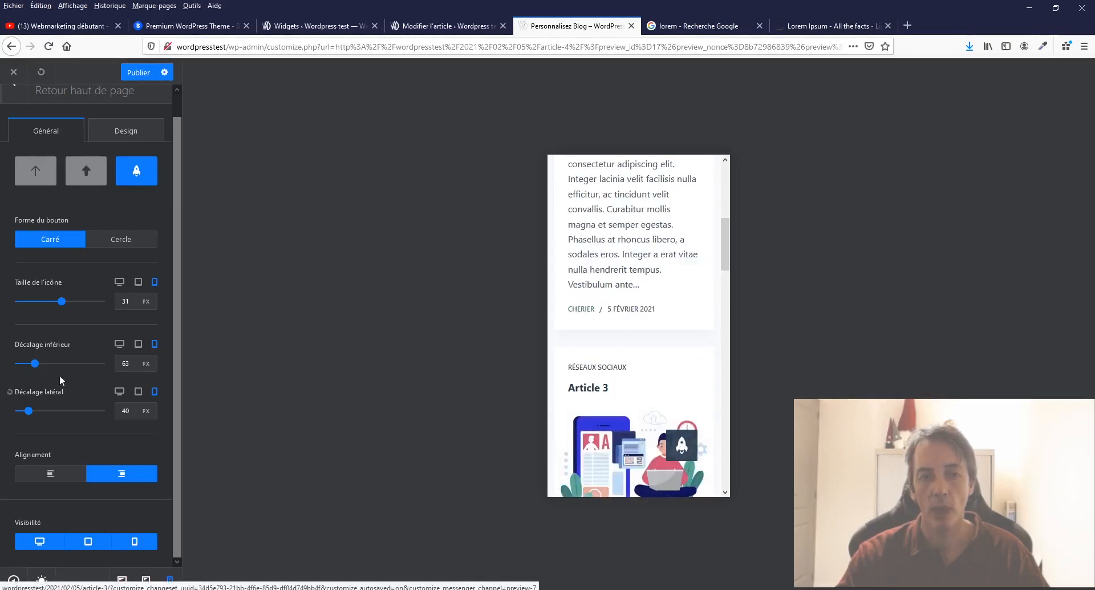
Set the back-to-top button's mobile icon size to 11 px, then return to the desktop preview and the Général options
{"action": "left_click_drag", "start_coordinate": [60, 302], "coordinate": [19, 324]}
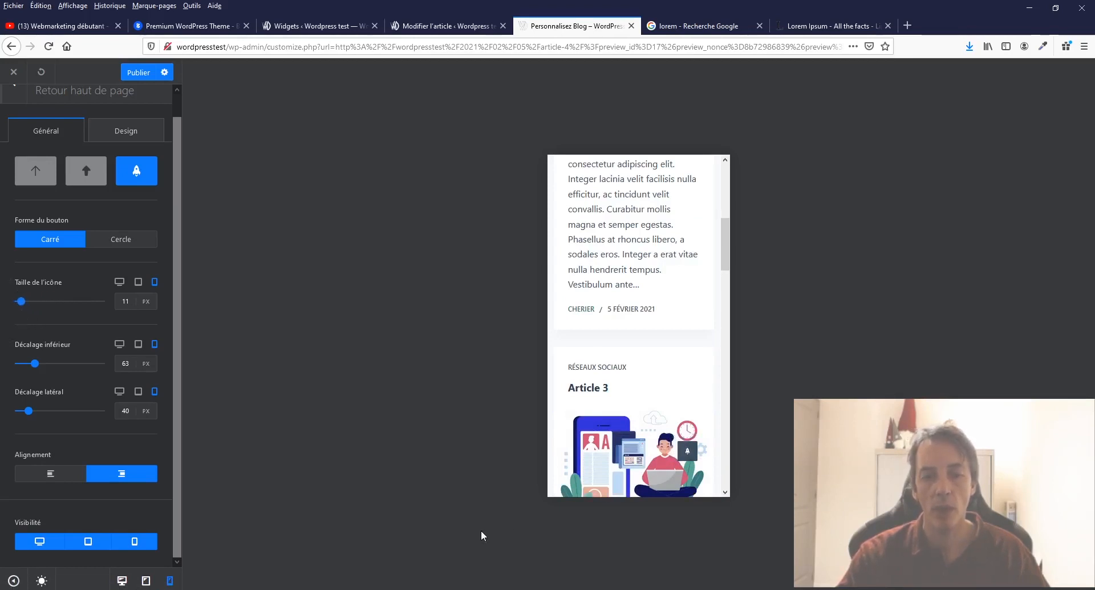
{"action": "left_click", "coordinate": [122, 581]}
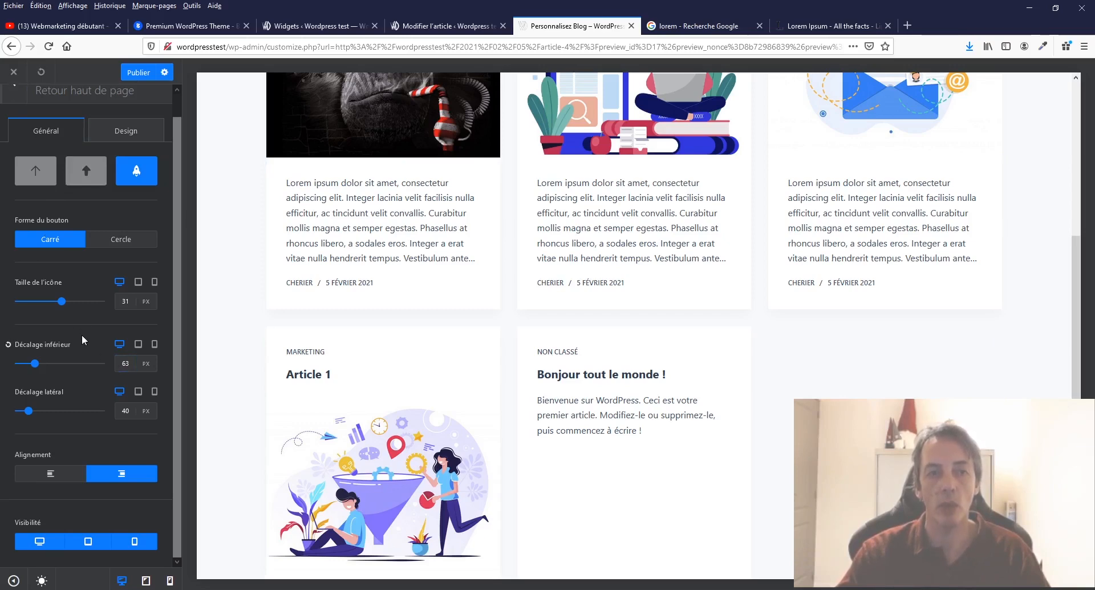
{"action": "scroll", "coordinate": [83, 340], "scroll_direction": "up", "scroll_amount": 2}
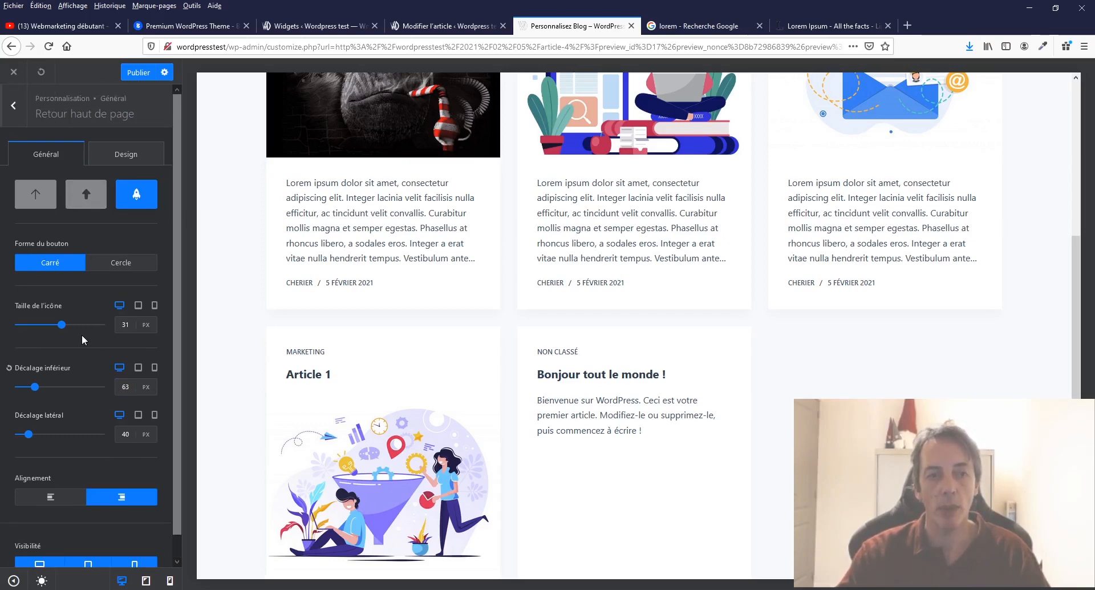
{"action": "left_click", "coordinate": [14, 113]}
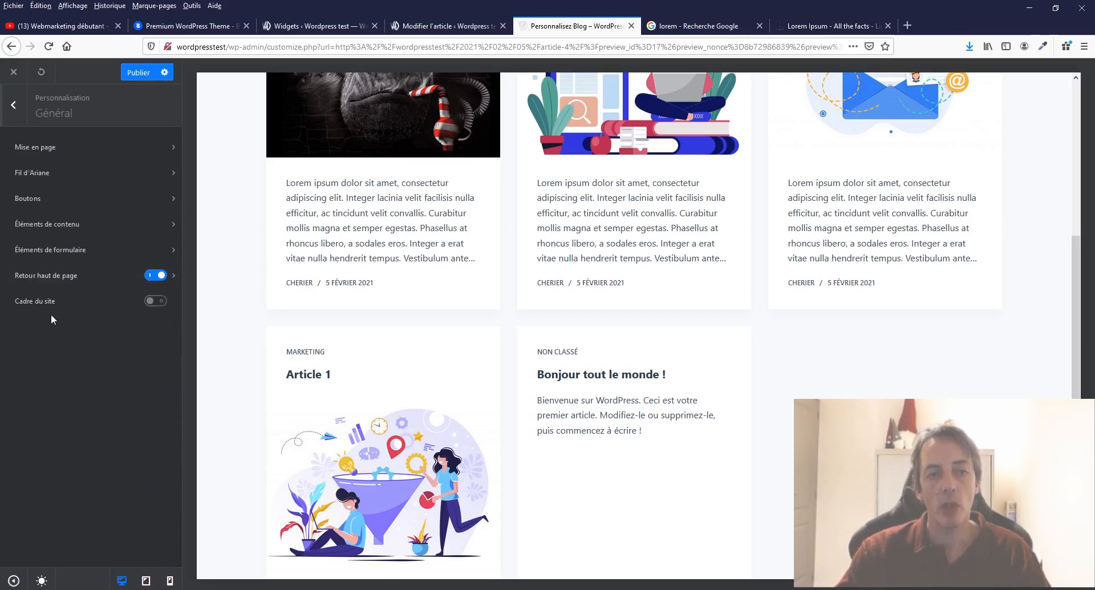
Enable the site frame (Cadre du site) and set its width to 0 px
{"action": "scroll", "coordinate": [722, 310], "scroll_direction": "up", "scroll_amount": 5}
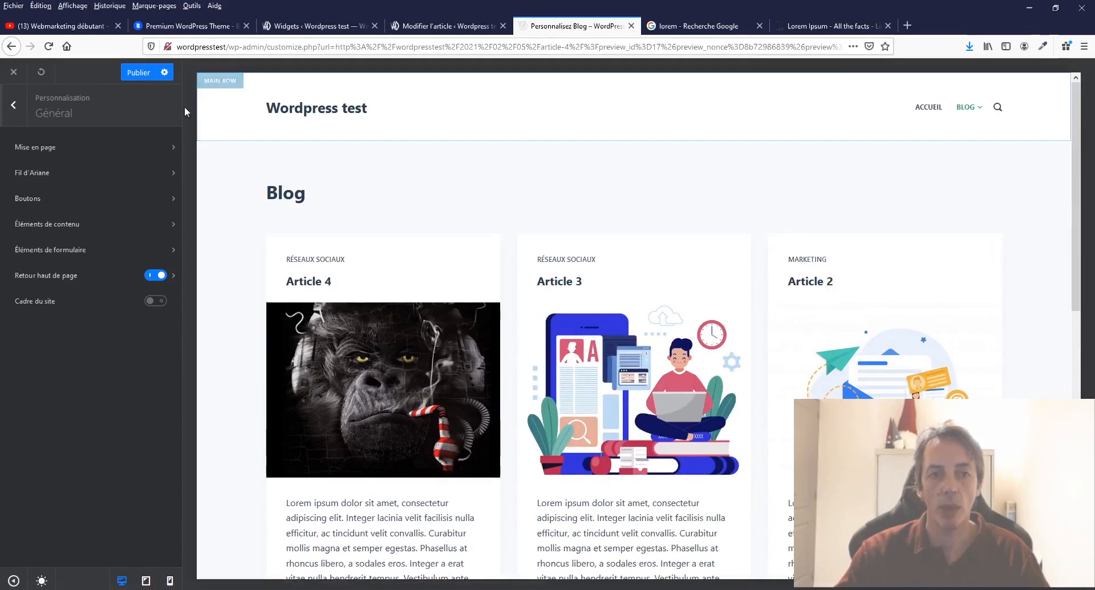
{"action": "left_click", "coordinate": [155, 301]}
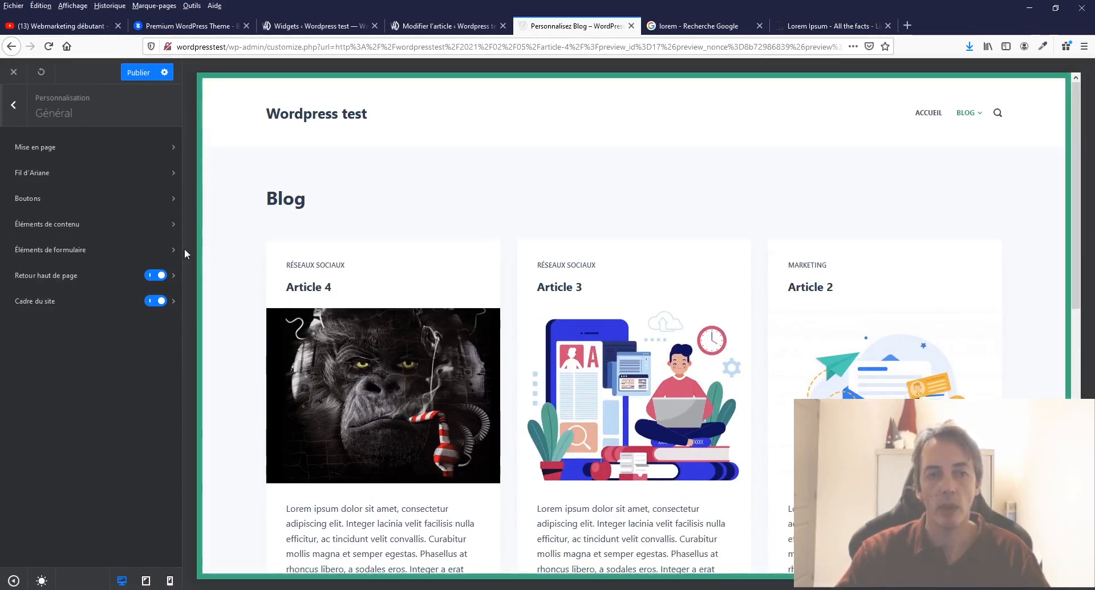
{"action": "left_click", "coordinate": [175, 302]}
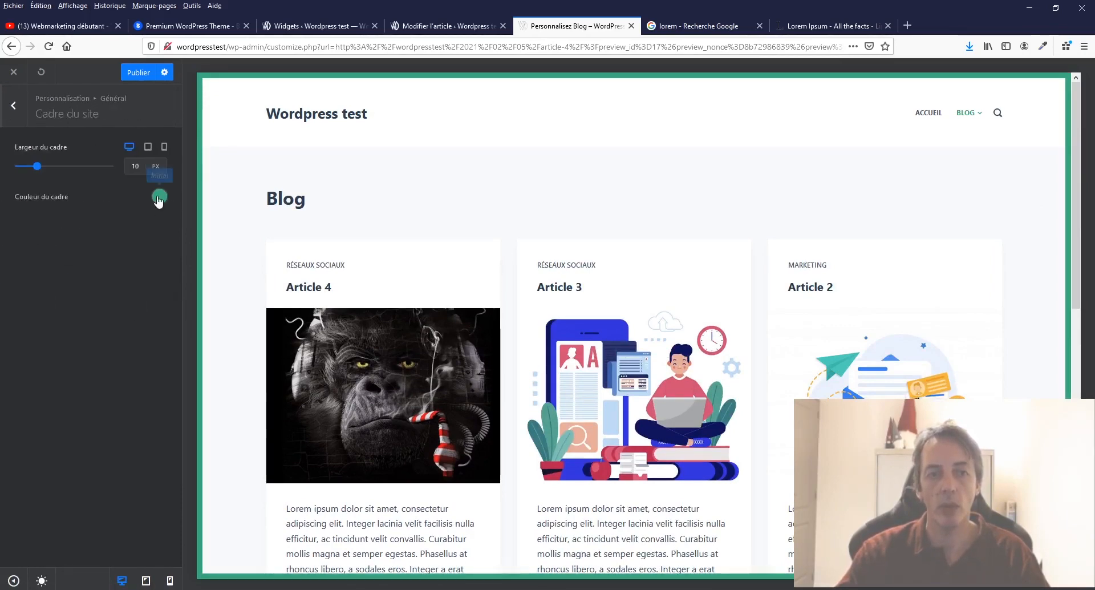
{"action": "left_click_drag", "start_coordinate": [37, 168], "coordinate": [3, 197]}
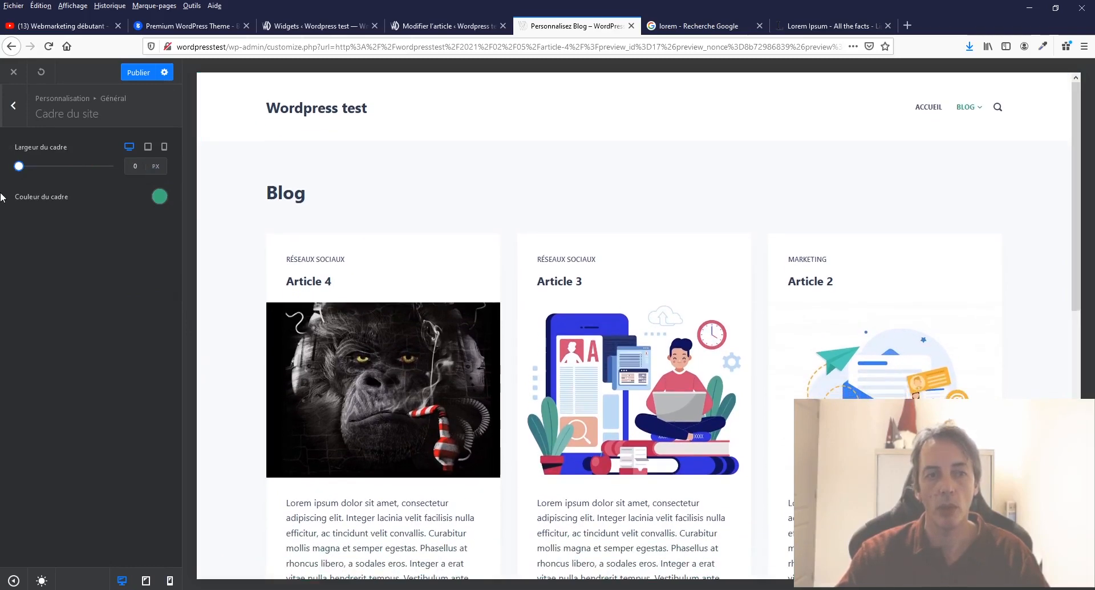
{"action": "left_click", "coordinate": [14, 109]}
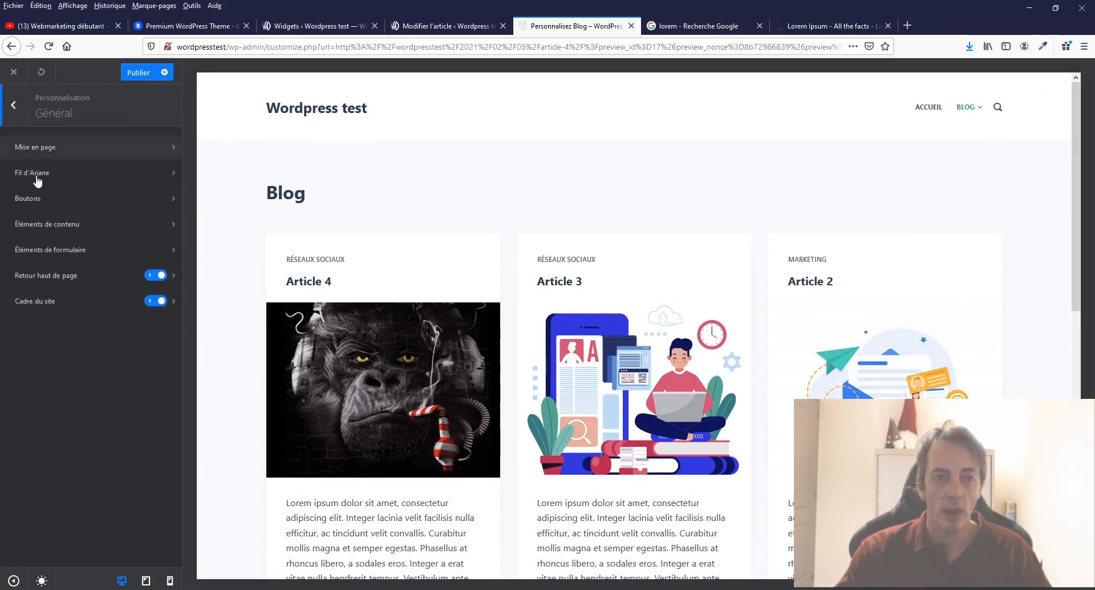
Open the footer customisation (Pied de page) and bring the Blog page's footer into view in the preview
{"action": "left_click", "coordinate": [13, 105]}
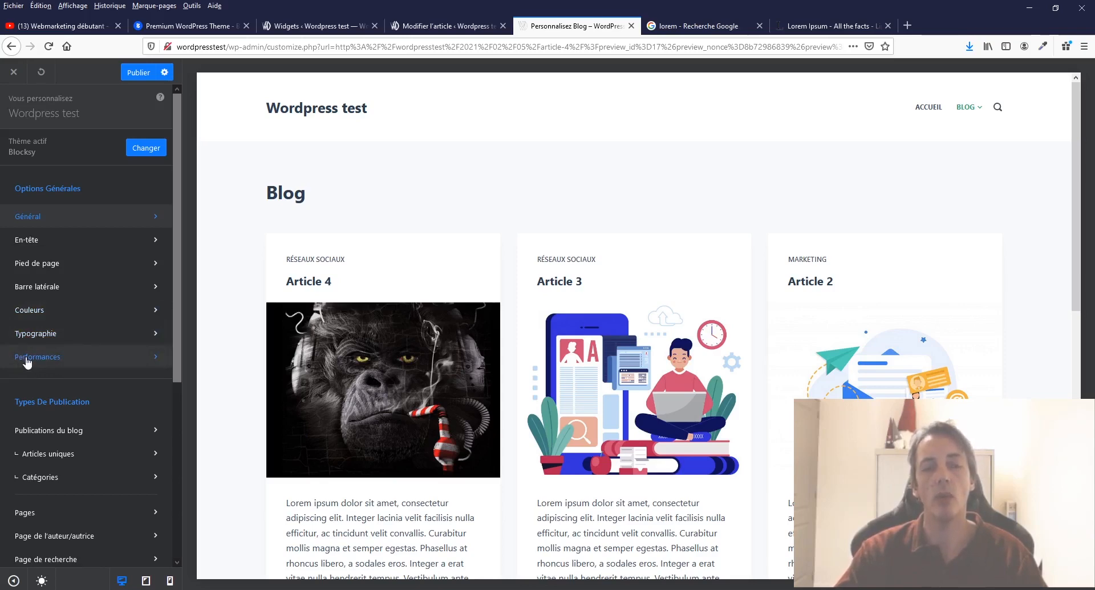
{"action": "left_click", "coordinate": [26, 263]}
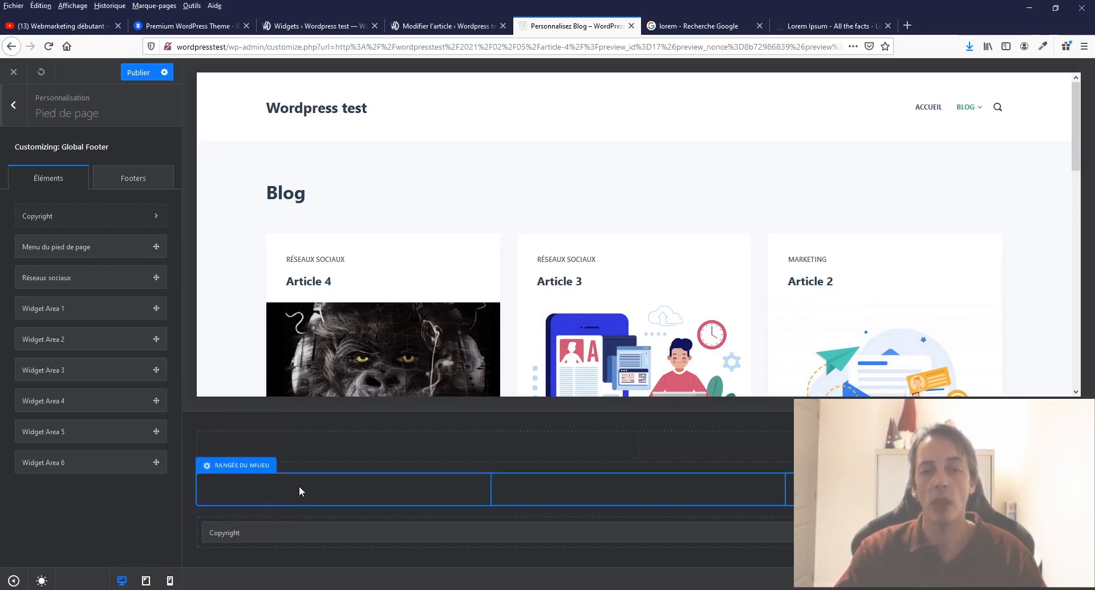
{"action": "left_click", "coordinate": [285, 443]}
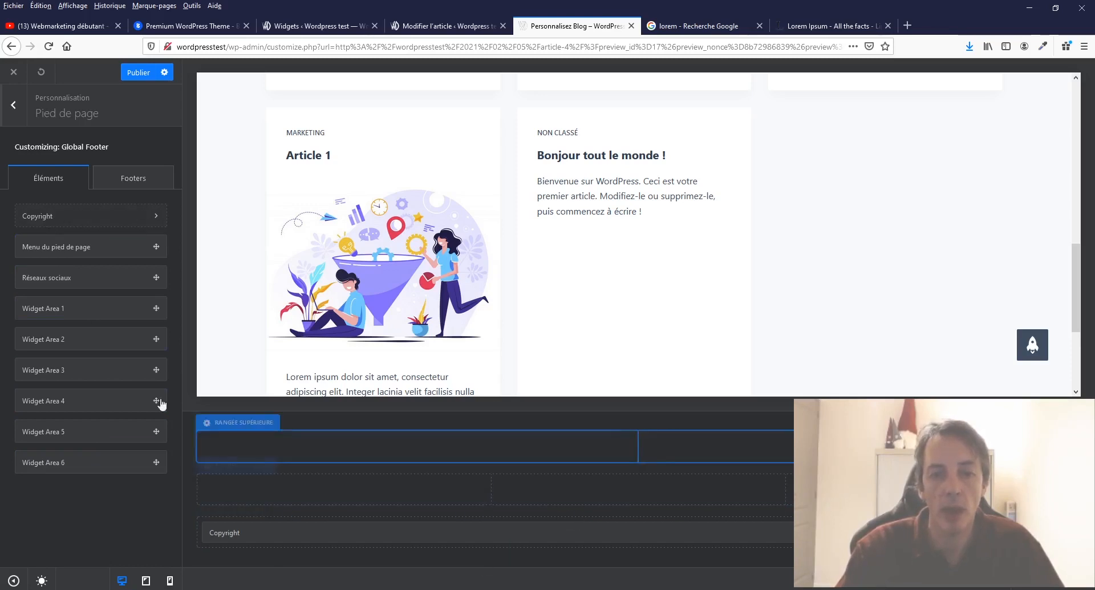
{"action": "scroll", "coordinate": [780, 384], "scroll_direction": "down", "scroll_amount": 4}
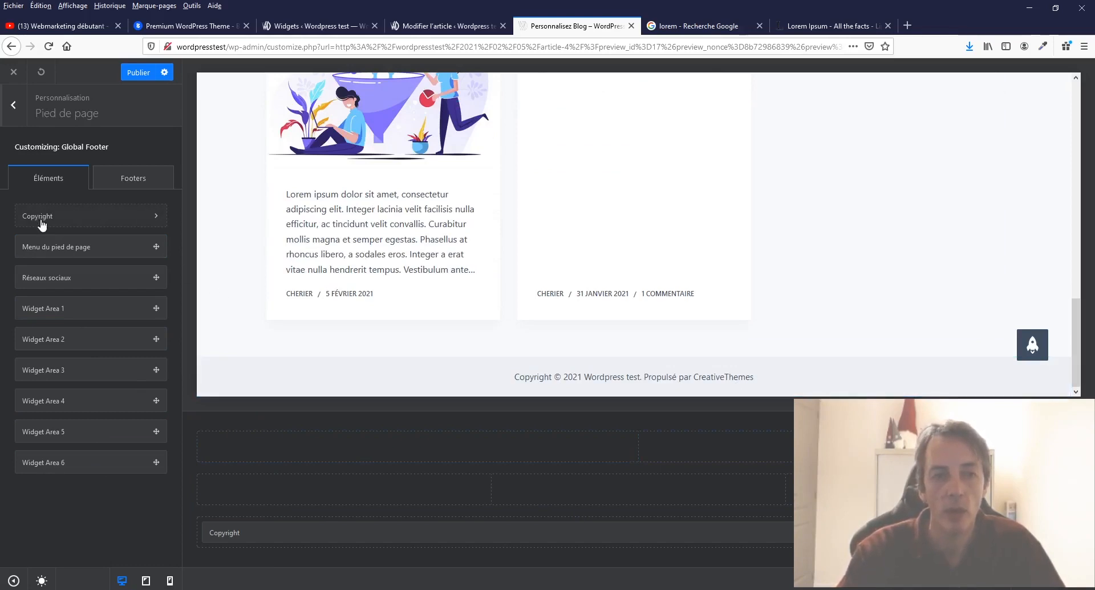
Examine the footer's Copyright element settings, opening them from both the element list and the footer layout
{"action": "left_click", "coordinate": [158, 218]}
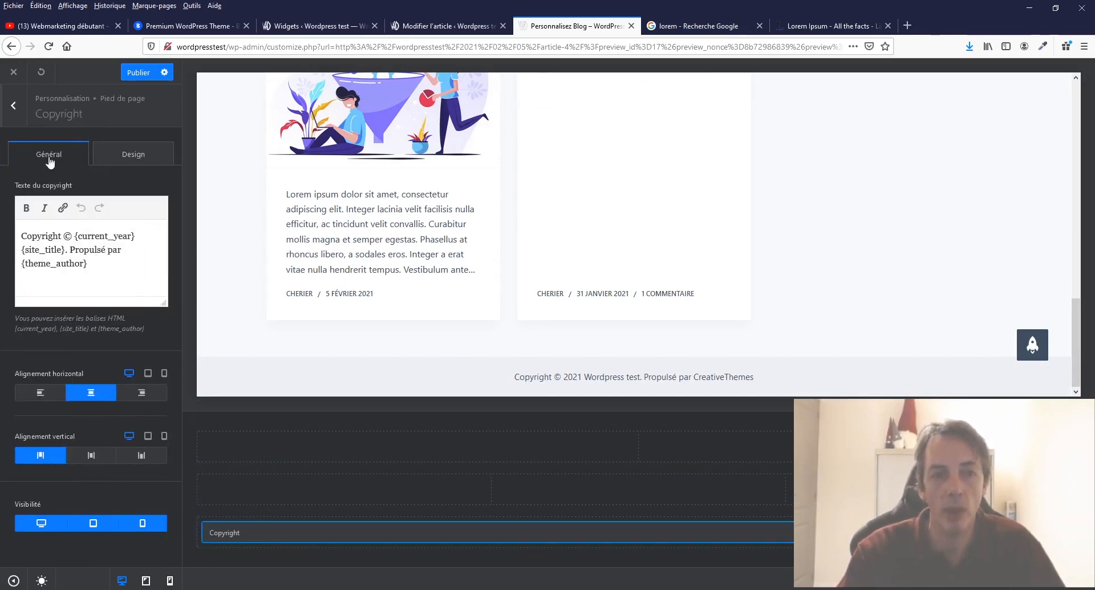
{"action": "left_click", "coordinate": [14, 110]}
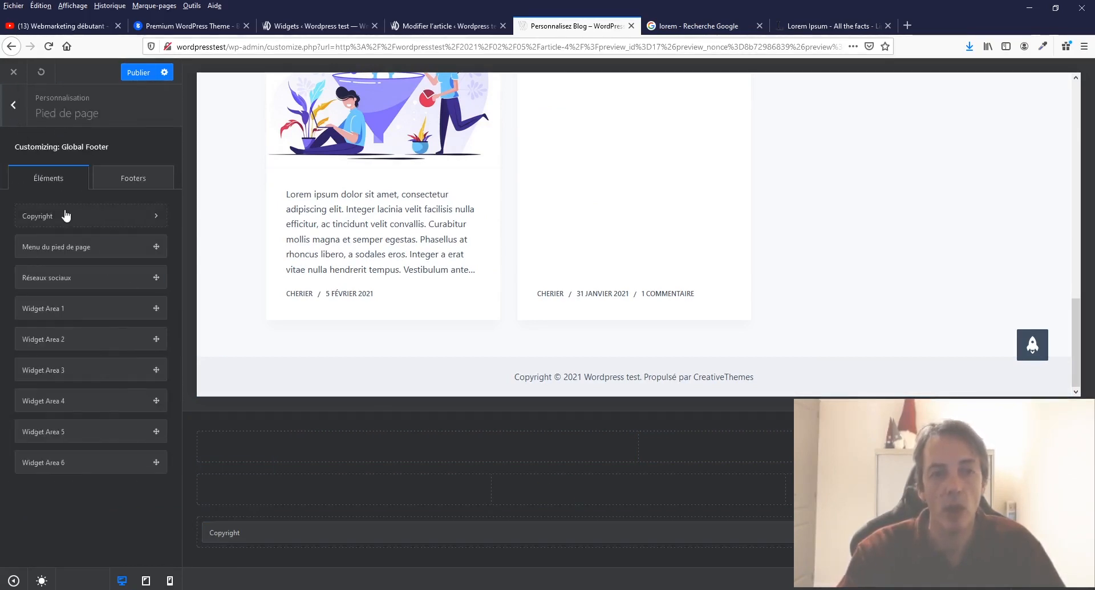
{"action": "left_click", "coordinate": [218, 533]}
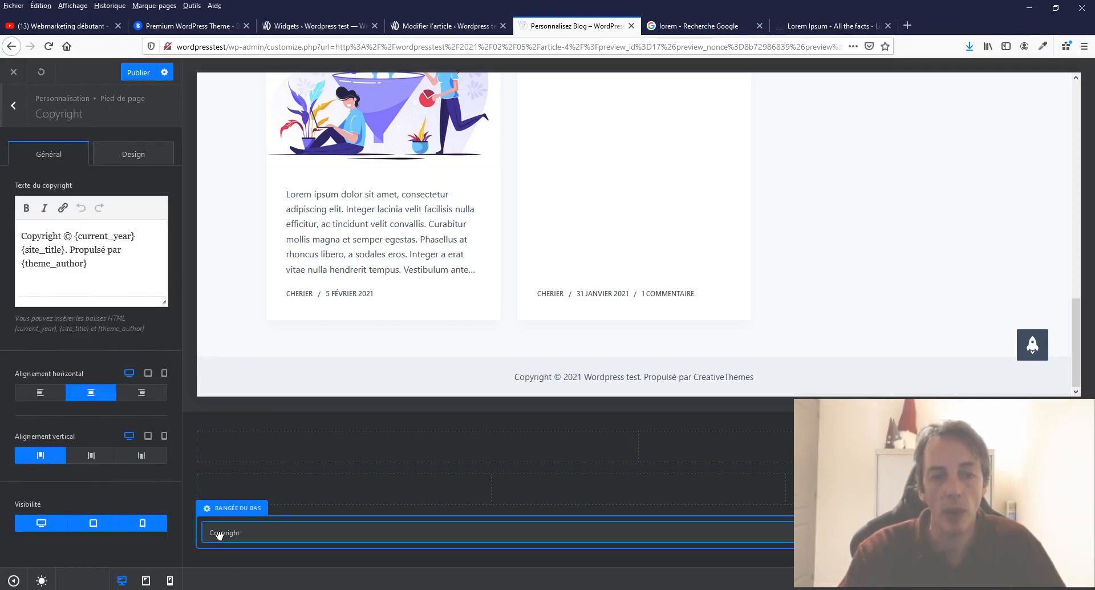
Place the Menu du pied de page element in the centre column of the footer's middle row
{"action": "left_click", "coordinate": [13, 107]}
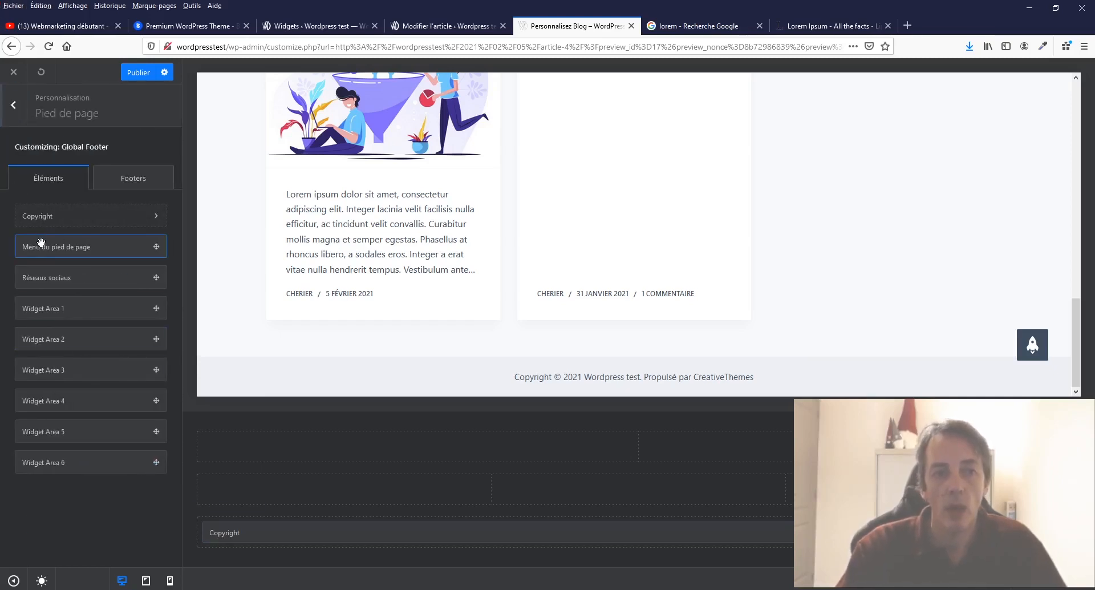
{"action": "left_click_drag", "start_coordinate": [44, 247], "coordinate": [626, 484]}
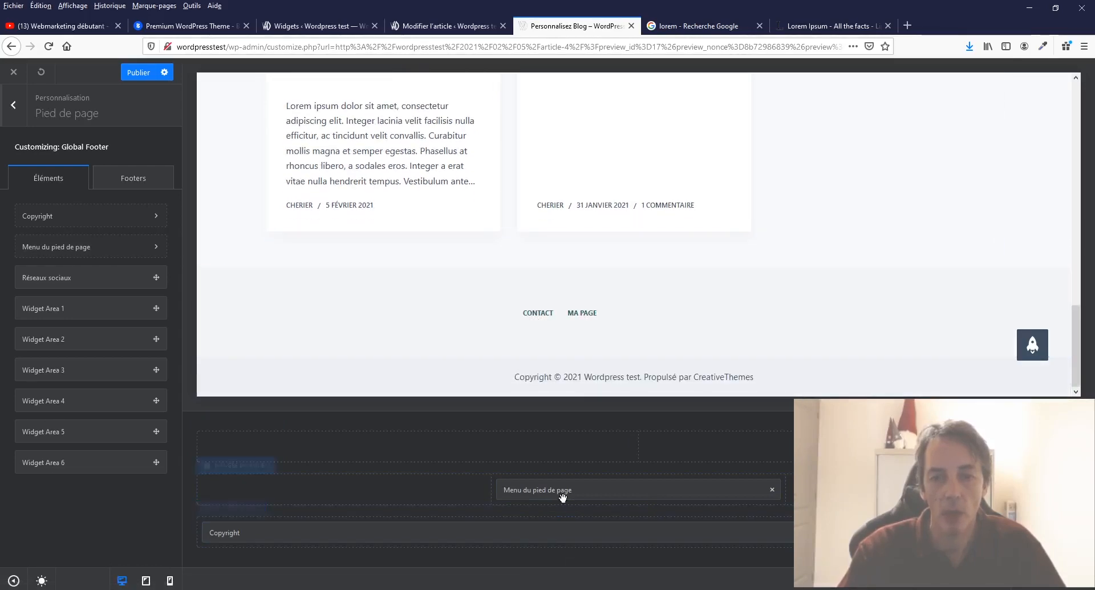
Move the Menu du pied de page element out of the footer's middle row into the first column of the top row
{"action": "left_click_drag", "start_coordinate": [562, 497], "coordinate": [318, 491]}
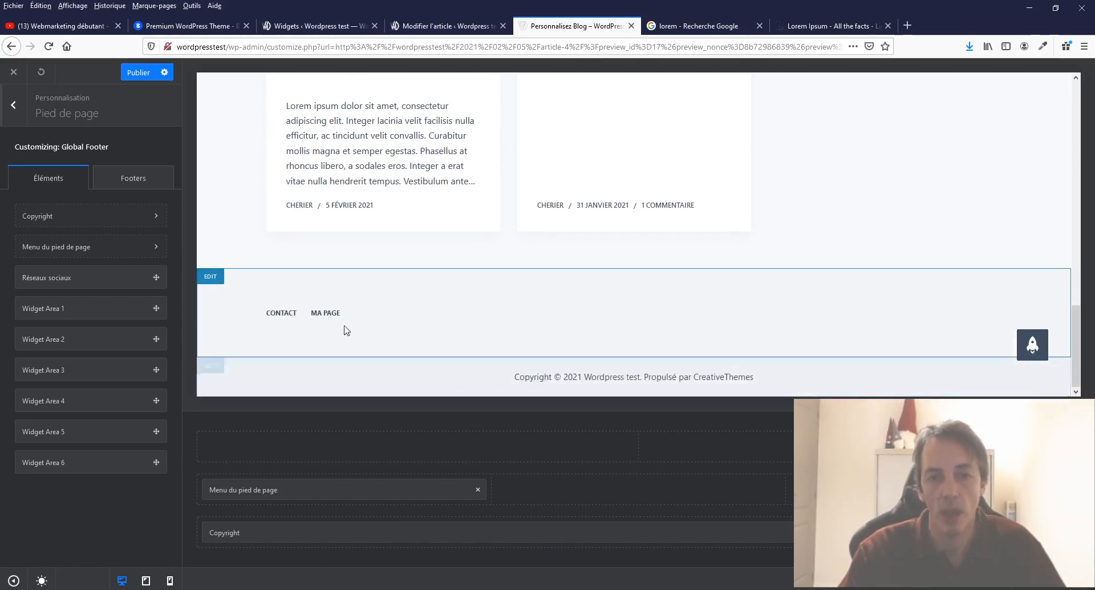
{"action": "left_click_drag", "start_coordinate": [276, 489], "coordinate": [282, 446]}
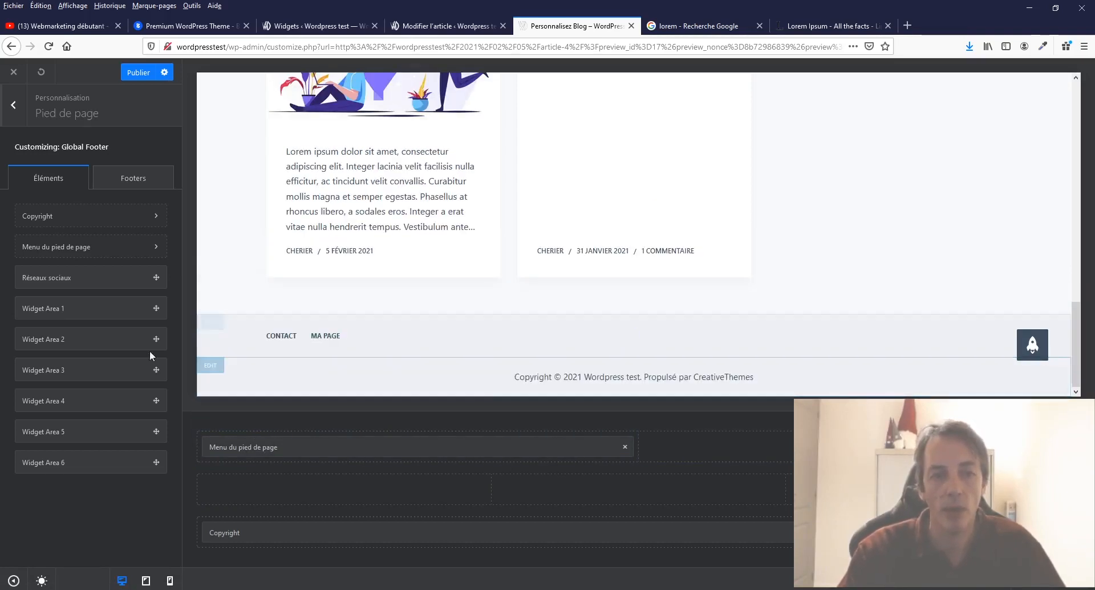
Place Widget Area 1 in the first column of the footer's middle row and add an Articles récents widget to it
{"action": "left_click_drag", "start_coordinate": [54, 308], "coordinate": [296, 490]}
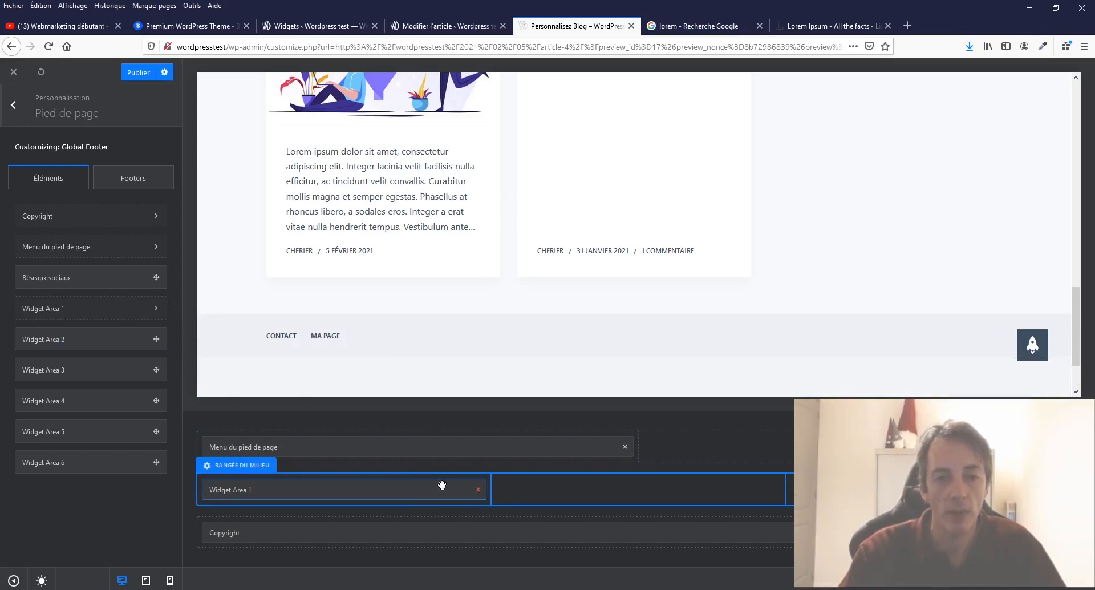
{"action": "left_click", "coordinate": [232, 489]}
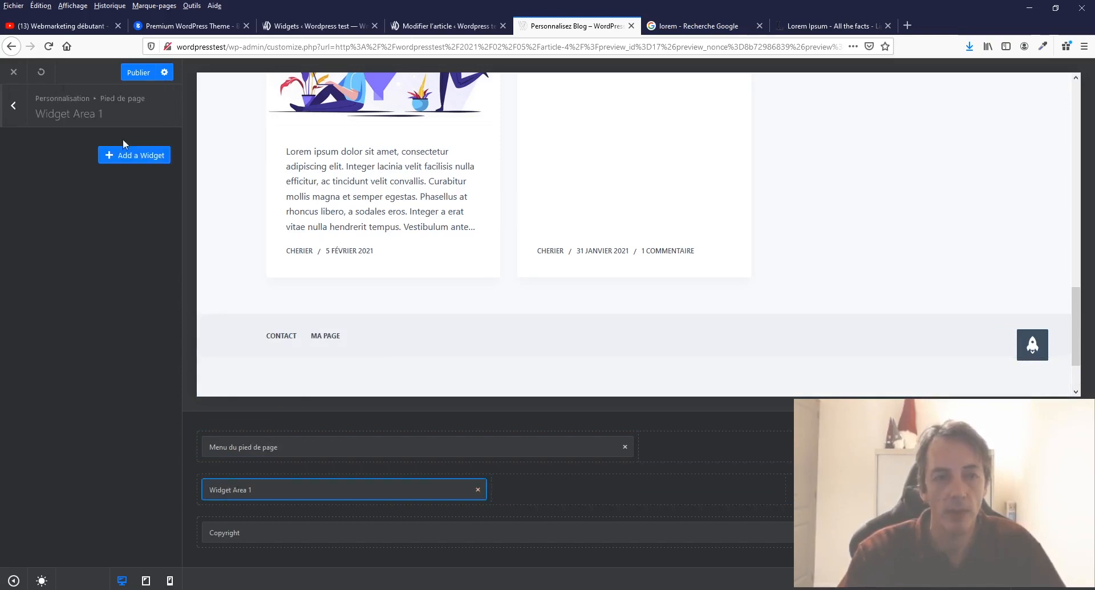
{"action": "left_click", "coordinate": [125, 165]}
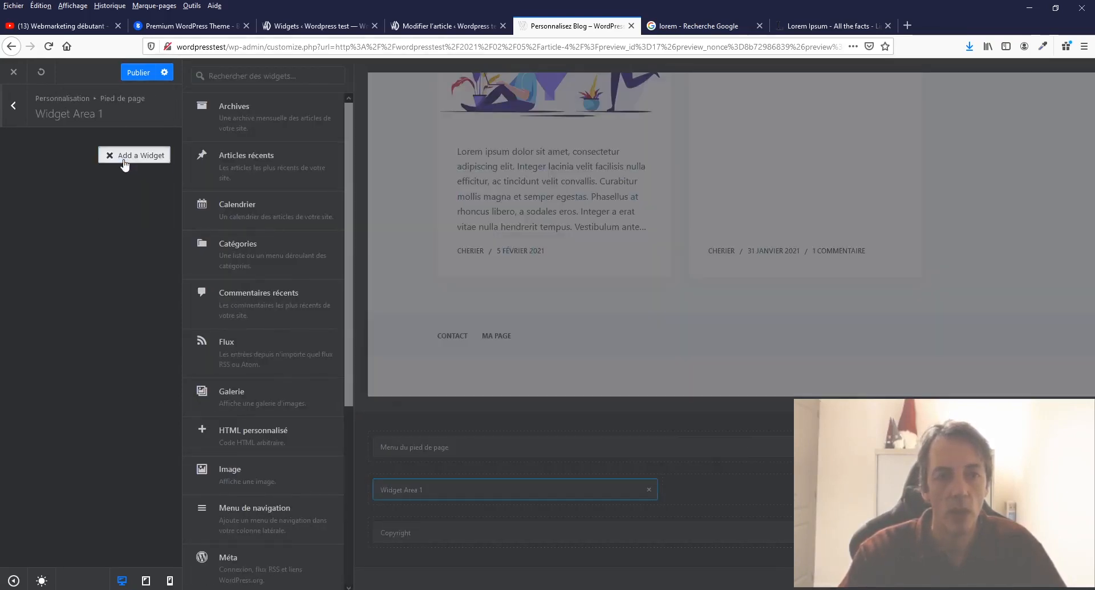
{"action": "left_click", "coordinate": [253, 158]}
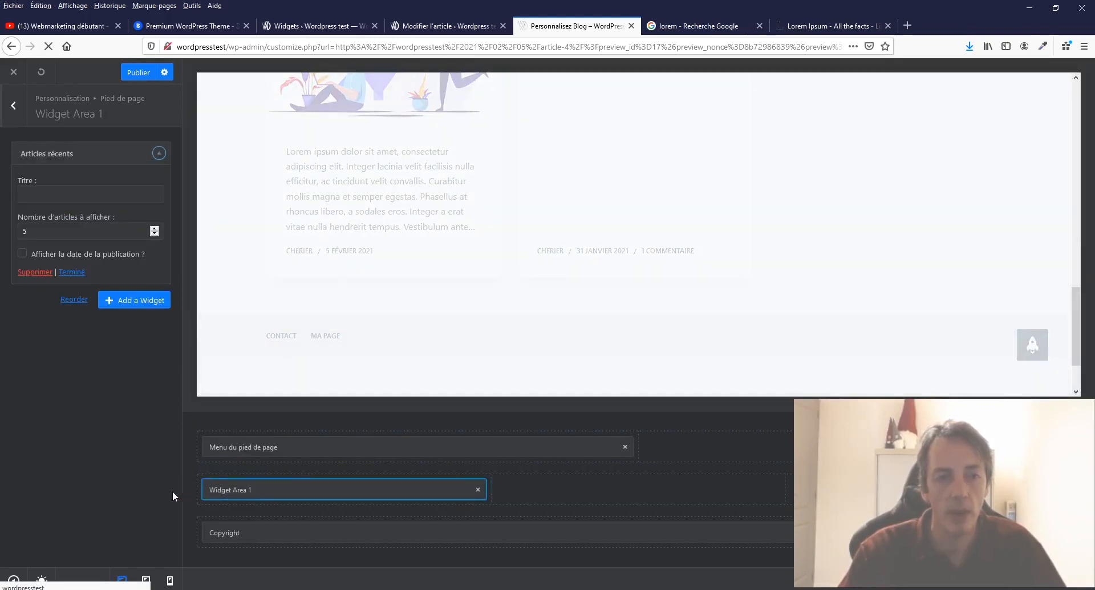
Set the Articles récents widget to show 3 articles under the title "Articles récents :" and check it in the footer preview
{"action": "left_click", "coordinate": [156, 235]}
{"action": "left_click", "coordinate": [156, 235]}
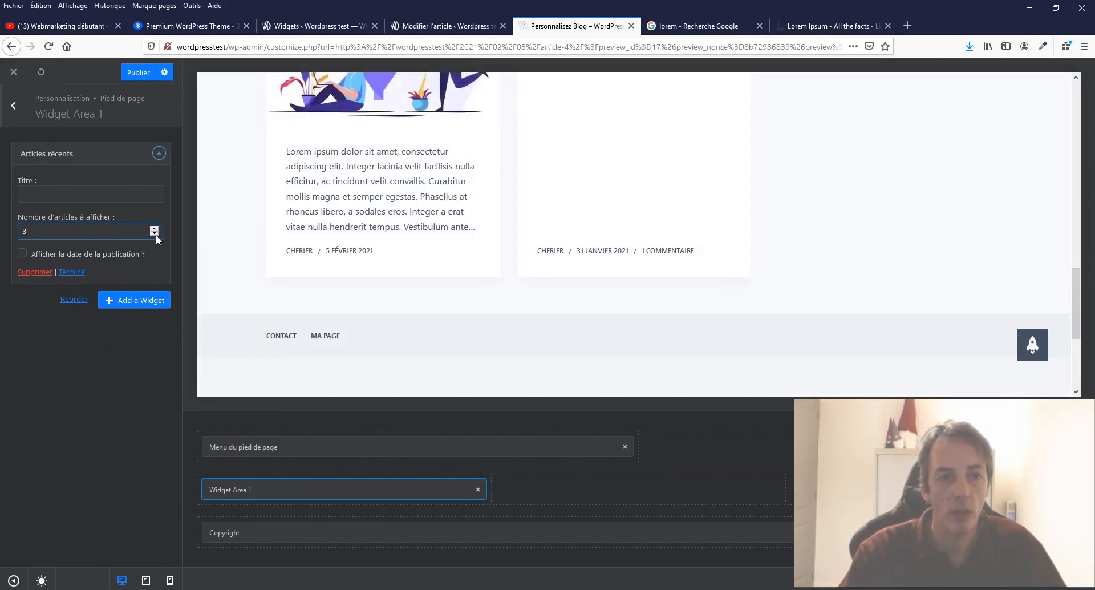
{"action": "left_click", "coordinate": [57, 194]}
{"action": "type", "text": "A"}
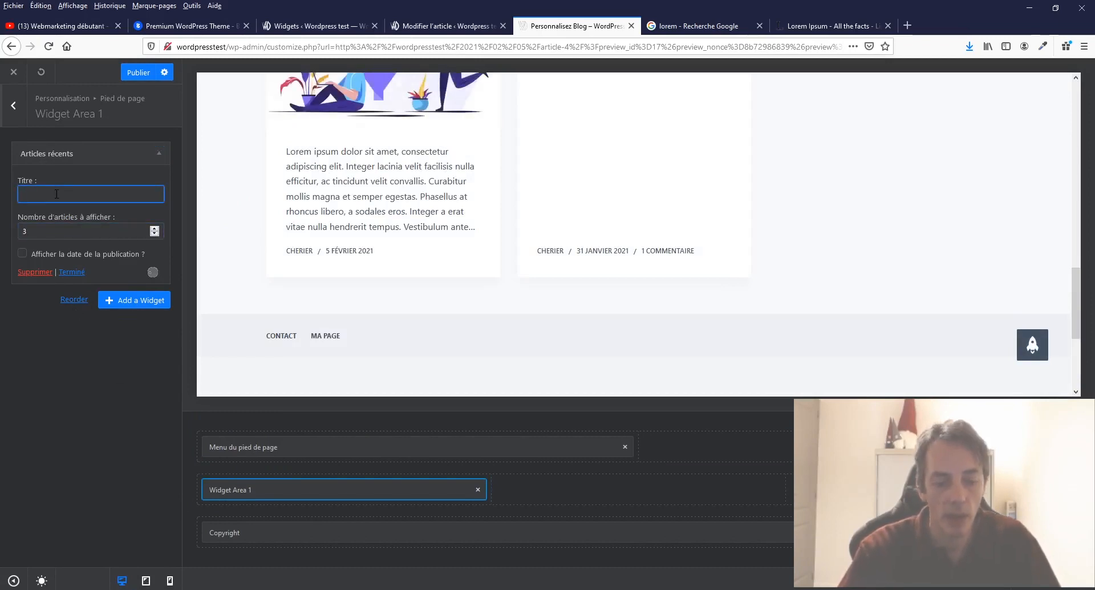
{"action": "type", "text": "rticles "}
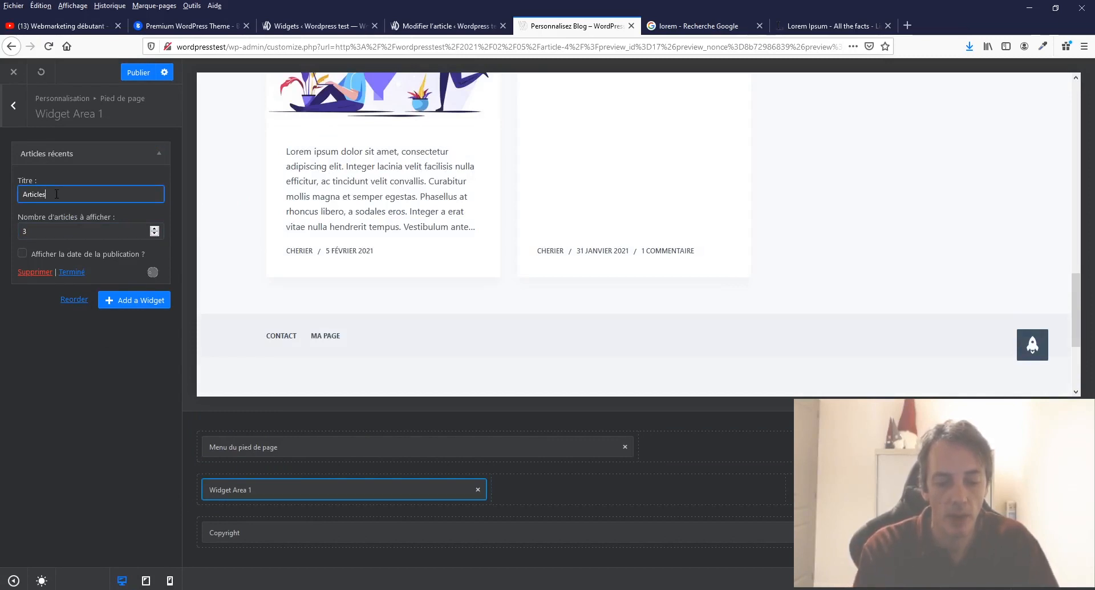
{"action": "type", "text": "récents"}
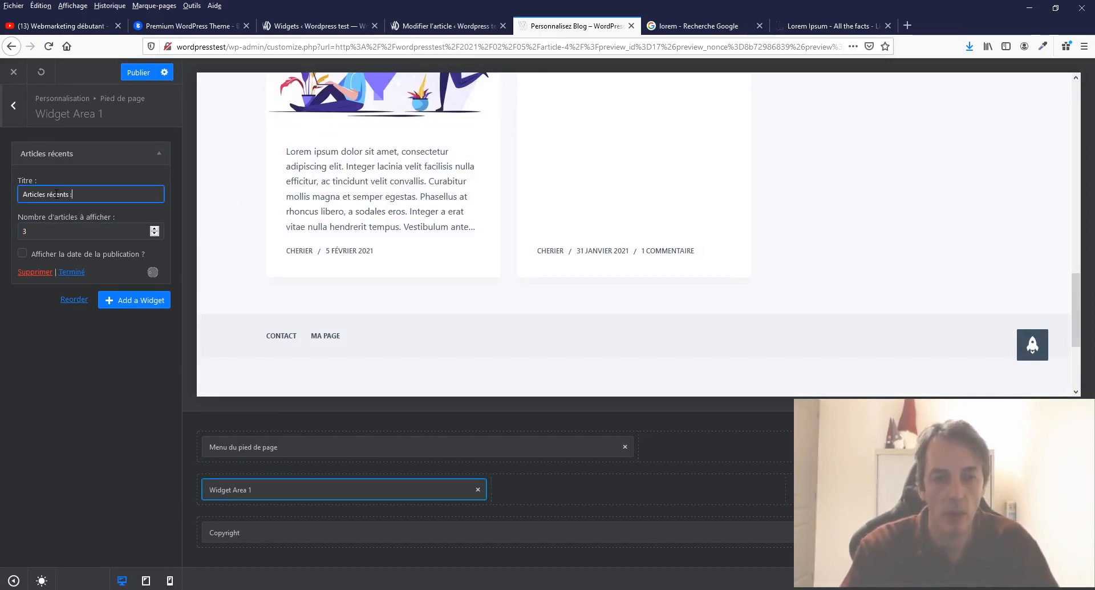
{"action": "type", "text": " :"}
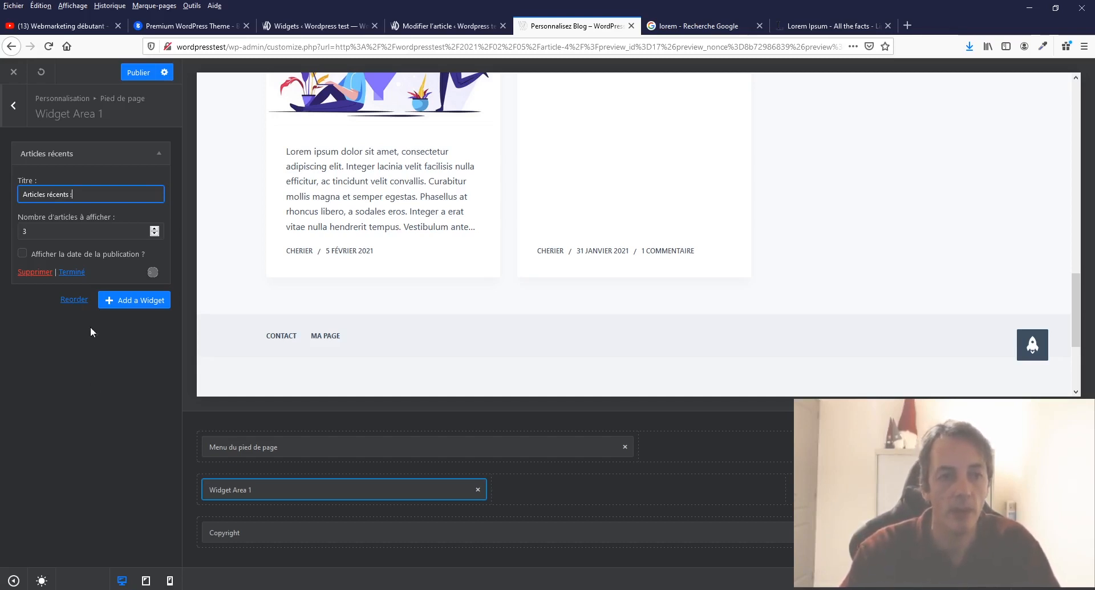
{"action": "left_click", "coordinate": [72, 272]}
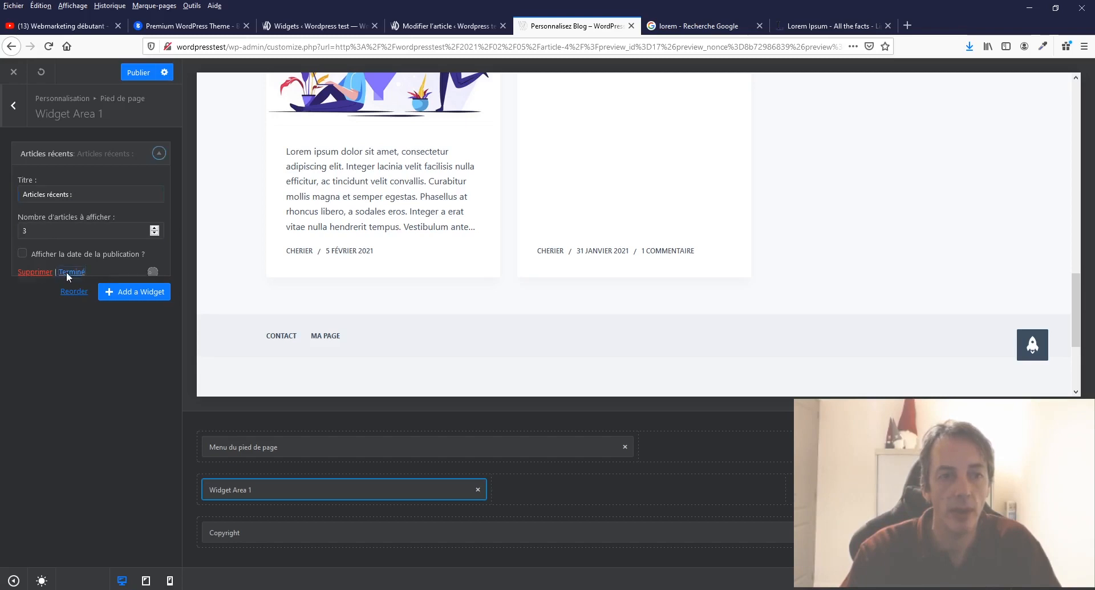
{"action": "left_click", "coordinate": [10, 107]}
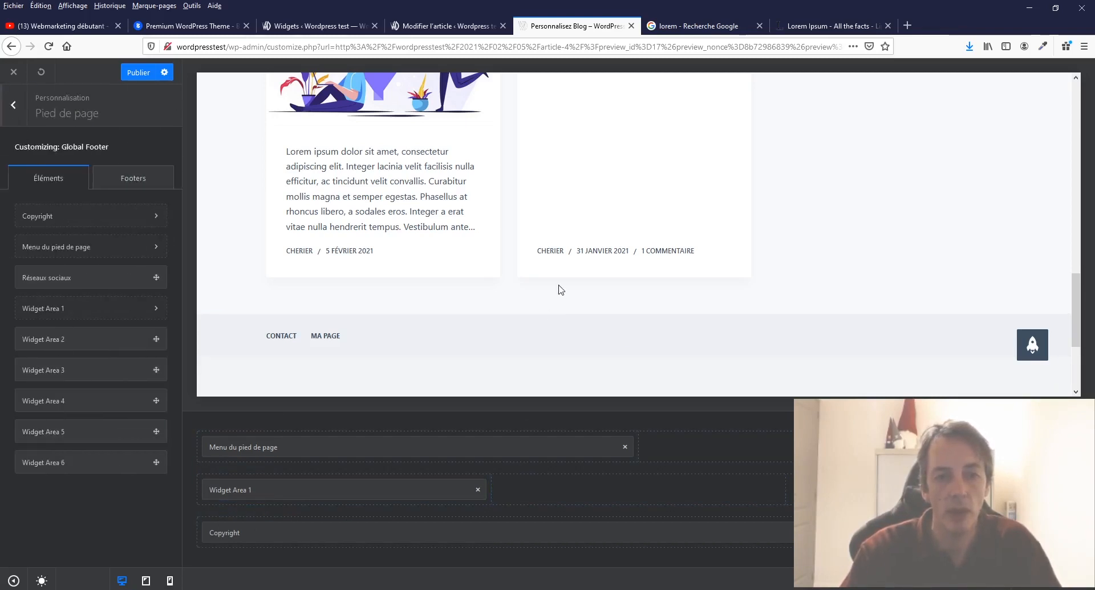
{"action": "scroll", "coordinate": [558, 289], "scroll_direction": "down", "scroll_amount": 3}
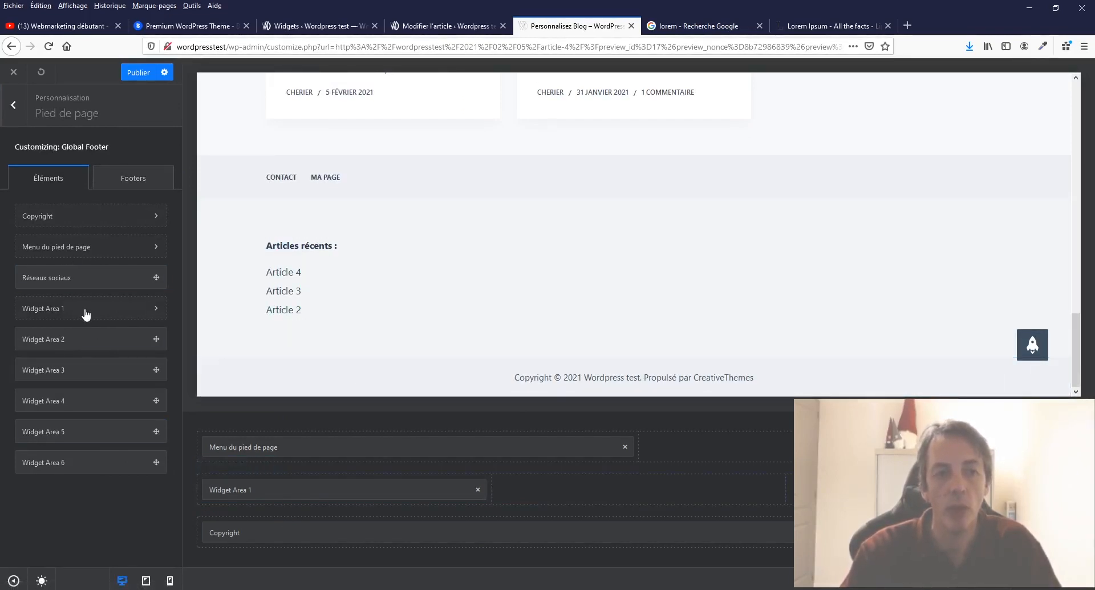
Examine the widgets available for Widget Area 1 without adding another, and return to the footer elements
{"action": "left_click", "coordinate": [158, 311]}
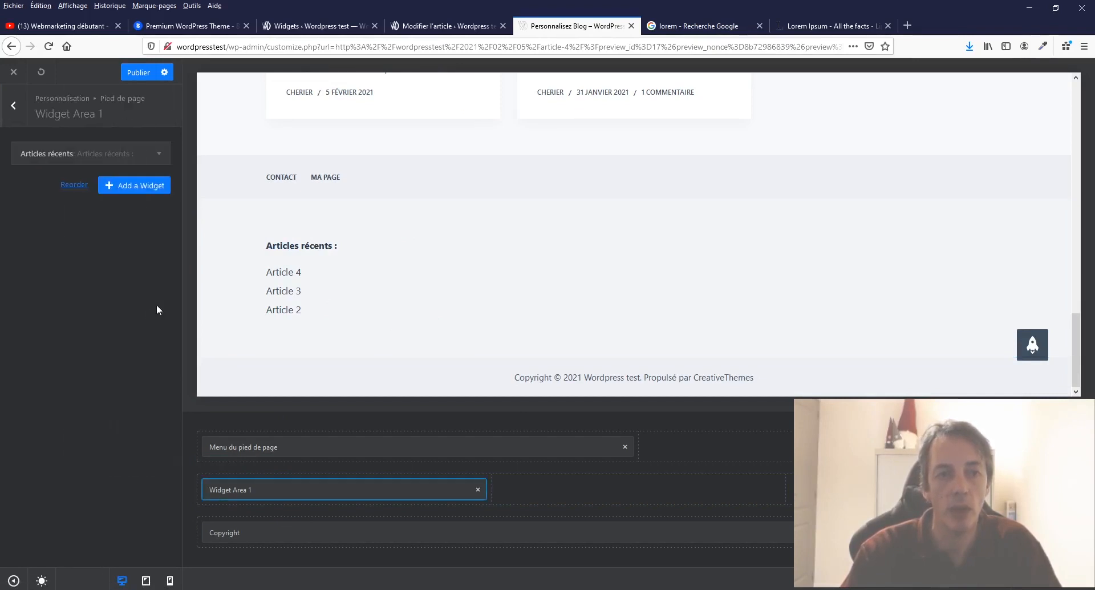
{"action": "left_click", "coordinate": [126, 187]}
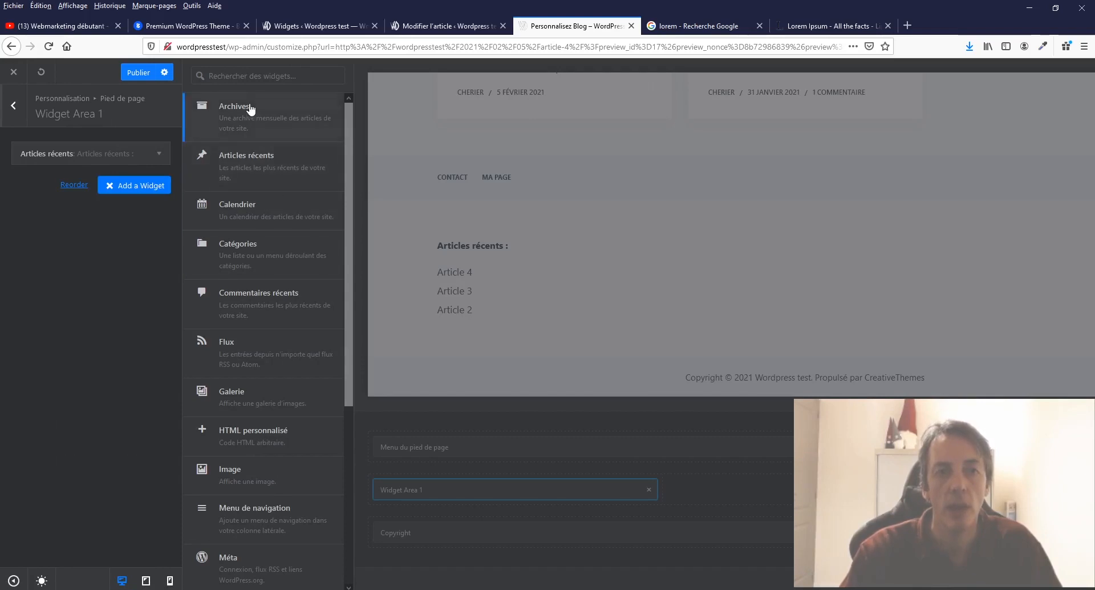
{"action": "scroll", "coordinate": [251, 108], "scroll_direction": "down", "scroll_amount": 4}
{"action": "scroll", "coordinate": [251, 109], "scroll_direction": "down", "scroll_amount": 3}
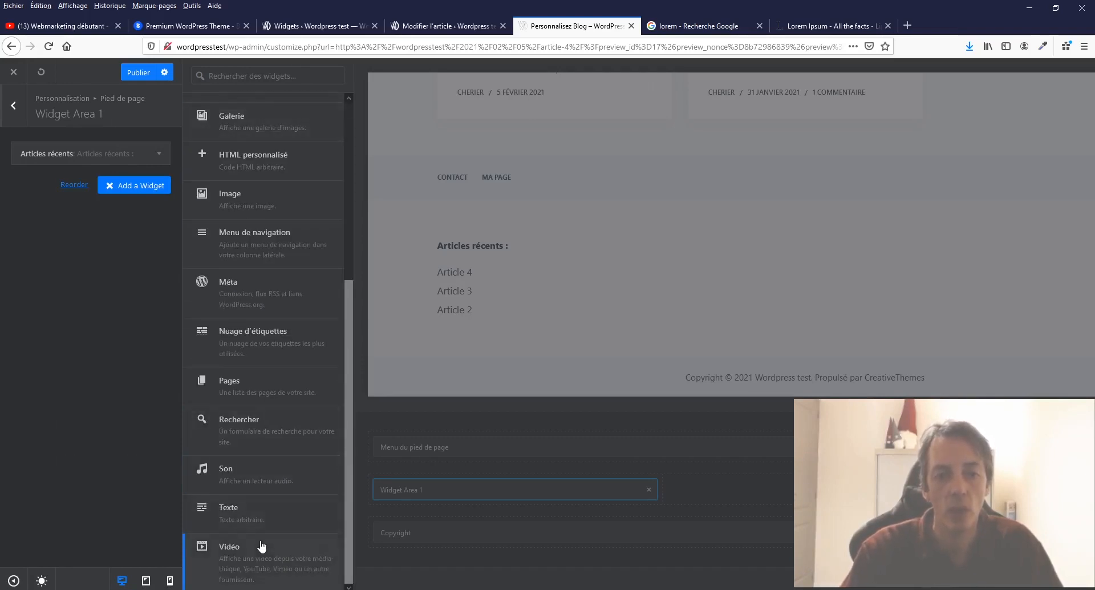
{"action": "scroll", "coordinate": [263, 553], "scroll_direction": "up", "scroll_amount": 5}
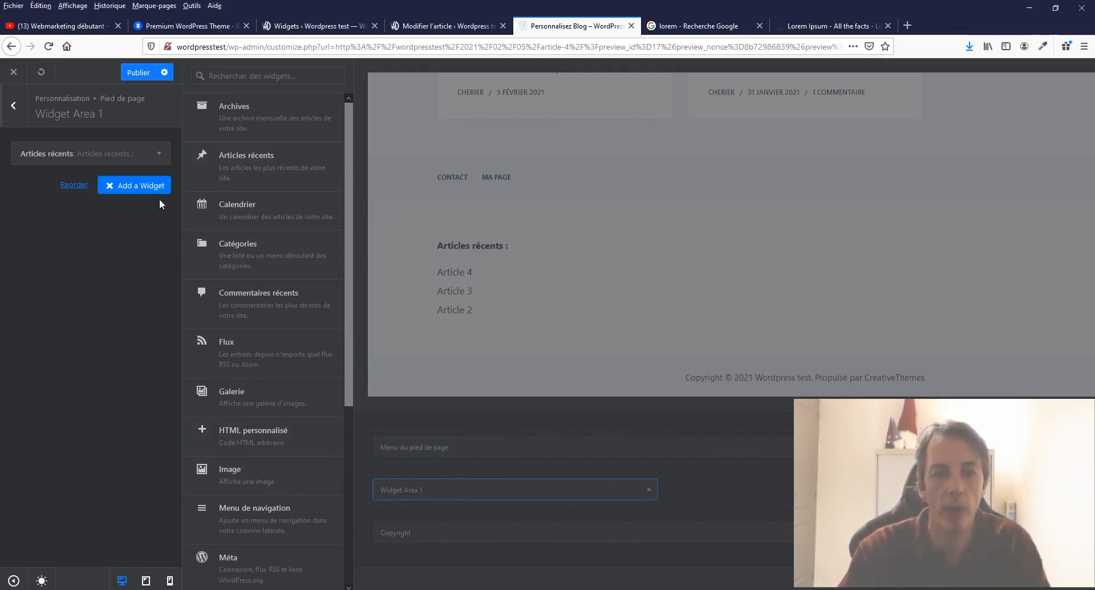
{"action": "left_click", "coordinate": [13, 109]}
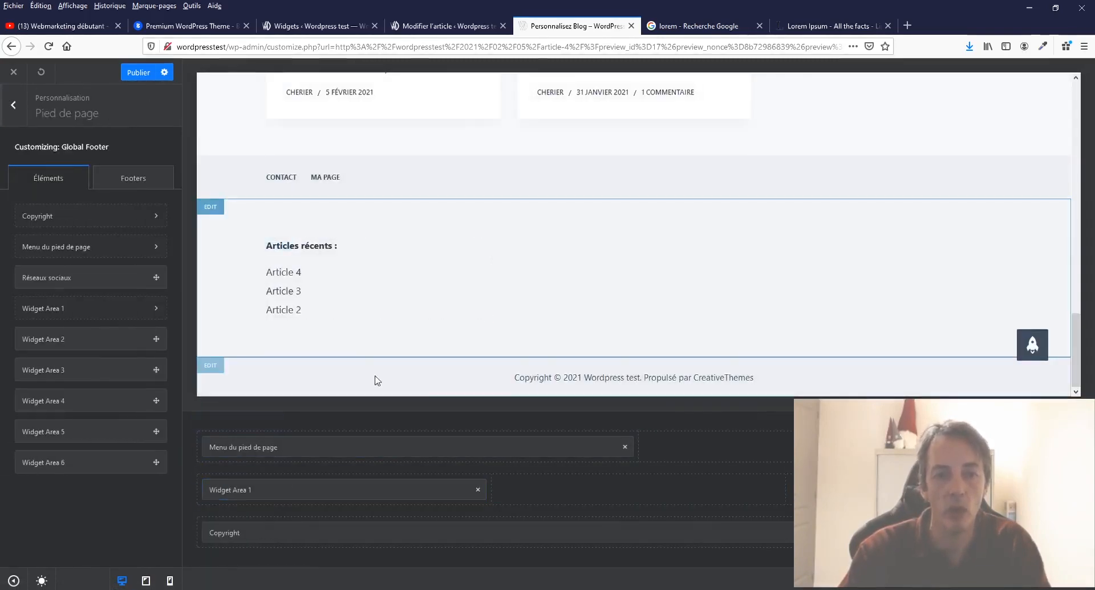
Remove Widget Area 1 from the footer's middle row and open the Copyright element's settings
{"action": "left_click", "coordinate": [477, 490]}
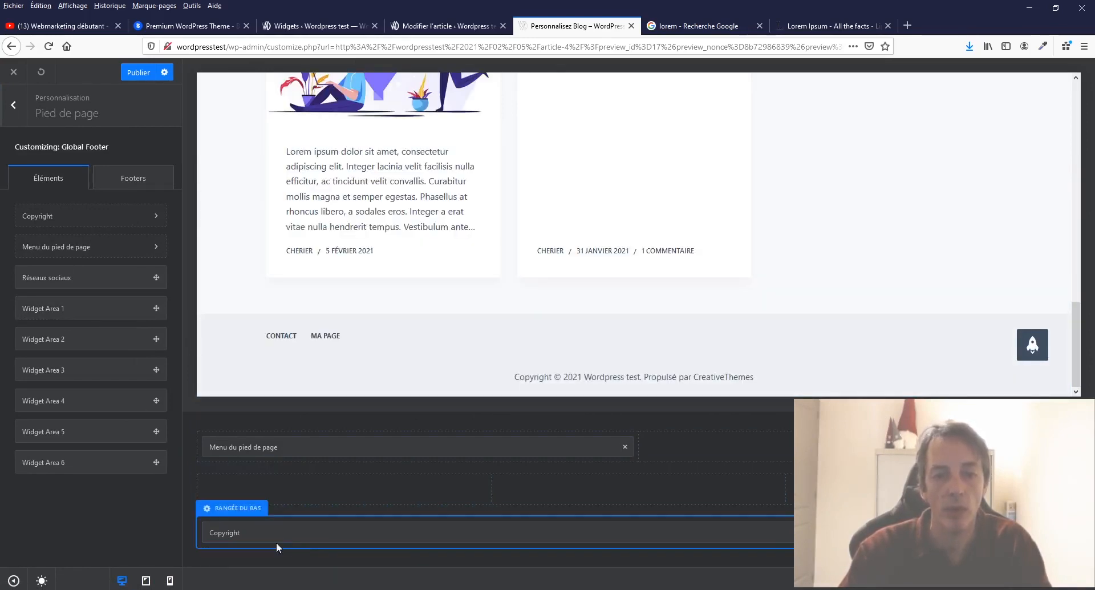
{"action": "left_click", "coordinate": [231, 533]}
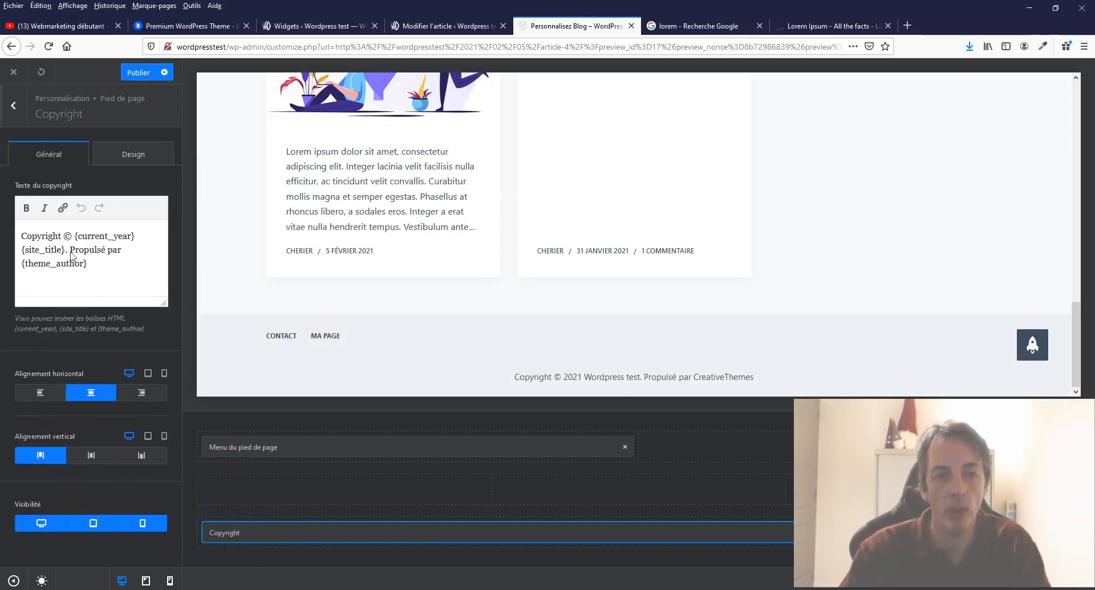
Shorten the footer copyright text to "Copyright ©" and return to the footer elements
{"action": "left_click_drag", "start_coordinate": [74, 234], "coordinate": [91, 267]}
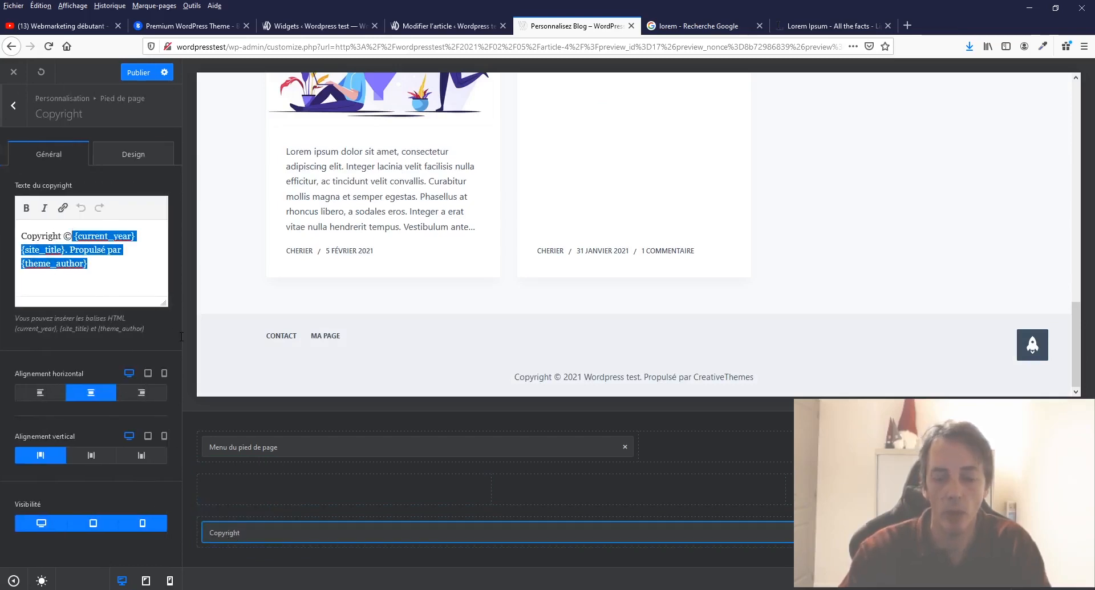
{"action": "key", "text": "BackSpace"}
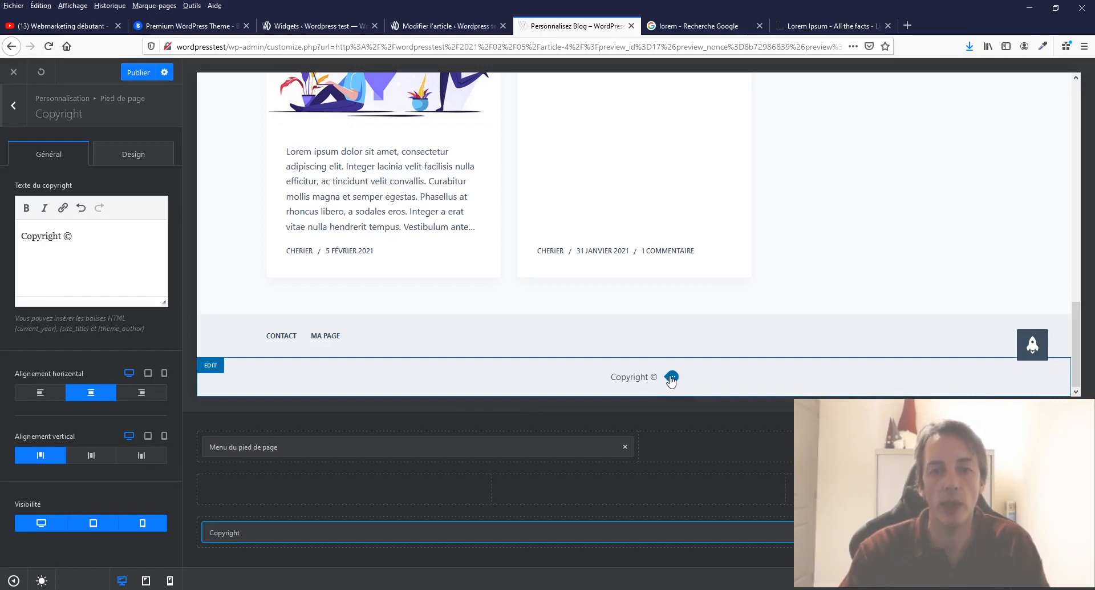
{"action": "left_click", "coordinate": [14, 106]}
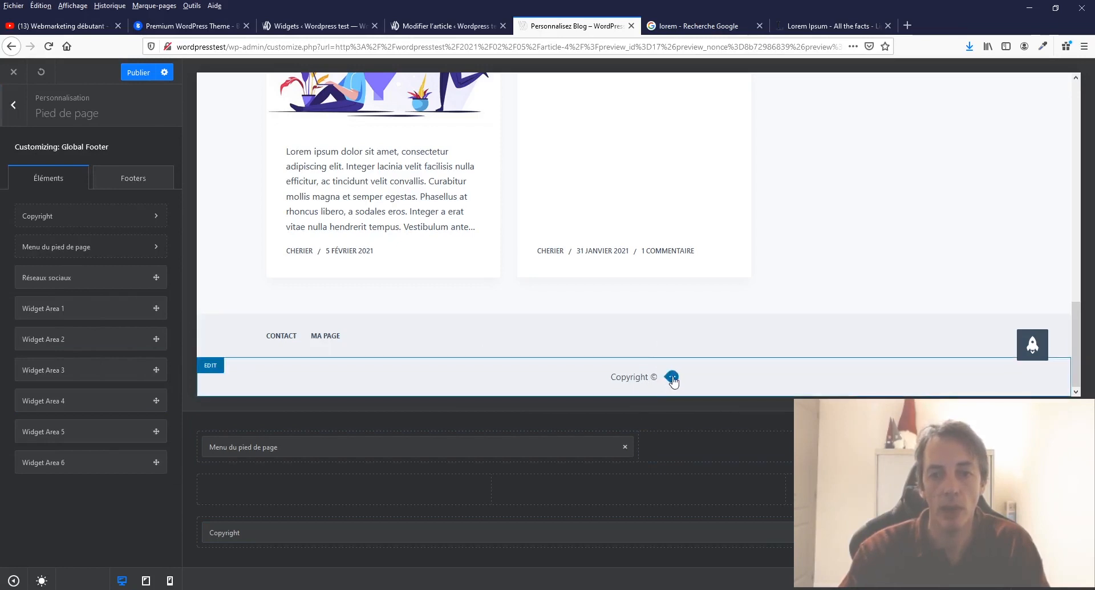
View the settings of the copyright element and of the footer menu by opening them from the page preview
{"action": "left_click", "coordinate": [672, 378]}
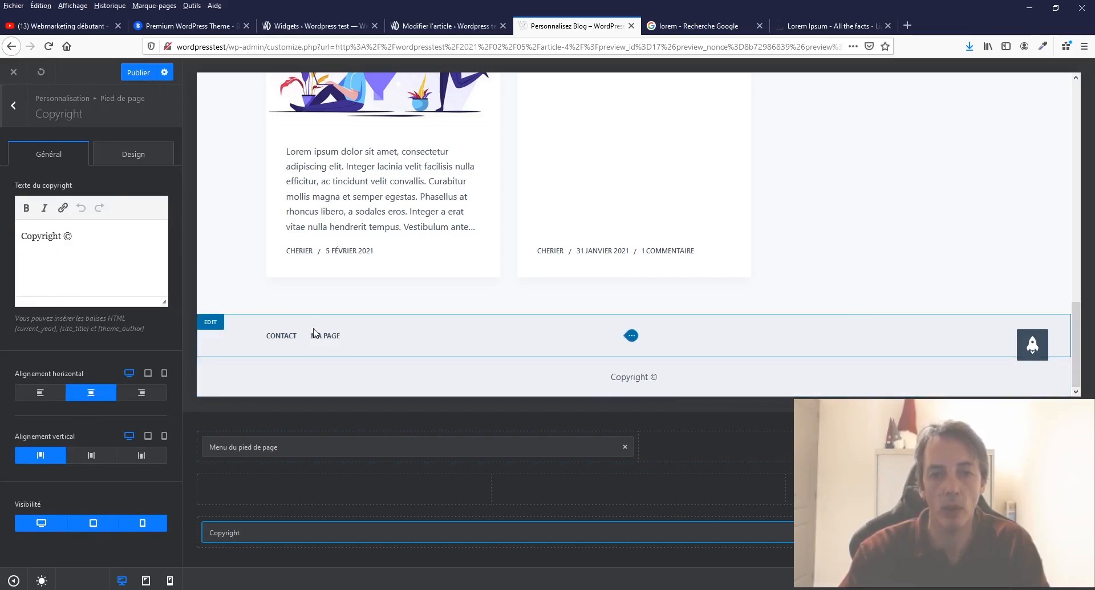
{"action": "left_click", "coordinate": [629, 337]}
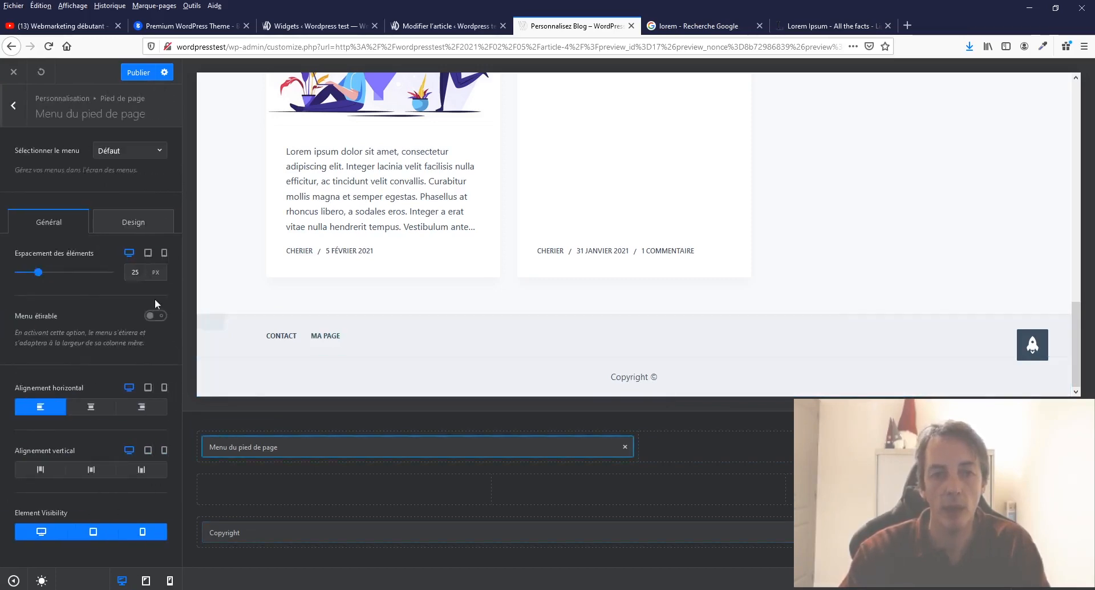
{"action": "scroll", "coordinate": [591, 249], "scroll_direction": "up", "scroll_amount": 5}
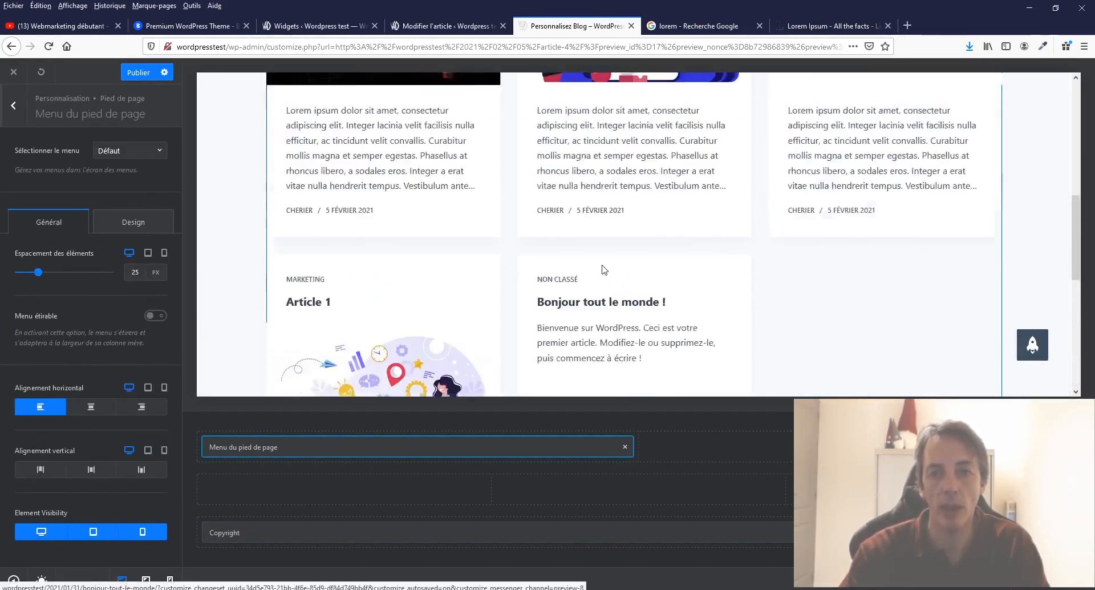
{"action": "scroll", "coordinate": [605, 274], "scroll_direction": "down", "scroll_amount": 5}
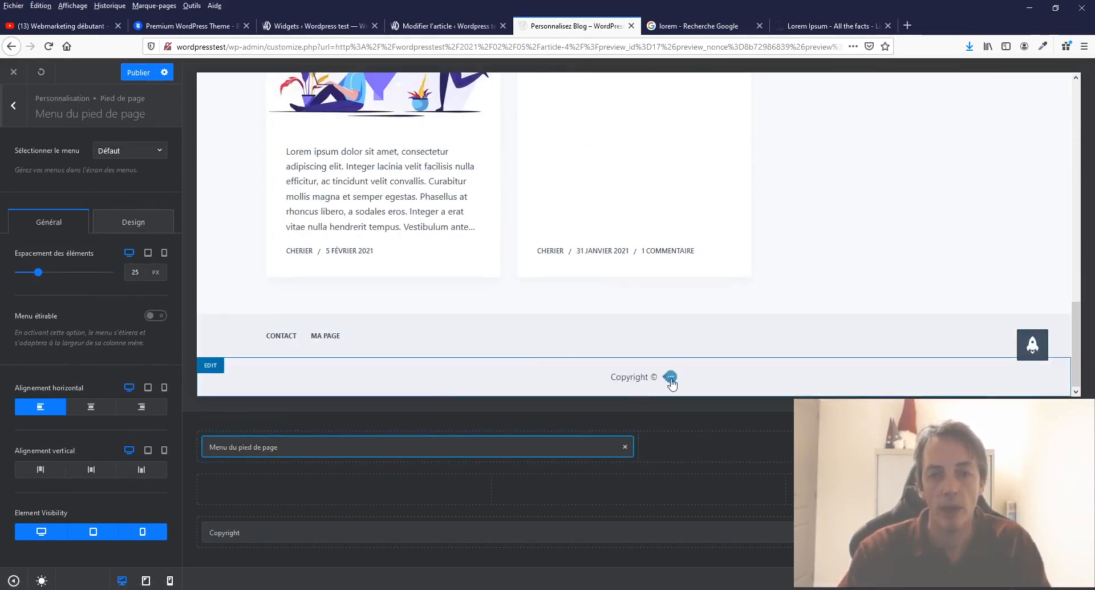
Open the settings of the footer's bottom row and remove the Copyright element from that row
{"action": "left_click", "coordinate": [210, 366]}
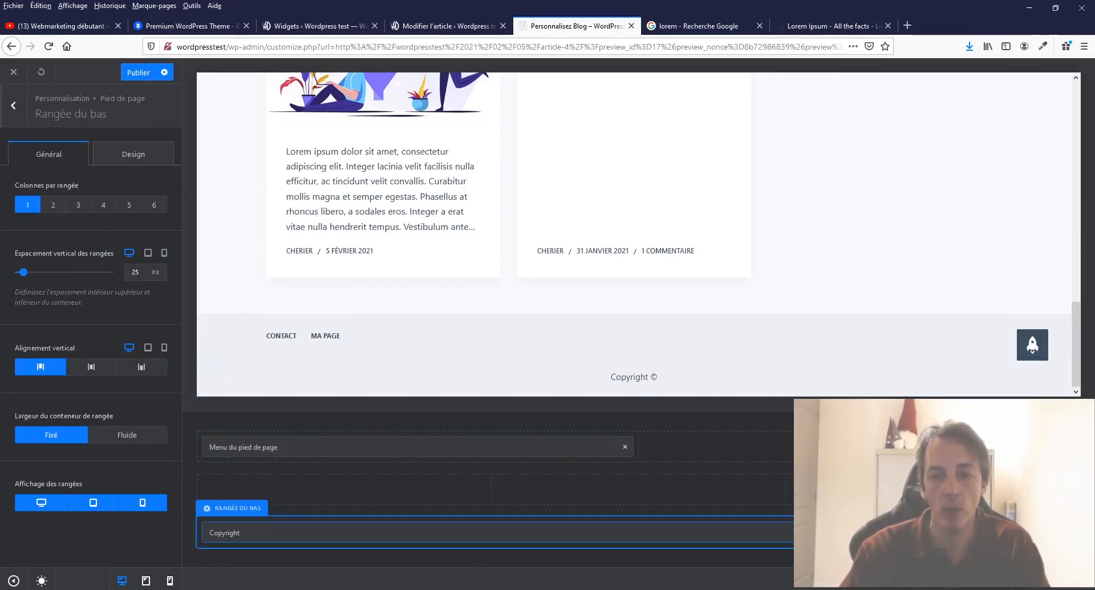
{"action": "left_click", "coordinate": [1068, 532]}
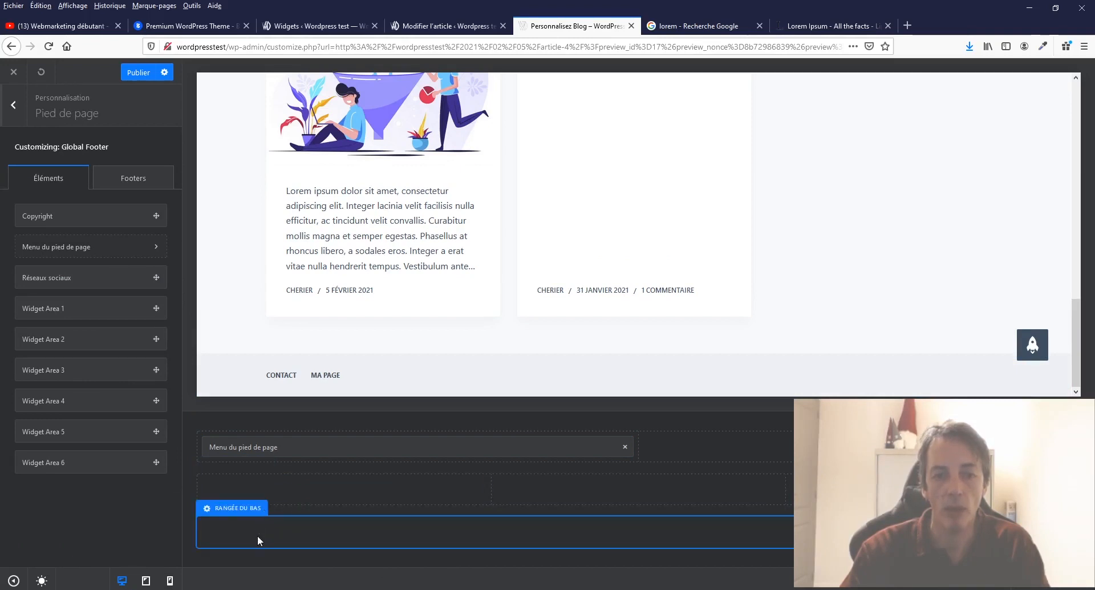
Try the different column counts for the footer's bottom row and set it to 6 columns
{"action": "left_click", "coordinate": [233, 509]}
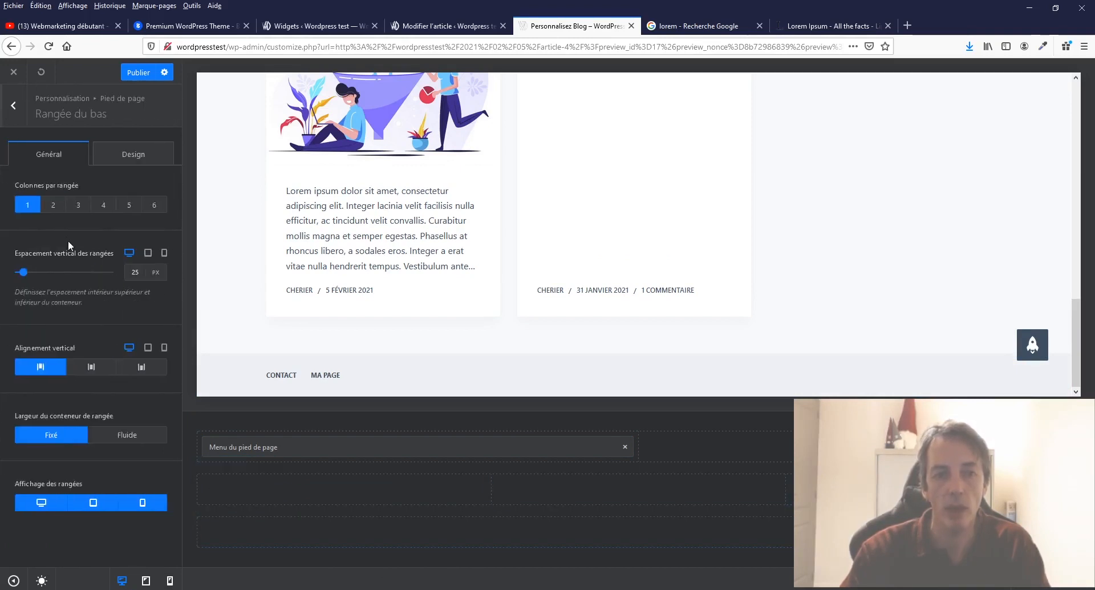
{"action": "left_click", "coordinate": [54, 205]}
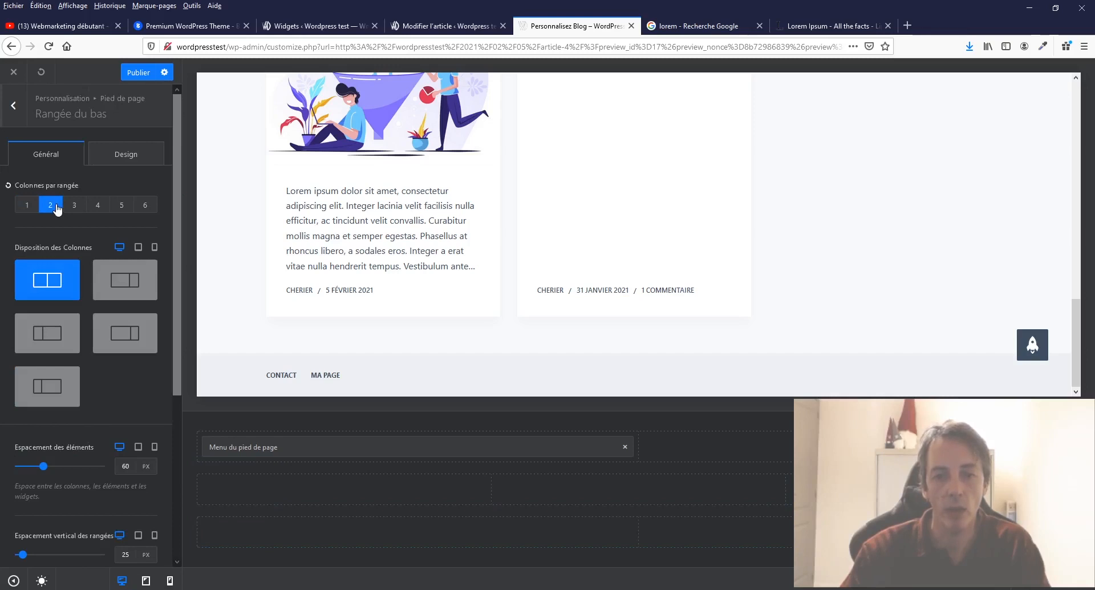
{"action": "left_click", "coordinate": [74, 207]}
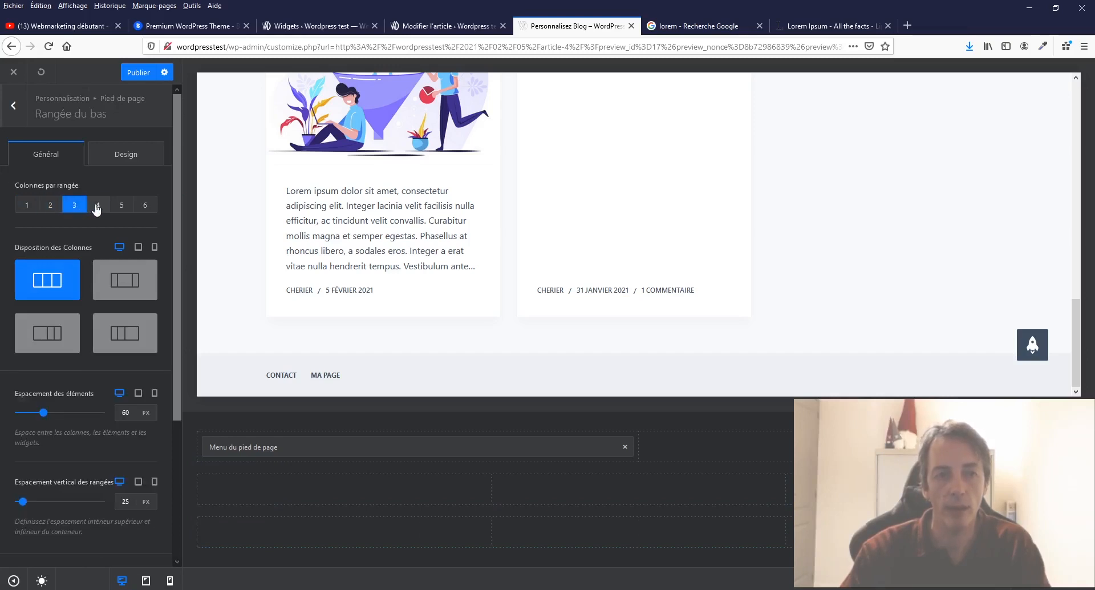
{"action": "left_click", "coordinate": [97, 205]}
{"action": "left_click", "coordinate": [125, 206]}
{"action": "left_click", "coordinate": [140, 207]}
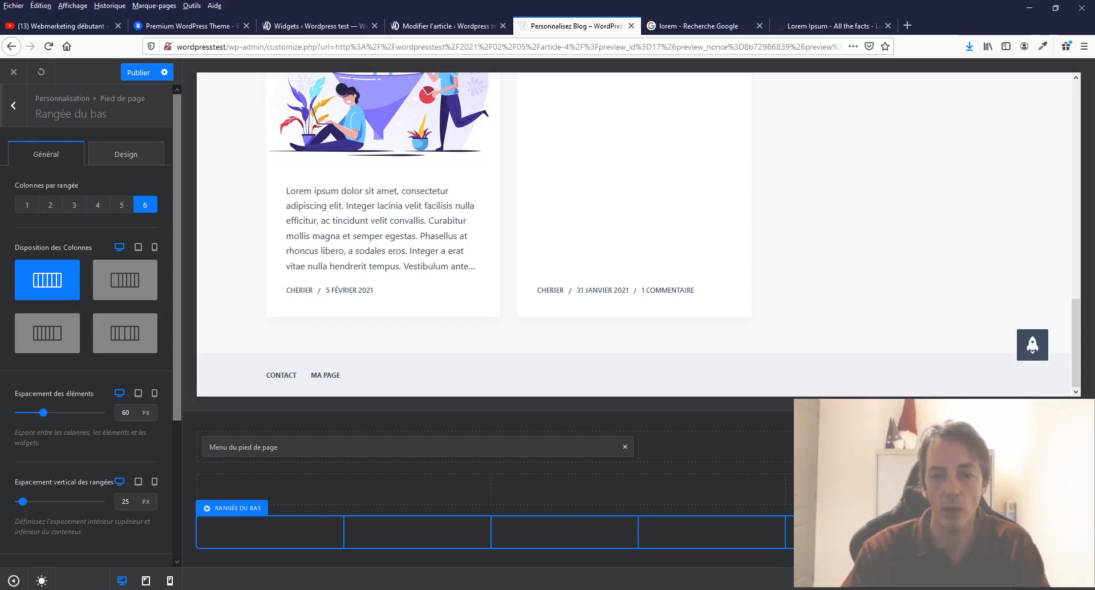
Place the Réseaux sociaux element in the bottom row's first column and remove the footer menu from the top row
{"action": "left_click", "coordinate": [21, 109]}
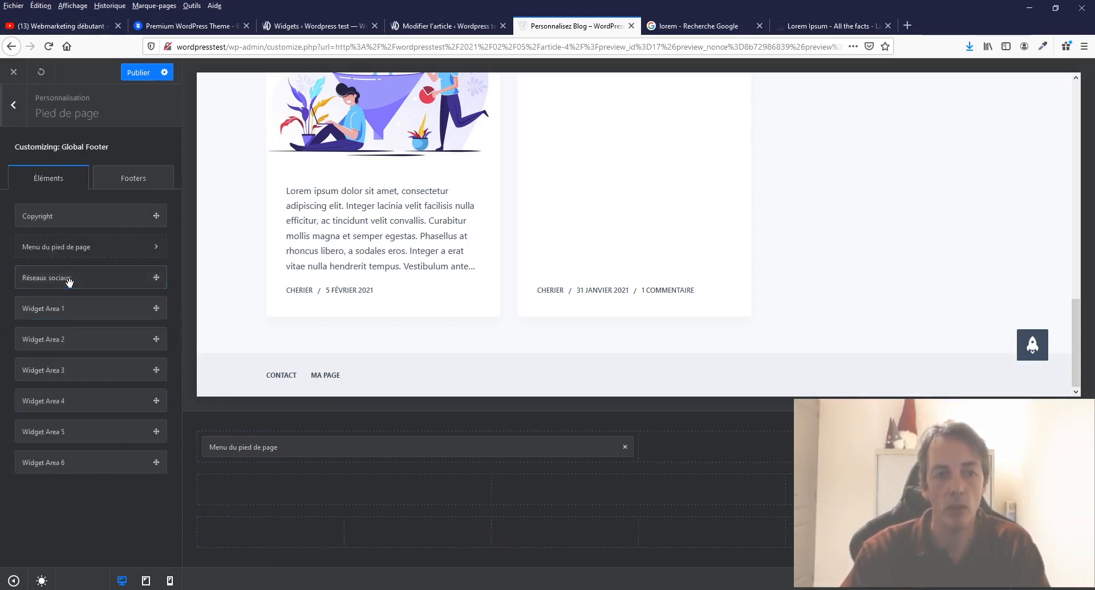
{"action": "left_click_drag", "start_coordinate": [69, 279], "coordinate": [699, 533]}
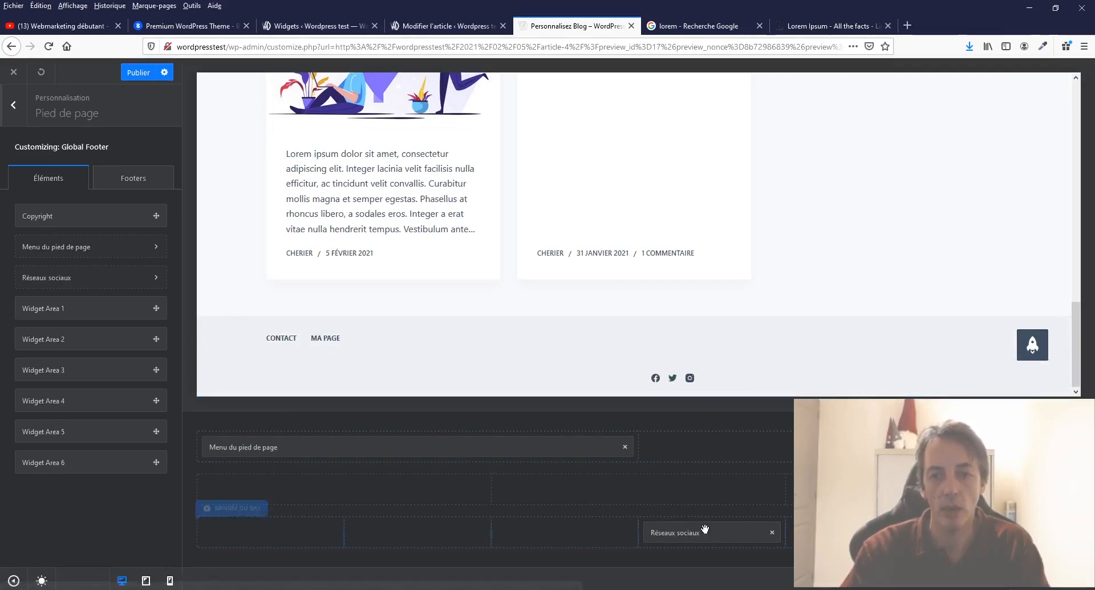
{"action": "left_click_drag", "start_coordinate": [704, 532], "coordinate": [288, 532]}
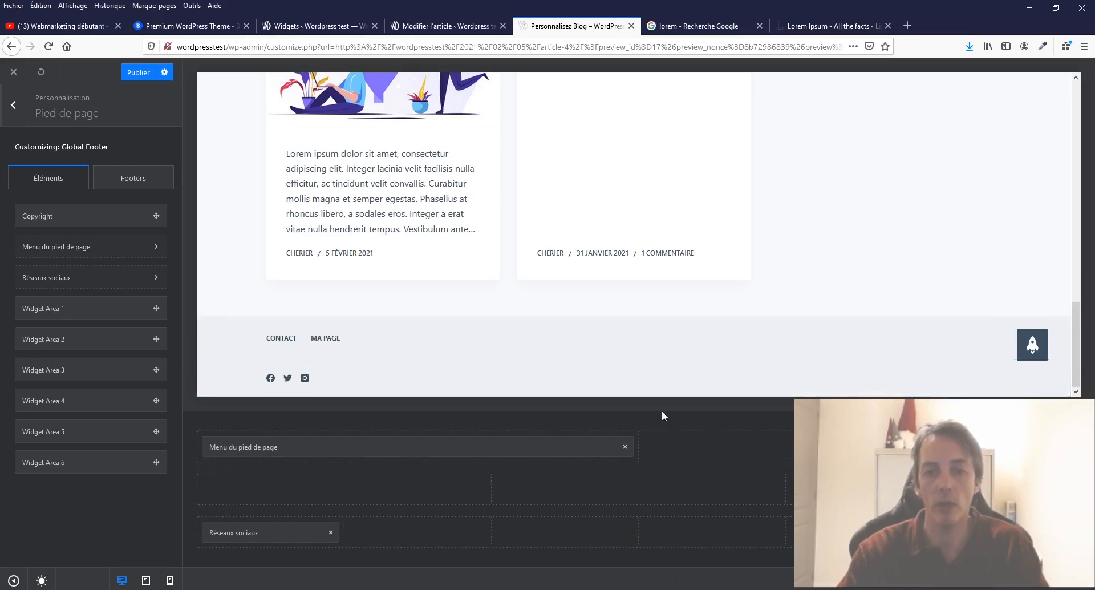
{"action": "left_click", "coordinate": [628, 448]}
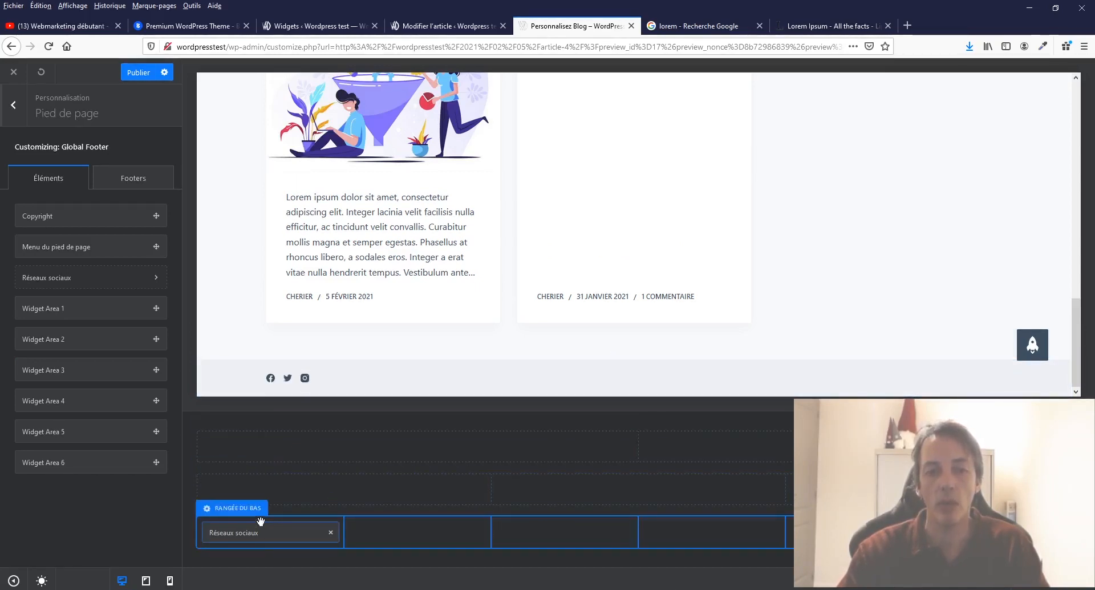
Enable the reveal effect for desktop in the Global Footer settings
{"action": "left_click", "coordinate": [119, 180]}
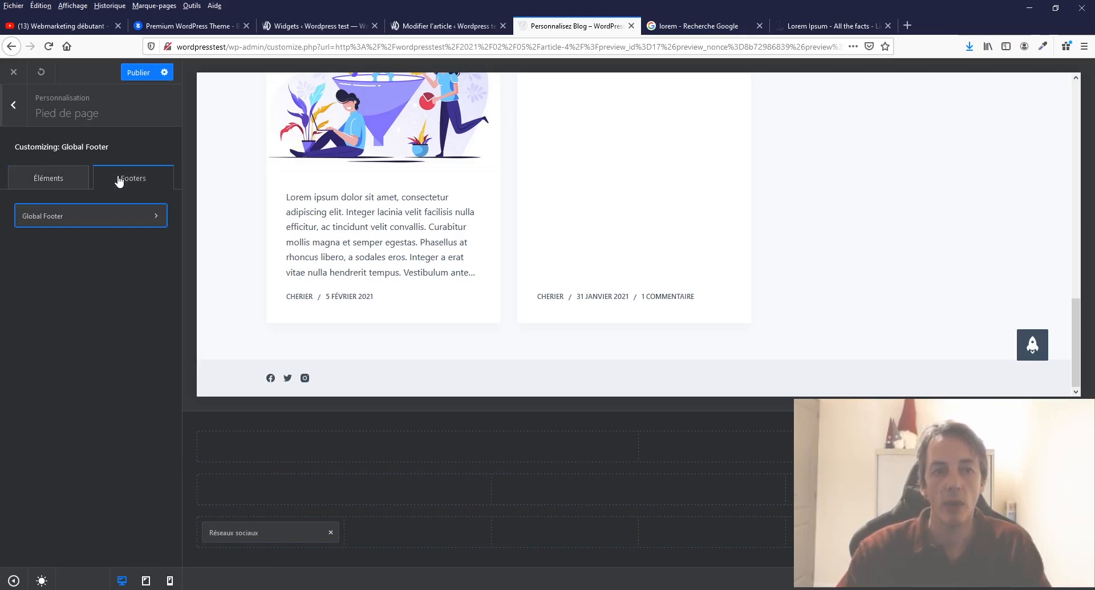
{"action": "left_click", "coordinate": [126, 220]}
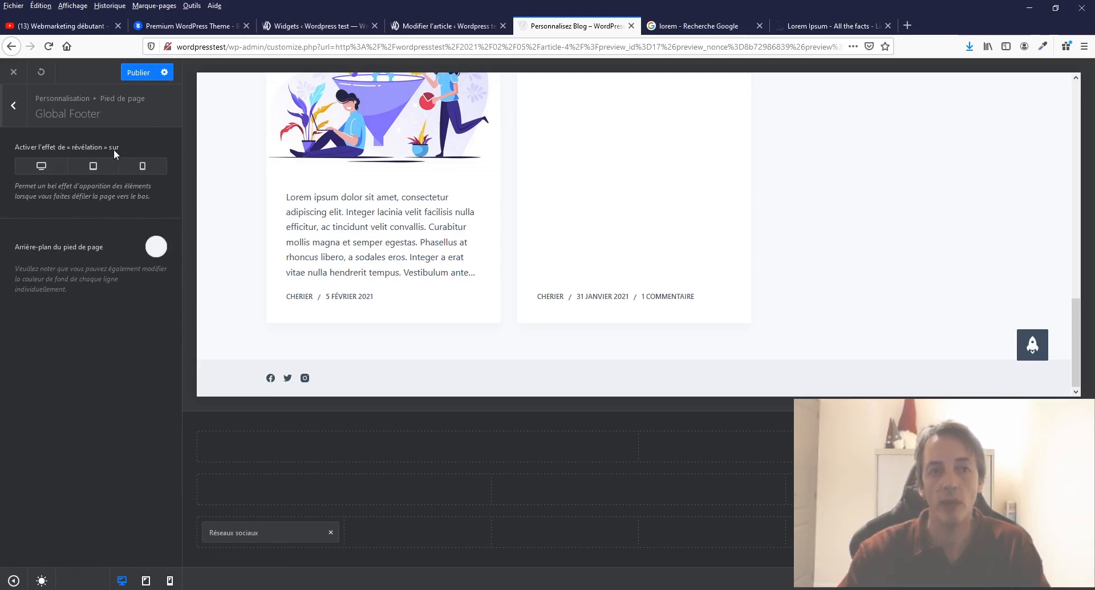
{"action": "left_click", "coordinate": [29, 169]}
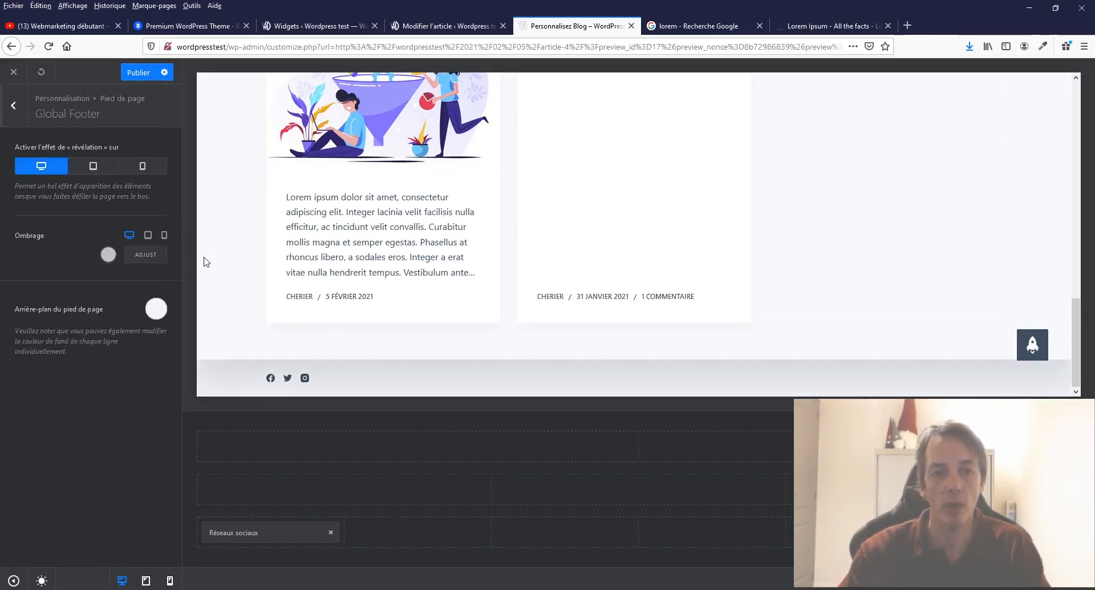
Examine how the reveal effect makes the footer appear at the end of the page preview
{"action": "scroll", "coordinate": [671, 236], "scroll_direction": "up", "scroll_amount": 4}
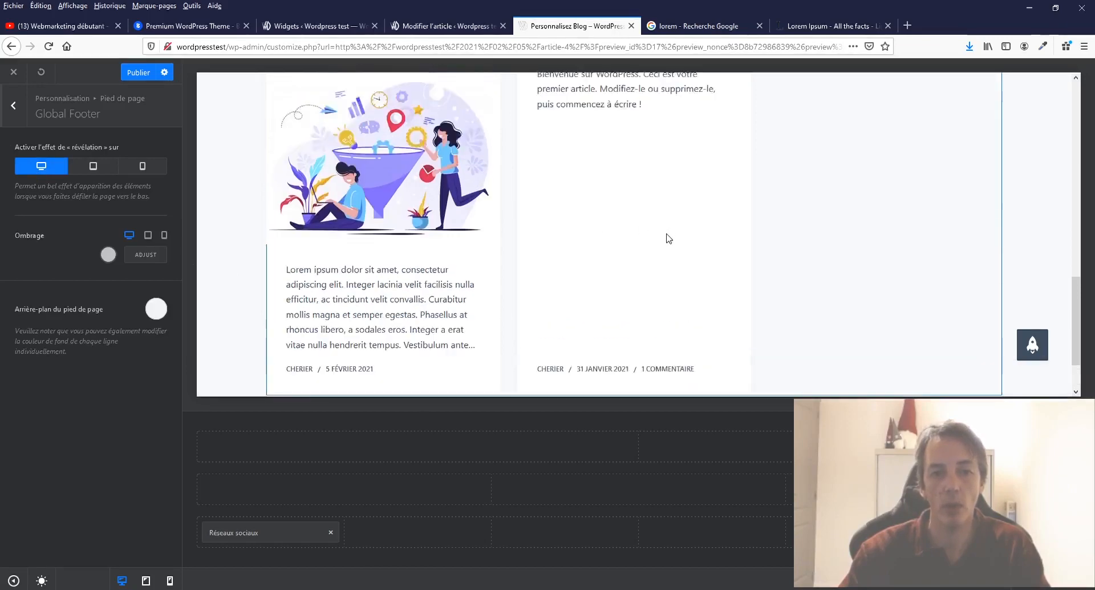
{"action": "scroll", "coordinate": [669, 239], "scroll_direction": "down", "scroll_amount": 4}
{"action": "scroll", "coordinate": [669, 241], "scroll_direction": "up", "scroll_amount": 4}
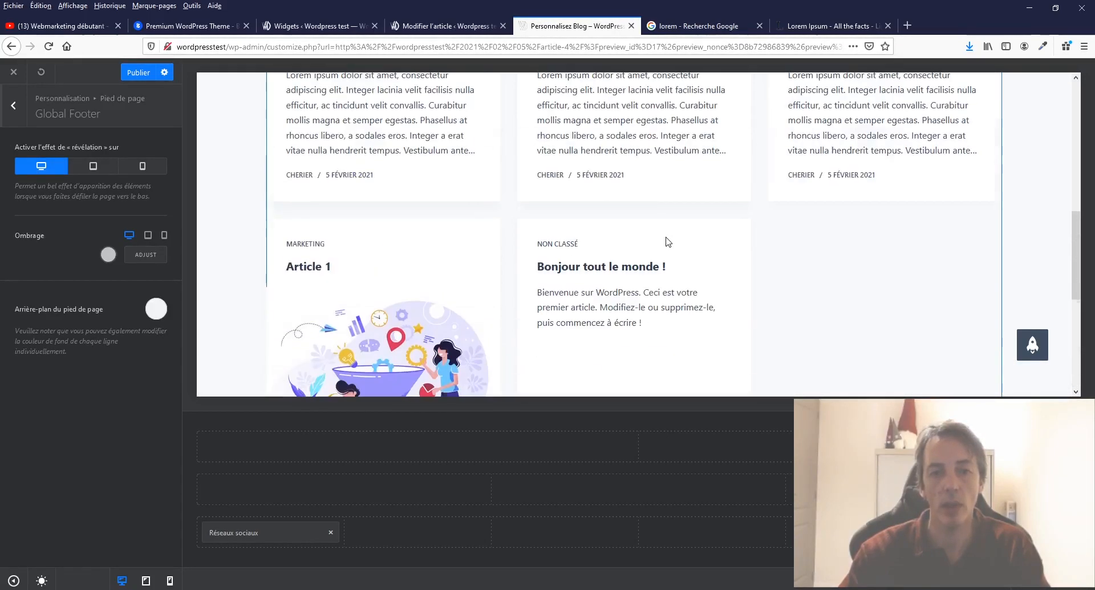
{"action": "scroll", "coordinate": [669, 242], "scroll_direction": "down", "scroll_amount": 4}
{"action": "scroll", "coordinate": [669, 241], "scroll_direction": "up", "scroll_amount": 4}
{"action": "scroll", "coordinate": [668, 241], "scroll_direction": "down", "scroll_amount": 4}
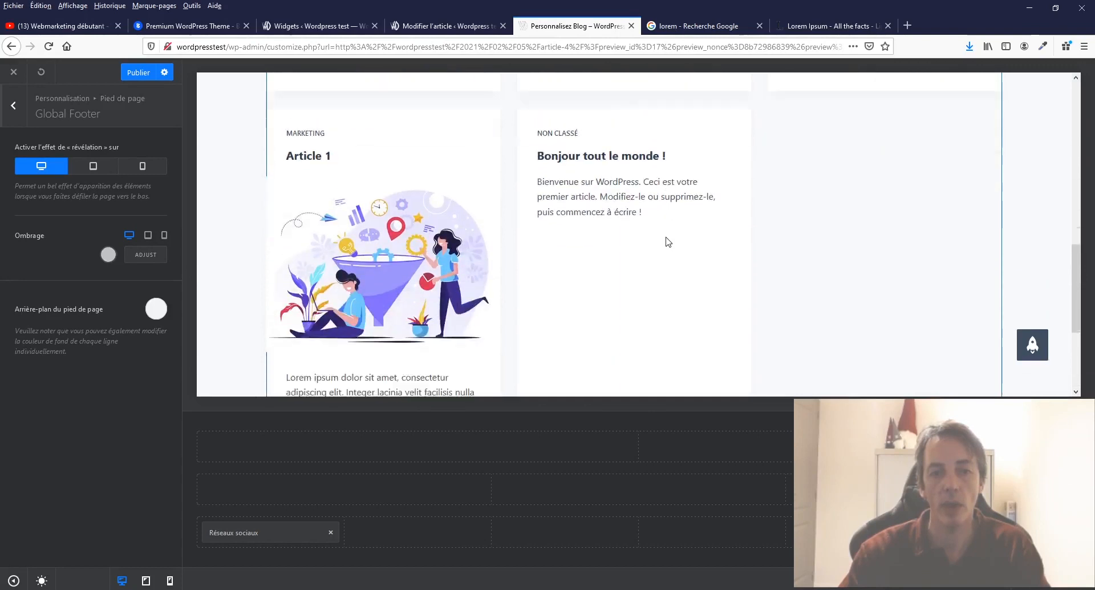
{"action": "scroll", "coordinate": [299, 388], "scroll_direction": "up", "scroll_amount": 4}
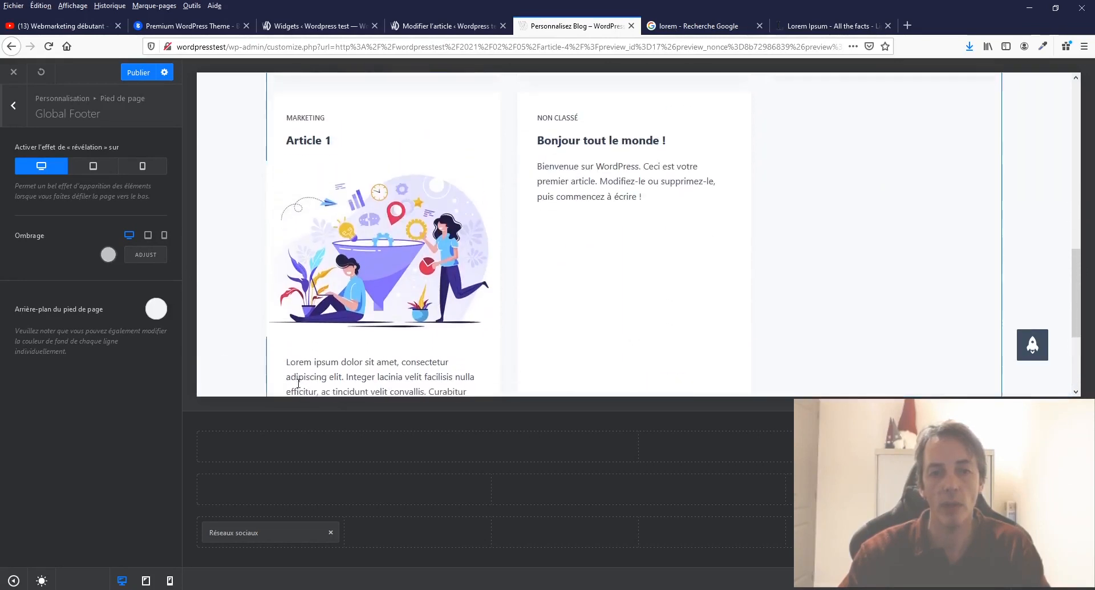
{"action": "scroll", "coordinate": [300, 388], "scroll_direction": "down", "scroll_amount": 4}
{"action": "scroll", "coordinate": [300, 388], "scroll_direction": "up", "scroll_amount": 4}
{"action": "scroll", "coordinate": [299, 388], "scroll_direction": "down", "scroll_amount": 4}
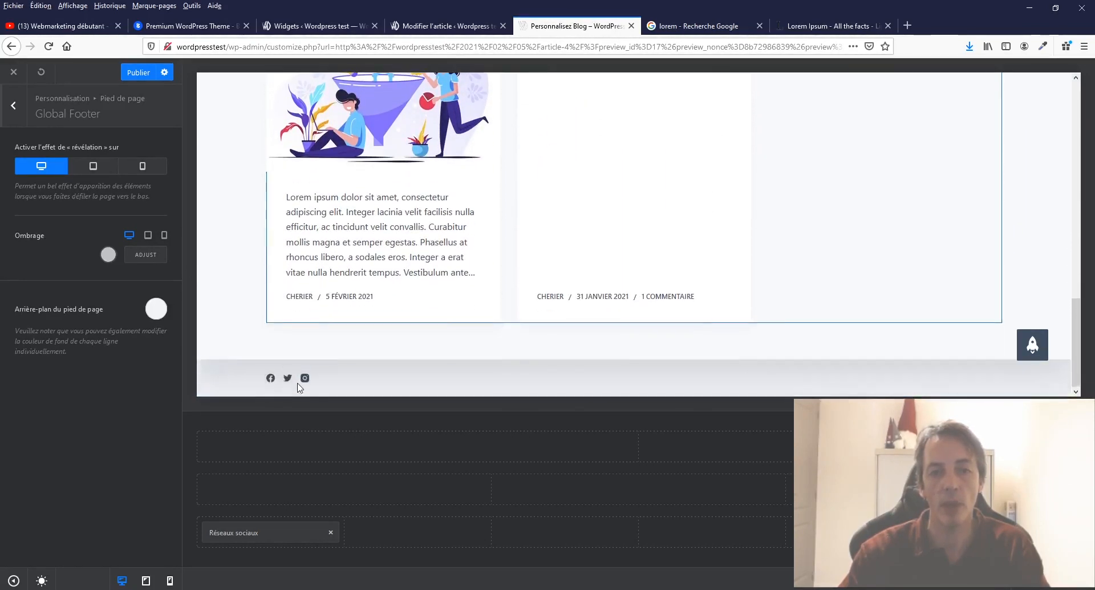
{"action": "scroll", "coordinate": [299, 388], "scroll_direction": "up", "scroll_amount": 4}
{"action": "scroll", "coordinate": [299, 388], "scroll_direction": "down", "scroll_amount": 4}
{"action": "scroll", "coordinate": [300, 388], "scroll_direction": "up", "scroll_amount": 2}
{"action": "scroll", "coordinate": [300, 388], "scroll_direction": "up", "scroll_amount": 2}
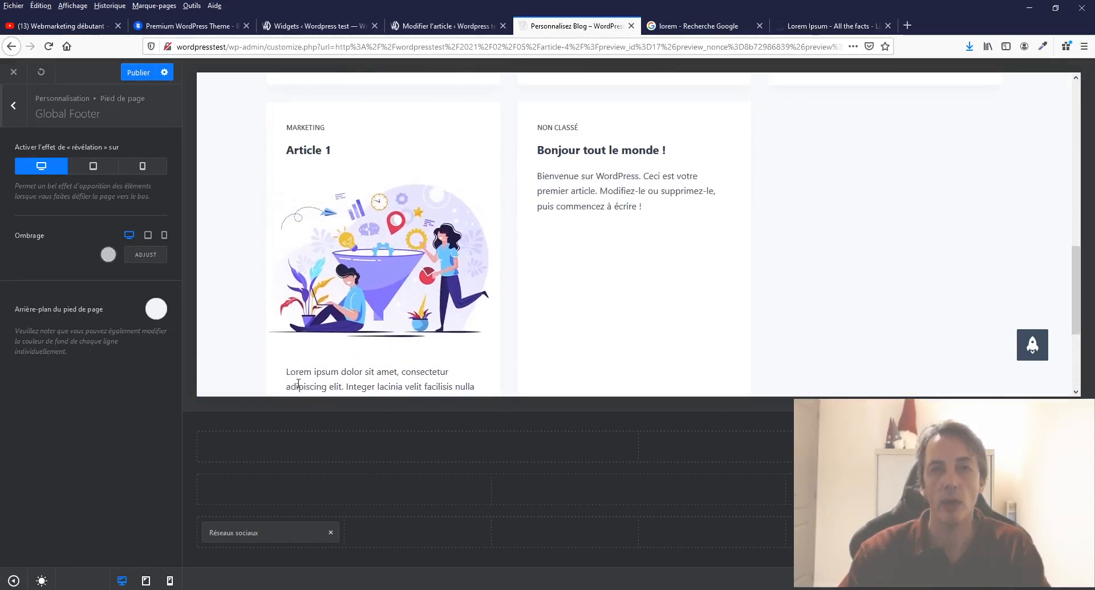
{"action": "scroll", "coordinate": [299, 388], "scroll_direction": "down", "scroll_amount": 4}
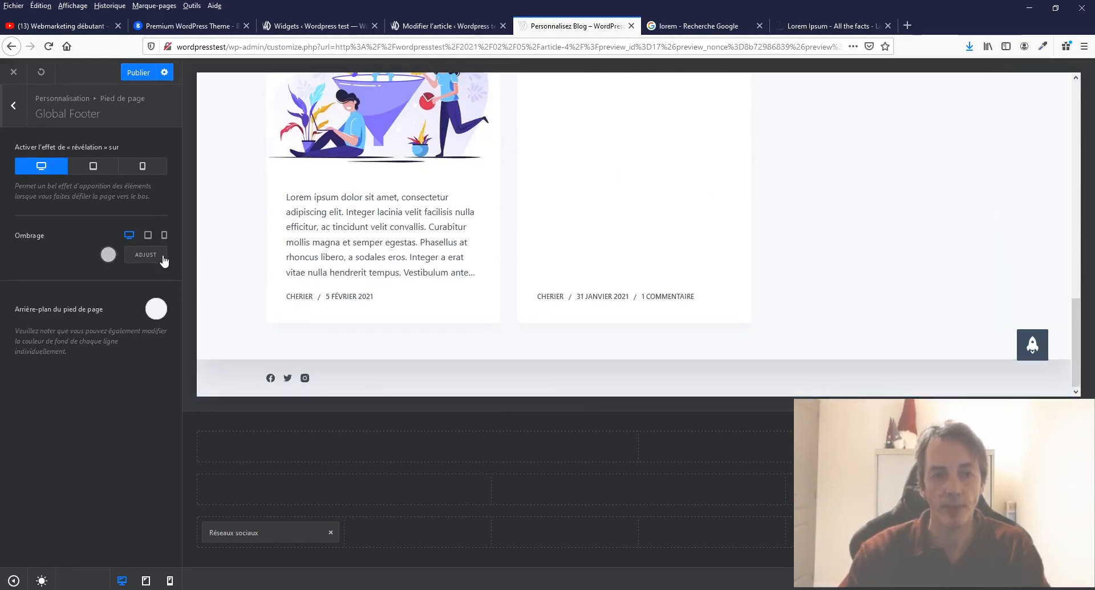
Turn off the desktop reveal effect and go back to the list of footer elements
{"action": "left_click", "coordinate": [44, 169]}
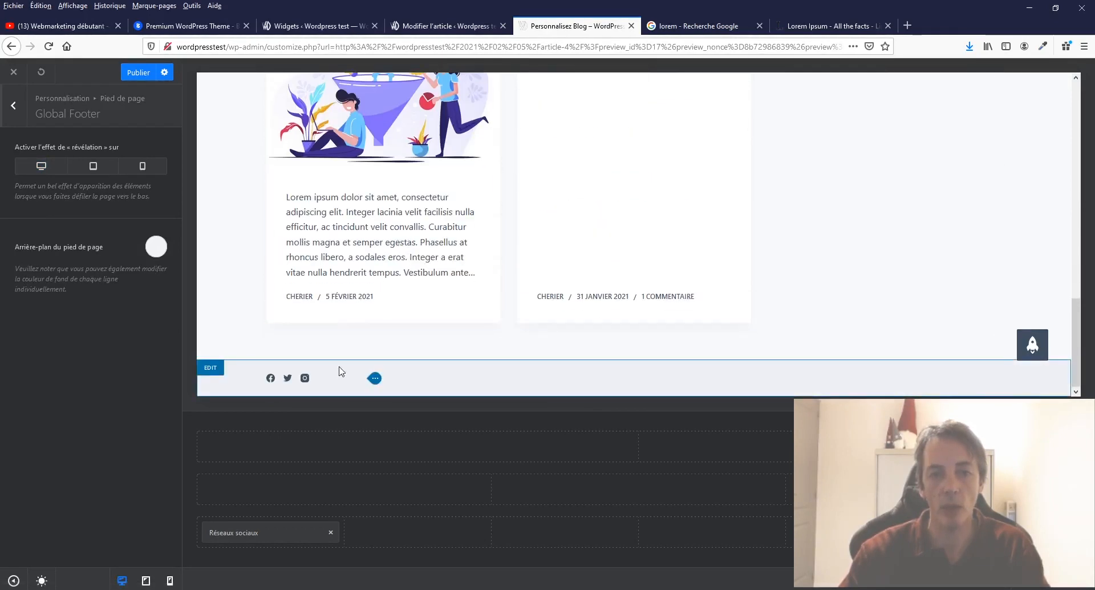
{"action": "left_click", "coordinate": [13, 107]}
{"action": "left_click", "coordinate": [45, 187]}
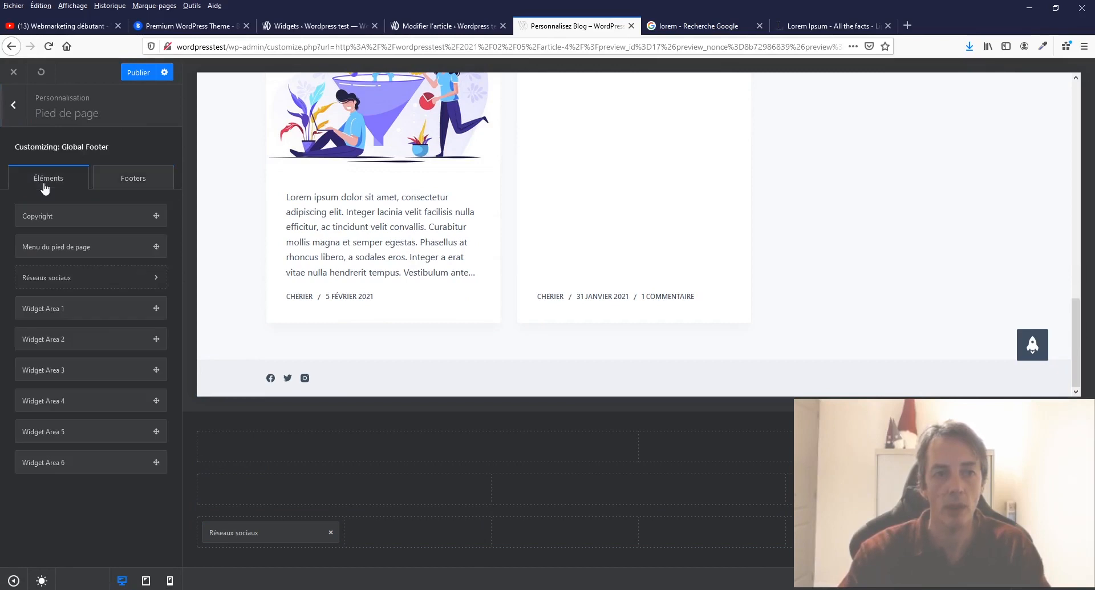
Add the Copyright element to the middle row's center column and Menu du pied de page to the top row's first column
{"action": "left_click_drag", "start_coordinate": [80, 221], "coordinate": [539, 490]}
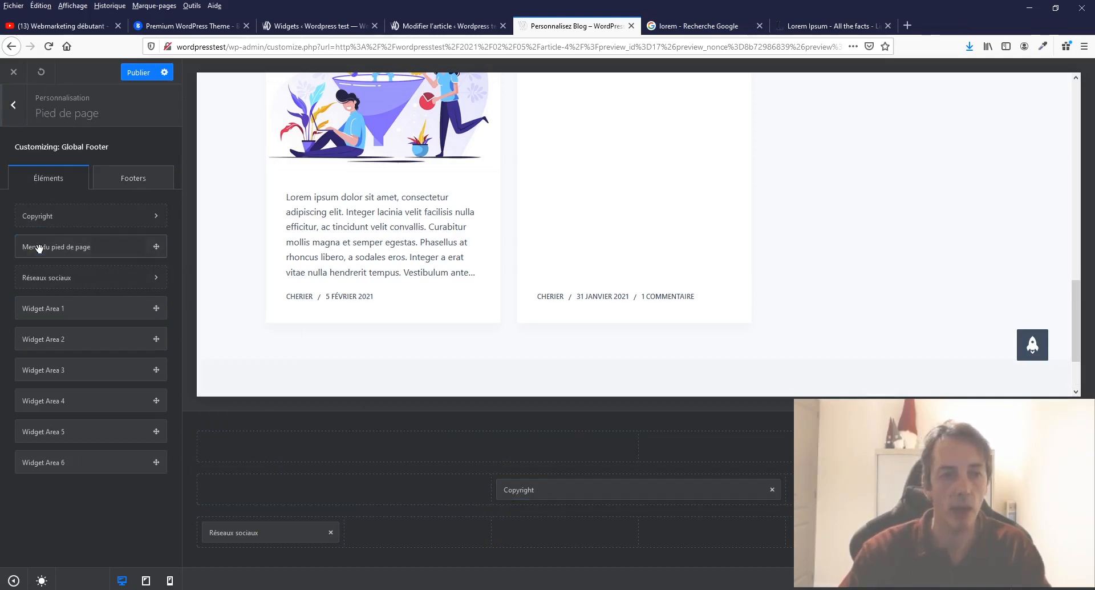
{"action": "left_click_drag", "start_coordinate": [38, 247], "coordinate": [450, 447]}
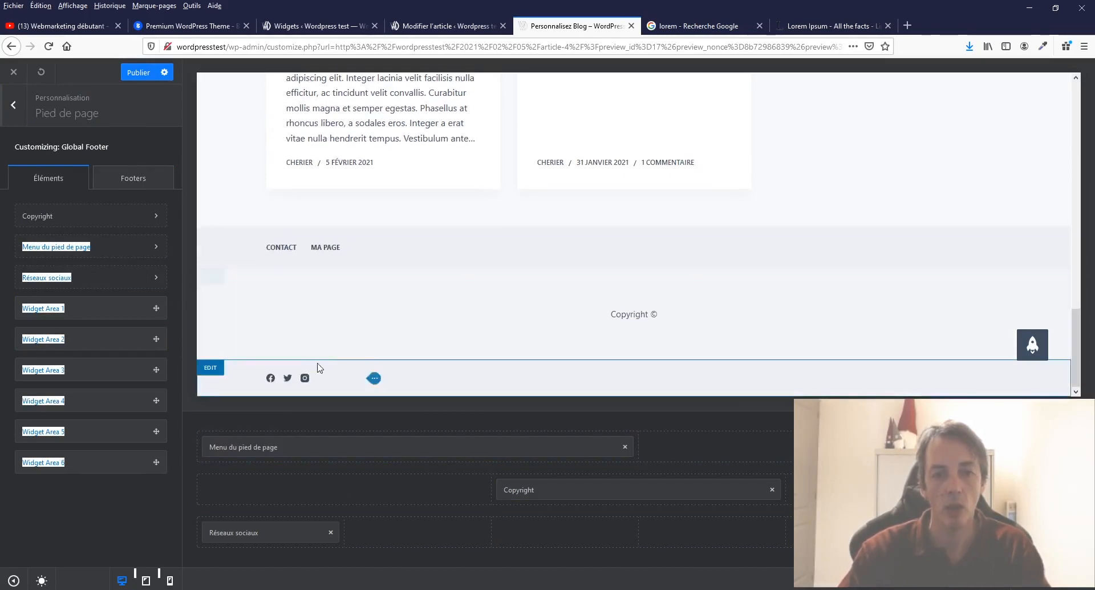
Activate the Global Footer's reveal effect on desktop and check it in the page preview
{"action": "left_click", "coordinate": [133, 178]}
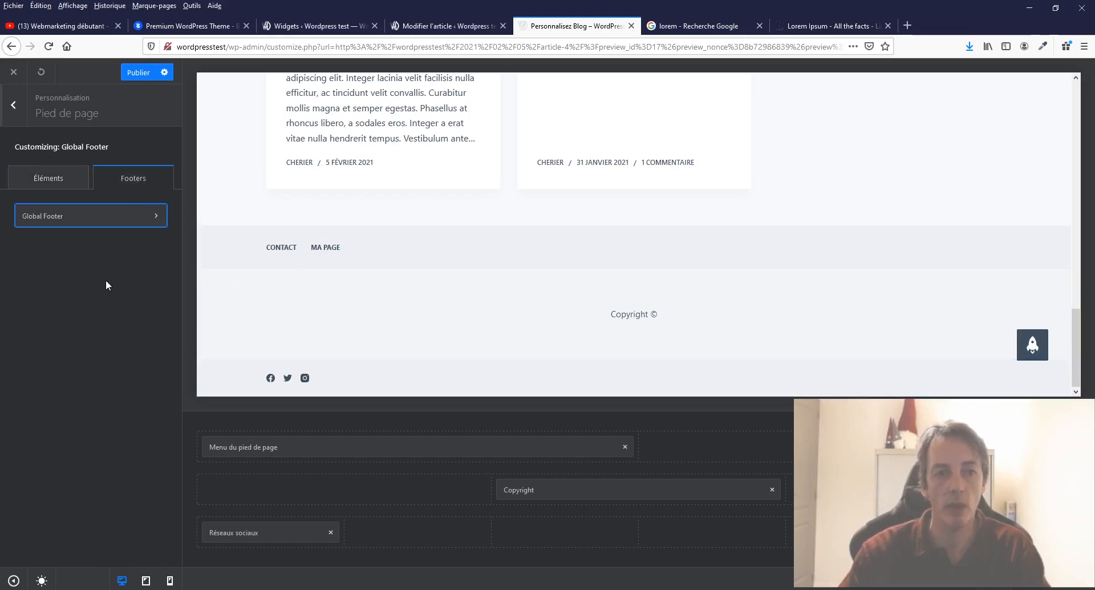
{"action": "left_click", "coordinate": [100, 217]}
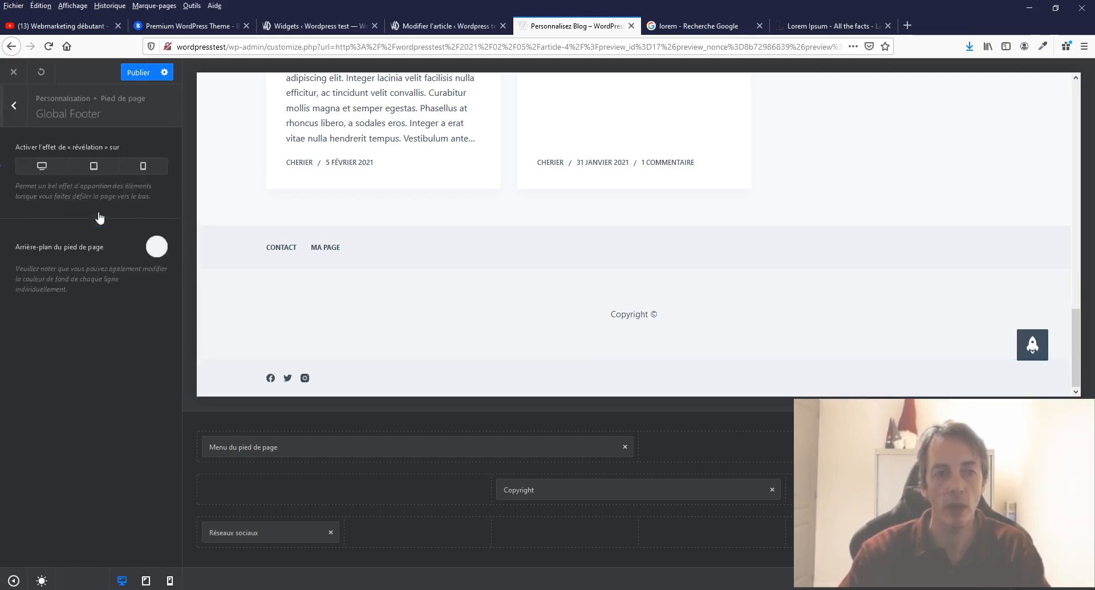
{"action": "left_click", "coordinate": [42, 167]}
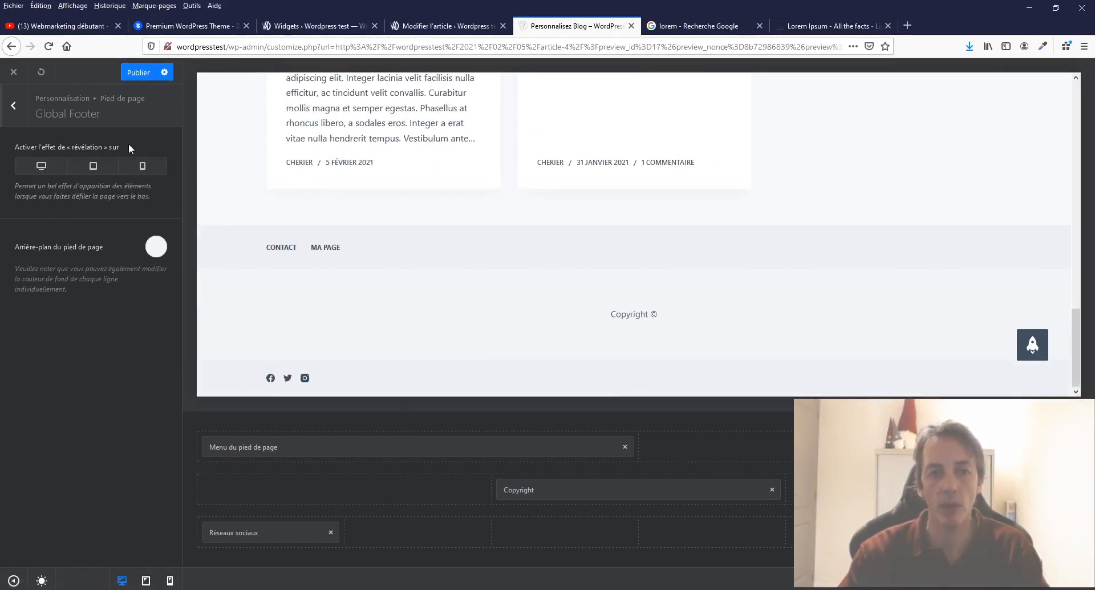
{"action": "left_click", "coordinate": [49, 168]}
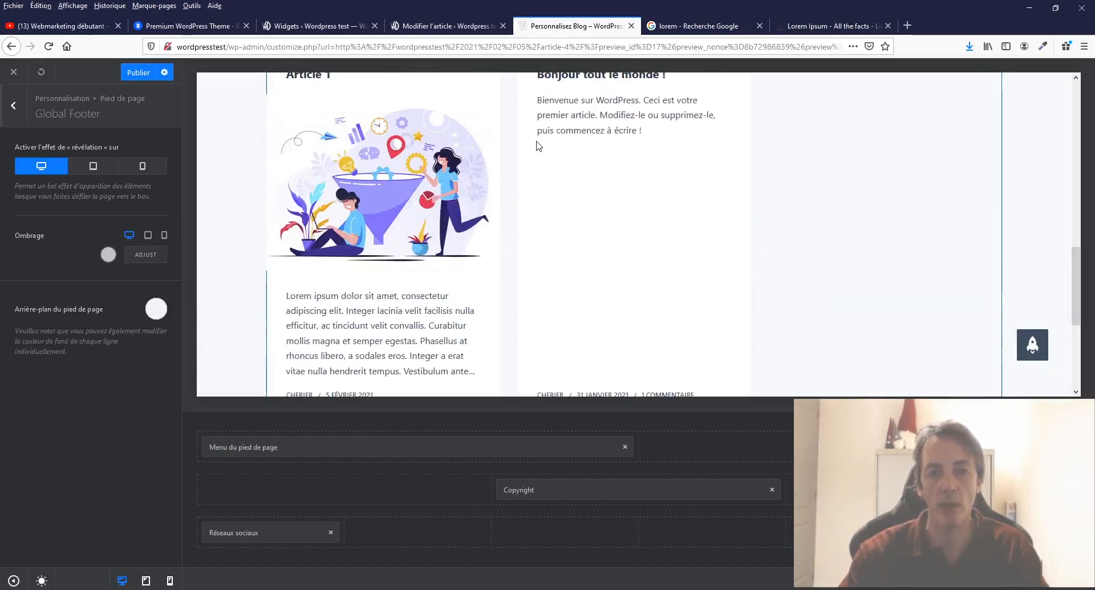
Examine the Global Footer's reveal effect at the end of the page preview
{"action": "scroll", "coordinate": [536, 145], "scroll_direction": "up", "scroll_amount": 9}
{"action": "scroll", "coordinate": [537, 146], "scroll_direction": "down", "scroll_amount": 9}
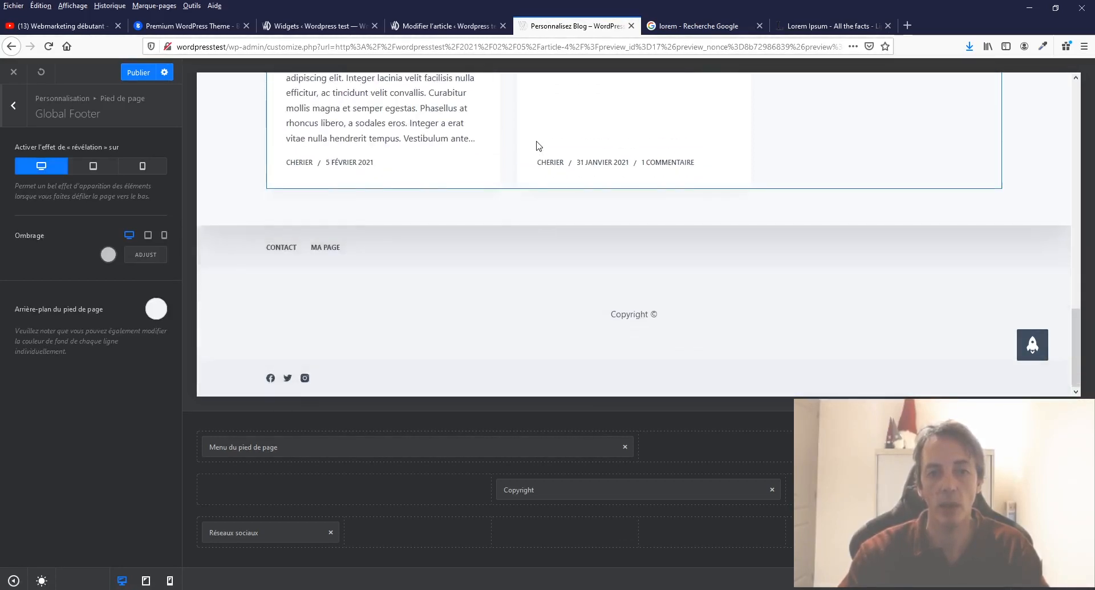
{"action": "scroll", "coordinate": [536, 146], "scroll_direction": "up", "scroll_amount": 7}
{"action": "scroll", "coordinate": [536, 145], "scroll_direction": "down", "scroll_amount": 6}
{"action": "scroll", "coordinate": [537, 145], "scroll_direction": "up", "scroll_amount": 5}
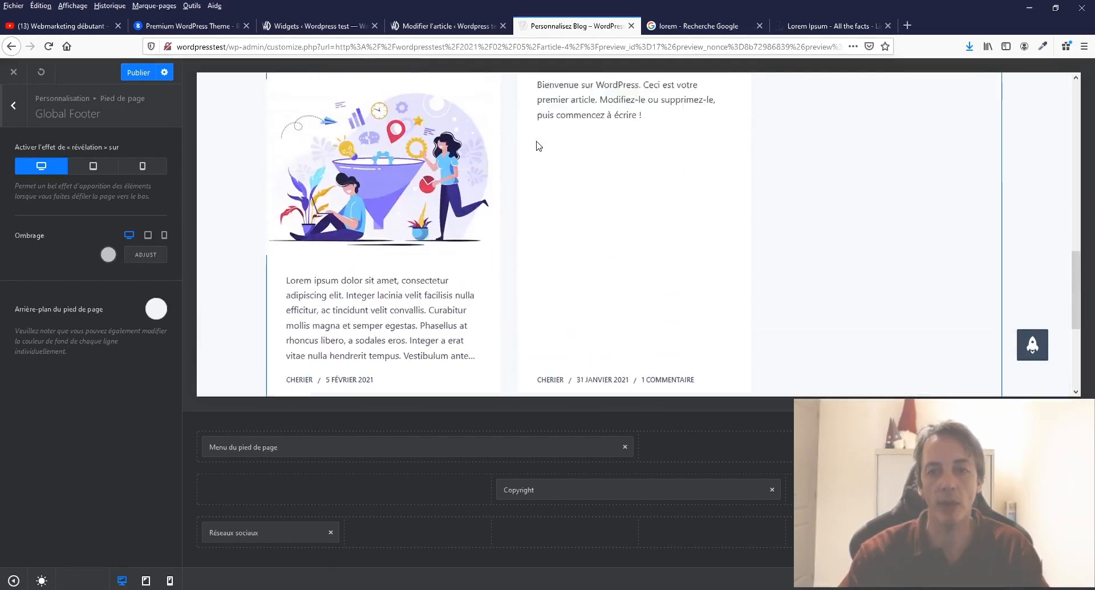
{"action": "scroll", "coordinate": [537, 145], "scroll_direction": "down", "scroll_amount": 6}
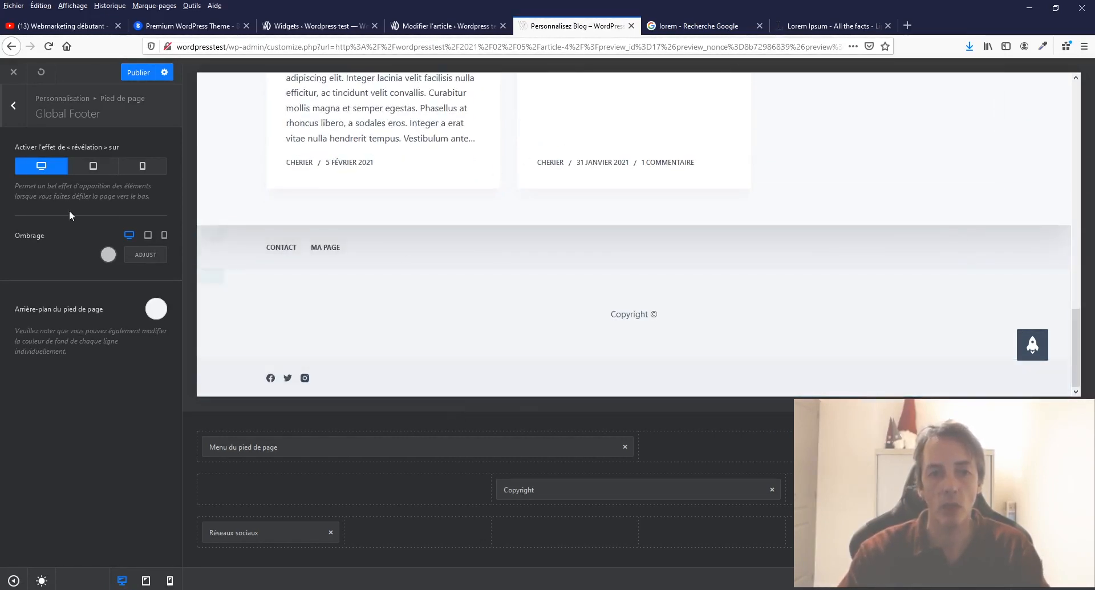
{"action": "left_click", "coordinate": [107, 254]}
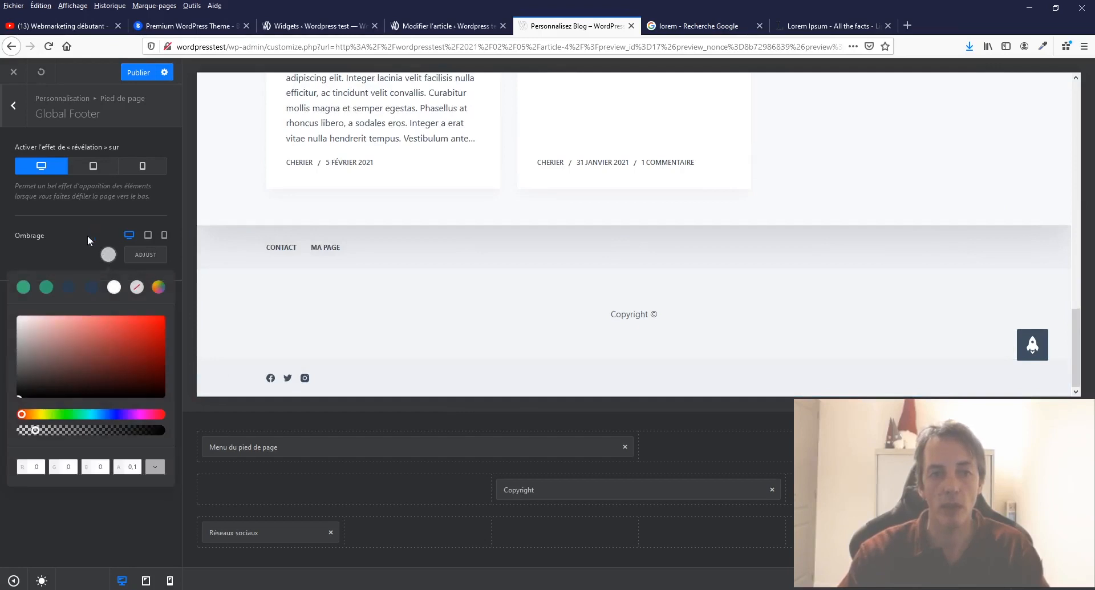
{"action": "left_click", "coordinate": [46, 287]}
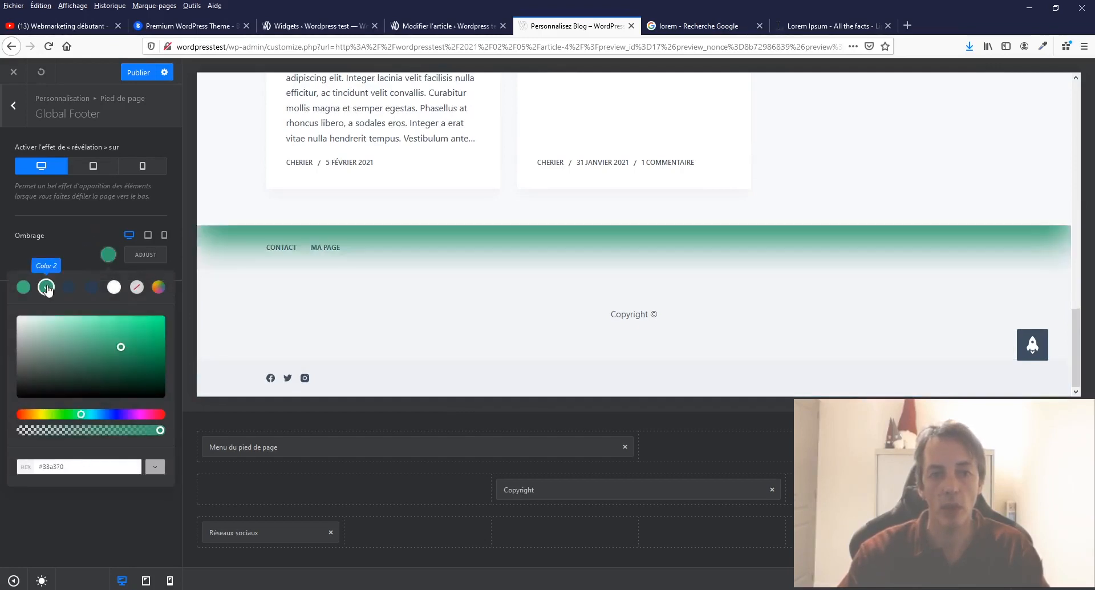
{"action": "left_click", "coordinate": [94, 232]}
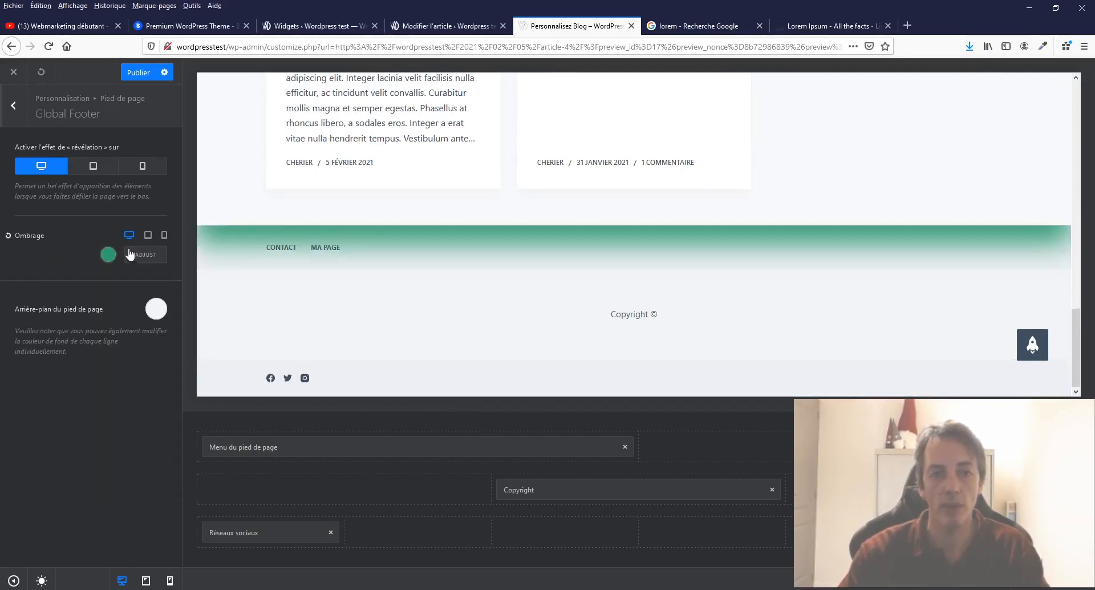
Adjust the footer shadow to a vertical offset of -15 px, a blur of 57 px and a spread of 12 px
{"action": "left_click", "coordinate": [146, 255]}
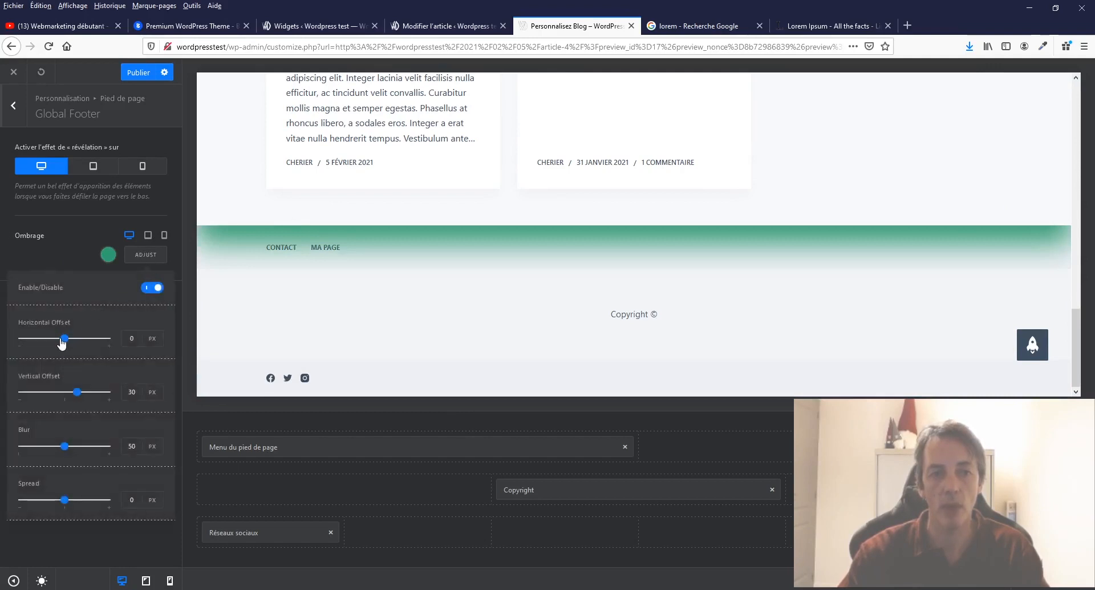
{"action": "mouse_move", "coordinate": [54, 346]}
{"action": "left_mouse_down"}
{"action": "mouse_move", "coordinate": [99, 333]}
{"action": "mouse_move", "coordinate": [25, 340]}
{"action": "mouse_move", "coordinate": [203, 345]}
{"action": "mouse_move", "coordinate": [63, 341]}
{"action": "left_mouse_up"}
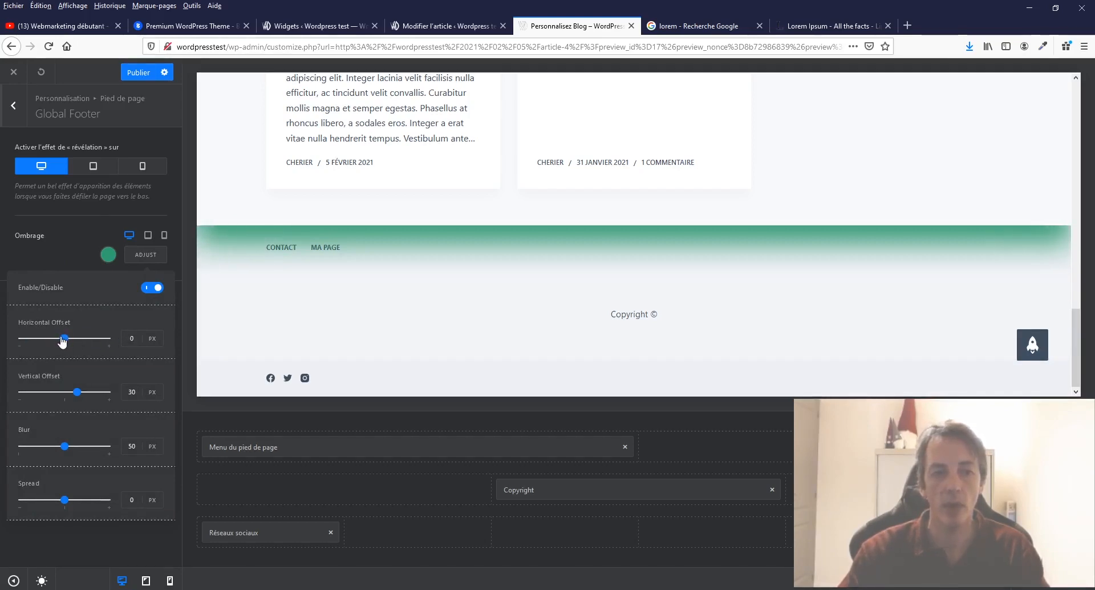
{"action": "mouse_move", "coordinate": [78, 401]}
{"action": "left_mouse_down"}
{"action": "mouse_move", "coordinate": [103, 392]}
{"action": "mouse_move", "coordinate": [57, 403]}
{"action": "left_mouse_up"}
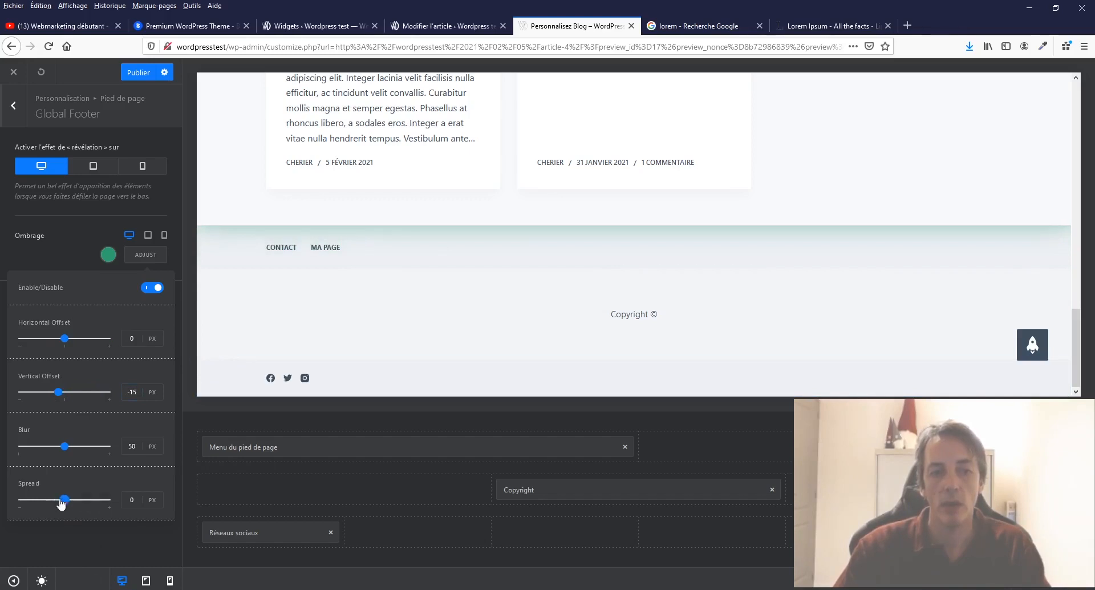
{"action": "mouse_move", "coordinate": [66, 500]}
{"action": "left_mouse_down"}
{"action": "mouse_move", "coordinate": [86, 500]}
{"action": "mouse_move", "coordinate": [69, 499]}
{"action": "left_mouse_up"}
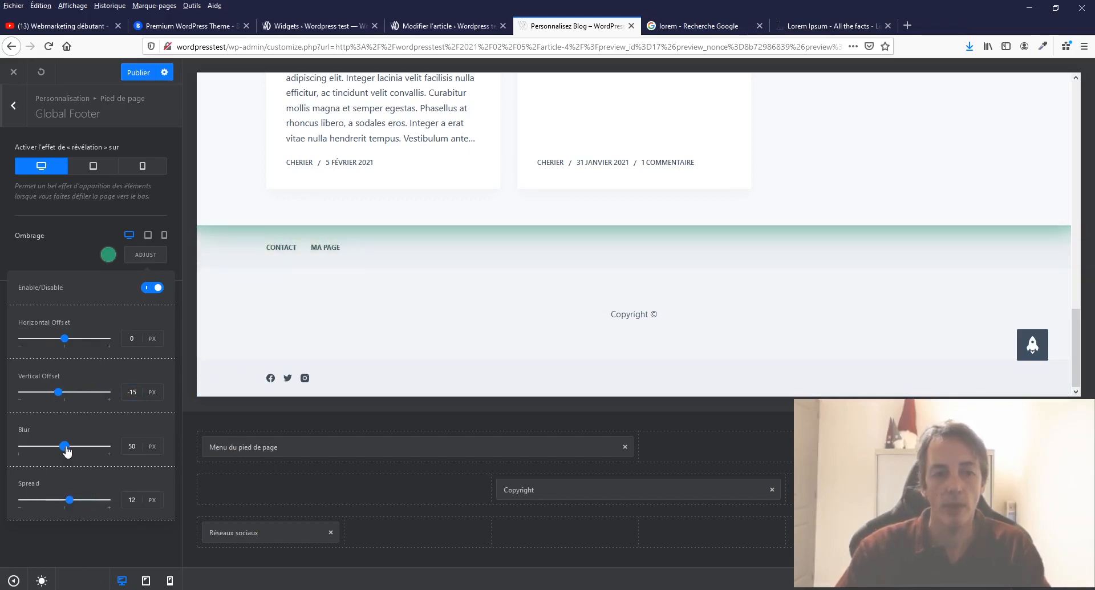
{"action": "left_click_drag", "start_coordinate": [91, 446], "coordinate": [68, 447]}
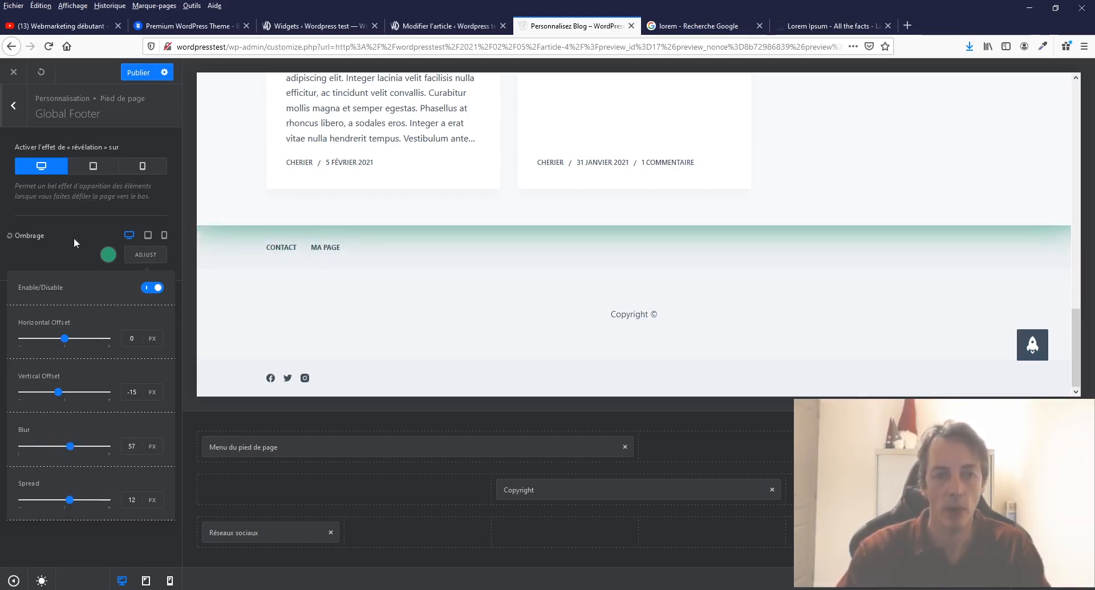
Disable the footer shadow and restore its default settings
{"action": "left_click", "coordinate": [153, 288]}
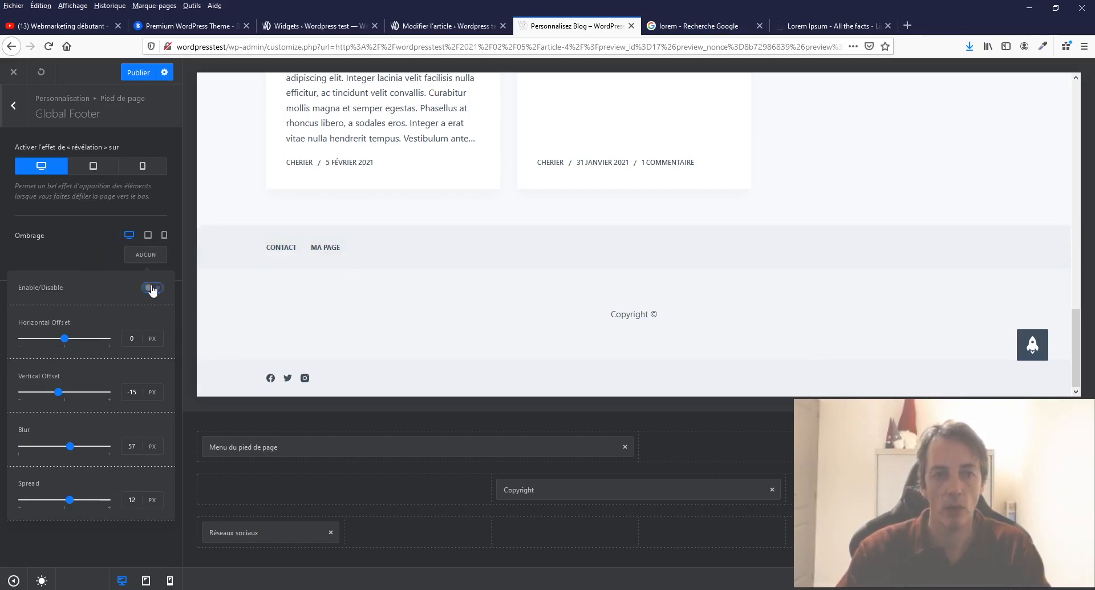
{"action": "left_click", "coordinate": [85, 259]}
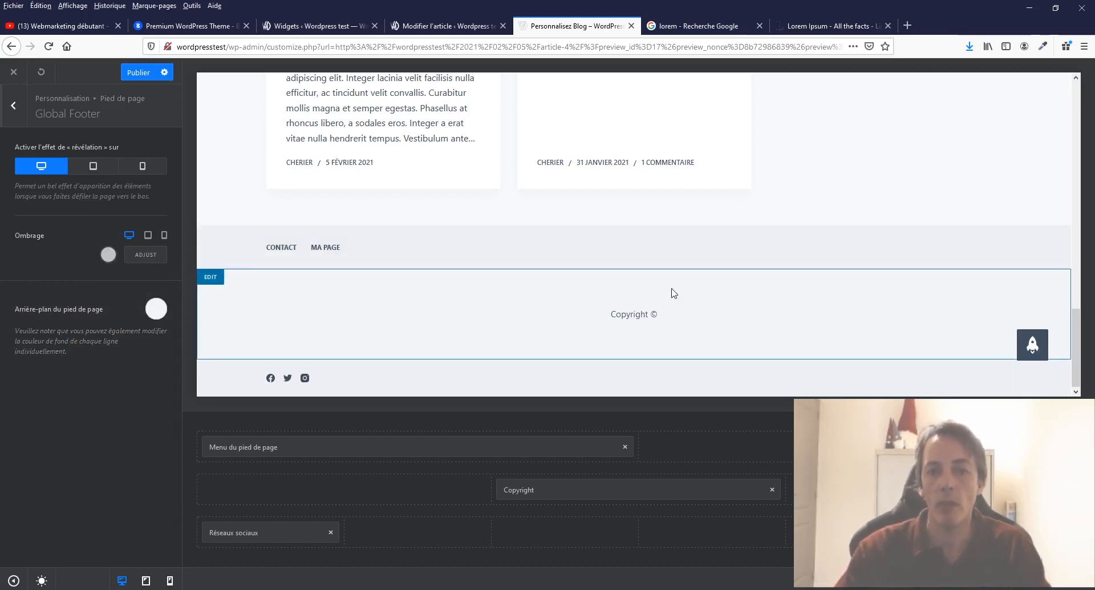
Set the Global Footer's background to the image pic11.jpg from the media library
{"action": "left_click", "coordinate": [155, 309]}
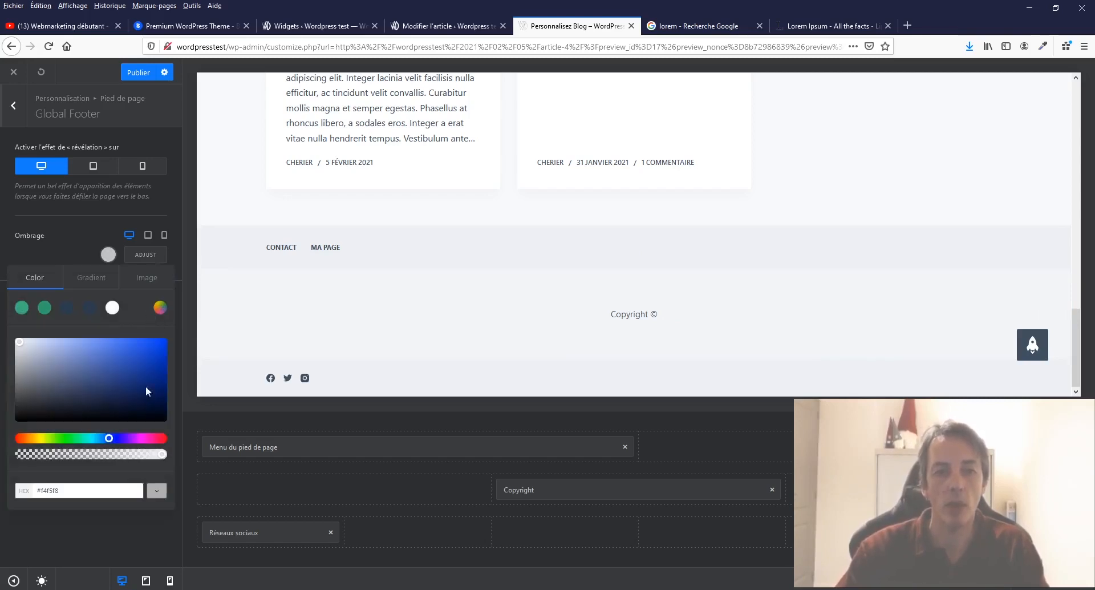
{"action": "left_click", "coordinate": [85, 280]}
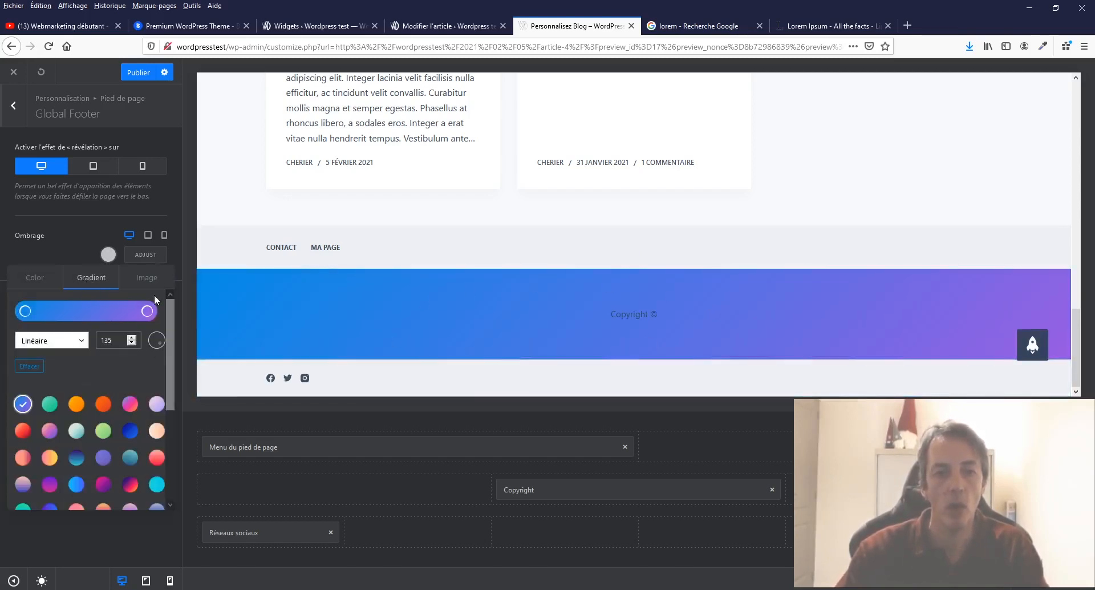
{"action": "left_click", "coordinate": [147, 278]}
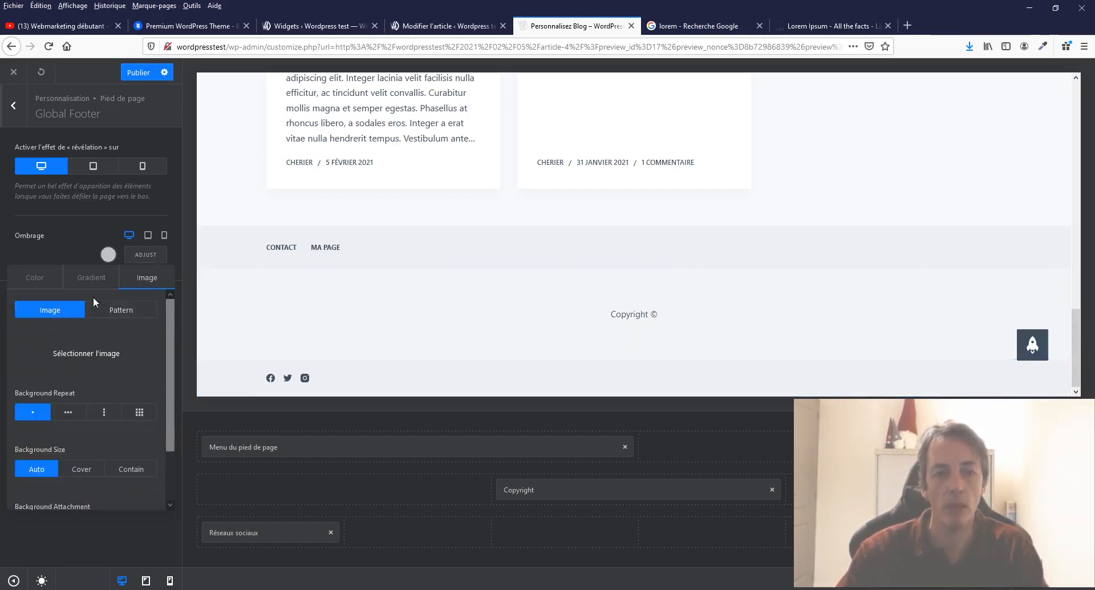
{"action": "left_click", "coordinate": [88, 356]}
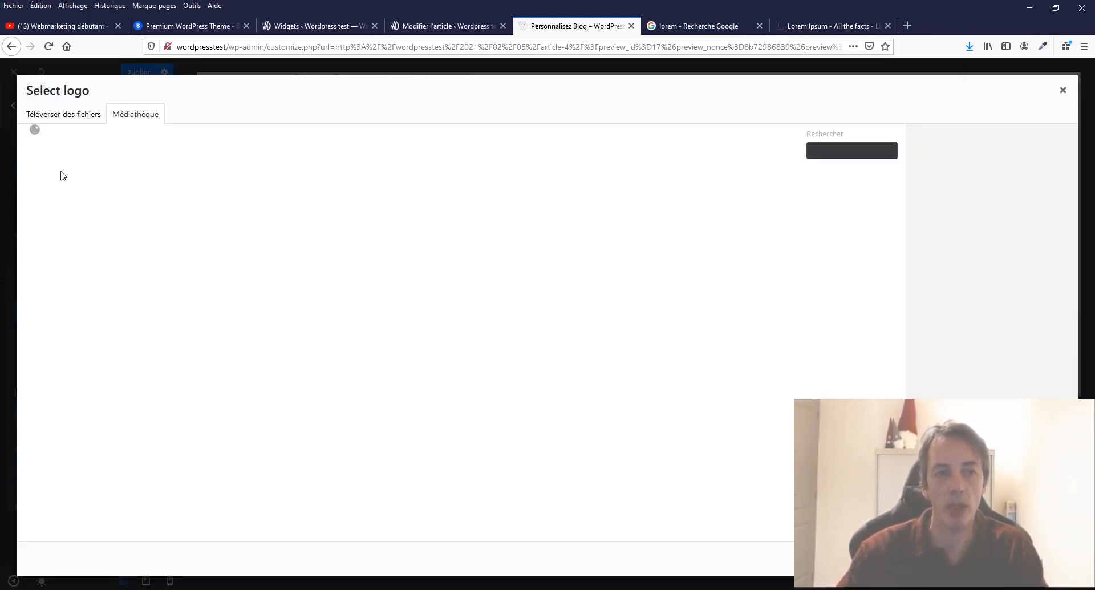
{"action": "left_click", "coordinate": [62, 178]}
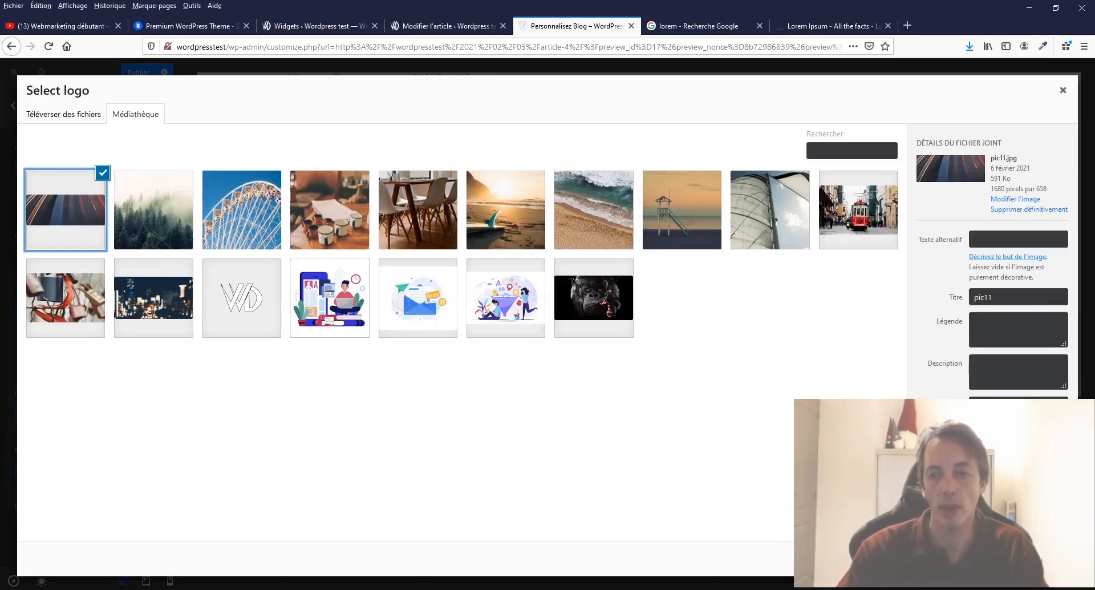
{"action": "left_click", "coordinate": [1043, 559]}
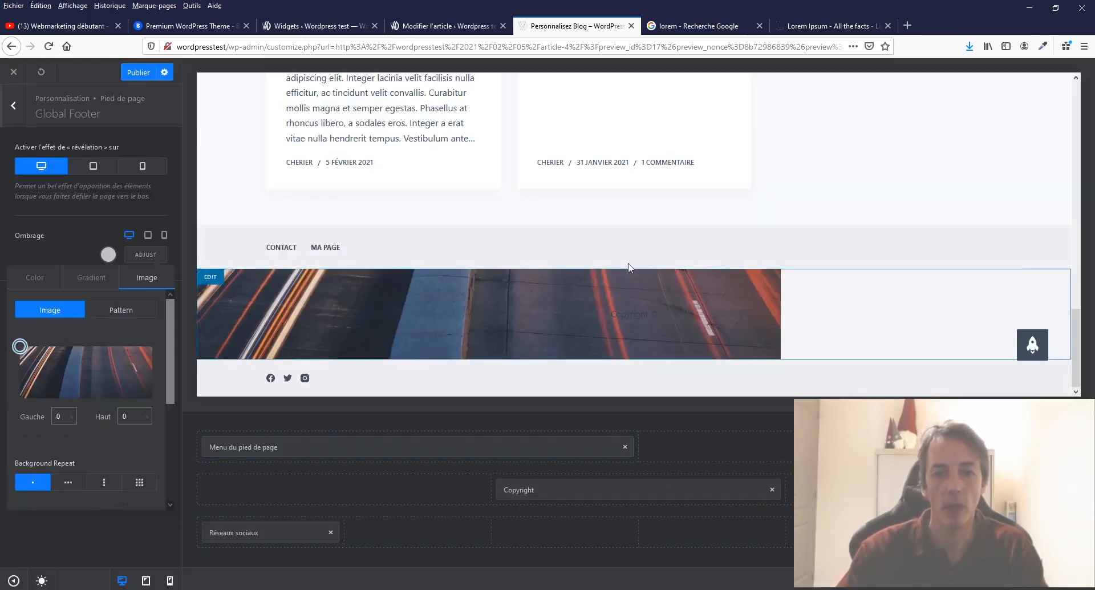
Repeat the footer's background image horizontally, with its size set to Cover and its attachment to Fixé
{"action": "left_click", "coordinate": [66, 484]}
{"action": "scroll", "coordinate": [101, 444], "scroll_direction": "down", "scroll_amount": 3}
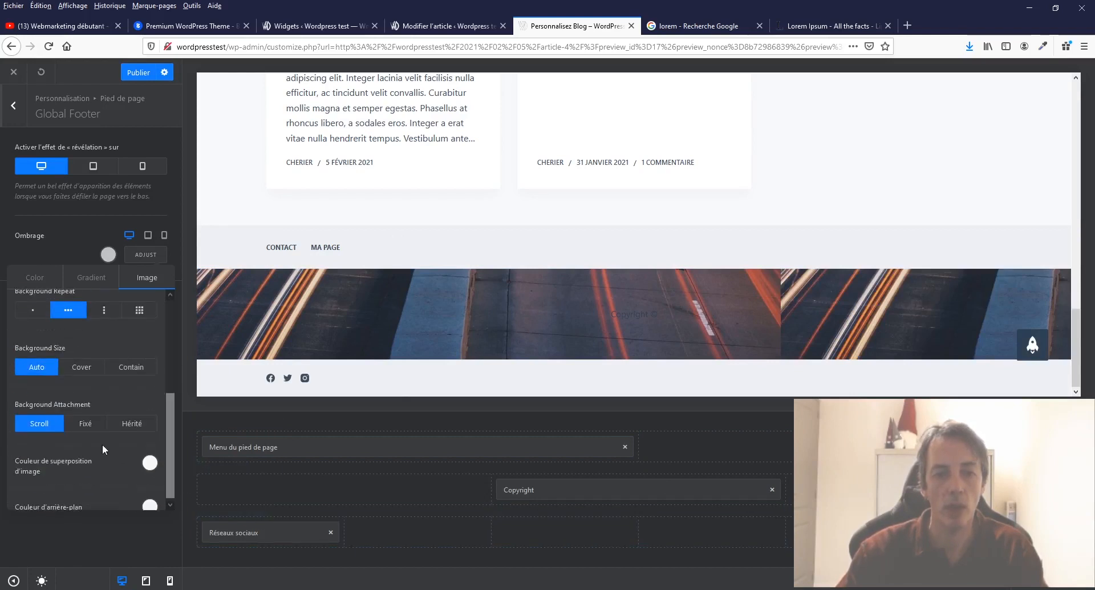
{"action": "left_click", "coordinate": [82, 368]}
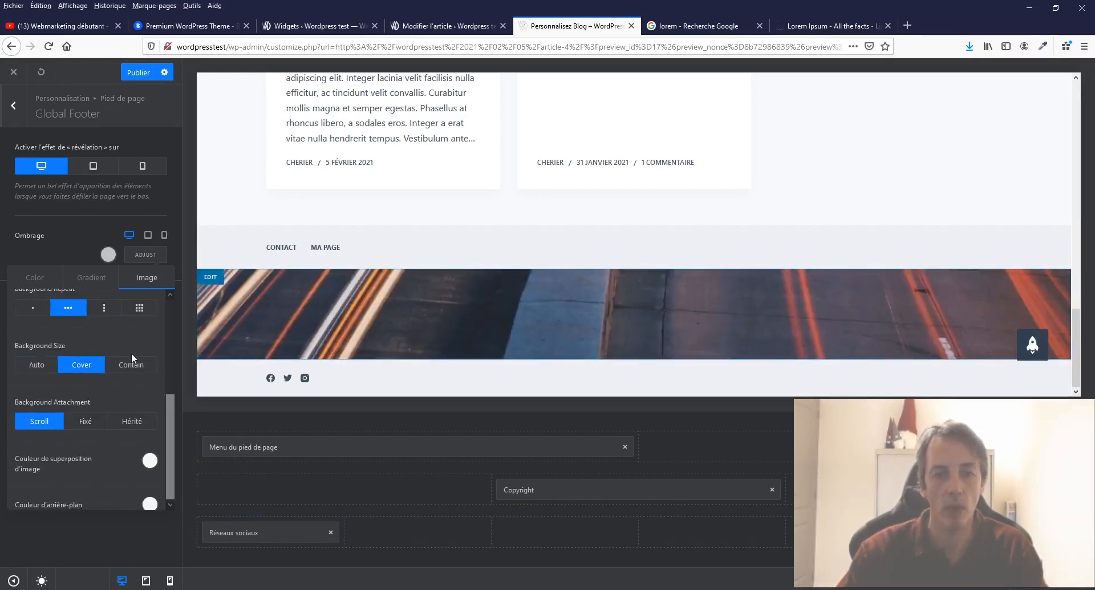
{"action": "left_click", "coordinate": [43, 368]}
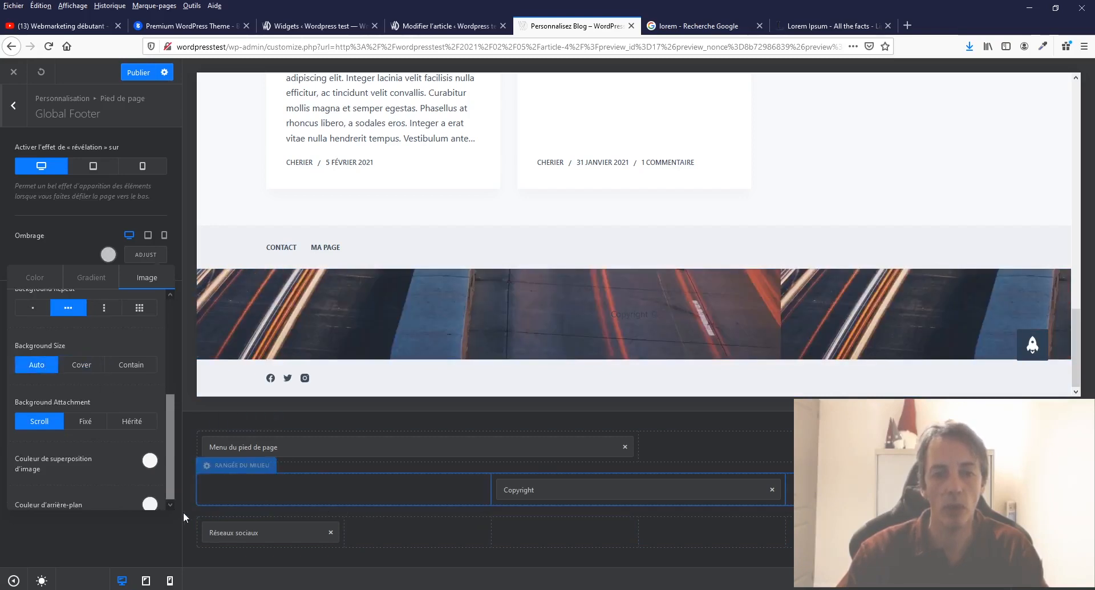
{"action": "left_click", "coordinate": [85, 422]}
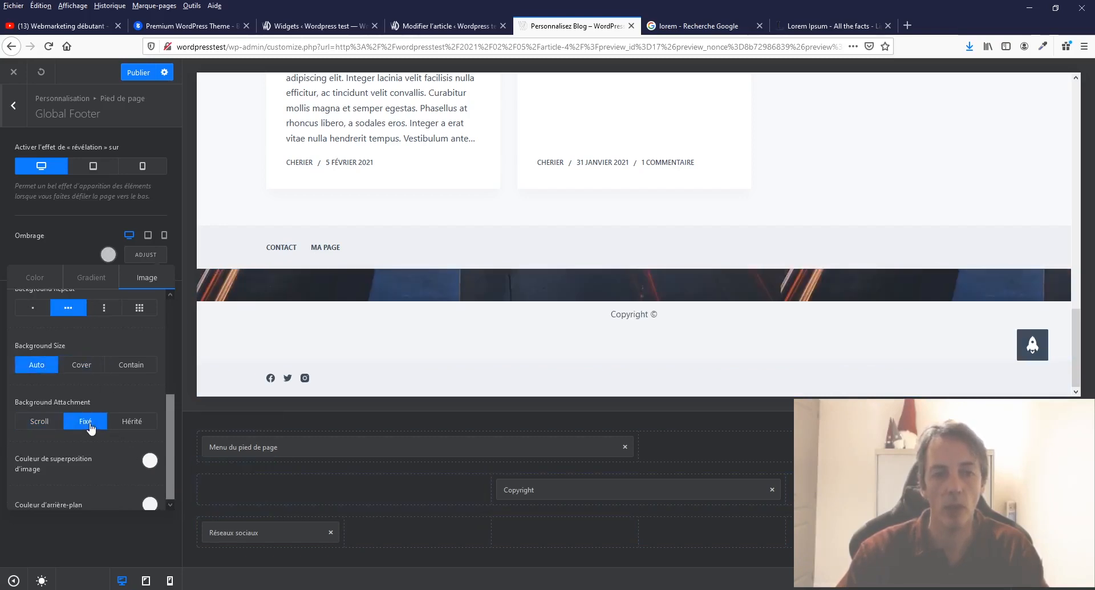
{"action": "left_click", "coordinate": [83, 363]}
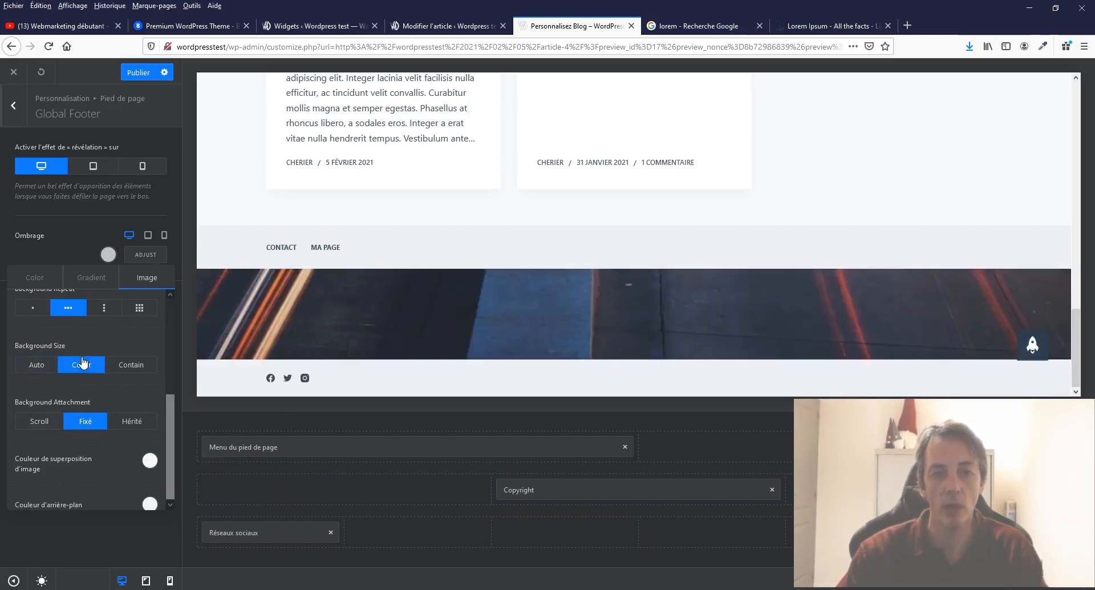
Examine how the fixed background image behaves in the footer as the page preview moves
{"action": "scroll", "coordinate": [542, 310], "scroll_direction": "up", "scroll_amount": 4}
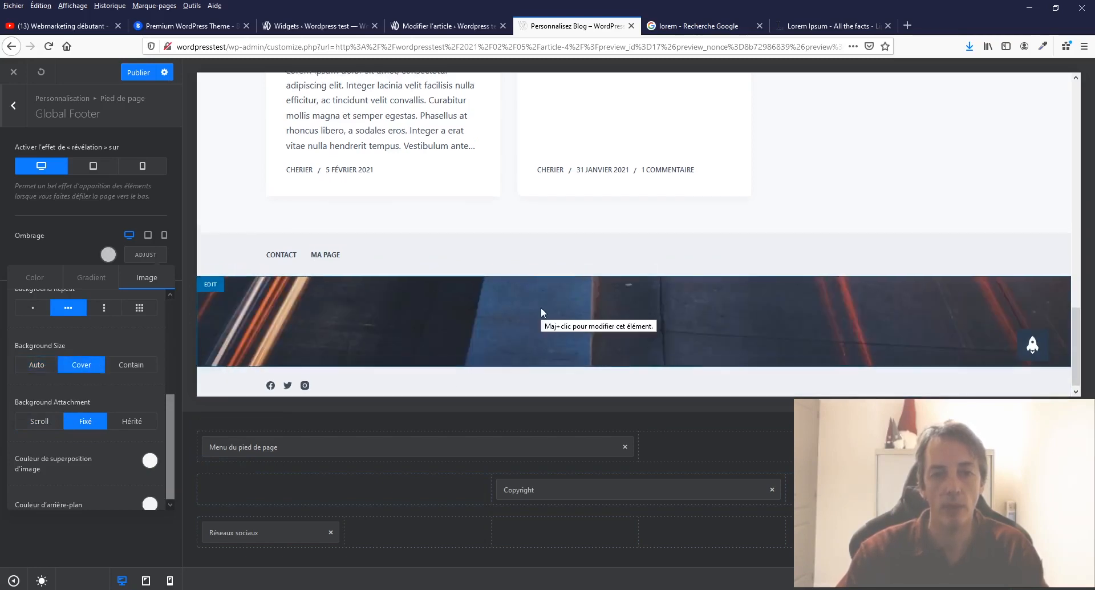
{"action": "scroll", "coordinate": [543, 312], "scroll_direction": "down", "scroll_amount": 5}
{"action": "scroll", "coordinate": [543, 312], "scroll_direction": "up", "scroll_amount": 4}
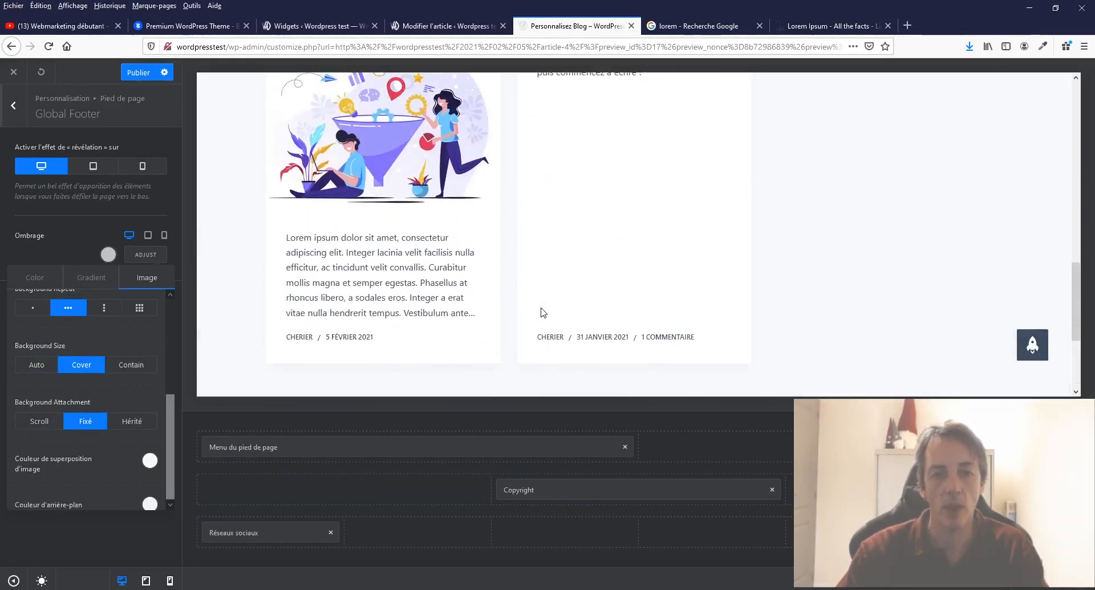
{"action": "scroll", "coordinate": [543, 312], "scroll_direction": "down", "scroll_amount": 3}
{"action": "scroll", "coordinate": [542, 313], "scroll_direction": "down", "scroll_amount": 1}
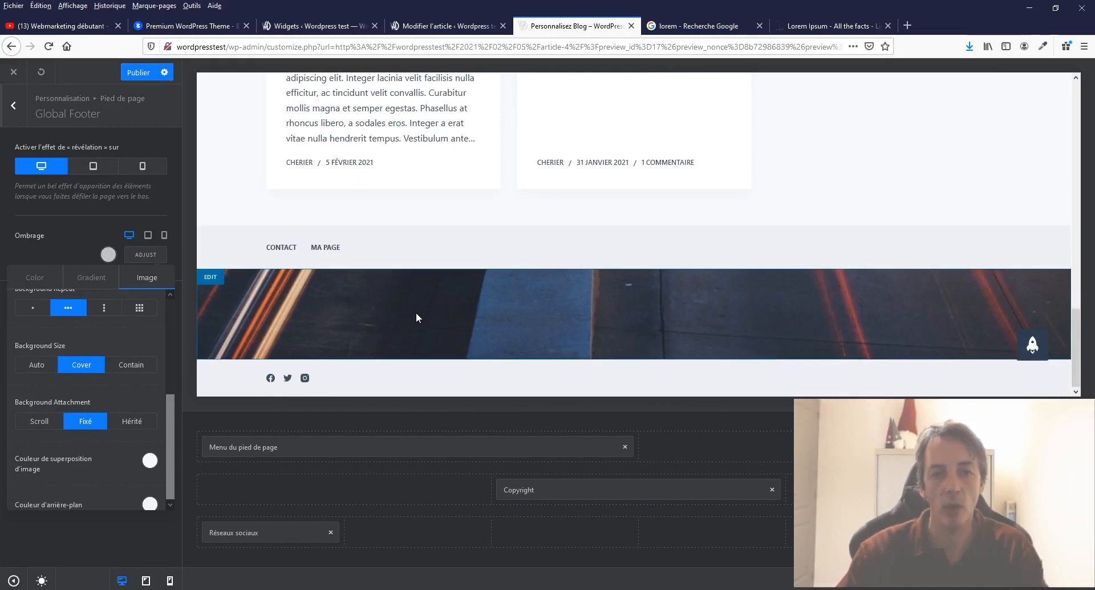
{"action": "scroll", "coordinate": [415, 319], "scroll_direction": "up", "scroll_amount": 3}
{"action": "scroll", "coordinate": [416, 315], "scroll_direction": "down", "scroll_amount": 3}
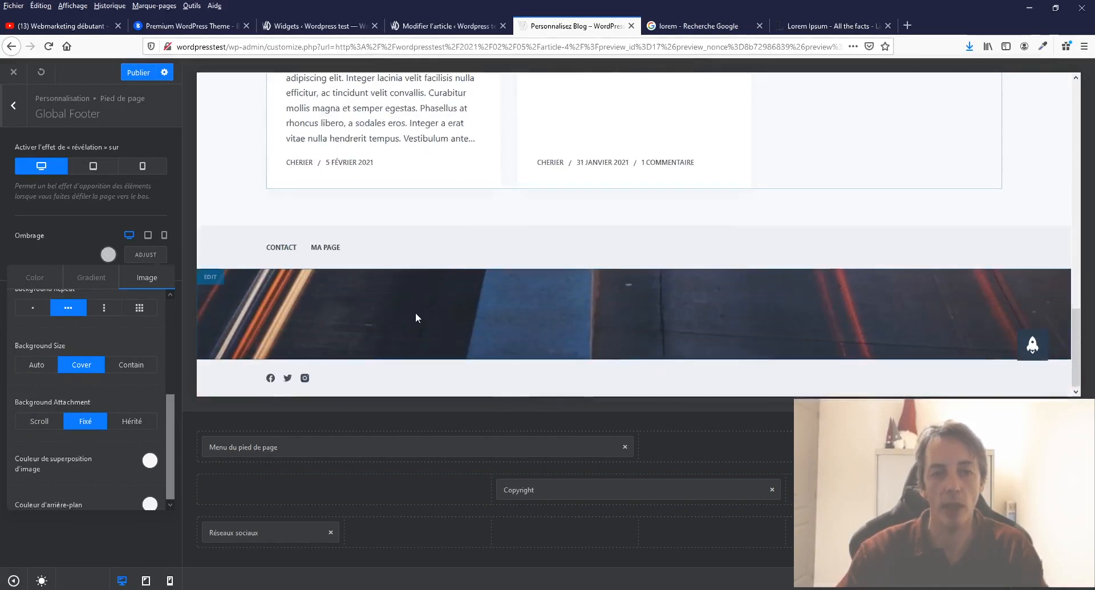
Set the footer background image's attachment to Scroll and check it in the page preview
{"action": "left_click", "coordinate": [31, 421]}
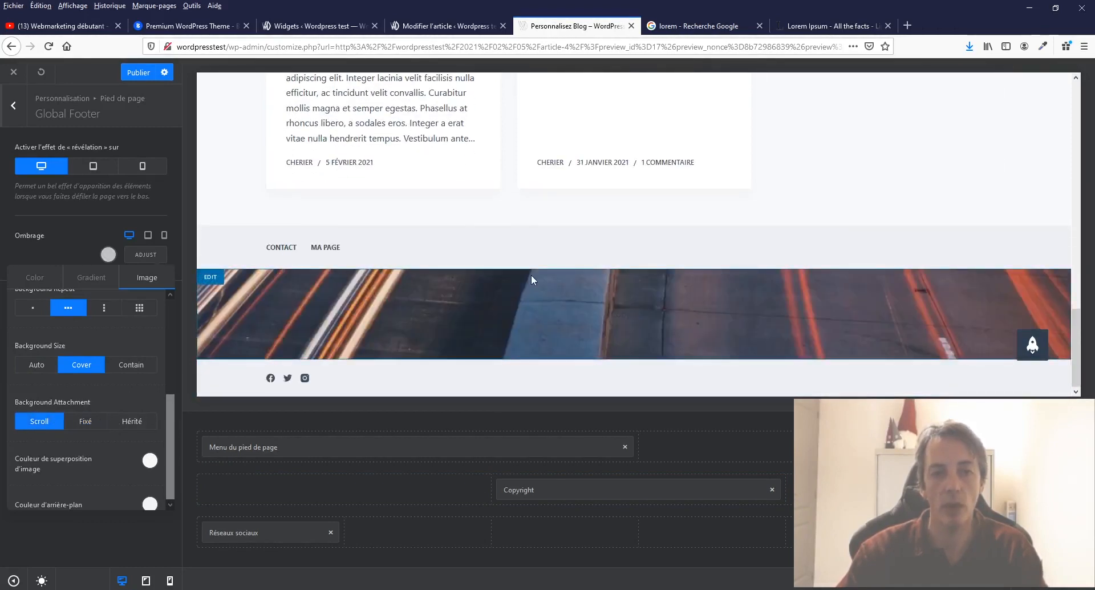
{"action": "scroll", "coordinate": [539, 282], "scroll_direction": "up", "scroll_amount": 5}
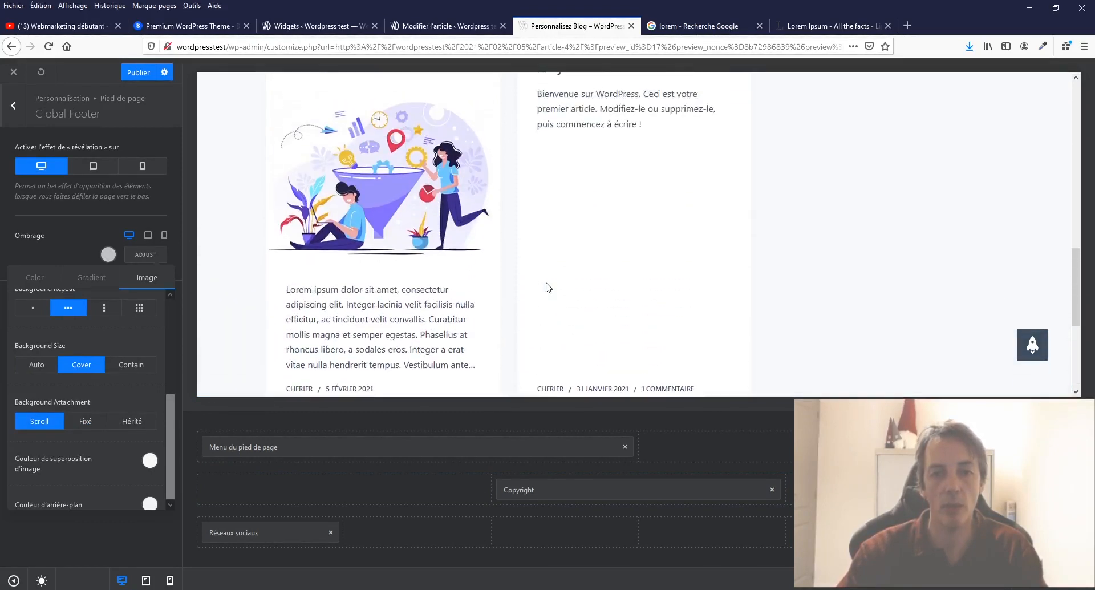
{"action": "scroll", "coordinate": [547, 285], "scroll_direction": "down", "scroll_amount": 5}
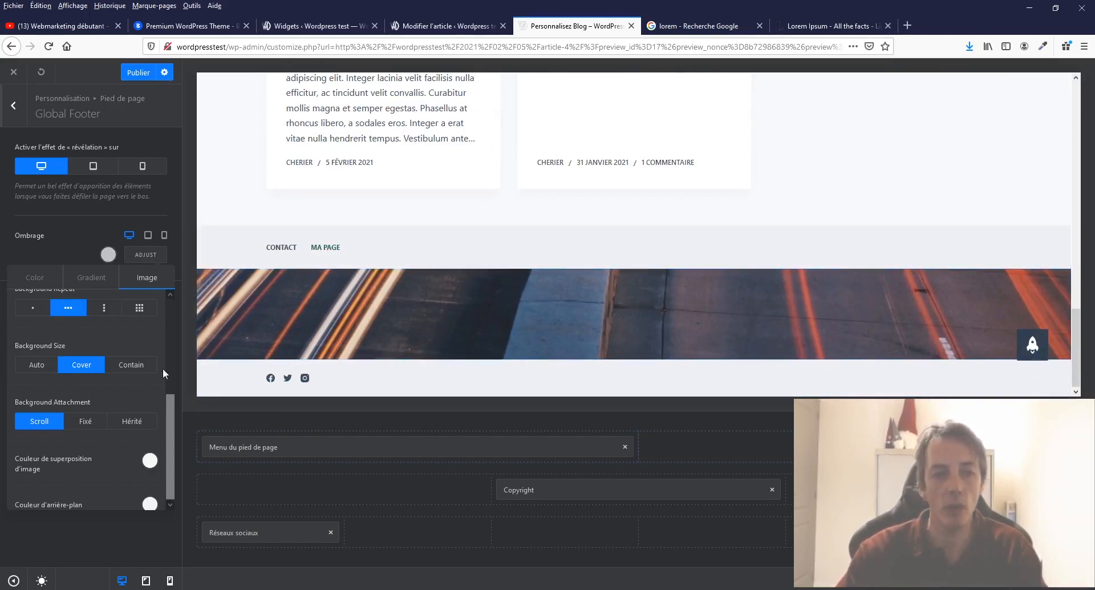
Set the background image's overlay color to the green Color 2 (RGB 51, 163, 113) with an opacity of 0.1
{"action": "scroll", "coordinate": [119, 394], "scroll_direction": "down", "scroll_amount": 2}
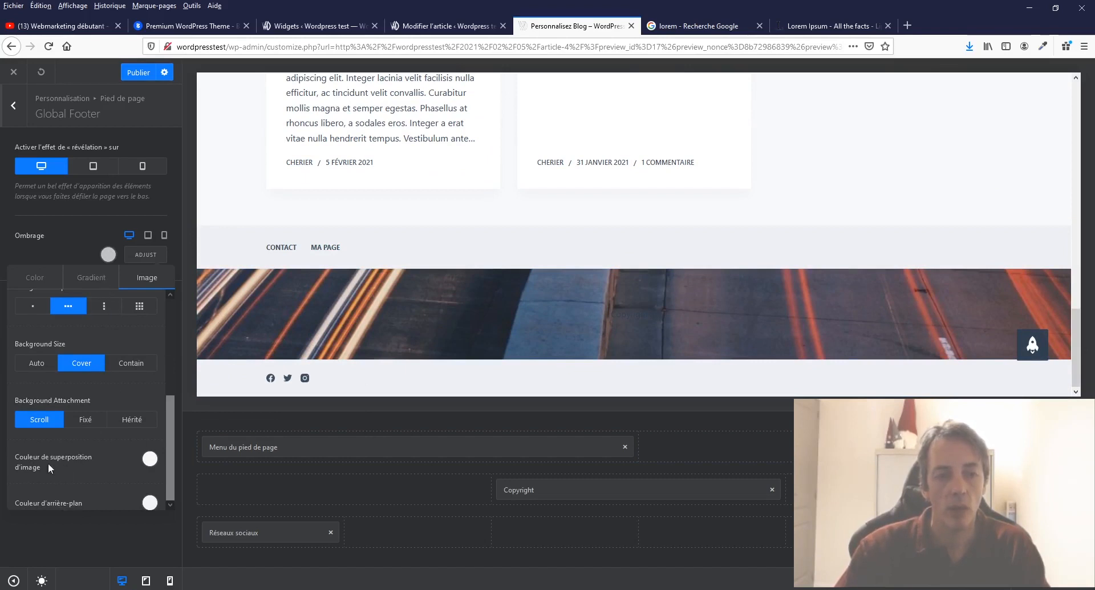
{"action": "left_click", "coordinate": [149, 462]}
{"action": "left_click", "coordinate": [44, 501]}
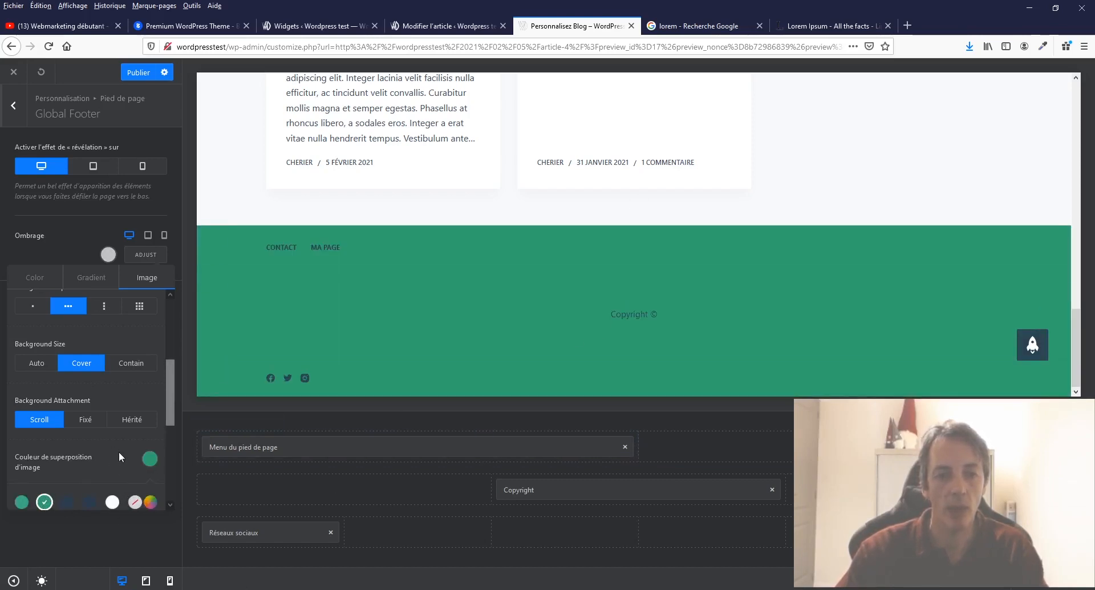
{"action": "scroll", "coordinate": [119, 450], "scroll_direction": "down", "scroll_amount": 4}
{"action": "left_click_drag", "start_coordinate": [151, 428], "coordinate": [35, 435]}
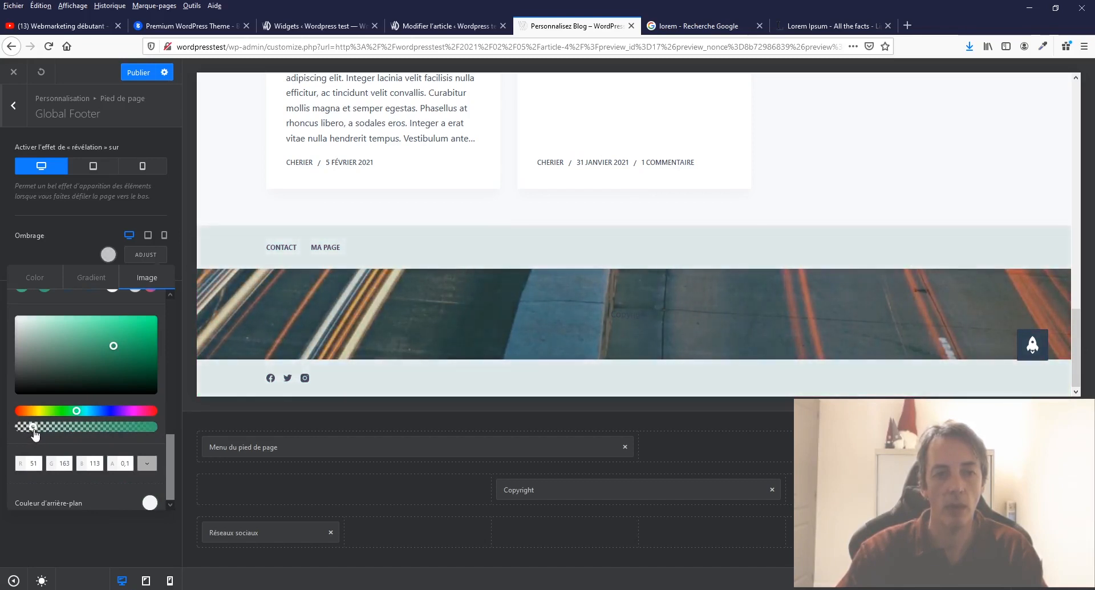
{"action": "left_click", "coordinate": [78, 234]}
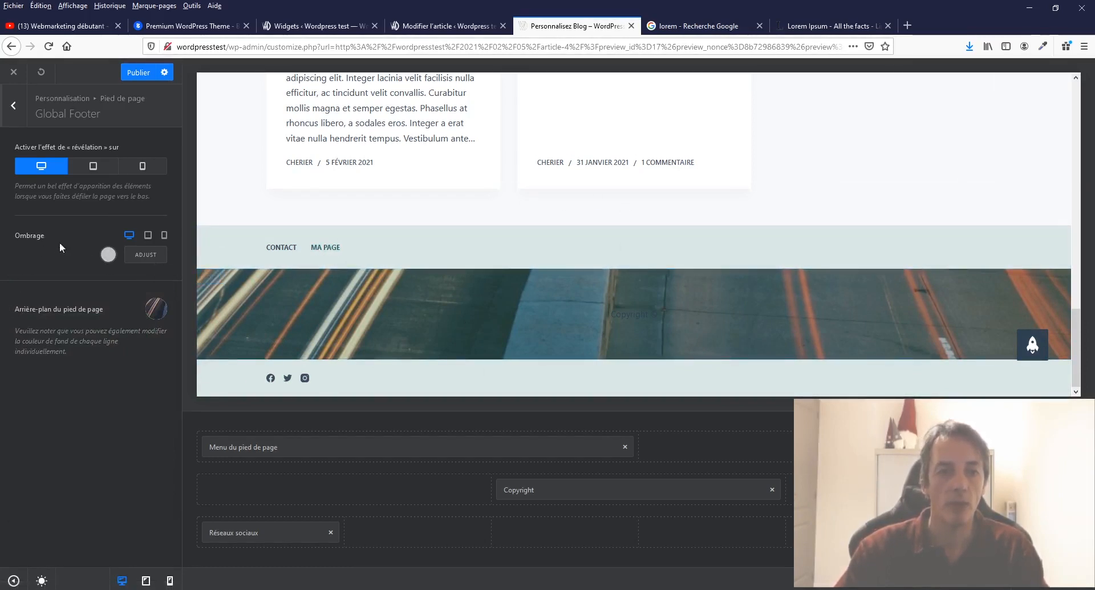
Reset the footer background to its default, removing the image and its color overlay
{"action": "left_click", "coordinate": [11, 313]}
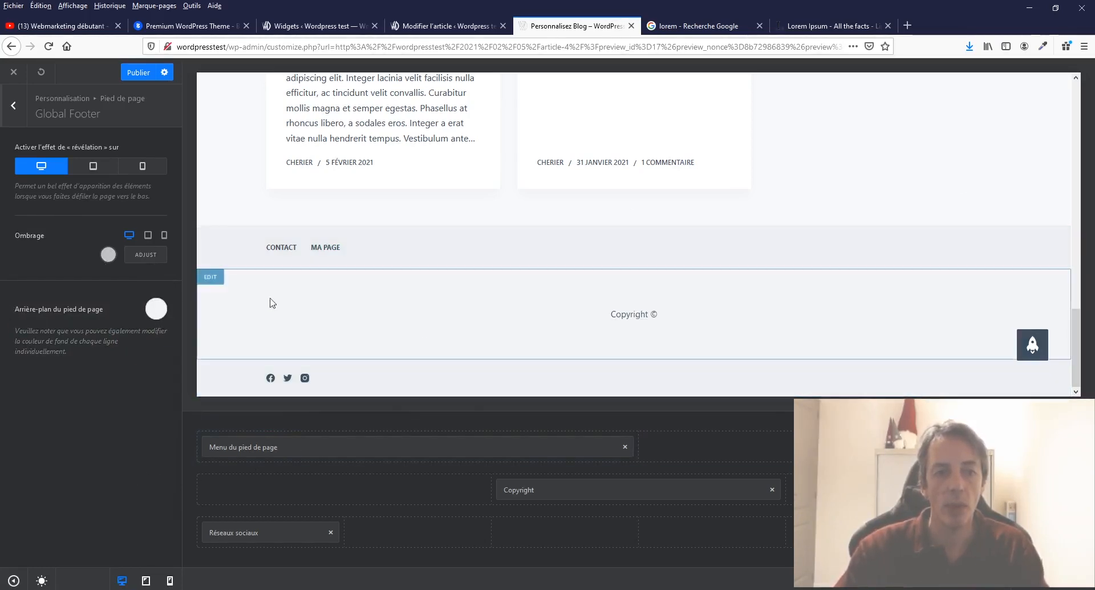
Try several of the preset image patterns as the global footer's background and check each in the preview
{"action": "left_click", "coordinate": [154, 310]}
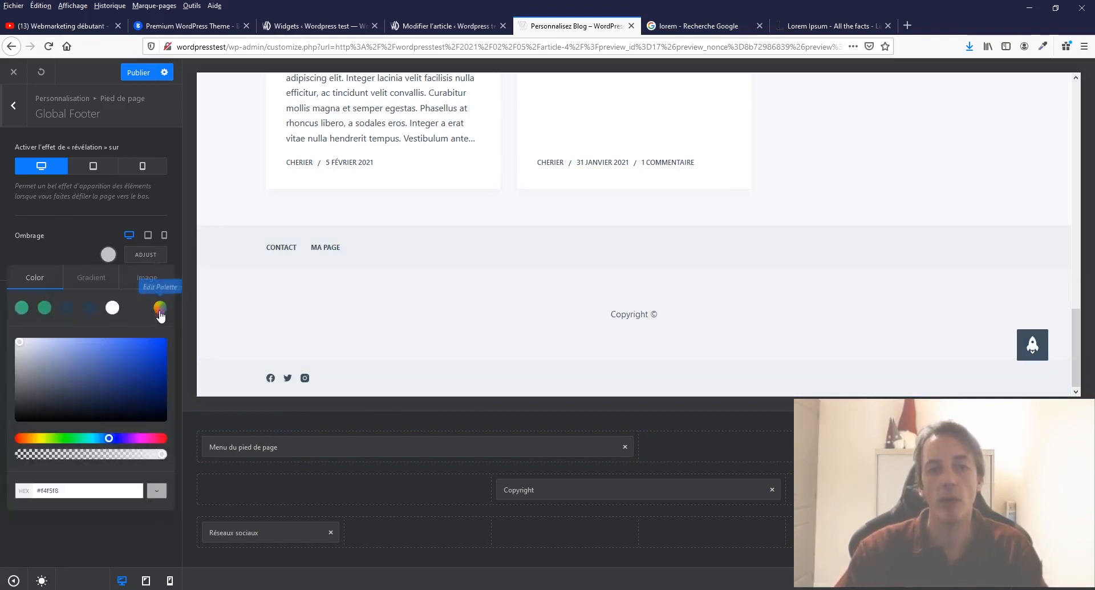
{"action": "left_click", "coordinate": [149, 279]}
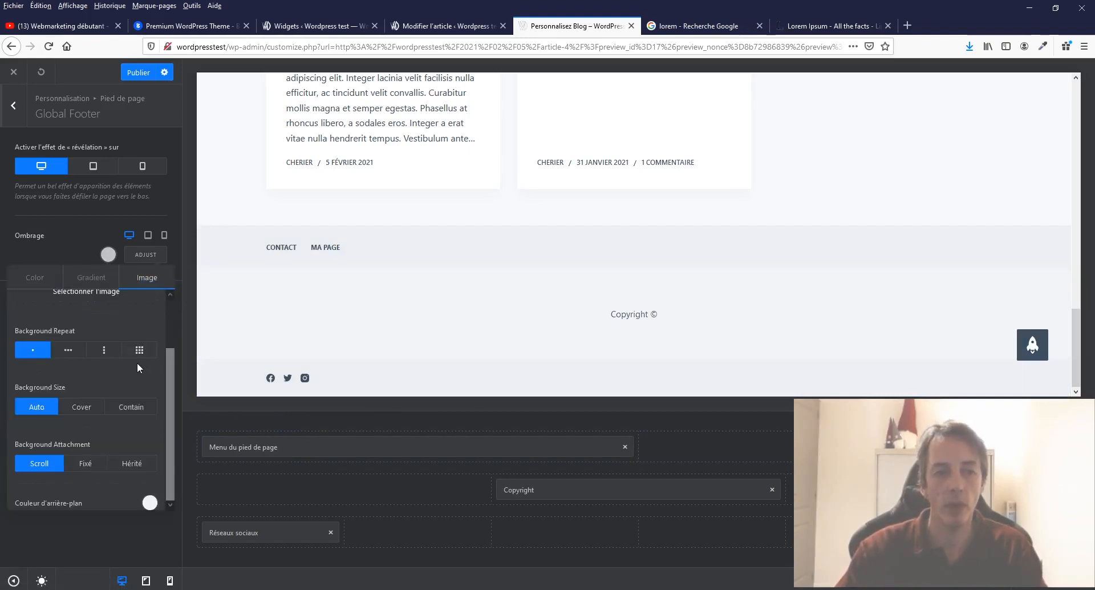
{"action": "scroll", "coordinate": [131, 412], "scroll_direction": "up", "scroll_amount": 2}
{"action": "left_click", "coordinate": [126, 311]}
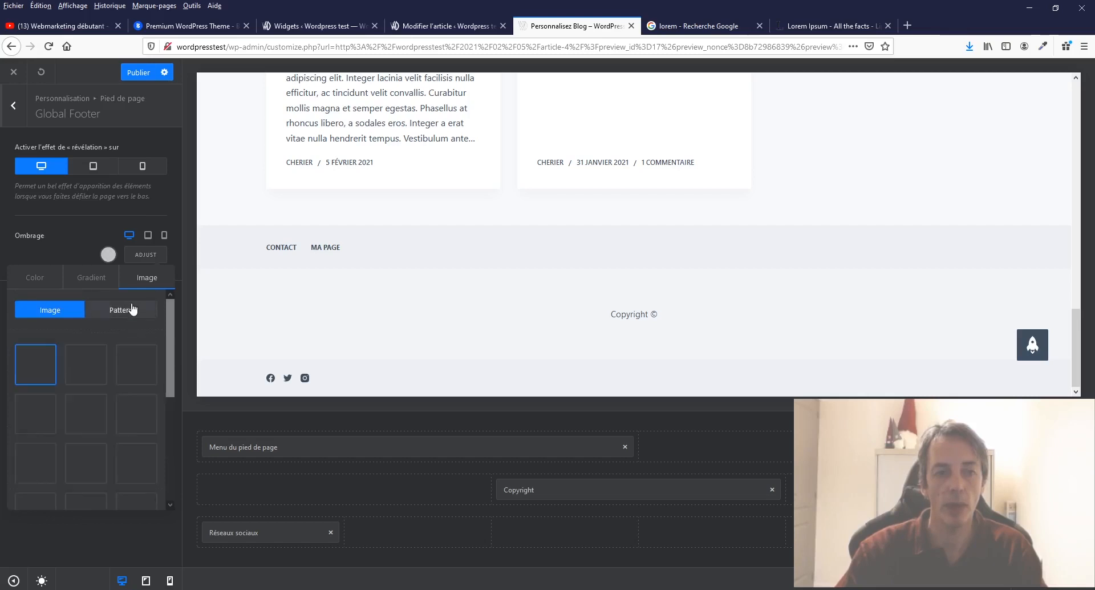
{"action": "left_click", "coordinate": [125, 423]}
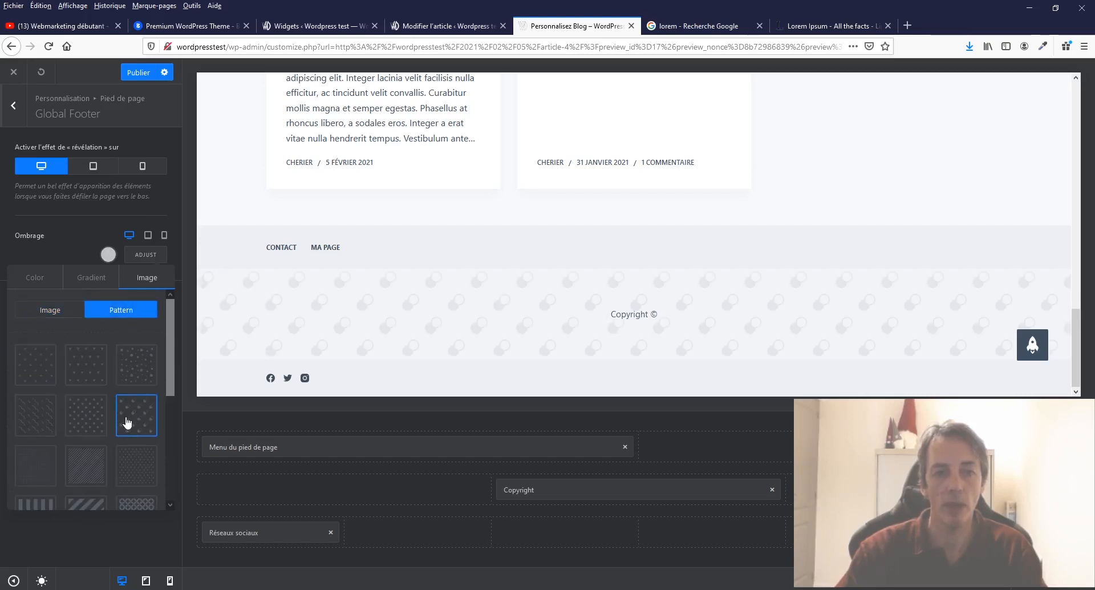
{"action": "left_click", "coordinate": [94, 374]}
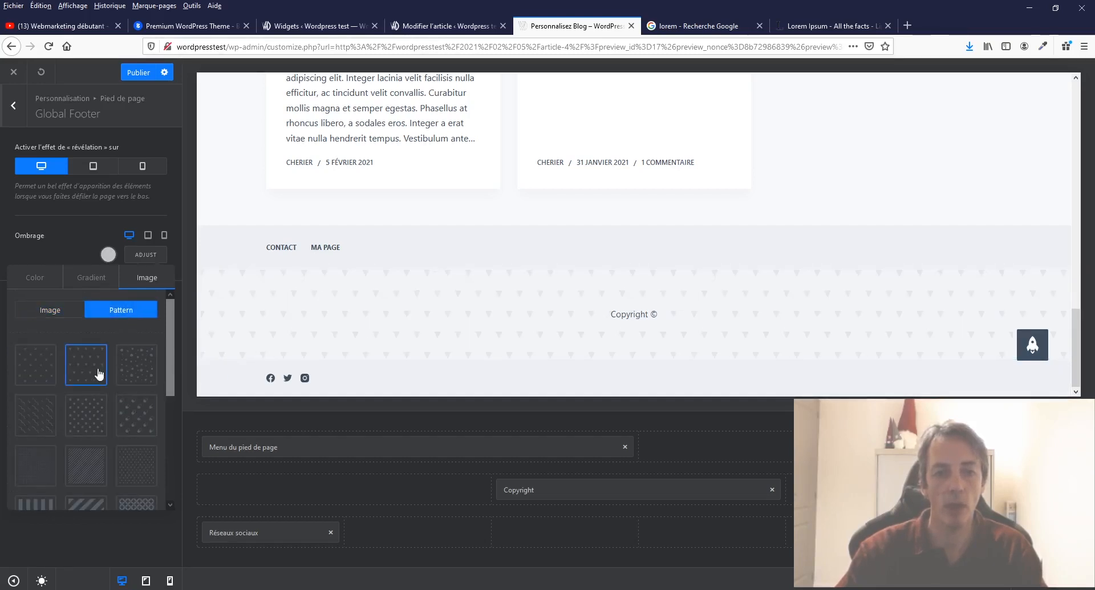
{"action": "left_click", "coordinate": [139, 362]}
{"action": "left_click", "coordinate": [93, 423]}
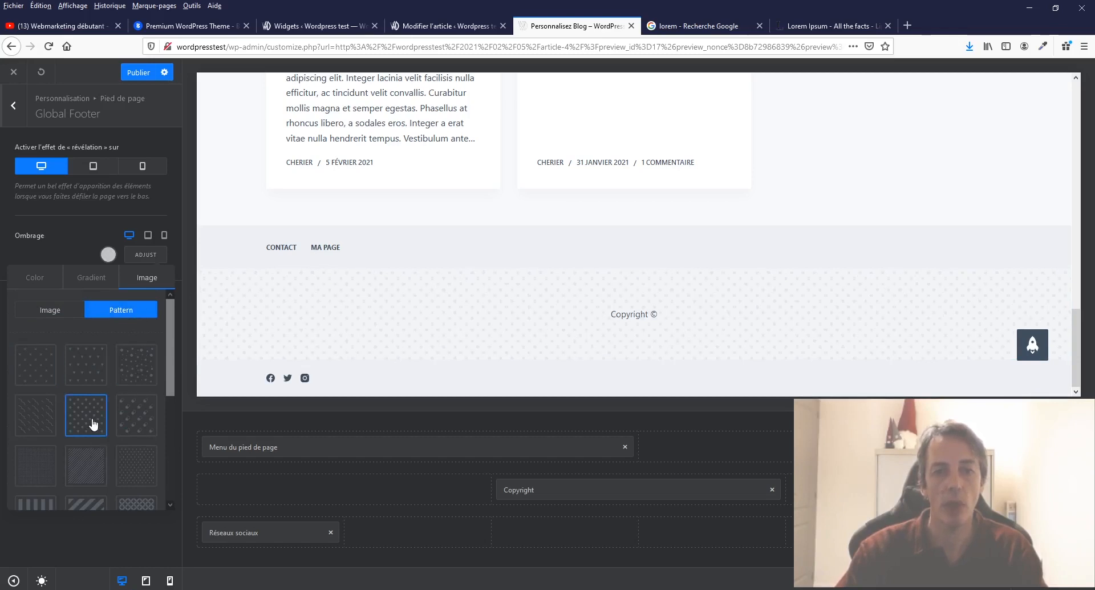
{"action": "left_click", "coordinate": [86, 466]}
{"action": "left_click", "coordinate": [148, 467]}
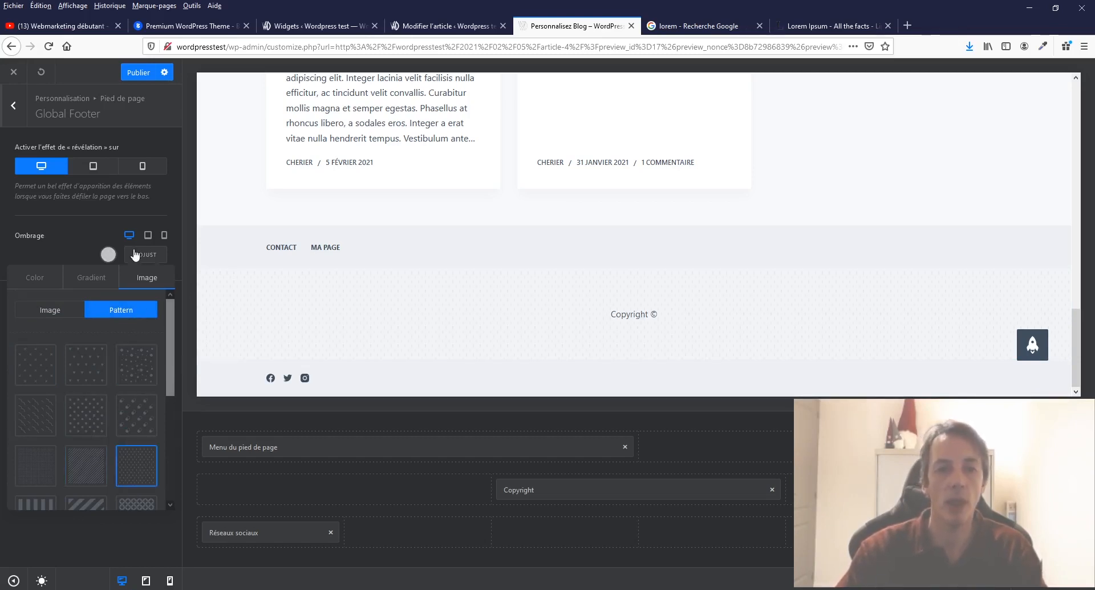
{"action": "left_click", "coordinate": [60, 242]}
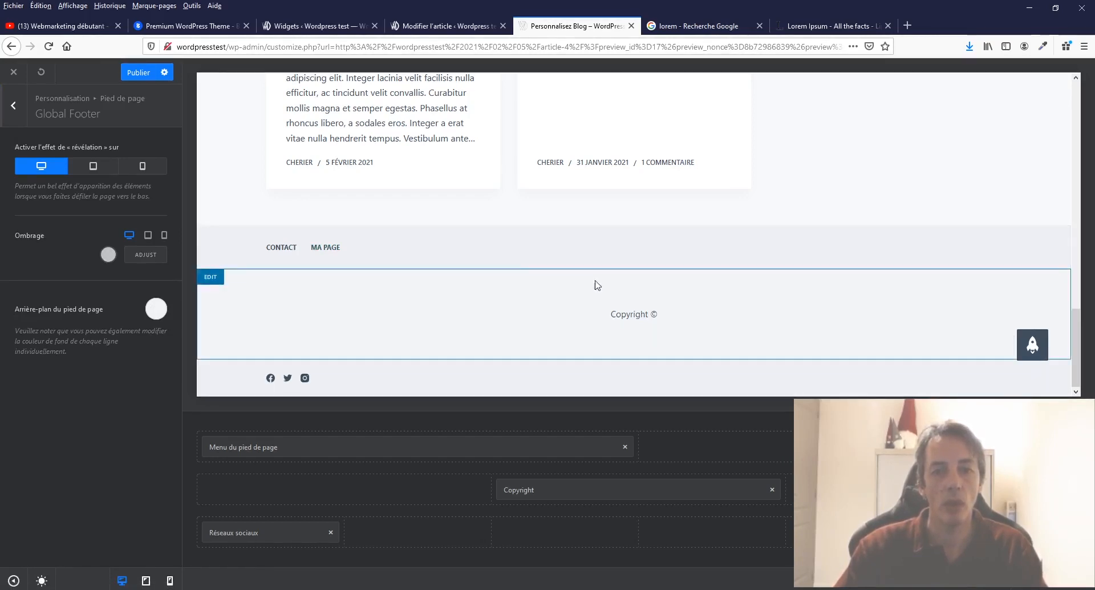
Remove the Copyright element from the footer's middle row and move Réseaux sociaux into the second column of the top row
{"action": "left_click", "coordinate": [13, 105]}
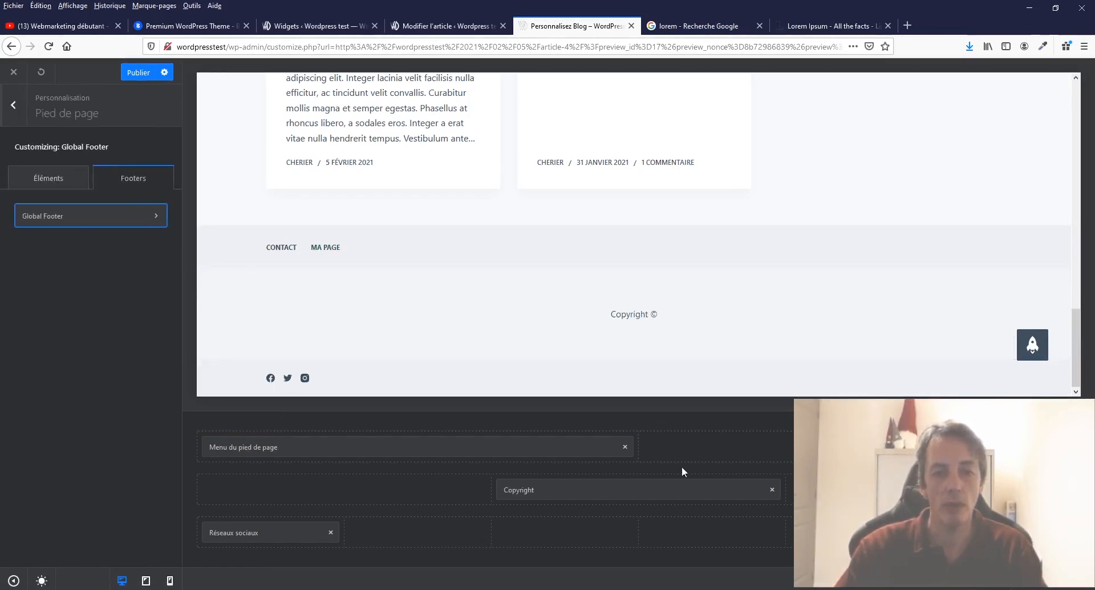
{"action": "left_click", "coordinate": [771, 490]}
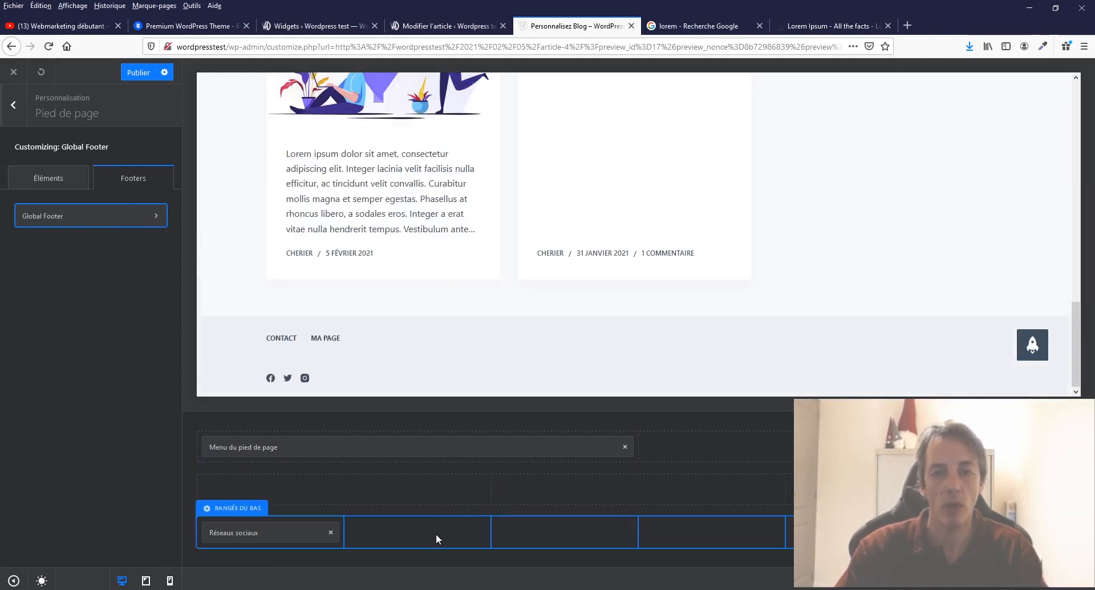
{"action": "left_click_drag", "start_coordinate": [264, 536], "coordinate": [816, 448]}
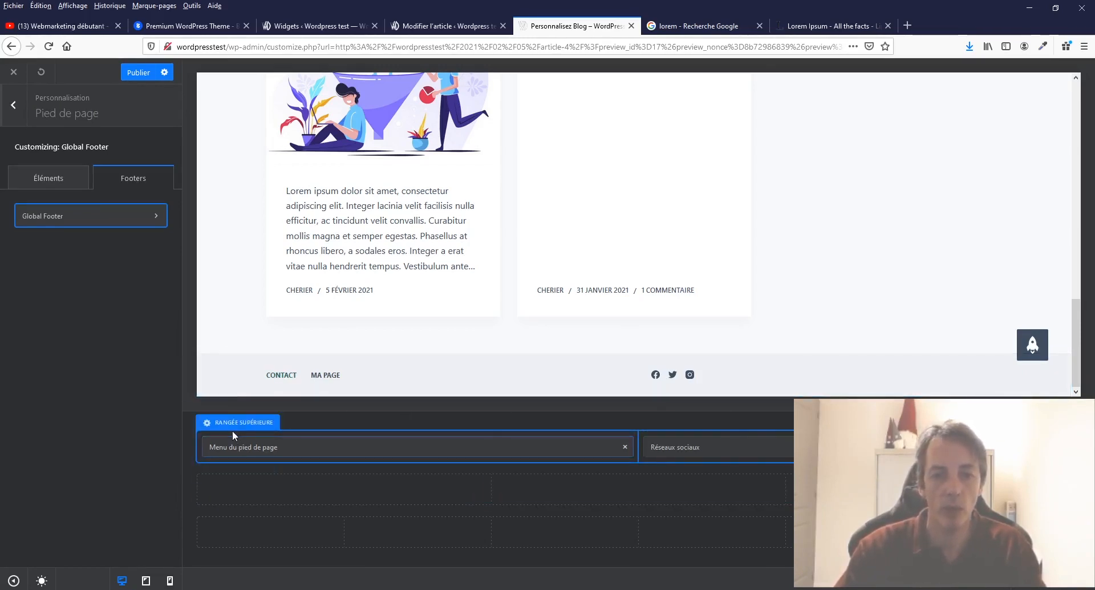
Give the footer's top row the layout with the widest first column beside a narrow second one, with 45 px element spacing
{"action": "left_click", "coordinate": [230, 425]}
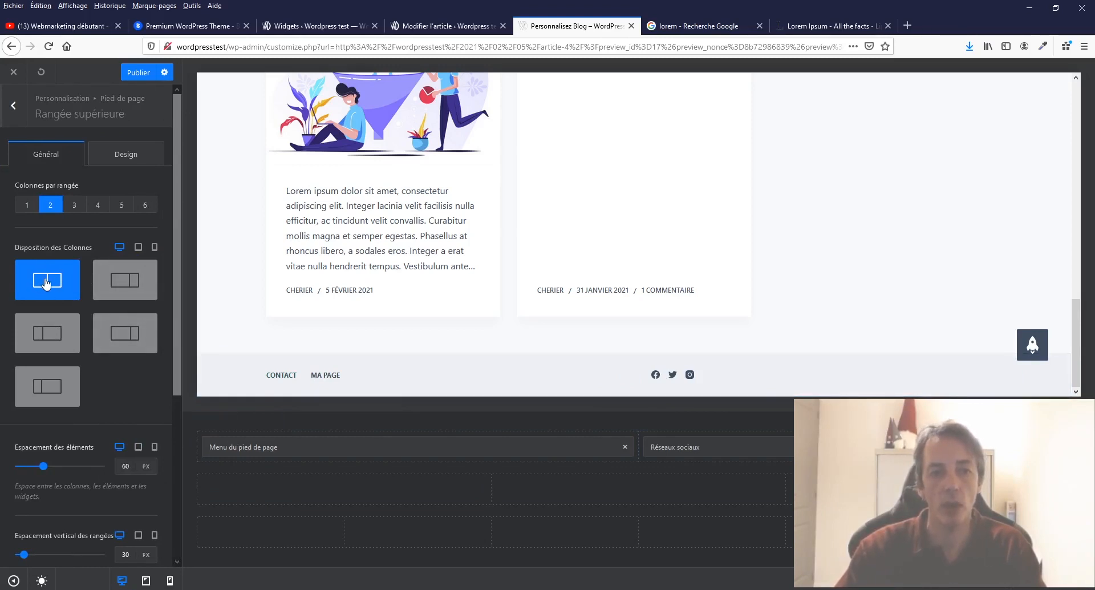
{"action": "left_click", "coordinate": [132, 279]}
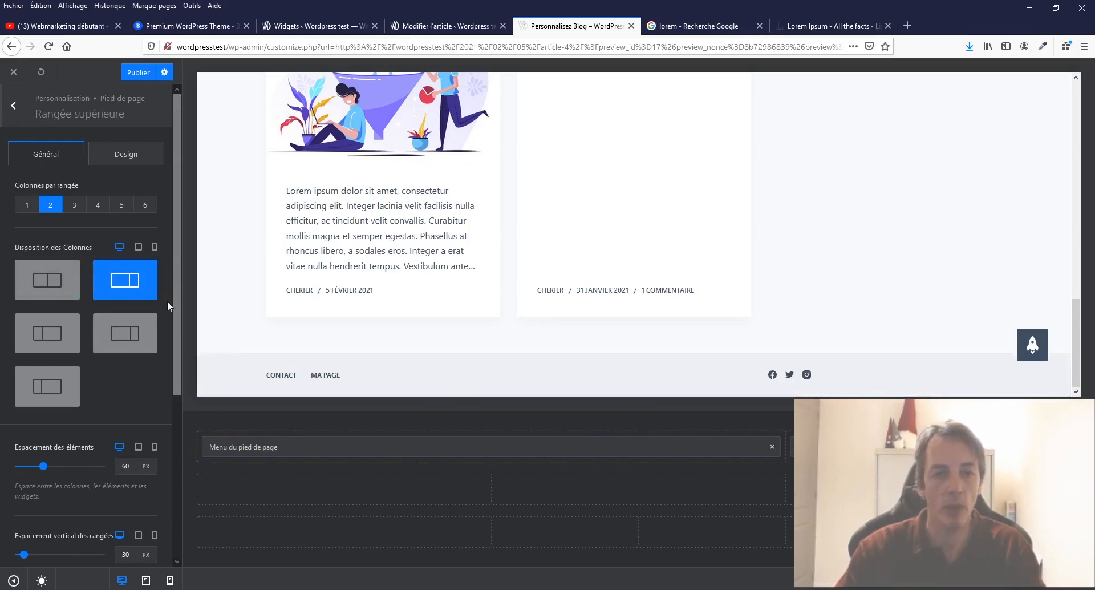
{"action": "left_click", "coordinate": [135, 333]}
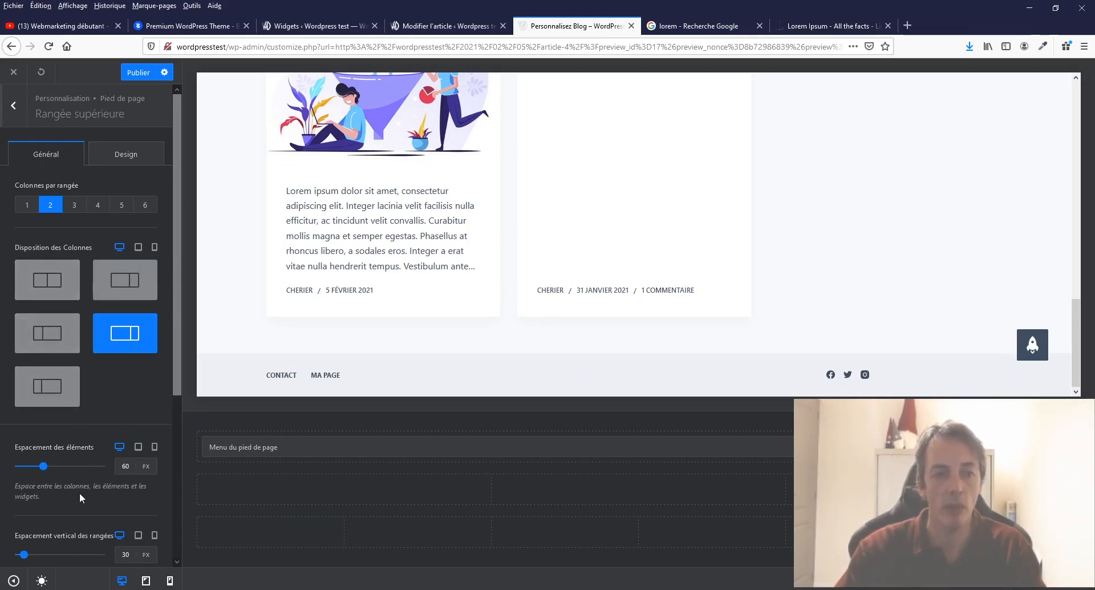
{"action": "scroll", "coordinate": [77, 328], "scroll_direction": "down", "scroll_amount": 5}
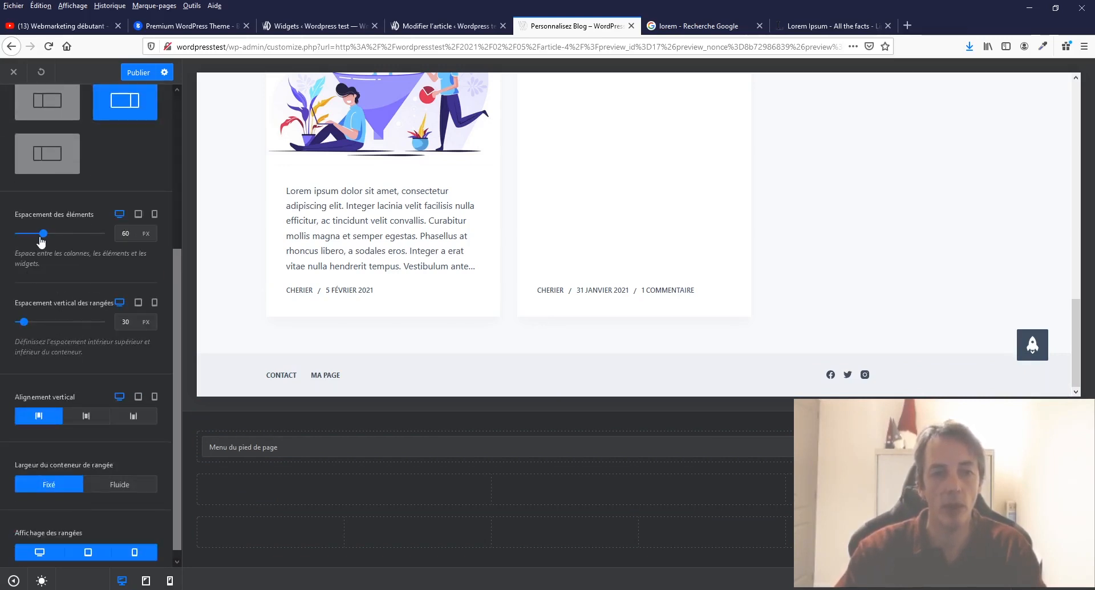
{"action": "mouse_move", "coordinate": [44, 239]}
{"action": "left_mouse_down"}
{"action": "mouse_move", "coordinate": [112, 234]}
{"action": "mouse_move", "coordinate": [0, 231]}
{"action": "mouse_move", "coordinate": [137, 241]}
{"action": "mouse_move", "coordinate": [33, 238]}
{"action": "left_mouse_up"}
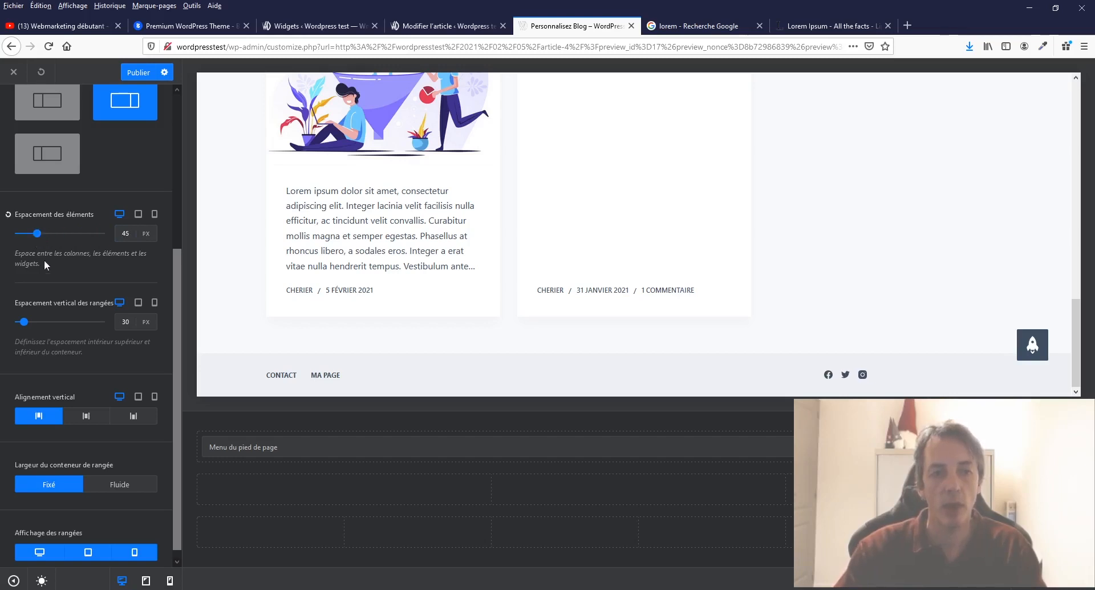
Set the top row's vertical spacing to 87 px, after trying 500 px, and its container width to Fluide
{"action": "left_click_drag", "start_coordinate": [27, 324], "coordinate": [103, 323]}
{"action": "scroll", "coordinate": [791, 281], "scroll_direction": "down", "scroll_amount": 5}
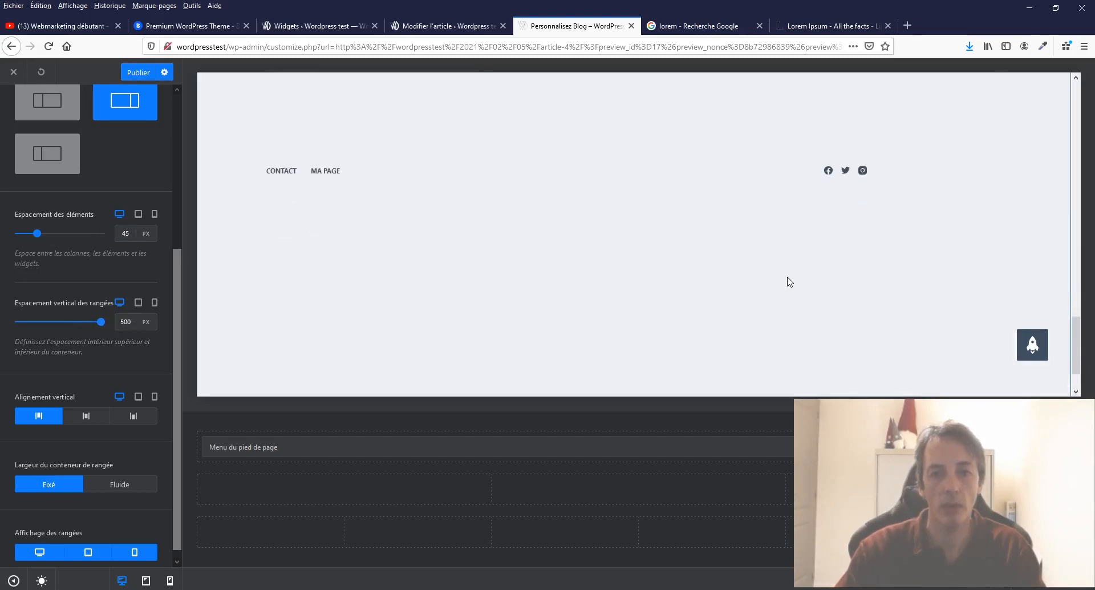
{"action": "left_click_drag", "start_coordinate": [101, 322], "coordinate": [32, 325]}
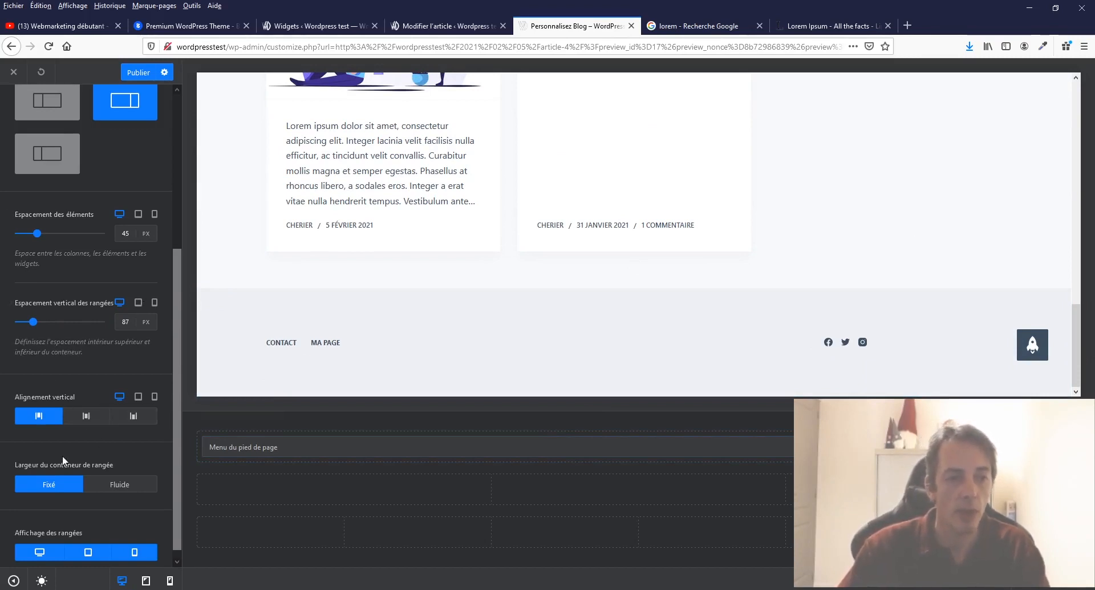
{"action": "scroll", "coordinate": [74, 434], "scroll_direction": "down", "scroll_amount": 1}
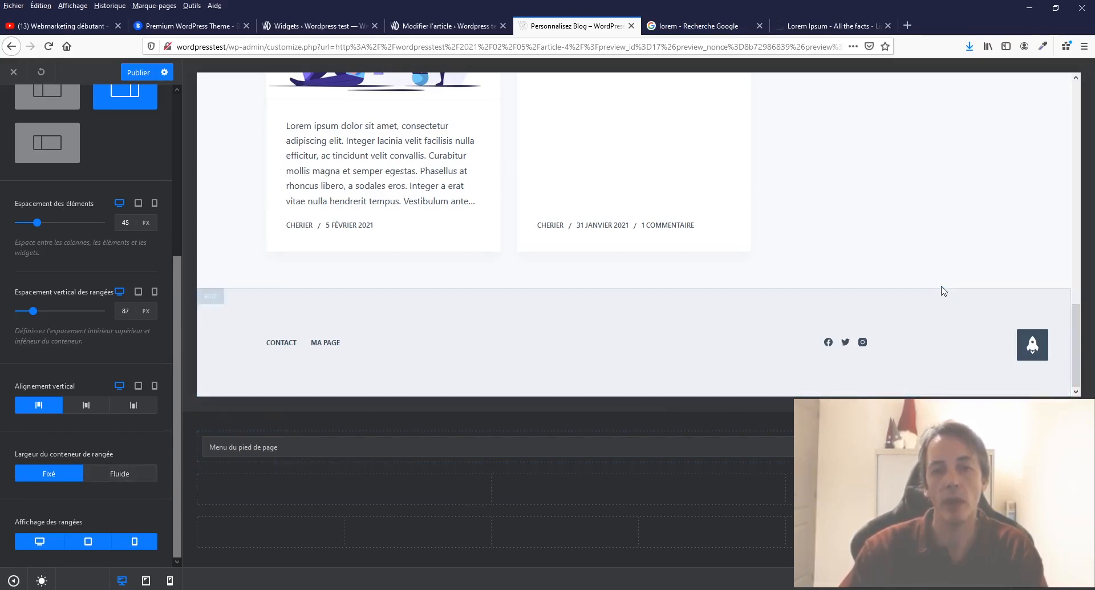
{"action": "left_click", "coordinate": [106, 477]}
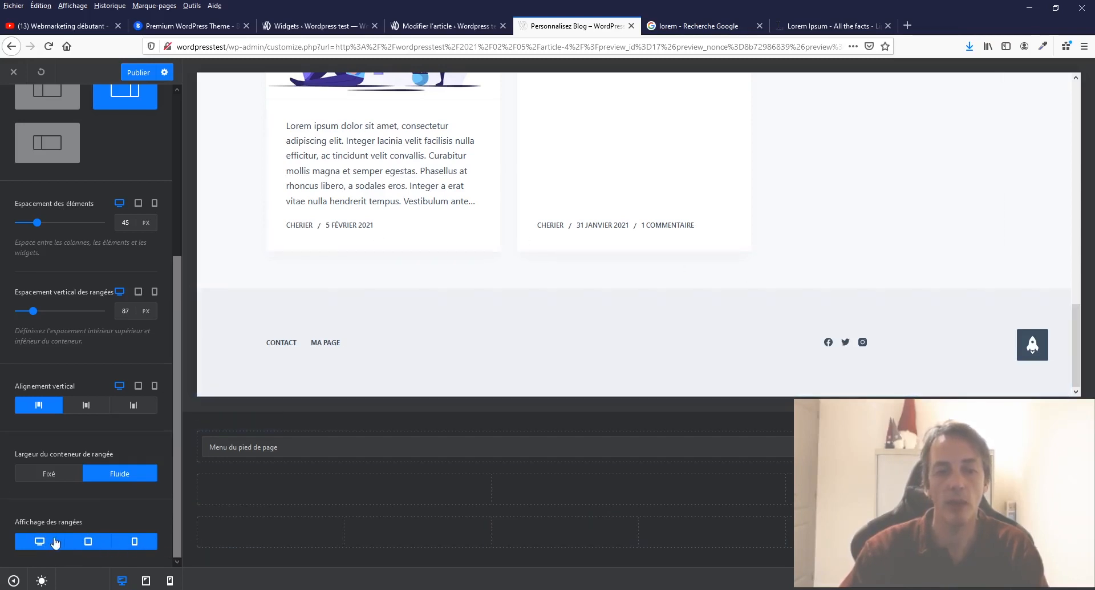
Try the green palette color #33a370 as the top row's background, then reset the background to its default
{"action": "scroll", "coordinate": [43, 323], "scroll_direction": "up", "scroll_amount": 5}
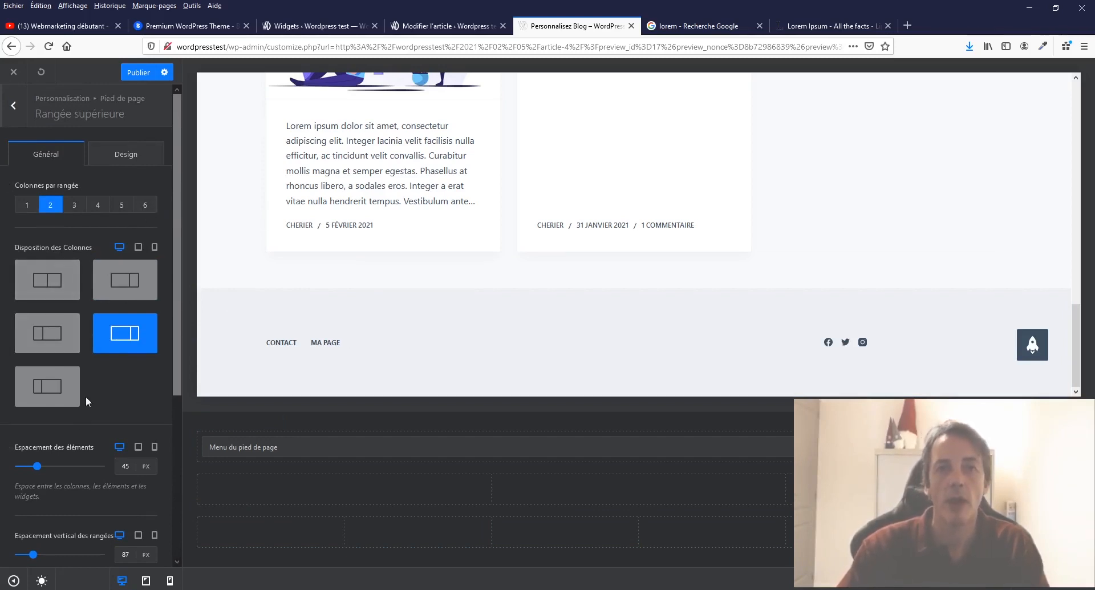
{"action": "left_click", "coordinate": [126, 154]}
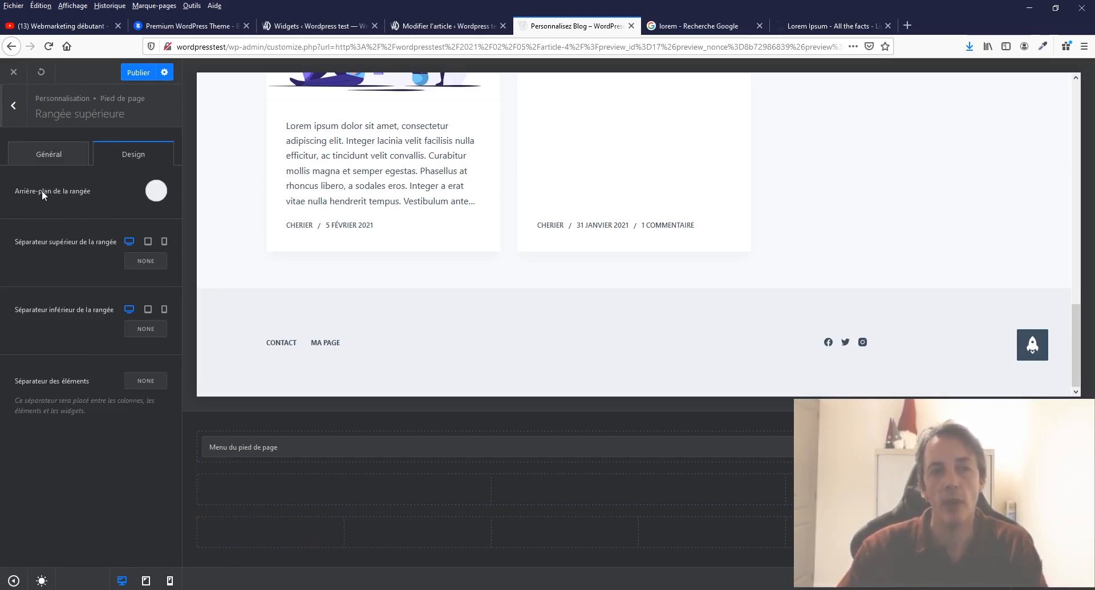
{"action": "left_click", "coordinate": [156, 191]}
{"action": "left_click", "coordinate": [46, 246]}
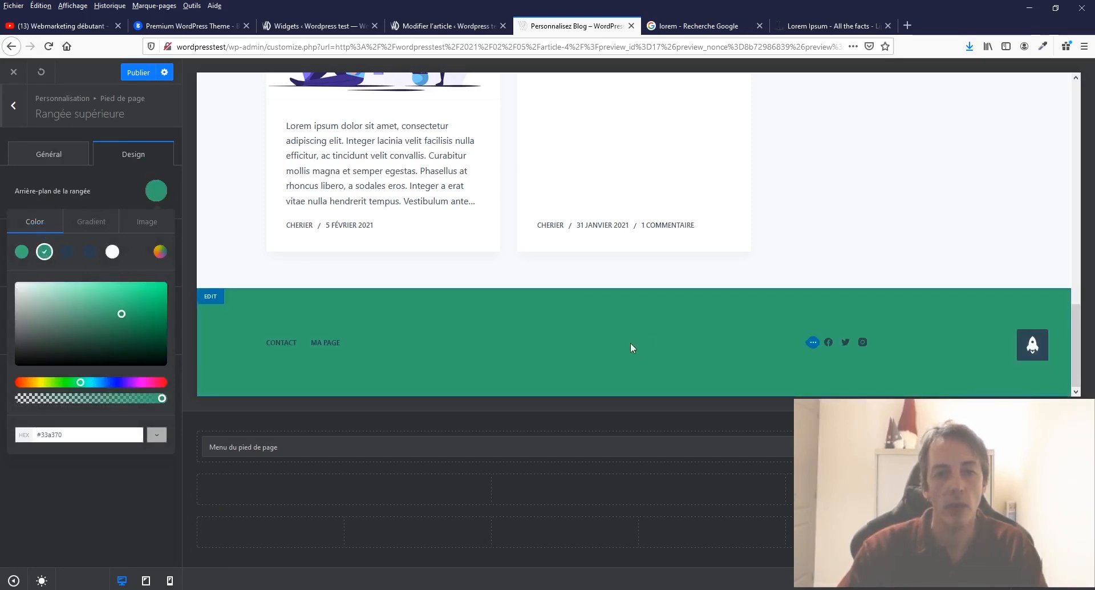
{"action": "left_click", "coordinate": [159, 224]}
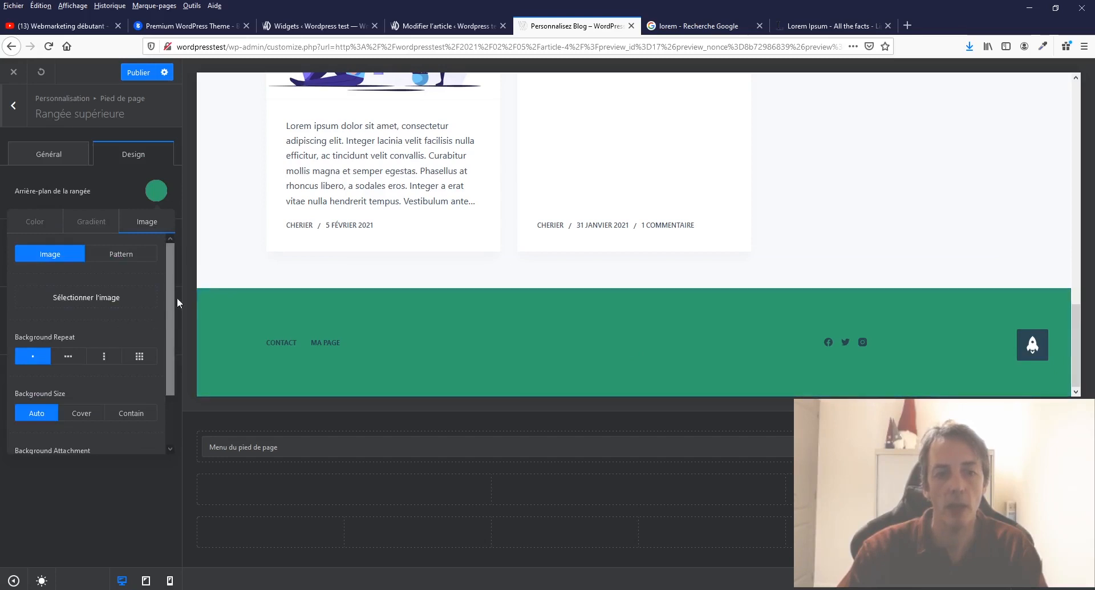
{"action": "left_click", "coordinate": [30, 228]}
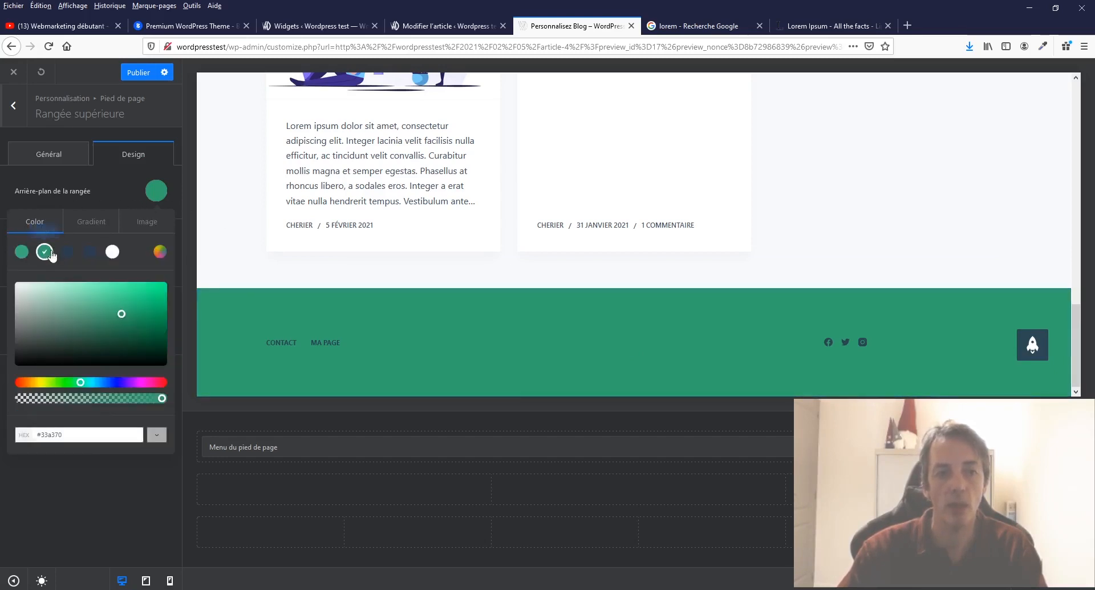
{"action": "left_click", "coordinate": [110, 170]}
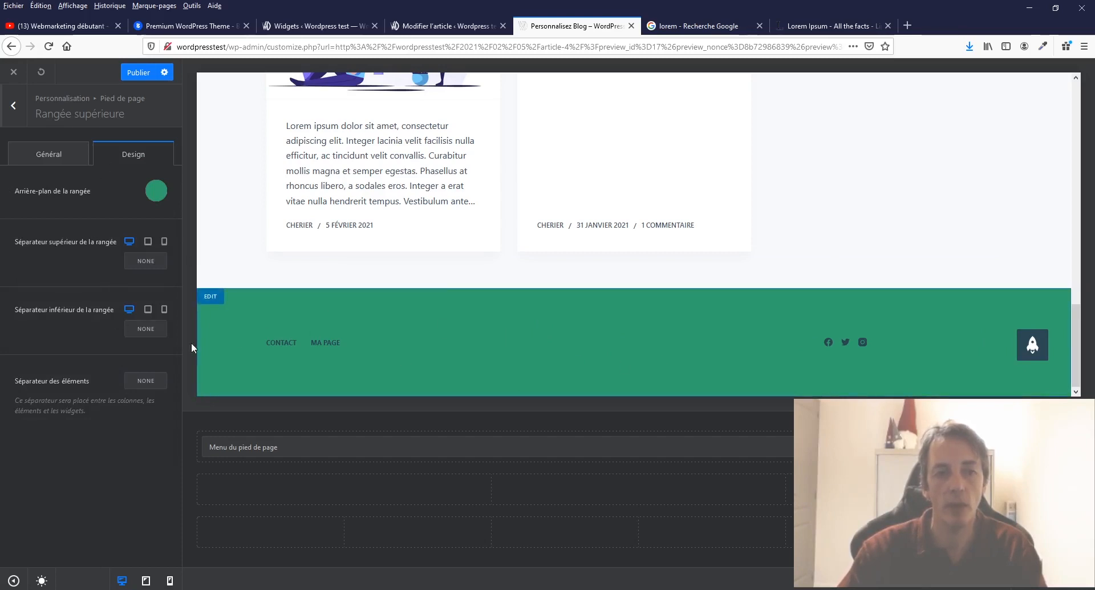
{"action": "left_click", "coordinate": [8, 190]}
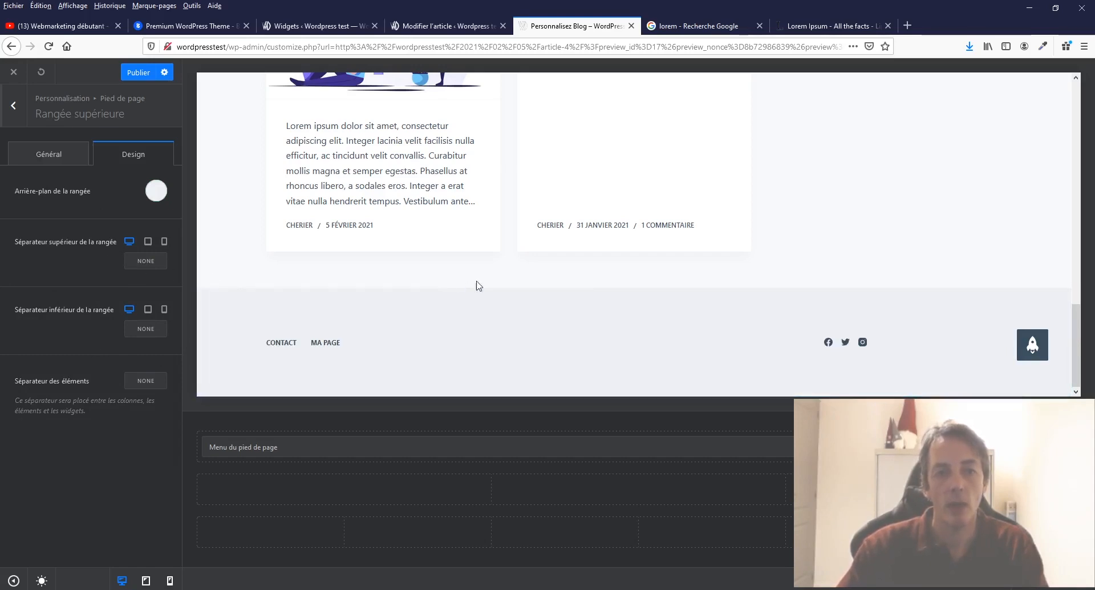
Try a top separator of thickness 5 on the top row in dotted and dashed styles, then reset it
{"action": "left_click", "coordinate": [147, 262]}
{"action": "left_click", "coordinate": [140, 262]}
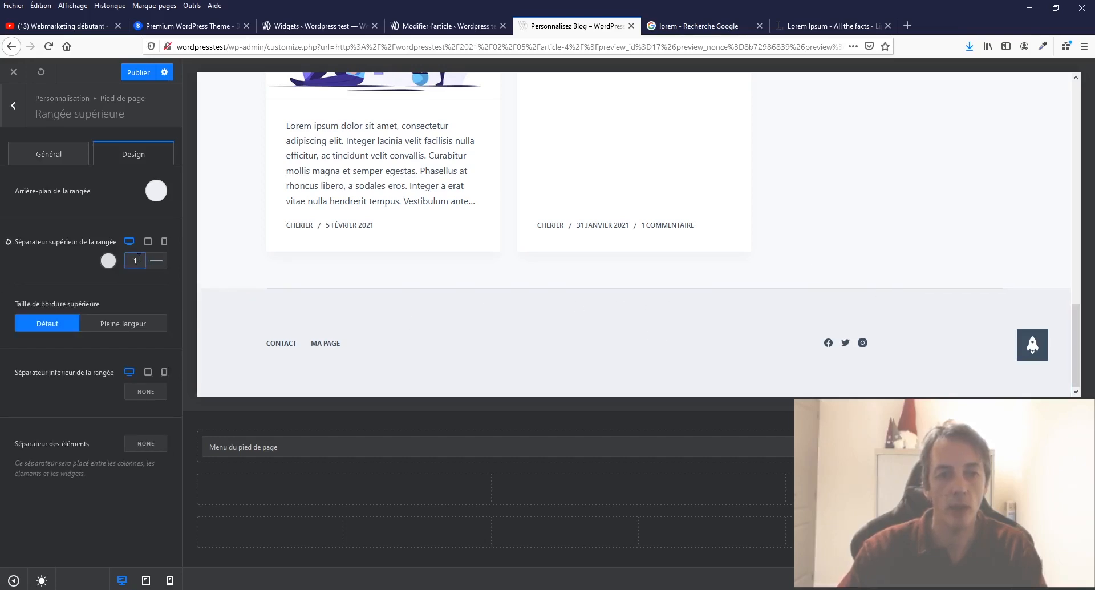
{"action": "type", "text": "5"}
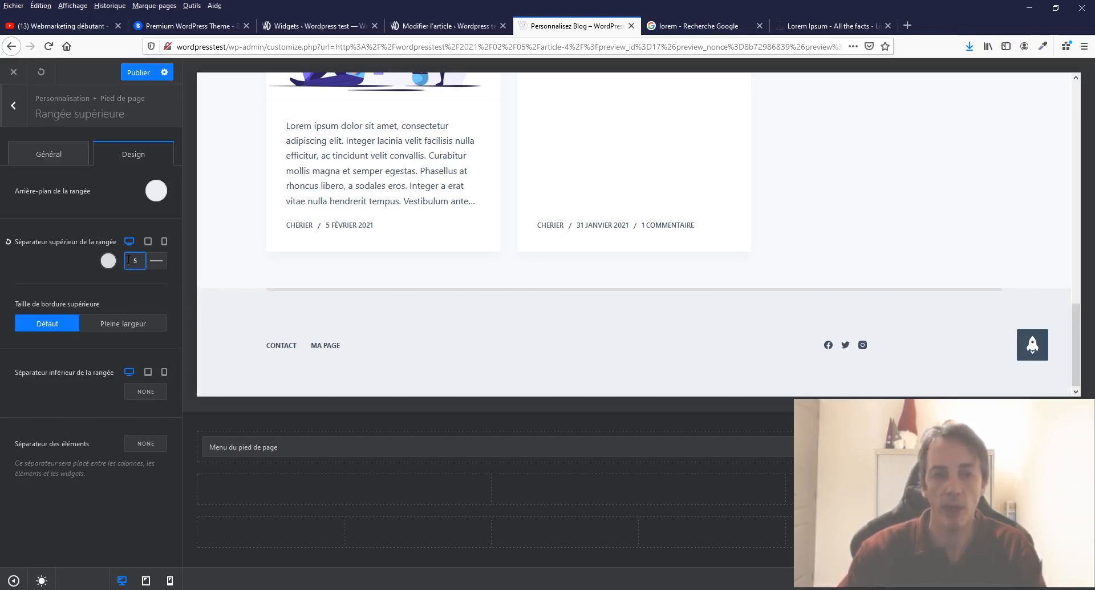
{"action": "left_click", "coordinate": [162, 262]}
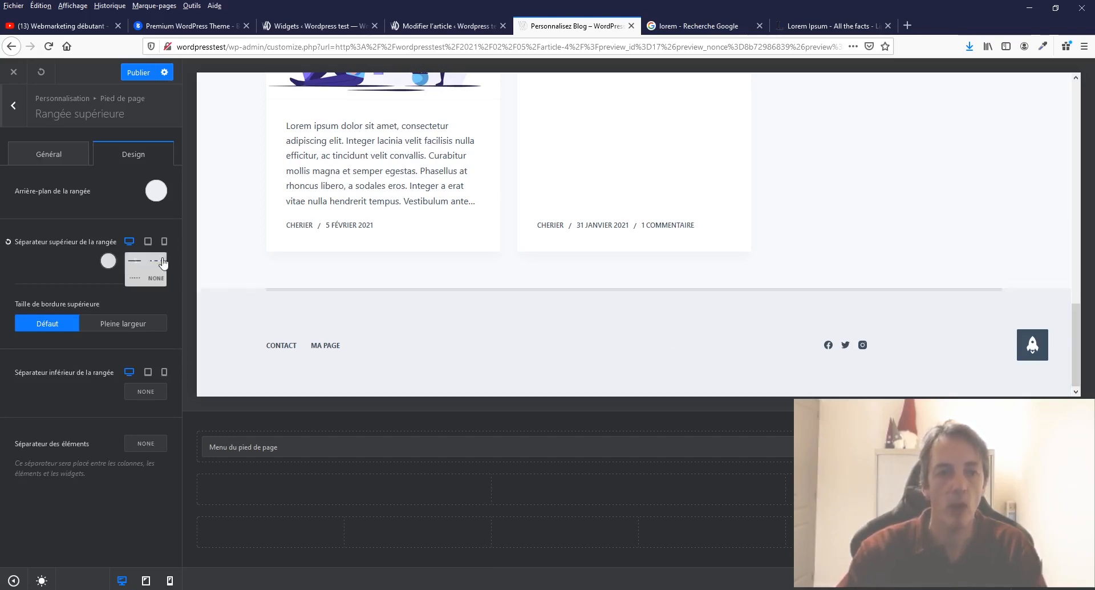
{"action": "left_click", "coordinate": [135, 277]}
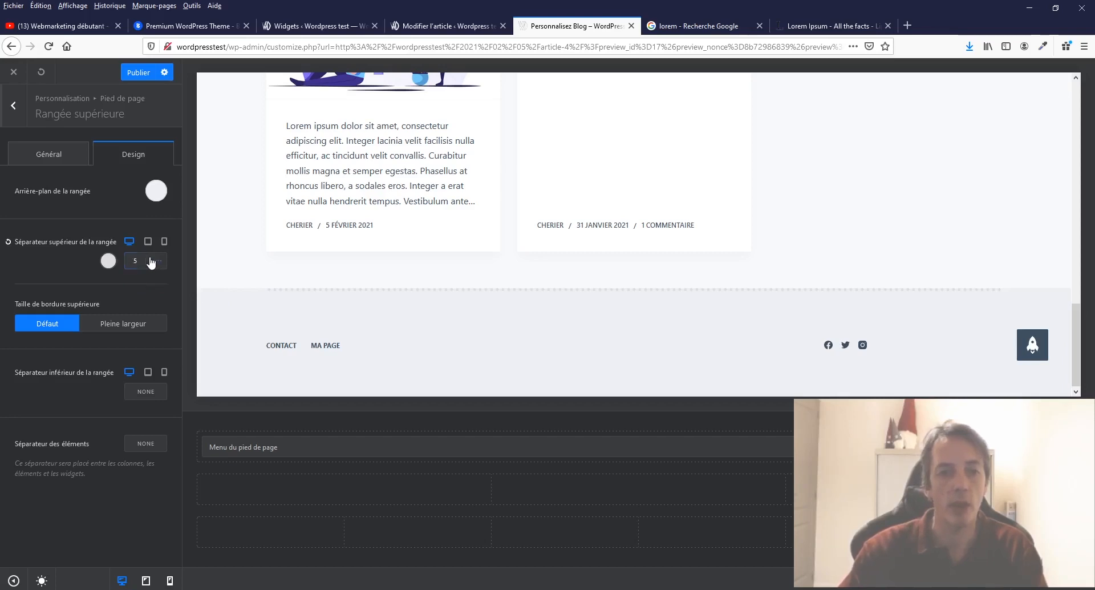
{"action": "left_click", "coordinate": [159, 263]}
{"action": "left_click", "coordinate": [158, 270]}
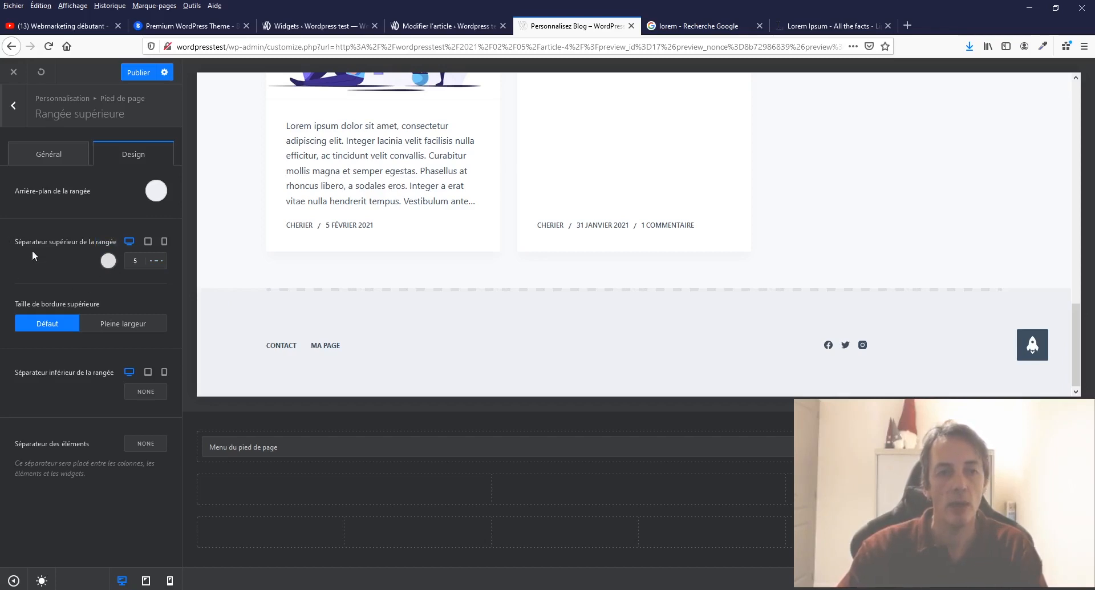
{"action": "left_click", "coordinate": [8, 242]}
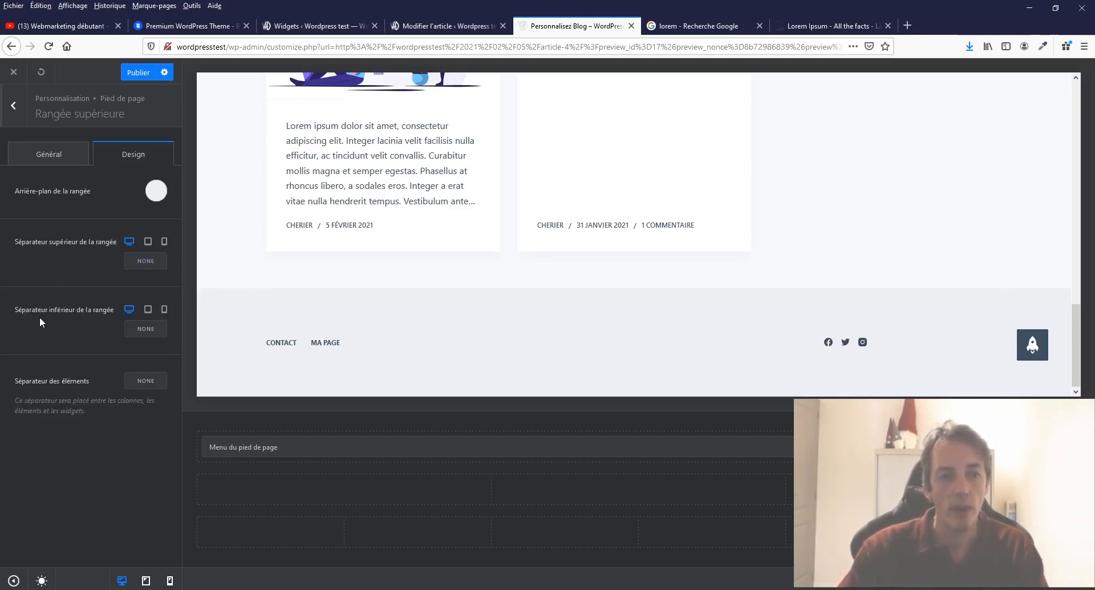
Try a bottom separator of thickness 5 in the palette green #33a370 on the footer's top row, then reset it
{"action": "left_click", "coordinate": [150, 331]}
{"action": "left_click", "coordinate": [135, 329]}
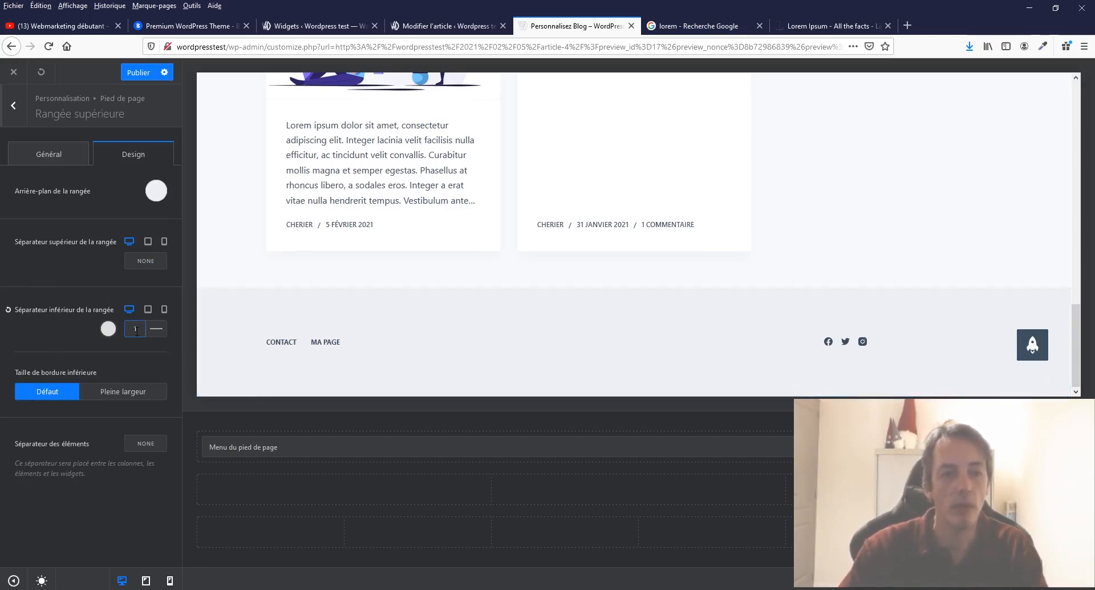
{"action": "key", "text": "BackSpace"}
{"action": "type", "text": "5"}
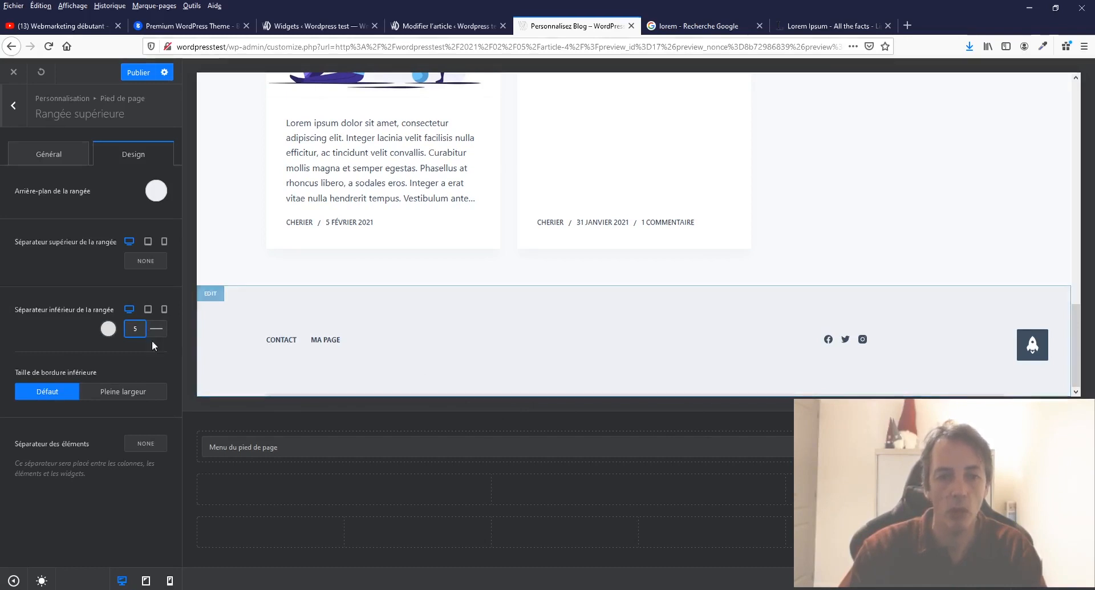
{"action": "left_click", "coordinate": [105, 334]}
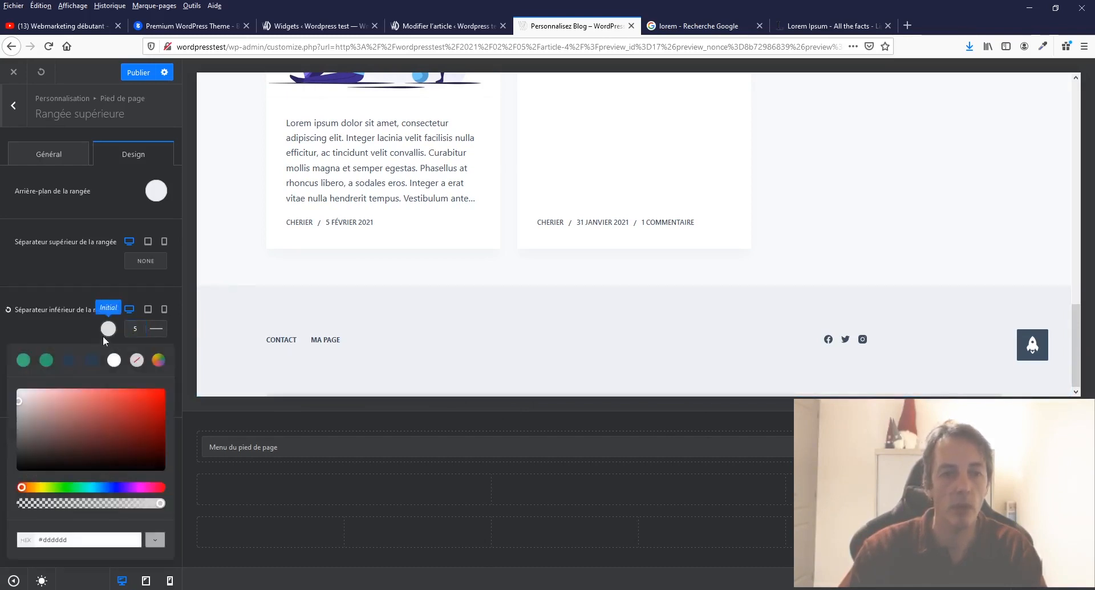
{"action": "left_click", "coordinate": [47, 360]}
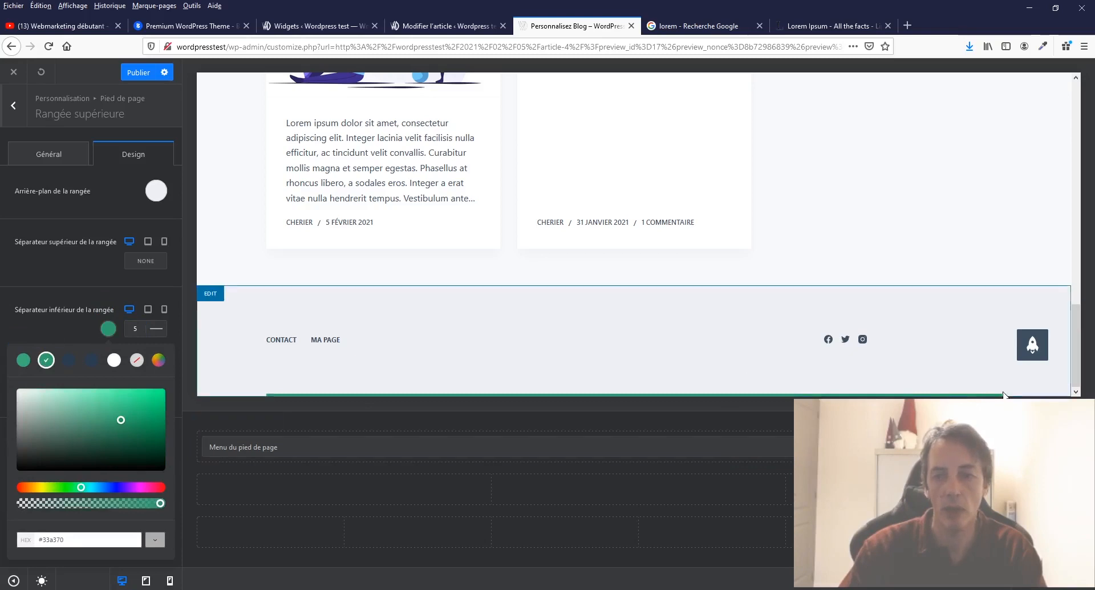
{"action": "left_click", "coordinate": [97, 297]}
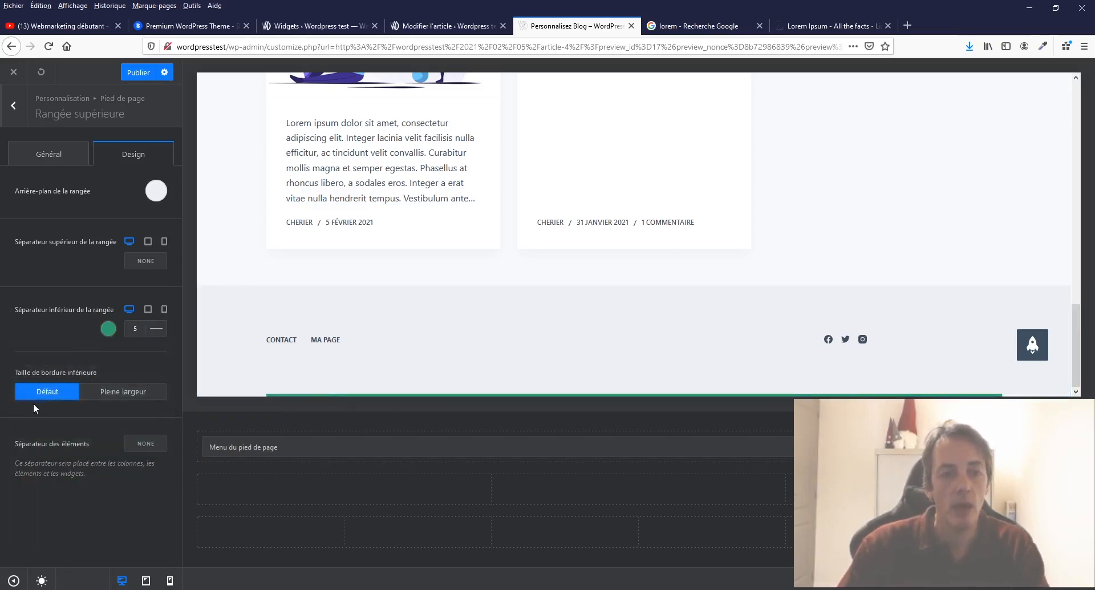
{"action": "left_click", "coordinate": [10, 310]}
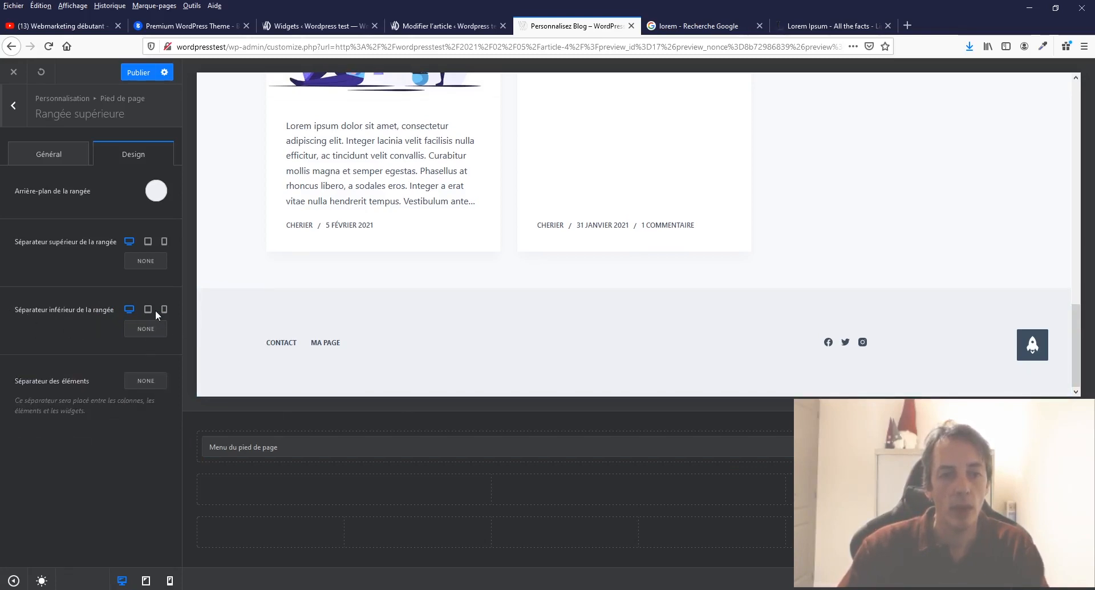
Try the green bottom separator of thickness 5 at full width (Pleine largeur) on the footer's top row, then reset it
{"action": "left_click", "coordinate": [146, 335]}
{"action": "left_click", "coordinate": [132, 332]}
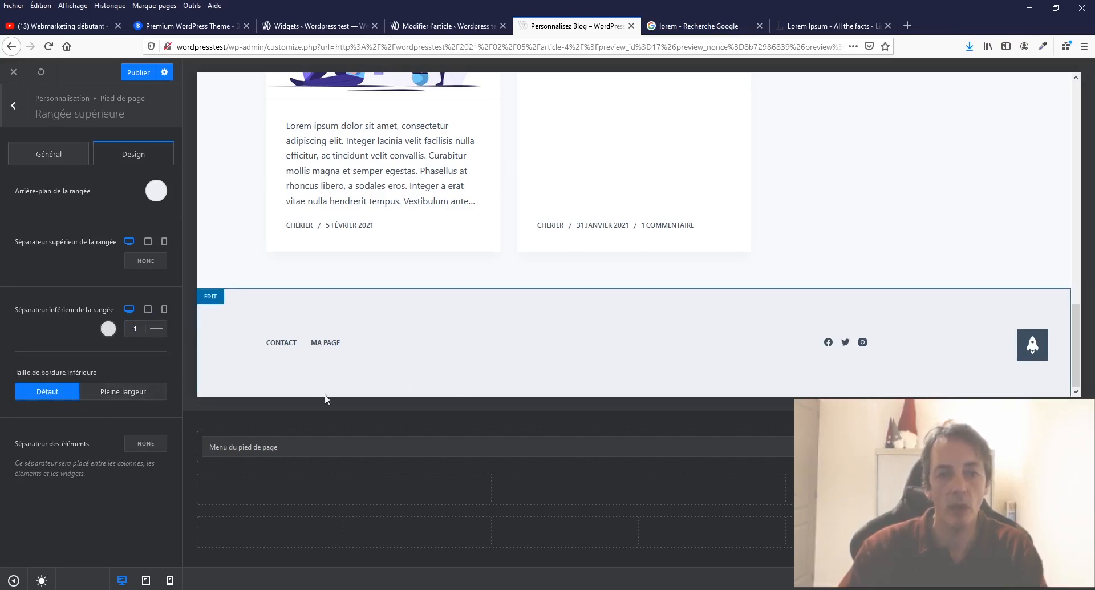
{"action": "left_click", "coordinate": [108, 328]}
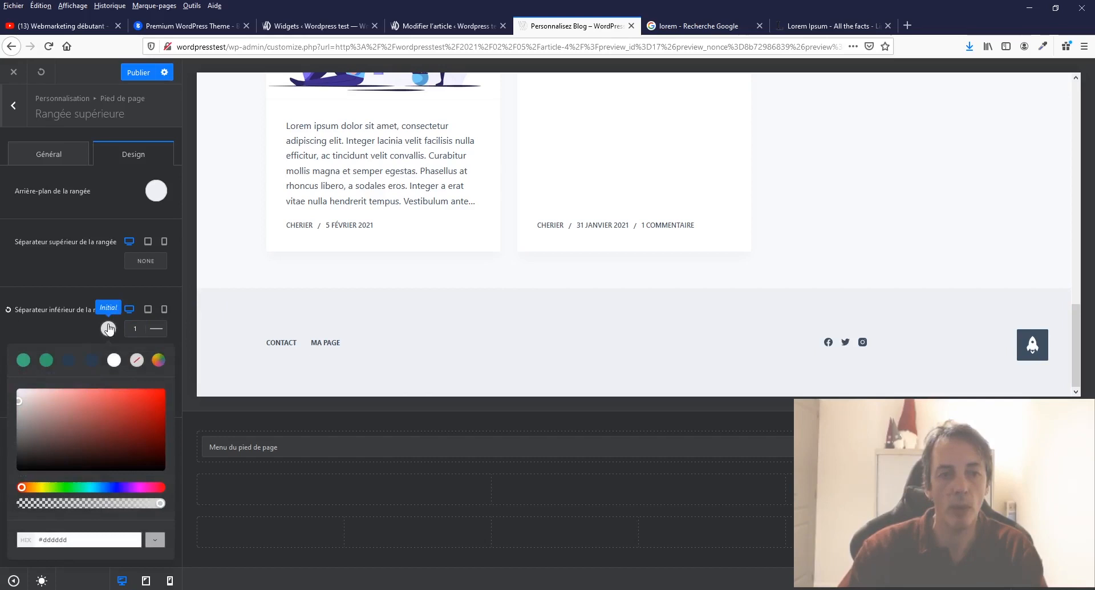
{"action": "left_click", "coordinate": [47, 360]}
{"action": "left_click_drag", "start_coordinate": [141, 330], "coordinate": [124, 330]}
{"action": "type", "text": "5"}
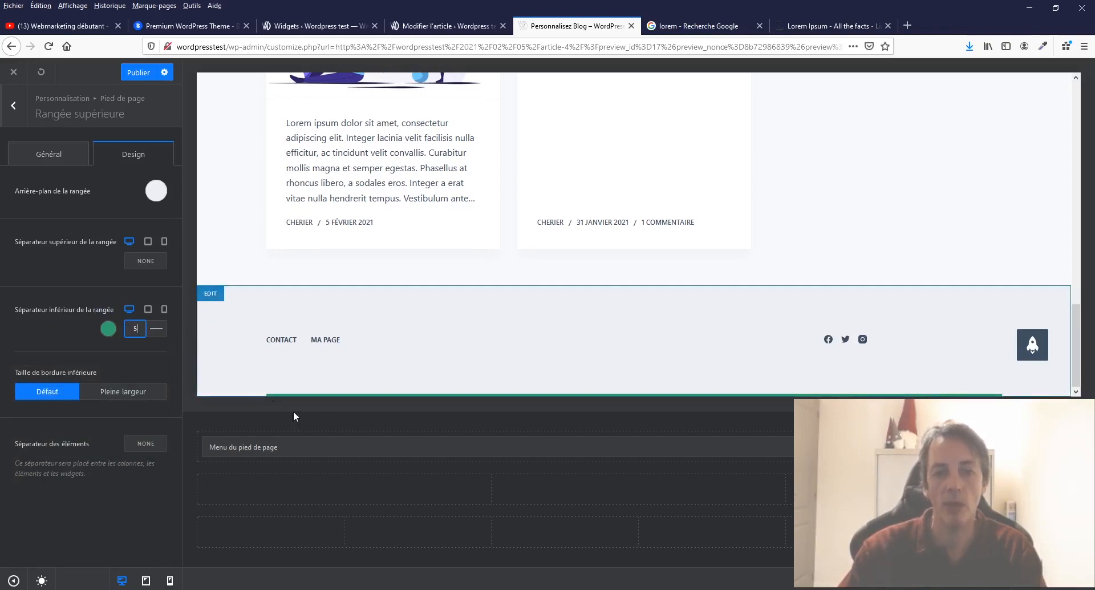
{"action": "left_click", "coordinate": [140, 393]}
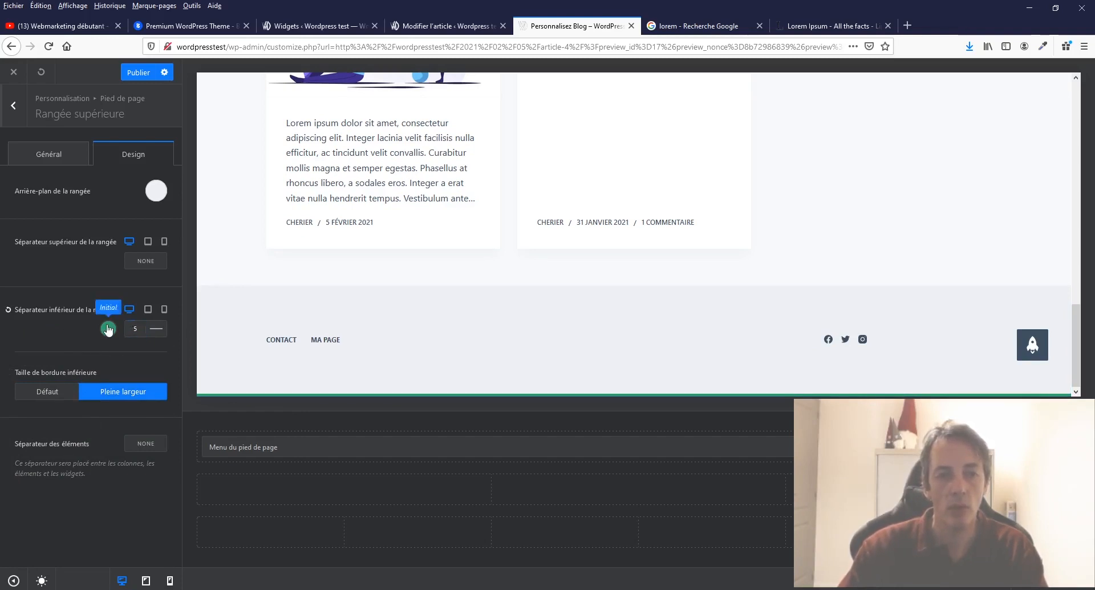
{"action": "left_click", "coordinate": [8, 311]}
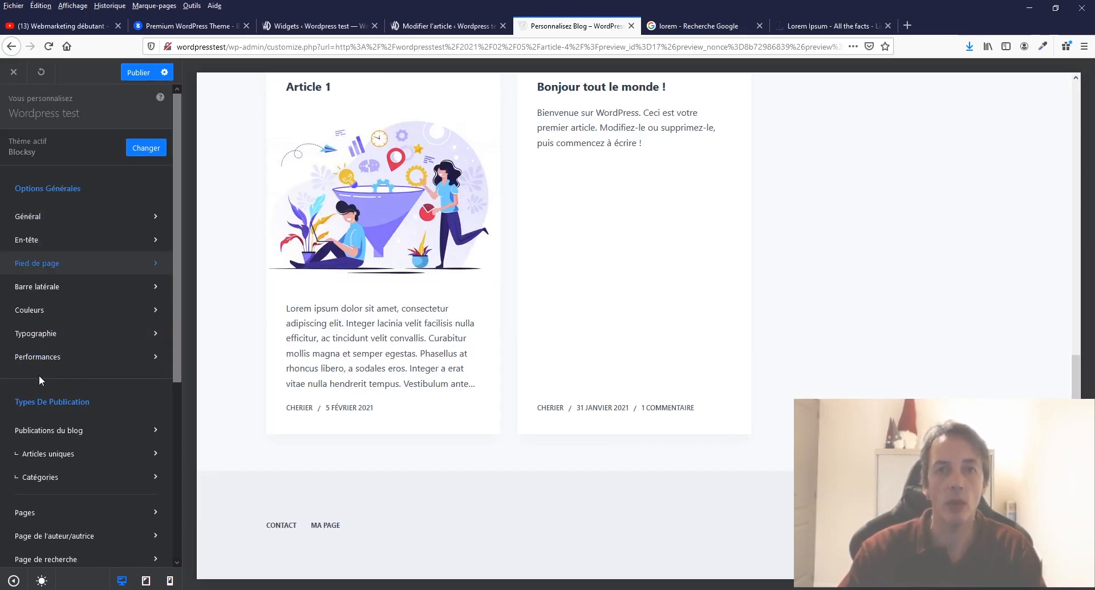
Open the Menu 1 settings of the global header and preview the Blog submenu
{"action": "left_click", "coordinate": [29, 242]}
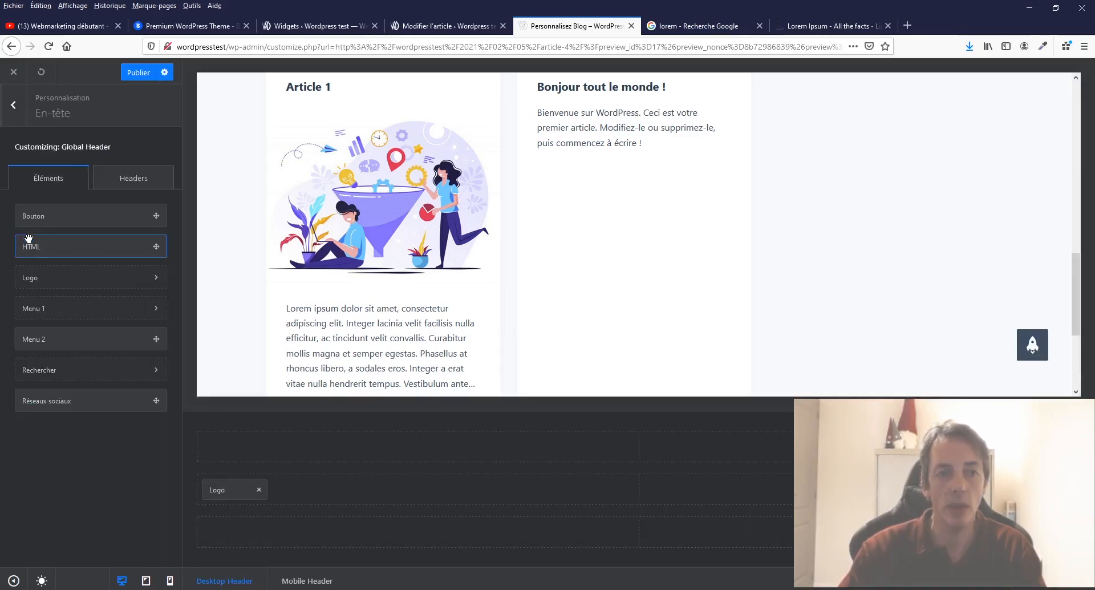
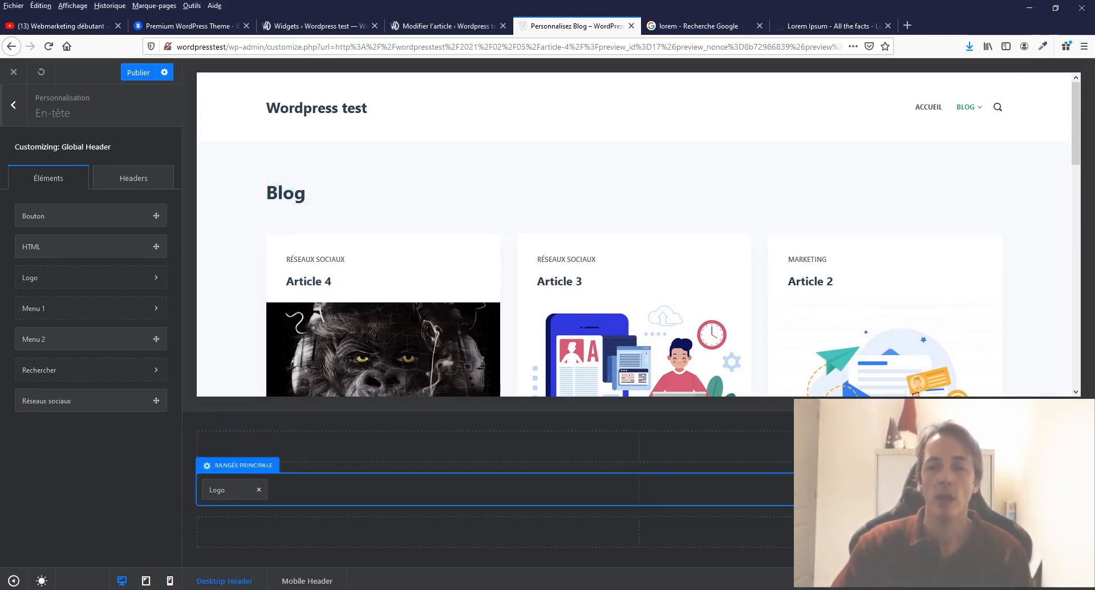
{"action": "left_click", "coordinate": [91, 308]}
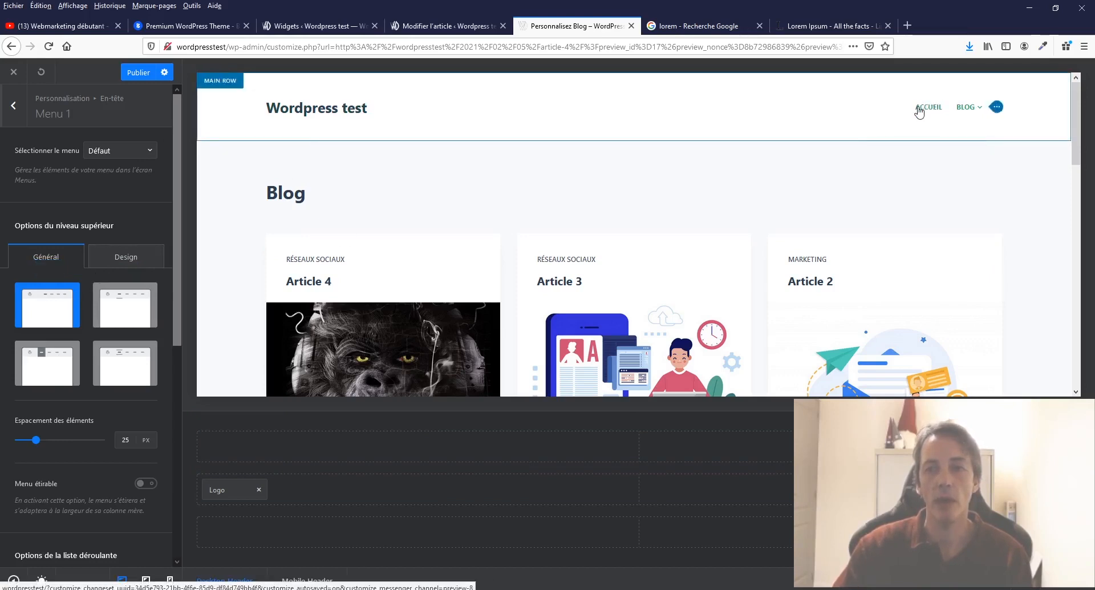
{"action": "mouse_move", "coordinate": [962, 108]}
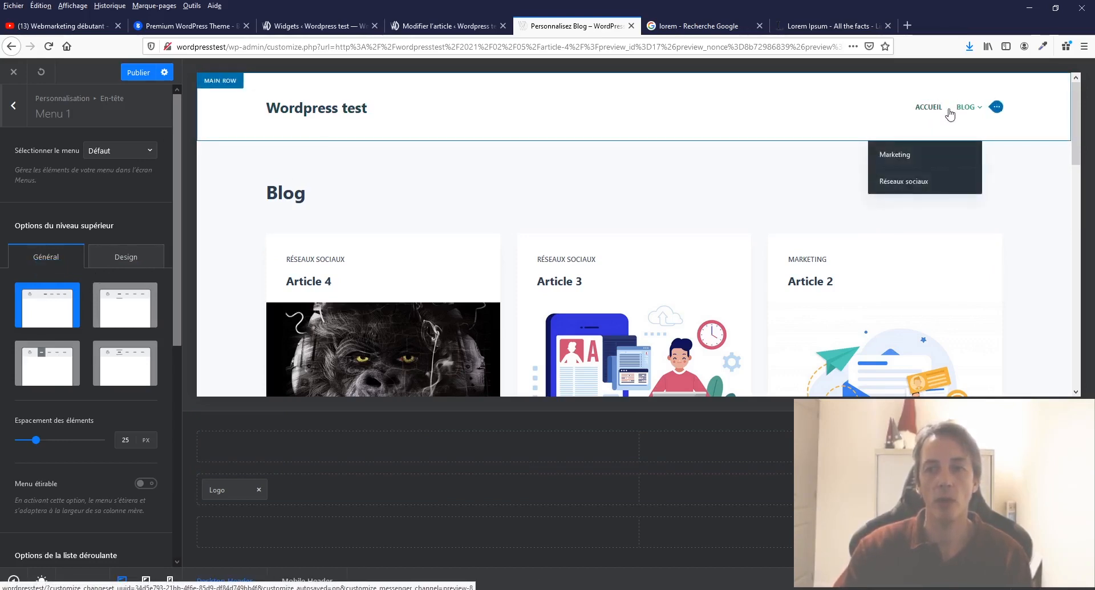
Try the underline and solid-background top-level styles on Menu 1, previewing each on the header's menu items
{"action": "left_click", "coordinate": [131, 301]}
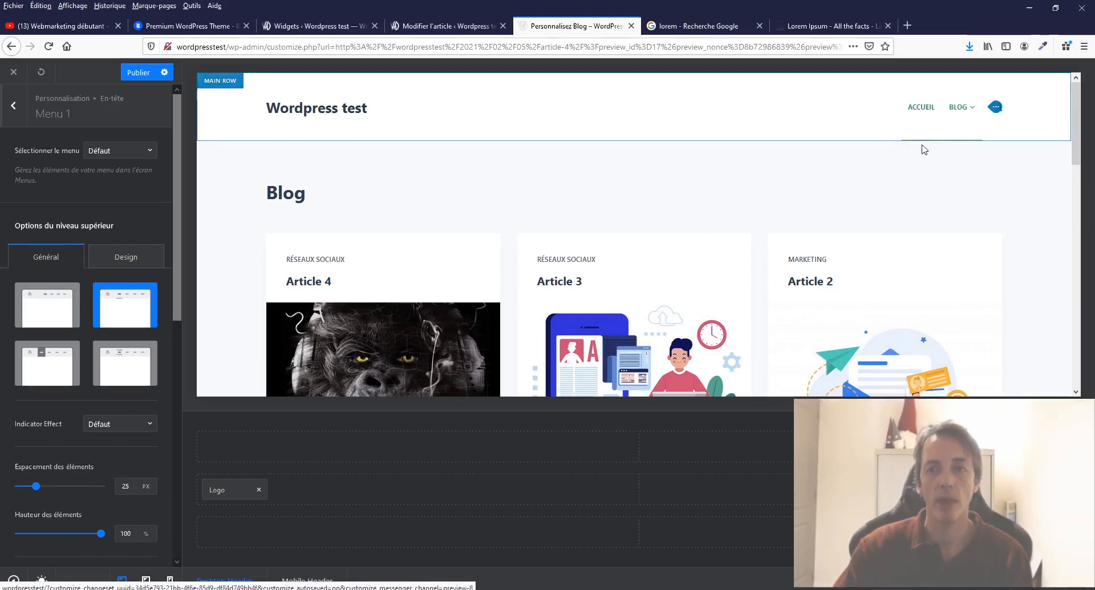
{"action": "mouse_move", "coordinate": [956, 147]}
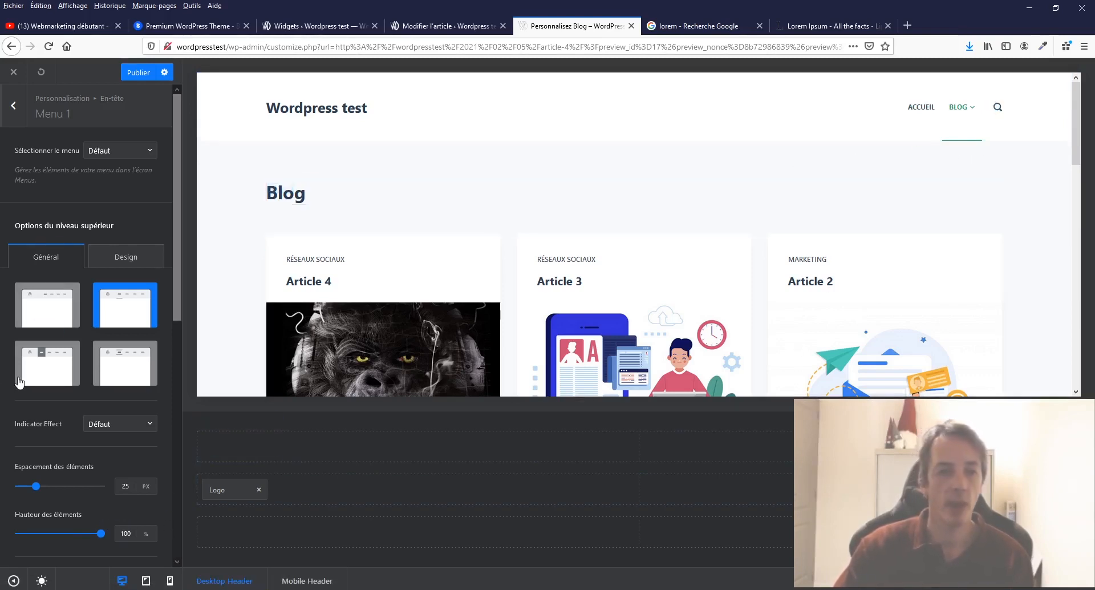
{"action": "left_click", "coordinate": [46, 305]}
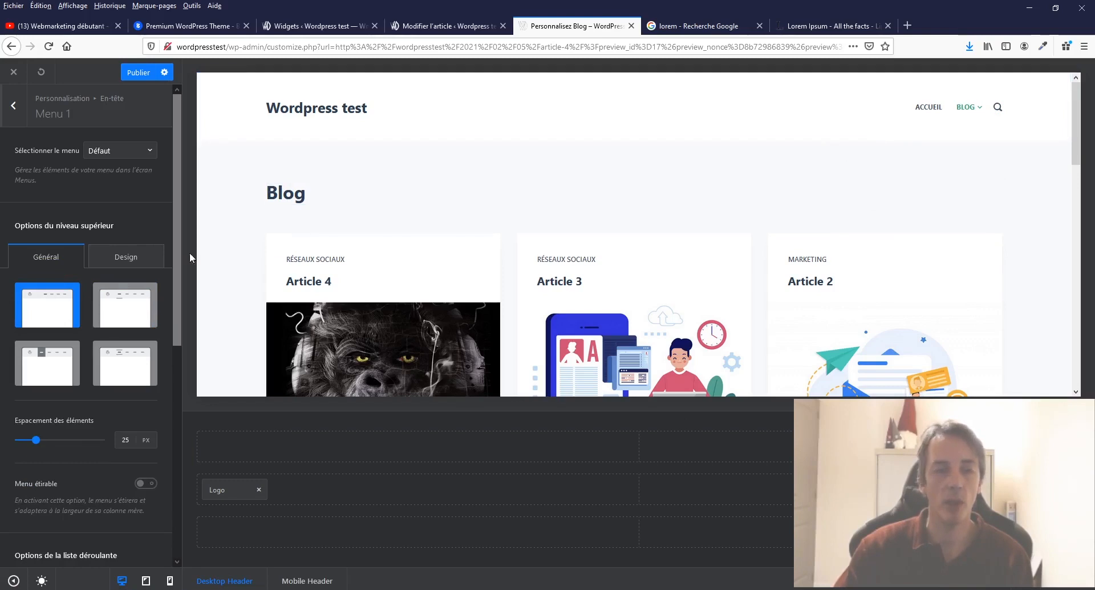
{"action": "left_click", "coordinate": [57, 372]}
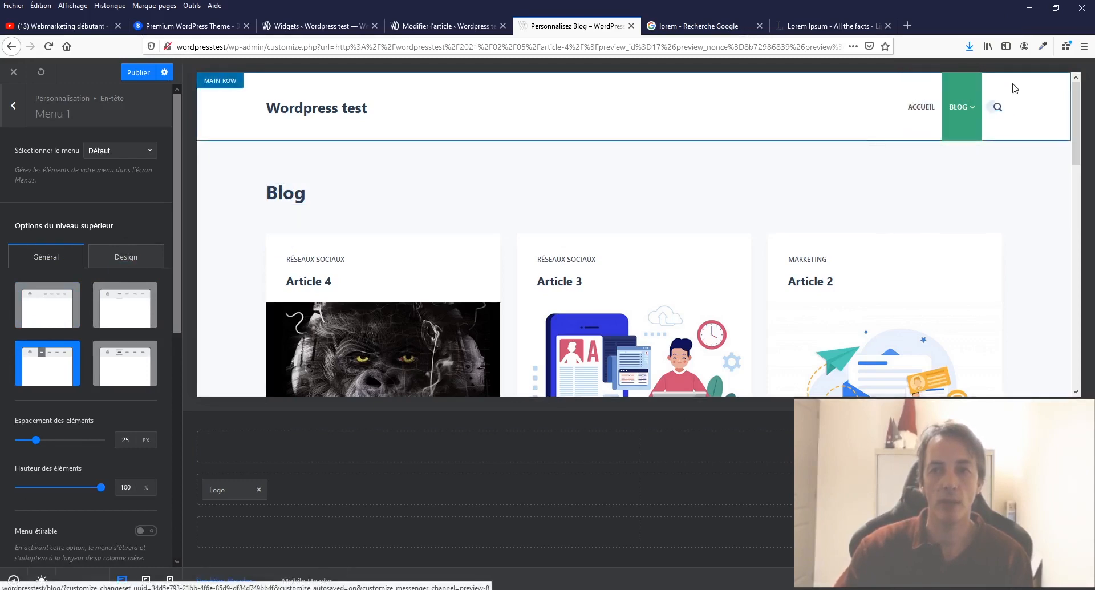
{"action": "mouse_move", "coordinate": [953, 83]}
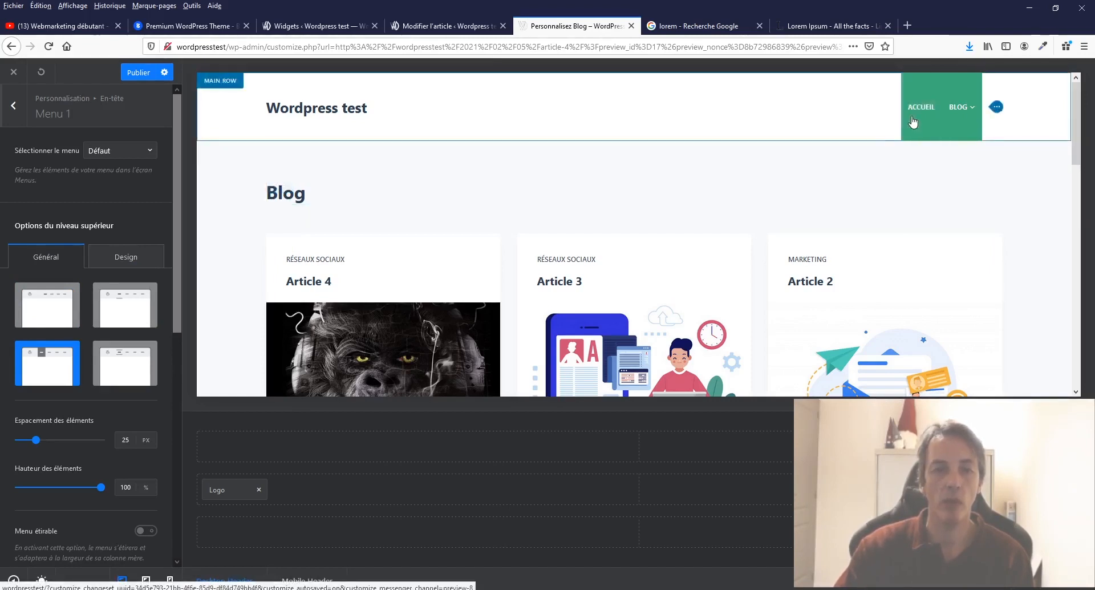
Give Menu 1 the top-level style with lines above and below the items, 19 px element spacing and 33% element height
{"action": "left_click", "coordinate": [140, 358]}
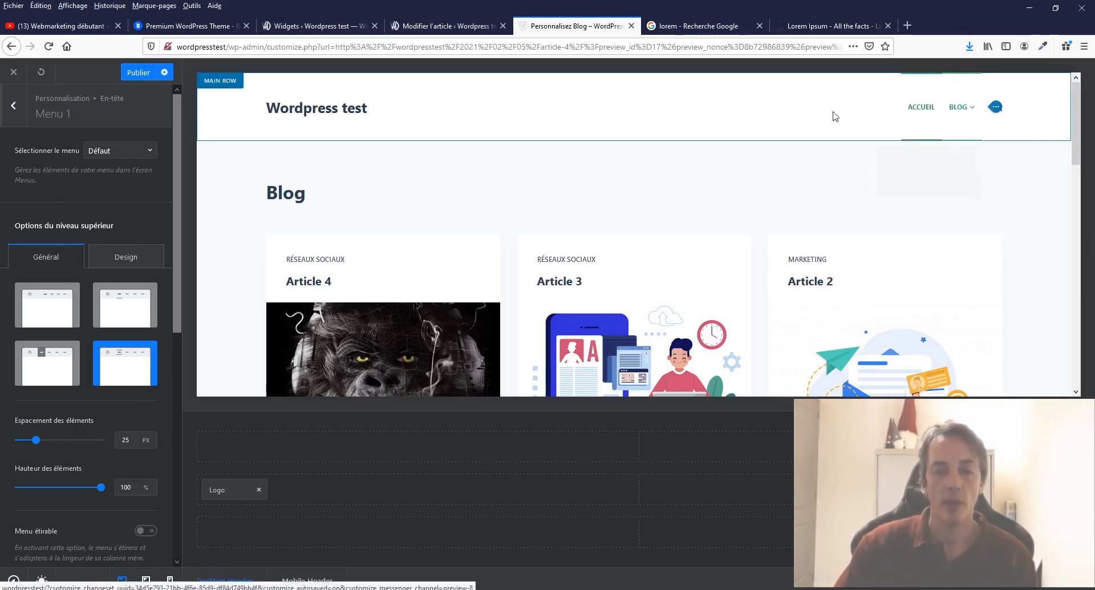
{"action": "mouse_move", "coordinate": [41, 443]}
{"action": "left_mouse_down"}
{"action": "mouse_move", "coordinate": [101, 439]}
{"action": "mouse_move", "coordinate": [29, 448]}
{"action": "left_mouse_up"}
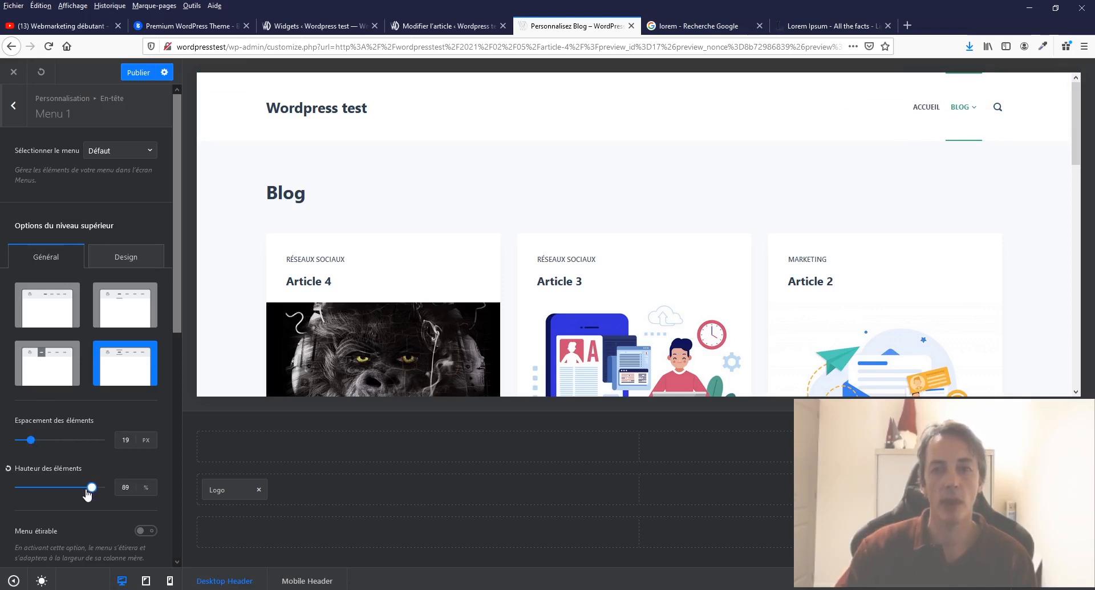
{"action": "left_click_drag", "start_coordinate": [88, 494], "coordinate": [42, 501]}
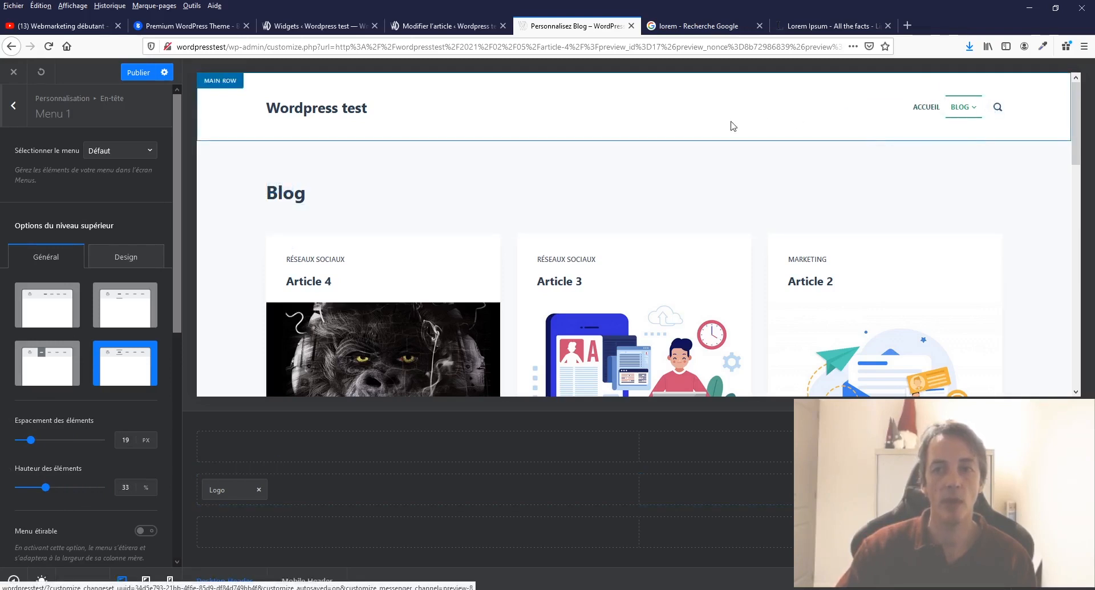
Try the stretchable menu option (Menu étirable) on Menu 1, then disable it again
{"action": "scroll", "coordinate": [45, 520], "scroll_direction": "down", "scroll_amount": 5}
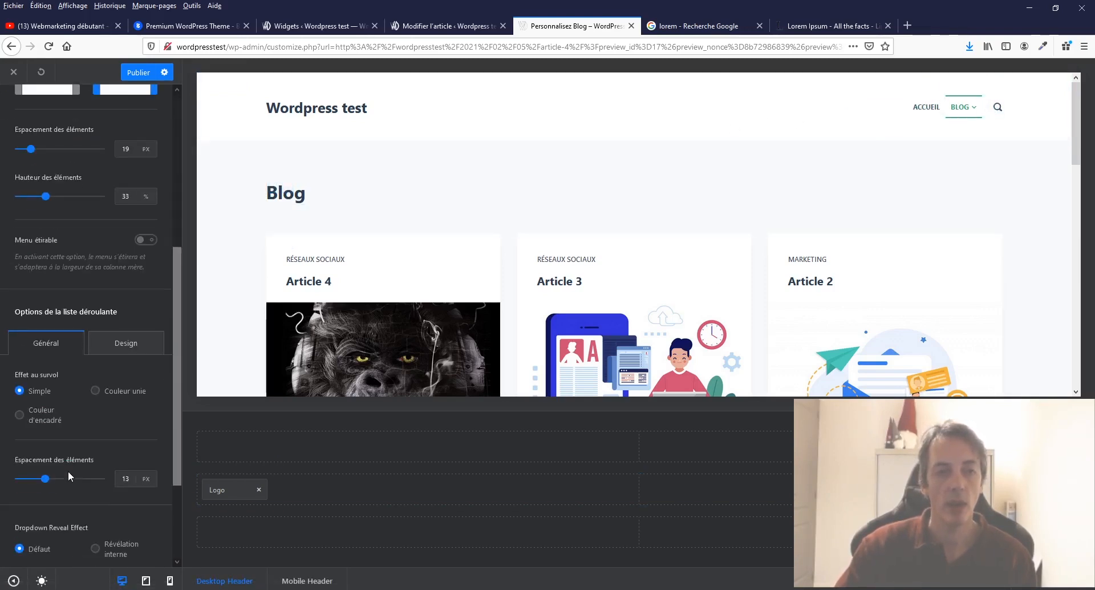
{"action": "left_click", "coordinate": [144, 239]}
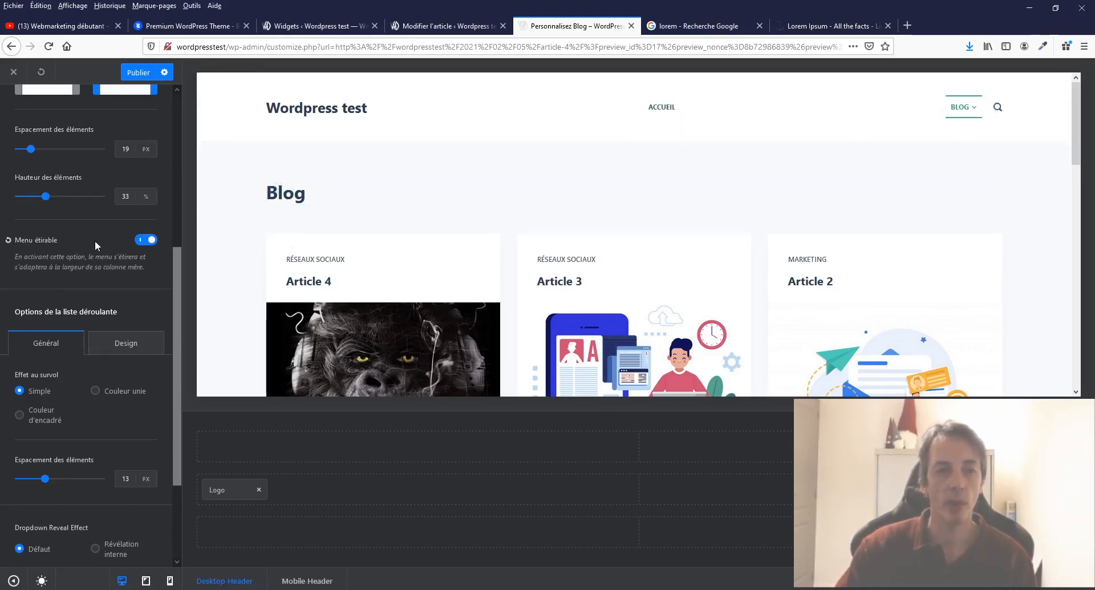
{"action": "left_click", "coordinate": [140, 242]}
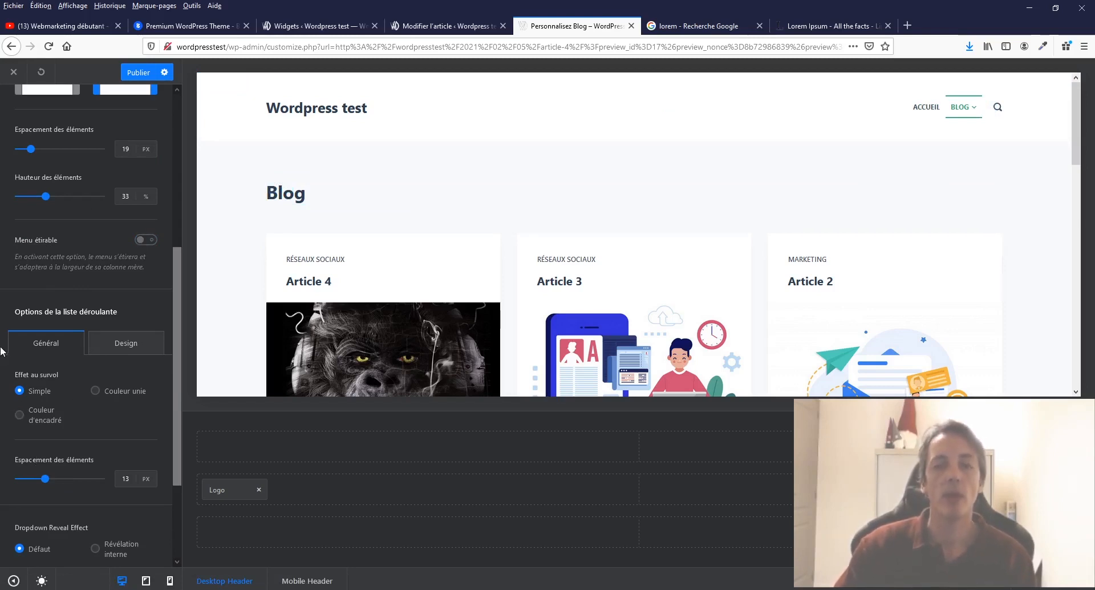
Try the Couleur unie and Couleur d'encadré hover effects on the dropdown list, then return to Simple
{"action": "mouse_move", "coordinate": [965, 106]}
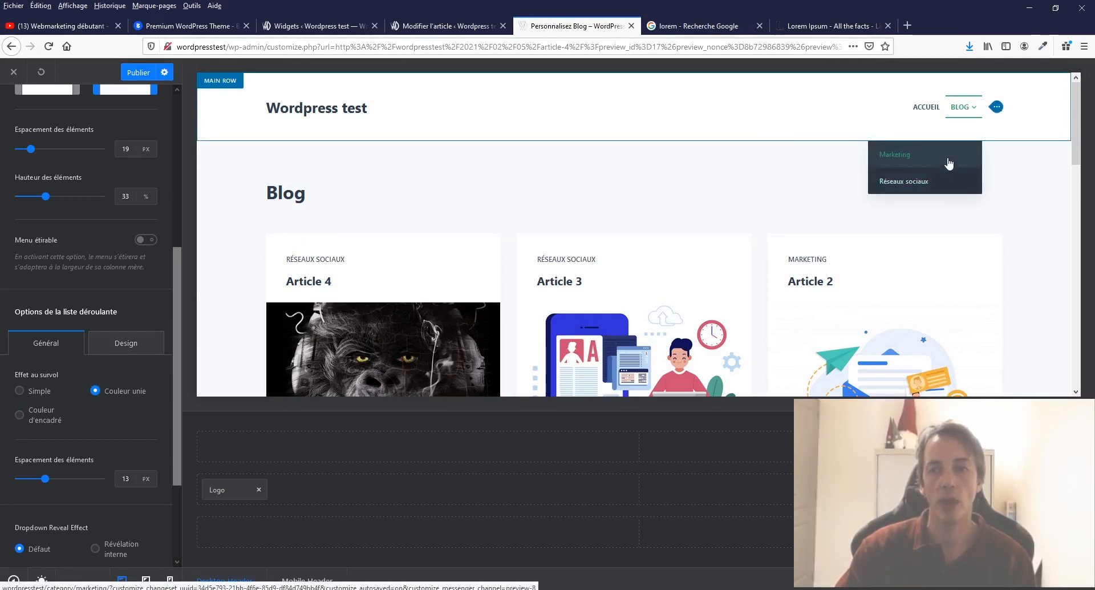
{"action": "left_click", "coordinate": [26, 407]}
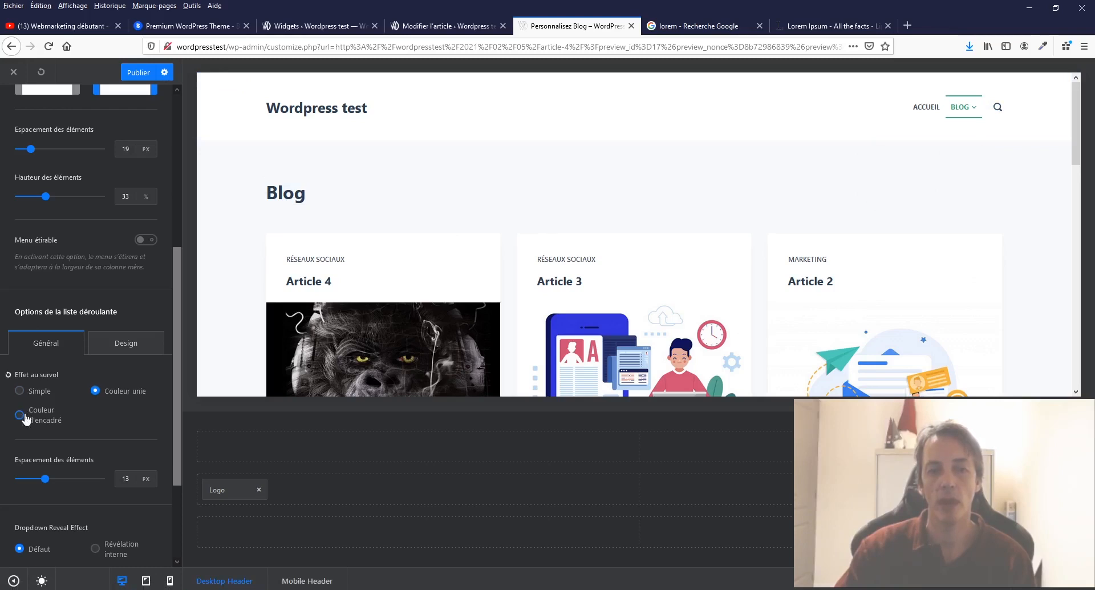
{"action": "mouse_move", "coordinate": [961, 106]}
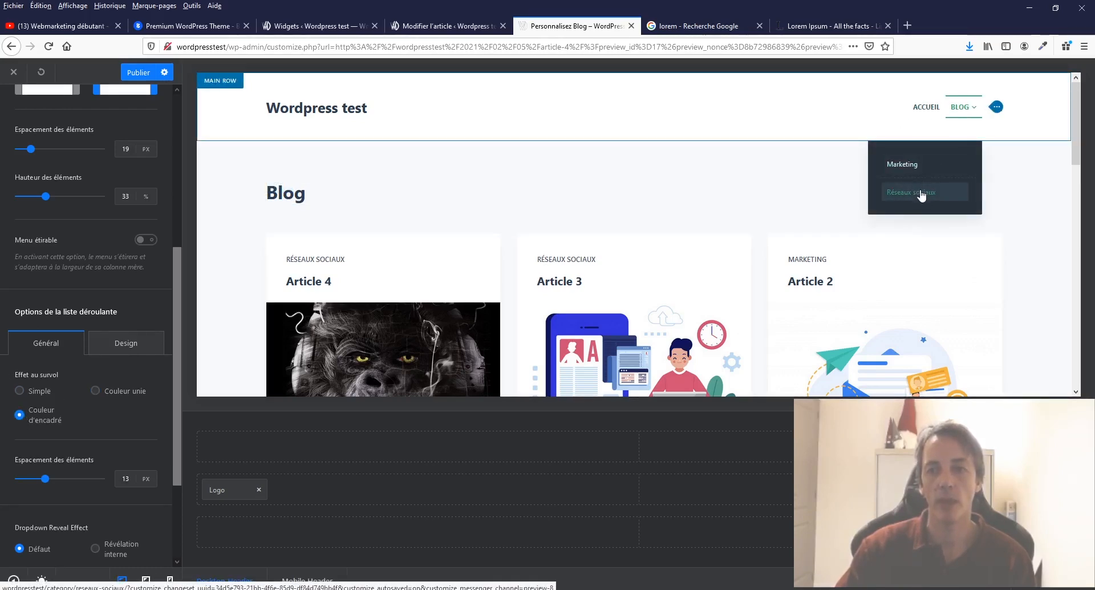
{"action": "left_click", "coordinate": [19, 390]}
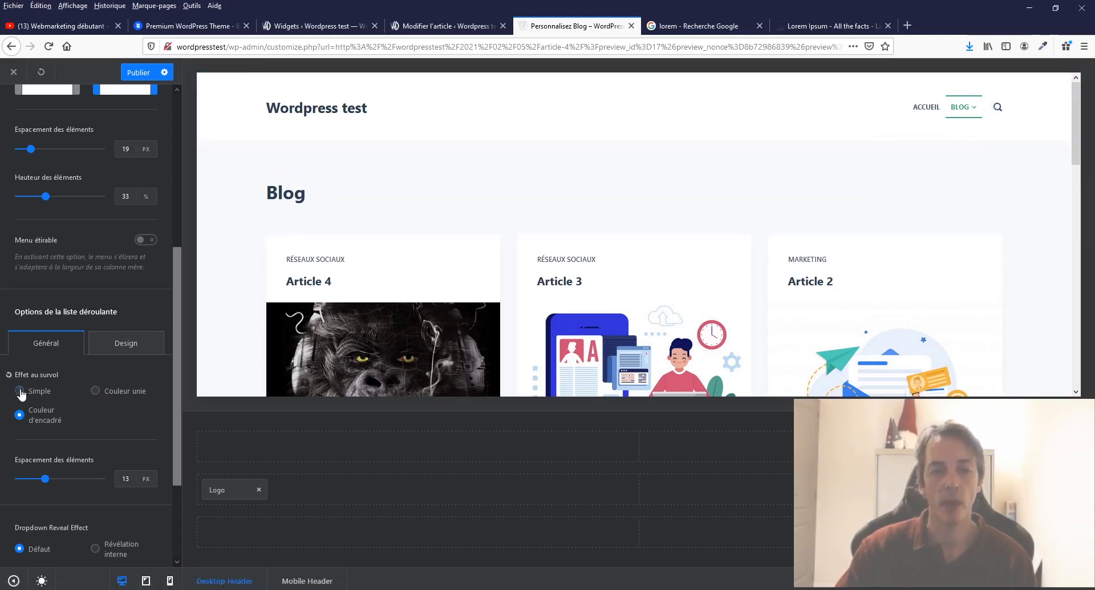
{"action": "mouse_move", "coordinate": [972, 106]}
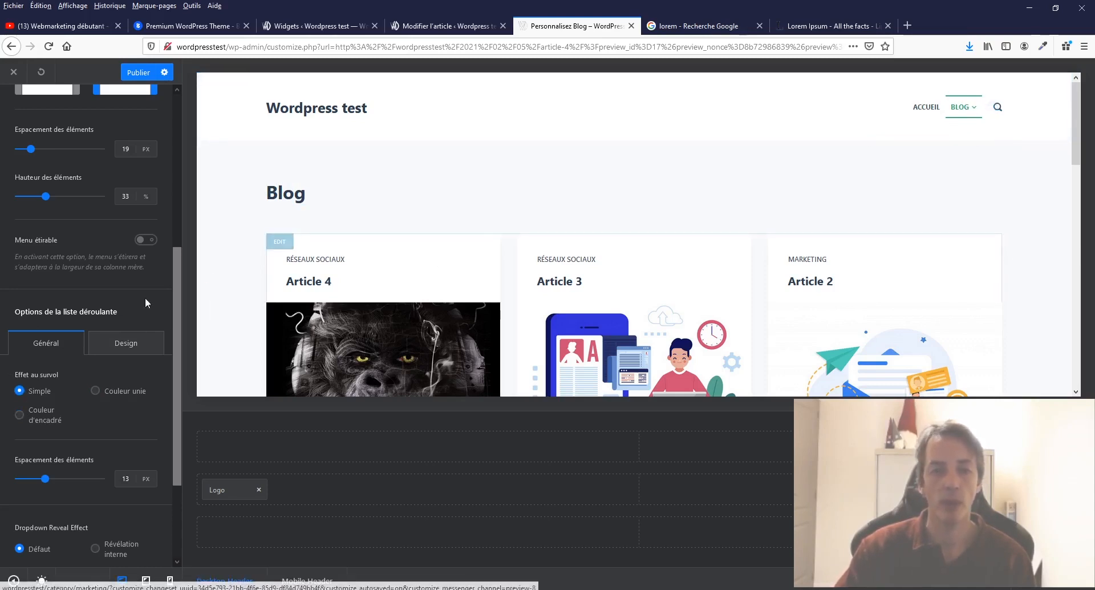
Set the dropdown list's element spacing to 19 px and preview the Blog submenu
{"action": "scroll", "coordinate": [80, 436], "scroll_direction": "down", "scroll_amount": 3}
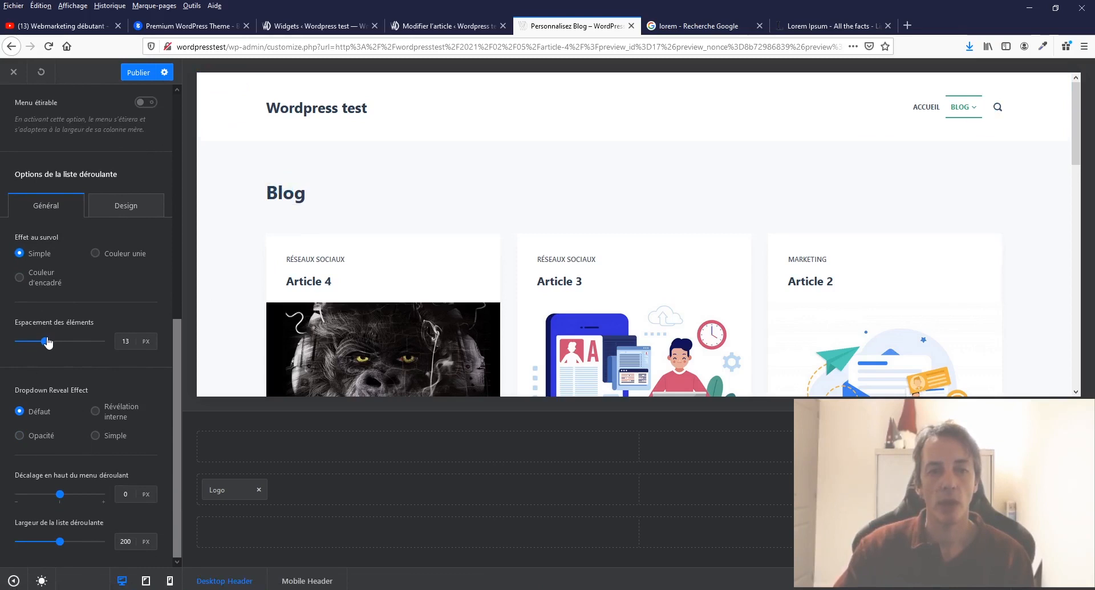
{"action": "left_click_drag", "start_coordinate": [48, 342], "coordinate": [65, 341]}
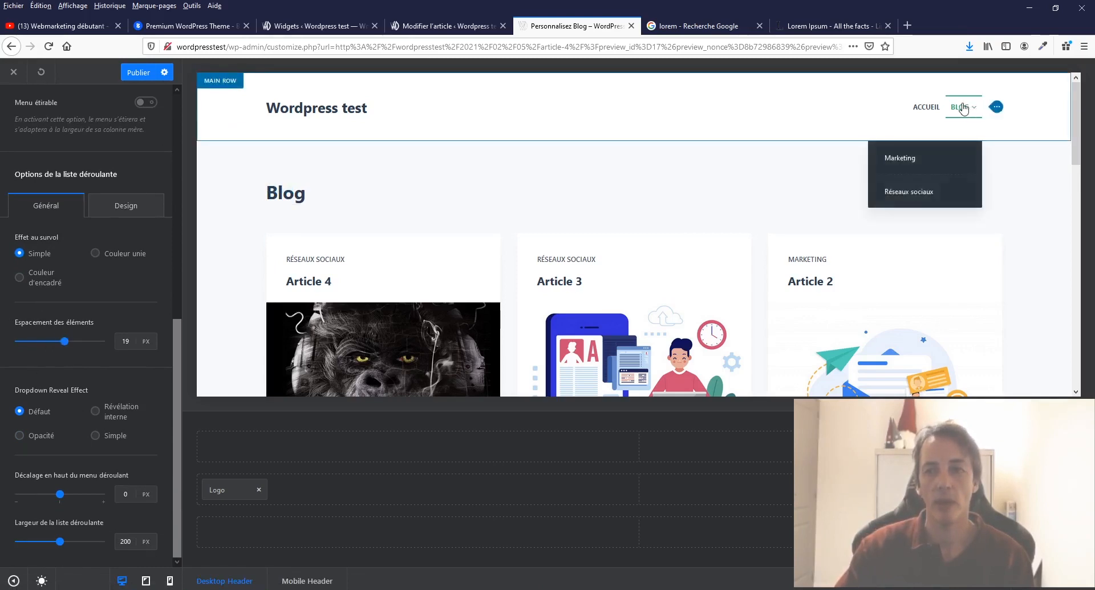
{"action": "left_click", "coordinate": [903, 160]}
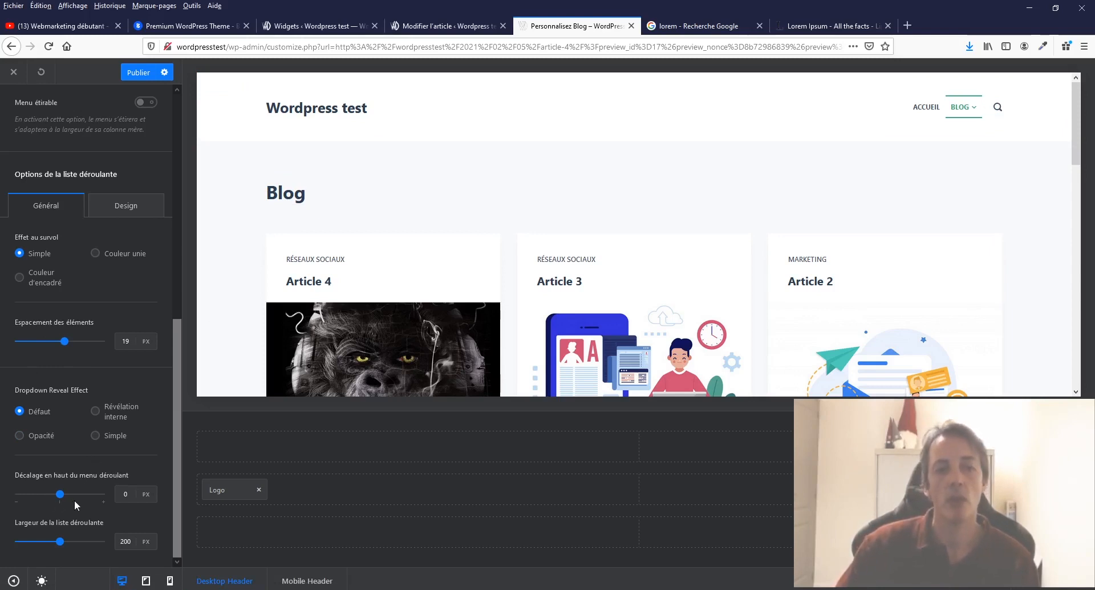
{"action": "mouse_move", "coordinate": [967, 106]}
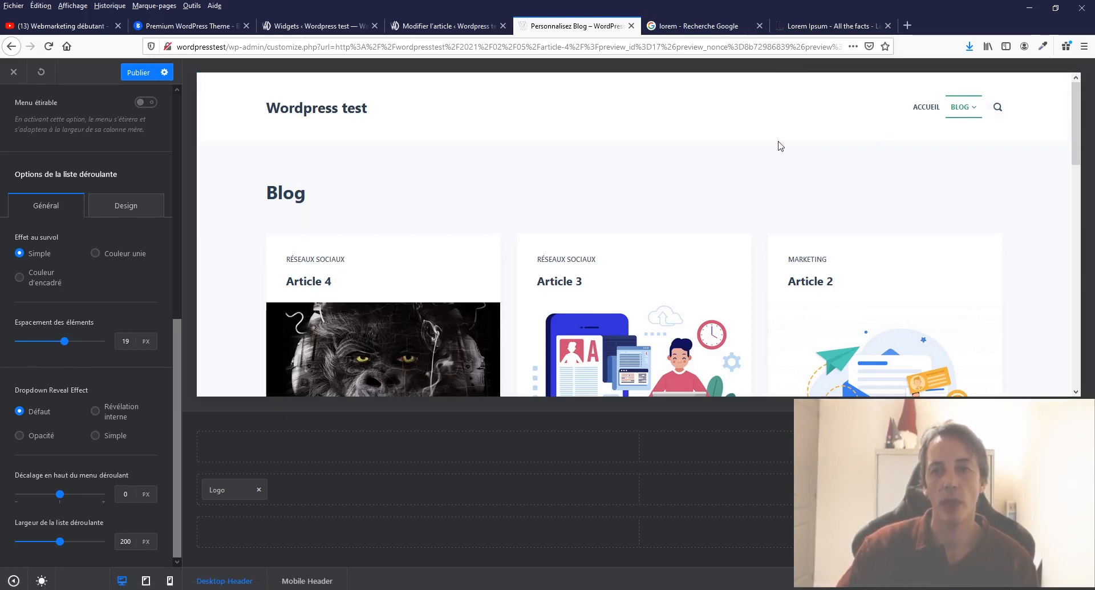
Try a 109 px top offset (Décalage en haut) for the dropdown list, then set it to -150 px and preview the Blog submenu
{"action": "left_click_drag", "start_coordinate": [61, 496], "coordinate": [90, 494]}
{"action": "mouse_move", "coordinate": [950, 97]}
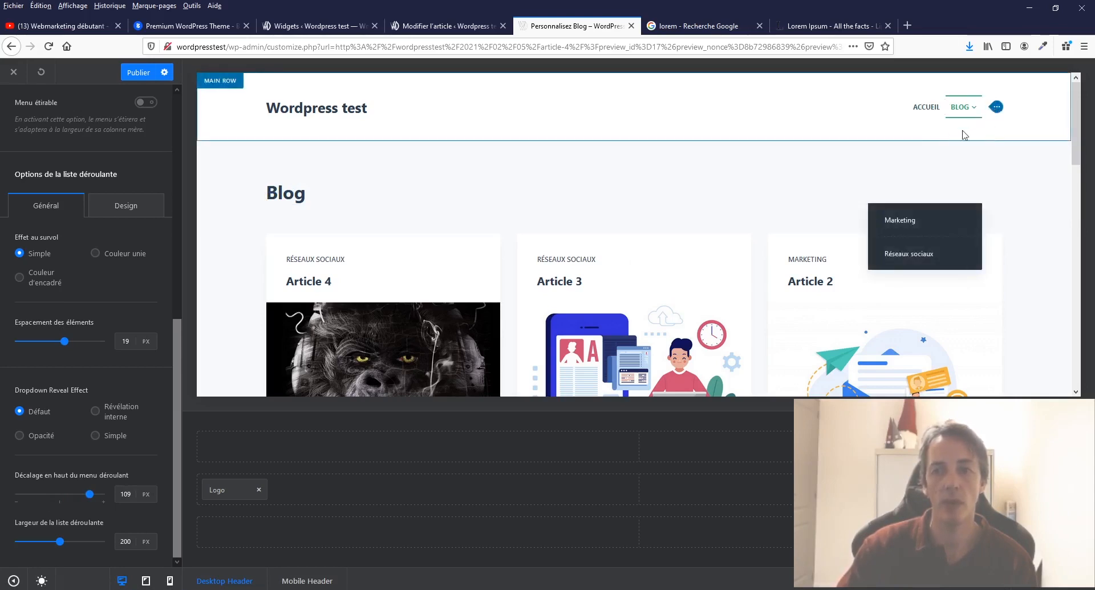
{"action": "left_click_drag", "start_coordinate": [90, 494], "coordinate": [3, 505]}
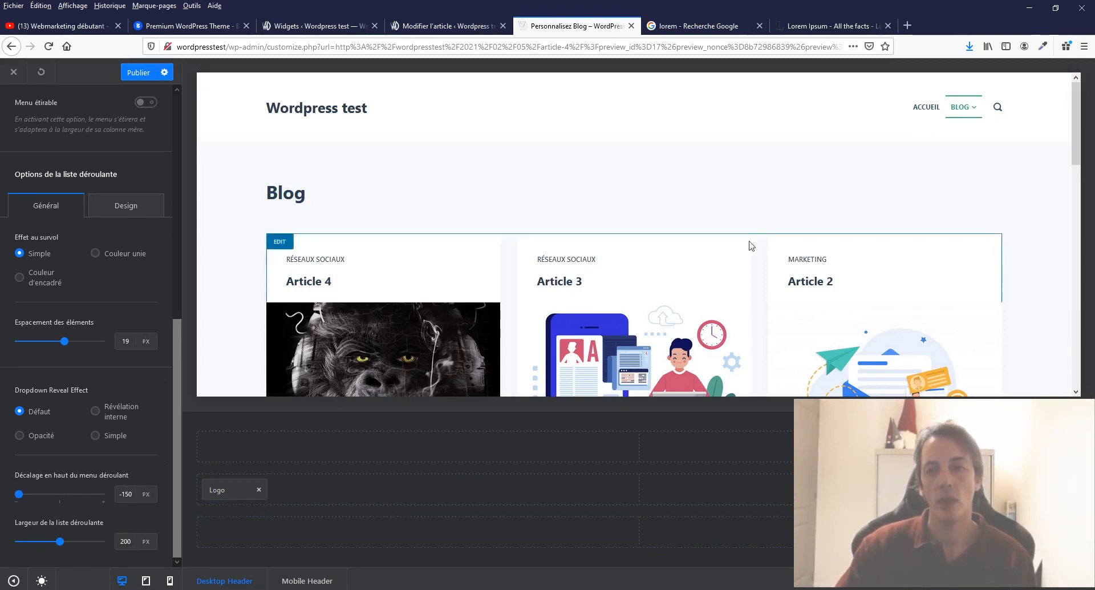
{"action": "mouse_move", "coordinate": [937, 110]}
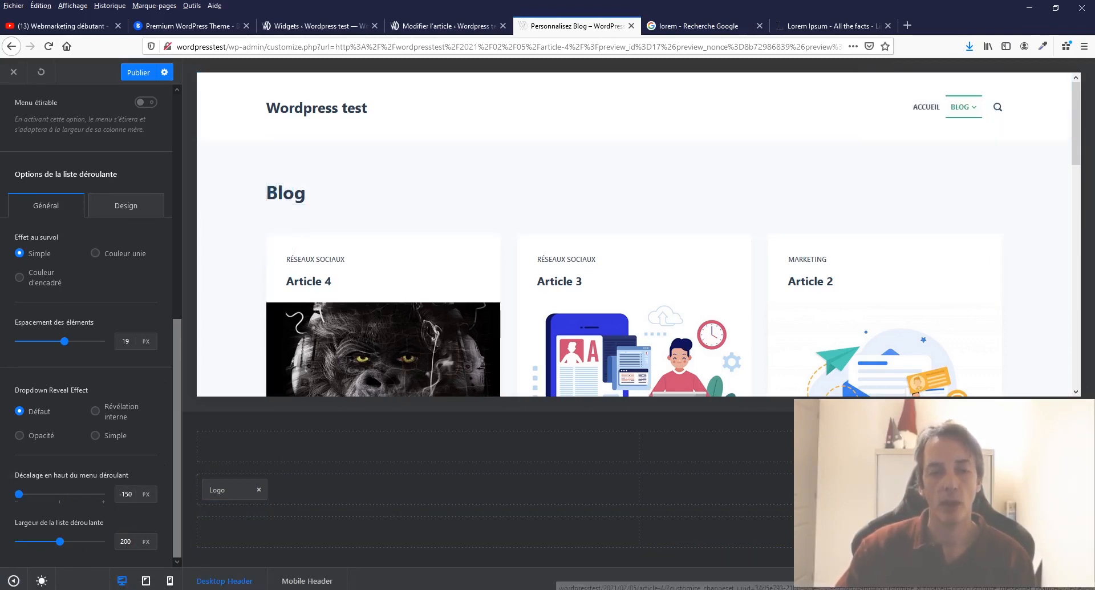
Try a 278 px width for the dropdown list, then set Largeur de la liste déroulante to 231 px
{"action": "left_click_drag", "start_coordinate": [60, 541], "coordinate": [88, 543]}
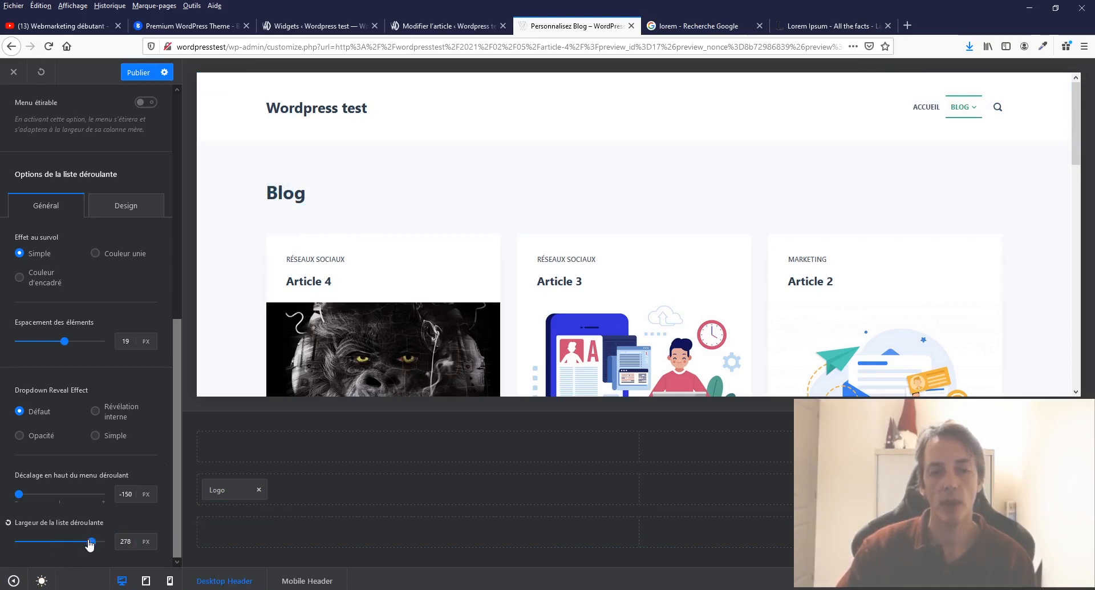
{"action": "mouse_move", "coordinate": [963, 110]}
{"action": "left_click_drag", "start_coordinate": [92, 541], "coordinate": [71, 541]}
{"action": "scroll", "coordinate": [145, 399], "scroll_direction": "up", "scroll_amount": 4}
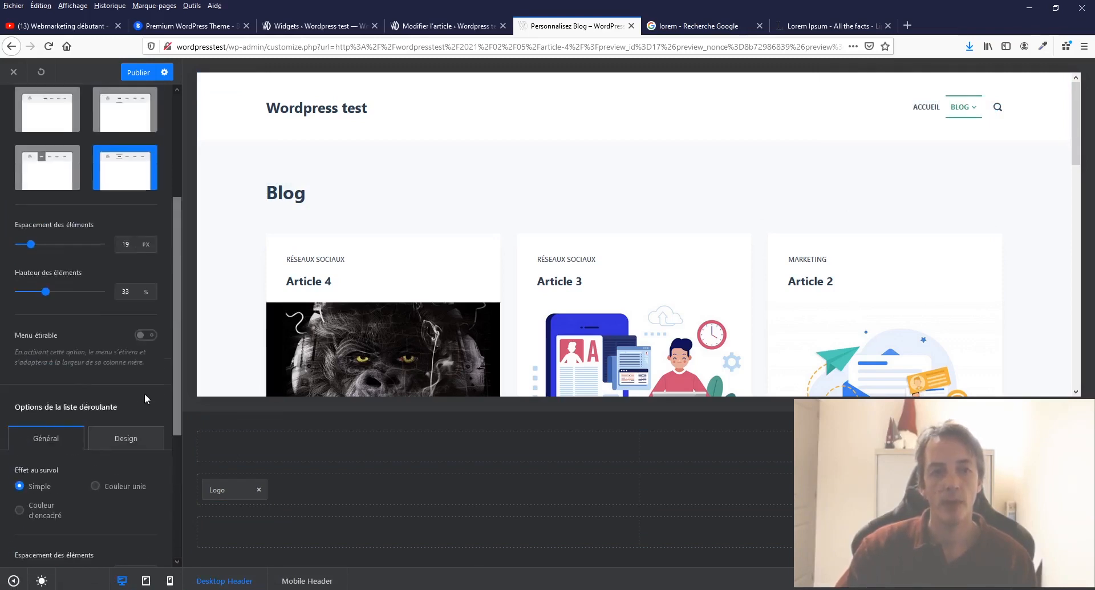
{"action": "scroll", "coordinate": [145, 395], "scroll_direction": "down", "scroll_amount": 4}
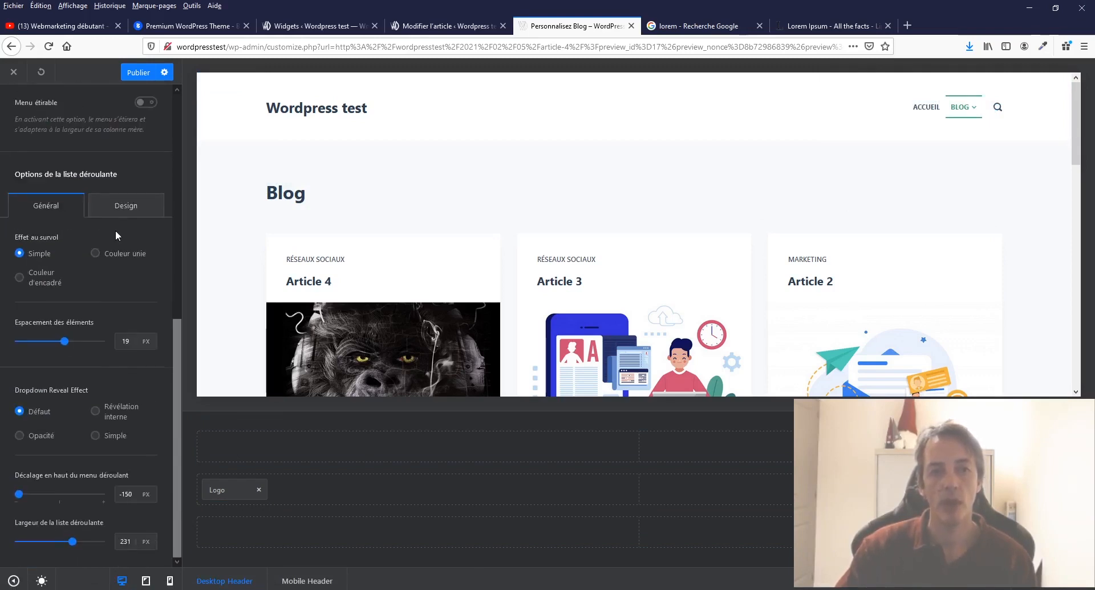
Examine the dropdown list's design options, including the item background color and separator, then return to the header elements list
{"action": "left_click", "coordinate": [119, 215]}
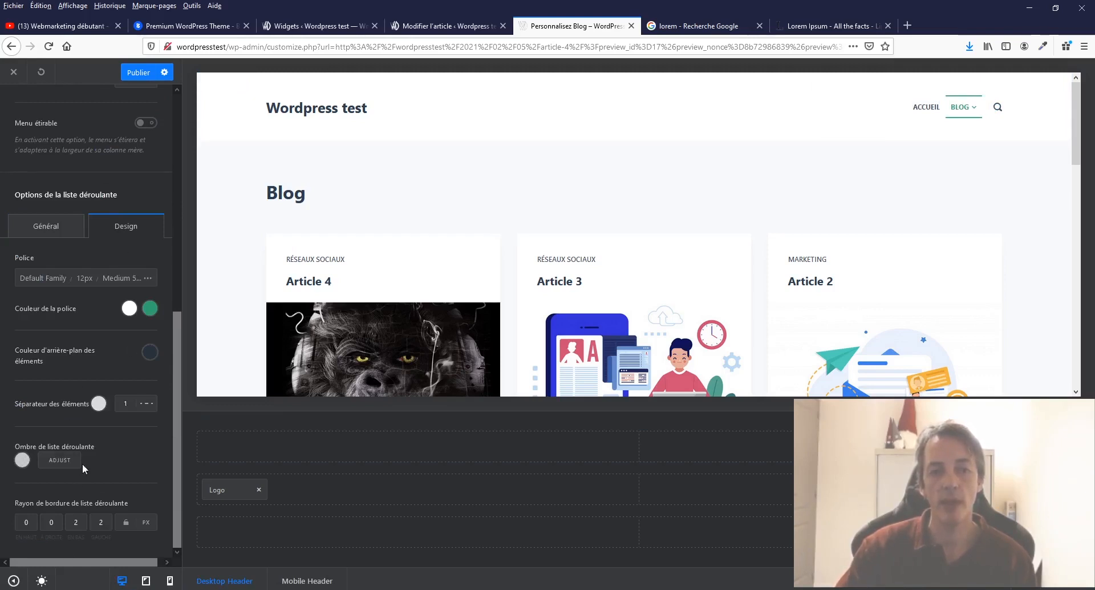
{"action": "mouse_move", "coordinate": [960, 109]}
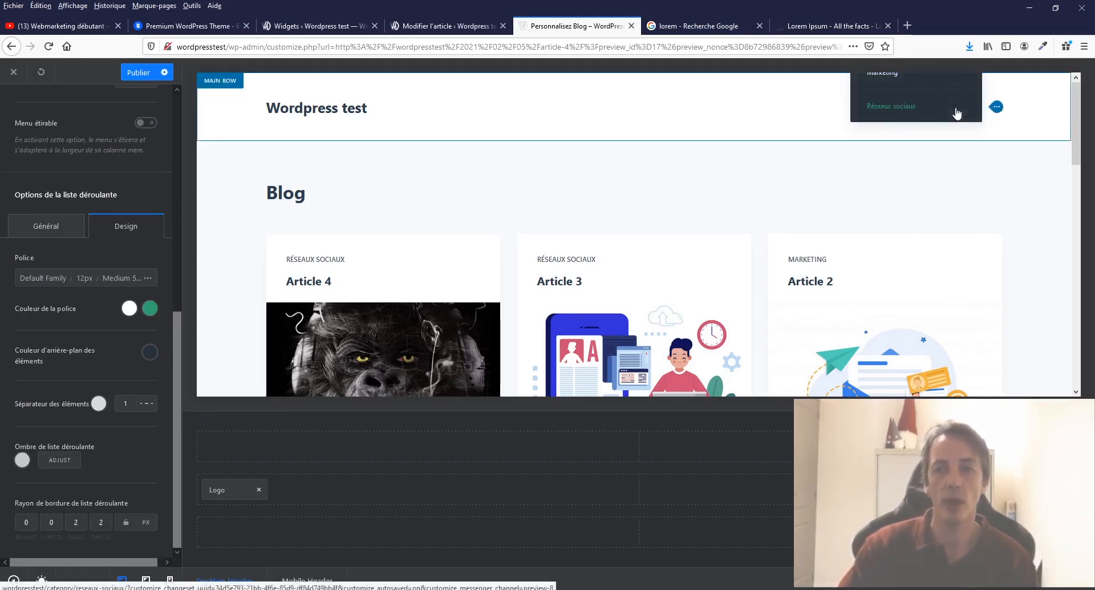
{"action": "left_click", "coordinate": [103, 526]}
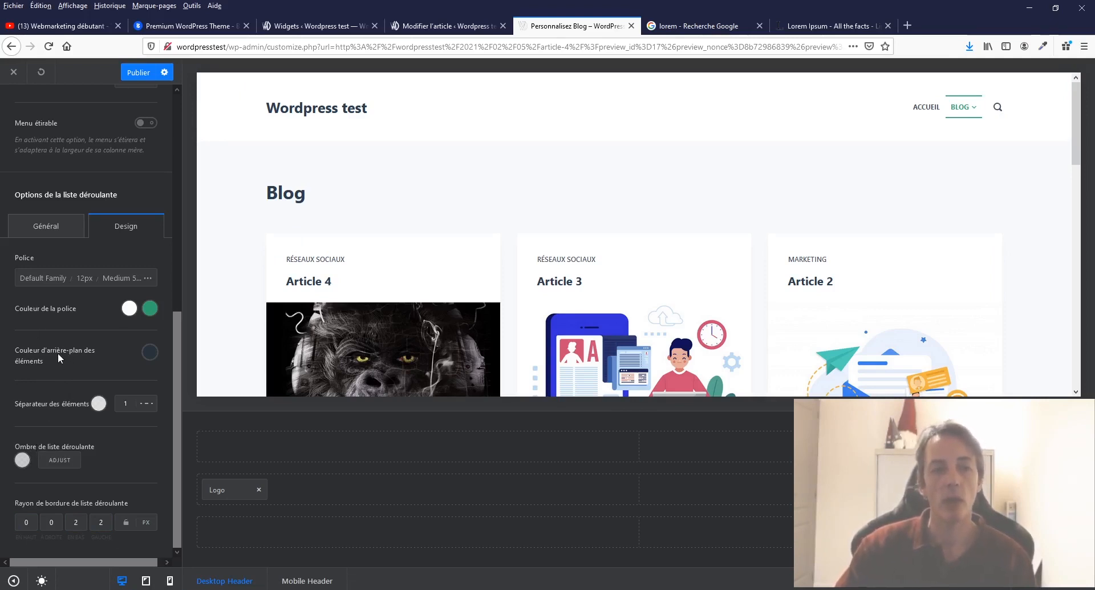
{"action": "left_click", "coordinate": [155, 352]}
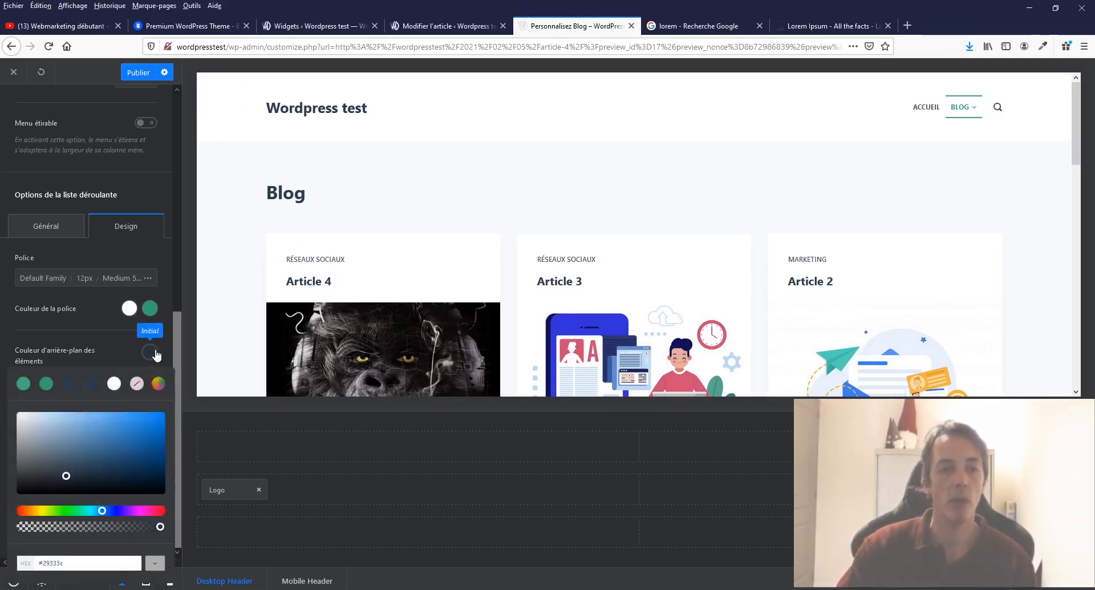
{"action": "left_click", "coordinate": [98, 332]}
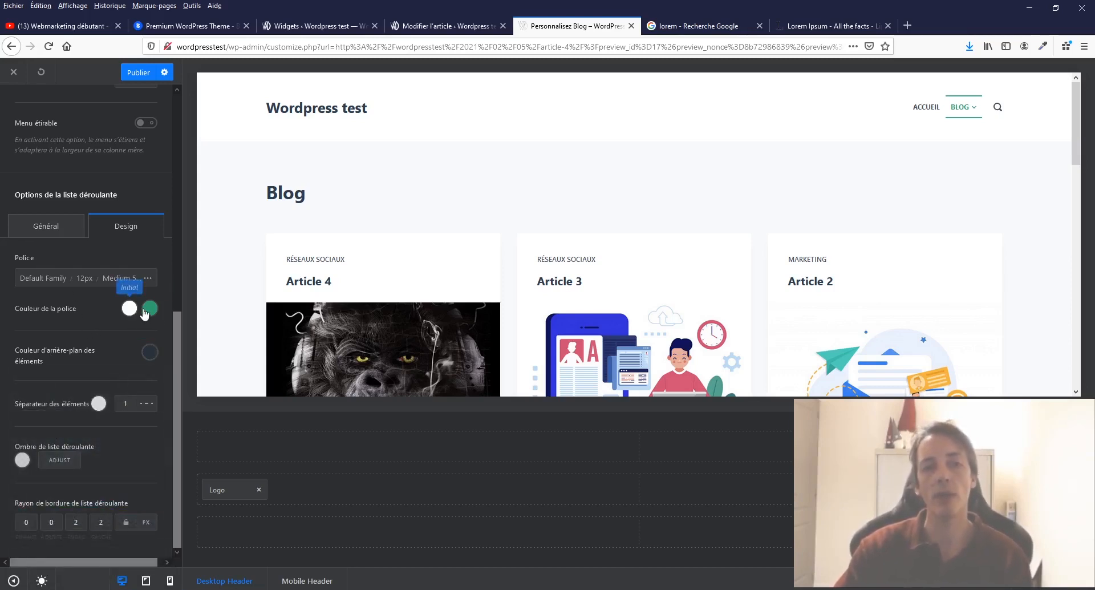
{"action": "left_click", "coordinate": [126, 403]}
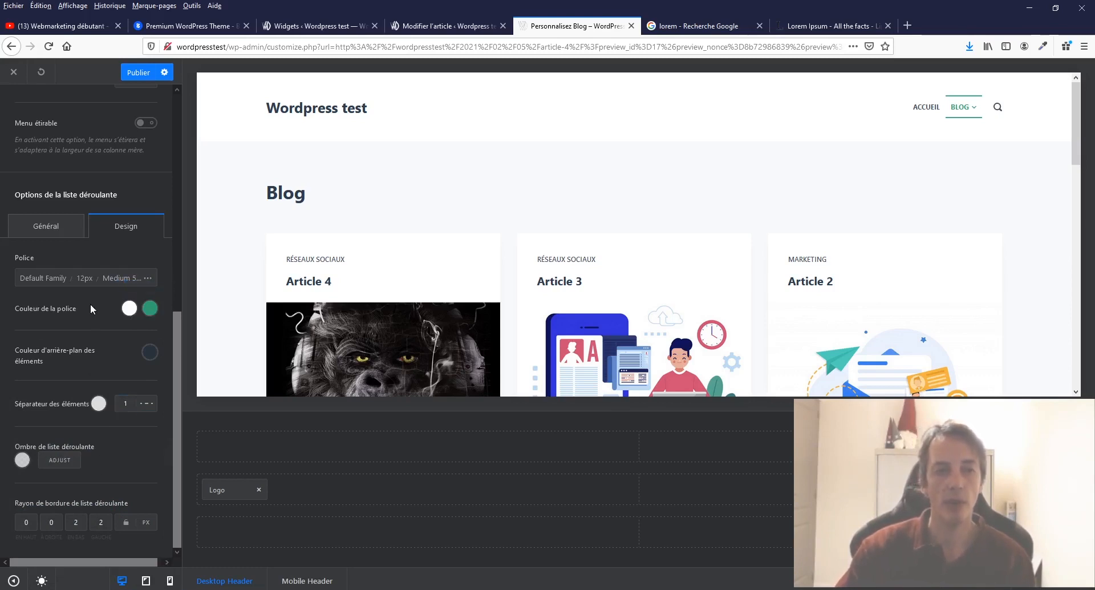
{"action": "left_click", "coordinate": [42, 220]}
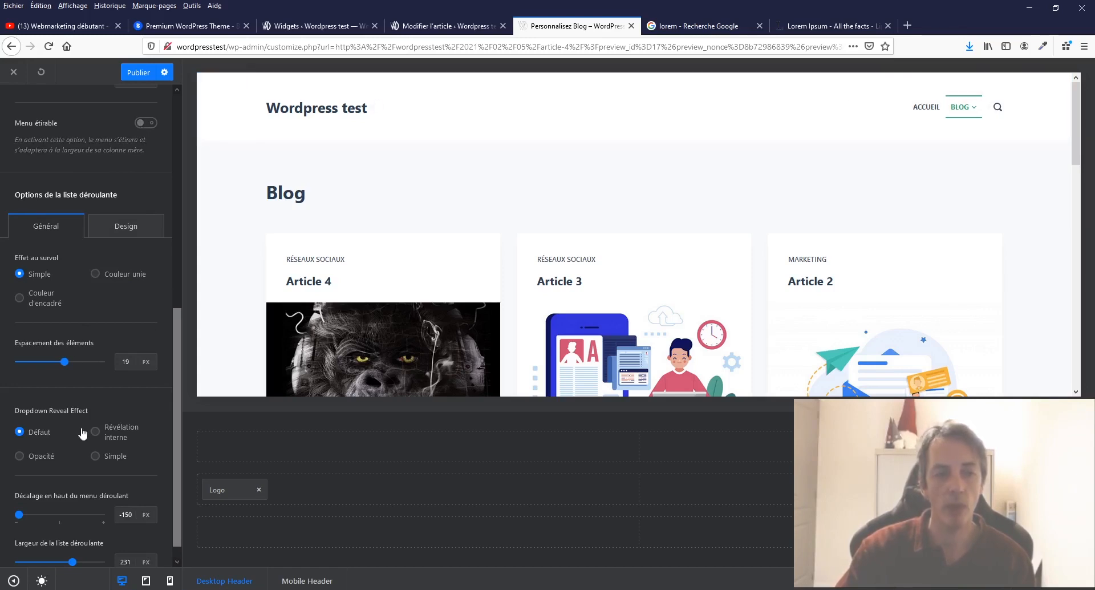
{"action": "scroll", "coordinate": [80, 200], "scroll_direction": "down", "scroll_amount": 1}
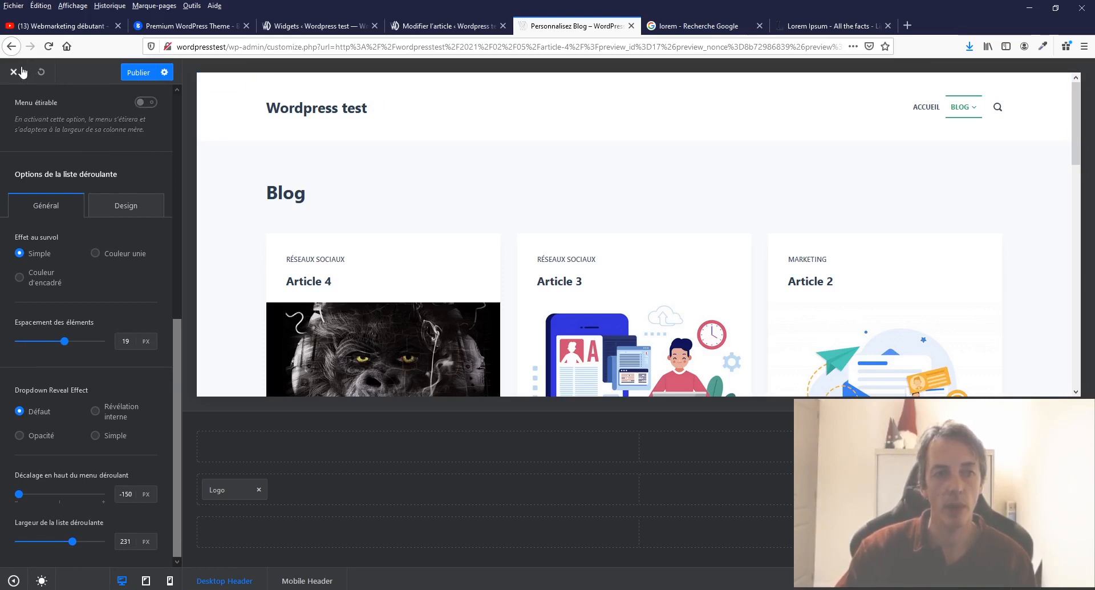
{"action": "scroll", "coordinate": [87, 129], "scroll_direction": "up", "scroll_amount": 5}
{"action": "scroll", "coordinate": [87, 128], "scroll_direction": "up", "scroll_amount": 5}
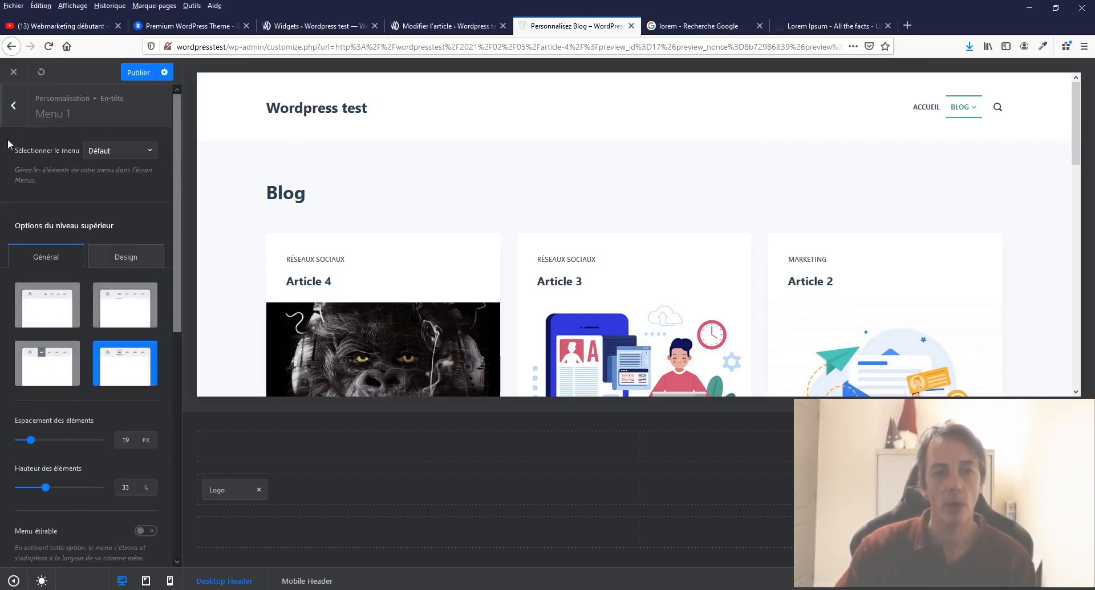
{"action": "left_click", "coordinate": [12, 106]}
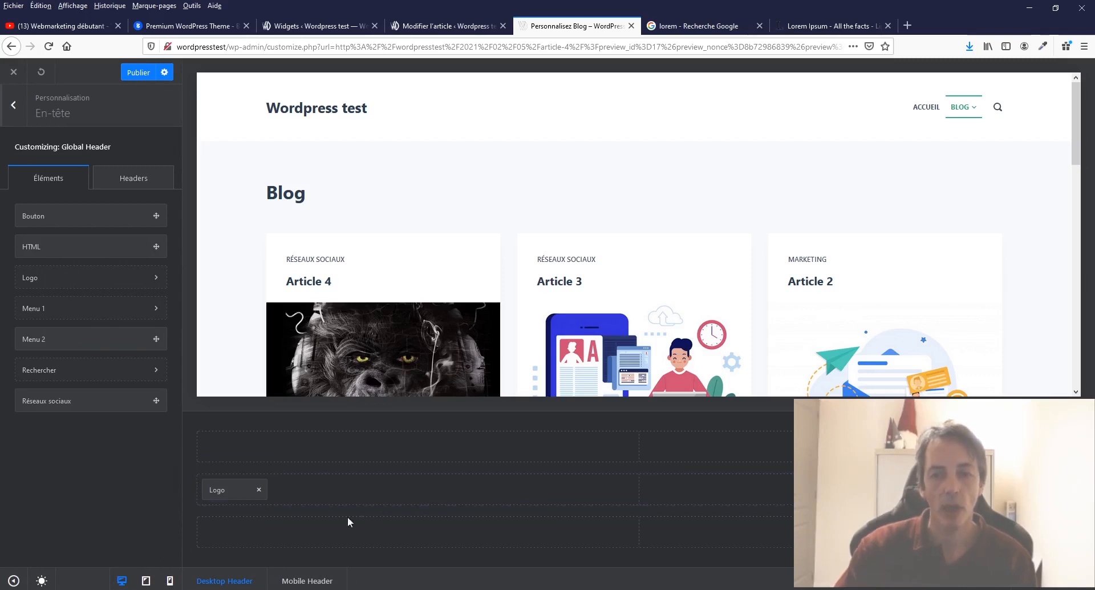
Set the header Logo element's image to webmarketing-debutant-contours.png from the media library
{"action": "left_click", "coordinate": [222, 491]}
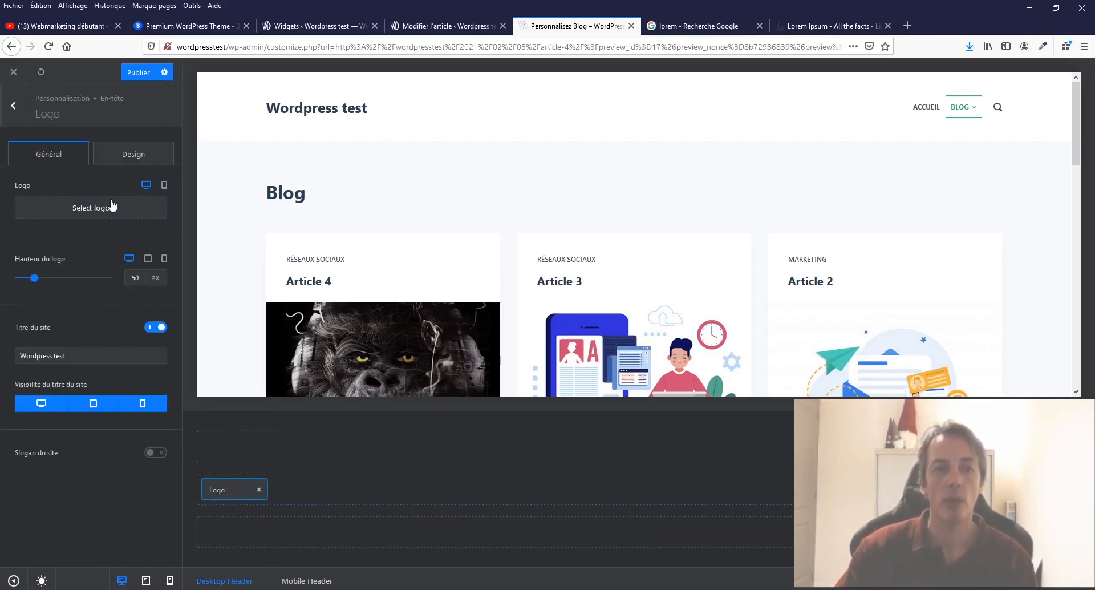
{"action": "left_click", "coordinate": [112, 207]}
{"action": "left_click", "coordinate": [253, 301]}
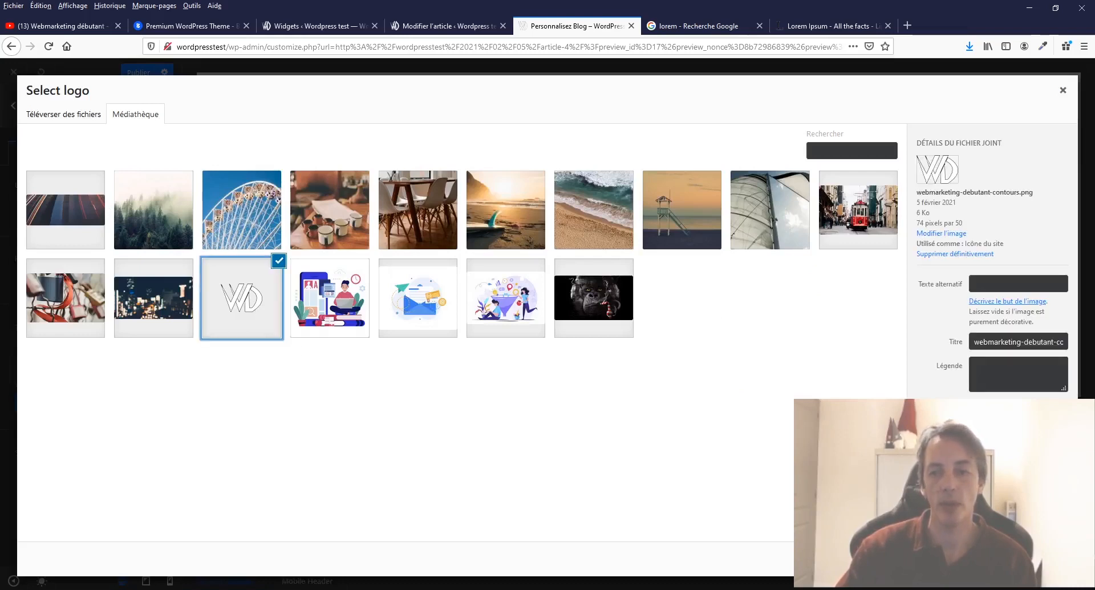
{"action": "left_click", "coordinate": [1033, 559]}
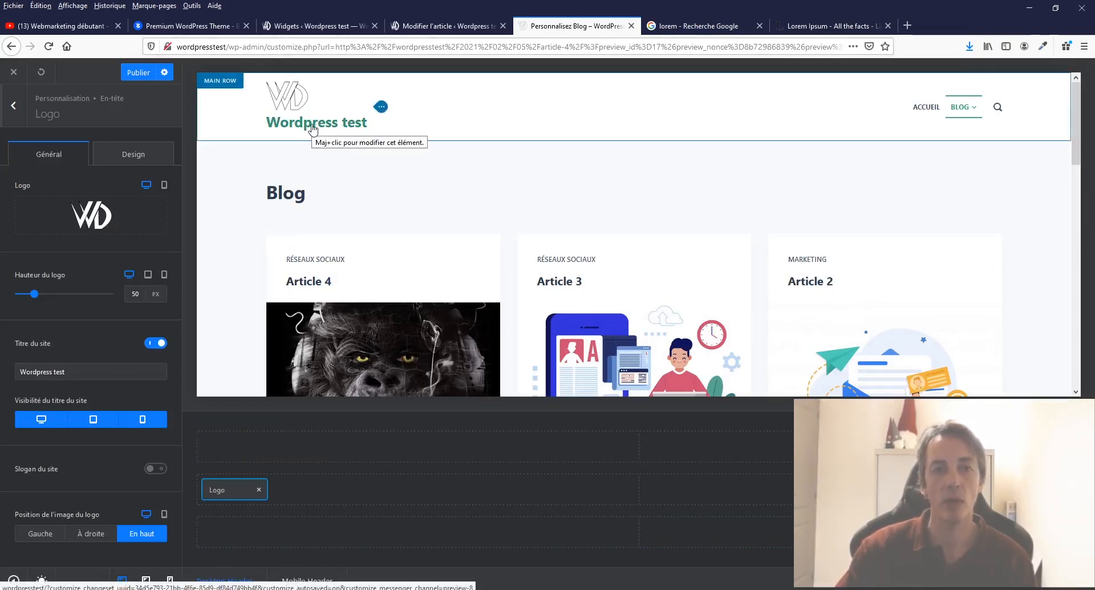
Try hiding the site title and showing the site slogan (Slogan du site), then restore both settings
{"action": "left_click", "coordinate": [120, 374]}
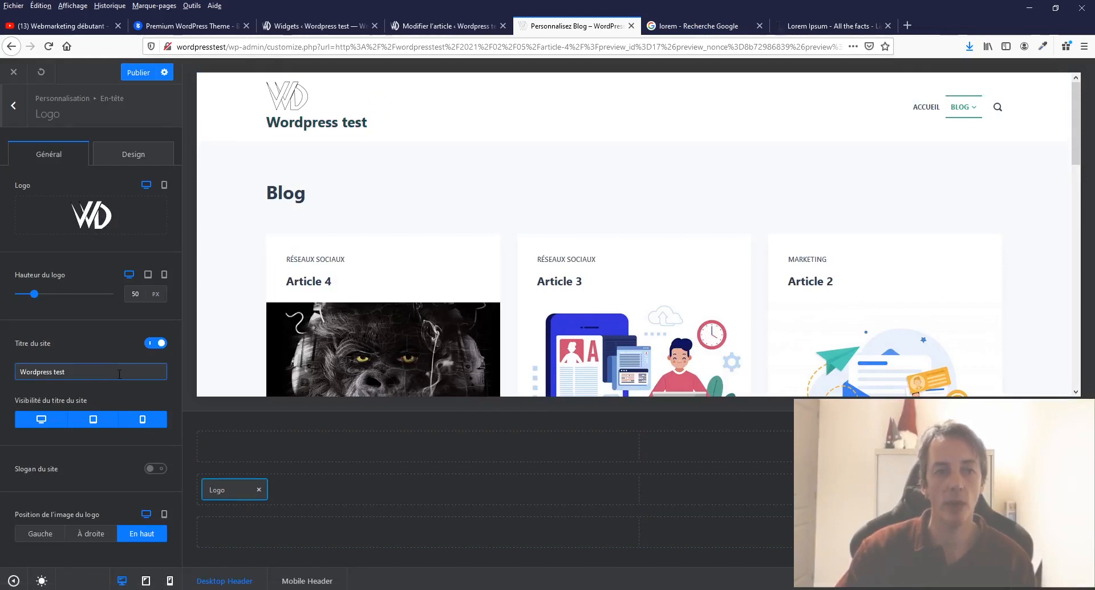
{"action": "left_click", "coordinate": [158, 347]}
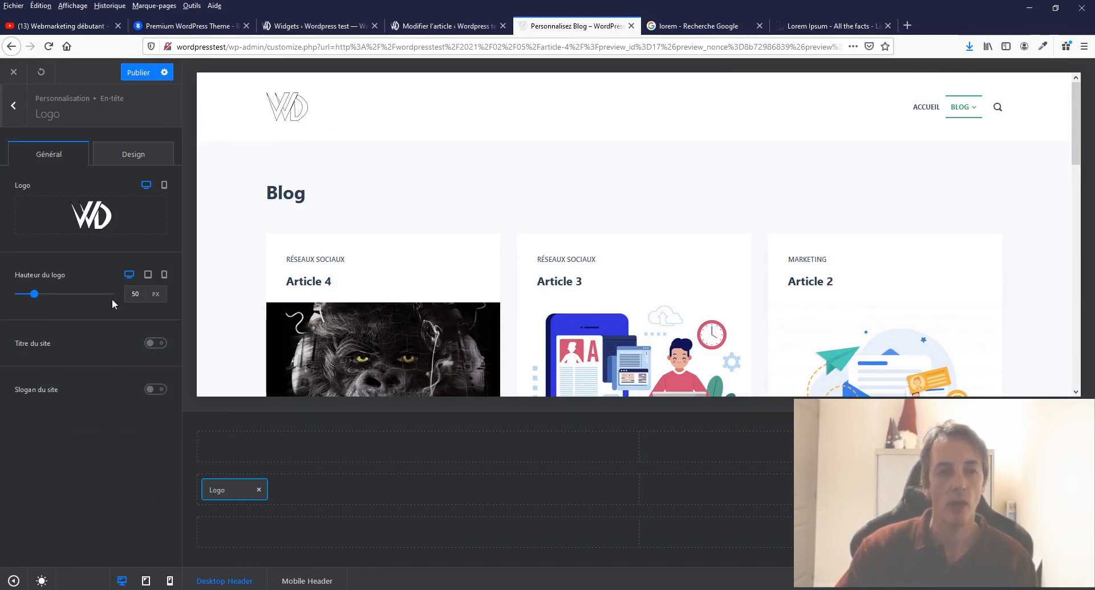
{"action": "left_click", "coordinate": [149, 349]}
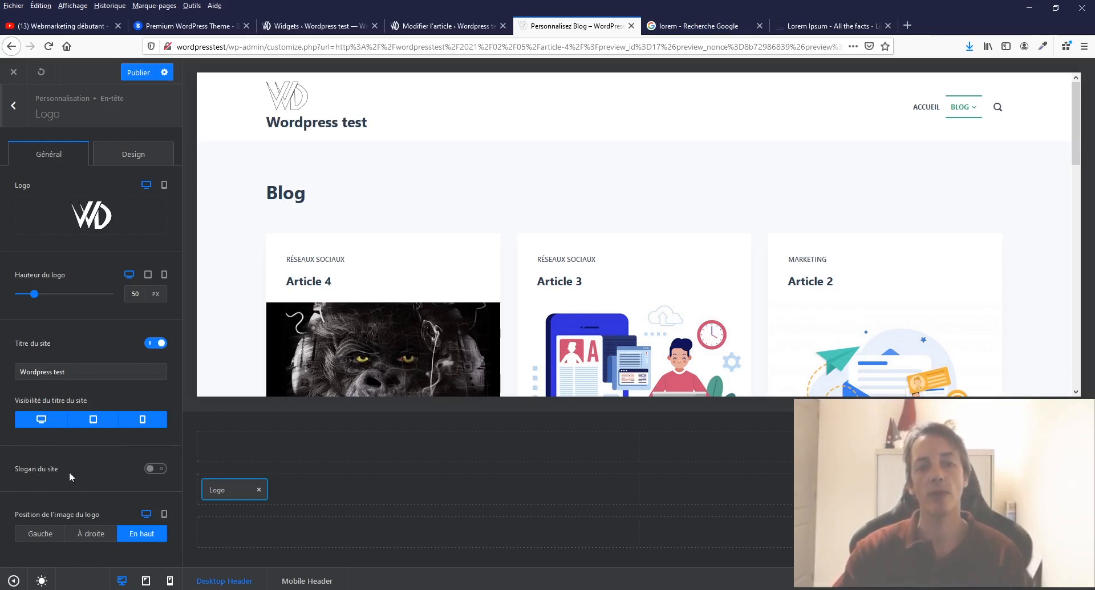
{"action": "left_click", "coordinate": [156, 471]}
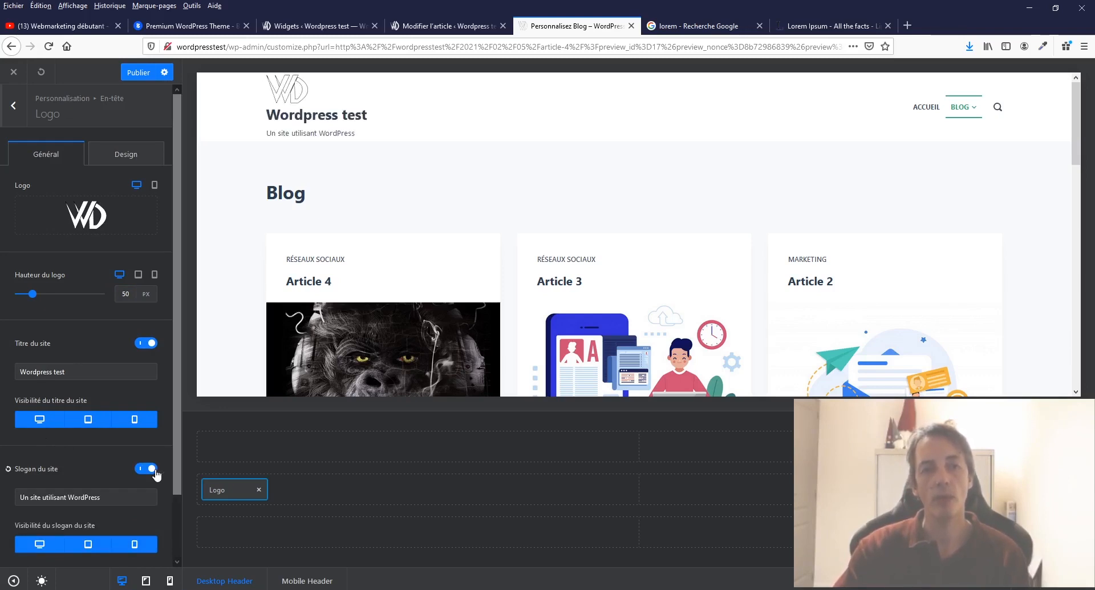
{"action": "left_click", "coordinate": [157, 471]}
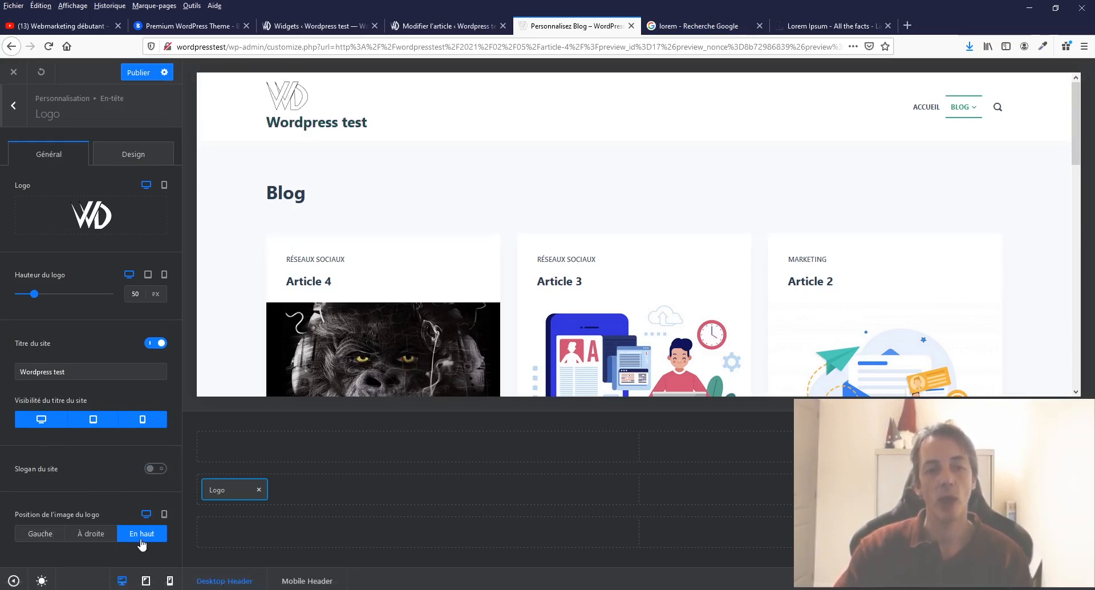
Try the À droite logo image position, then set it to Gauche and set the logo height to 60 px
{"action": "left_click", "coordinate": [93, 534]}
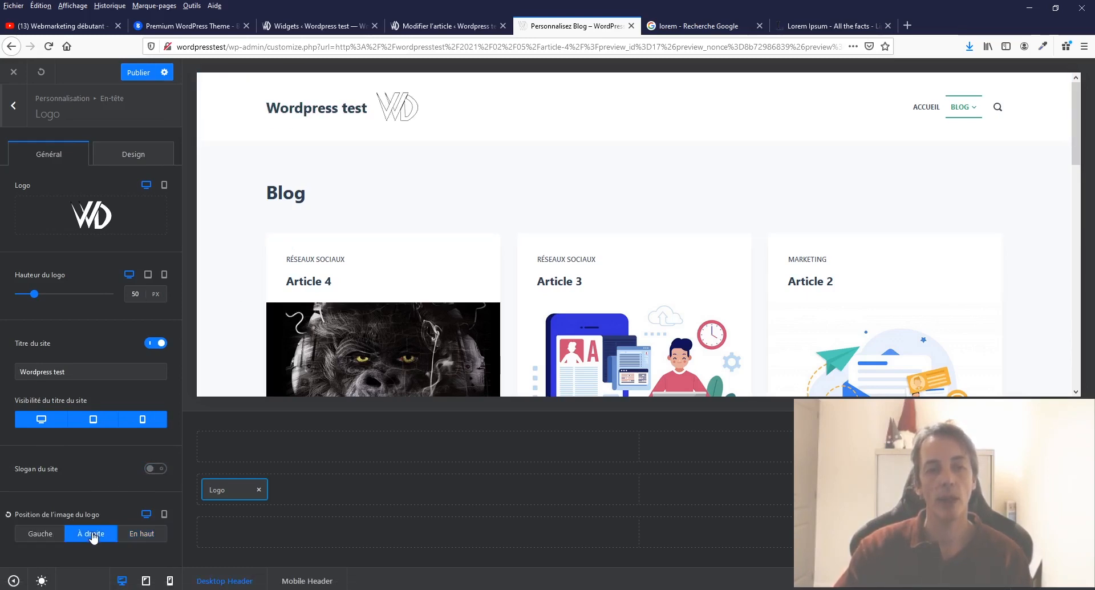
{"action": "left_click", "coordinate": [47, 533]}
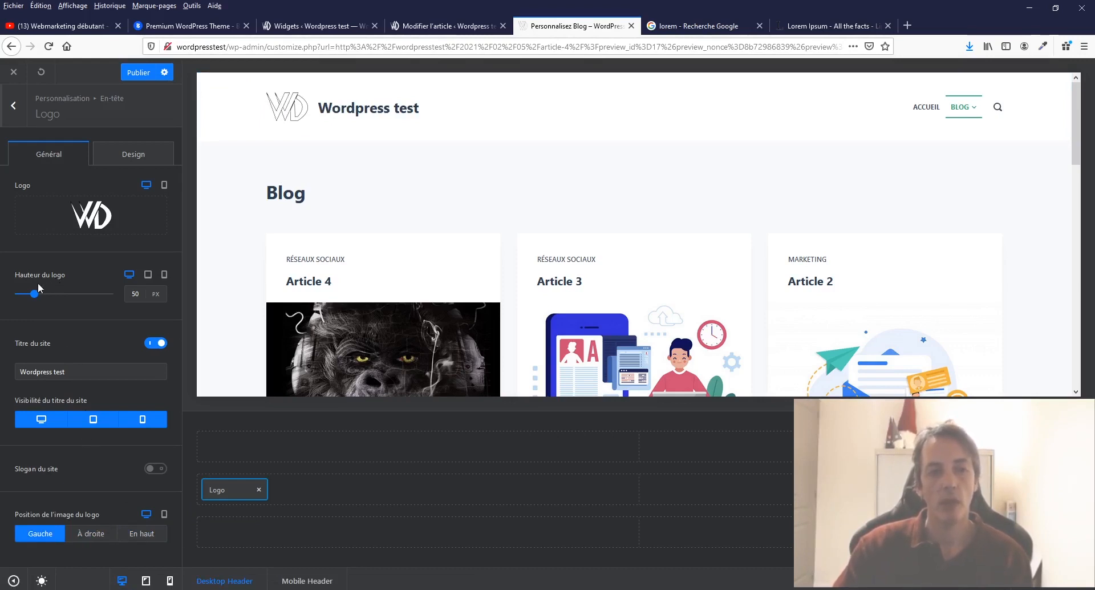
{"action": "mouse_move", "coordinate": [35, 292]}
{"action": "left_mouse_down"}
{"action": "mouse_move", "coordinate": [66, 290]}
{"action": "mouse_move", "coordinate": [34, 291]}
{"action": "left_mouse_up"}
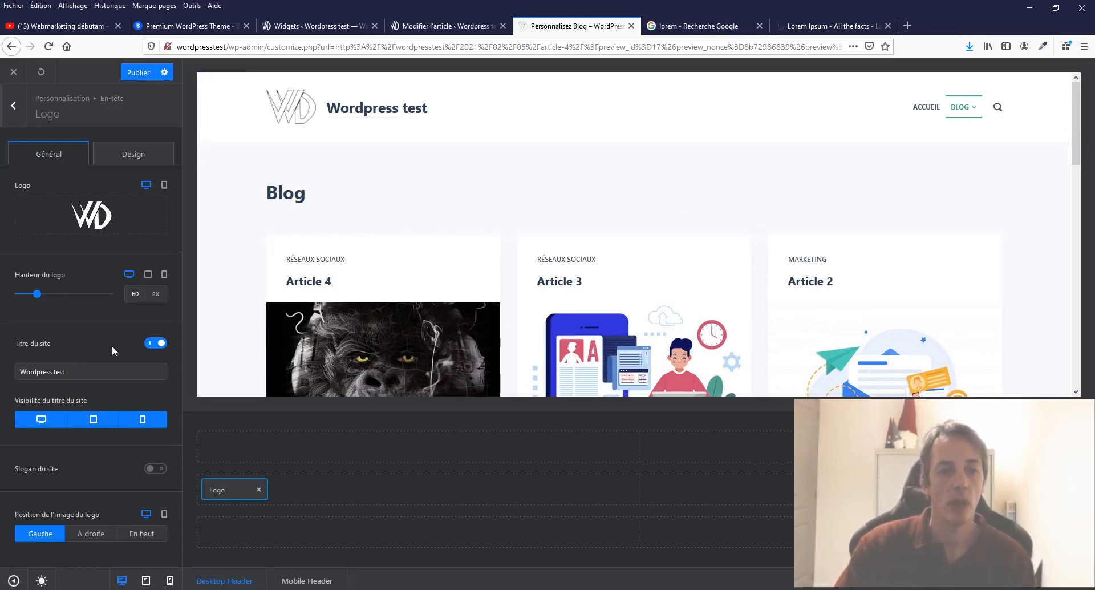
Set the logo's outer margins to 50 px top, right and bottom and 0 px left, publish the changes and return to the header elements
{"action": "left_click", "coordinate": [119, 152]}
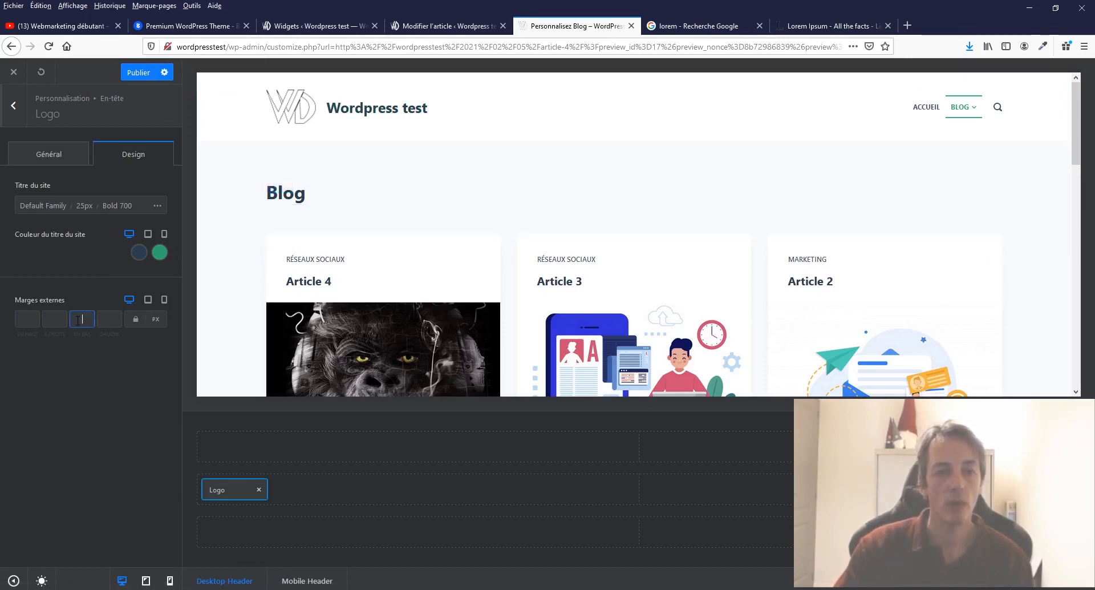
{"action": "type", "text": "50"}
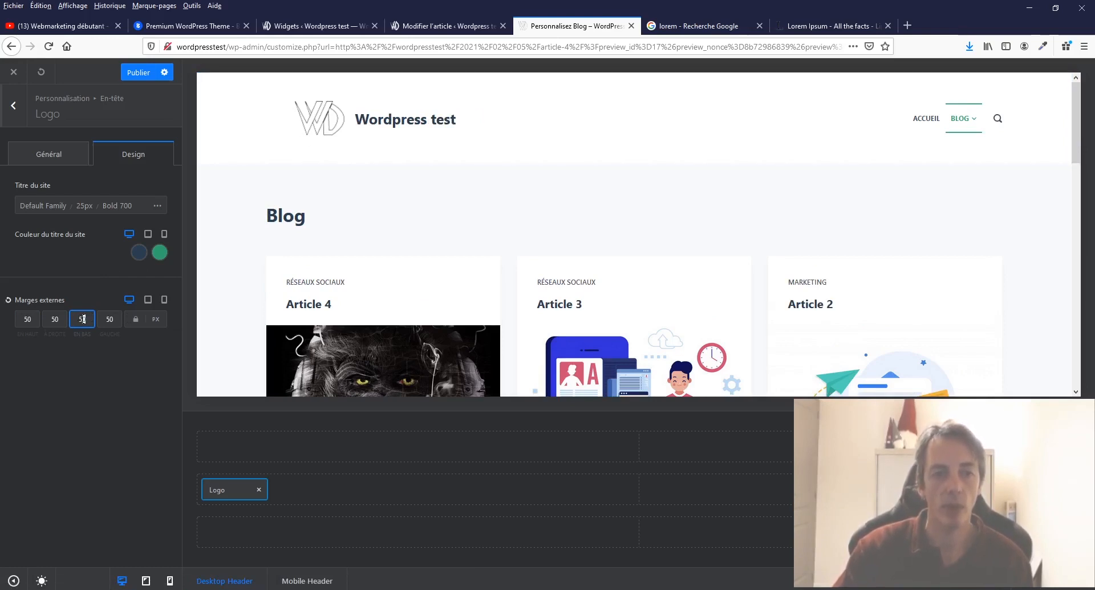
{"action": "left_click", "coordinate": [135, 322]}
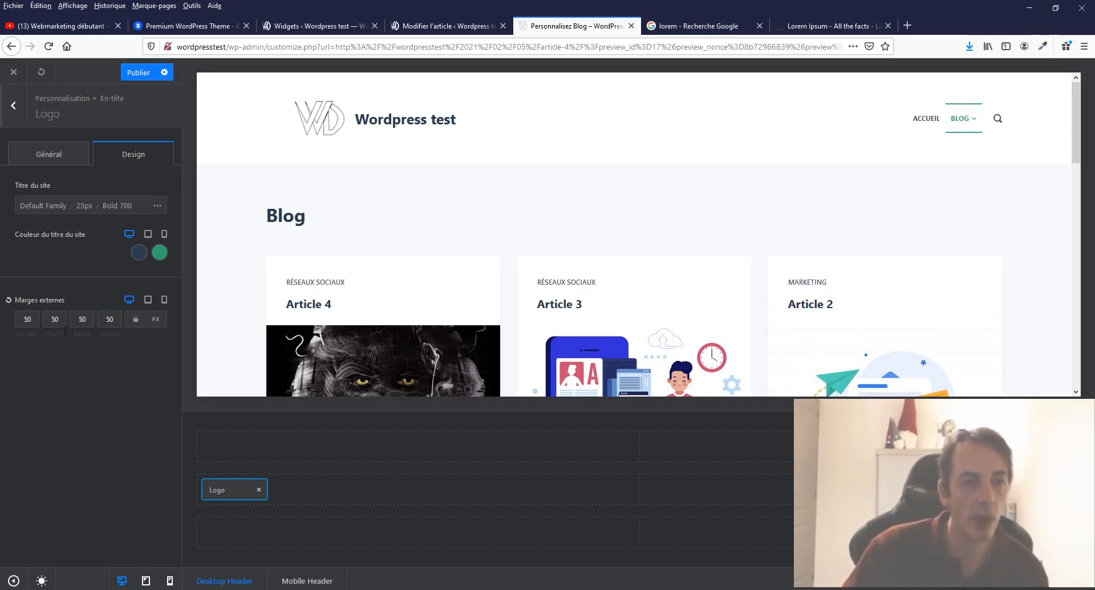
{"action": "left_click_drag", "start_coordinate": [61, 323], "coordinate": [18, 322]}
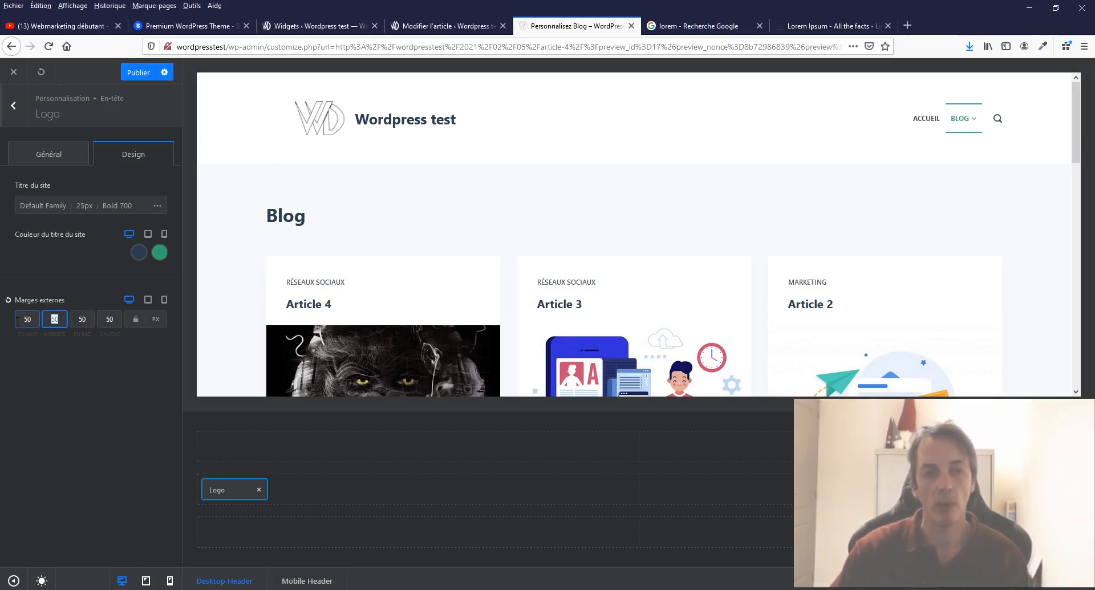
{"action": "double_click", "coordinate": [107, 322]}
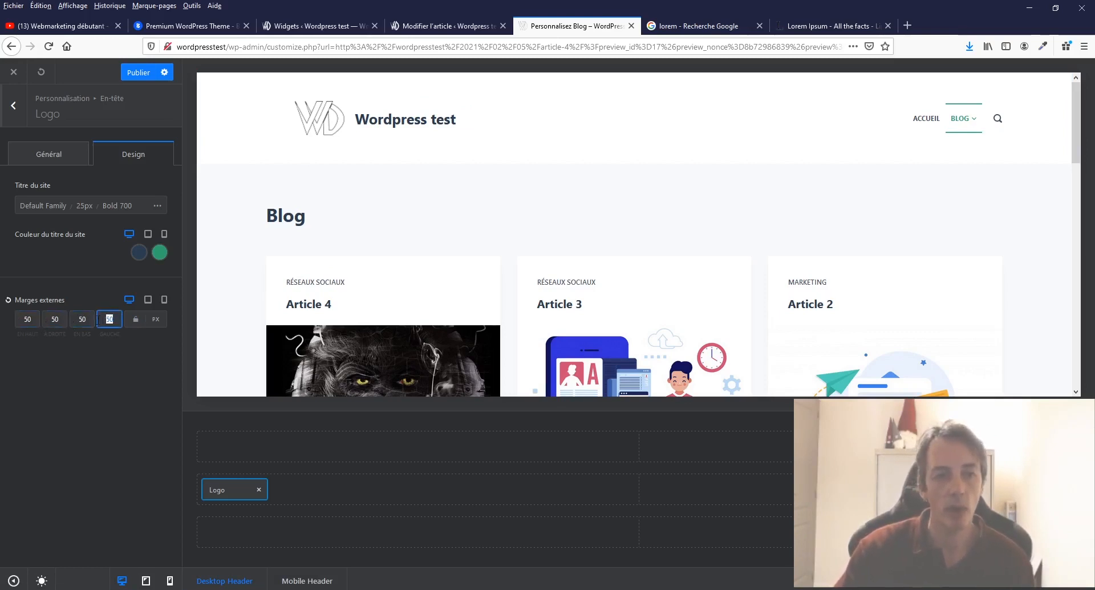
{"action": "type", "text": "0"}
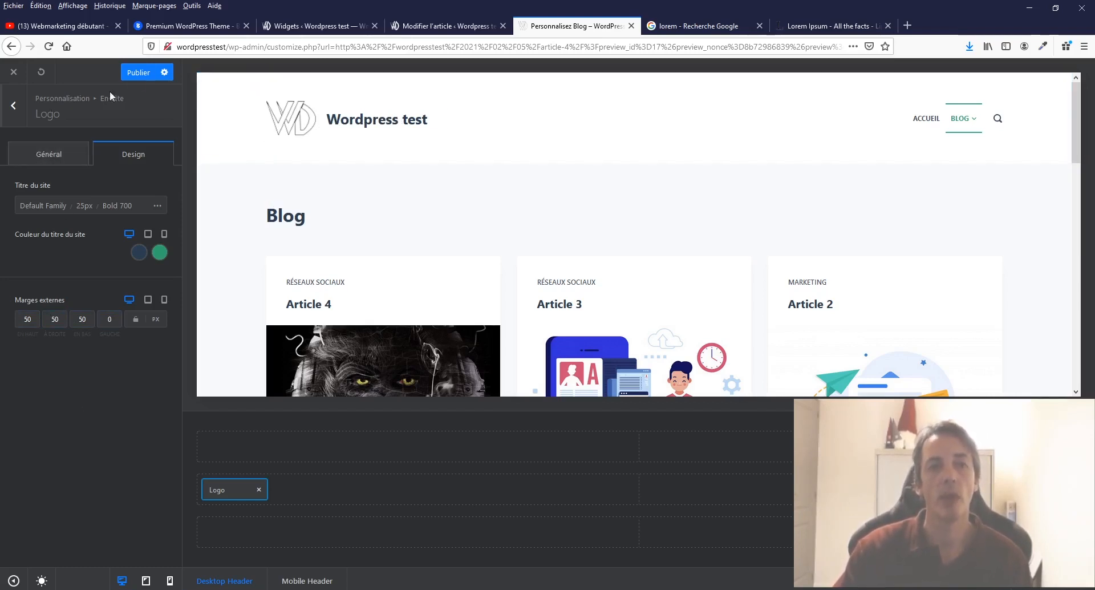
{"action": "left_click", "coordinate": [139, 72]}
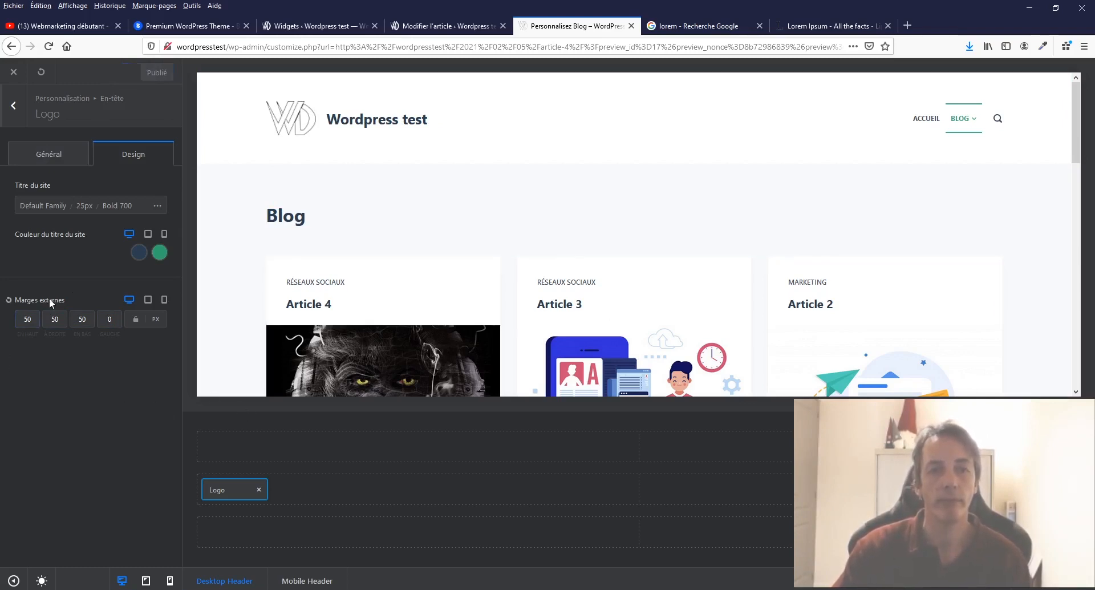
{"action": "left_click", "coordinate": [11, 106]}
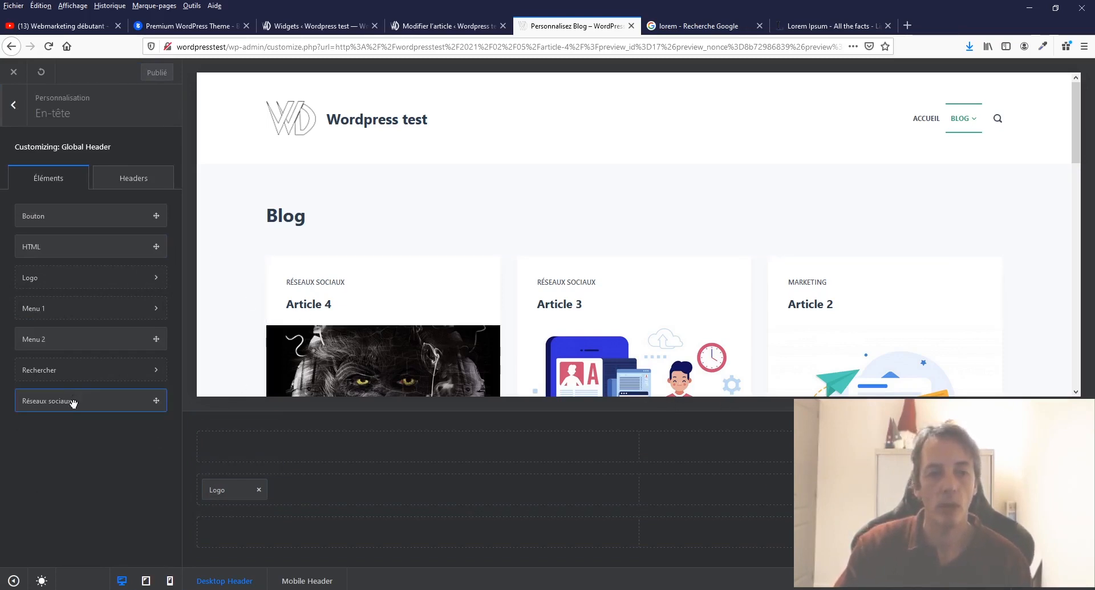
Add the Réseaux sociaux element to the header's top row, with icon size 24 px and icon spacing 16 px
{"action": "left_click_drag", "start_coordinate": [73, 398], "coordinate": [252, 449]}
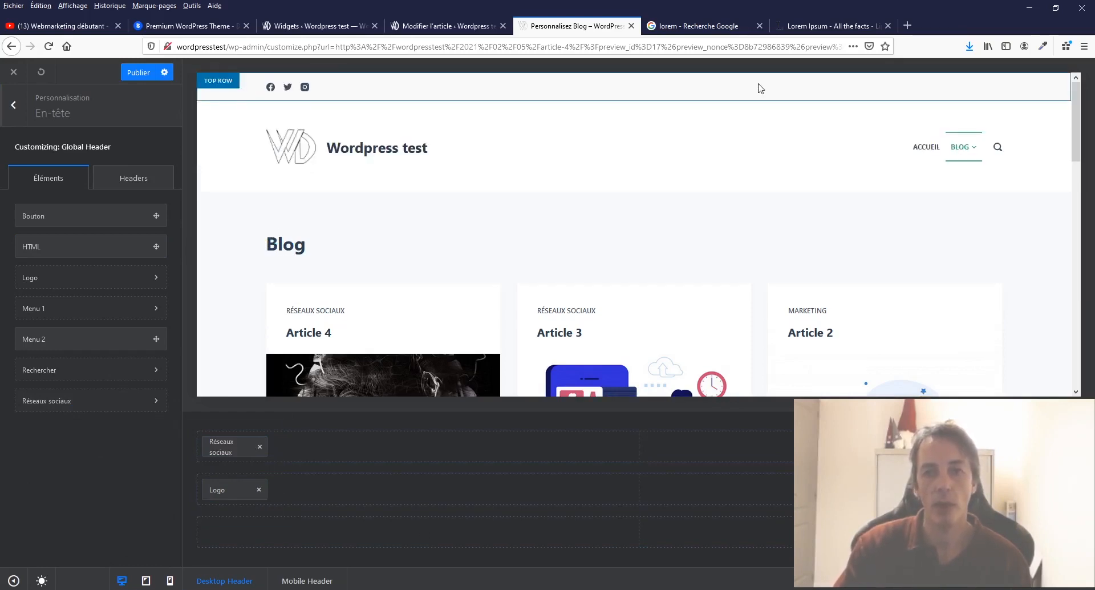
{"action": "left_click", "coordinate": [220, 447]}
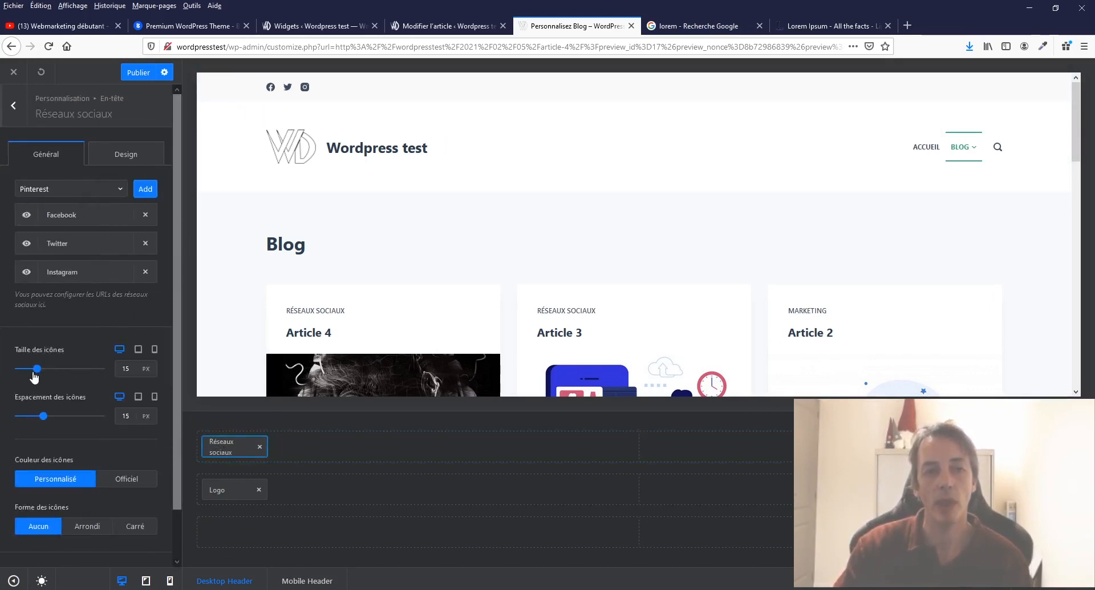
{"action": "mouse_move", "coordinate": [37, 374]}
{"action": "left_mouse_down"}
{"action": "mouse_move", "coordinate": [66, 374]}
{"action": "mouse_move", "coordinate": [51, 378]}
{"action": "left_mouse_up"}
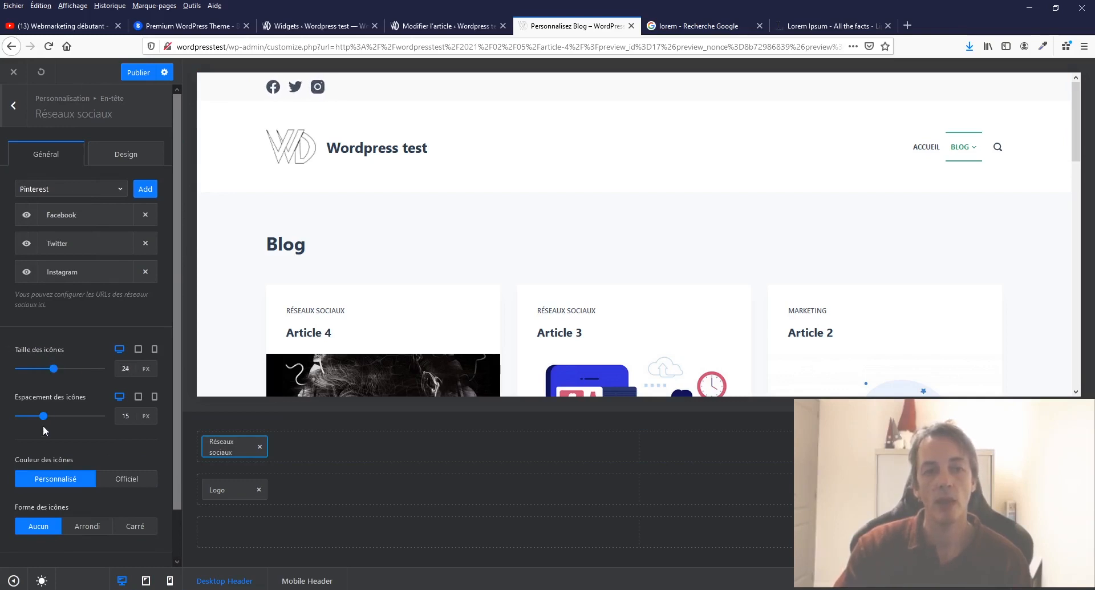
{"action": "mouse_move", "coordinate": [43, 416]}
{"action": "left_mouse_down"}
{"action": "mouse_move", "coordinate": [80, 414]}
{"action": "mouse_move", "coordinate": [44, 417]}
{"action": "left_mouse_up"}
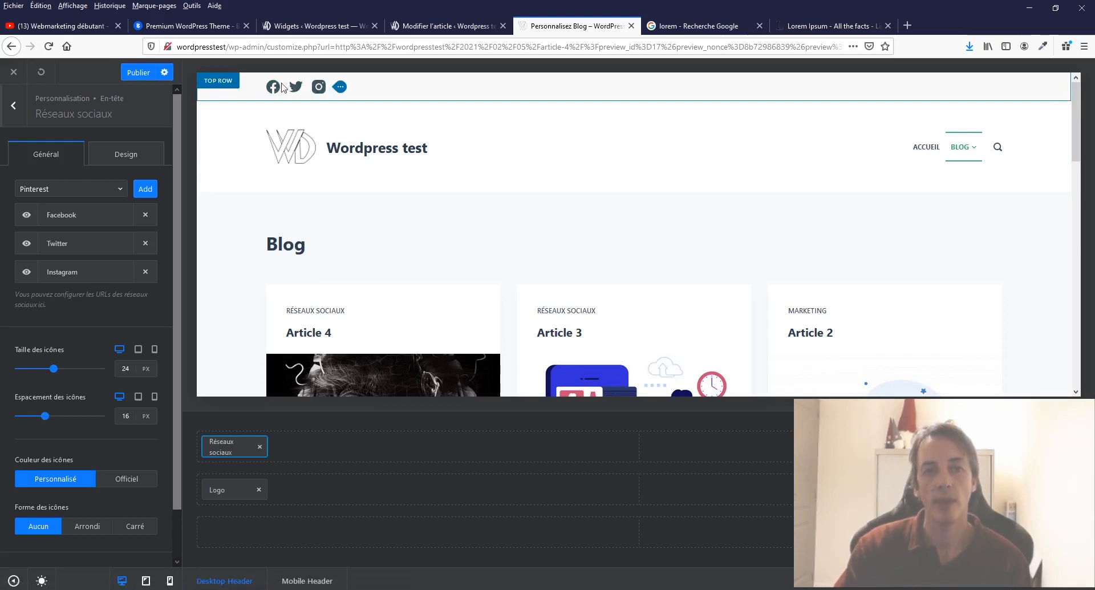
Try the Officiel icon colour, the Arrondi and Carré shapes and hiding Instagram, restoring each social icon setting
{"action": "left_click", "coordinate": [120, 480]}
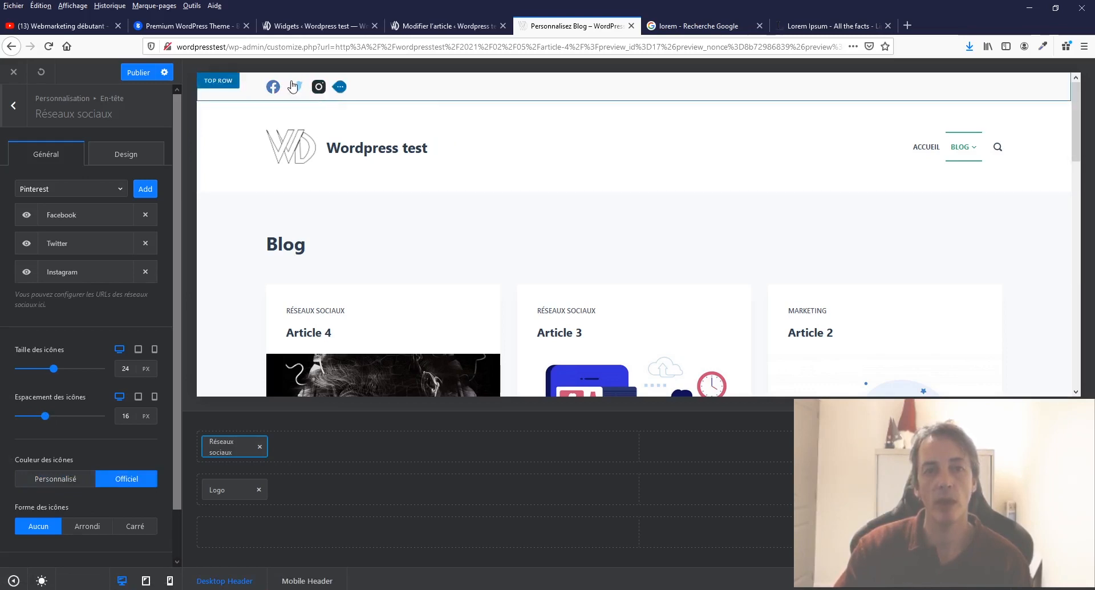
{"action": "left_click", "coordinate": [33, 482]}
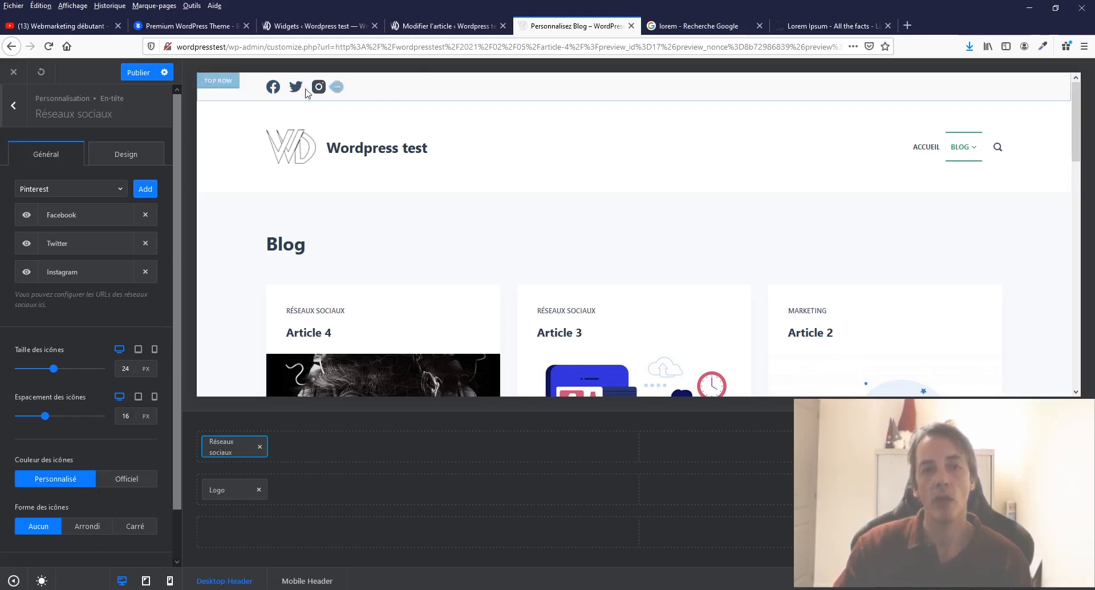
{"action": "left_click", "coordinate": [89, 526]}
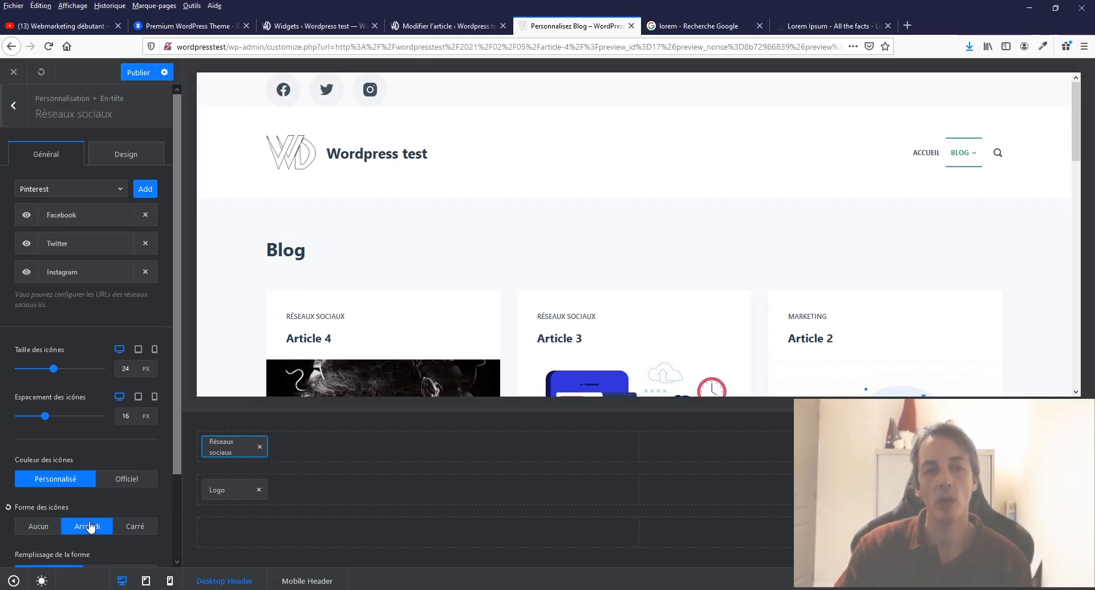
{"action": "left_click", "coordinate": [129, 526]}
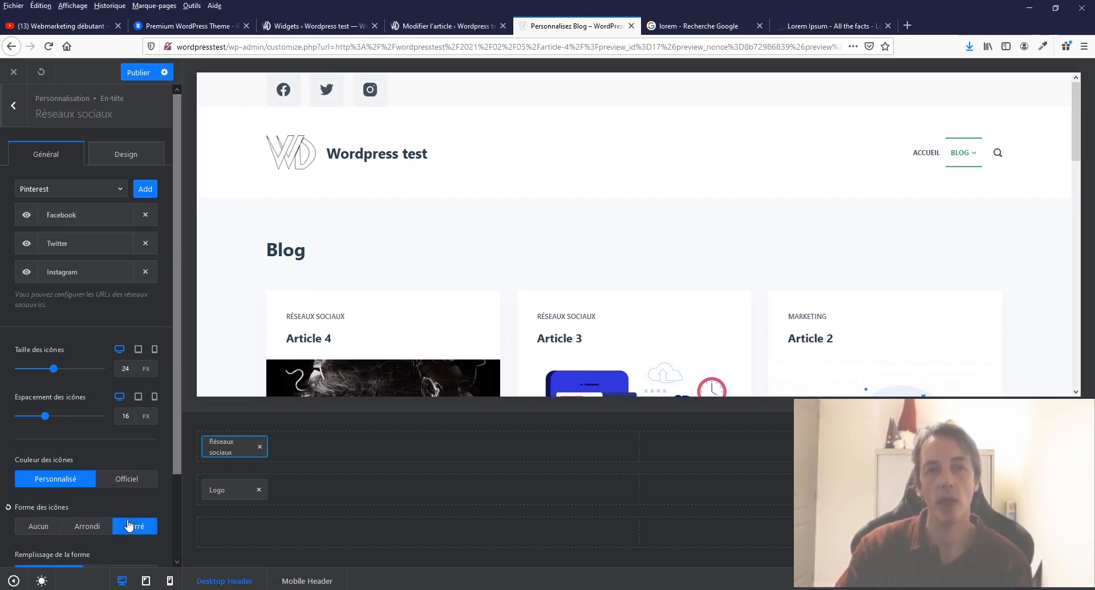
{"action": "left_click", "coordinate": [29, 527]}
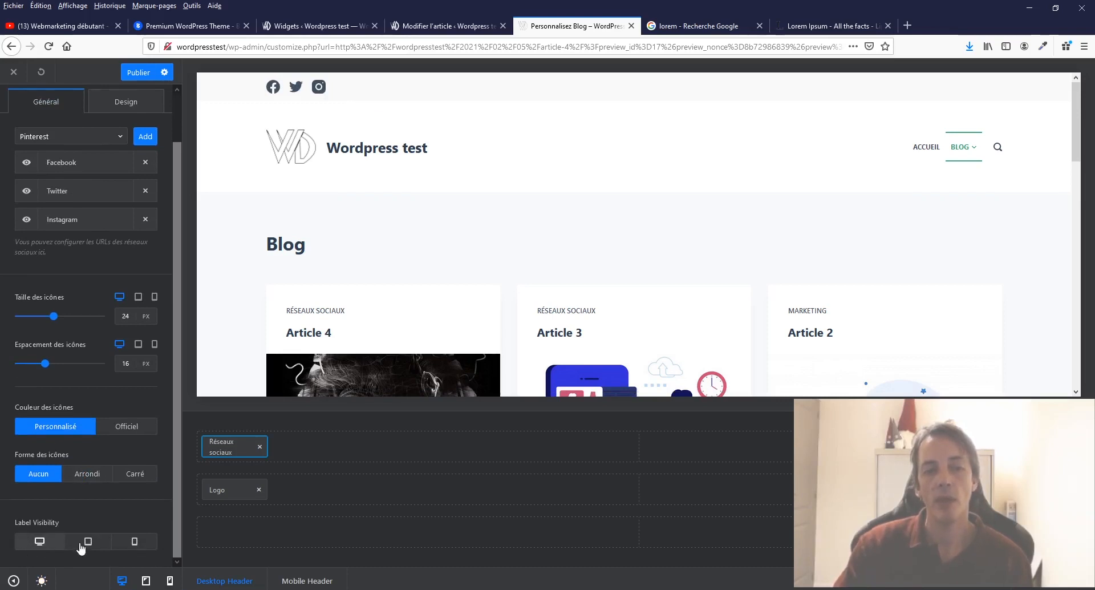
{"action": "scroll", "coordinate": [107, 368], "scroll_direction": "up", "scroll_amount": 2}
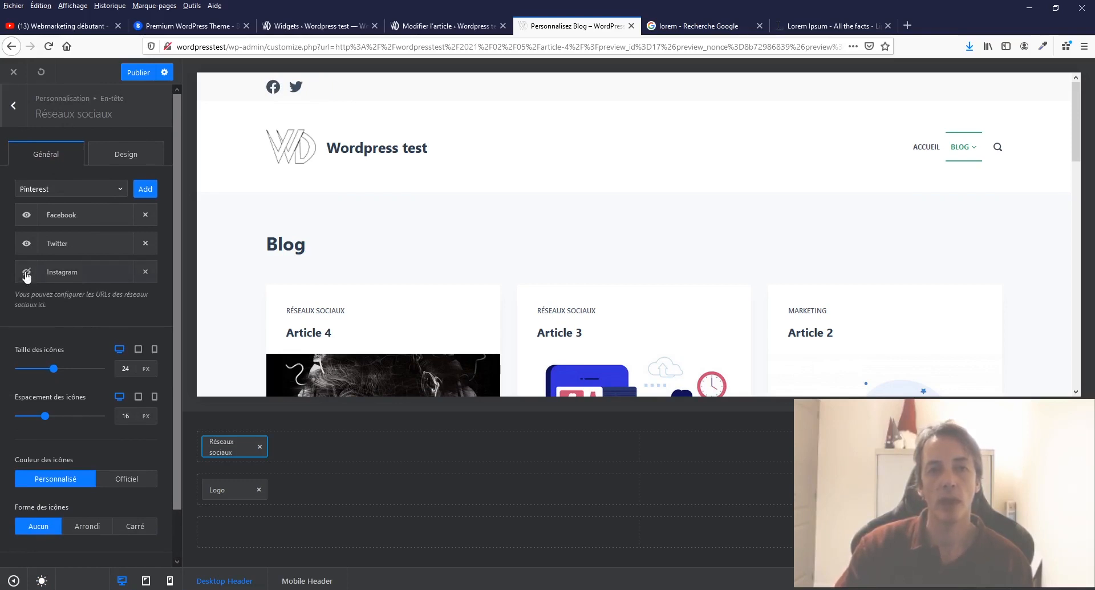
{"action": "left_click", "coordinate": [27, 271]}
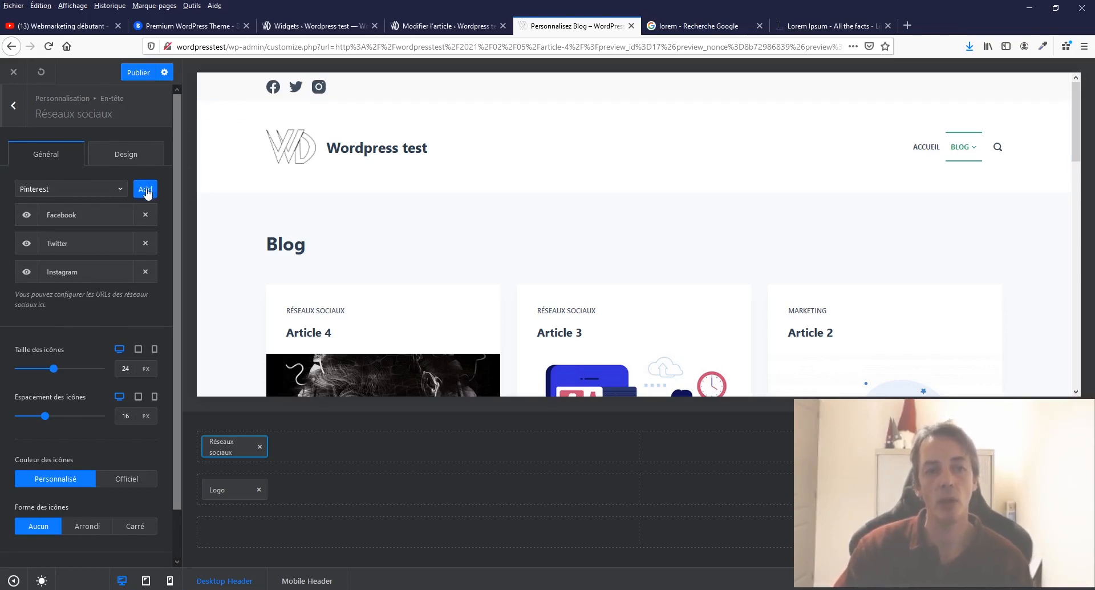
Examine the social icons' design options, including the hover colour, and return to the header elements
{"action": "left_click", "coordinate": [141, 160]}
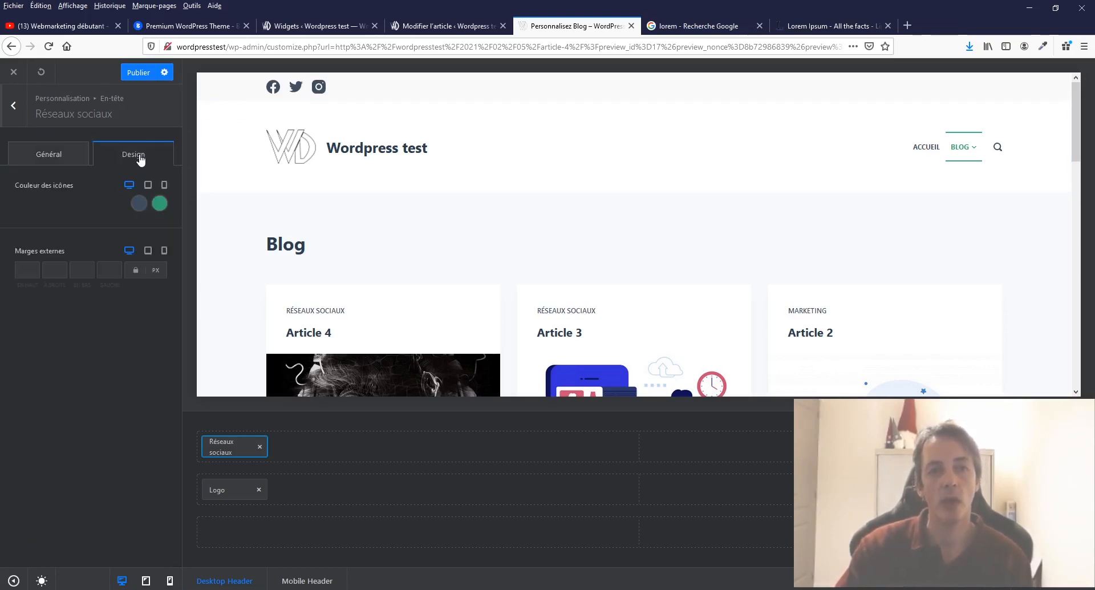
{"action": "left_click", "coordinate": [160, 204]}
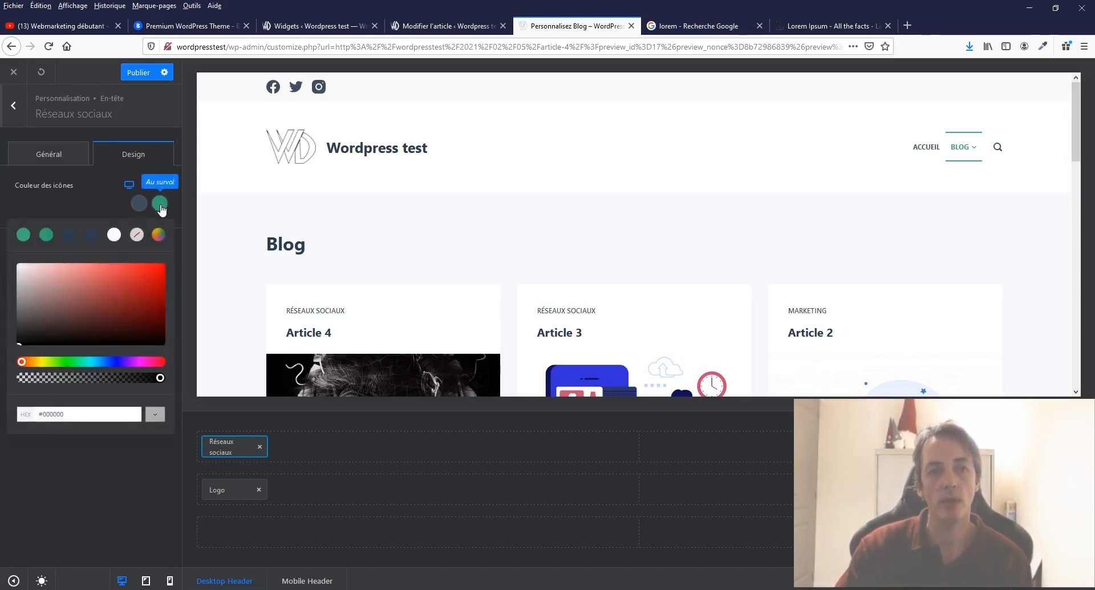
{"action": "left_click", "coordinate": [160, 204]}
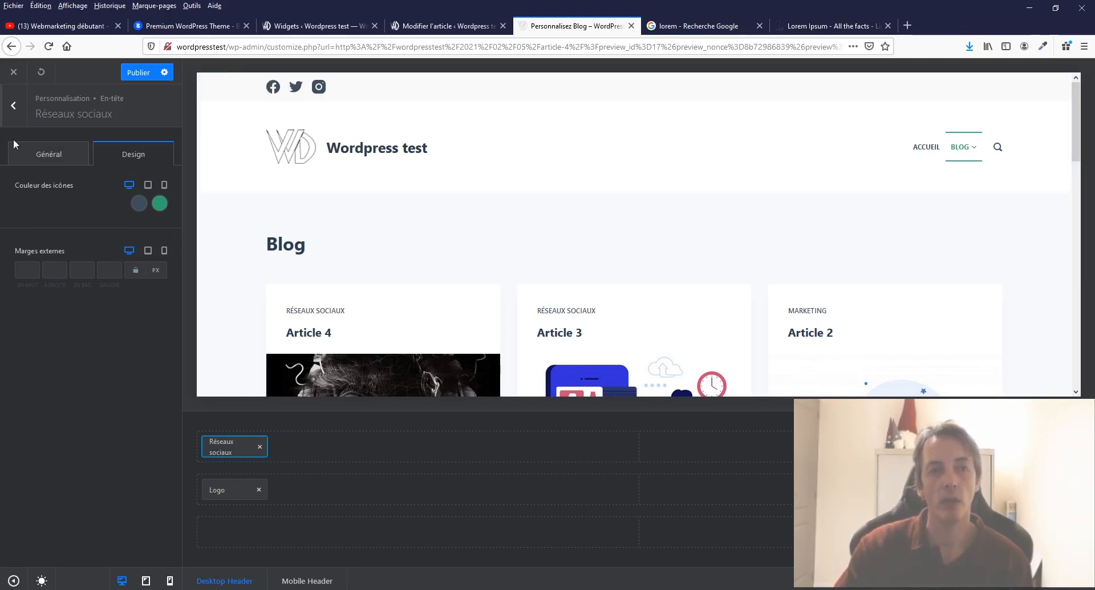
{"action": "left_click", "coordinate": [30, 150]}
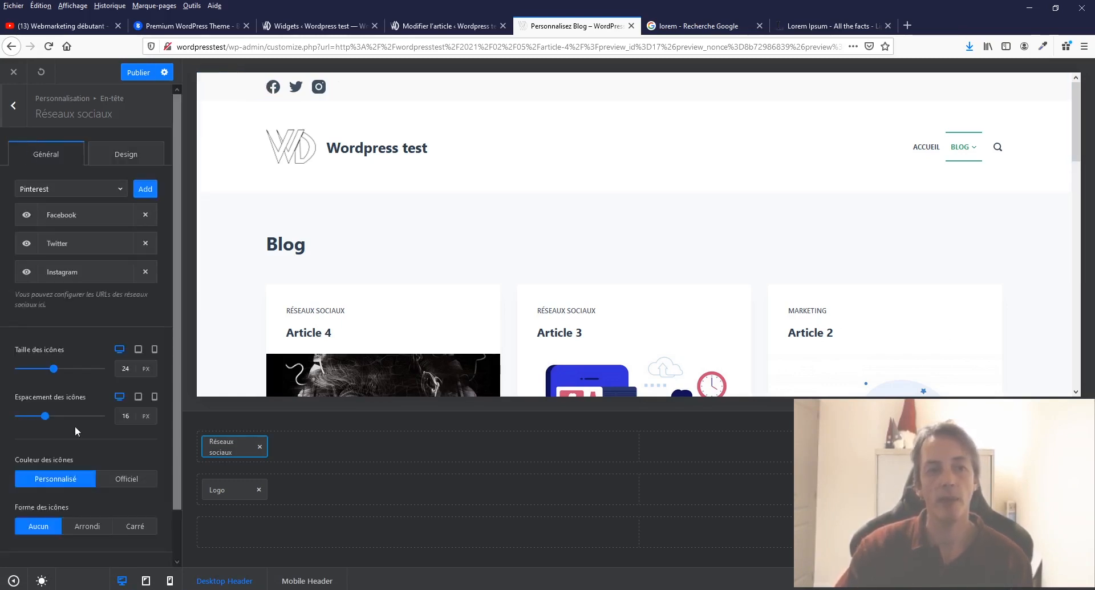
{"action": "left_click", "coordinate": [13, 106]}
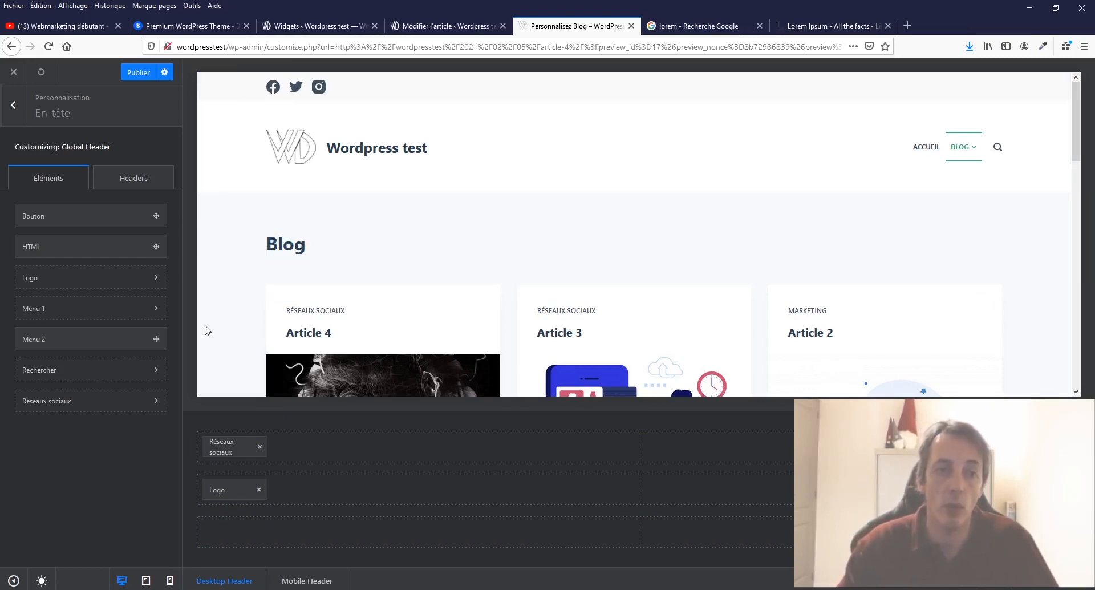
Place the HTML and Bouton elements in the header's bottom row and remove the Bouton element again
{"action": "left_click_drag", "start_coordinate": [76, 246], "coordinate": [319, 531]}
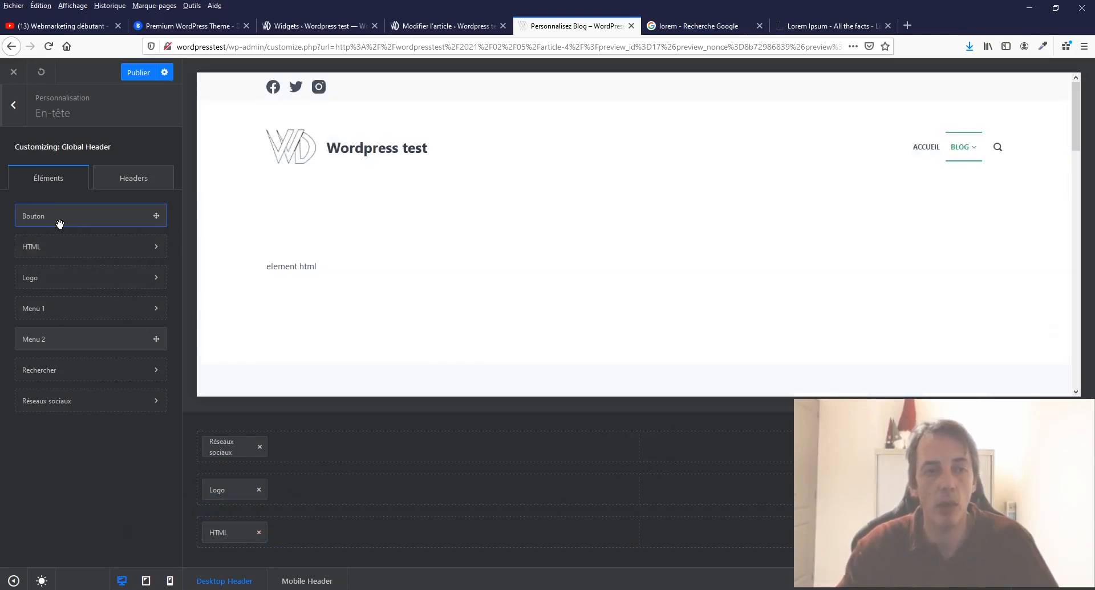
{"action": "left_click_drag", "start_coordinate": [59, 221], "coordinate": [422, 536]}
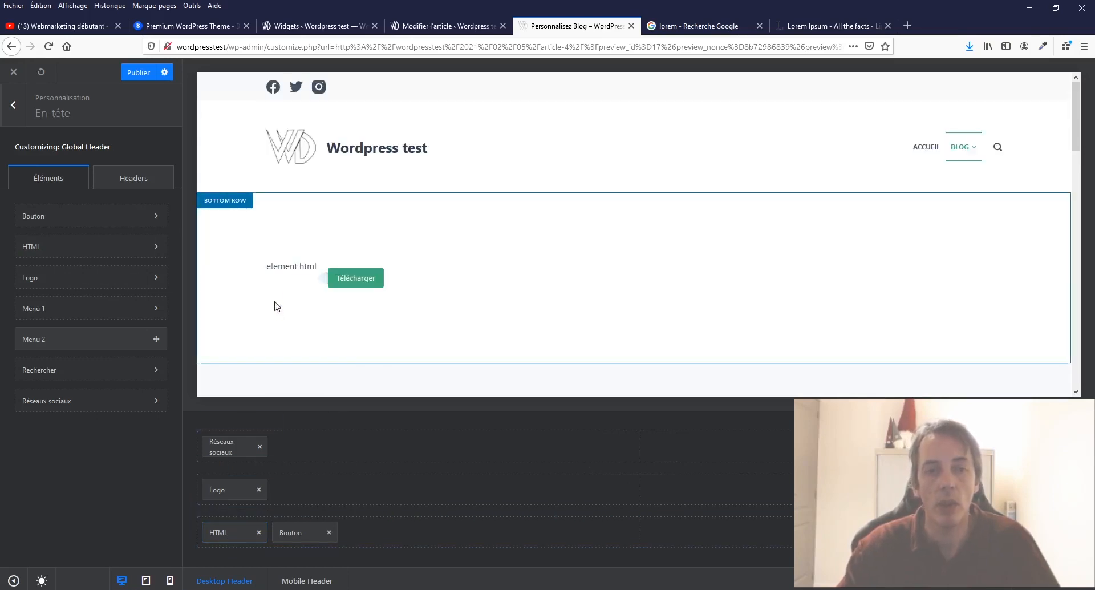
{"action": "left_click", "coordinate": [329, 532]}
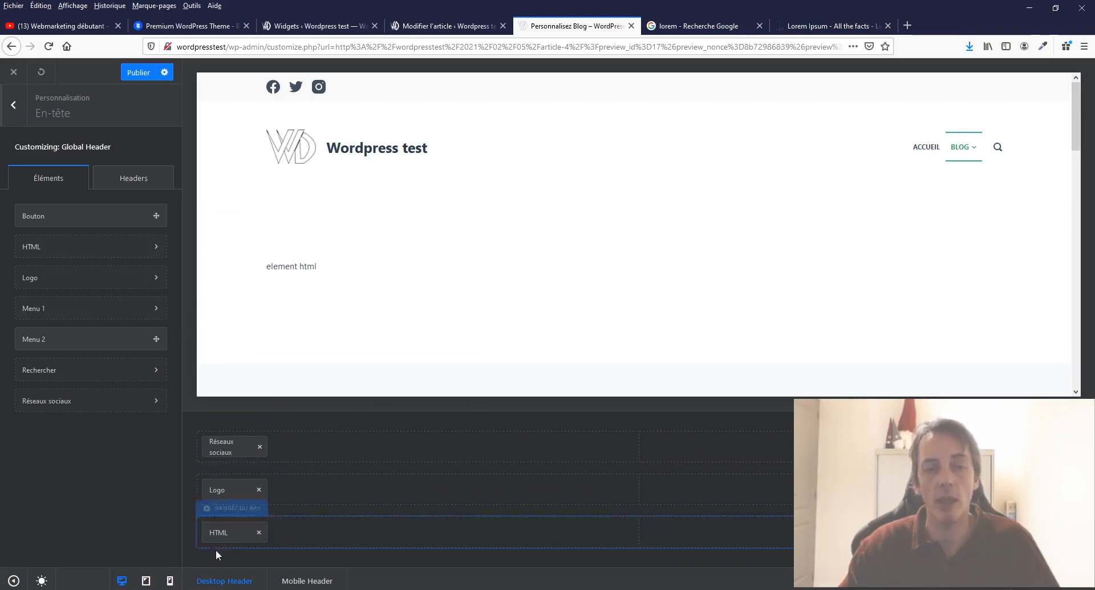
Delete the "element html" text from the bottom row's HTML element, leaving its content empty
{"action": "left_click", "coordinate": [227, 534]}
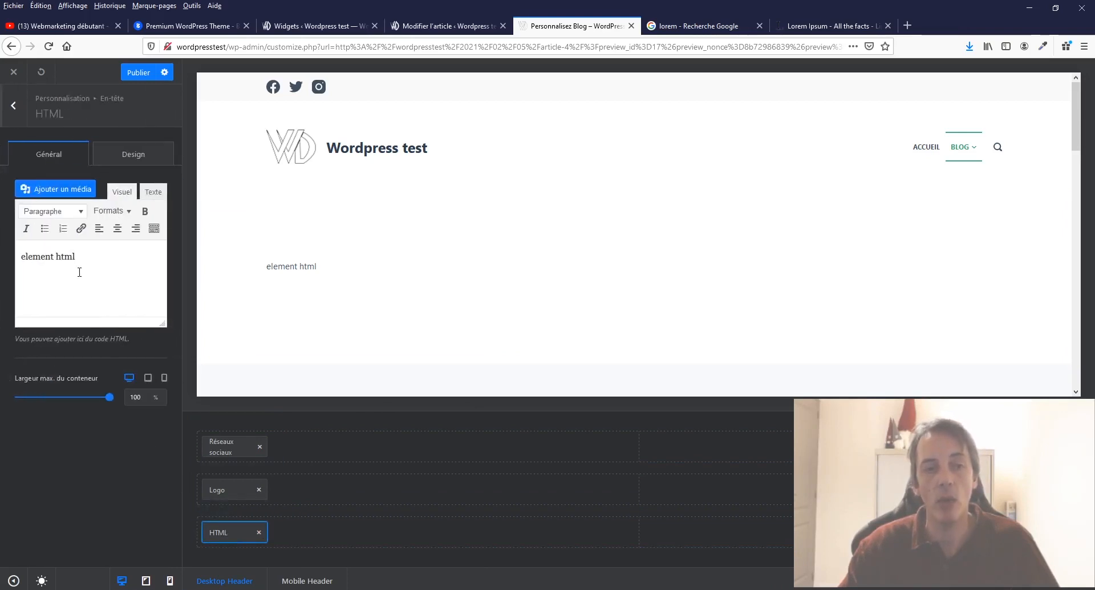
{"action": "left_click_drag", "start_coordinate": [76, 257], "coordinate": [1, 265]}
{"action": "key", "text": "BackSpace"}
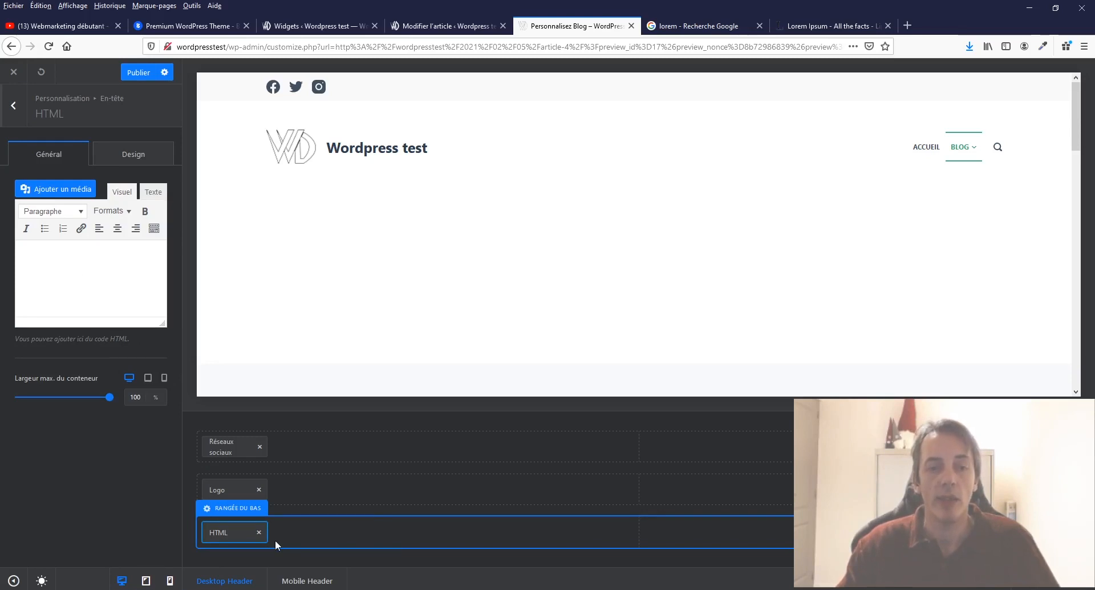
Open the settings of the header's bottom row (Rangée du bas) and set its minimum row height to 300 px
{"action": "left_click", "coordinate": [243, 509]}
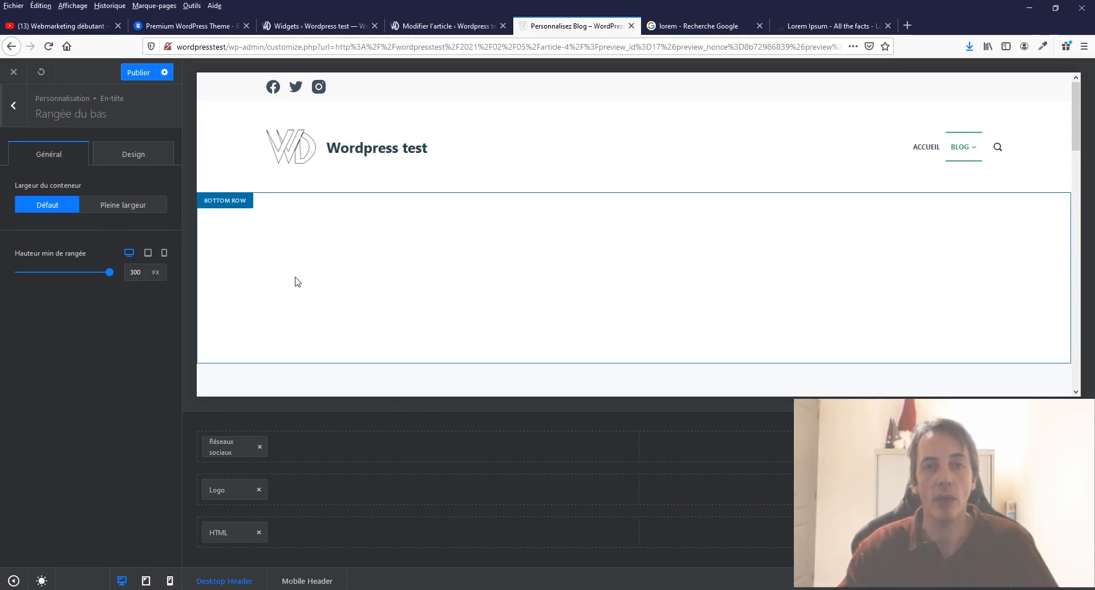
{"action": "left_click", "coordinate": [139, 272]}
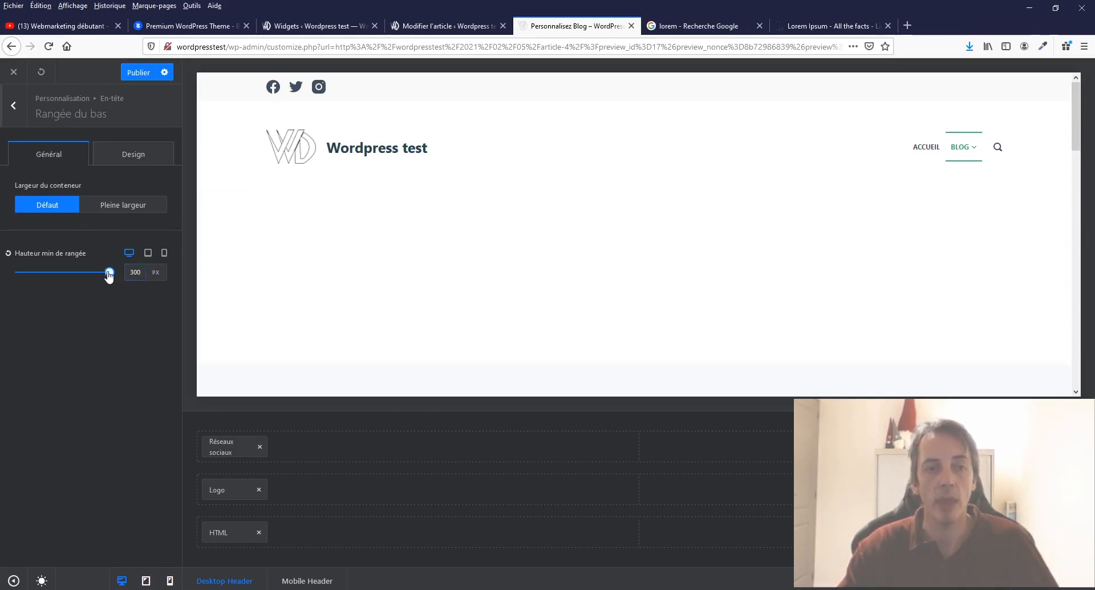
{"action": "left_click_drag", "start_coordinate": [109, 276], "coordinate": [188, 272]}
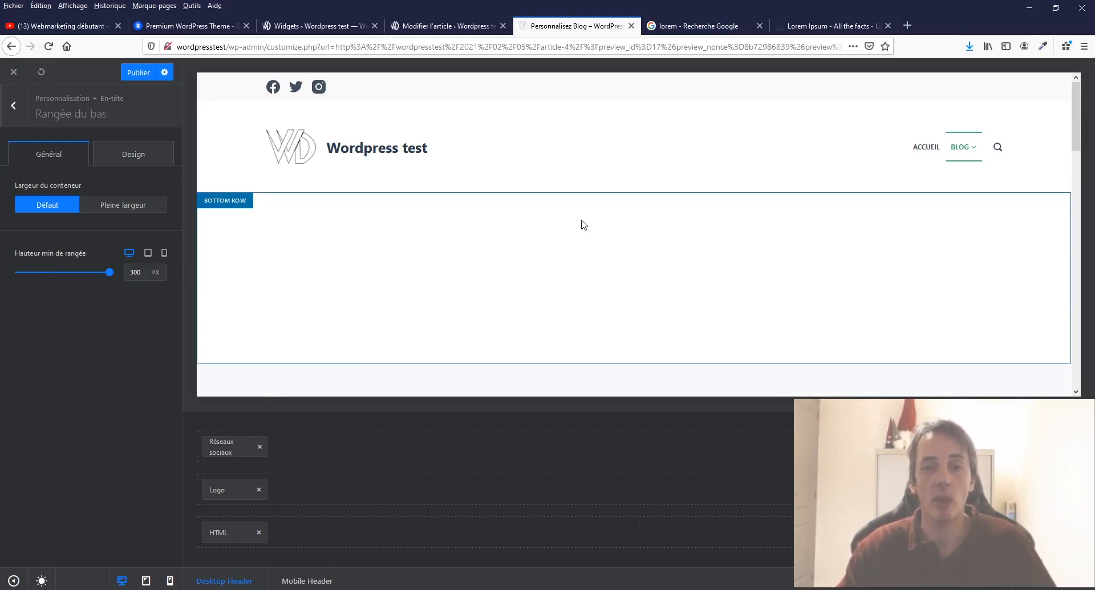
Try palette Colors 1 to 3 as the bottom row's background and set it to Color 4 (#2c3e50)
{"action": "left_click", "coordinate": [145, 160]}
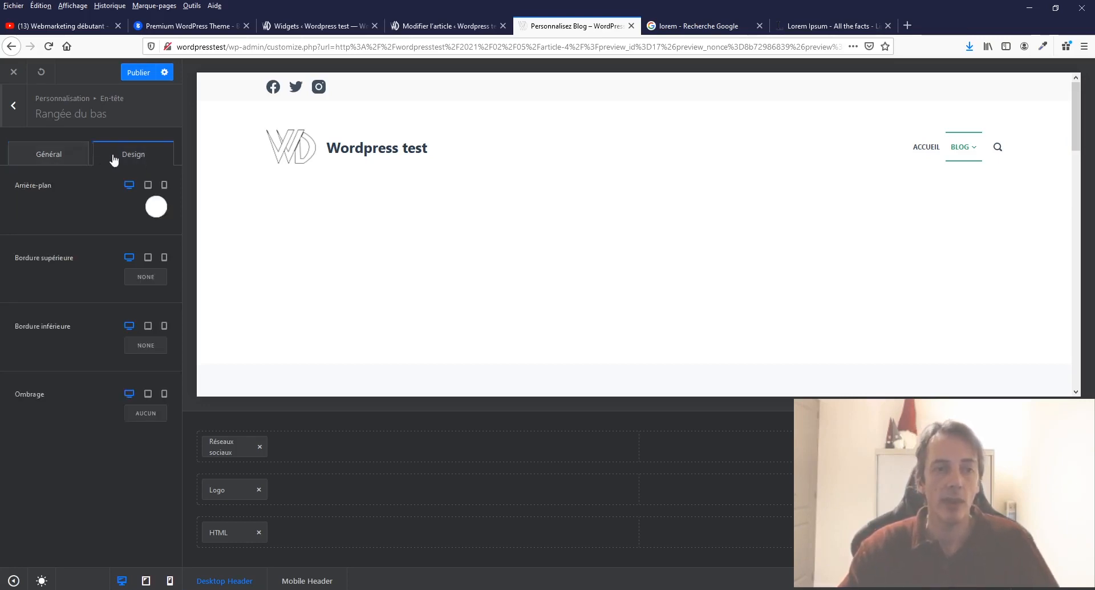
{"action": "left_click", "coordinate": [156, 207]}
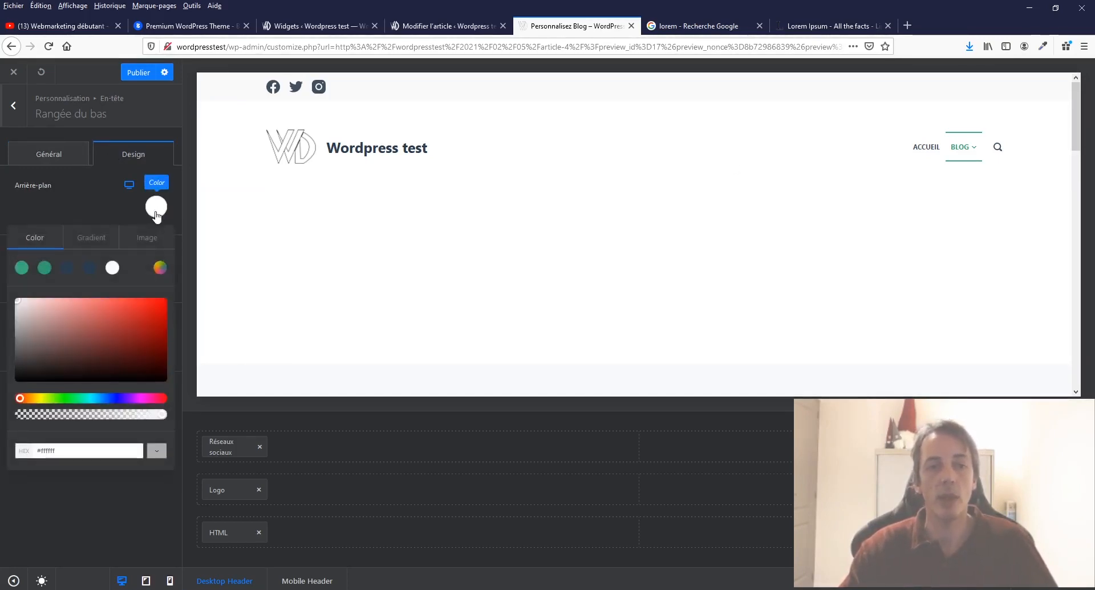
{"action": "left_click", "coordinate": [21, 268]}
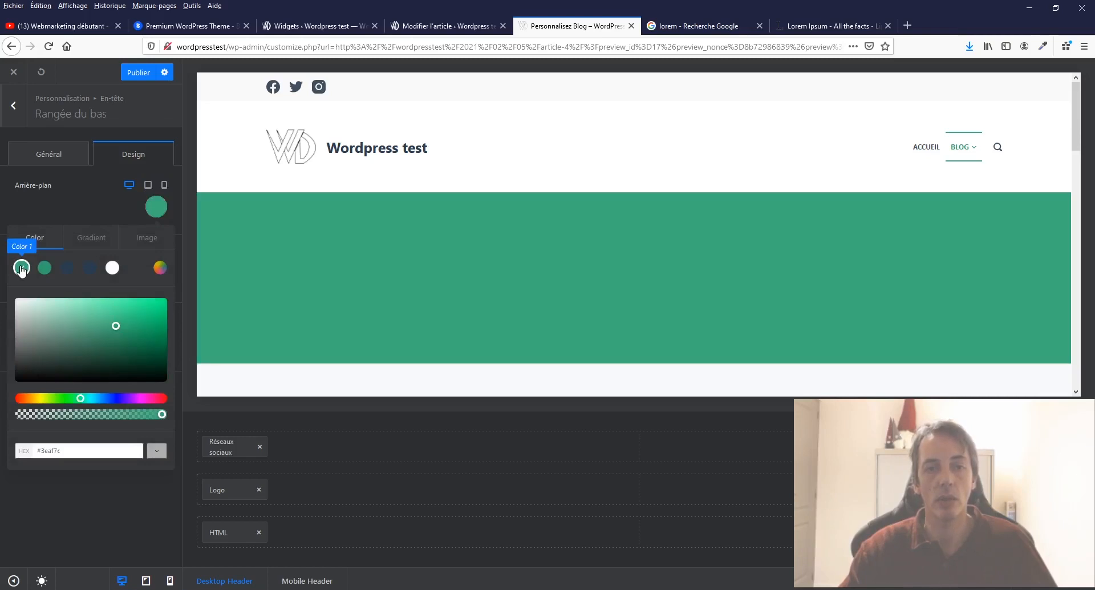
{"action": "left_click", "coordinate": [44, 268]}
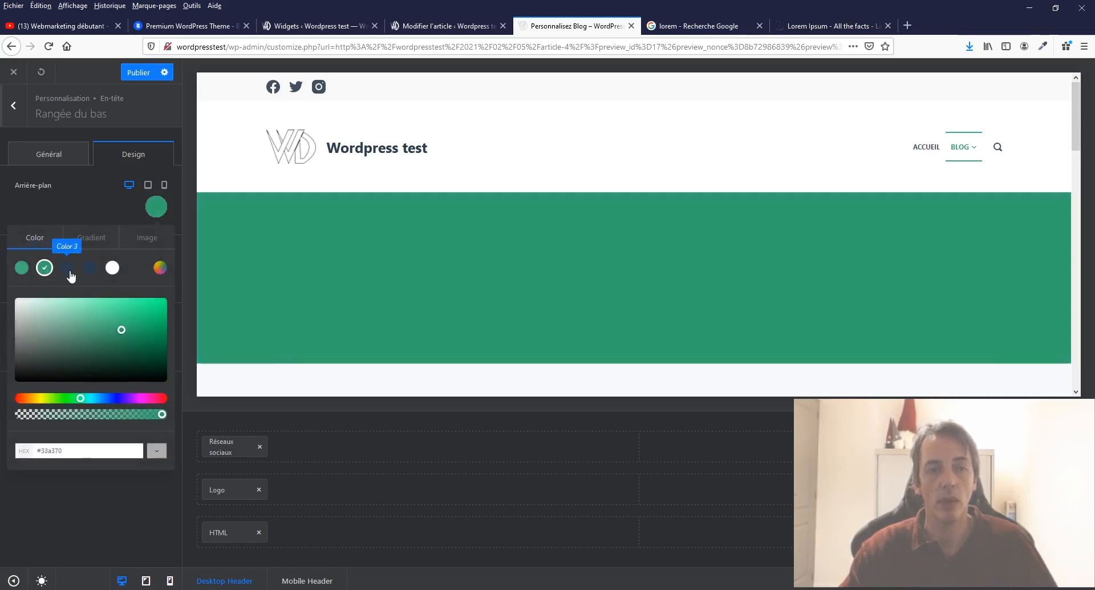
{"action": "left_click", "coordinate": [67, 268]}
{"action": "left_click", "coordinate": [93, 268]}
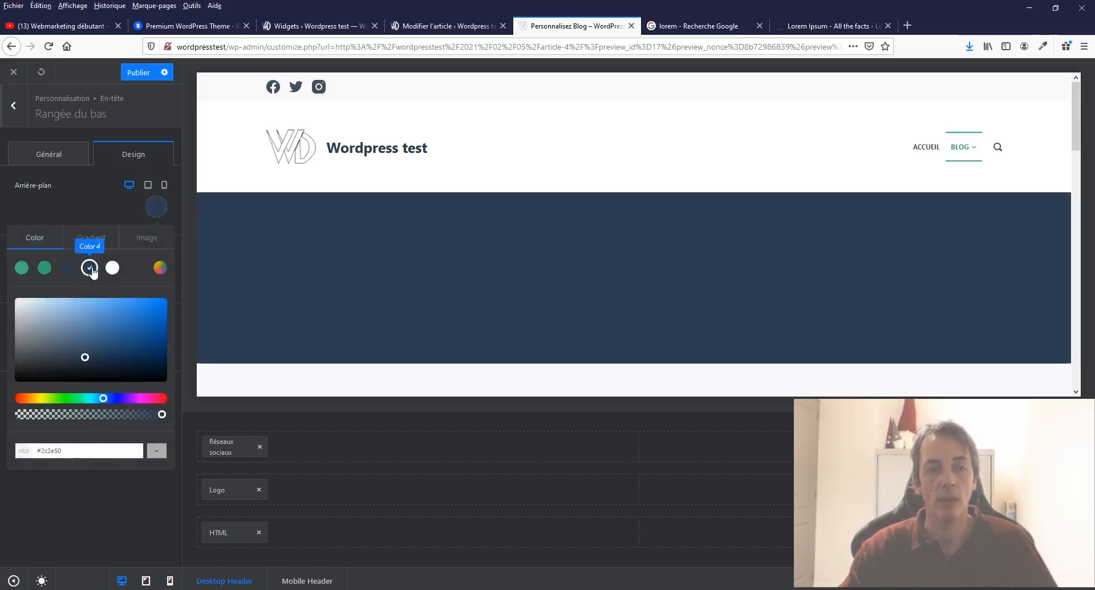
Try a linear gradient at 190 degrees as the bottom row's background and replace it with the fine diagonal-line pattern
{"action": "left_click", "coordinate": [86, 240]}
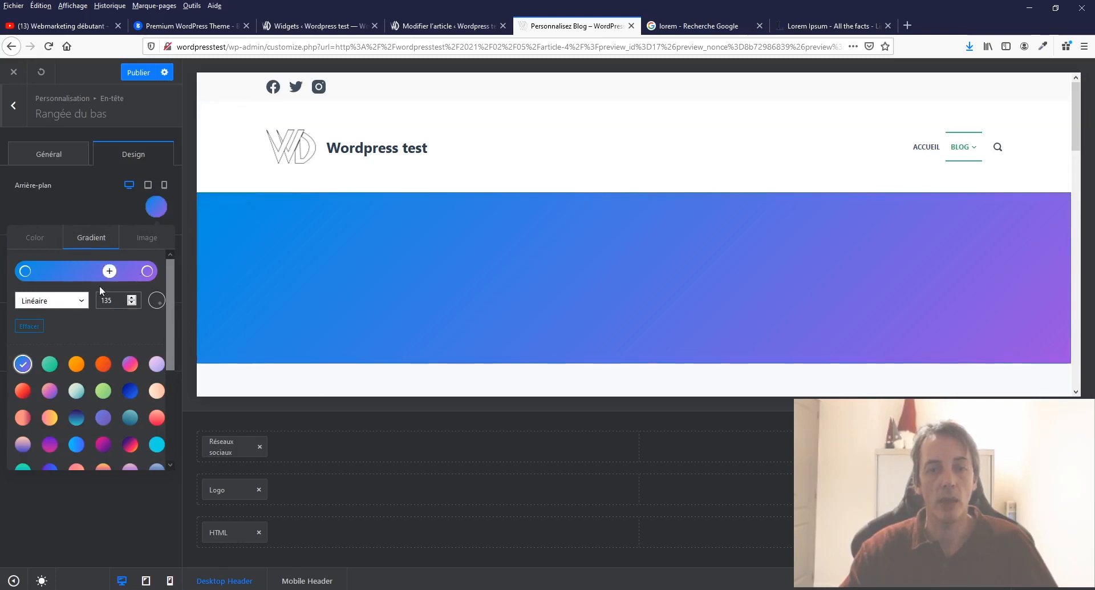
{"action": "mouse_move", "coordinate": [156, 308]}
{"action": "left_mouse_down"}
{"action": "mouse_move", "coordinate": [158, 295]}
{"action": "mouse_move", "coordinate": [113, 294]}
{"action": "mouse_move", "coordinate": [141, 321]}
{"action": "left_mouse_up"}
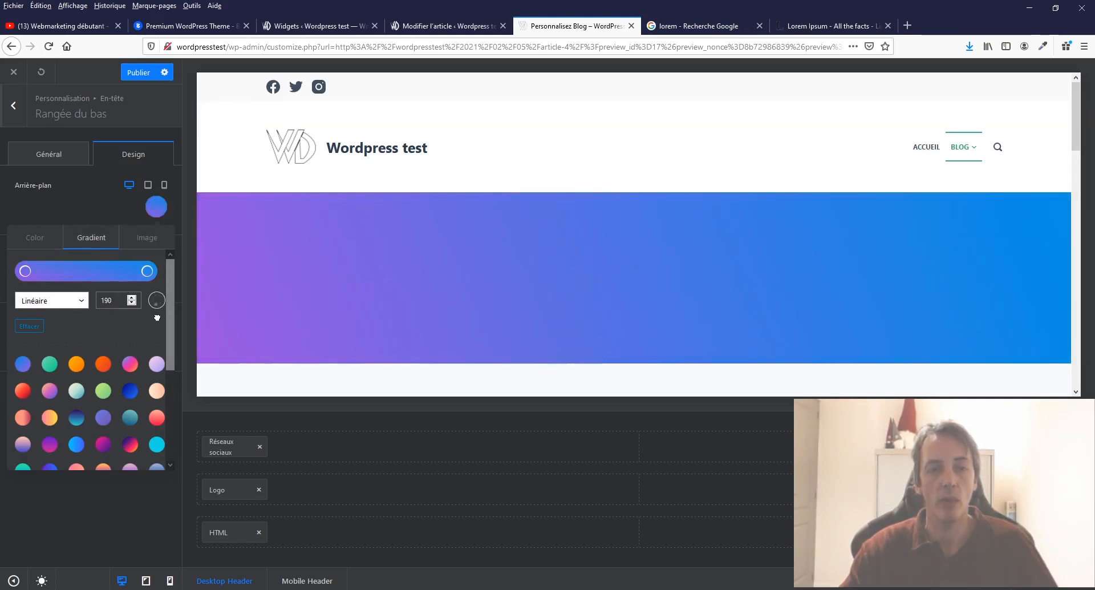
{"action": "left_click", "coordinate": [146, 238]}
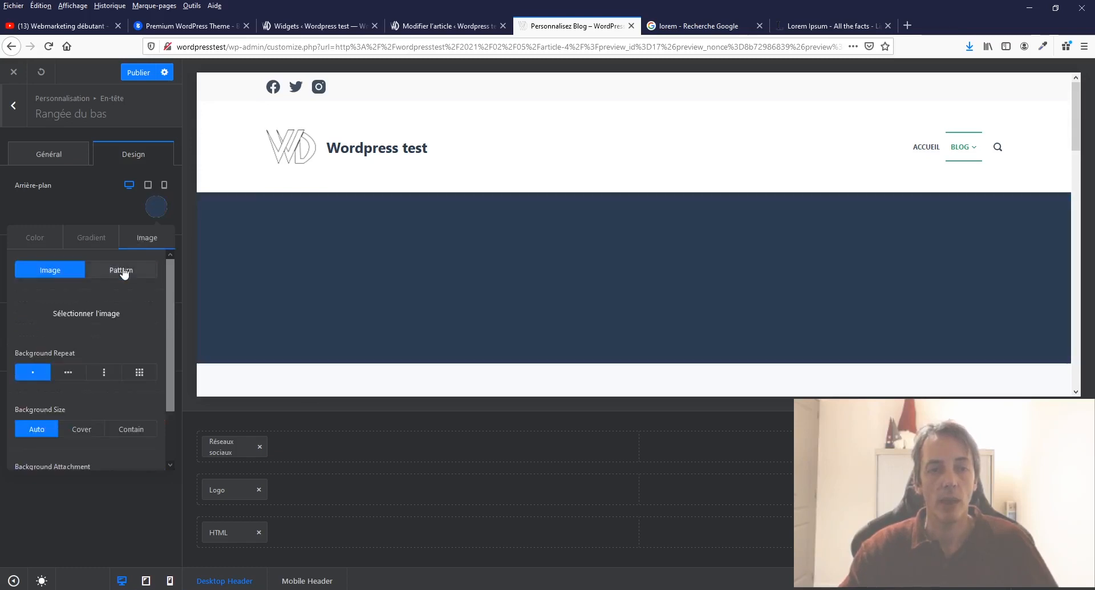
{"action": "left_click", "coordinate": [123, 273]}
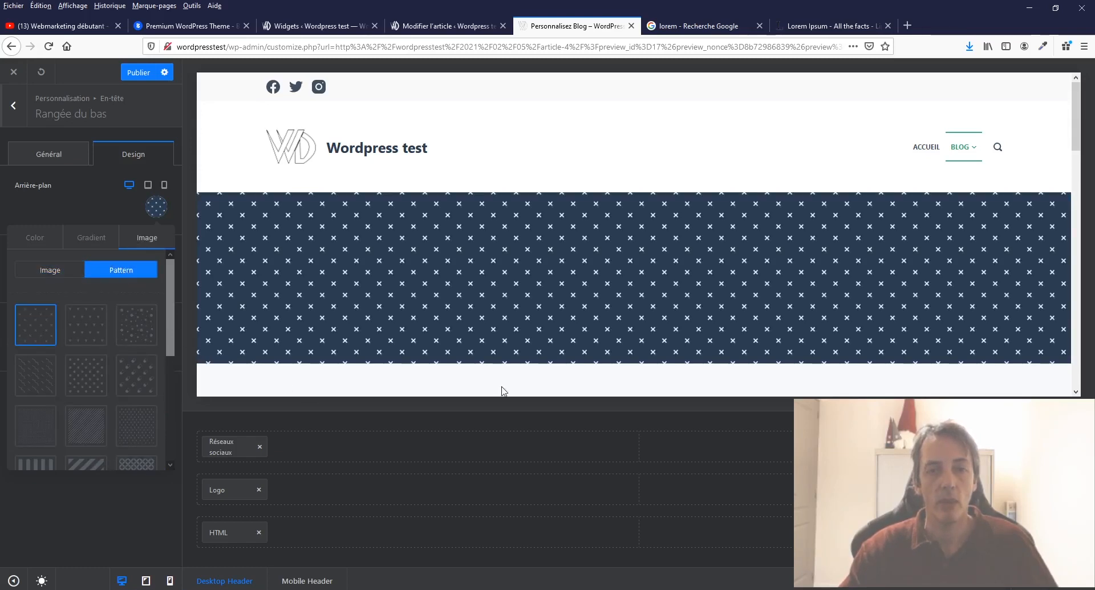
{"action": "left_click", "coordinate": [156, 433]}
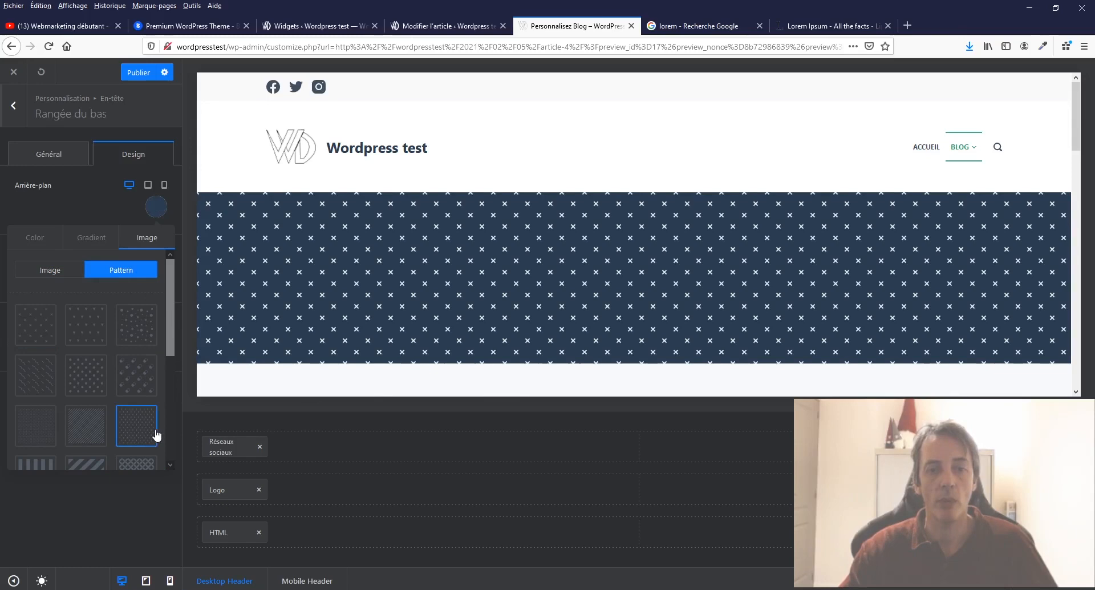
{"action": "left_click", "coordinate": [53, 432]}
{"action": "left_click", "coordinate": [79, 433]}
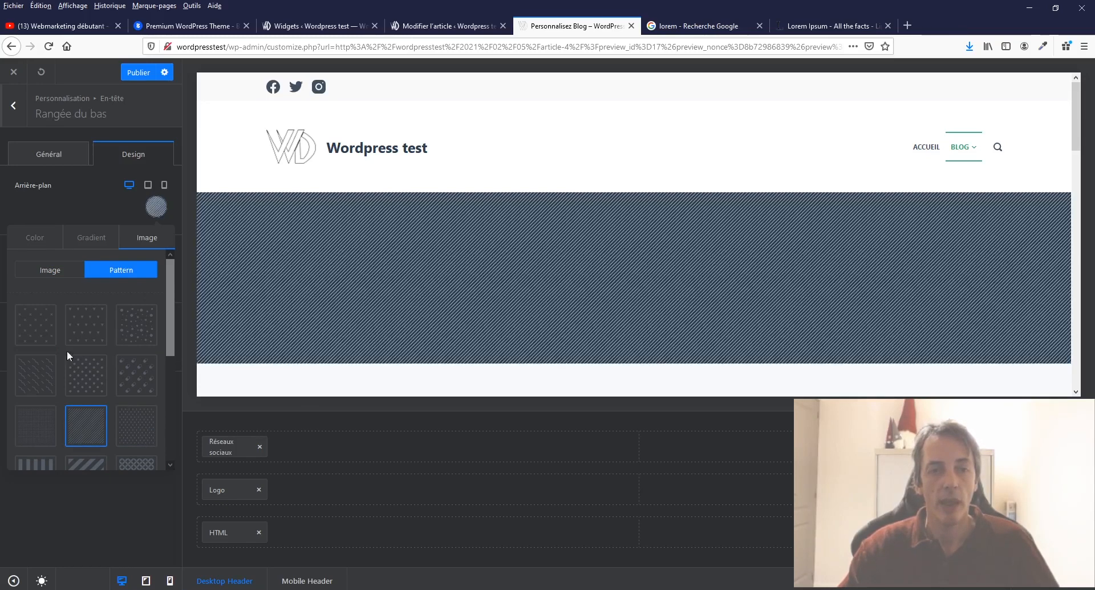
Replace the bottom row's background pattern with the banner.jpg image from the media library and set its background size to Cover
{"action": "left_click", "coordinate": [52, 271]}
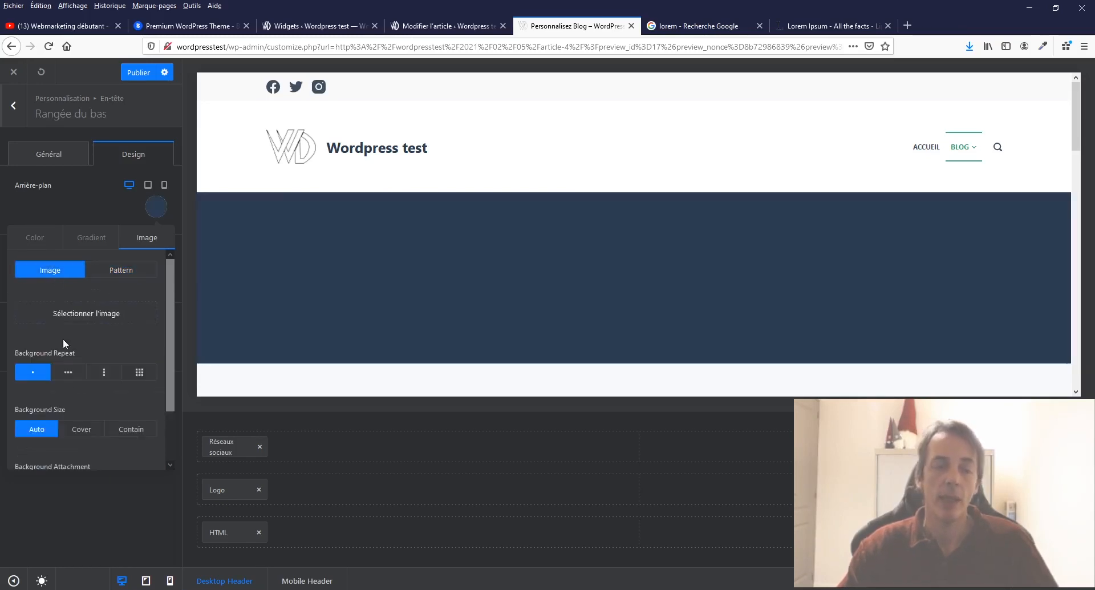
{"action": "left_click", "coordinate": [86, 315]}
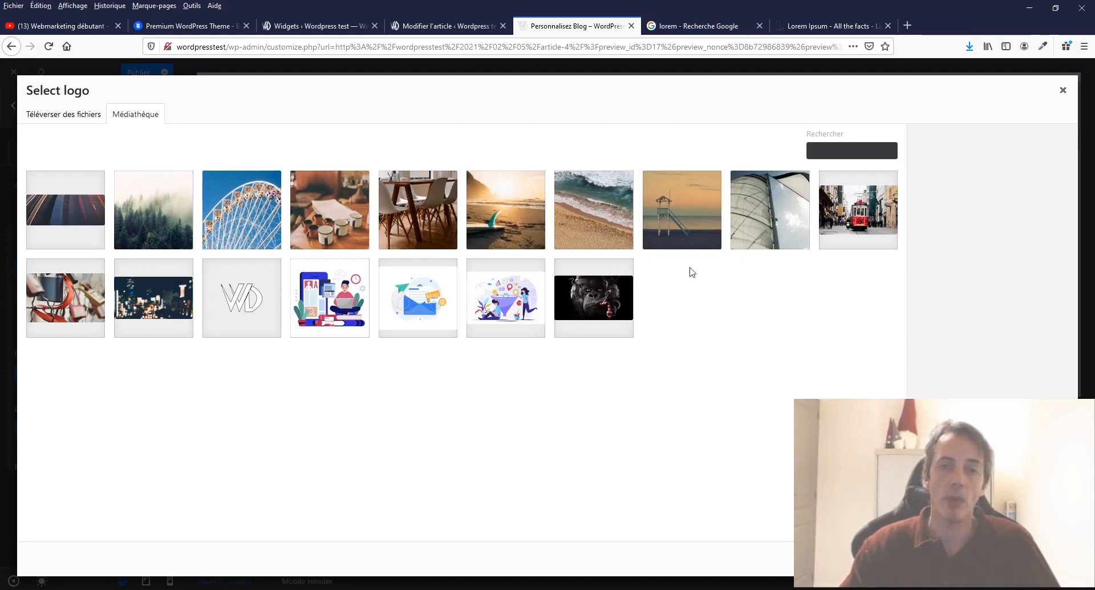
{"action": "left_click", "coordinate": [160, 308]}
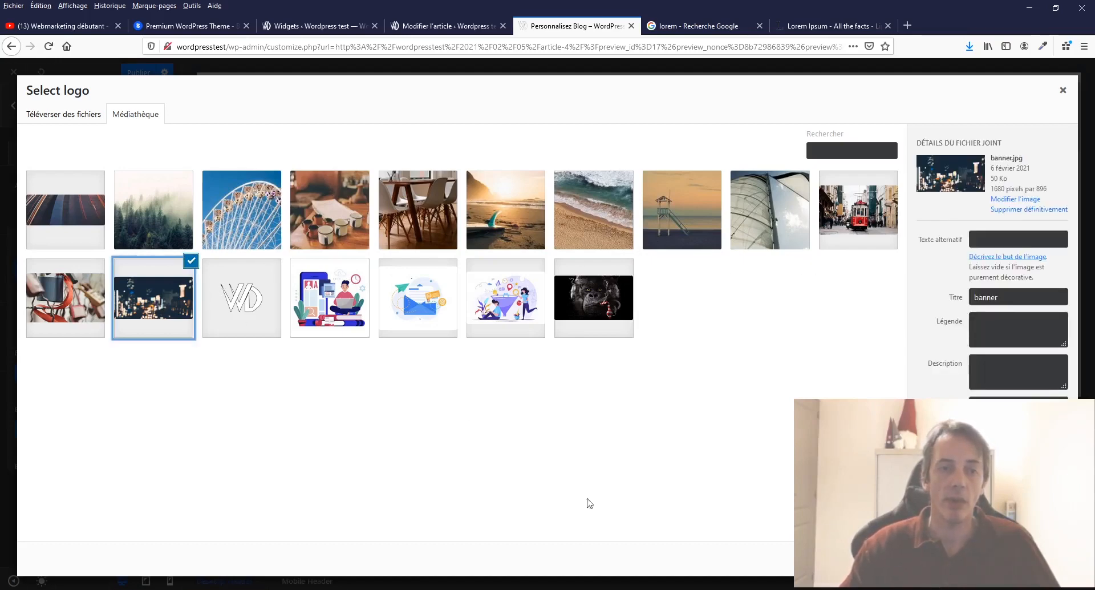
{"action": "left_click", "coordinate": [1048, 559]}
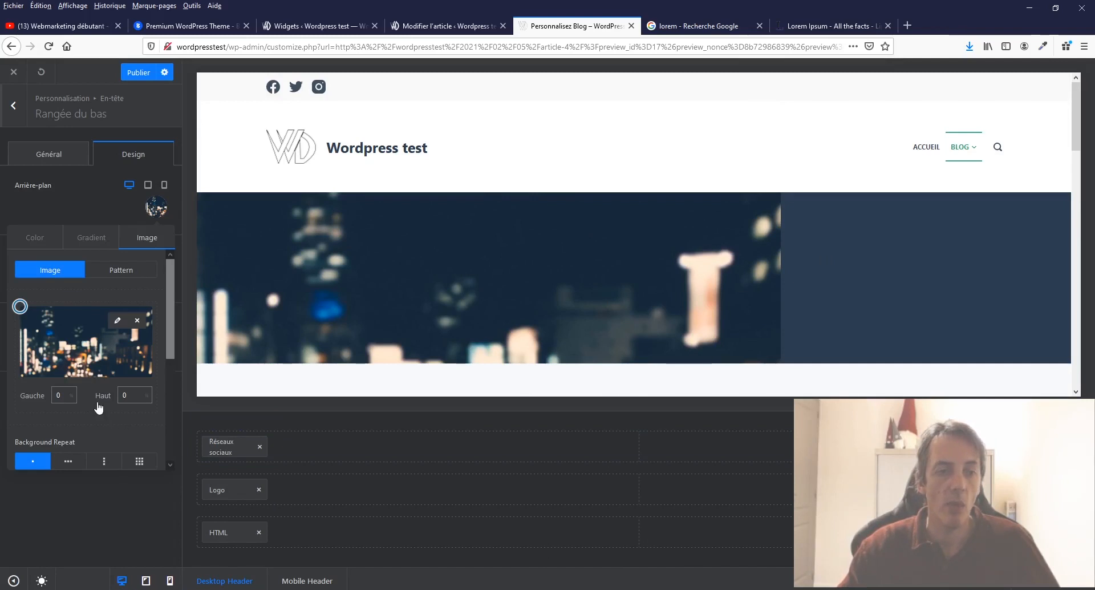
{"action": "scroll", "coordinate": [97, 407], "scroll_direction": "down", "scroll_amount": 4}
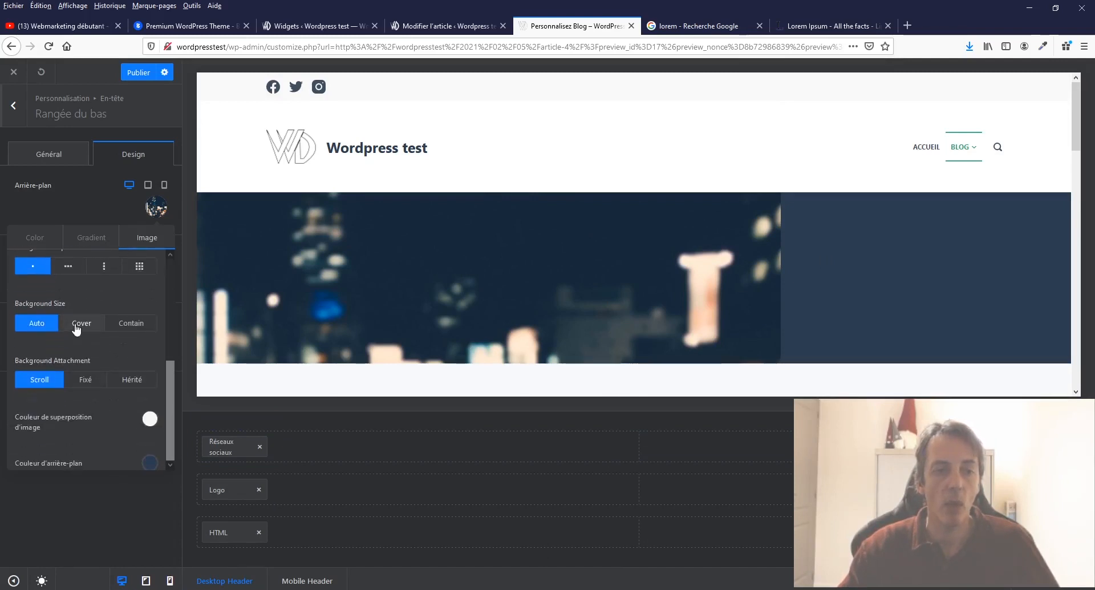
{"action": "left_click", "coordinate": [76, 327]}
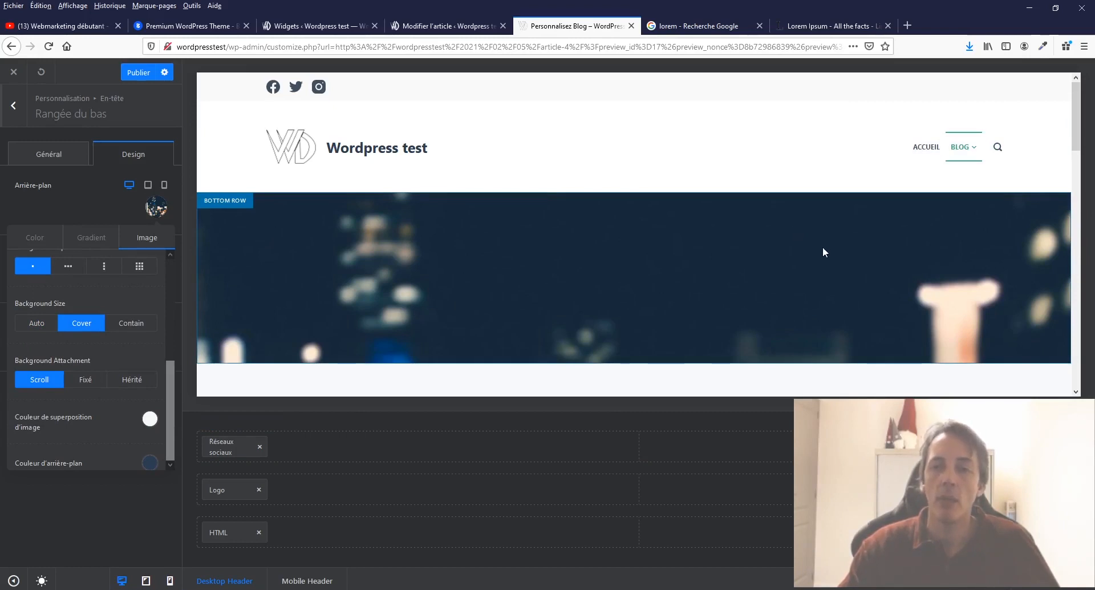
{"action": "scroll", "coordinate": [823, 246], "scroll_direction": "down", "scroll_amount": 6}
{"action": "scroll", "coordinate": [823, 247], "scroll_direction": "up", "scroll_amount": 6}
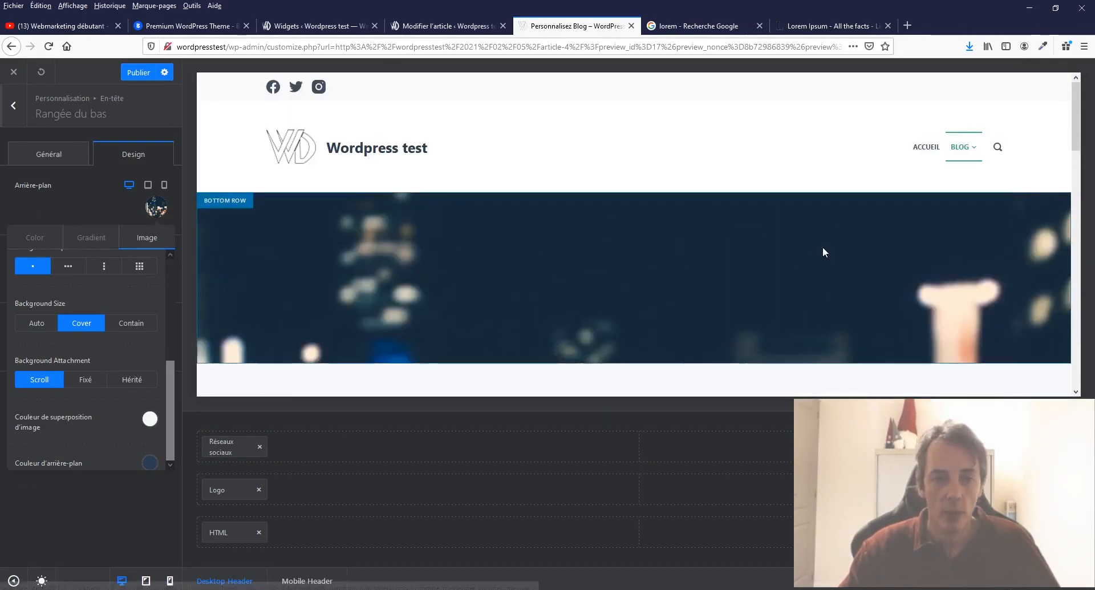
Try the Fixé background attachment for the bottom row's image and check its scrolling behaviour in the page preview
{"action": "left_click", "coordinate": [86, 380]}
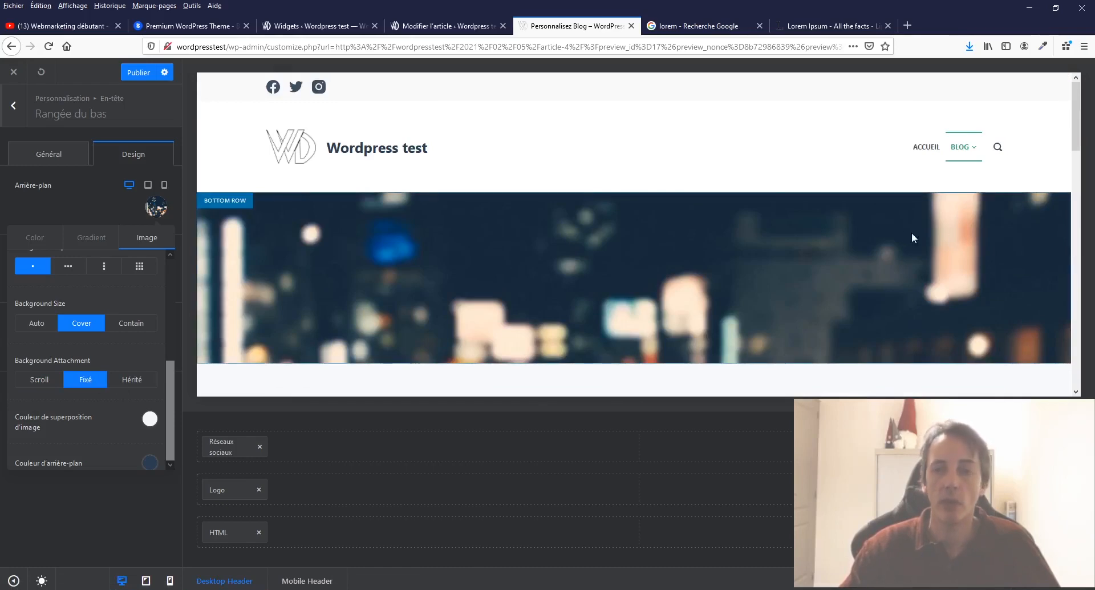
{"action": "scroll", "coordinate": [900, 222], "scroll_direction": "down", "scroll_amount": 5}
{"action": "scroll", "coordinate": [890, 222], "scroll_direction": "up", "scroll_amount": 4}
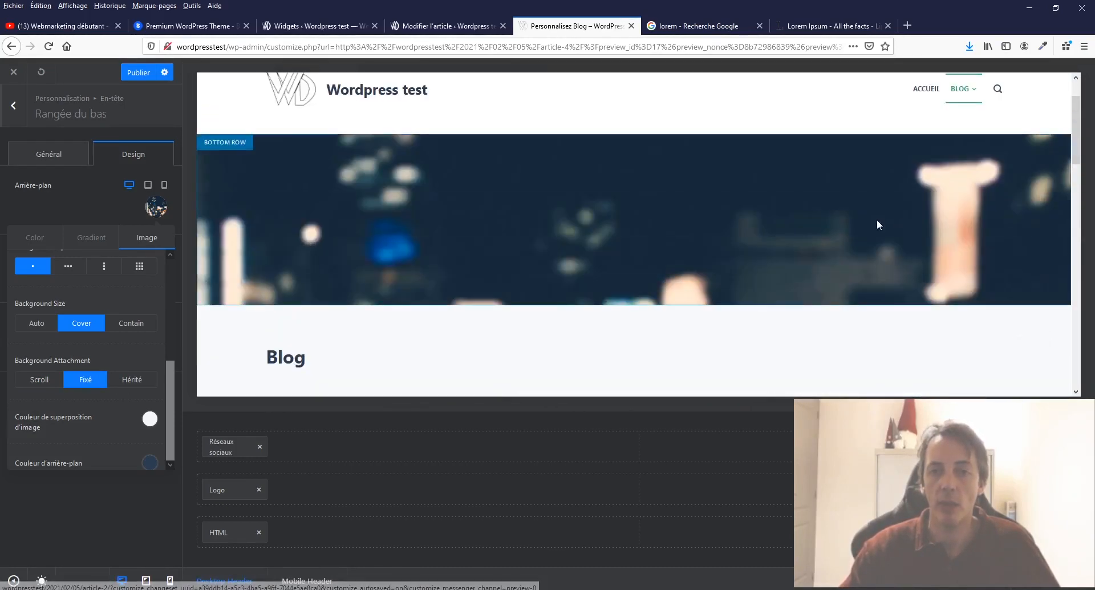
{"action": "scroll", "coordinate": [793, 161], "scroll_direction": "down", "scroll_amount": 8}
{"action": "scroll", "coordinate": [795, 162], "scroll_direction": "up", "scroll_amount": 6}
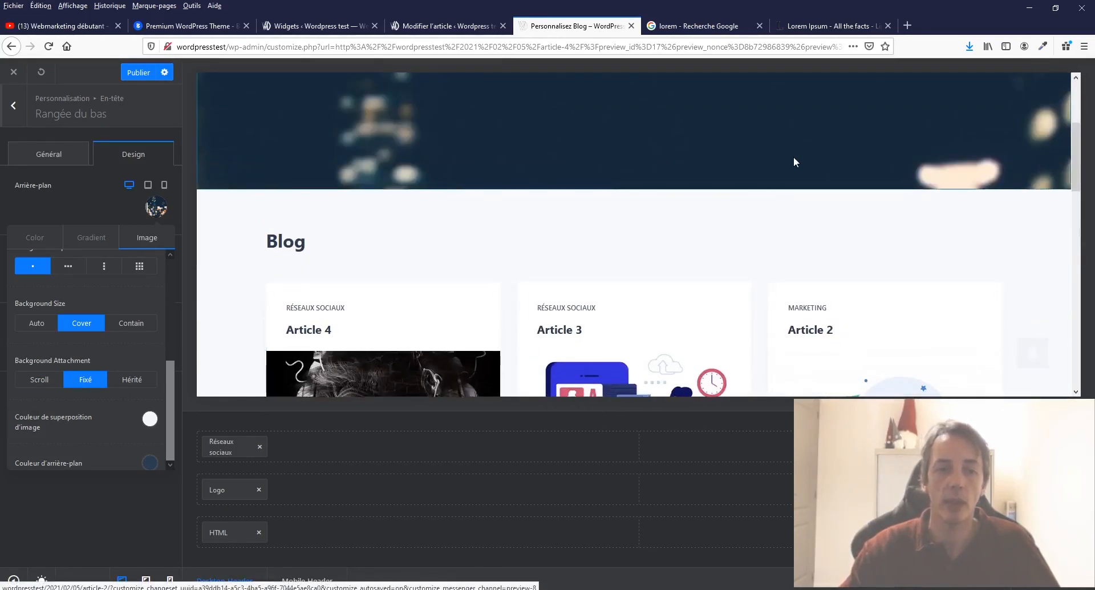
{"action": "scroll", "coordinate": [793, 161], "scroll_direction": "up", "scroll_amount": 5}
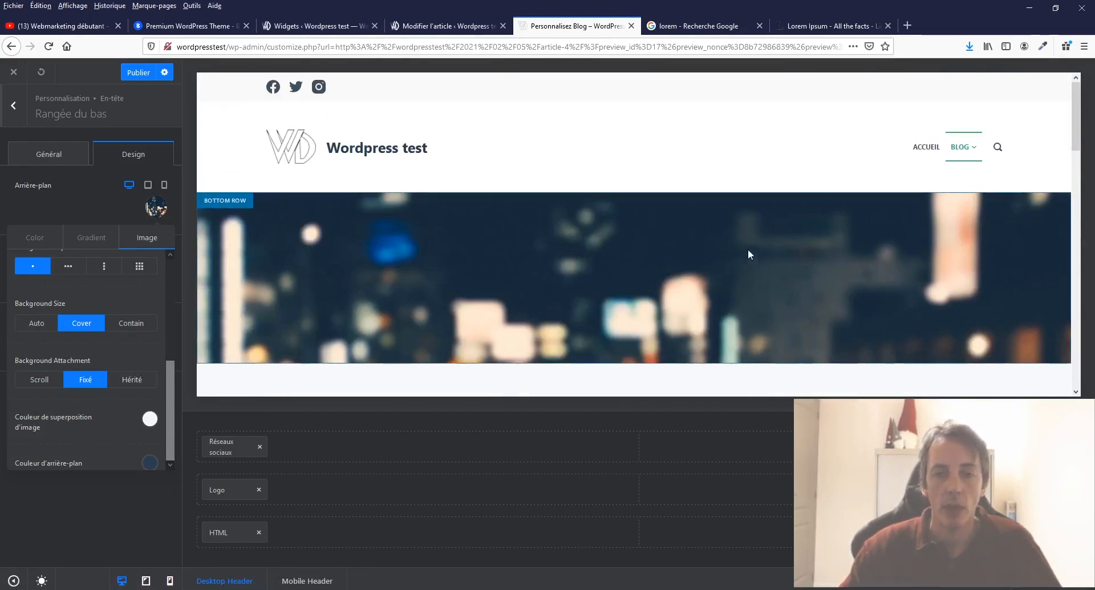
{"action": "scroll", "coordinate": [631, 155], "scroll_direction": "down", "scroll_amount": 5}
{"action": "scroll", "coordinate": [631, 159], "scroll_direction": "up", "scroll_amount": 5}
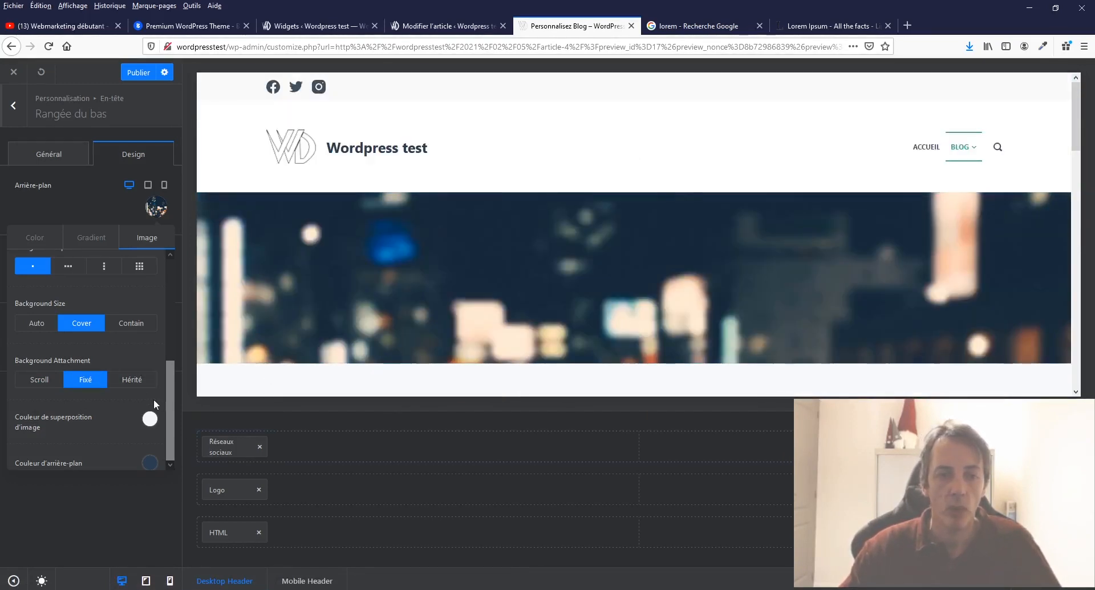
Try the Hérité background attachment on the bottom row's image, check it in the preview, and set the attachment back to Scroll
{"action": "left_click", "coordinate": [132, 380]}
{"action": "scroll", "coordinate": [852, 308], "scroll_direction": "down", "scroll_amount": 3}
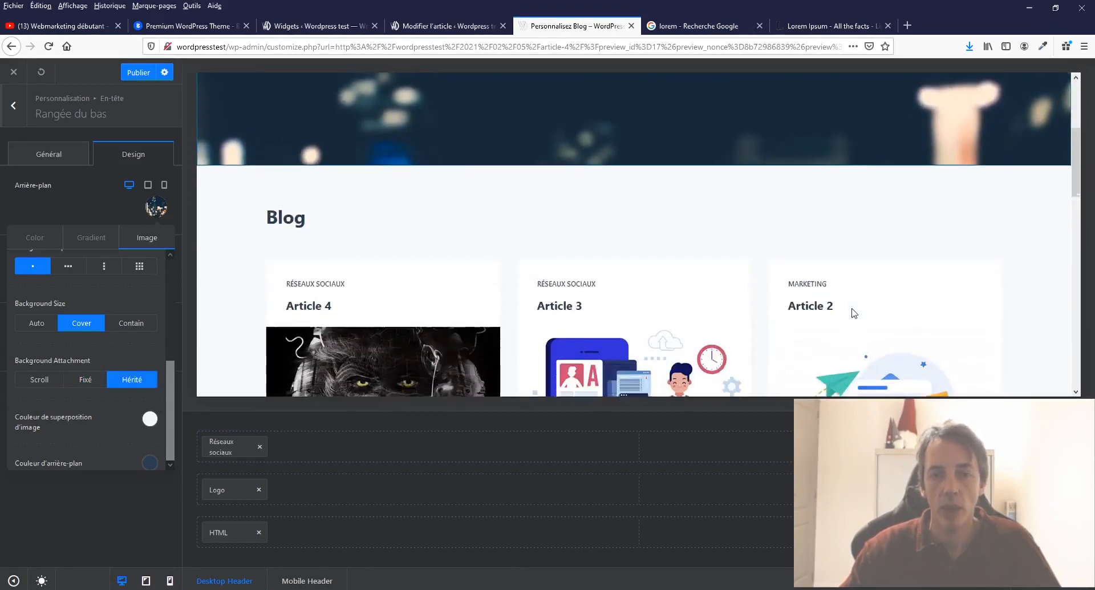
{"action": "scroll", "coordinate": [854, 313], "scroll_direction": "down", "scroll_amount": 2}
{"action": "scroll", "coordinate": [854, 313], "scroll_direction": "up", "scroll_amount": 5}
{"action": "scroll", "coordinate": [854, 313], "scroll_direction": "down", "scroll_amount": 2}
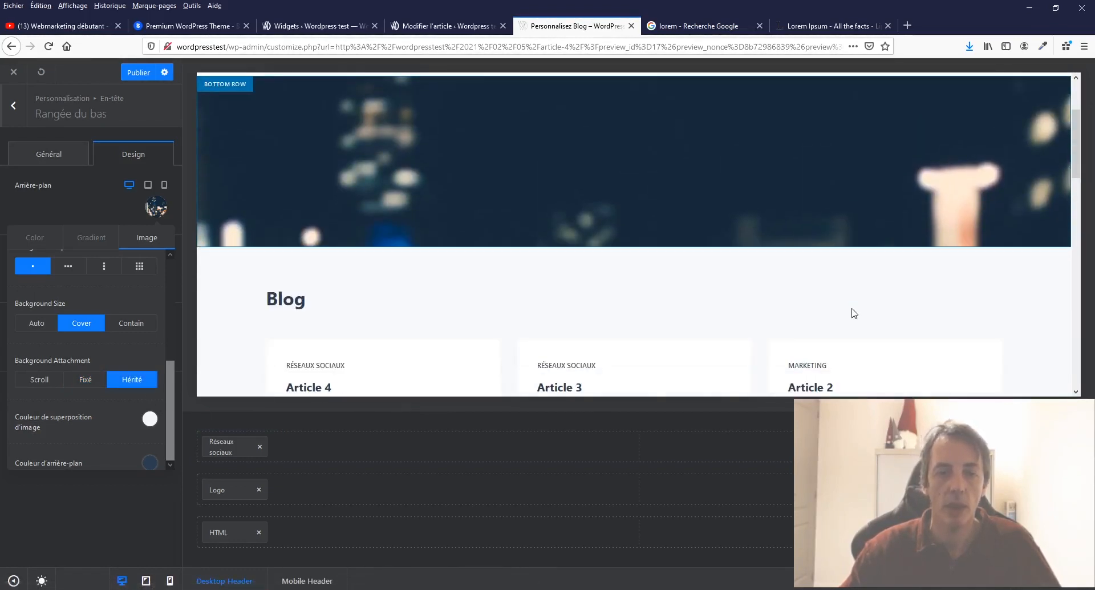
{"action": "scroll", "coordinate": [854, 313], "scroll_direction": "down", "scroll_amount": 2}
{"action": "scroll", "coordinate": [851, 313], "scroll_direction": "up", "scroll_amount": 5}
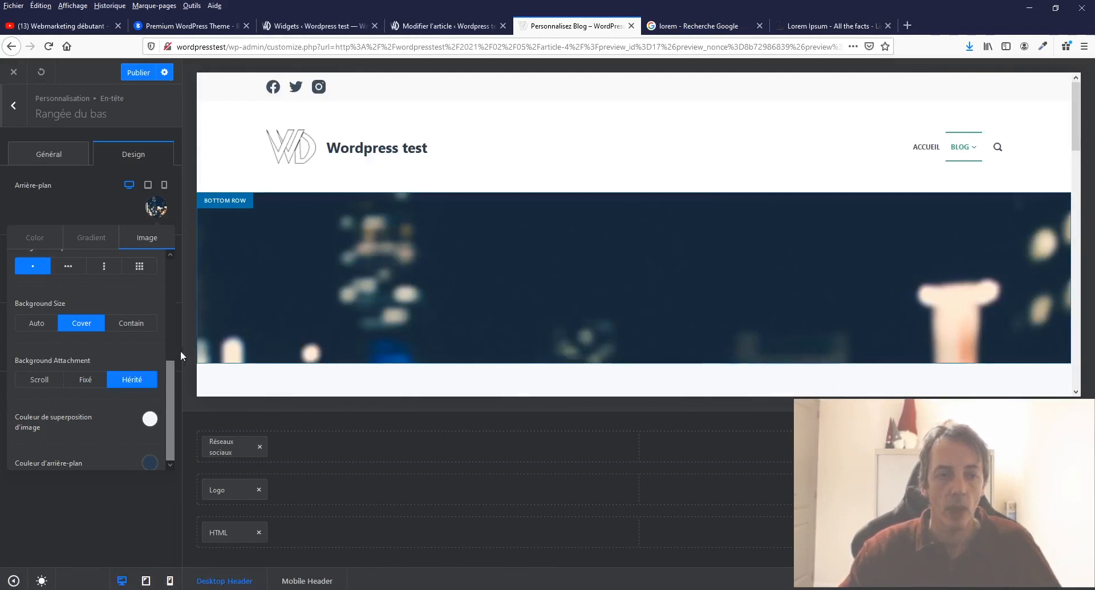
{"action": "left_click", "coordinate": [38, 380]}
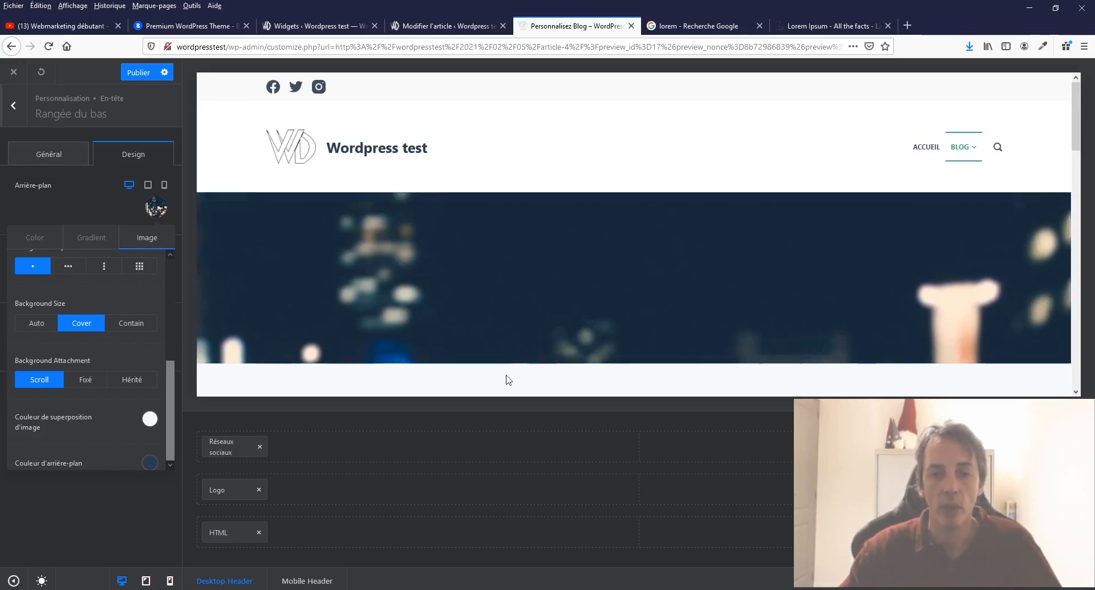
{"action": "scroll", "coordinate": [517, 234], "scroll_direction": "down", "scroll_amount": 2}
{"action": "scroll", "coordinate": [517, 233], "scroll_direction": "down", "scroll_amount": 3}
{"action": "scroll", "coordinate": [517, 233], "scroll_direction": "up", "scroll_amount": 4}
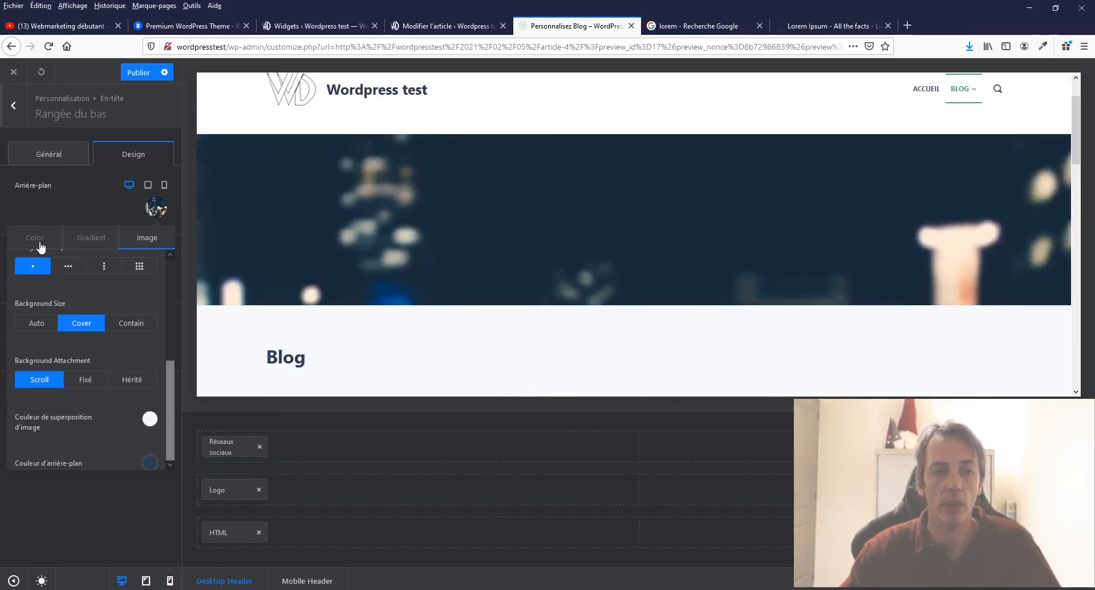
Inspect the header's bottom row with the browser's web inspector and copy its CSS selector [data-header*="type-1"] .ct-header [data-row="bottom"] with the opening brace
{"action": "left_click", "coordinate": [45, 156]}
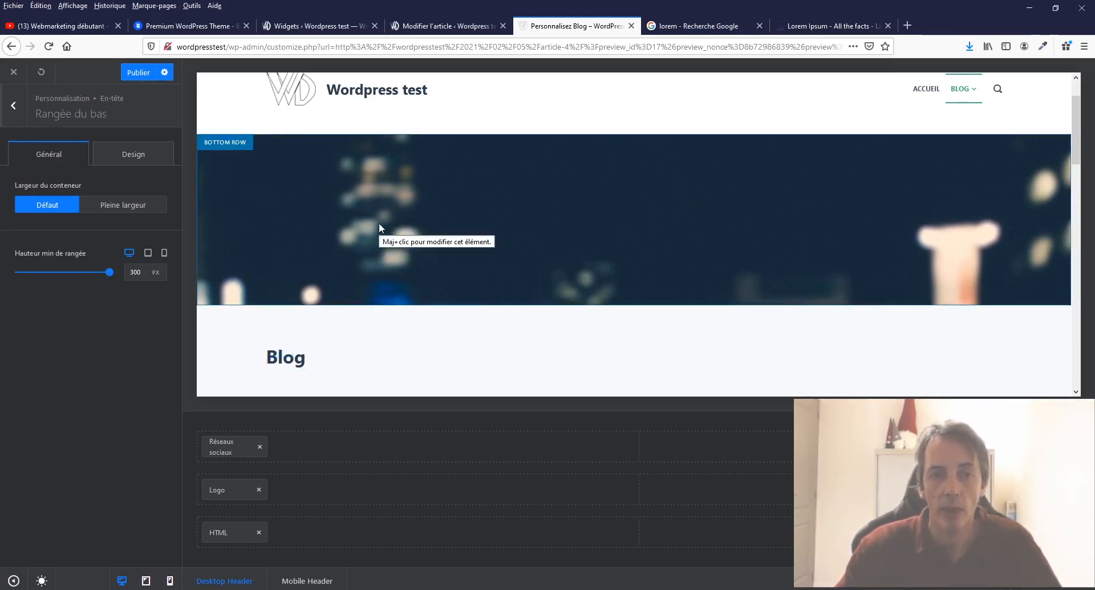
{"action": "left_click", "coordinate": [192, 6]}
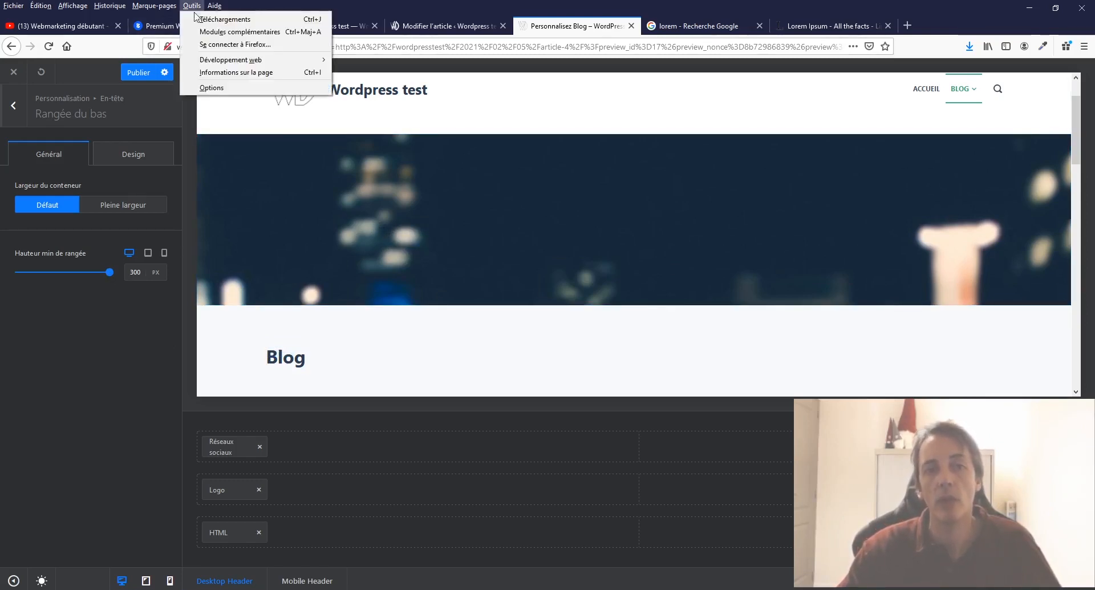
{"action": "mouse_move", "coordinate": [235, 61]}
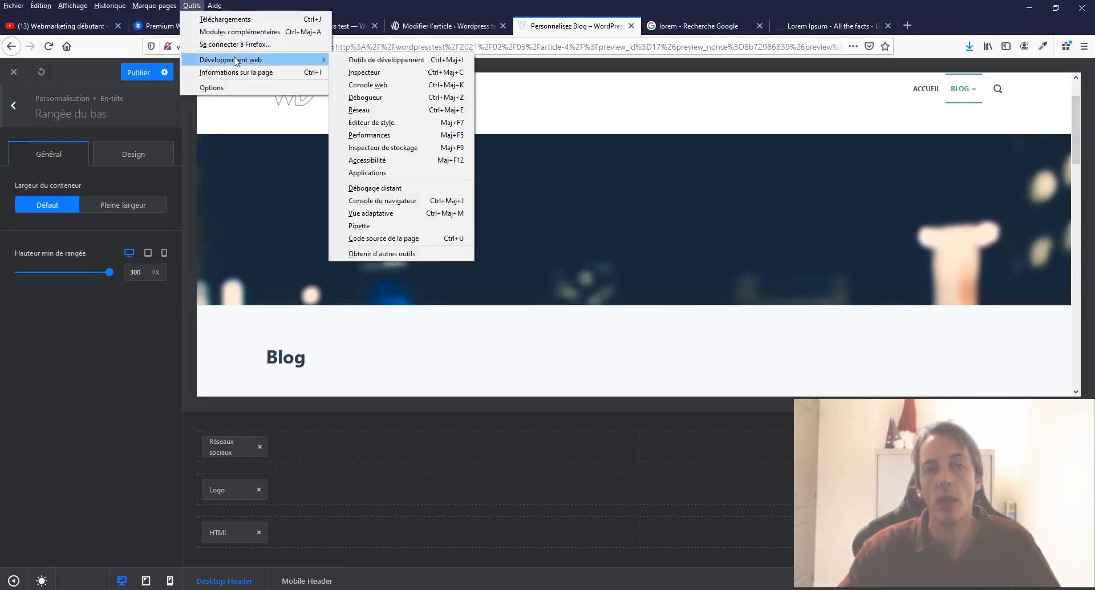
{"action": "left_click", "coordinate": [364, 72]}
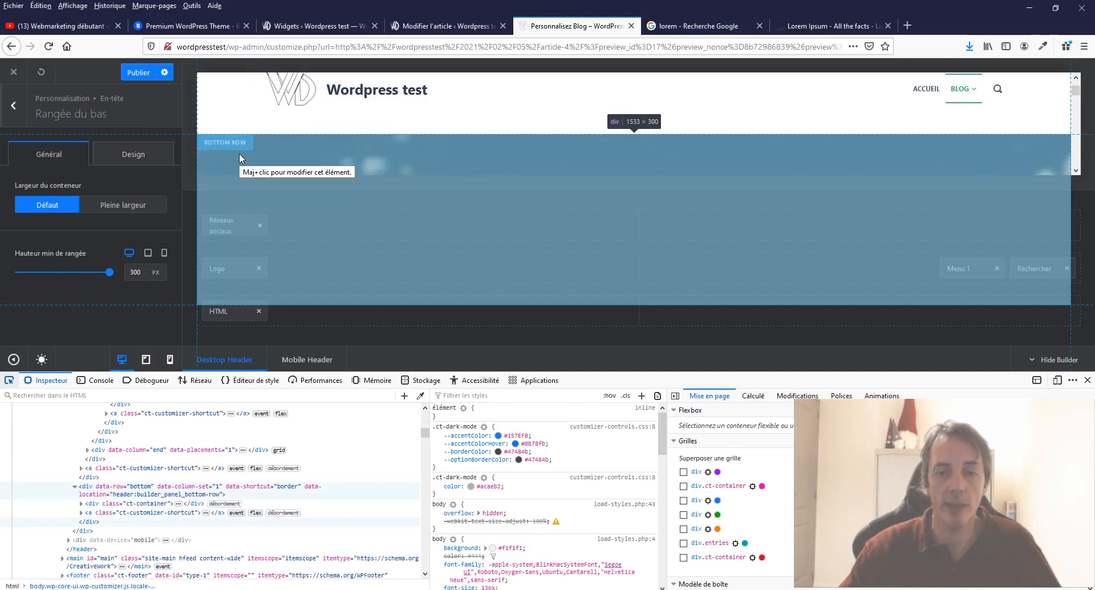
{"action": "left_click", "coordinate": [239, 153]}
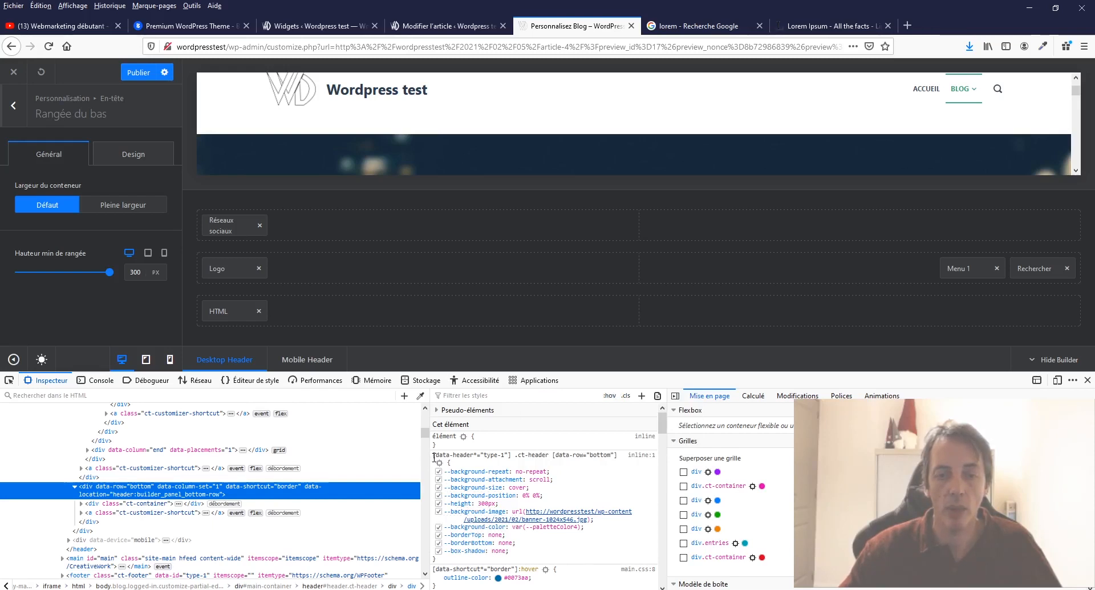
{"action": "left_click", "coordinate": [434, 456]}
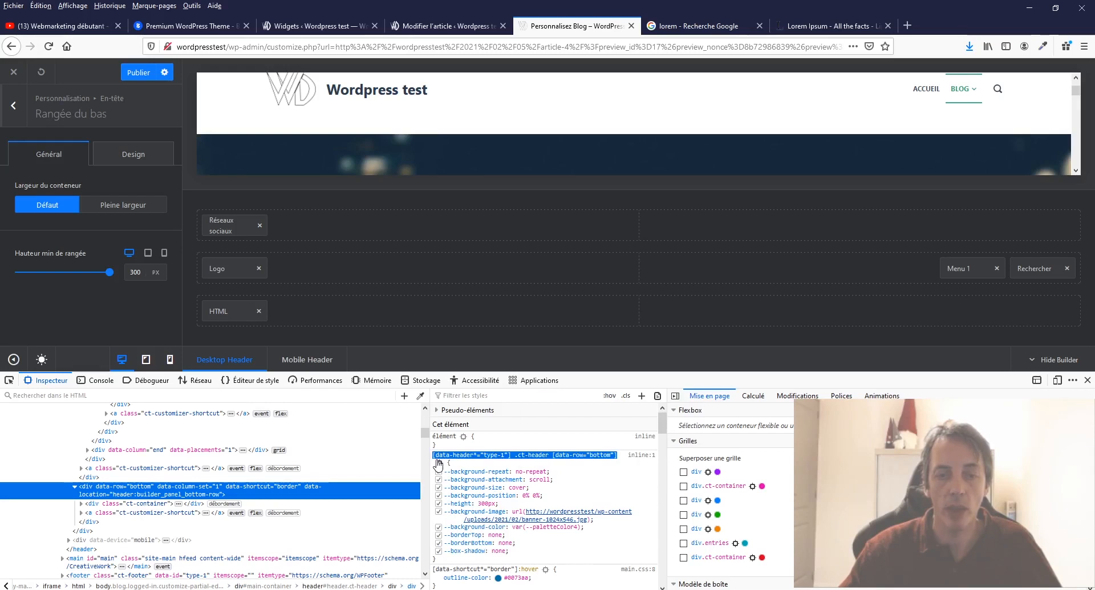
{"action": "left_click_drag", "start_coordinate": [434, 455], "coordinate": [611, 453]}
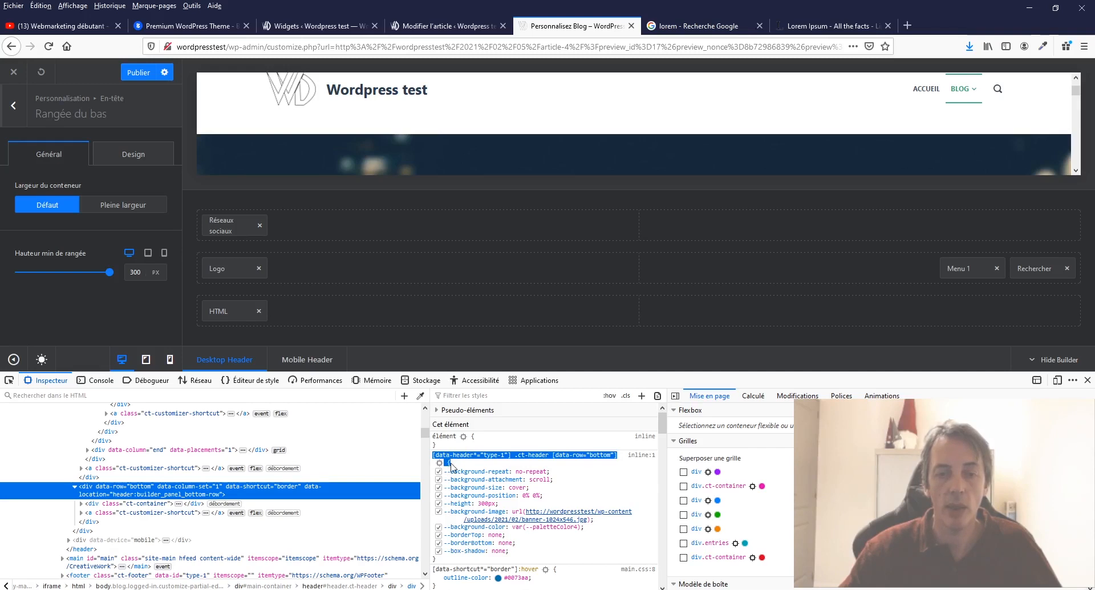
{"action": "right_click", "coordinate": [448, 460]}
{"action": "left_click", "coordinate": [473, 467]}
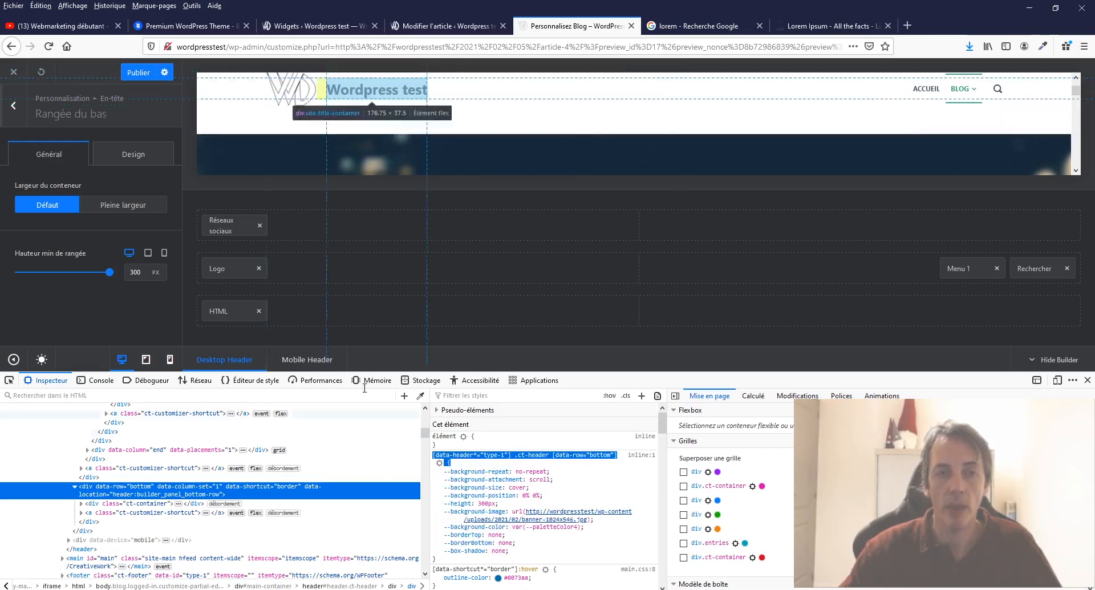
Close the web inspector, publish the header changes, and exit the customizer to the Article 4 page
{"action": "left_click", "coordinate": [1088, 380]}
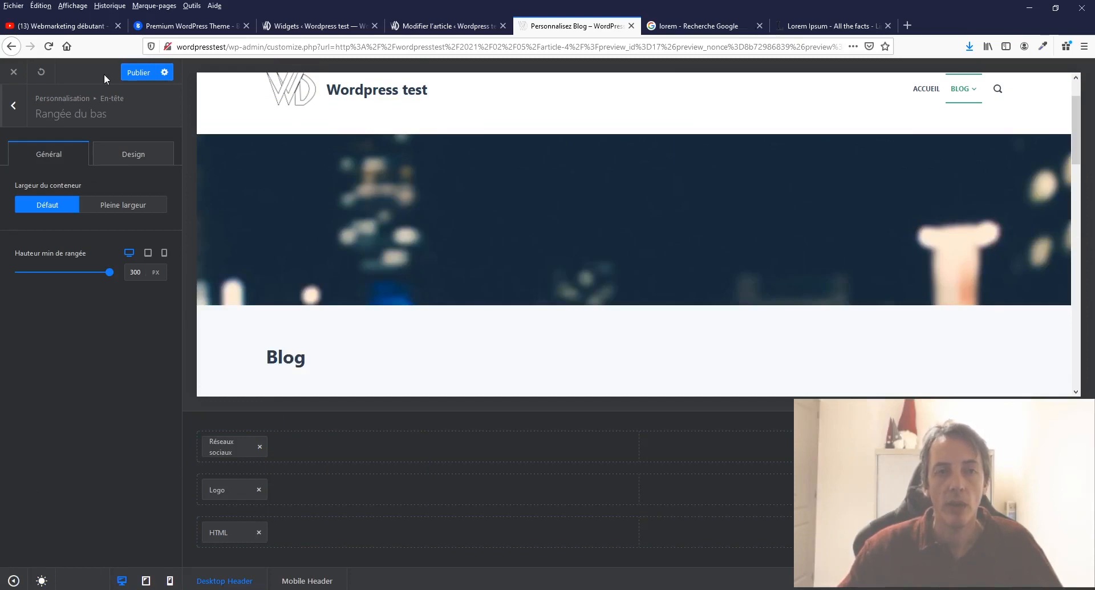
{"action": "left_click", "coordinate": [144, 72]}
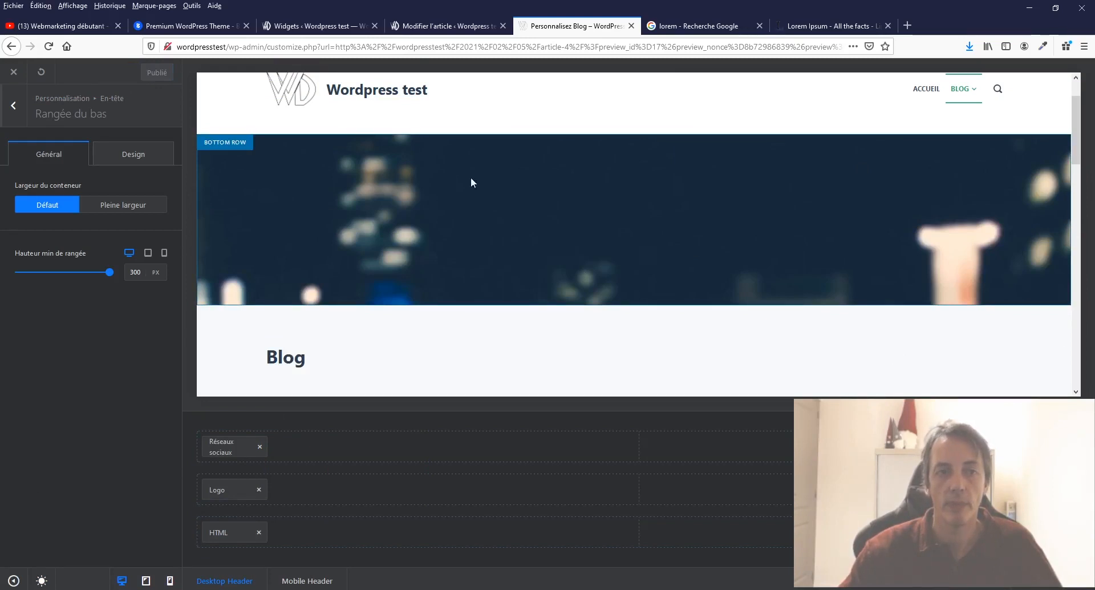
{"action": "left_click", "coordinate": [14, 75]}
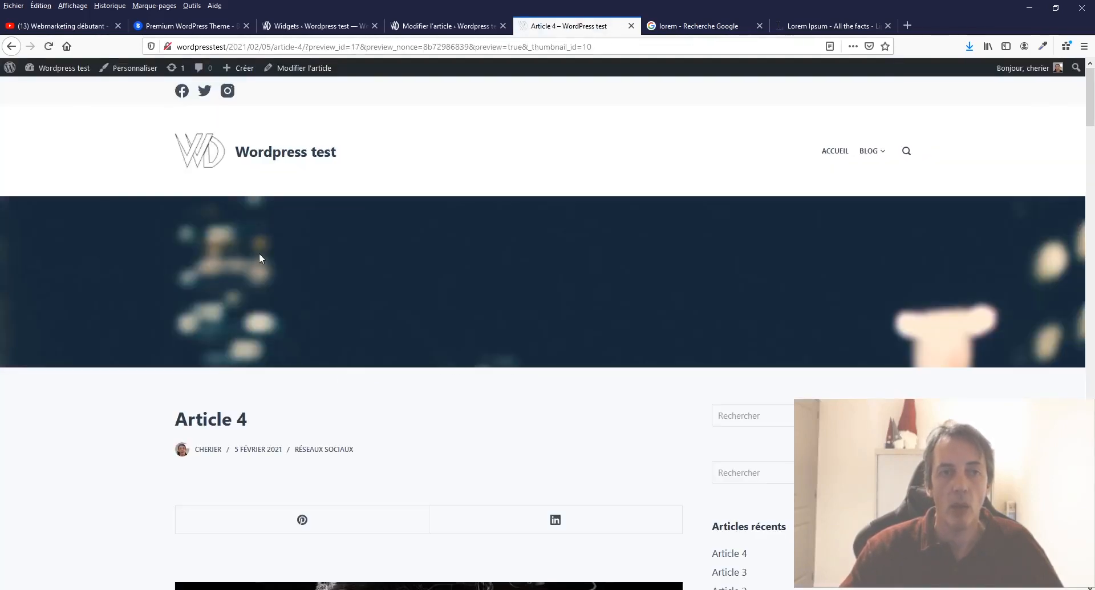
Reopen the site customizer and paste the copied bottom-row selector into the CSS additionnel editor
{"action": "left_click", "coordinate": [134, 77]}
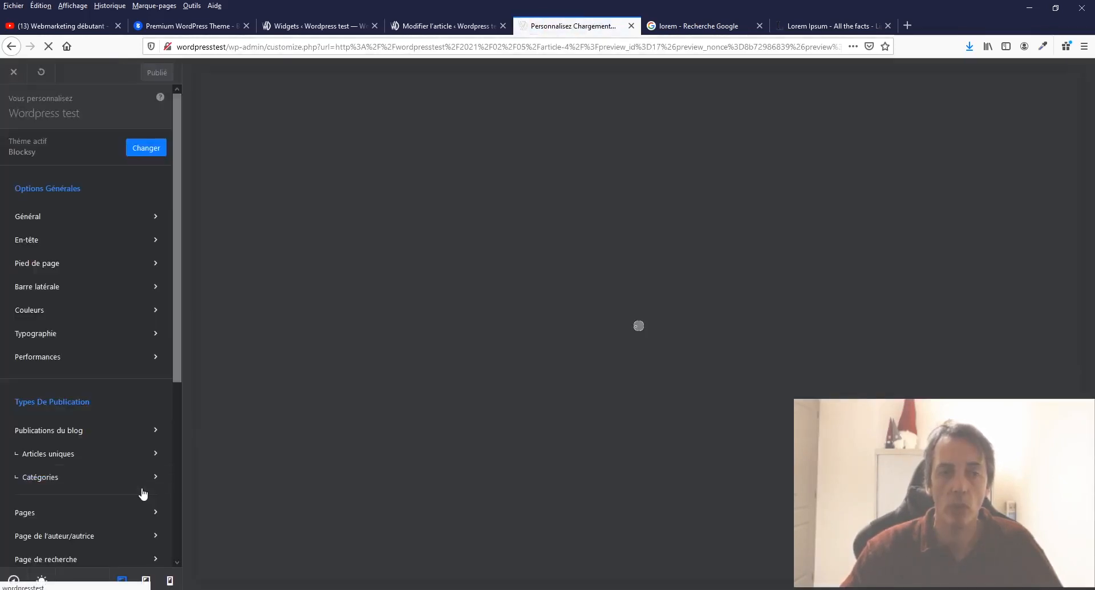
{"action": "scroll", "coordinate": [104, 518], "scroll_direction": "down", "scroll_amount": 5}
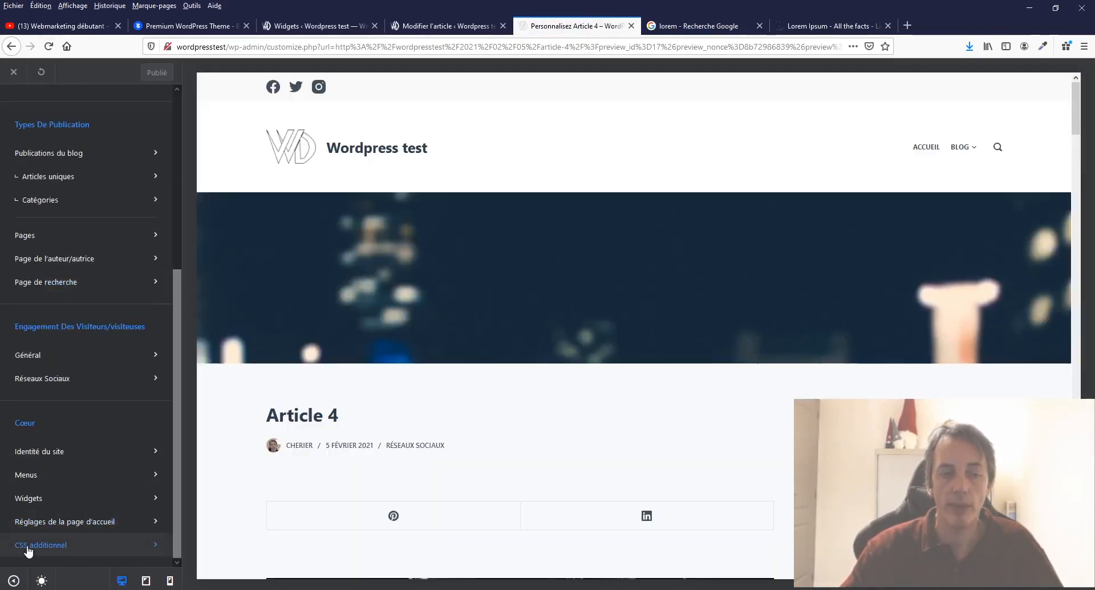
{"action": "left_click", "coordinate": [28, 550]}
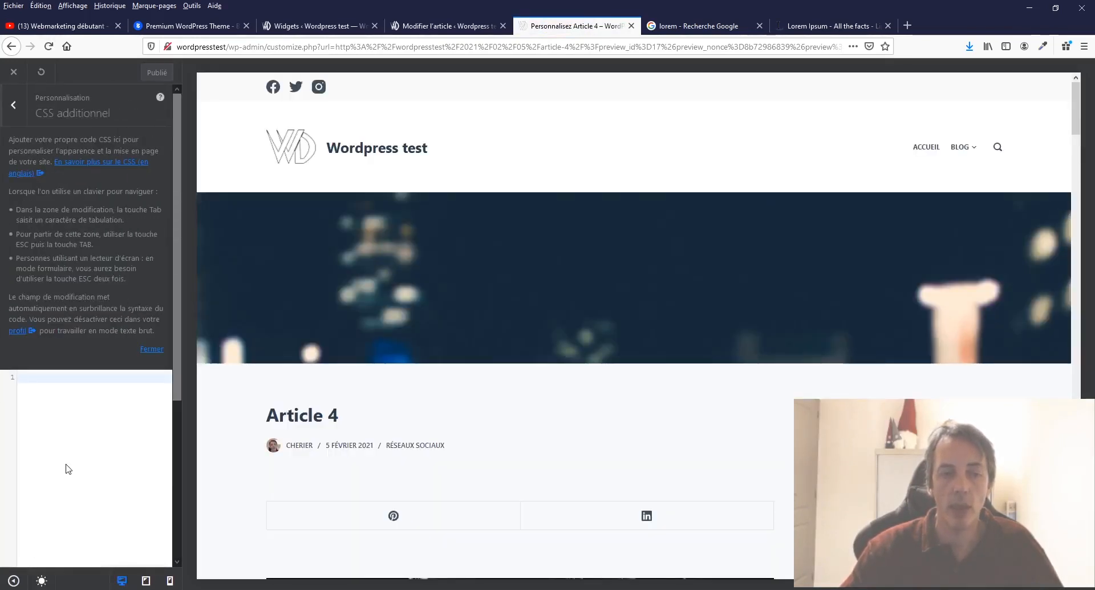
{"action": "key", "text": "ctrl+v"}
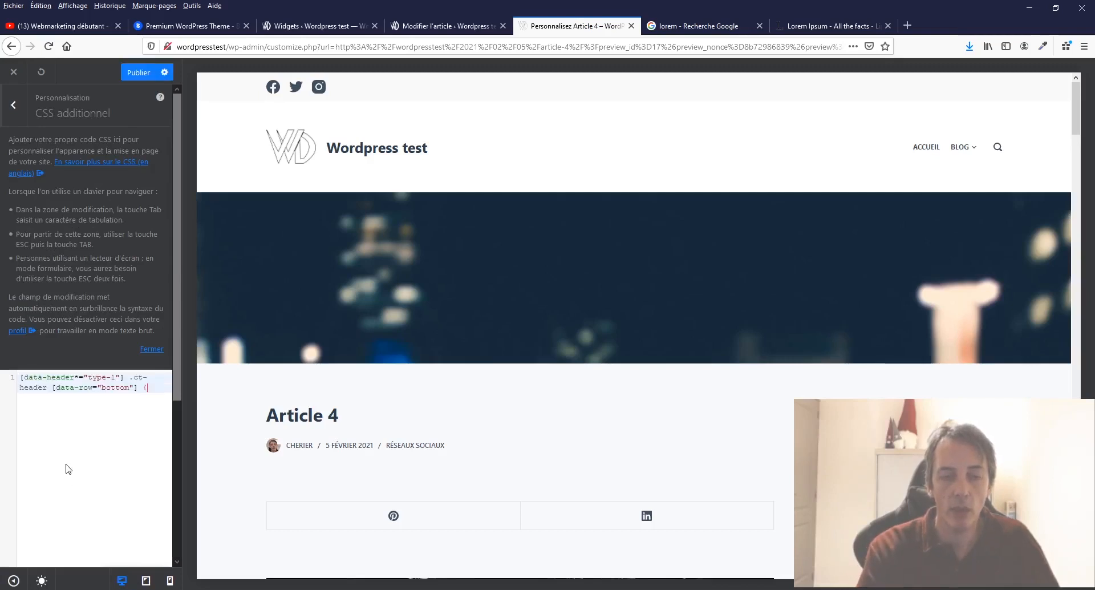
Remove the align-content text after the selector's opening brace and start a new line inside the CSS rule
{"action": "key", "text": "Return"}
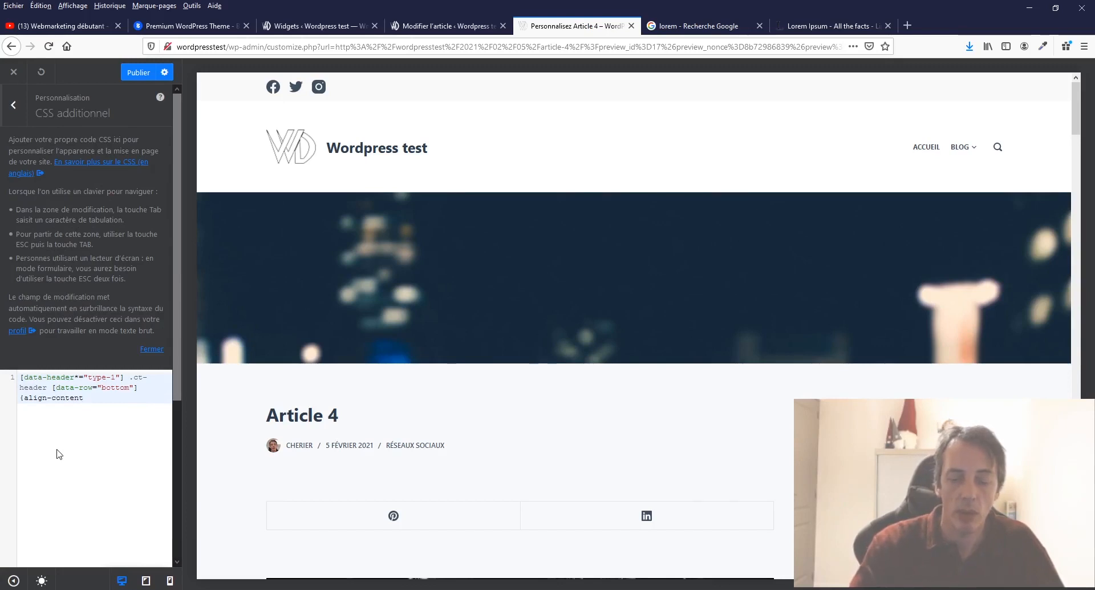
{"action": "key", "text": "BackSpace"}
{"action": "key", "text": "BackSpace"}
{"action": "key", "text": "BackSpace"}
{"action": "key", "text": "BackSpace"}
{"action": "key", "text": "BackSpace"}
{"action": "key", "text": "BackSpace"}
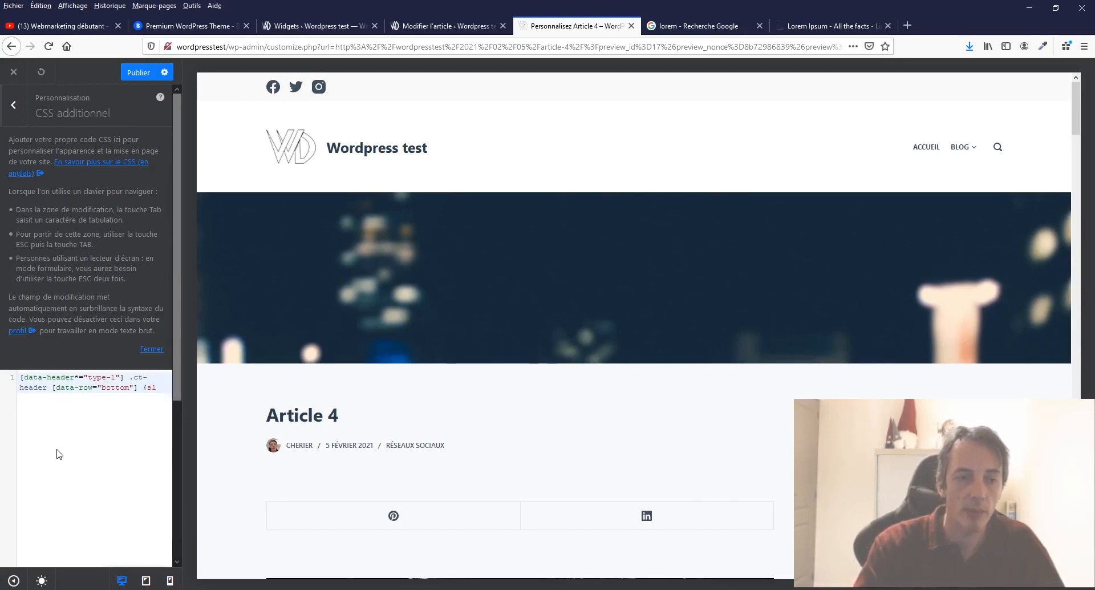
{"action": "key", "text": "Return"}
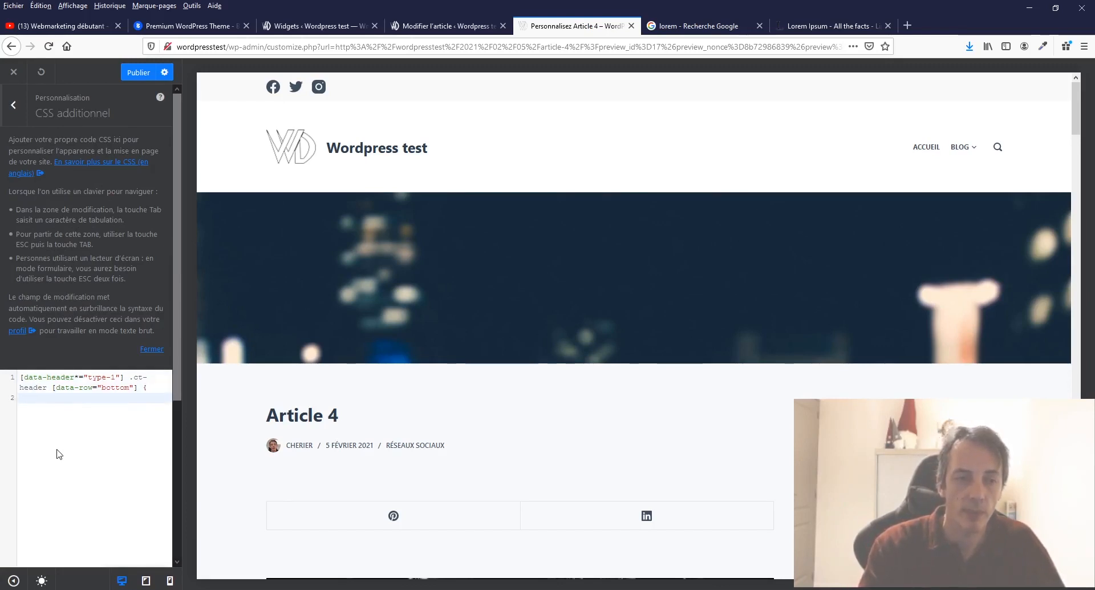
Add height:500px; to the header's bottom-row CSS rule and close the rule with a brace
{"action": "double_click", "coordinate": [146, 388]}
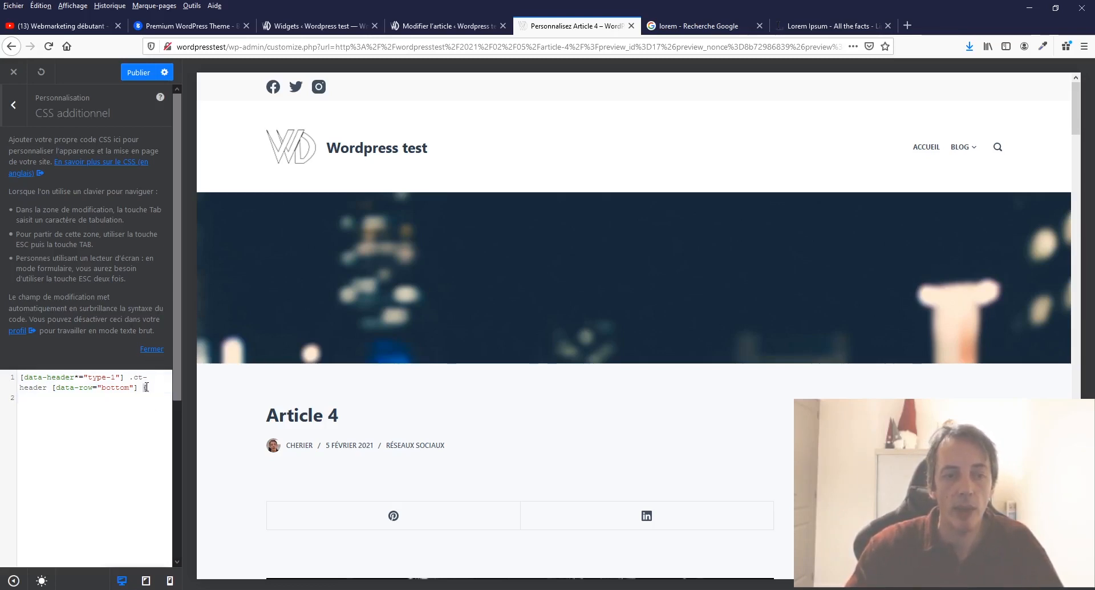
{"action": "left_click", "coordinate": [46, 402]}
{"action": "type", "text": "he"}
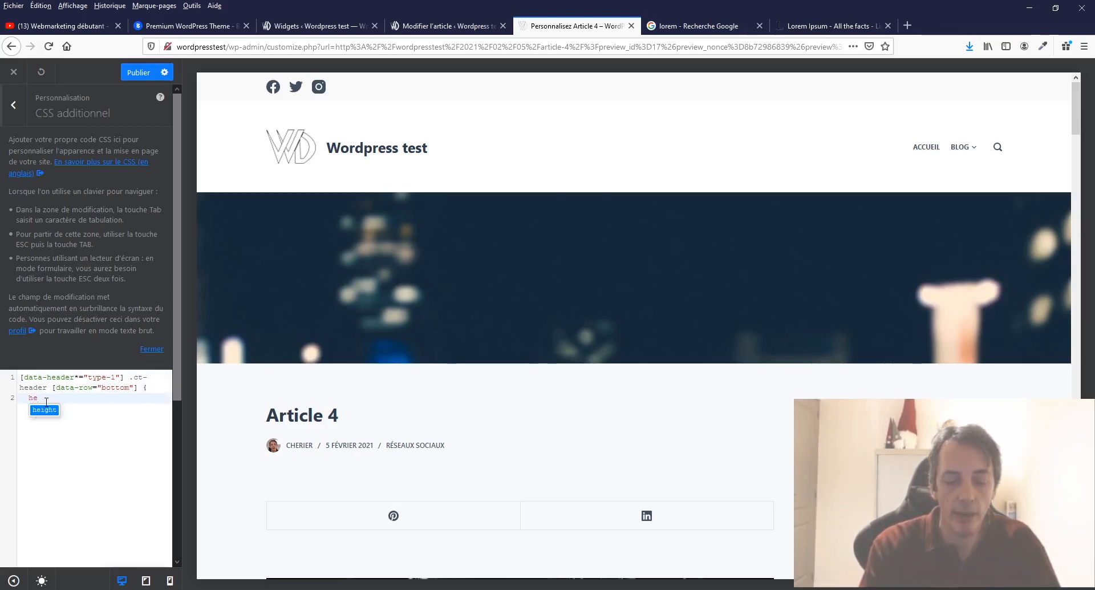
{"action": "type", "text": "ight:"}
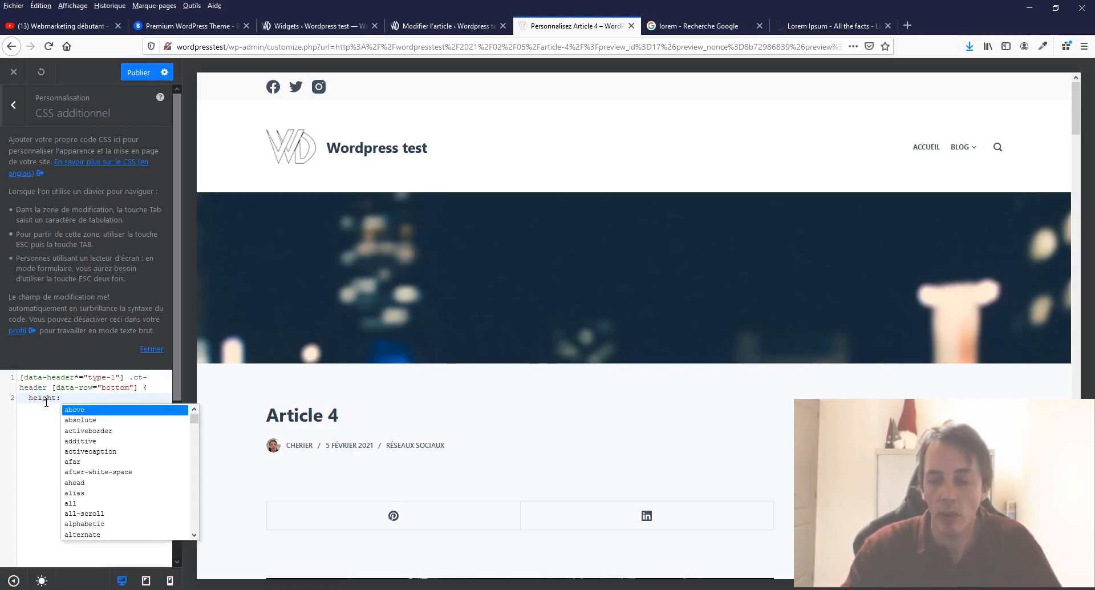
{"action": "type", "text": "500"}
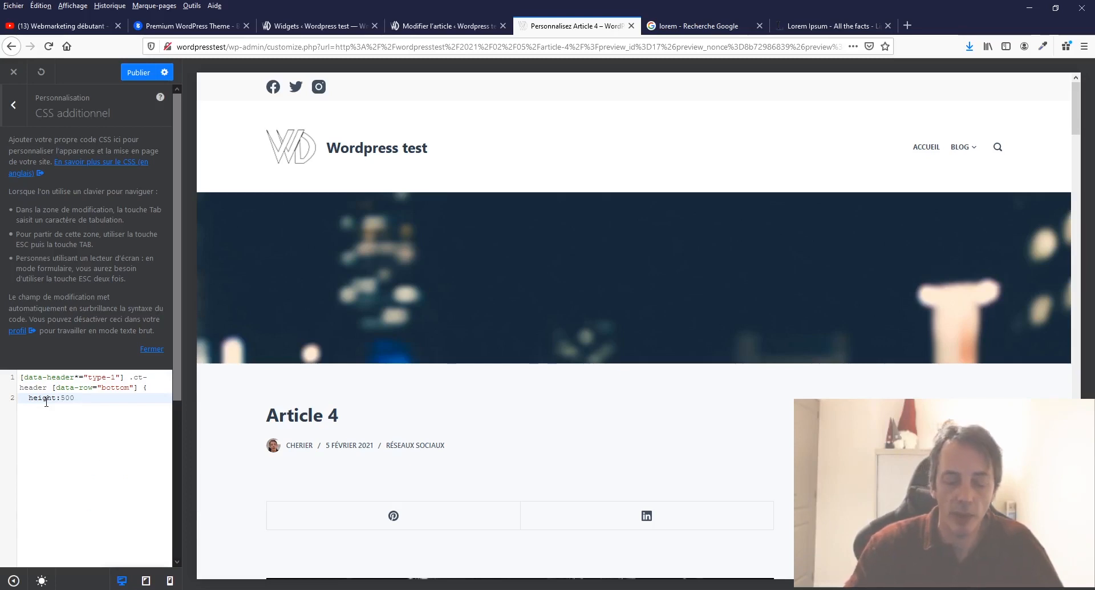
{"action": "type", "text": "p"}
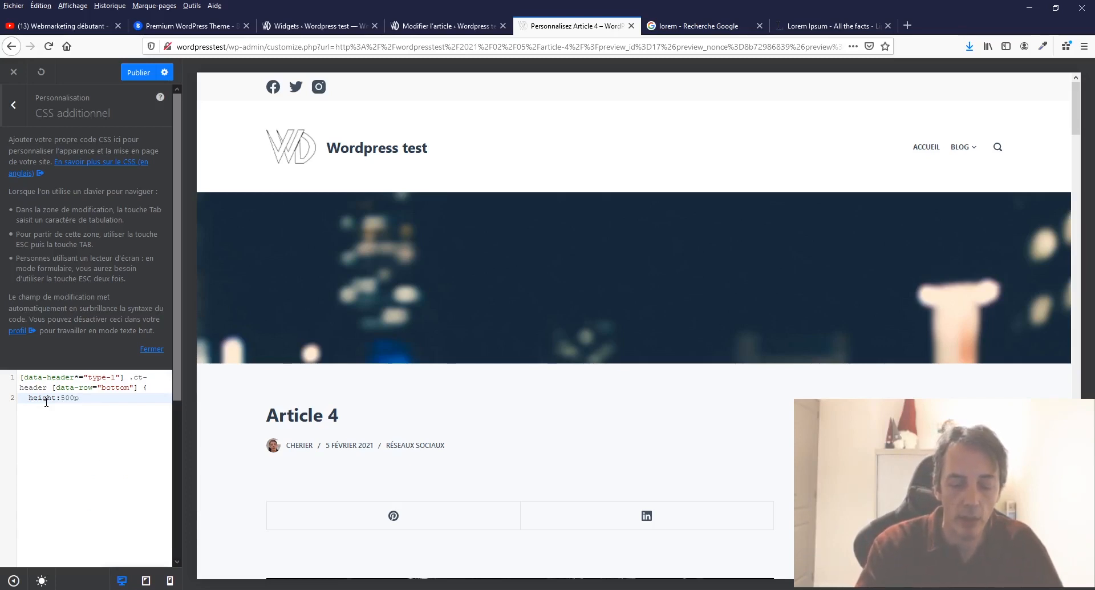
{"action": "type", "text": "x;"}
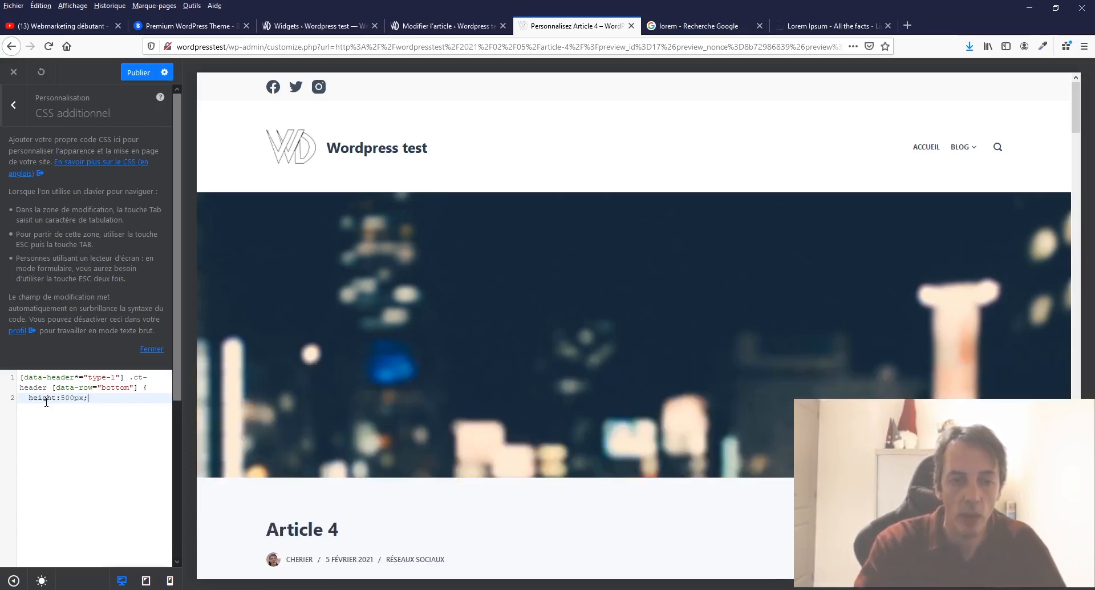
{"action": "key", "text": "Return"}
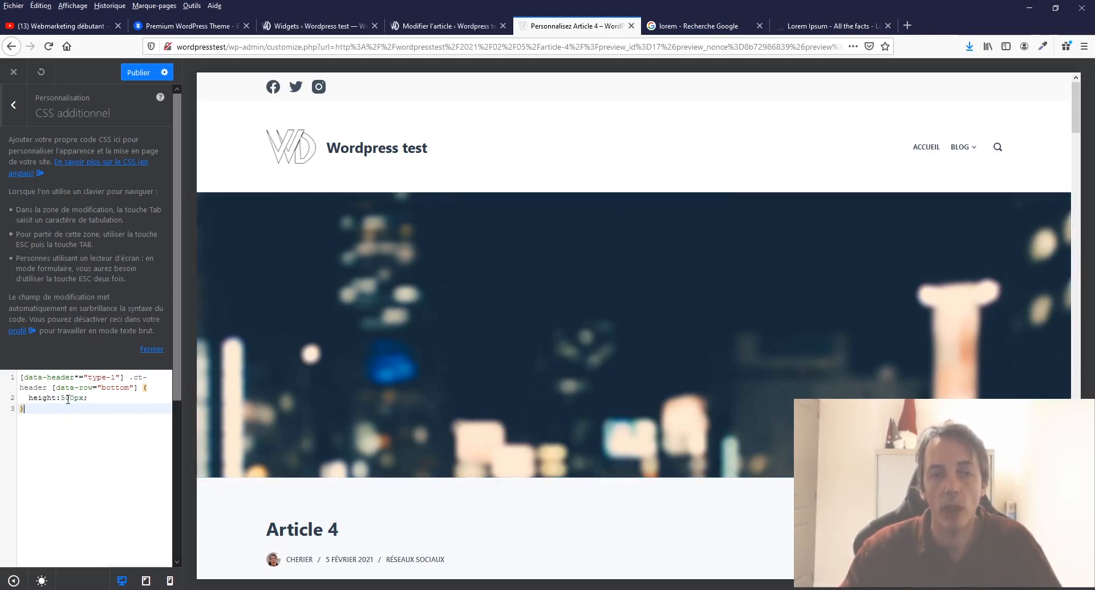
Try heights of 600px, 700px and 450px in the bottom-row CSS rule
{"action": "left_click_drag", "start_coordinate": [64, 397], "coordinate": [59, 400]}
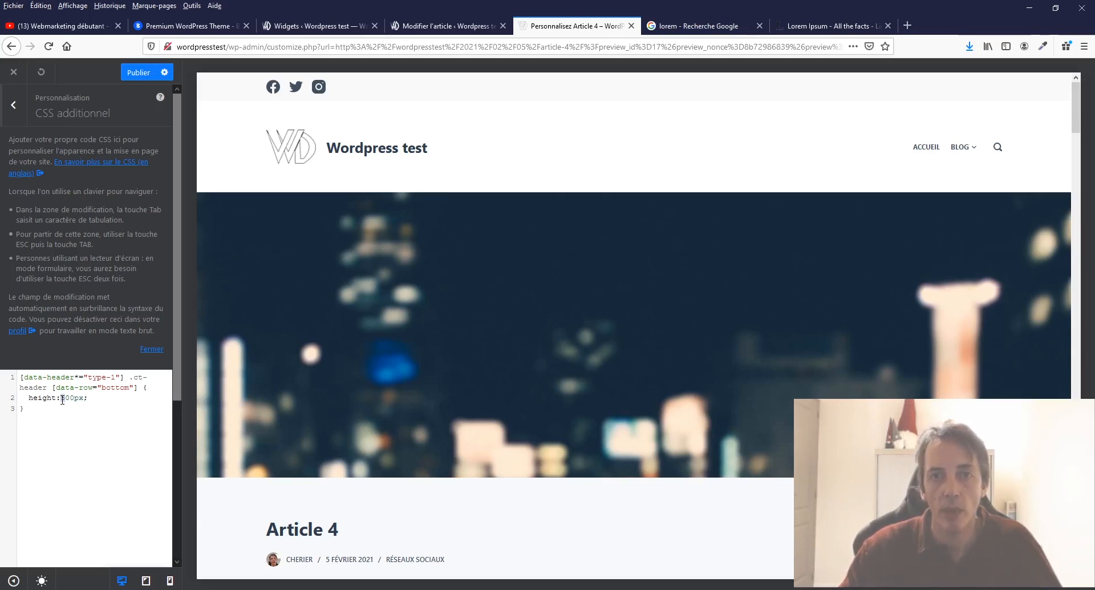
{"action": "type", "text": "6"}
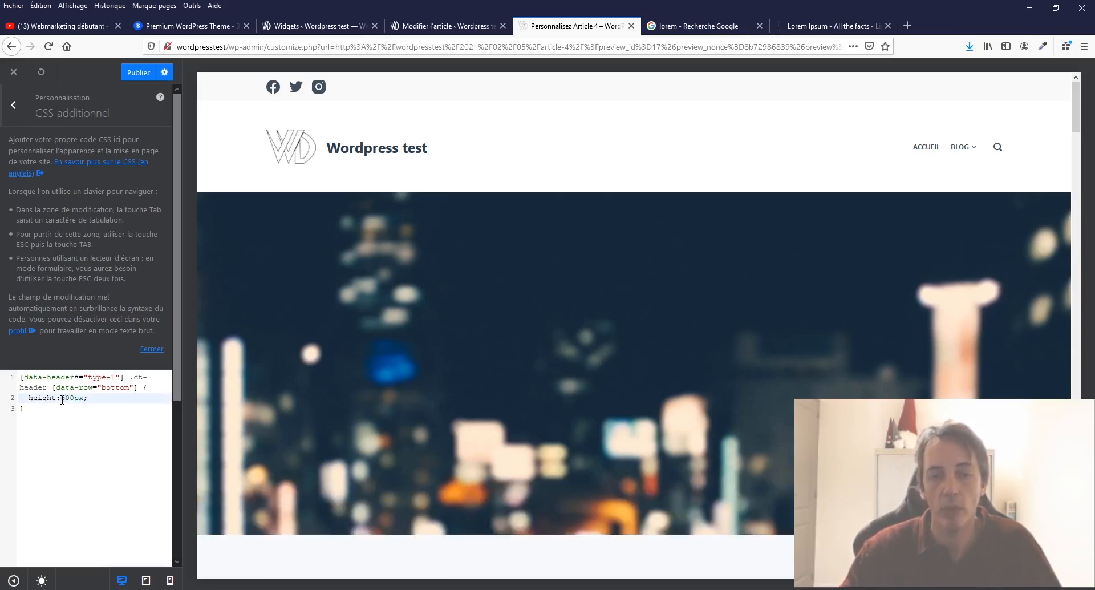
{"action": "key", "text": "BackSpace"}
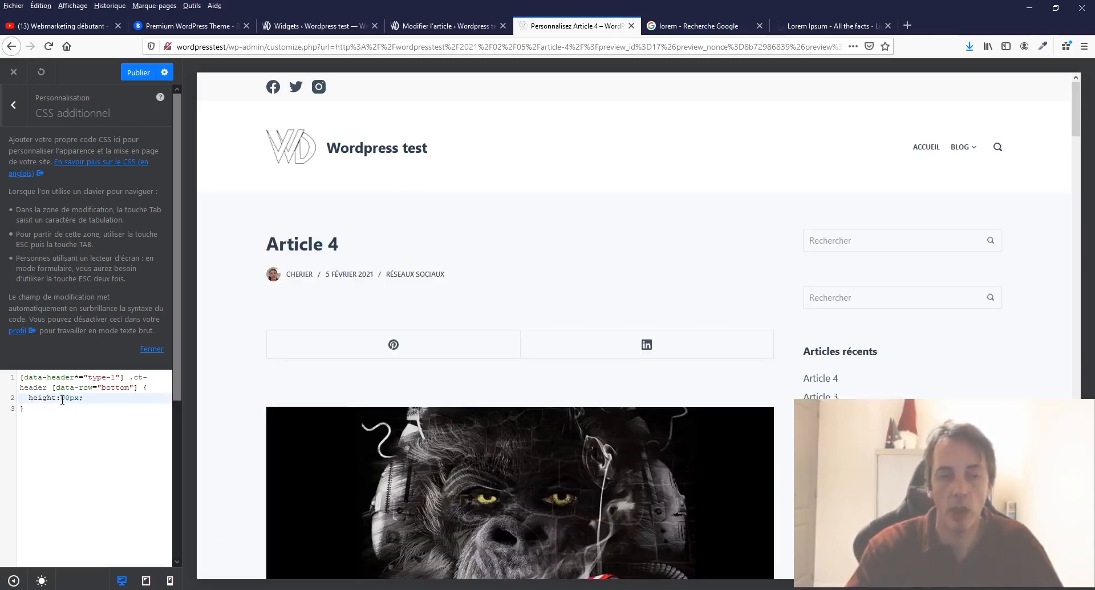
{"action": "type", "text": "7"}
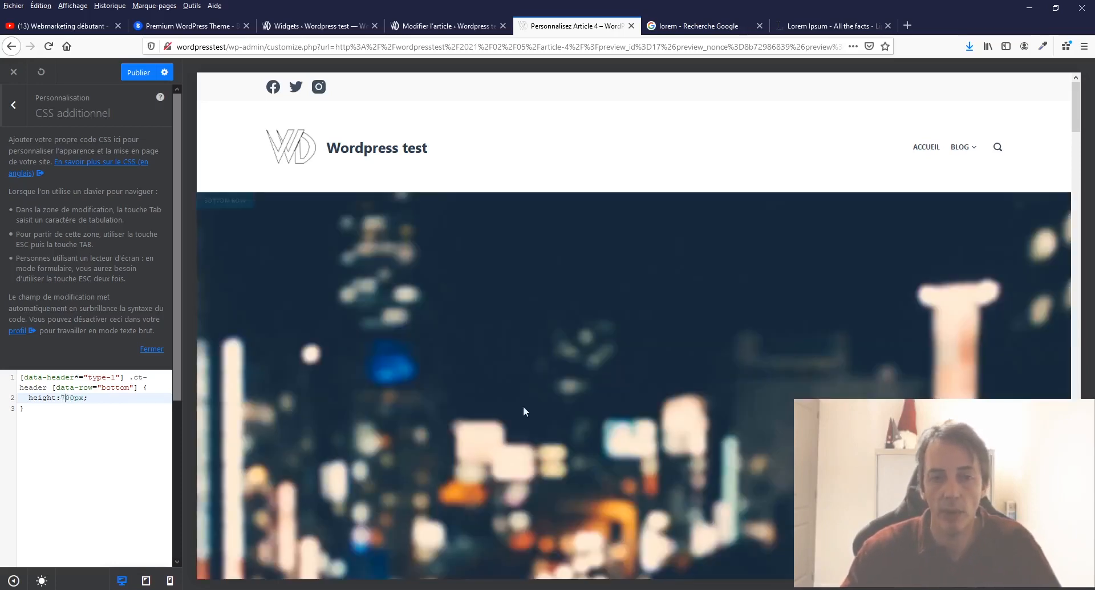
{"action": "scroll", "coordinate": [562, 405], "scroll_direction": "down", "scroll_amount": 1}
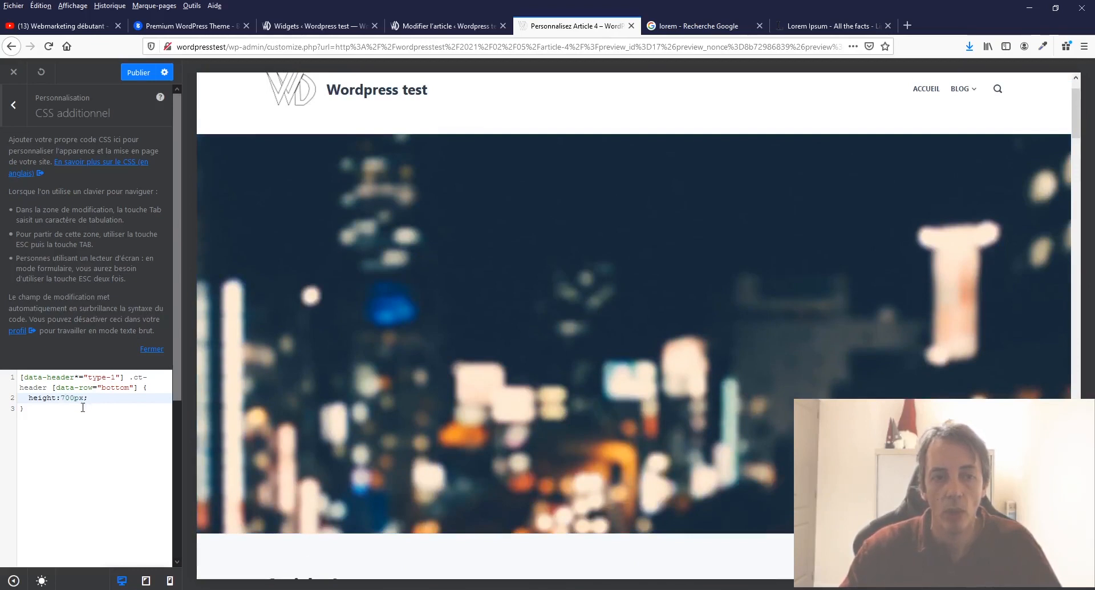
{"action": "left_click_drag", "start_coordinate": [68, 396], "coordinate": [64, 397]}
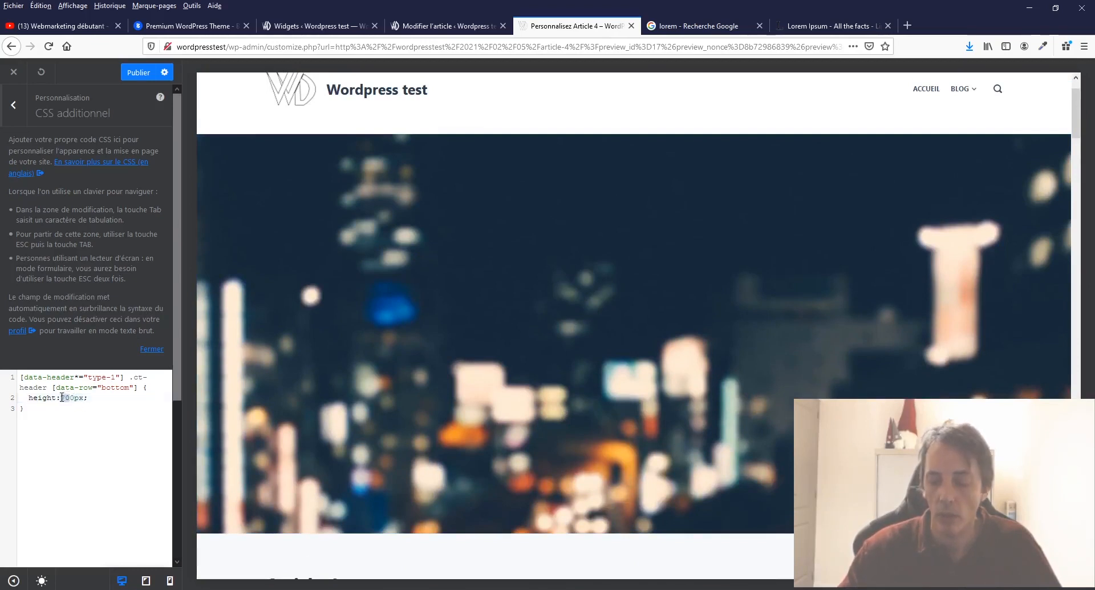
{"action": "type", "text": "45"}
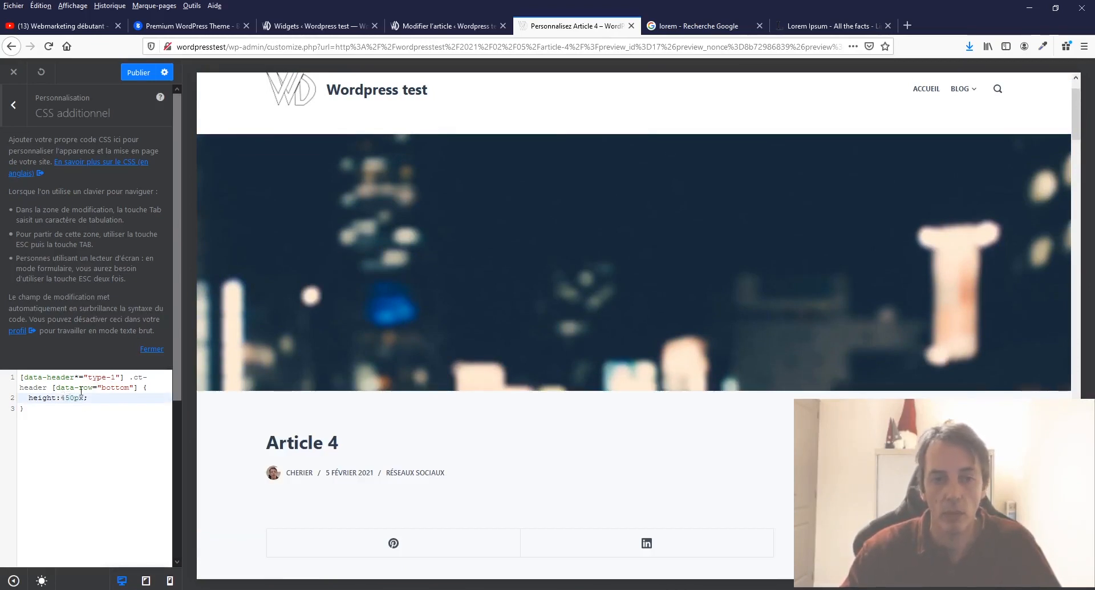
Set the bottom row's CSS height to 500px and publish the change
{"action": "left_click_drag", "start_coordinate": [69, 396], "coordinate": [63, 400]}
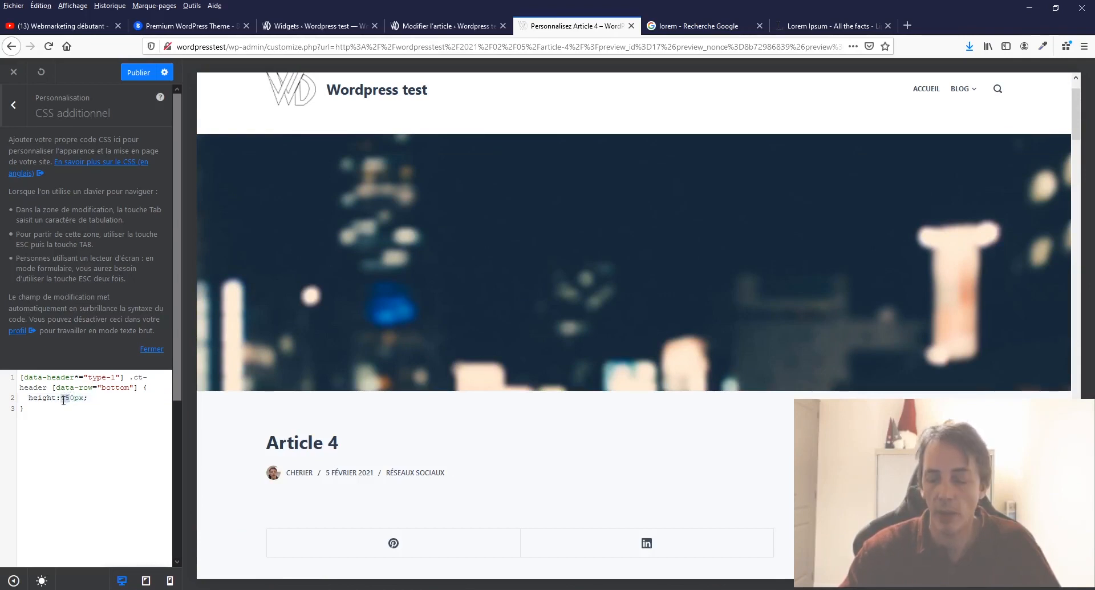
{"action": "type", "text": "500"}
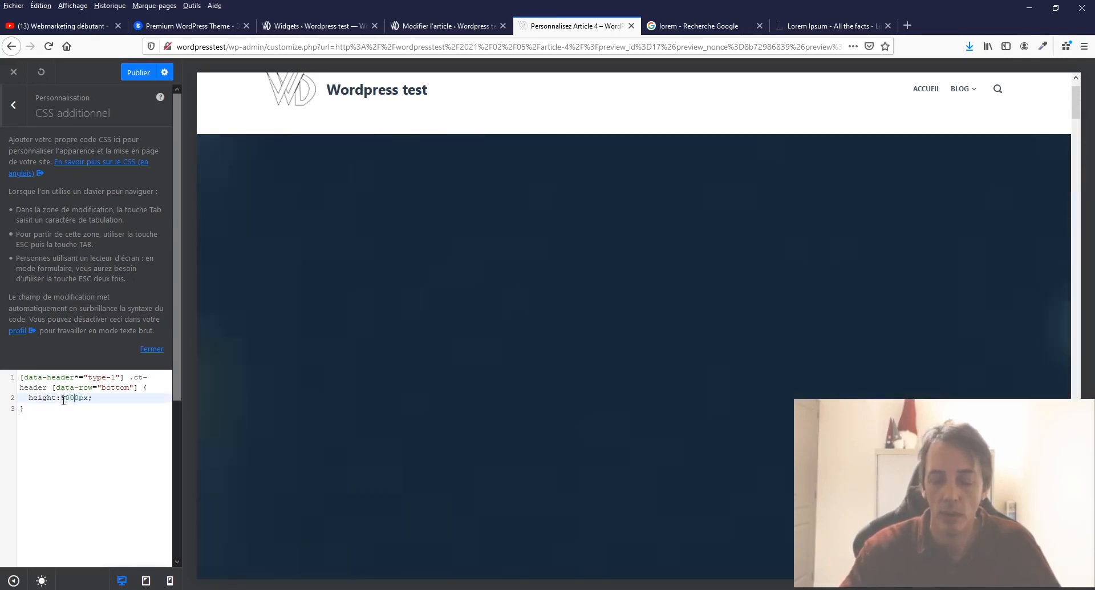
{"action": "key", "text": "BackSpace"}
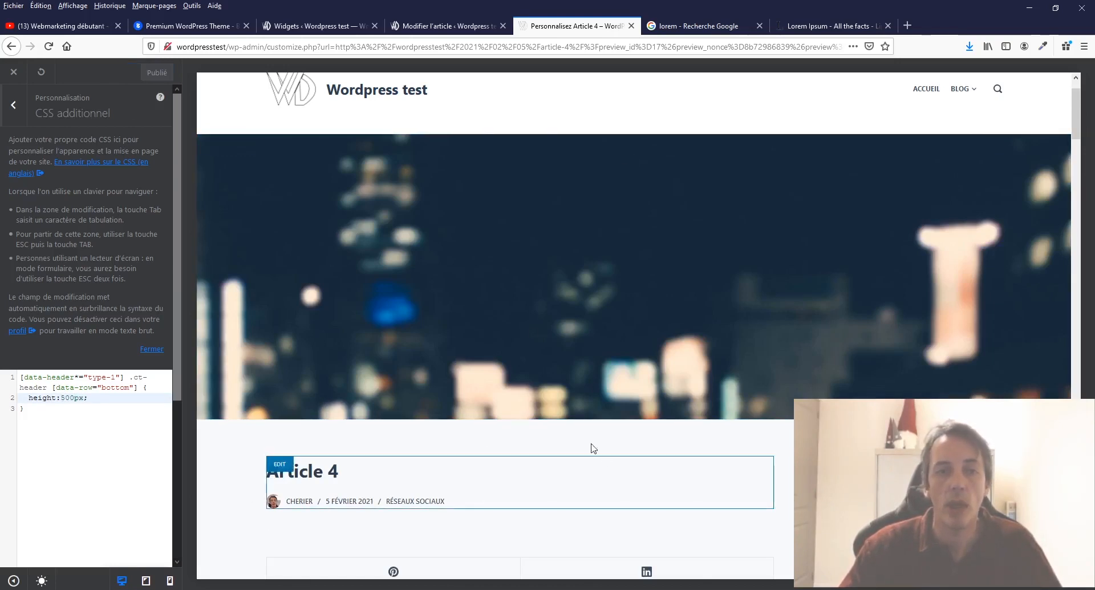
Leave the additional CSS editor and open the settings of the global header's bottom row (Rangée du bas)
{"action": "left_click", "coordinate": [15, 104]}
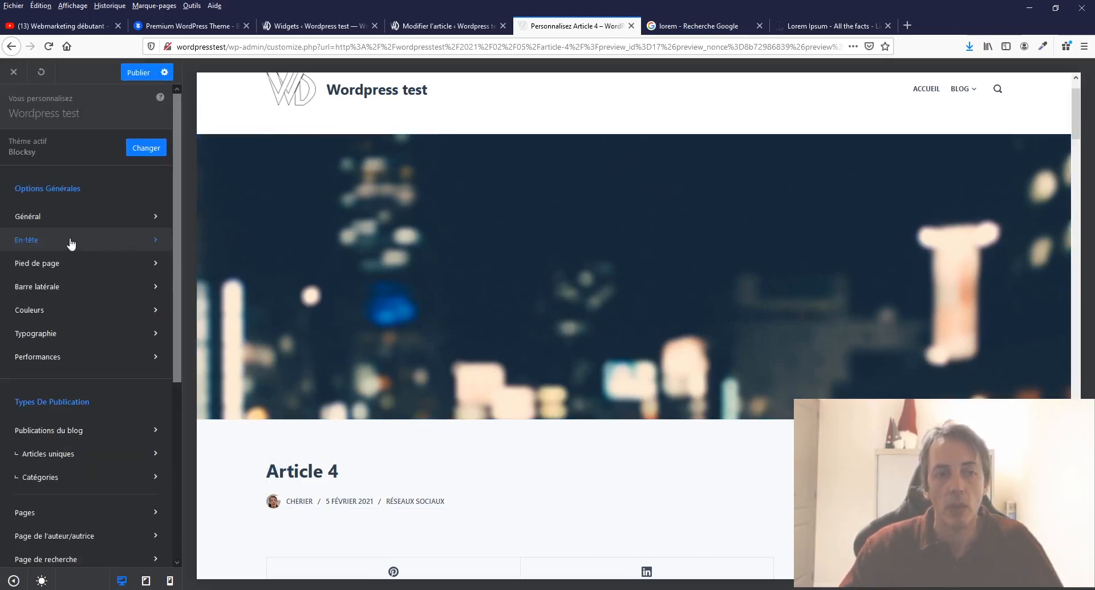
{"action": "left_click", "coordinate": [36, 242]}
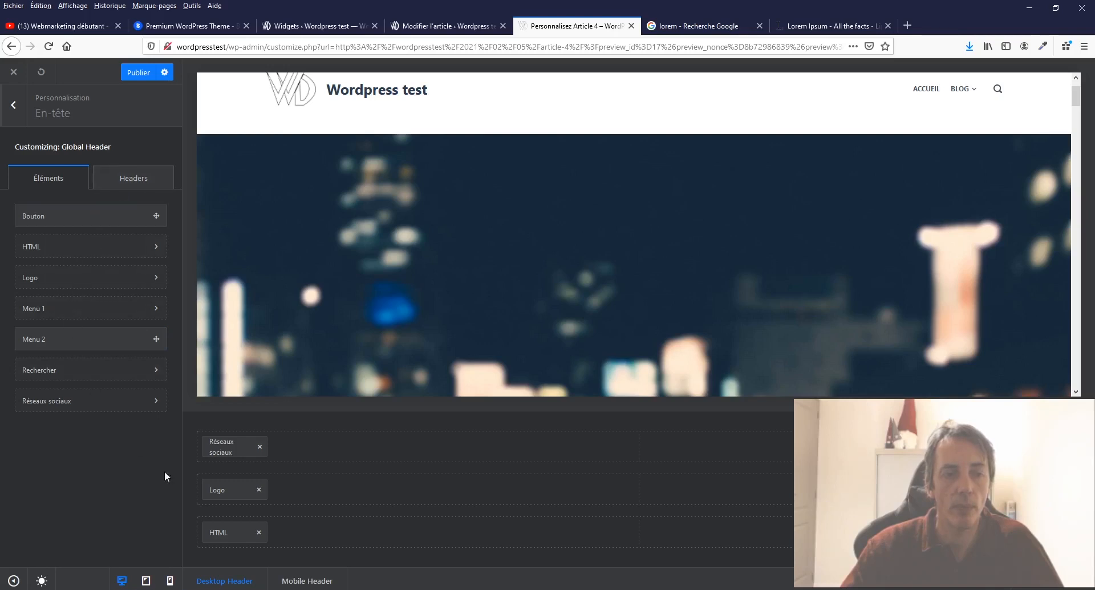
{"action": "left_click", "coordinate": [215, 531]}
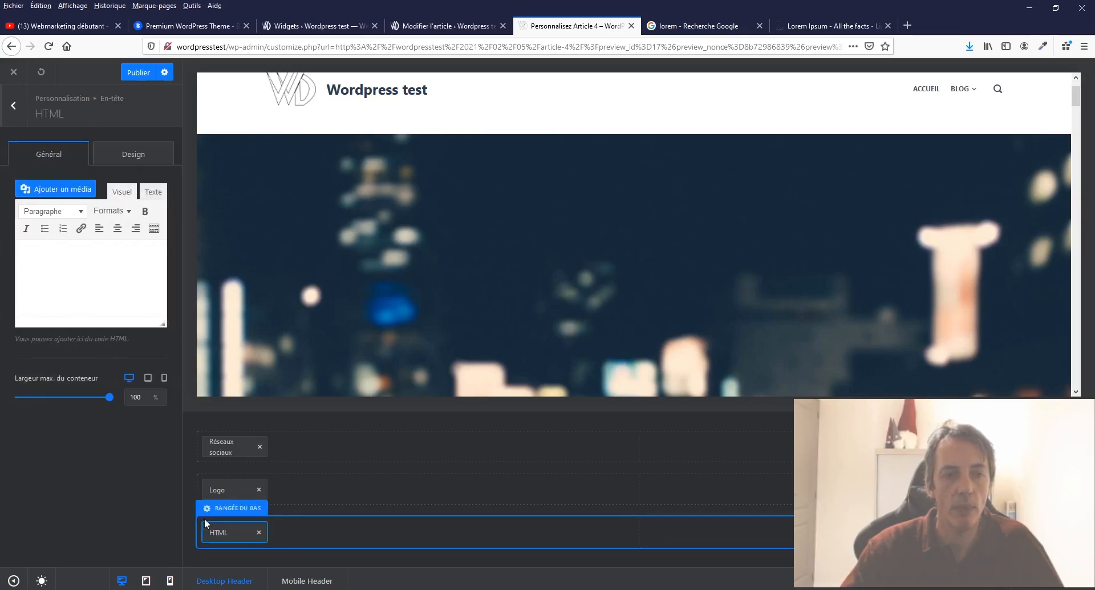
{"action": "left_click", "coordinate": [107, 154]}
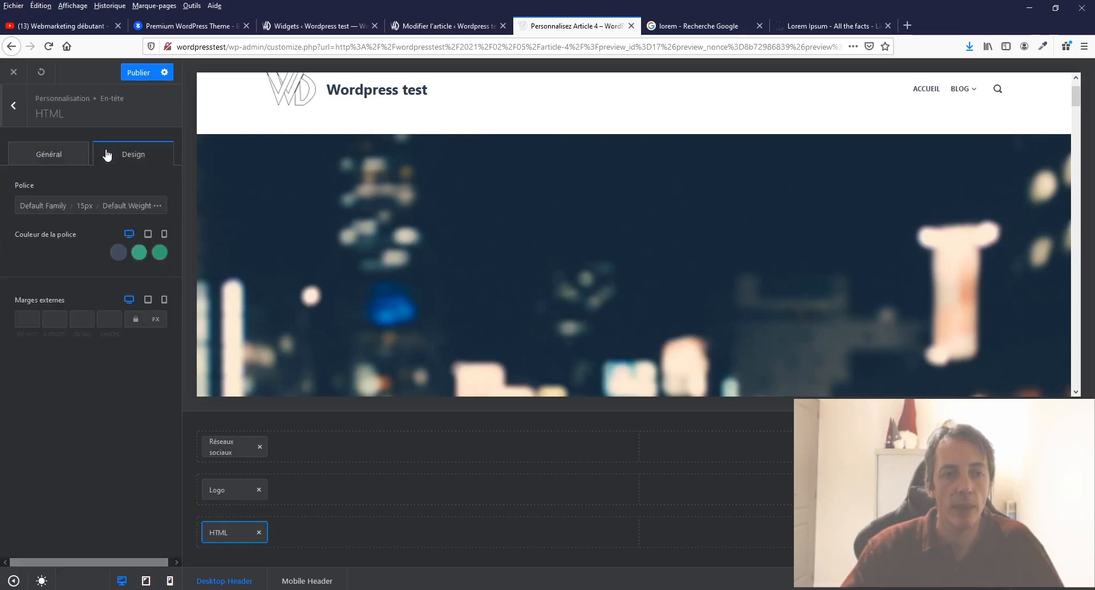
{"action": "left_click", "coordinate": [48, 154]}
{"action": "left_click", "coordinate": [229, 507]}
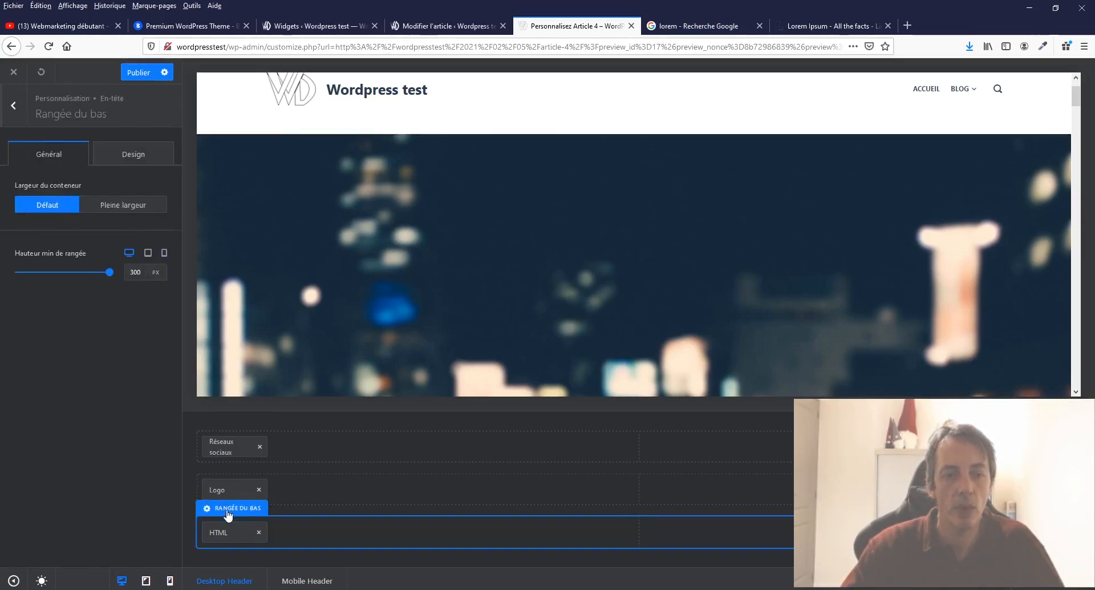
Set the bottom row's background image attachment to Fixé and publish the header changes
{"action": "left_click", "coordinate": [142, 154]}
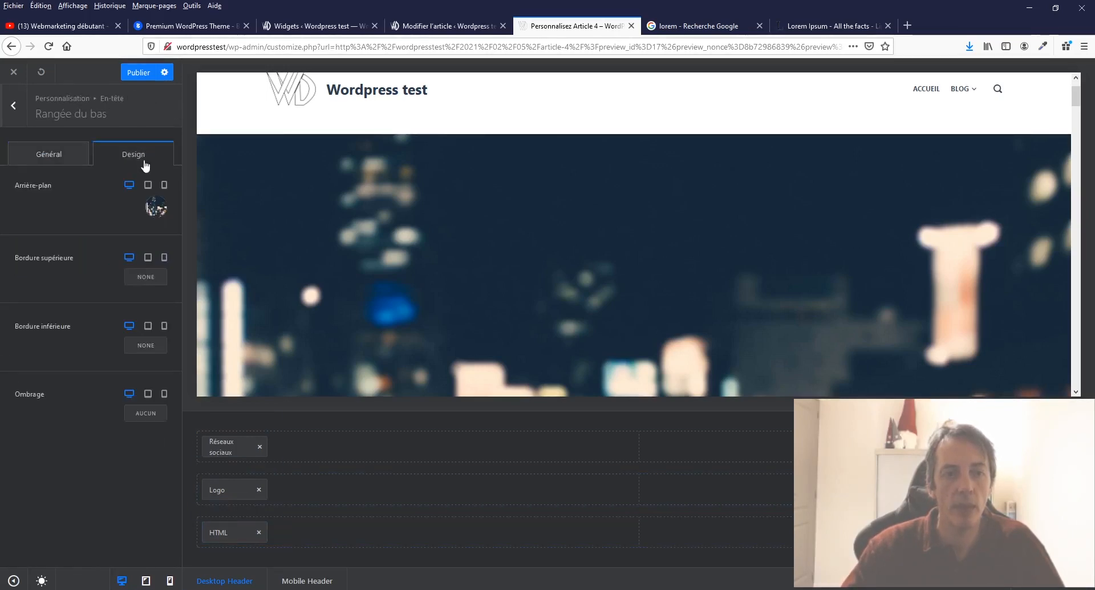
{"action": "left_click", "coordinate": [156, 207]}
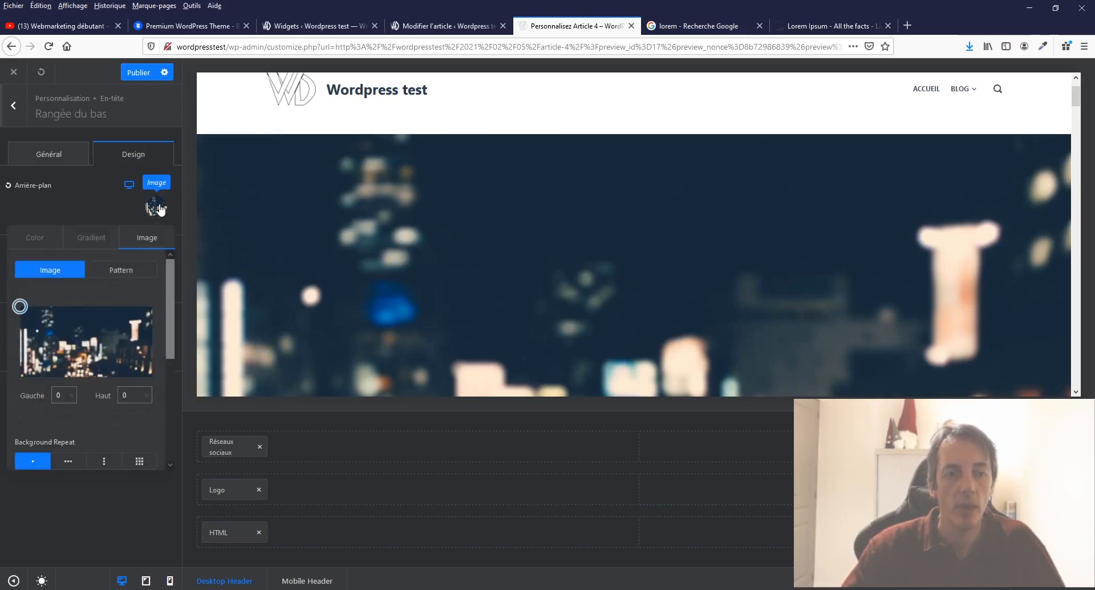
{"action": "scroll", "coordinate": [95, 440], "scroll_direction": "down", "scroll_amount": 3}
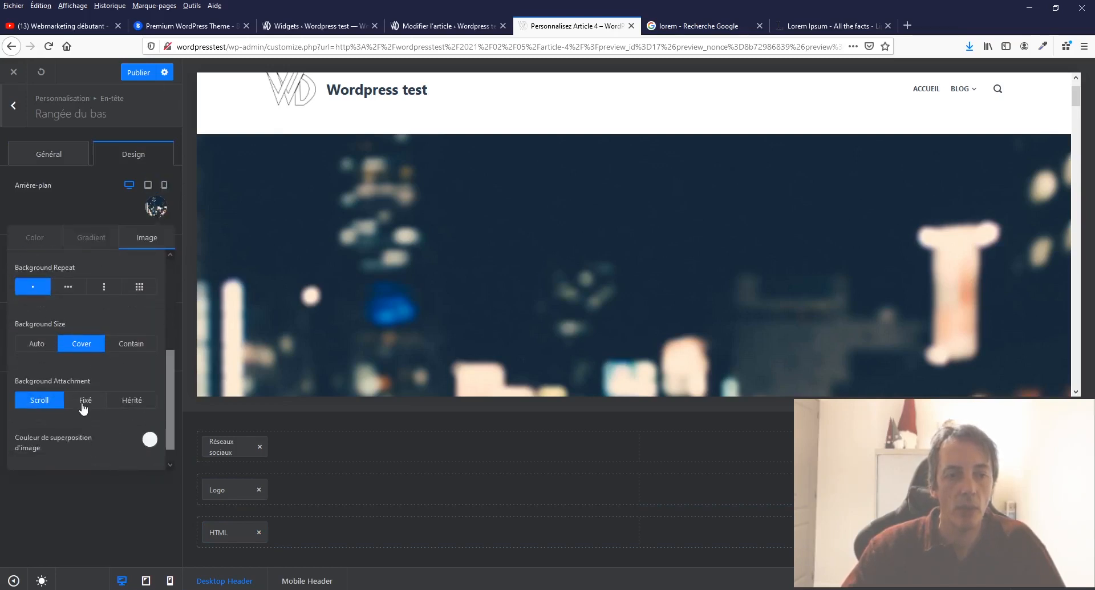
{"action": "left_click", "coordinate": [84, 405]}
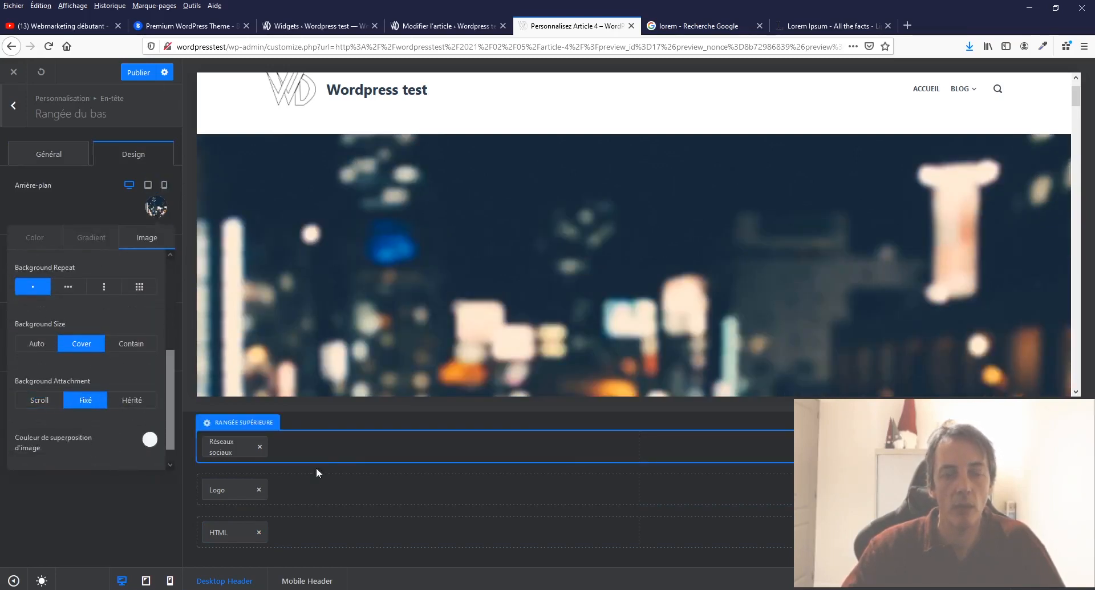
{"action": "left_click", "coordinate": [137, 72]}
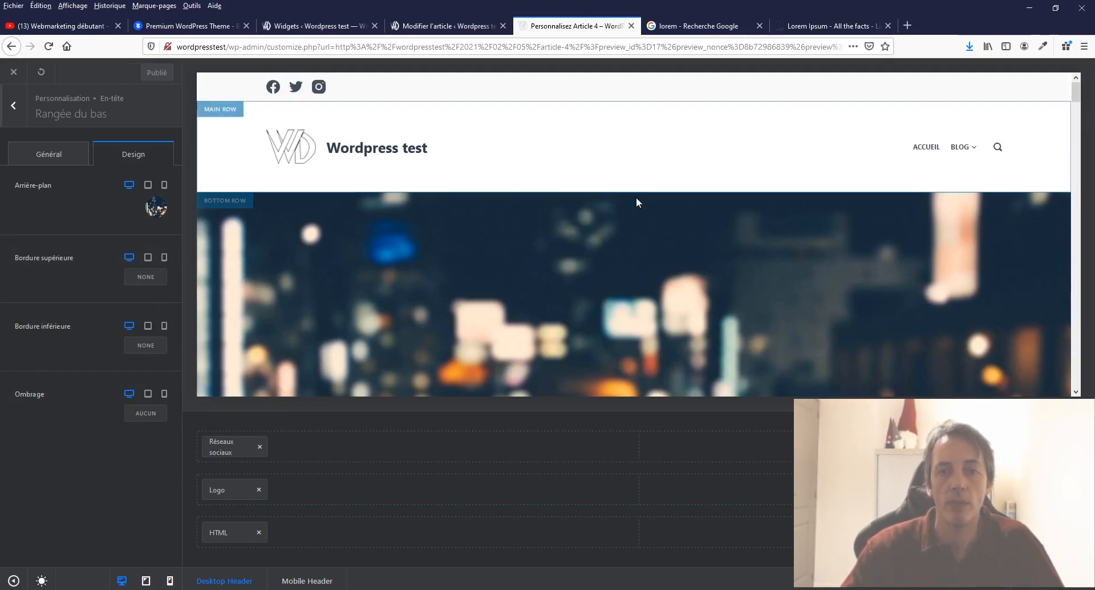
Examine the banner's scrolling effect in the Article 4 preview and return to the main customizer options
{"action": "scroll", "coordinate": [582, 271], "scroll_direction": "down", "scroll_amount": 6}
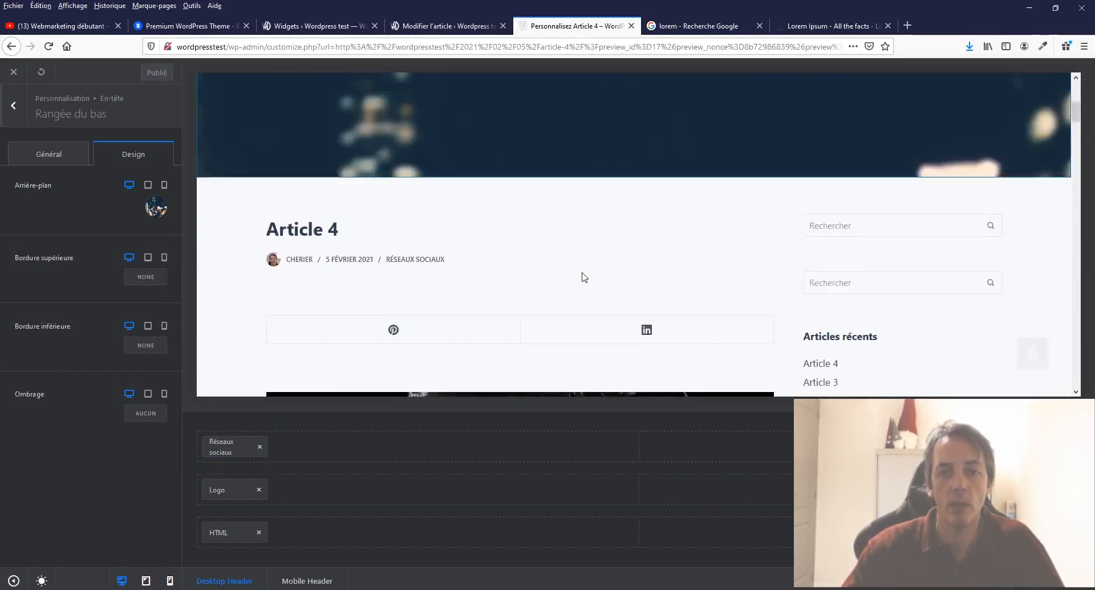
{"action": "scroll", "coordinate": [582, 271], "scroll_direction": "down", "scroll_amount": 12}
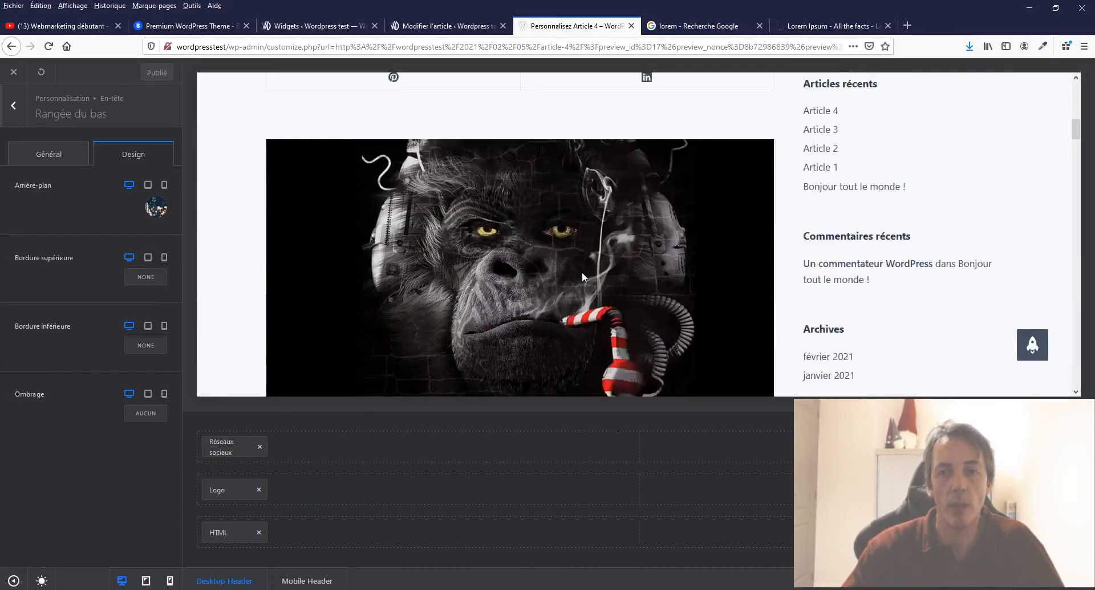
{"action": "scroll", "coordinate": [583, 277], "scroll_direction": "down", "scroll_amount": 10}
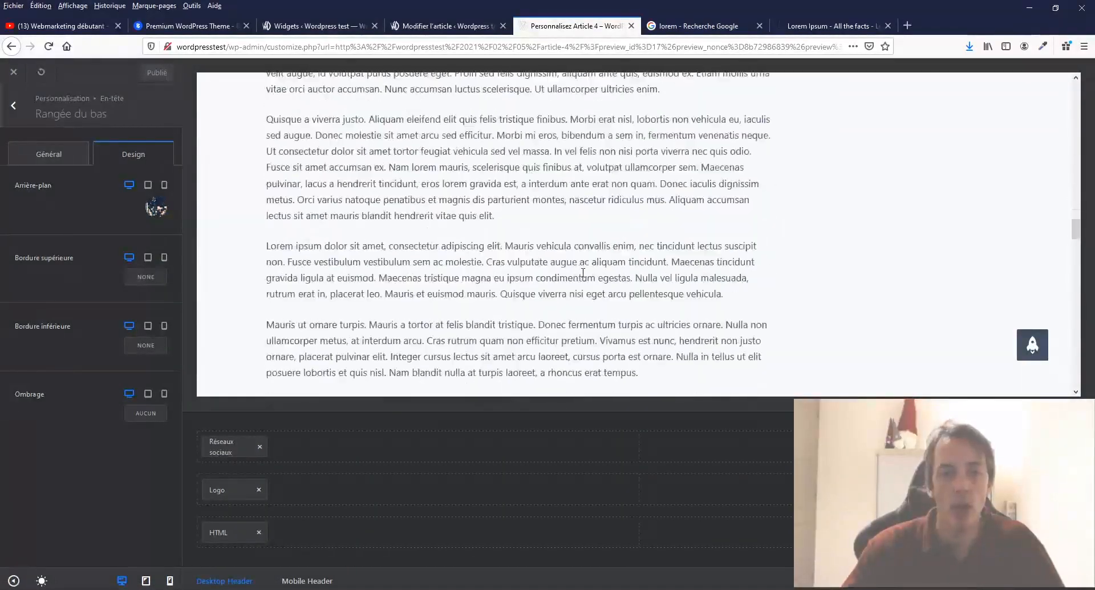
{"action": "scroll", "coordinate": [583, 278], "scroll_direction": "up", "scroll_amount": 5}
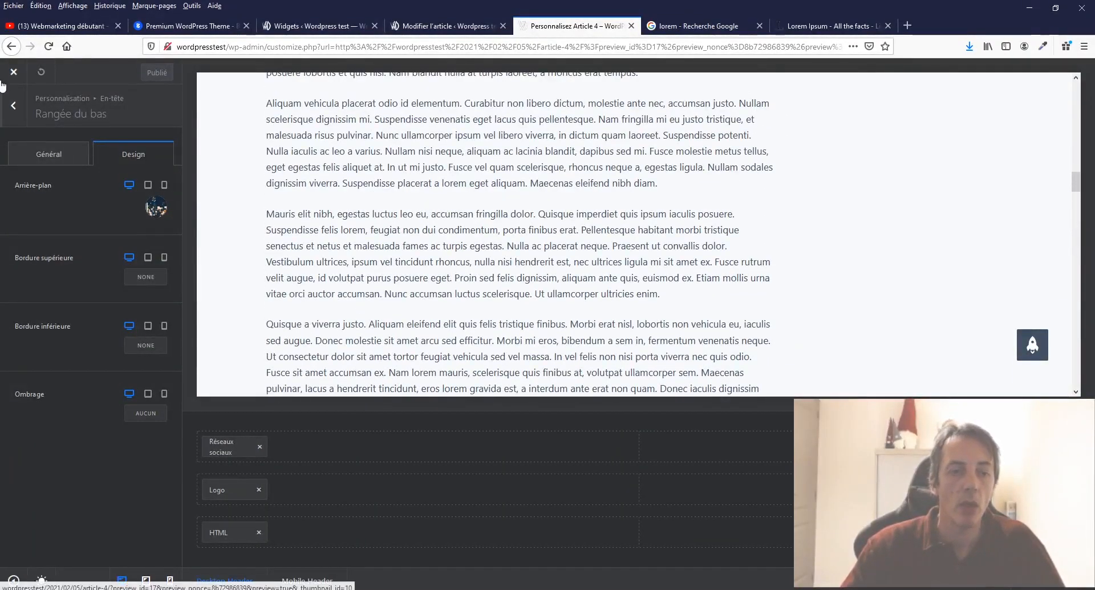
{"action": "left_click", "coordinate": [12, 109]}
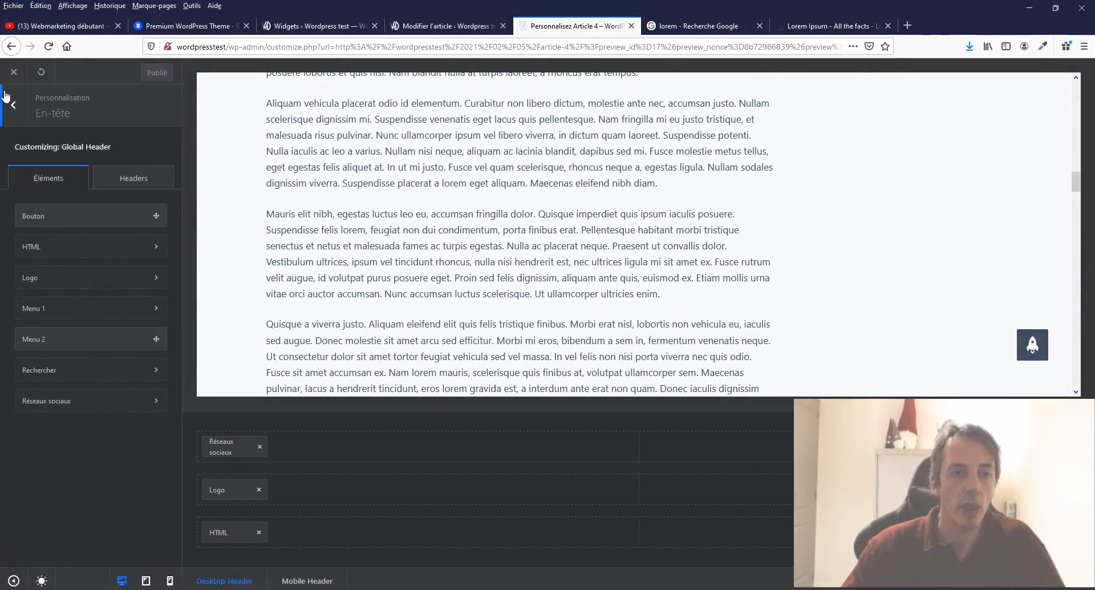
{"action": "left_click", "coordinate": [12, 108]}
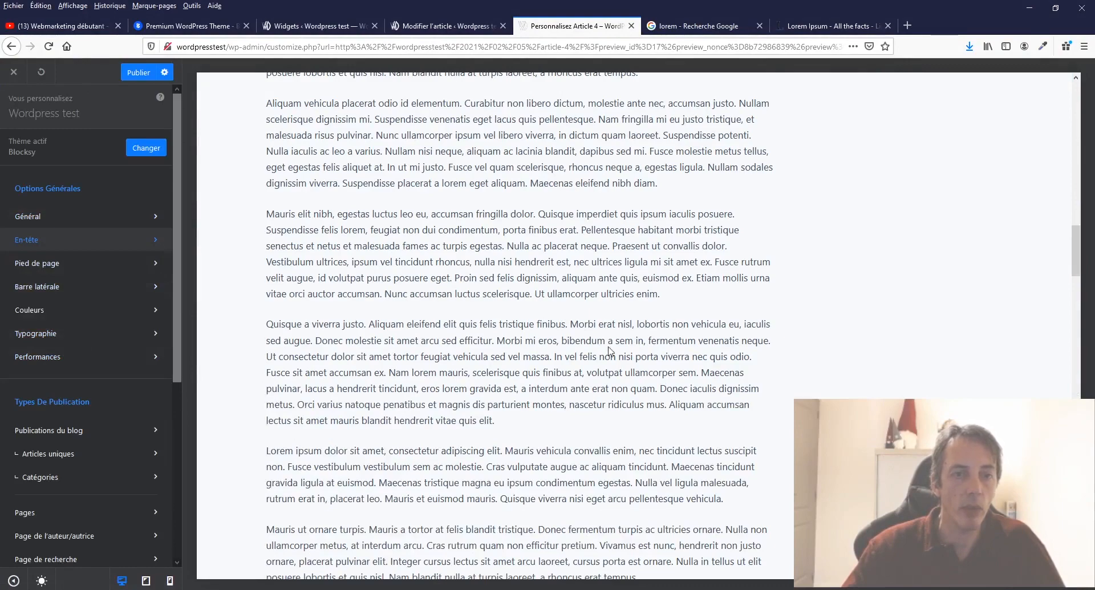
{"action": "scroll", "coordinate": [616, 342], "scroll_direction": "up", "scroll_amount": 1}
{"action": "scroll", "coordinate": [616, 343], "scroll_direction": "up", "scroll_amount": 15}
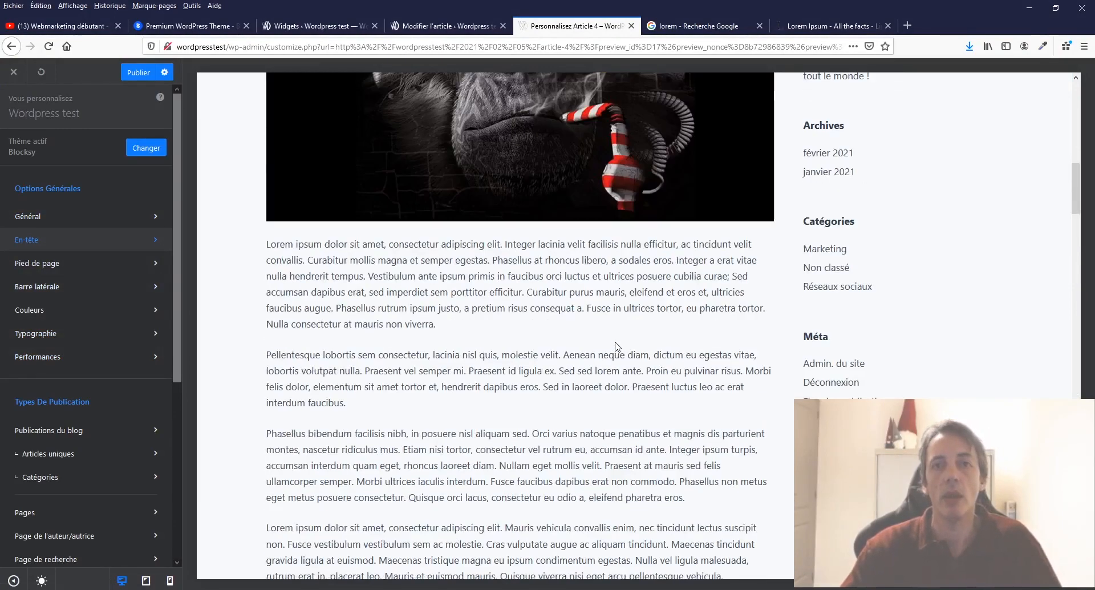
{"action": "scroll", "coordinate": [615, 342], "scroll_direction": "up", "scroll_amount": 5}
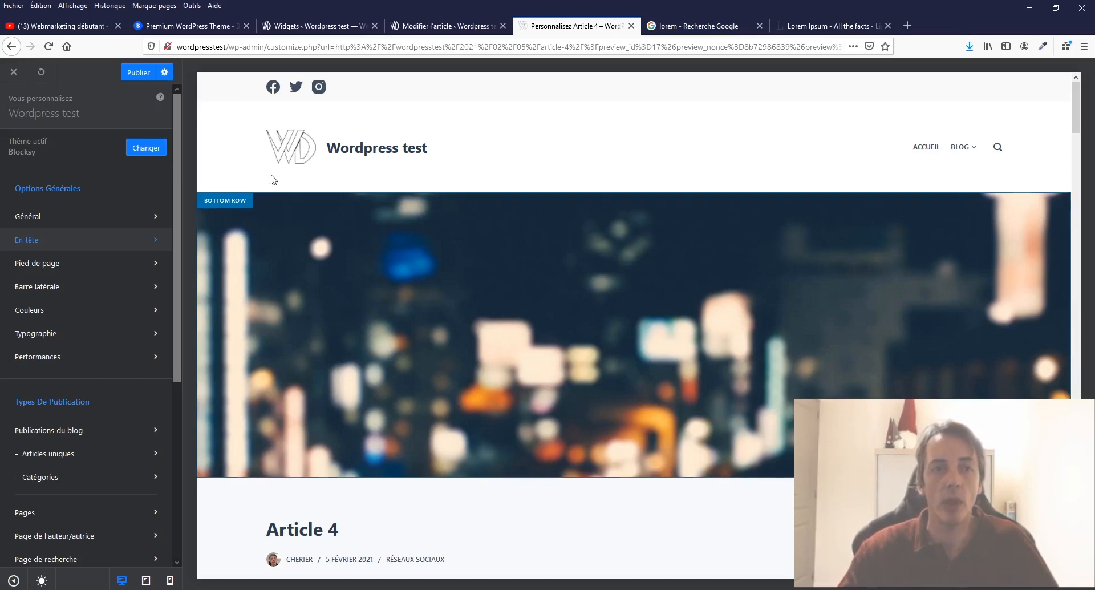
Switch to the Blocksy premium page and survey the Pro features, from the feature grid to the WooCommerce Extra section
{"action": "left_click", "coordinate": [682, 25]}
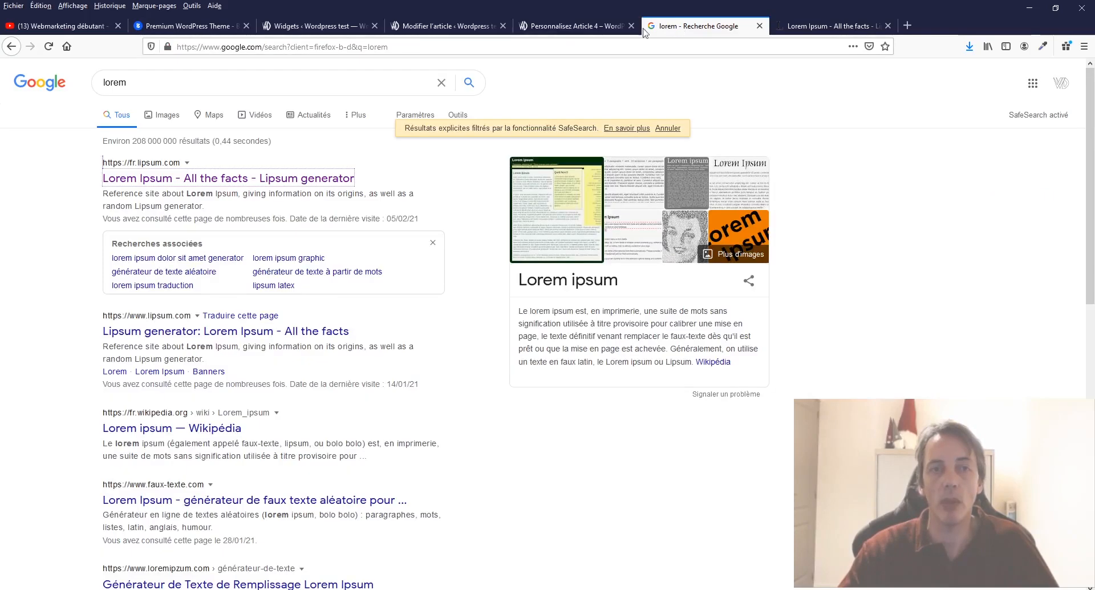
{"action": "left_click", "coordinate": [194, 27]}
{"action": "scroll", "coordinate": [435, 371], "scroll_direction": "down", "scroll_amount": 8}
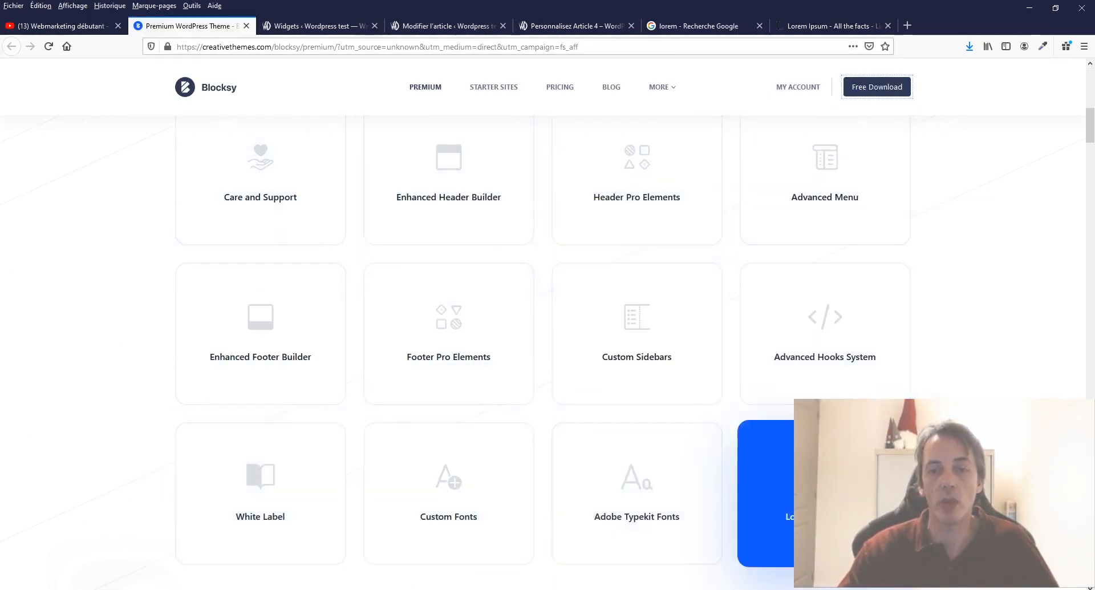
{"action": "scroll", "coordinate": [910, 393], "scroll_direction": "down", "scroll_amount": 5}
{"action": "scroll", "coordinate": [902, 394], "scroll_direction": "down", "scroll_amount": 10}
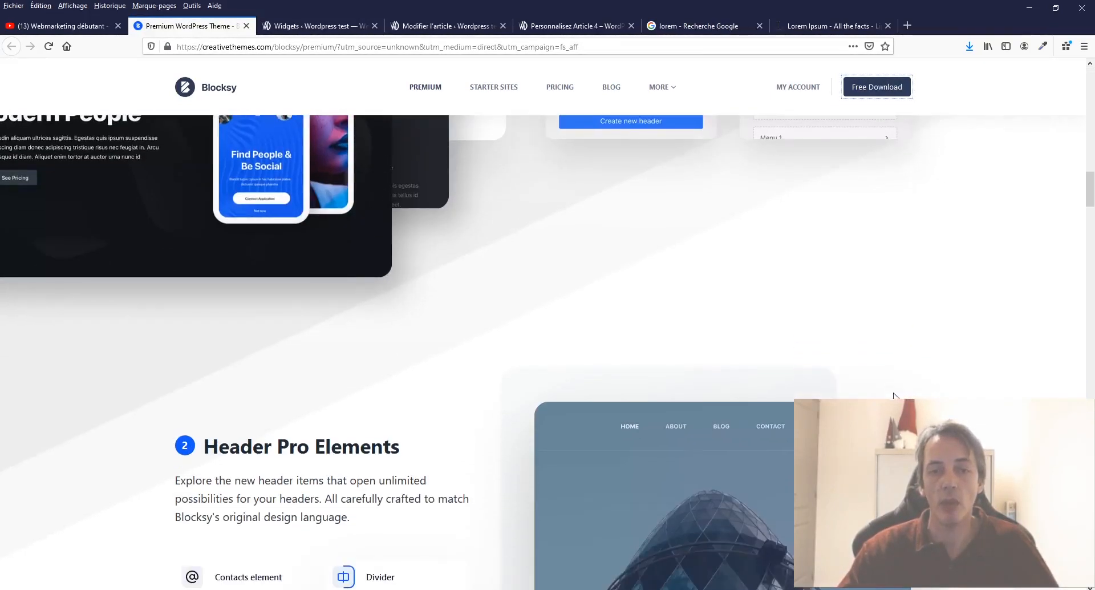
{"action": "scroll", "coordinate": [894, 396], "scroll_direction": "down", "scroll_amount": 10}
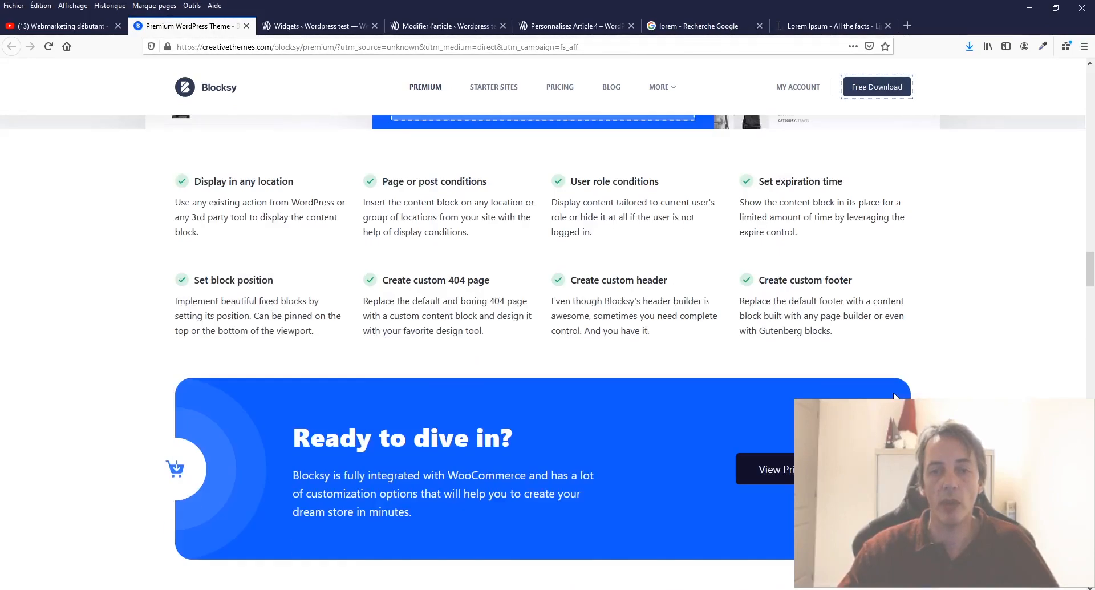
{"action": "scroll", "coordinate": [894, 395], "scroll_direction": "down", "scroll_amount": 15}
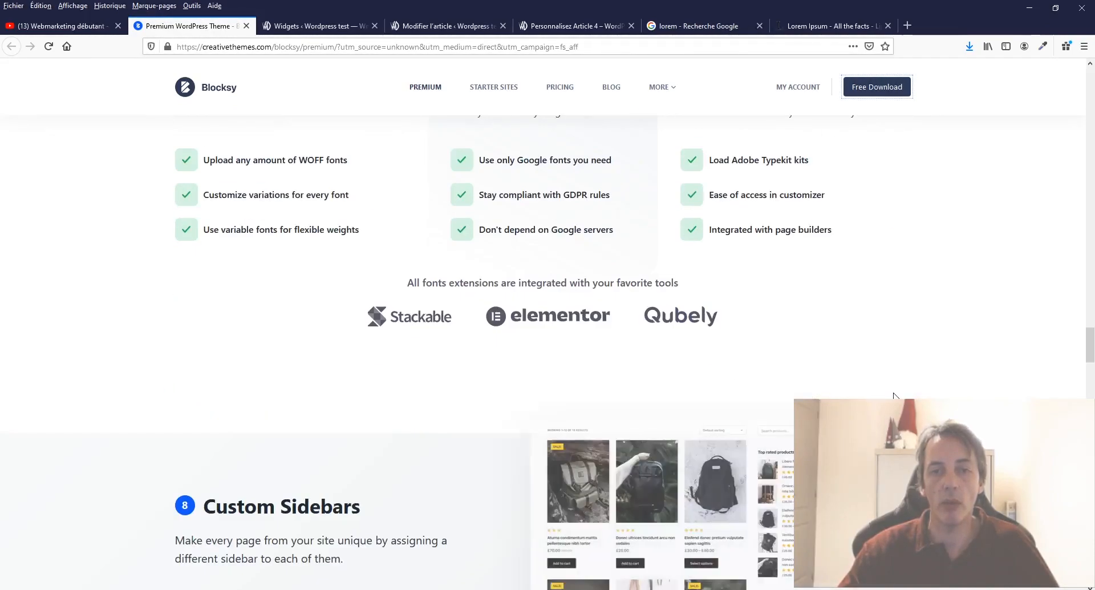
{"action": "scroll", "coordinate": [894, 395], "scroll_direction": "down", "scroll_amount": 15}
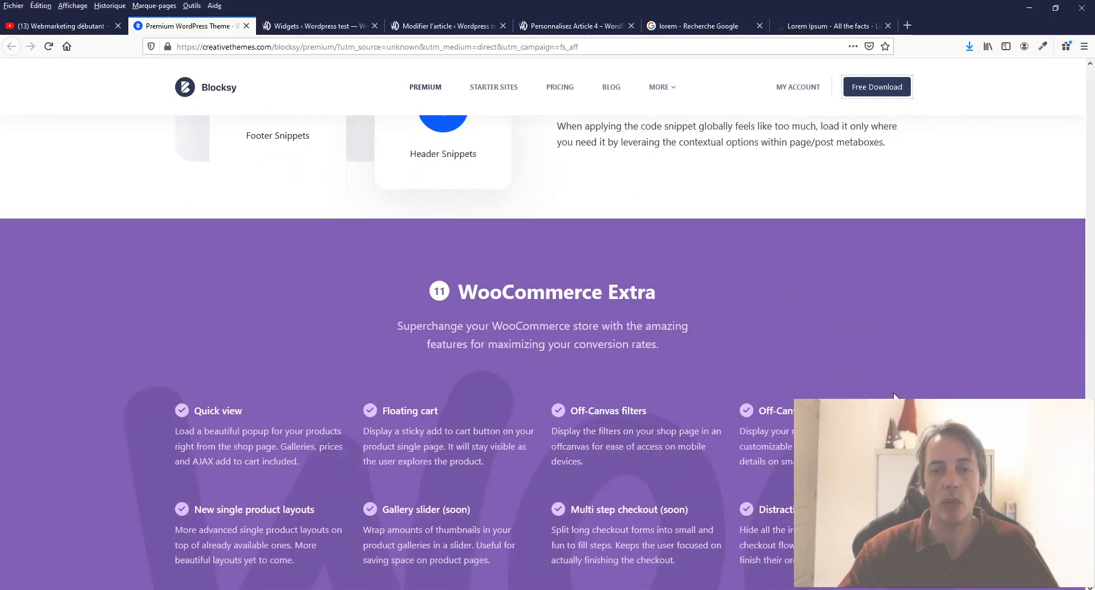
{"action": "scroll", "coordinate": [894, 395], "scroll_direction": "up", "scroll_amount": 15}
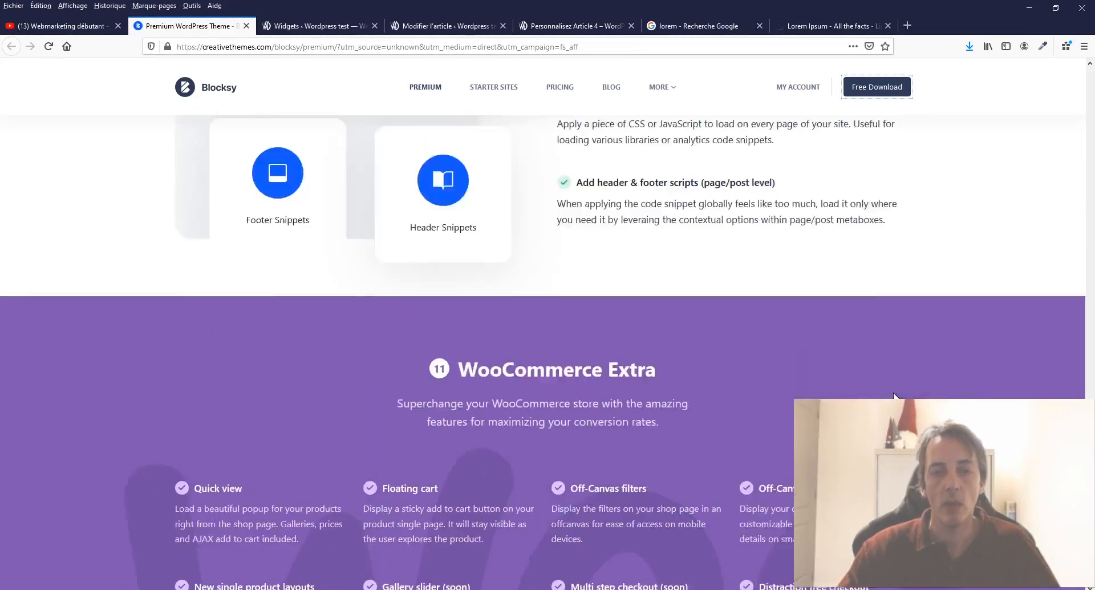
{"action": "scroll", "coordinate": [895, 393], "scroll_direction": "up", "scroll_amount": 10}
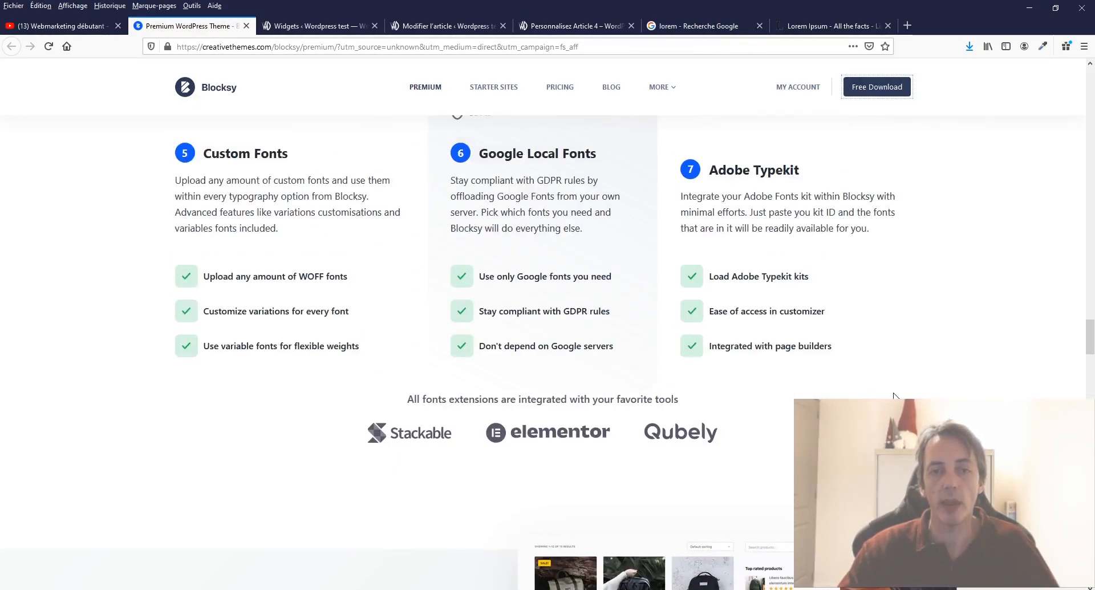
{"action": "scroll", "coordinate": [894, 395], "scroll_direction": "up", "scroll_amount": 10}
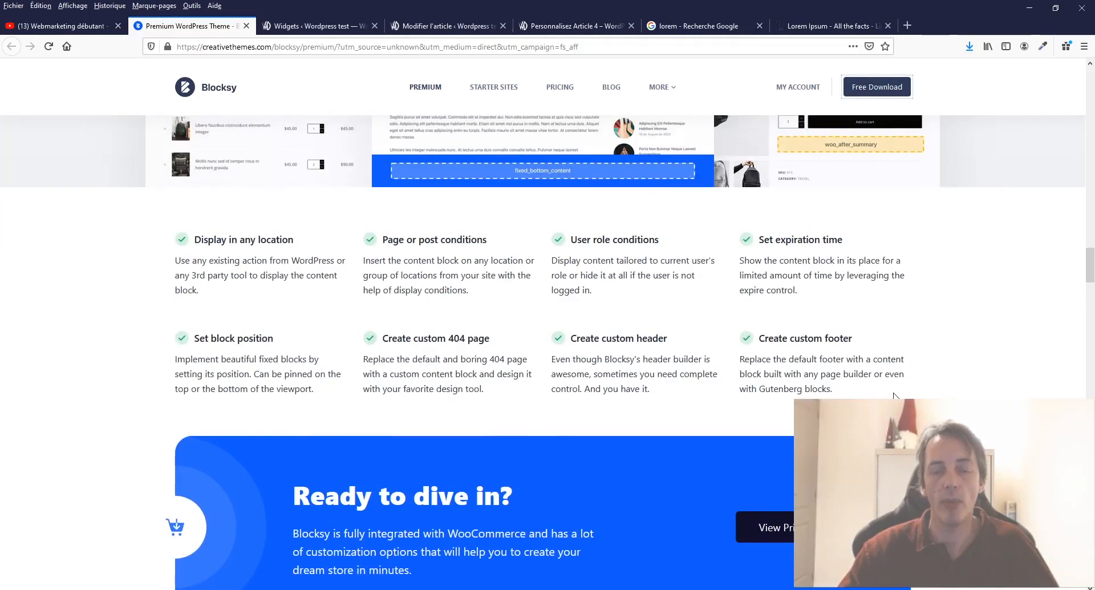
{"action": "scroll", "coordinate": [894, 395], "scroll_direction": "up", "scroll_amount": 10}
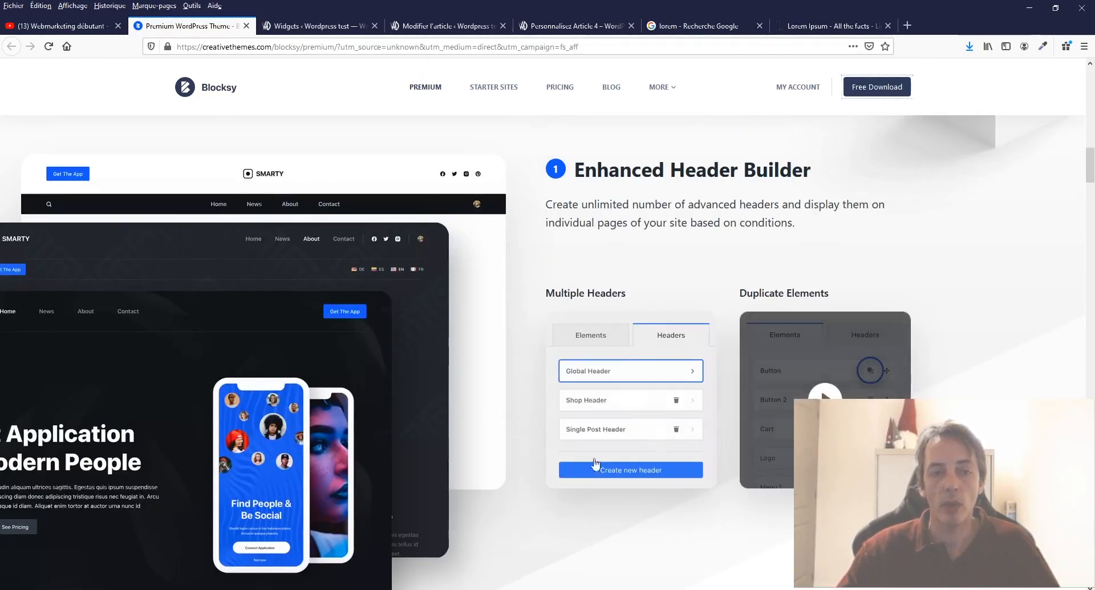
Examine the Enhanced Header Builder, Content Blocks, Advanced Menu, custom fonts and Custom Sidebars sections of the Blocksy PRO page
{"action": "scroll", "coordinate": [572, 577], "scroll_direction": "down", "scroll_amount": 8}
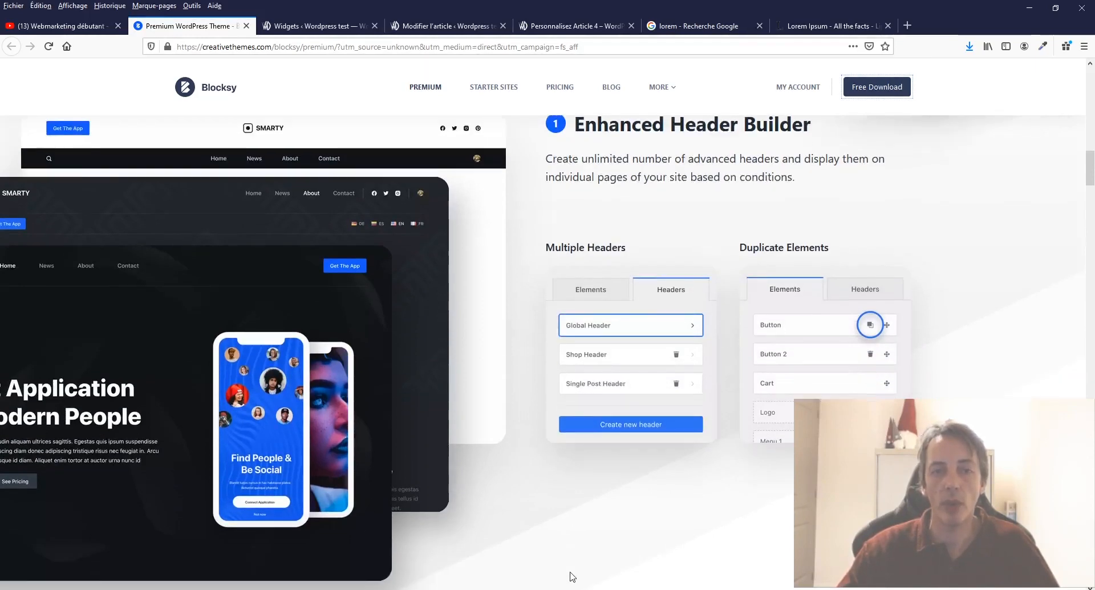
{"action": "scroll", "coordinate": [572, 577], "scroll_direction": "down", "scroll_amount": 8}
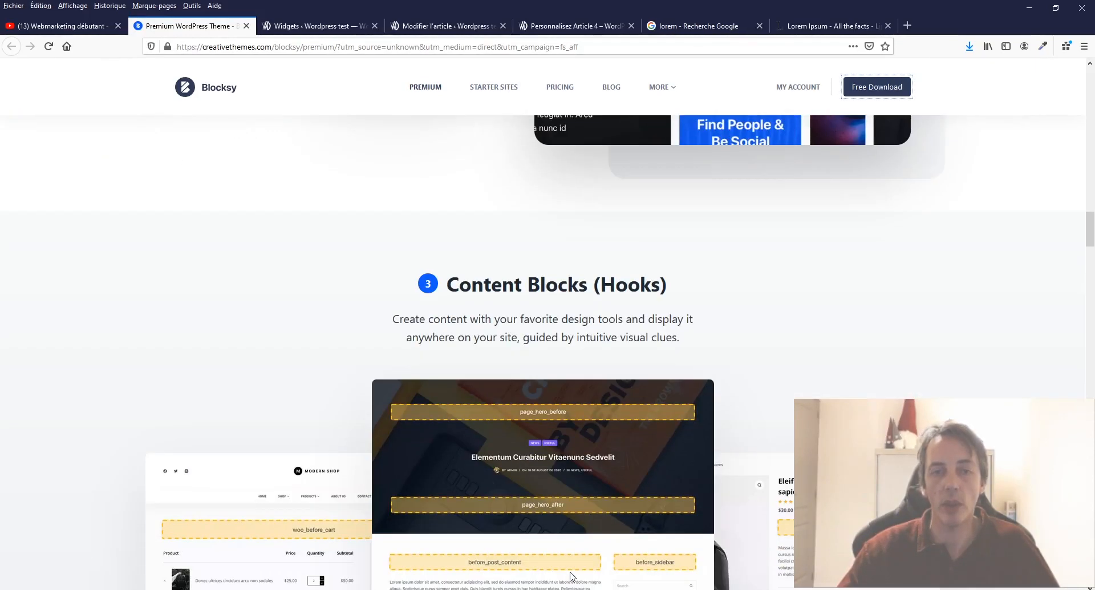
{"action": "scroll", "coordinate": [572, 576], "scroll_direction": "down", "scroll_amount": 4}
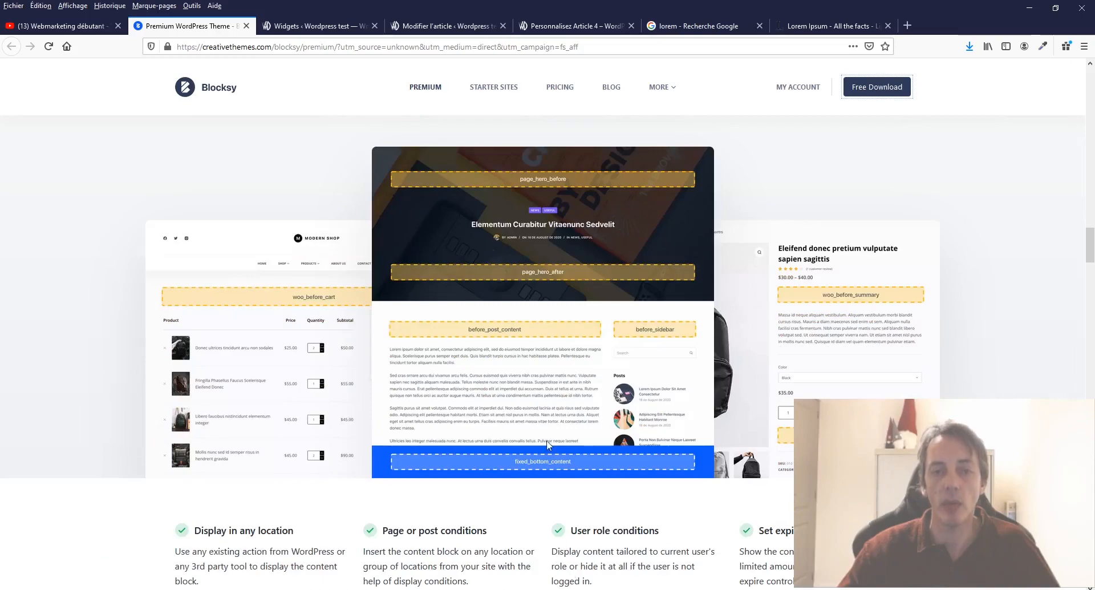
{"action": "scroll", "coordinate": [428, 460], "scroll_direction": "down", "scroll_amount": 15}
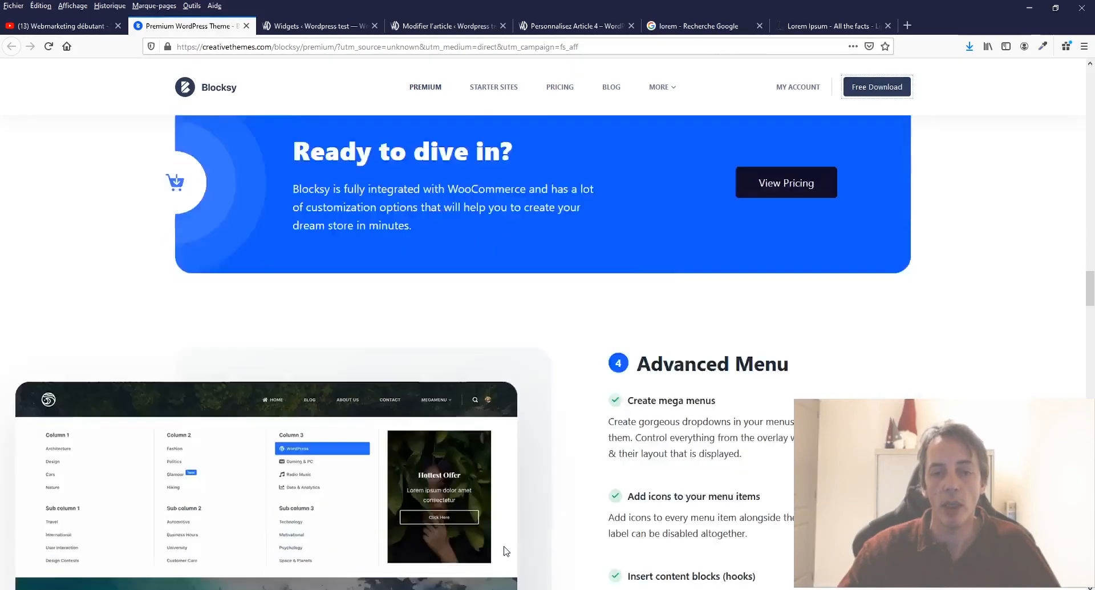
{"action": "scroll", "coordinate": [399, 490], "scroll_direction": "down", "scroll_amount": 10}
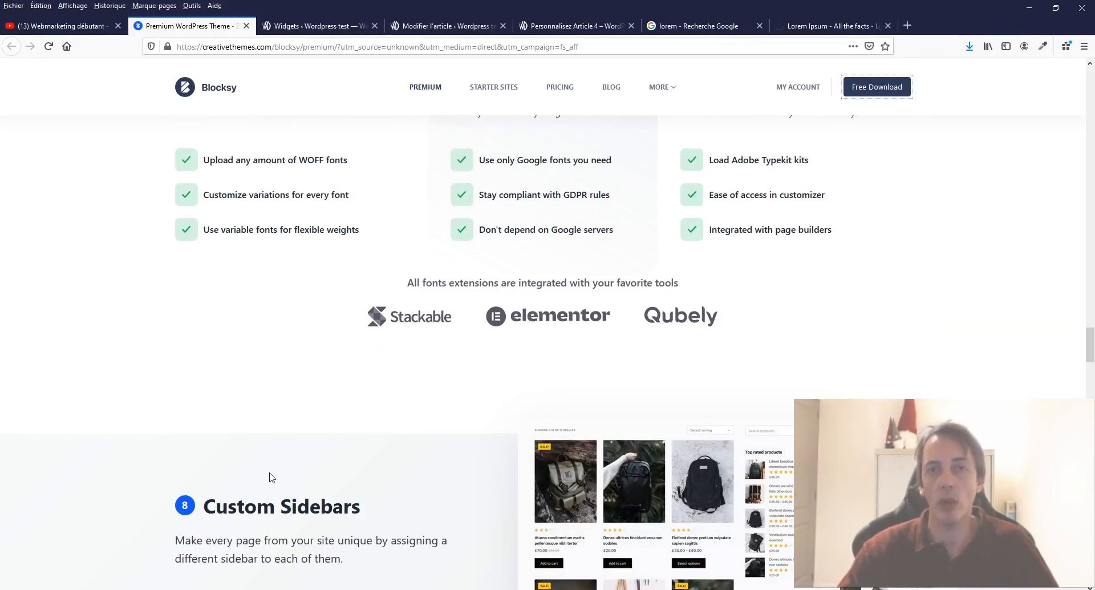
{"action": "scroll", "coordinate": [917, 381], "scroll_direction": "up", "scroll_amount": 8}
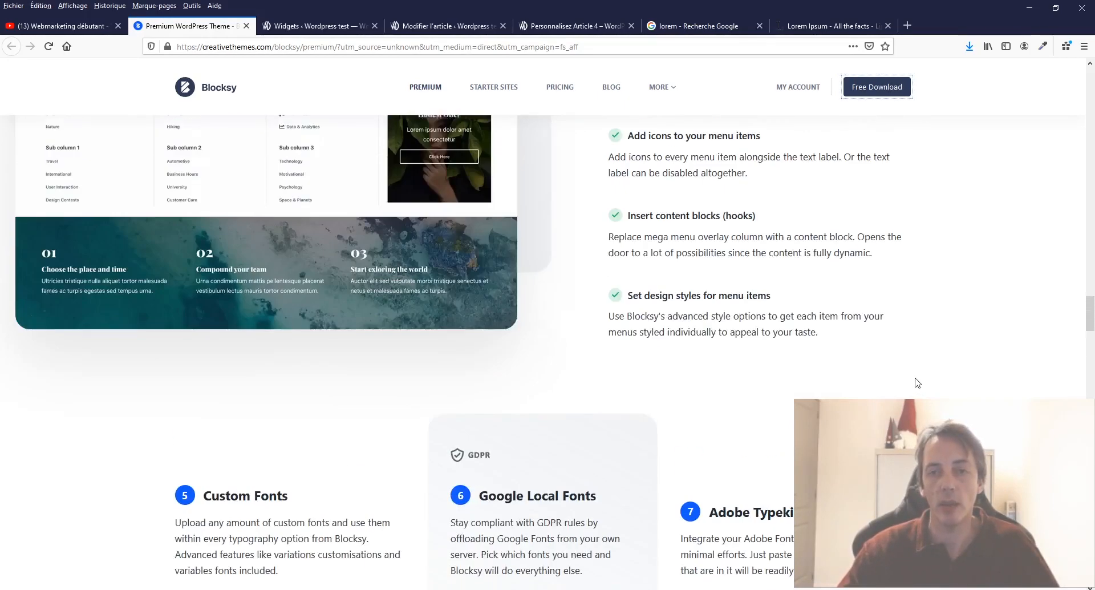
{"action": "scroll", "coordinate": [916, 382], "scroll_direction": "up", "scroll_amount": 15}
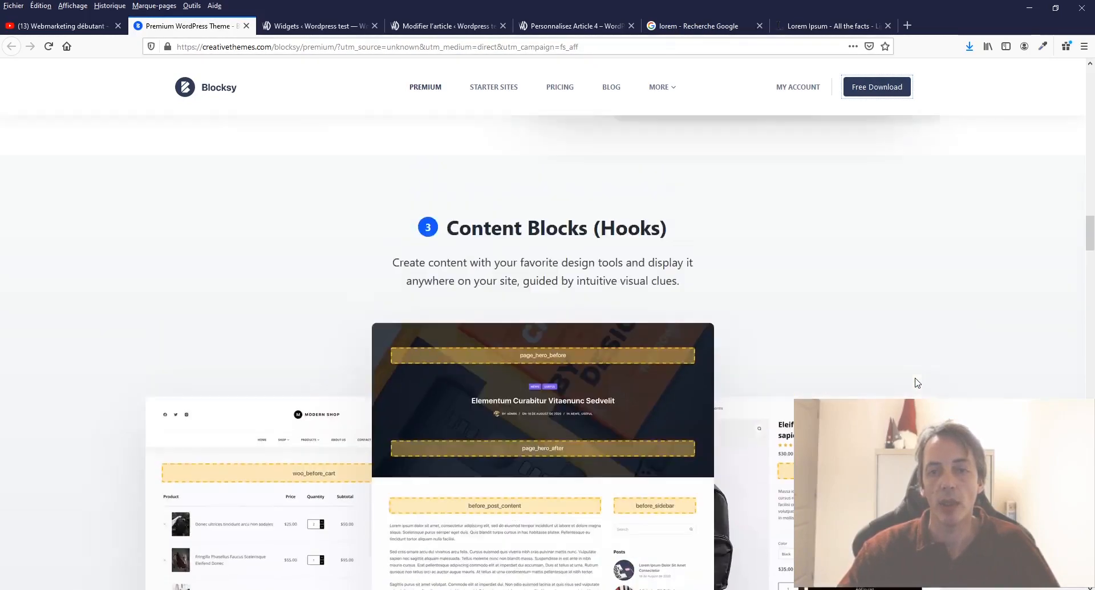
{"action": "scroll", "coordinate": [916, 382], "scroll_direction": "up", "scroll_amount": 5}
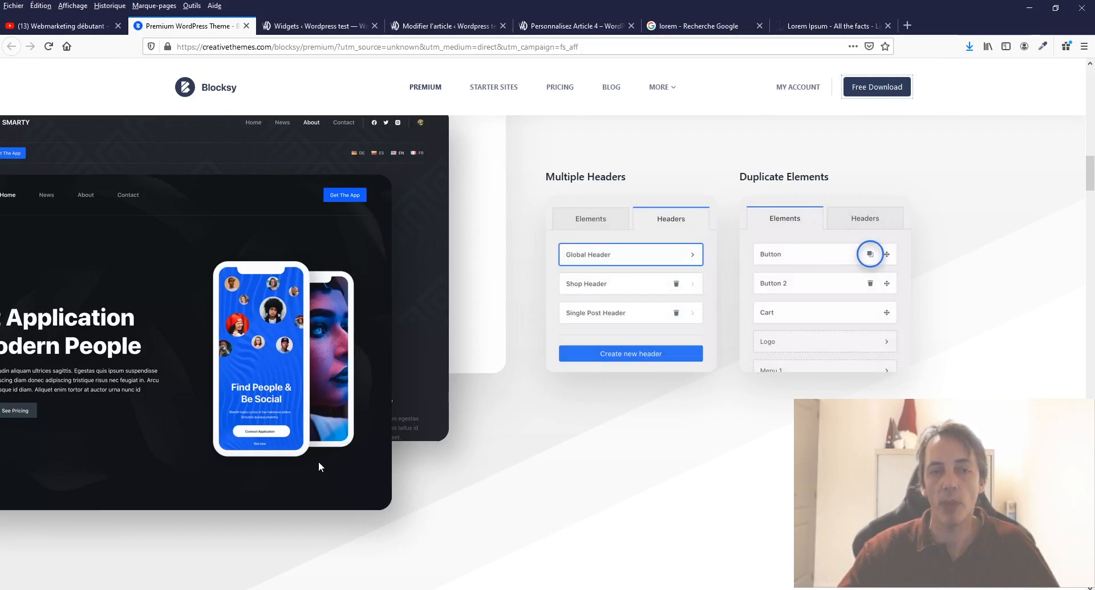
{"action": "scroll", "coordinate": [318, 461], "scroll_direction": "up", "scroll_amount": 8}
{"action": "scroll", "coordinate": [319, 462], "scroll_direction": "up", "scroll_amount": 7}
{"action": "scroll", "coordinate": [318, 462], "scroll_direction": "down", "scroll_amount": 6}
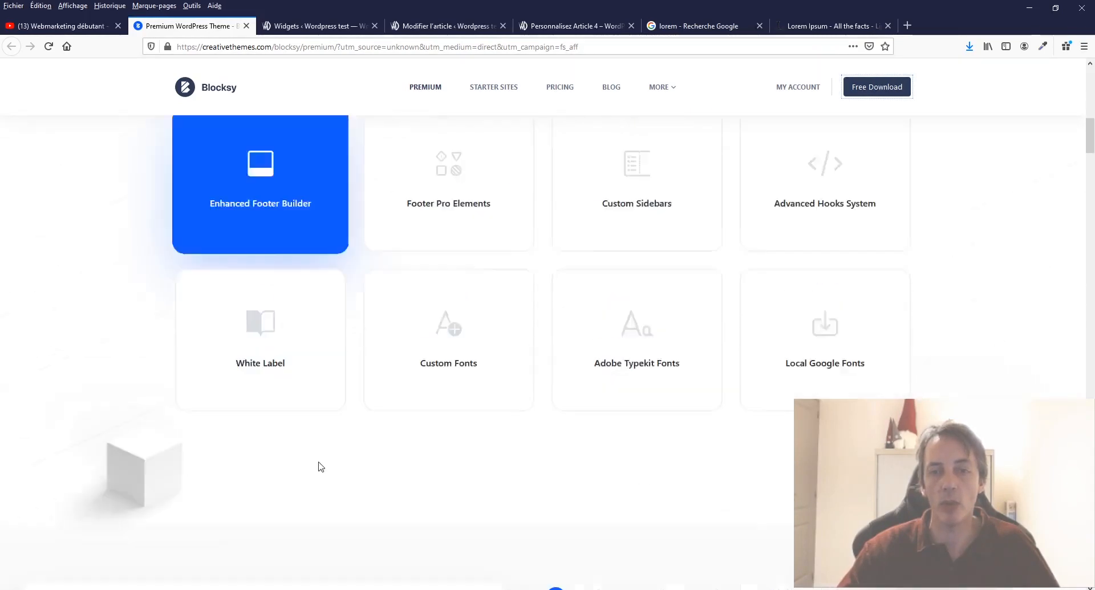
{"action": "scroll", "coordinate": [443, 472], "scroll_direction": "up", "scroll_amount": 12}
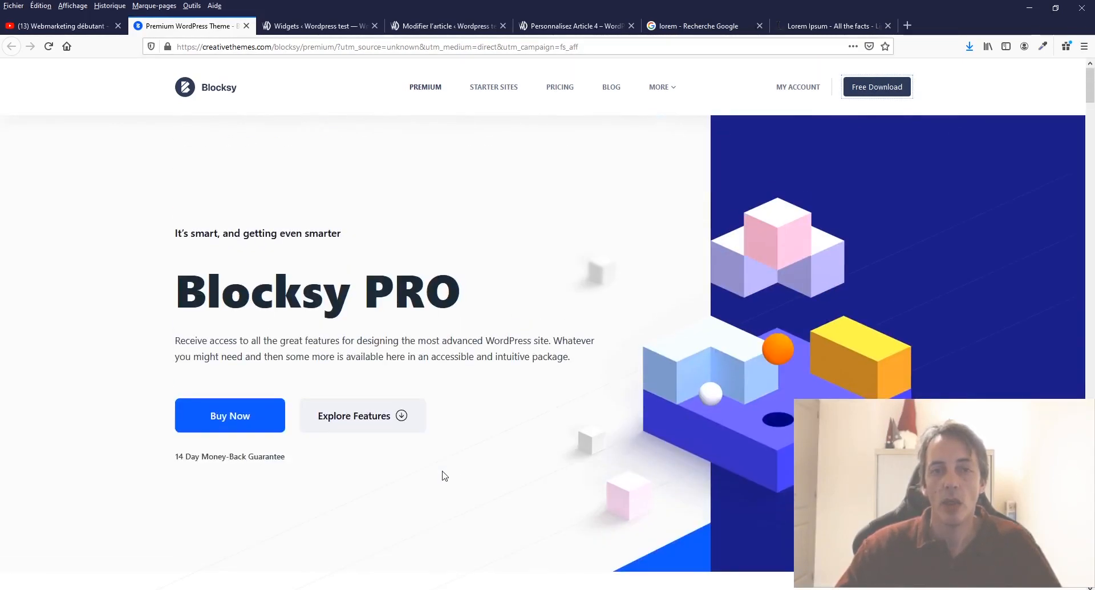
Open the Blocksy pricing page and compare the Personal, Professional and Agency plans under Annual and Lifetime billing
{"action": "left_click", "coordinate": [561, 89]}
{"action": "scroll", "coordinate": [367, 423], "scroll_direction": "down", "scroll_amount": 6}
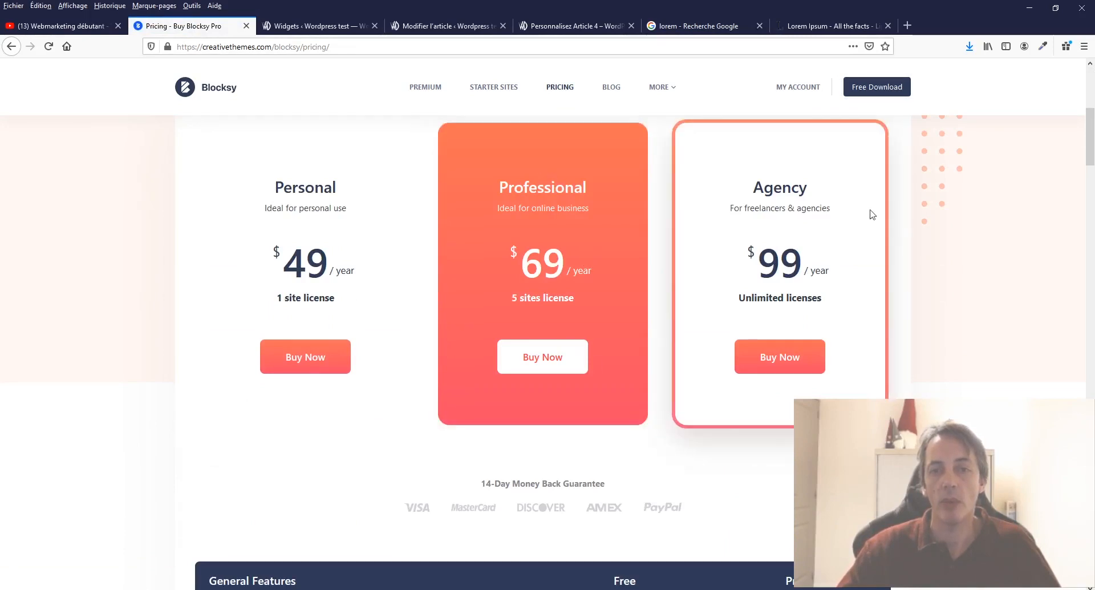
{"action": "scroll", "coordinate": [993, 231], "scroll_direction": "up", "scroll_amount": 2}
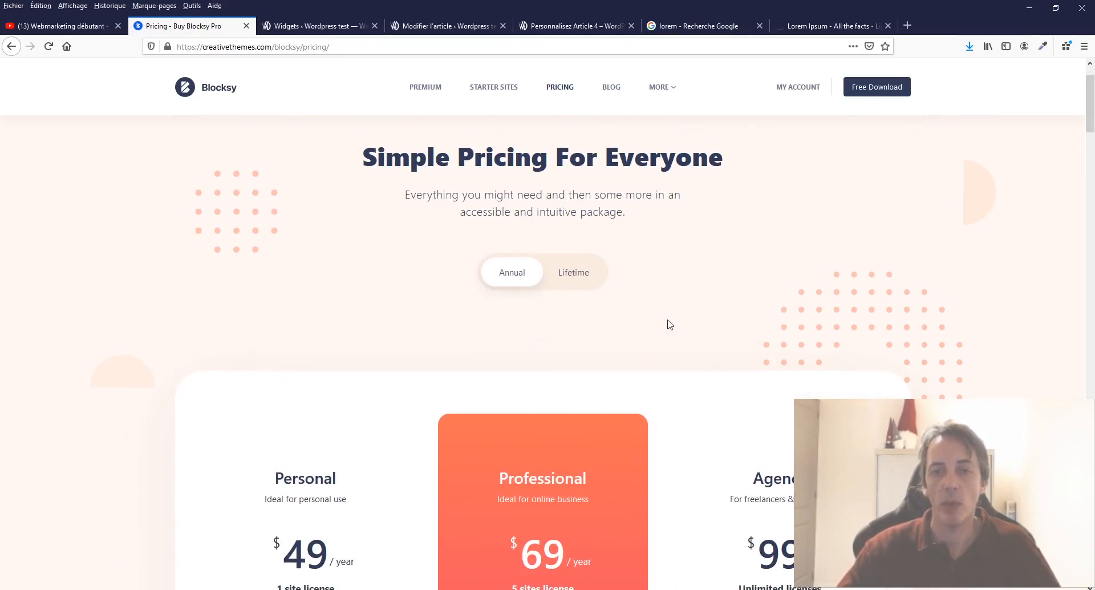
{"action": "scroll", "coordinate": [667, 321], "scroll_direction": "down", "scroll_amount": 2}
{"action": "left_click", "coordinate": [574, 158]}
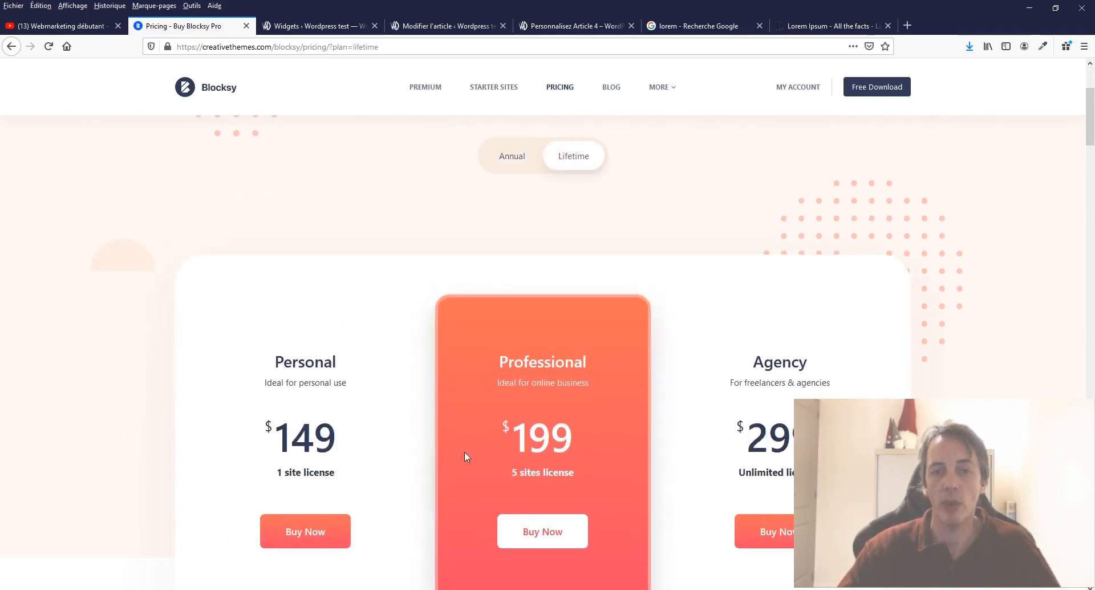